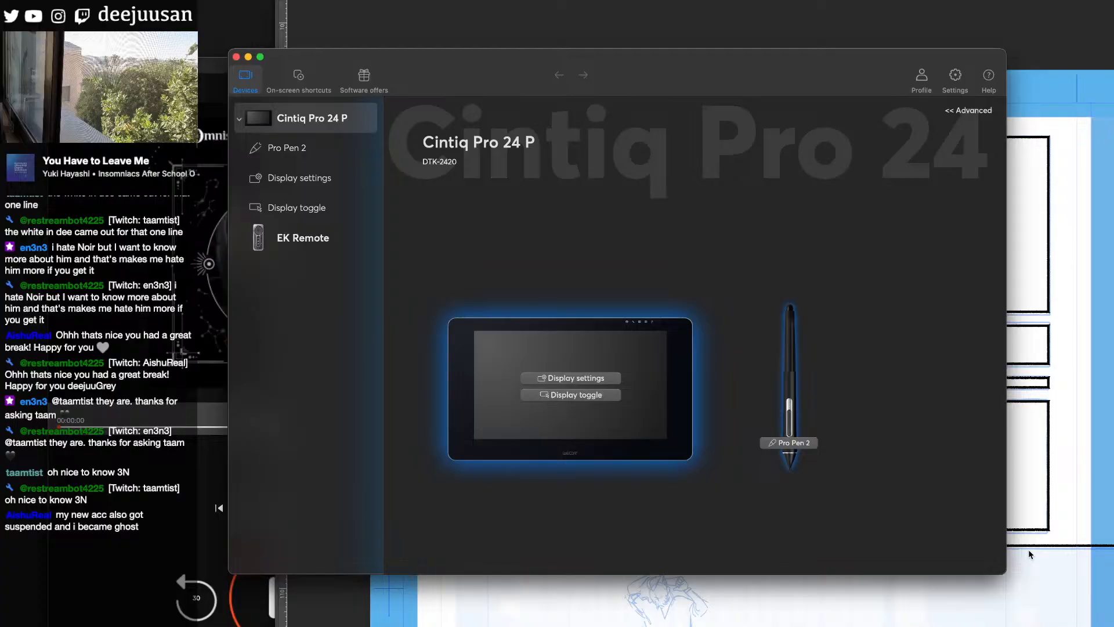
- Switch to the web browser and open "06: Frown vs. Smile" from the Grey is... chapter list
{"action": "left_click", "coordinate": [1028, 549]}
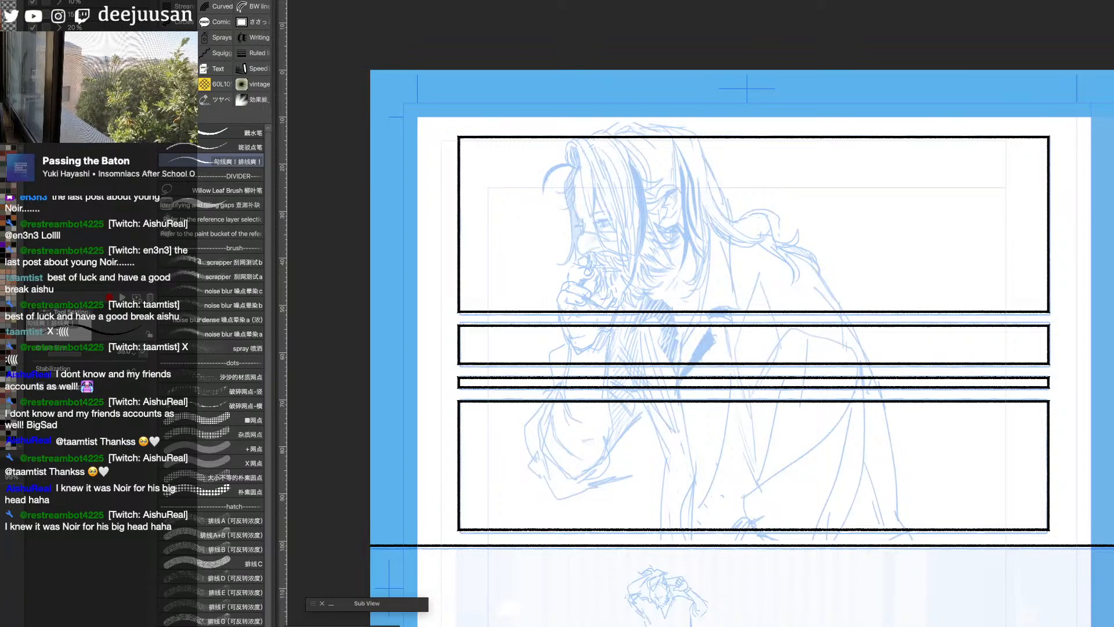
{"action": "key", "text": "super+Tab"}
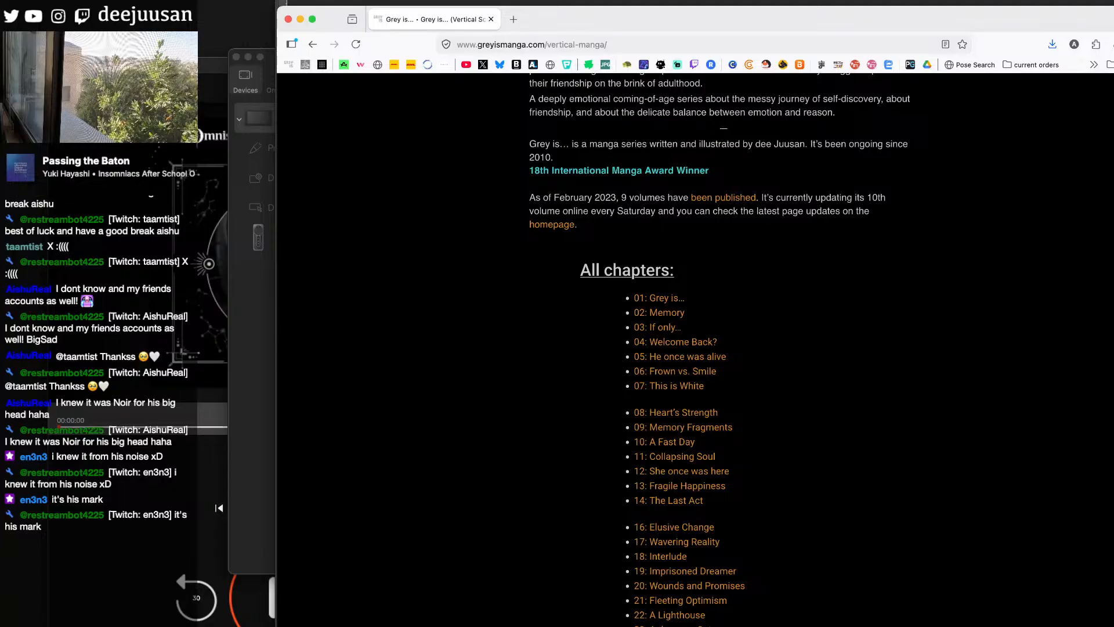
{"action": "scroll", "coordinate": [719, 348], "scroll_direction": "down", "scroll_amount": 6}
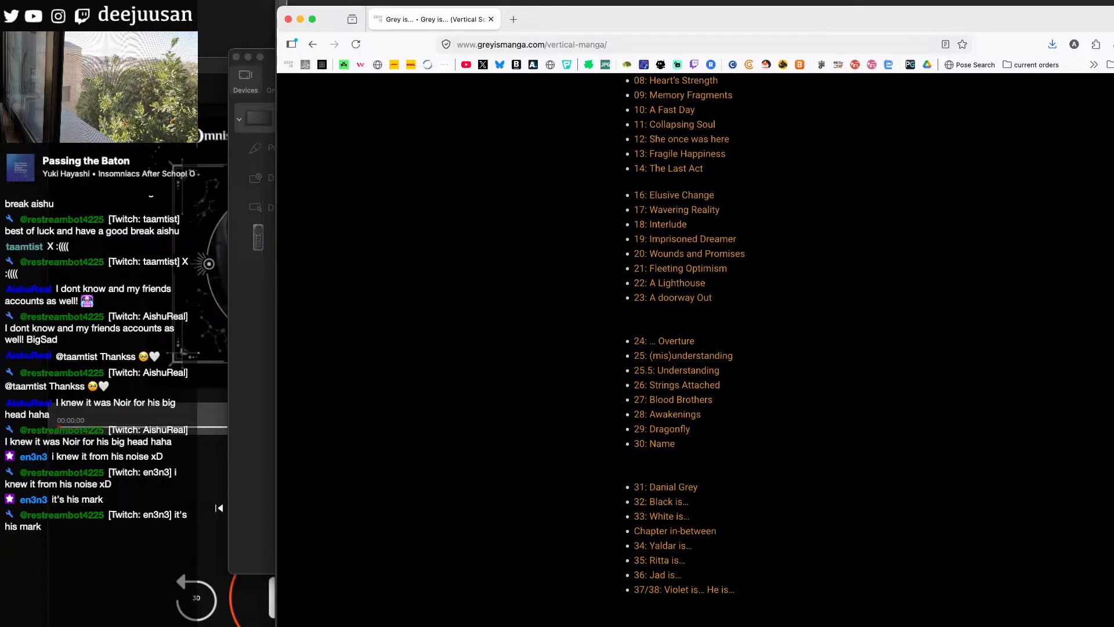
{"action": "scroll", "coordinate": [719, 348], "scroll_direction": "down", "scroll_amount": 4}
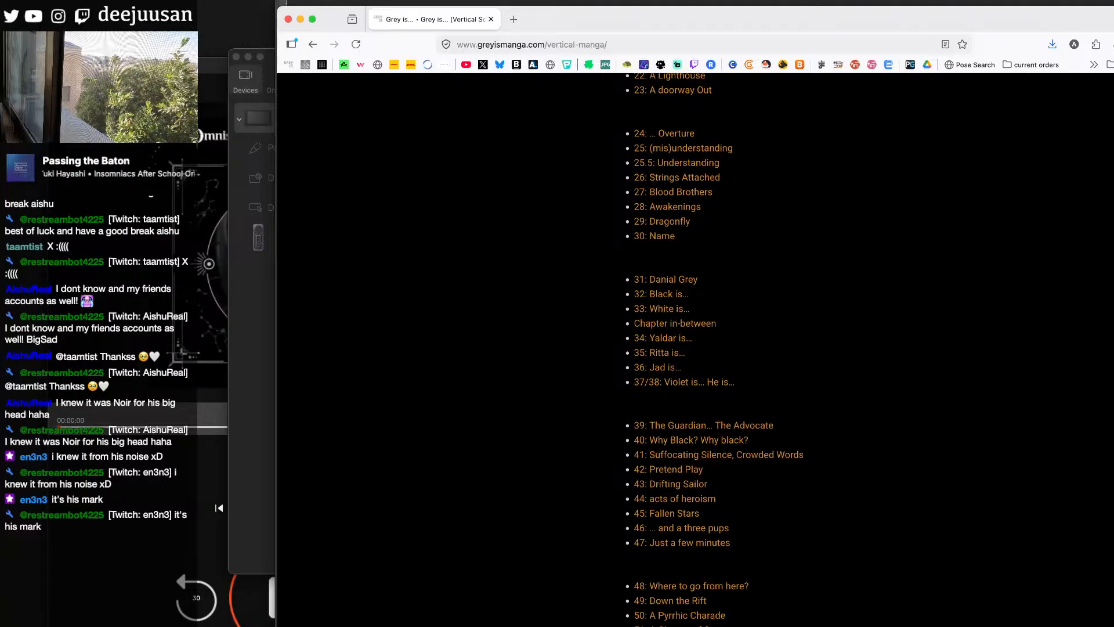
{"action": "scroll", "coordinate": [720, 348], "scroll_direction": "up", "scroll_amount": 5}
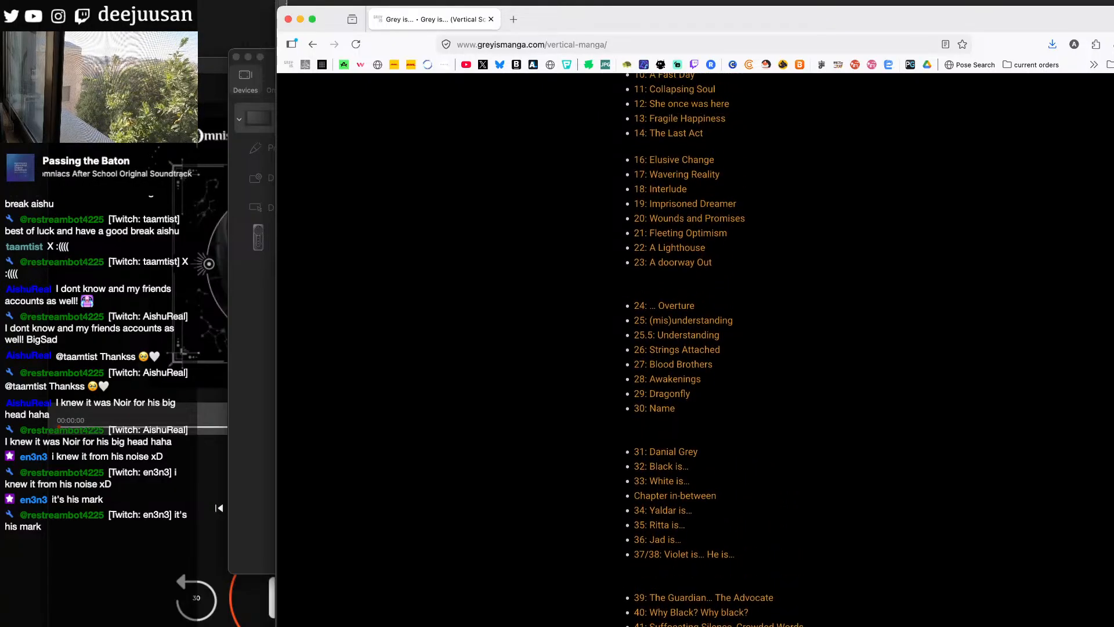
{"action": "scroll", "coordinate": [720, 349], "scroll_direction": "up", "scroll_amount": 2}
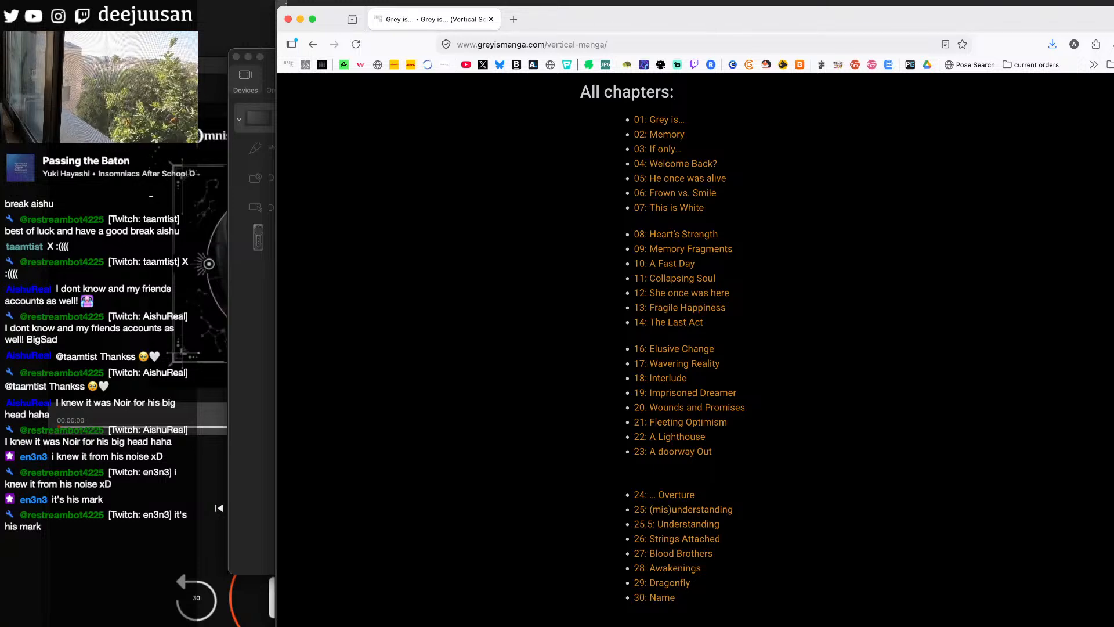
{"action": "scroll", "coordinate": [696, 349], "scroll_direction": "up", "scroll_amount": 1}
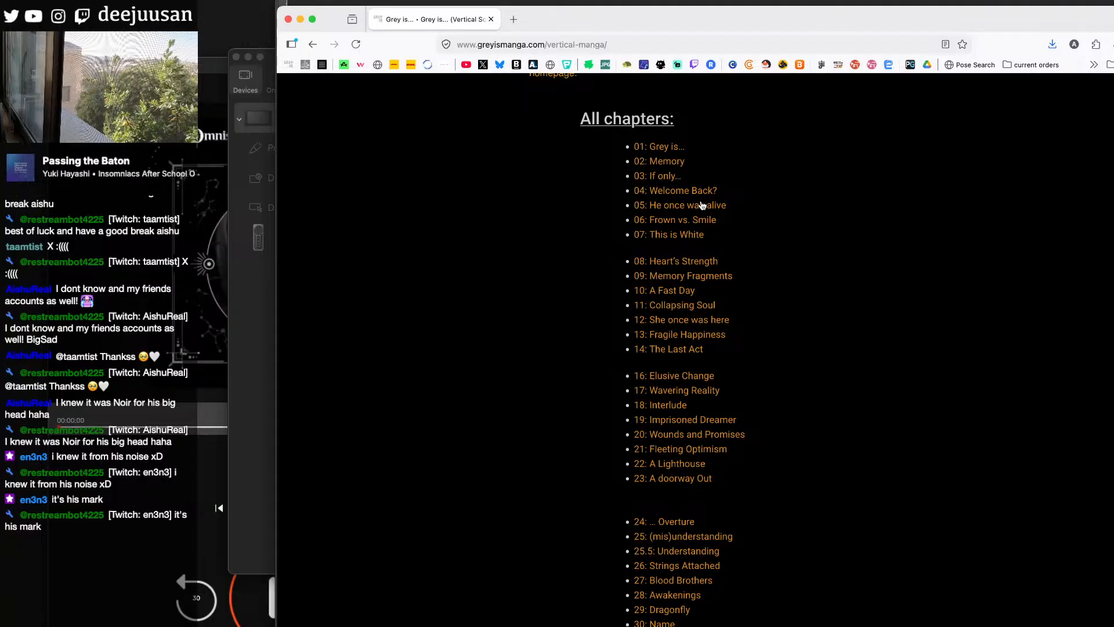
{"action": "left_click", "coordinate": [686, 221]}
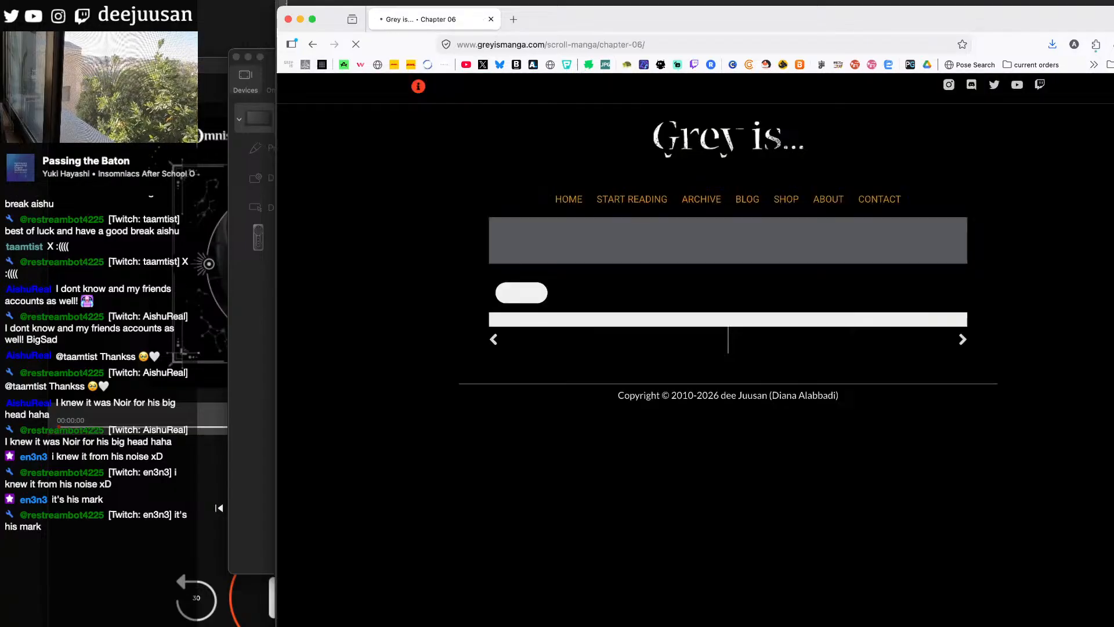
- Look through the Chapter 06 pages and examine the confrontation panels about a father who leaves his family for a long time
{"action": "scroll", "coordinate": [728, 348], "scroll_direction": "down", "scroll_amount": 15}
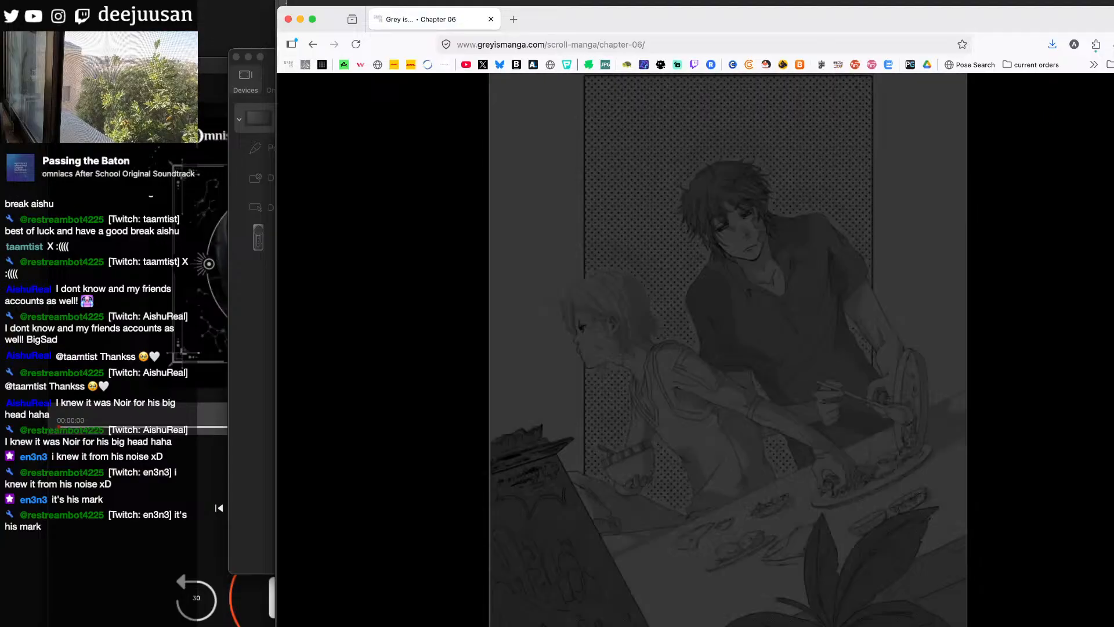
{"action": "scroll", "coordinate": [728, 348], "scroll_direction": "down", "scroll_amount": 10}
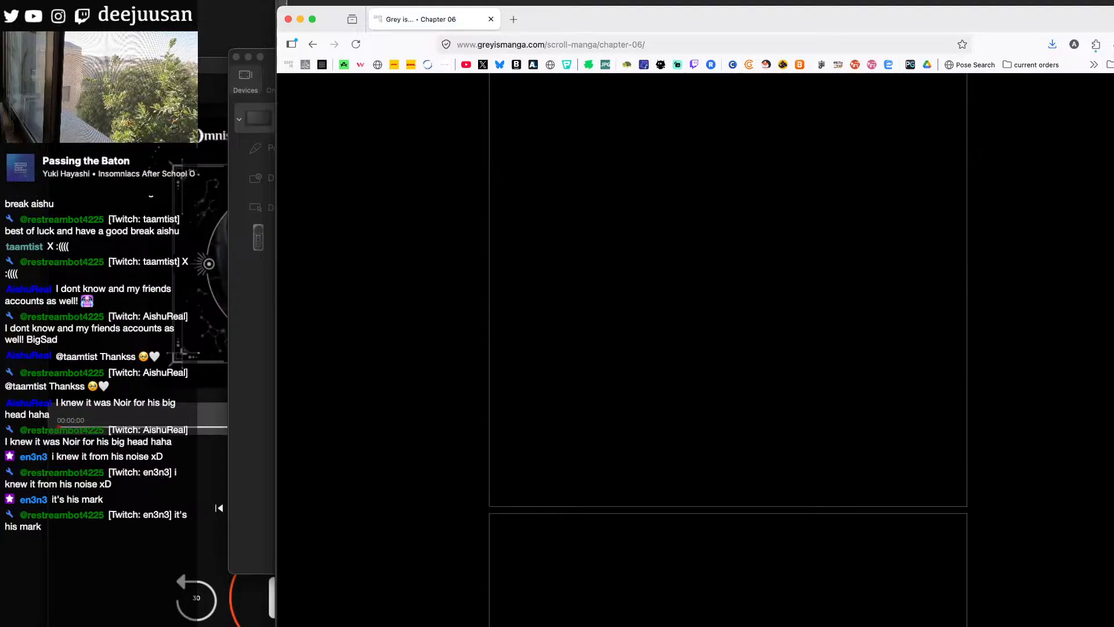
{"action": "scroll", "coordinate": [729, 348], "scroll_direction": "up", "scroll_amount": 3}
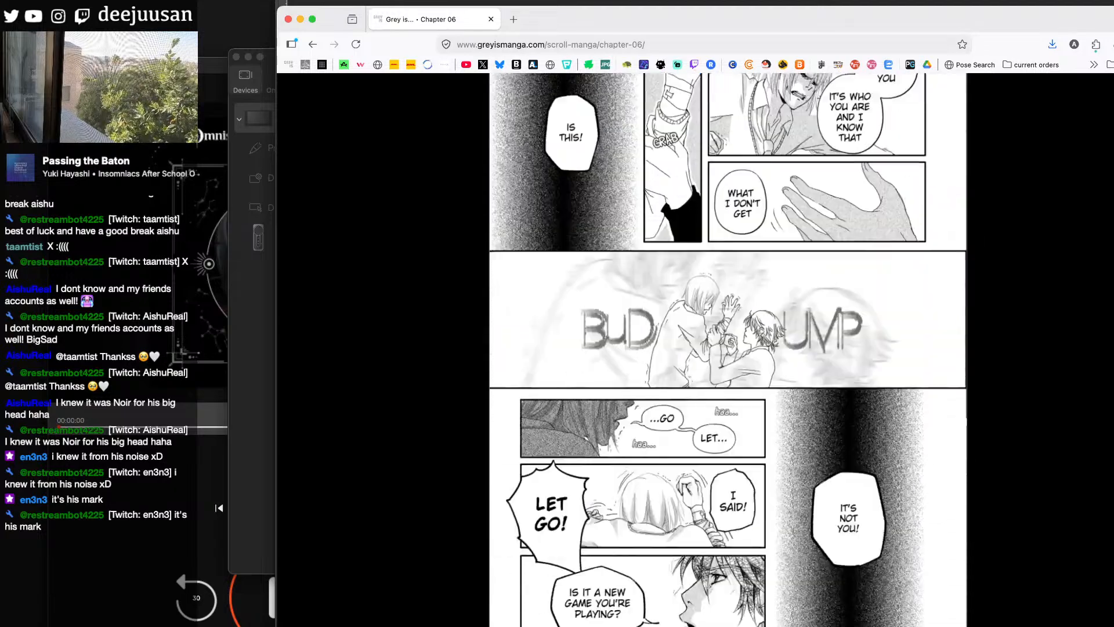
{"action": "scroll", "coordinate": [728, 348], "scroll_direction": "down", "scroll_amount": 10}
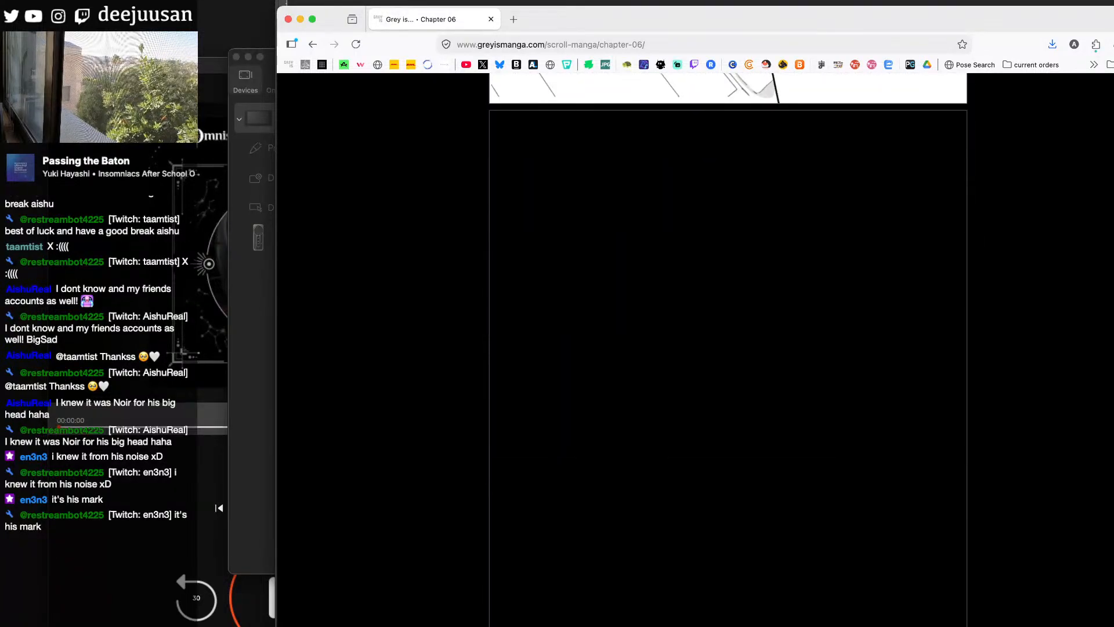
{"action": "scroll", "coordinate": [728, 348], "scroll_direction": "down", "scroll_amount": 2}
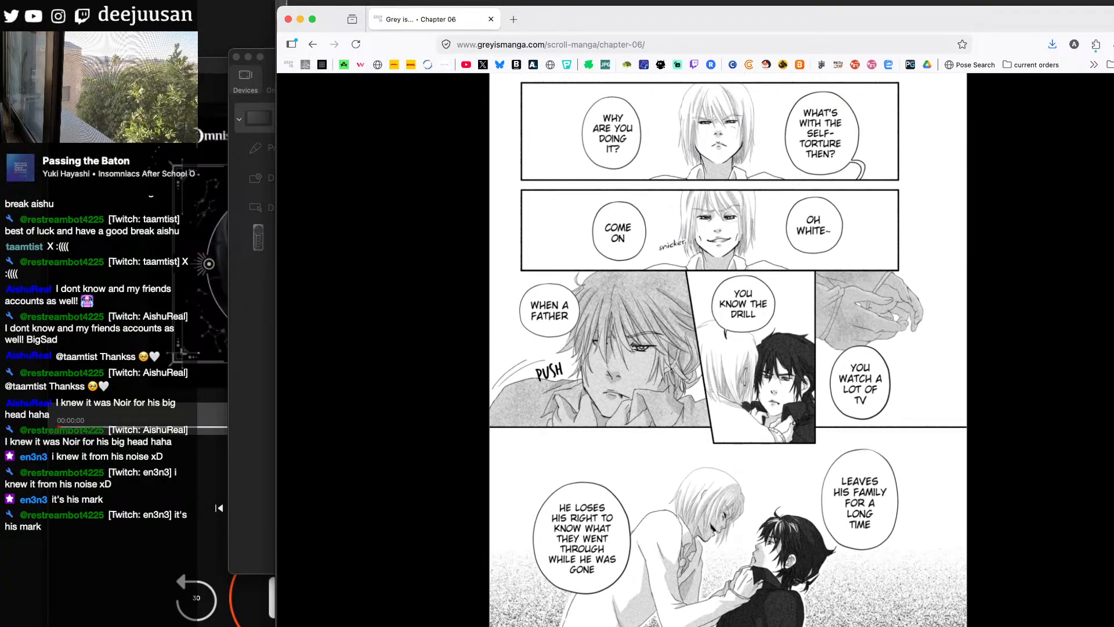
{"action": "scroll", "coordinate": [728, 348], "scroll_direction": "down", "scroll_amount": 2}
{"action": "scroll", "coordinate": [728, 349], "scroll_direction": "up", "scroll_amount": 2}
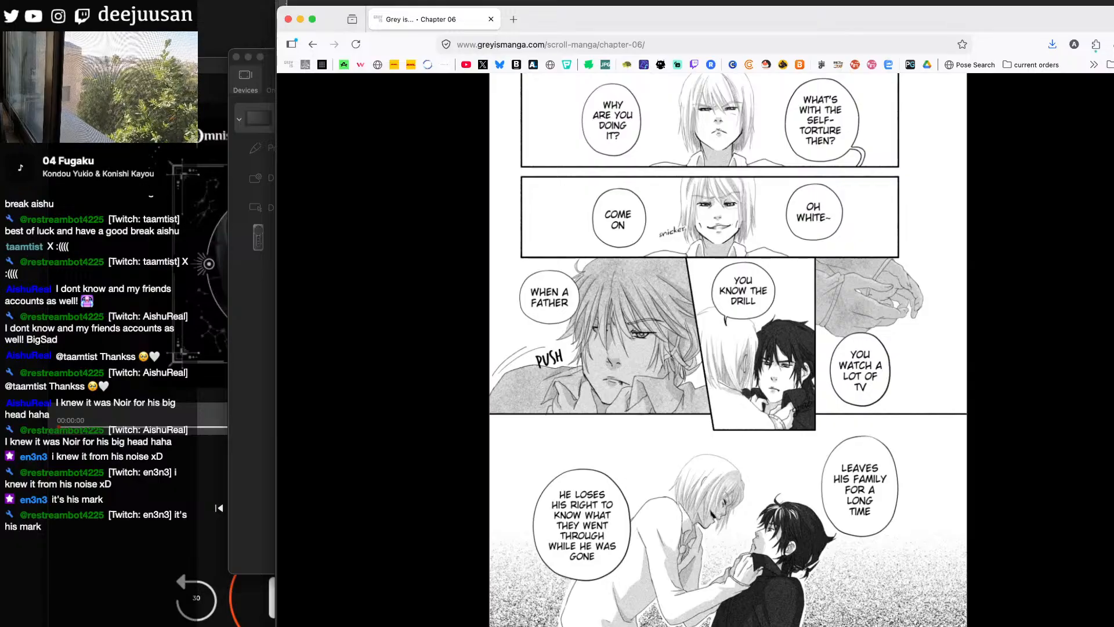
{"action": "scroll", "coordinate": [705, 273], "scroll_direction": "down", "scroll_amount": 3}
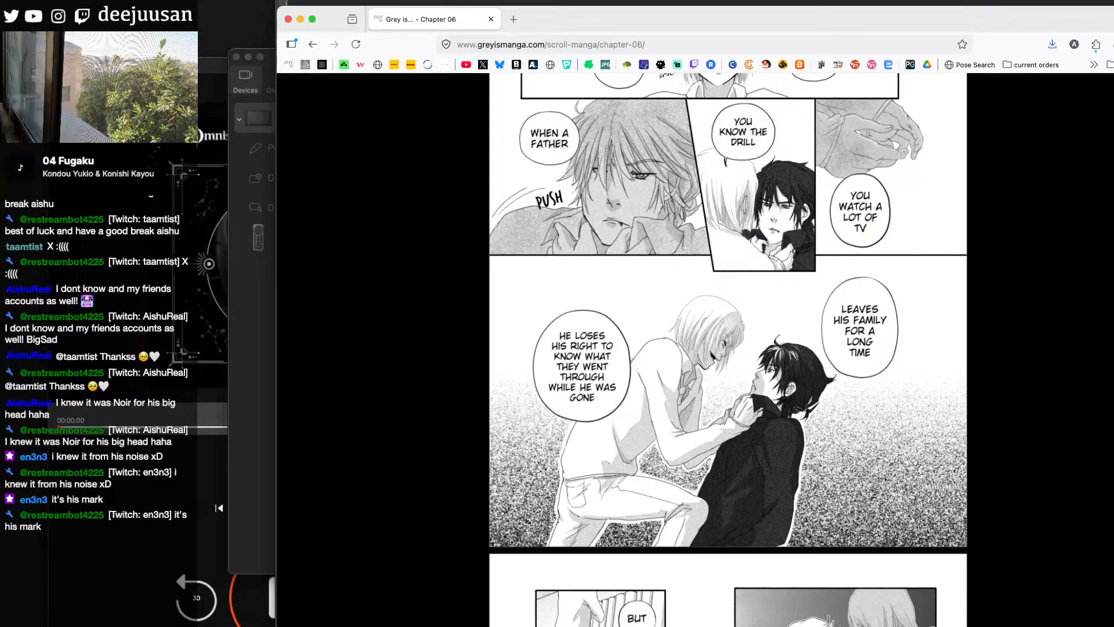
{"action": "scroll", "coordinate": [728, 349], "scroll_direction": "down", "scroll_amount": 5}
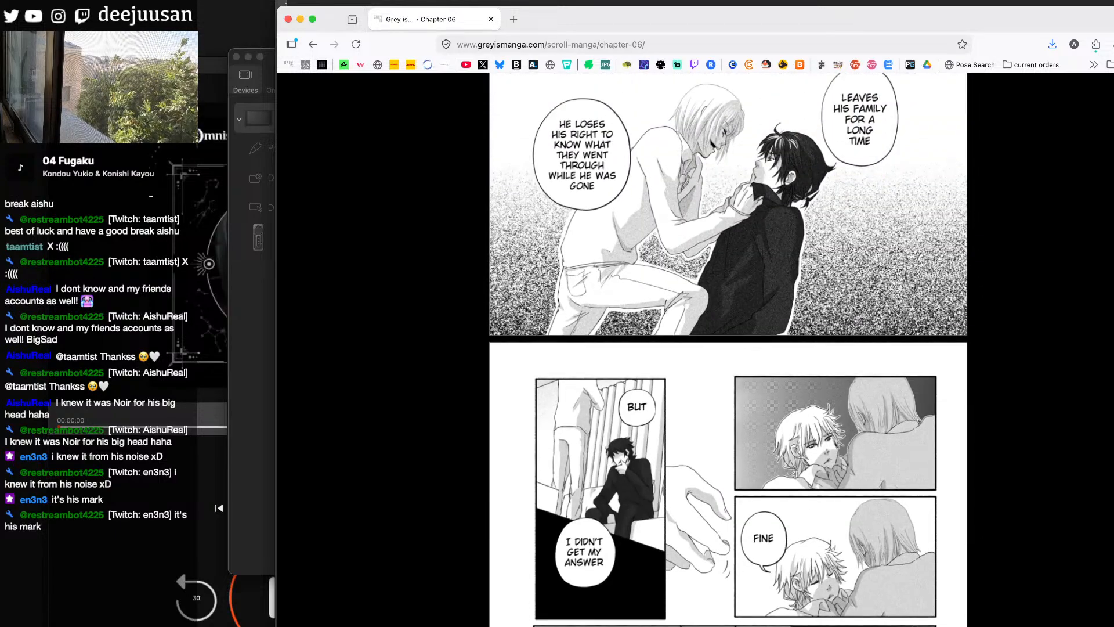
{"action": "scroll", "coordinate": [728, 348], "scroll_direction": "up", "scroll_amount": 4}
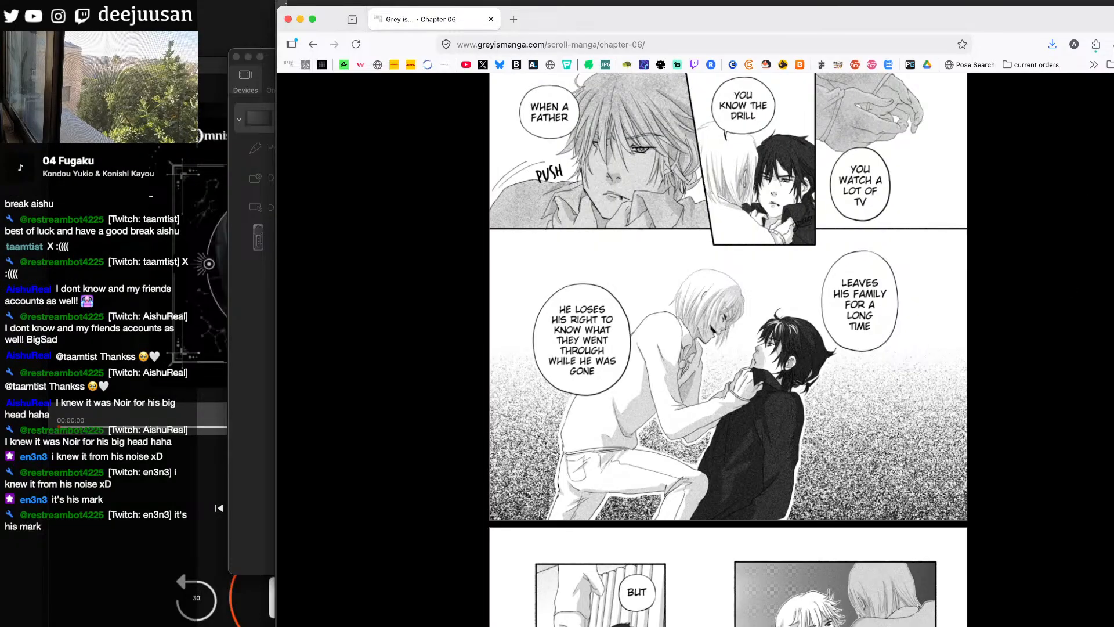
- Open the chapter list at the end of Chapter 06 and go to Chapter 10
{"action": "key", "text": "End"}
{"action": "left_click", "coordinate": [517, 229]}
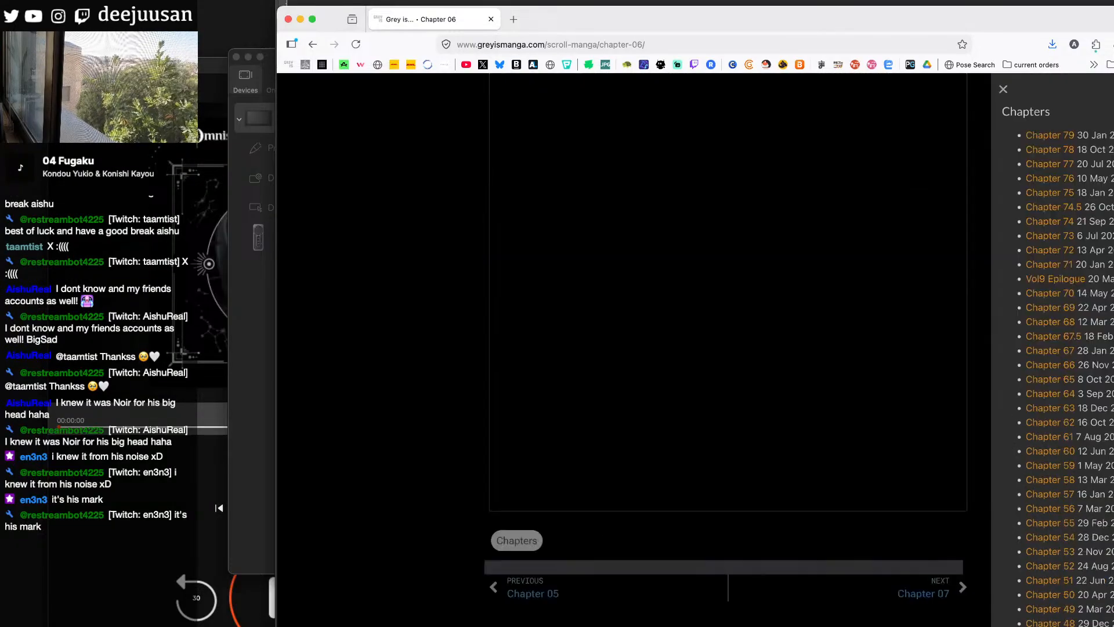
{"action": "scroll", "coordinate": [1062, 348], "scroll_direction": "down", "scroll_amount": 3}
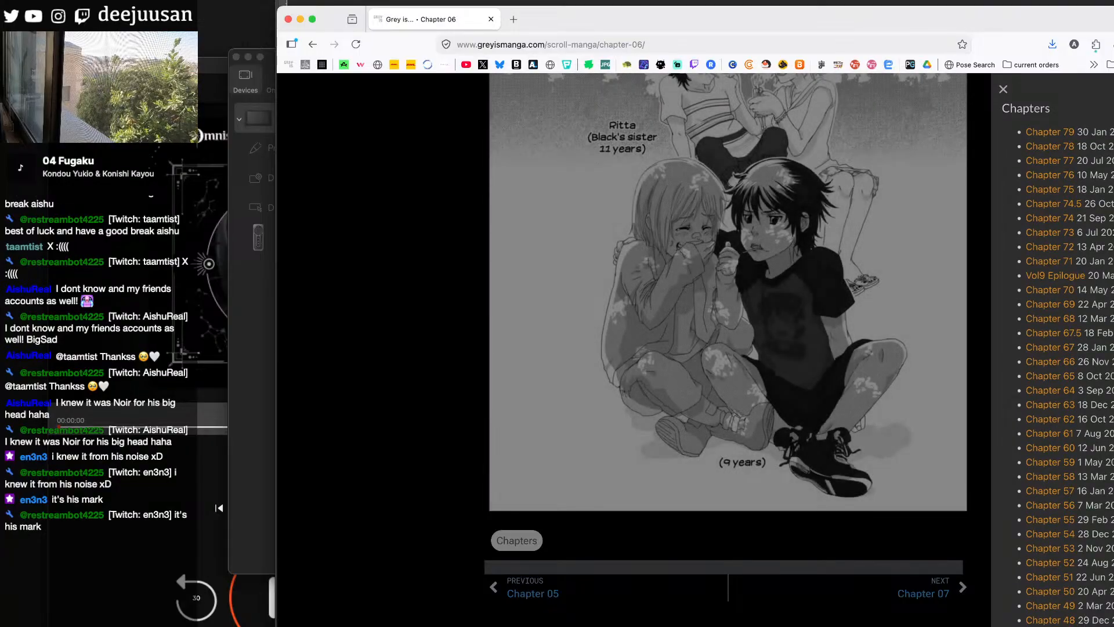
{"action": "scroll", "coordinate": [1062, 348], "scroll_direction": "down", "scroll_amount": 7}
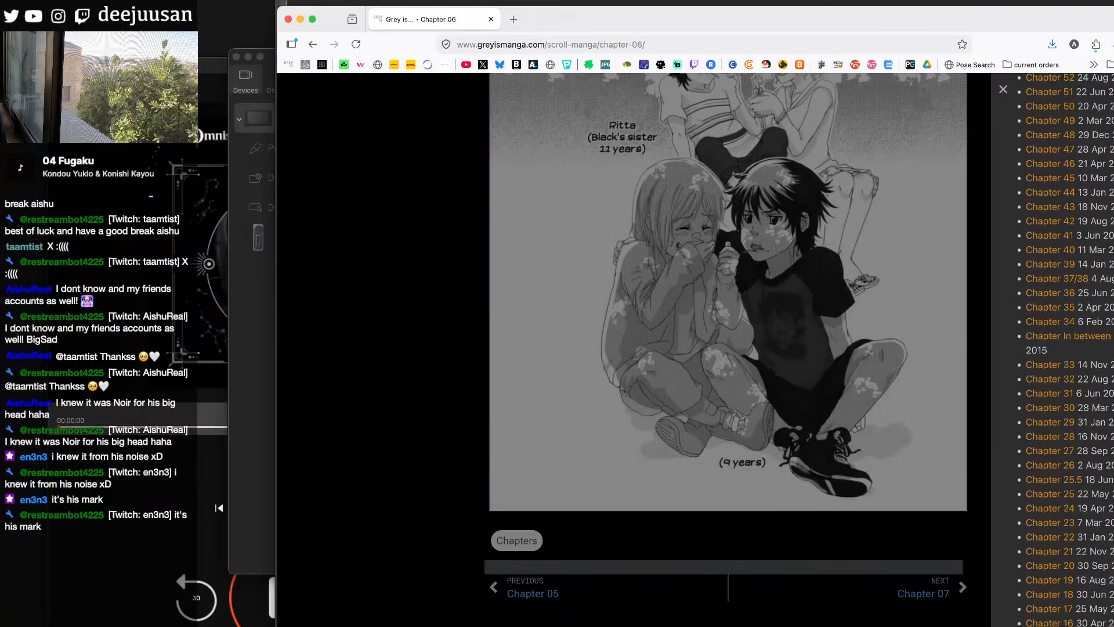
{"action": "scroll", "coordinate": [1061, 348], "scroll_direction": "down", "scroll_amount": 3}
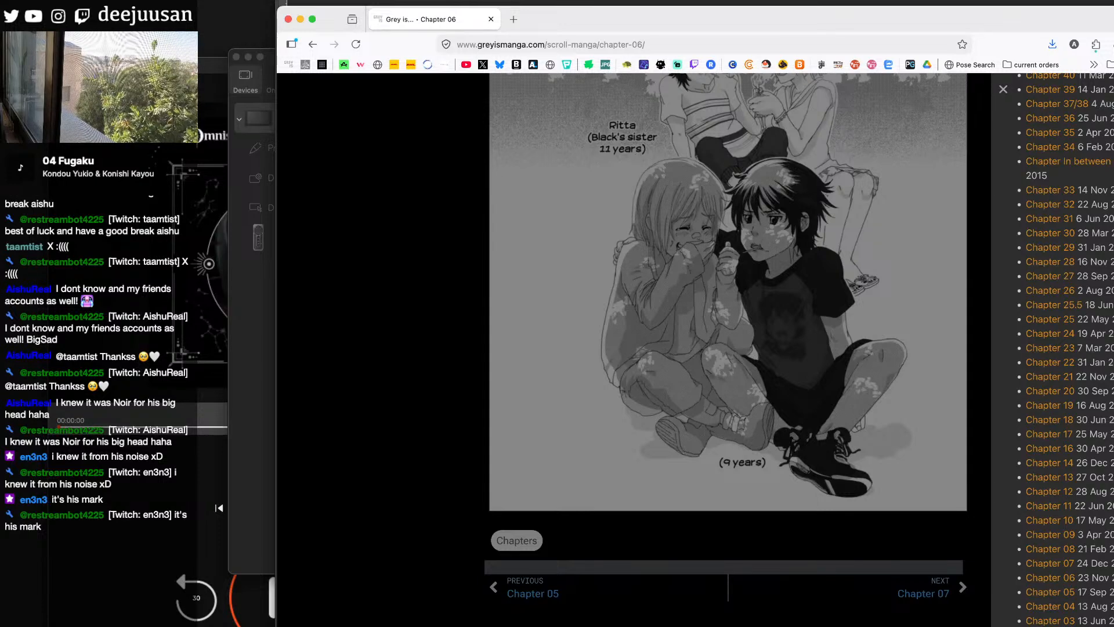
{"action": "left_click", "coordinate": [1068, 520]}
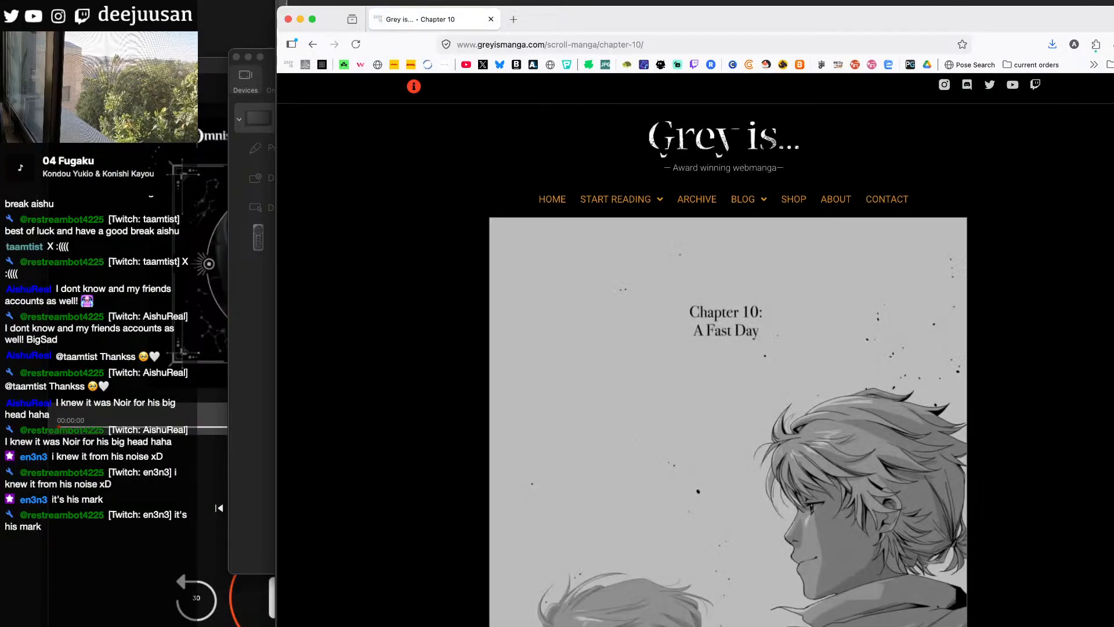
- Look through the Chapter 10 pages as far as the dialogue about disliking dads and adults in general
{"action": "scroll", "coordinate": [728, 348], "scroll_direction": "down", "scroll_amount": 15}
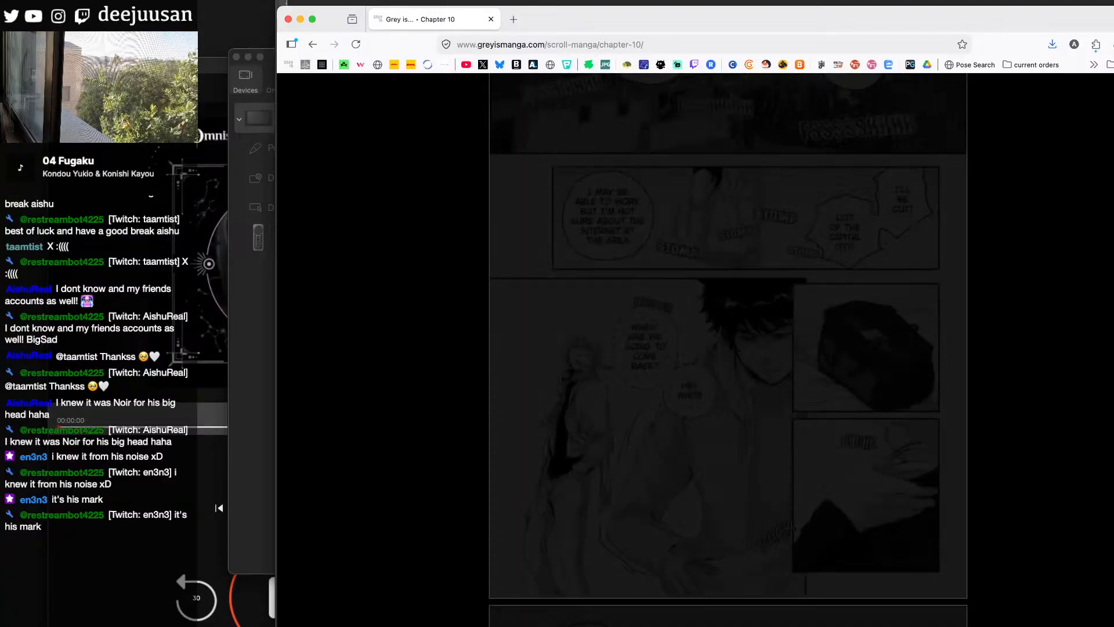
{"action": "scroll", "coordinate": [728, 348], "scroll_direction": "down", "scroll_amount": 15}
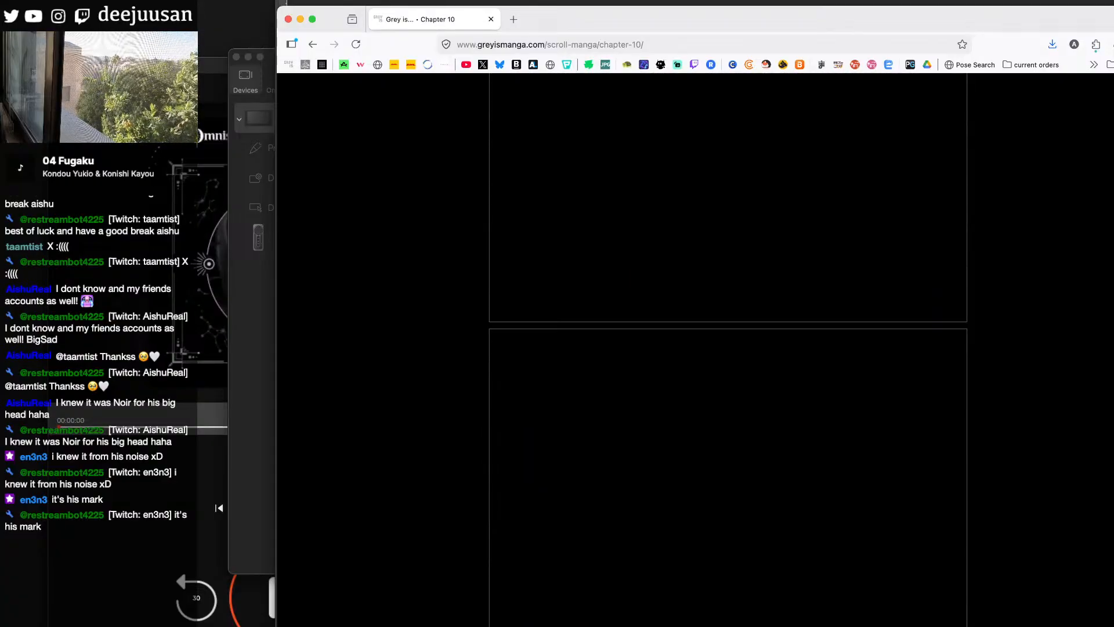
{"action": "scroll", "coordinate": [728, 348], "scroll_direction": "down", "scroll_amount": 15}
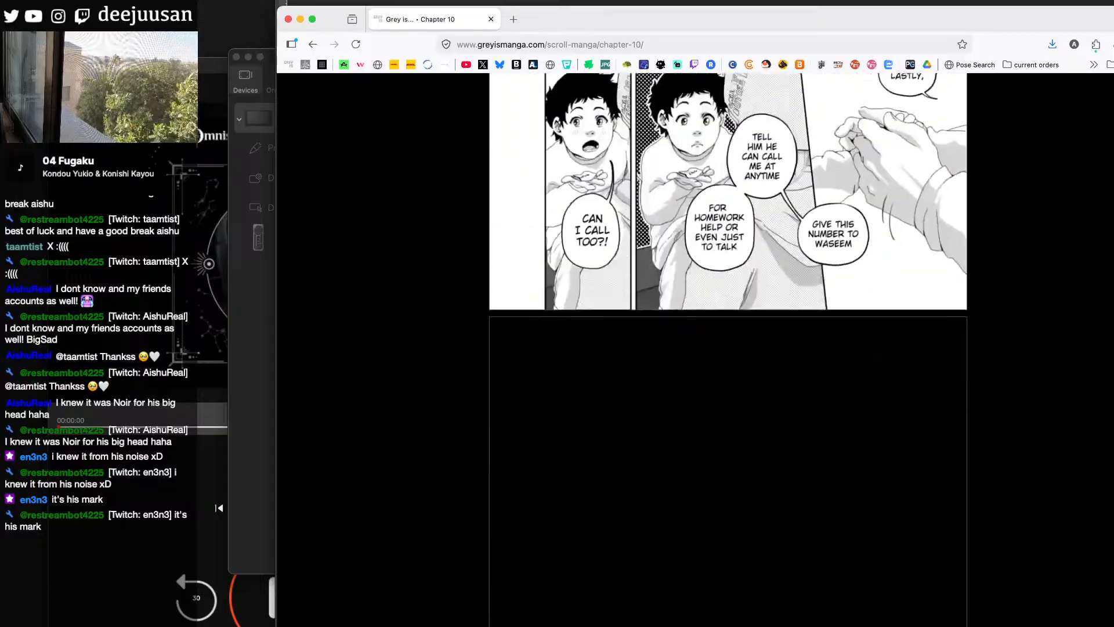
{"action": "scroll", "coordinate": [728, 348], "scroll_direction": "down", "scroll_amount": 15}
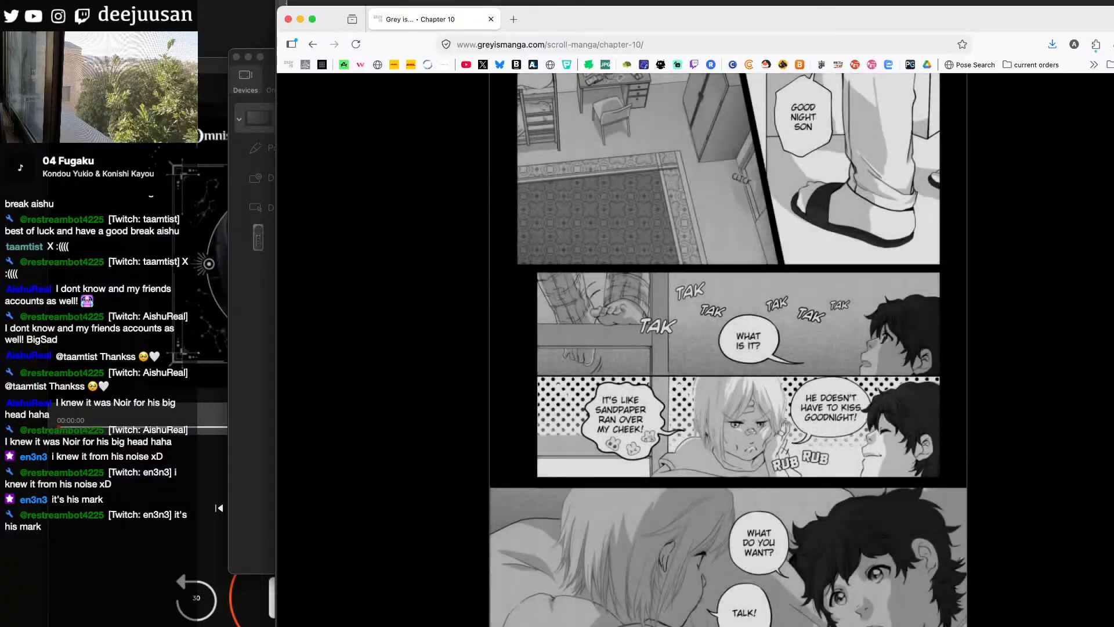
{"action": "scroll", "coordinate": [729, 348], "scroll_direction": "down", "scroll_amount": 5}
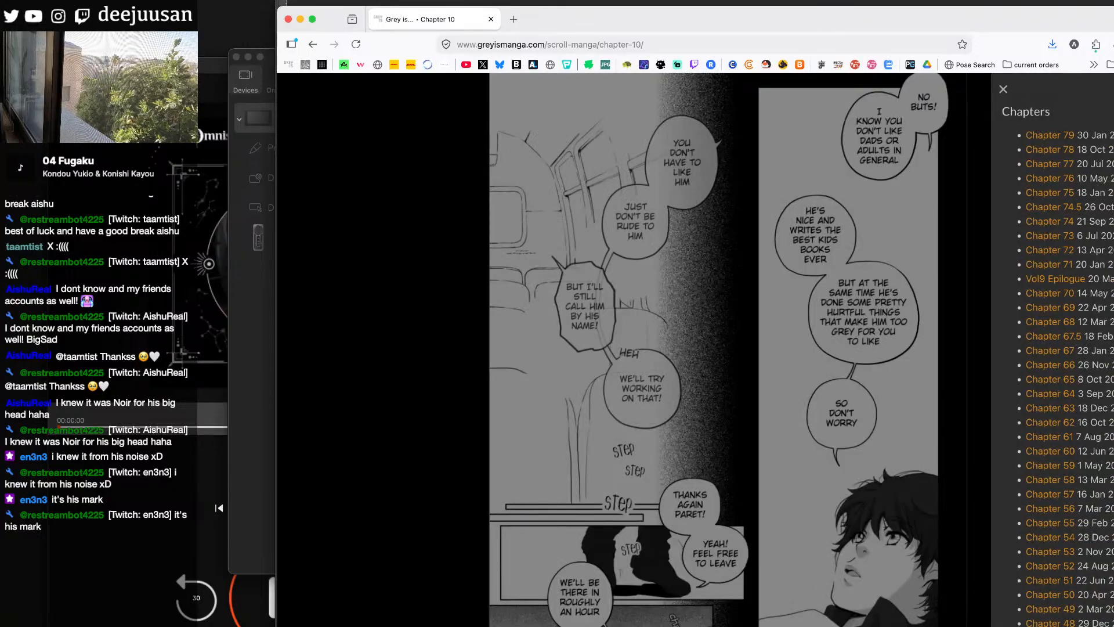
- Find Chapter 32 in the chapter list and open it
{"action": "scroll", "coordinate": [1052, 350], "scroll_direction": "down", "scroll_amount": 2}
{"action": "scroll", "coordinate": [1053, 350], "scroll_direction": "down", "scroll_amount": 5}
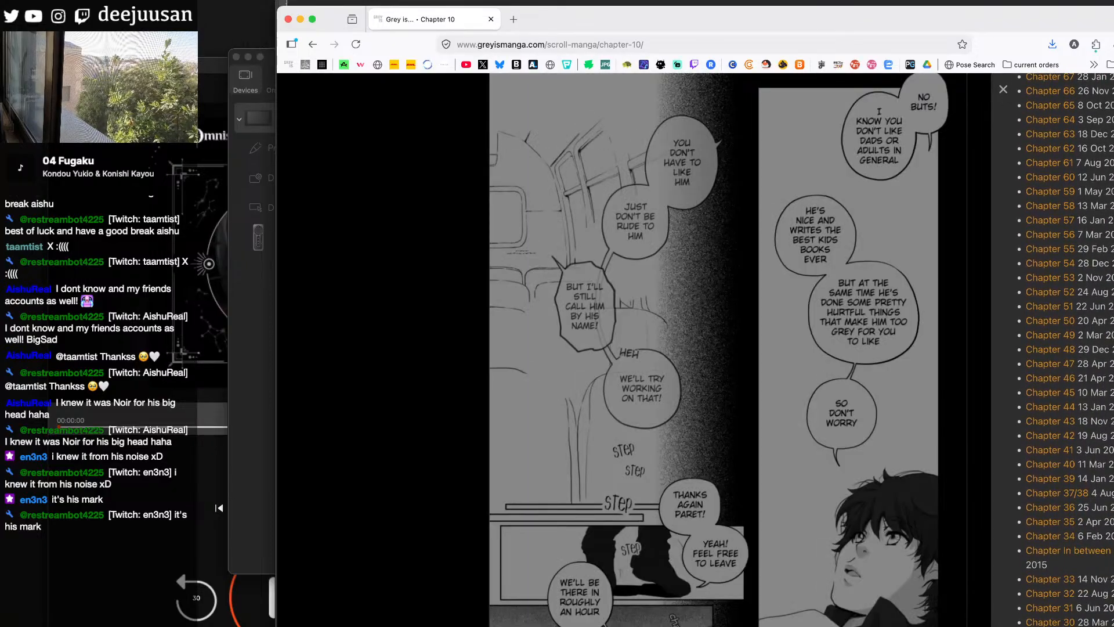
{"action": "scroll", "coordinate": [1052, 350], "scroll_direction": "down", "scroll_amount": 2}
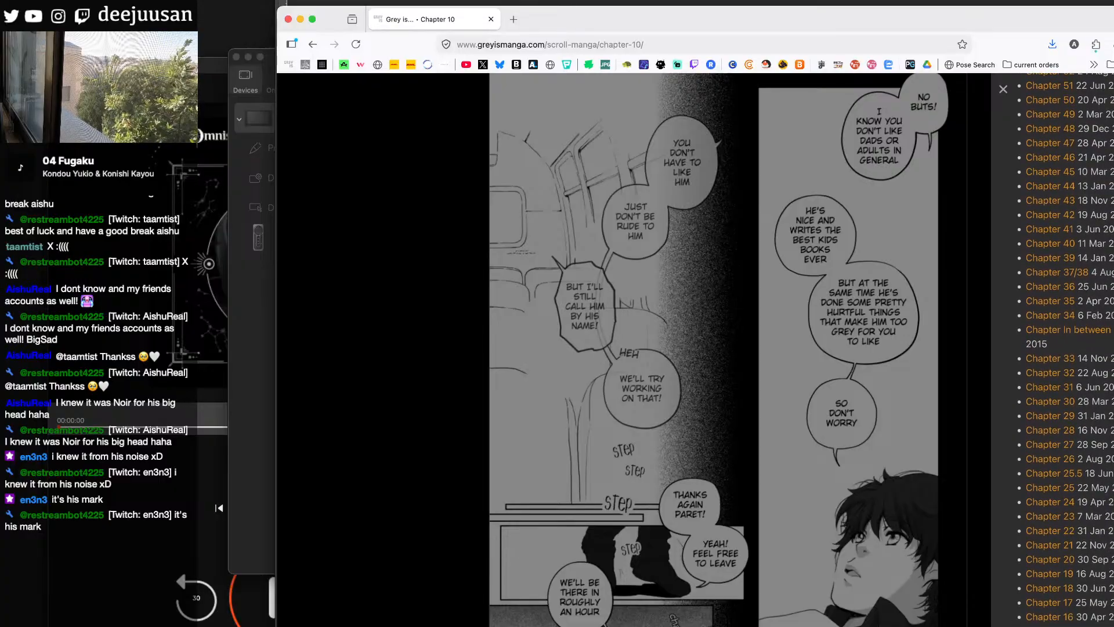
{"action": "scroll", "coordinate": [1052, 350], "scroll_direction": "down", "scroll_amount": 1}
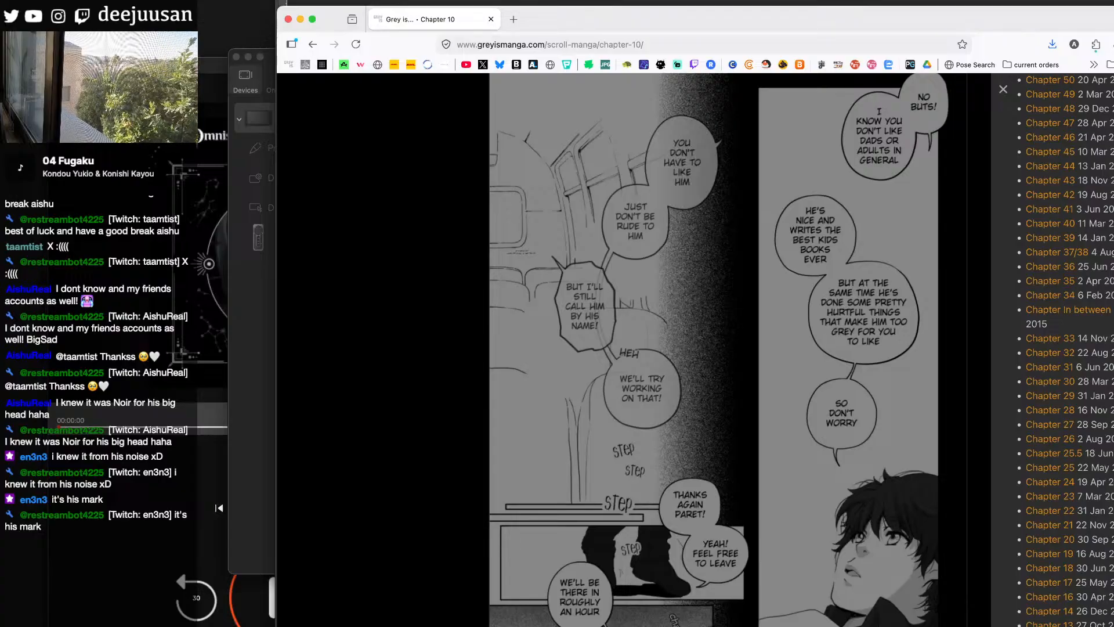
{"action": "left_click", "coordinate": [1064, 338]}
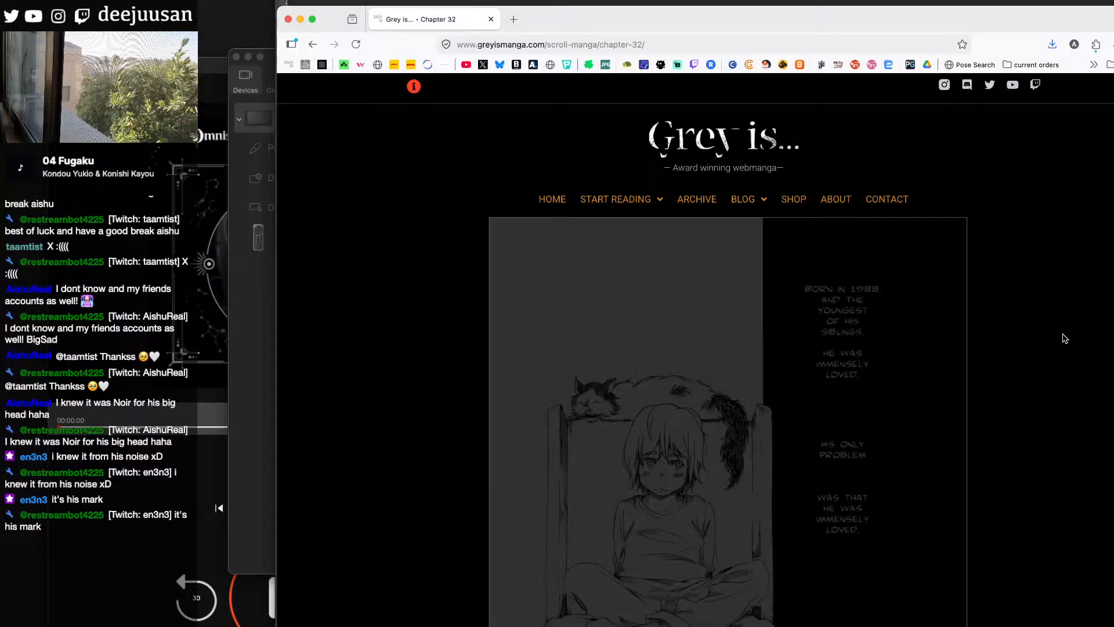
- Examine the Chapter 32 title page and the following page about the boy's father leaving the house
{"action": "scroll", "coordinate": [1064, 338], "scroll_direction": "down", "scroll_amount": 20}
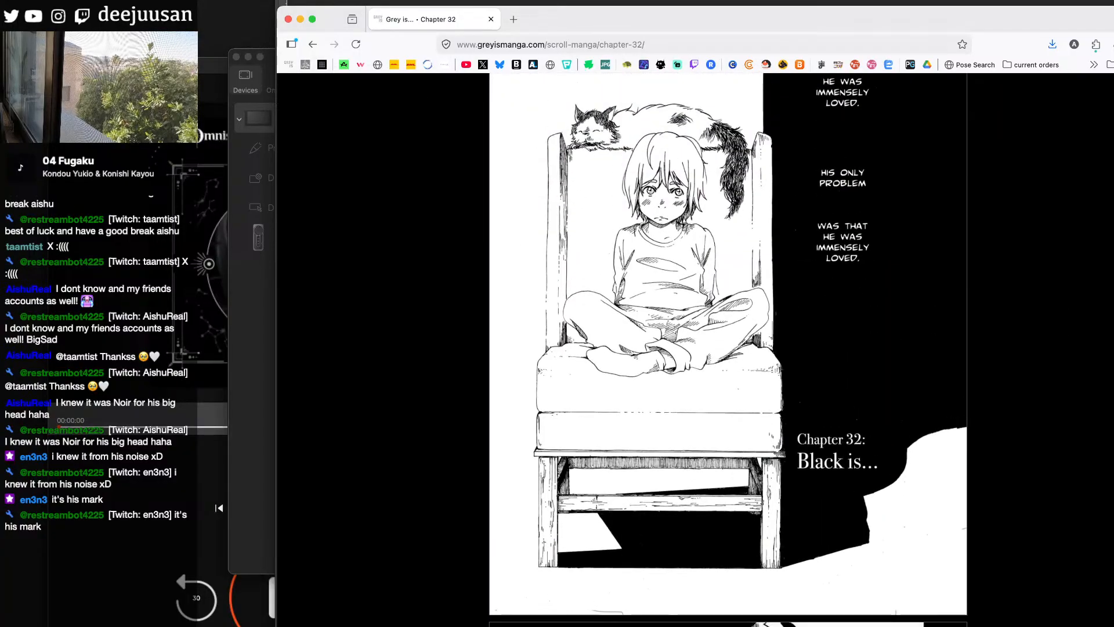
{"action": "scroll", "coordinate": [729, 348], "scroll_direction": "down", "scroll_amount": 8}
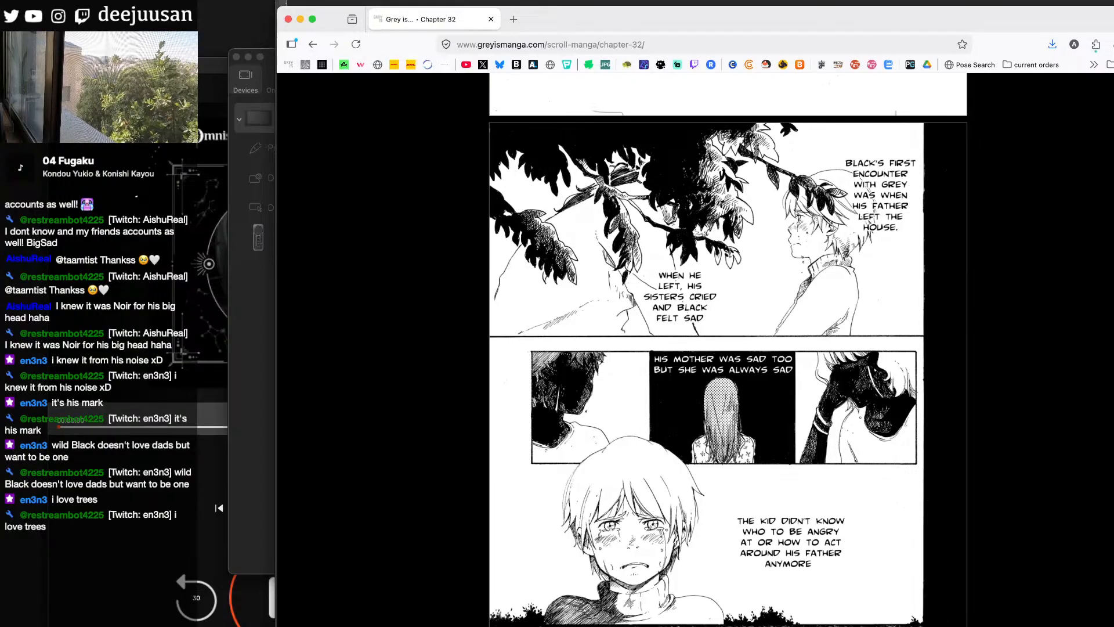
{"action": "scroll", "coordinate": [728, 350], "scroll_direction": "up", "scroll_amount": 1}
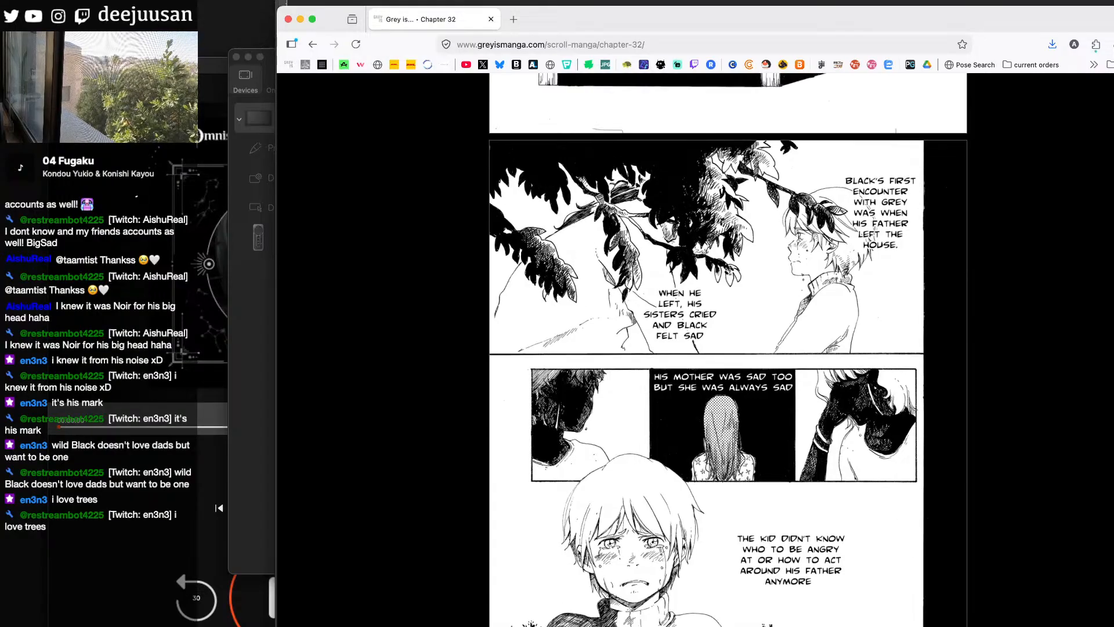
{"action": "scroll", "coordinate": [728, 350], "scroll_direction": "down", "scroll_amount": 1}
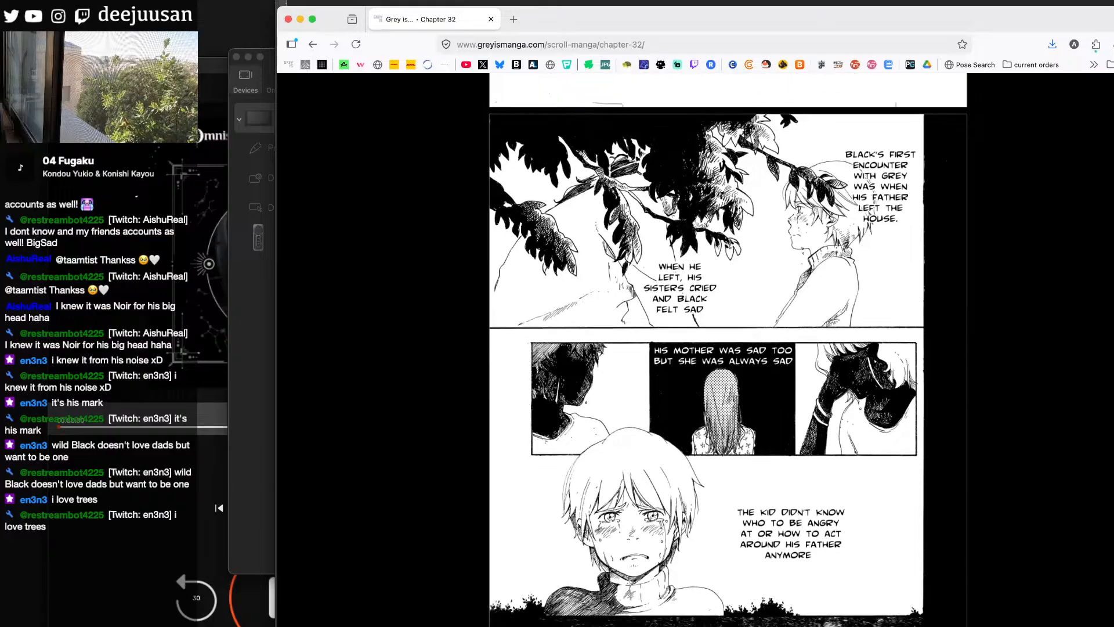
- Examine the Chapter 32 pages about the boy's conflicting feelings of love and hate for his father
{"action": "scroll", "coordinate": [728, 350], "scroll_direction": "down", "scroll_amount": 5}
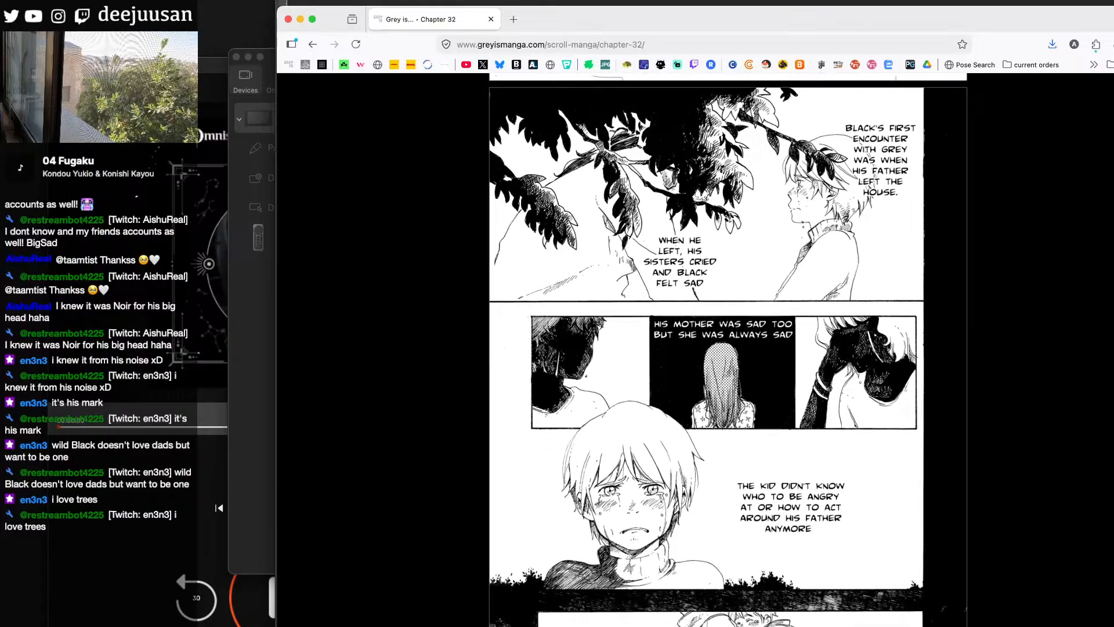
{"action": "scroll", "coordinate": [718, 349], "scroll_direction": "down", "scroll_amount": 3}
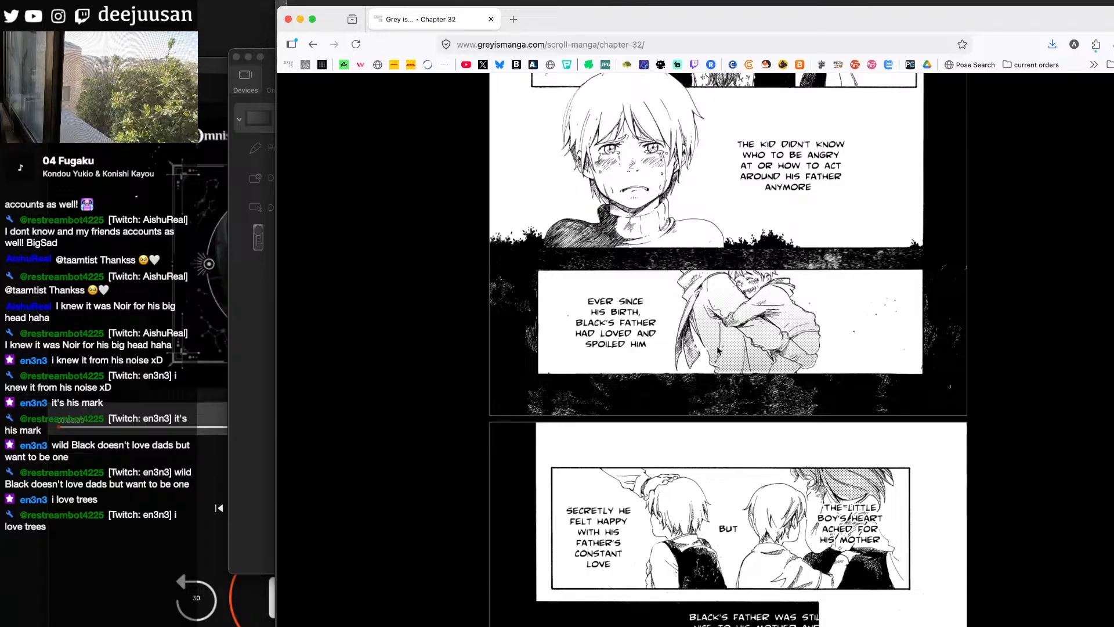
{"action": "scroll", "coordinate": [718, 350], "scroll_direction": "down", "scroll_amount": 6}
{"action": "scroll", "coordinate": [718, 350], "scroll_direction": "down", "scroll_amount": 4}
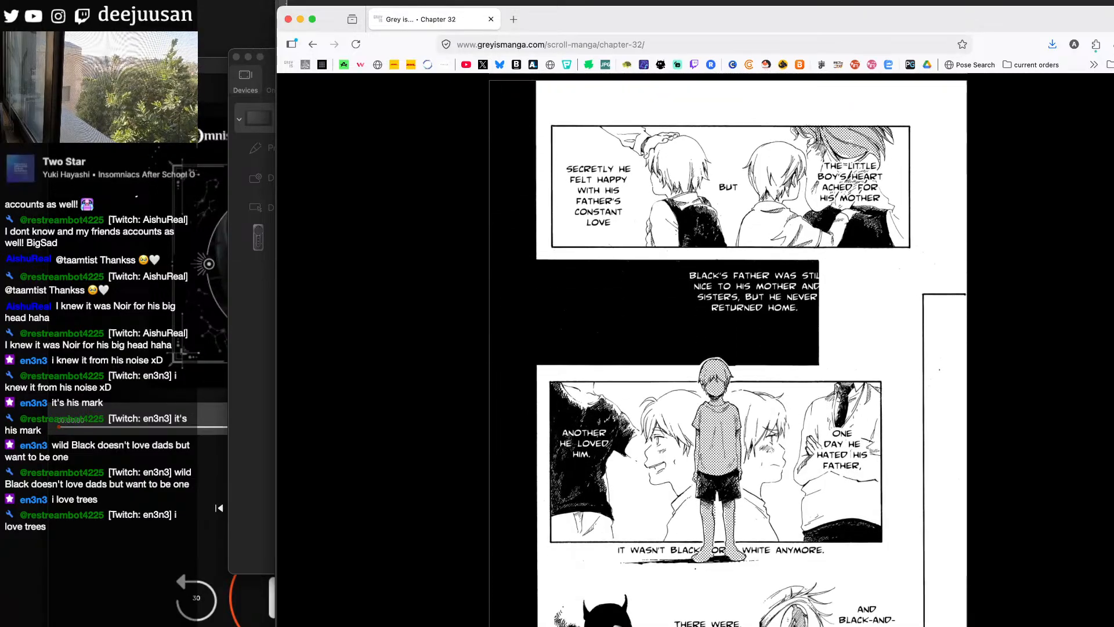
{"action": "scroll", "coordinate": [736, 445], "scroll_direction": "down", "scroll_amount": 1}
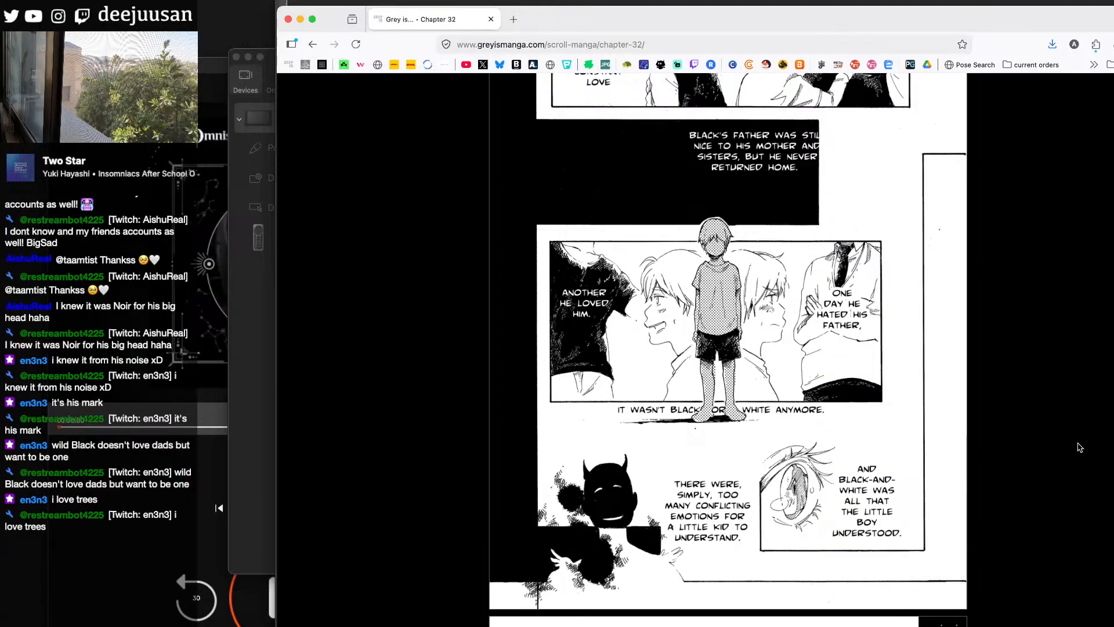
{"action": "scroll", "coordinate": [1080, 448], "scroll_direction": "down", "scroll_amount": 7}
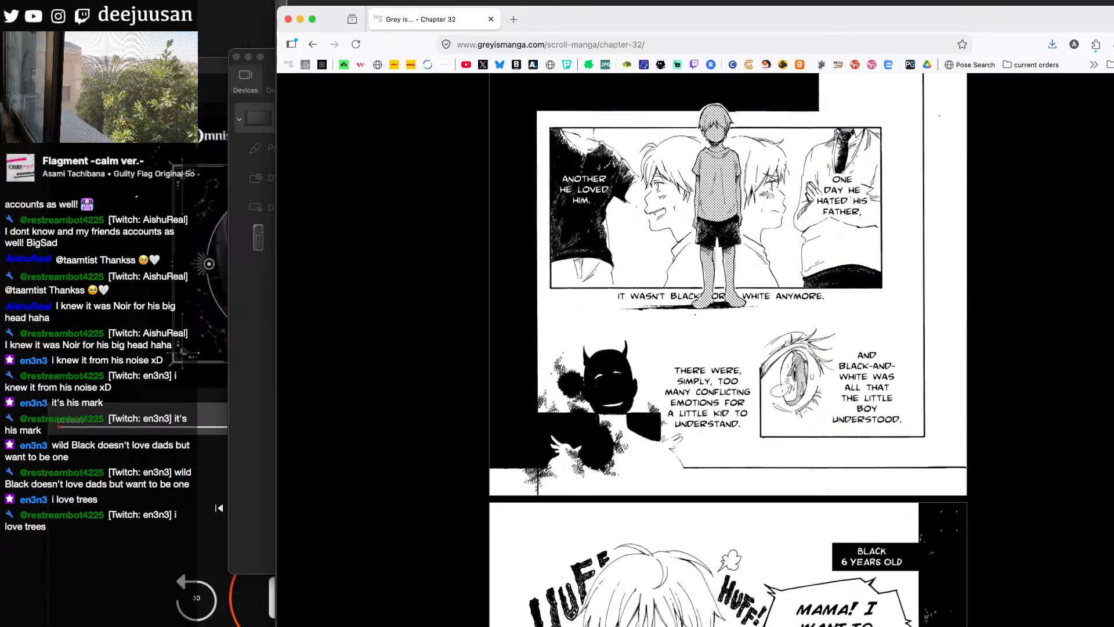
{"action": "scroll", "coordinate": [728, 348], "scroll_direction": "down", "scroll_amount": 10}
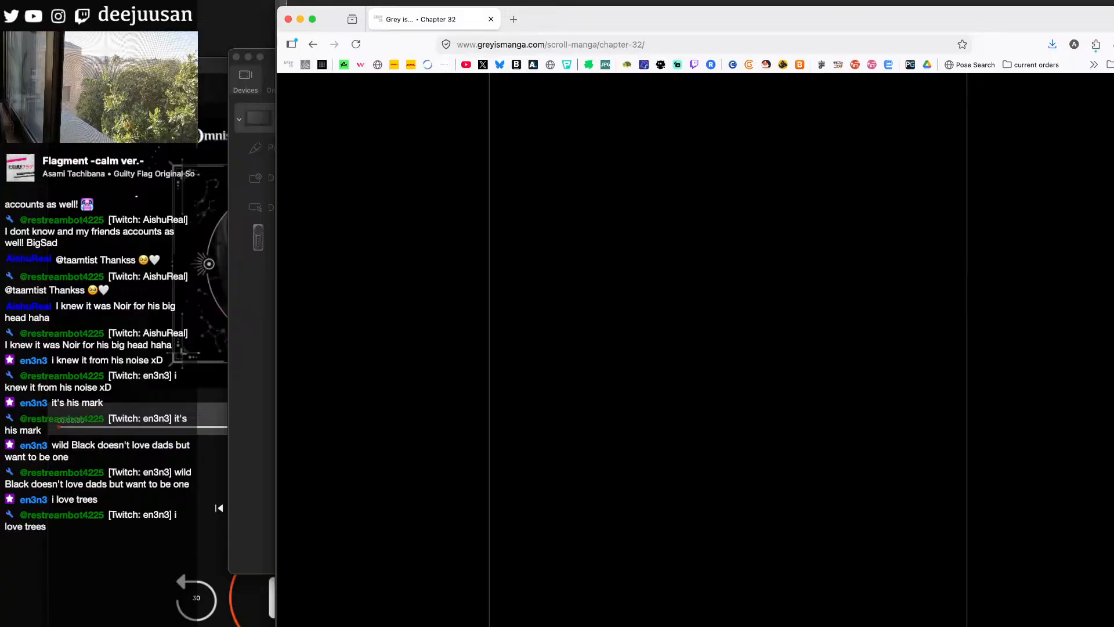
- Look through the following Chapter 32 pages as far as the narration about the boy finding the male figure he needed
{"action": "scroll", "coordinate": [728, 348], "scroll_direction": "down", "scroll_amount": 8}
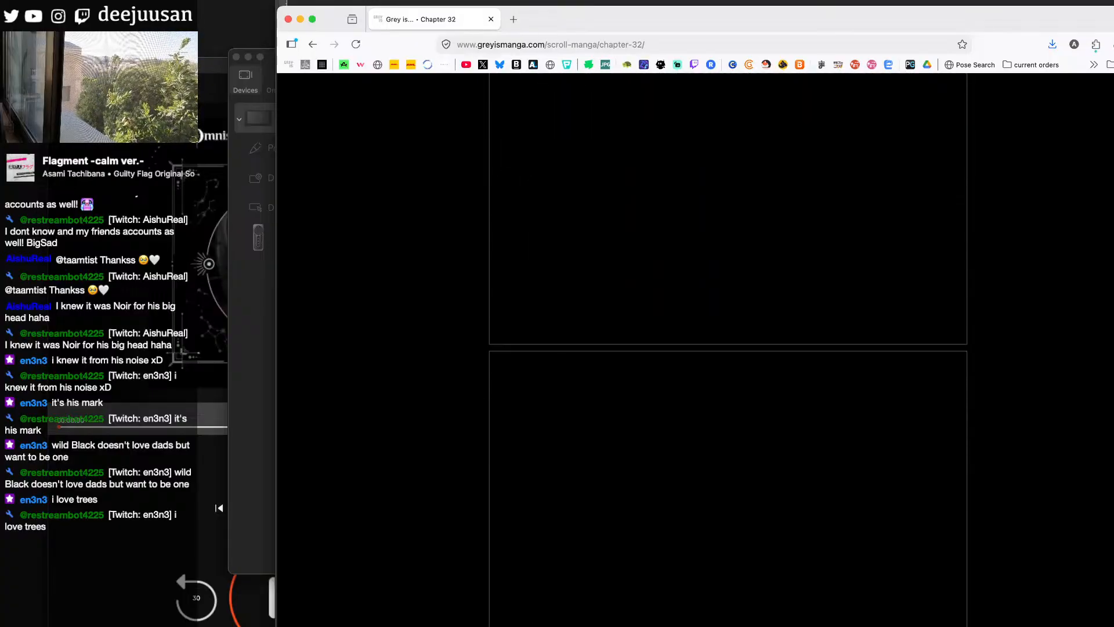
{"action": "scroll", "coordinate": [727, 348], "scroll_direction": "down", "scroll_amount": 5}
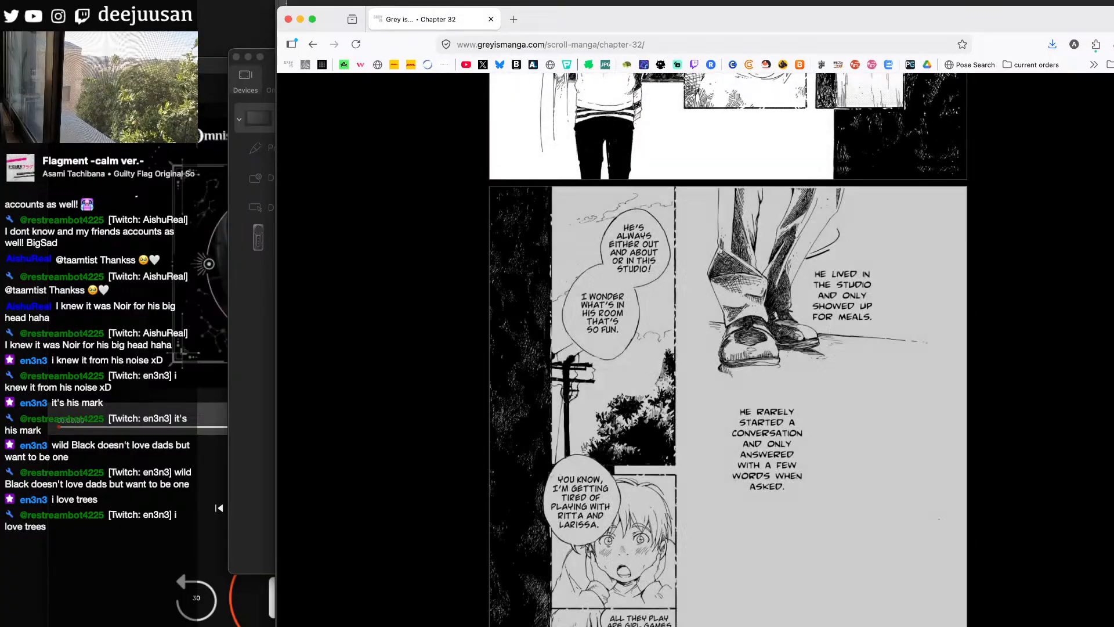
{"action": "scroll", "coordinate": [728, 348], "scroll_direction": "down", "scroll_amount": 8}
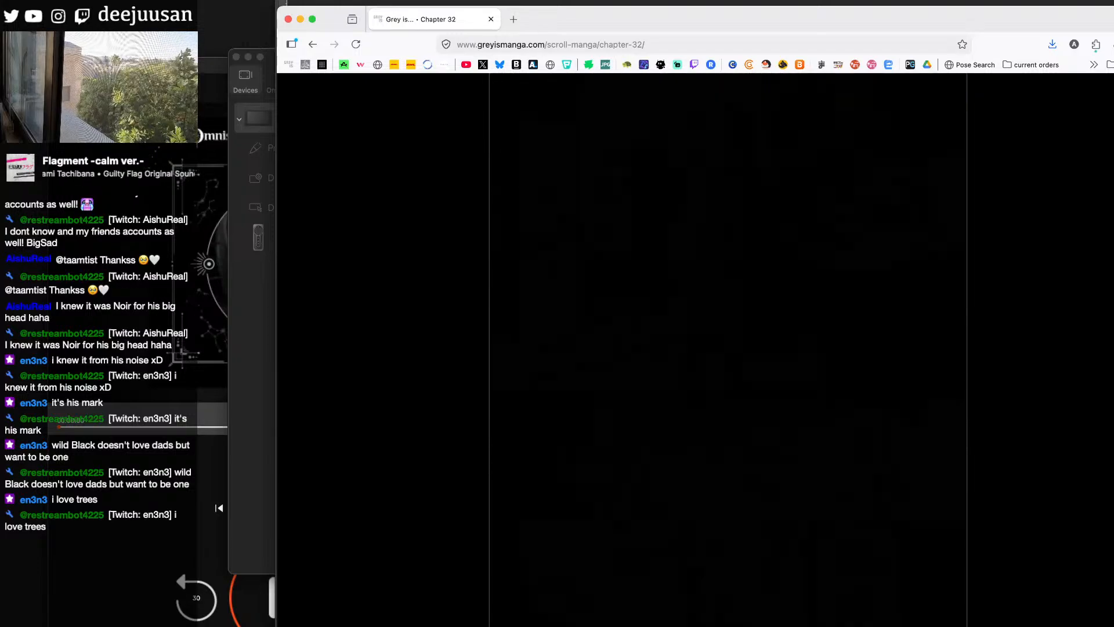
{"action": "scroll", "coordinate": [728, 348], "scroll_direction": "down", "scroll_amount": 6}
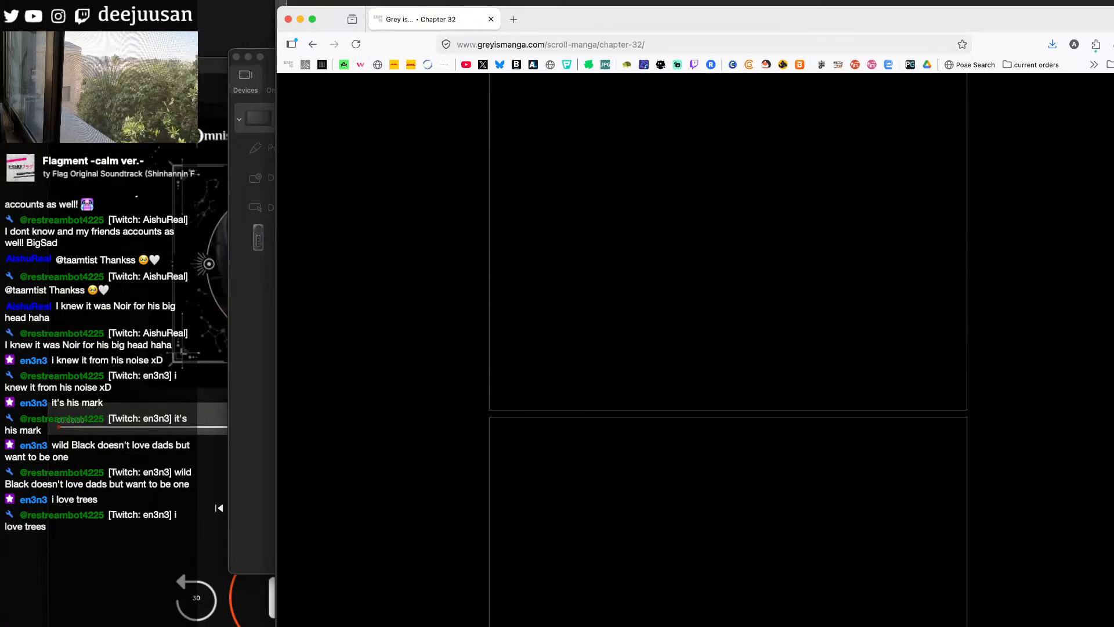
{"action": "scroll", "coordinate": [728, 348], "scroll_direction": "down", "scroll_amount": 6}
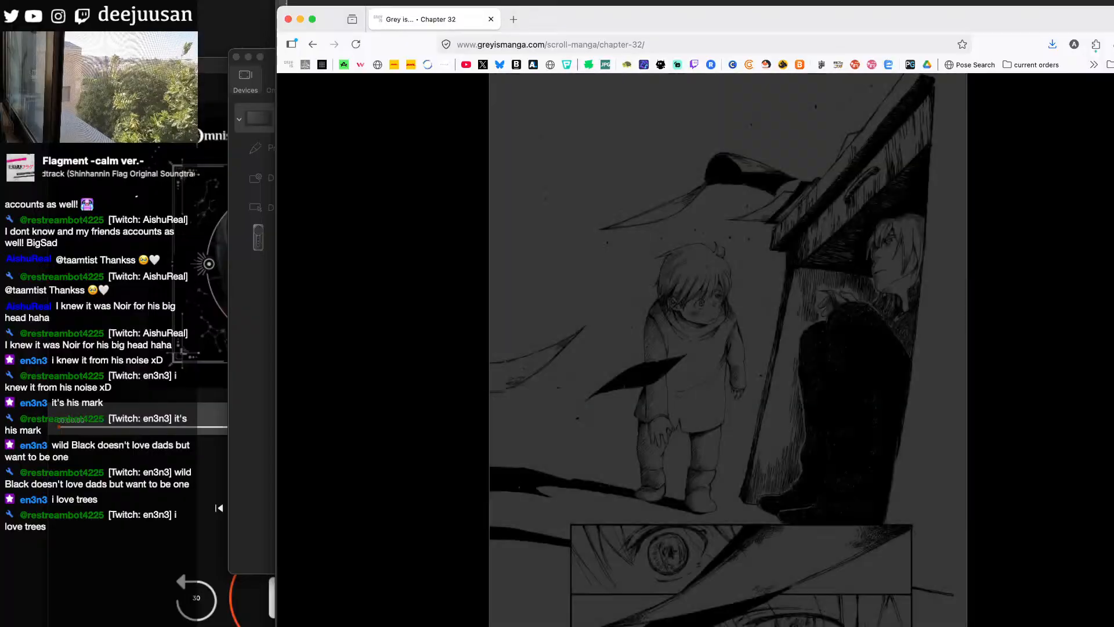
{"action": "scroll", "coordinate": [727, 348], "scroll_direction": "down", "scroll_amount": 8}
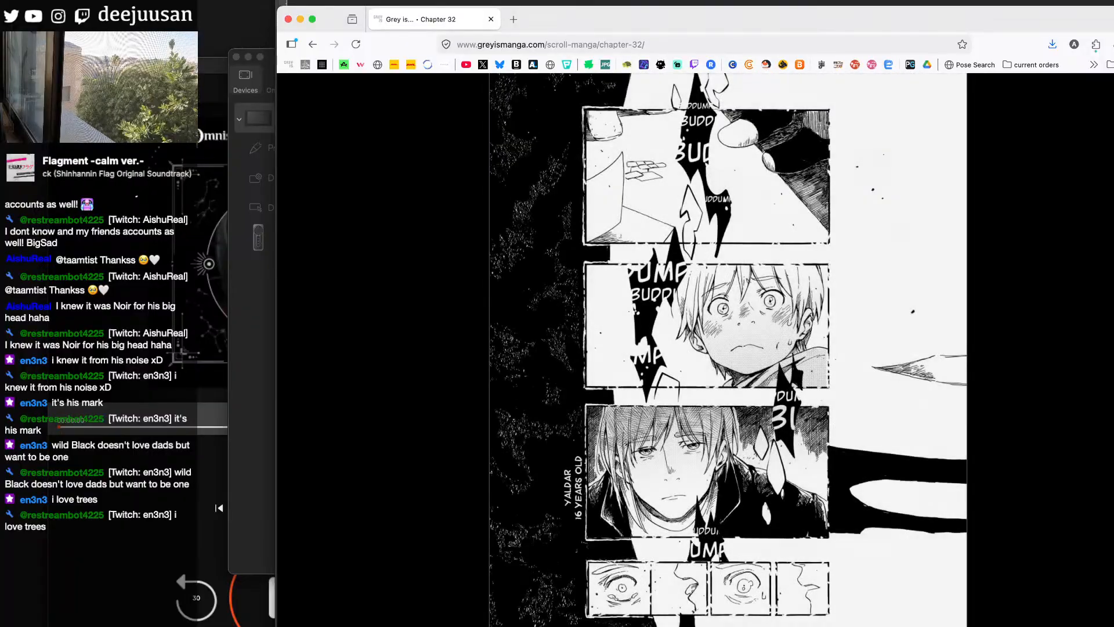
{"action": "scroll", "coordinate": [728, 349], "scroll_direction": "down", "scroll_amount": 10}
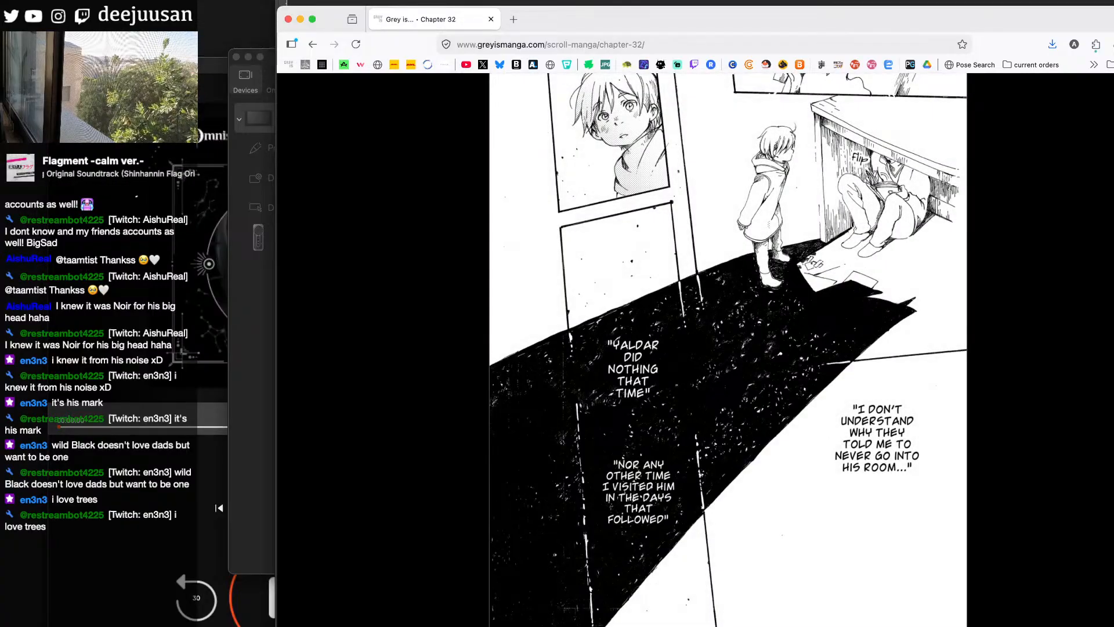
{"action": "scroll", "coordinate": [728, 348], "scroll_direction": "down", "scroll_amount": 10}
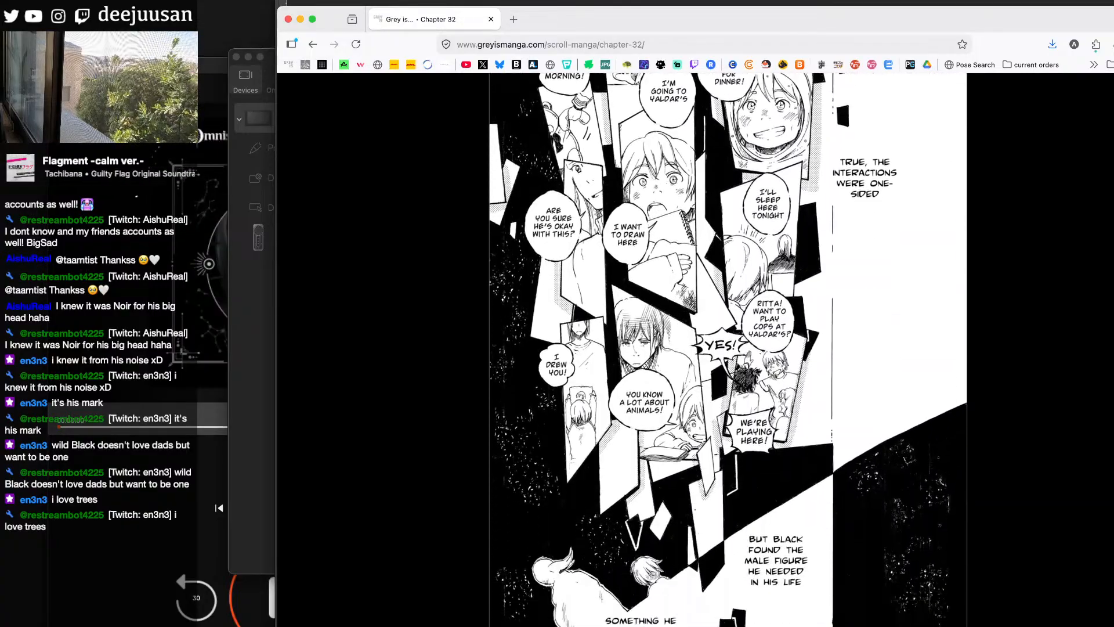
{"action": "scroll", "coordinate": [727, 349], "scroll_direction": "down", "scroll_amount": 2}
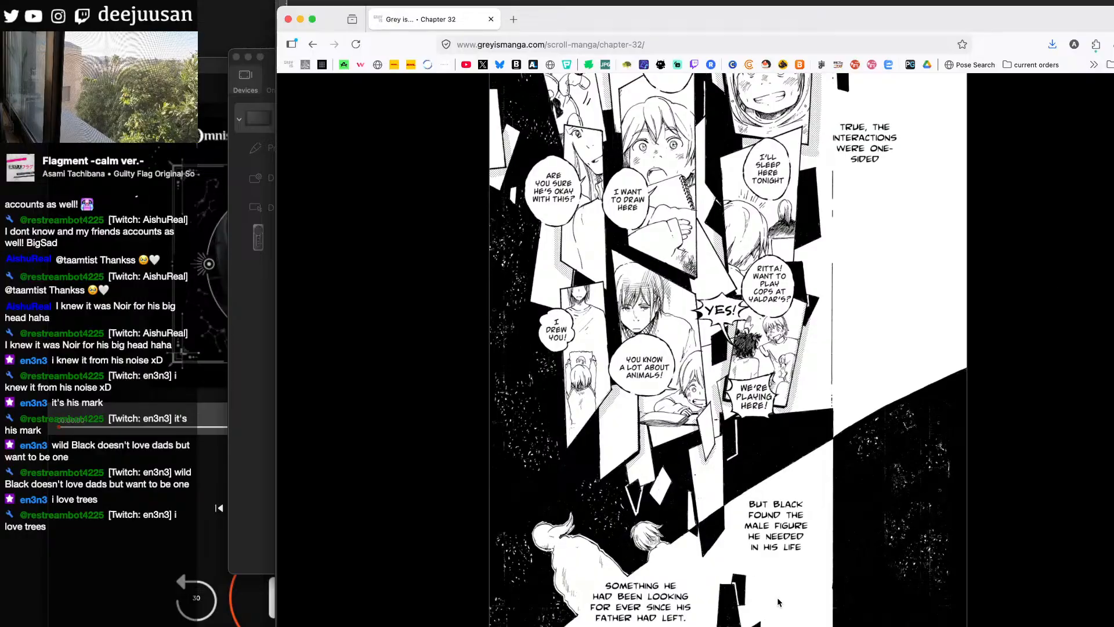
{"action": "scroll", "coordinate": [728, 348], "scroll_direction": "down", "scroll_amount": 4}
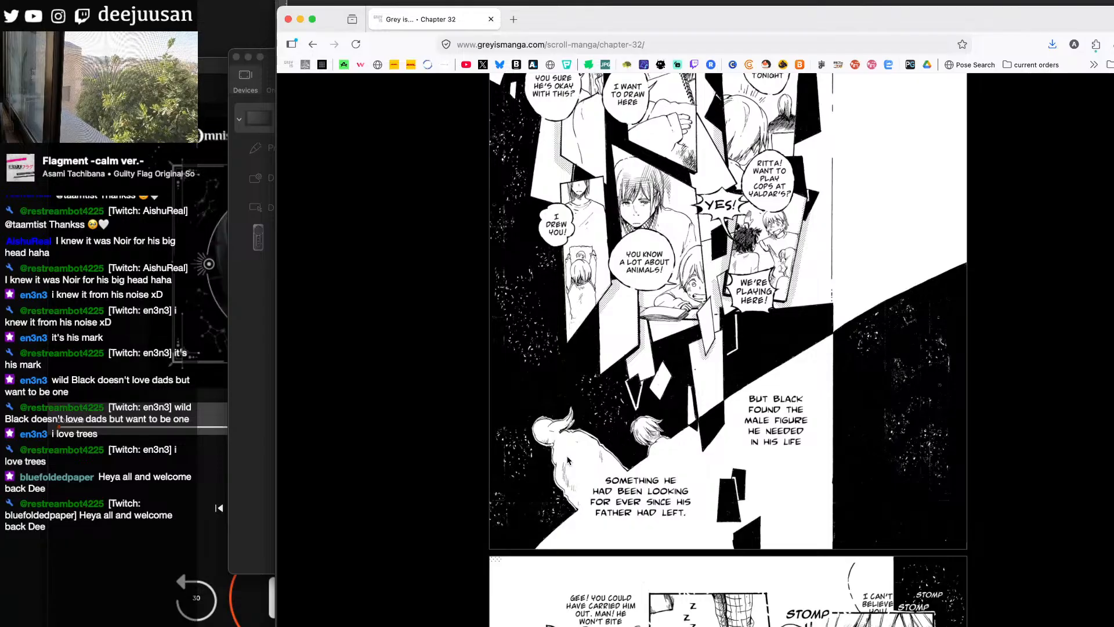
- Return to Chapter 32 in the browser and look through the pages from the sleeping boy being carried home to his bookshelf visit
{"action": "left_click", "coordinate": [1085, 2]}
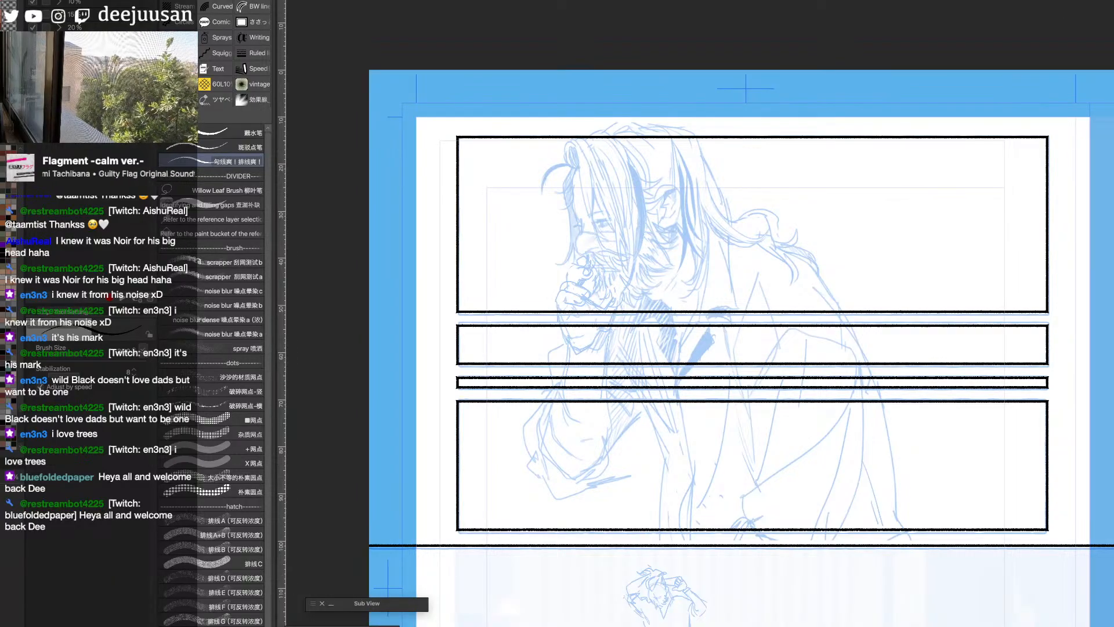
{"action": "key", "text": "super+Tab"}
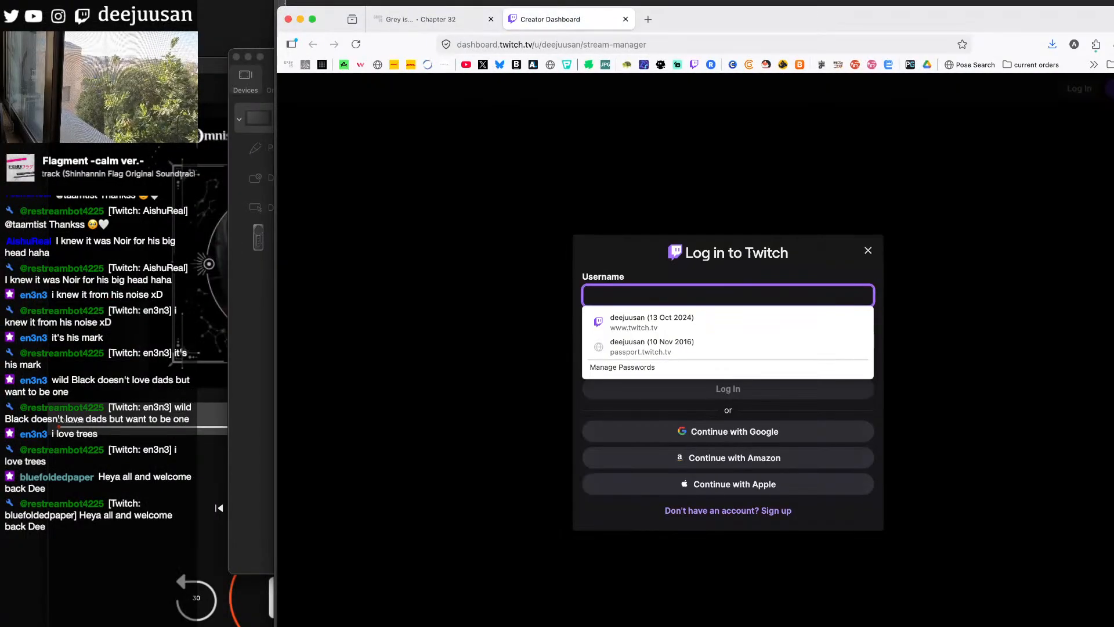
{"action": "left_click", "coordinate": [441, 13]}
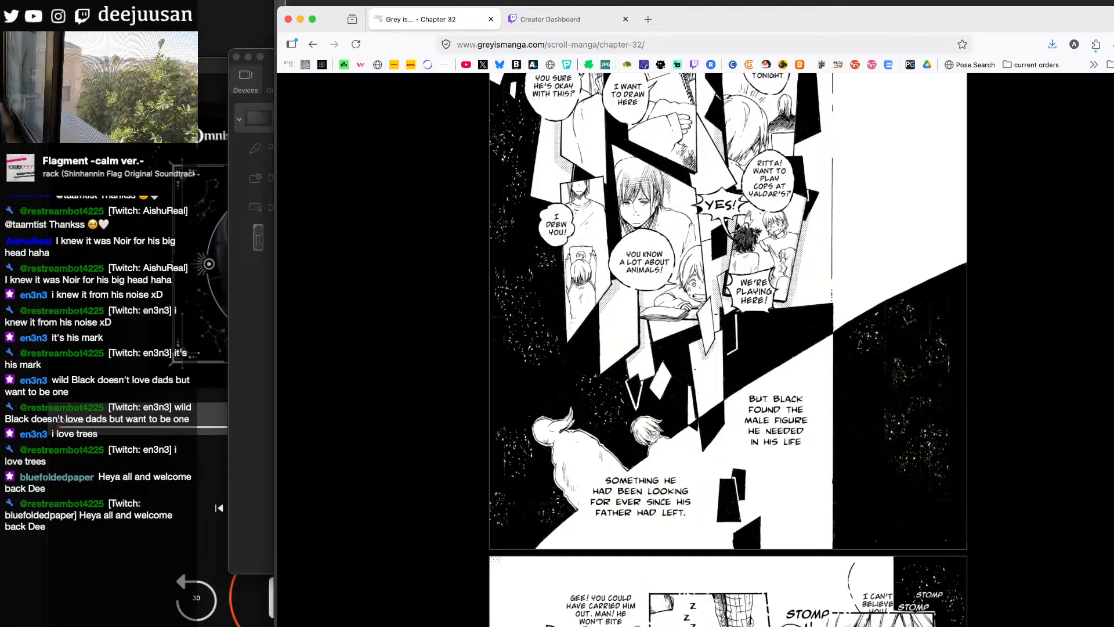
{"action": "scroll", "coordinate": [728, 348], "scroll_direction": "down", "scroll_amount": 5}
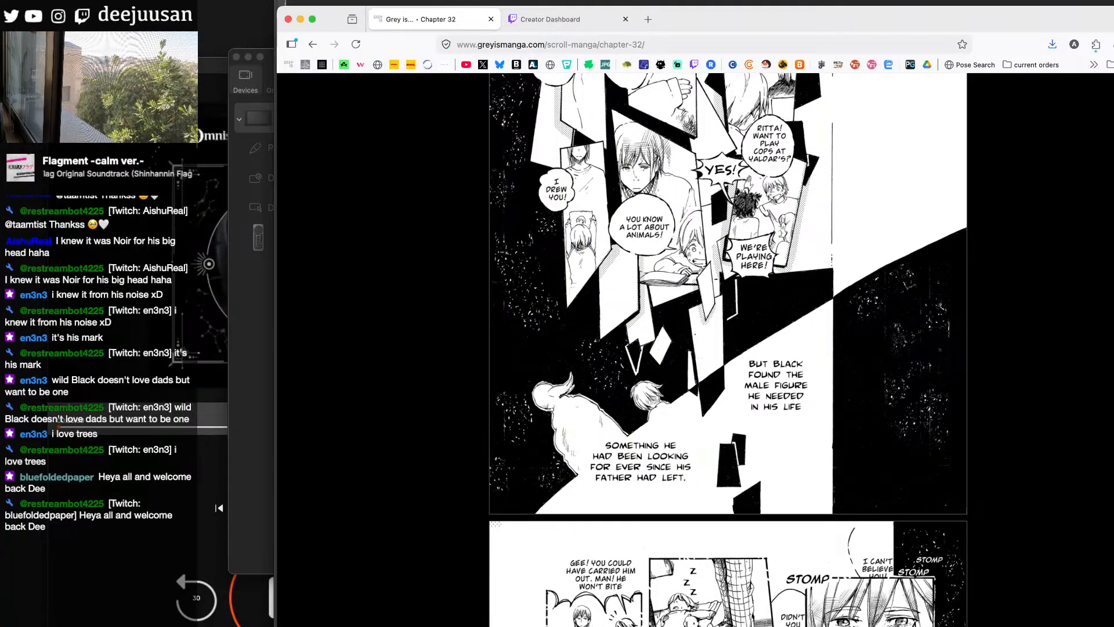
{"action": "scroll", "coordinate": [729, 348], "scroll_direction": "down", "scroll_amount": 10}
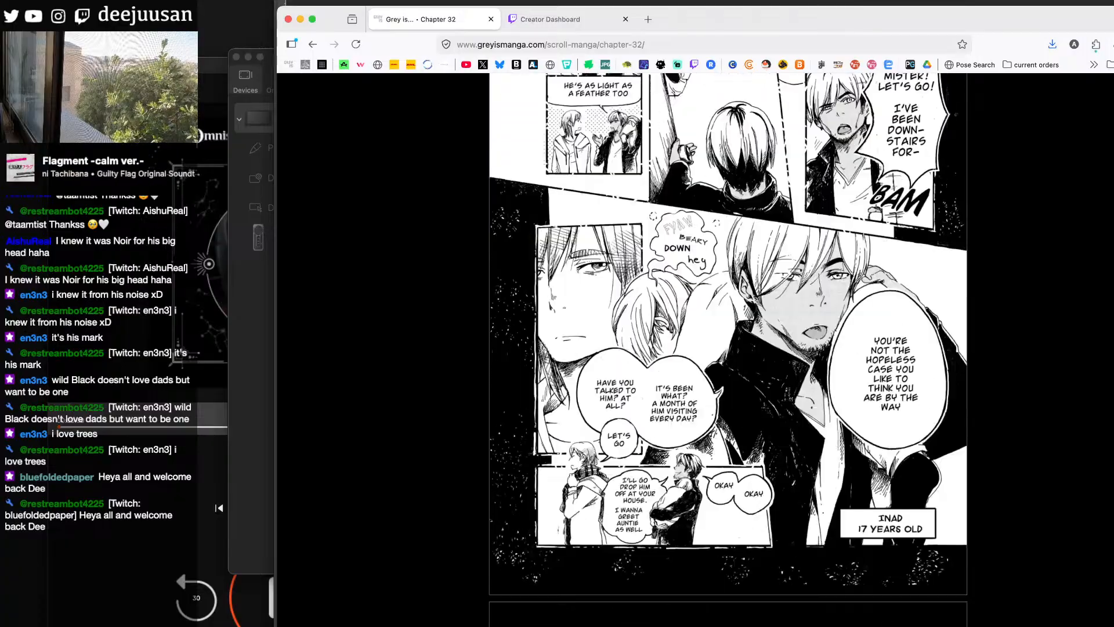
{"action": "scroll", "coordinate": [728, 348], "scroll_direction": "down", "scroll_amount": 15}
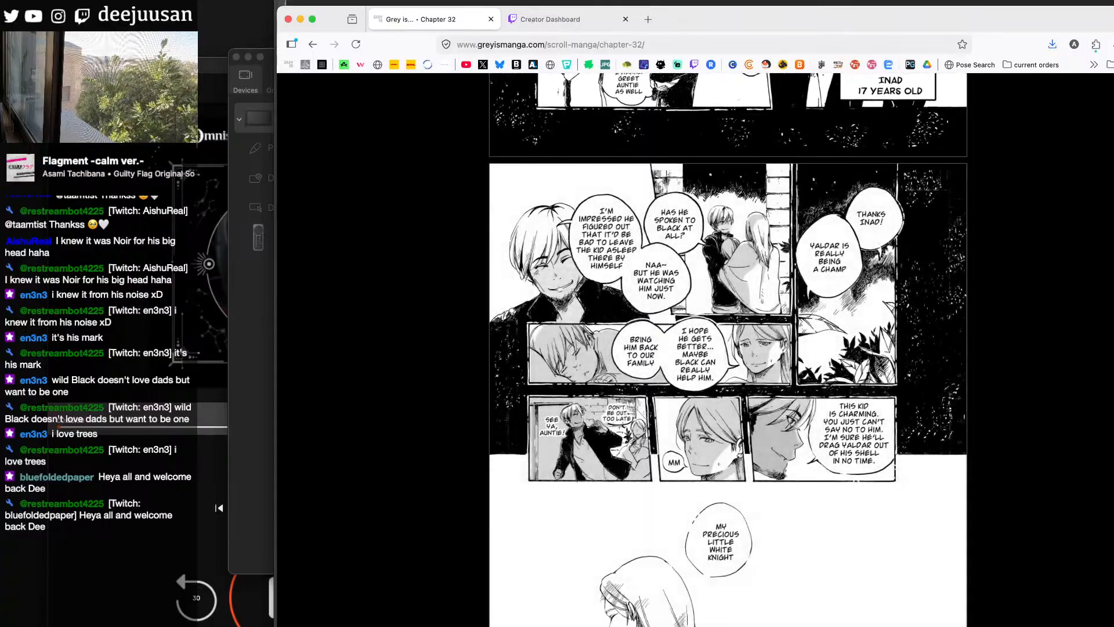
{"action": "scroll", "coordinate": [728, 348], "scroll_direction": "down", "scroll_amount": 1}
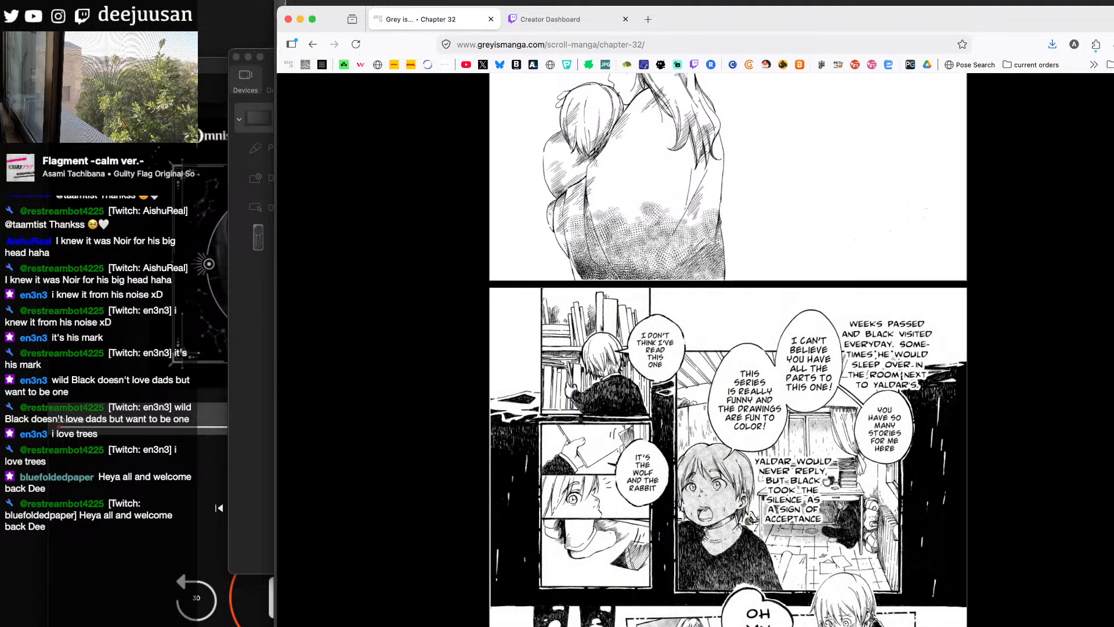
- Find Chapter 34 in the chapter list and open it
{"action": "left_click", "coordinate": [1108, 604]}
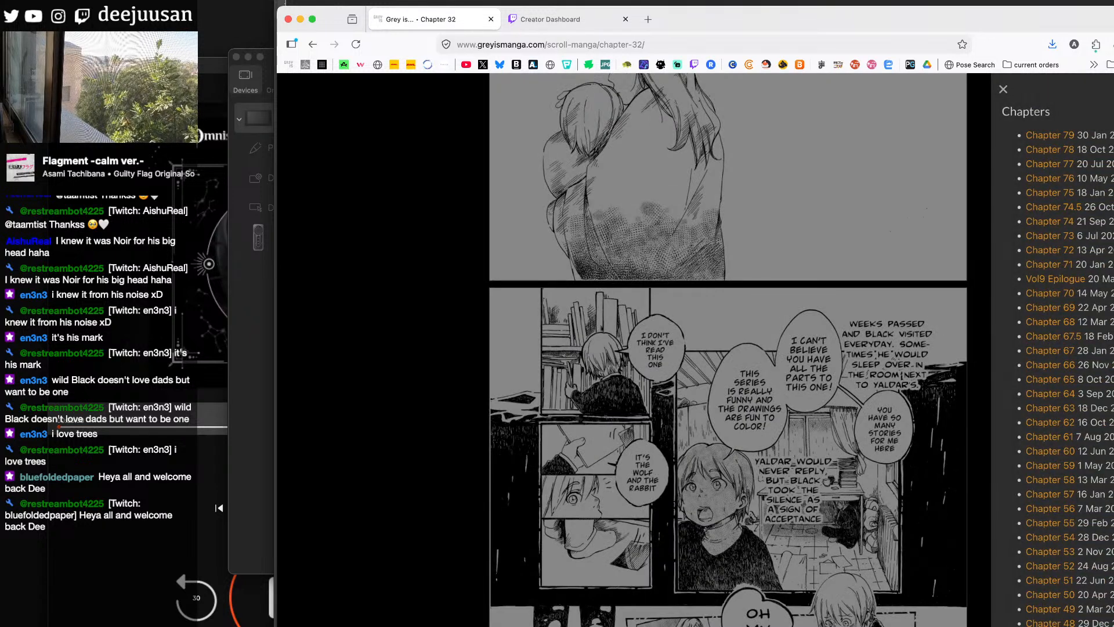
{"action": "scroll", "coordinate": [1062, 348], "scroll_direction": "down", "scroll_amount": 10}
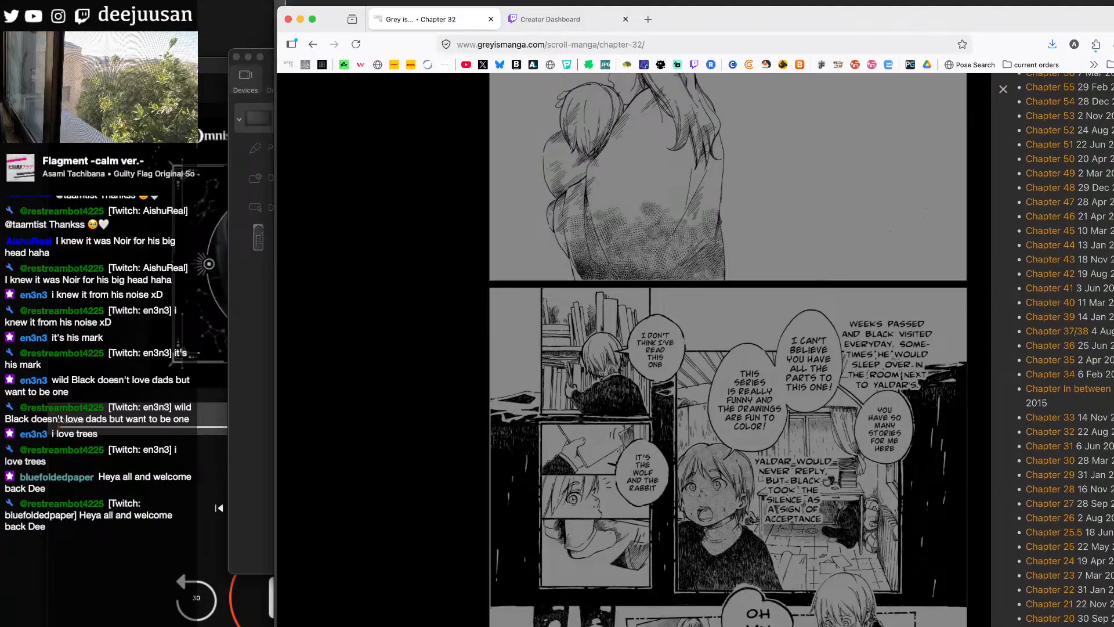
{"action": "scroll", "coordinate": [1070, 409], "scroll_direction": "up", "scroll_amount": 1}
{"action": "left_click", "coordinate": [1056, 379]}
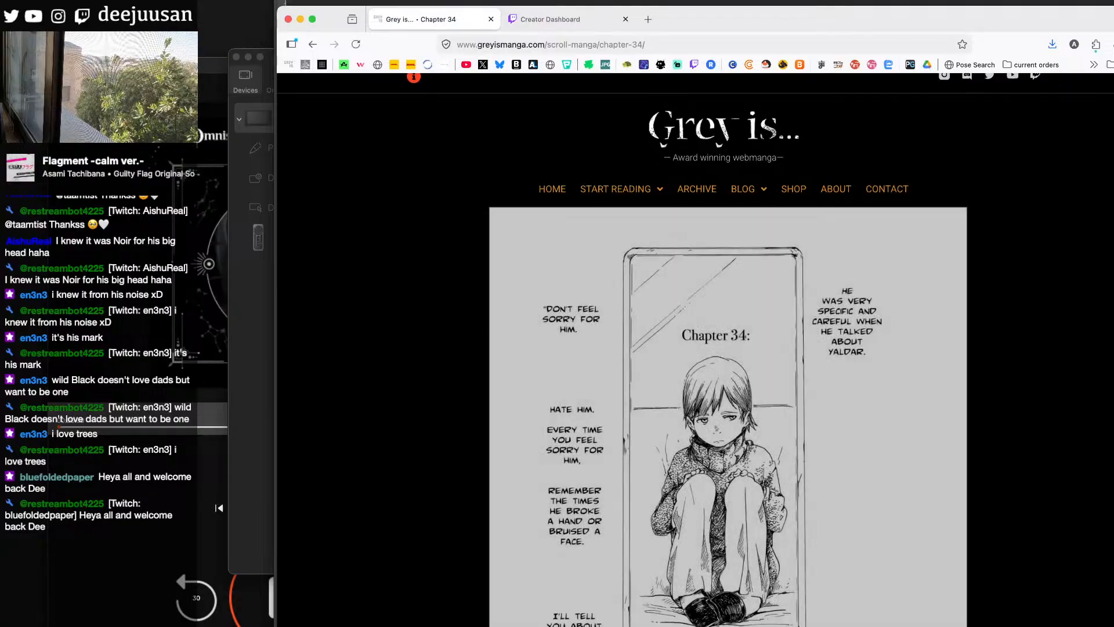
- Examine the Chapter 34 title page, the doctor scene and the page contrasting the father's and mother's wishes
{"action": "scroll", "coordinate": [728, 348], "scroll_direction": "down", "scroll_amount": 7}
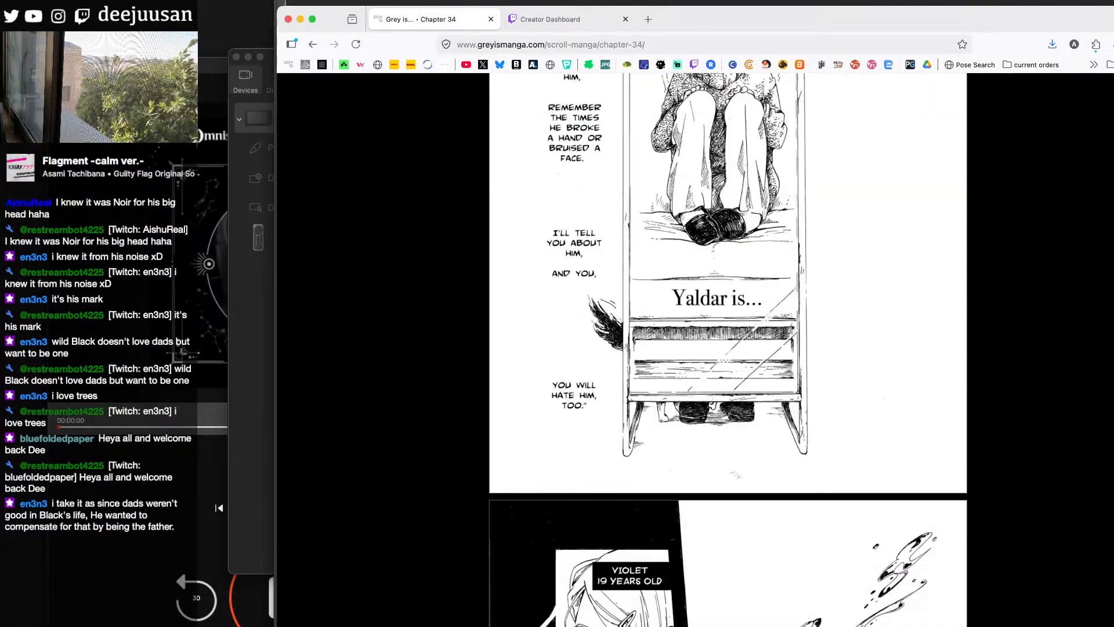
{"action": "scroll", "coordinate": [729, 348], "scroll_direction": "down", "scroll_amount": 13}
{"action": "scroll", "coordinate": [728, 348], "scroll_direction": "up", "scroll_amount": 5}
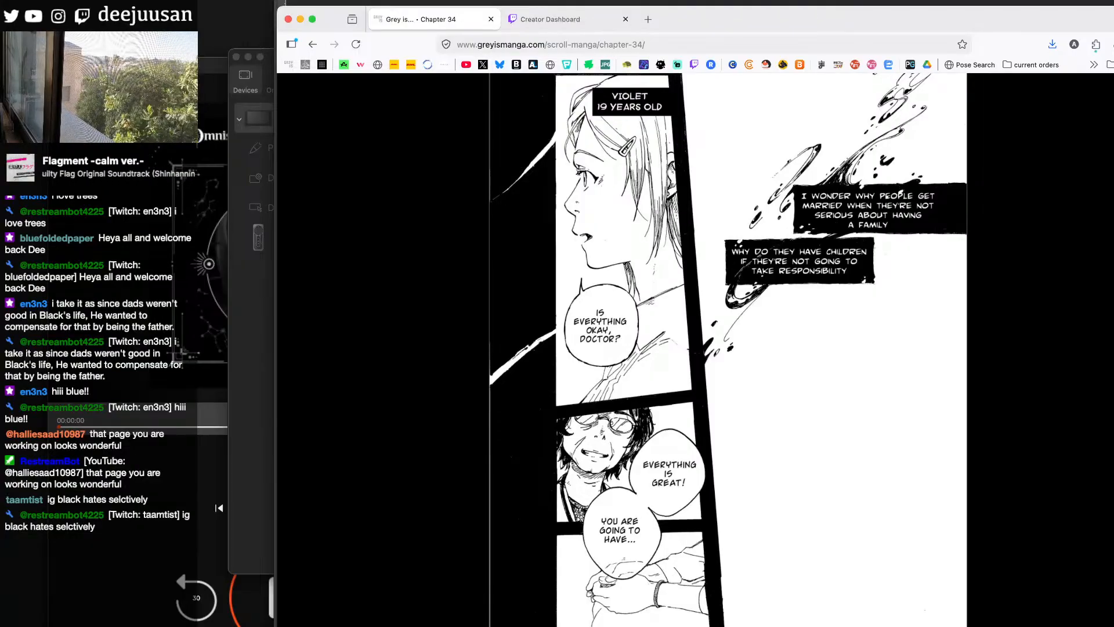
{"action": "scroll", "coordinate": [728, 350], "scroll_direction": "down", "scroll_amount": 15}
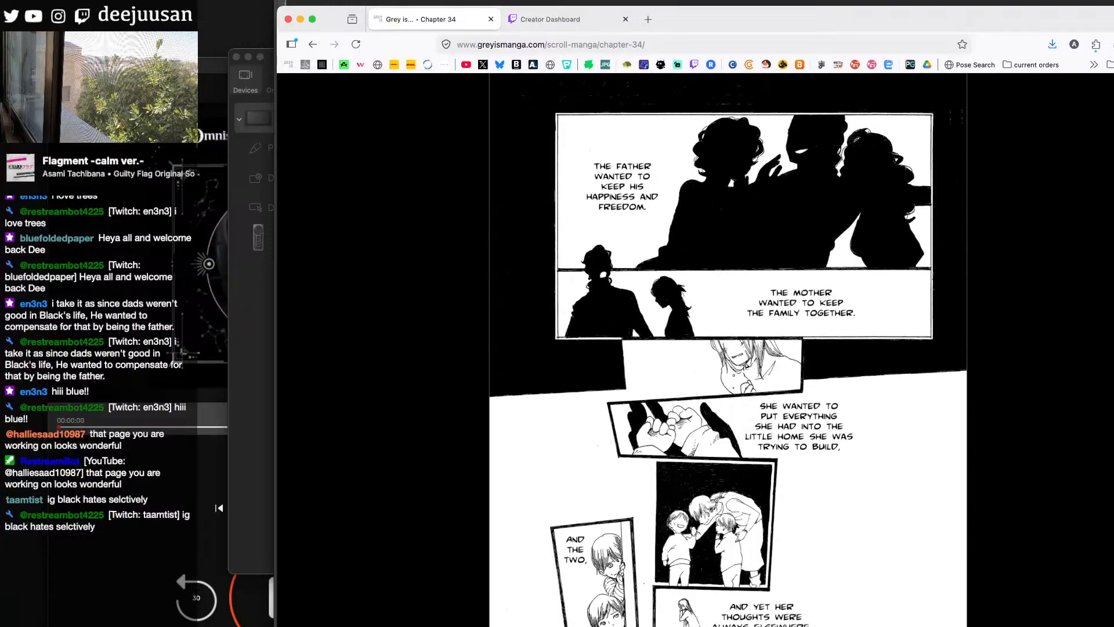
{"action": "scroll", "coordinate": [728, 350], "scroll_direction": "down", "scroll_amount": 1}
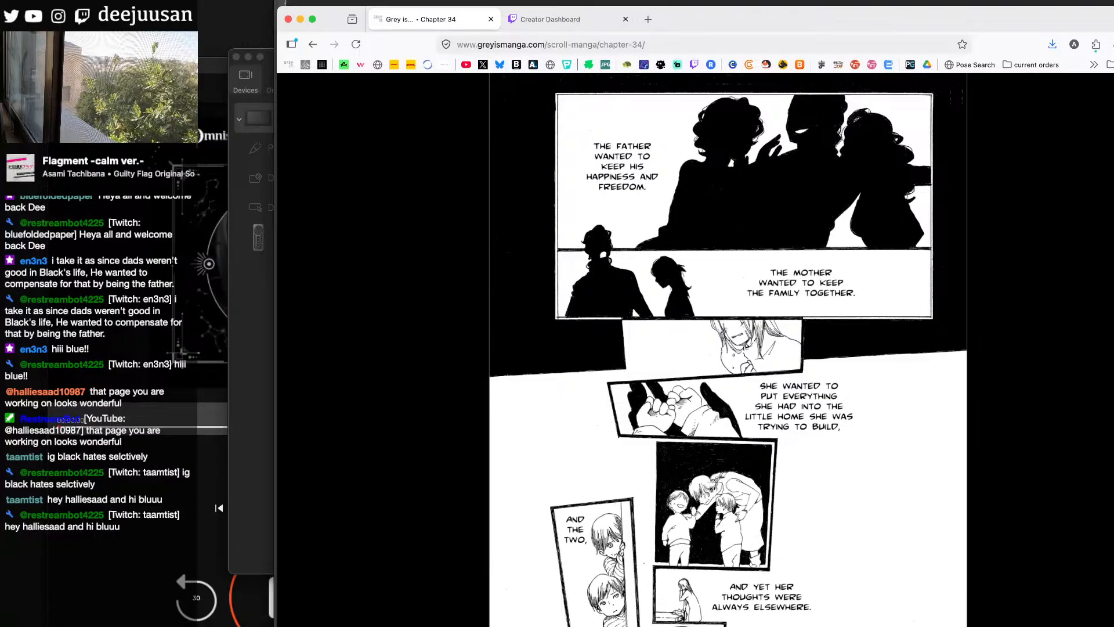
- Check the drawing page briefly, then return to Chapter 34 in the browser and read on to the "Two against the world" page
{"action": "key", "text": "super+Tab"}
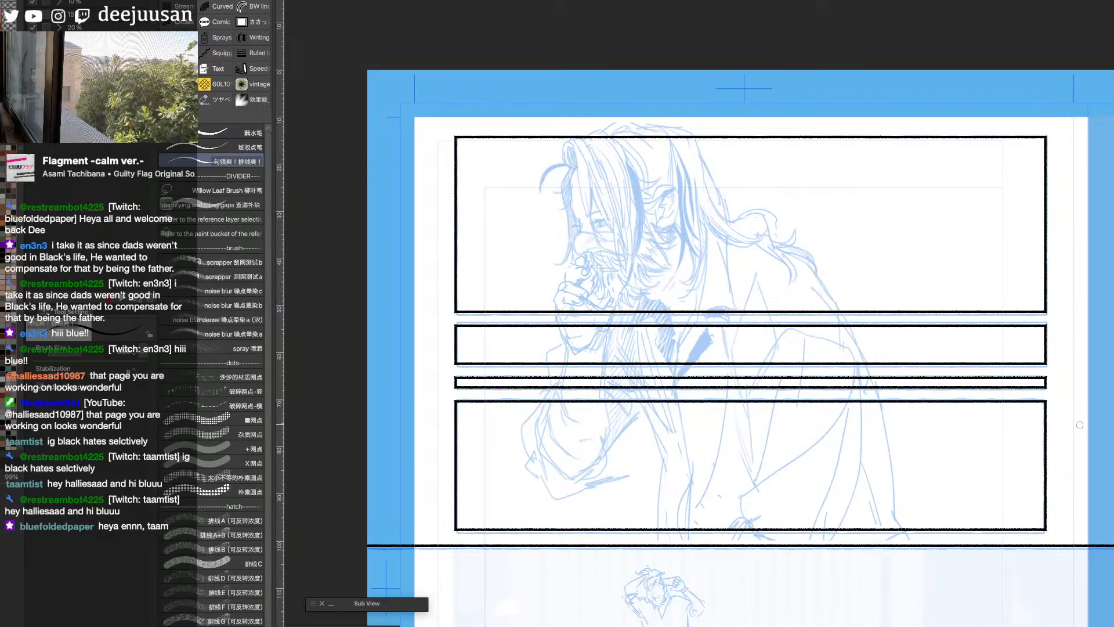
{"action": "key", "text": "super+Tab"}
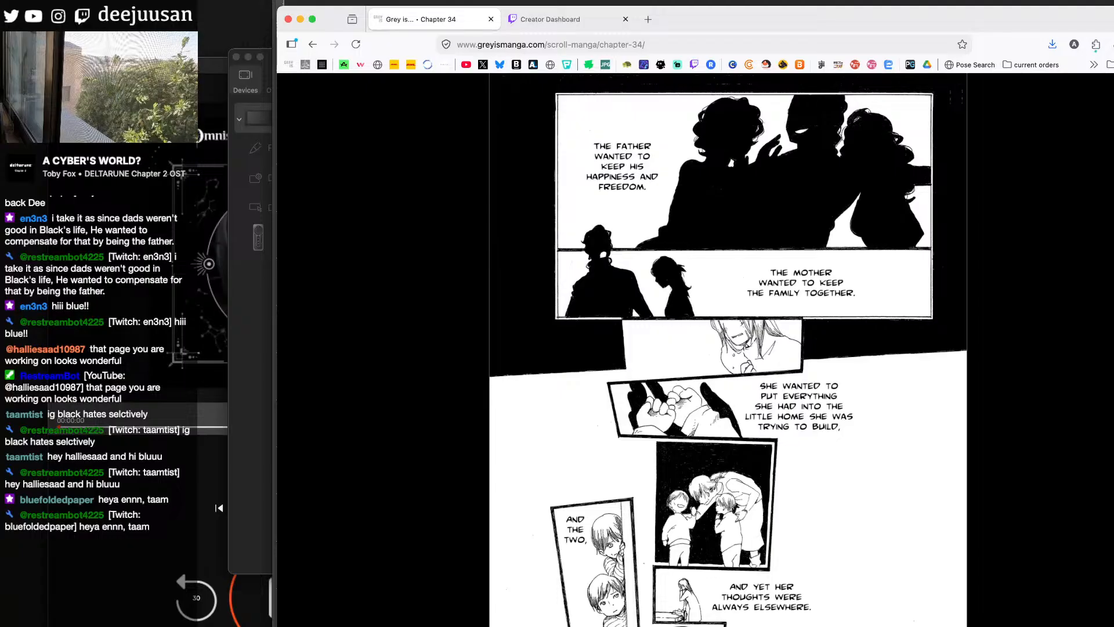
{"action": "scroll", "coordinate": [728, 348], "scroll_direction": "down", "scroll_amount": 3}
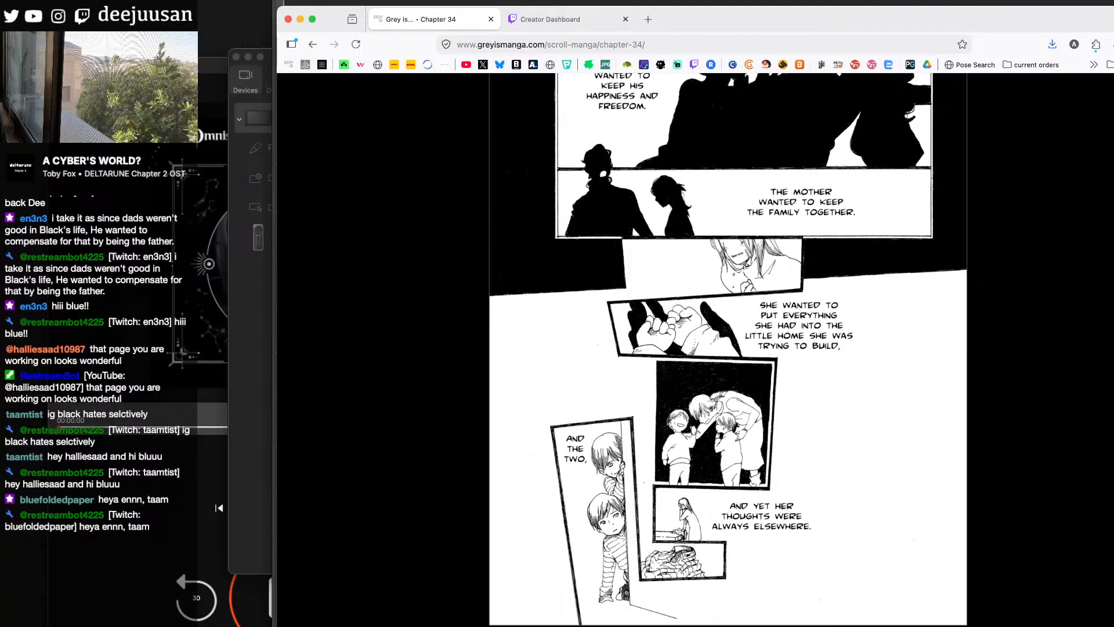
{"action": "scroll", "coordinate": [729, 349], "scroll_direction": "down", "scroll_amount": 1}
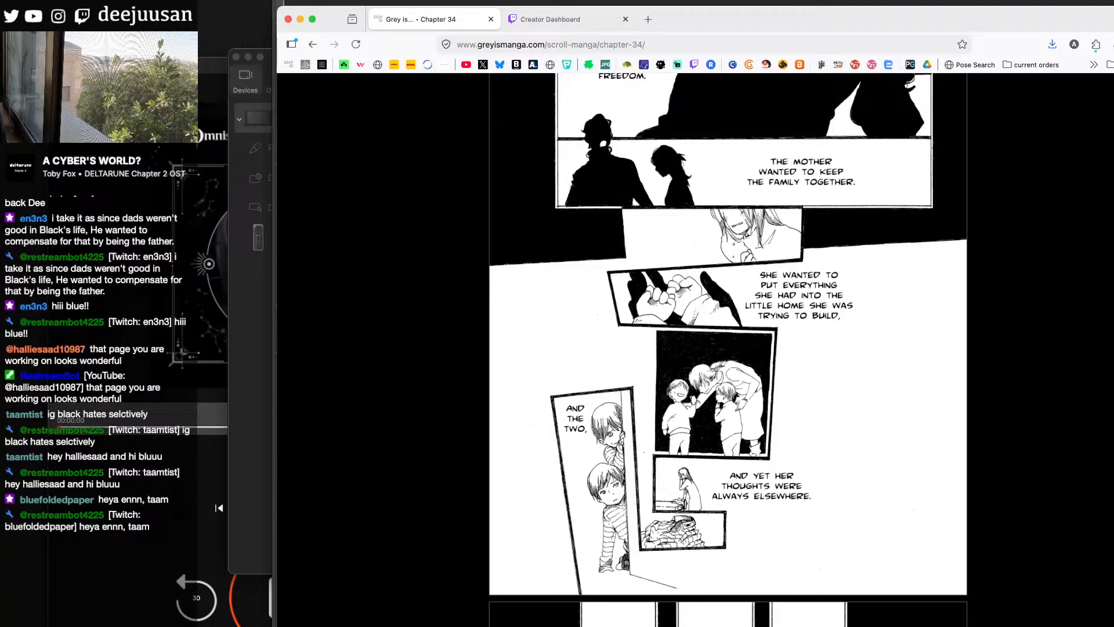
{"action": "scroll", "coordinate": [728, 348], "scroll_direction": "down", "scroll_amount": 10}
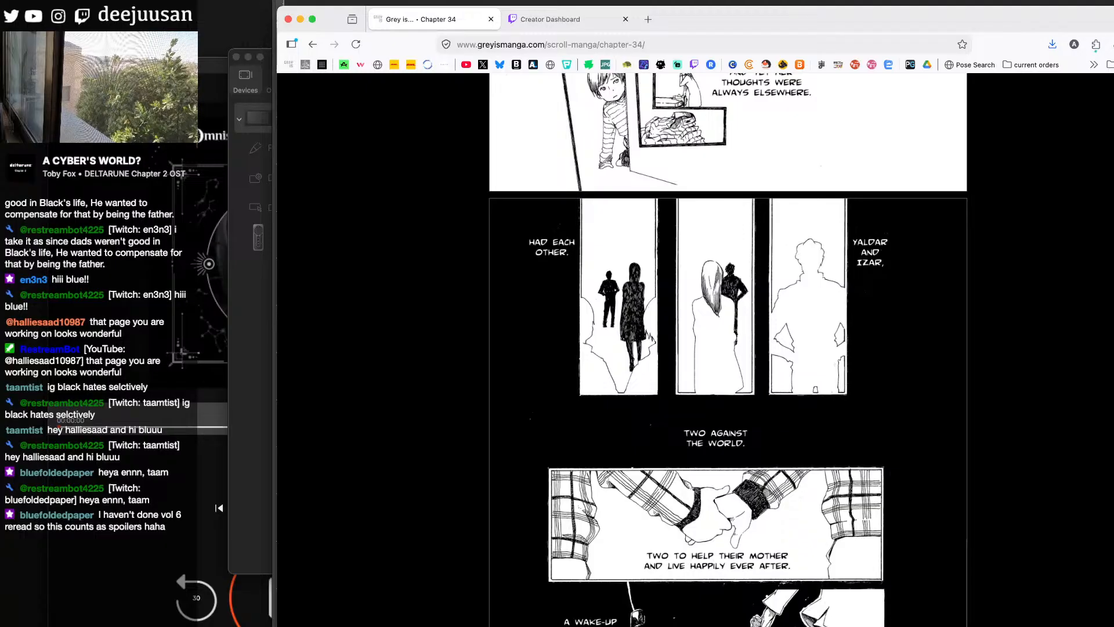
- Read Chapter 34 from the "Two against the world" panels through the shouting scene to the page on the grieving father and mother
{"action": "scroll", "coordinate": [531, 421], "scroll_direction": "down", "scroll_amount": 9}
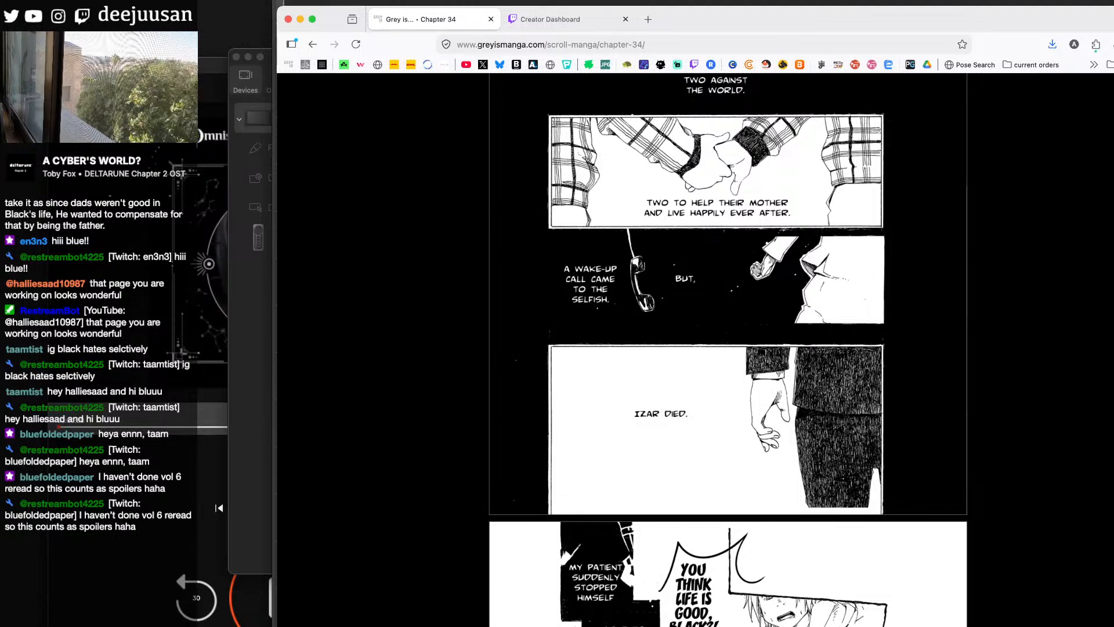
{"action": "scroll", "coordinate": [728, 350], "scroll_direction": "down", "scroll_amount": 7}
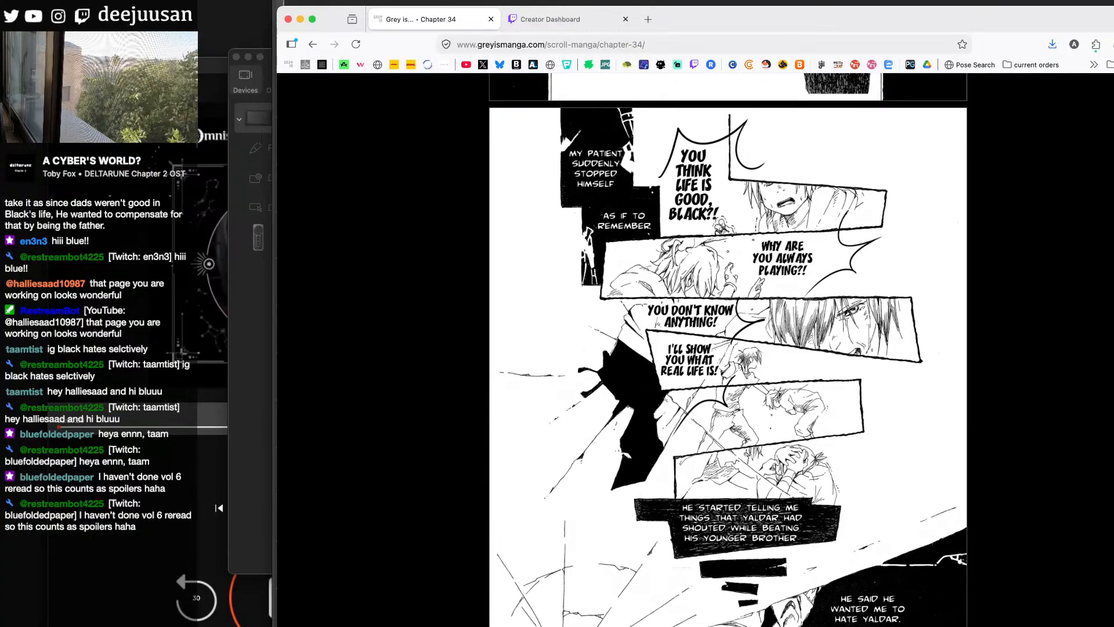
{"action": "scroll", "coordinate": [727, 350], "scroll_direction": "down", "scroll_amount": 10}
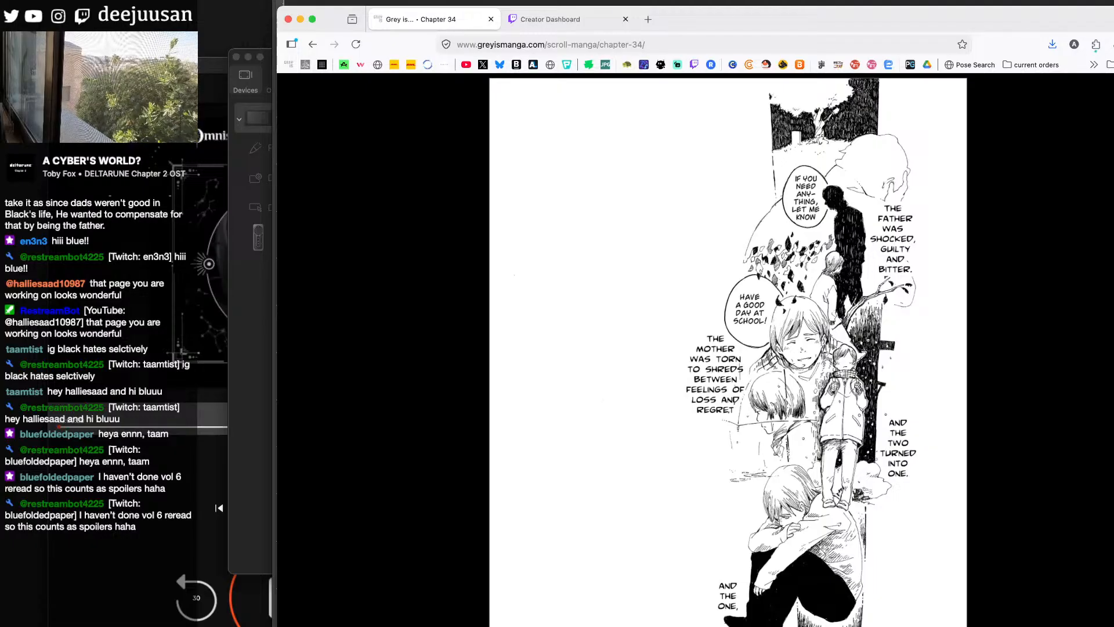
{"action": "key", "text": "super+Tab"}
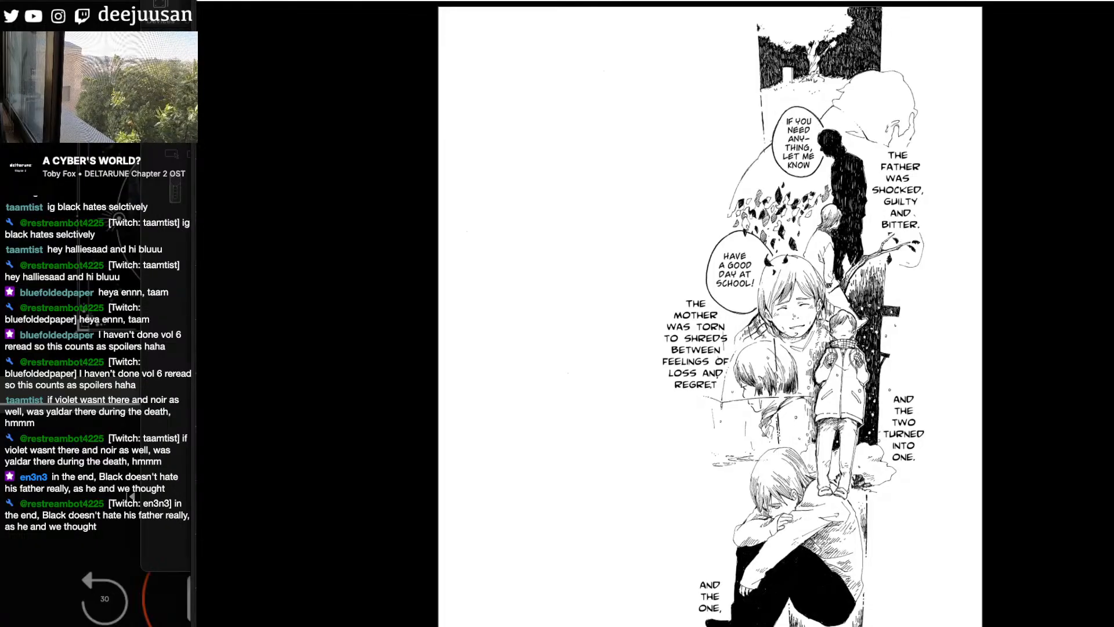
- Skim the playground and library scenes of Chapter 34 up to the "I want to go back inside" page
{"action": "scroll", "coordinate": [710, 314], "scroll_direction": "down", "scroll_amount": 10}
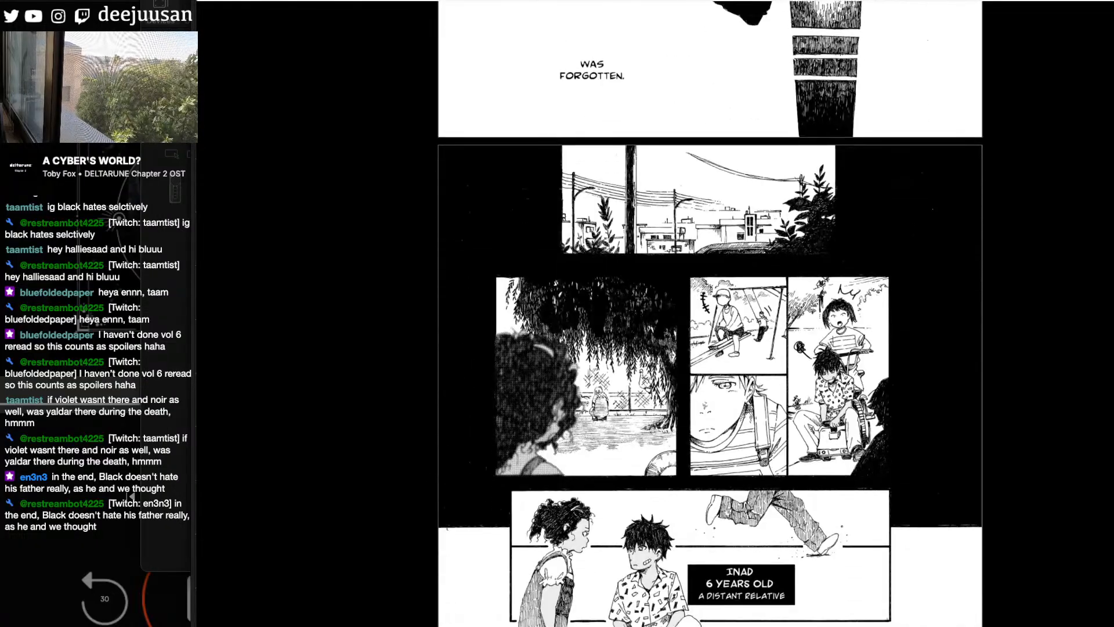
{"action": "scroll", "coordinate": [710, 314], "scroll_direction": "down", "scroll_amount": 15}
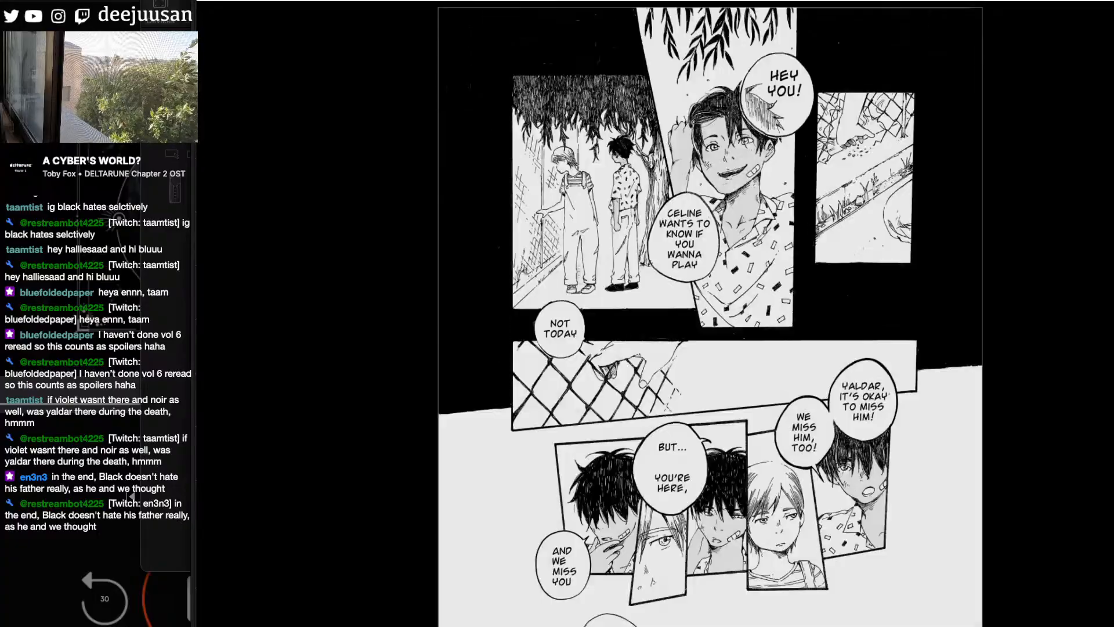
{"action": "scroll", "coordinate": [711, 313], "scroll_direction": "down", "scroll_amount": 20}
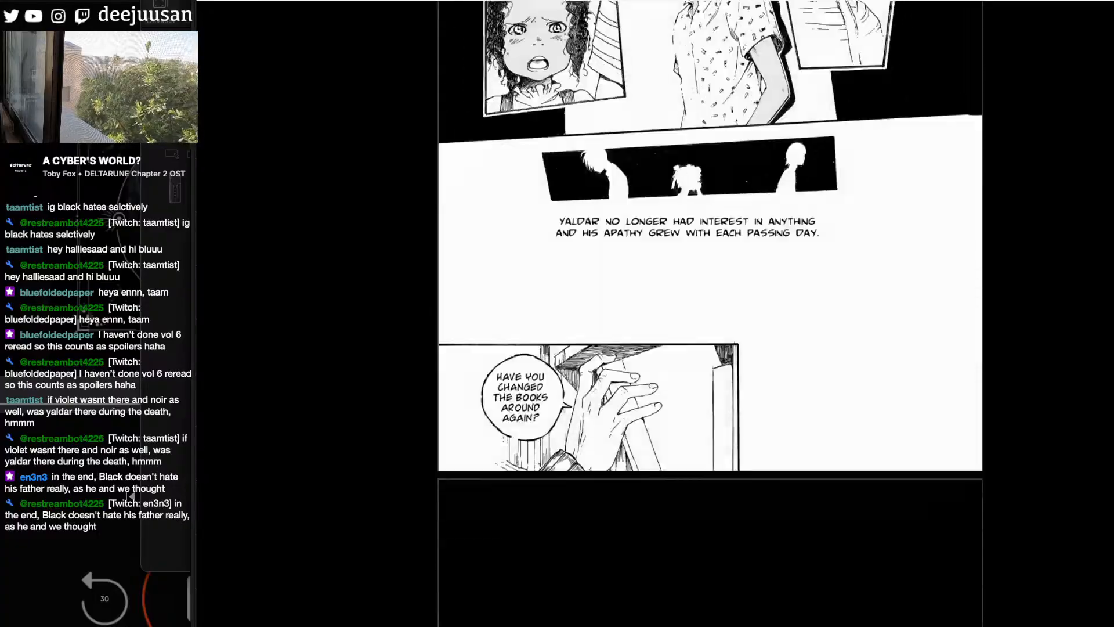
{"action": "scroll", "coordinate": [711, 313], "scroll_direction": "down", "scroll_amount": 20}
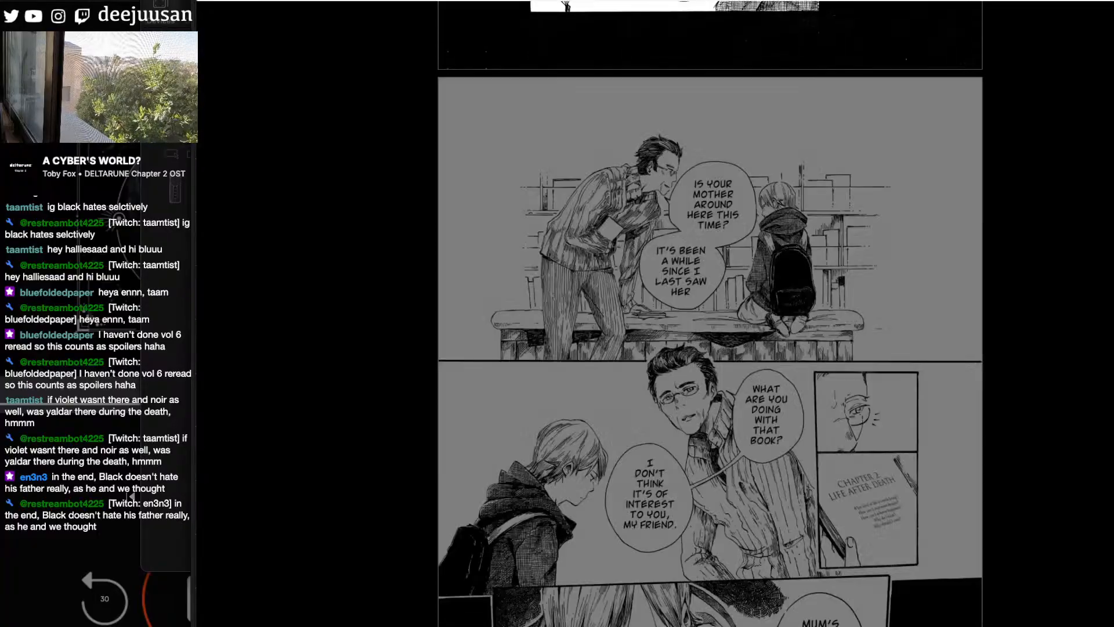
{"action": "scroll", "coordinate": [711, 313], "scroll_direction": "down", "scroll_amount": 20}
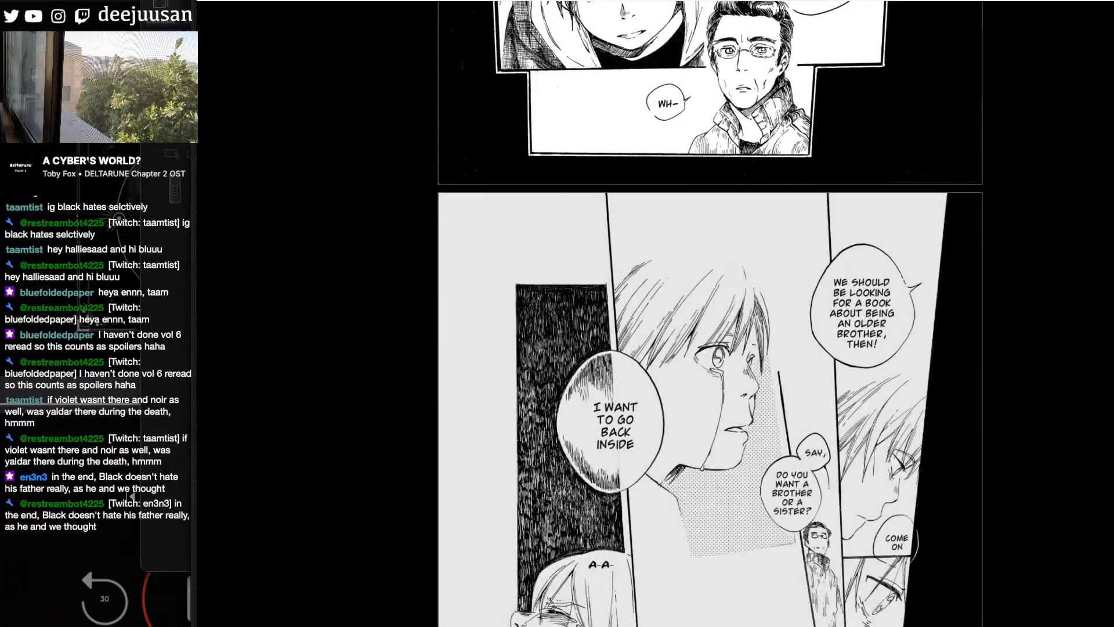
{"action": "scroll", "coordinate": [710, 314], "scroll_direction": "down", "scroll_amount": 1}
{"action": "scroll", "coordinate": [710, 314], "scroll_direction": "down", "scroll_amount": 1}
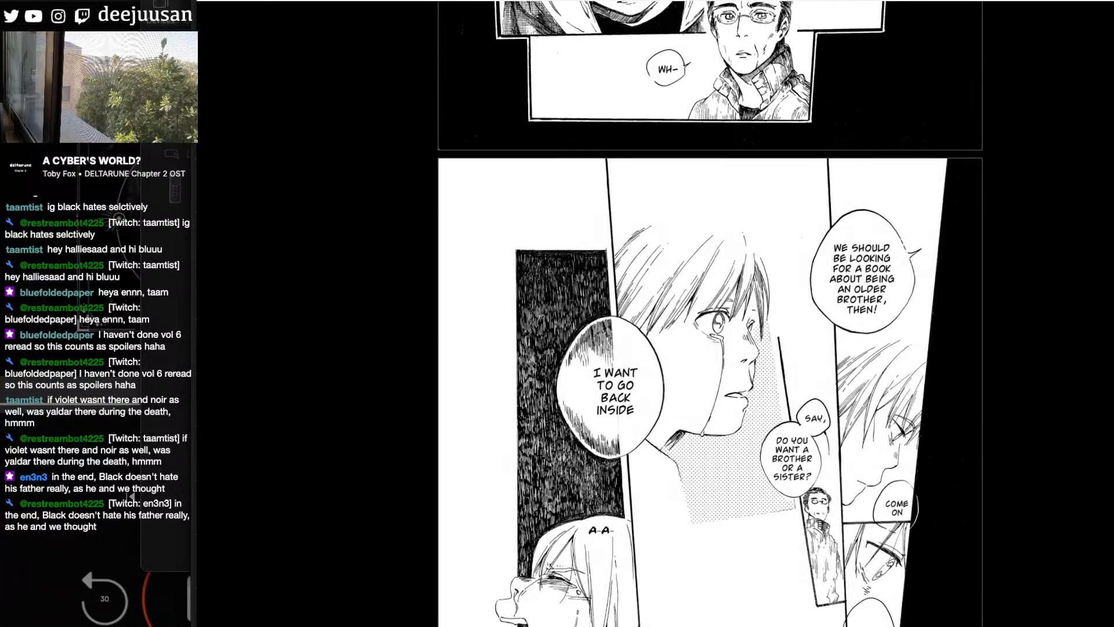
- Go back to the library scene and review the bespectacled man's introduction and his talk with the boy
{"action": "scroll", "coordinate": [710, 313], "scroll_direction": "up", "scroll_amount": 5}
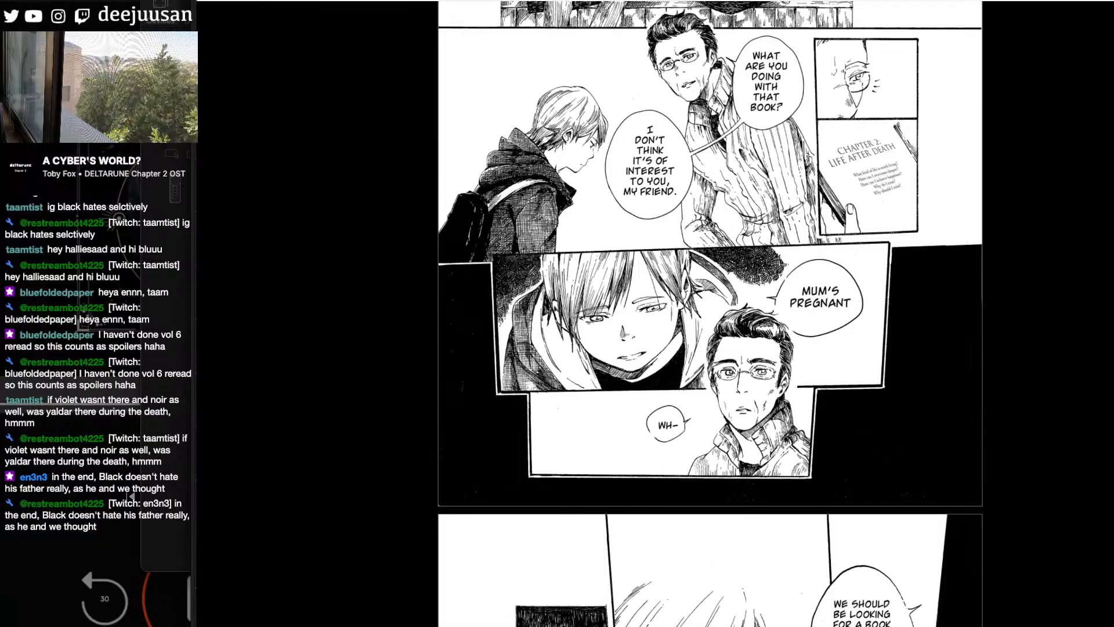
{"action": "scroll", "coordinate": [710, 313], "scroll_direction": "up", "scroll_amount": 15}
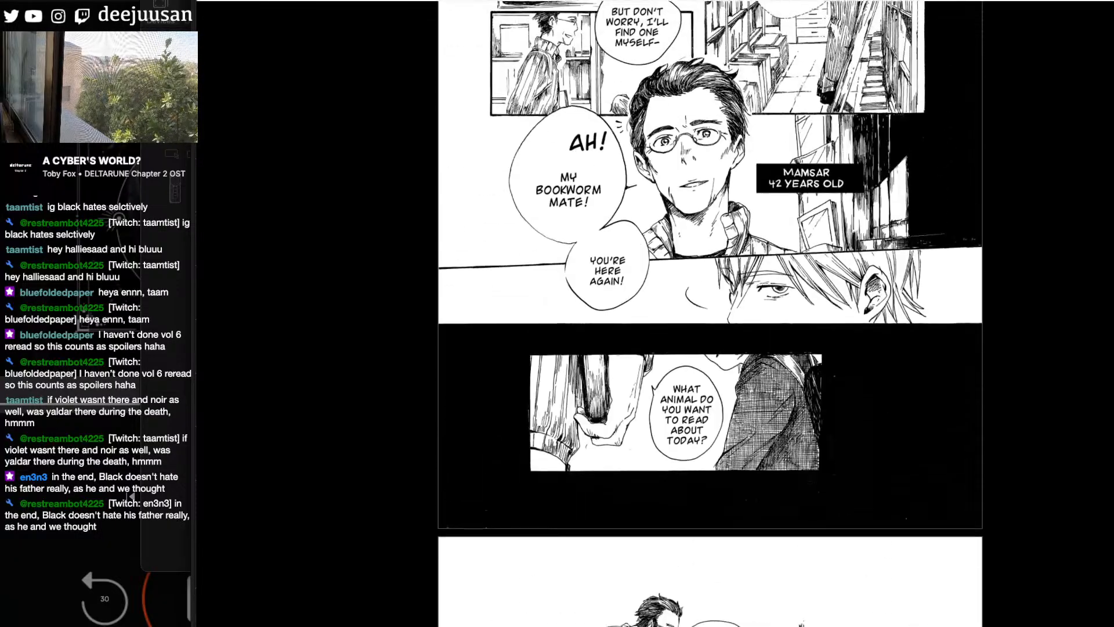
{"action": "scroll", "coordinate": [710, 313], "scroll_direction": "up", "scroll_amount": 1}
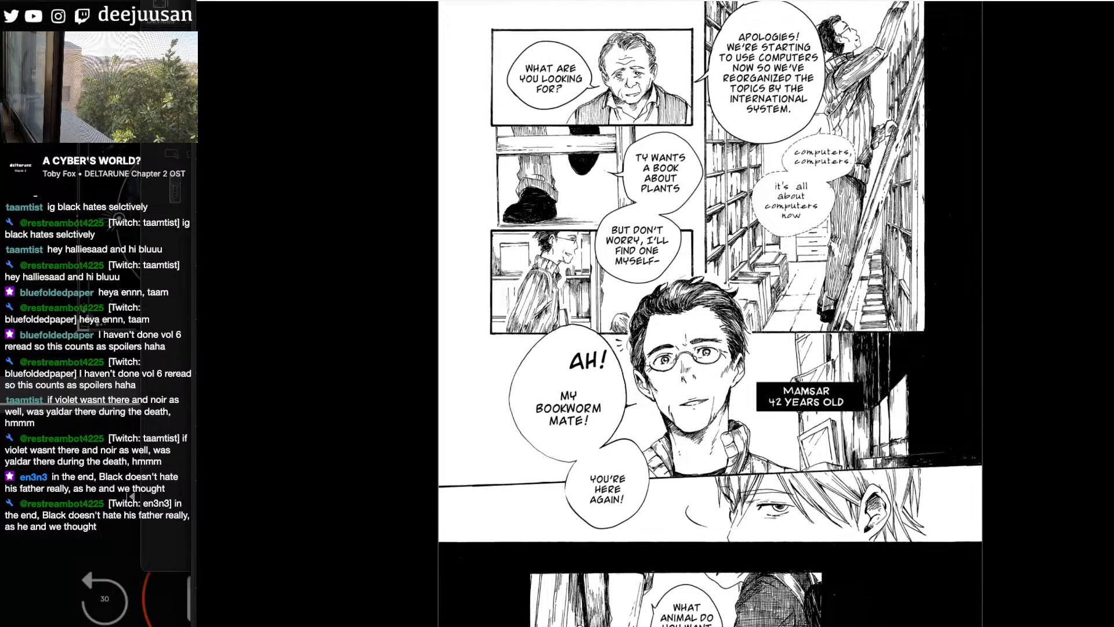
{"action": "scroll", "coordinate": [711, 313], "scroll_direction": "down", "scroll_amount": 15}
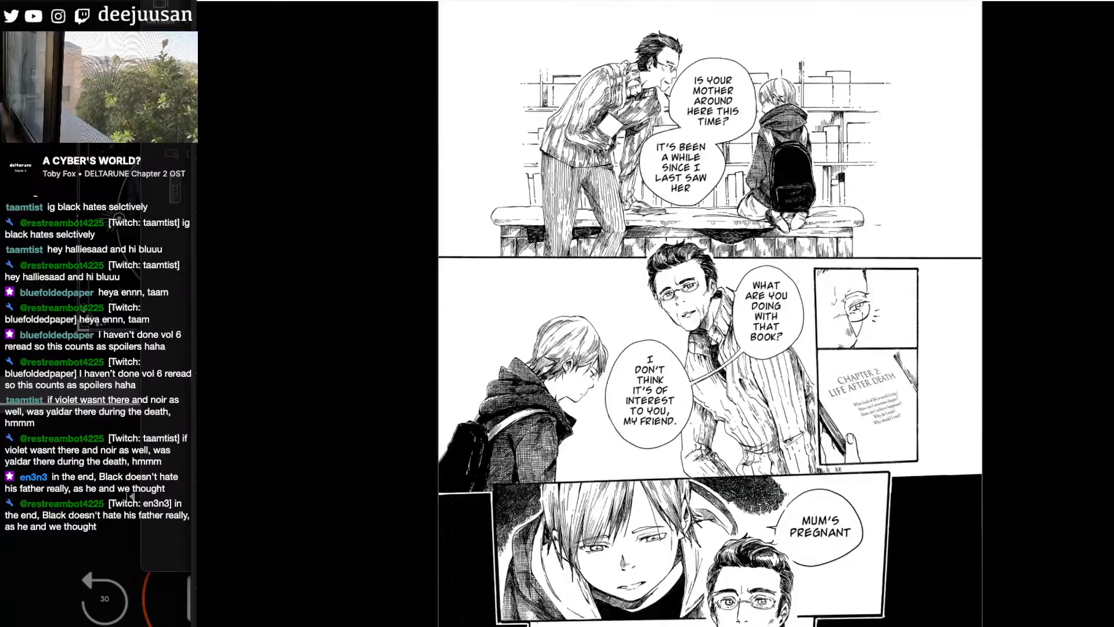
- Examine the page about the father's hatred, with its father silhouettes, brick-wall panels and park scene
{"action": "scroll", "coordinate": [710, 314], "scroll_direction": "down", "scroll_amount": 6}
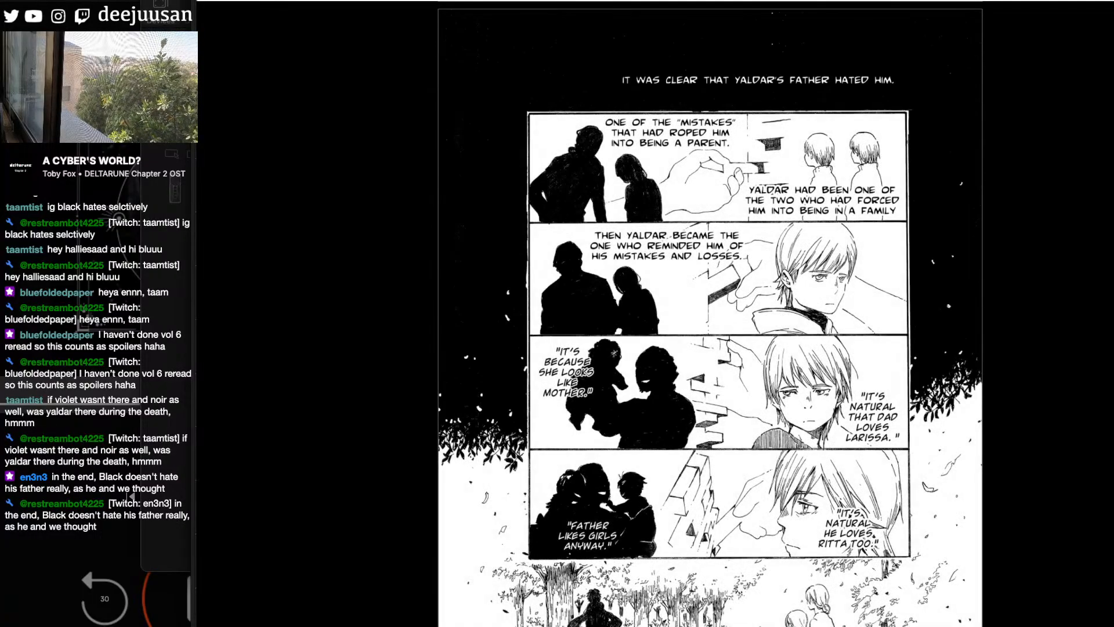
{"action": "scroll", "coordinate": [710, 313], "scroll_direction": "up", "scroll_amount": 8}
{"action": "scroll", "coordinate": [711, 313], "scroll_direction": "down", "scroll_amount": 10}
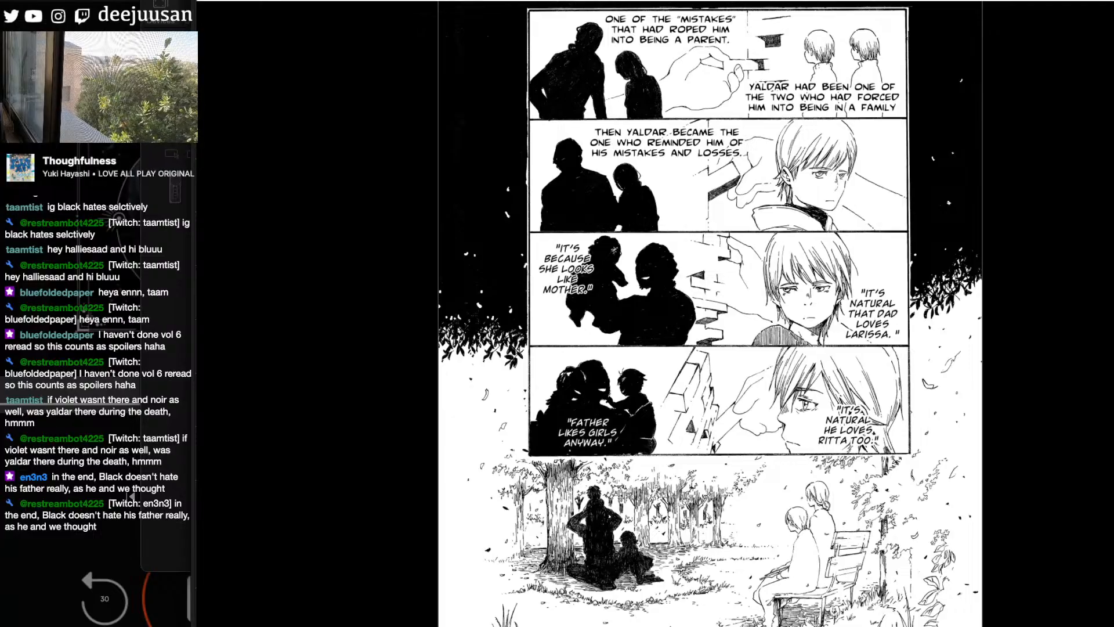
{"action": "scroll", "coordinate": [711, 317], "scroll_direction": "up", "scroll_amount": 1}
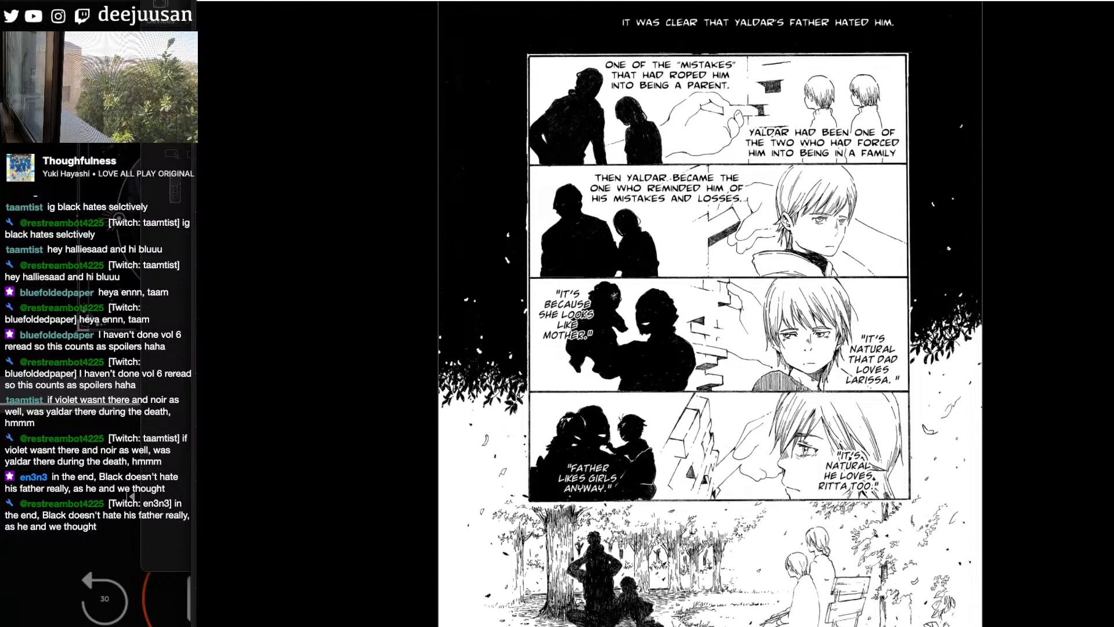
{"action": "scroll", "coordinate": [710, 339], "scroll_direction": "up", "scroll_amount": 2}
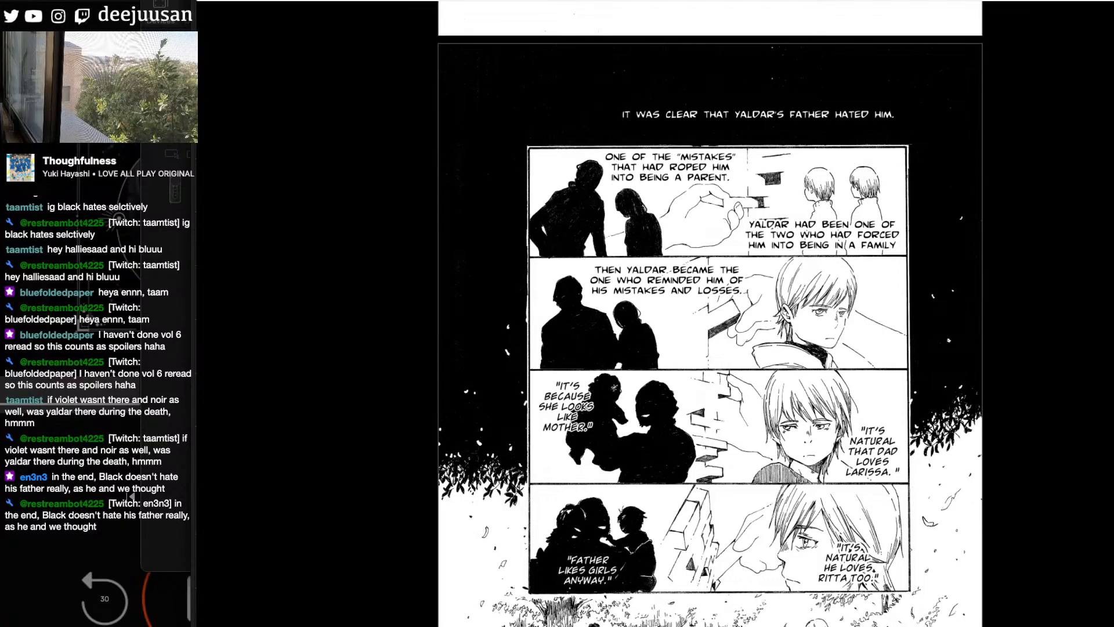
{"action": "scroll", "coordinate": [709, 314], "scroll_direction": "down", "scroll_amount": 3}
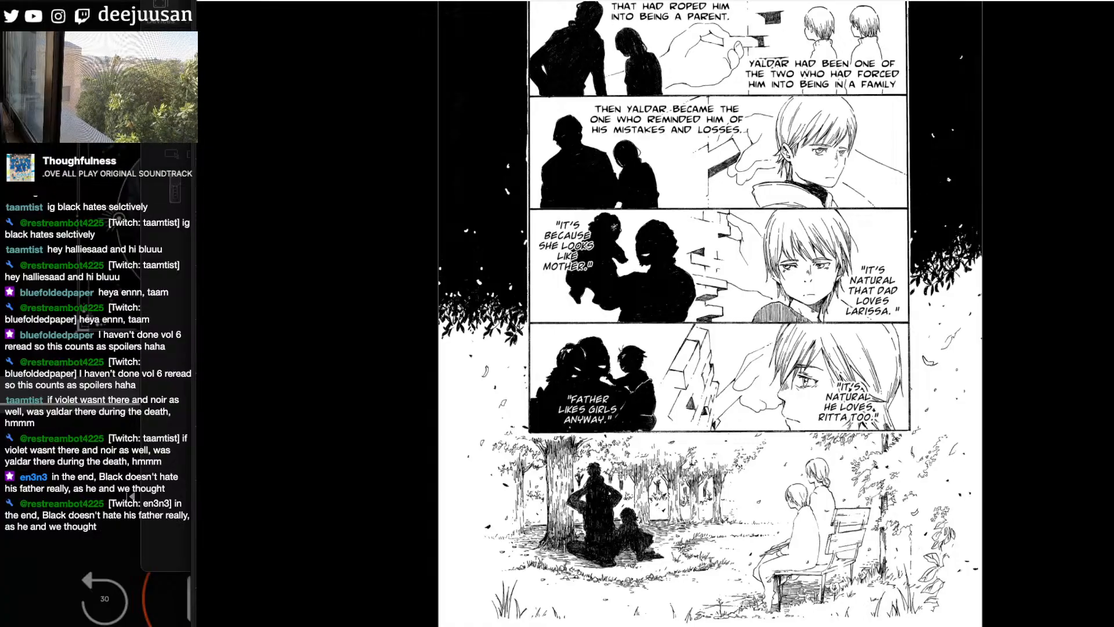
{"action": "scroll", "coordinate": [710, 313], "scroll_direction": "down", "scroll_amount": 1}
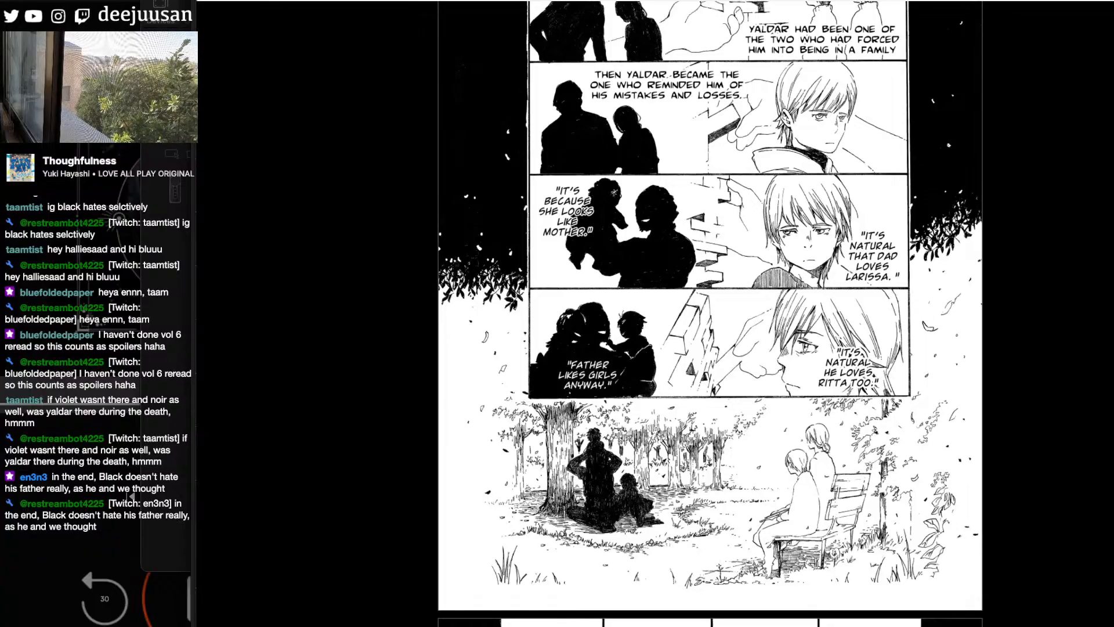
{"action": "scroll", "coordinate": [710, 314], "scroll_direction": "down", "scroll_amount": 2}
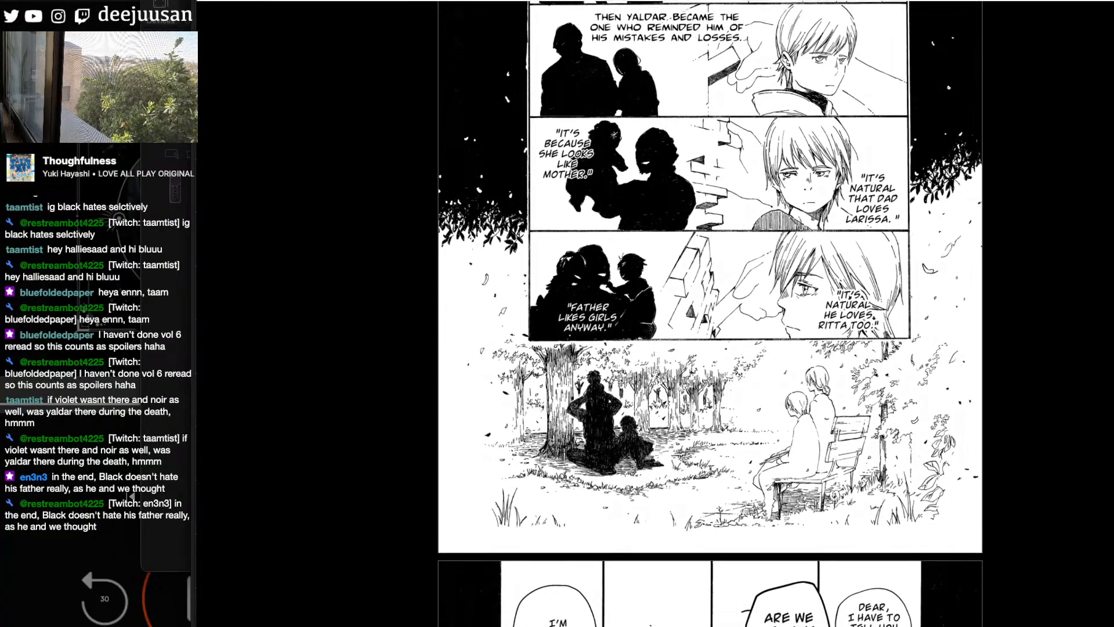
- Read on from the park bench panel to the mother's "I have to tell you something" conversation with the boy
{"action": "scroll", "coordinate": [710, 314], "scroll_direction": "down", "scroll_amount": 1}
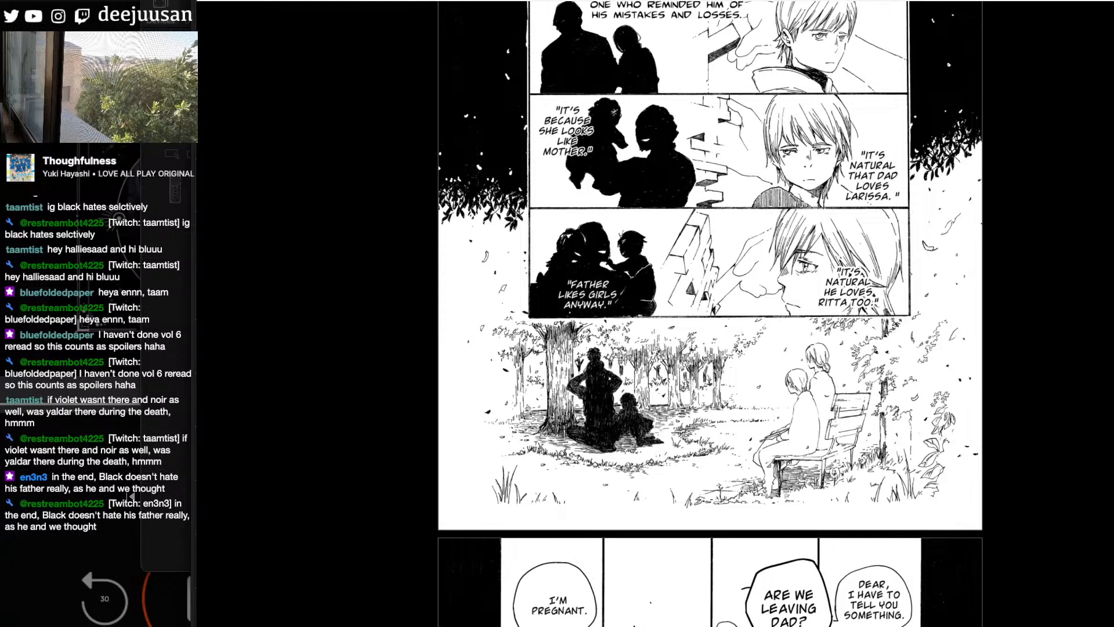
{"action": "scroll", "coordinate": [711, 313], "scroll_direction": "down", "scroll_amount": 3}
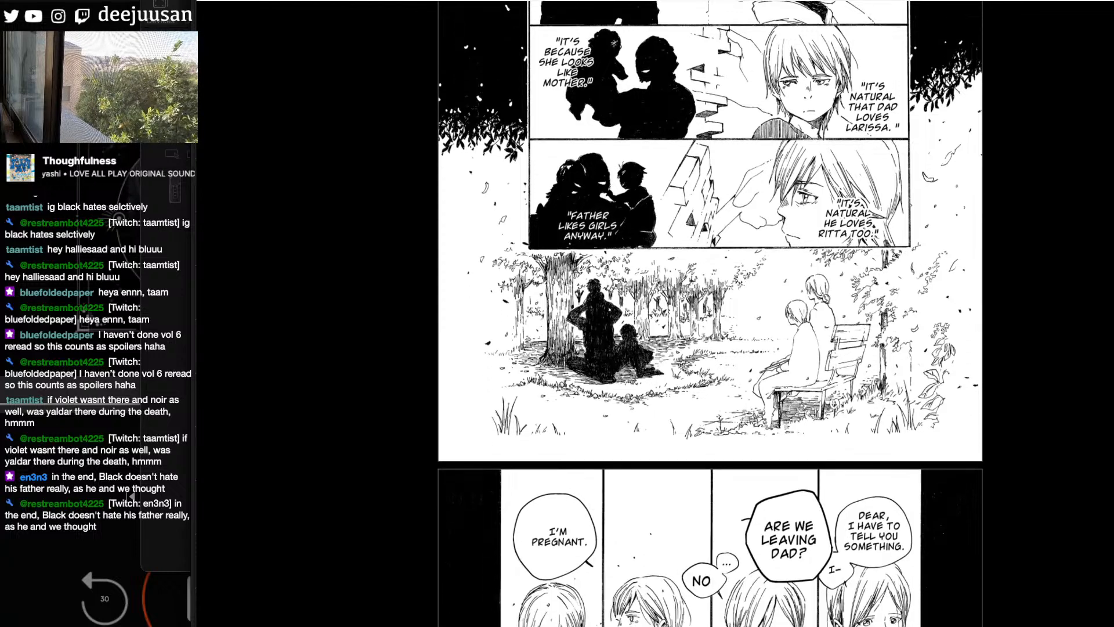
{"action": "scroll", "coordinate": [710, 313], "scroll_direction": "down", "scroll_amount": 1}
{"action": "scroll", "coordinate": [711, 314], "scroll_direction": "down", "scroll_amount": 1}
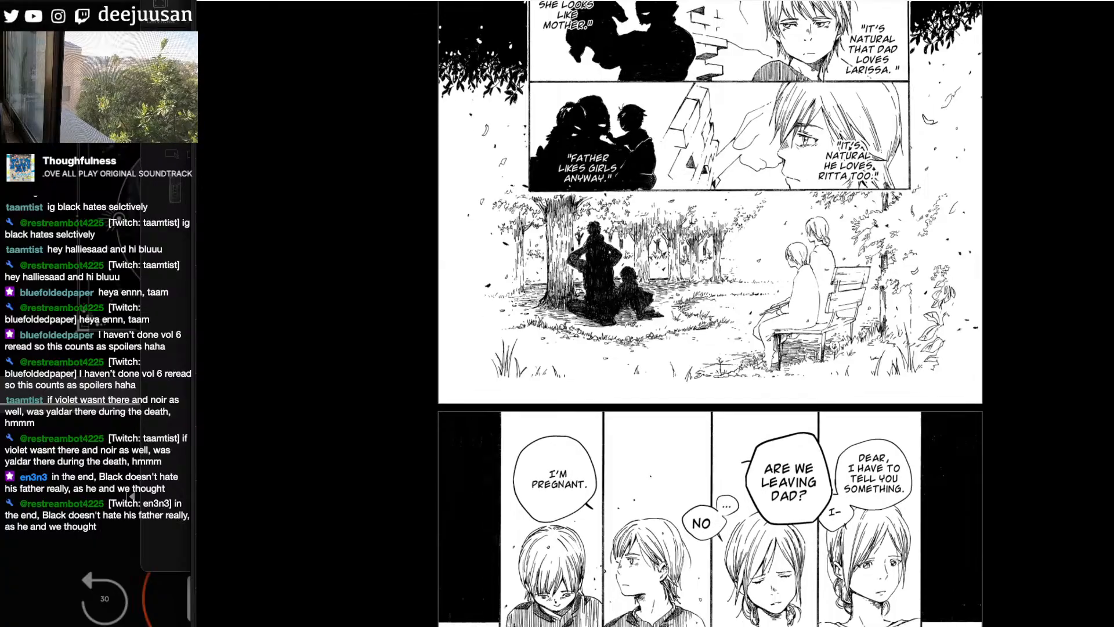
{"action": "scroll", "coordinate": [710, 313], "scroll_direction": "down", "scroll_amount": 6}
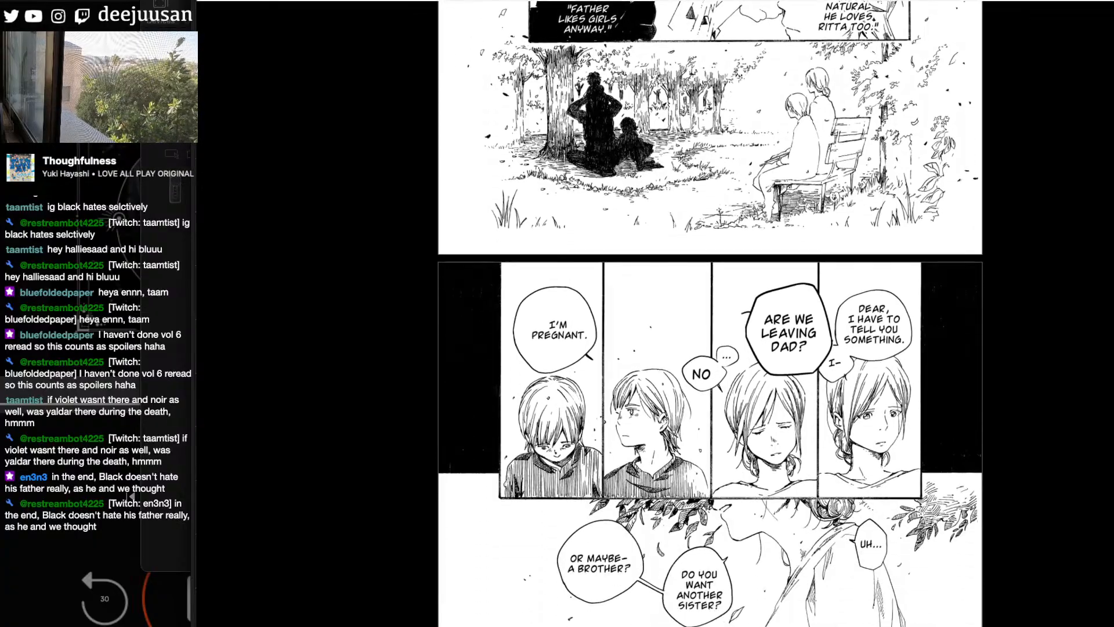
- Examine the "We could be hated together" brick-wall page and the following page of memories on falling blocks
{"action": "scroll", "coordinate": [711, 313], "scroll_direction": "down", "scroll_amount": 15}
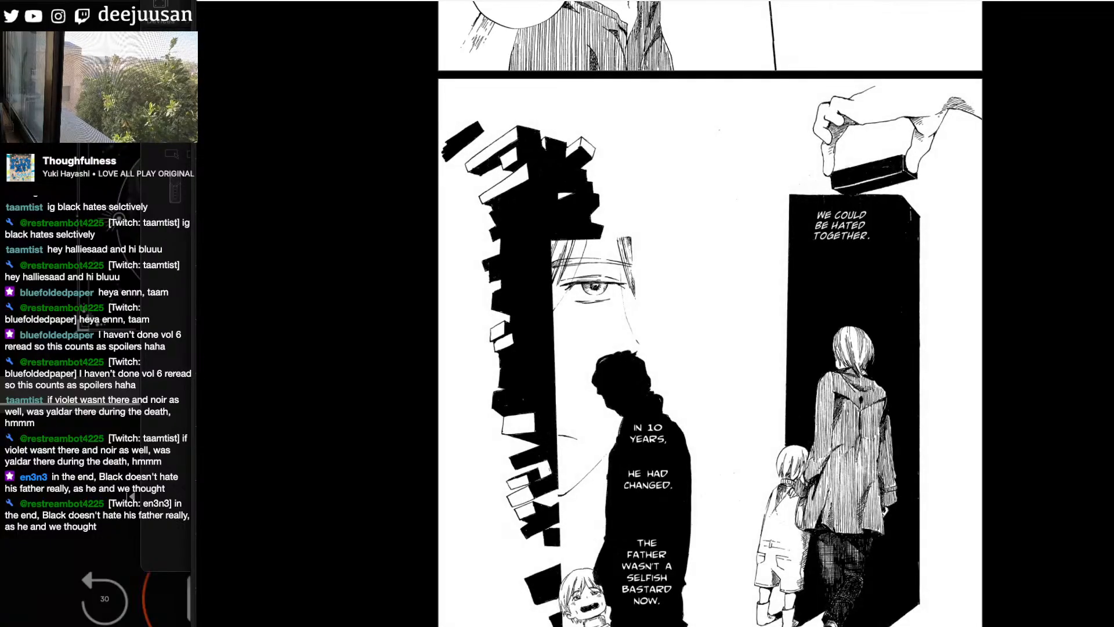
{"action": "scroll", "coordinate": [710, 313], "scroll_direction": "down", "scroll_amount": 5}
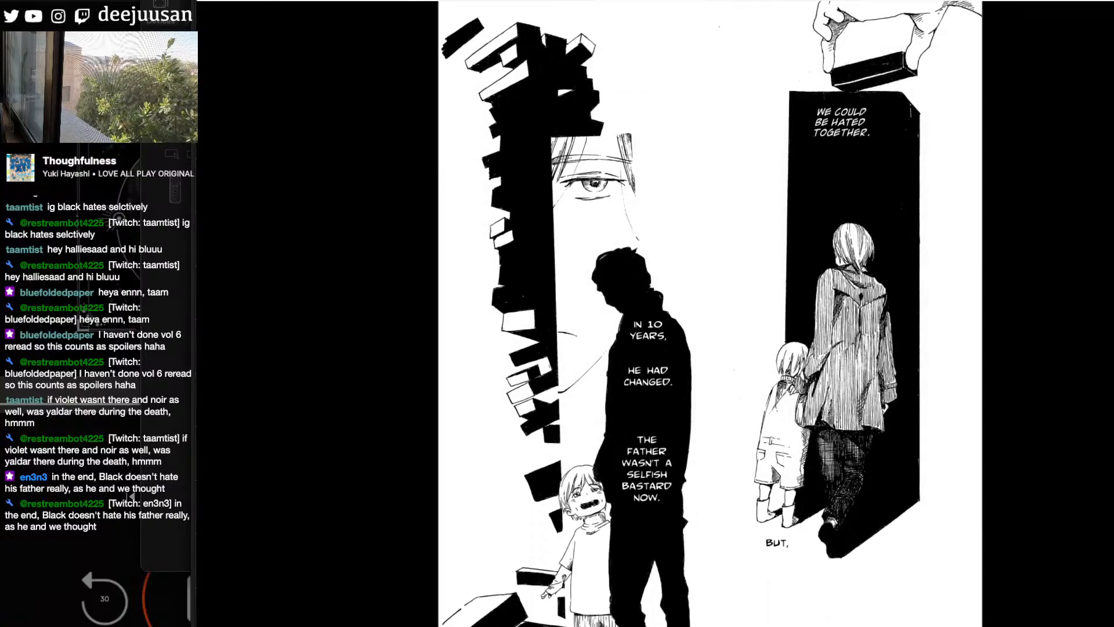
{"action": "scroll", "coordinate": [710, 313], "scroll_direction": "down", "scroll_amount": 1}
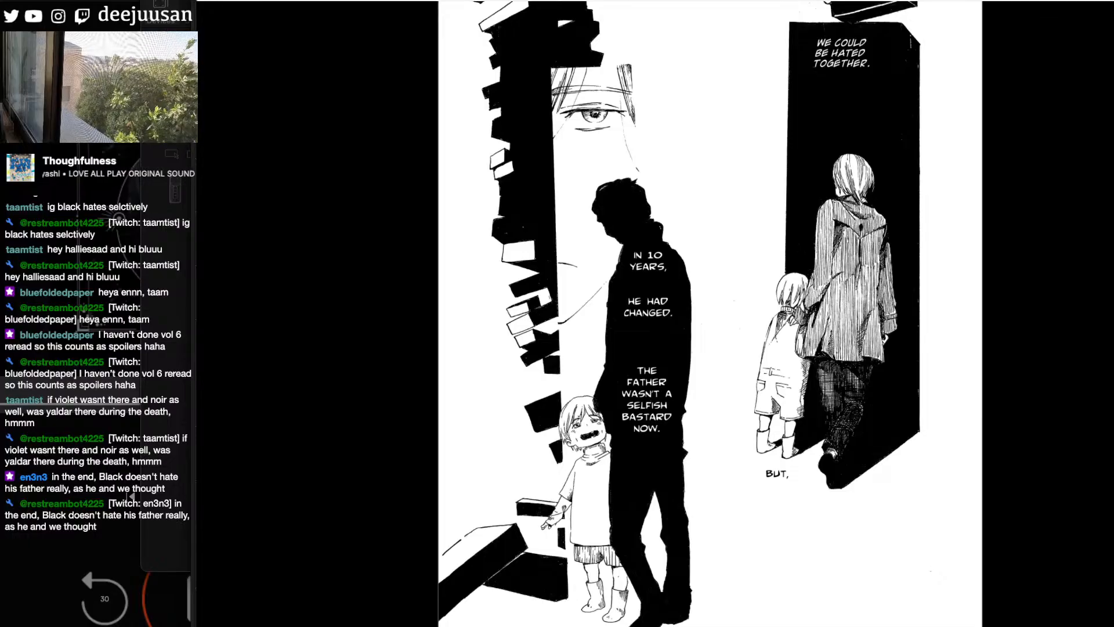
{"action": "scroll", "coordinate": [710, 313], "scroll_direction": "down", "scroll_amount": 5}
{"action": "scroll", "coordinate": [710, 313], "scroll_direction": "down", "scroll_amount": 11}
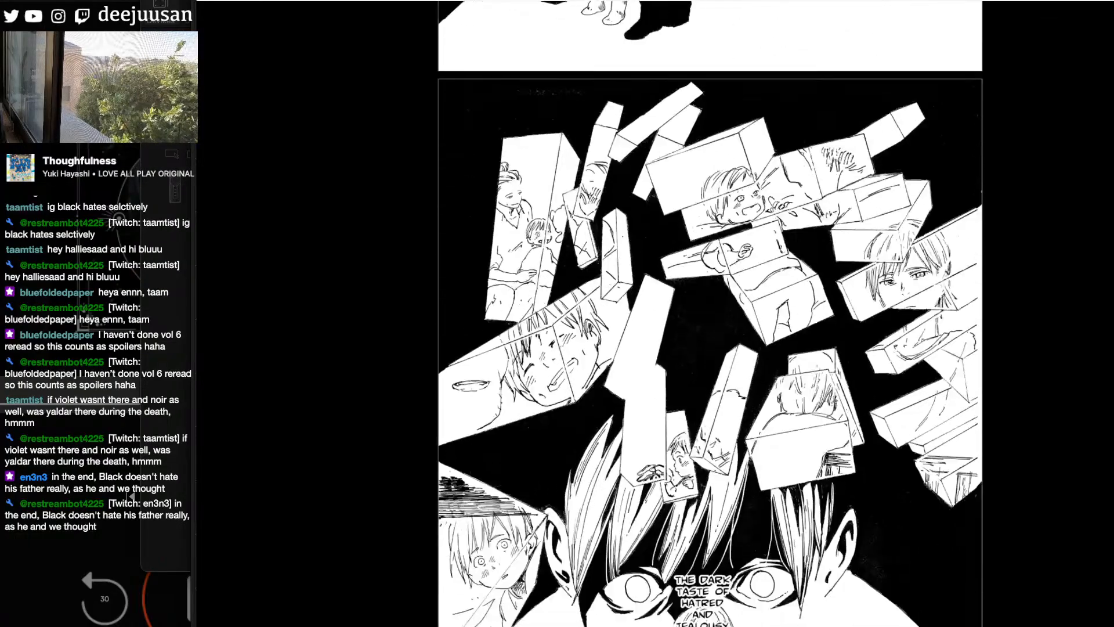
{"action": "scroll", "coordinate": [711, 313], "scroll_direction": "up", "scroll_amount": 10}
{"action": "scroll", "coordinate": [710, 313], "scroll_direction": "down", "scroll_amount": 18}
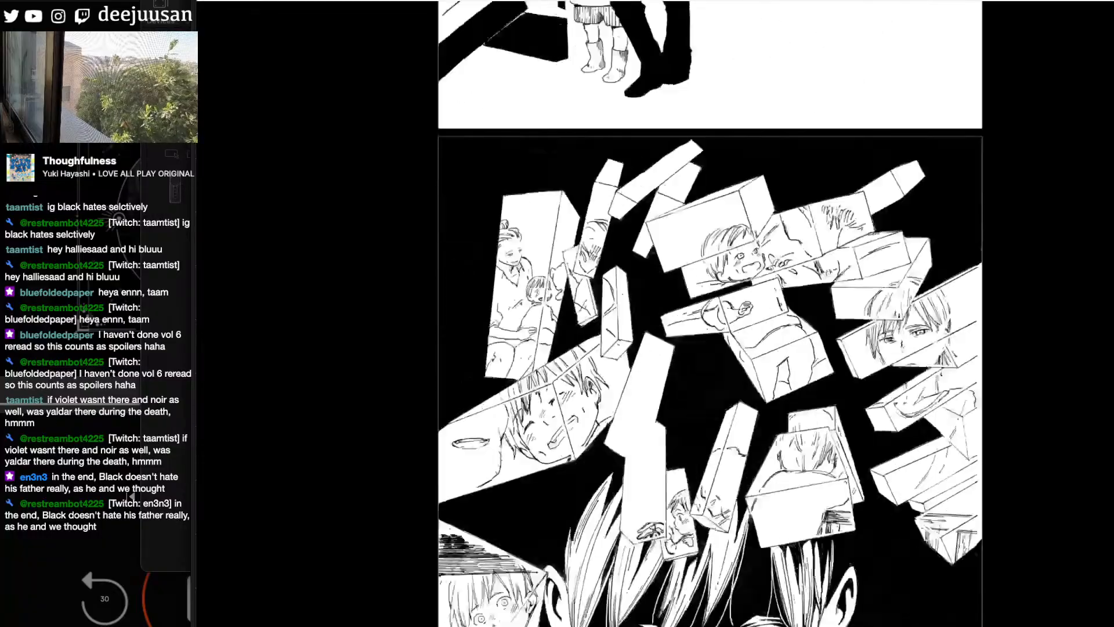
- Read from the "land between two tides" page through the abuse narration to the scene about searching the neighborhood
{"action": "scroll", "coordinate": [710, 313], "scroll_direction": "down", "scroll_amount": 16}
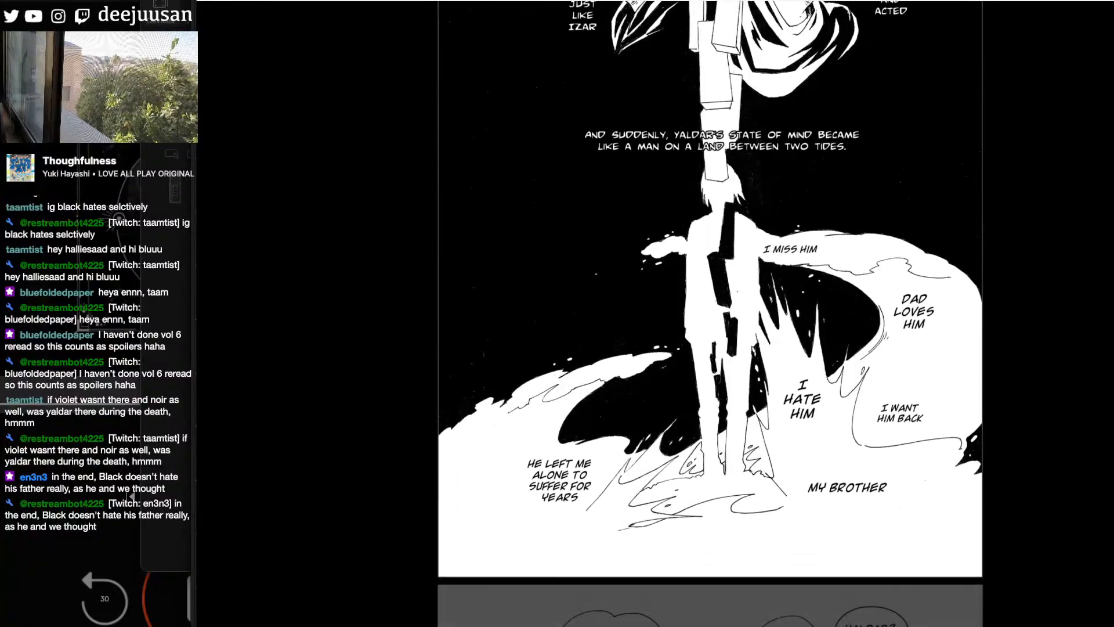
{"action": "scroll", "coordinate": [710, 314], "scroll_direction": "down", "scroll_amount": 15}
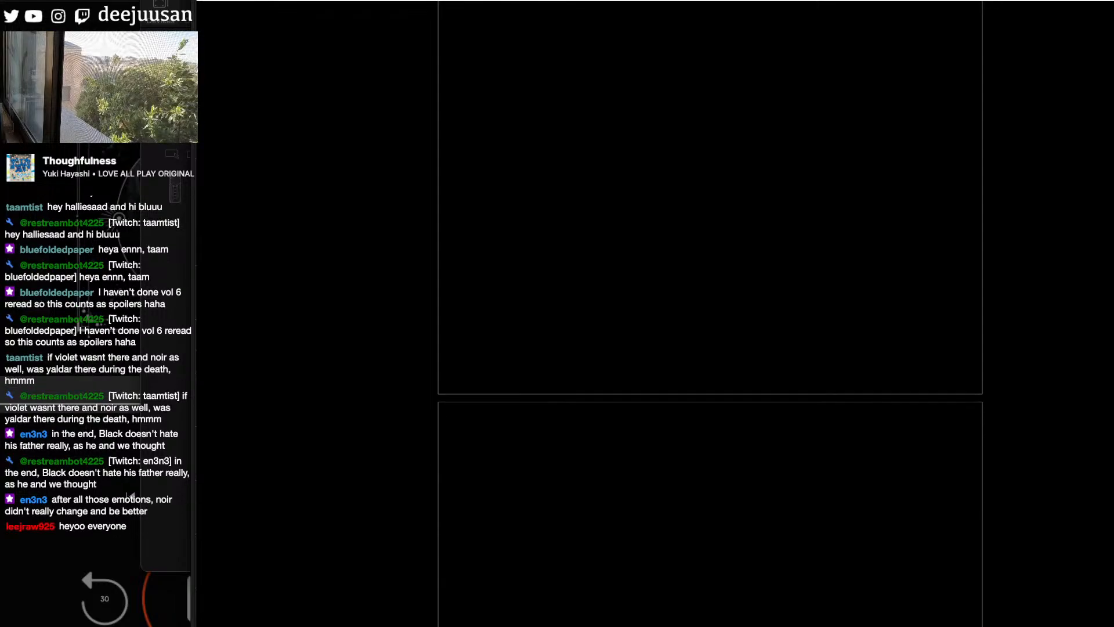
{"action": "scroll", "coordinate": [710, 313], "scroll_direction": "down", "scroll_amount": 10}
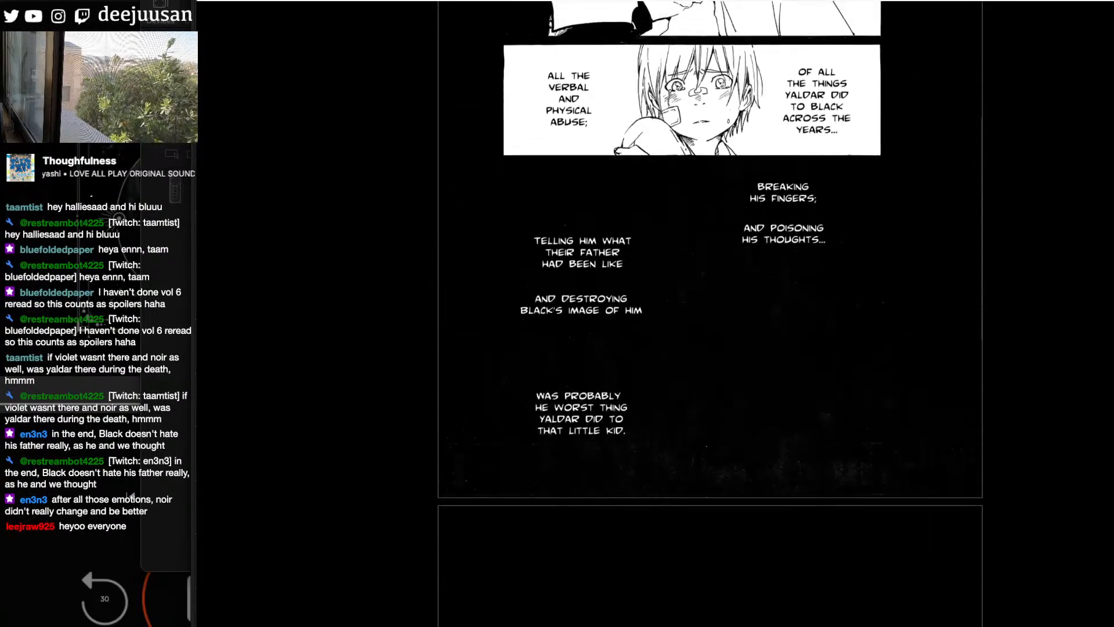
{"action": "scroll", "coordinate": [710, 314], "scroll_direction": "up", "scroll_amount": 1}
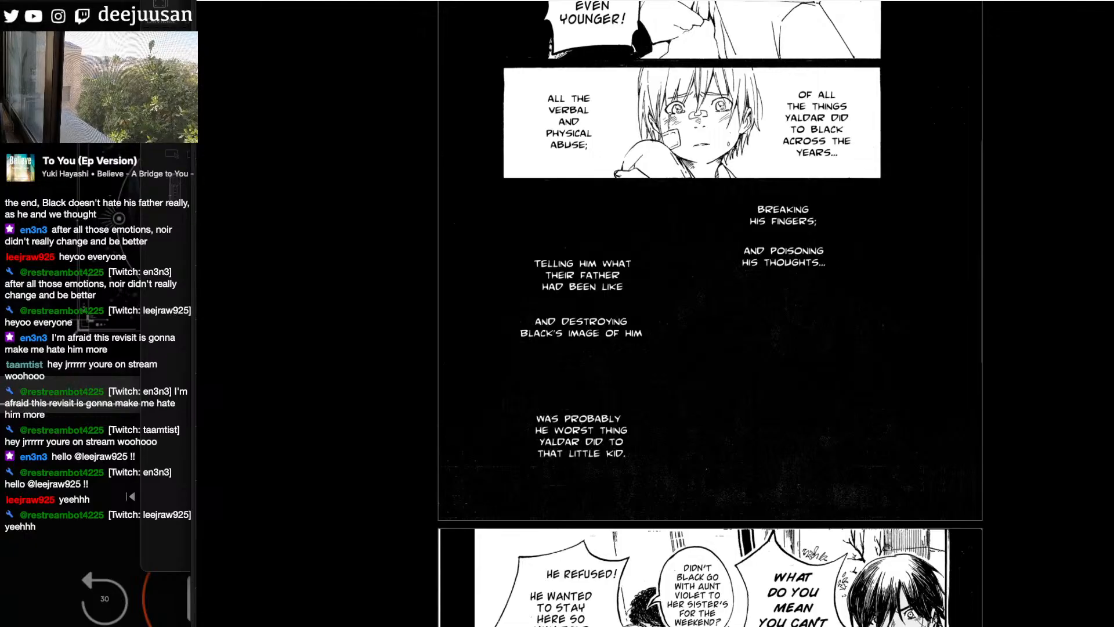
{"action": "scroll", "coordinate": [710, 313], "scroll_direction": "down", "scroll_amount": 15}
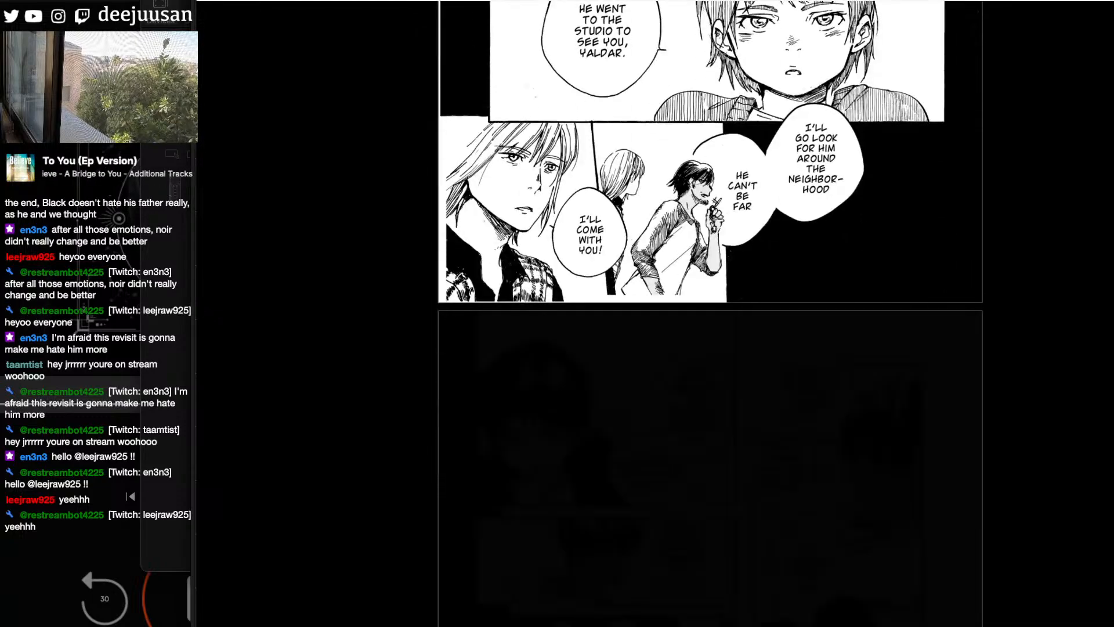
- Skim from the neighborhood search scene through the crying girl panels to the conversation inside the car
{"action": "scroll", "coordinate": [710, 314], "scroll_direction": "down", "scroll_amount": 10}
{"action": "scroll", "coordinate": [710, 313], "scroll_direction": "down", "scroll_amount": 12}
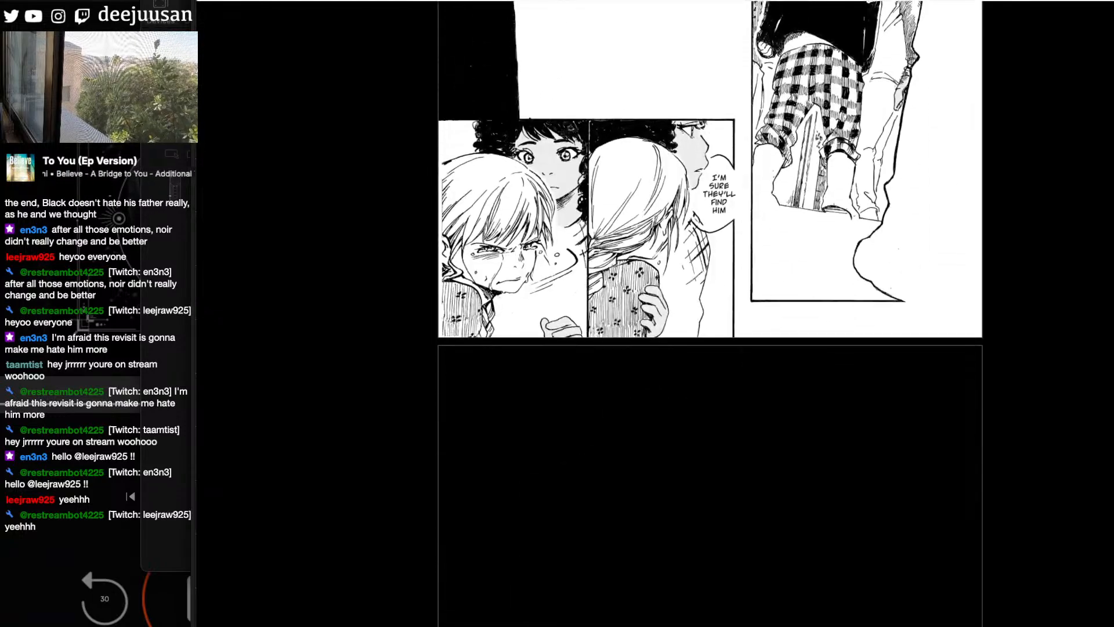
{"action": "scroll", "coordinate": [710, 314], "scroll_direction": "down", "scroll_amount": 12}
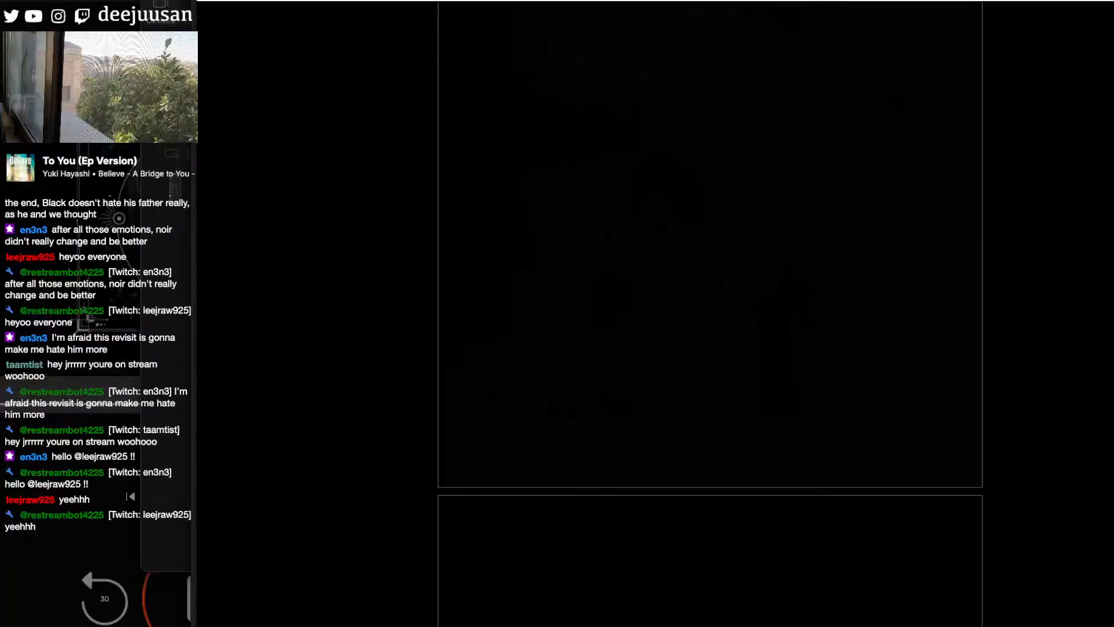
{"action": "scroll", "coordinate": [710, 313], "scroll_direction": "down", "scroll_amount": 8}
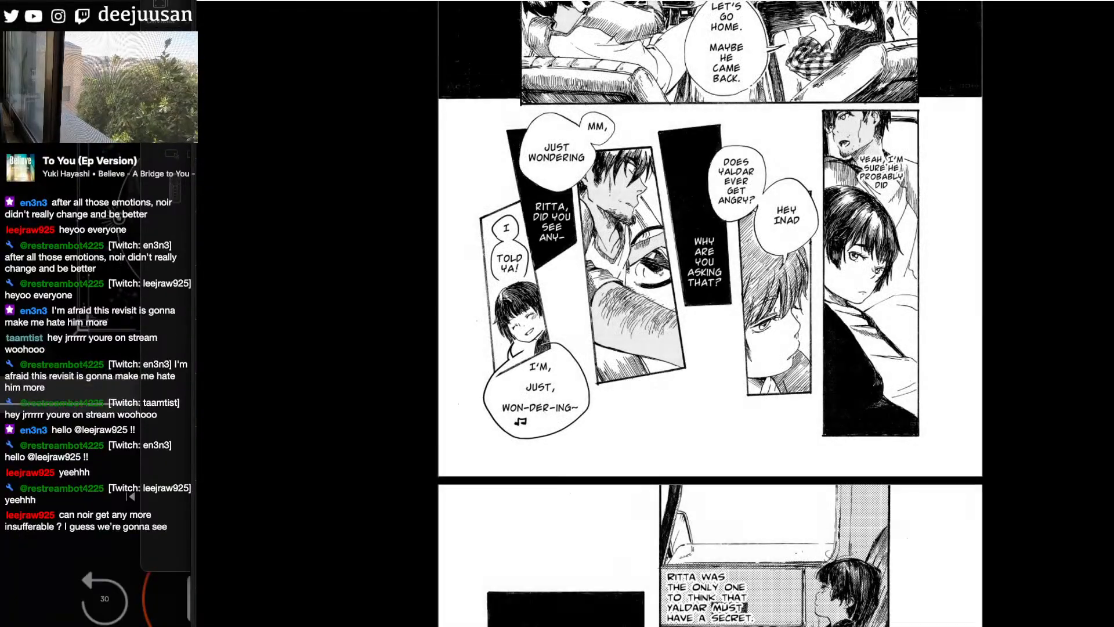
- Open Chapter 37, "Violet is...", from the chapter list and view its title page with the flower pot on the chair
{"action": "left_click", "coordinate": [1076, 625]}
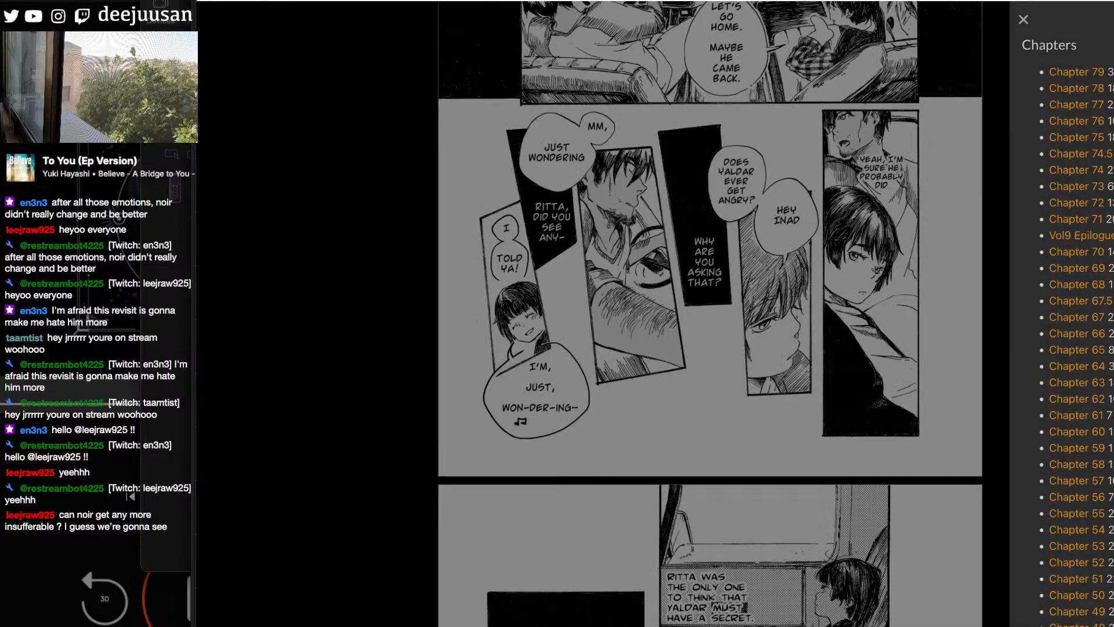
{"action": "scroll", "coordinate": [1068, 313], "scroll_direction": "down", "scroll_amount": 8}
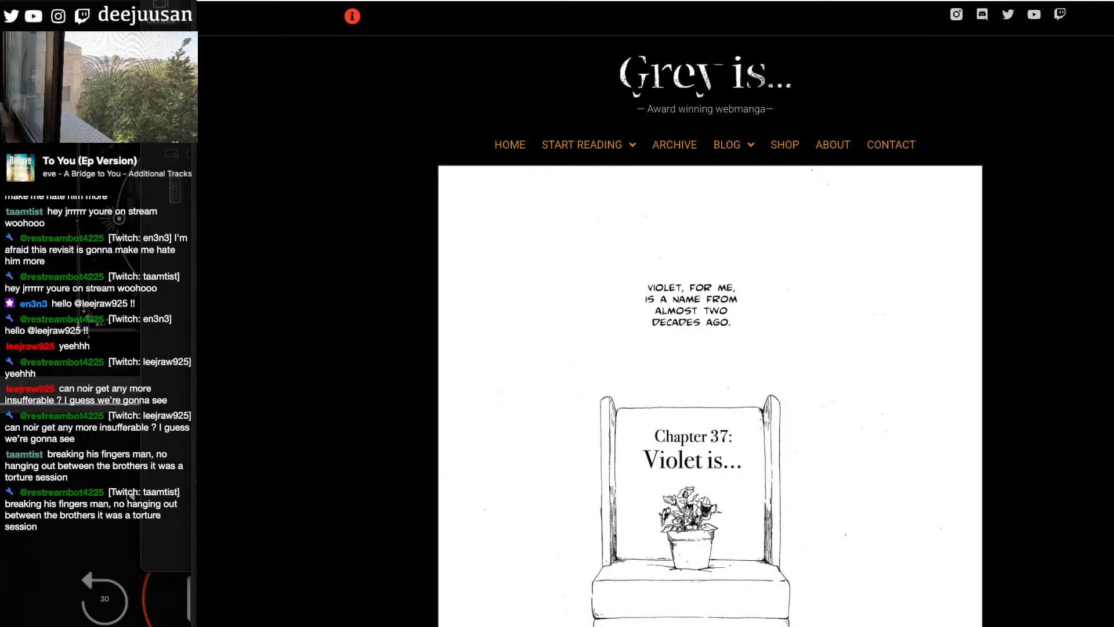
{"action": "scroll", "coordinate": [710, 314], "scroll_direction": "down", "scroll_amount": 3}
{"action": "scroll", "coordinate": [710, 313], "scroll_direction": "down", "scroll_amount": 10}
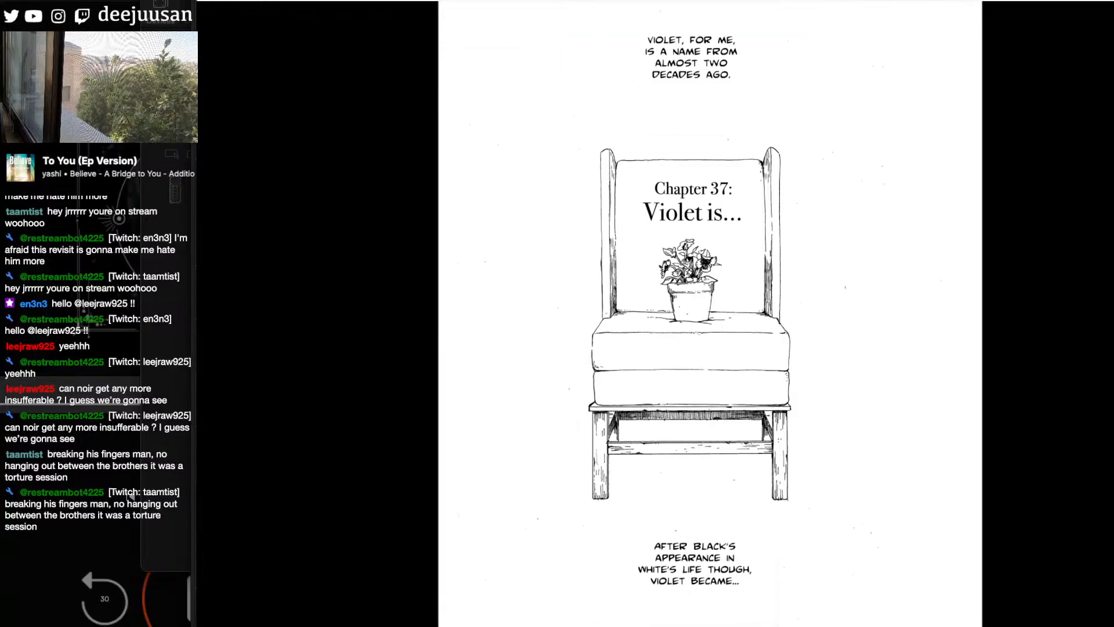
- Skim the opening of Chapter 37, from the talk about Black's brother to the father-and-son scene on protecting a hero's image
{"action": "scroll", "coordinate": [710, 314], "scroll_direction": "down", "scroll_amount": 15}
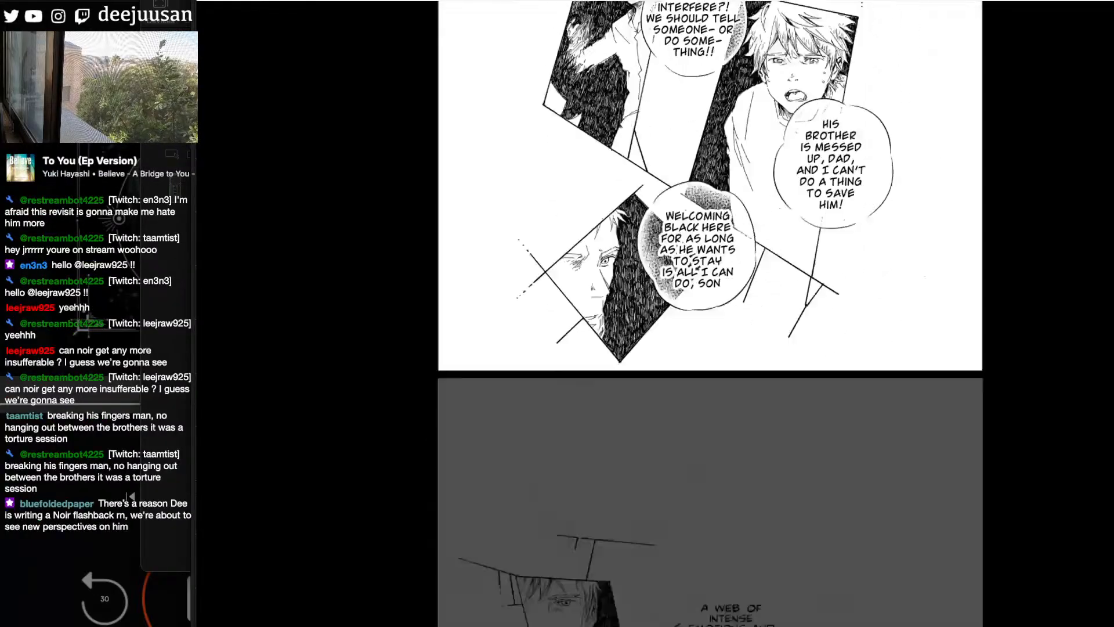
{"action": "scroll", "coordinate": [711, 313], "scroll_direction": "down", "scroll_amount": 20}
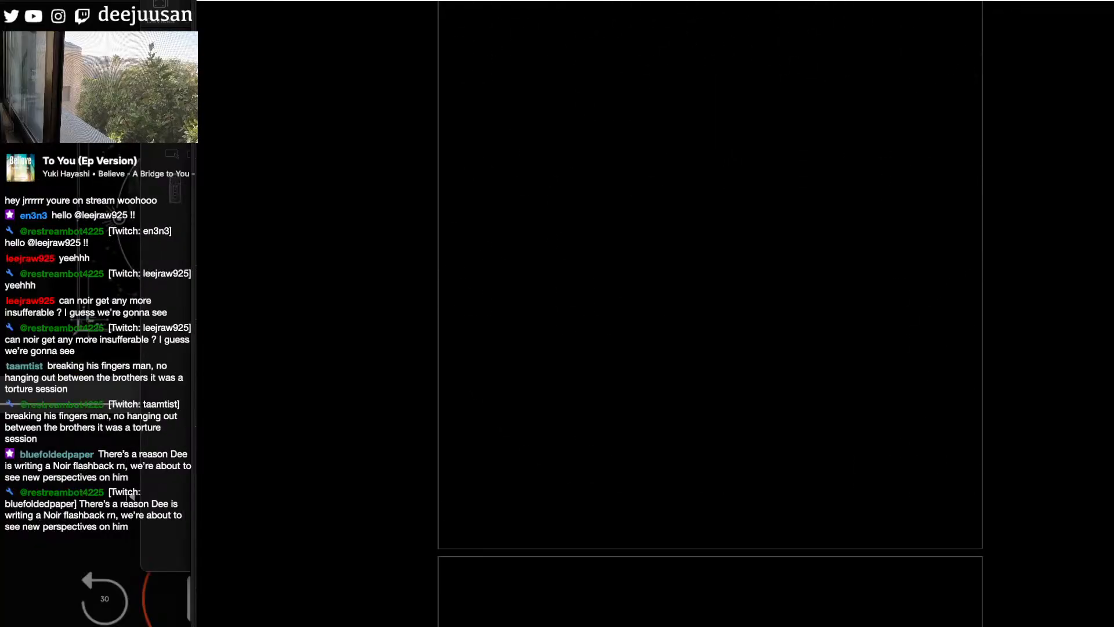
{"action": "scroll", "coordinate": [710, 313], "scroll_direction": "down", "scroll_amount": 6}
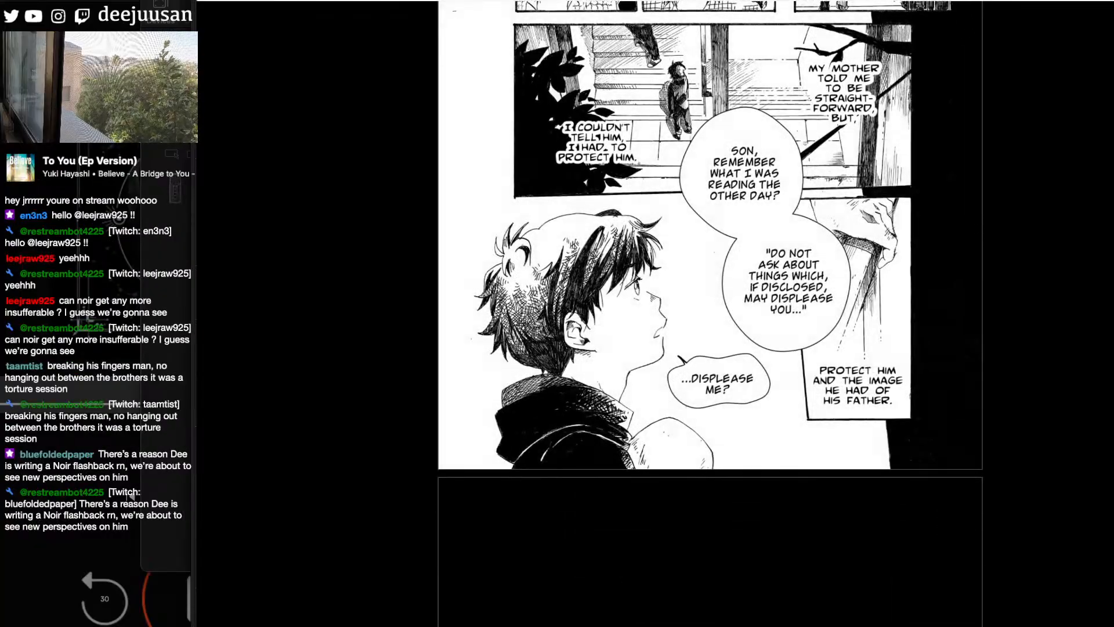
{"action": "scroll", "coordinate": [710, 314], "scroll_direction": "down", "scroll_amount": 15}
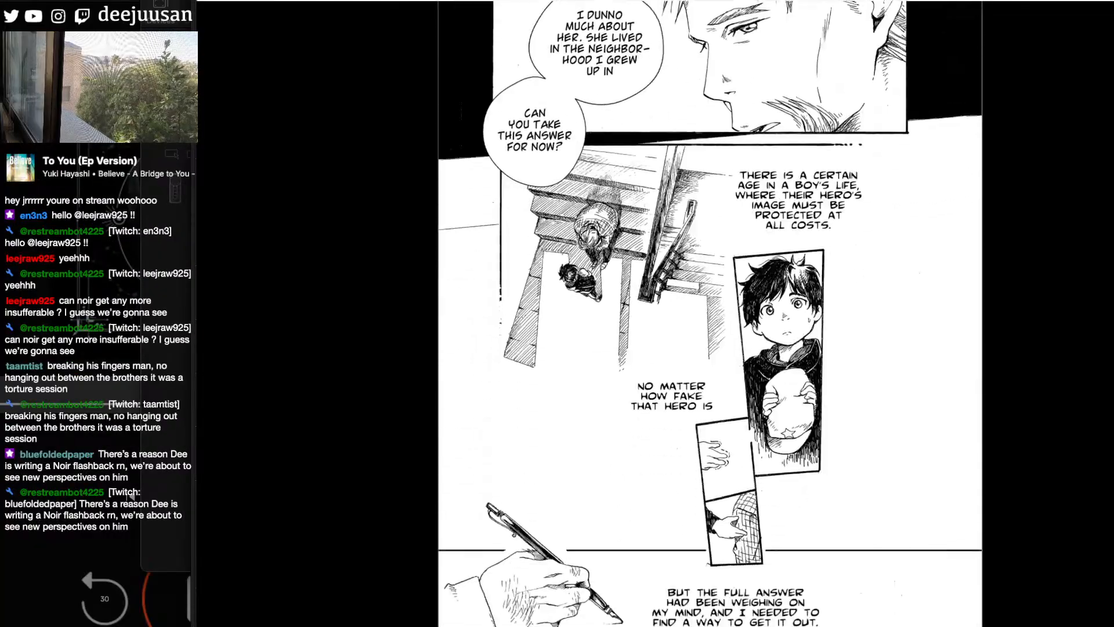
{"action": "scroll", "coordinate": [710, 314], "scroll_direction": "down", "scroll_amount": 2}
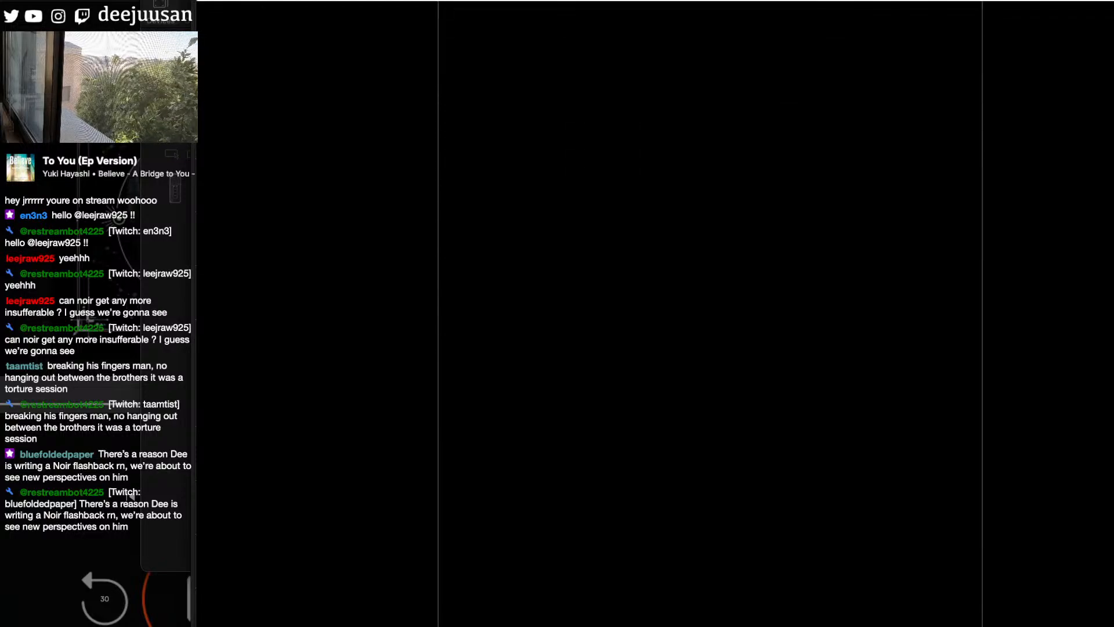
- Read the first storybook page about the three wolves and the white goat at the pond
{"action": "scroll", "coordinate": [710, 314], "scroll_direction": "up", "scroll_amount": 4}
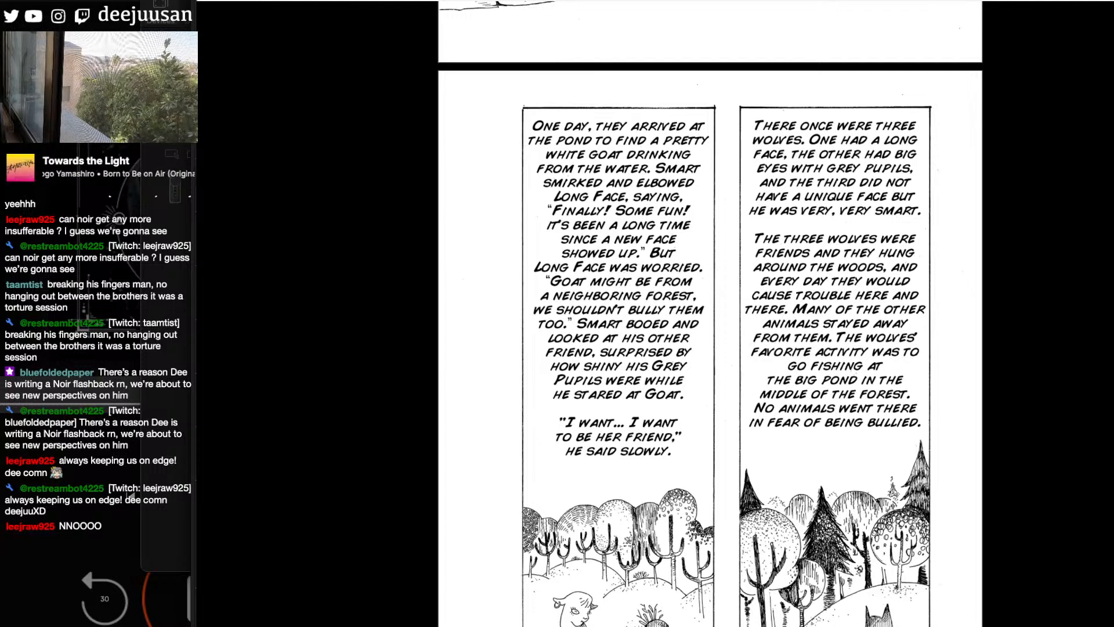
{"action": "scroll", "coordinate": [816, 552], "scroll_direction": "down", "scroll_amount": 3}
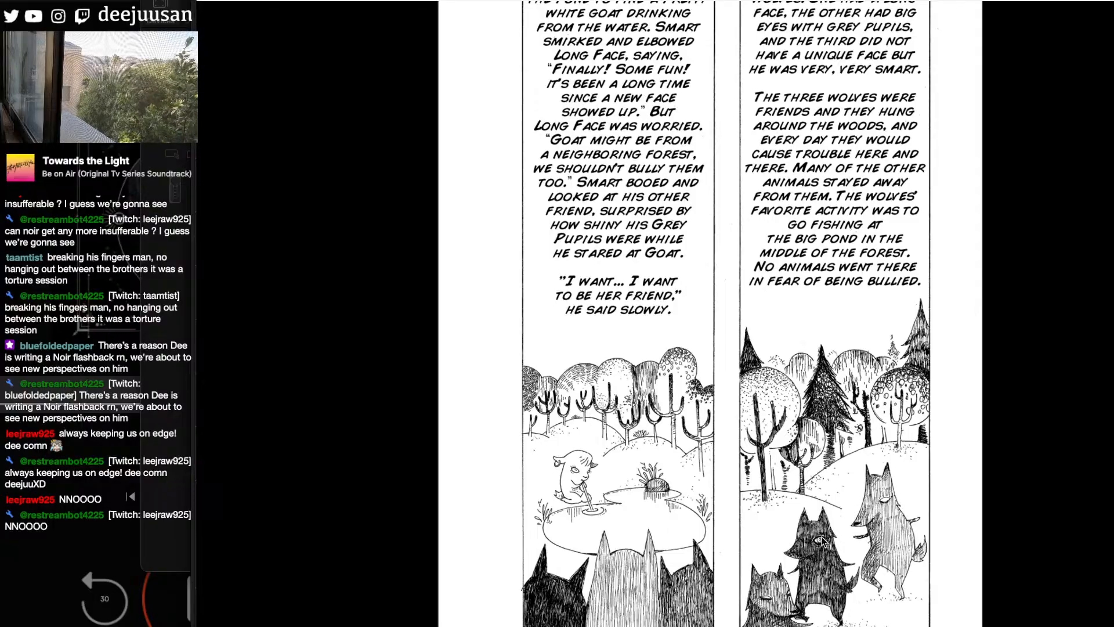
{"action": "scroll", "coordinate": [1002, 381], "scroll_direction": "down", "scroll_amount": 10}
{"action": "scroll", "coordinate": [1003, 381], "scroll_direction": "up", "scroll_amount": 6}
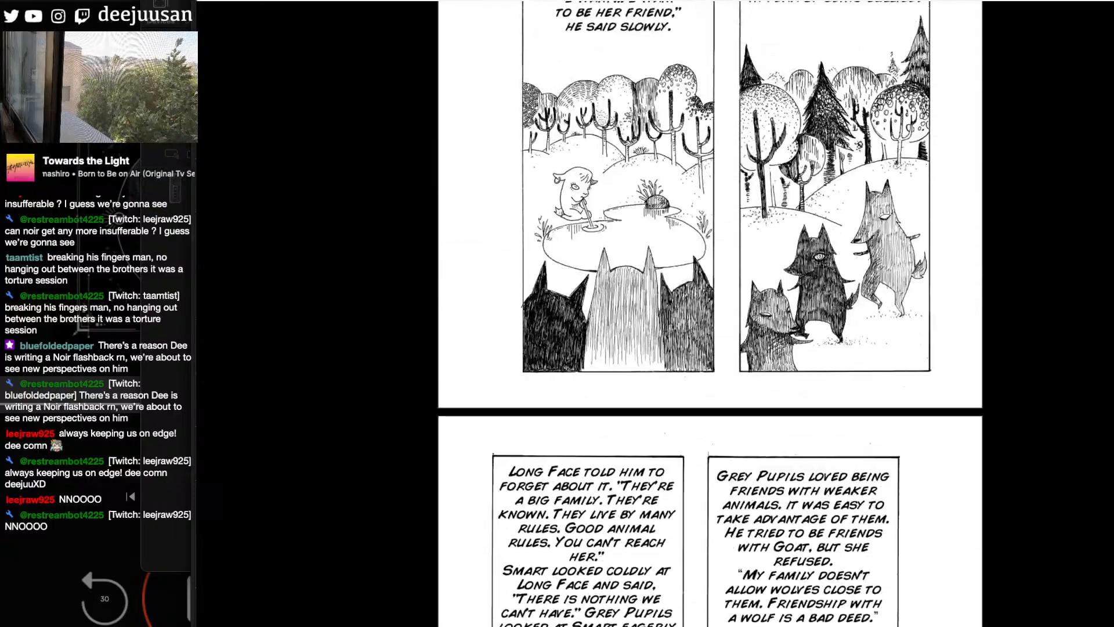
- Enlarge the wolves and goat pond illustrations for a close look, and return the page to its original size
{"action": "key", "text": "super+equal"}
{"action": "key", "text": "super+equal"}
{"action": "key", "text": "super+equal"}
{"action": "key", "text": "super+equal"}
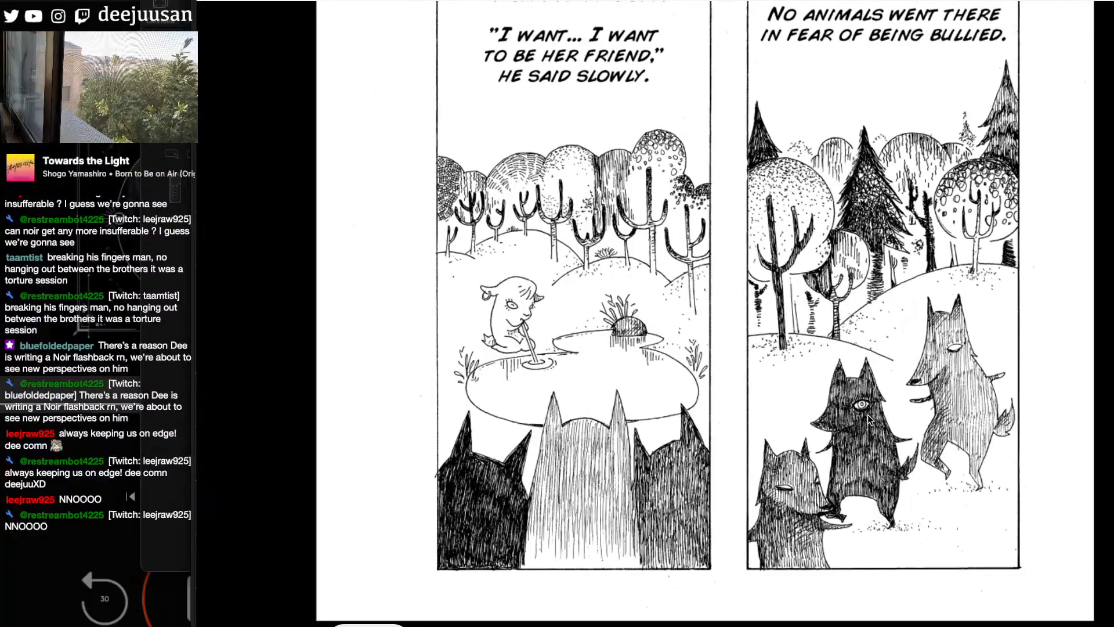
{"action": "key", "text": "super+minus"}
{"action": "key", "text": "super+minus"}
{"action": "key", "text": "super+equal"}
{"action": "key", "text": "super+equal"}
{"action": "key", "text": "super+equal"}
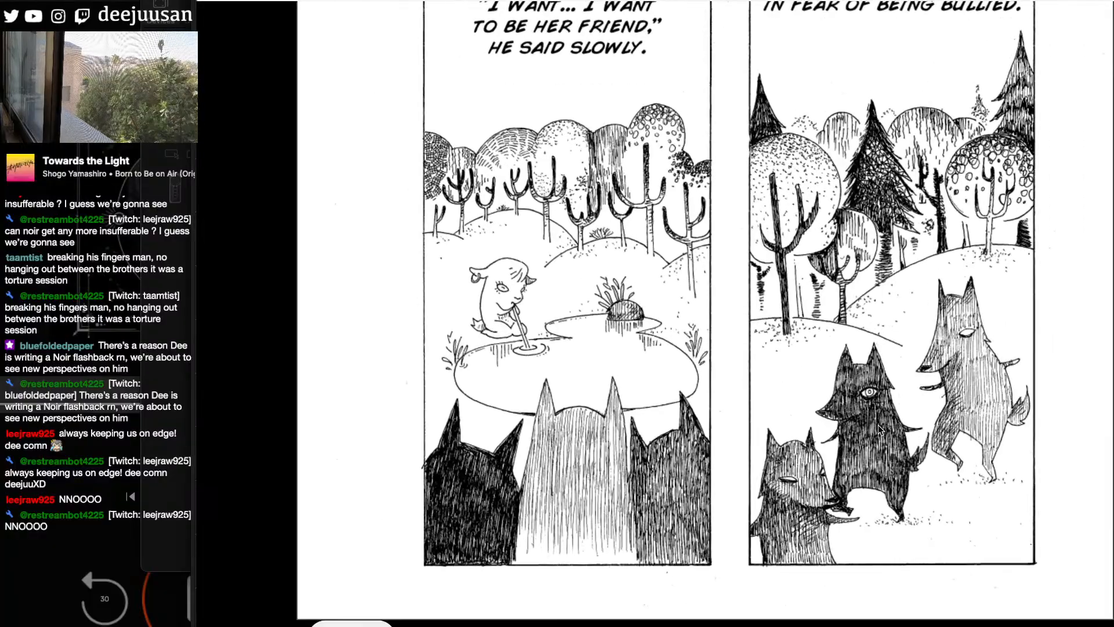
{"action": "key", "text": "super+minus"}
{"action": "key", "text": "super+minus"}
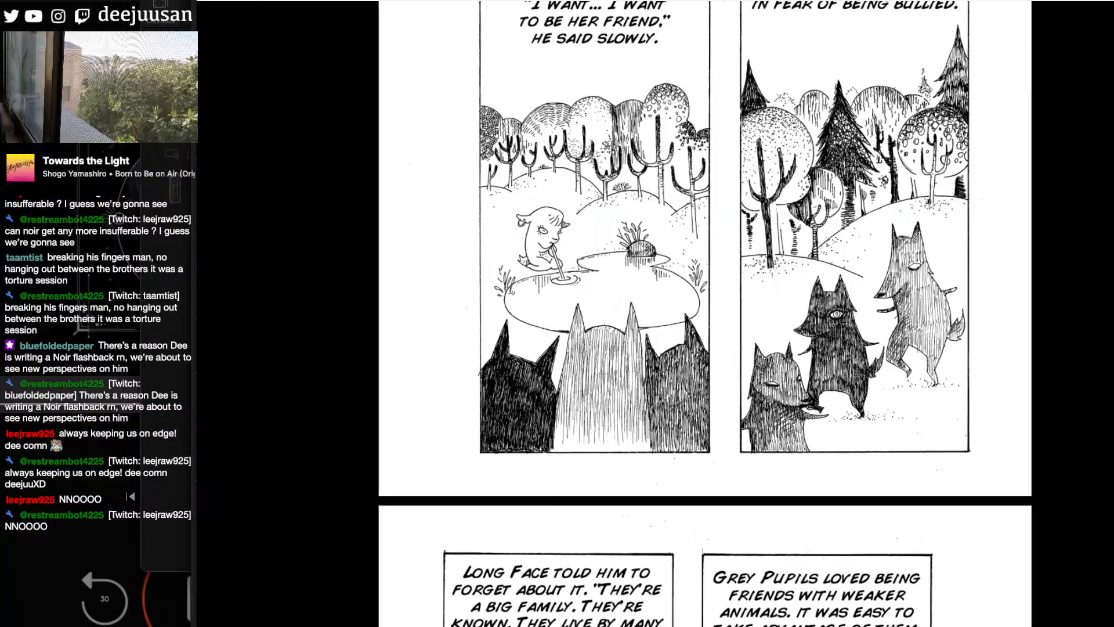
{"action": "key", "text": "super+minus"}
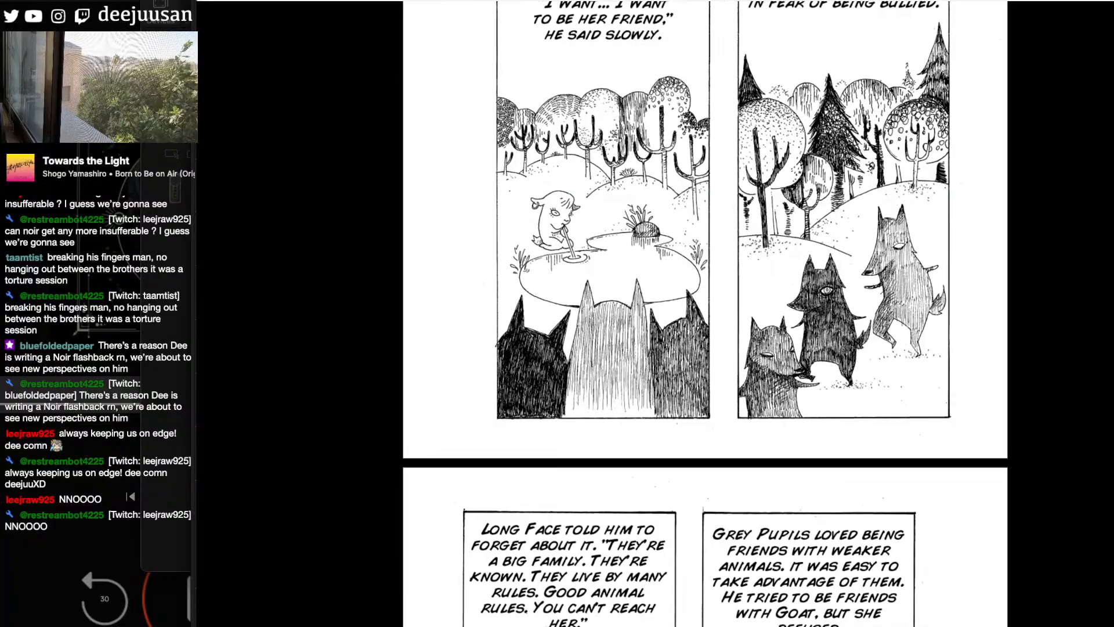
{"action": "scroll", "coordinate": [705, 313], "scroll_direction": "up", "scroll_amount": 6}
{"action": "key", "text": "super+minus"}
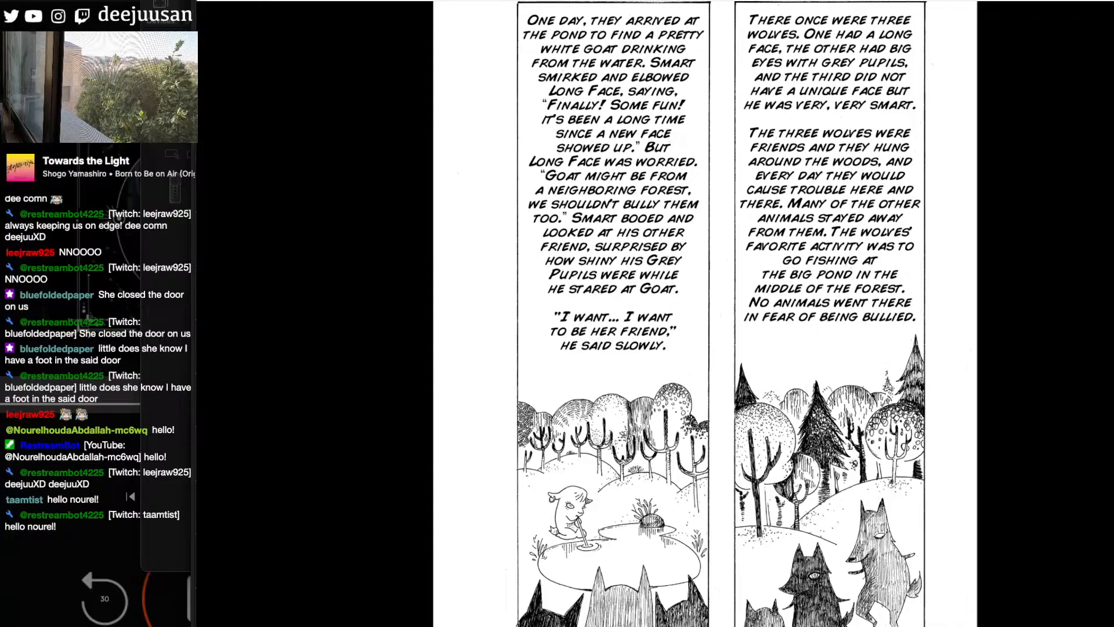
- Read the storybook page where Goat refuses Grey Pupils and Long Face leaves, including its illustrations
{"action": "scroll", "coordinate": [705, 314], "scroll_direction": "down", "scroll_amount": 10}
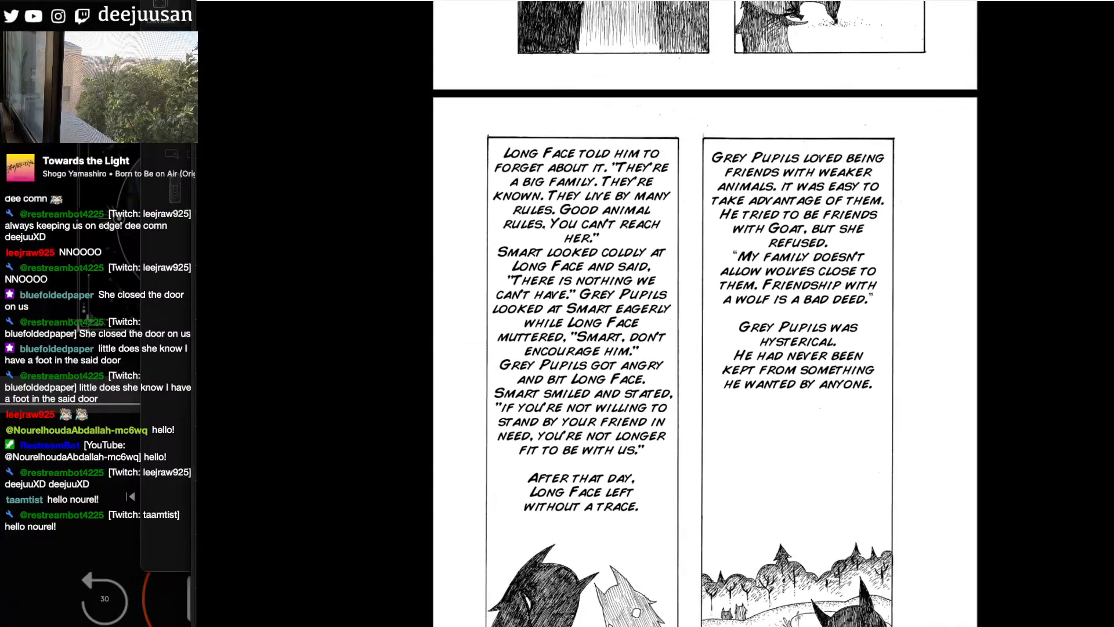
{"action": "scroll", "coordinate": [705, 314], "scroll_direction": "down", "scroll_amount": 5}
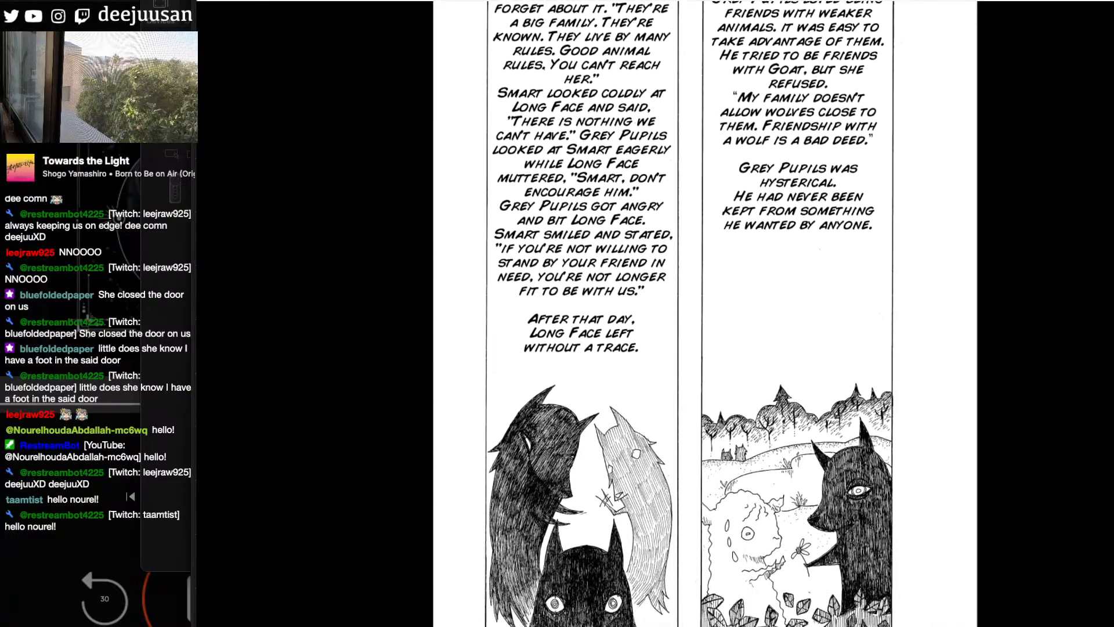
{"action": "scroll", "coordinate": [706, 314], "scroll_direction": "down", "scroll_amount": 1}
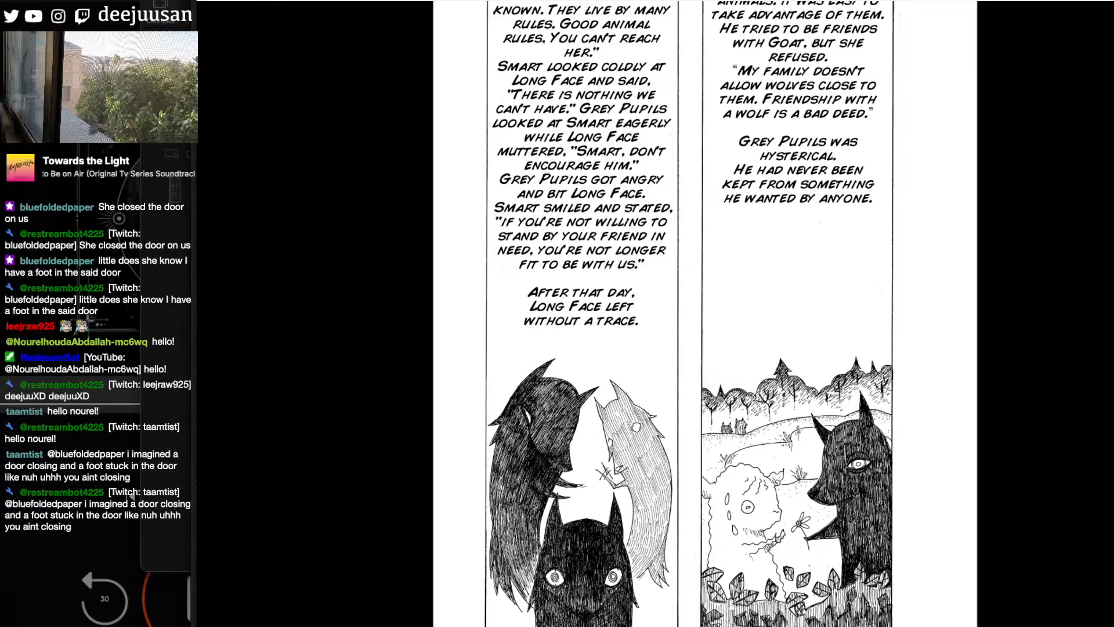
{"action": "scroll", "coordinate": [705, 314], "scroll_direction": "up", "scroll_amount": 2}
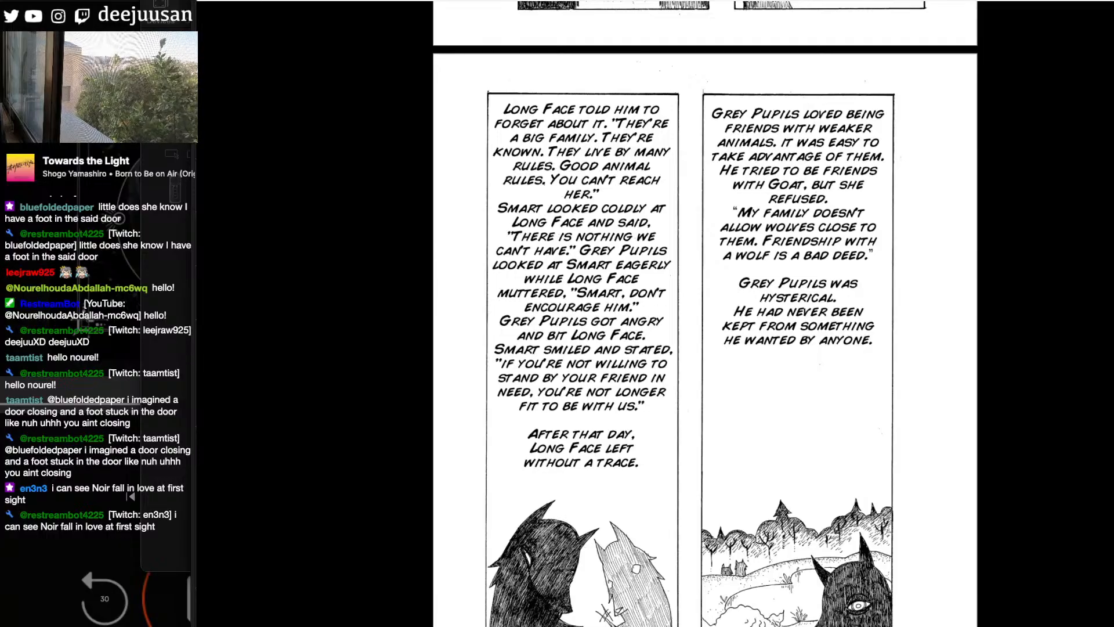
{"action": "scroll", "coordinate": [705, 313], "scroll_direction": "down", "scroll_amount": 1}
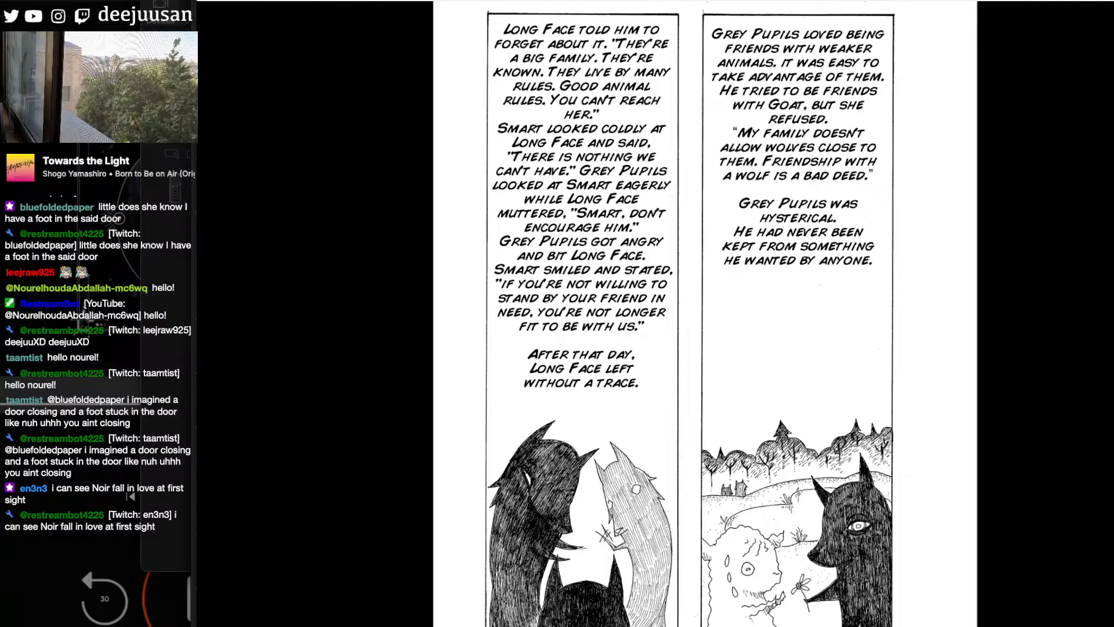
- Read the storybook page where Grey Pupils pretends to be a goat and befriends Goat, including its illustrations
{"action": "scroll", "coordinate": [705, 313], "scroll_direction": "down", "scroll_amount": 15}
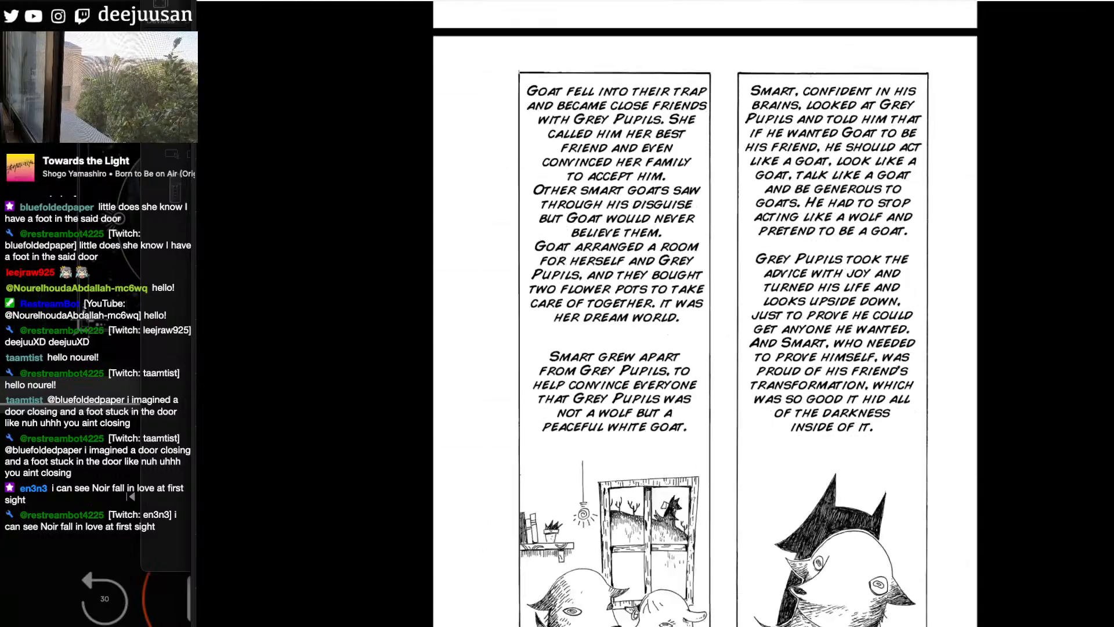
{"action": "scroll", "coordinate": [705, 313], "scroll_direction": "up", "scroll_amount": 1}
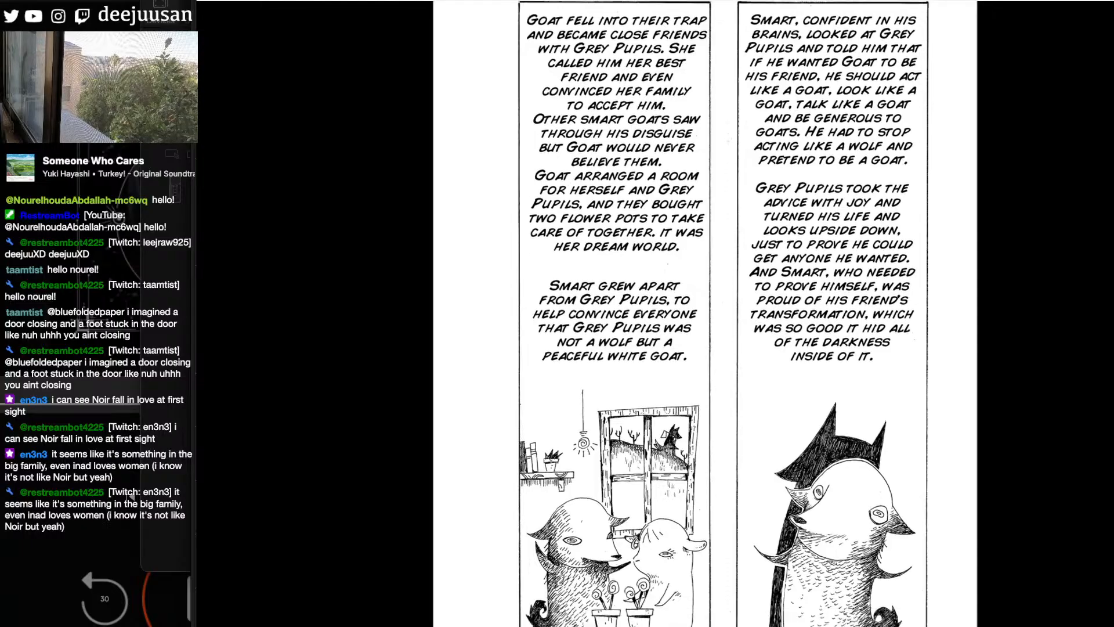
{"action": "scroll", "coordinate": [705, 313], "scroll_direction": "down", "scroll_amount": 2}
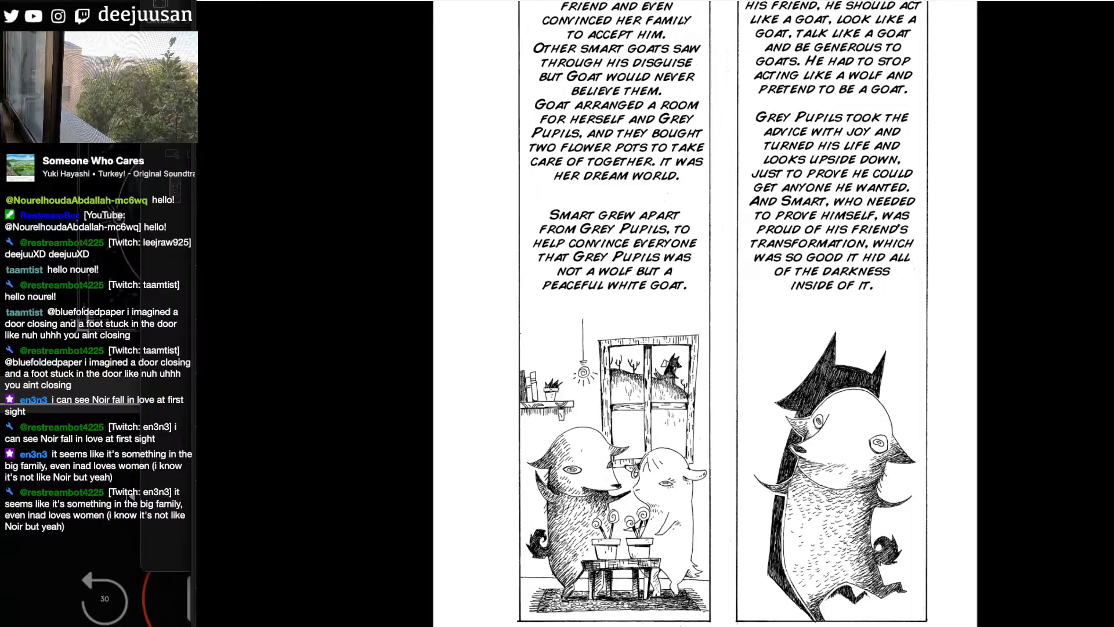
{"action": "scroll", "coordinate": [705, 313], "scroll_direction": "up", "scroll_amount": 1}
- Read from the page about Smart's guilt through the illustrator and editor meeting to the narration about staying out of Violet's life
{"action": "scroll", "coordinate": [705, 314], "scroll_direction": "down", "scroll_amount": 14}
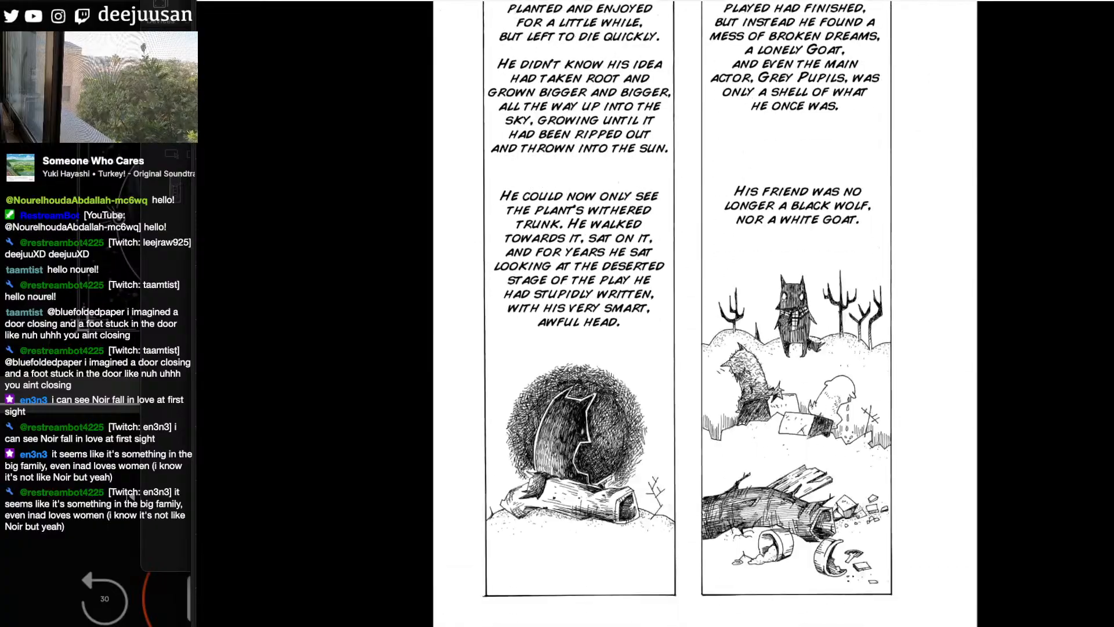
{"action": "scroll", "coordinate": [688, 314], "scroll_direction": "up", "scroll_amount": 1}
{"action": "scroll", "coordinate": [688, 314], "scroll_direction": "up", "scroll_amount": 2}
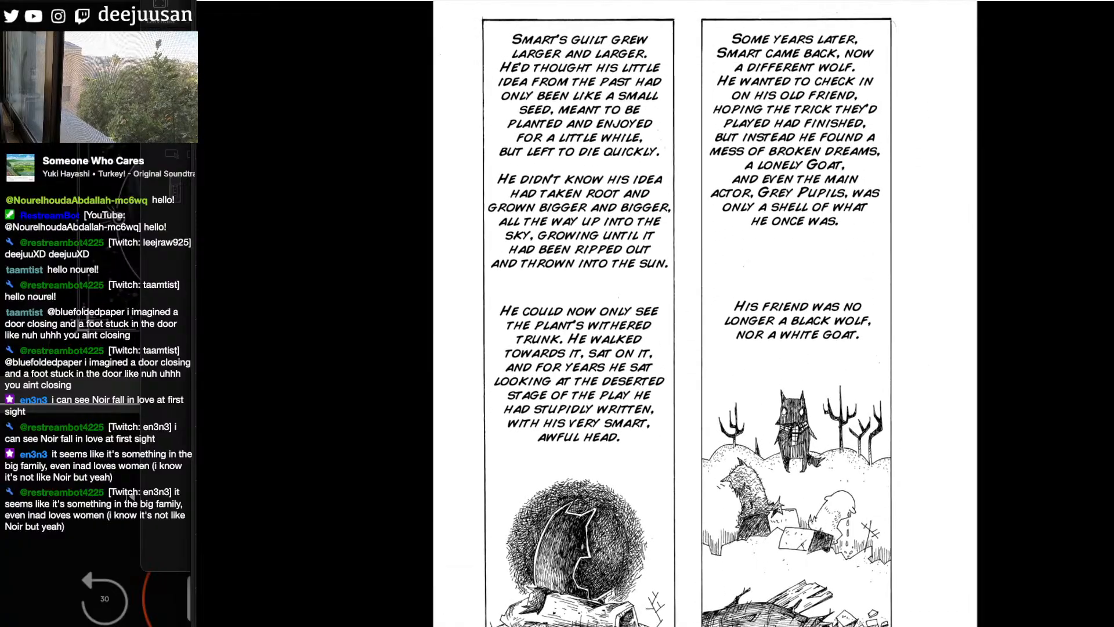
{"action": "scroll", "coordinate": [705, 313], "scroll_direction": "down", "scroll_amount": 10}
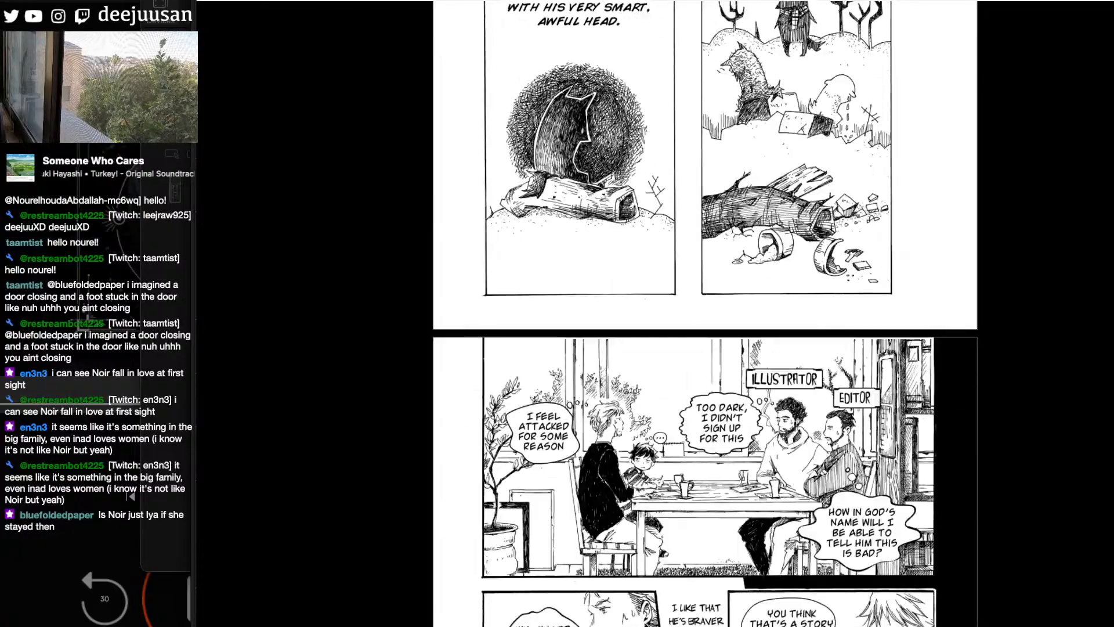
{"action": "scroll", "coordinate": [705, 313], "scroll_direction": "down", "scroll_amount": 10}
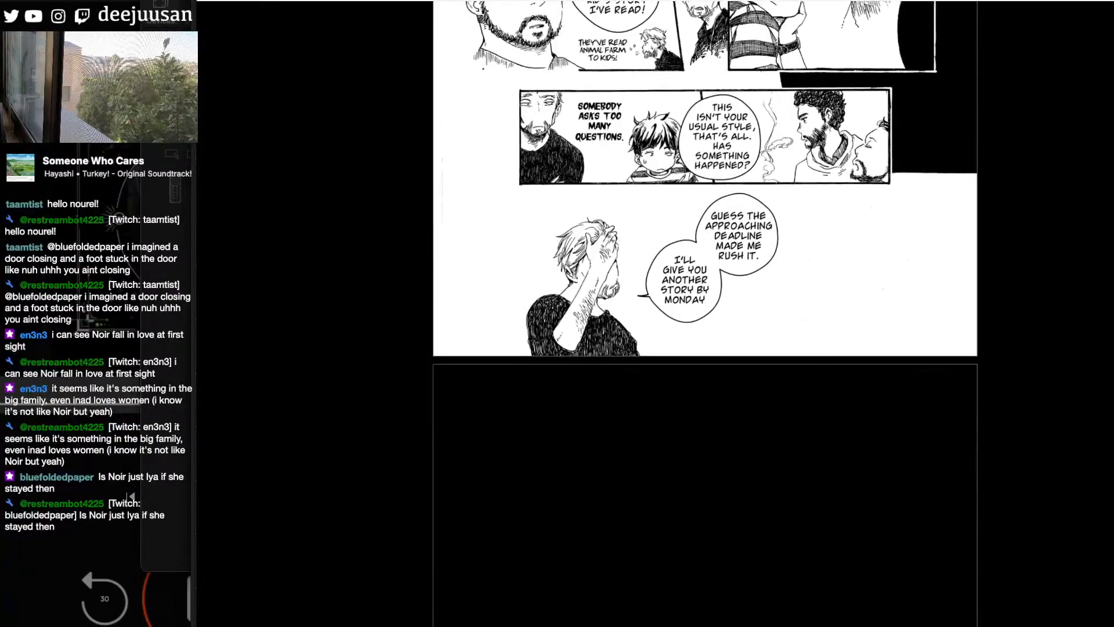
{"action": "scroll", "coordinate": [705, 313], "scroll_direction": "up", "scroll_amount": 1}
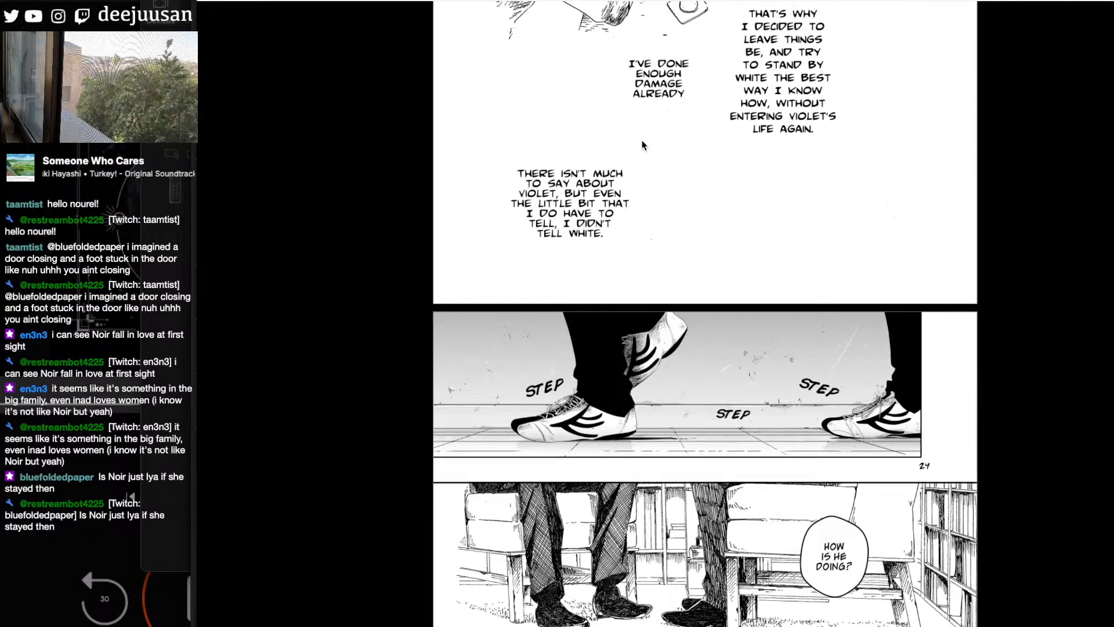
- Browse the chapter list down to the chapters in the 30s, and switch back to the manga page in the drawing program
{"action": "left_click", "coordinate": [1103, 18]}
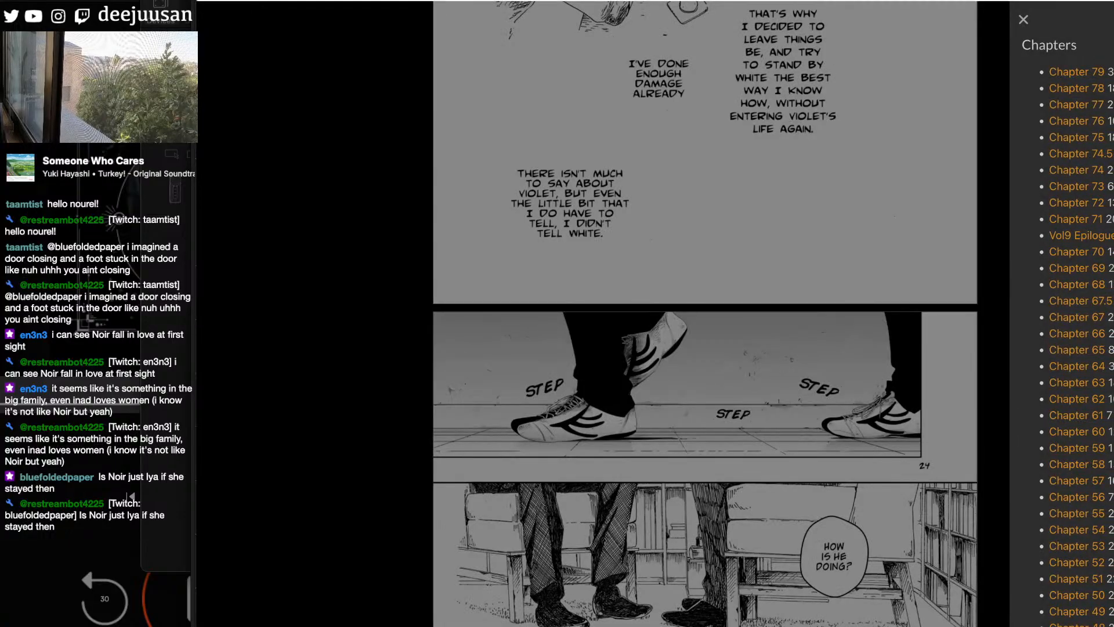
{"action": "scroll", "coordinate": [1068, 325], "scroll_direction": "down", "scroll_amount": 5}
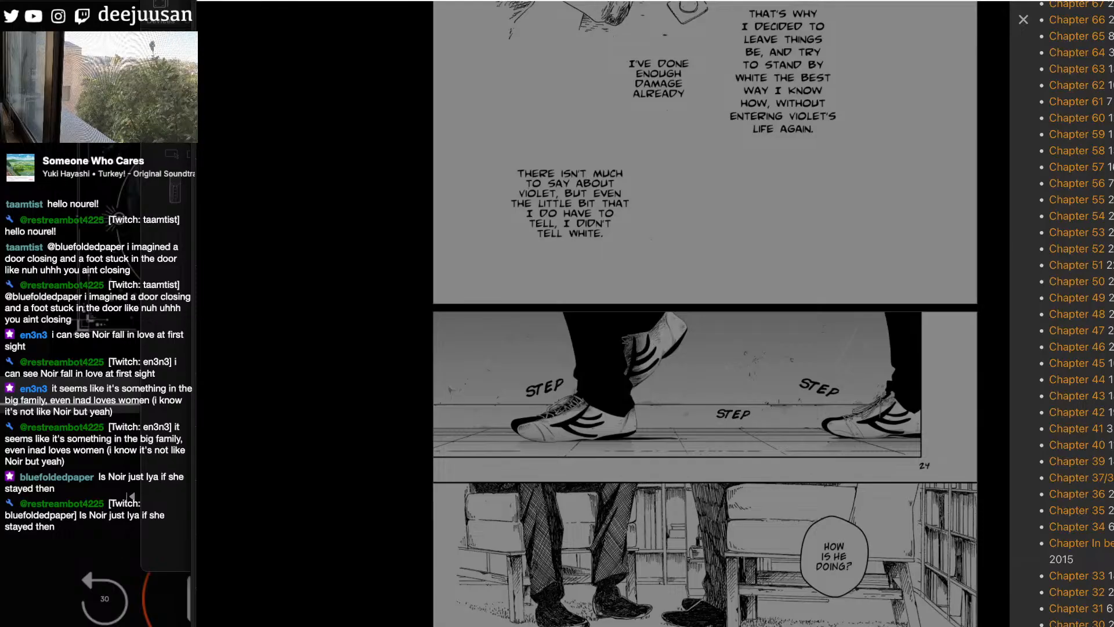
{"action": "key", "text": "super+Tab"}
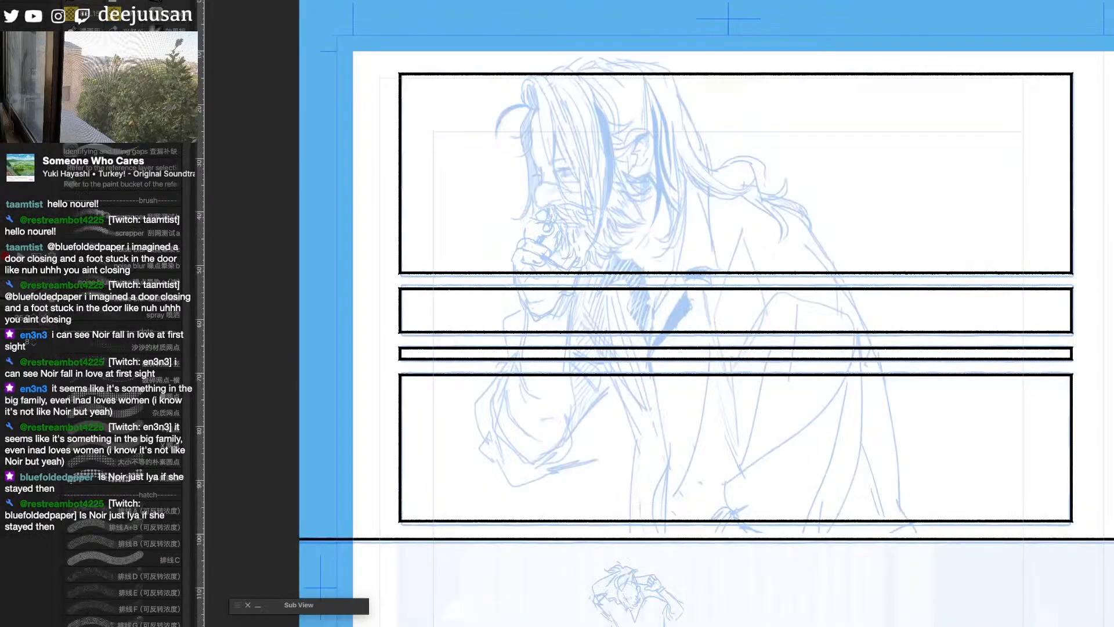
- Ink the front hair strands falling over the man's face and his forehead and nose profile in the first panel
{"action": "left_click_drag", "start_coordinate": [790, 311], "coordinate": [873, 329]}
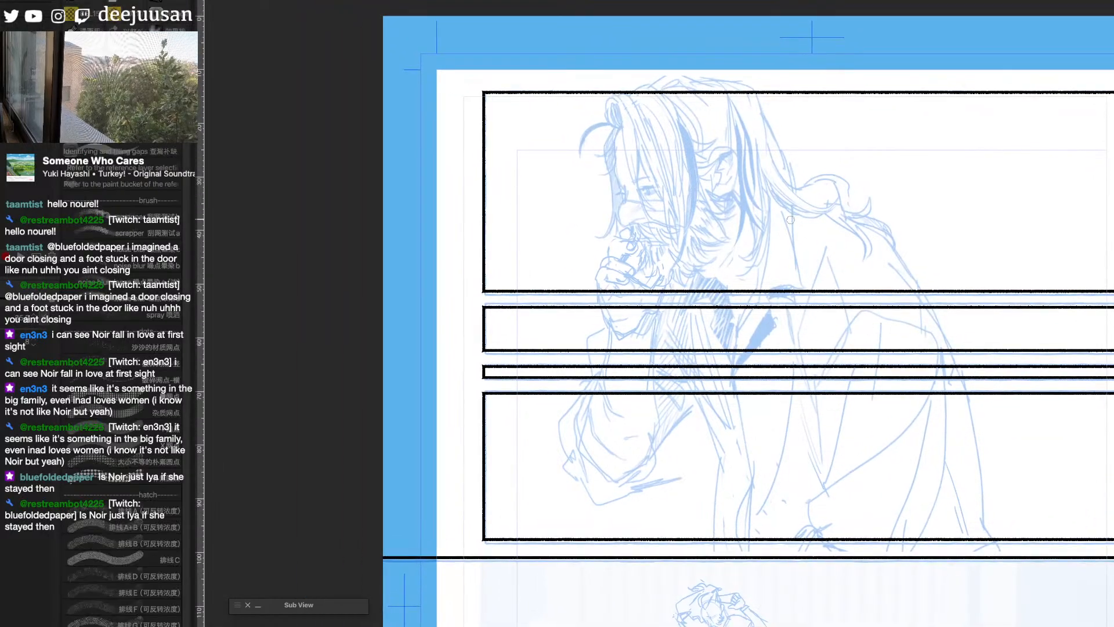
{"action": "mouse_move", "coordinate": [617, 123]}
{"action": "left_mouse_down"}
{"action": "mouse_move", "coordinate": [614, 106]}
{"action": "mouse_move", "coordinate": [638, 193]}
{"action": "left_mouse_up"}
{"action": "mouse_move", "coordinate": [637, 141]}
{"action": "left_mouse_down"}
{"action": "mouse_move", "coordinate": [638, 186]}
{"action": "mouse_move", "coordinate": [658, 208]}
{"action": "mouse_move", "coordinate": [646, 214]}
{"action": "mouse_move", "coordinate": [659, 223]}
{"action": "left_mouse_up"}
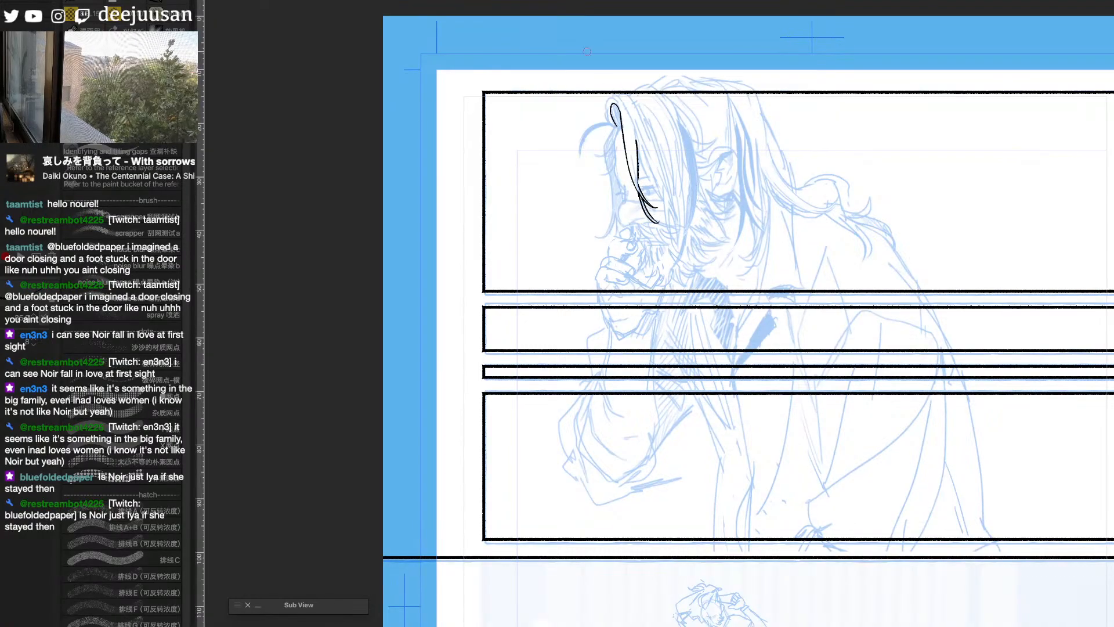
{"action": "left_click_drag", "start_coordinate": [636, 139], "coordinate": [662, 205]}
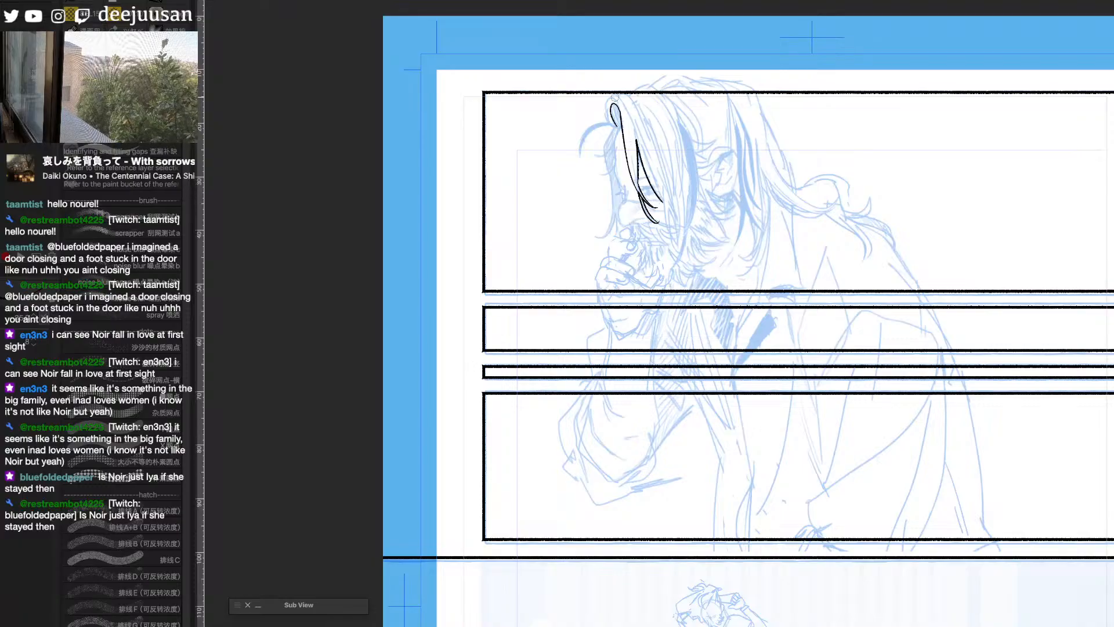
{"action": "left_click_drag", "start_coordinate": [614, 97], "coordinate": [662, 201]}
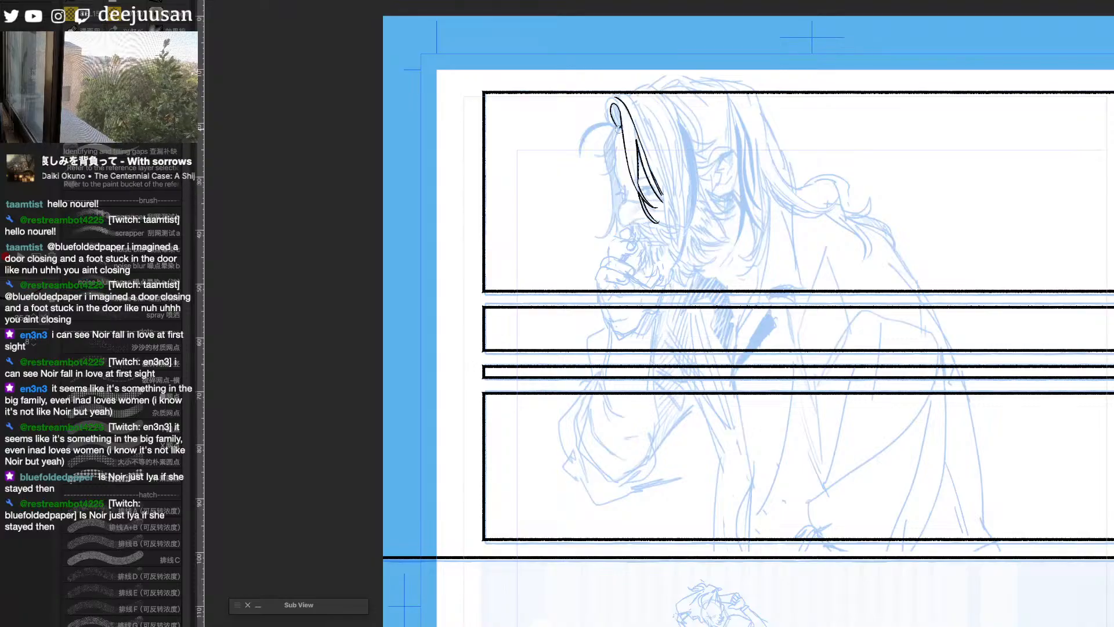
{"action": "mouse_move", "coordinate": [616, 127]}
{"action": "left_mouse_down"}
{"action": "mouse_move", "coordinate": [624, 226]}
{"action": "mouse_move", "coordinate": [641, 220]}
{"action": "mouse_move", "coordinate": [624, 199]}
{"action": "mouse_move", "coordinate": [661, 200]}
{"action": "left_mouse_up"}
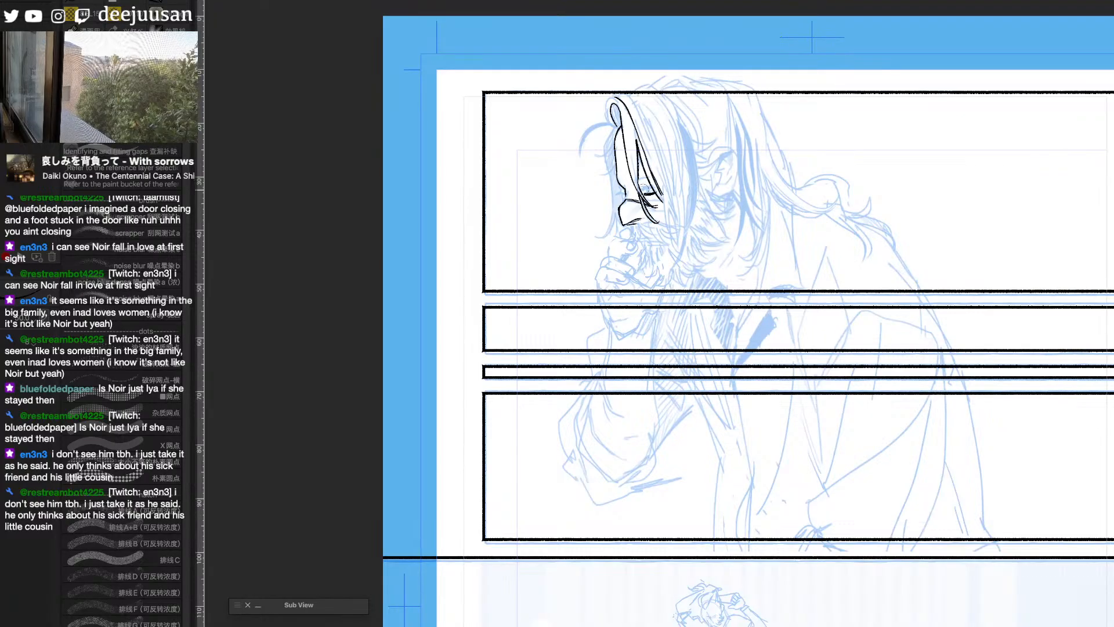
- Ink the man's visible eye with its lid and iris, and the moustache below his nose
{"action": "left_click_drag", "start_coordinate": [642, 189], "coordinate": [654, 193]}
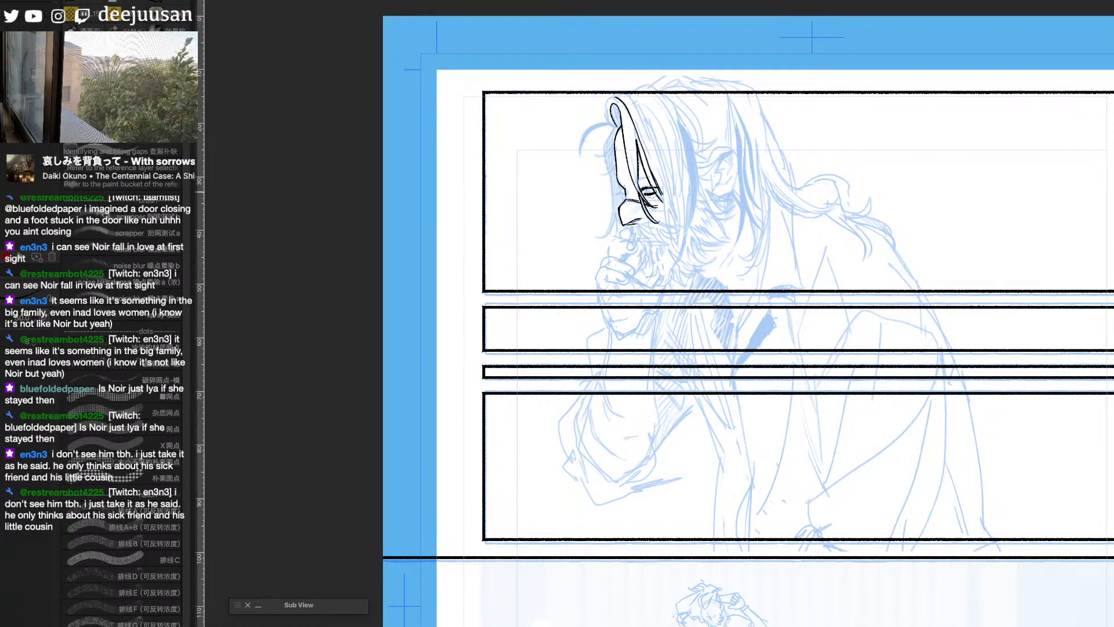
{"action": "left_click_drag", "start_coordinate": [648, 188], "coordinate": [649, 193]}
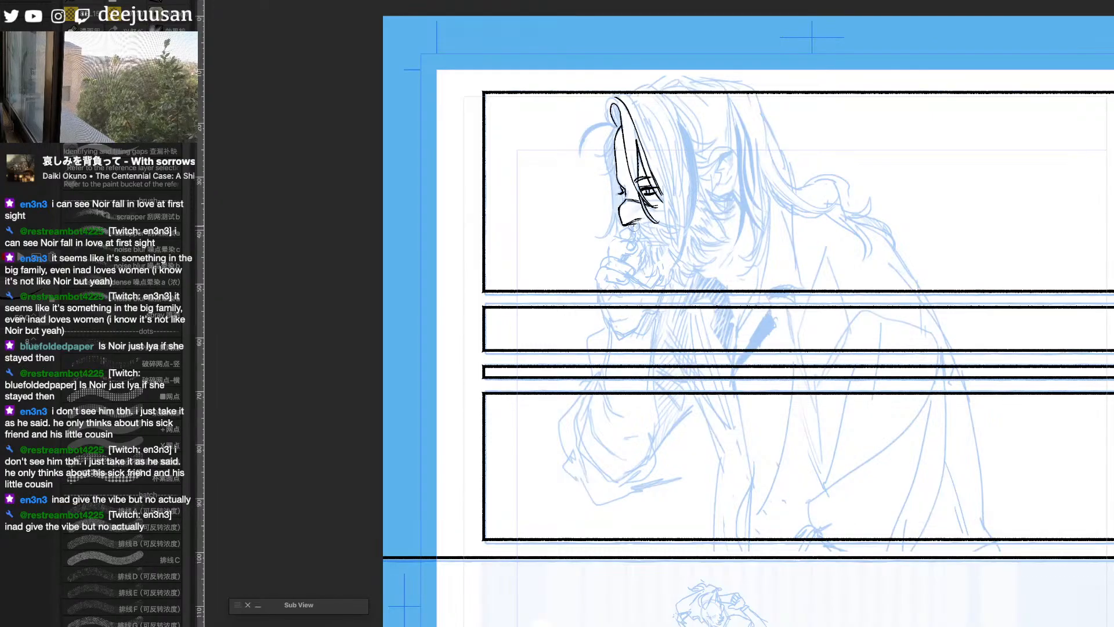
{"action": "mouse_move", "coordinate": [635, 226]}
{"action": "left_mouse_down"}
{"action": "mouse_move", "coordinate": [627, 240]}
{"action": "mouse_move", "coordinate": [668, 234]}
{"action": "left_mouse_up"}
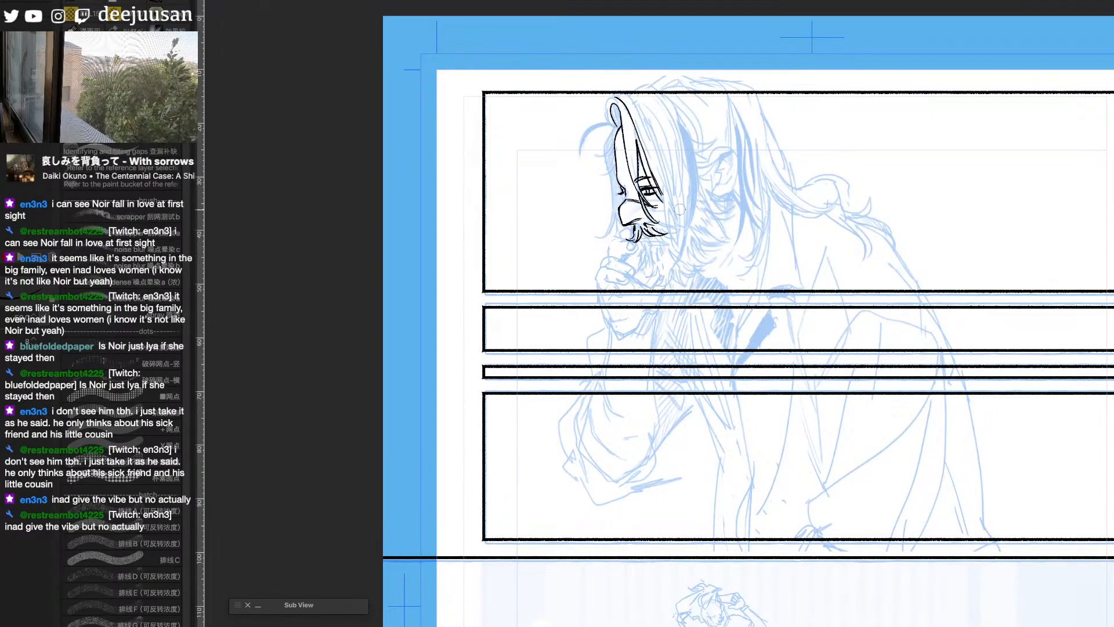
- Ink the loose strands in front of the man's face, the curl arching from his forehead and the hair loop's outer line
{"action": "mouse_move", "coordinate": [620, 128]}
{"action": "left_mouse_down"}
{"action": "mouse_move", "coordinate": [596, 154]}
{"action": "mouse_move", "coordinate": [601, 173]}
{"action": "mouse_move", "coordinate": [602, 144]}
{"action": "left_mouse_up"}
{"action": "mouse_move", "coordinate": [614, 133]}
{"action": "left_mouse_down"}
{"action": "mouse_move", "coordinate": [612, 210]}
{"action": "mouse_move", "coordinate": [596, 229]}
{"action": "left_mouse_up"}
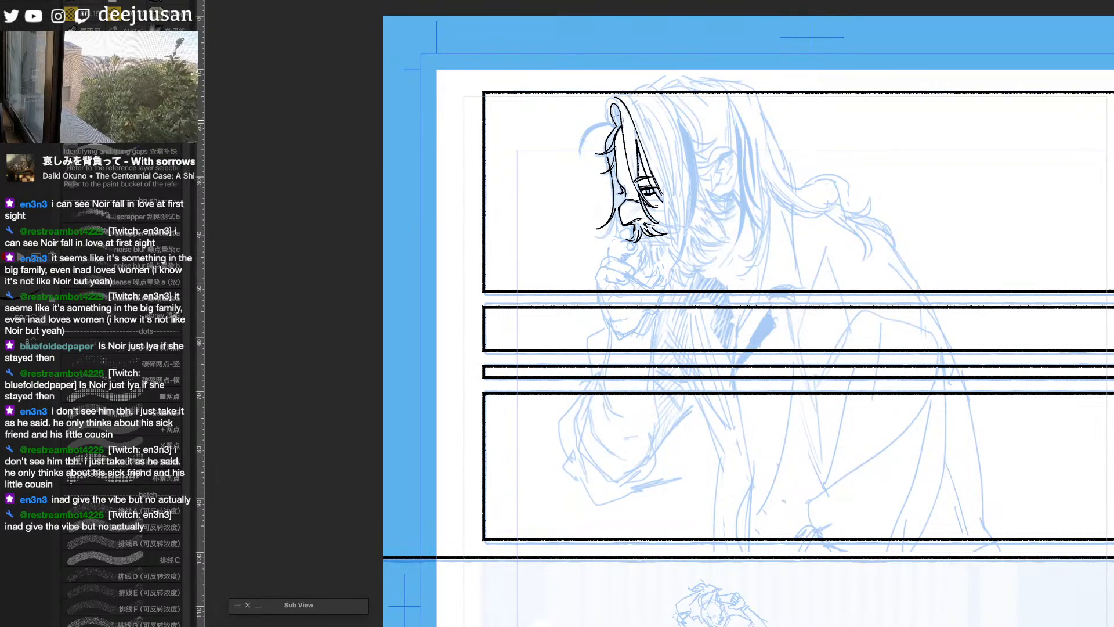
{"action": "left_click_drag", "start_coordinate": [618, 120], "coordinate": [574, 154]}
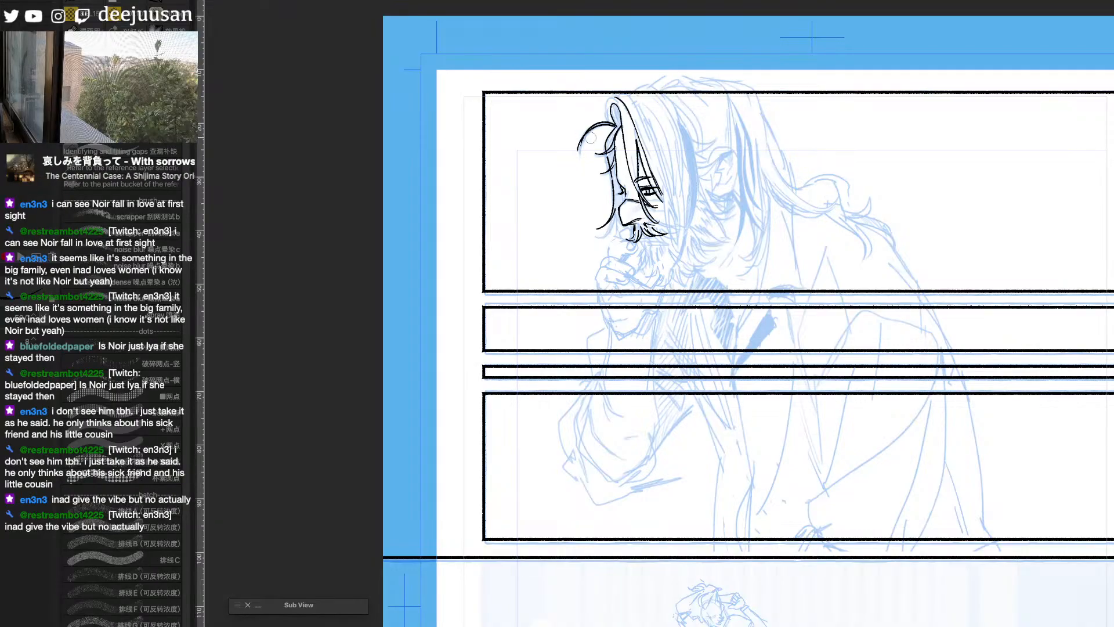
{"action": "mouse_move", "coordinate": [614, 121]}
{"action": "left_mouse_down"}
{"action": "mouse_move", "coordinate": [632, 90]}
{"action": "mouse_move", "coordinate": [620, 91]}
{"action": "mouse_move", "coordinate": [654, 151]}
{"action": "left_mouse_up"}
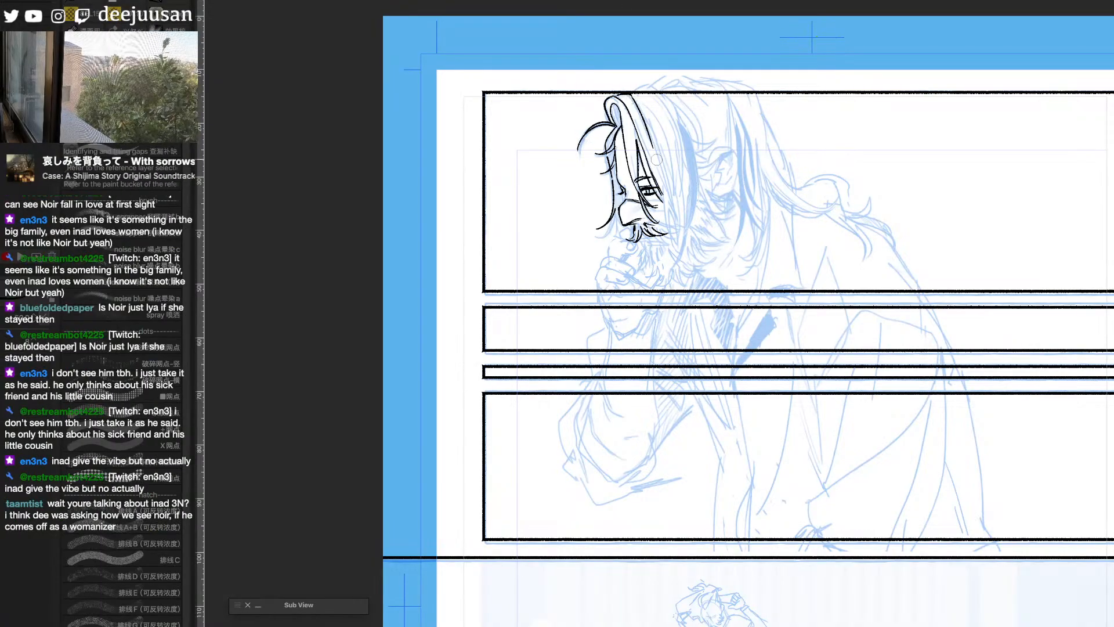
- Ink the long hair locks framing the side of the man's face, from the crown down past the cheek
{"action": "left_click_drag", "start_coordinate": [668, 210], "coordinate": [676, 245]}
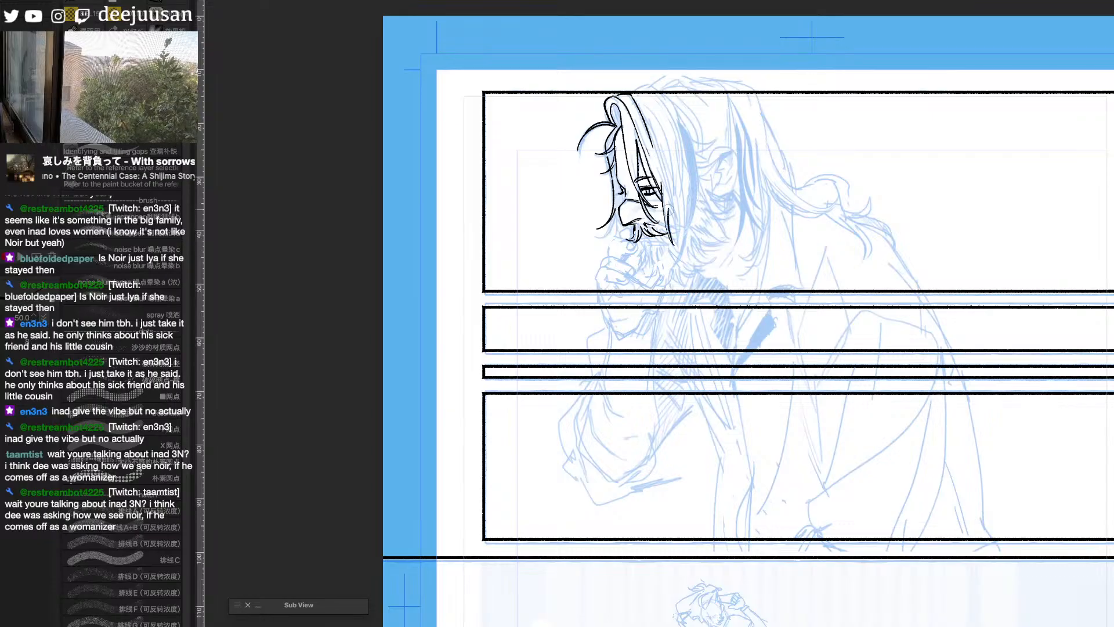
{"action": "mouse_move", "coordinate": [665, 122]}
{"action": "left_mouse_down"}
{"action": "mouse_move", "coordinate": [682, 193]}
{"action": "mouse_move", "coordinate": [667, 269]}
{"action": "left_mouse_up"}
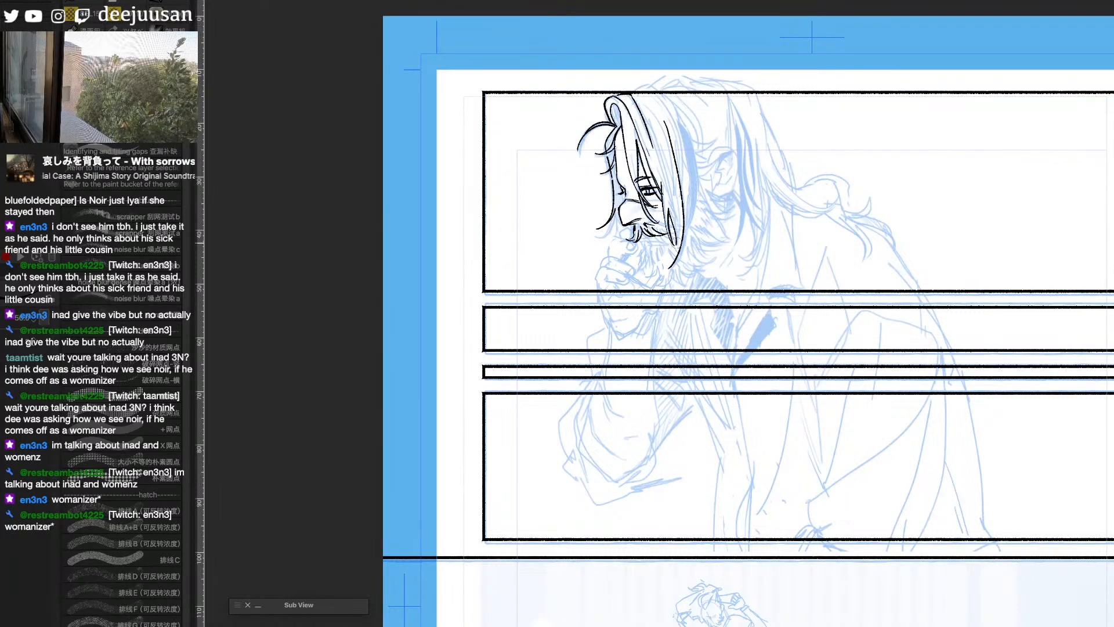
{"action": "mouse_move", "coordinate": [656, 87]}
{"action": "left_mouse_down"}
{"action": "mouse_move", "coordinate": [689, 177]}
{"action": "mouse_move", "coordinate": [685, 127]}
{"action": "mouse_move", "coordinate": [698, 174]}
{"action": "mouse_move", "coordinate": [678, 255]}
{"action": "left_mouse_up"}
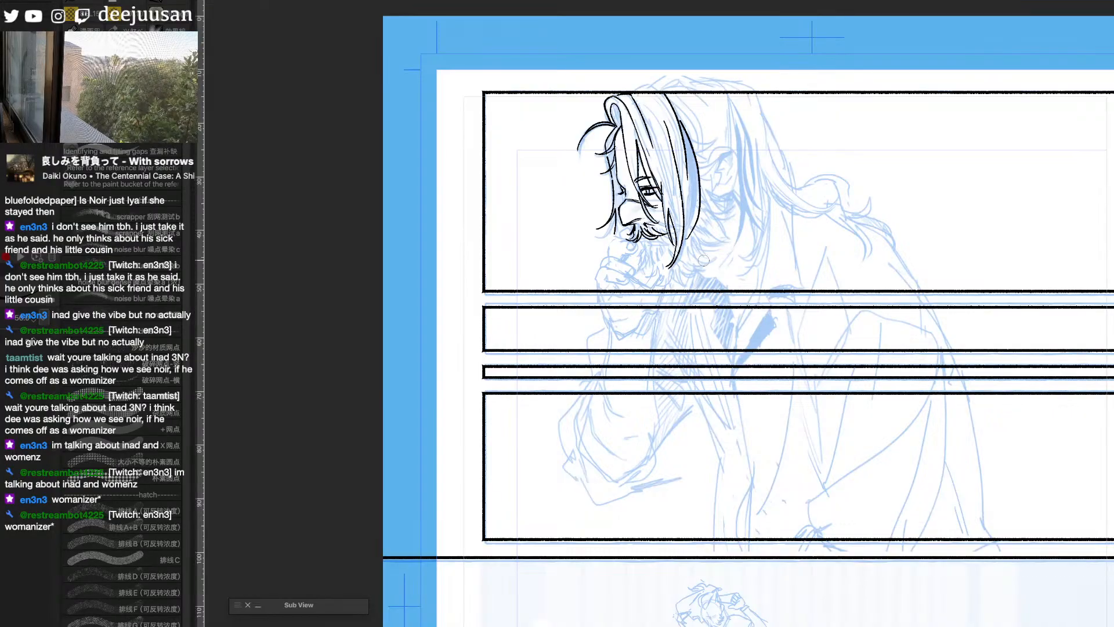
- Ink the man's ear with its inner folds and the short hair tufts around it, erasing stray marks below the ear
{"action": "left_click_drag", "start_coordinate": [740, 256], "coordinate": [721, 254]}
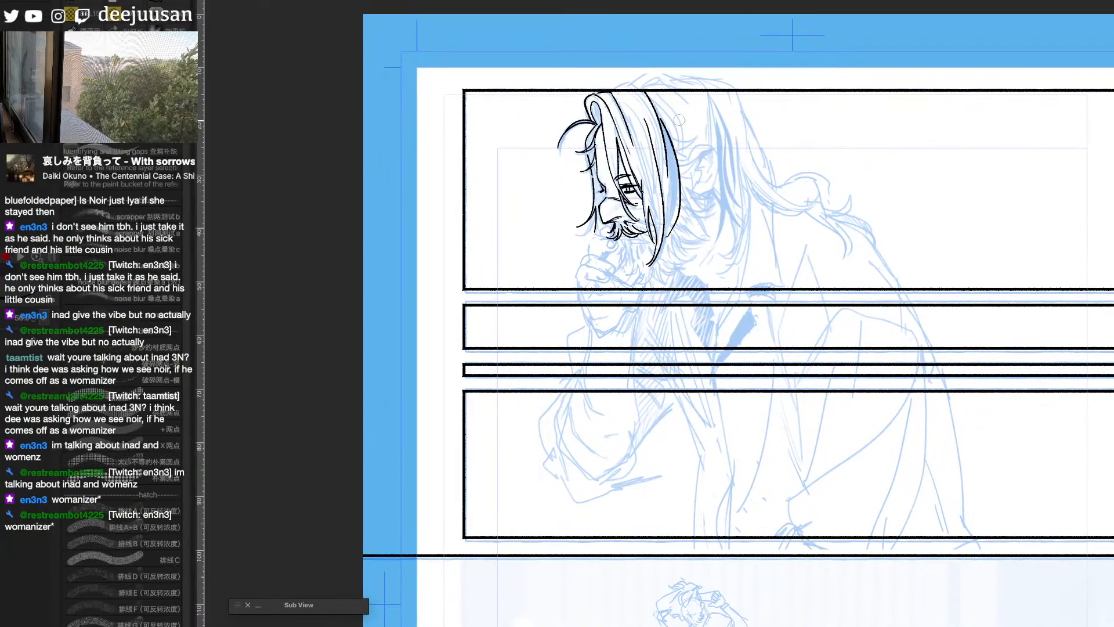
{"action": "left_click_drag", "start_coordinate": [671, 131], "coordinate": [696, 141]}
{"action": "mouse_move", "coordinate": [676, 145]}
{"action": "left_mouse_down"}
{"action": "mouse_move", "coordinate": [716, 158]}
{"action": "mouse_move", "coordinate": [709, 191]}
{"action": "mouse_move", "coordinate": [695, 197]}
{"action": "left_mouse_up"}
{"action": "mouse_move", "coordinate": [712, 160]}
{"action": "left_mouse_down"}
{"action": "mouse_move", "coordinate": [703, 153]}
{"action": "mouse_move", "coordinate": [696, 163]}
{"action": "mouse_move", "coordinate": [703, 194]}
{"action": "mouse_move", "coordinate": [693, 155]}
{"action": "mouse_move", "coordinate": [712, 148]}
{"action": "mouse_move", "coordinate": [718, 171]}
{"action": "mouse_move", "coordinate": [704, 188]}
{"action": "mouse_move", "coordinate": [695, 173]}
{"action": "mouse_move", "coordinate": [707, 180]}
{"action": "left_mouse_up"}
{"action": "key", "text": "e"}
{"action": "left_click", "coordinate": [703, 196]}
{"action": "key", "text": "p"}
{"action": "left_click_drag", "start_coordinate": [710, 161], "coordinate": [708, 174]}
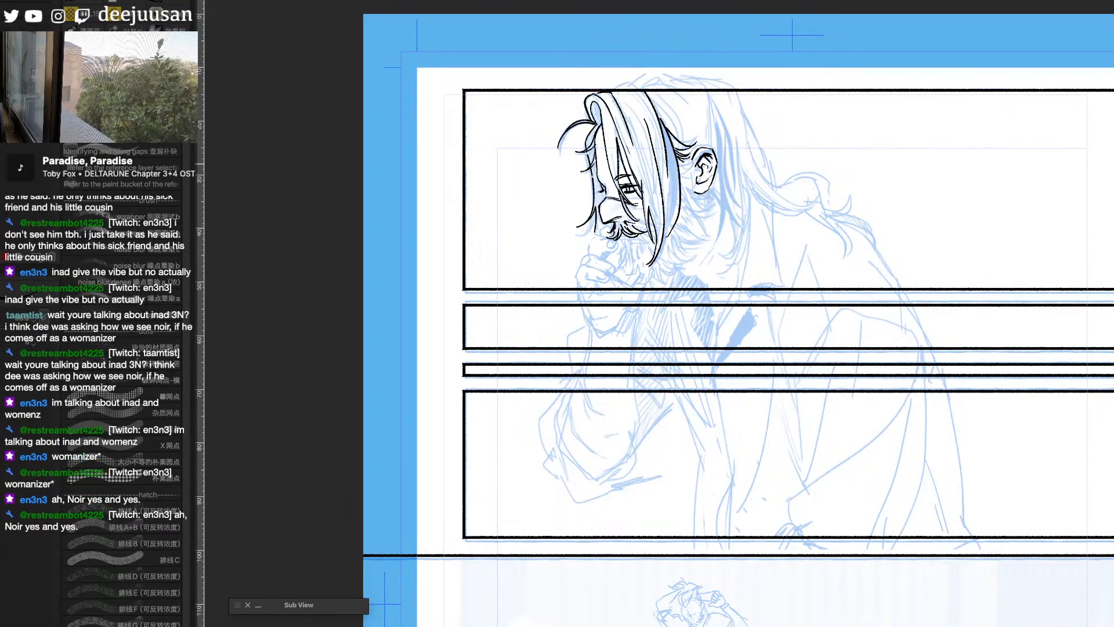
{"action": "left_click_drag", "start_coordinate": [688, 163], "coordinate": [696, 177]}
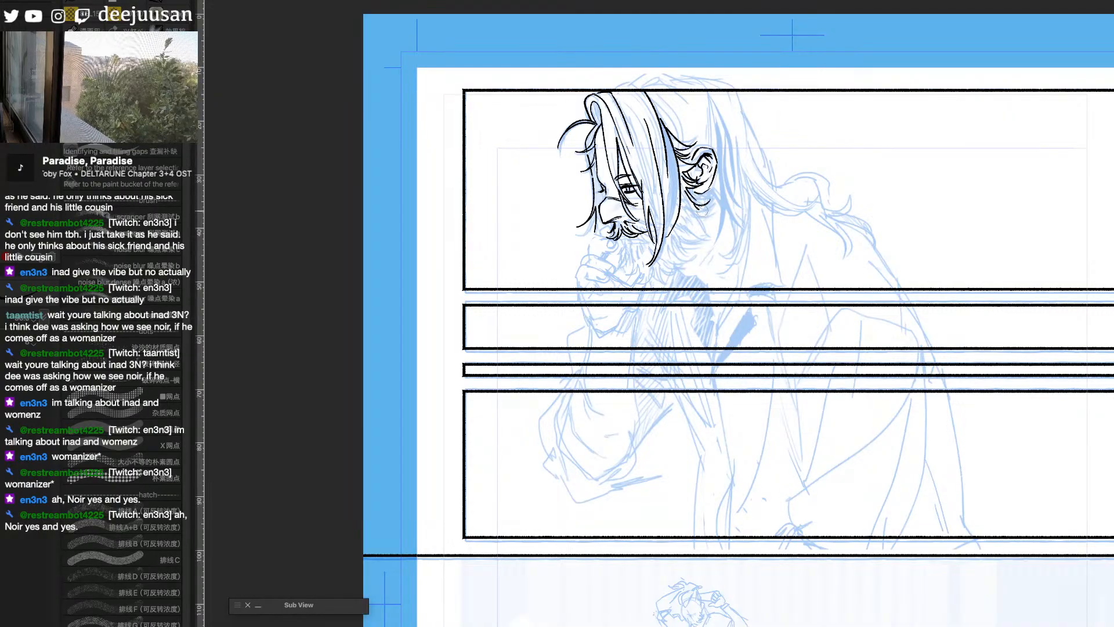
- Ink the jaw tufts, the earring, the locks hanging behind the ear and the long strand sweeping back toward the ponytail
{"action": "mouse_move", "coordinate": [707, 203]}
{"action": "left_mouse_down"}
{"action": "mouse_move", "coordinate": [701, 230]}
{"action": "mouse_move", "coordinate": [689, 230]}
{"action": "mouse_move", "coordinate": [708, 224]}
{"action": "mouse_move", "coordinate": [709, 234]}
{"action": "mouse_move", "coordinate": [689, 235]}
{"action": "mouse_move", "coordinate": [705, 245]}
{"action": "mouse_move", "coordinate": [683, 261]}
{"action": "left_mouse_up"}
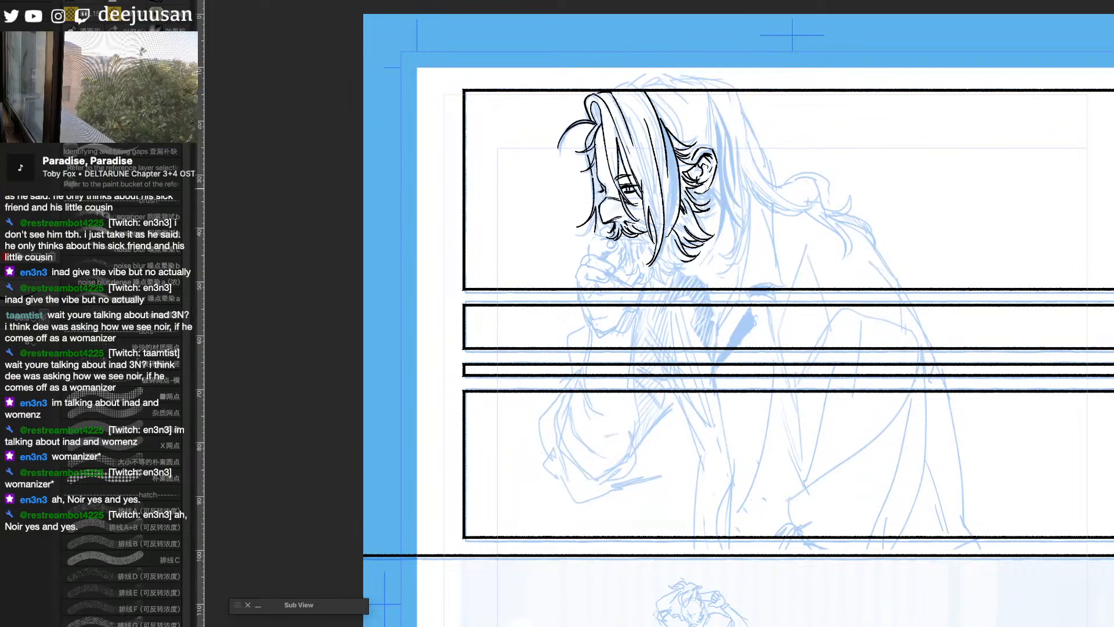
{"action": "mouse_move", "coordinate": [701, 186]}
{"action": "left_mouse_down"}
{"action": "mouse_move", "coordinate": [719, 155]}
{"action": "mouse_move", "coordinate": [710, 249]}
{"action": "mouse_move", "coordinate": [727, 208]}
{"action": "mouse_move", "coordinate": [740, 227]}
{"action": "left_mouse_up"}
{"action": "mouse_move", "coordinate": [719, 121]}
{"action": "left_mouse_down"}
{"action": "mouse_move", "coordinate": [742, 235]}
{"action": "mouse_move", "coordinate": [713, 261]}
{"action": "left_mouse_up"}
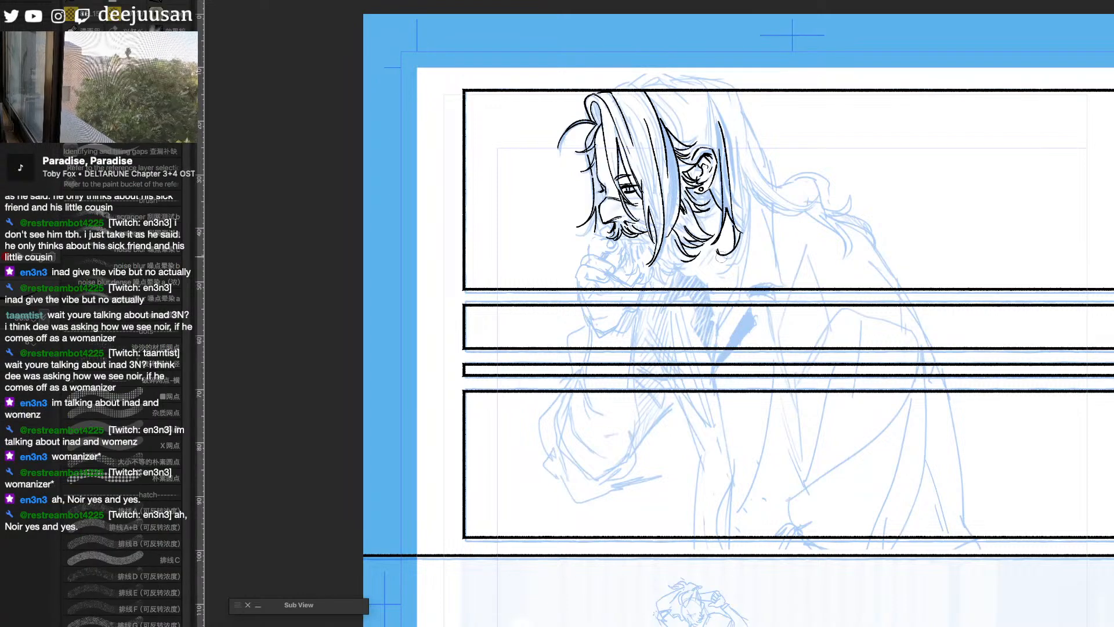
{"action": "mouse_move", "coordinate": [744, 223]}
{"action": "left_mouse_down"}
{"action": "mouse_move", "coordinate": [717, 277]}
{"action": "mouse_move", "coordinate": [733, 271]}
{"action": "left_mouse_up"}
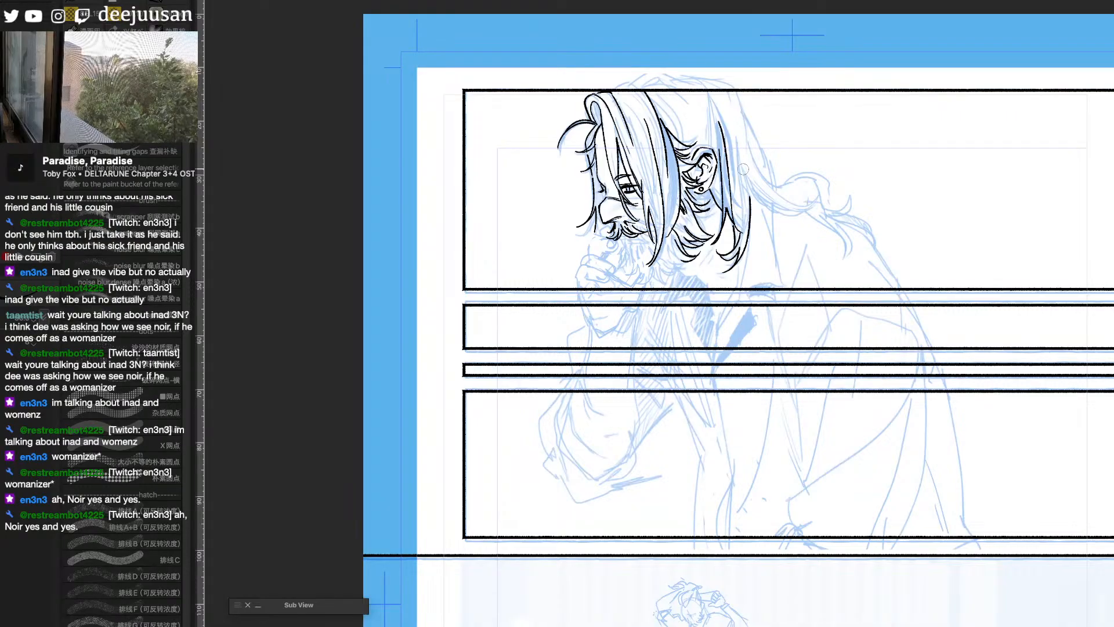
{"action": "mouse_move", "coordinate": [742, 165]}
{"action": "left_mouse_down"}
{"action": "mouse_move", "coordinate": [778, 203]}
{"action": "mouse_move", "coordinate": [816, 209]}
{"action": "mouse_move", "coordinate": [771, 179]}
{"action": "mouse_move", "coordinate": [796, 204]}
{"action": "mouse_move", "coordinate": [819, 184]}
{"action": "mouse_move", "coordinate": [802, 203]}
{"action": "mouse_move", "coordinate": [825, 193]}
{"action": "left_mouse_up"}
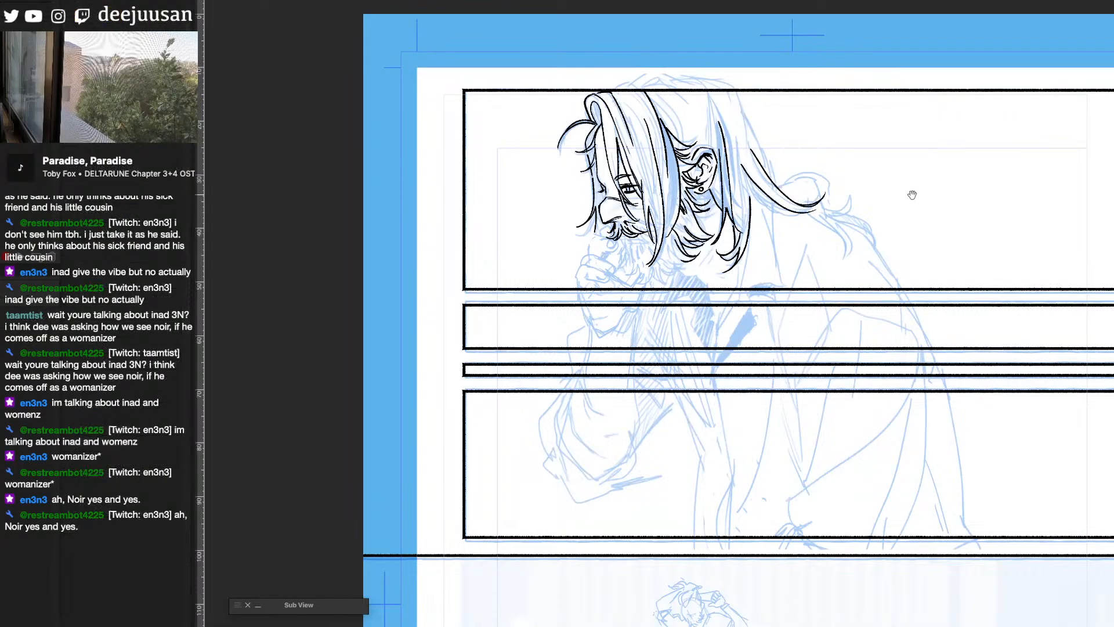
- Ink the mouth area under the moustache, detail lines inside the forehead hair loop, and the fingertips held at the lips
{"action": "left_click_drag", "start_coordinate": [912, 194], "coordinate": [890, 189]}
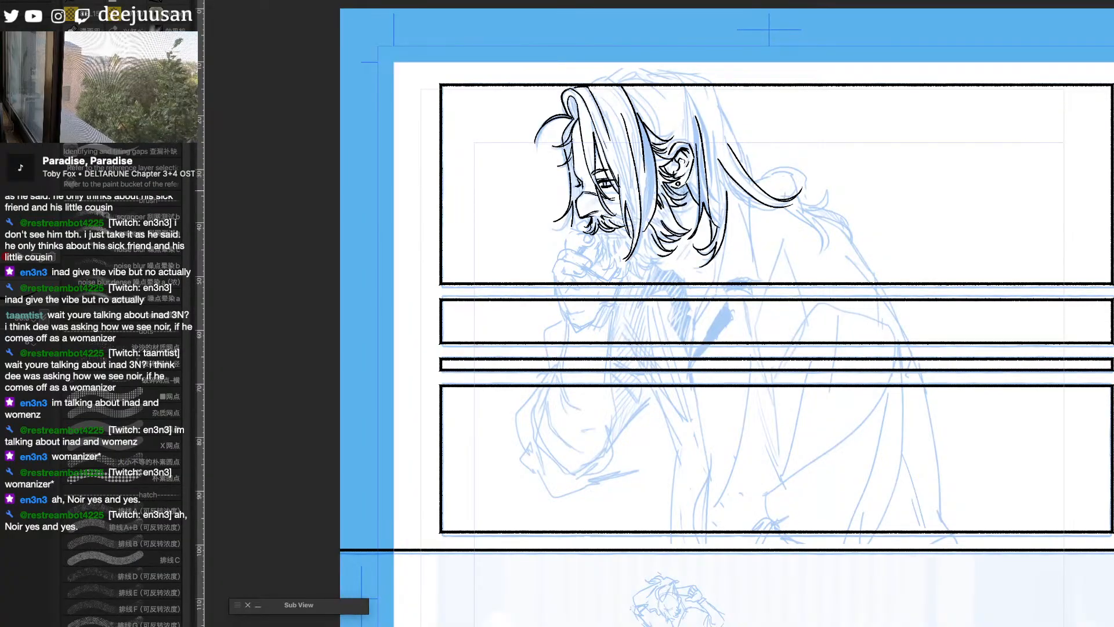
{"action": "left_click_drag", "start_coordinate": [599, 231], "coordinate": [624, 235]}
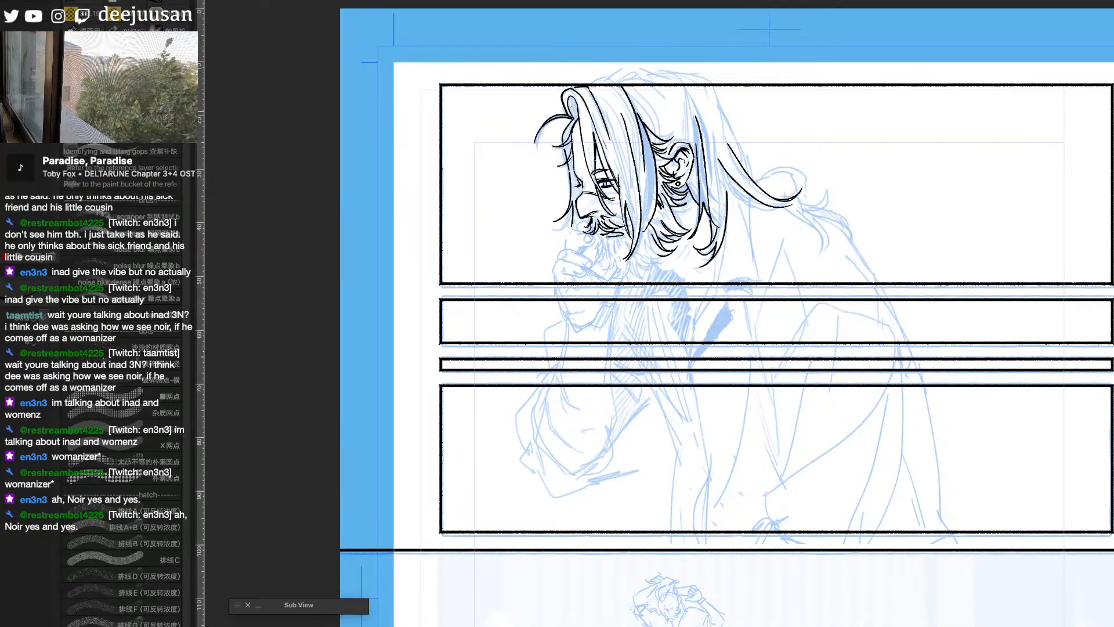
{"action": "left_click_drag", "start_coordinate": [567, 99], "coordinate": [578, 116]}
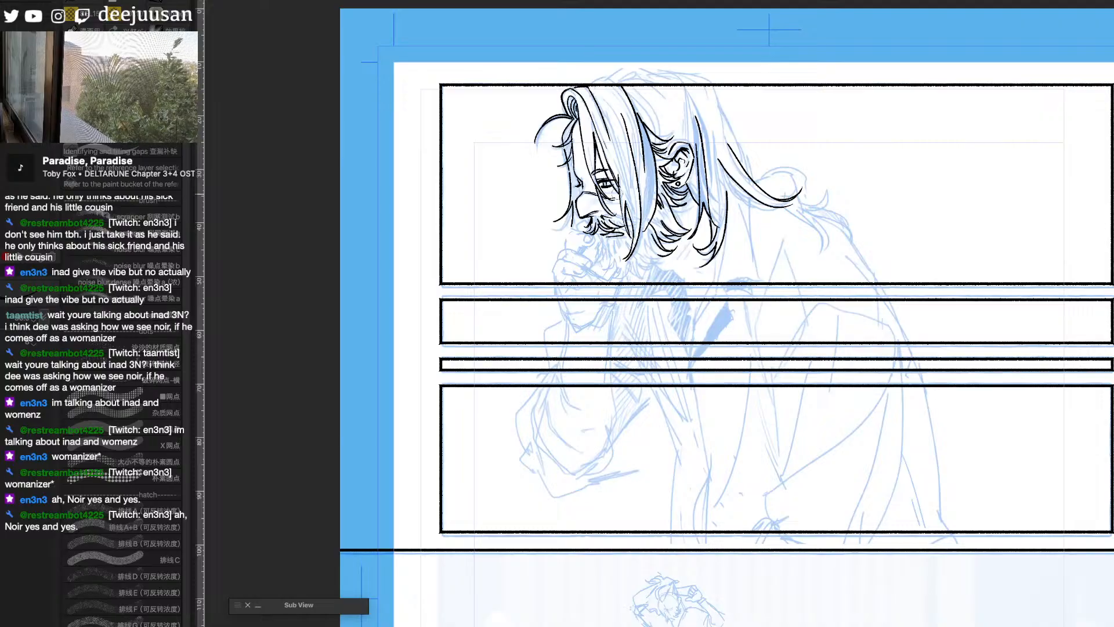
{"action": "mouse_move", "coordinate": [575, 229]}
{"action": "left_mouse_down"}
{"action": "mouse_move", "coordinate": [591, 224]}
{"action": "mouse_move", "coordinate": [568, 241]}
{"action": "mouse_move", "coordinate": [586, 234]}
{"action": "mouse_move", "coordinate": [589, 247]}
{"action": "mouse_move", "coordinate": [575, 250]}
{"action": "left_mouse_up"}
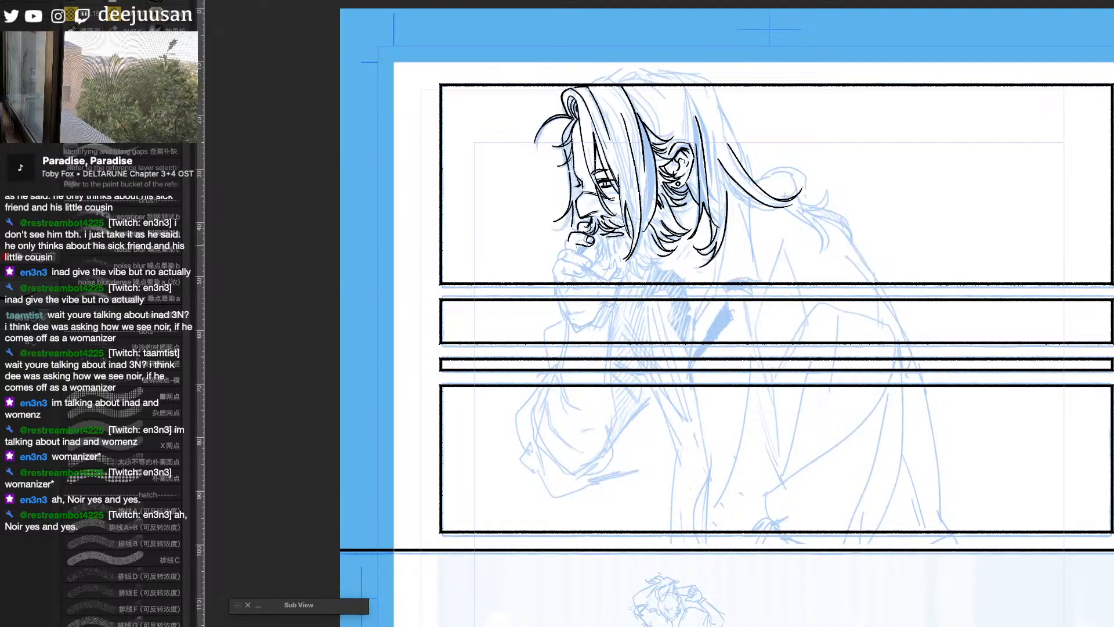
- Ink the tufts of the man's beard along the chin, between the raised hand and the jaw
{"action": "left_click_drag", "start_coordinate": [931, 207], "coordinate": [941, 175]}
{"action": "scroll", "coordinate": [759, 232], "scroll_direction": "up", "scroll_amount": 1}
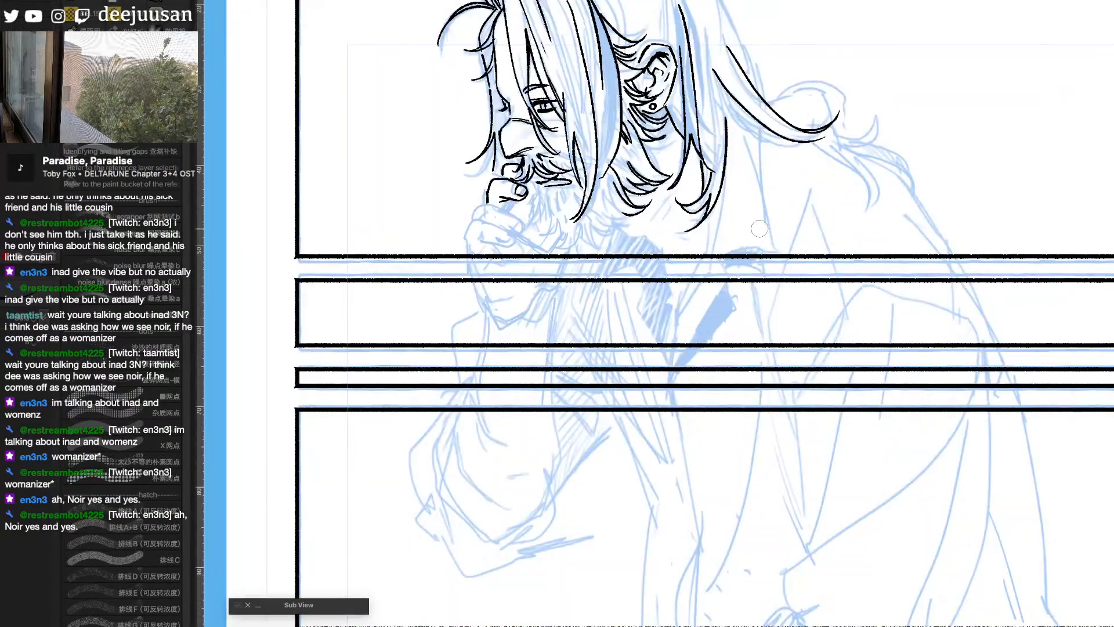
{"action": "scroll", "coordinate": [857, 266], "scroll_direction": "down", "scroll_amount": 1}
{"action": "scroll", "coordinate": [841, 272], "scroll_direction": "down", "scroll_amount": 1}
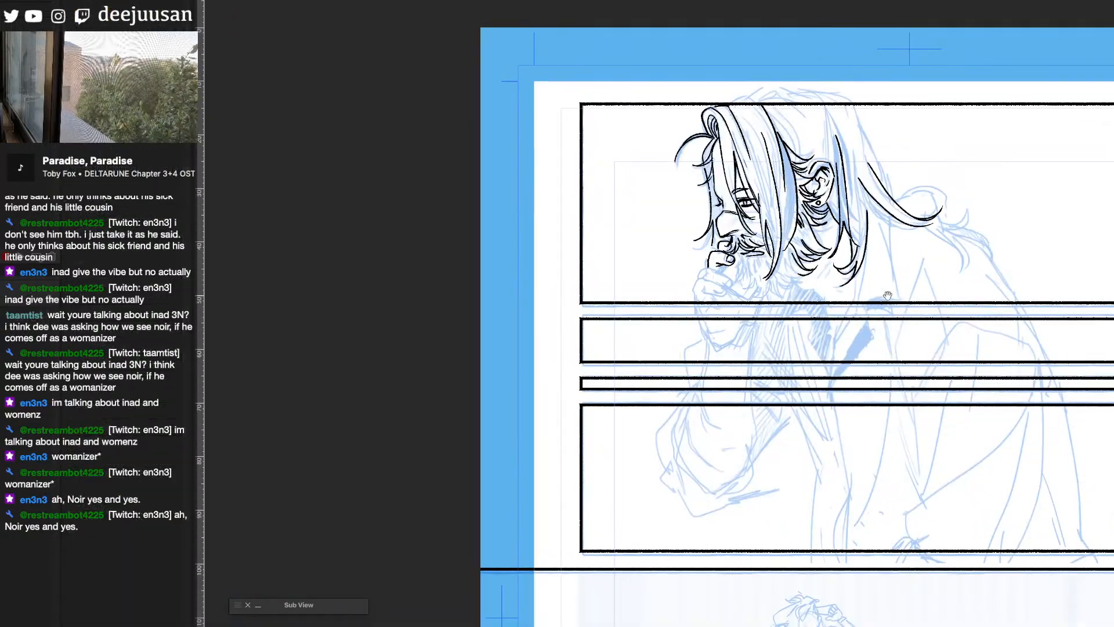
{"action": "left_click_drag", "start_coordinate": [888, 296], "coordinate": [748, 292]}
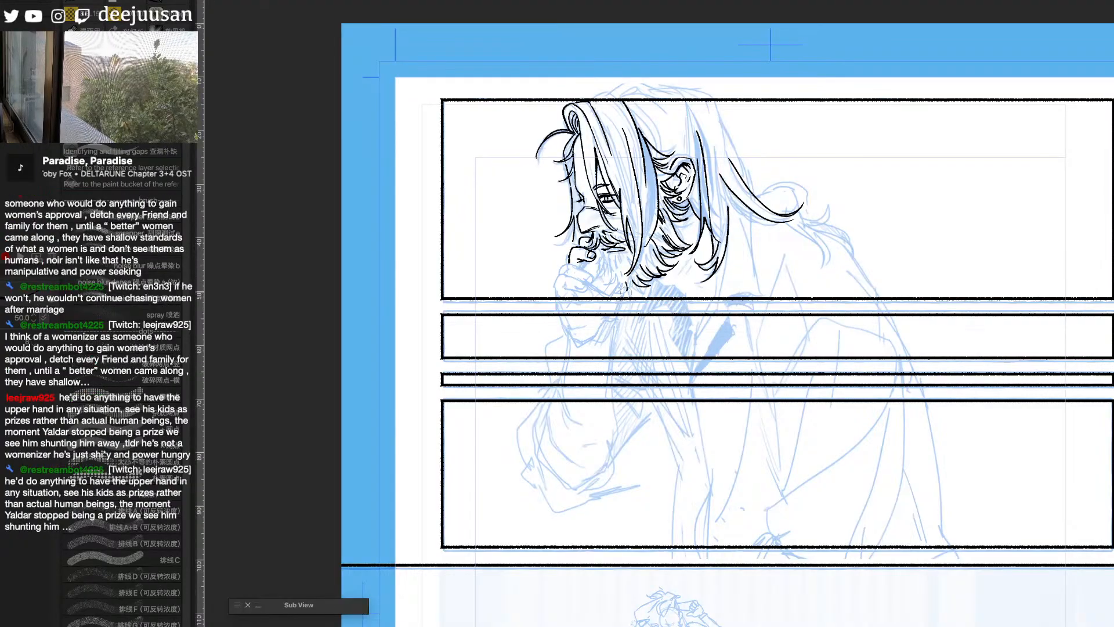
{"action": "left_click_drag", "start_coordinate": [631, 283], "coordinate": [619, 295]}
{"action": "mouse_move", "coordinate": [611, 253]}
{"action": "left_mouse_down"}
{"action": "mouse_move", "coordinate": [598, 272]}
{"action": "mouse_move", "coordinate": [615, 291]}
{"action": "left_mouse_up"}
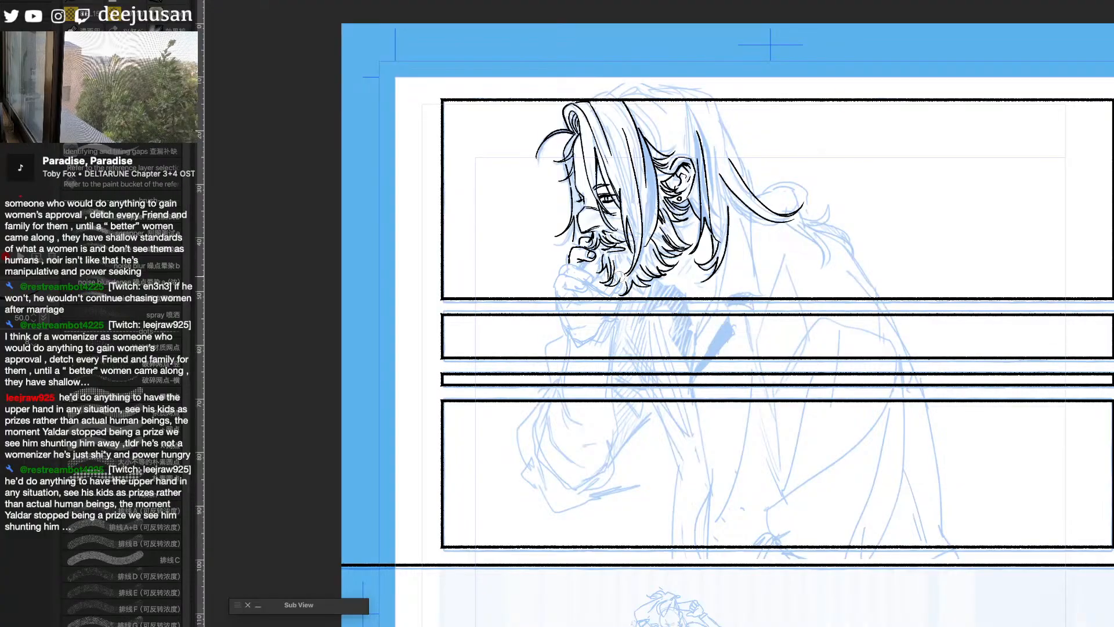
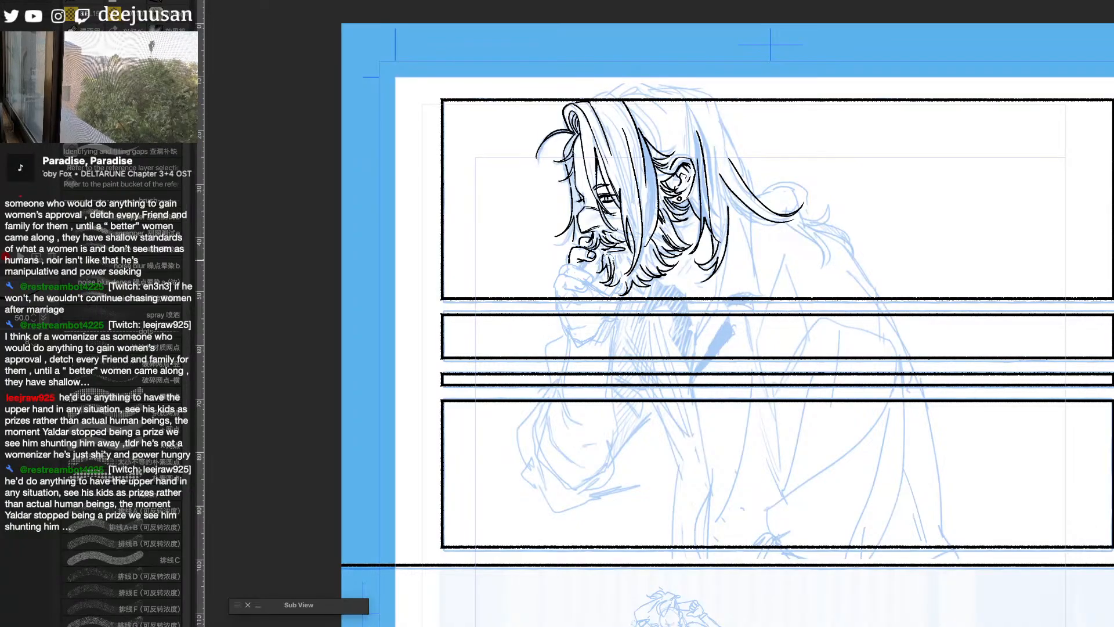
- Examine the inked head against the rest of the manga page at several magnifications
{"action": "scroll", "coordinate": [611, 260], "scroll_direction": "down", "scroll_amount": 3}
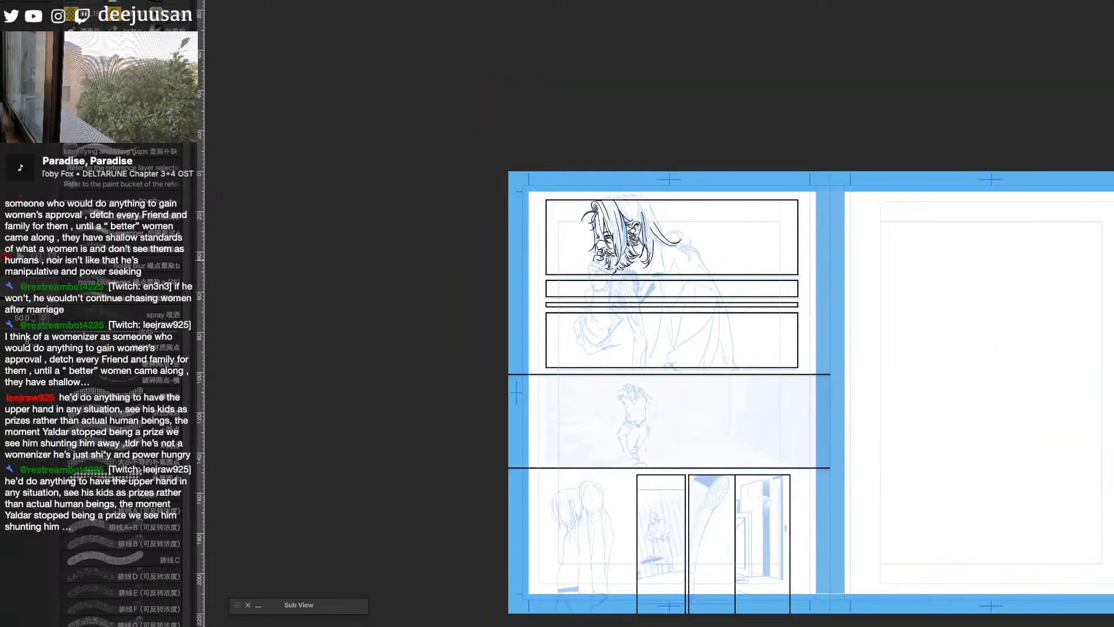
{"action": "scroll", "coordinate": [611, 260], "scroll_direction": "up", "scroll_amount": 2}
{"action": "left_click_drag", "start_coordinate": [960, 562], "coordinate": [807, 561]}
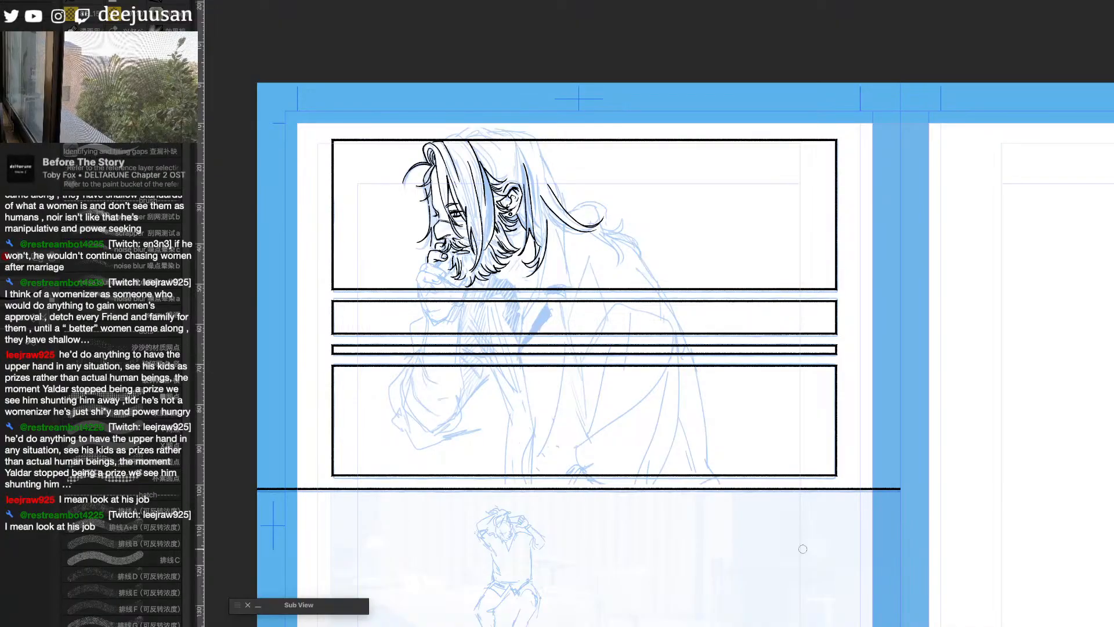
{"action": "scroll", "coordinate": [802, 548], "scroll_direction": "up", "scroll_amount": 1}
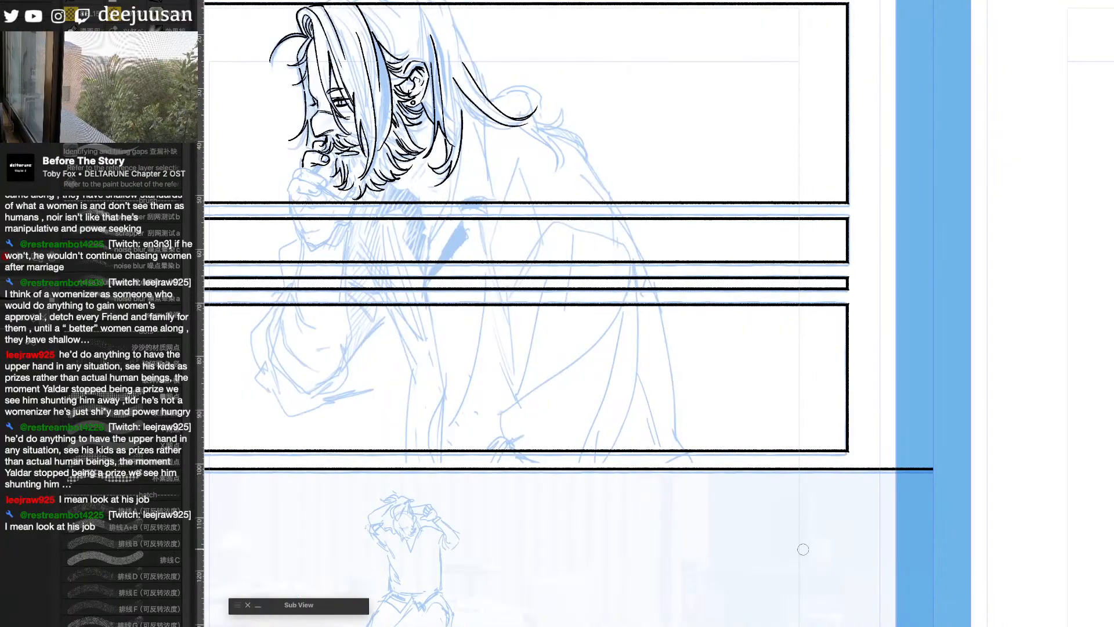
{"action": "left_click_drag", "start_coordinate": [520, 189], "coordinate": [883, 235]}
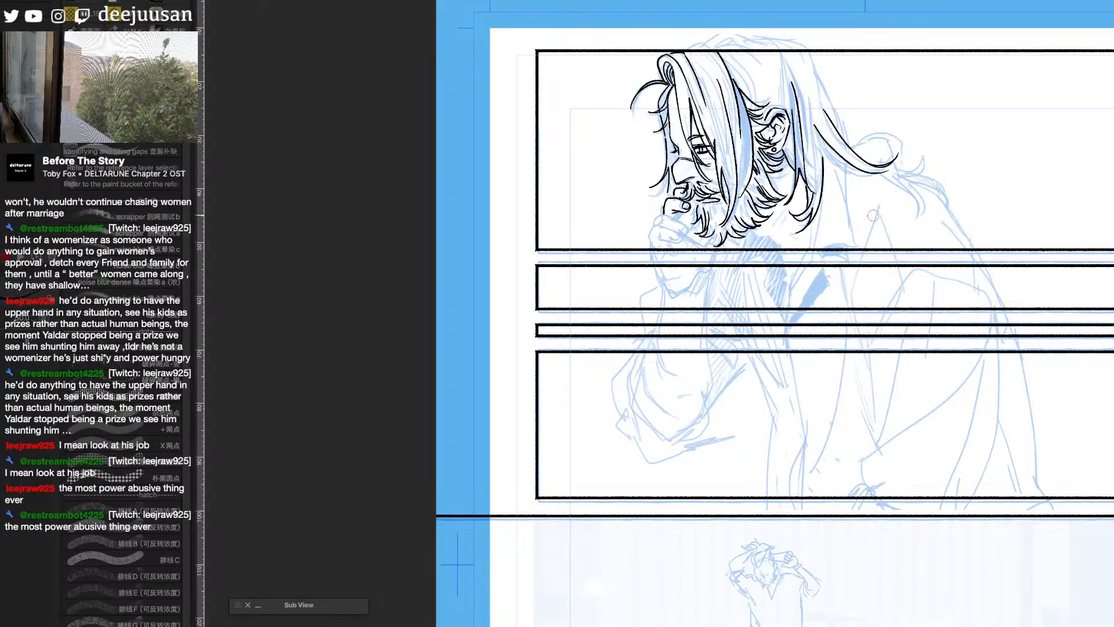
{"action": "scroll", "coordinate": [873, 215], "scroll_direction": "up", "scroll_amount": 1}
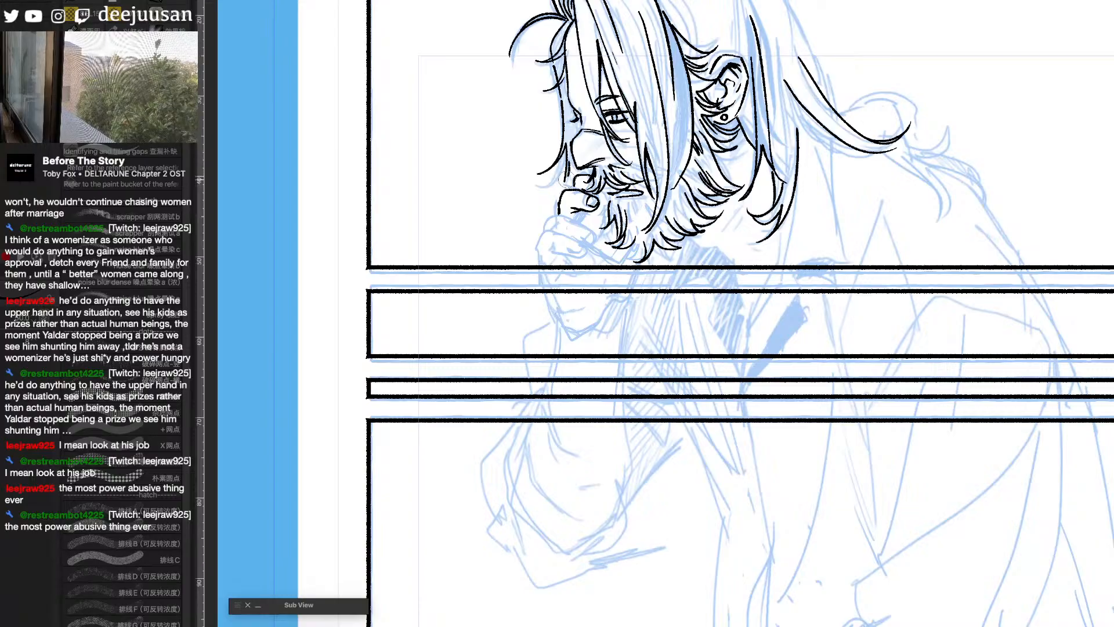
{"action": "left_click_drag", "start_coordinate": [831, 183], "coordinate": [784, 228]}
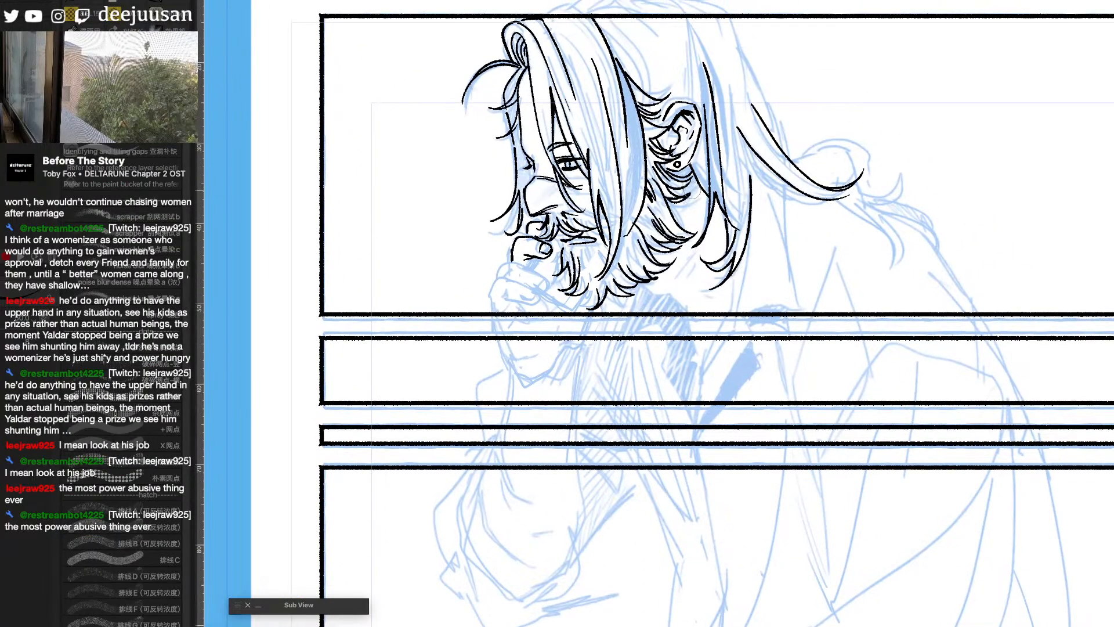
{"action": "scroll", "coordinate": [699, 186], "scroll_direction": "down", "scroll_amount": 2}
{"action": "scroll", "coordinate": [766, 175], "scroll_direction": "up", "scroll_amount": 1}
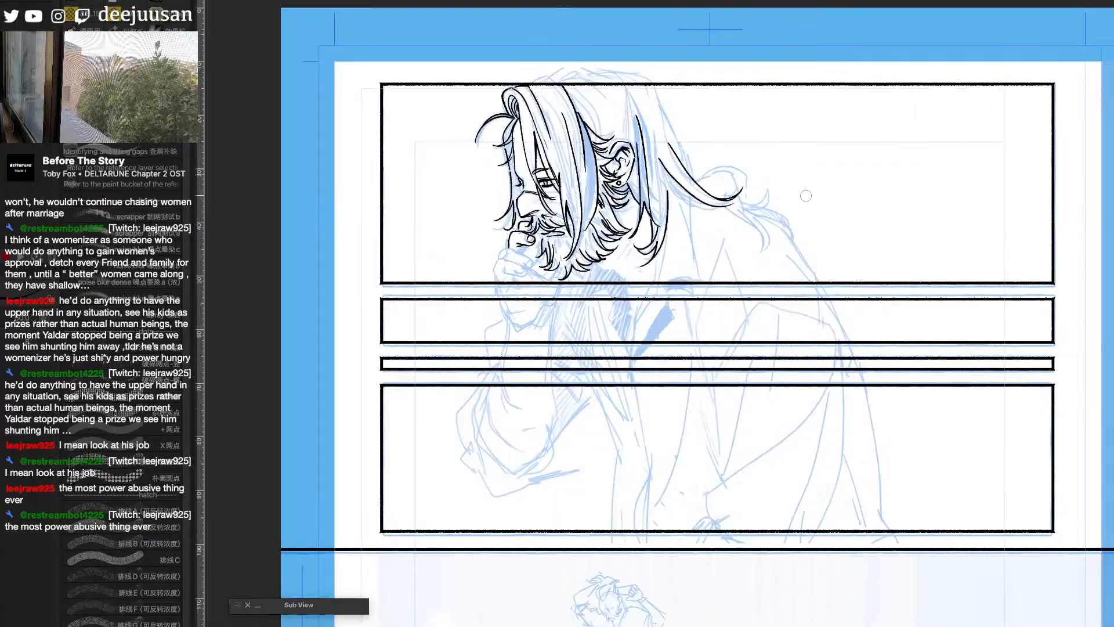
- Ink the ponytail's loop and flicked ends, the outline of the back of the head, and the strands sweeping into the ponytail
{"action": "mouse_move", "coordinate": [699, 184]}
{"action": "left_mouse_down"}
{"action": "mouse_move", "coordinate": [728, 168]}
{"action": "mouse_move", "coordinate": [751, 201]}
{"action": "mouse_move", "coordinate": [775, 195]}
{"action": "mouse_move", "coordinate": [772, 186]}
{"action": "left_mouse_up"}
{"action": "mouse_move", "coordinate": [773, 186]}
{"action": "left_mouse_down"}
{"action": "mouse_move", "coordinate": [760, 202]}
{"action": "mouse_move", "coordinate": [791, 236]}
{"action": "mouse_move", "coordinate": [741, 205]}
{"action": "mouse_move", "coordinate": [752, 253]}
{"action": "mouse_move", "coordinate": [756, 215]}
{"action": "left_mouse_up"}
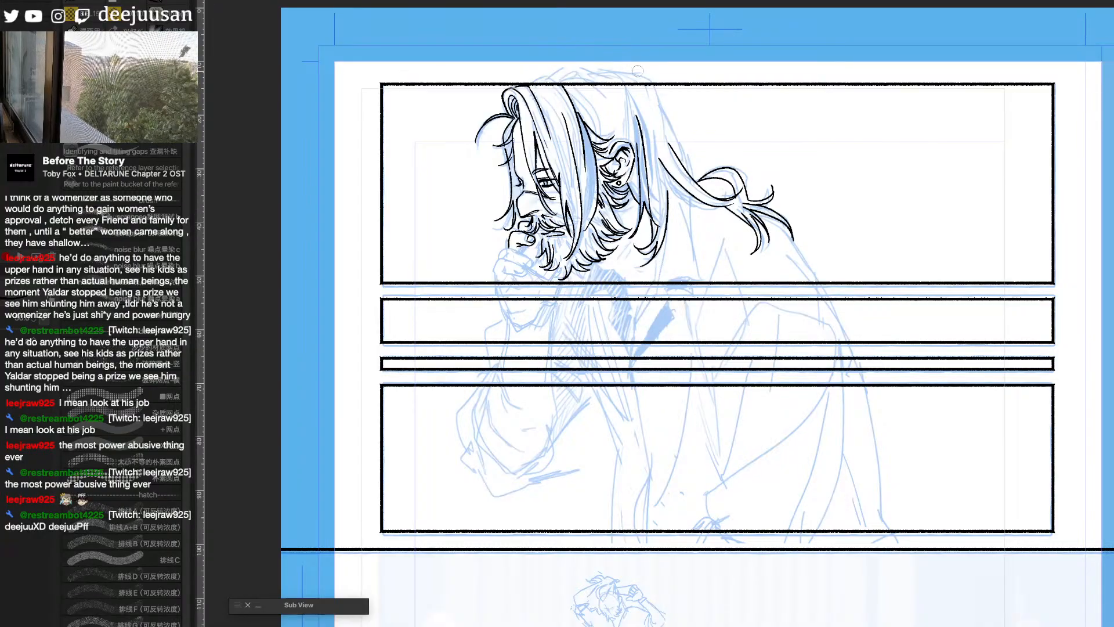
{"action": "mouse_move", "coordinate": [659, 102]}
{"action": "left_mouse_down"}
{"action": "mouse_move", "coordinate": [686, 167]}
{"action": "mouse_move", "coordinate": [657, 92]}
{"action": "mouse_move", "coordinate": [665, 142]}
{"action": "left_mouse_up"}
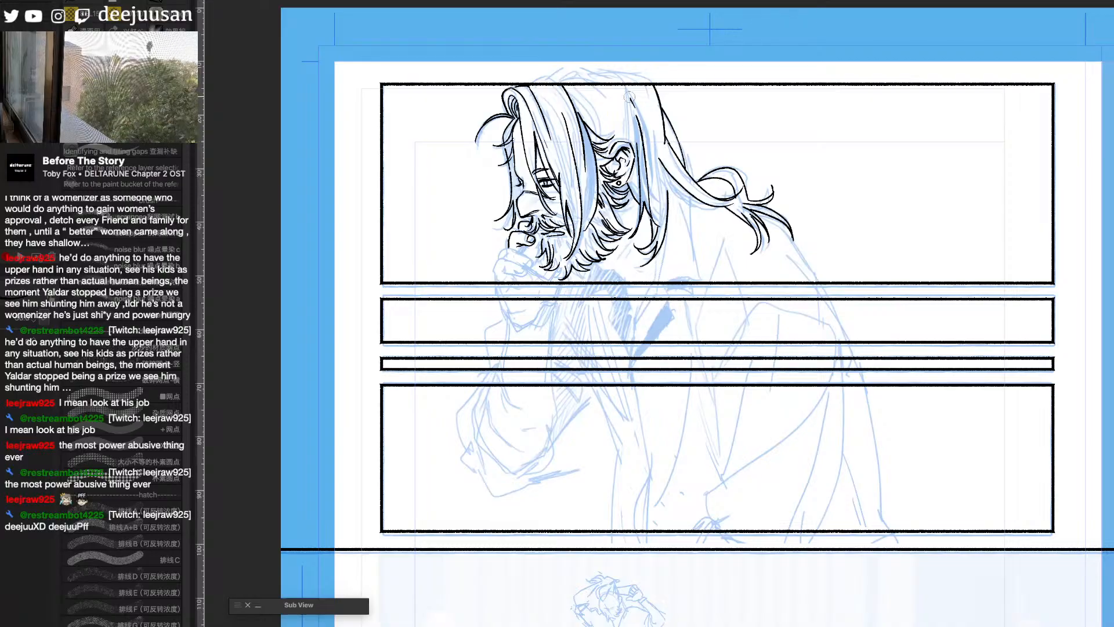
{"action": "left_click_drag", "start_coordinate": [630, 97], "coordinate": [654, 220]}
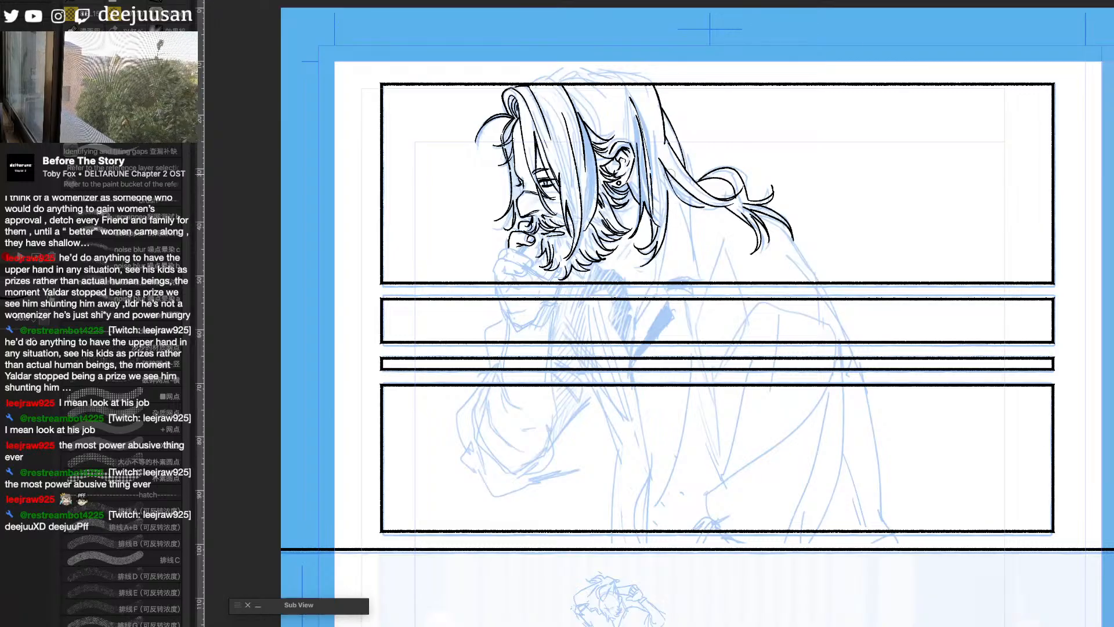
{"action": "left_click_drag", "start_coordinate": [667, 168], "coordinate": [716, 205]}
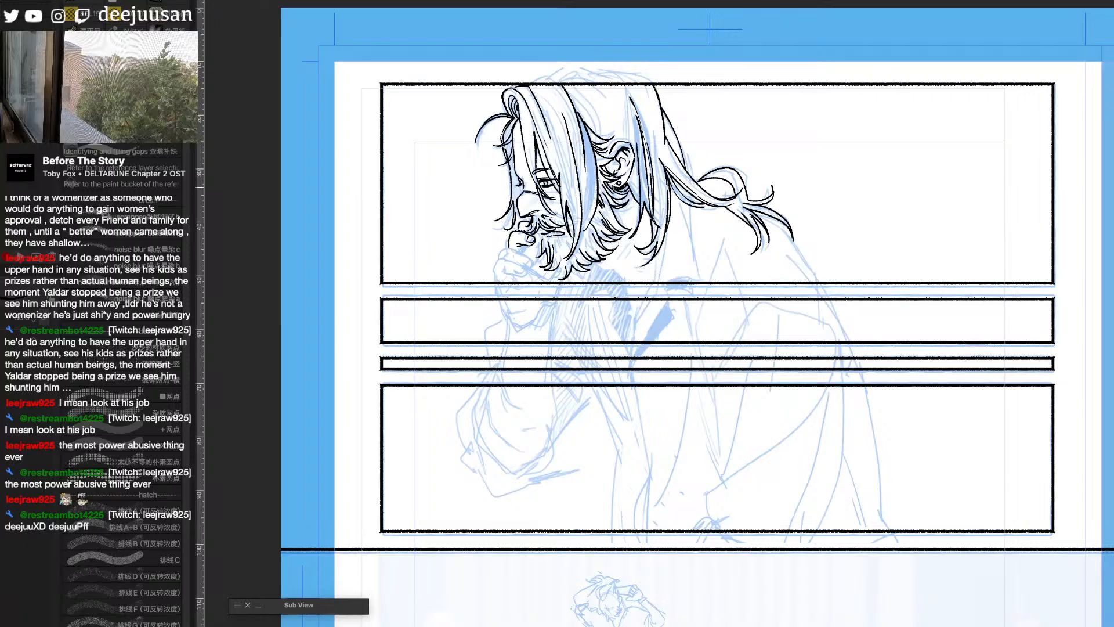
- Ink the neckline below the beard and add short hatch marks on the neck and strokes near the ear
{"action": "mouse_move", "coordinate": [600, 266]}
{"action": "left_mouse_down"}
{"action": "mouse_move", "coordinate": [625, 282]}
{"action": "mouse_move", "coordinate": [620, 261]}
{"action": "left_mouse_up"}
{"action": "left_click_drag", "start_coordinate": [625, 253], "coordinate": [625, 256]}
{"action": "left_click_drag", "start_coordinate": [630, 250], "coordinate": [628, 255]}
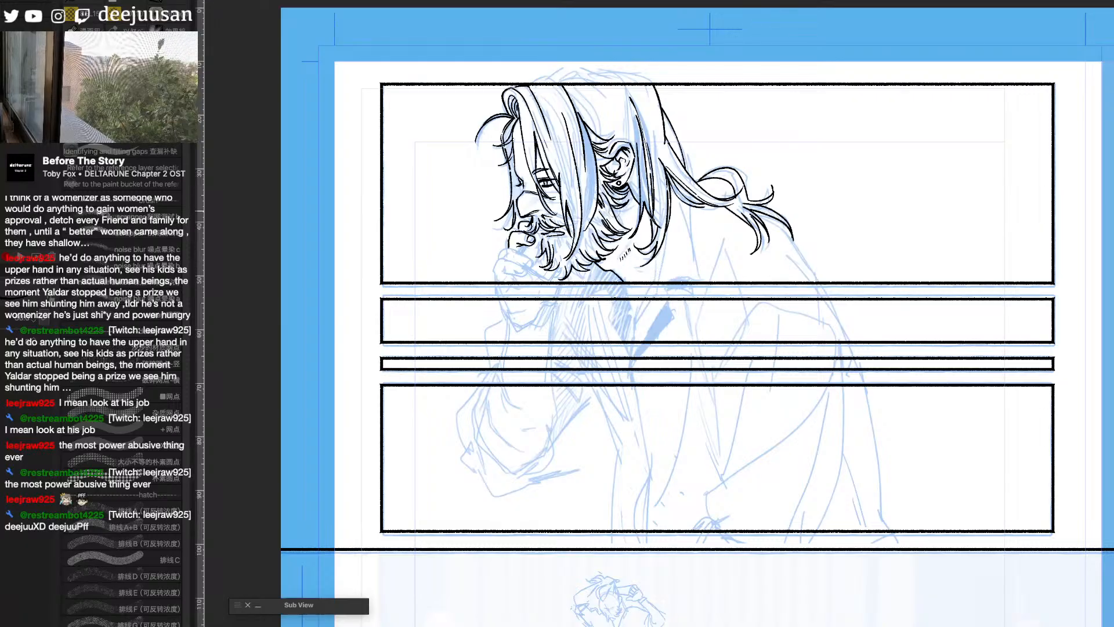
{"action": "left_click_drag", "start_coordinate": [610, 208], "coordinate": [618, 219]}
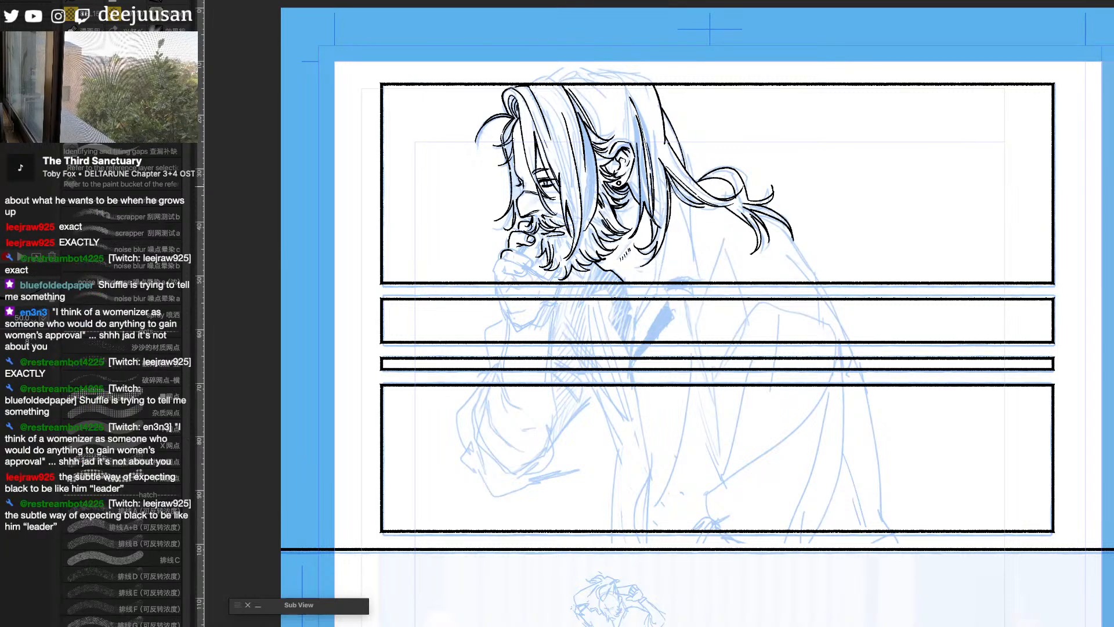
- Ink the long lock falling beside the neck and the open shirt collar, with both front points and the flap below the ponytail
{"action": "left_click_drag", "start_coordinate": [671, 192], "coordinate": [631, 340]}
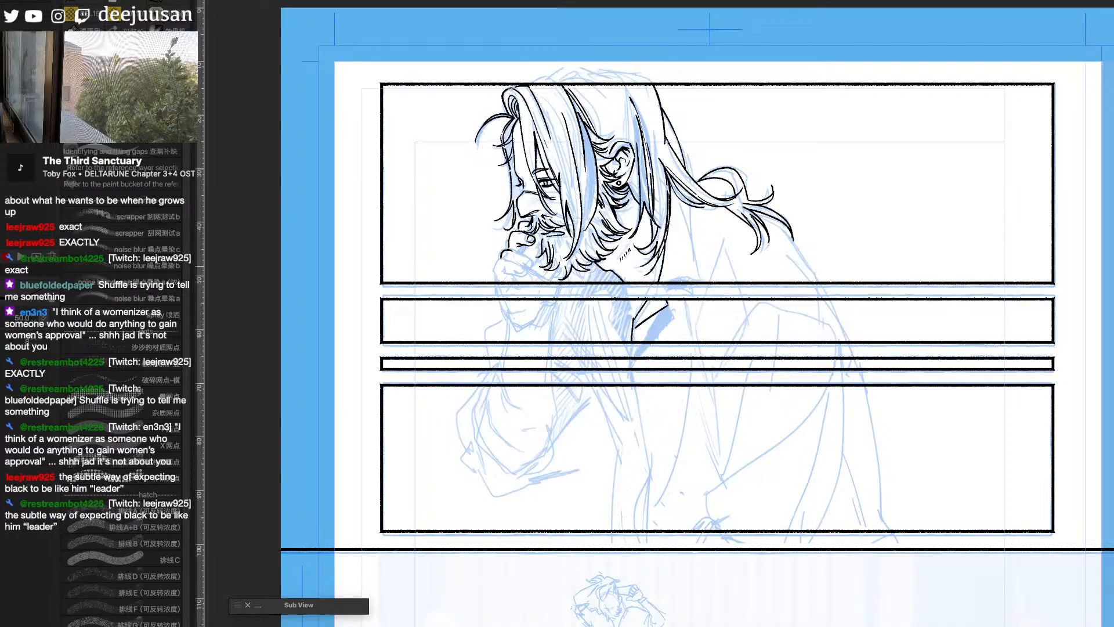
{"action": "left_click_drag", "start_coordinate": [593, 266], "coordinate": [577, 300]}
{"action": "mouse_move", "coordinate": [576, 300]}
{"action": "left_mouse_down"}
{"action": "mouse_move", "coordinate": [604, 290]}
{"action": "mouse_move", "coordinate": [607, 319]}
{"action": "mouse_move", "coordinate": [631, 348]}
{"action": "left_mouse_up"}
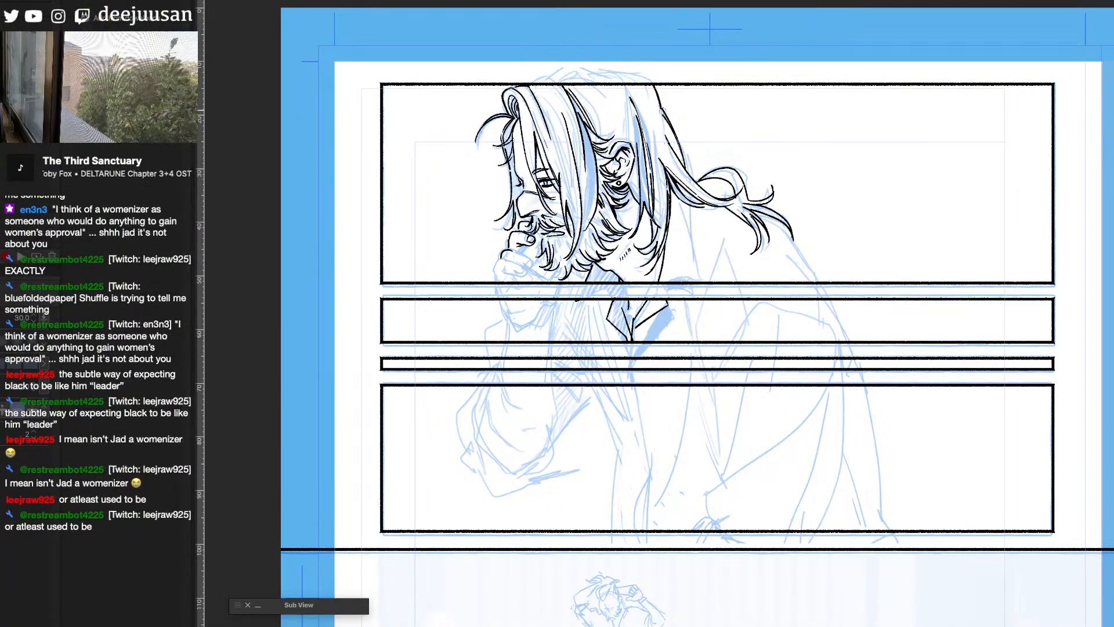
{"action": "key", "text": "p"}
{"action": "left_click_drag", "start_coordinate": [662, 114], "coordinate": [666, 139]}
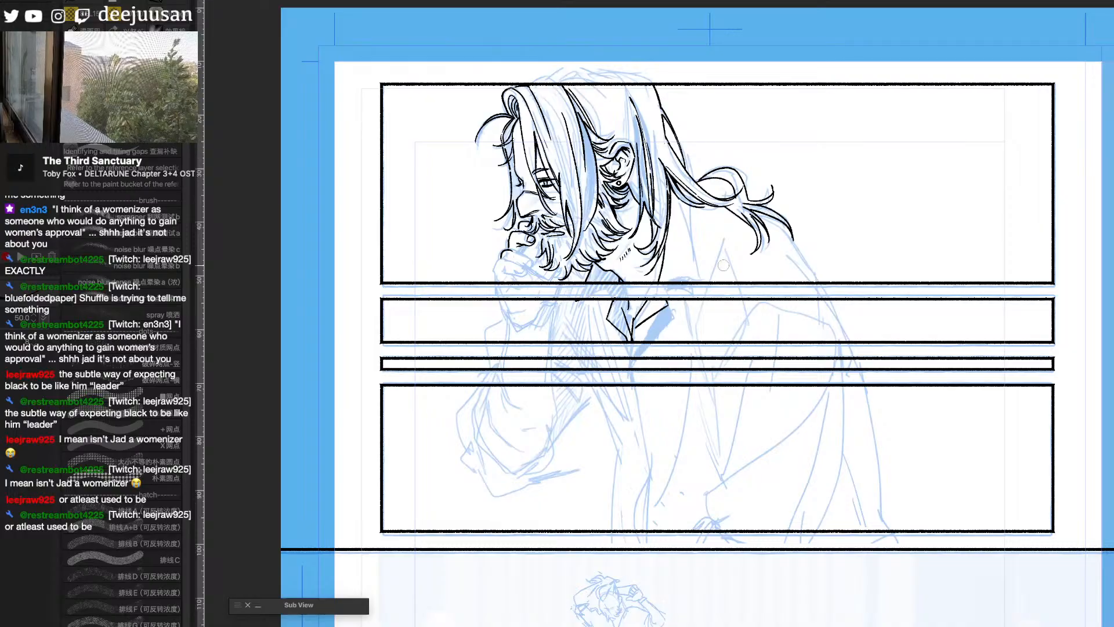
{"action": "left_click_drag", "start_coordinate": [676, 200], "coordinate": [696, 271]}
{"action": "key", "text": "ctrl+z"}
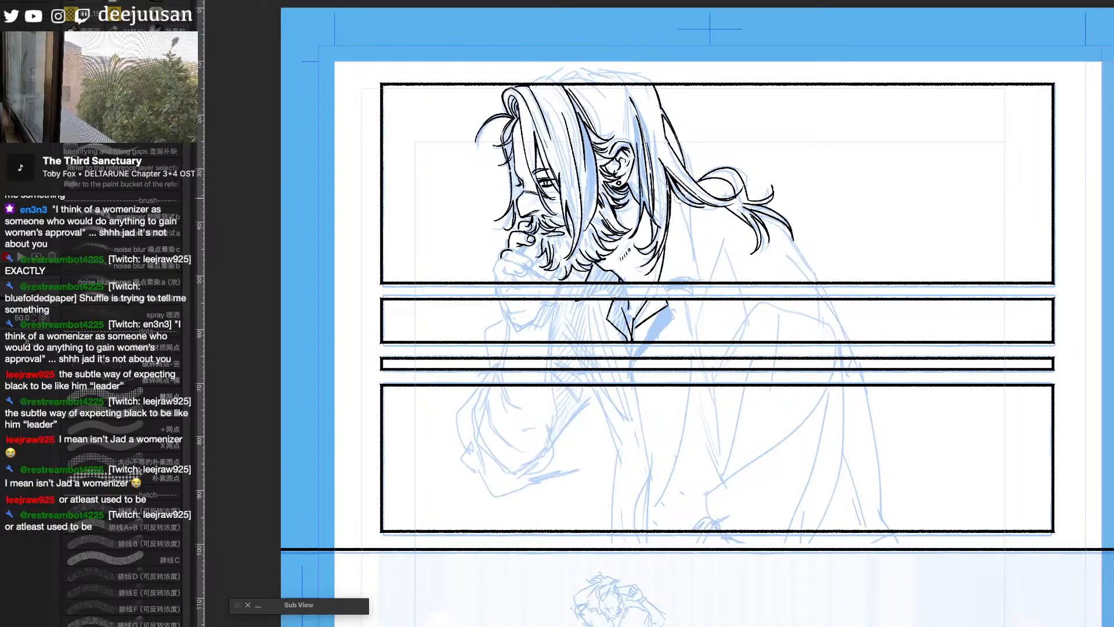
{"action": "mouse_move", "coordinate": [676, 201]}
{"action": "left_mouse_down"}
{"action": "mouse_move", "coordinate": [698, 275]}
{"action": "mouse_move", "coordinate": [662, 282]}
{"action": "left_mouse_up"}
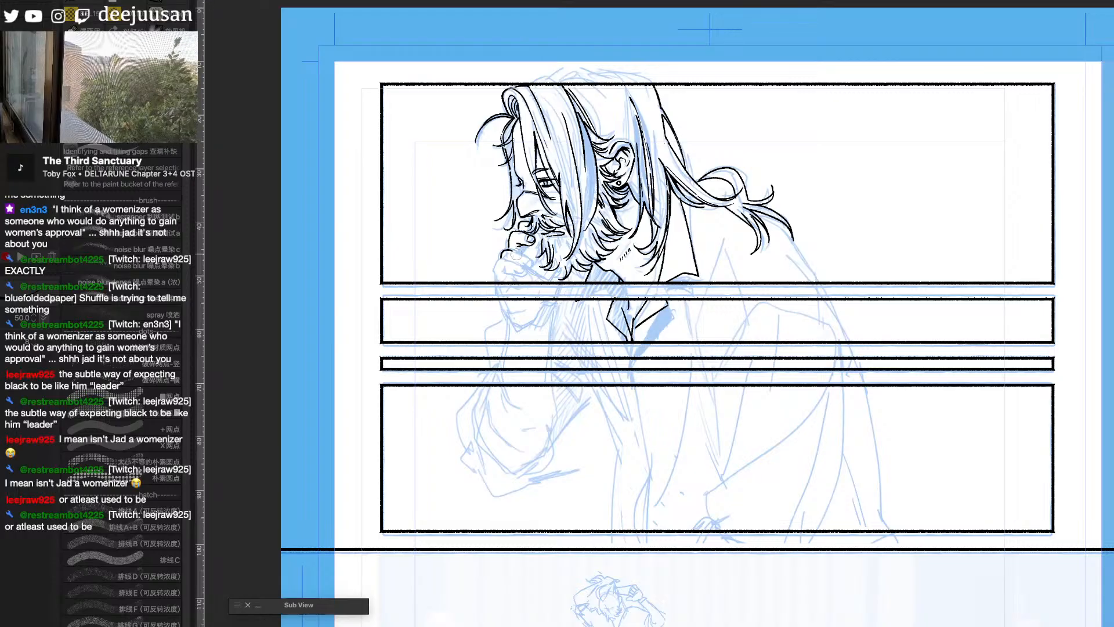
- Ink the curled fingers of the raised hand, clean up the strand beside the nose, and add a strand at the back of the head
{"action": "mouse_move", "coordinate": [515, 250]}
{"action": "left_mouse_down"}
{"action": "mouse_move", "coordinate": [531, 263]}
{"action": "mouse_move", "coordinate": [505, 259]}
{"action": "mouse_move", "coordinate": [524, 272]}
{"action": "mouse_move", "coordinate": [495, 272]}
{"action": "mouse_move", "coordinate": [509, 282]}
{"action": "left_mouse_up"}
{"action": "key", "text": "ctrl+z"}
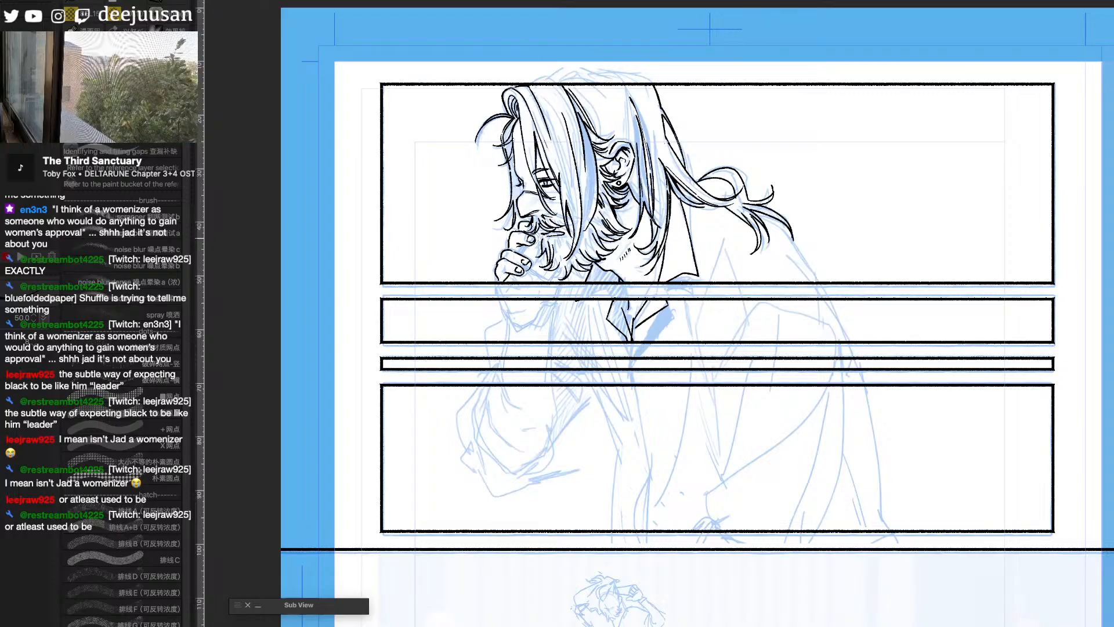
{"action": "key", "text": "e"}
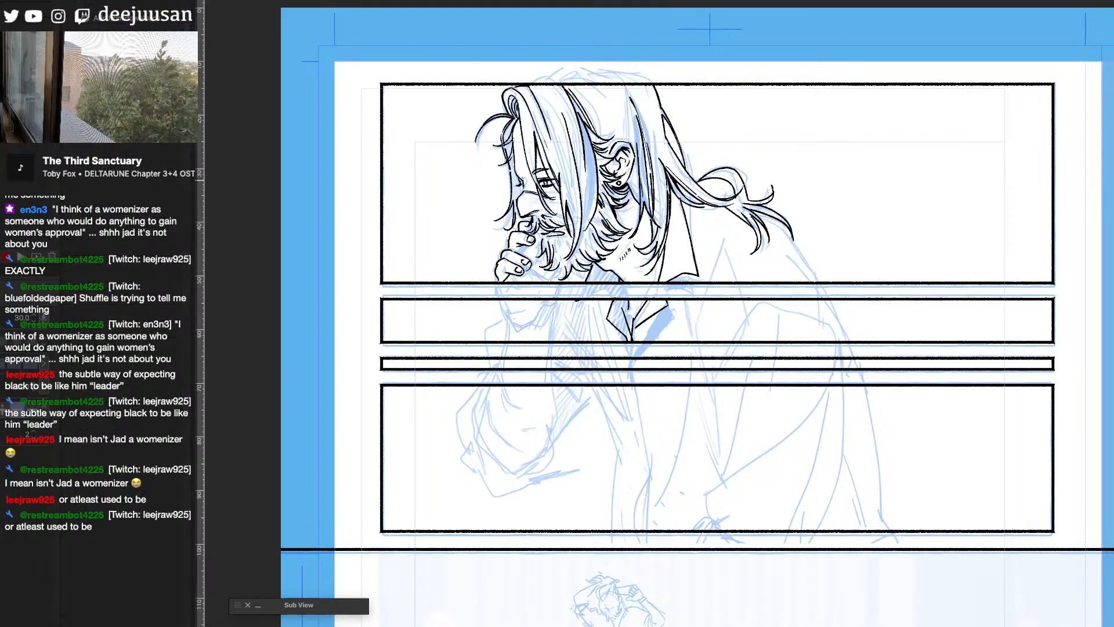
{"action": "left_click_drag", "start_coordinate": [514, 214], "coordinate": [512, 234]}
{"action": "key", "text": "p"}
{"action": "key", "text": "ctrl+z"}
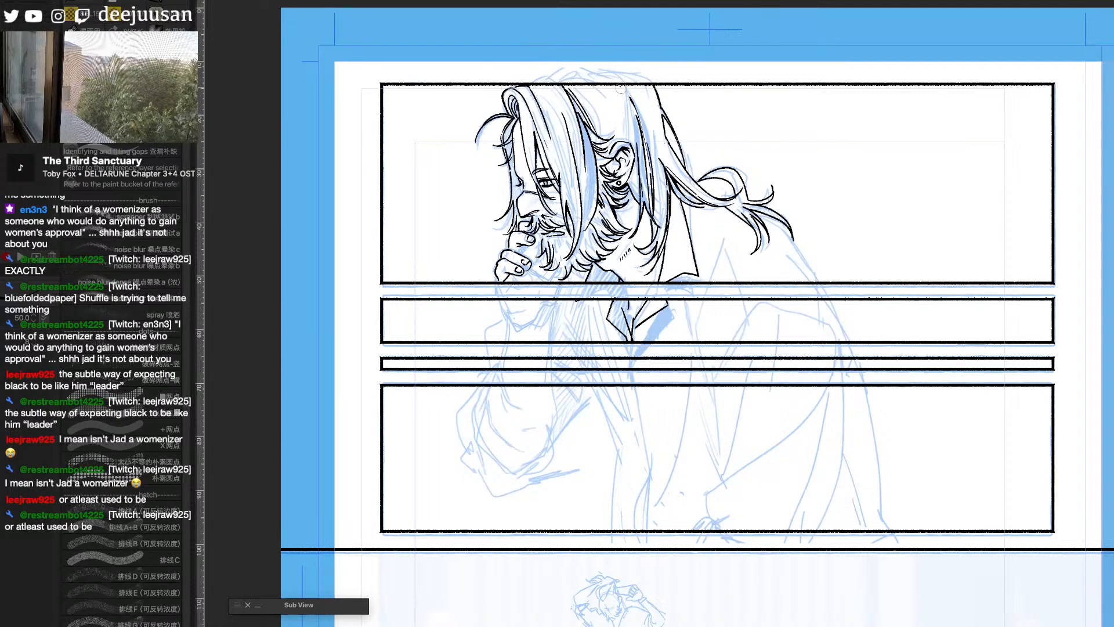
{"action": "left_click_drag", "start_coordinate": [620, 87], "coordinate": [627, 143]}
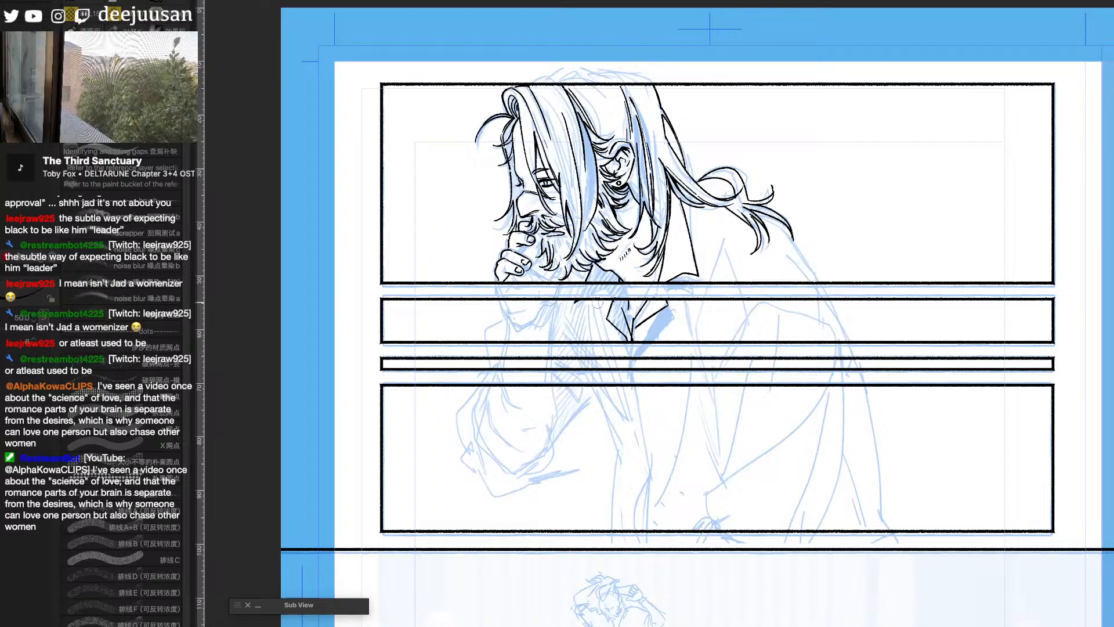
- Ink the shirt's front edges below the collar and the near arm's bent sleeve with its shoulder hatching and inner folds
{"action": "left_click_drag", "start_coordinate": [597, 301], "coordinate": [631, 419]}
{"action": "left_click_drag", "start_coordinate": [635, 322], "coordinate": [630, 376]}
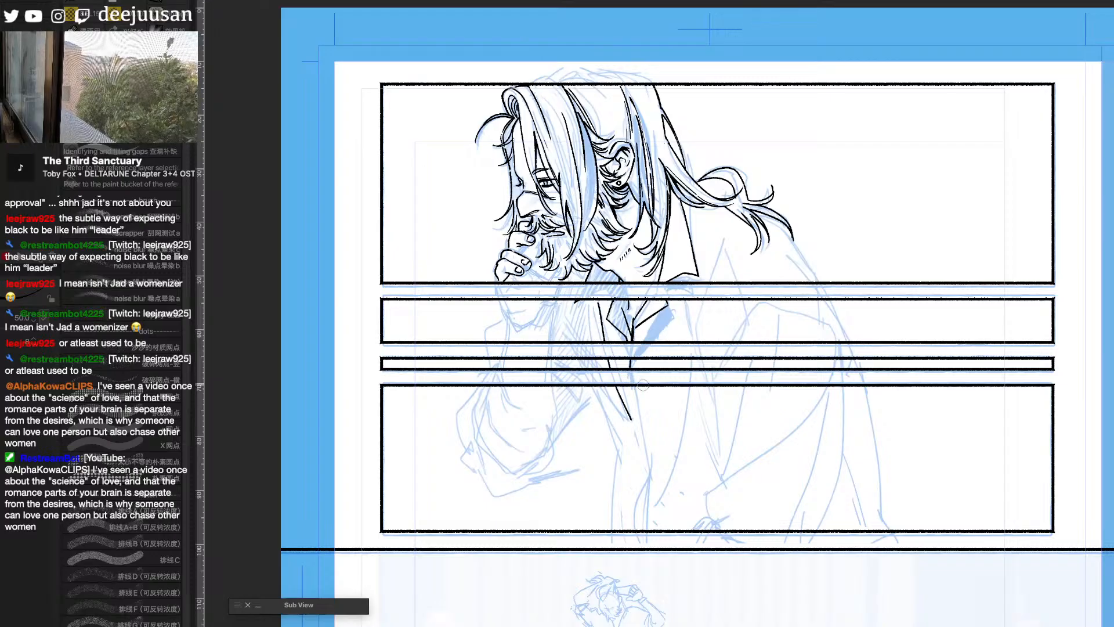
{"action": "left_click_drag", "start_coordinate": [723, 238], "coordinate": [699, 341]}
{"action": "key", "text": "ctrl+z"}
{"action": "mouse_move", "coordinate": [723, 237]}
{"action": "left_mouse_down"}
{"action": "mouse_move", "coordinate": [703, 348]}
{"action": "mouse_move", "coordinate": [713, 392]}
{"action": "mouse_move", "coordinate": [723, 354]}
{"action": "mouse_move", "coordinate": [765, 304]}
{"action": "mouse_move", "coordinate": [848, 343]}
{"action": "mouse_move", "coordinate": [838, 335]}
{"action": "mouse_move", "coordinate": [840, 479]}
{"action": "mouse_move", "coordinate": [824, 531]}
{"action": "left_mouse_up"}
{"action": "left_click_drag", "start_coordinate": [714, 390], "coordinate": [725, 484]}
{"action": "left_click_drag", "start_coordinate": [740, 405], "coordinate": [725, 482]}
{"action": "mouse_move", "coordinate": [824, 388]}
{"action": "left_mouse_down"}
{"action": "mouse_move", "coordinate": [705, 497]}
{"action": "mouse_move", "coordinate": [710, 518]}
{"action": "left_mouse_up"}
{"action": "left_click_drag", "start_coordinate": [722, 479], "coordinate": [719, 490]}
- Ink the lower sleeve folds and cuff in the fourth panel, and the outline of the man's back from the ponytail downward
{"action": "key", "text": "space"}
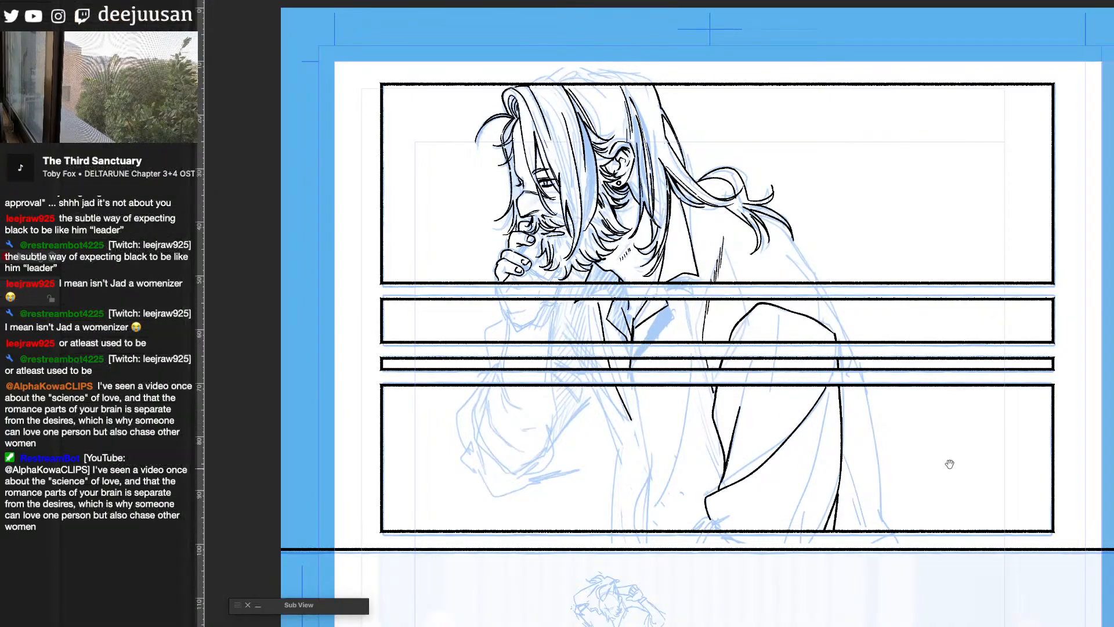
{"action": "left_click_drag", "start_coordinate": [949, 464], "coordinate": [949, 401]}
{"action": "left_click_drag", "start_coordinate": [833, 364], "coordinate": [790, 467]}
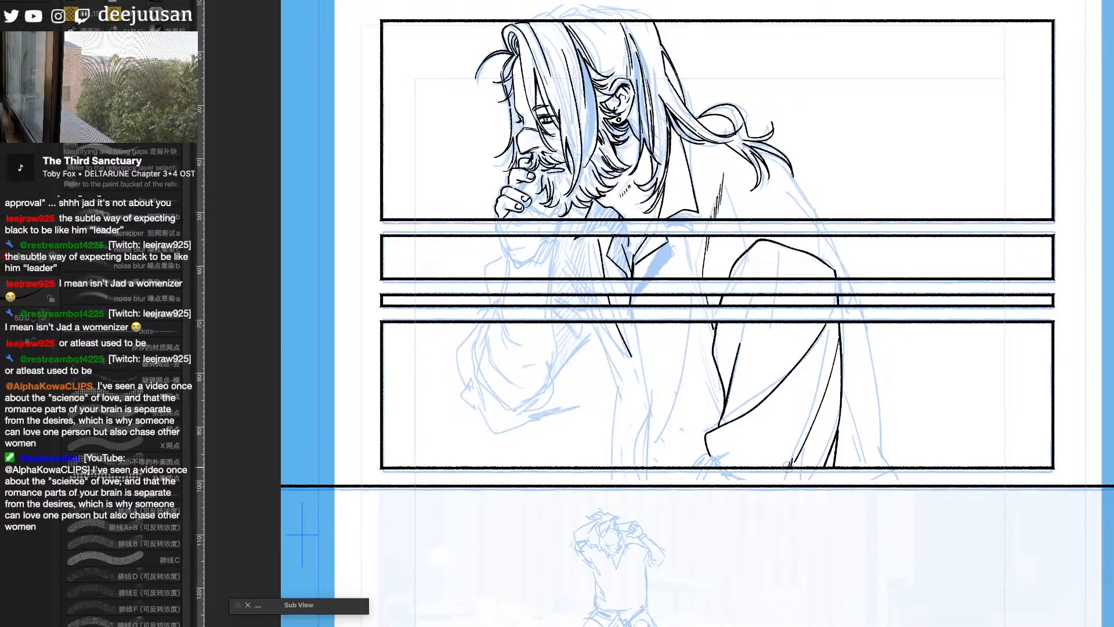
{"action": "mouse_move", "coordinate": [714, 458]}
{"action": "left_mouse_down"}
{"action": "mouse_move", "coordinate": [703, 468]}
{"action": "mouse_move", "coordinate": [719, 456]}
{"action": "left_mouse_up"}
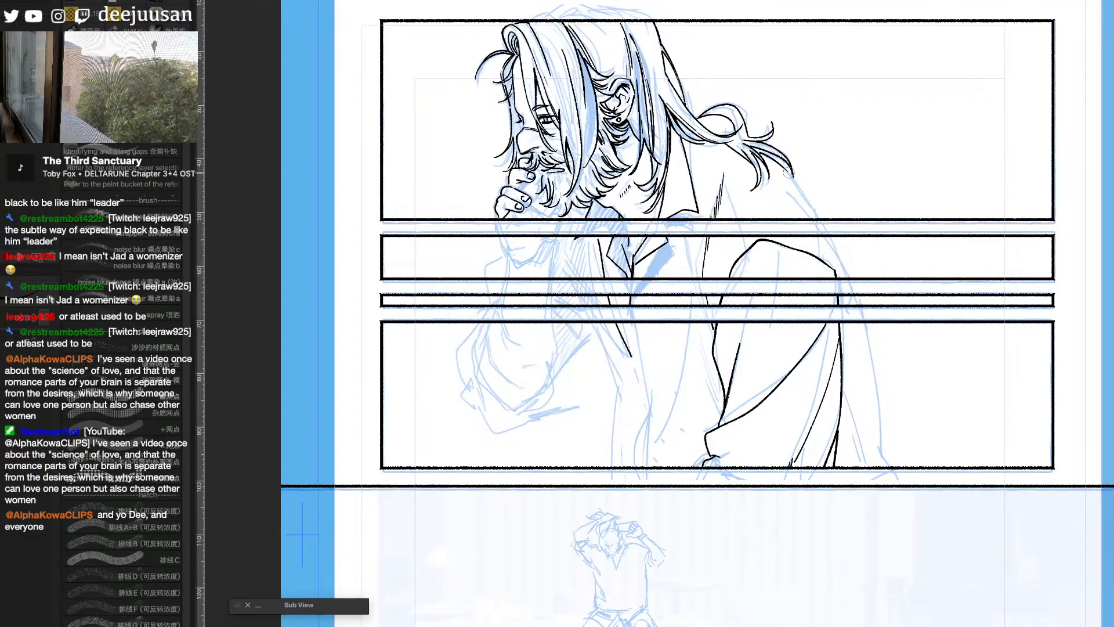
{"action": "left_click_drag", "start_coordinate": [788, 174], "coordinate": [834, 253]}
{"action": "mouse_move", "coordinate": [794, 198]}
{"action": "left_mouse_down"}
{"action": "mouse_move", "coordinate": [860, 303]}
{"action": "mouse_move", "coordinate": [891, 465]}
{"action": "left_mouse_up"}
{"action": "left_click_drag", "start_coordinate": [782, 462], "coordinate": [835, 490]}
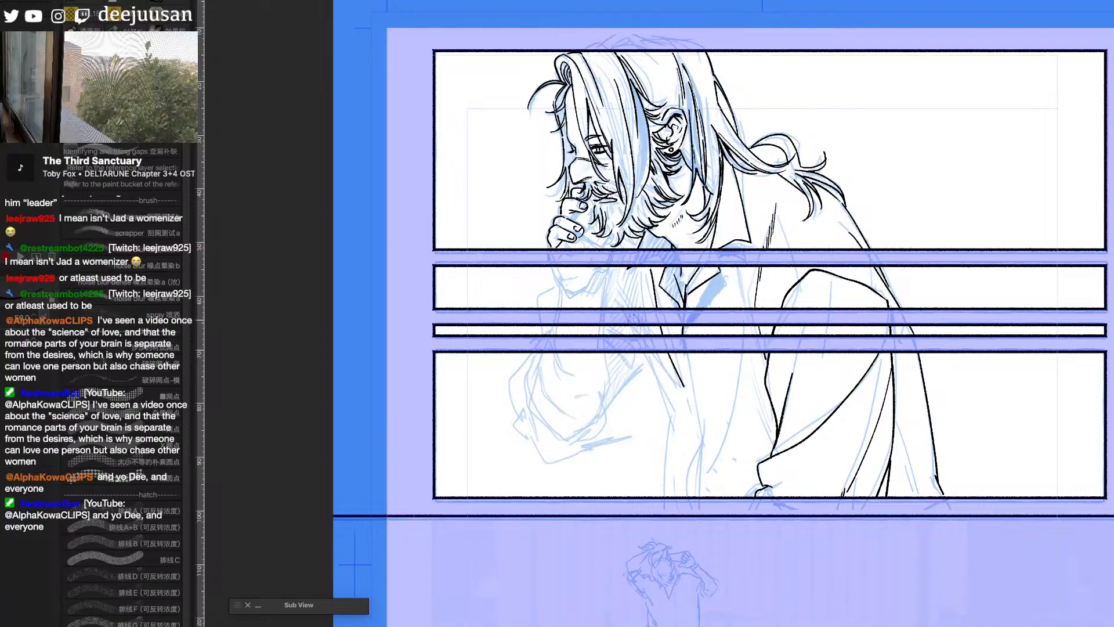
- Ink the front contour of the torso, the underside of the raised forearm, and the shirt's opening edge down to the fourth panel's border
{"action": "mouse_move", "coordinate": [617, 280]}
{"action": "left_mouse_down"}
{"action": "mouse_move", "coordinate": [671, 410]}
{"action": "mouse_move", "coordinate": [664, 492]}
{"action": "left_mouse_up"}
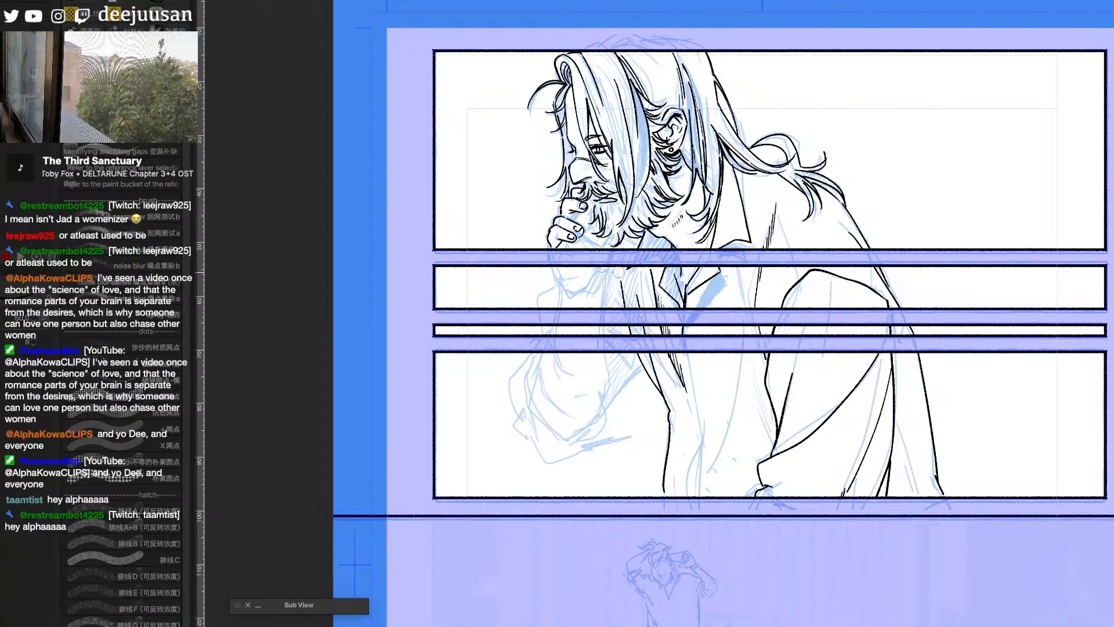
{"action": "mouse_move", "coordinate": [634, 360]}
{"action": "left_mouse_down"}
{"action": "mouse_move", "coordinate": [645, 370]}
{"action": "mouse_move", "coordinate": [604, 409]}
{"action": "left_mouse_up"}
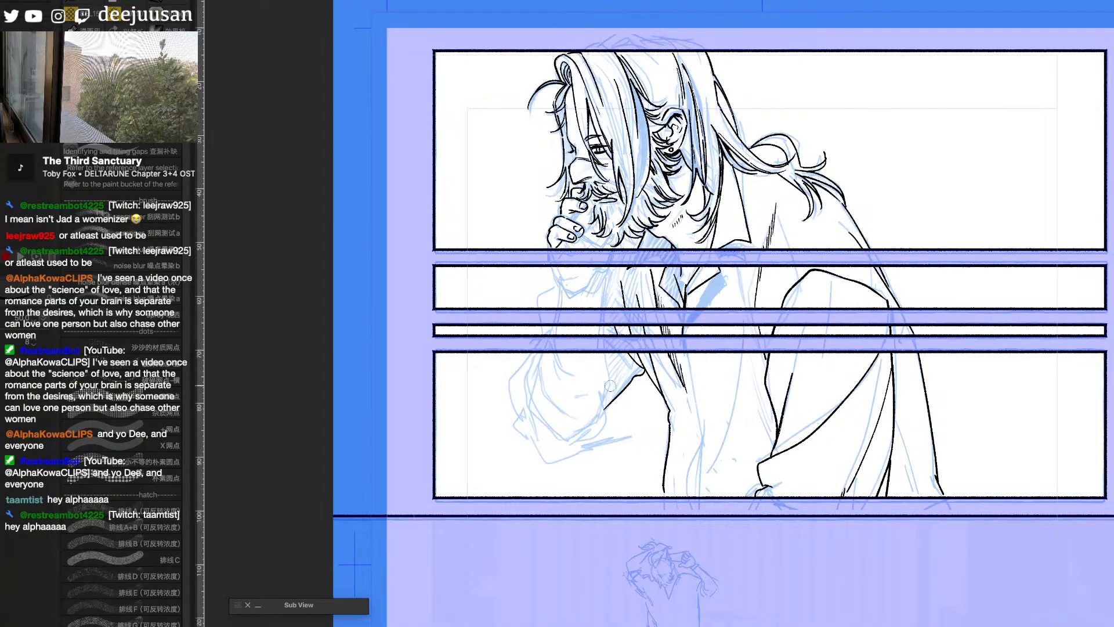
{"action": "left_click_drag", "start_coordinate": [758, 262], "coordinate": [751, 305]}
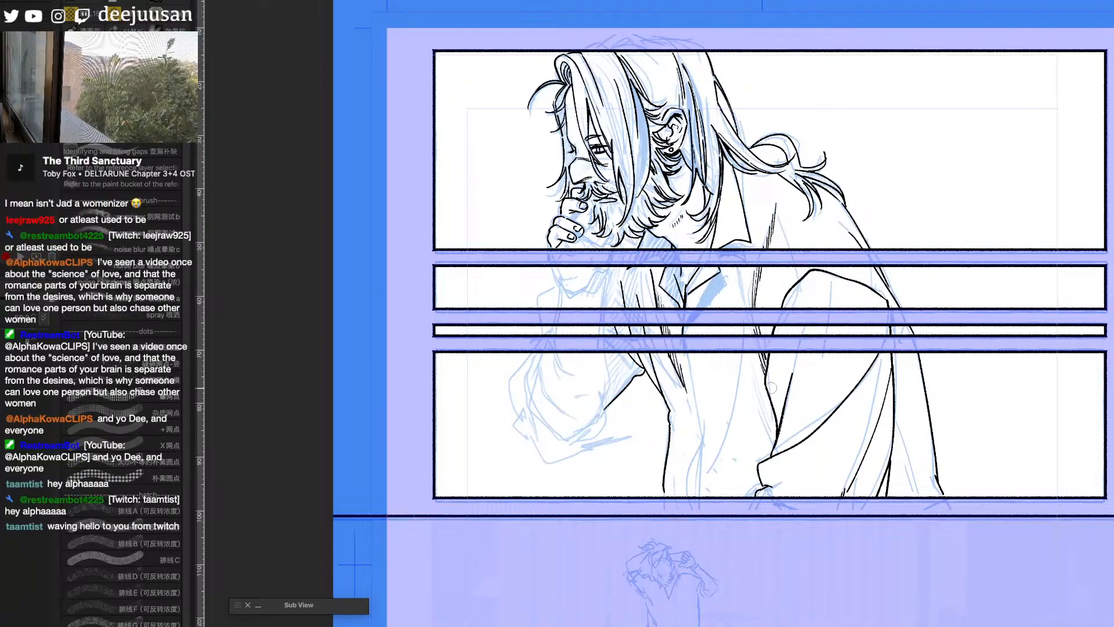
{"action": "left_click_drag", "start_coordinate": [690, 360], "coordinate": [699, 483]}
{"action": "left_click_drag", "start_coordinate": [696, 411], "coordinate": [703, 491]}
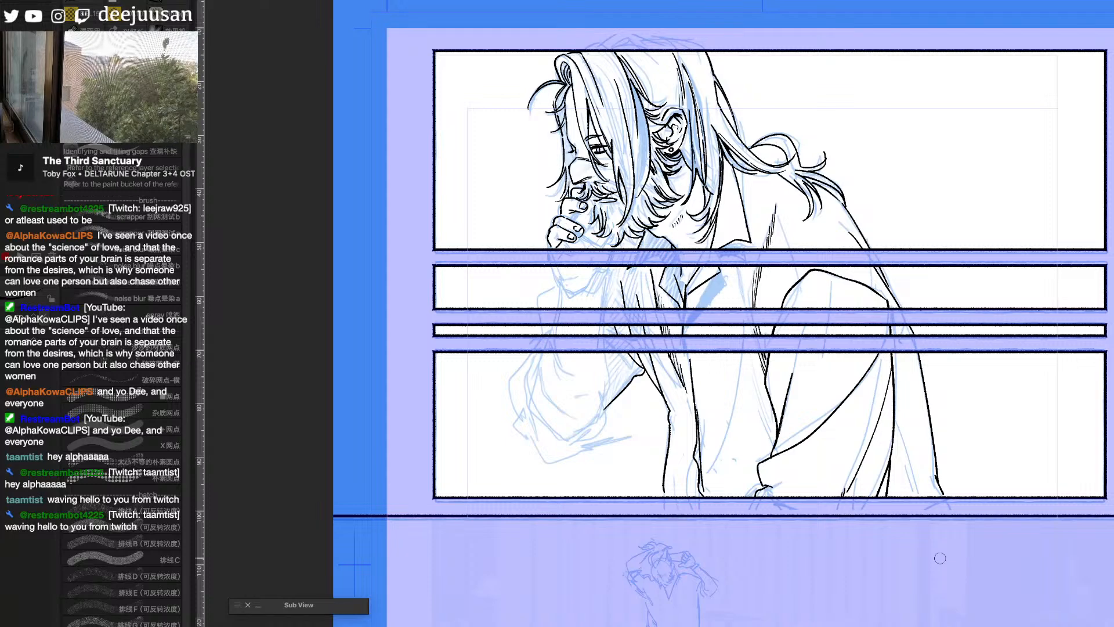
- Hatch the shadowed shirt fold in front of the near sleeve in the fourth panel
{"action": "left_click_drag", "start_coordinate": [747, 355], "coordinate": [773, 423]}
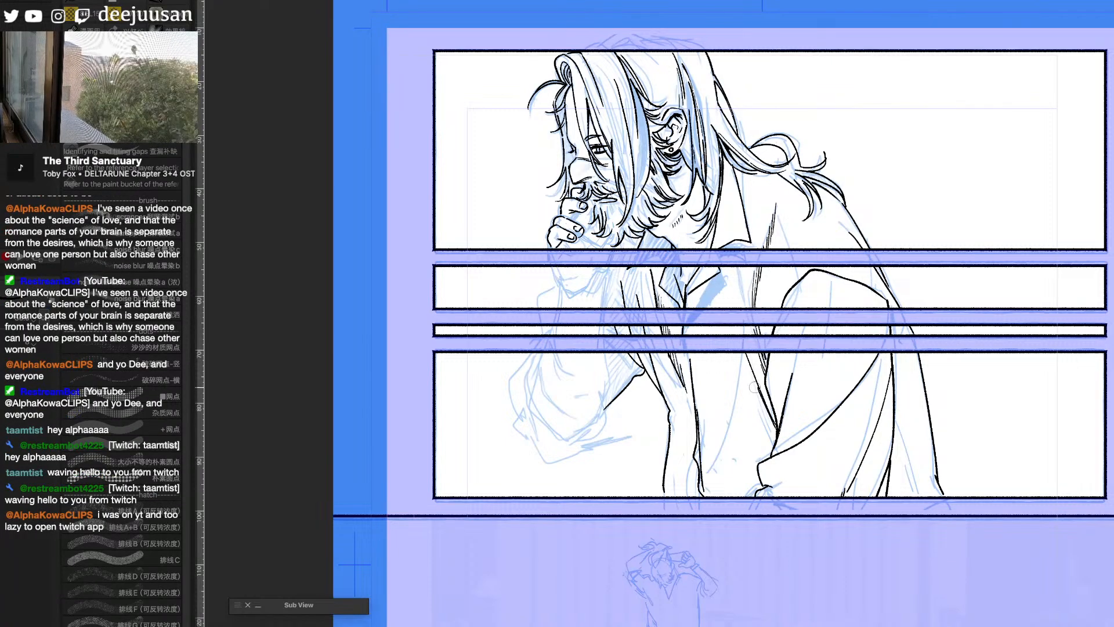
{"action": "left_click_drag", "start_coordinate": [754, 384], "coordinate": [778, 436]}
{"action": "left_click_drag", "start_coordinate": [742, 359], "coordinate": [777, 445]}
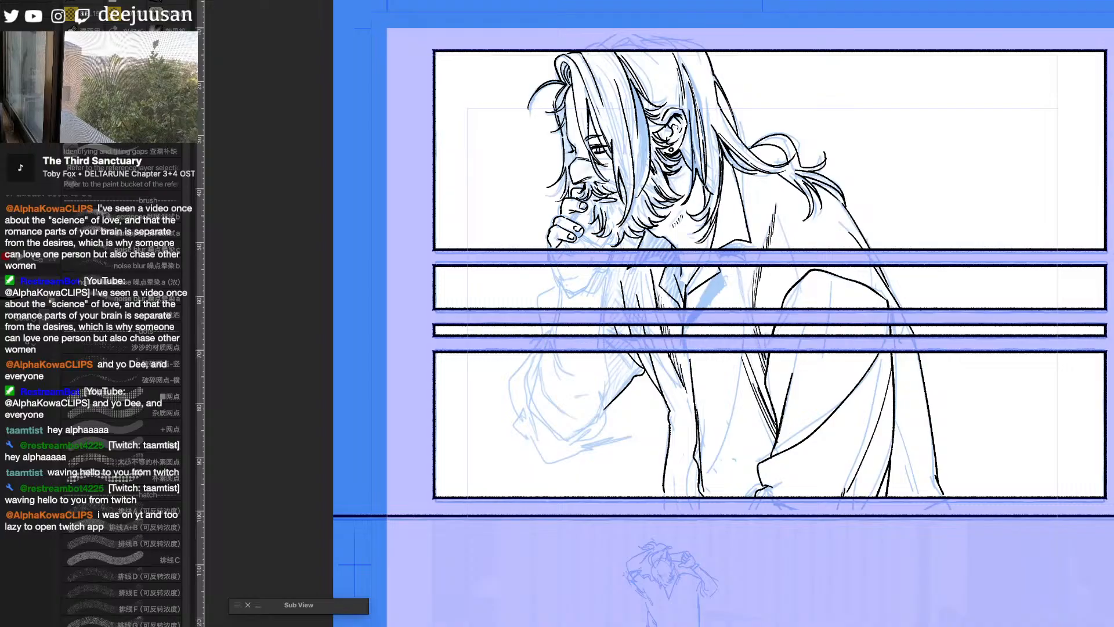
- Hide the blue sketch to check the clean linework up close, and show the sketch again
{"action": "key", "text": "ctrl+comma"}
{"action": "scroll", "coordinate": [867, 362], "scroll_direction": "up", "scroll_amount": 1}
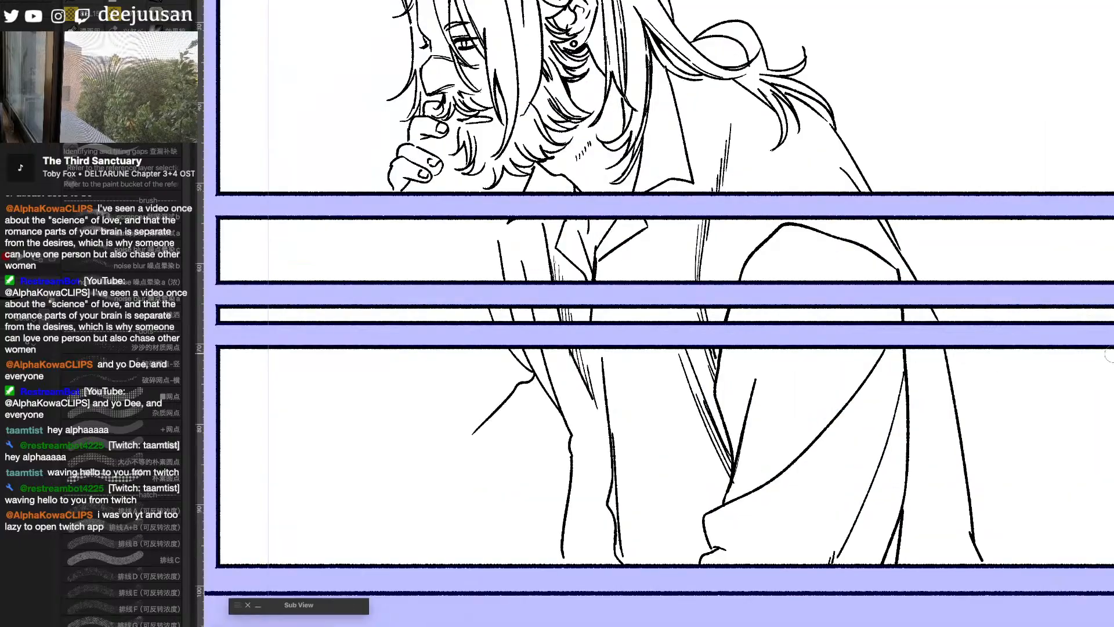
{"action": "key", "text": "ctrl+comma"}
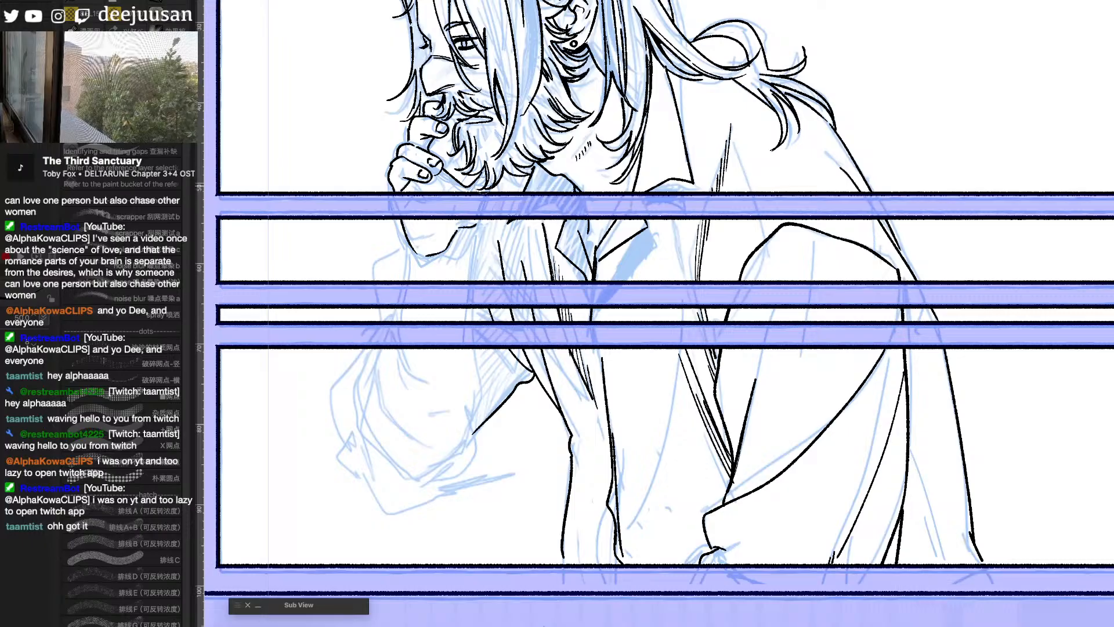
- Ink the inner contour of the hanging sleeve in the fourth panel and hatch the shadow at its lower corner
{"action": "key", "text": "ctrl+minus"}
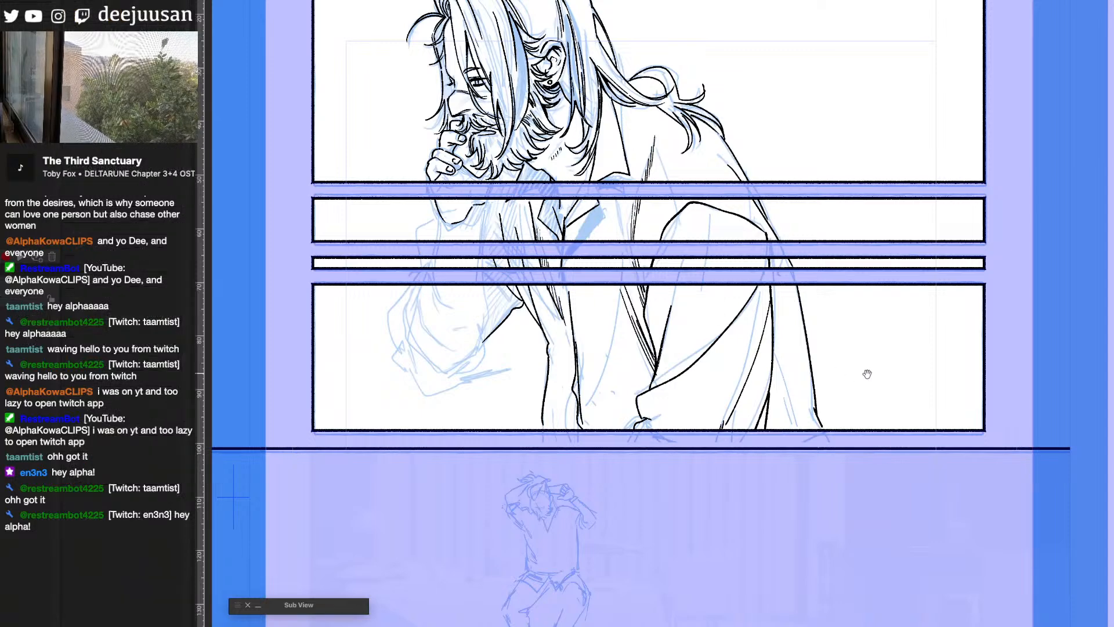
{"action": "left_click_drag", "start_coordinate": [867, 374], "coordinate": [973, 346]}
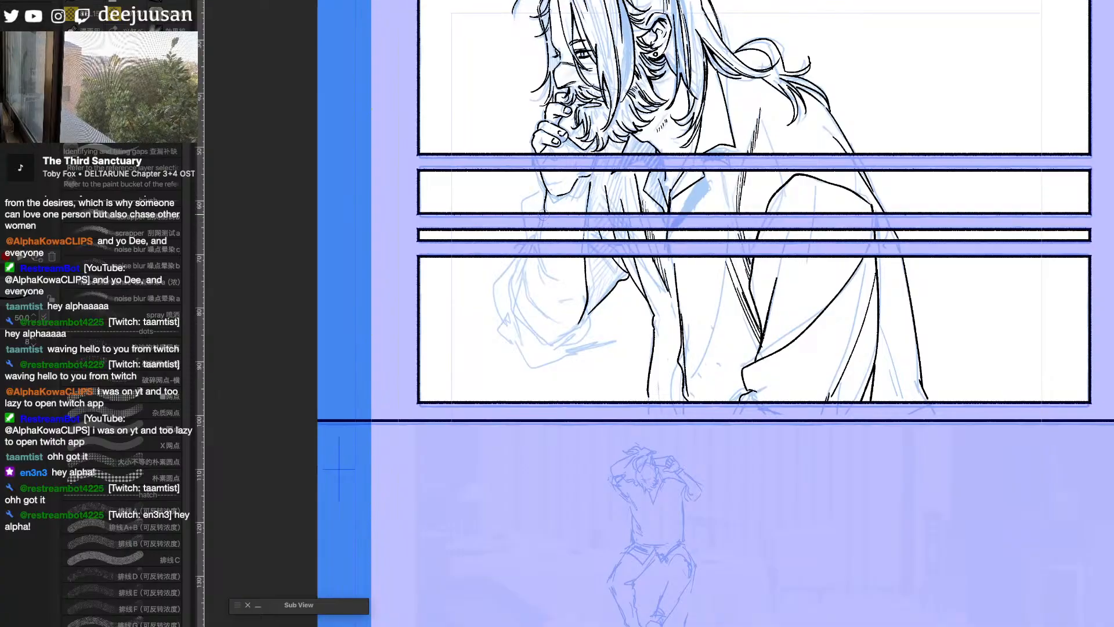
{"action": "mouse_move", "coordinate": [531, 260]}
{"action": "left_mouse_down"}
{"action": "mouse_move", "coordinate": [521, 294]}
{"action": "mouse_move", "coordinate": [552, 333]}
{"action": "left_mouse_up"}
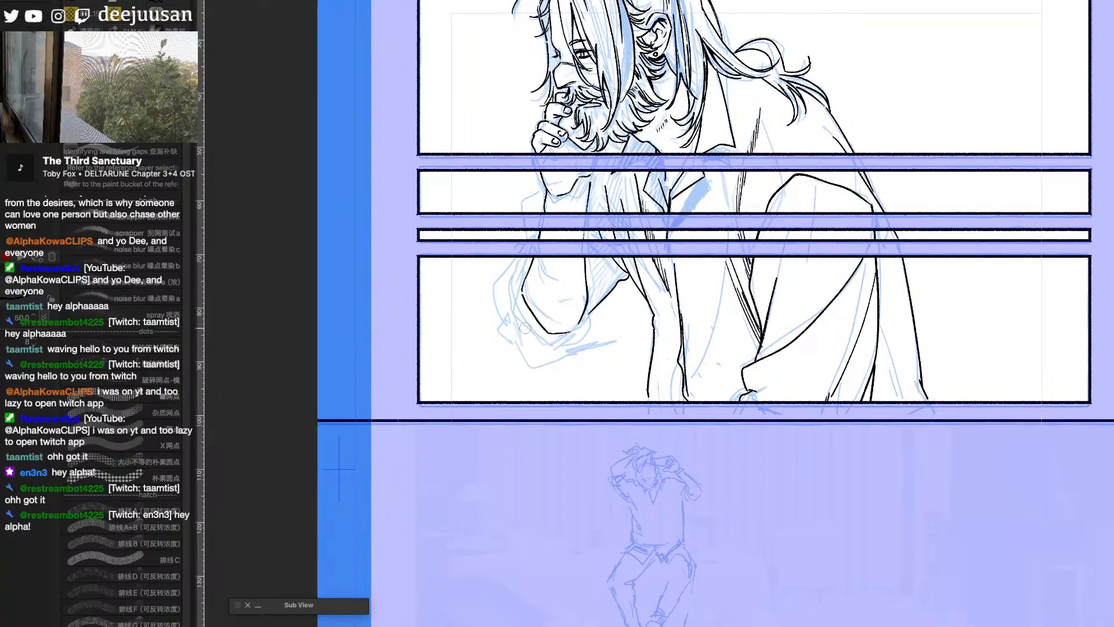
{"action": "mouse_move", "coordinate": [522, 289]}
{"action": "left_mouse_down"}
{"action": "mouse_move", "coordinate": [543, 332]}
{"action": "mouse_move", "coordinate": [562, 351]}
{"action": "mouse_move", "coordinate": [571, 339]}
{"action": "left_mouse_up"}
{"action": "left_click_drag", "start_coordinate": [573, 331], "coordinate": [558, 343]}
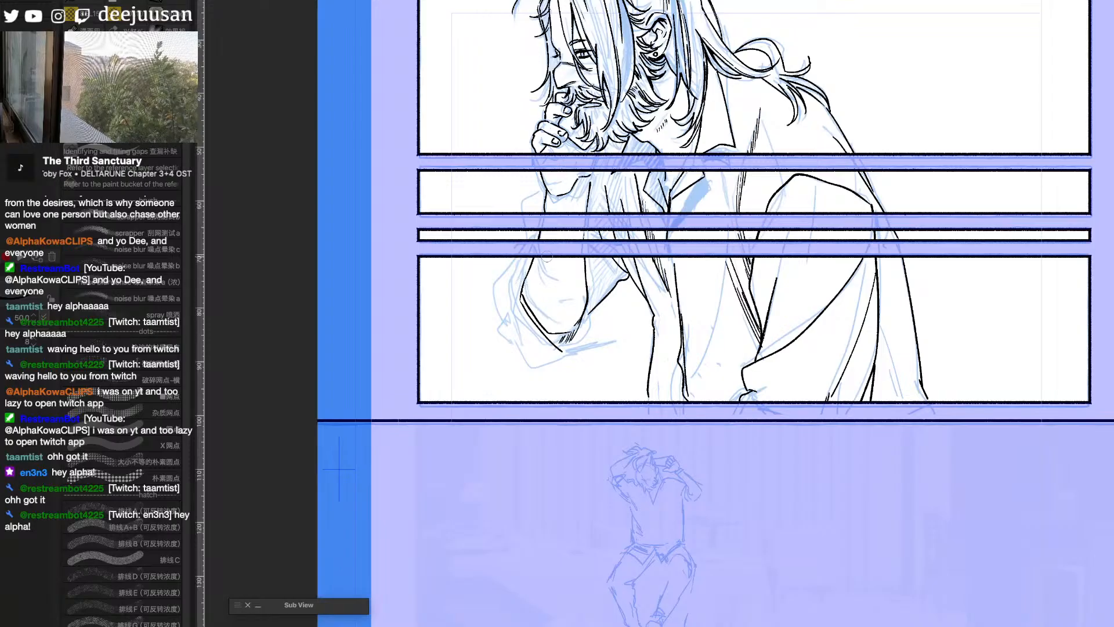
{"action": "mouse_move", "coordinate": [528, 265]}
{"action": "left_mouse_down"}
{"action": "mouse_move", "coordinate": [512, 299]}
{"action": "mouse_move", "coordinate": [519, 324]}
{"action": "mouse_move", "coordinate": [553, 347]}
{"action": "left_mouse_up"}
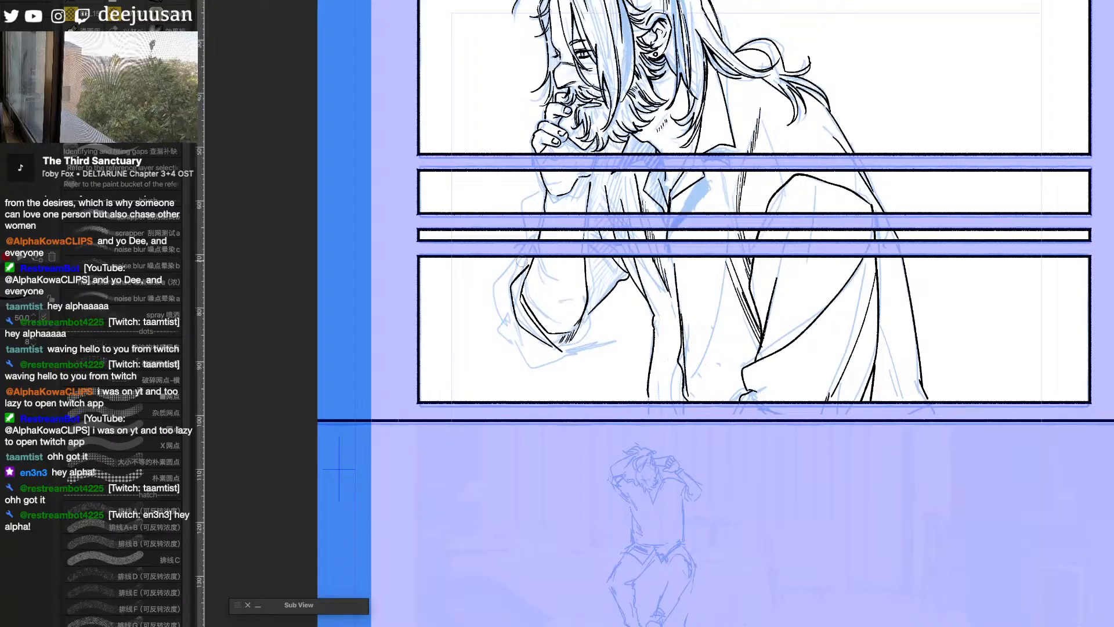
{"action": "left_click_drag", "start_coordinate": [527, 265], "coordinate": [533, 258]}
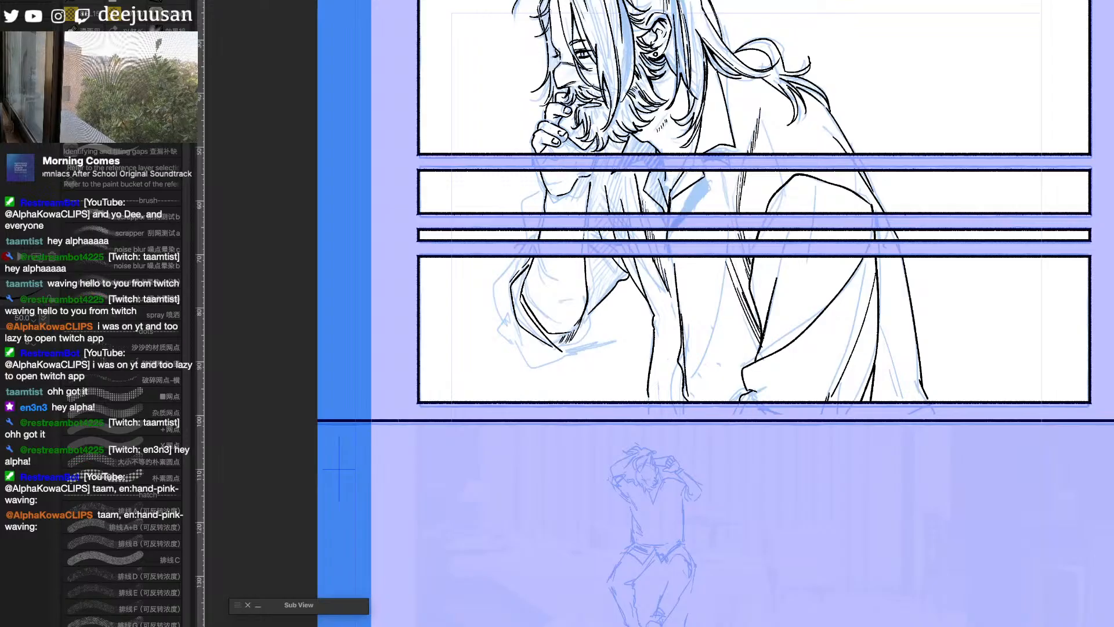
- Ink the outer outline of the hanging sleeve down to its lowest fold in the fourth panel, and hide the blue sketch
{"action": "key", "text": "ctrl+comma"}
{"action": "key", "text": "ctrl+comma"}
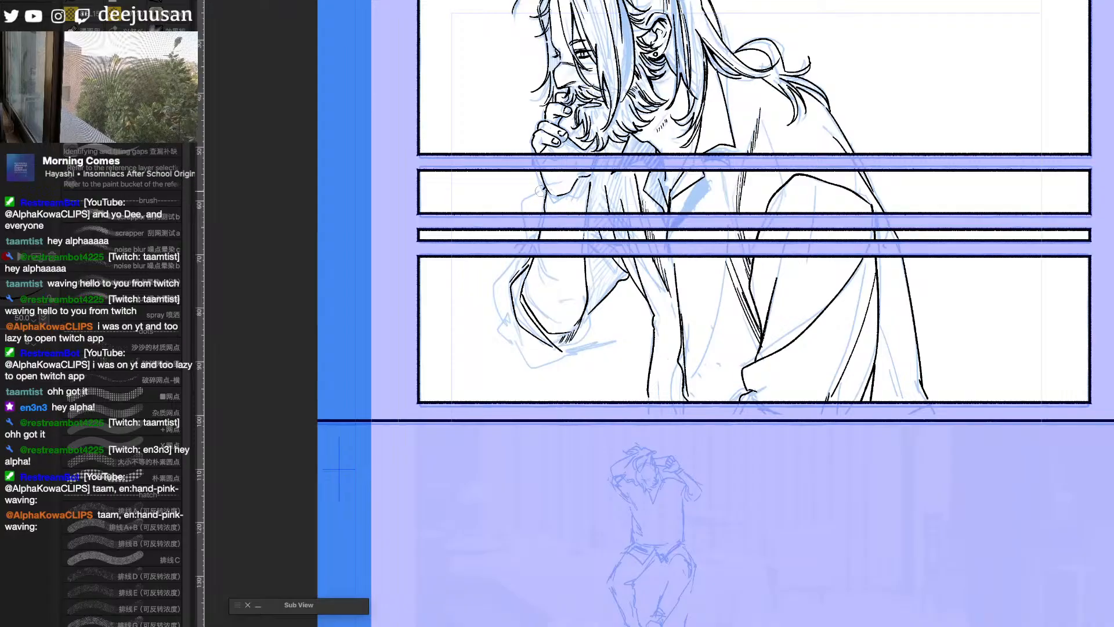
{"action": "mouse_move", "coordinate": [526, 256]}
{"action": "left_mouse_down"}
{"action": "mouse_move", "coordinate": [499, 300]}
{"action": "mouse_move", "coordinate": [513, 352]}
{"action": "mouse_move", "coordinate": [533, 371]}
{"action": "mouse_move", "coordinate": [558, 370]}
{"action": "mouse_move", "coordinate": [588, 337]}
{"action": "mouse_move", "coordinate": [589, 316]}
{"action": "mouse_move", "coordinate": [587, 339]}
{"action": "left_mouse_up"}
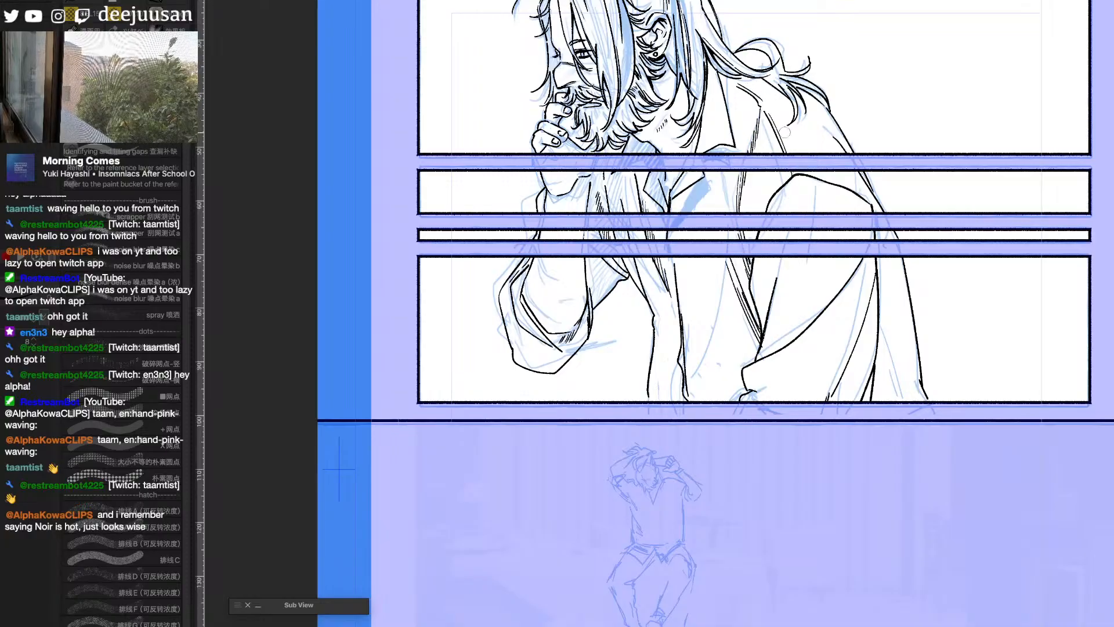
{"action": "left_click_drag", "start_coordinate": [940, 342], "coordinate": [992, 428]}
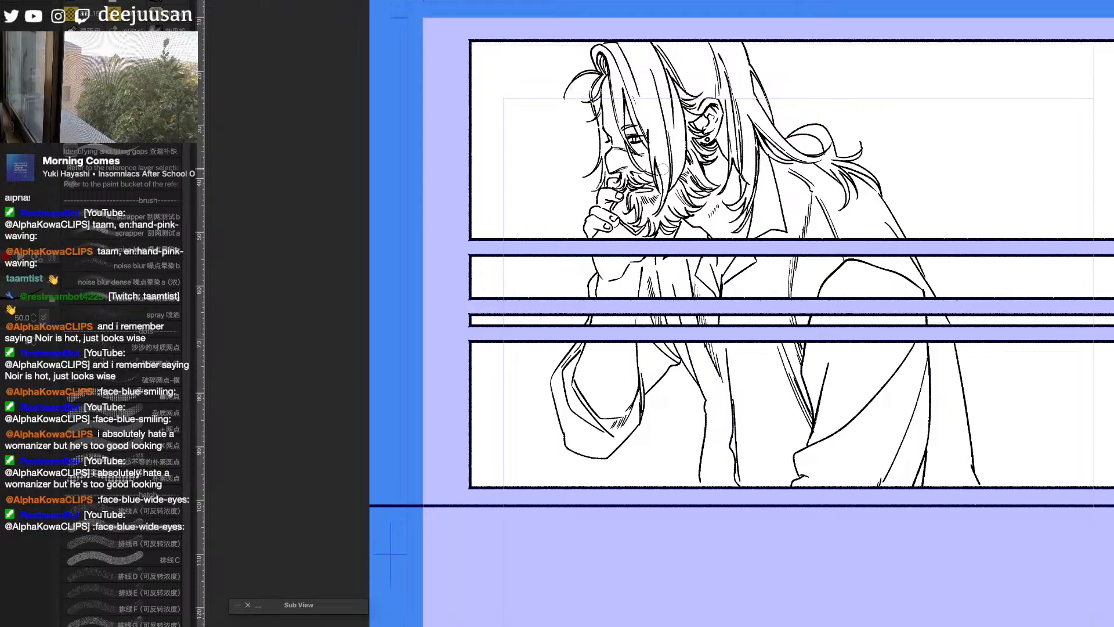
- Refine the curled ponytail loop and add fine strands to the hair falling beside the neck in the first panel
{"action": "key", "text": "e"}
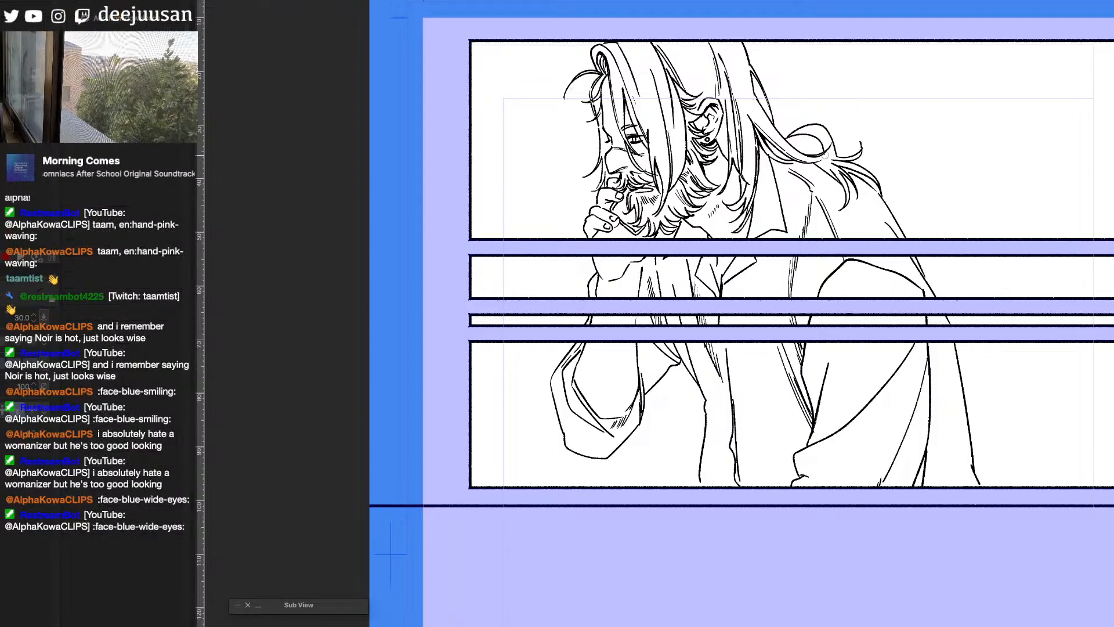
{"action": "key", "text": "b"}
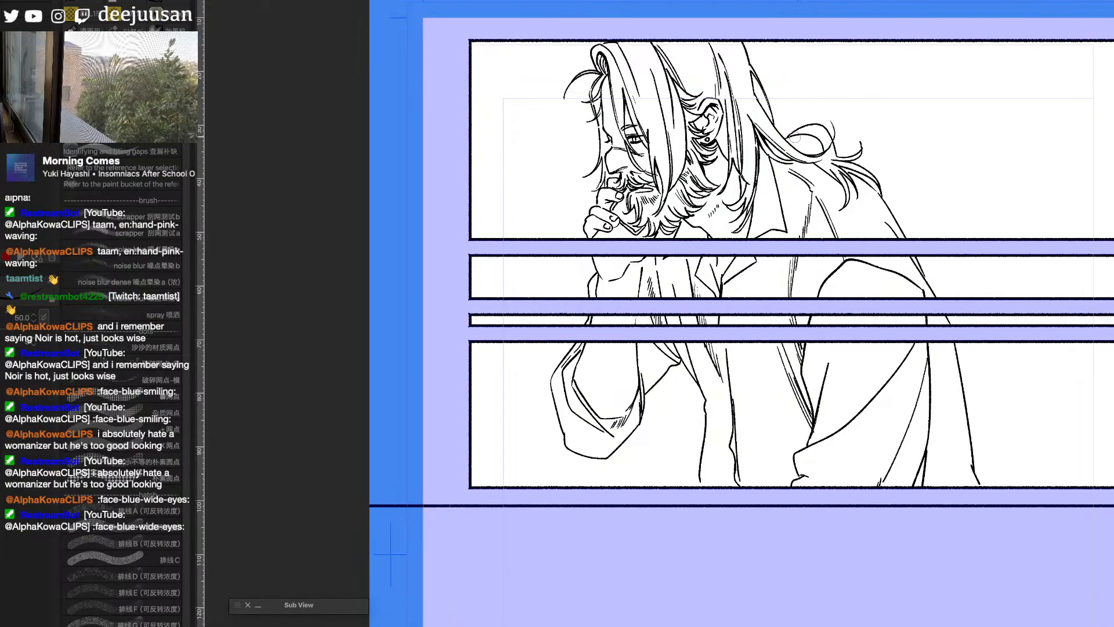
{"action": "mouse_move", "coordinate": [789, 138]}
{"action": "left_mouse_down"}
{"action": "mouse_move", "coordinate": [823, 141]}
{"action": "mouse_move", "coordinate": [816, 134]}
{"action": "left_mouse_up"}
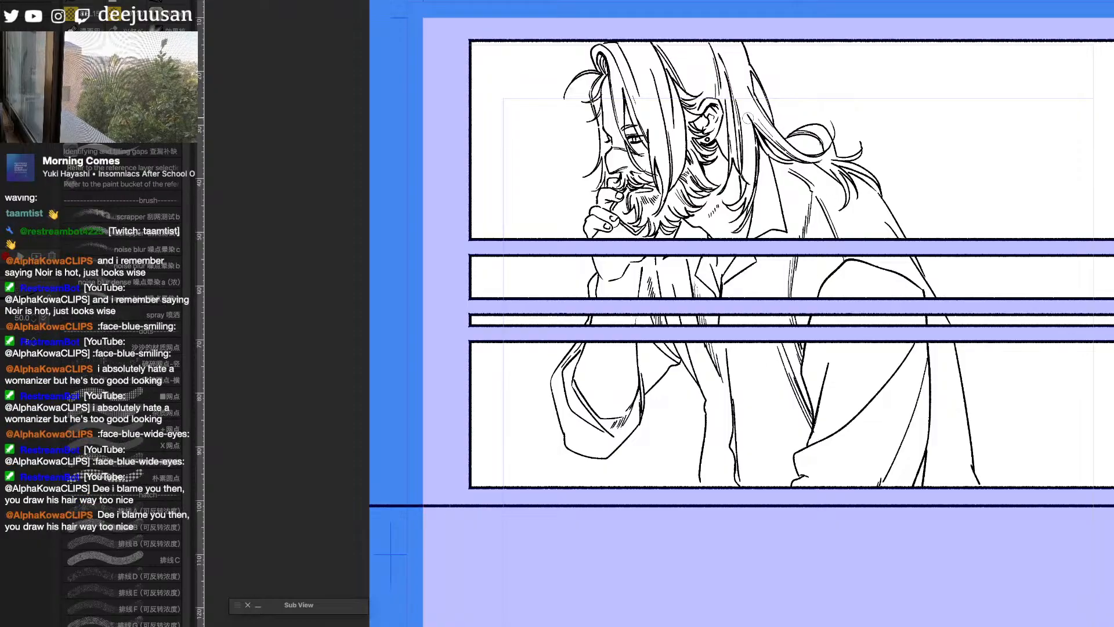
{"action": "key", "text": "b"}
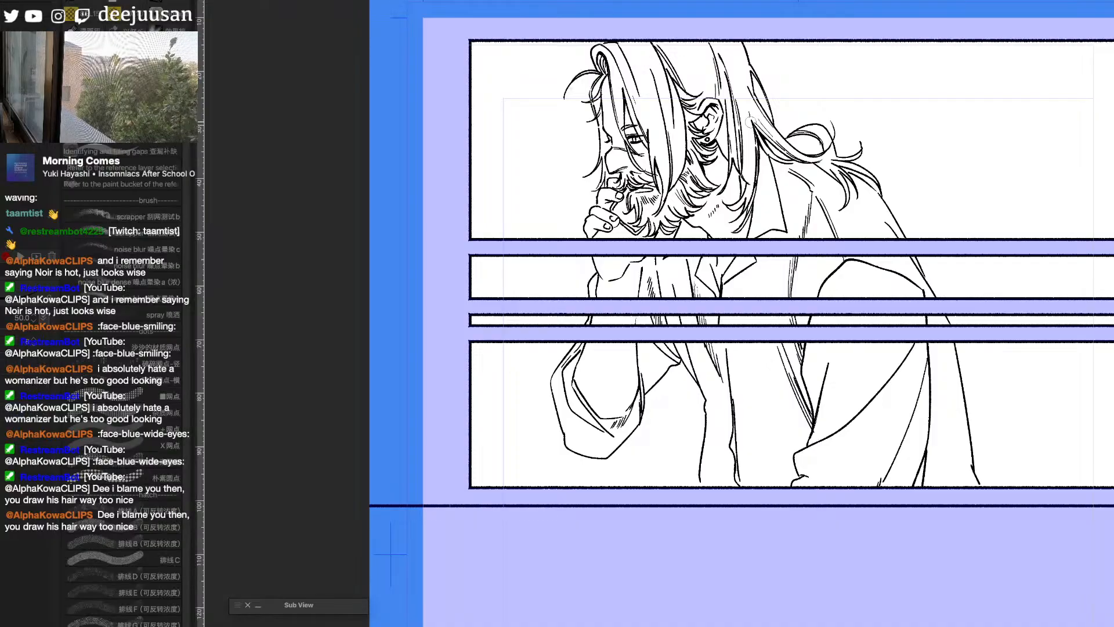
{"action": "left_click_drag", "start_coordinate": [757, 156], "coordinate": [744, 208]}
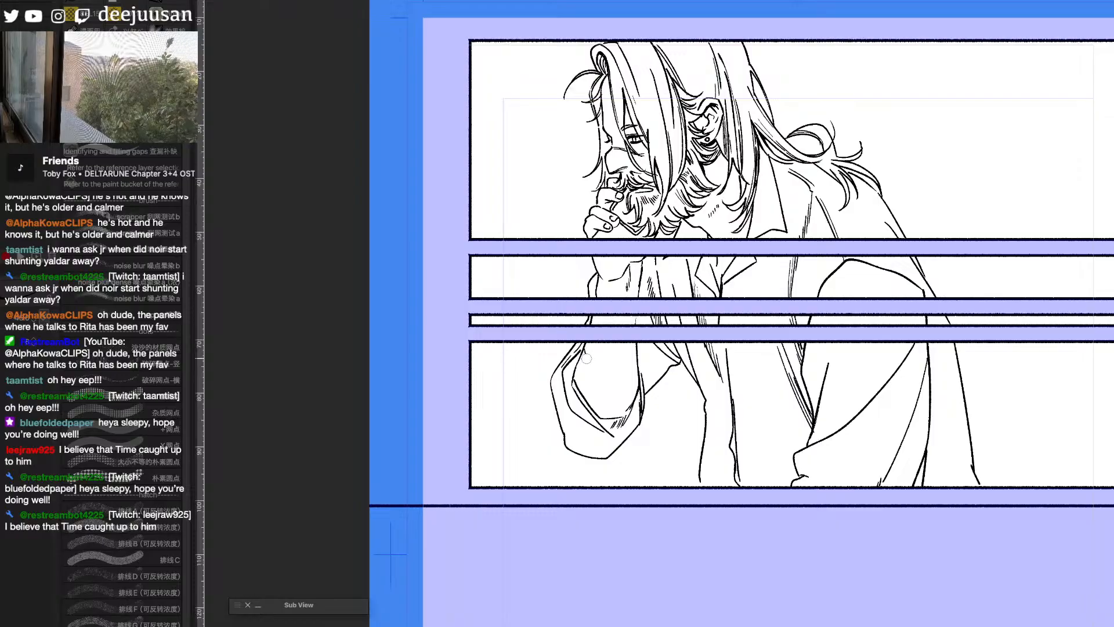
- Add fold lines and hatching to the raised arm's sleeve and wrist, and fine strands to the hair around the face
{"action": "mouse_move", "coordinate": [587, 359]}
{"action": "left_mouse_down"}
{"action": "mouse_move", "coordinate": [613, 383]}
{"action": "mouse_move", "coordinate": [581, 354]}
{"action": "mouse_move", "coordinate": [620, 361]}
{"action": "mouse_move", "coordinate": [611, 364]}
{"action": "mouse_move", "coordinate": [636, 351]}
{"action": "mouse_move", "coordinate": [624, 354]}
{"action": "left_mouse_up"}
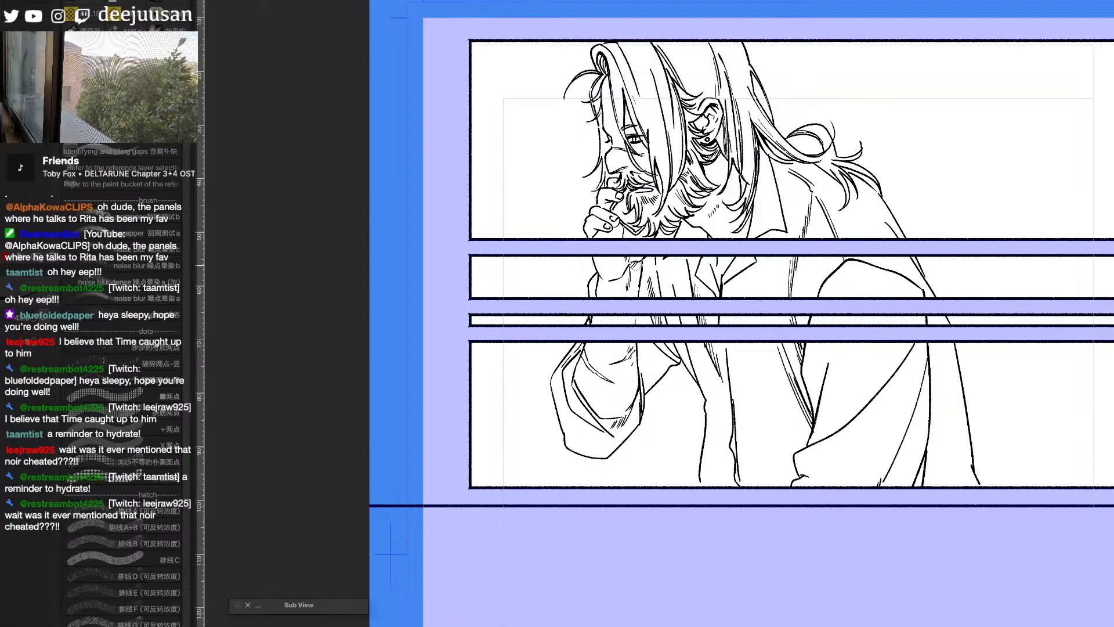
{"action": "mouse_move", "coordinate": [639, 261]}
{"action": "left_mouse_down"}
{"action": "mouse_move", "coordinate": [637, 300]}
{"action": "mouse_move", "coordinate": [642, 243]}
{"action": "left_mouse_up"}
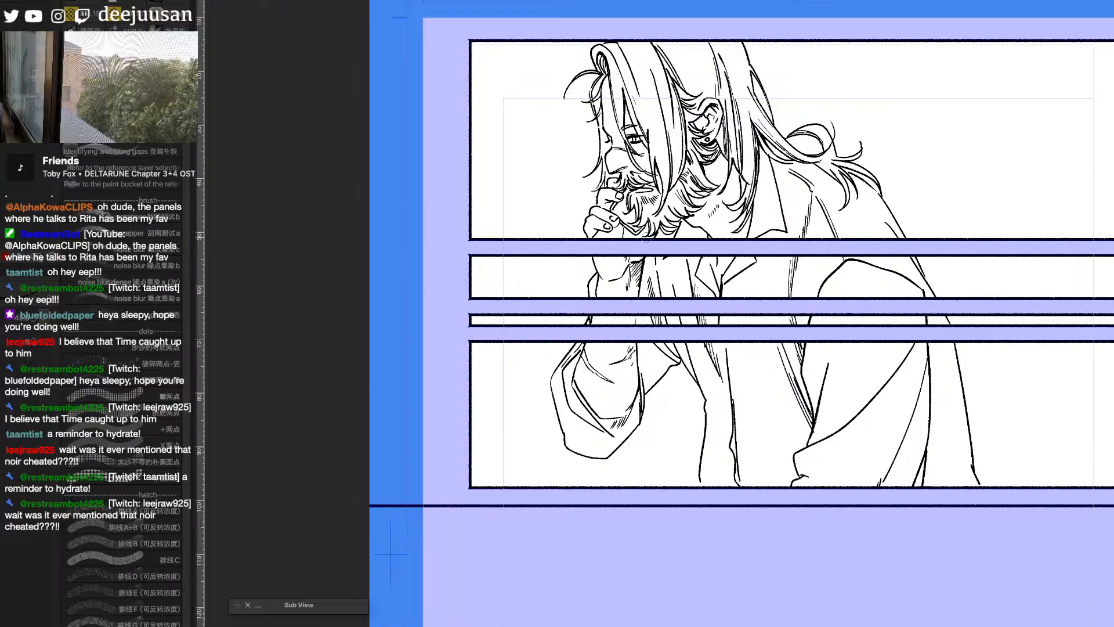
{"action": "left_click_drag", "start_coordinate": [640, 39], "coordinate": [666, 171]}
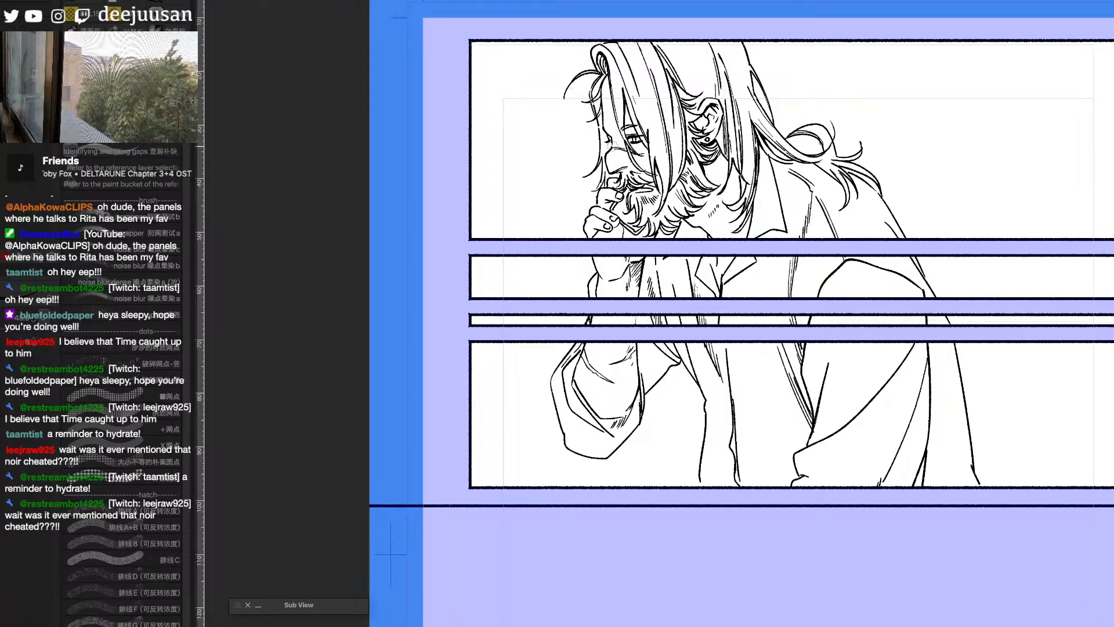
{"action": "left_click_drag", "start_coordinate": [601, 125], "coordinate": [602, 164]}
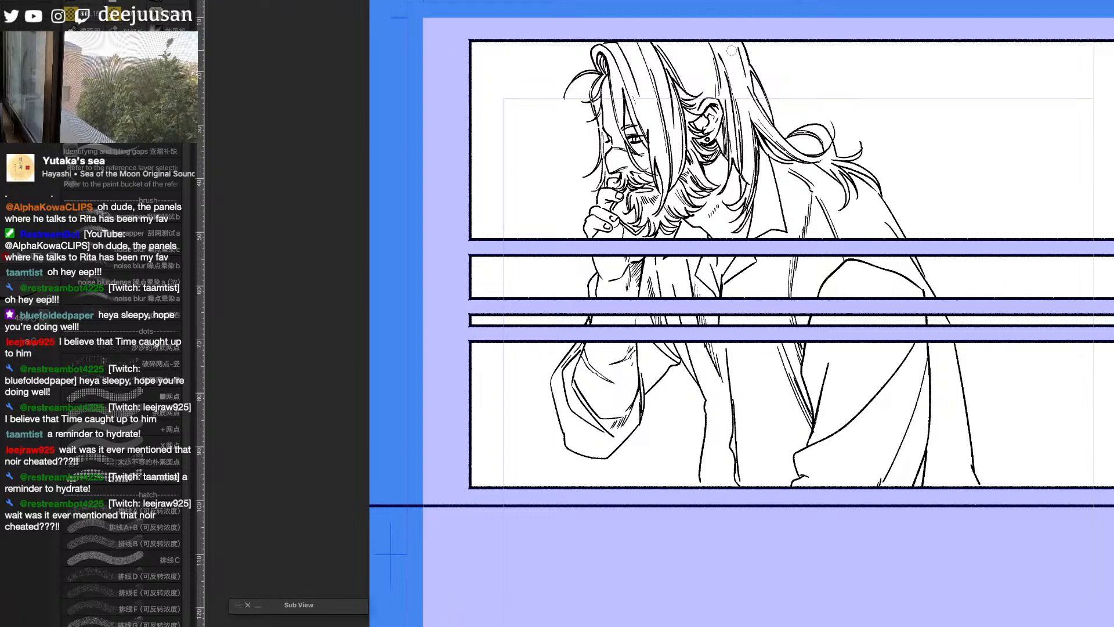
{"action": "scroll", "coordinate": [663, 30], "scroll_direction": "down", "scroll_amount": 1}
{"action": "left_click_drag", "start_coordinate": [979, 390], "coordinate": [977, 453]}
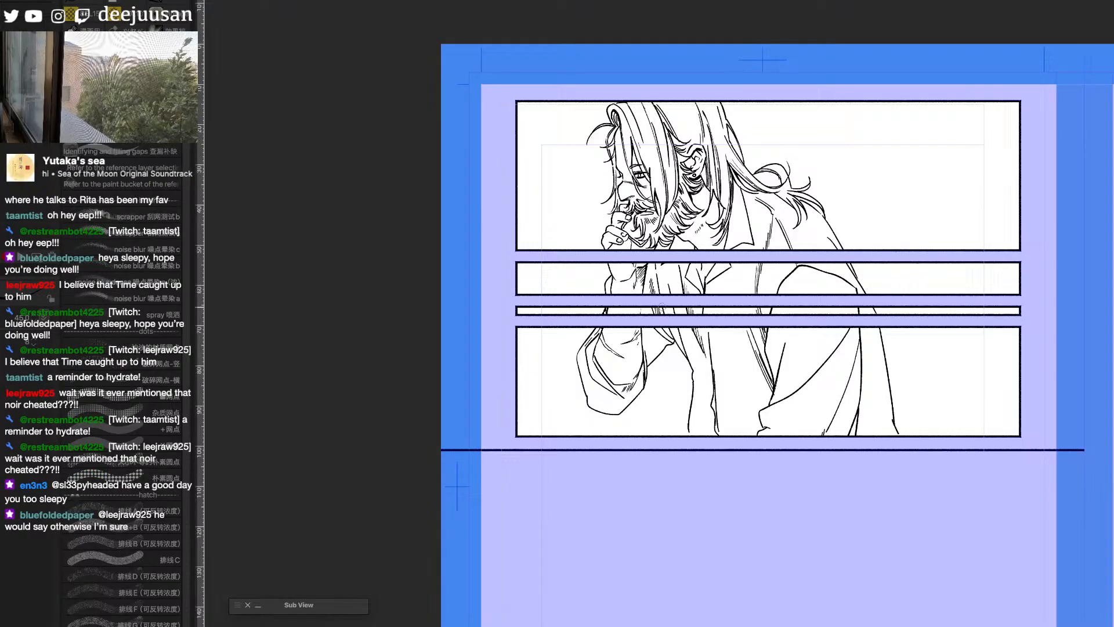
- Switch to the web browser, open Chapter 34 of the Grey is... webmanga and read its opening pages about the family
{"action": "key", "text": "super+Tab"}
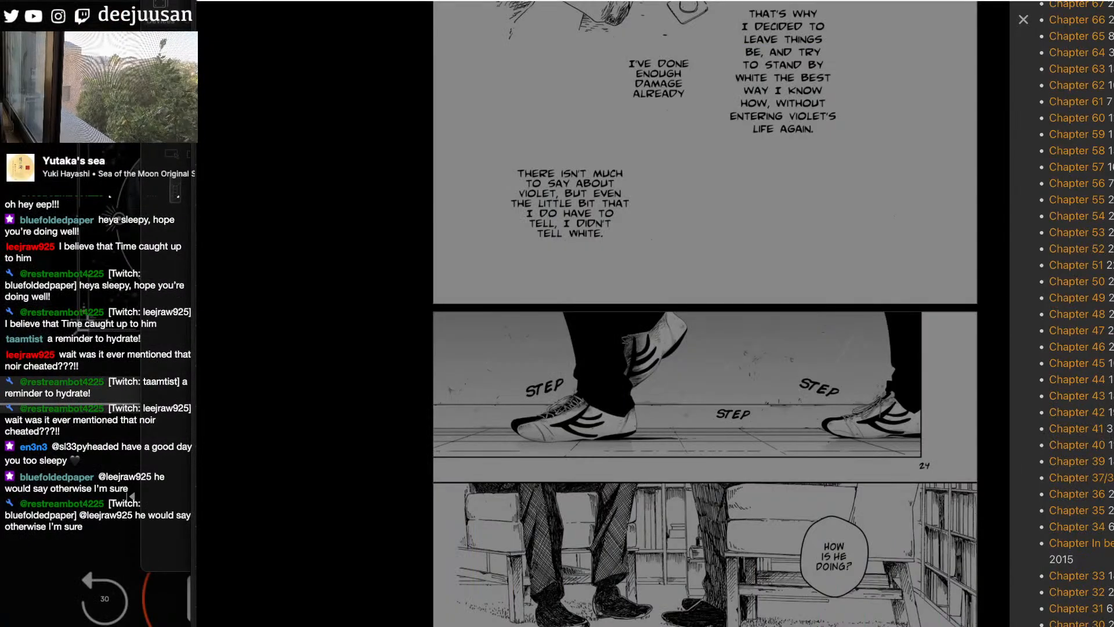
{"action": "left_click", "coordinate": [1093, 519]}
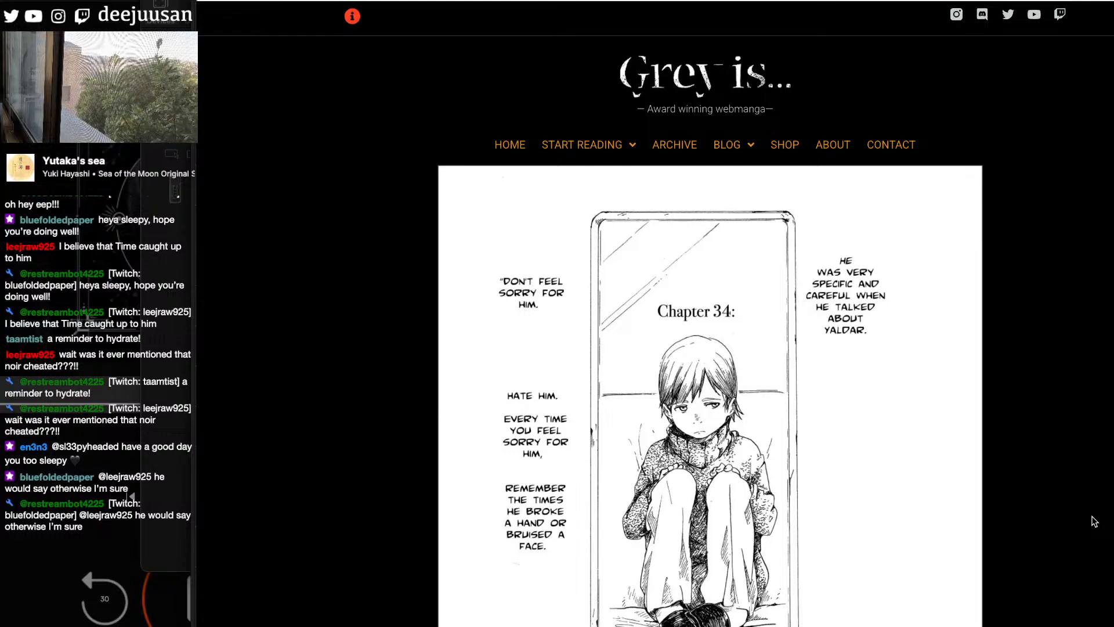
{"action": "scroll", "coordinate": [1093, 520], "scroll_direction": "down", "scroll_amount": 20}
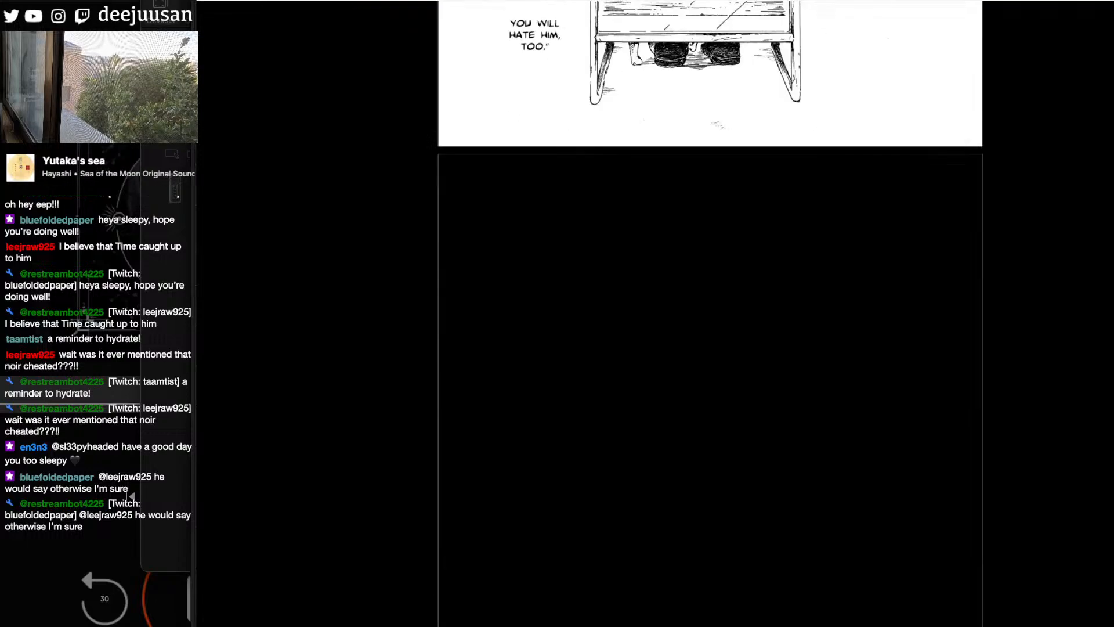
{"action": "scroll", "coordinate": [1093, 520], "scroll_direction": "down", "scroll_amount": 10}
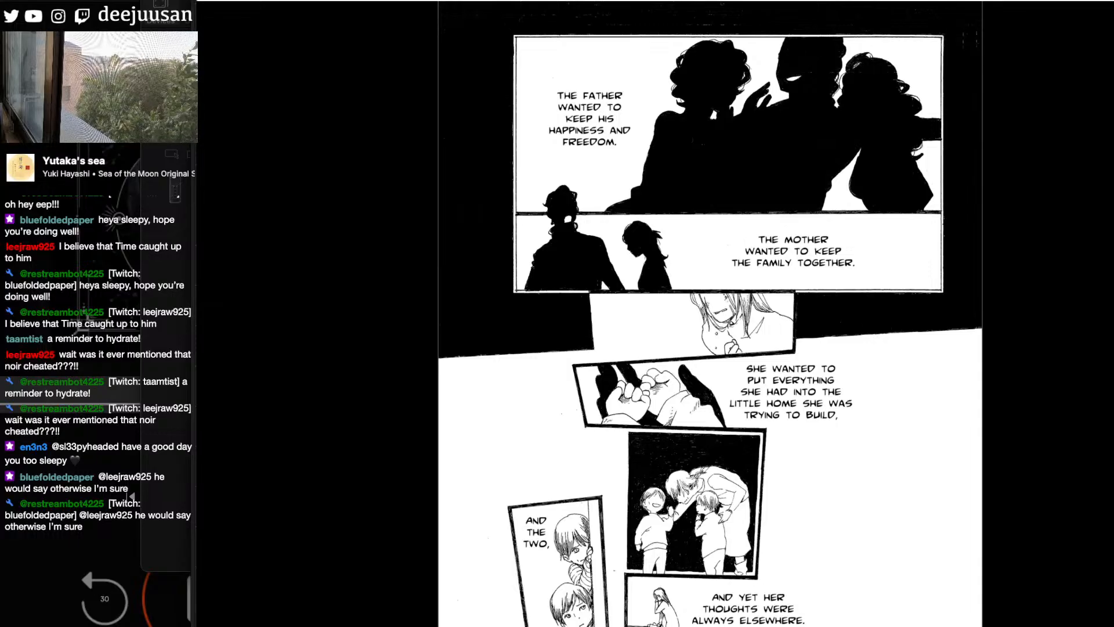
{"action": "scroll", "coordinate": [710, 314], "scroll_direction": "down", "scroll_amount": 5}
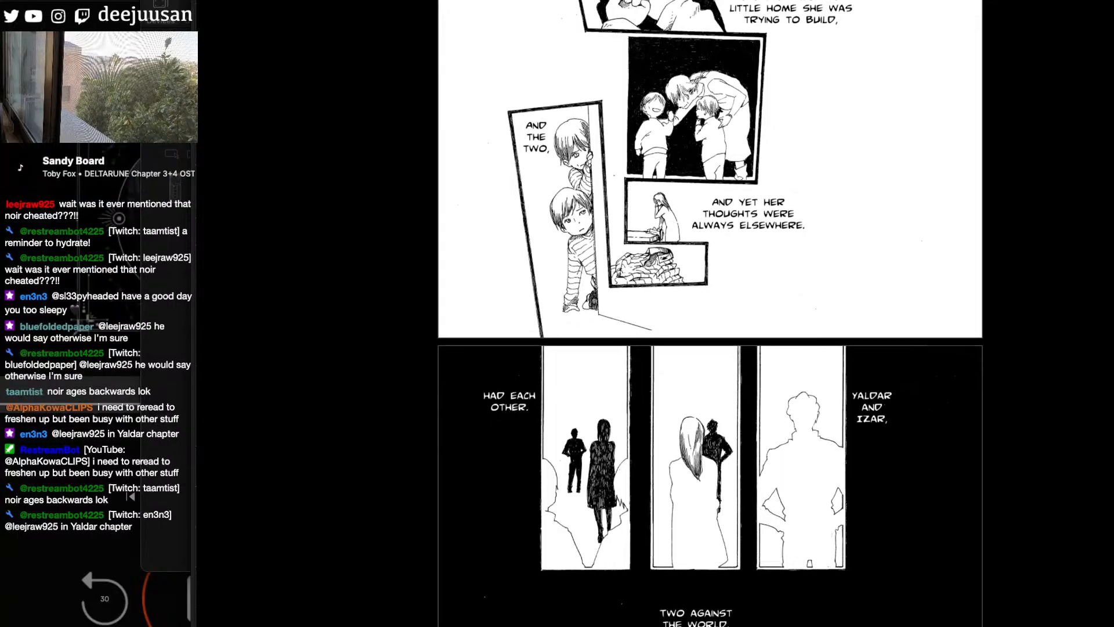
{"action": "scroll", "coordinate": [710, 314], "scroll_direction": "up", "scroll_amount": 7}
{"action": "scroll", "coordinate": [709, 313], "scroll_direction": "up", "scroll_amount": 1}
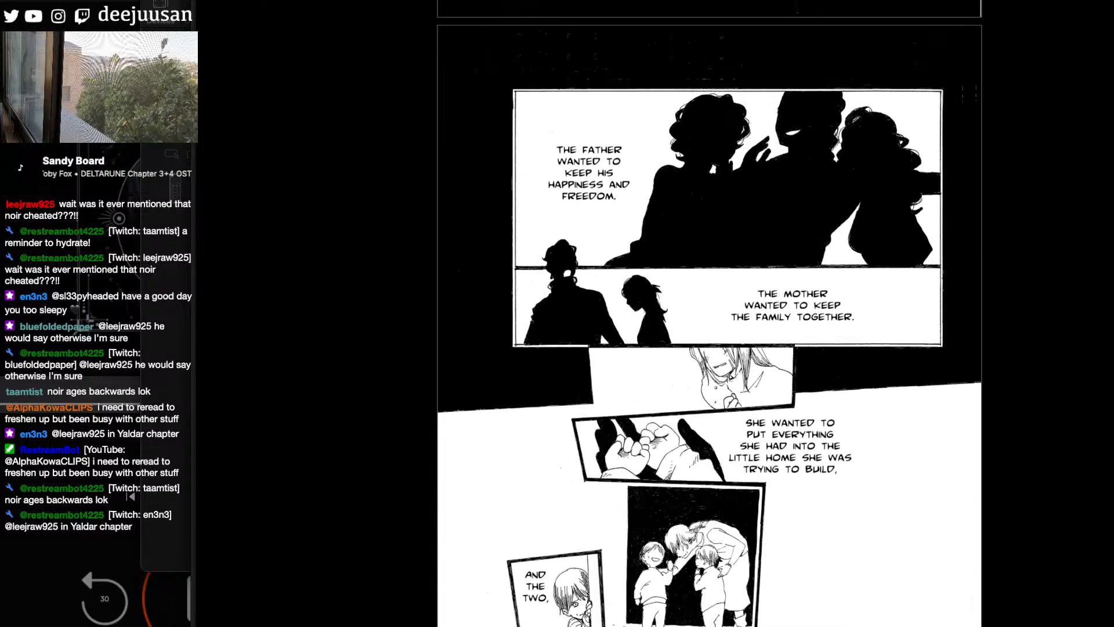
{"action": "scroll", "coordinate": [709, 313], "scroll_direction": "down", "scroll_amount": 4}
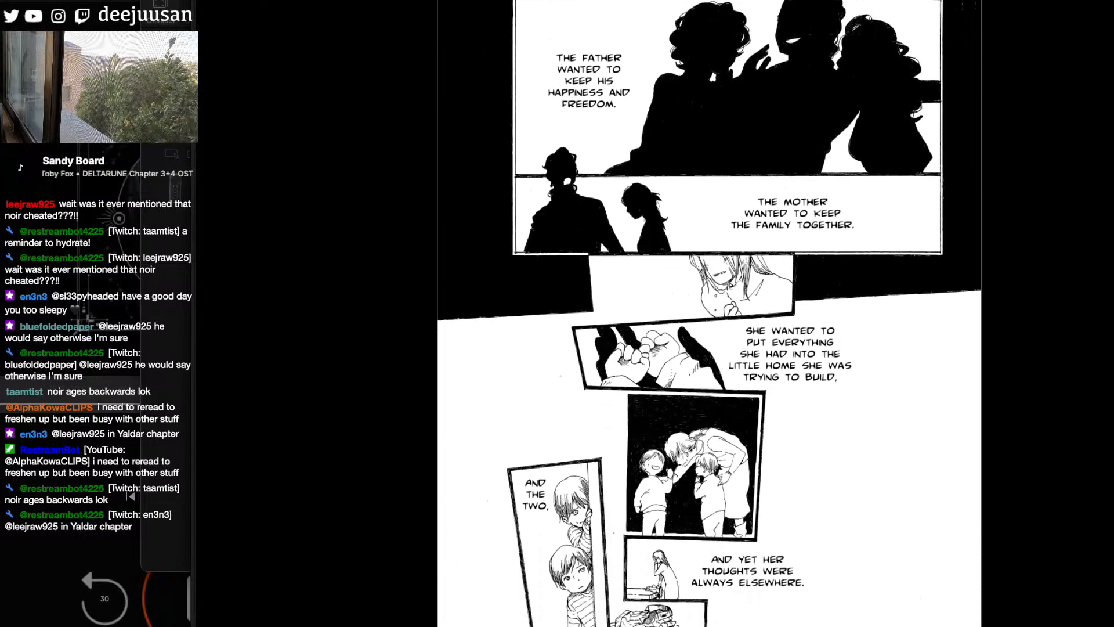
{"action": "scroll", "coordinate": [709, 314], "scroll_direction": "down", "scroll_amount": 1}
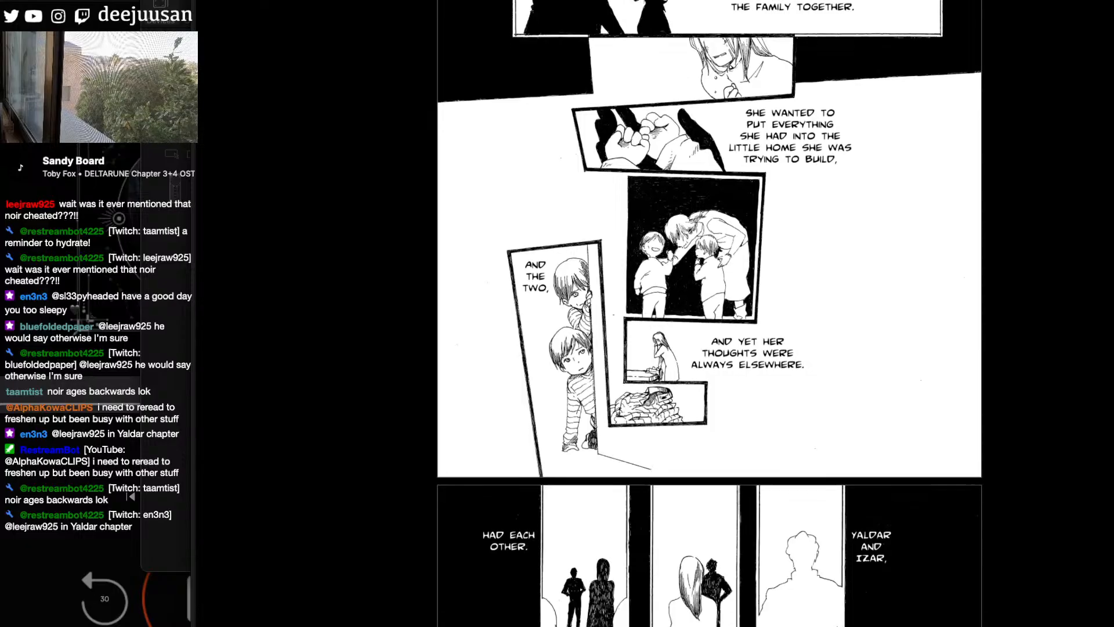
{"action": "scroll", "coordinate": [709, 313], "scroll_direction": "down", "scroll_amount": 10}
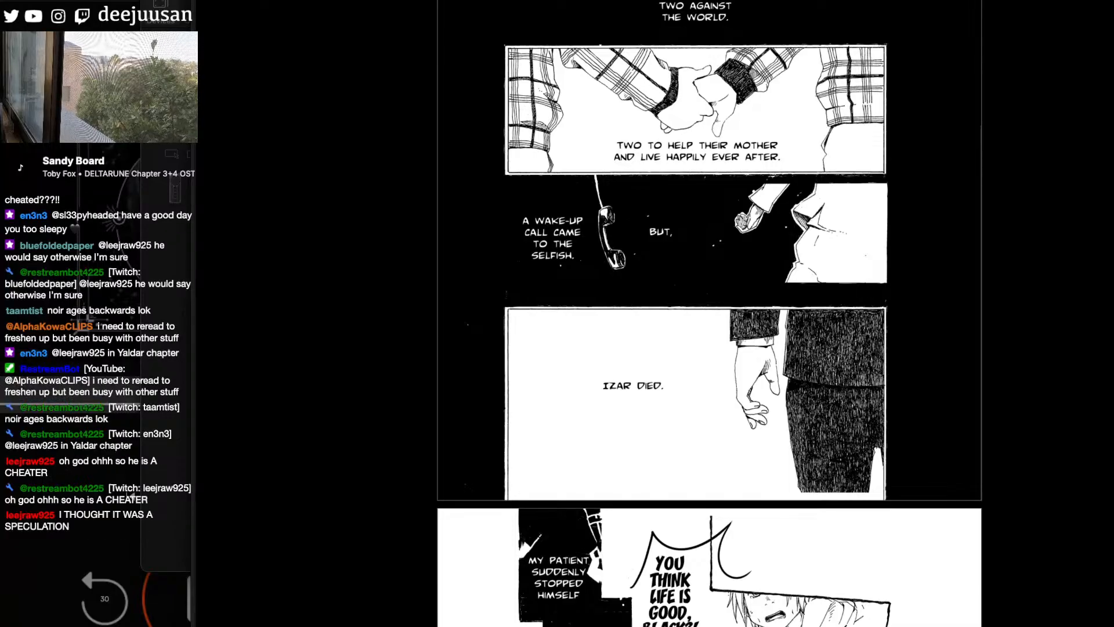
- Switch back to the manga page in Clip Studio Paint and add shading lines along the shirt collar in the first panel
{"action": "key", "text": "super+Tab"}
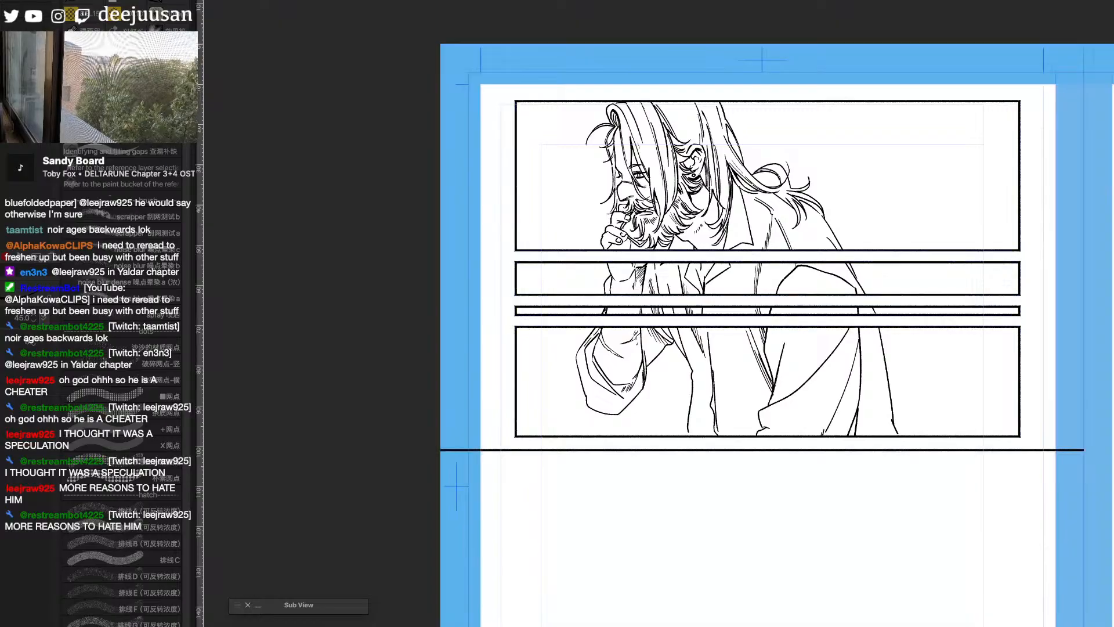
{"action": "left_click_drag", "start_coordinate": [825, 364], "coordinate": [823, 368]}
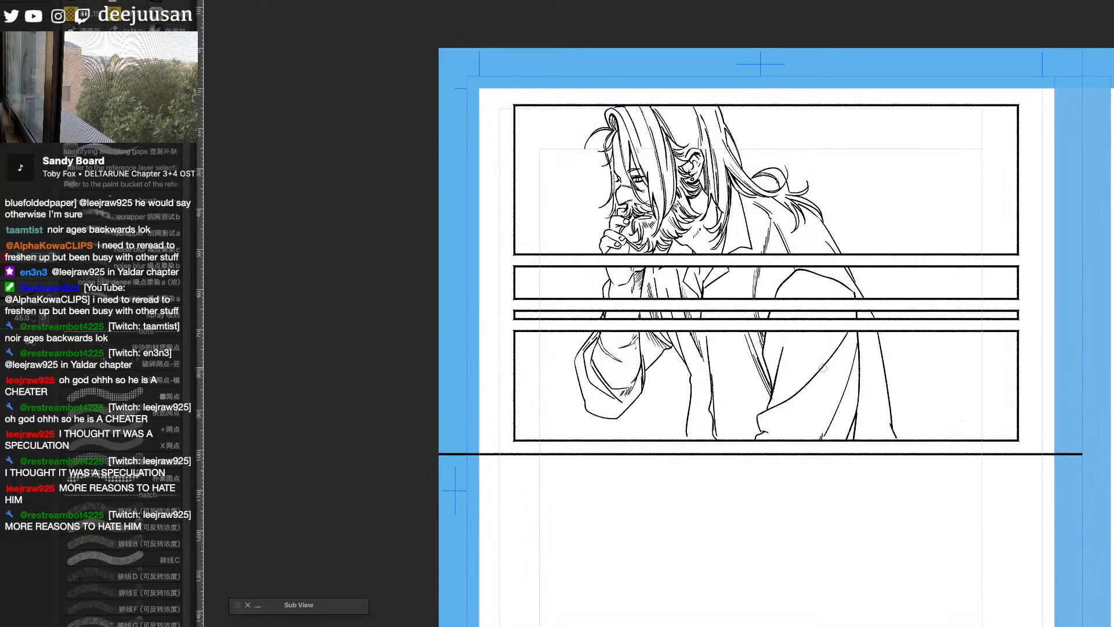
{"action": "scroll", "coordinate": [823, 368], "scroll_direction": "up", "scroll_amount": 1}
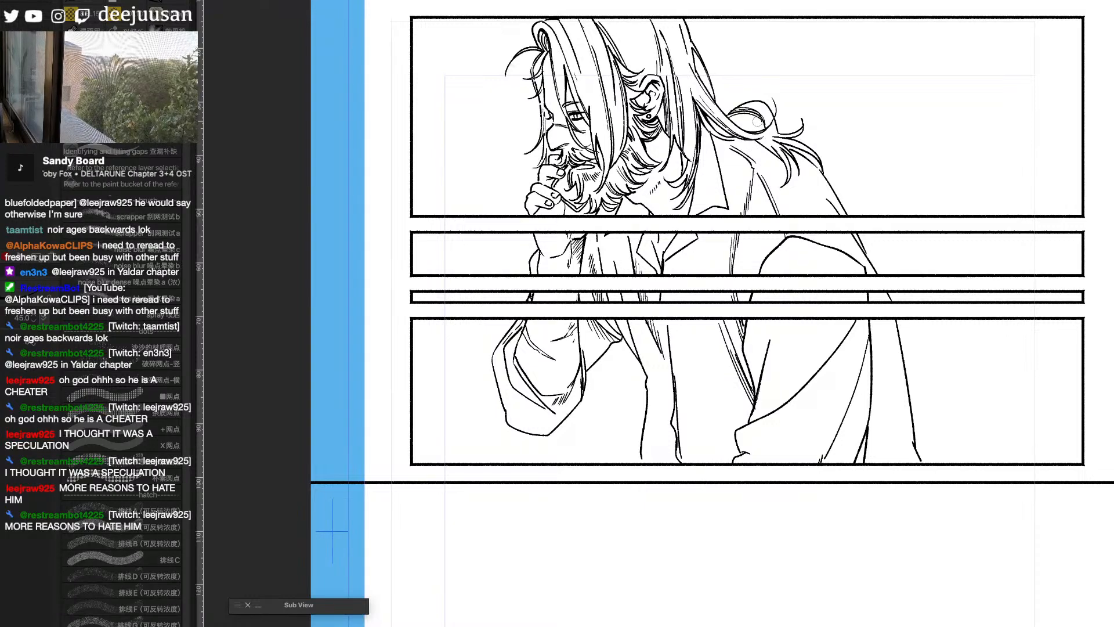
{"action": "key", "text": "e"}
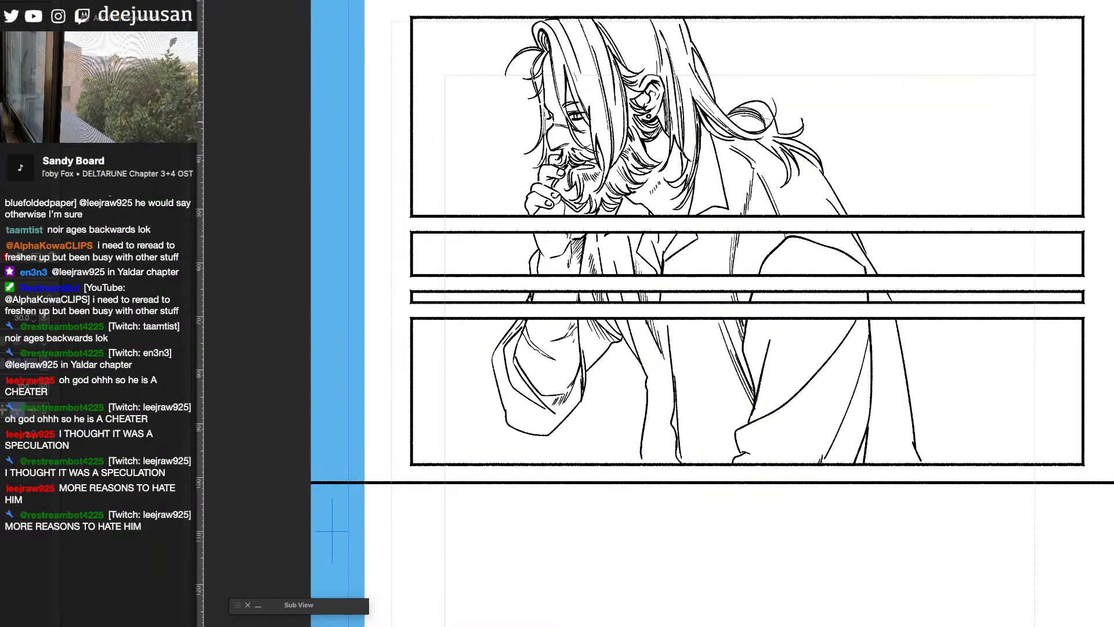
{"action": "left_click_drag", "start_coordinate": [780, 113], "coordinate": [847, 207]}
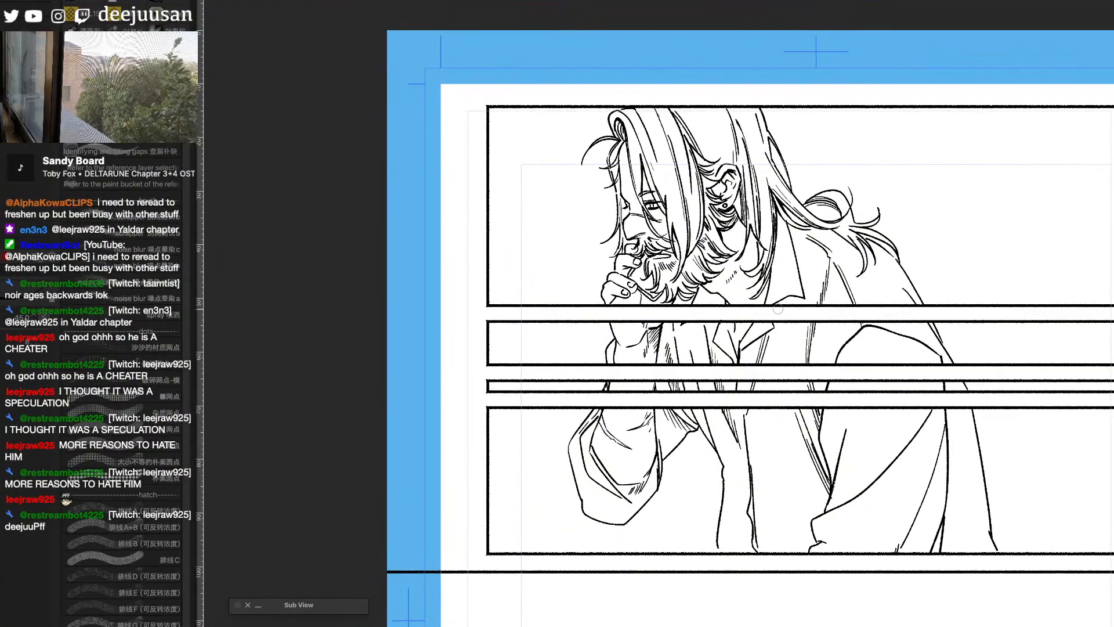
{"action": "left_click_drag", "start_coordinate": [781, 304], "coordinate": [796, 302]}
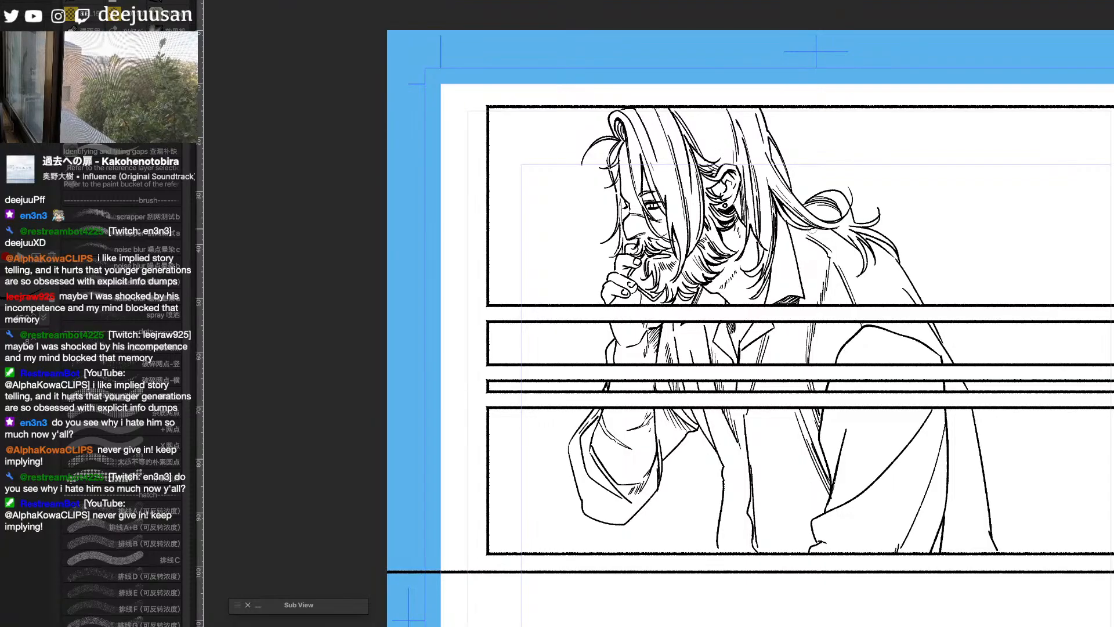
{"action": "key", "text": "e"}
{"action": "key", "text": "b"}
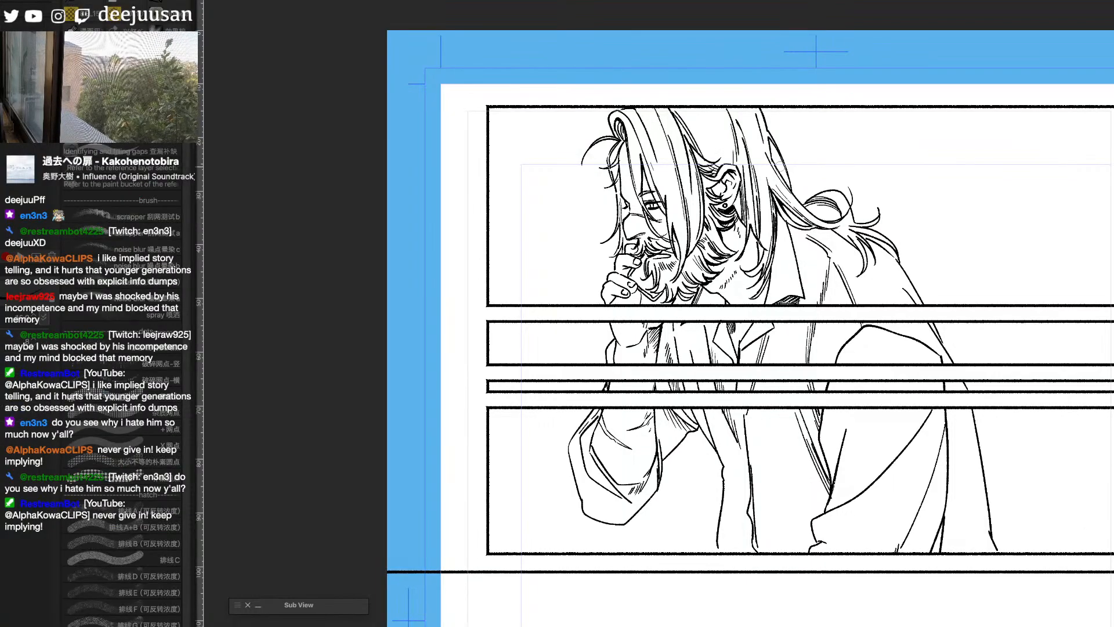
- Clean up the hair in the first panel and add fine strands to the locks falling in front of the face
{"action": "key", "text": "e"}
{"action": "mouse_move", "coordinate": [685, 133]}
{"action": "left_mouse_down"}
{"action": "mouse_move", "coordinate": [696, 162]}
{"action": "mouse_move", "coordinate": [685, 134]}
{"action": "left_mouse_up"}
{"action": "key", "text": "b"}
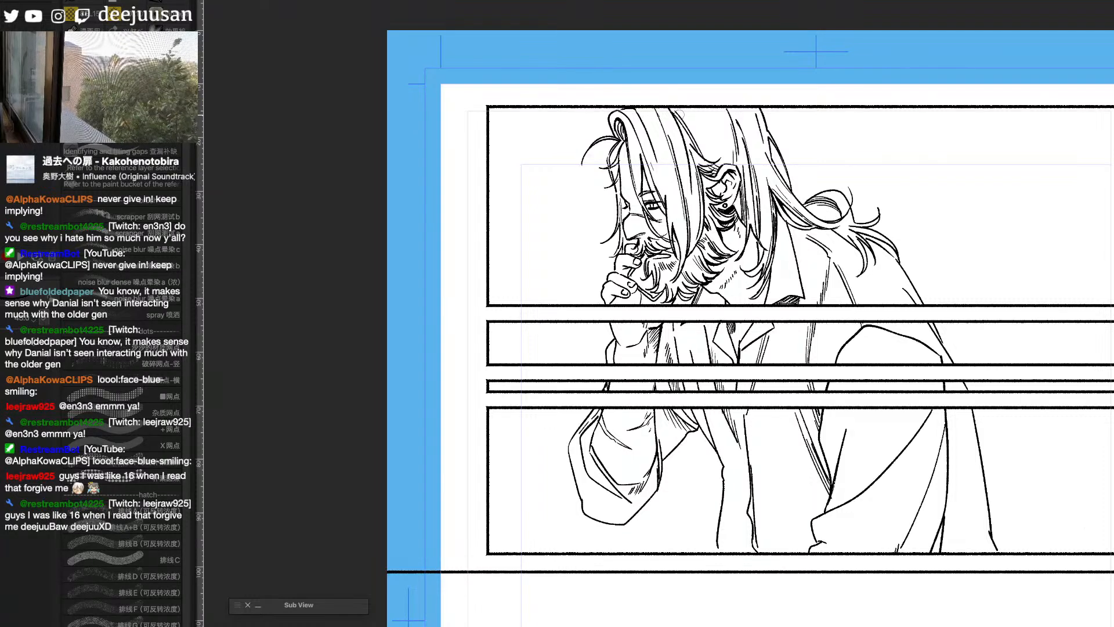
{"action": "mouse_move", "coordinate": [616, 141]}
{"action": "left_mouse_down"}
{"action": "mouse_move", "coordinate": [603, 165]}
{"action": "mouse_move", "coordinate": [615, 188]}
{"action": "left_mouse_up"}
{"action": "key", "text": "space"}
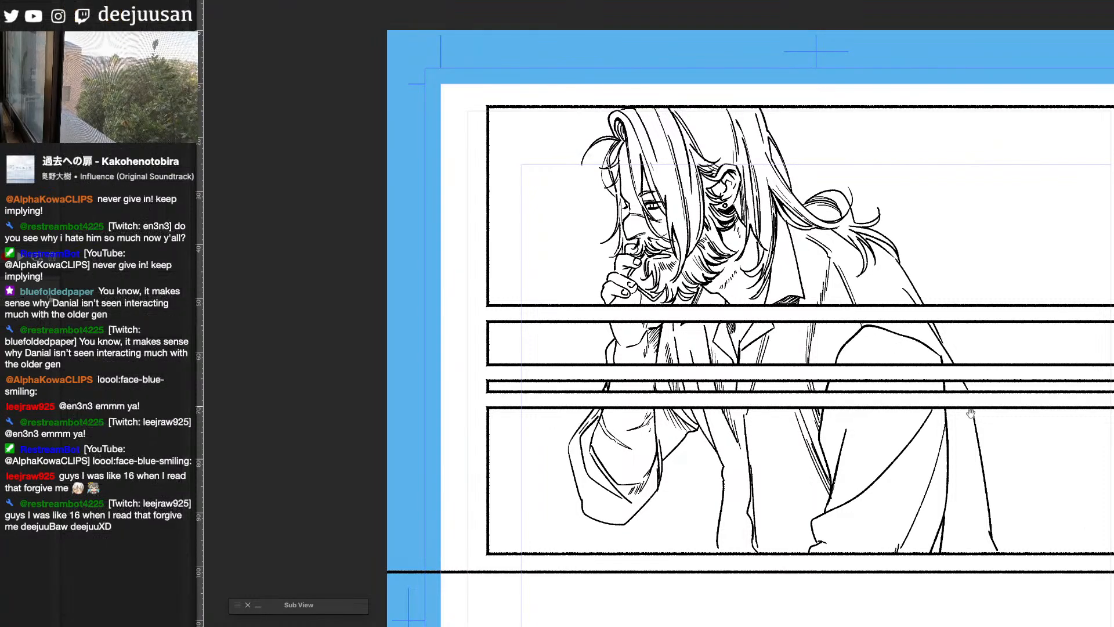
{"action": "left_click_drag", "start_coordinate": [970, 413], "coordinate": [959, 365]}
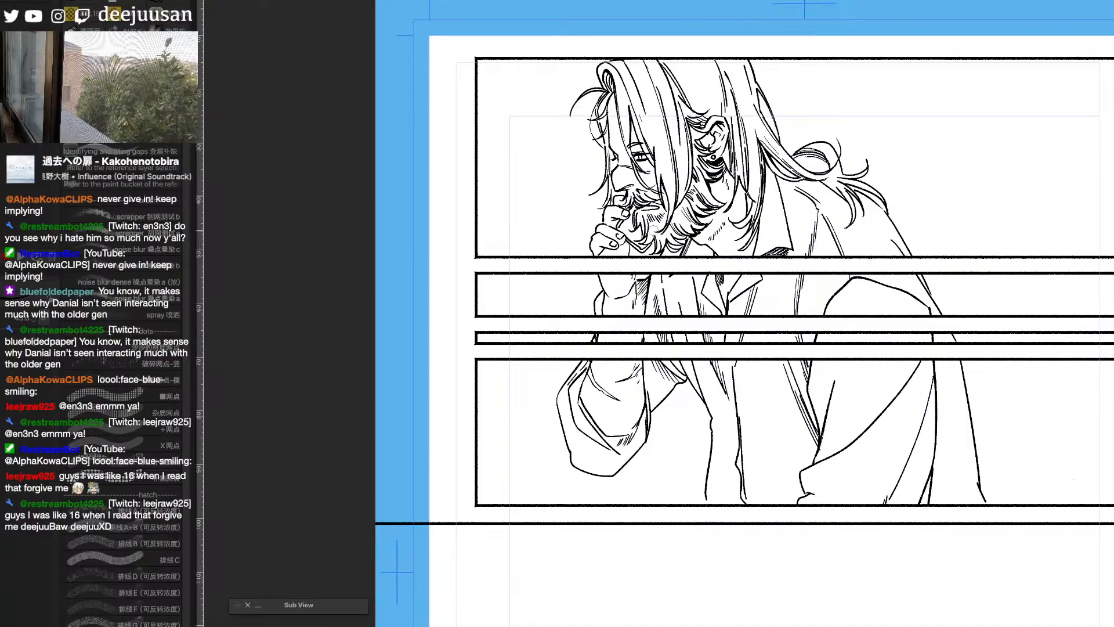
{"action": "key", "text": "e"}
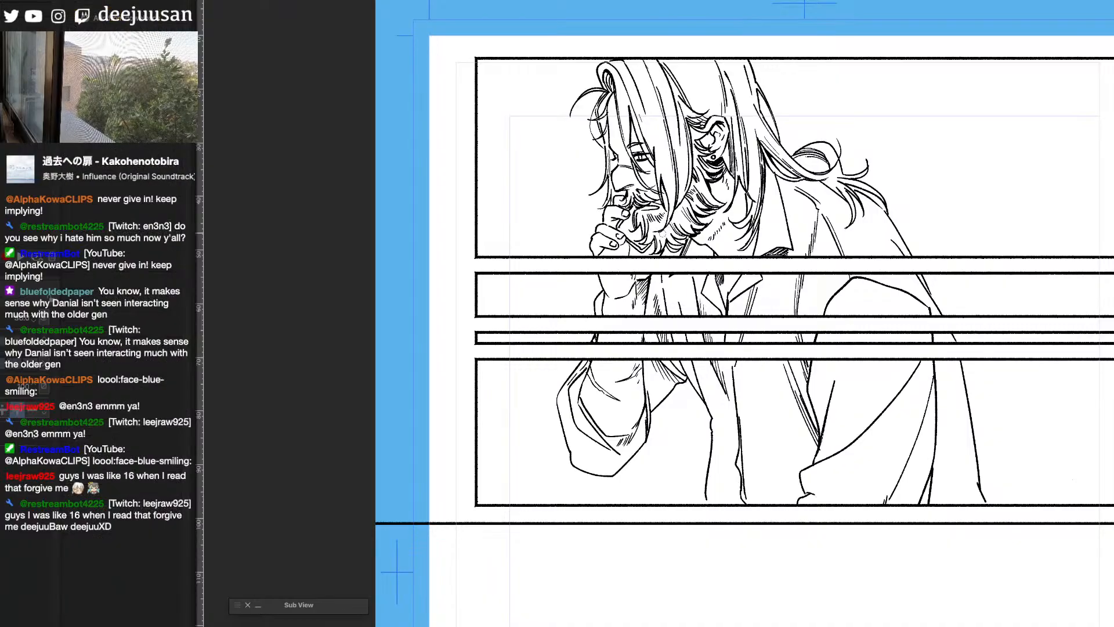
{"action": "key", "text": "p"}
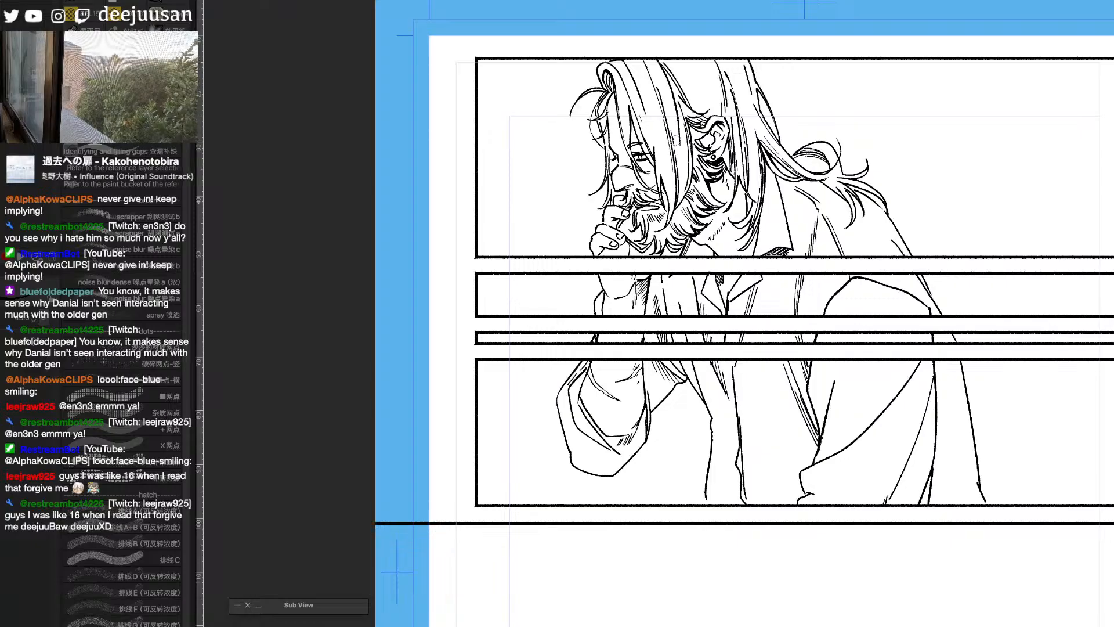
{"action": "left_click_drag", "start_coordinate": [982, 492], "coordinate": [952, 381]}
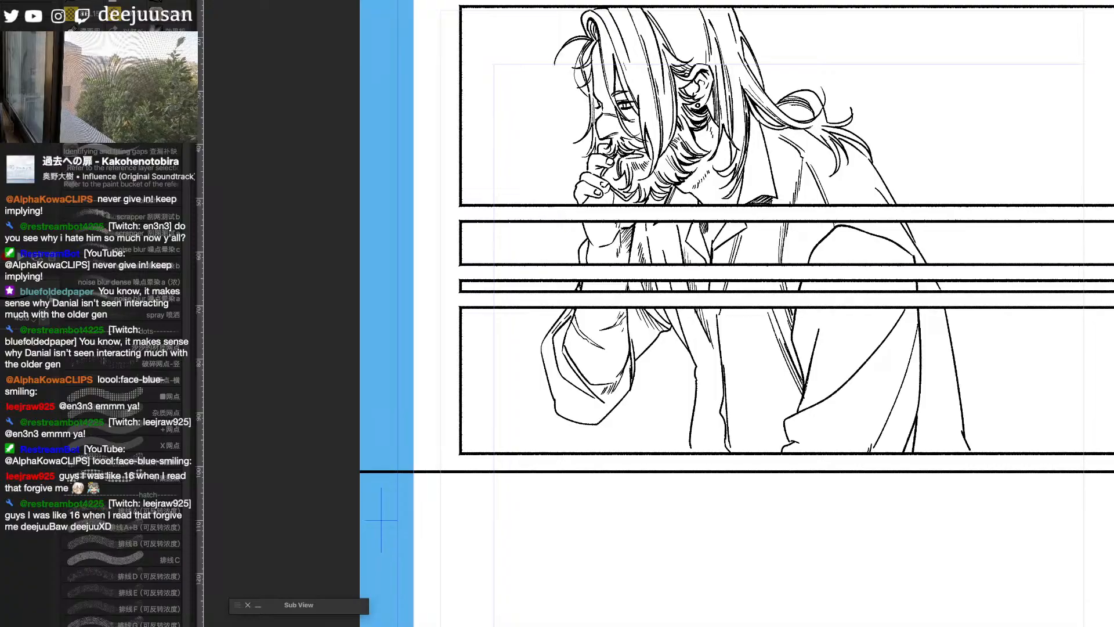
- Switch to the web browser, reread the webmanga pages about the mother and her two children, and return to the manga page
{"action": "key", "text": "super+Tab"}
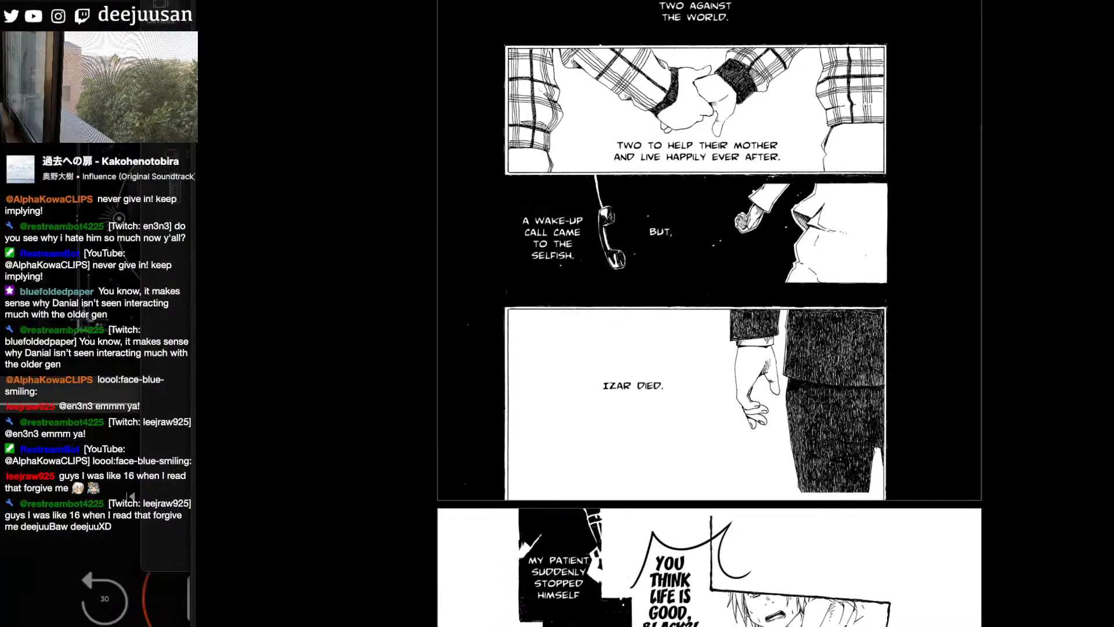
{"action": "scroll", "coordinate": [709, 349], "scroll_direction": "up", "scroll_amount": 8}
{"action": "scroll", "coordinate": [709, 348], "scroll_direction": "up", "scroll_amount": 5}
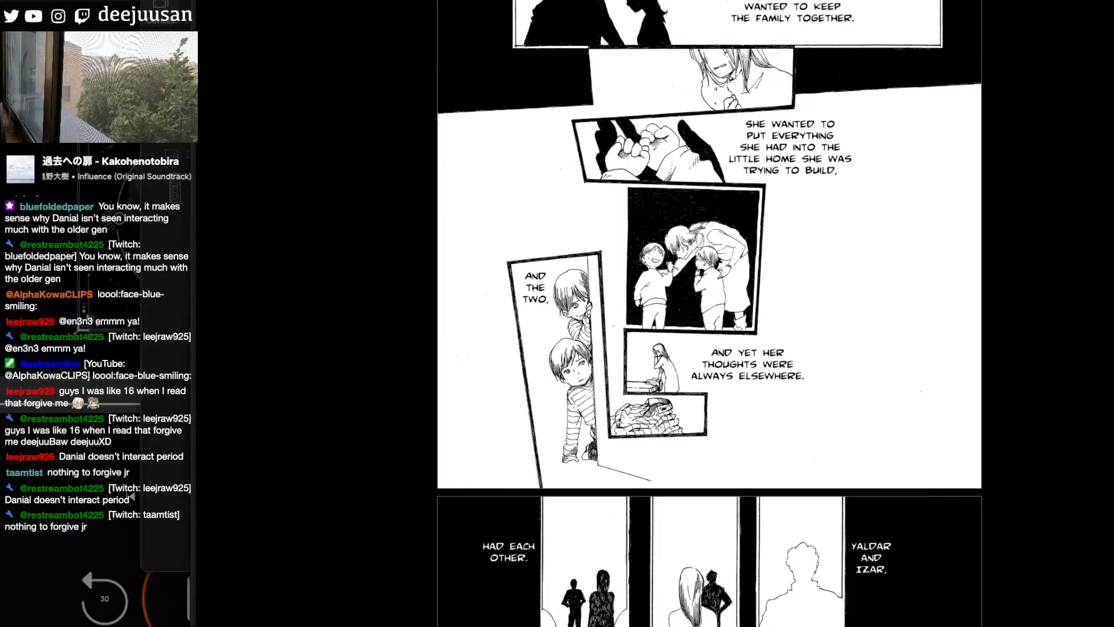
{"action": "key", "text": "super+Tab"}
- Add fold and shading lines down the coat's chest and lapel across the second and bottom panels
{"action": "key", "text": "space"}
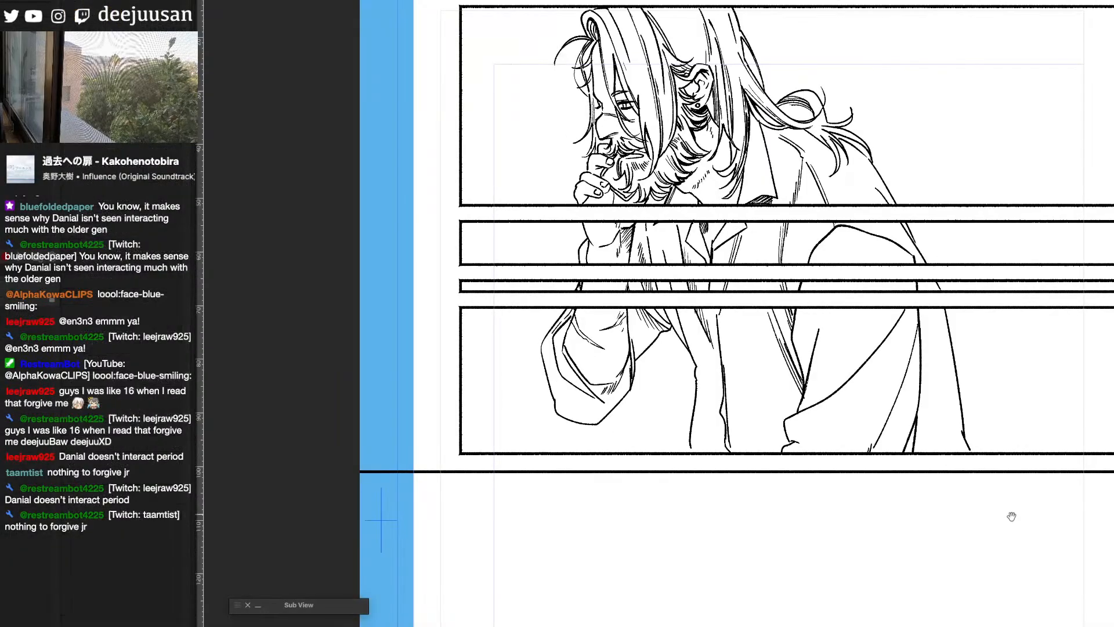
{"action": "left_click_drag", "start_coordinate": [1012, 516], "coordinate": [934, 503]}
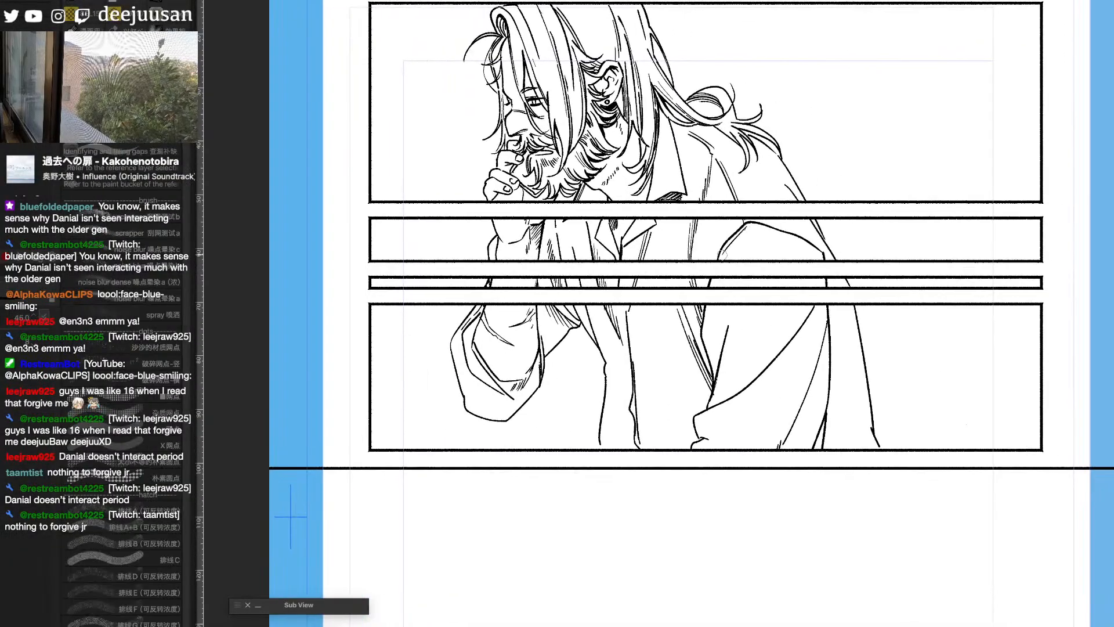
{"action": "left_click_drag", "start_coordinate": [707, 301], "coordinate": [703, 322]}
{"action": "mouse_move", "coordinate": [716, 273]}
{"action": "left_mouse_down"}
{"action": "mouse_move", "coordinate": [705, 330]}
{"action": "mouse_move", "coordinate": [720, 354]}
{"action": "mouse_move", "coordinate": [721, 316]}
{"action": "mouse_move", "coordinate": [720, 350]}
{"action": "left_mouse_up"}
{"action": "mouse_move", "coordinate": [723, 313]}
{"action": "left_mouse_down"}
{"action": "mouse_move", "coordinate": [722, 348]}
{"action": "mouse_move", "coordinate": [724, 335]}
{"action": "left_mouse_up"}
{"action": "left_click_drag", "start_coordinate": [728, 307], "coordinate": [728, 321]}
{"action": "left_click_drag", "start_coordinate": [732, 281], "coordinate": [740, 259]}
{"action": "left_click_drag", "start_coordinate": [746, 241], "coordinate": [745, 249]}
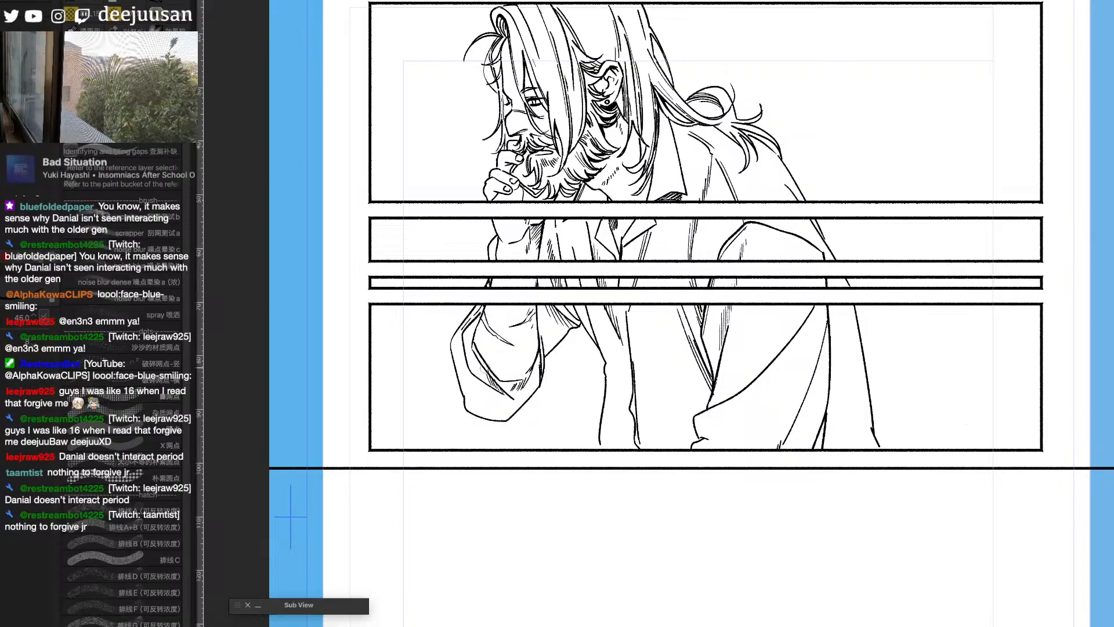
- Hatch the inner edge and lower tip of the raised arm's cuff, and shade the open shirt front in the bottom panel
{"action": "left_click_drag", "start_coordinate": [485, 378], "coordinate": [475, 359]}
{"action": "left_click_drag", "start_coordinate": [479, 372], "coordinate": [469, 342]}
{"action": "left_click_drag", "start_coordinate": [472, 356], "coordinate": [469, 333]}
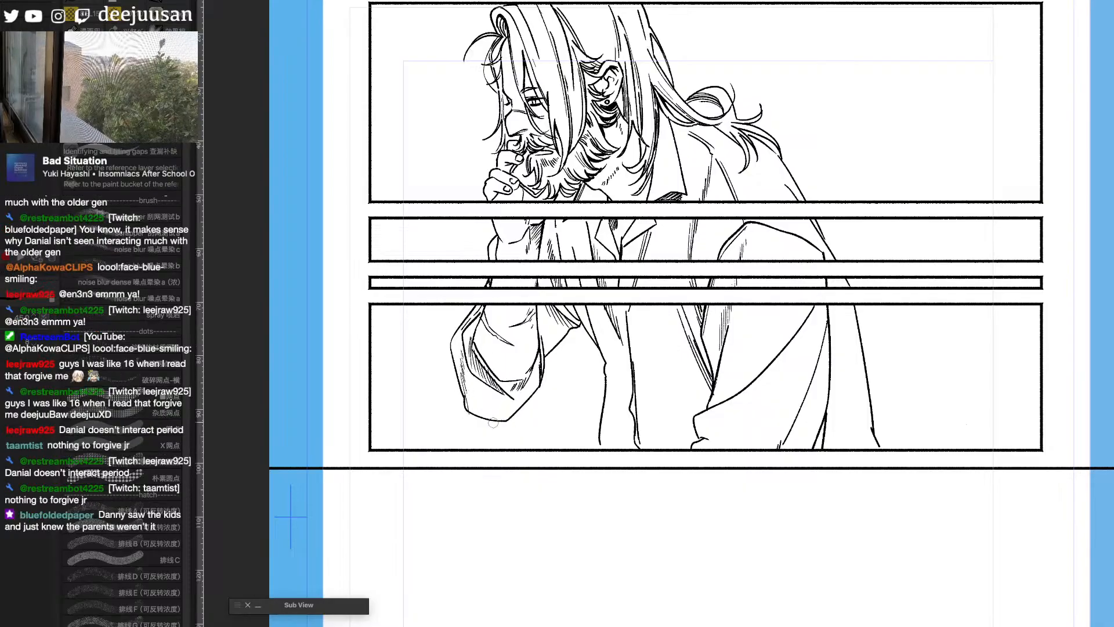
{"action": "left_click_drag", "start_coordinate": [487, 416], "coordinate": [492, 409]}
{"action": "left_click_drag", "start_coordinate": [489, 418], "coordinate": [496, 410]}
{"action": "left_click_drag", "start_coordinate": [495, 418], "coordinate": [499, 408]}
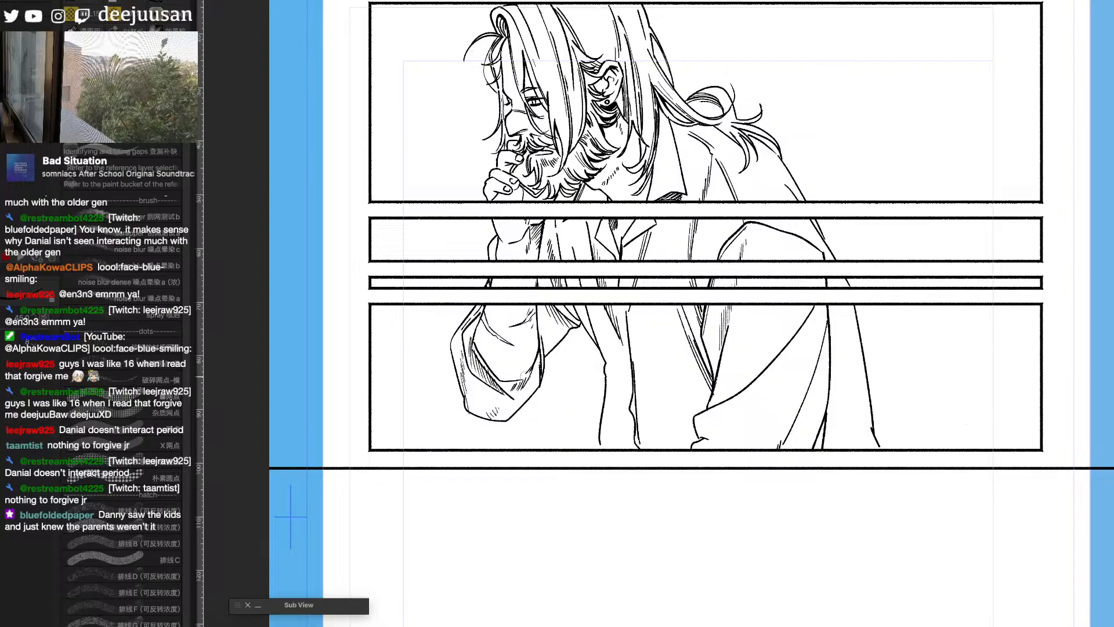
{"action": "left_click_drag", "start_coordinate": [641, 302], "coordinate": [665, 338]}
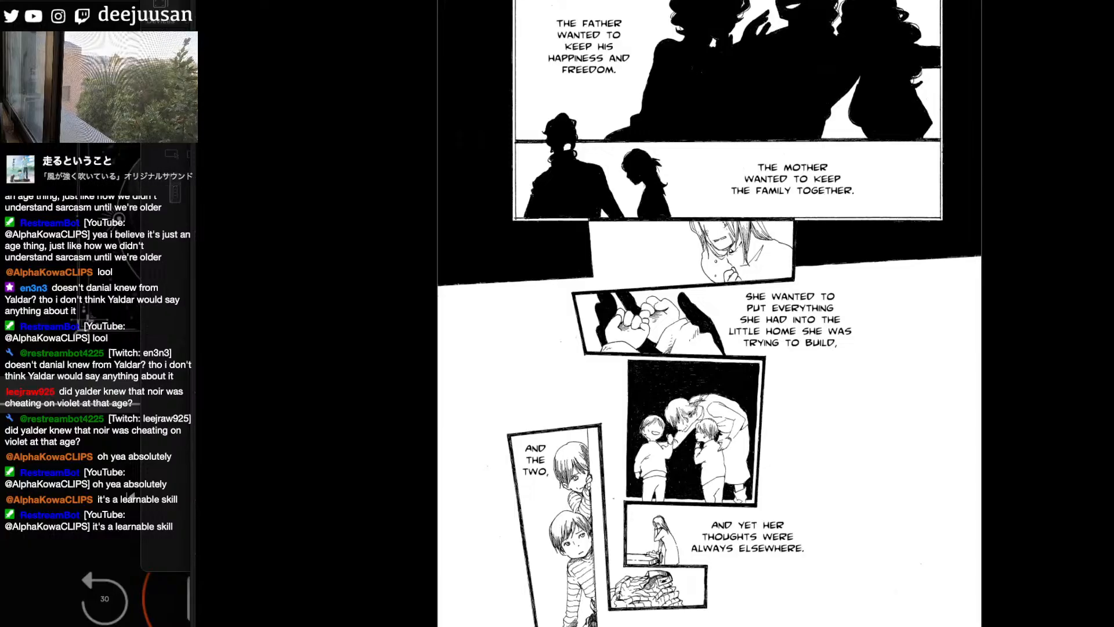
- Switch back from the web browser to the manga page and examine the inked figure close up and at full-page scale
{"action": "key", "text": "super+Tab"}
{"action": "left_click_drag", "start_coordinate": [935, 560], "coordinate": [961, 495]}
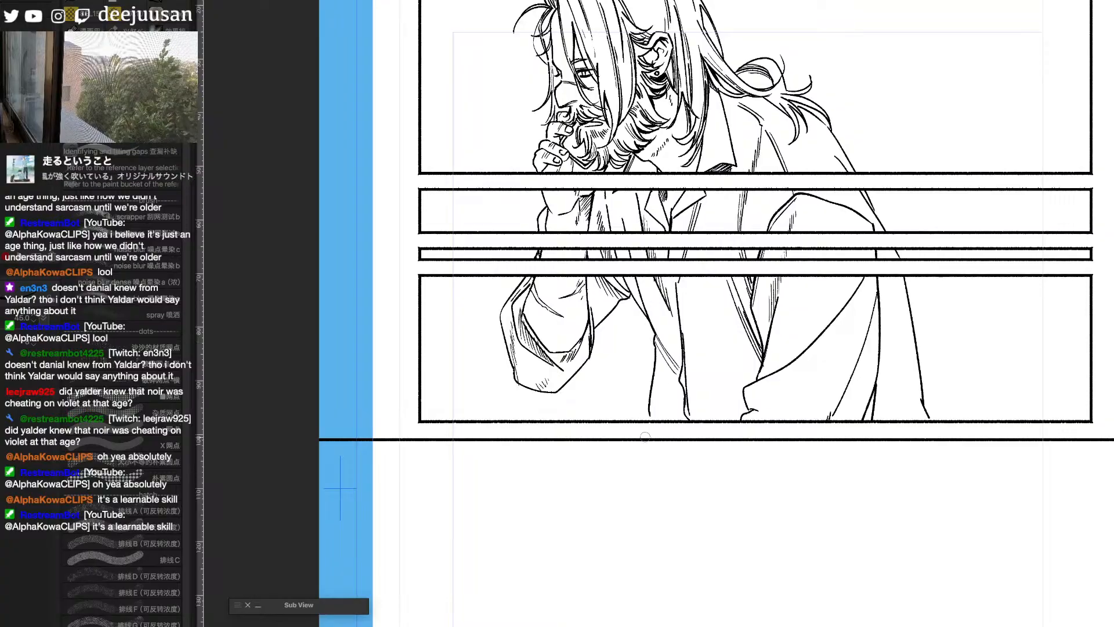
{"action": "left_click_drag", "start_coordinate": [781, 265], "coordinate": [811, 303]}
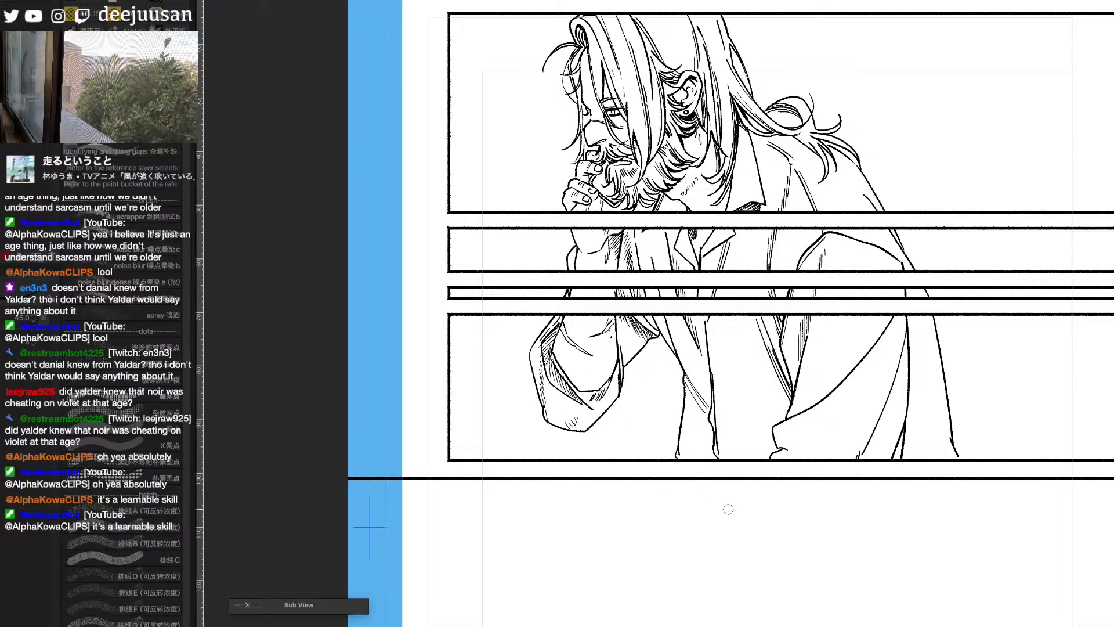
{"action": "scroll", "coordinate": [726, 507], "scroll_direction": "down", "scroll_amount": 2}
{"action": "left_click_drag", "start_coordinate": [965, 507], "coordinate": [832, 495]}
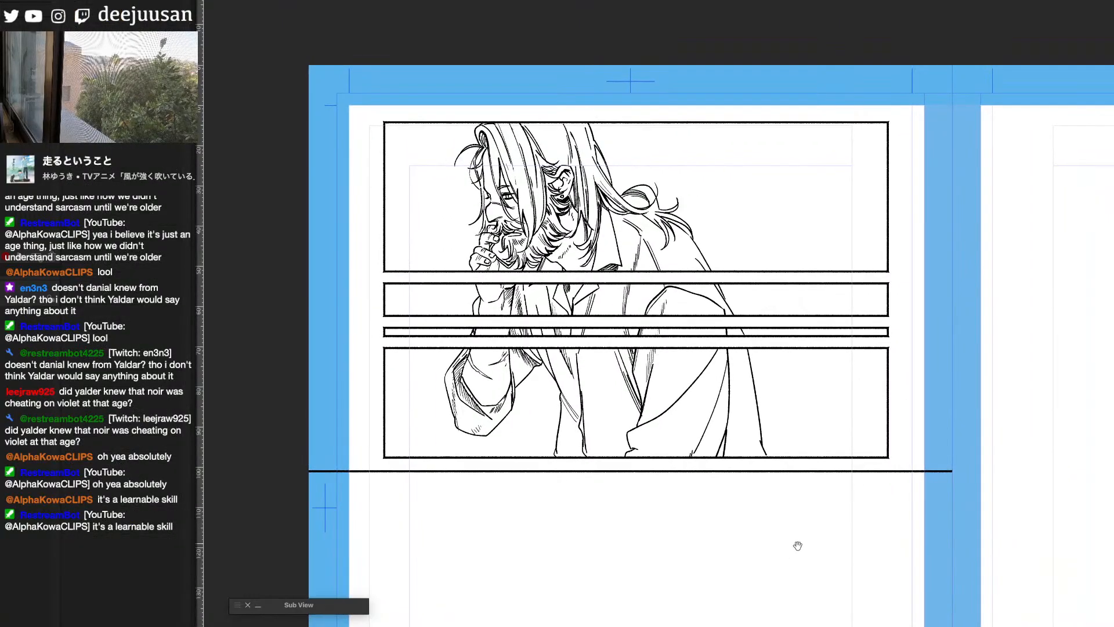
{"action": "left_click_drag", "start_coordinate": [795, 542], "coordinate": [960, 554]}
{"action": "scroll", "coordinate": [888, 540], "scroll_direction": "up", "scroll_amount": 2}
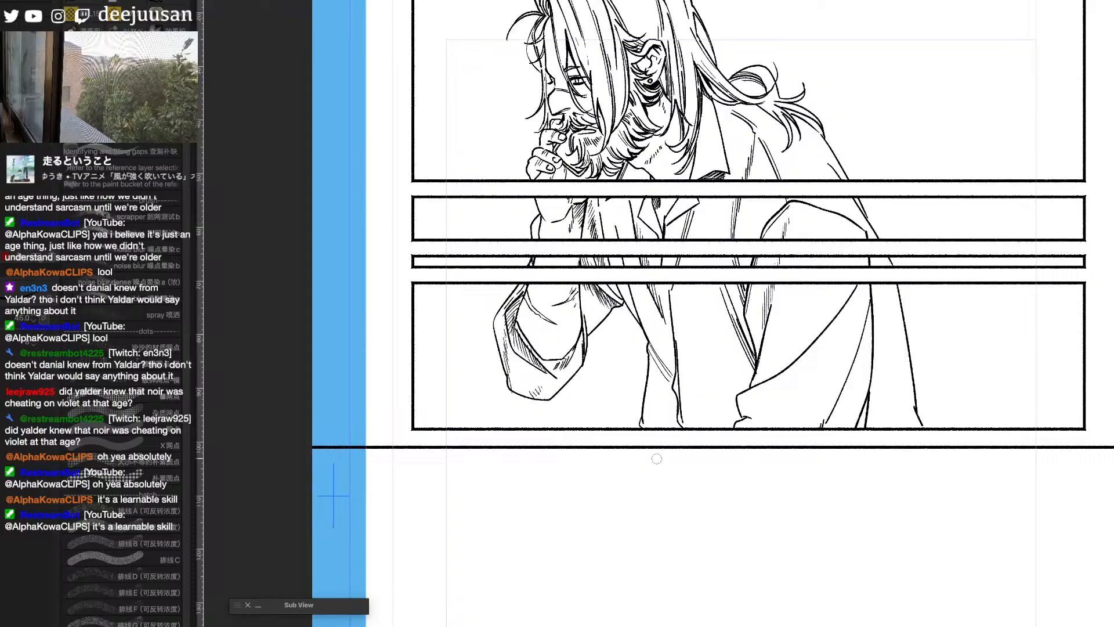
{"action": "scroll", "coordinate": [636, 161], "scroll_direction": "down", "scroll_amount": 2}
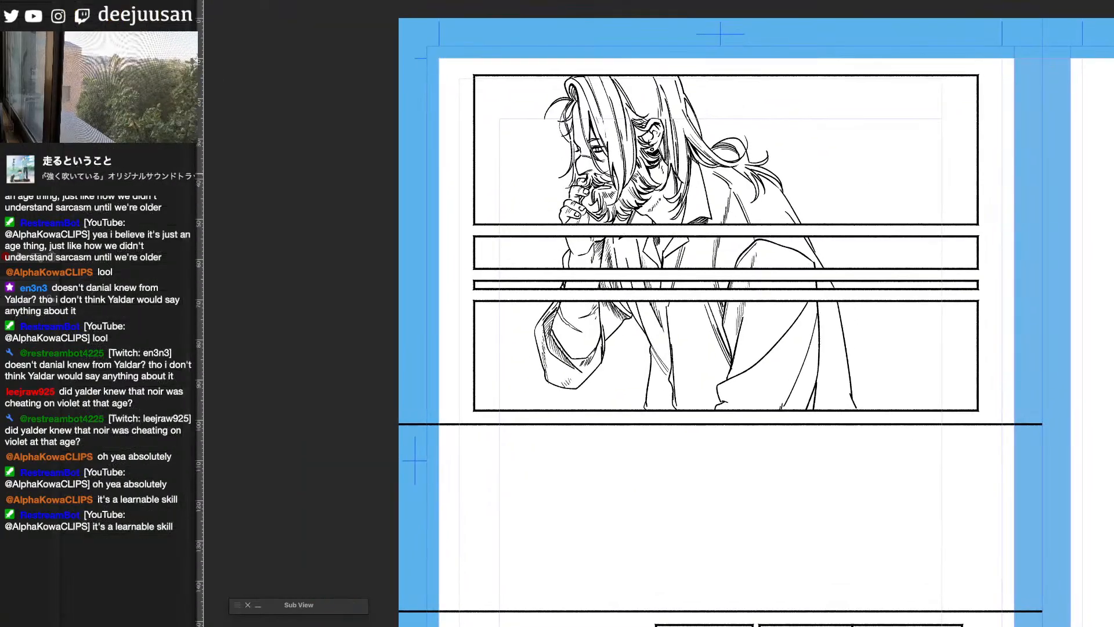
- Select the neck area between the beard and collar in the first panel, hatch shadow inside it, and clear the selection
{"action": "left_click", "coordinate": [657, 195]}
{"action": "key", "text": "b"}
{"action": "key", "text": "g"}
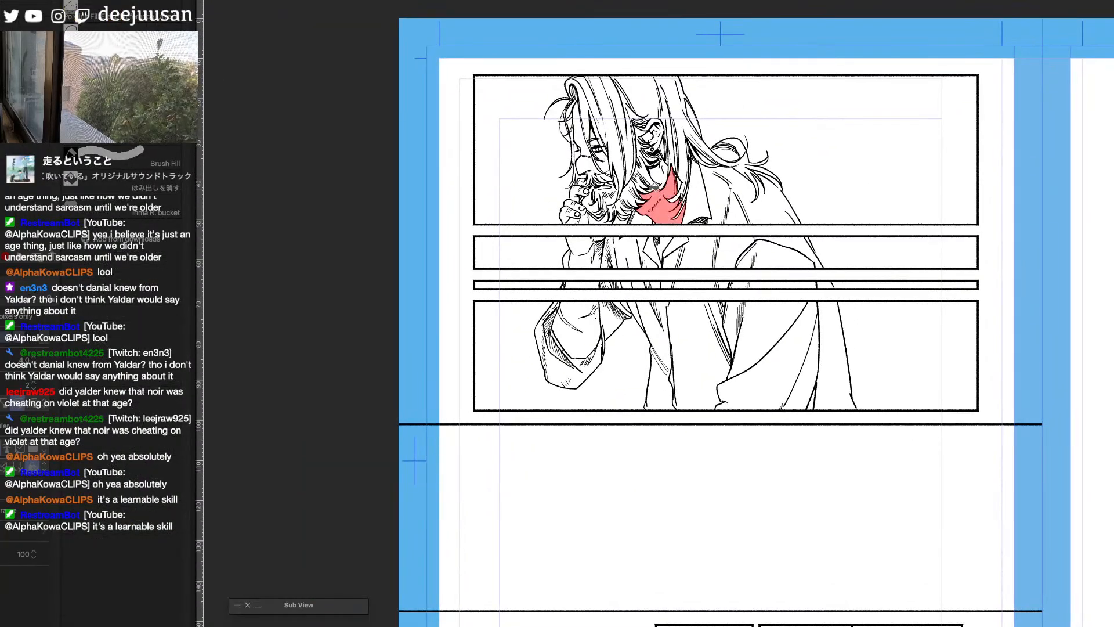
{"action": "left_click", "coordinate": [660, 177]}
{"action": "key", "text": "b"}
{"action": "key", "text": "q"}
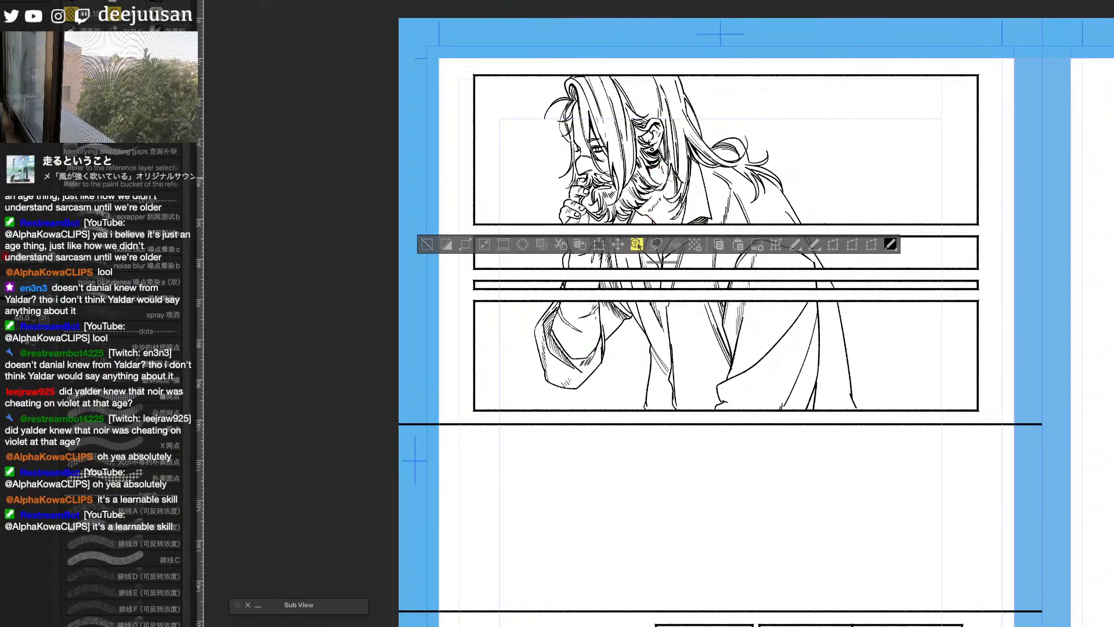
{"action": "key", "text": "a"}
{"action": "left_click", "coordinate": [712, 207]}
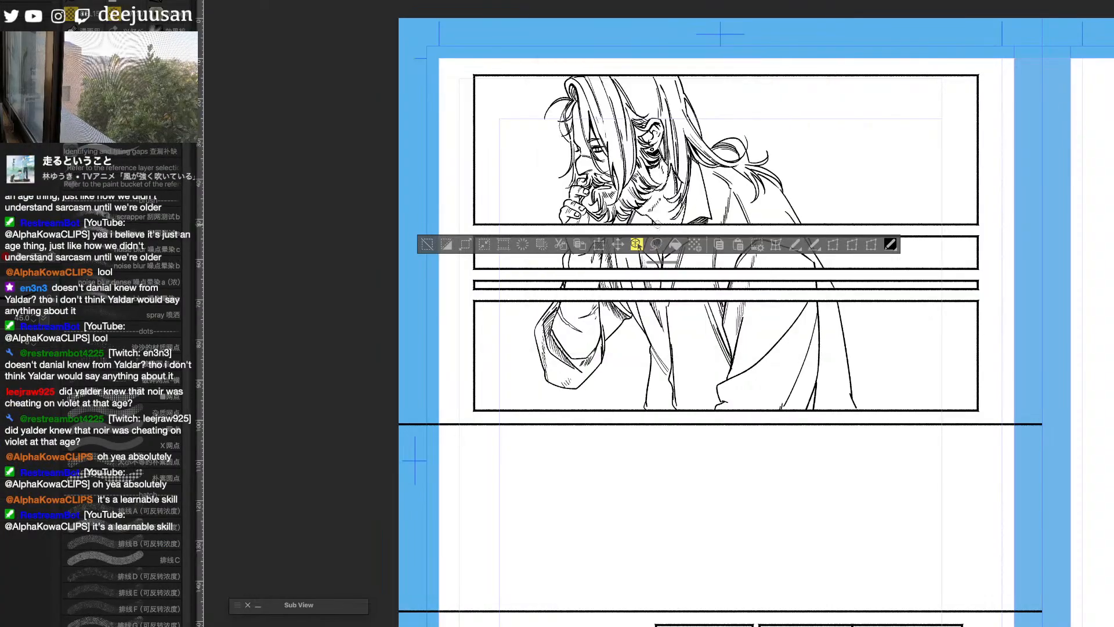
{"action": "scroll", "coordinate": [640, 246], "scroll_direction": "up", "scroll_amount": 2}
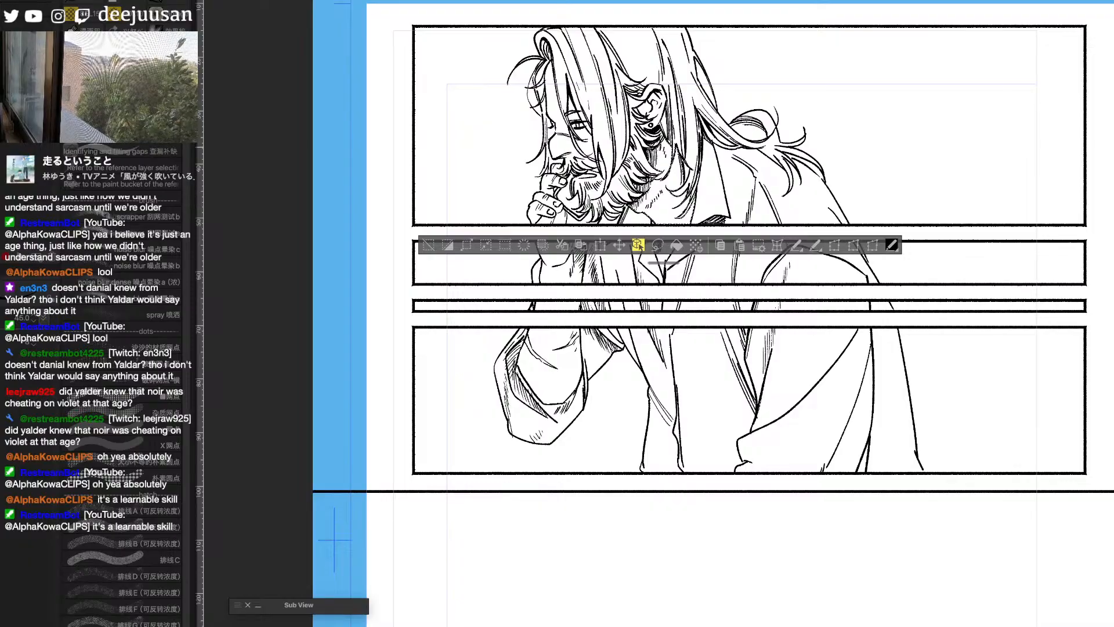
{"action": "left_click", "coordinate": [426, 248]}
- Restore the neck selection, check the neck shading at different magnifications, and deselect the area
{"action": "scroll", "coordinate": [355, 470], "scroll_direction": "down", "scroll_amount": 2}
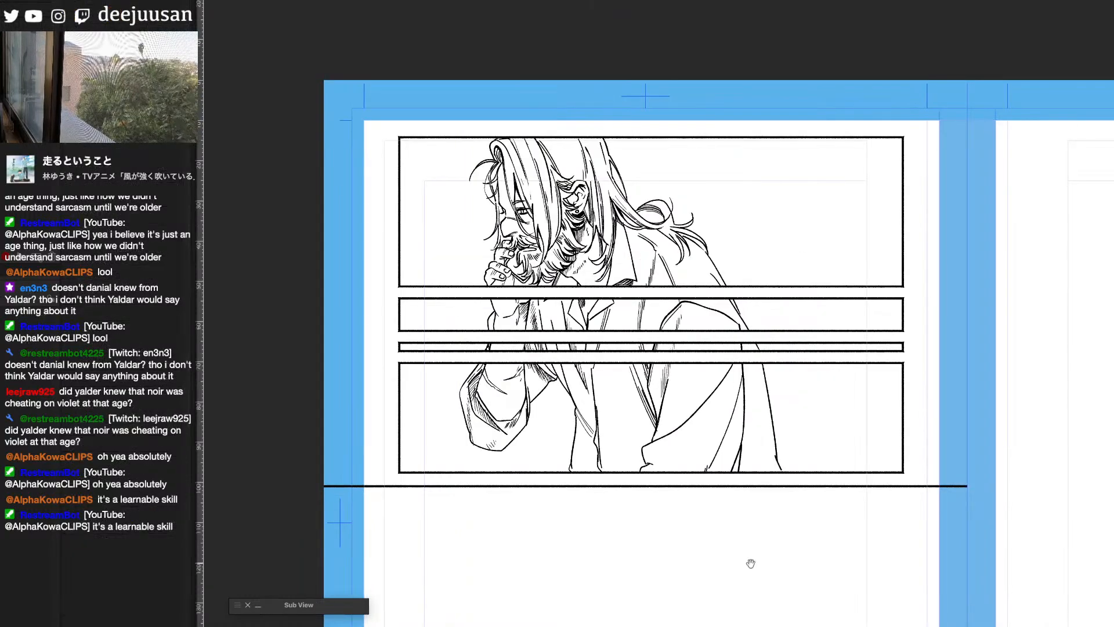
{"action": "left_click_drag", "start_coordinate": [745, 544], "coordinate": [838, 530]}
{"action": "key", "text": "ctrl+z"}
{"action": "scroll", "coordinate": [819, 510], "scroll_direction": "up", "scroll_amount": 2}
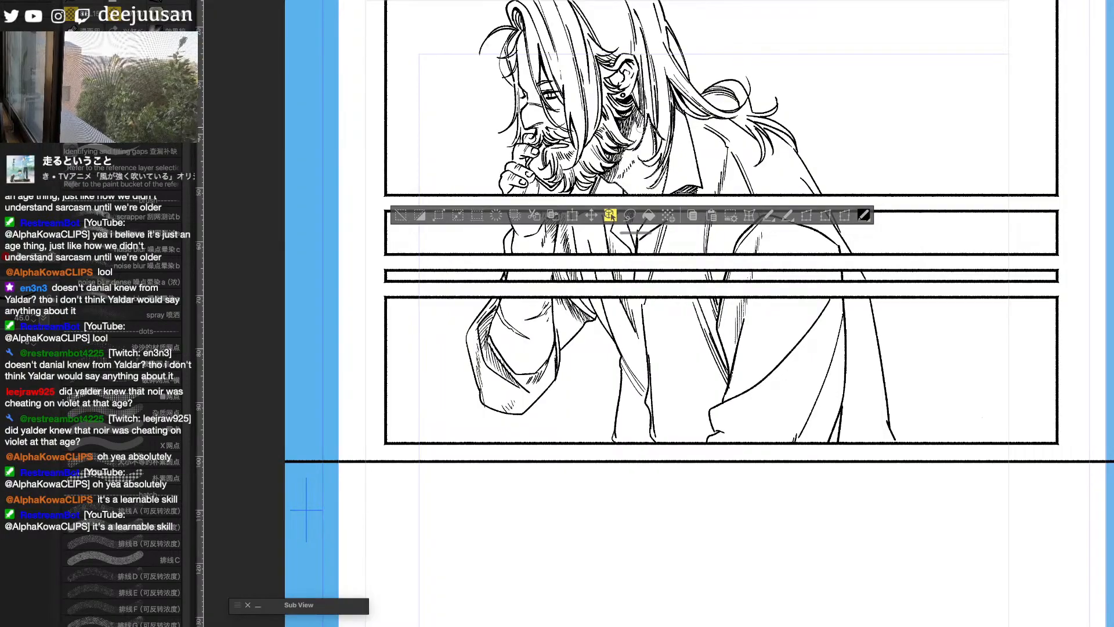
{"action": "scroll", "coordinate": [664, 158], "scroll_direction": "down", "scroll_amount": 2}
{"action": "scroll", "coordinate": [700, 297], "scroll_direction": "up", "scroll_amount": 1}
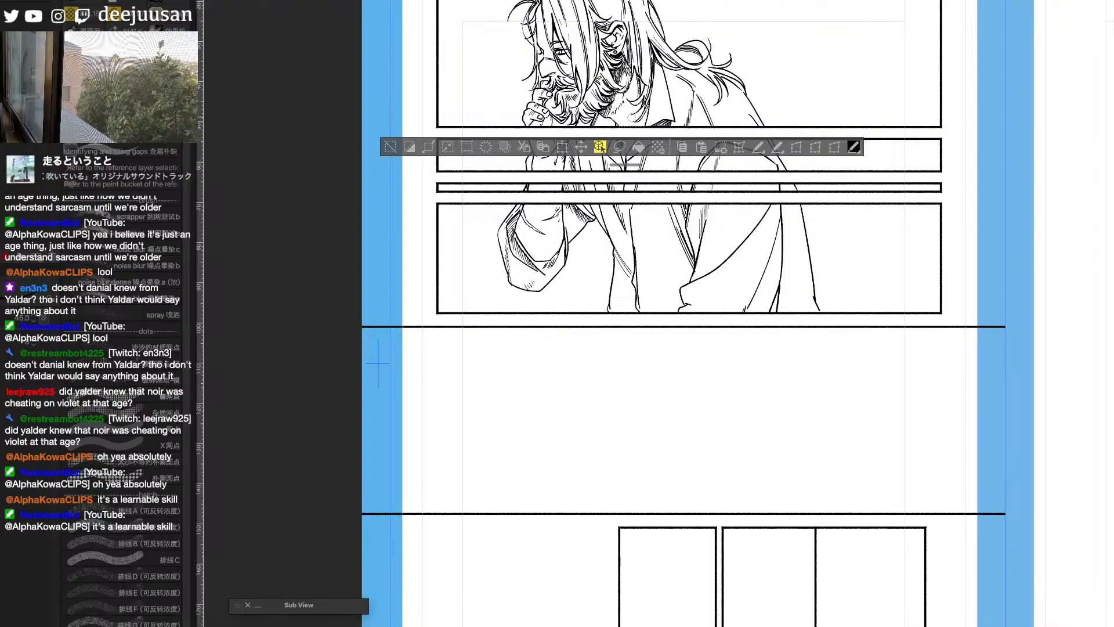
{"action": "left_click", "coordinate": [390, 147]}
- Darken the shadow beneath the shirt collar in the second panel and hatch the folds of the near coat sleeve
{"action": "left_click_drag", "start_coordinate": [653, 316], "coordinate": [675, 409]}
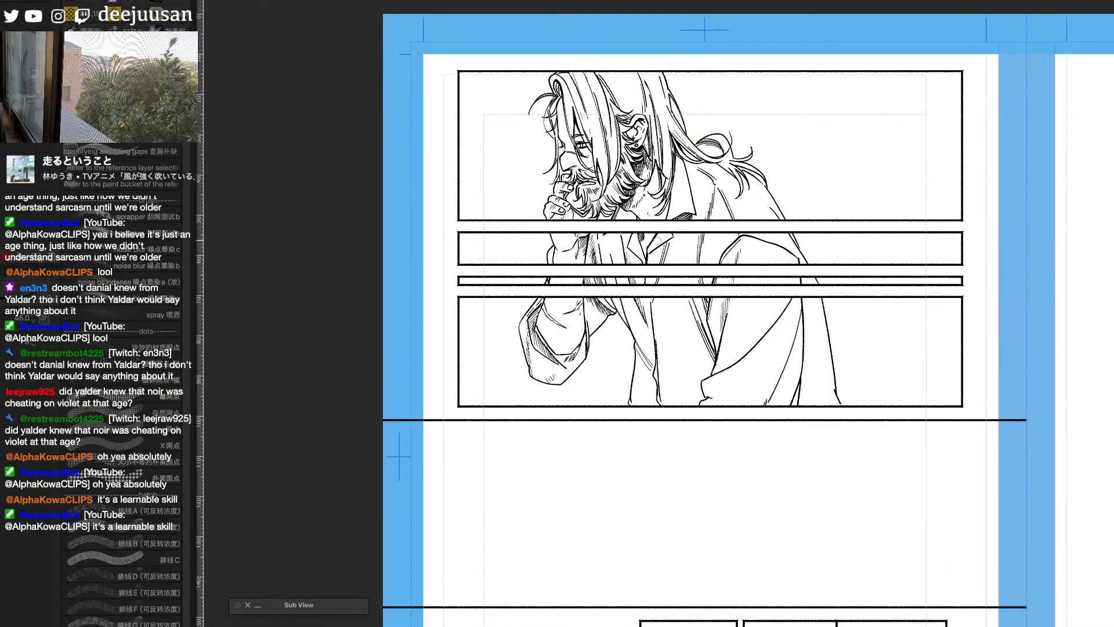
{"action": "scroll", "coordinate": [662, 296], "scroll_direction": "up", "scroll_amount": 1}
{"action": "left_click_drag", "start_coordinate": [742, 267], "coordinate": [784, 296]}
{"action": "mouse_move", "coordinate": [718, 249]}
{"action": "left_mouse_down"}
{"action": "mouse_move", "coordinate": [699, 262]}
{"action": "mouse_move", "coordinate": [717, 253]}
{"action": "left_mouse_up"}
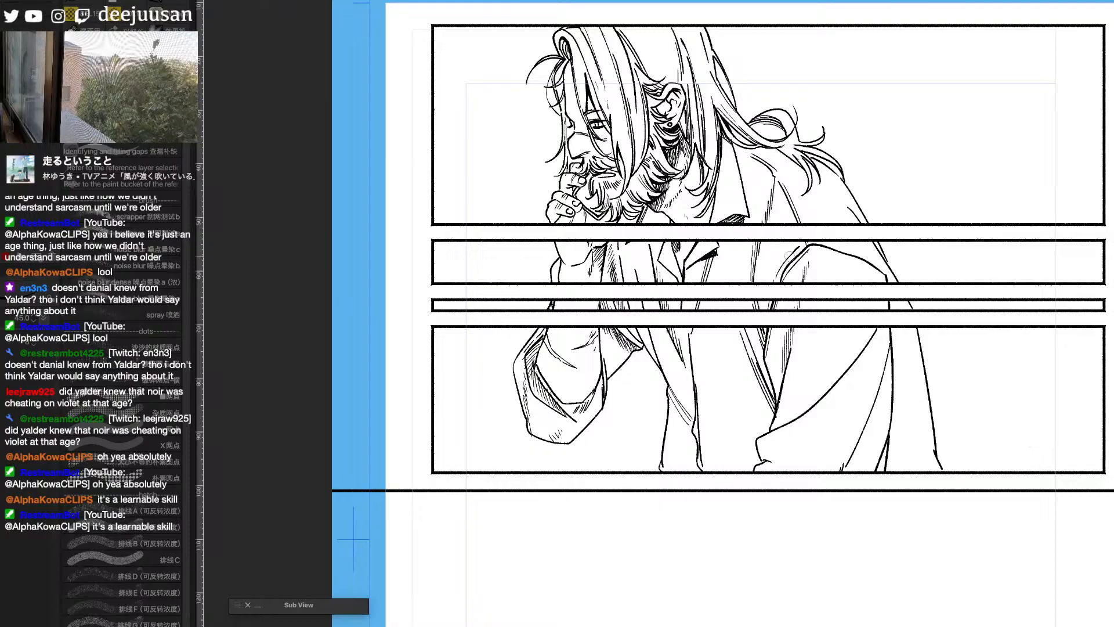
{"action": "key", "text": "p"}
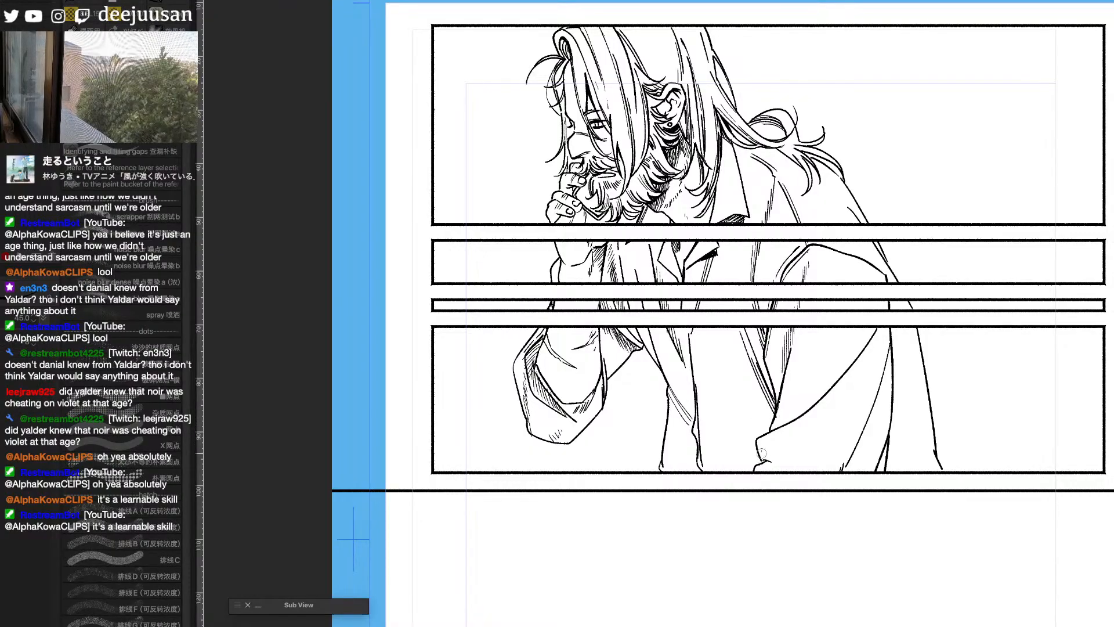
{"action": "mouse_move", "coordinate": [762, 453]}
{"action": "left_mouse_down"}
{"action": "mouse_move", "coordinate": [783, 455]}
{"action": "mouse_move", "coordinate": [830, 409]}
{"action": "left_mouse_up"}
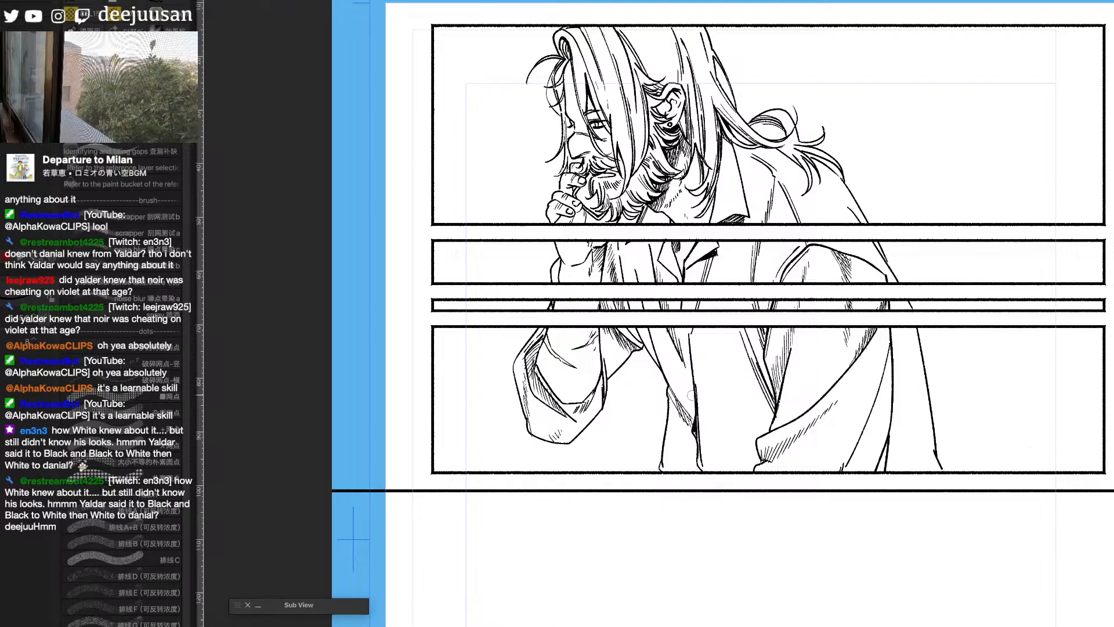
- Add short shading lines to the wrist in the second panel, and fine strands to the ponytail and front hair
{"action": "scroll", "coordinate": [696, 128], "scroll_direction": "down", "scroll_amount": 1}
{"action": "left_click_drag", "start_coordinate": [704, 131], "coordinate": [721, 172]}
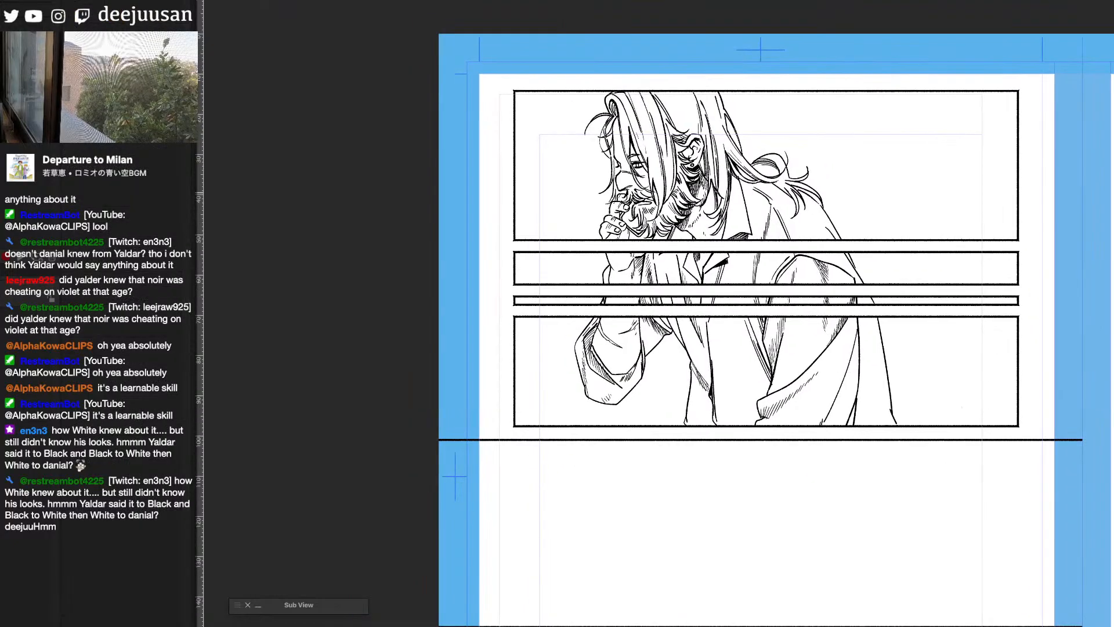
{"action": "left_click_drag", "start_coordinate": [611, 263], "coordinate": [604, 277]}
{"action": "left_click_drag", "start_coordinate": [613, 265], "coordinate": [606, 279]}
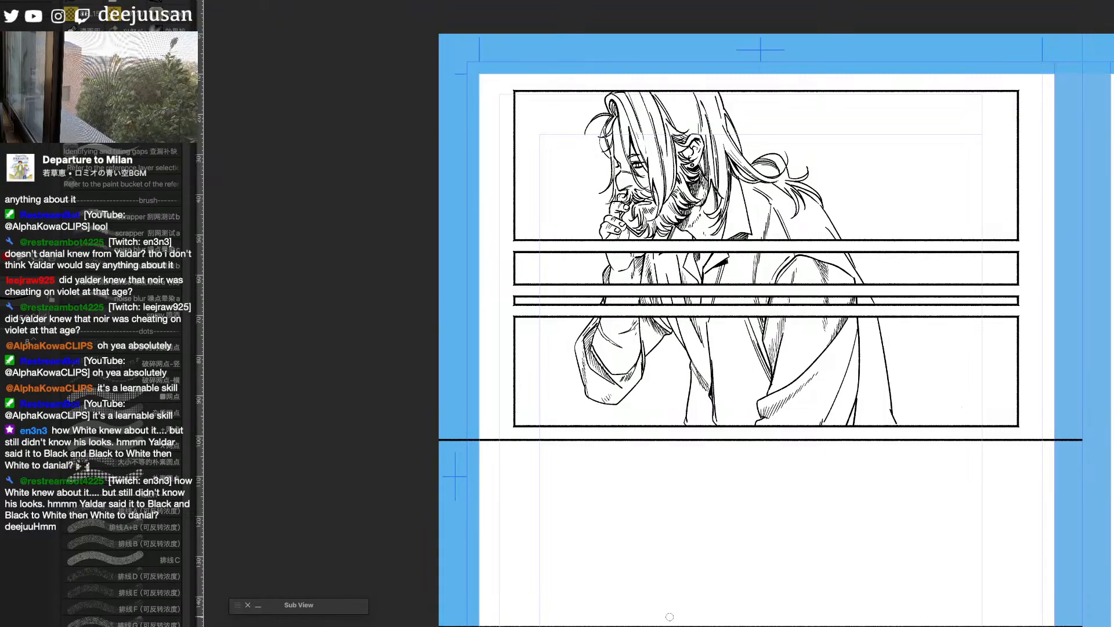
{"action": "left_click_drag", "start_coordinate": [749, 158], "coordinate": [758, 171]}
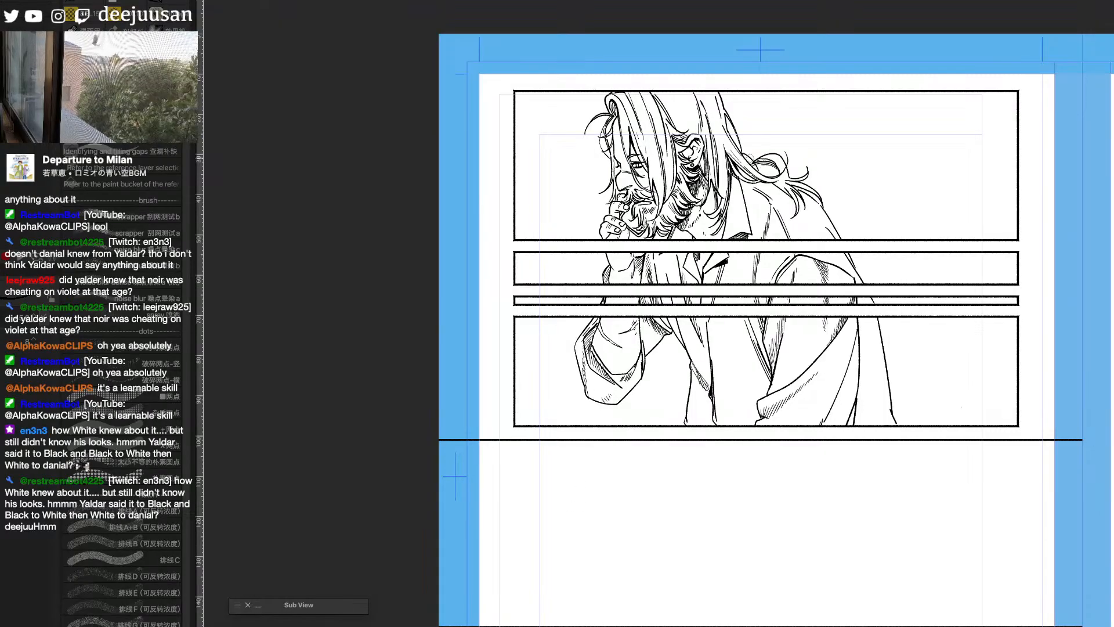
{"action": "left_click_drag", "start_coordinate": [956, 557], "coordinate": [880, 548]}
{"action": "left_click_drag", "start_coordinate": [528, 112], "coordinate": [529, 145]}
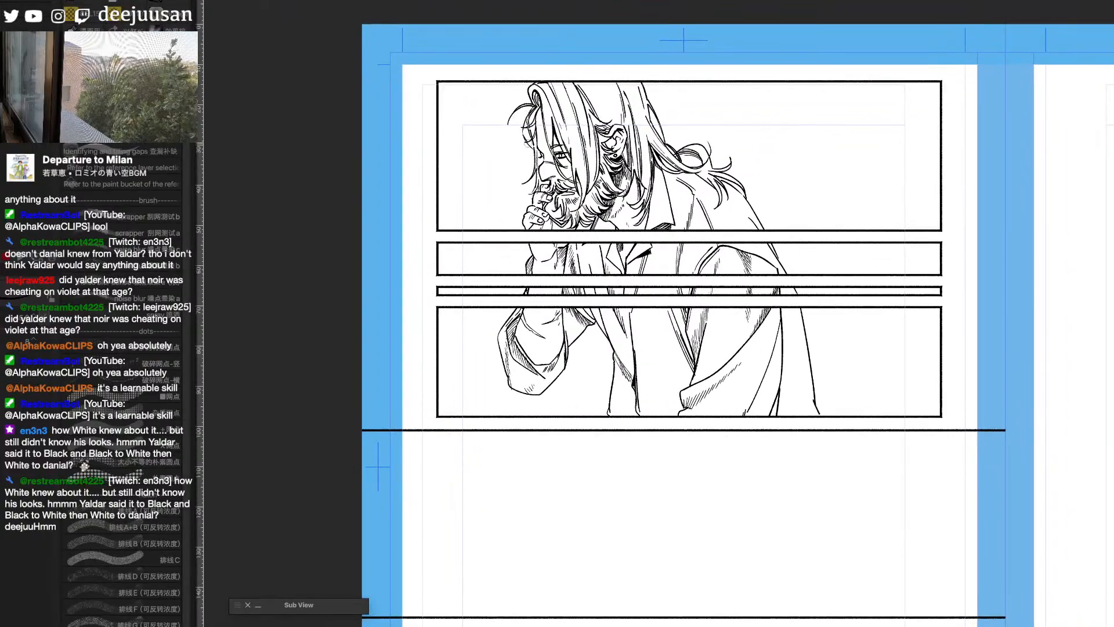
{"action": "left_click_drag", "start_coordinate": [994, 586], "coordinate": [858, 515]}
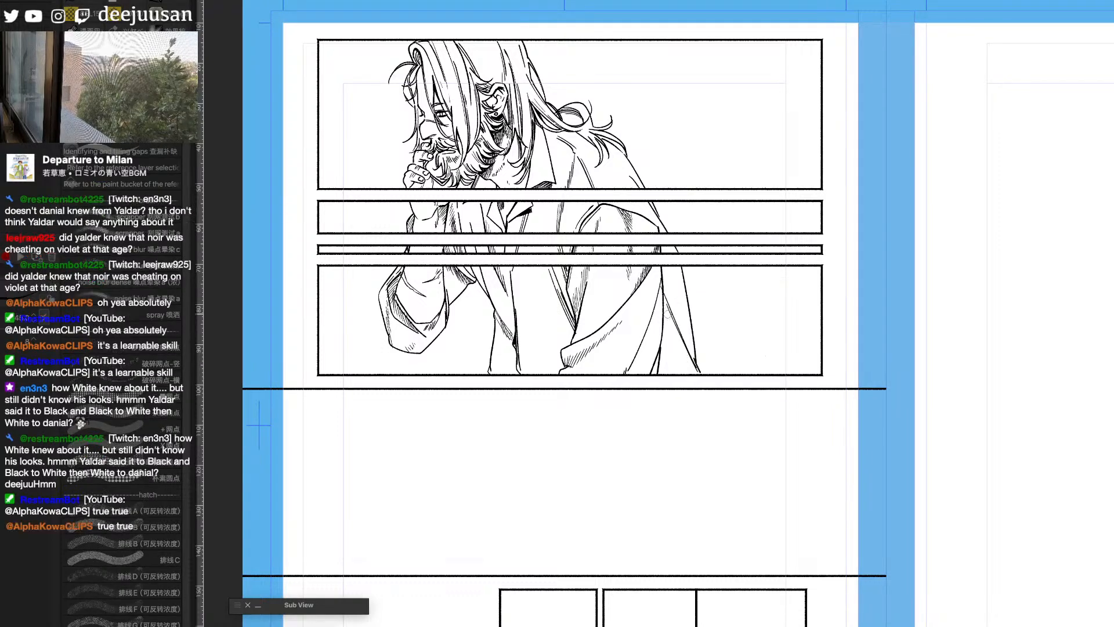
- Add long shading lines to the folds along the coat's rear edge in the bottom panel of the figure
{"action": "left_click_drag", "start_coordinate": [664, 328], "coordinate": [675, 373]}
{"action": "left_click_drag", "start_coordinate": [664, 340], "coordinate": [669, 377]}
{"action": "left_click_drag", "start_coordinate": [832, 450], "coordinate": [914, 490]}
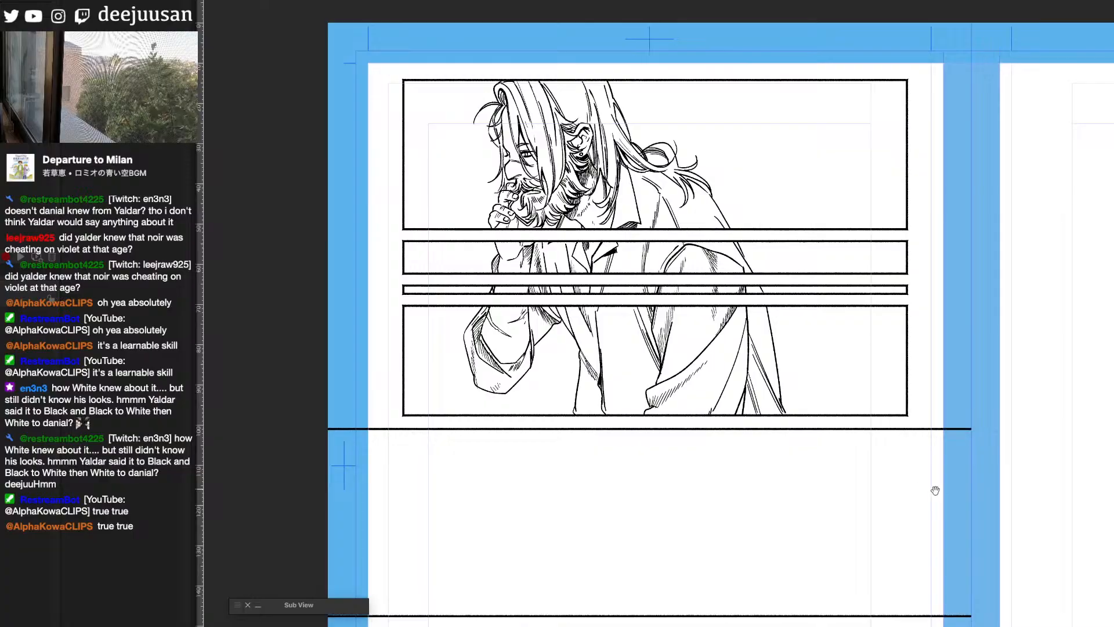
{"action": "key", "text": "q"}
{"action": "left_click", "coordinate": [884, 507]}
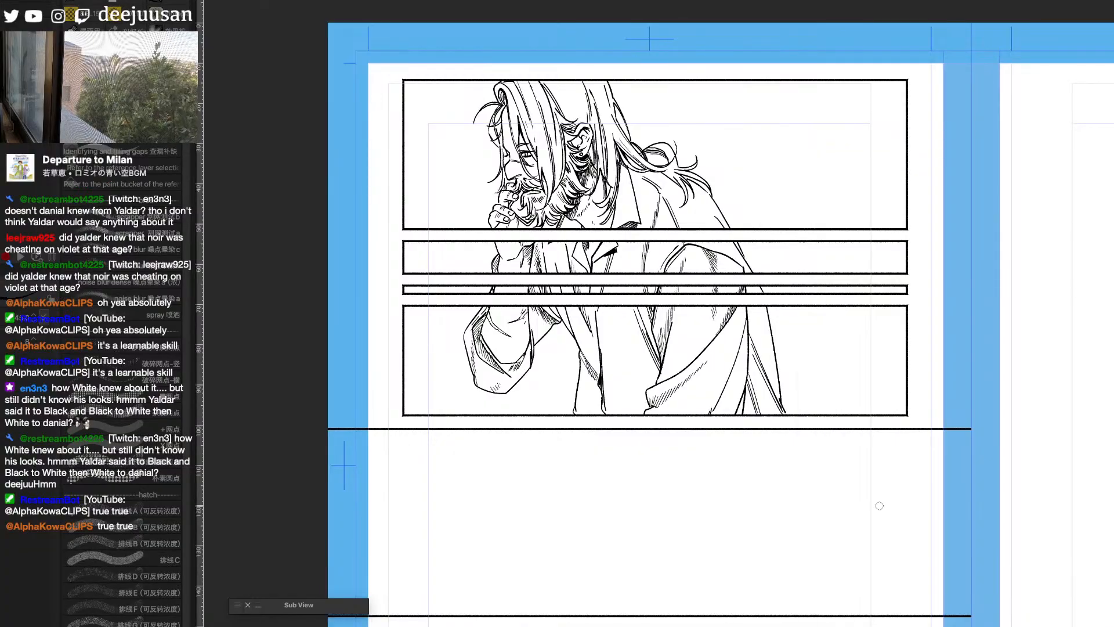
- Fill the long front hair lock beside the man's eye in the first panel with solid black, covering the remaining gaps
{"action": "scroll", "coordinate": [863, 503], "scroll_direction": "up", "scroll_amount": 1}
{"action": "left_click_drag", "start_coordinate": [729, 275], "coordinate": [992, 424]}
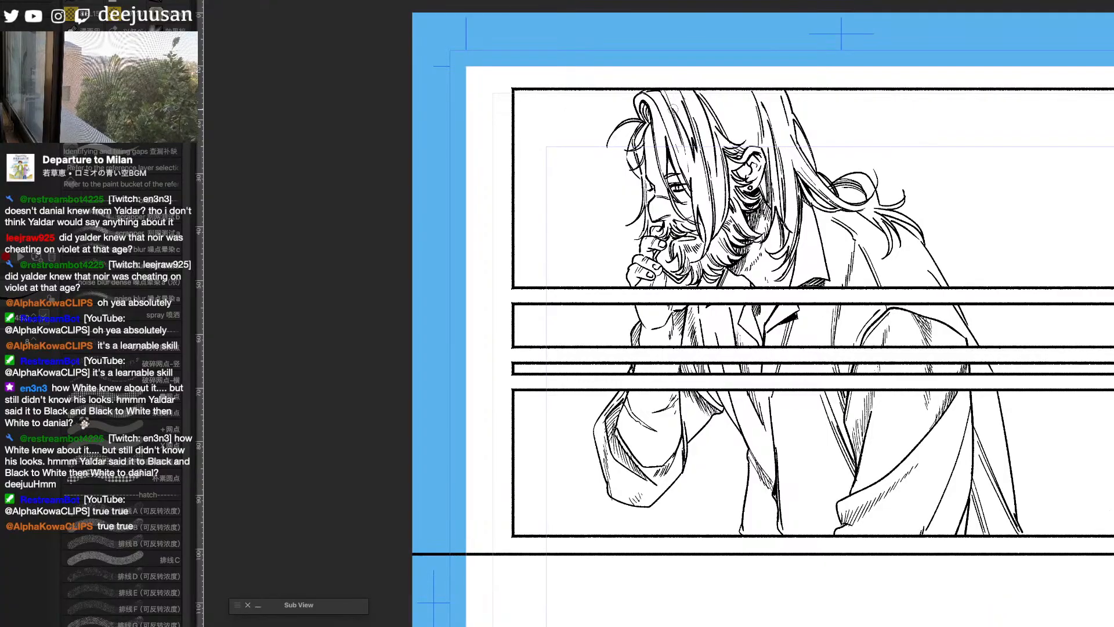
{"action": "key", "text": "g"}
{"action": "left_click", "coordinate": [703, 206]}
{"action": "left_click_drag", "start_coordinate": [702, 167], "coordinate": [687, 107]}
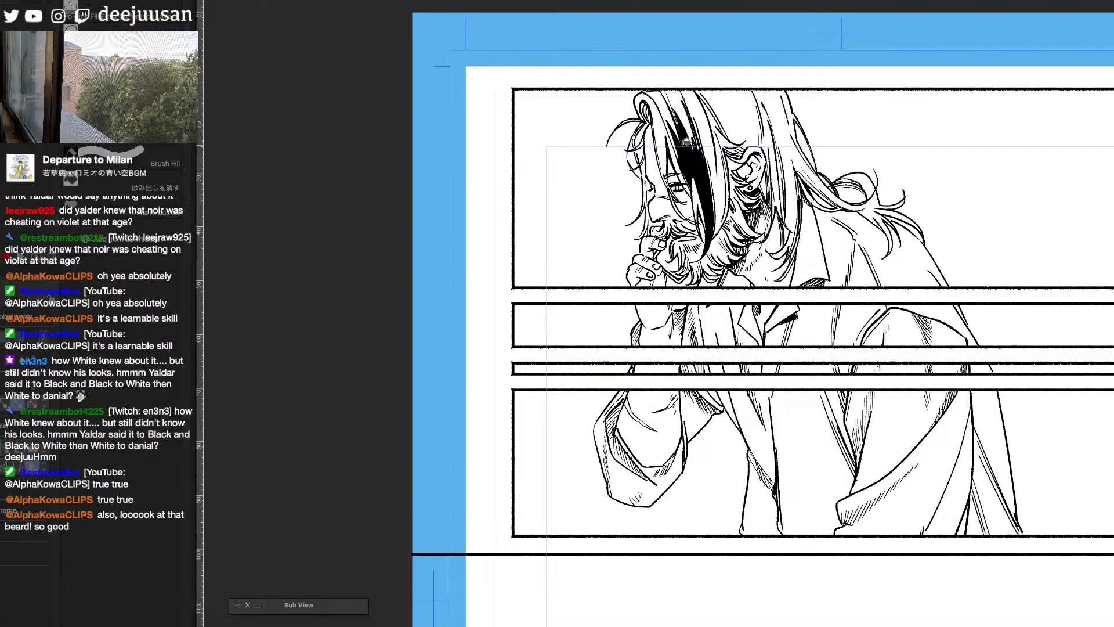
{"action": "key", "text": "g"}
{"action": "left_click_drag", "start_coordinate": [681, 136], "coordinate": [688, 167]}
{"action": "left_click", "coordinate": [688, 160]}
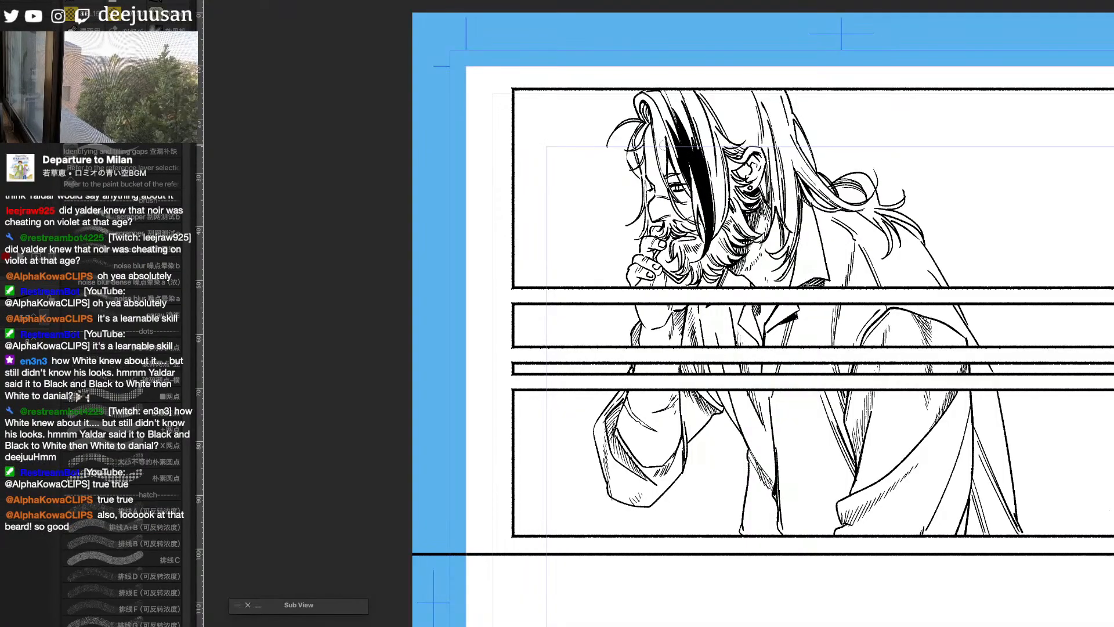
- Outline and fill the forehead hair lock with black, and blacken the small curl at the front hairline
{"action": "left_click_drag", "start_coordinate": [657, 122], "coordinate": [670, 178]}
{"action": "key", "text": "g"}
{"action": "left_click", "coordinate": [666, 151]}
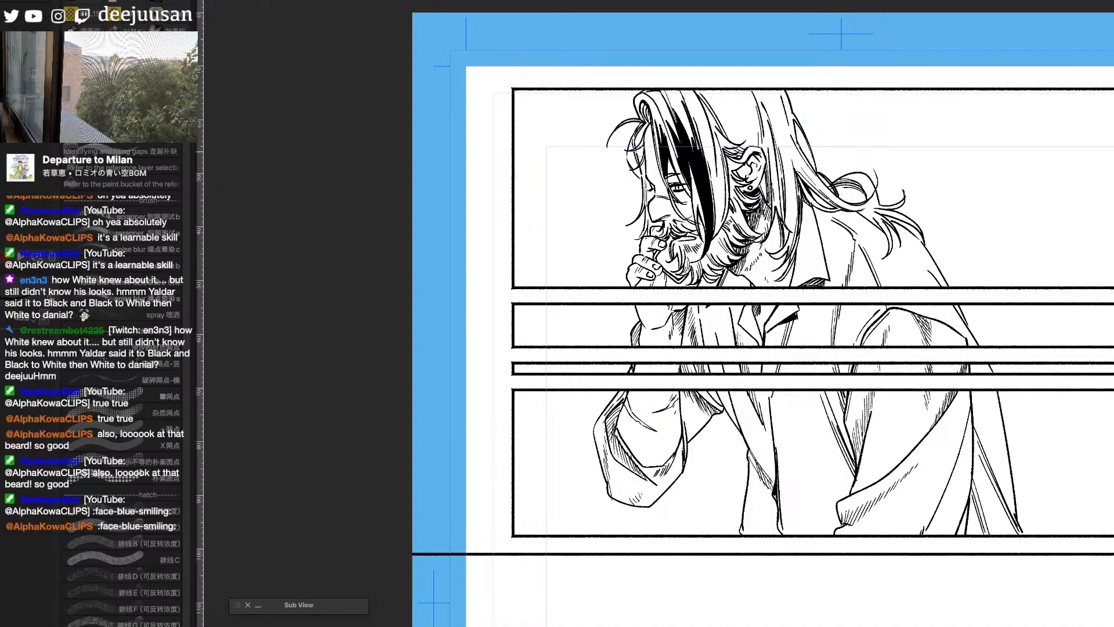
{"action": "key", "text": "g"}
{"action": "left_click", "coordinate": [642, 136]}
{"action": "left_click", "coordinate": [640, 153]}
{"action": "key", "text": "p"}
{"action": "left_click_drag", "start_coordinate": [645, 103], "coordinate": [650, 123]}
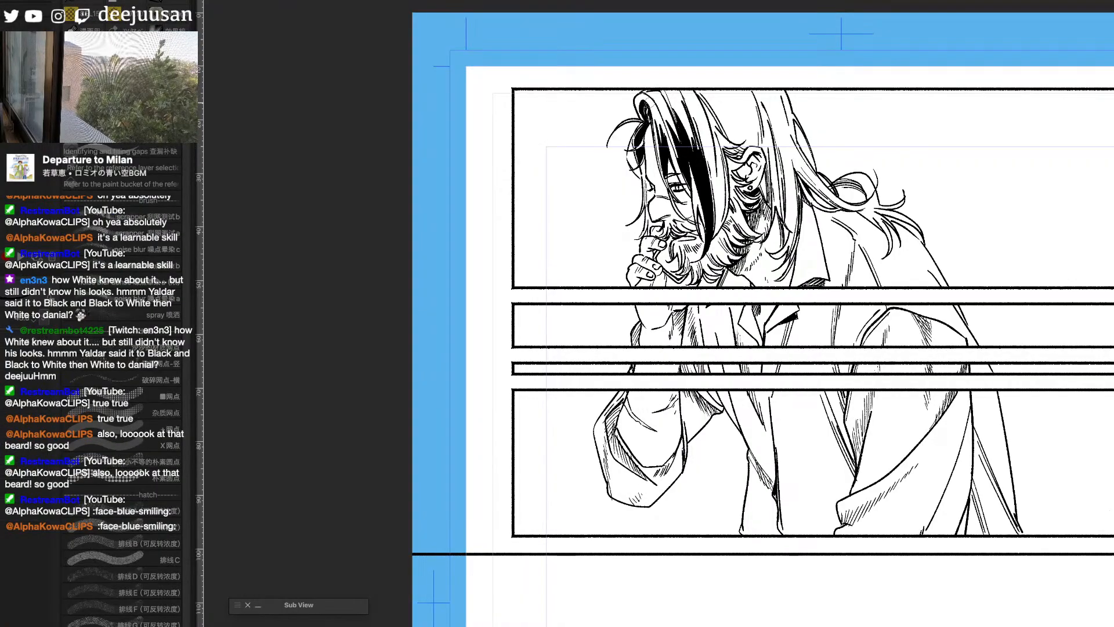
- Close the tip of the dark lock above the eye and fill the small gaps around the eye with black
{"action": "left_click_drag", "start_coordinate": [667, 174], "coordinate": [677, 174]}
{"action": "key", "text": "g"}
{"action": "left_click", "coordinate": [673, 173]}
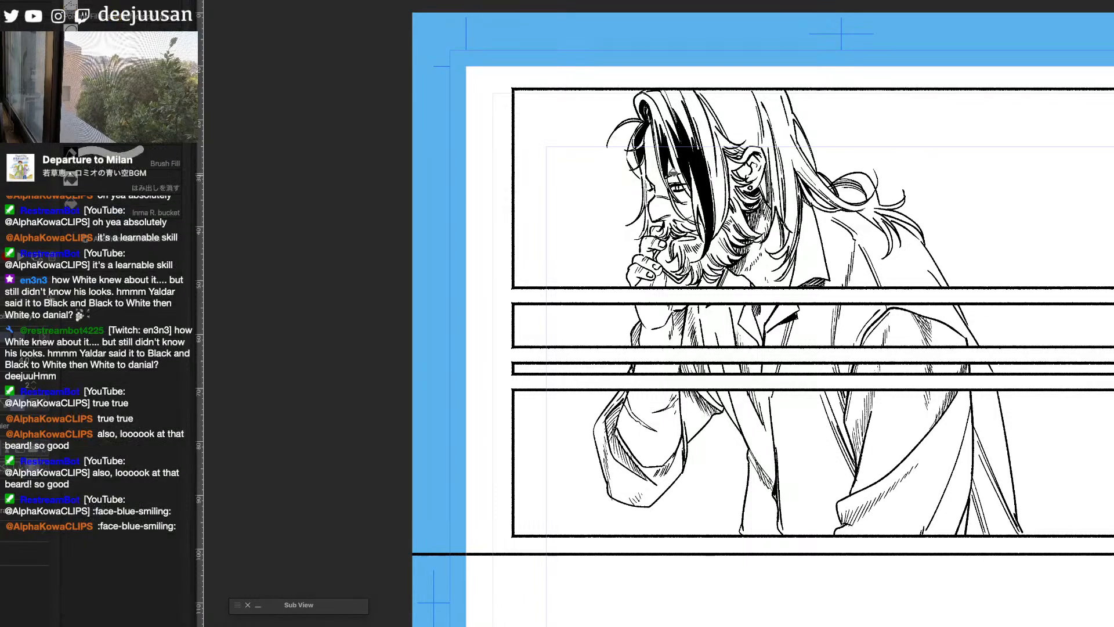
{"action": "key", "text": "p"}
{"action": "key", "text": "g"}
{"action": "left_click", "coordinate": [677, 199]}
{"action": "key", "text": "p"}
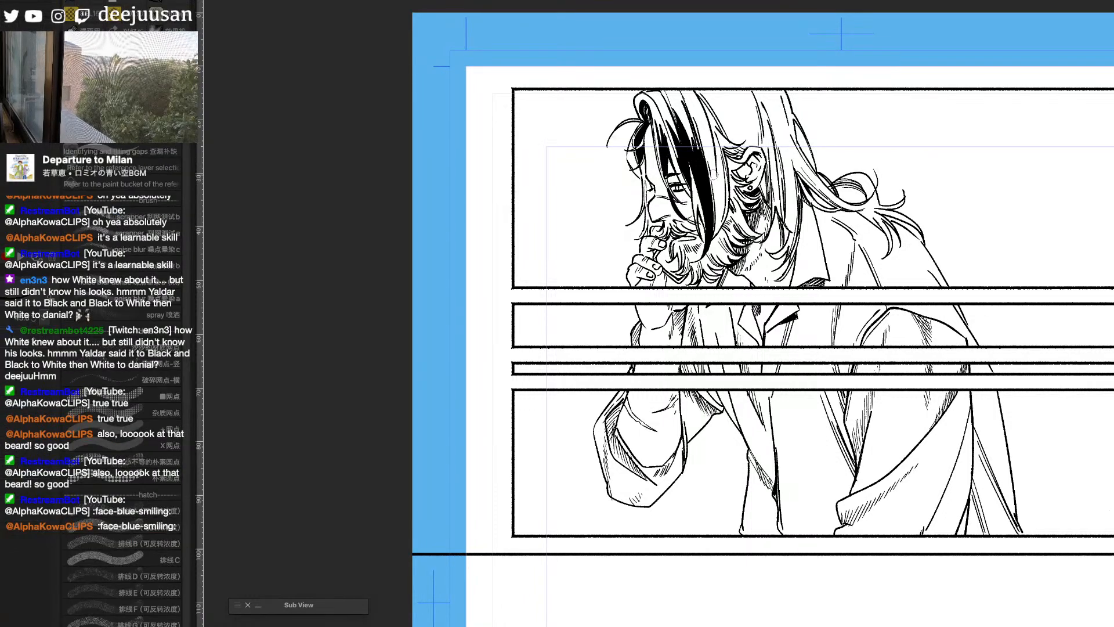
- Extend the black along the back edge of the long front lock and fill the gap beside the cheek
{"action": "left_click_drag", "start_coordinate": [714, 212], "coordinate": [707, 138]}
{"action": "mouse_move", "coordinate": [718, 192]}
{"action": "left_mouse_down"}
{"action": "mouse_move", "coordinate": [711, 136]}
{"action": "mouse_move", "coordinate": [717, 227]}
{"action": "left_mouse_up"}
{"action": "key", "text": "g"}
{"action": "left_click", "coordinate": [720, 192]}
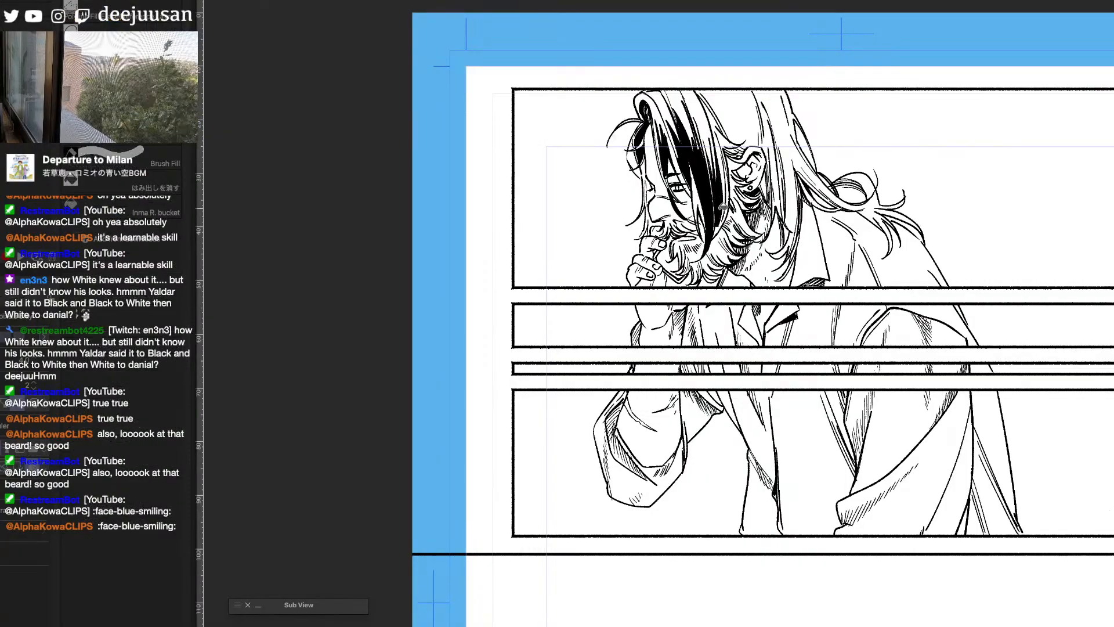
{"action": "key", "text": "p"}
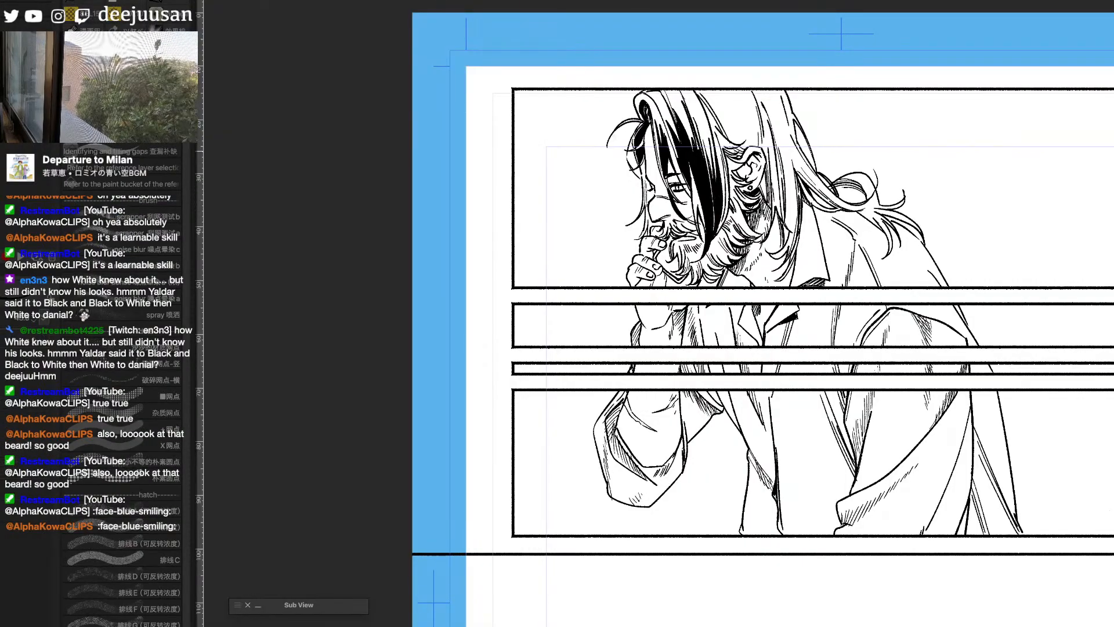
- Darken the moustache and the chin beard with ink strokes, undoing and redrawing the moustache strokes
{"action": "left_click_drag", "start_coordinate": [660, 220], "coordinate": [686, 239]}
{"action": "key", "text": "ctrl+z"}
{"action": "key", "text": "ctrl+z"}
{"action": "key", "text": "ctrl+z"}
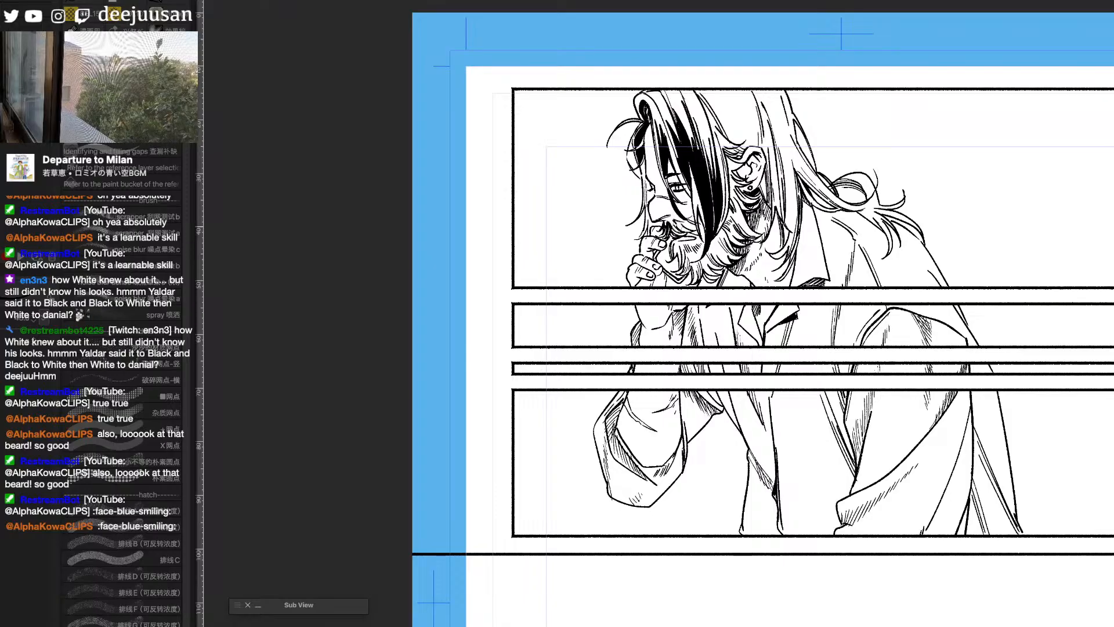
{"action": "left_click_drag", "start_coordinate": [670, 218], "coordinate": [683, 236]}
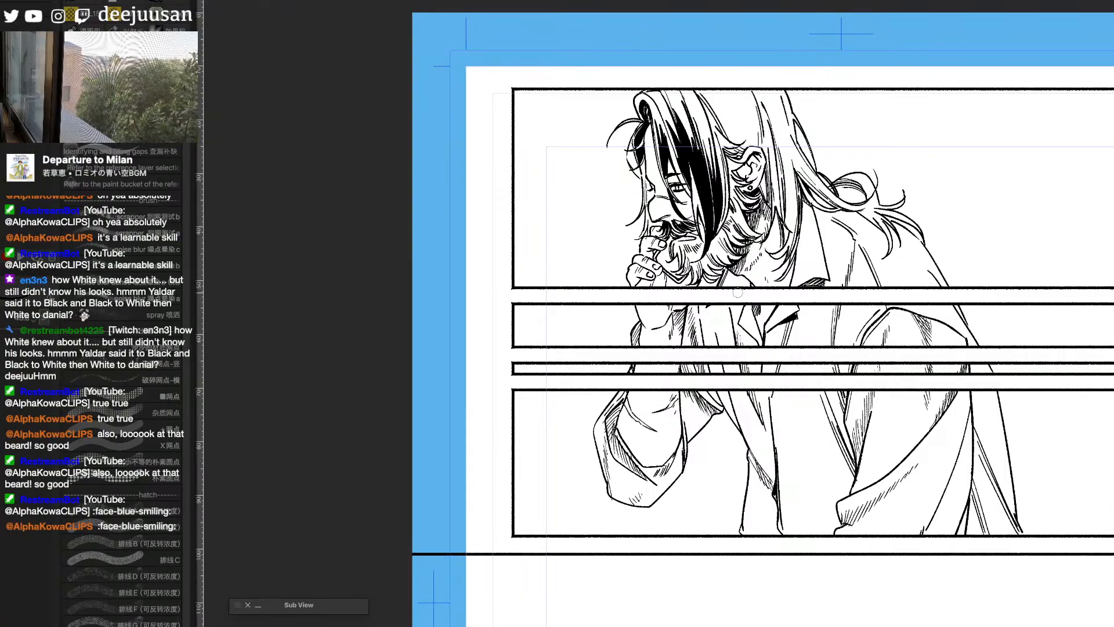
{"action": "mouse_move", "coordinate": [676, 243]}
{"action": "left_mouse_down"}
{"action": "mouse_move", "coordinate": [675, 266]}
{"action": "mouse_move", "coordinate": [694, 273]}
{"action": "left_mouse_up"}
{"action": "mouse_move", "coordinate": [707, 251]}
{"action": "left_mouse_down"}
{"action": "mouse_move", "coordinate": [698, 274]}
{"action": "mouse_move", "coordinate": [689, 263]}
{"action": "mouse_move", "coordinate": [694, 278]}
{"action": "left_mouse_up"}
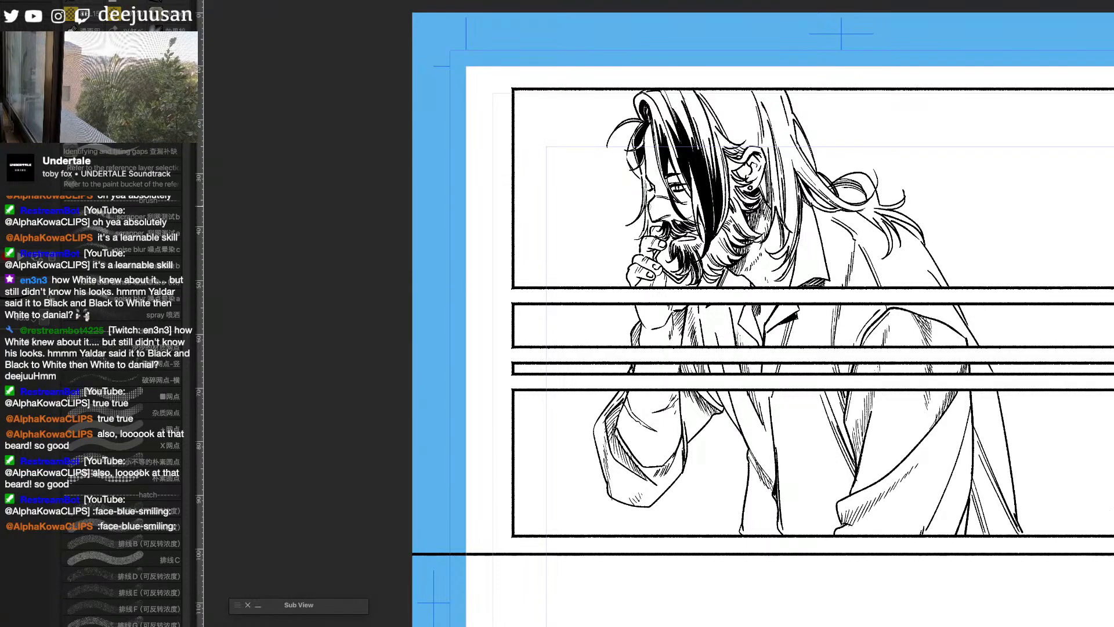
- Ink additional strokes on the thin strands hanging in front of the face and the curl at the forehead
{"action": "left_click_drag", "start_coordinate": [648, 197], "coordinate": [646, 219]}
{"action": "left_click_drag", "start_coordinate": [647, 203], "coordinate": [637, 239]}
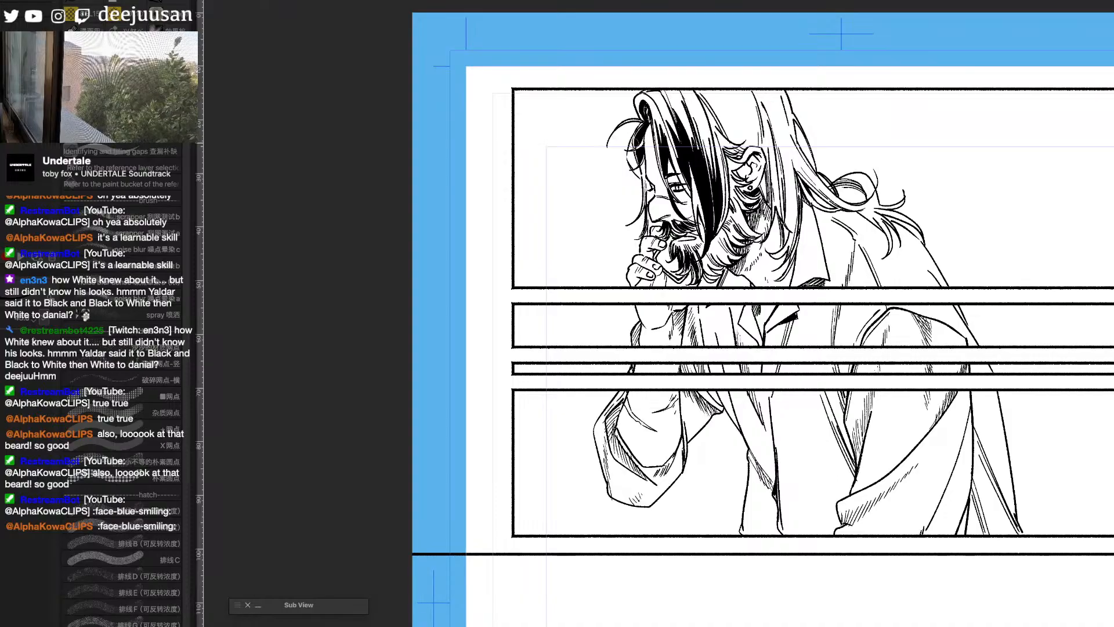
{"action": "mouse_move", "coordinate": [634, 139]}
{"action": "left_mouse_down"}
{"action": "mouse_move", "coordinate": [634, 169]}
{"action": "mouse_move", "coordinate": [628, 156]}
{"action": "left_mouse_up"}
{"action": "left_click_drag", "start_coordinate": [631, 137], "coordinate": [628, 151]}
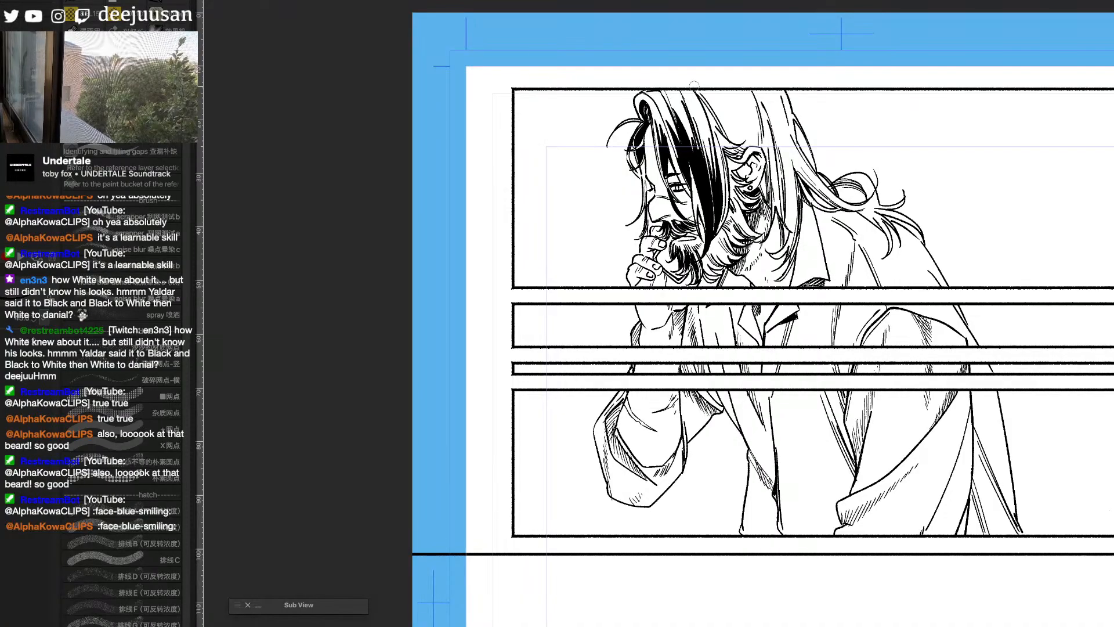
- Outline shadow shapes in the hair above the ear and fill them with solid black
{"action": "mouse_move", "coordinate": [717, 109]}
{"action": "left_mouse_down"}
{"action": "mouse_move", "coordinate": [746, 144]}
{"action": "mouse_move", "coordinate": [732, 165]}
{"action": "mouse_move", "coordinate": [745, 174]}
{"action": "left_mouse_up"}
{"action": "key", "text": "g"}
{"action": "left_click", "coordinate": [733, 130]}
{"action": "key", "text": "p"}
{"action": "key", "text": "g"}
{"action": "left_click", "coordinate": [737, 160]}
{"action": "key", "text": "p"}
{"action": "key", "text": "g"}
{"action": "left_click", "coordinate": [738, 160]}
{"action": "key", "text": "p"}
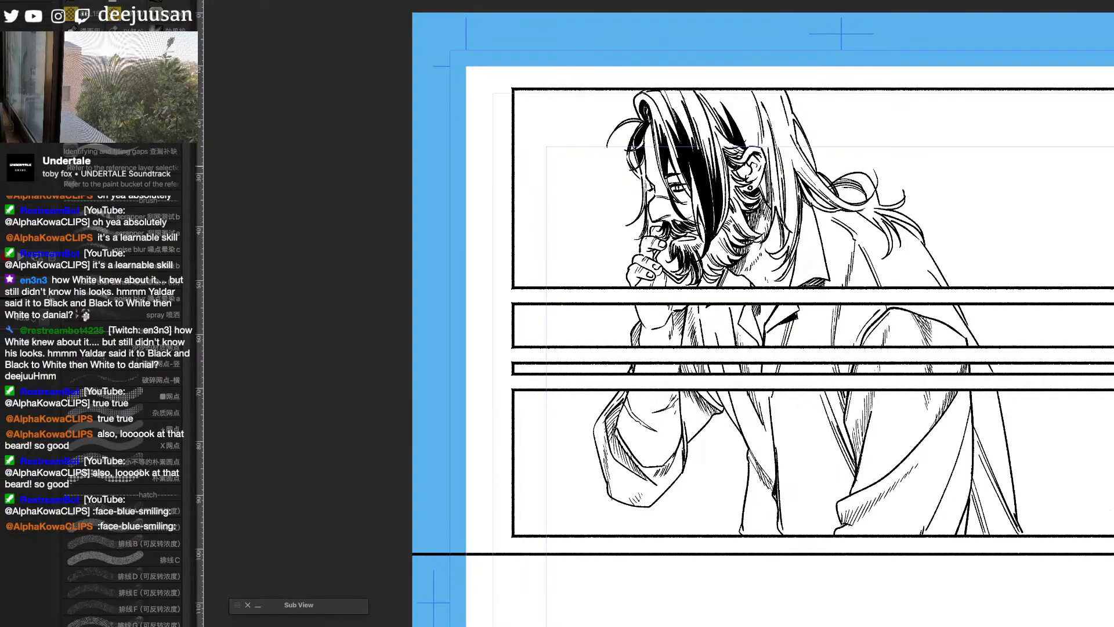
{"action": "left_click_drag", "start_coordinate": [728, 162], "coordinate": [737, 171]}
- Ink dark strands in the beard below the ear and fill the gaps between them with black
{"action": "left_click_drag", "start_coordinate": [745, 206], "coordinate": [733, 220]}
{"action": "left_click_drag", "start_coordinate": [746, 207], "coordinate": [733, 228]}
{"action": "left_click_drag", "start_coordinate": [747, 212], "coordinate": [724, 238]}
{"action": "key", "text": "g"}
{"action": "left_click", "coordinate": [747, 225]}
{"action": "left_click", "coordinate": [751, 205]}
{"action": "key", "text": "p"}
- Thicken the beard strands along the jaw and fill the enclosed area between them with black
{"action": "mouse_move", "coordinate": [743, 228]}
{"action": "left_mouse_down"}
{"action": "mouse_move", "coordinate": [725, 249]}
{"action": "mouse_move", "coordinate": [723, 235]}
{"action": "left_mouse_up"}
{"action": "left_click_drag", "start_coordinate": [747, 228], "coordinate": [724, 260]}
{"action": "left_click_drag", "start_coordinate": [728, 245], "coordinate": [714, 254]}
{"action": "left_click_drag", "start_coordinate": [727, 239], "coordinate": [713, 256]}
{"action": "left_click_drag", "start_coordinate": [731, 244], "coordinate": [723, 263]}
{"action": "left_click_drag", "start_coordinate": [738, 253], "coordinate": [727, 264]}
{"action": "key", "text": "g"}
{"action": "left_click", "coordinate": [732, 248]}
{"action": "key", "text": "p"}
- Ink the lower beard strands toward the chin and fill the remaining white gaps with black
{"action": "left_click_drag", "start_coordinate": [739, 253], "coordinate": [708, 268]}
{"action": "left_click_drag", "start_coordinate": [713, 255], "coordinate": [701, 272]}
{"action": "key", "text": "g"}
{"action": "left_click", "coordinate": [718, 263]}
{"action": "key", "text": "p"}
{"action": "left_click_drag", "start_coordinate": [711, 260], "coordinate": [706, 277]}
{"action": "key", "text": "g"}
{"action": "left_click", "coordinate": [714, 269]}
{"action": "left_click", "coordinate": [709, 278]}
{"action": "key", "text": "p"}
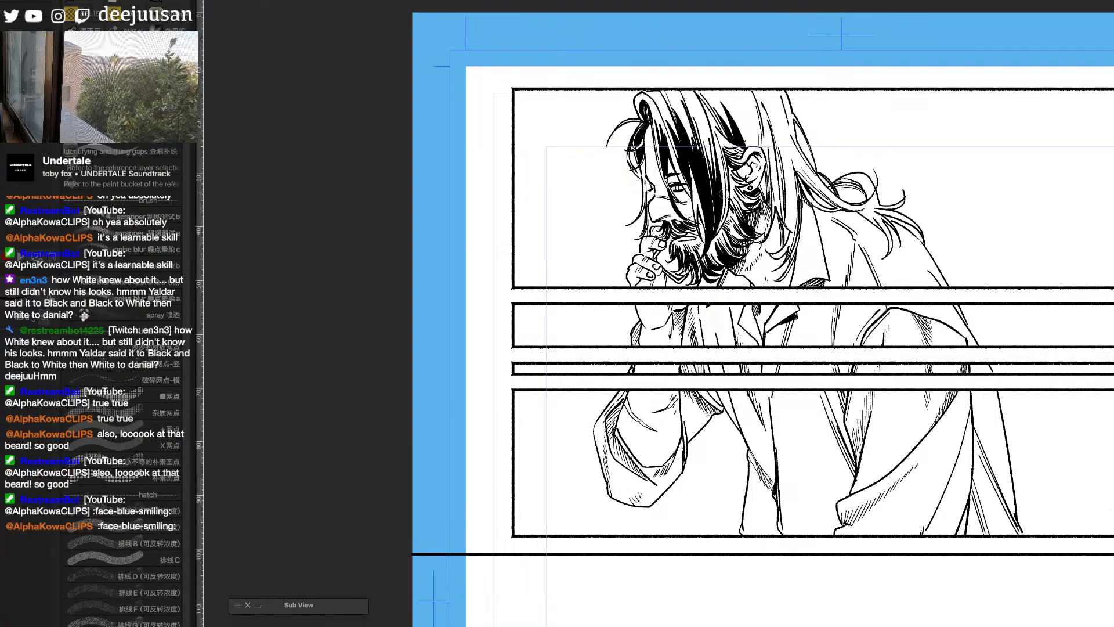
- Add short strands to the middle of the beard and darken the sideburn in front of the ear
{"action": "left_click_drag", "start_coordinate": [729, 229], "coordinate": [718, 238]}
{"action": "mouse_move", "coordinate": [735, 228]}
{"action": "left_mouse_down"}
{"action": "mouse_move", "coordinate": [720, 246]}
{"action": "mouse_move", "coordinate": [720, 236]}
{"action": "mouse_move", "coordinate": [728, 246]}
{"action": "left_mouse_up"}
{"action": "left_click_drag", "start_coordinate": [748, 230], "coordinate": [733, 240]}
{"action": "left_click_drag", "start_coordinate": [744, 228], "coordinate": [733, 239]}
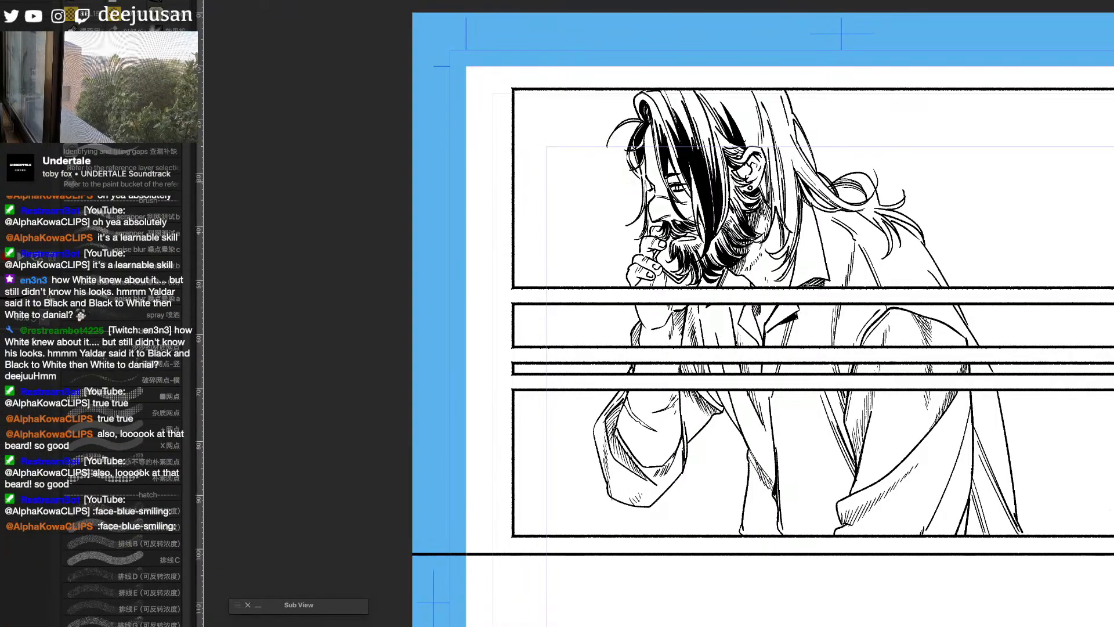
{"action": "left_click_drag", "start_coordinate": [742, 178], "coordinate": [729, 192]}
{"action": "mouse_move", "coordinate": [747, 188]}
{"action": "left_mouse_down"}
{"action": "mouse_move", "coordinate": [734, 204]}
{"action": "mouse_move", "coordinate": [743, 208]}
{"action": "left_mouse_up"}
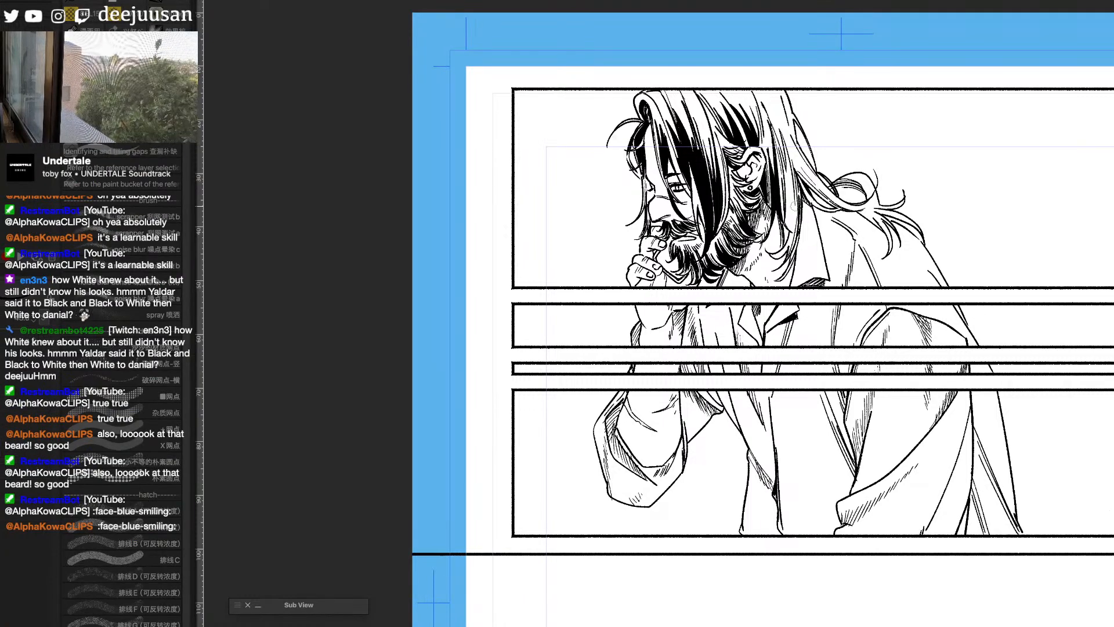
- Fill the hair shadows behind the ear and the hair leading to the ponytail with black
{"action": "key", "text": "g"}
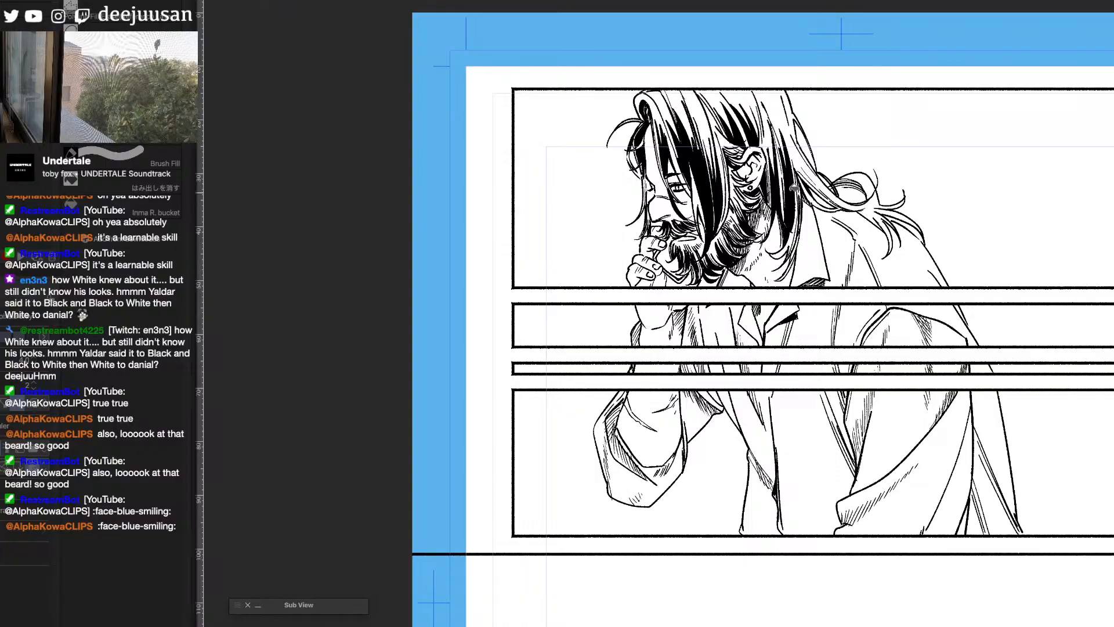
{"action": "key", "text": "b"}
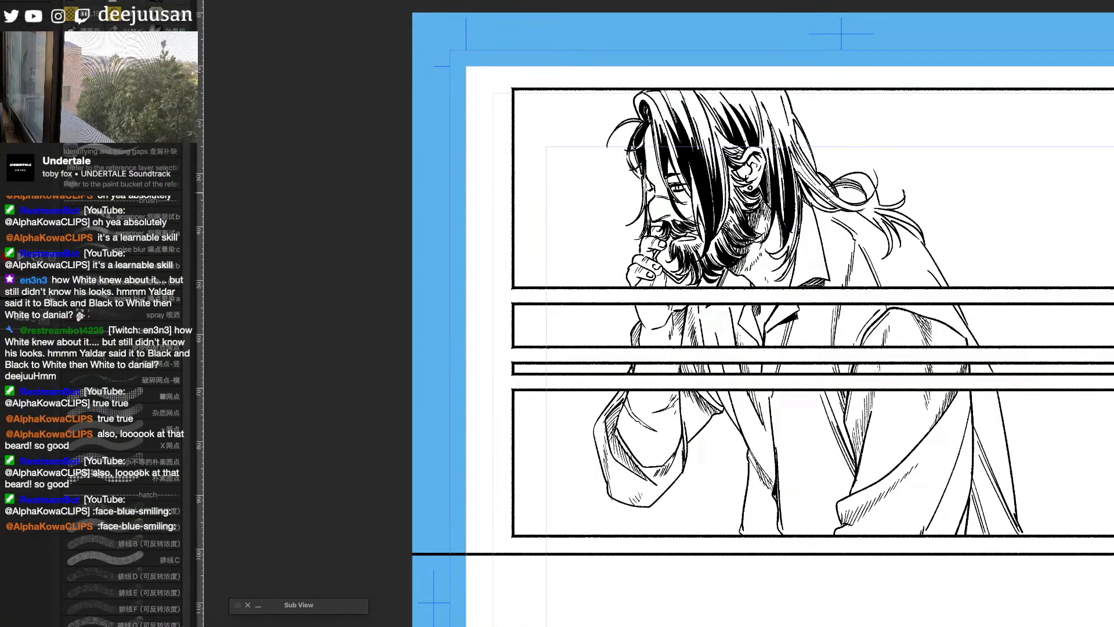
{"action": "key", "text": "g"}
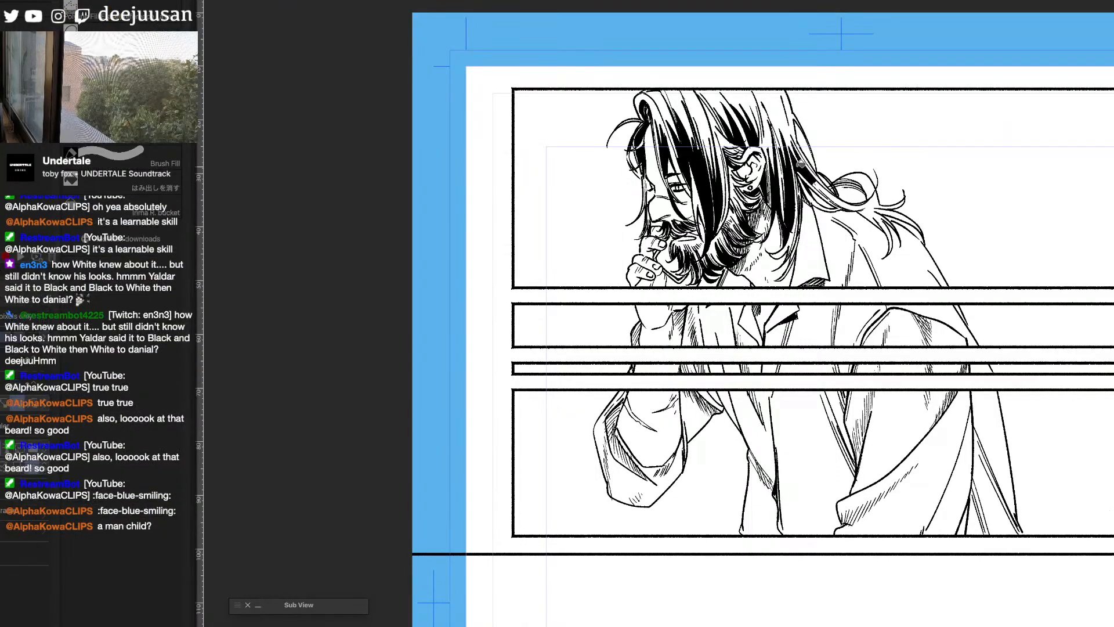
{"action": "left_click", "coordinate": [824, 185]}
{"action": "left_click", "coordinate": [815, 184]}
{"action": "key", "text": "b"}
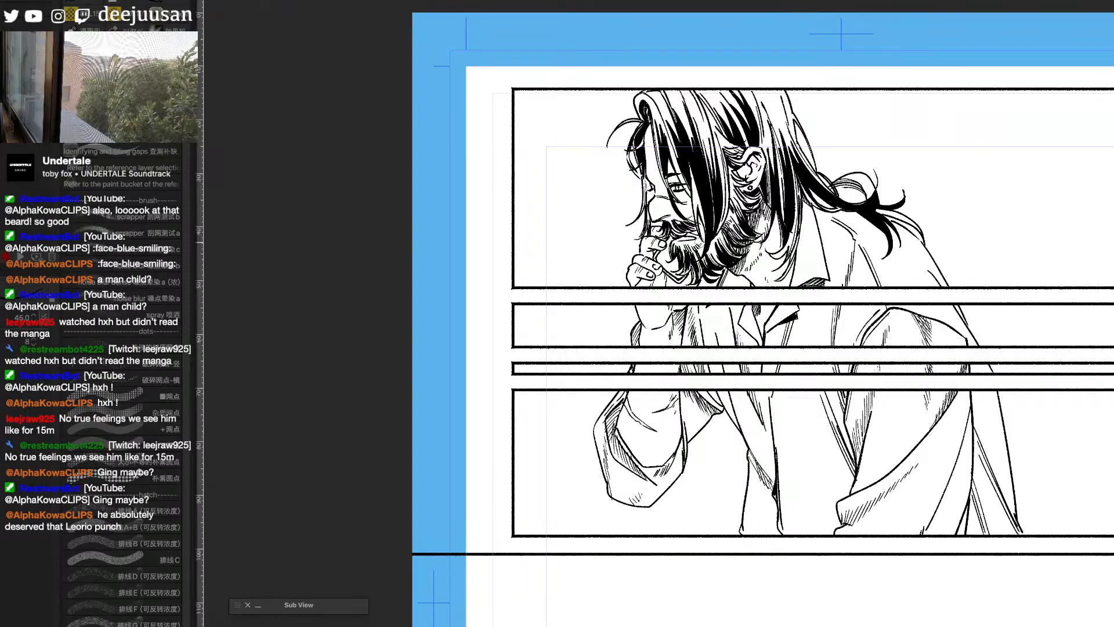
- Switch to the Audiobooks player, move its window across the screen and back, and return to the drawing
{"action": "key", "text": "super+Tab"}
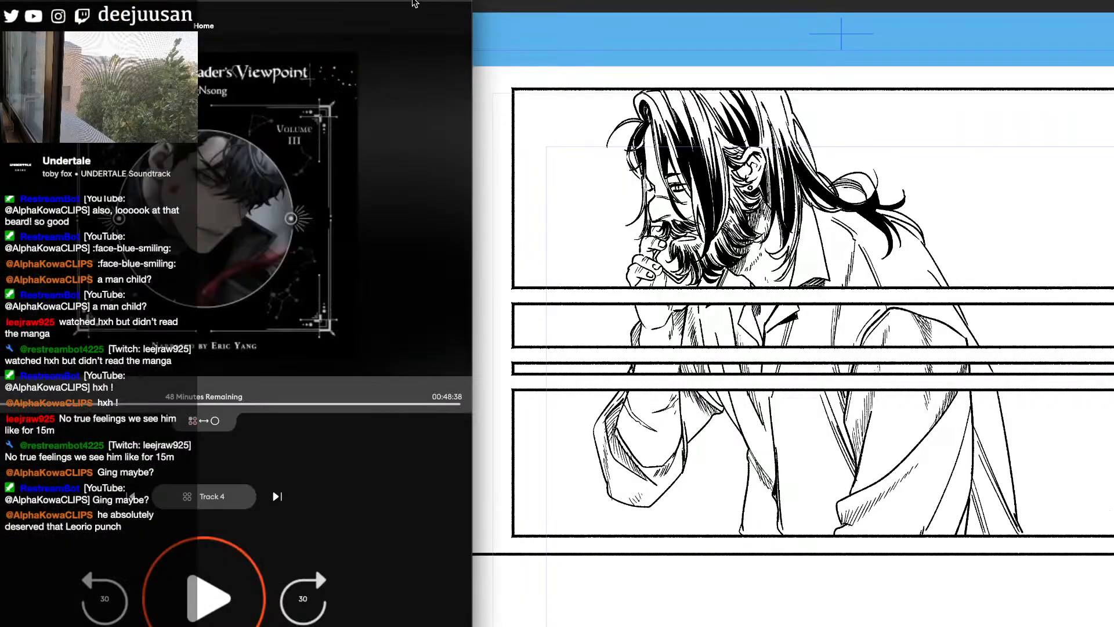
{"action": "left_click_drag", "start_coordinate": [413, 2], "coordinate": [1035, 33]}
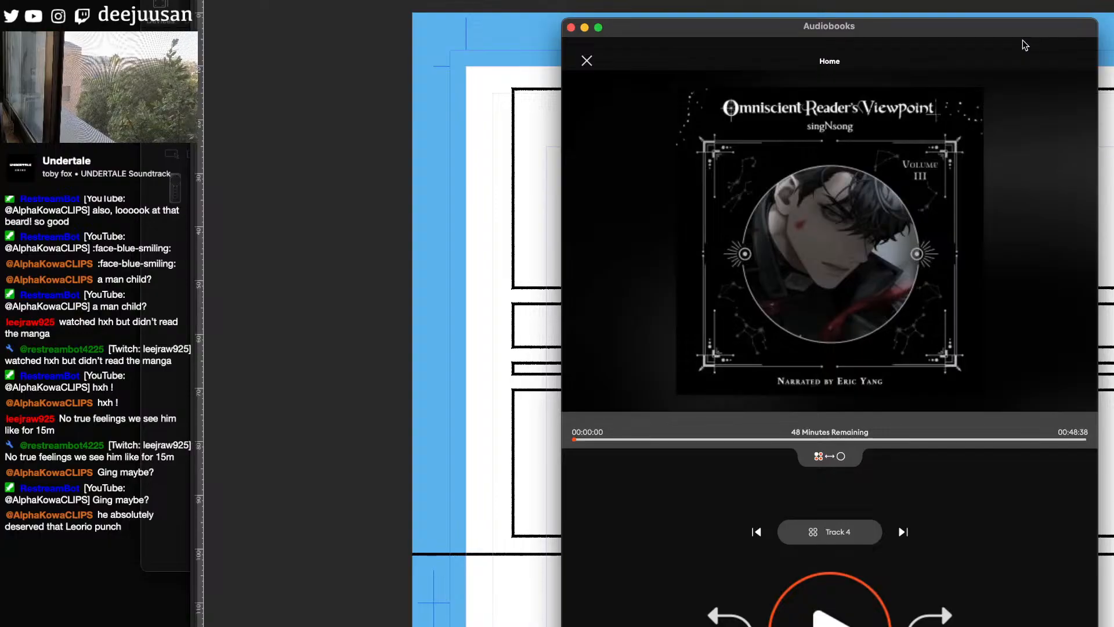
{"action": "left_click_drag", "start_coordinate": [1024, 46], "coordinate": [382, 7]}
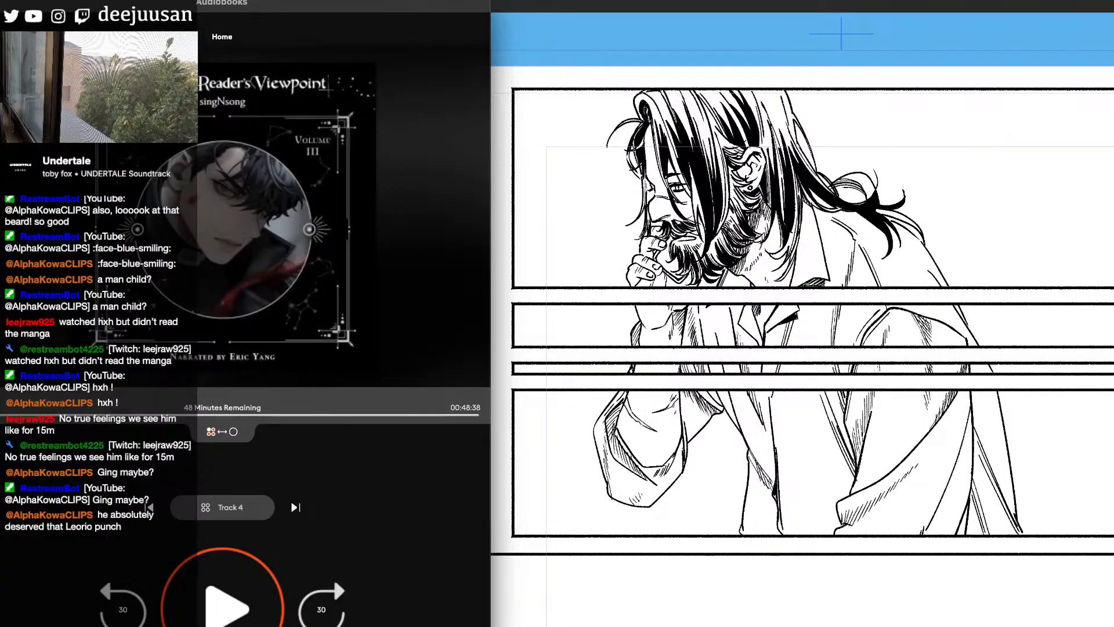
{"action": "key", "text": "super+Tab"}
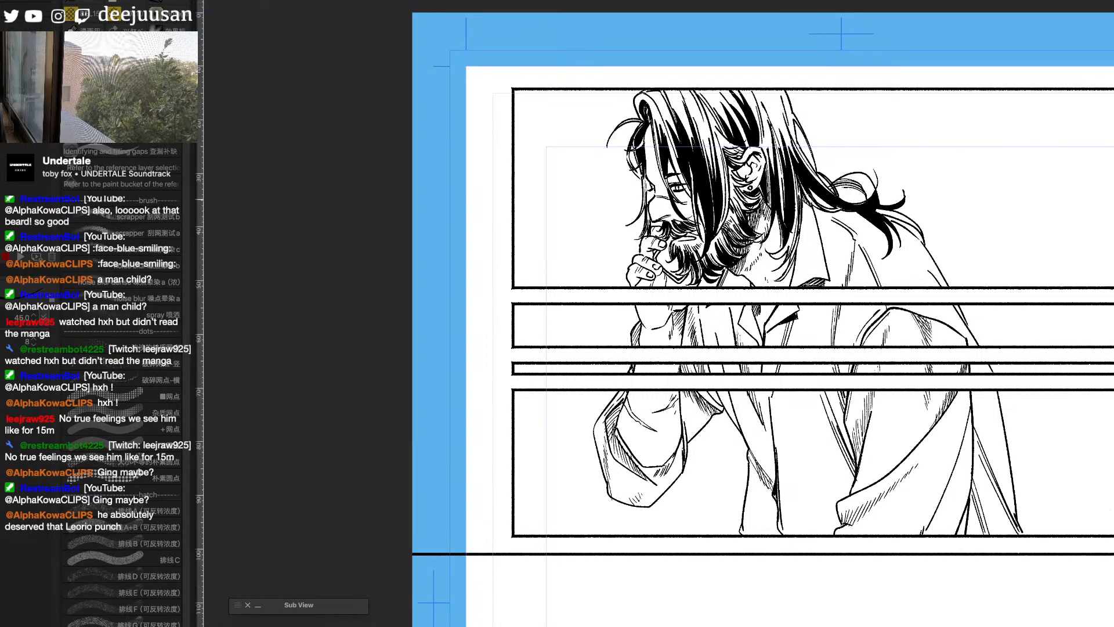
- Thicken the strands behind the ear, and fill the crown hair just below the first panel's border with black
{"action": "left_click_drag", "start_coordinate": [799, 194], "coordinate": [787, 255]}
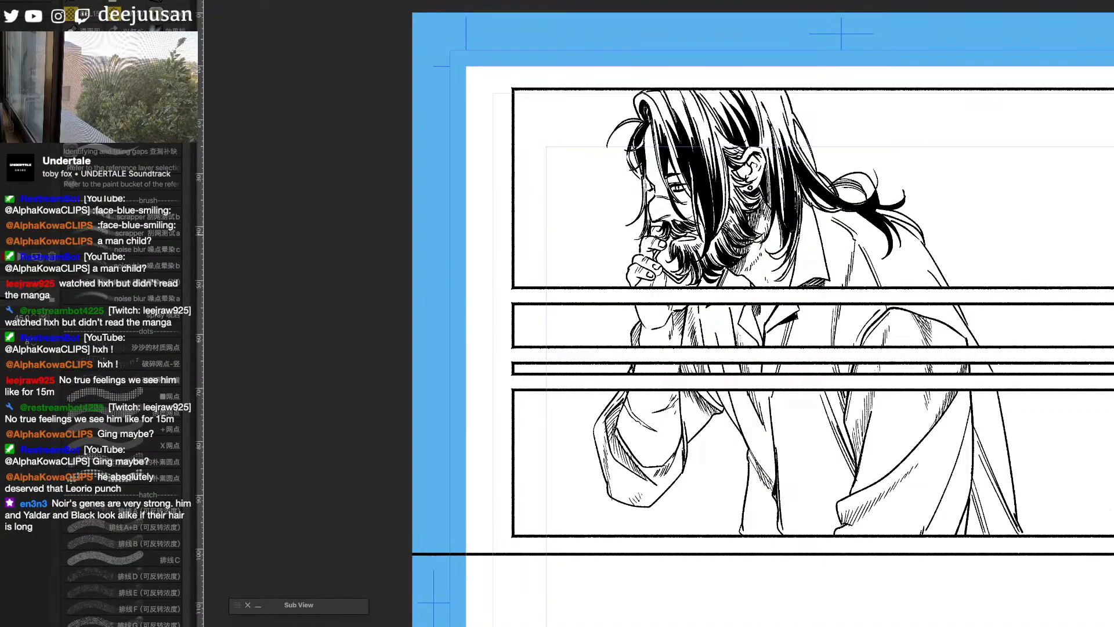
{"action": "mouse_move", "coordinate": [791, 176]}
{"action": "left_mouse_down"}
{"action": "mouse_move", "coordinate": [795, 238]}
{"action": "mouse_move", "coordinate": [796, 211]}
{"action": "left_mouse_up"}
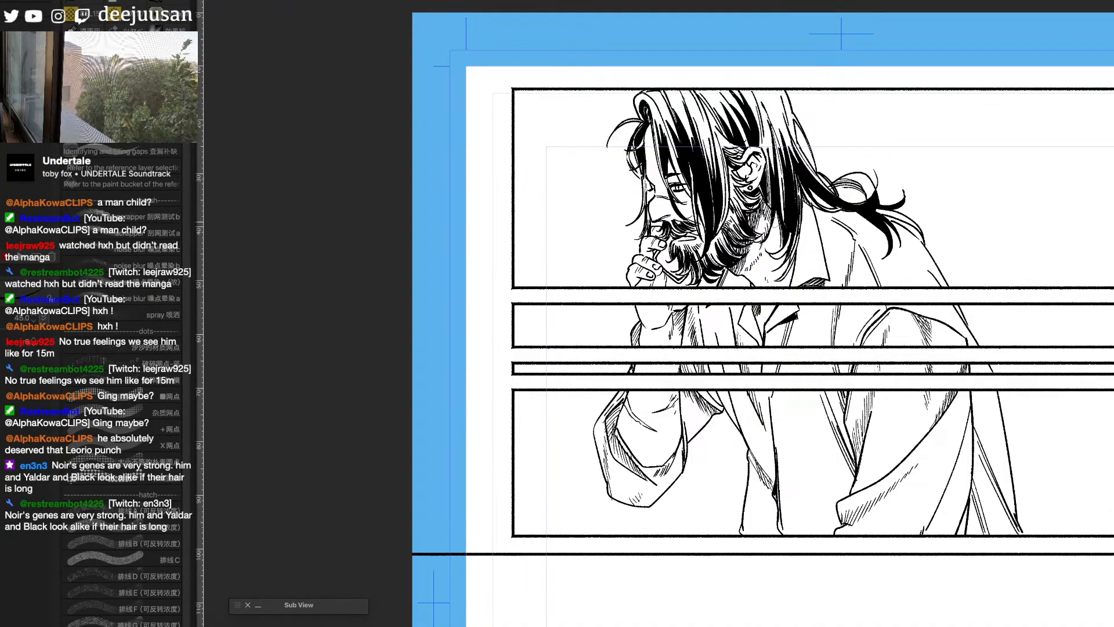
{"action": "mouse_move", "coordinate": [763, 93]}
{"action": "left_mouse_down"}
{"action": "mouse_move", "coordinate": [785, 126]}
{"action": "mouse_move", "coordinate": [776, 97]}
{"action": "left_mouse_up"}
{"action": "key", "text": "g"}
{"action": "left_click", "coordinate": [772, 95]}
{"action": "key", "text": "p"}
{"action": "key", "text": "g"}
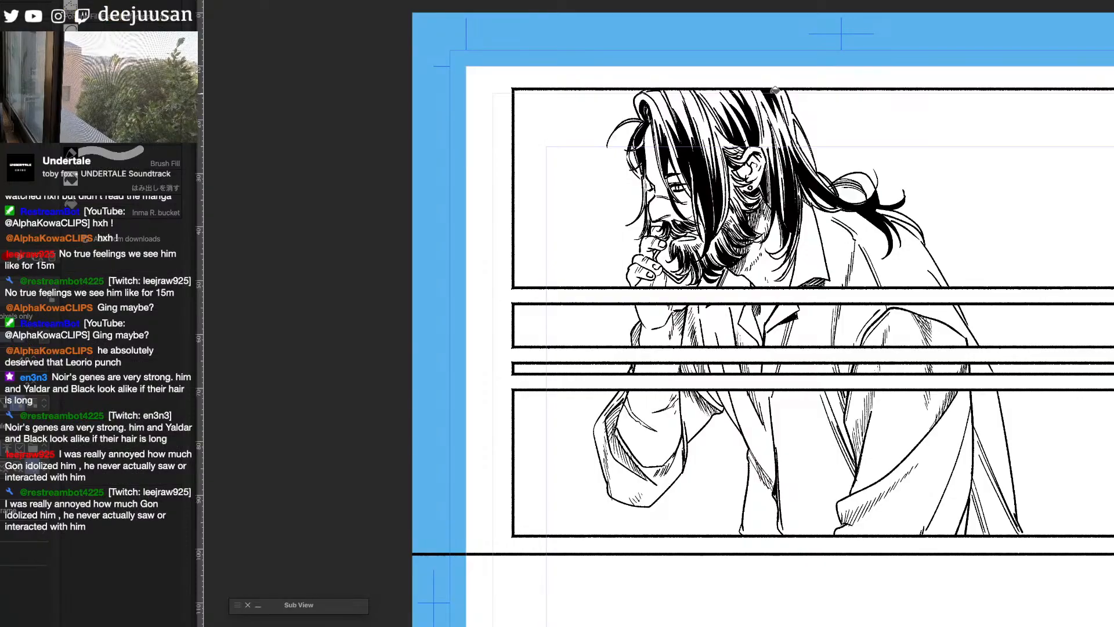
{"action": "left_click", "coordinate": [773, 92]}
{"action": "key", "text": "p"}
- Fill the small remaining gaps in the front hair near the top of the head with black
{"action": "left_click", "coordinate": [708, 120]}
{"action": "key", "text": "p"}
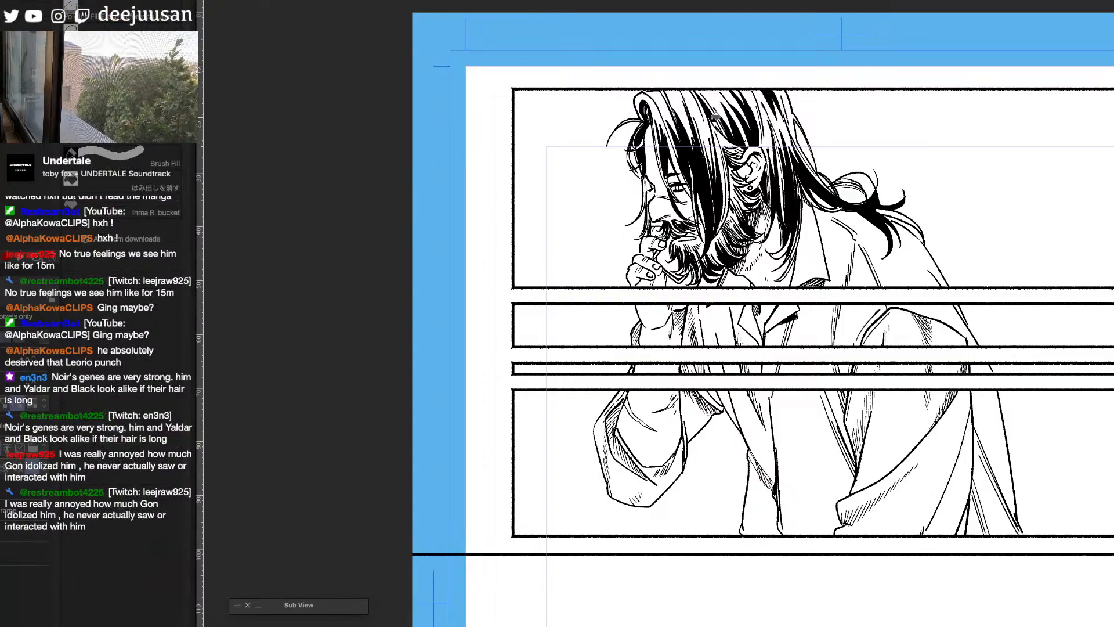
{"action": "key", "text": "g"}
{"action": "mouse_move", "coordinate": [709, 92]}
{"action": "left_mouse_down"}
{"action": "mouse_move", "coordinate": [724, 132]}
{"action": "mouse_move", "coordinate": [709, 99]}
{"action": "left_mouse_up"}
{"action": "key", "text": "p"}
{"action": "key", "text": "g"}
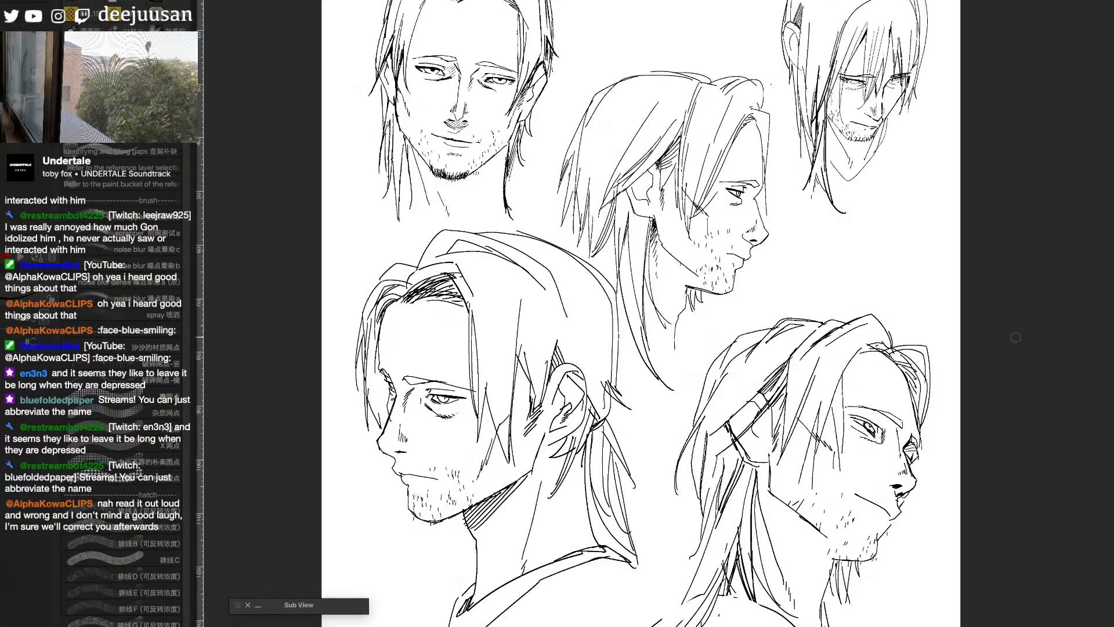
- Examine the front-facing head on the page of character reference sketches
{"action": "scroll", "coordinate": [1015, 337], "scroll_direction": "up", "scroll_amount": 1}
{"action": "mouse_move", "coordinate": [538, 85]}
{"action": "left_mouse_down"}
{"action": "mouse_move", "coordinate": [830, 515]}
{"action": "mouse_move", "coordinate": [1075, 485]}
{"action": "left_mouse_up"}
{"action": "scroll", "coordinate": [830, 515], "scroll_direction": "up", "scroll_amount": 1}
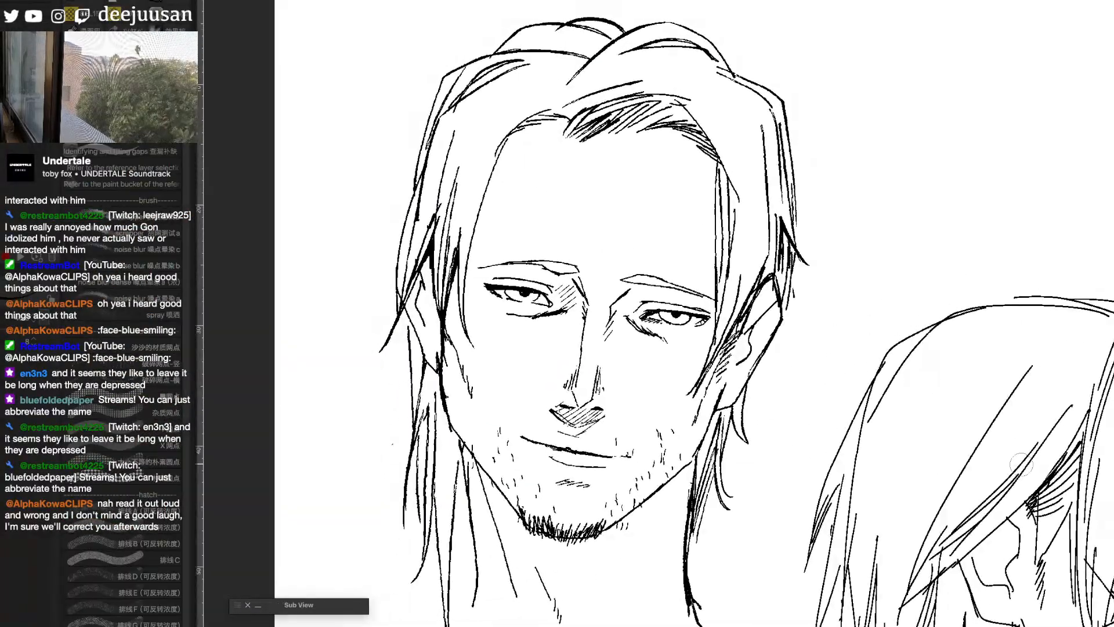
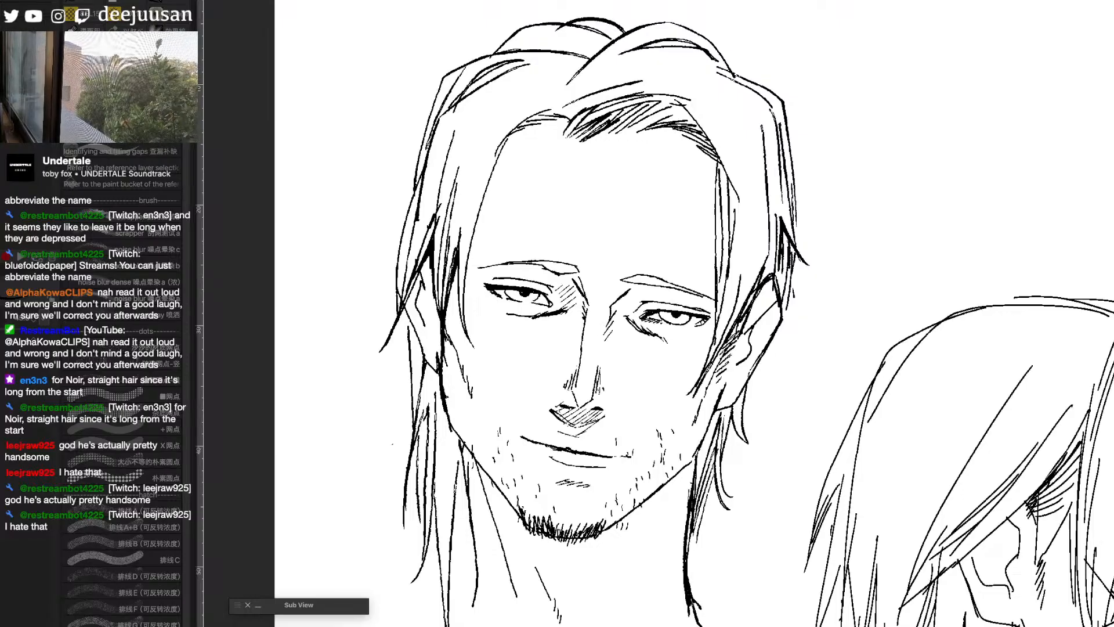
- Examine the profile and three-quarter heads on the character reference sheet, checking them against the manga page
{"action": "key", "text": "space"}
{"action": "left_click_drag", "start_coordinate": [1091, 480], "coordinate": [929, 259]}
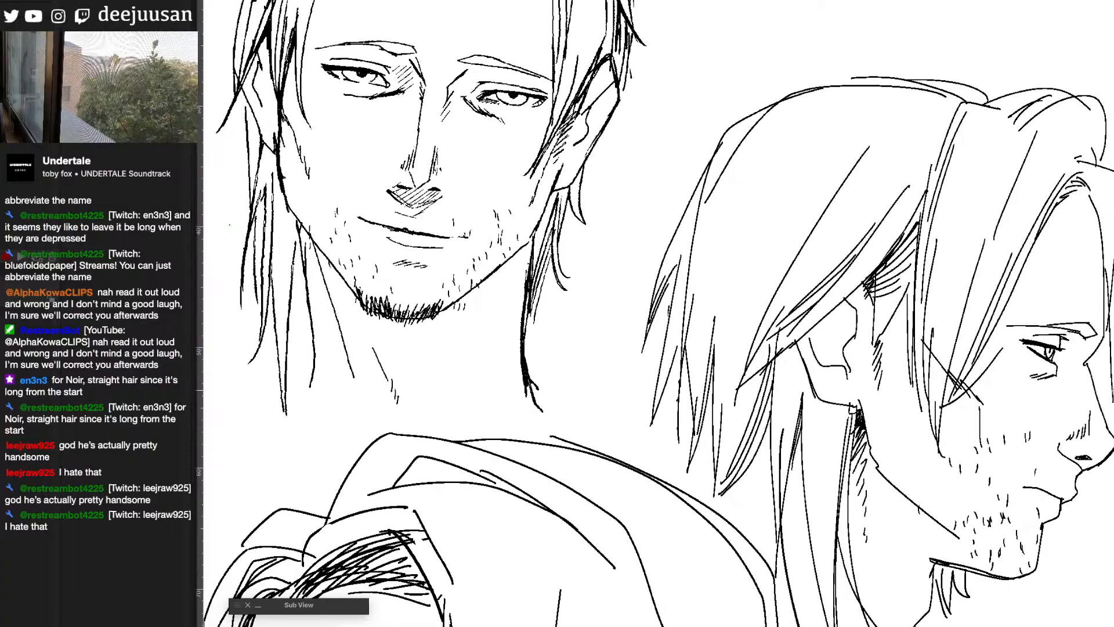
{"action": "left_click_drag", "start_coordinate": [1093, 452], "coordinate": [1025, 275]}
{"action": "left_click_drag", "start_coordinate": [1012, 478], "coordinate": [1020, 230]}
{"action": "left_click_drag", "start_coordinate": [1047, 426], "coordinate": [1039, 348]}
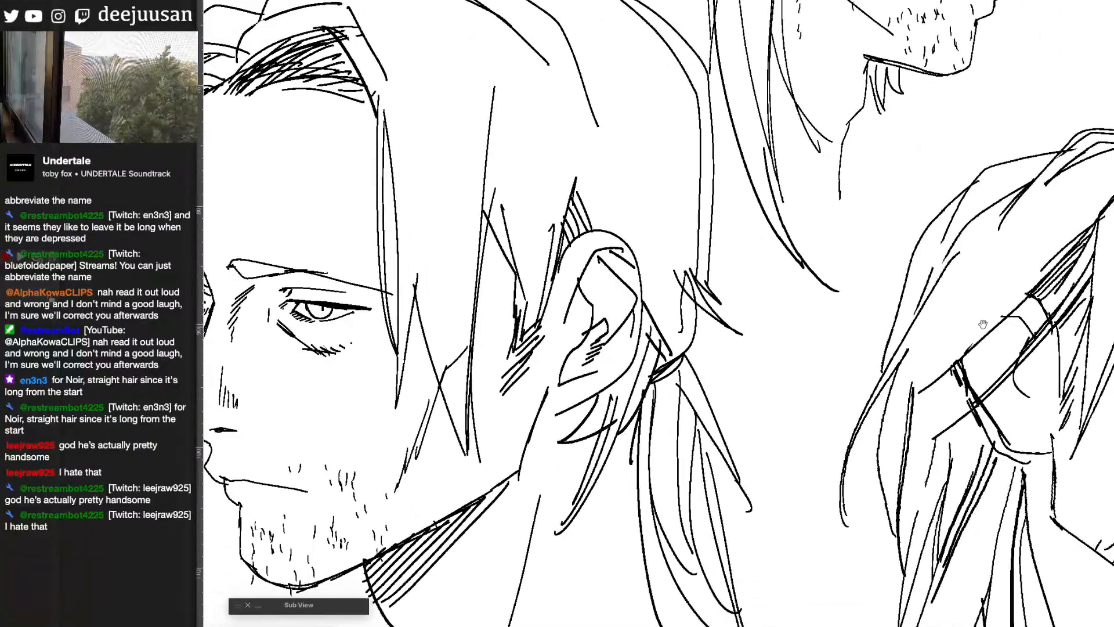
{"action": "key", "text": "ctrl+Tab"}
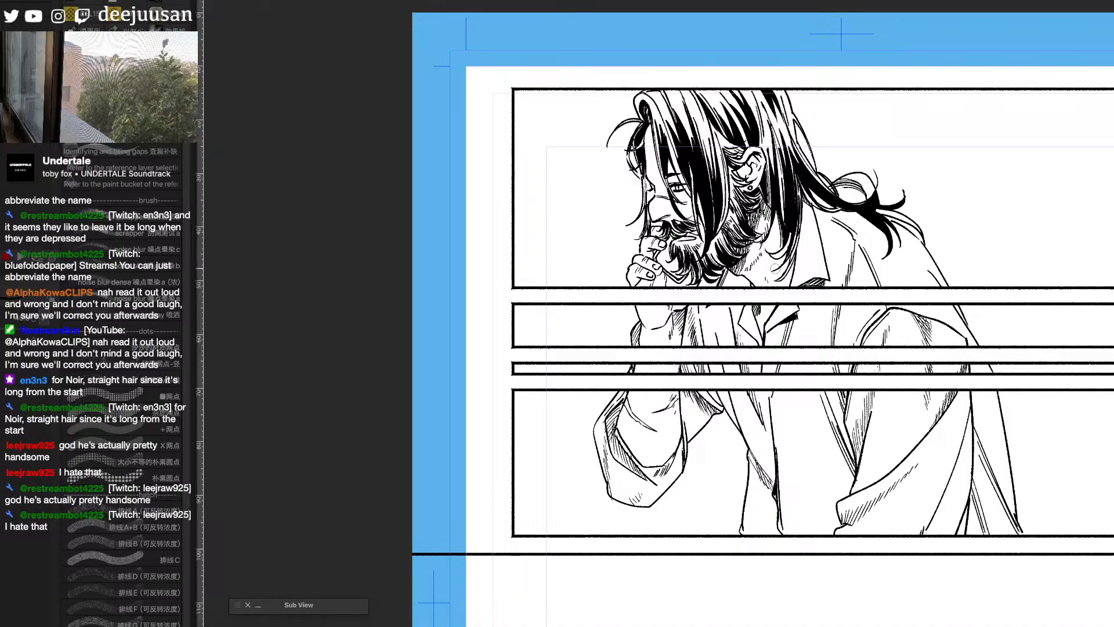
{"action": "key", "text": "ctrl+Tab"}
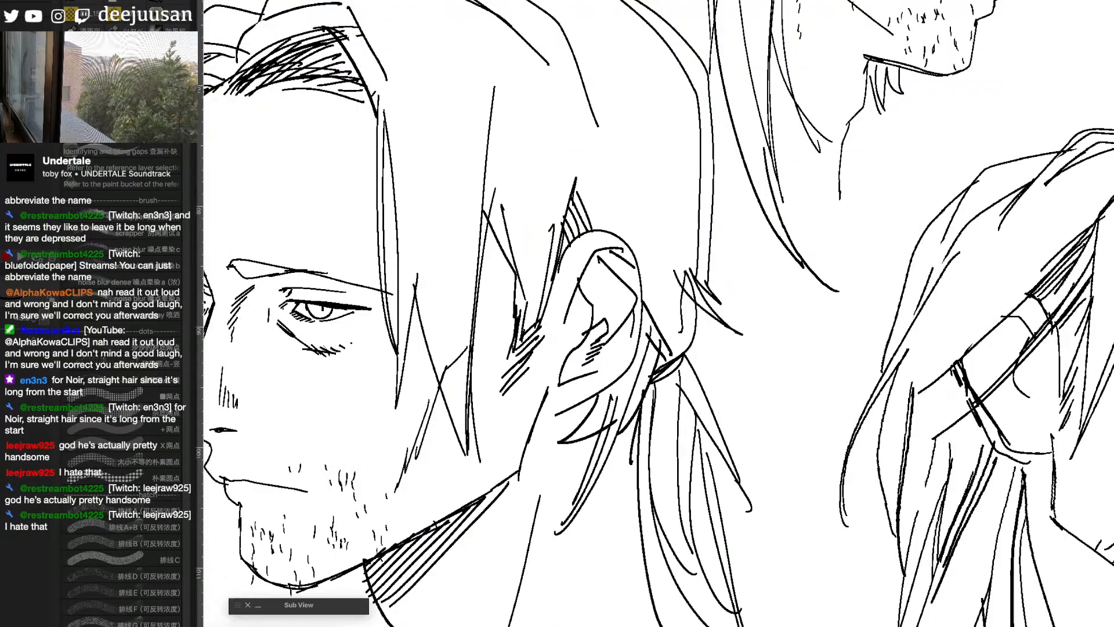
- Examine the downturned head with hair over its face, and the neighbouring side profile, on the reference sheet
{"action": "left_click_drag", "start_coordinate": [731, 393], "coordinate": [832, 626]}
{"action": "scroll", "coordinate": [870, 494], "scroll_direction": "down", "scroll_amount": 3}
{"action": "scroll", "coordinate": [946, 463], "scroll_direction": "up", "scroll_amount": 2}
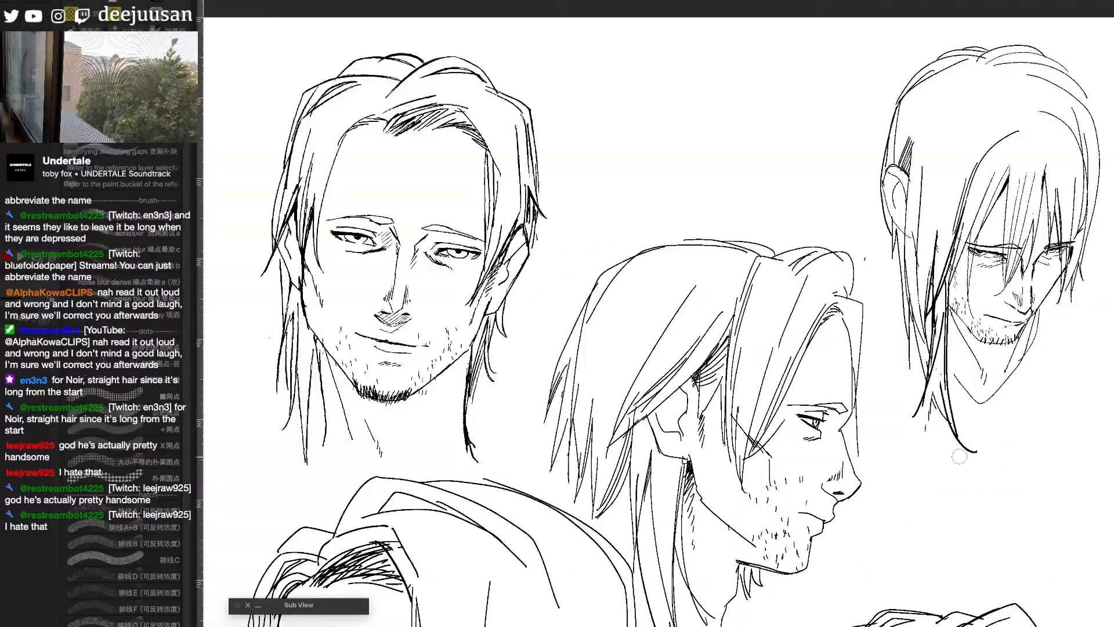
{"action": "left_click_drag", "start_coordinate": [966, 468], "coordinate": [967, 455]}
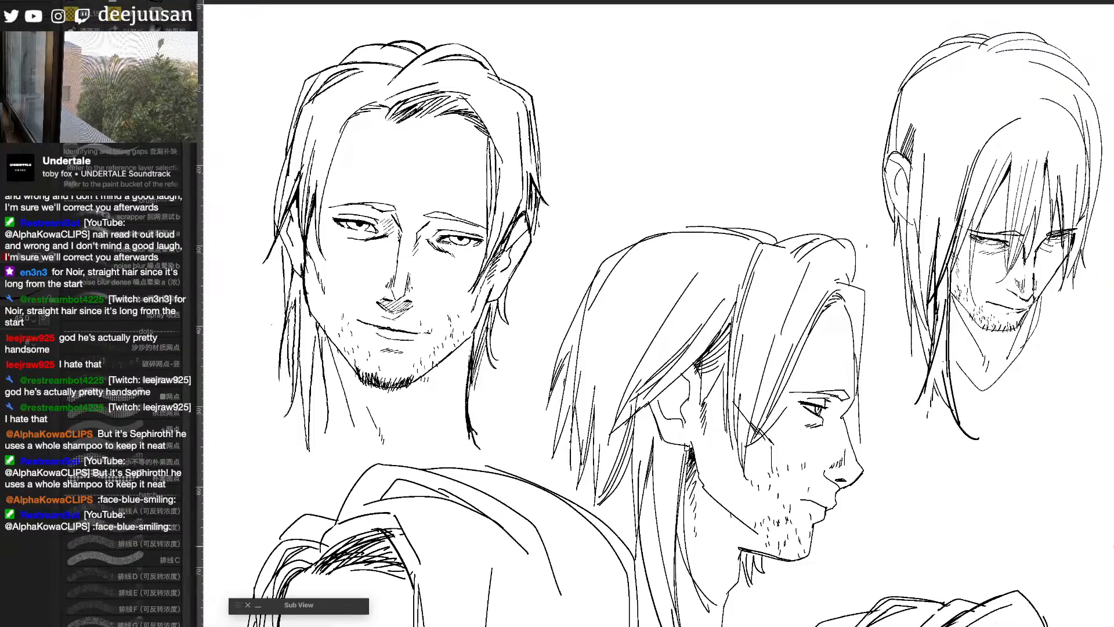
{"action": "mouse_move", "coordinate": [1087, 532]}
{"action": "left_mouse_down"}
{"action": "mouse_move", "coordinate": [1095, 428]}
{"action": "mouse_move", "coordinate": [1097, 453]}
{"action": "left_mouse_up"}
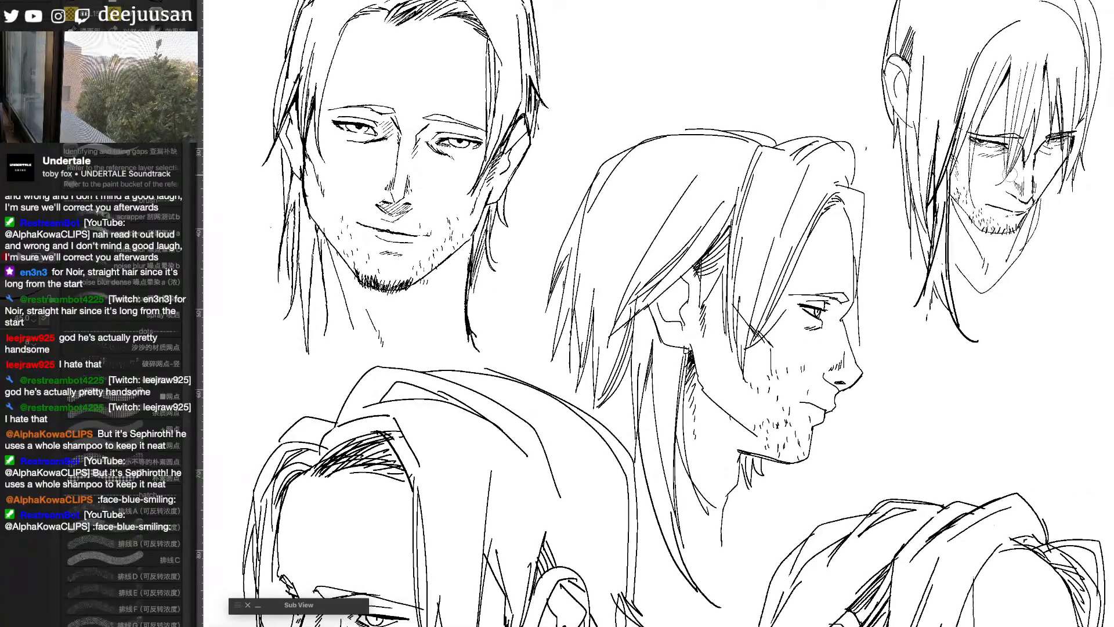
{"action": "left_click_drag", "start_coordinate": [1017, 166], "coordinate": [1007, 182]}
{"action": "left_click_drag", "start_coordinate": [1009, 175], "coordinate": [999, 184]}
{"action": "scroll", "coordinate": [1043, 168], "scroll_direction": "up", "scroll_amount": 1}
{"action": "mouse_move", "coordinate": [1095, 231]}
{"action": "left_mouse_down"}
{"action": "mouse_move", "coordinate": [867, 424]}
{"action": "mouse_move", "coordinate": [924, 372]}
{"action": "left_mouse_up"}
{"action": "scroll", "coordinate": [866, 424], "scroll_direction": "up", "scroll_amount": 1}
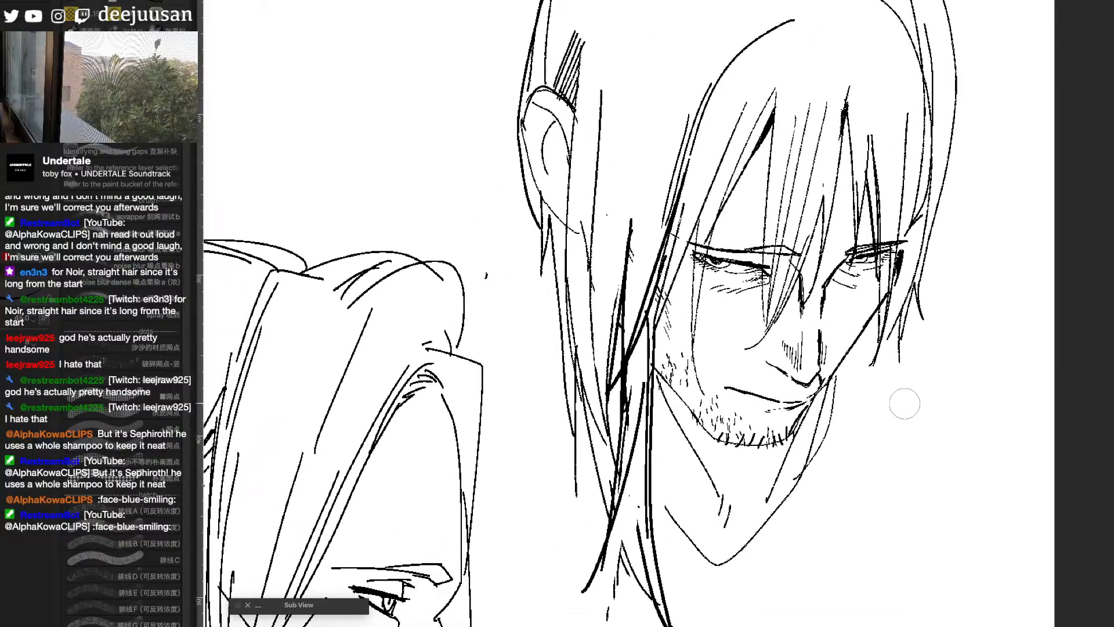
{"action": "left_click_drag", "start_coordinate": [814, 544], "coordinate": [864, 486]}
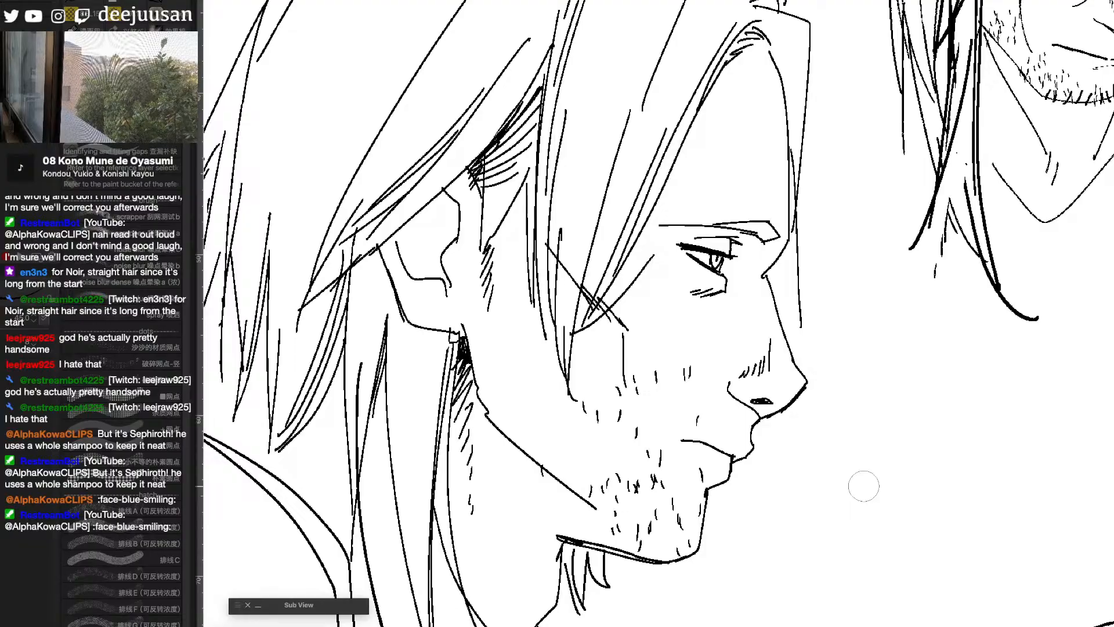
- Examine the three-quarter head with tied-back hair on the reference sheet
{"action": "mouse_move", "coordinate": [779, 549]}
{"action": "left_mouse_down"}
{"action": "mouse_move", "coordinate": [952, 508]}
{"action": "mouse_move", "coordinate": [953, 526]}
{"action": "left_mouse_up"}
{"action": "scroll", "coordinate": [927, 548], "scroll_direction": "down", "scroll_amount": 1}
{"action": "left_click_drag", "start_coordinate": [870, 575], "coordinate": [989, 354]}
{"action": "left_click_drag", "start_coordinate": [925, 536], "coordinate": [1042, 377]}
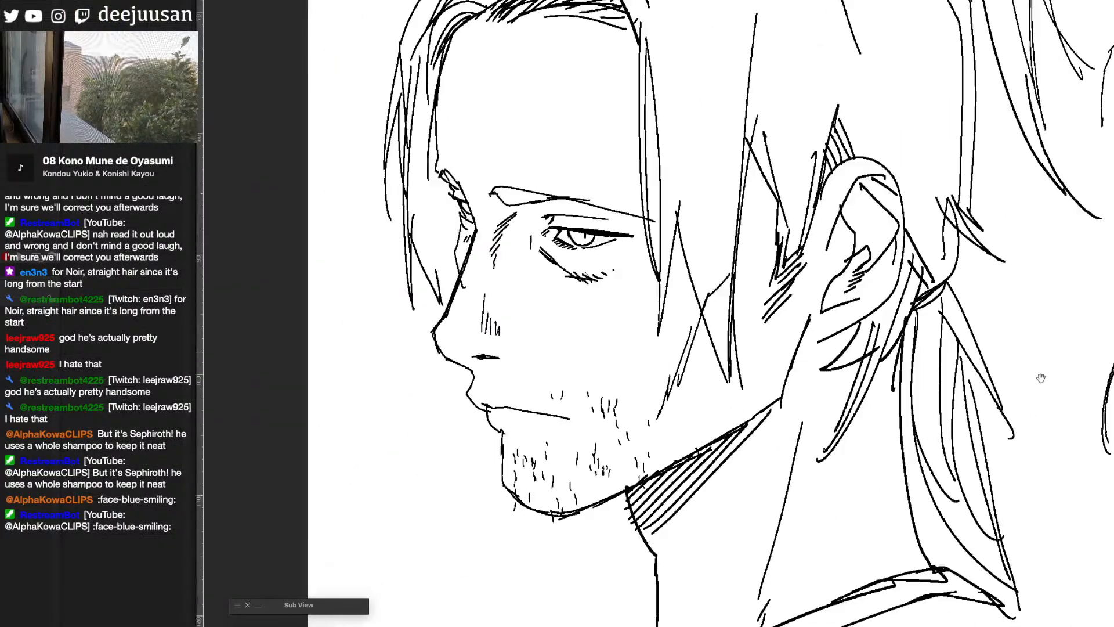
{"action": "left_click_drag", "start_coordinate": [992, 543], "coordinate": [931, 520]}
{"action": "scroll", "coordinate": [979, 545], "scroll_direction": "down", "scroll_amount": 1}
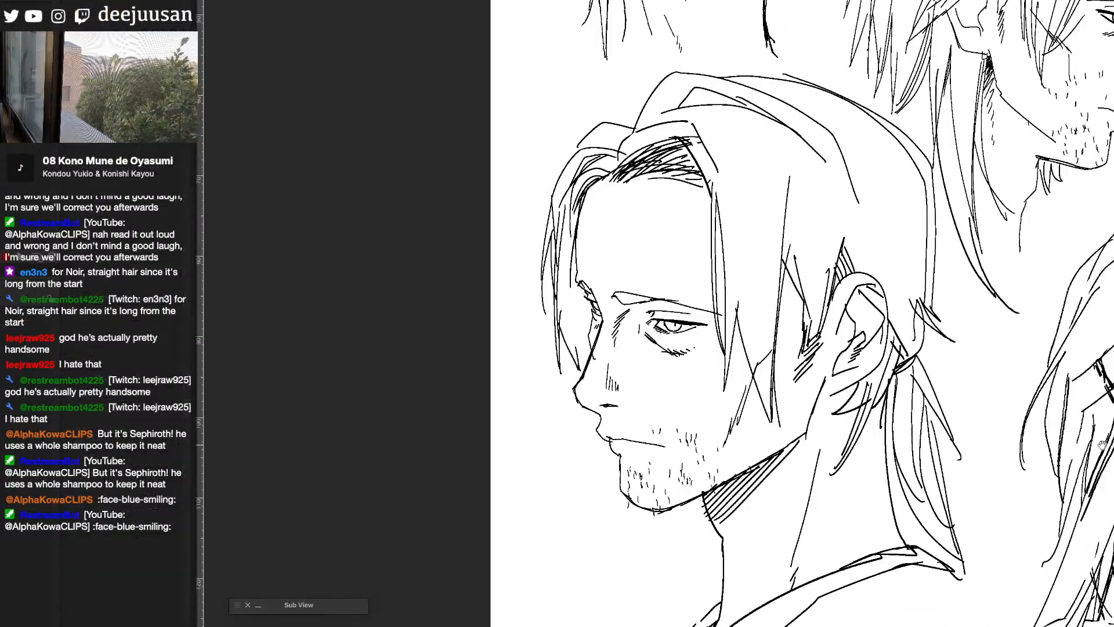
{"action": "left_click_drag", "start_coordinate": [1111, 233], "coordinate": [969, 421]}
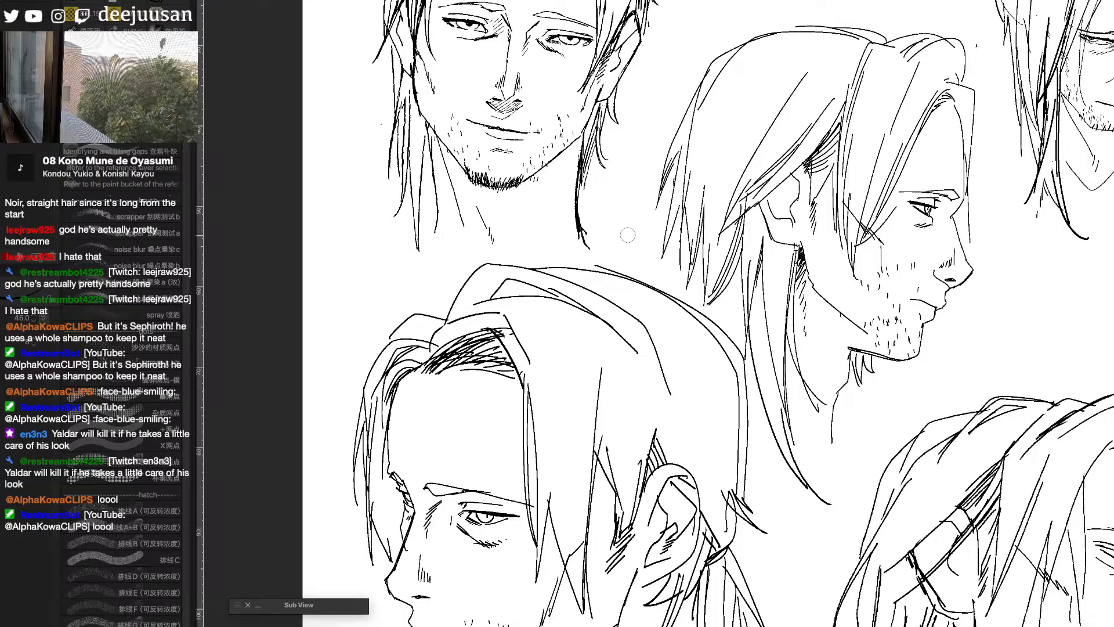
- Examine the head with the raised chin and long loose hair on the reference sheet, and return to the manga page
{"action": "left_click_drag", "start_coordinate": [1091, 603], "coordinate": [915, 403]}
{"action": "left_click_drag", "start_coordinate": [1058, 594], "coordinate": [972, 562]}
{"action": "scroll", "coordinate": [1004, 508], "scroll_direction": "up", "scroll_amount": 1}
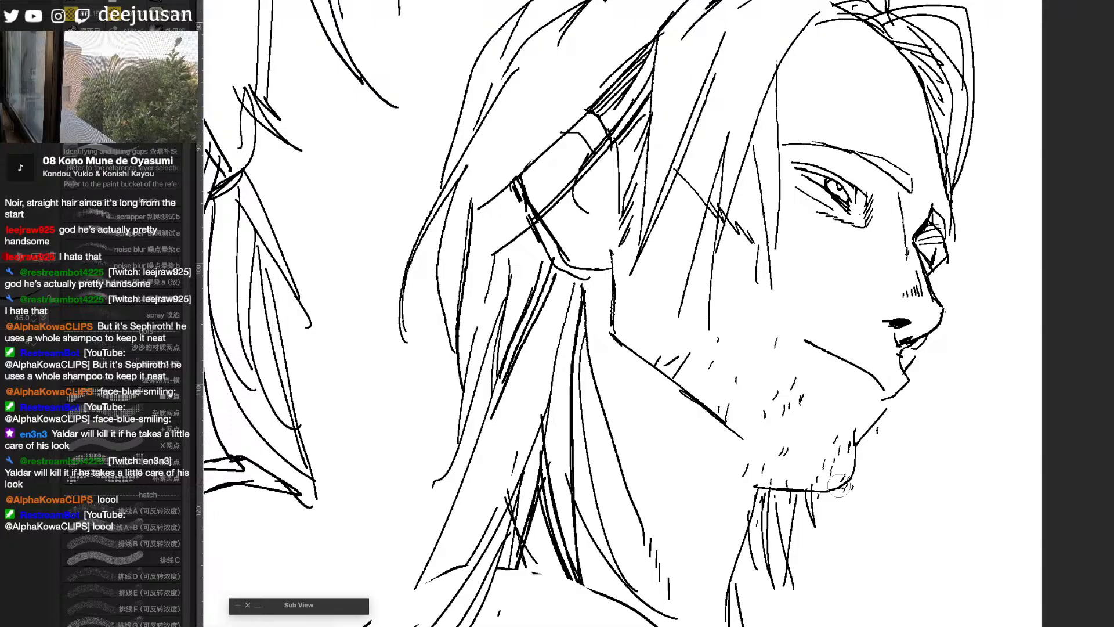
{"action": "left_click_drag", "start_coordinate": [1044, 366], "coordinate": [977, 400]}
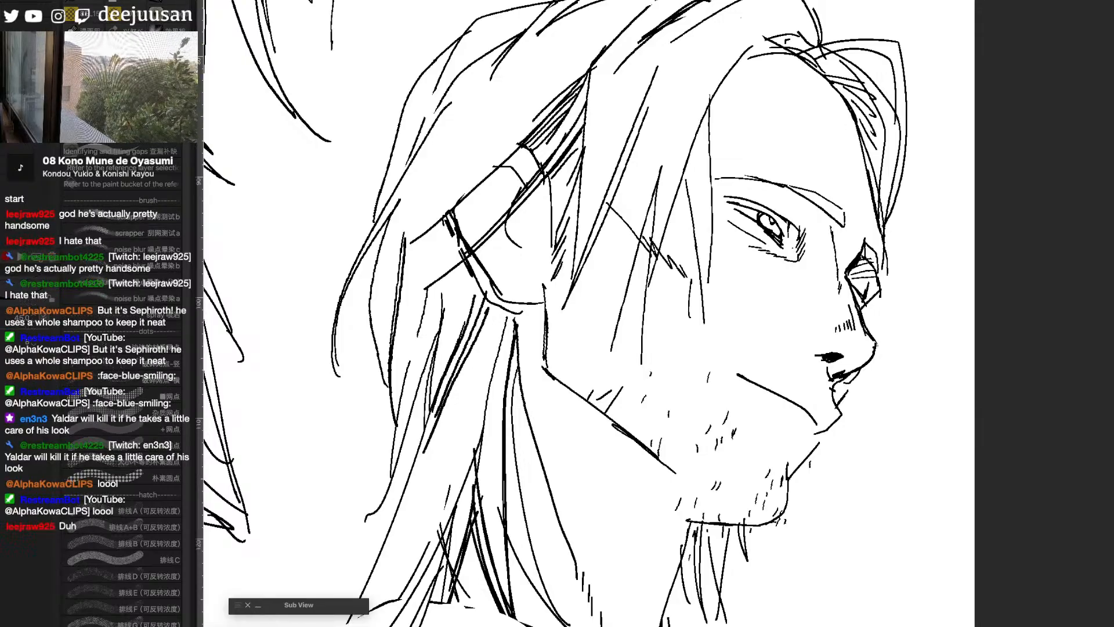
{"action": "key", "text": "ctrl+Tab"}
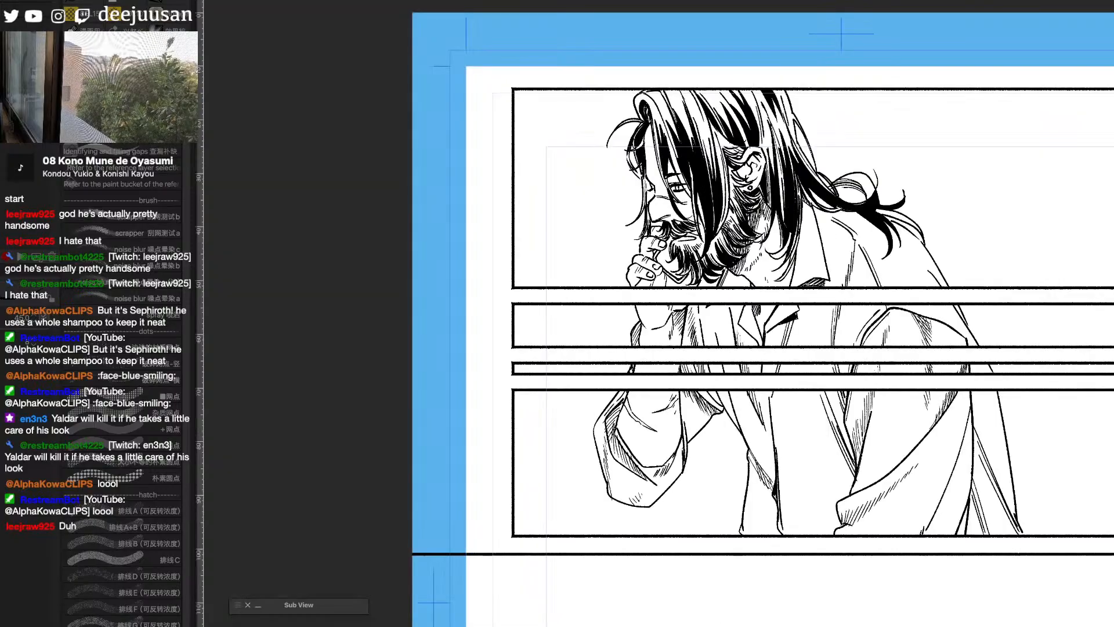
{"action": "left_click_drag", "start_coordinate": [967, 492], "coordinate": [825, 455]}
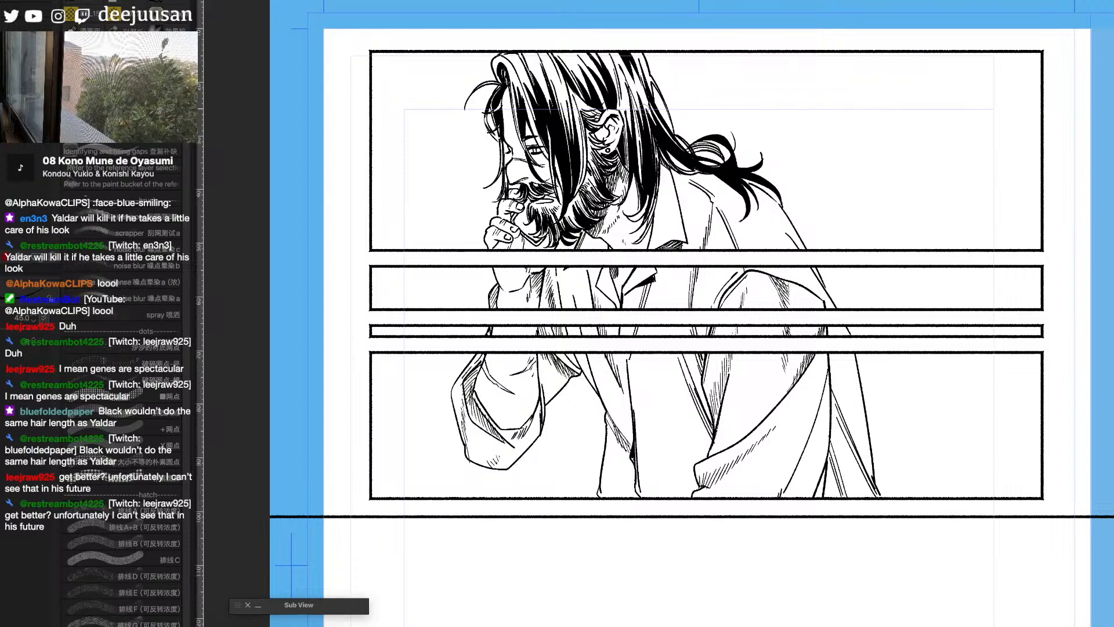
- Review all the heads on the reference sheet once more, ending on the front-facing one, and return to the manga page
{"action": "key", "text": "ctrl+Tab"}
{"action": "key", "text": "super+minus"}
{"action": "key", "text": "super+minus"}
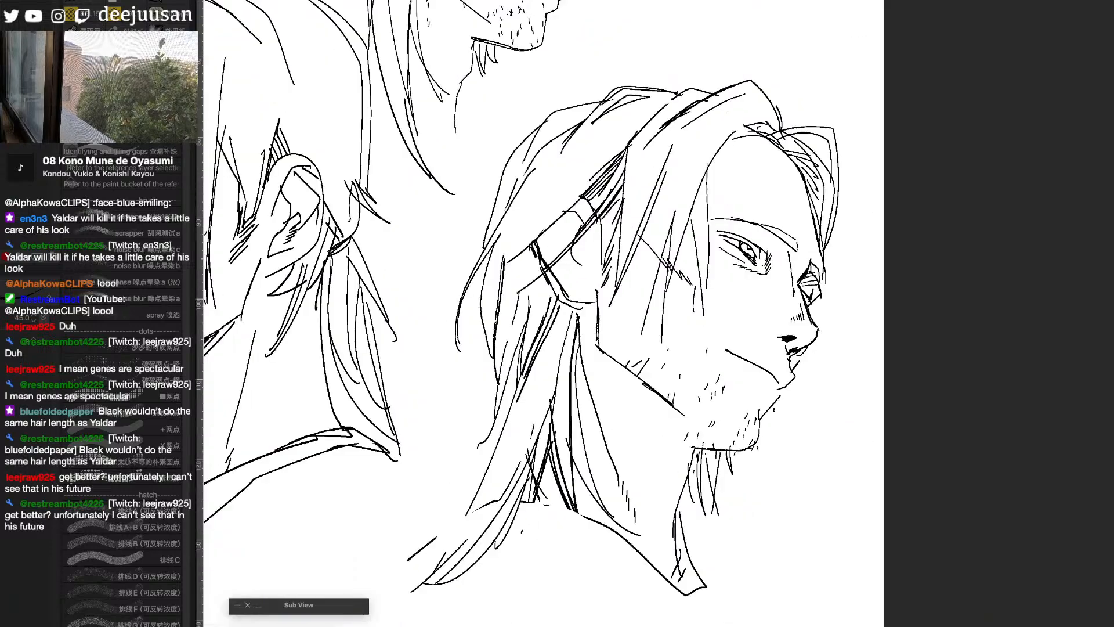
{"action": "left_click_drag", "start_coordinate": [732, 467], "coordinate": [916, 556]}
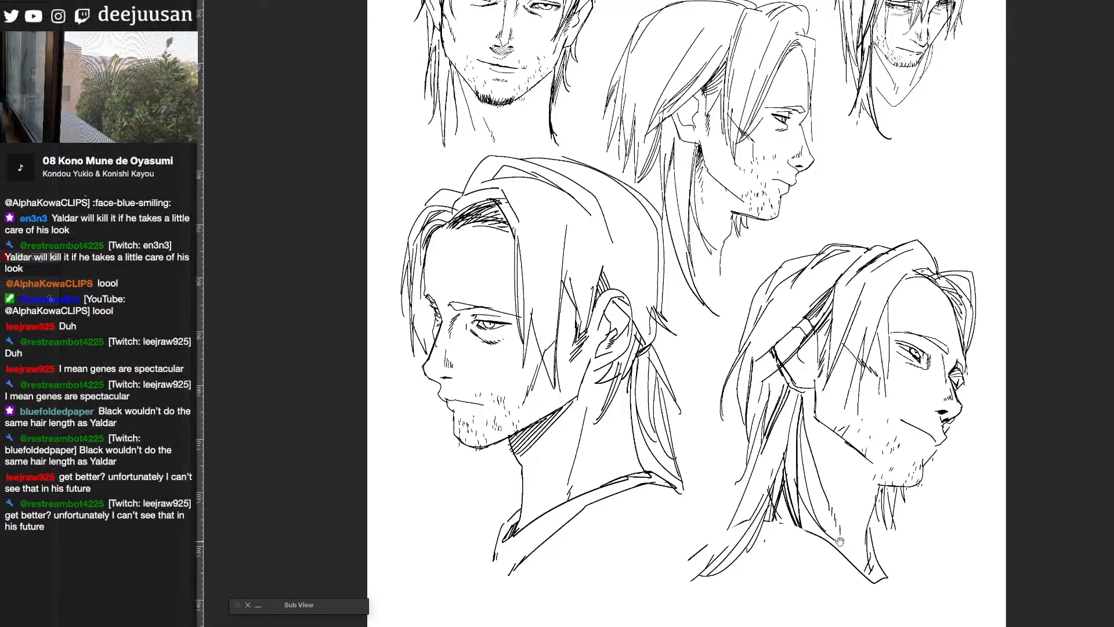
{"action": "left_click_drag", "start_coordinate": [665, 90], "coordinate": [733, 457]}
{"action": "scroll", "coordinate": [751, 296], "scroll_direction": "up", "scroll_amount": 3}
{"action": "left_click_drag", "start_coordinate": [424, 451], "coordinate": [906, 483]}
{"action": "left_click_drag", "start_coordinate": [464, 458], "coordinate": [263, 438]}
{"action": "key", "text": "super+minus"}
{"action": "key", "text": "super+minus"}
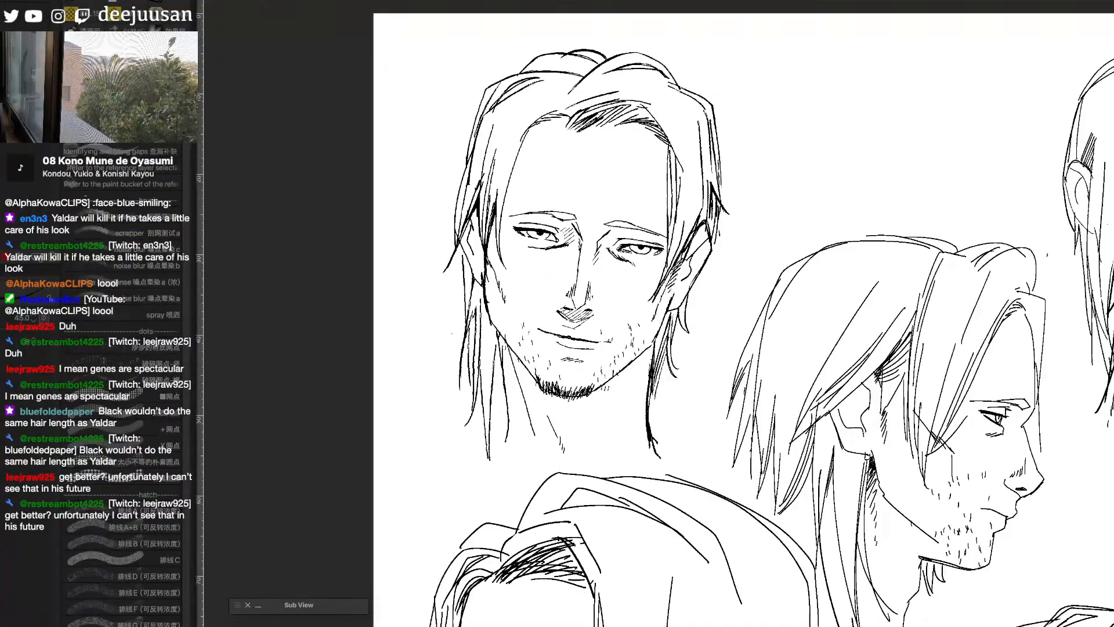
{"action": "key", "text": "ctrl+Tab"}
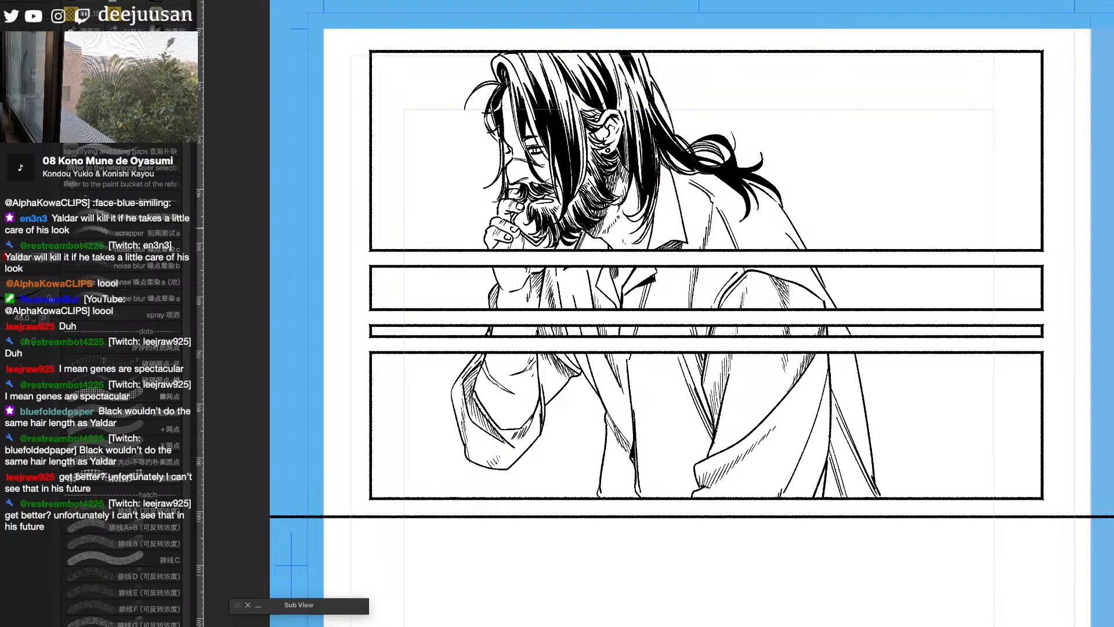
{"action": "left_click_drag", "start_coordinate": [934, 431], "coordinate": [885, 419]}
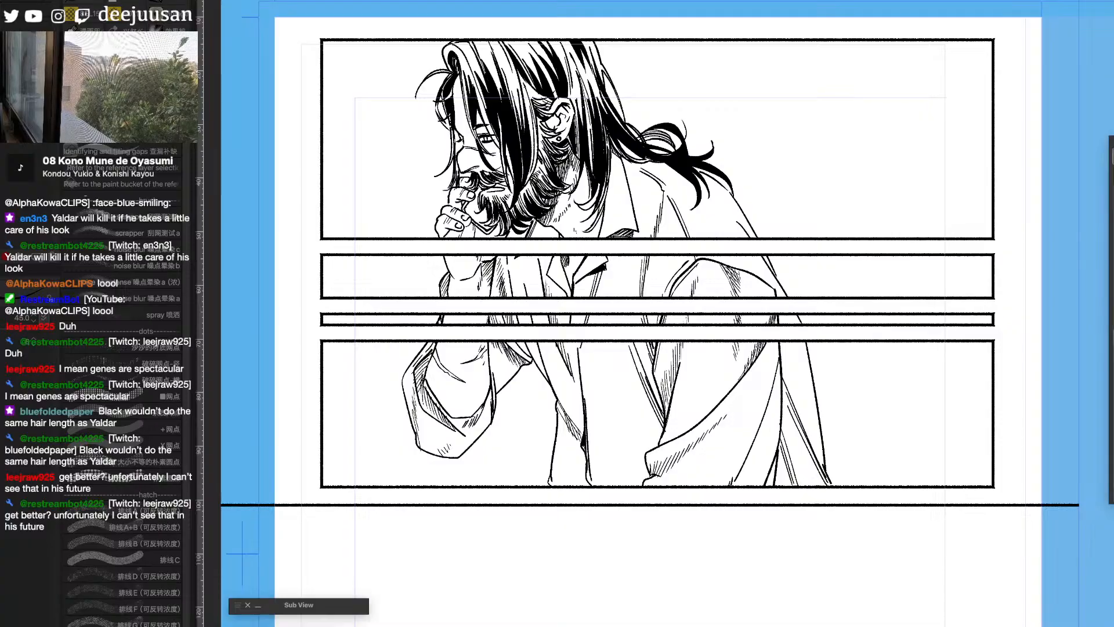
- Browse the hair brushes and select the 2色ハイライトペン brush
{"action": "key", "text": "q"}
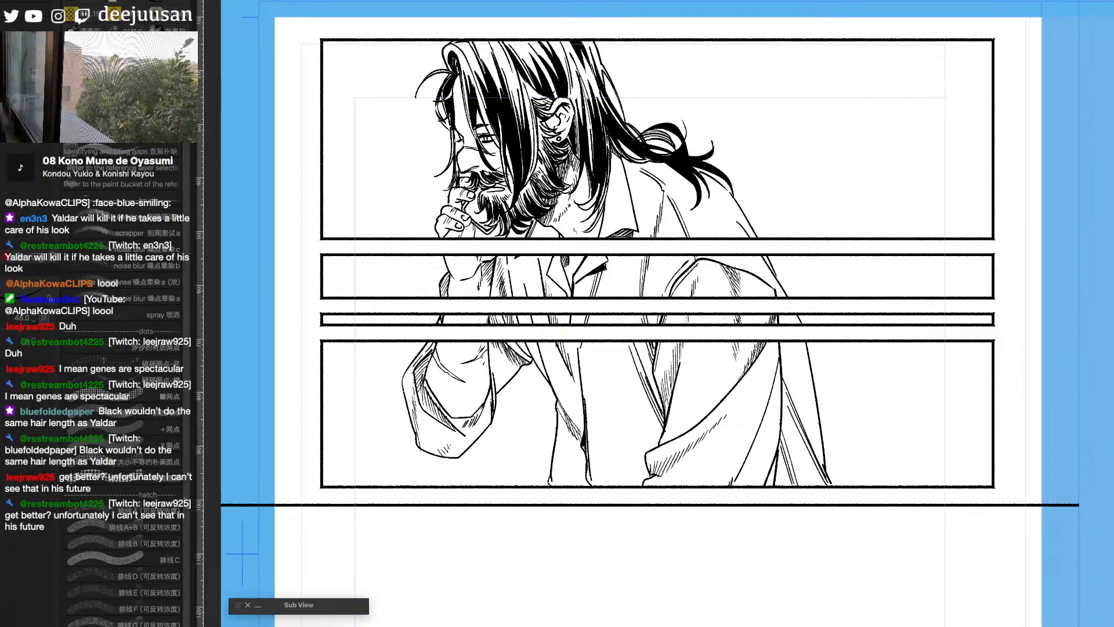
{"action": "key", "text": "q"}
{"action": "left_click", "coordinate": [329, 272]}
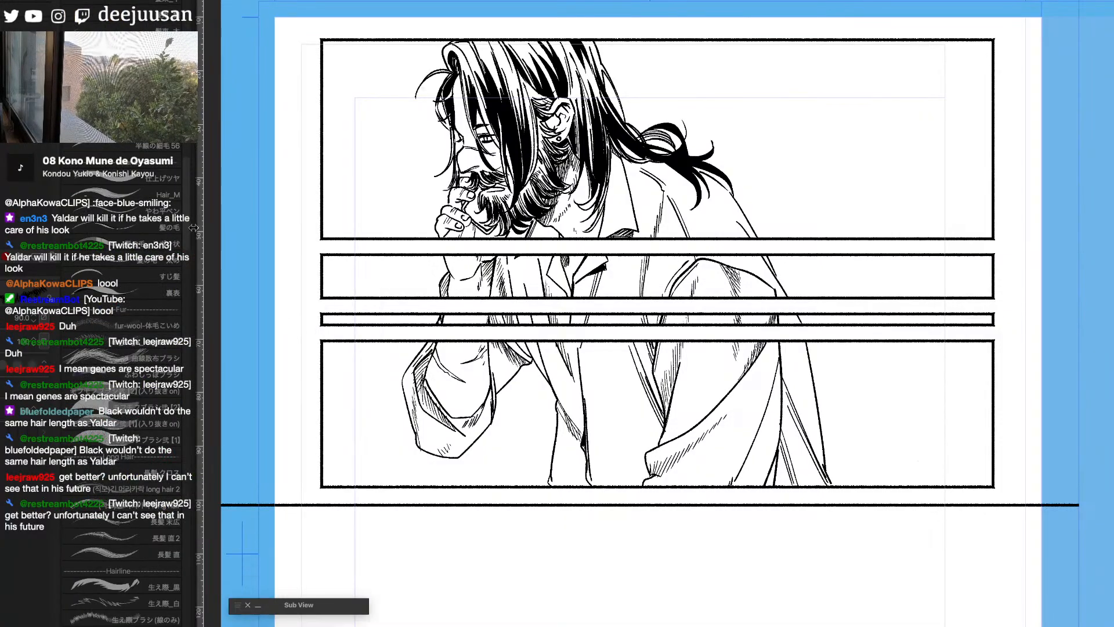
{"action": "left_click_drag", "start_coordinate": [187, 237], "coordinate": [187, 406]}
{"action": "left_click", "coordinate": [160, 607]}
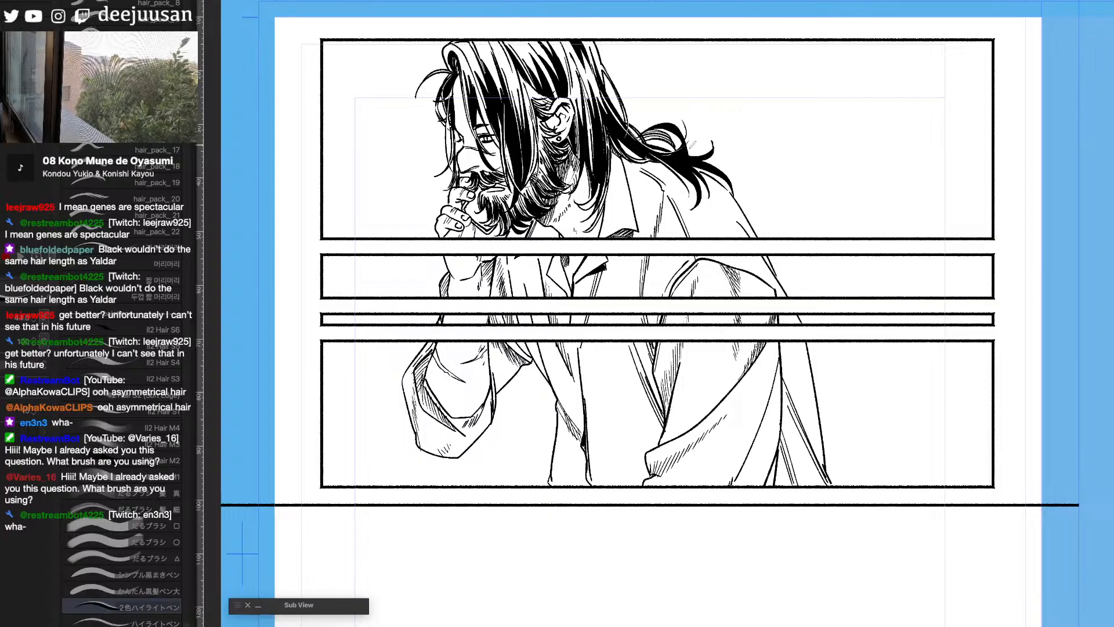
- Switch to the online manga reader, browse its chapter list and open Chapter 30
{"action": "key", "text": "super+Tab"}
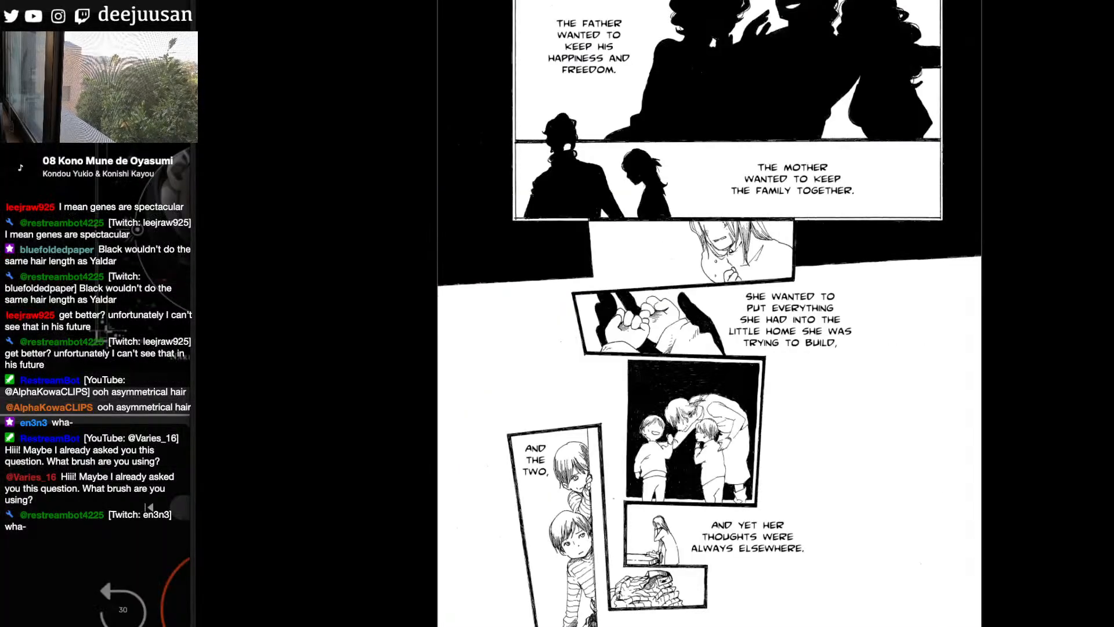
{"action": "left_click", "coordinate": [801, 492]}
{"action": "scroll", "coordinate": [1067, 314], "scroll_direction": "down", "scroll_amount": 3}
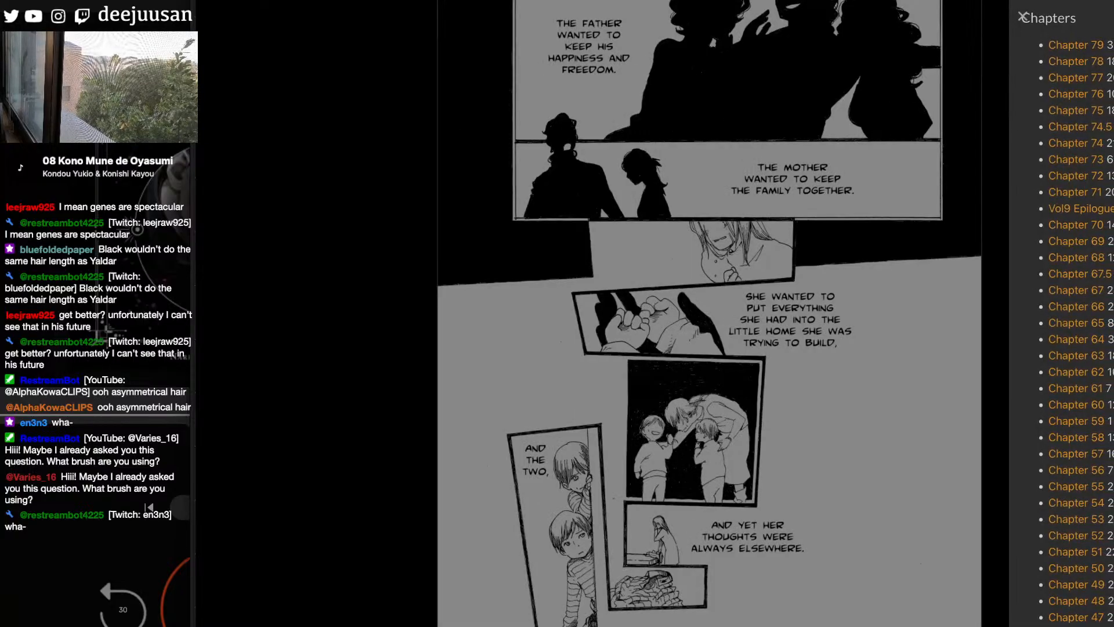
{"action": "scroll", "coordinate": [1076, 313], "scroll_direction": "down", "scroll_amount": 5}
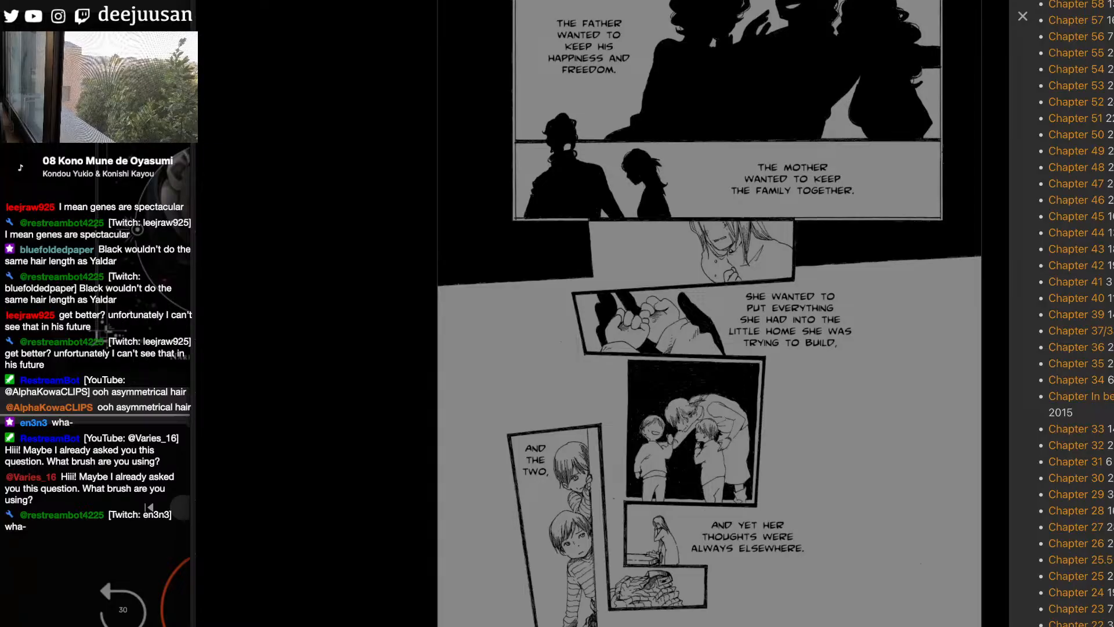
{"action": "left_click", "coordinate": [1076, 478]}
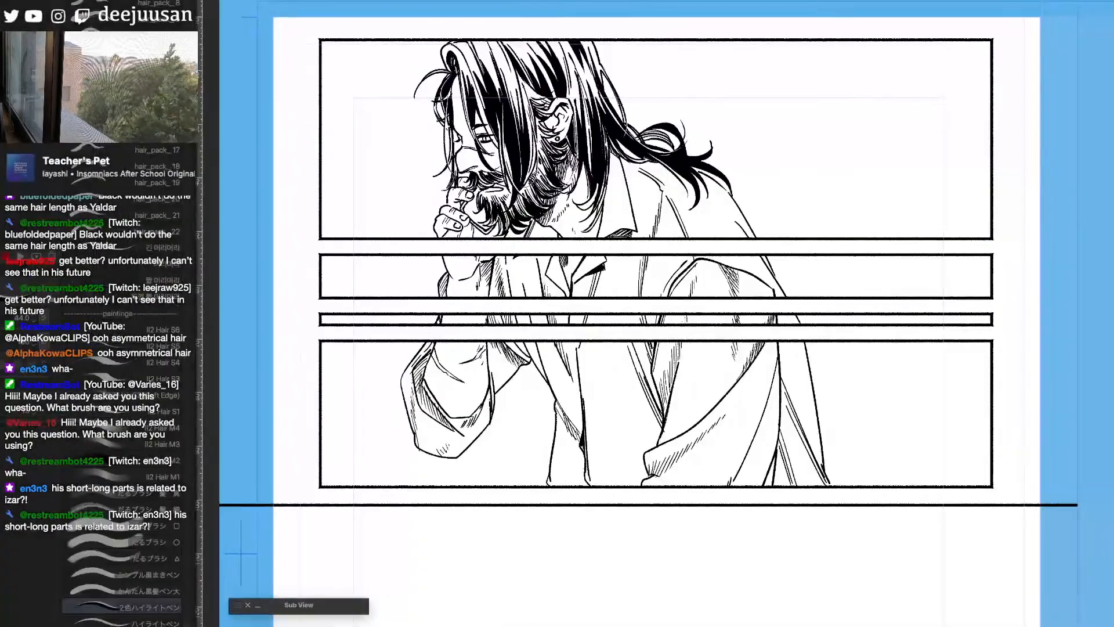
- Back in the drawing, bring up the quick access palette and switch to the brush set with dot and hatch textures
{"action": "key", "text": "F6"}
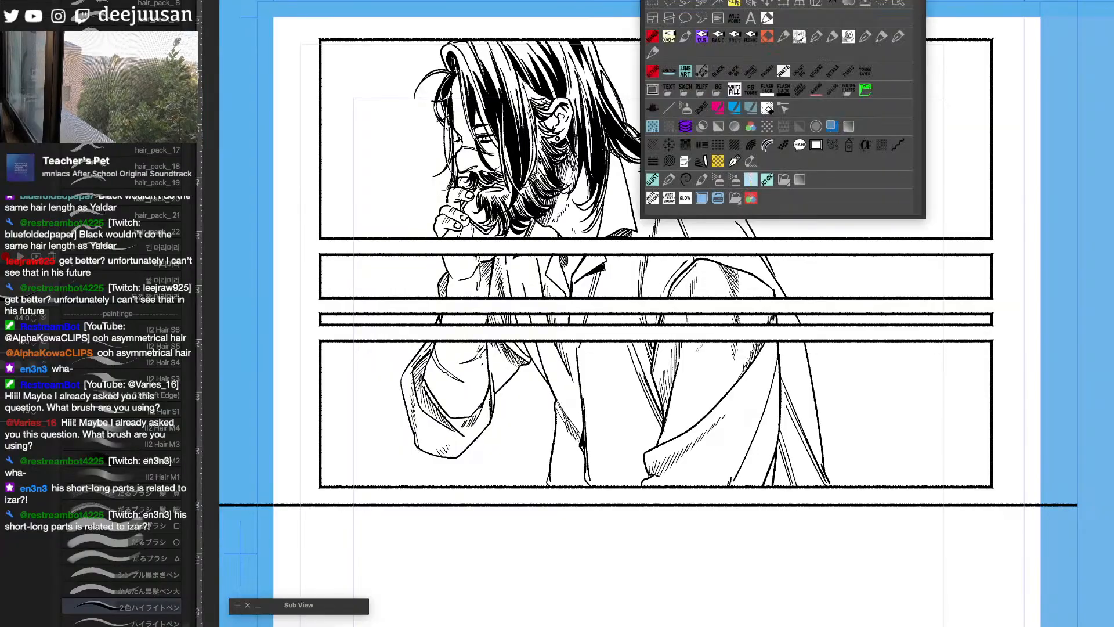
{"action": "left_click", "coordinate": [654, 68]}
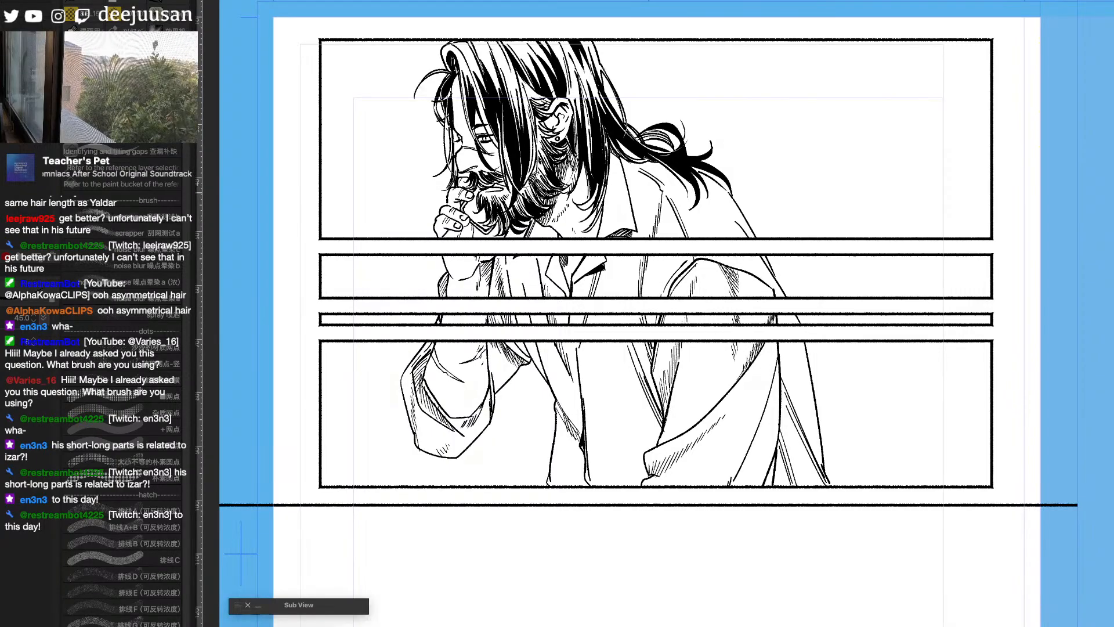
{"action": "key", "text": "q"}
{"action": "key", "text": "q"}
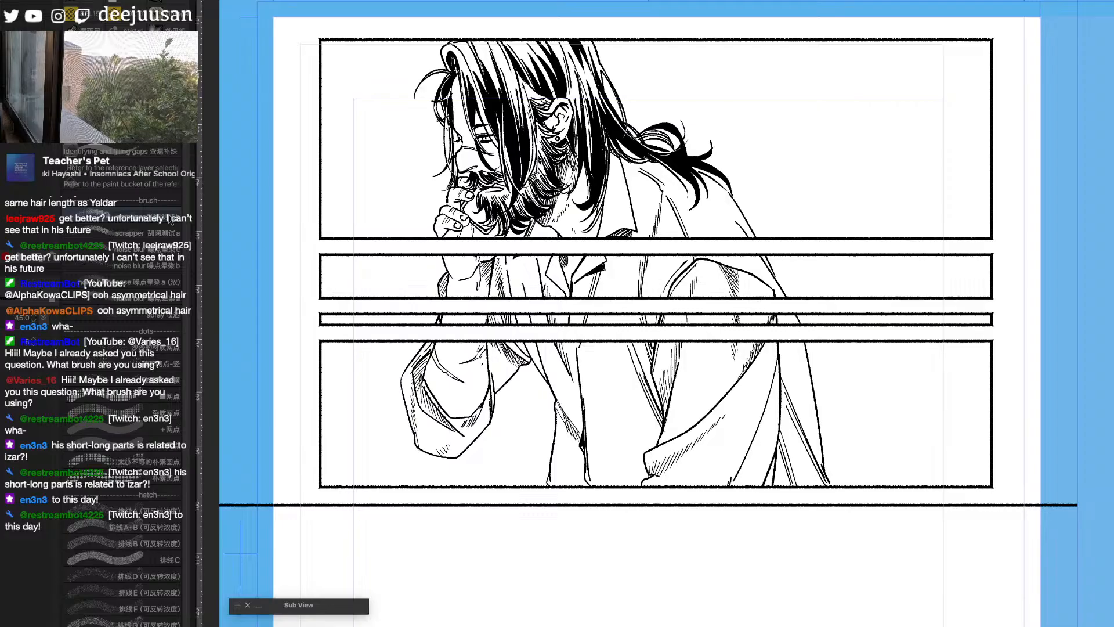
- Try out the ■网点 dot brush, the 排线E hatch brush and a broken-dot brush with swatches beside the man
{"action": "left_click", "coordinate": [122, 392]}
{"action": "mouse_move", "coordinate": [734, 154]}
{"action": "left_mouse_down"}
{"action": "mouse_move", "coordinate": [872, 148]}
{"action": "mouse_move", "coordinate": [753, 215]}
{"action": "left_mouse_up"}
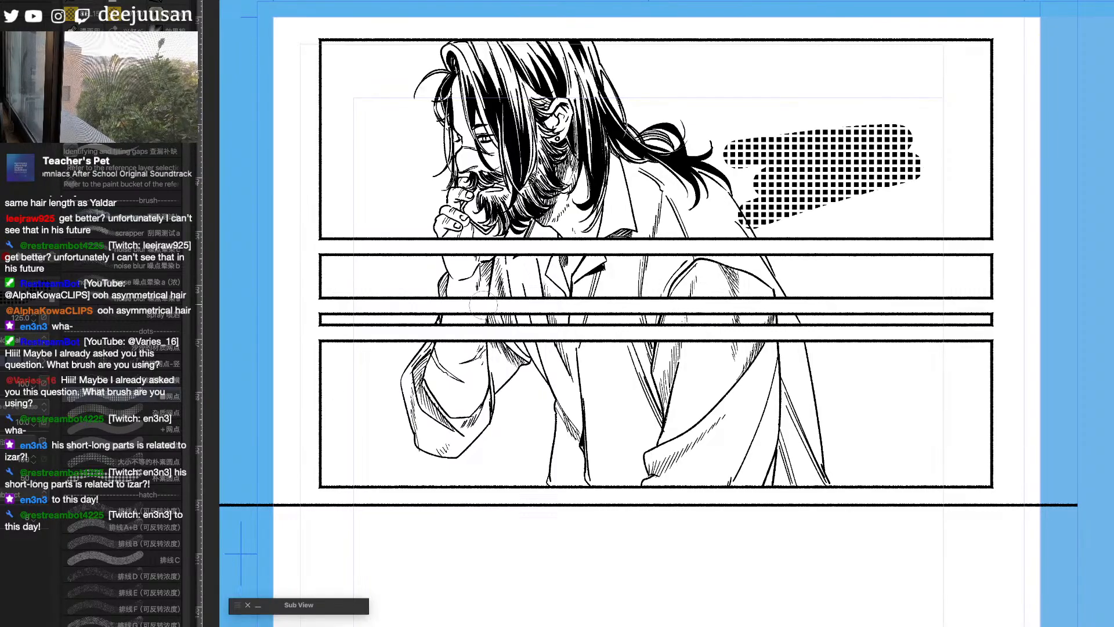
{"action": "left_click", "coordinate": [121, 592]}
{"action": "left_click_drag", "start_coordinate": [835, 219], "coordinate": [782, 342]}
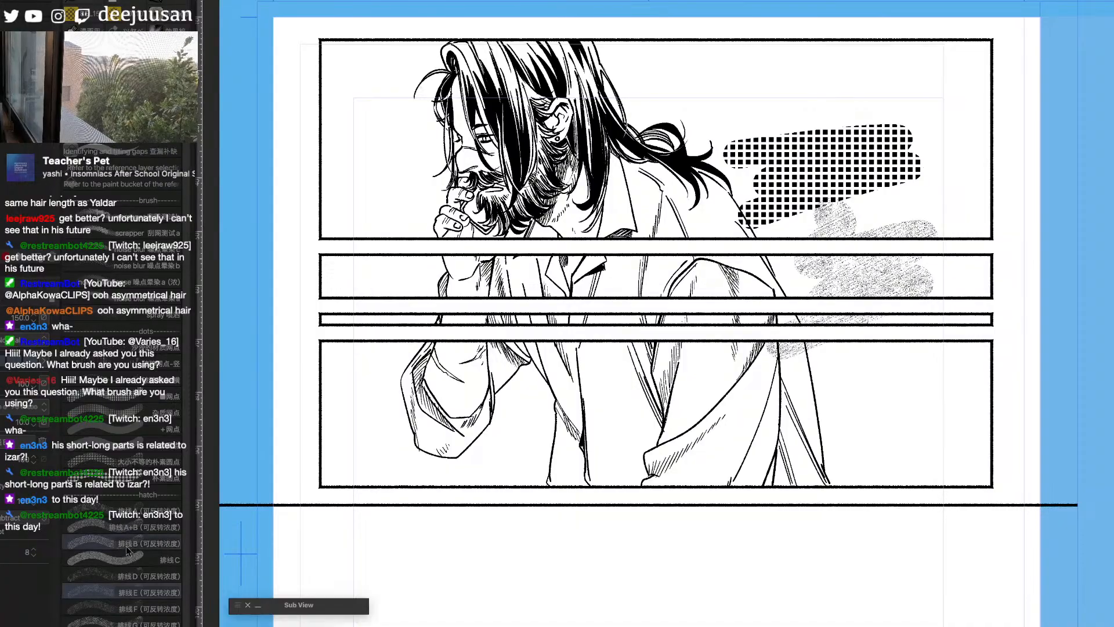
{"action": "left_click", "coordinate": [122, 364]}
{"action": "mouse_move", "coordinate": [781, 103]}
{"action": "left_mouse_down"}
{"action": "mouse_move", "coordinate": [824, 106]}
{"action": "mouse_move", "coordinate": [733, 113]}
{"action": "left_mouse_up"}
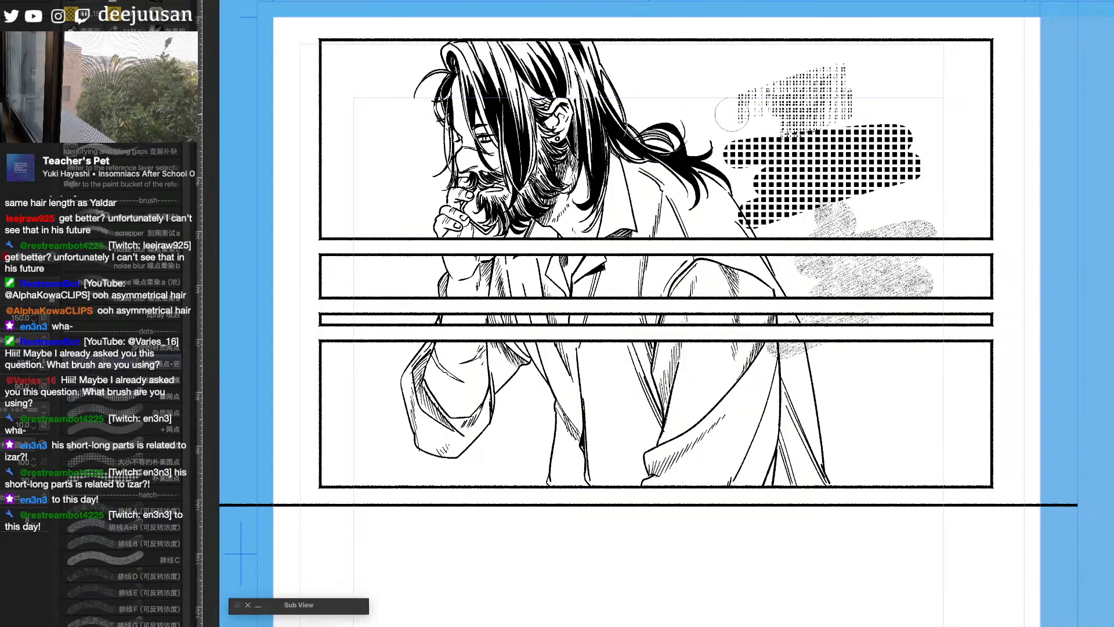
- Undo the three brush test swatches
{"action": "key", "text": "ctrl+z"}
{"action": "key", "text": "ctrl+z"}
{"action": "key", "text": "ctrl+z"}
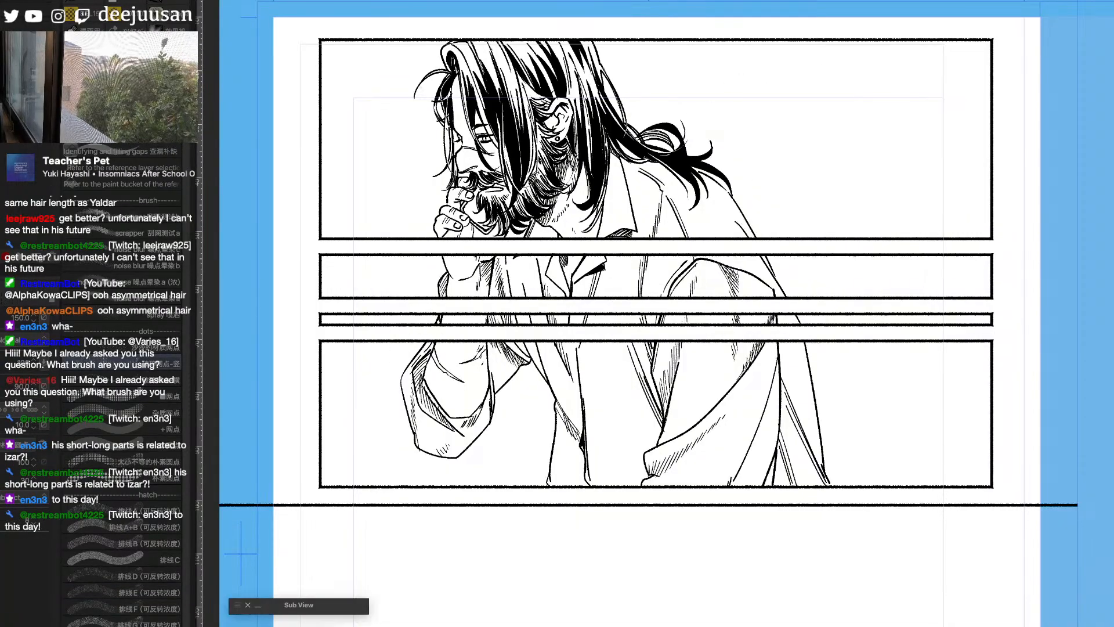
- Demonstrate the pen with a looping scribble running down beside the man's back, and undo it
{"action": "key", "text": "p"}
{"action": "mouse_move", "coordinate": [714, 133]}
{"action": "left_mouse_down"}
{"action": "mouse_move", "coordinate": [800, 133]}
{"action": "mouse_move", "coordinate": [828, 199]}
{"action": "mouse_move", "coordinate": [855, 213]}
{"action": "mouse_move", "coordinate": [826, 301]}
{"action": "left_mouse_up"}
{"action": "scroll", "coordinate": [940, 240], "scroll_direction": "up", "scroll_amount": 2}
{"action": "scroll", "coordinate": [750, 208], "scroll_direction": "down", "scroll_amount": 2}
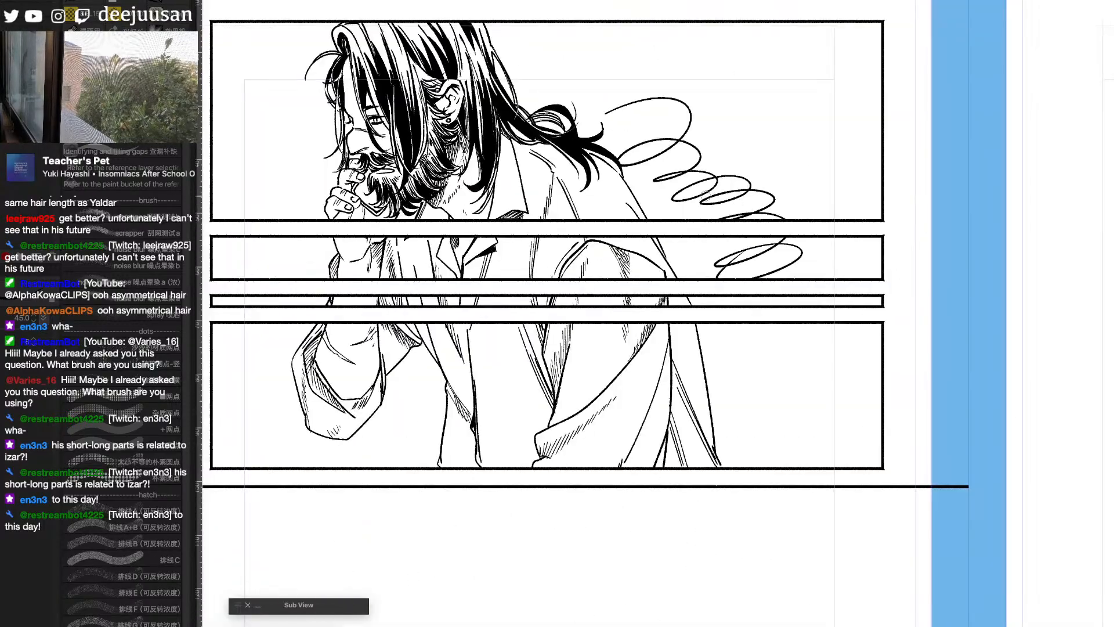
{"action": "key", "text": "ctrl+z"}
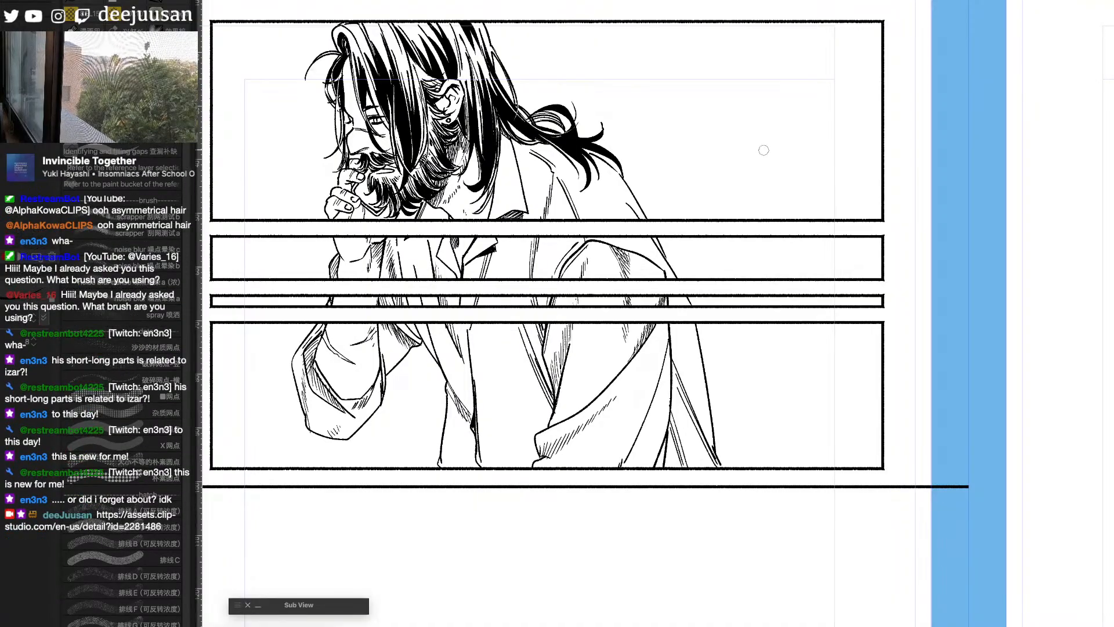
- Sketch small box and exclamation-mark symbols in the empty area of the top panel, and undo them
{"action": "left_click_drag", "start_coordinate": [828, 112], "coordinate": [826, 138]}
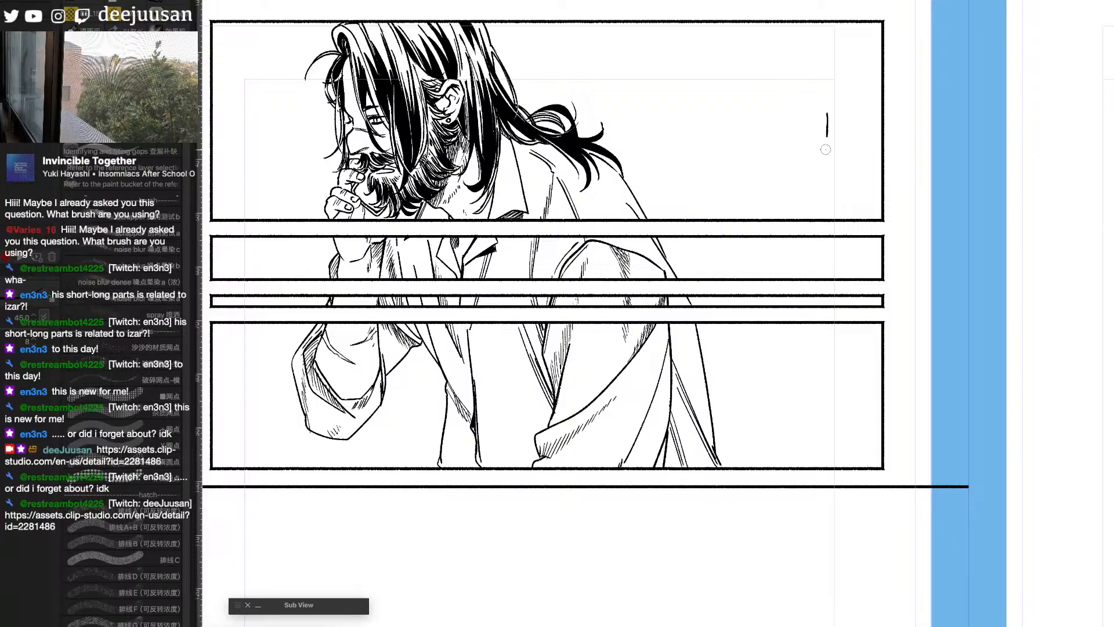
{"action": "left_click", "coordinate": [826, 149]}
{"action": "mouse_move", "coordinate": [738, 123]}
{"action": "left_mouse_down"}
{"action": "mouse_move", "coordinate": [810, 137]}
{"action": "mouse_move", "coordinate": [749, 127]}
{"action": "left_mouse_up"}
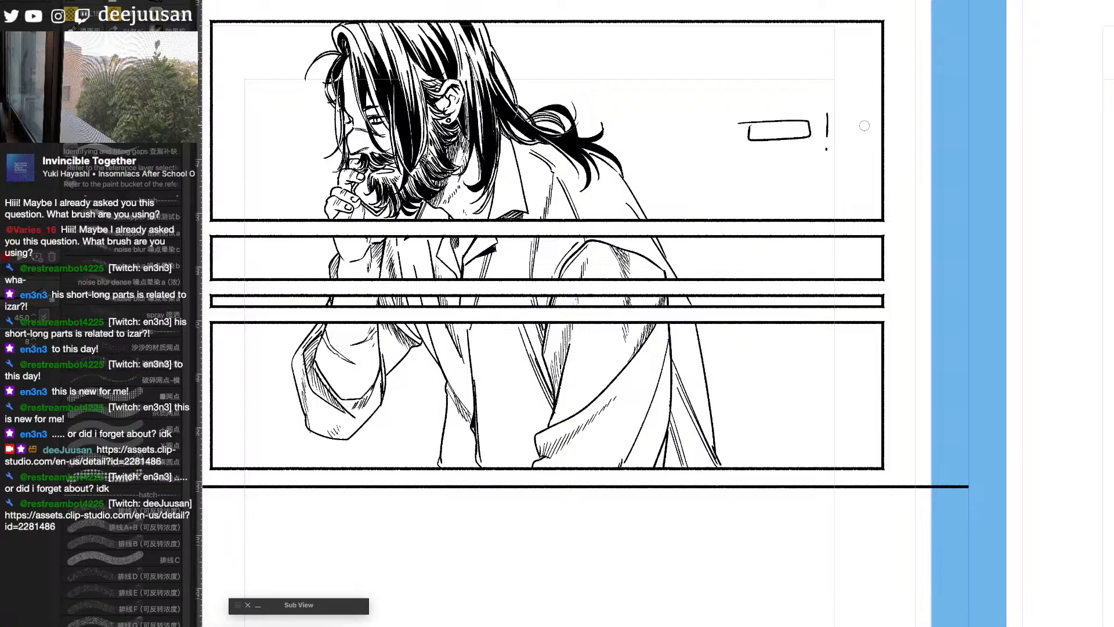
{"action": "mouse_move", "coordinate": [842, 121]}
{"action": "left_mouse_down"}
{"action": "mouse_move", "coordinate": [904, 136]}
{"action": "mouse_move", "coordinate": [843, 123]}
{"action": "left_mouse_up"}
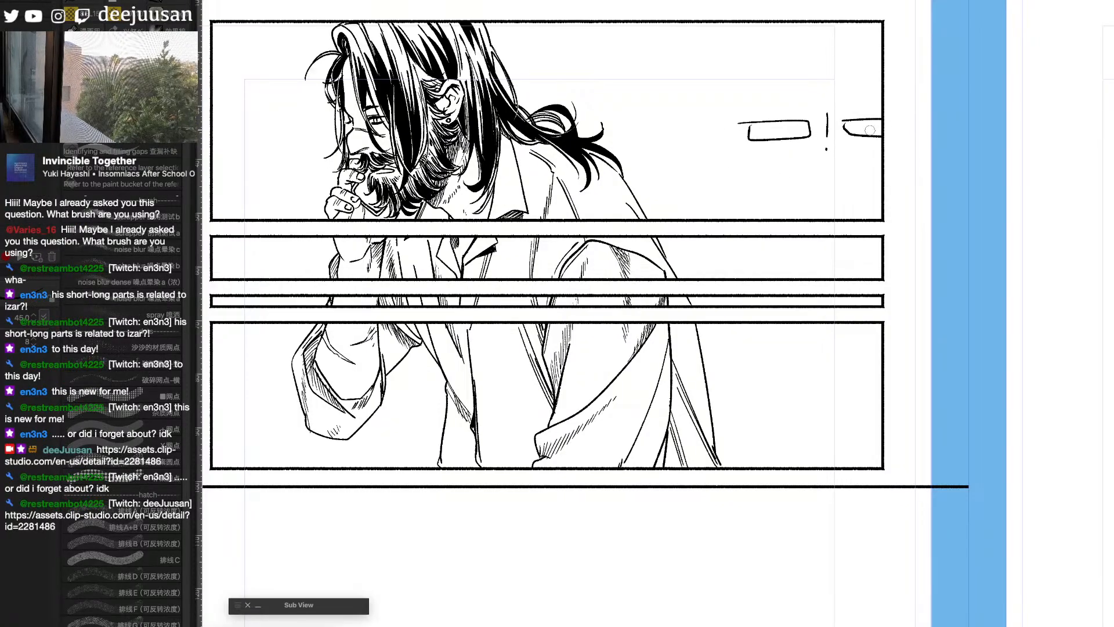
{"action": "key", "text": "ctrl+z"}
{"action": "key", "text": "ctrl+z"}
{"action": "key", "text": "ctrl+z"}
{"action": "key", "text": "ctrl+z"}
- Sketch two box and exclamation-mark pairs closer to the man's hair in the top panel, and clear them
{"action": "mouse_move", "coordinate": [652, 128]}
{"action": "left_mouse_down"}
{"action": "mouse_move", "coordinate": [708, 139]}
{"action": "mouse_move", "coordinate": [653, 128]}
{"action": "left_mouse_up"}
{"action": "left_click", "coordinate": [719, 151]}
{"action": "mouse_move", "coordinate": [714, 113]}
{"action": "left_mouse_down"}
{"action": "mouse_move", "coordinate": [768, 124]}
{"action": "mouse_move", "coordinate": [775, 140]}
{"action": "mouse_move", "coordinate": [740, 125]}
{"action": "left_mouse_up"}
{"action": "left_click_drag", "start_coordinate": [818, 112], "coordinate": [820, 136]}
{"action": "left_click", "coordinate": [821, 145]}
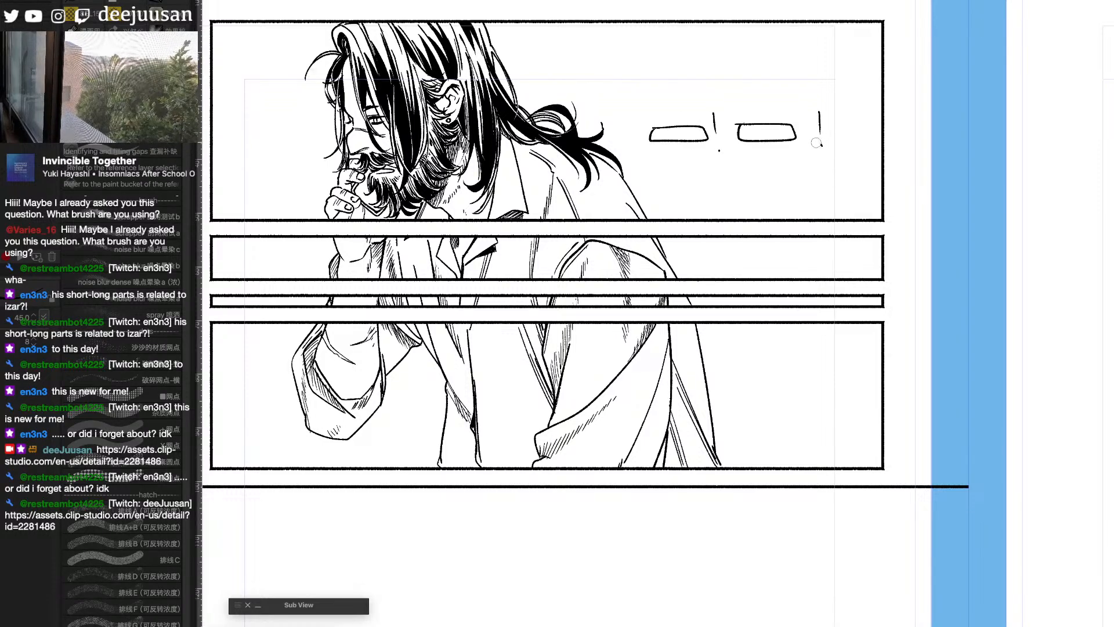
{"action": "key", "text": "Delete"}
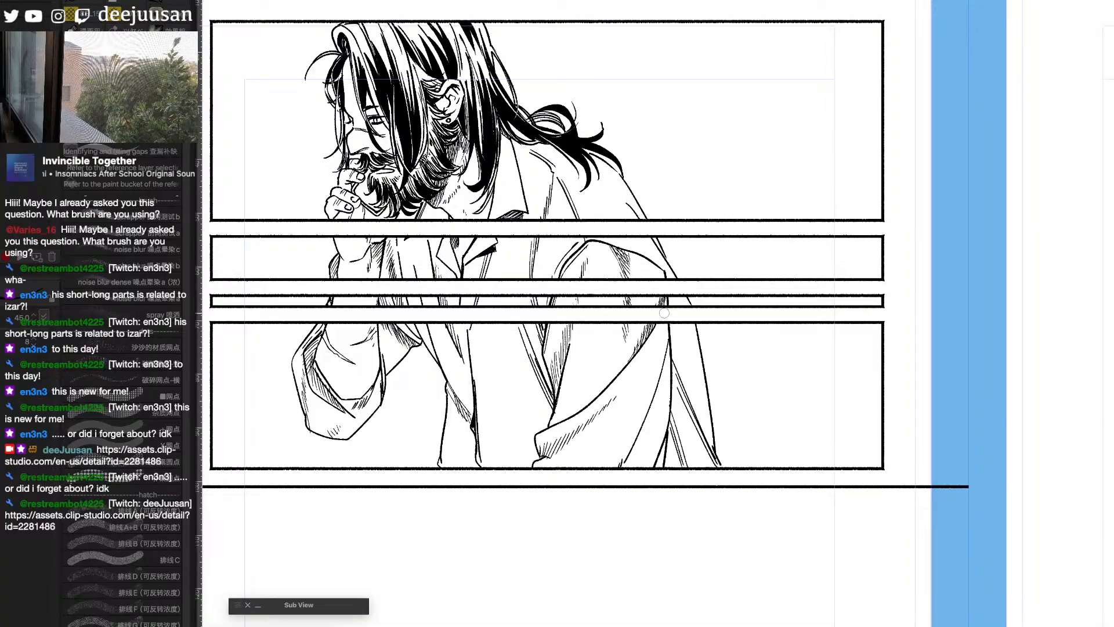
- Ink long diagonal hatching strokes in the folds of the man's open coat in the fourth panel
{"action": "left_click_drag", "start_coordinate": [752, 581], "coordinate": [865, 538]}
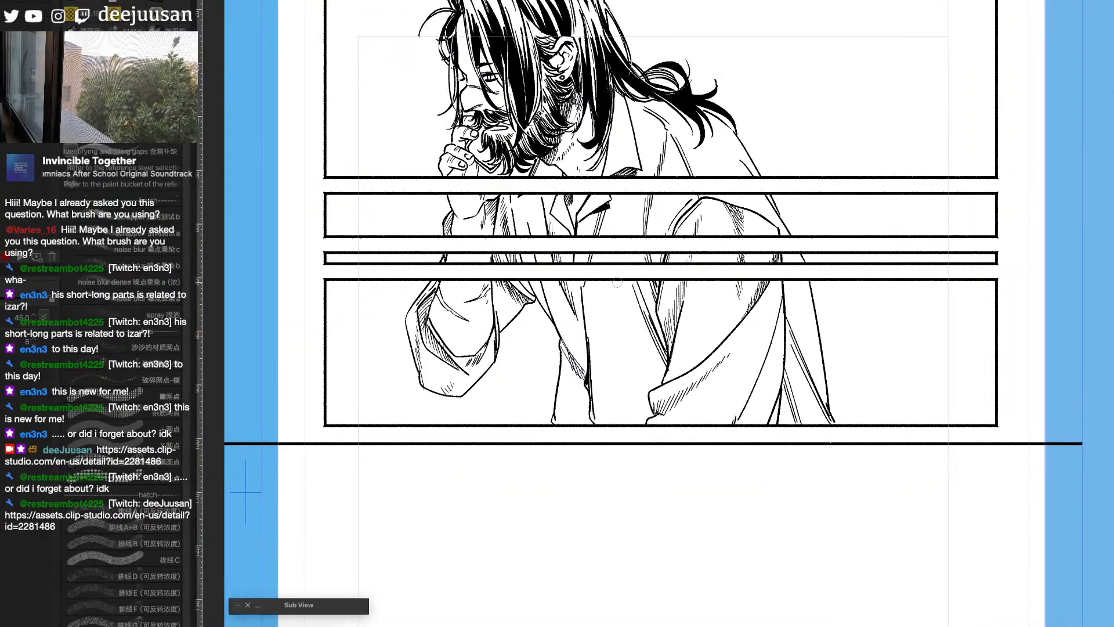
{"action": "left_click_drag", "start_coordinate": [622, 254], "coordinate": [627, 319]}
{"action": "left_click_drag", "start_coordinate": [622, 282], "coordinate": [646, 356]}
{"action": "left_click_drag", "start_coordinate": [636, 304], "coordinate": [662, 380]}
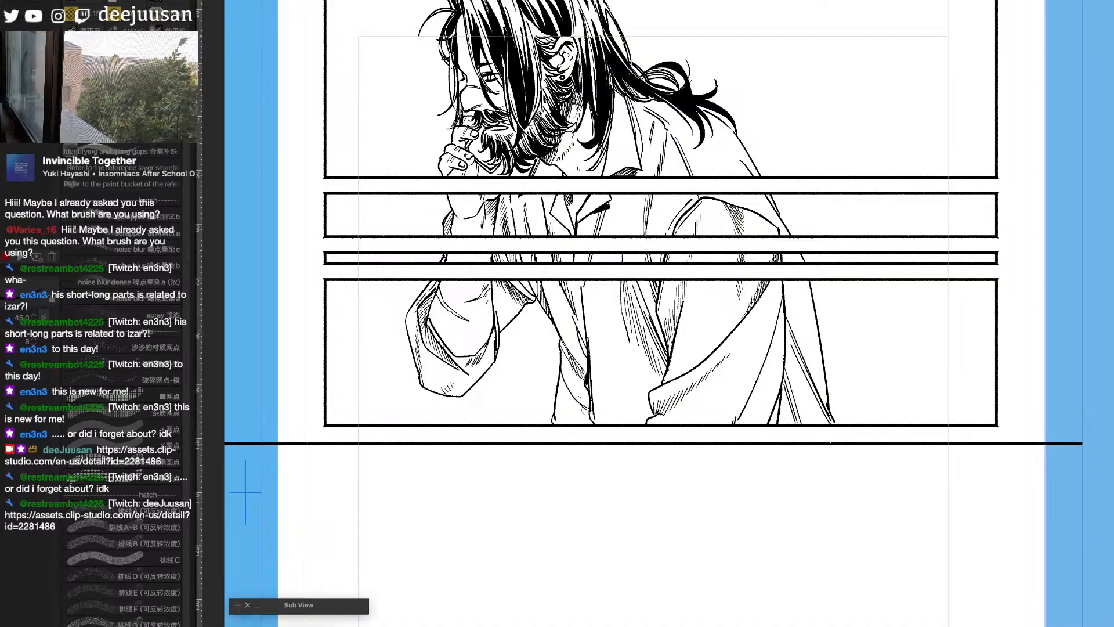
- Show the blue rough sketch and examine the seated figure holding his head in the wide panel below
{"action": "scroll", "coordinate": [611, 426], "scroll_direction": "down", "scroll_amount": 1}
{"action": "left_click_drag", "start_coordinate": [1033, 552], "coordinate": [1024, 463]}
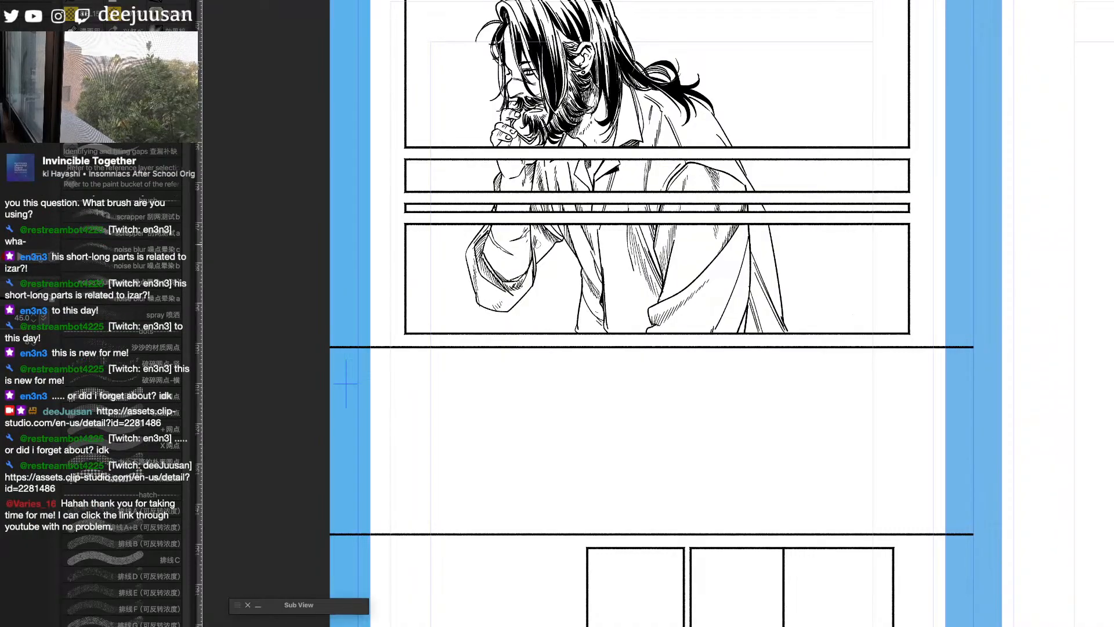
{"action": "mouse_move", "coordinate": [946, 590]}
{"action": "left_mouse_down"}
{"action": "mouse_move", "coordinate": [910, 502]}
{"action": "mouse_move", "coordinate": [928, 578]}
{"action": "left_mouse_up"}
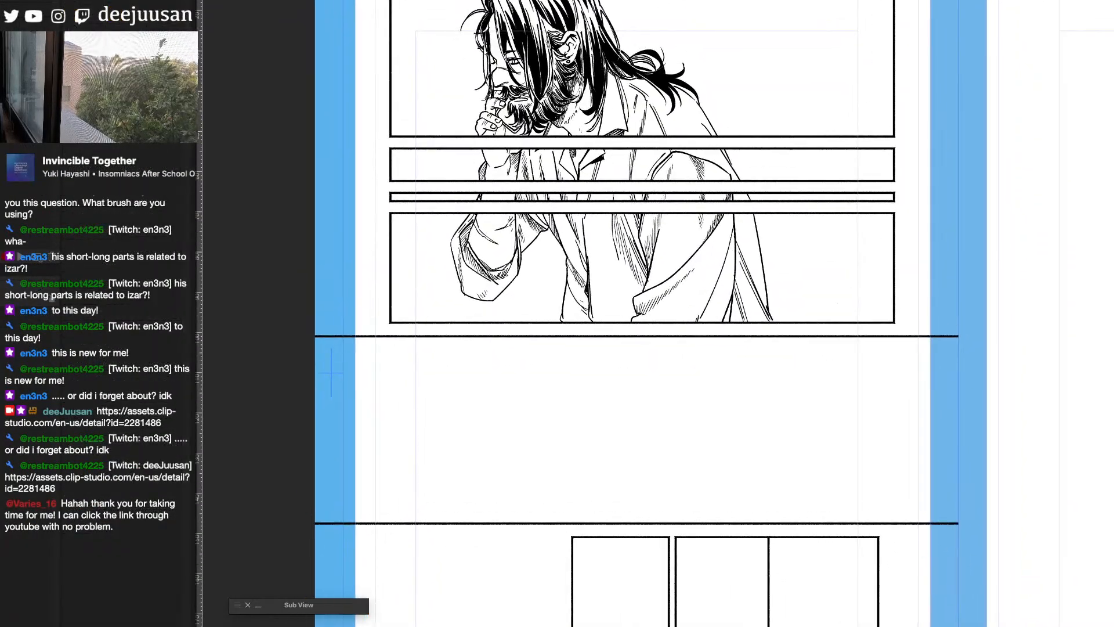
{"action": "left_click", "coordinate": [882, 531], "text": "super"}
{"action": "left_click_drag", "start_coordinate": [919, 485], "coordinate": [1041, 553]}
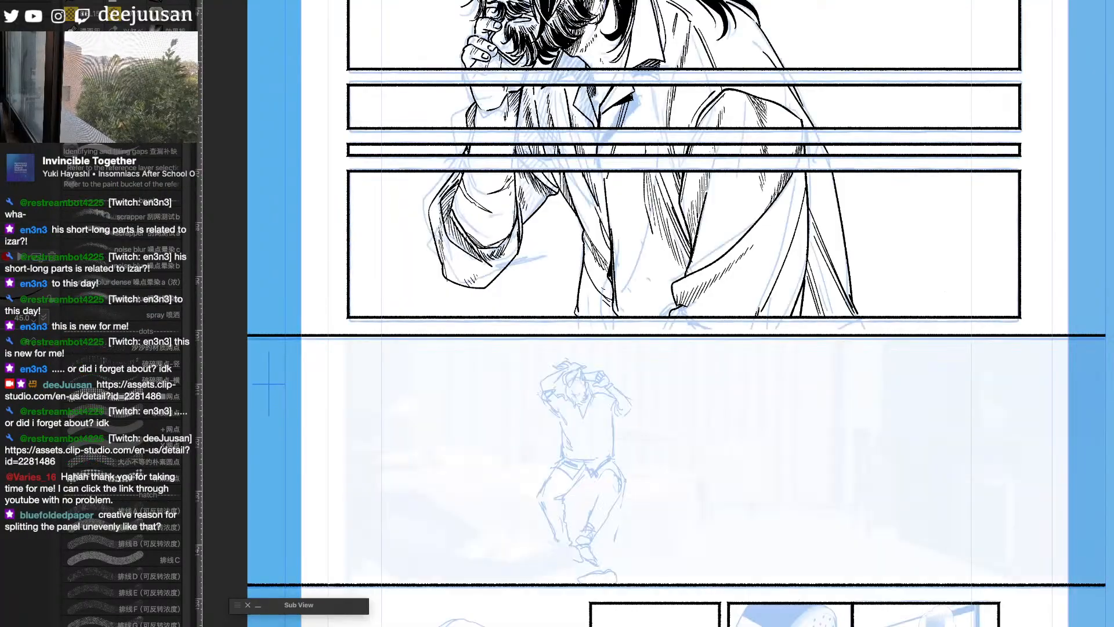
{"action": "key", "text": "super+plus"}
{"action": "left_click_drag", "start_coordinate": [980, 558], "coordinate": [1055, 427]}
{"action": "left_click", "coordinate": [853, 537], "text": "super"}
{"action": "left_click_drag", "start_coordinate": [849, 540], "coordinate": [970, 528]}
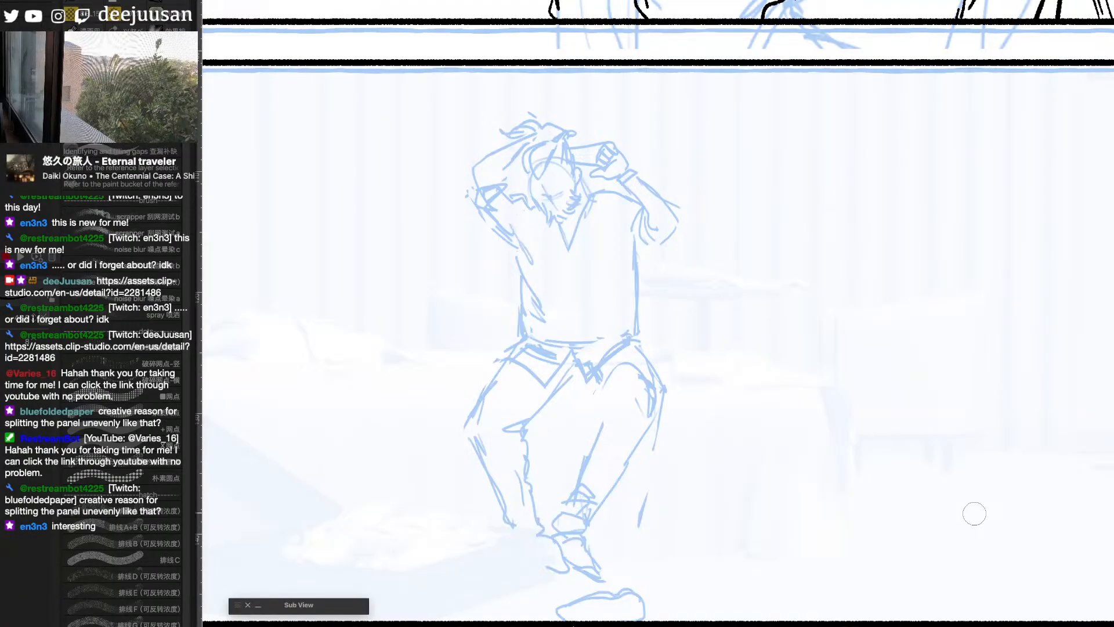
- Show the speech balloon placeholders over the panels, add PAUSE in the second panel and undo the text
{"action": "scroll", "coordinate": [975, 514], "scroll_direction": "down", "scroll_amount": 5}
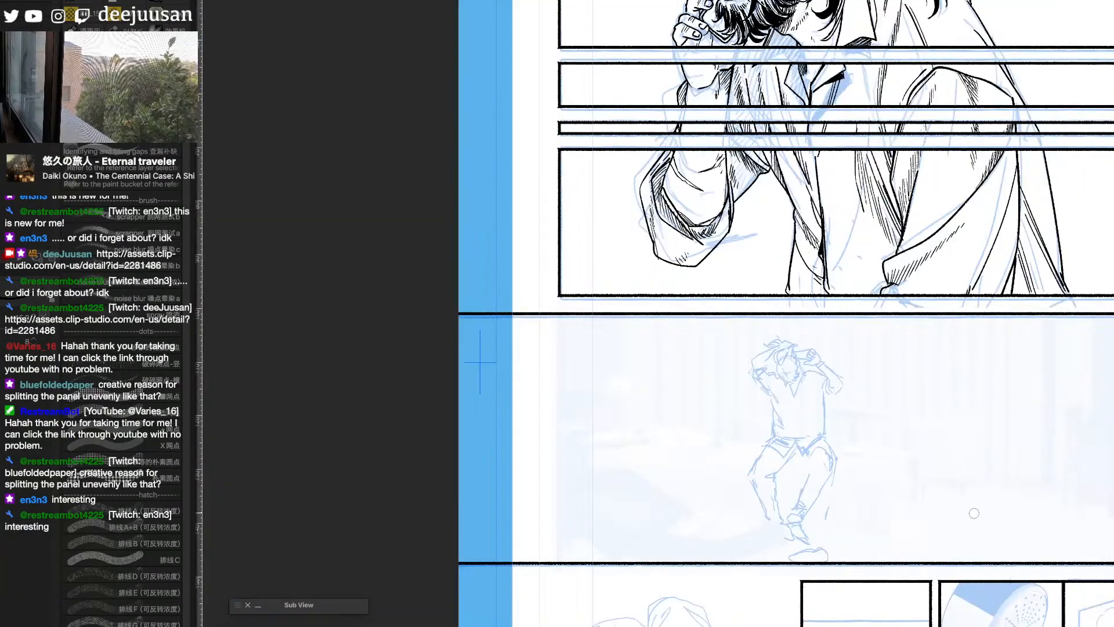
{"action": "left_click_drag", "start_coordinate": [962, 470], "coordinate": [840, 580]}
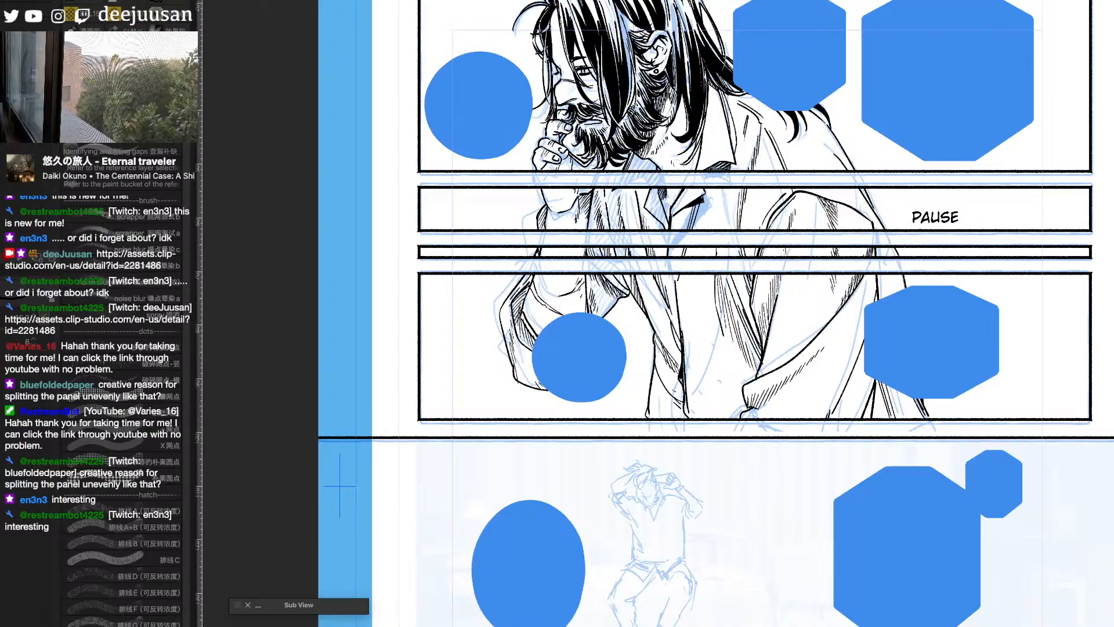
{"action": "key", "text": "super+z"}
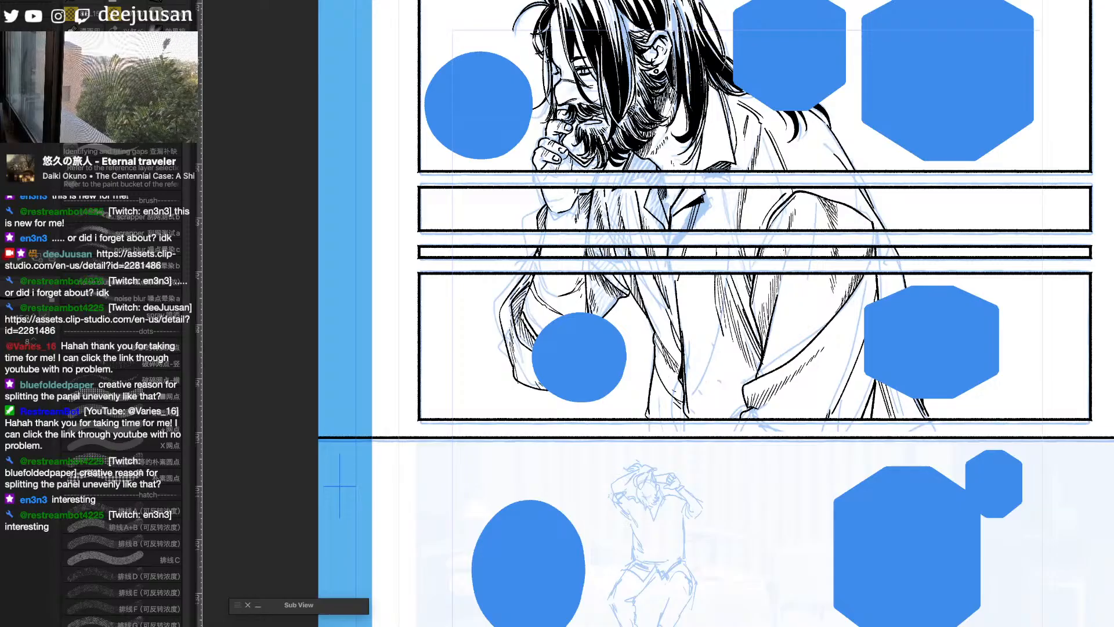
- Select the area around the round balloon over the man's sleeve, reveal its "HOW KIND OF YOU." lettering and clear the selection
{"action": "key", "text": "m"}
{"action": "left_click_drag", "start_coordinate": [645, 309], "coordinate": [522, 408]}
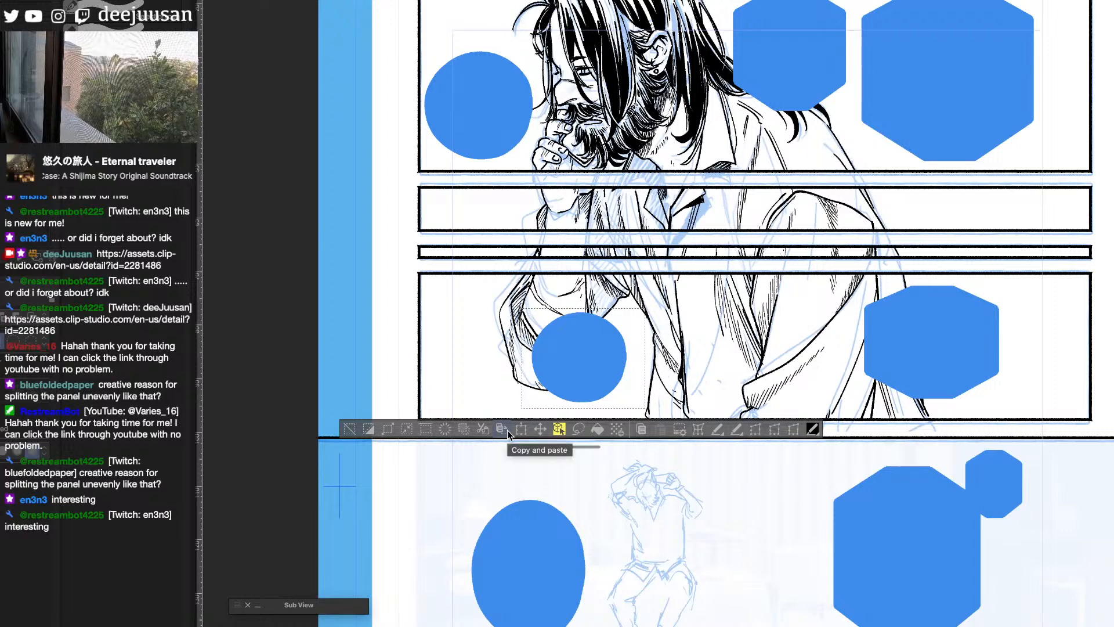
{"action": "left_click", "coordinate": [444, 433]}
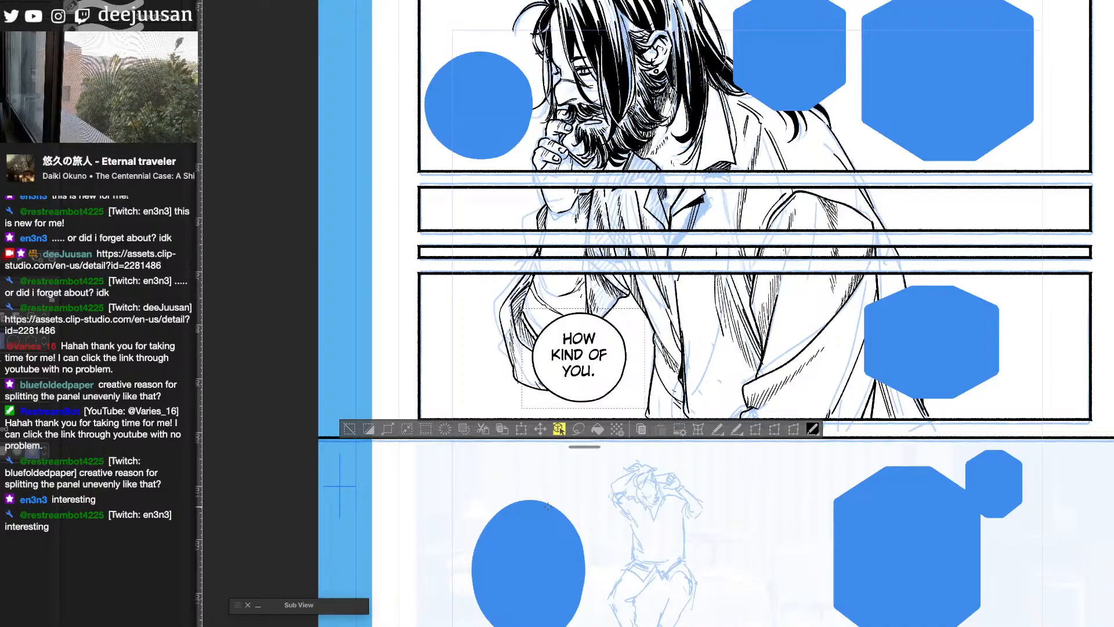
{"action": "key", "text": "super+c"}
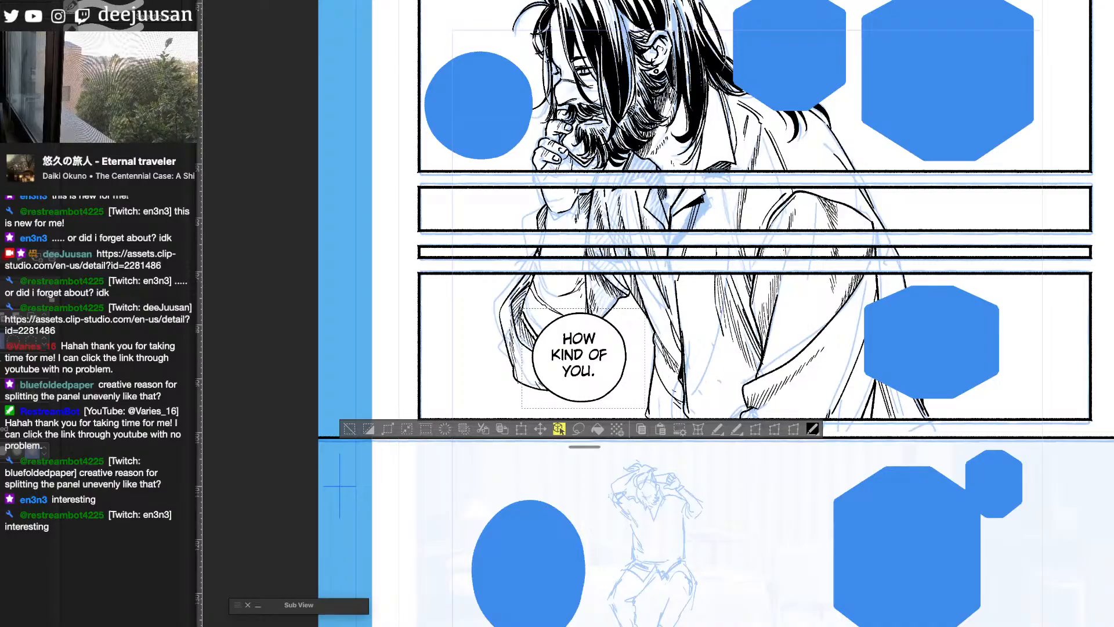
{"action": "key", "text": "super+v"}
{"action": "left_click", "coordinate": [349, 428]}
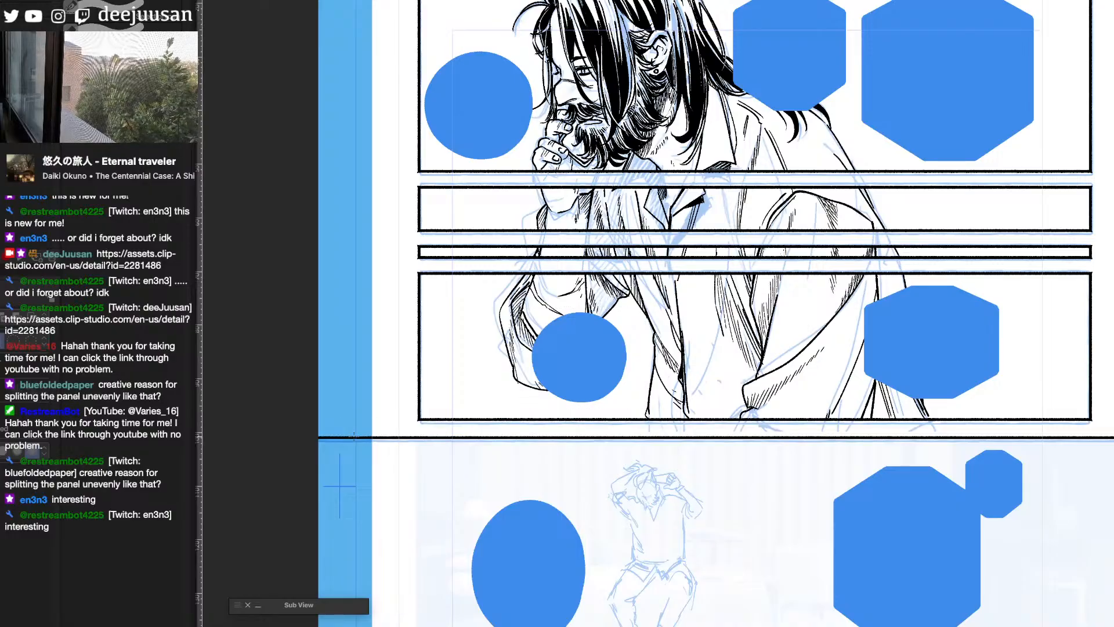
- Hide the speech balloons, review the inked upper panels and examine the seated figure's rough sketch below them
{"action": "scroll", "coordinate": [398, 457], "scroll_direction": "up", "scroll_amount": 1}
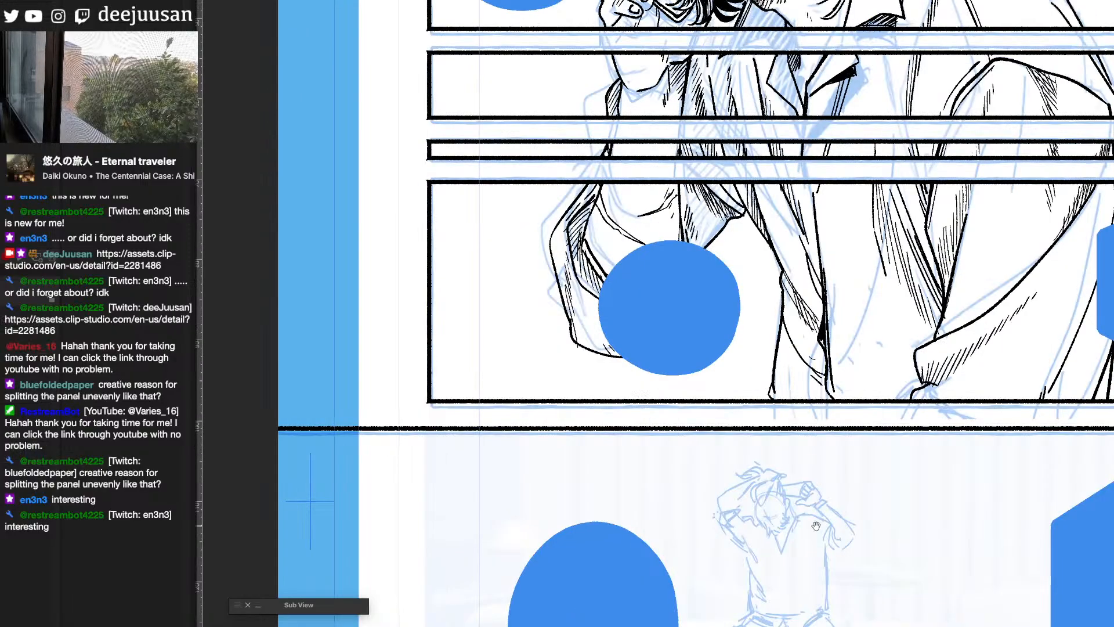
{"action": "left_click_drag", "start_coordinate": [580, 261], "coordinate": [536, 455]}
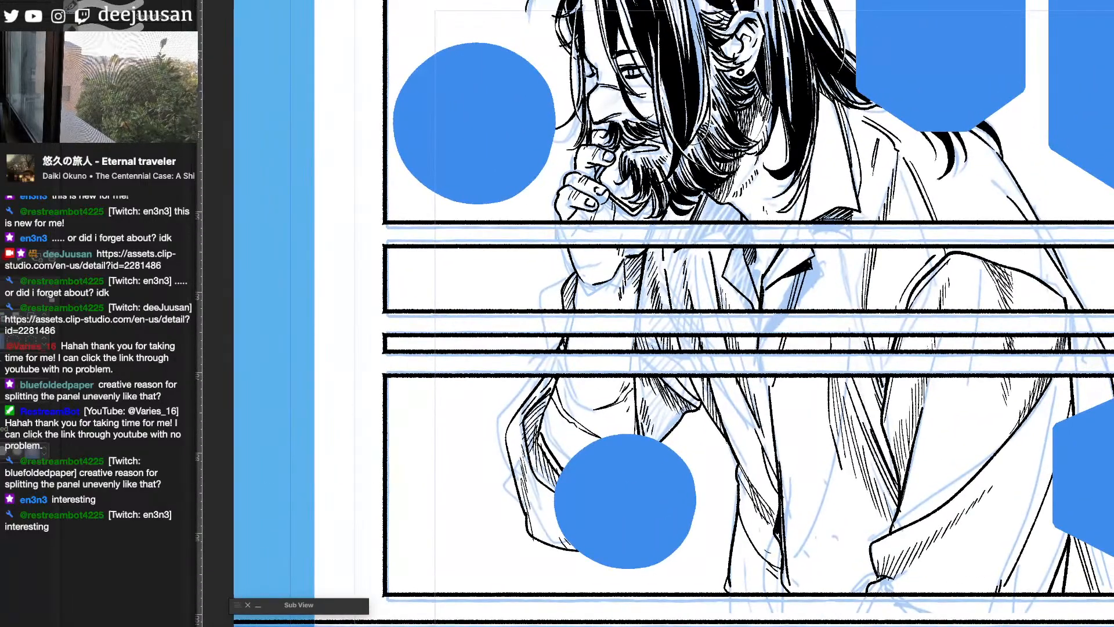
{"action": "scroll", "coordinate": [1062, 437], "scroll_direction": "down", "scroll_amount": 1}
{"action": "left_click_drag", "start_coordinate": [1061, 437], "coordinate": [913, 364]}
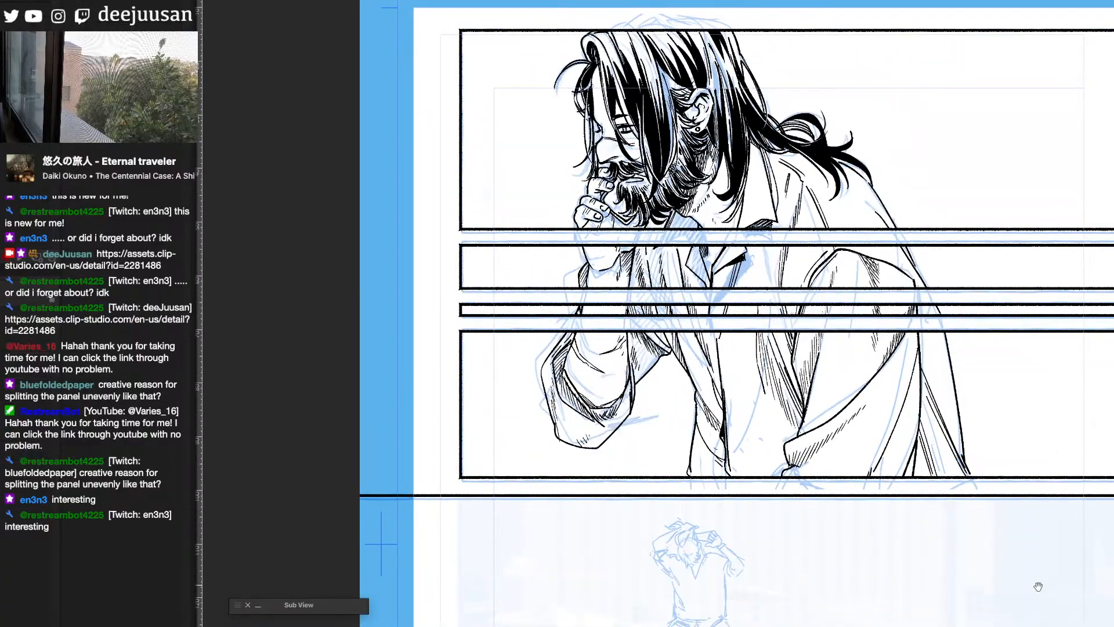
{"action": "left_click_drag", "start_coordinate": [1039, 586], "coordinate": [980, 418]}
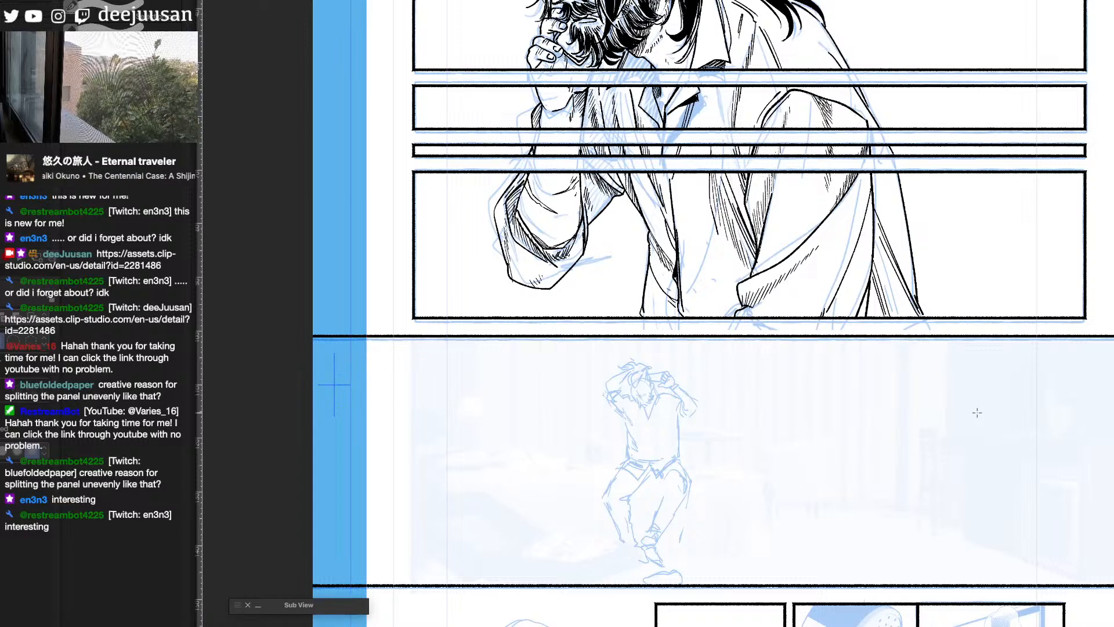
{"action": "left_click_drag", "start_coordinate": [937, 423], "coordinate": [947, 451]}
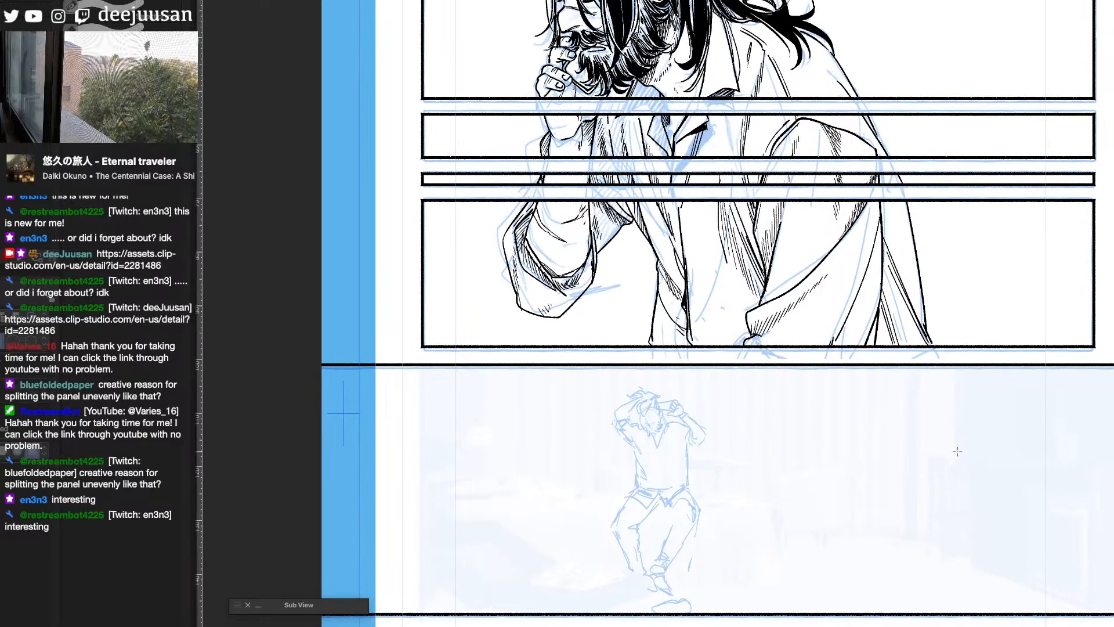
{"action": "left_click", "coordinate": [958, 450], "text": "super"}
{"action": "left_click_drag", "start_coordinate": [917, 500], "coordinate": [996, 398]}
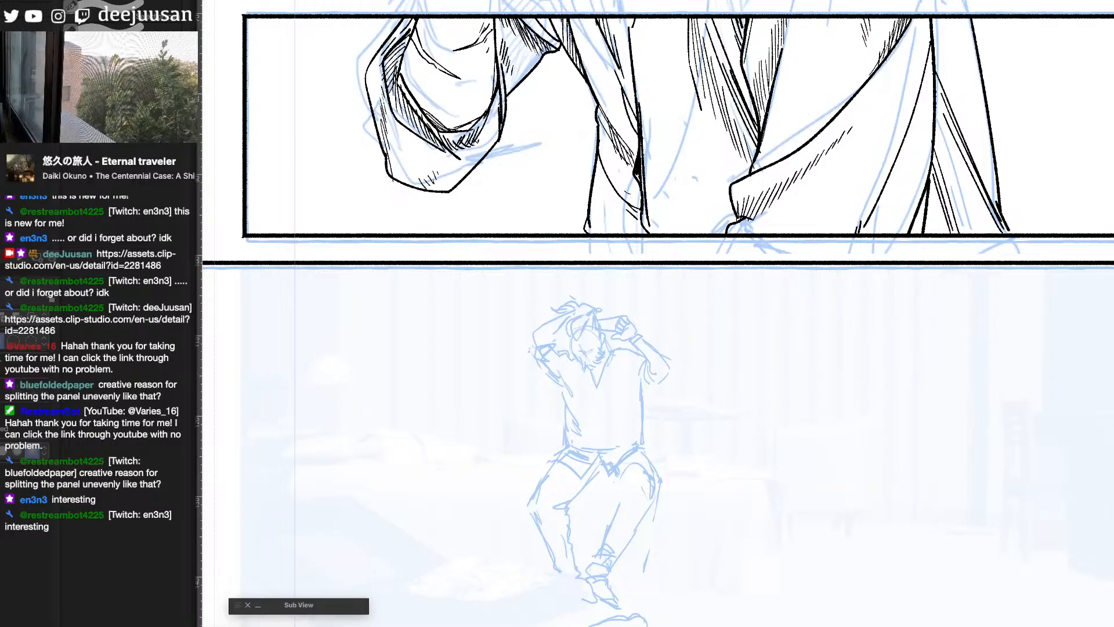
- Switch to the online manga reader and look through its chapter list
{"action": "key", "text": "super+b"}
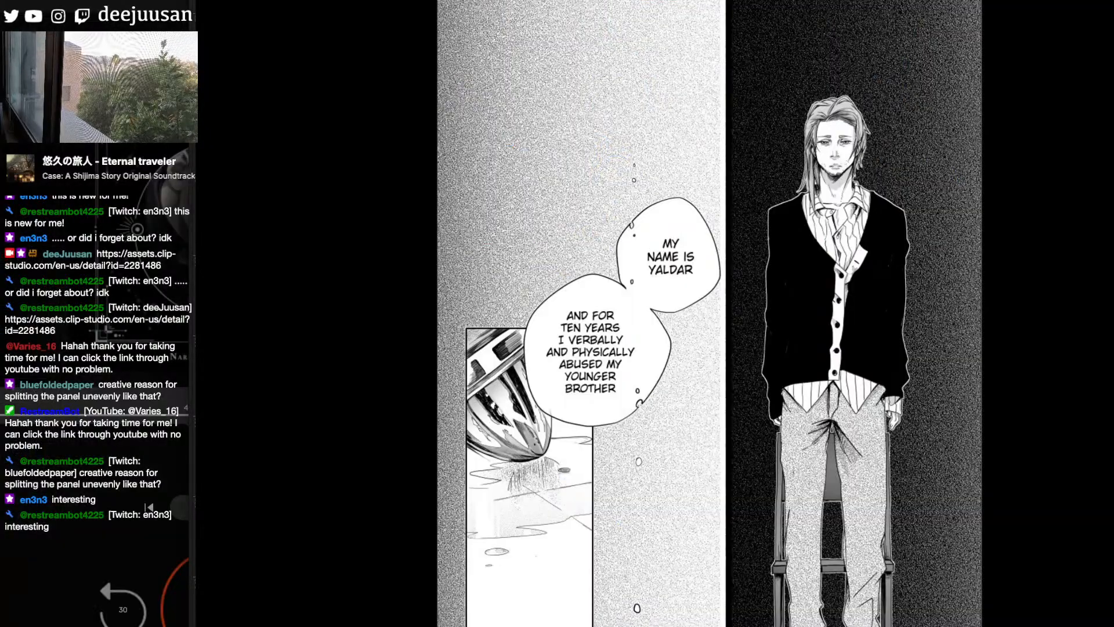
{"action": "scroll", "coordinate": [1062, 313], "scroll_direction": "down", "scroll_amount": 1}
{"action": "scroll", "coordinate": [1074, 313], "scroll_direction": "down", "scroll_amount": 5}
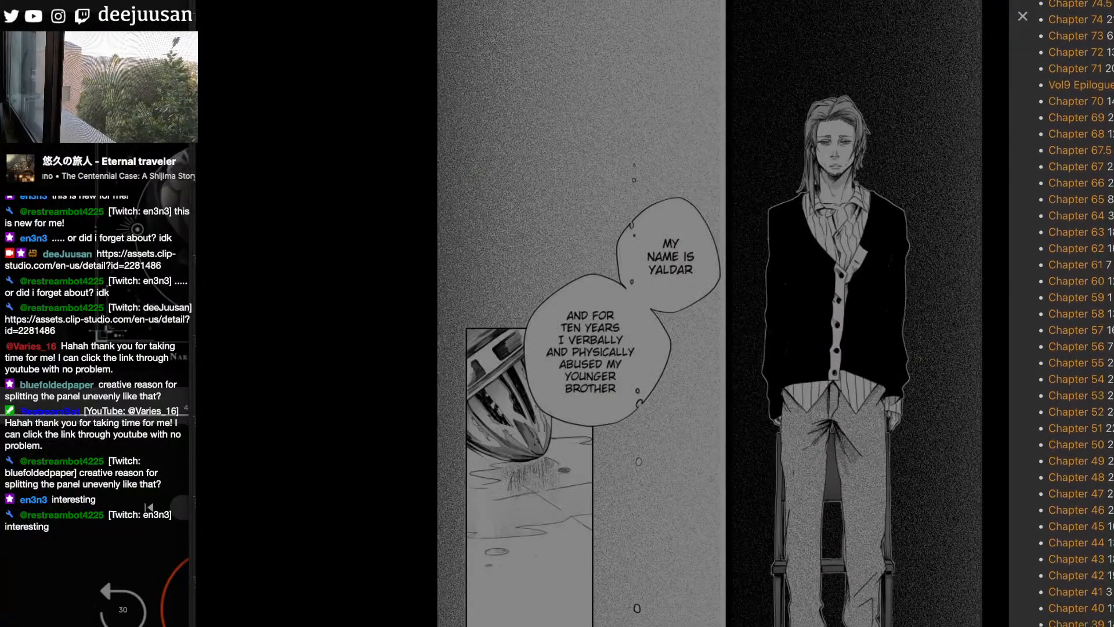
{"action": "scroll", "coordinate": [1073, 313], "scroll_direction": "up", "scroll_amount": 1}
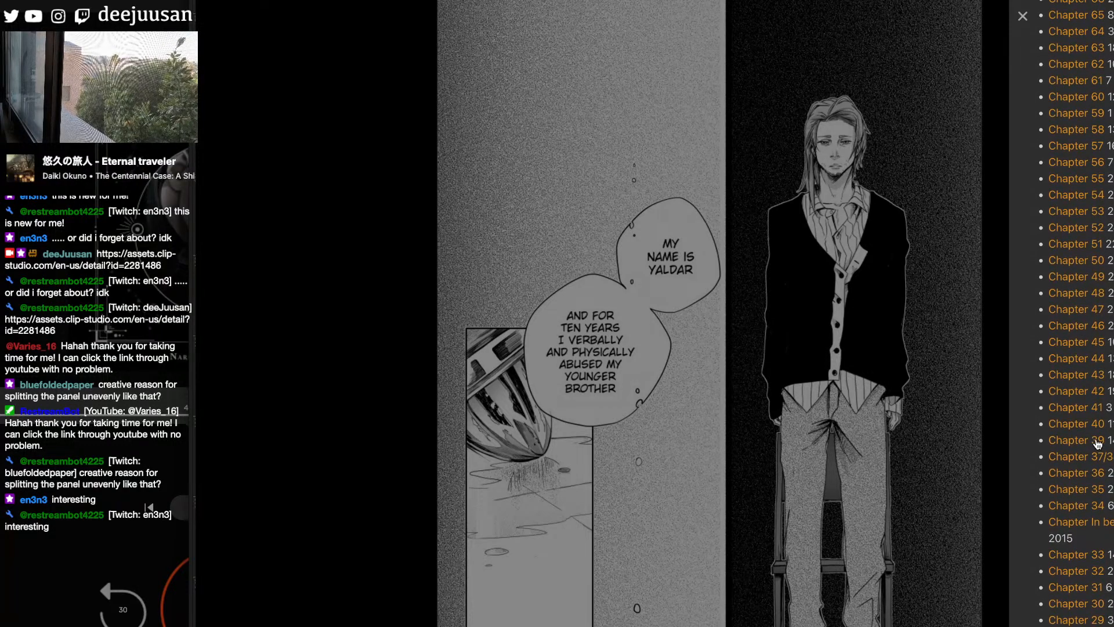
{"action": "left_click", "coordinate": [1004, 483]}
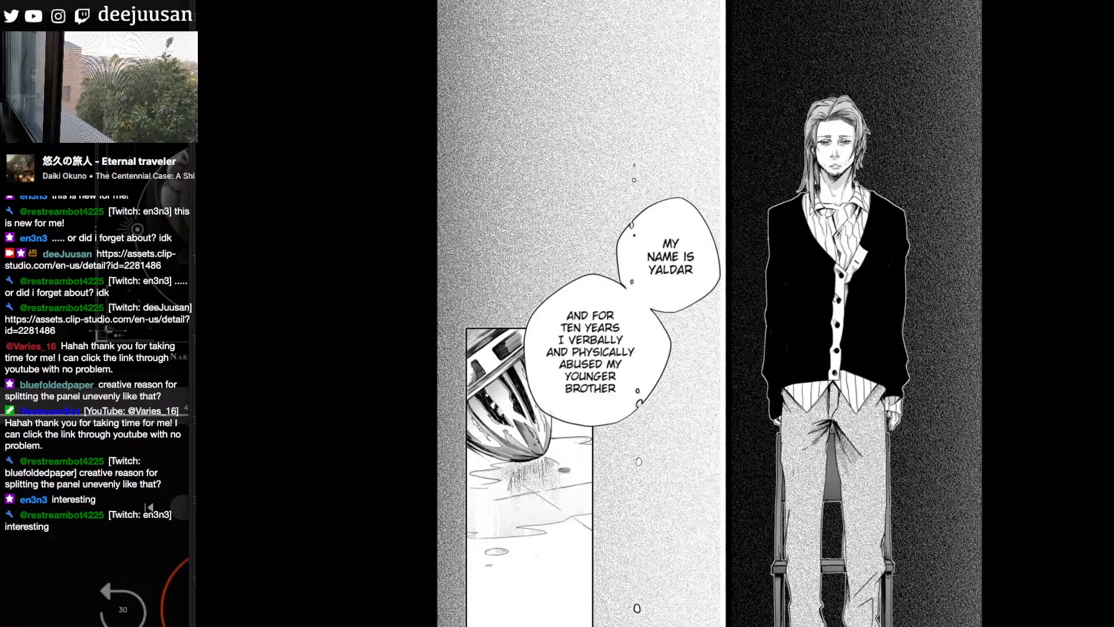
- Examine the kneeling figures drawn after the end of Chapter 30, and open another chapter from the chapter list
{"action": "scroll", "coordinate": [710, 313], "scroll_direction": "down", "scroll_amount": 10}
{"action": "scroll", "coordinate": [710, 313], "scroll_direction": "up", "scroll_amount": 2}
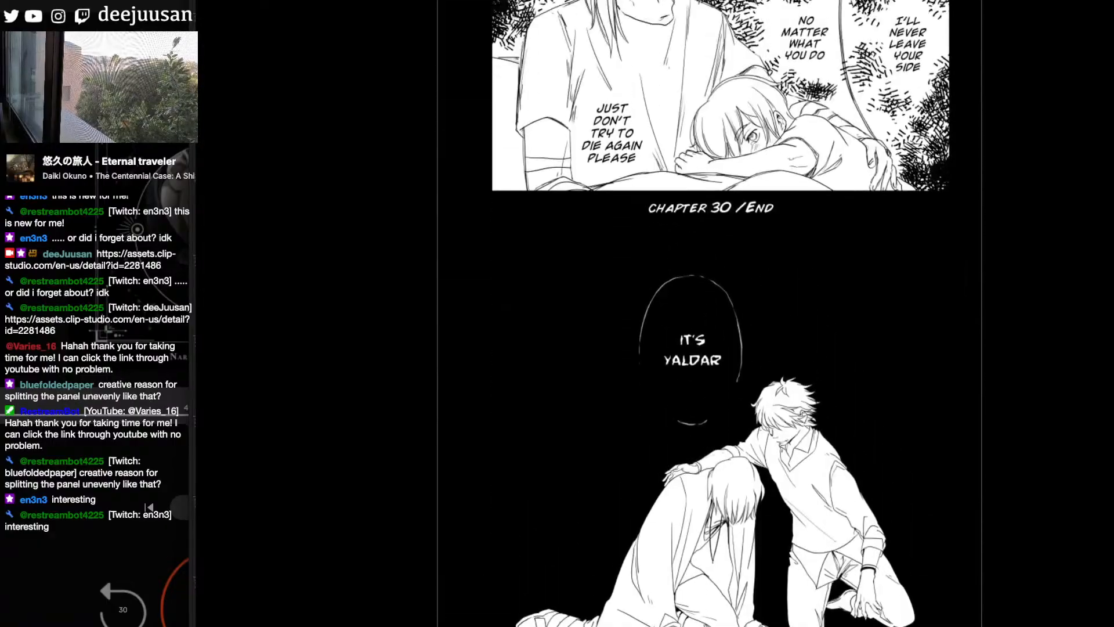
{"action": "scroll", "coordinate": [710, 313], "scroll_direction": "down", "scroll_amount": 3}
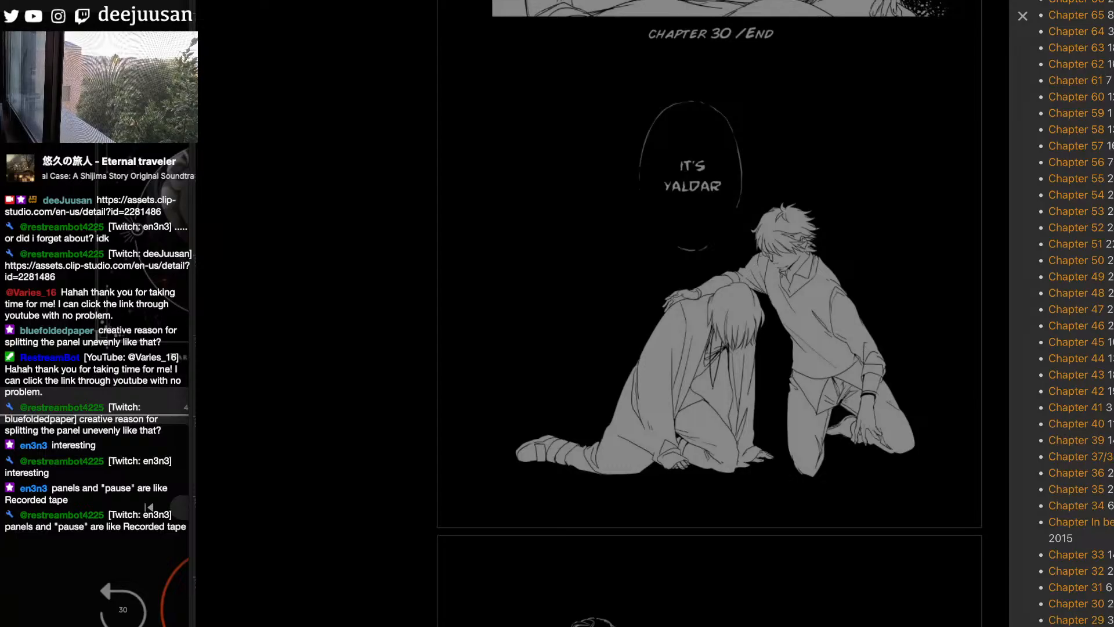
{"action": "scroll", "coordinate": [1077, 314], "scroll_direction": "down", "scroll_amount": 1}
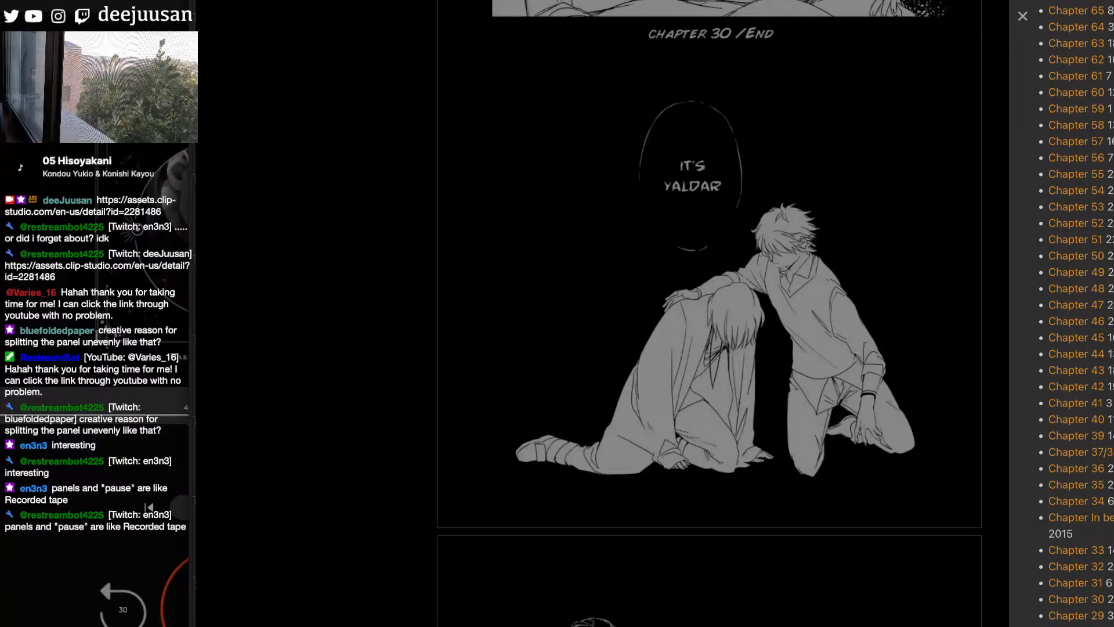
{"action": "scroll", "coordinate": [1103, 441], "scroll_direction": "up", "scroll_amount": 2}
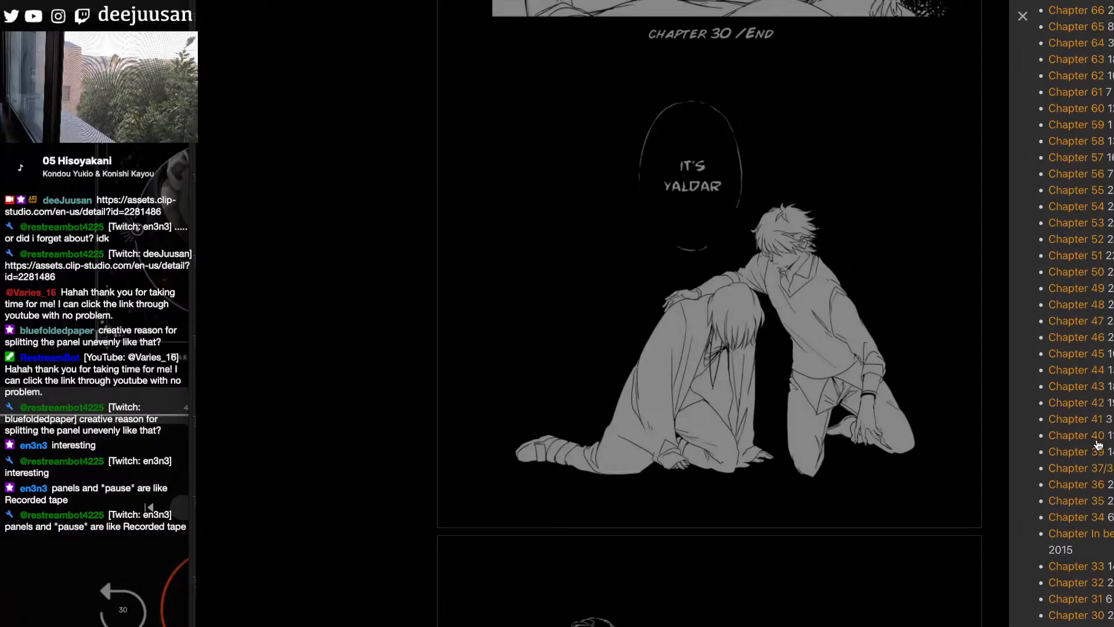
{"action": "left_click", "coordinate": [1097, 407]}
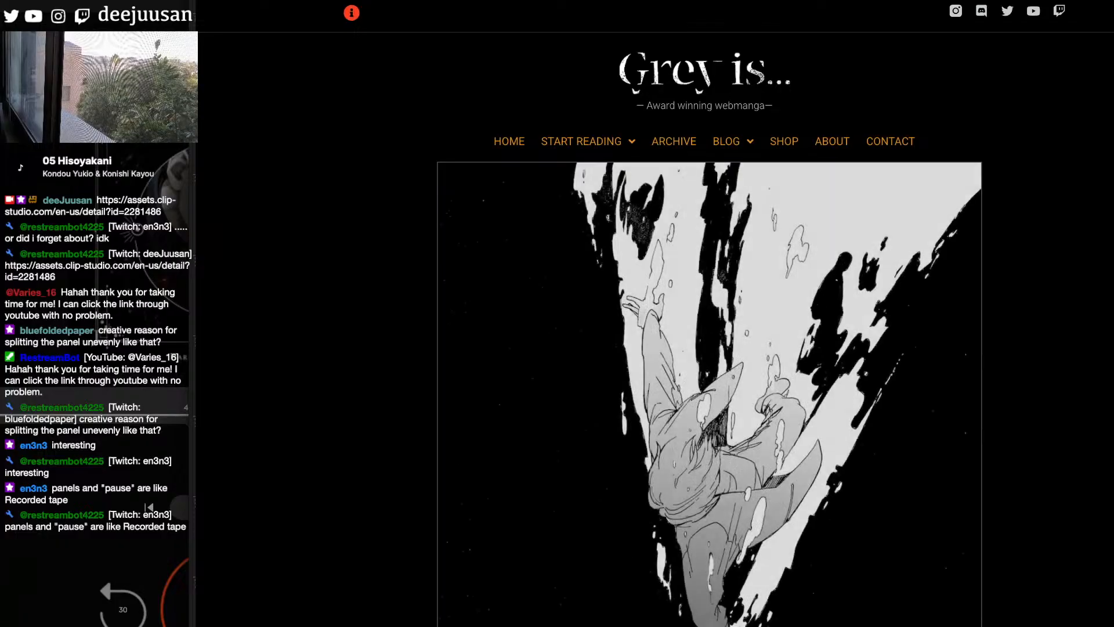
- Look through Chapter 41 from its title page to the panels with the older man, the house exterior and the furnished room
{"action": "scroll", "coordinate": [709, 348], "scroll_direction": "down", "scroll_amount": 3}
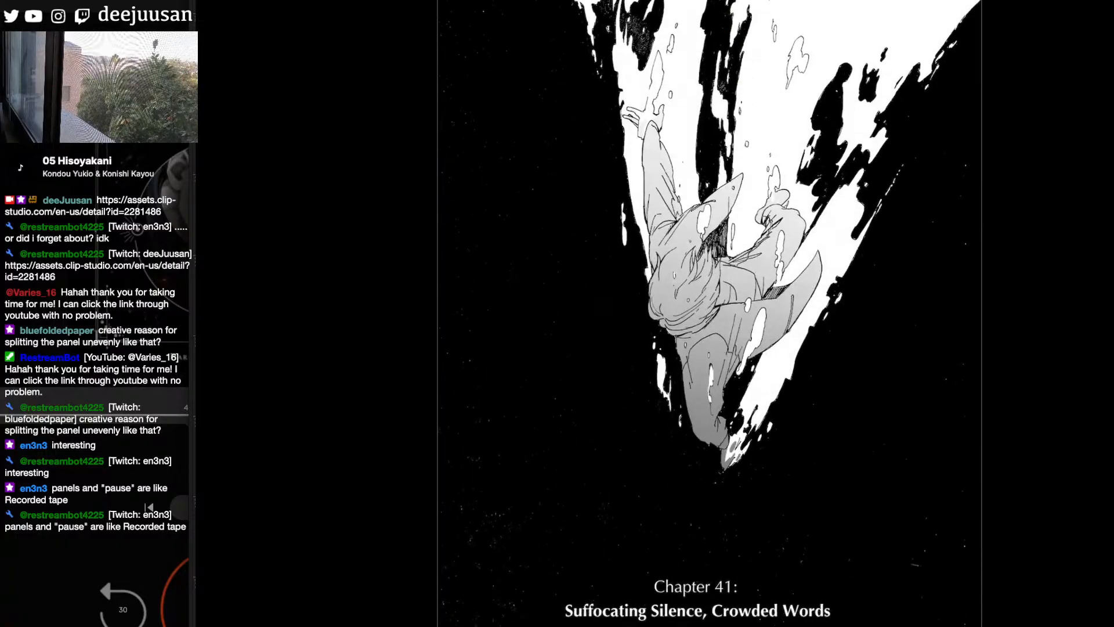
{"action": "scroll", "coordinate": [709, 314], "scroll_direction": "down", "scroll_amount": 10}
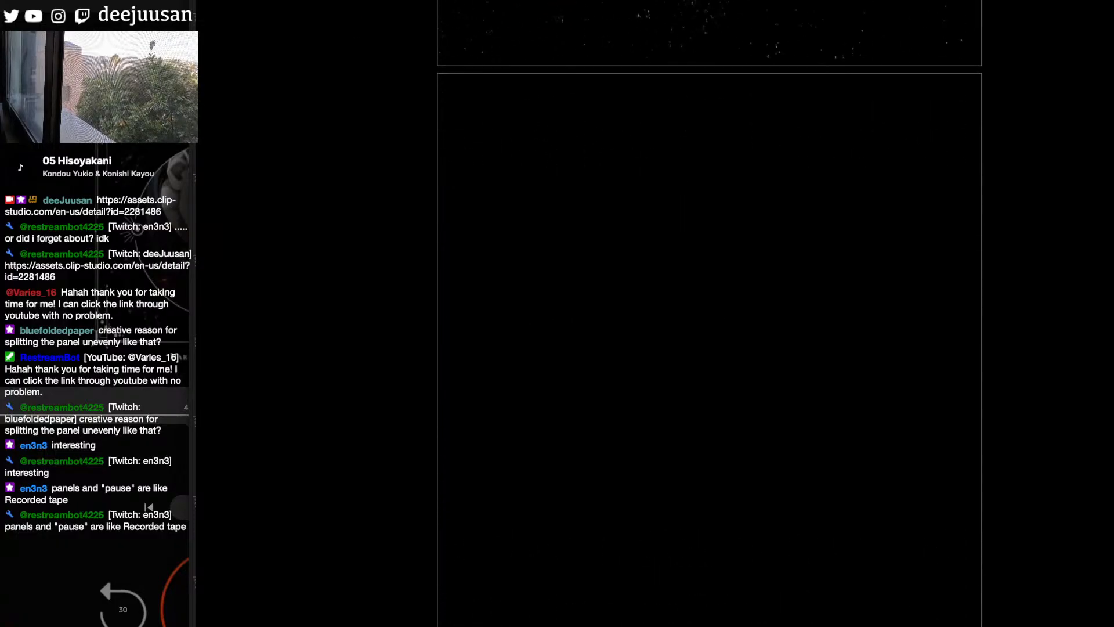
{"action": "scroll", "coordinate": [710, 313], "scroll_direction": "down", "scroll_amount": 2}
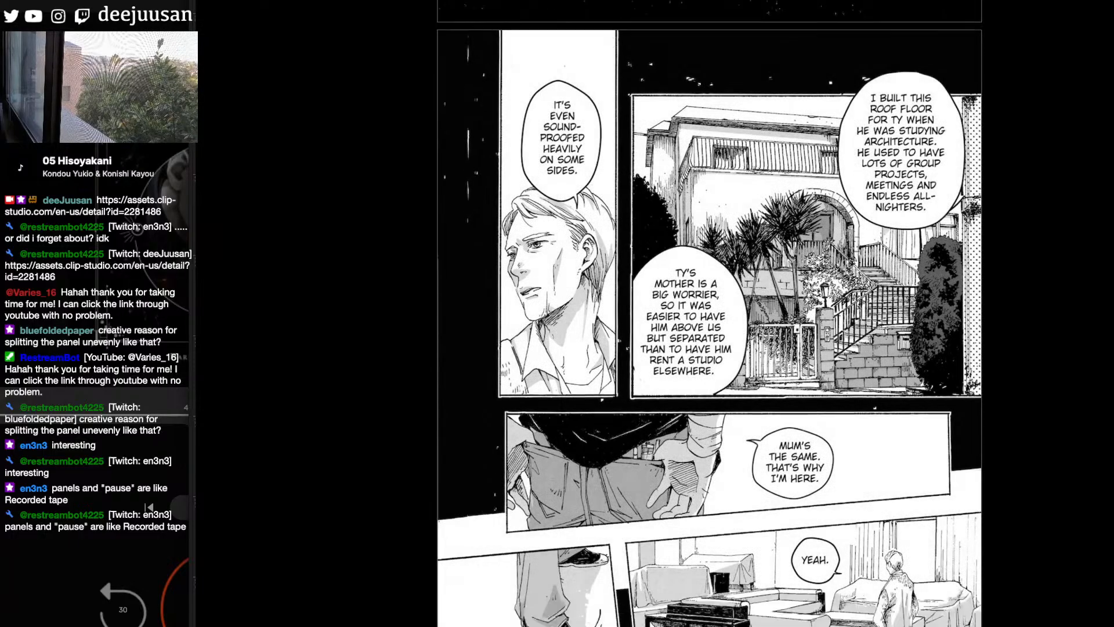
{"action": "scroll", "coordinate": [709, 313], "scroll_direction": "up", "scroll_amount": 1}
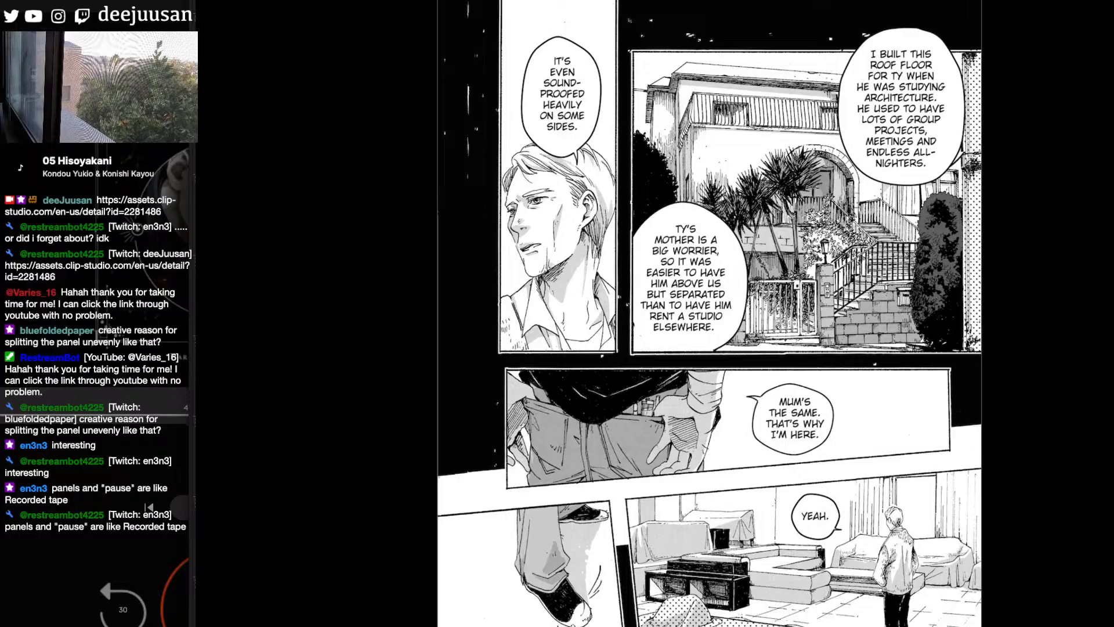
{"action": "scroll", "coordinate": [709, 313], "scroll_direction": "down", "scroll_amount": 1}
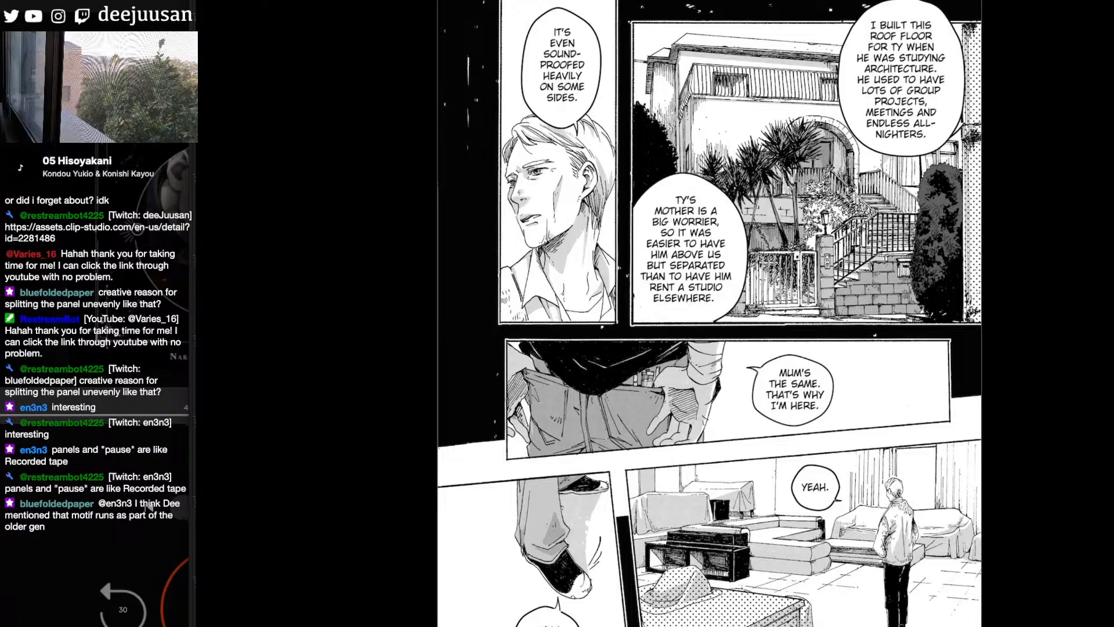
{"action": "scroll", "coordinate": [710, 314], "scroll_direction": "up", "scroll_amount": 1}
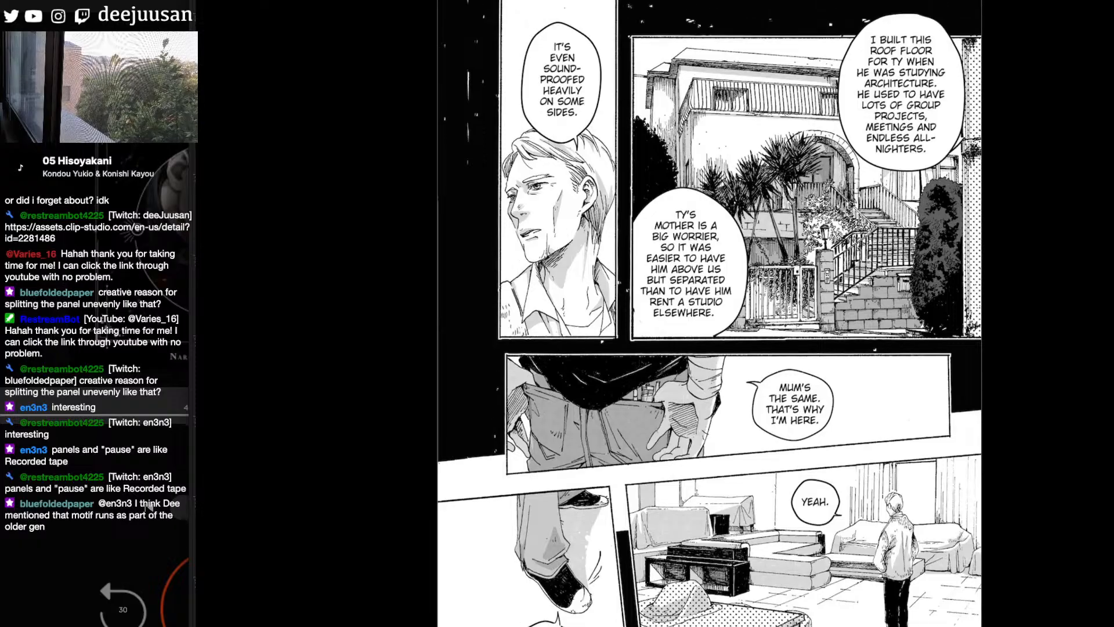
{"action": "scroll", "coordinate": [146, 507], "scroll_direction": "down", "scroll_amount": 5}
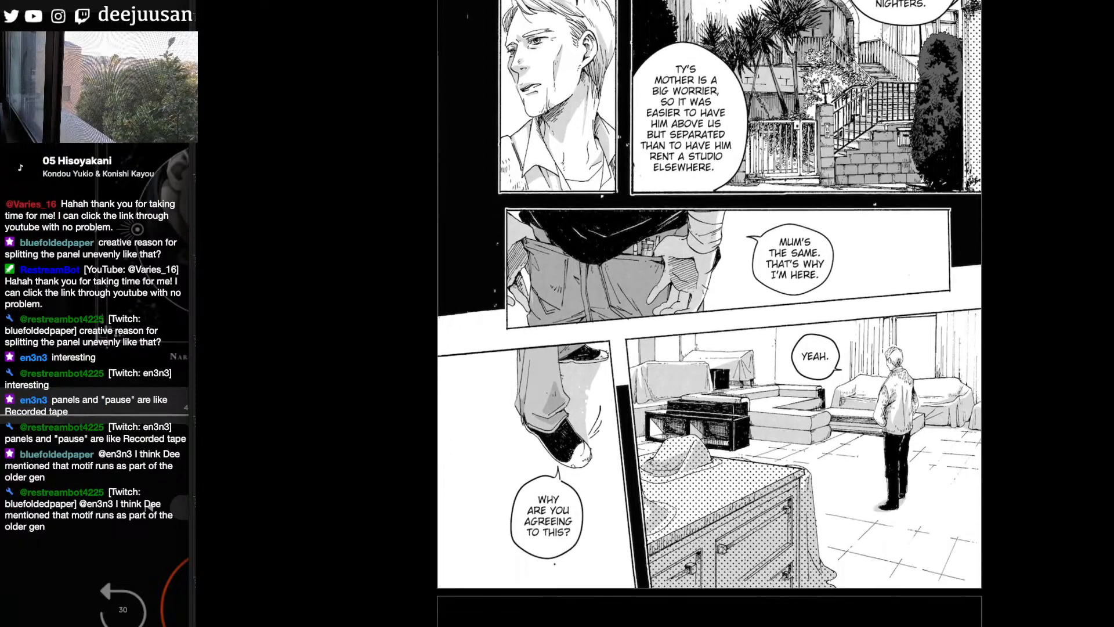
{"action": "scroll", "coordinate": [710, 313], "scroll_direction": "down", "scroll_amount": 3}
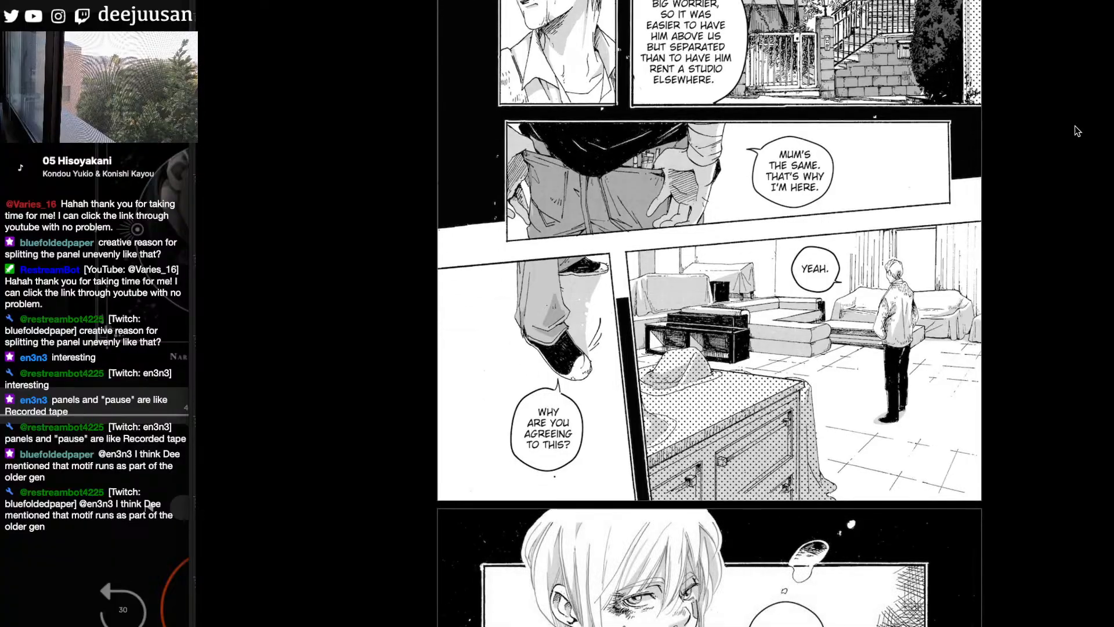
{"action": "scroll", "coordinate": [709, 313], "scroll_direction": "up", "scroll_amount": 5}
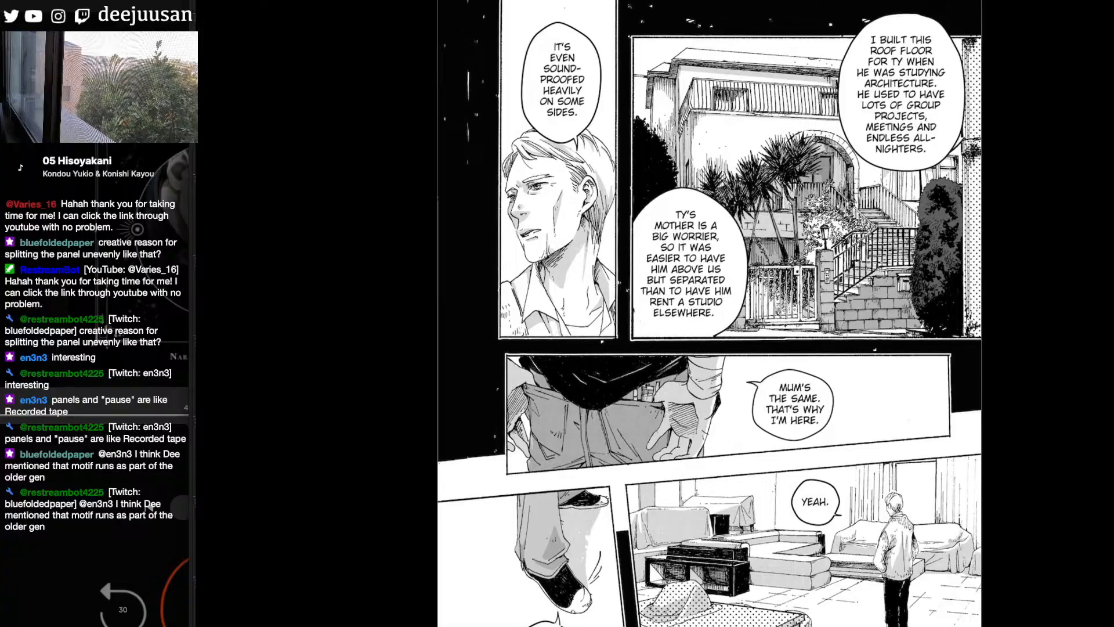
- Examine how the following Chapter 41 pages draw the two men's conversation, the eye close-ups and the black inner-monologue page
{"action": "scroll", "coordinate": [709, 314], "scroll_direction": "down", "scroll_amount": 8}
{"action": "scroll", "coordinate": [710, 314], "scroll_direction": "down", "scroll_amount": 5}
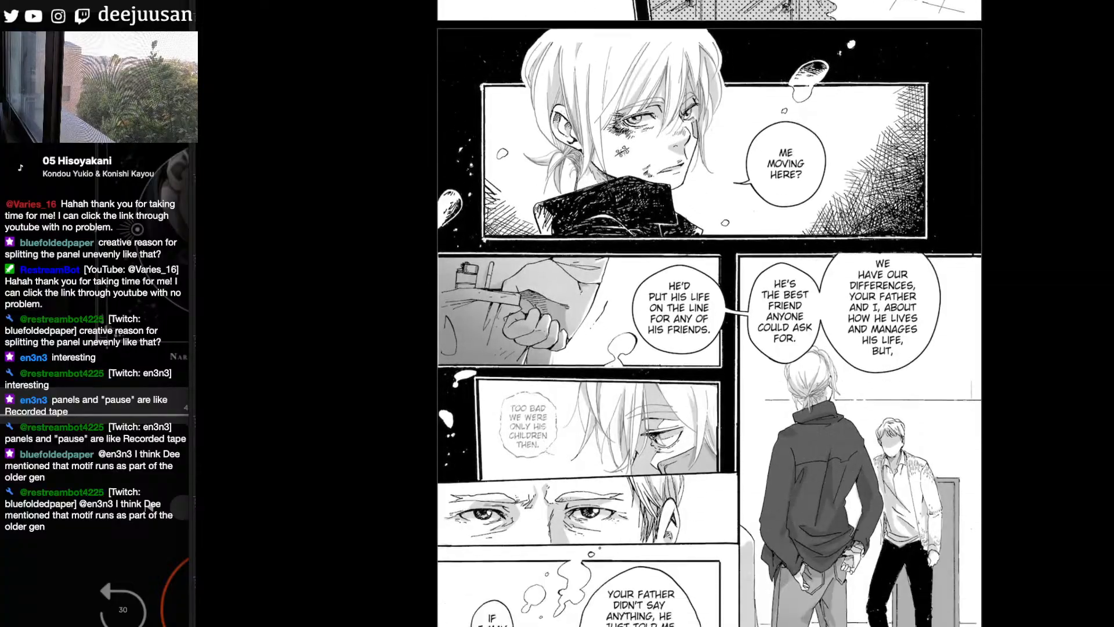
{"action": "scroll", "coordinate": [709, 313], "scroll_direction": "down", "scroll_amount": 1}
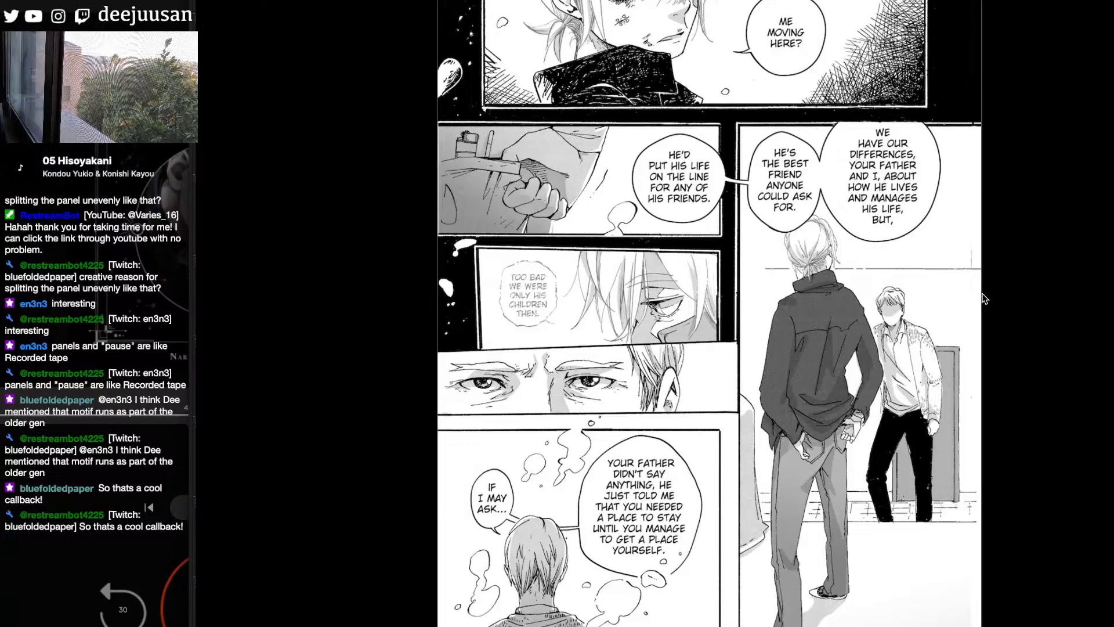
{"action": "scroll", "coordinate": [985, 299], "scroll_direction": "down", "scroll_amount": 3}
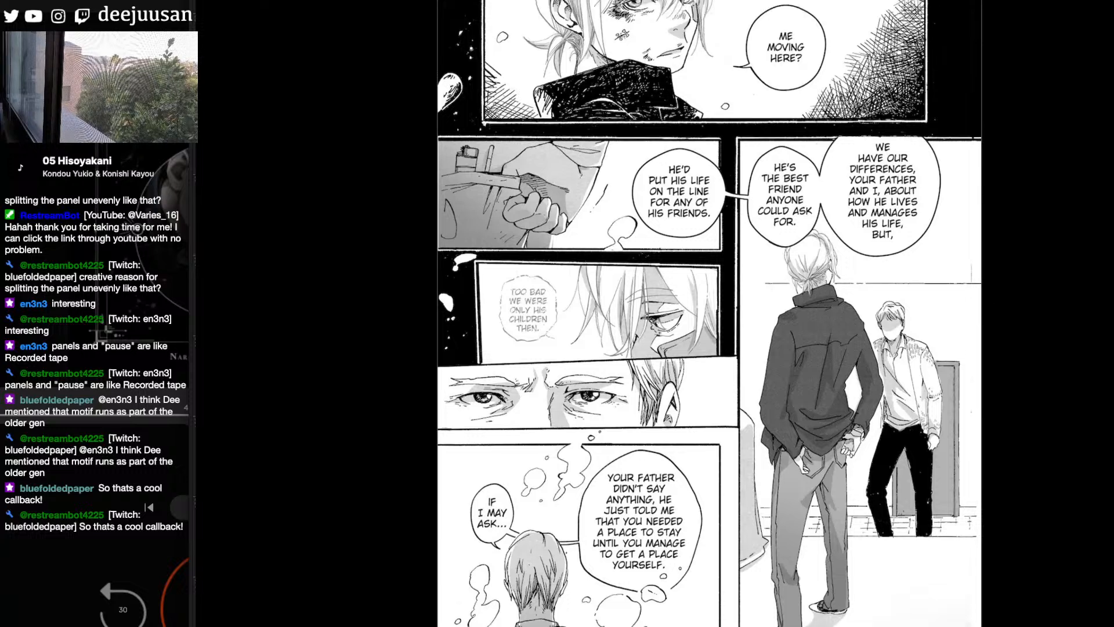
{"action": "scroll", "coordinate": [709, 313], "scroll_direction": "down", "scroll_amount": 1}
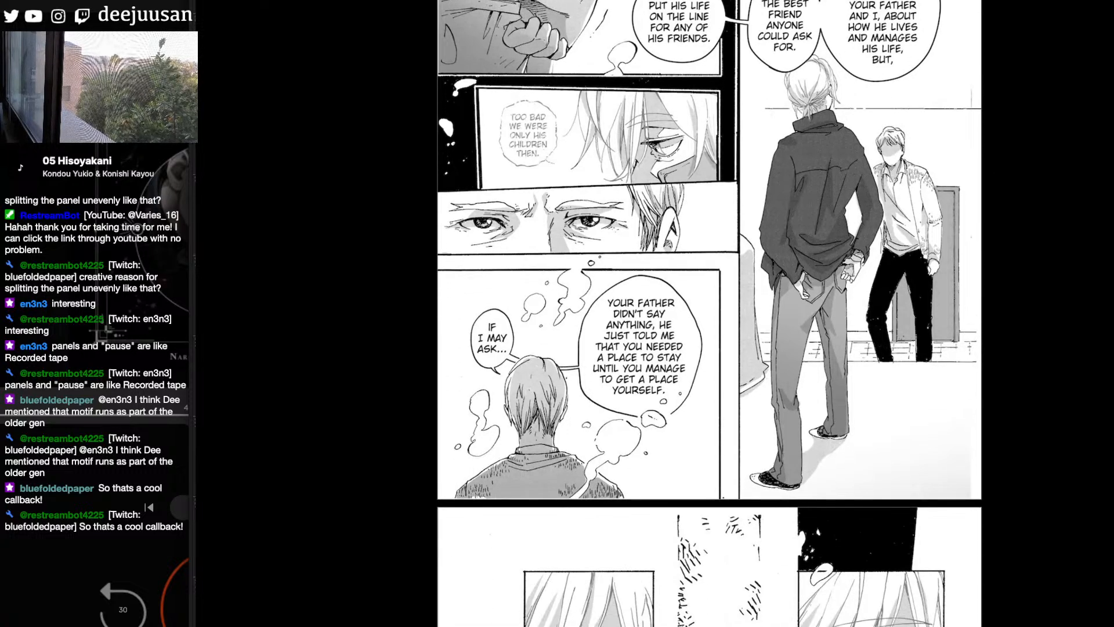
{"action": "scroll", "coordinate": [709, 313], "scroll_direction": "down", "scroll_amount": 3}
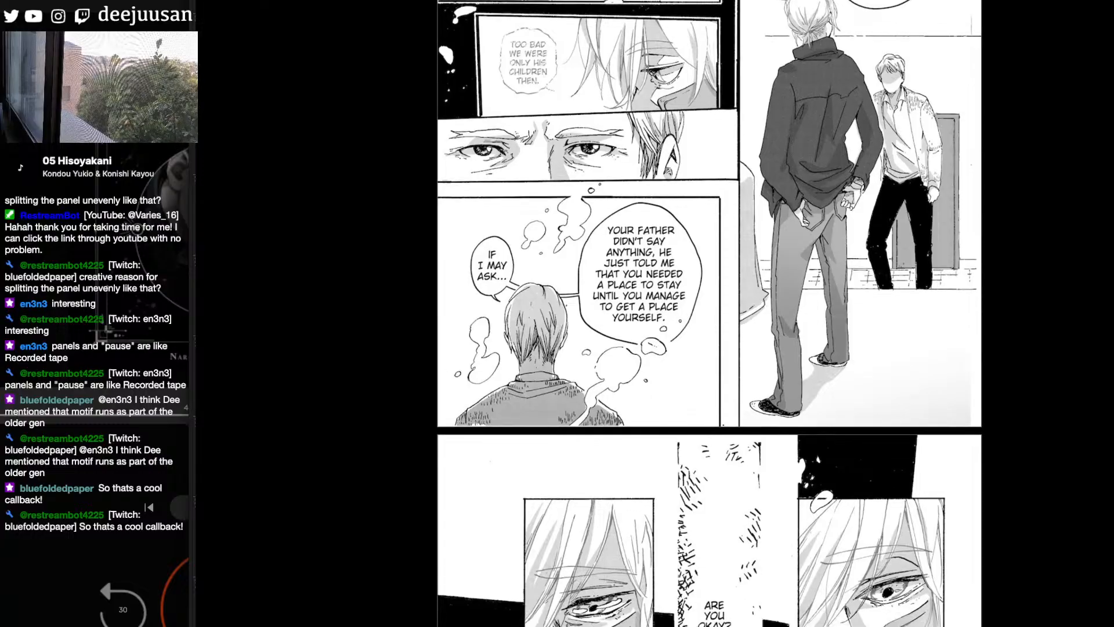
{"action": "scroll", "coordinate": [709, 313], "scroll_direction": "down", "scroll_amount": 2}
{"action": "scroll", "coordinate": [709, 313], "scroll_direction": "down", "scroll_amount": 15}
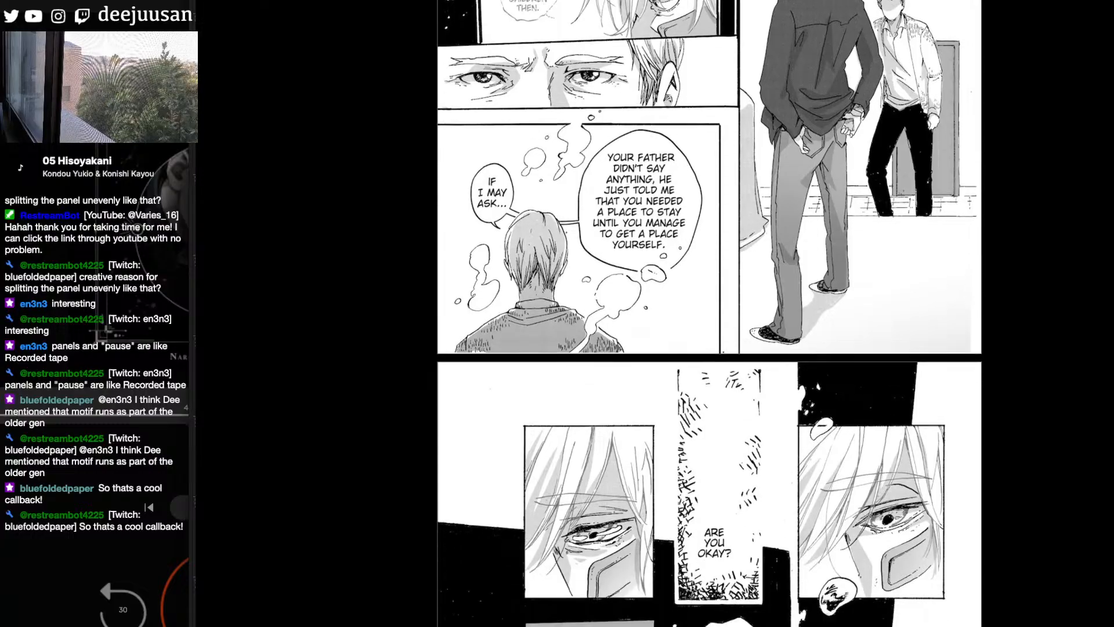
{"action": "scroll", "coordinate": [709, 313], "scroll_direction": "down", "scroll_amount": 3}
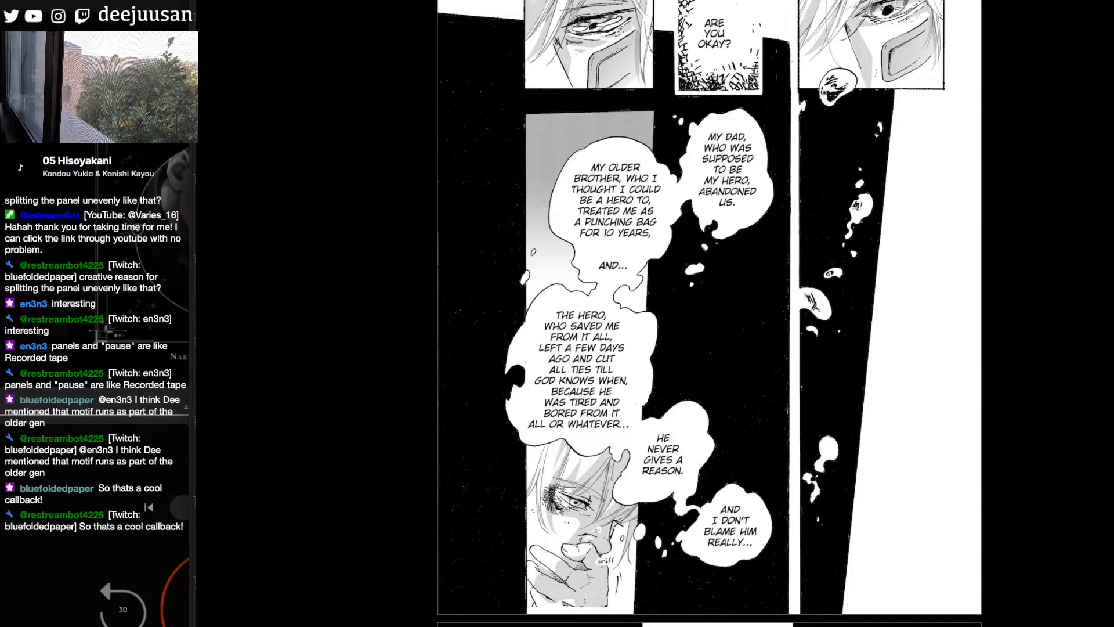
{"action": "scroll", "coordinate": [711, 313], "scroll_direction": "down", "scroll_amount": 1}
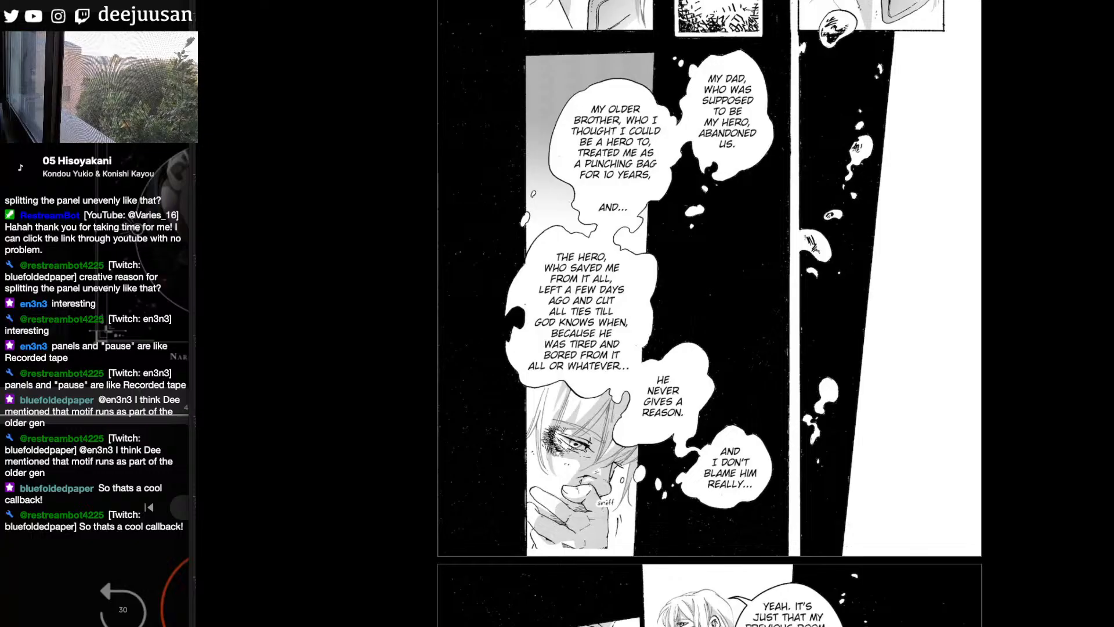
{"action": "scroll", "coordinate": [710, 313], "scroll_direction": "down", "scroll_amount": 3}
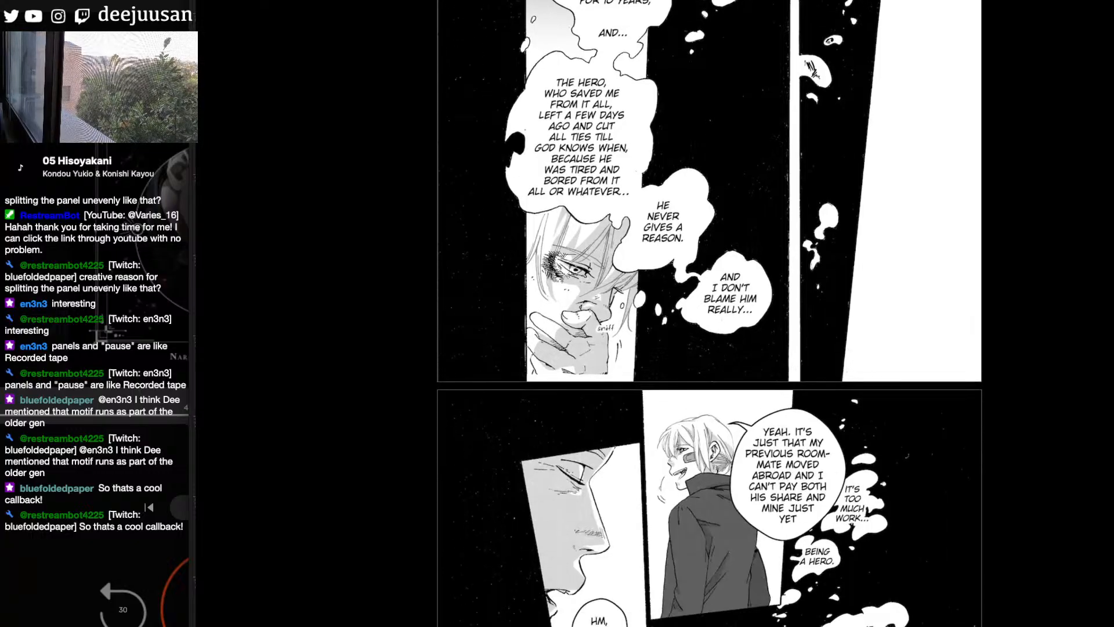
- Open Chapter 16 from the chapter list and switch from its coloured cover art to Chapter 17
{"action": "left_click", "coordinate": [559, 607]}
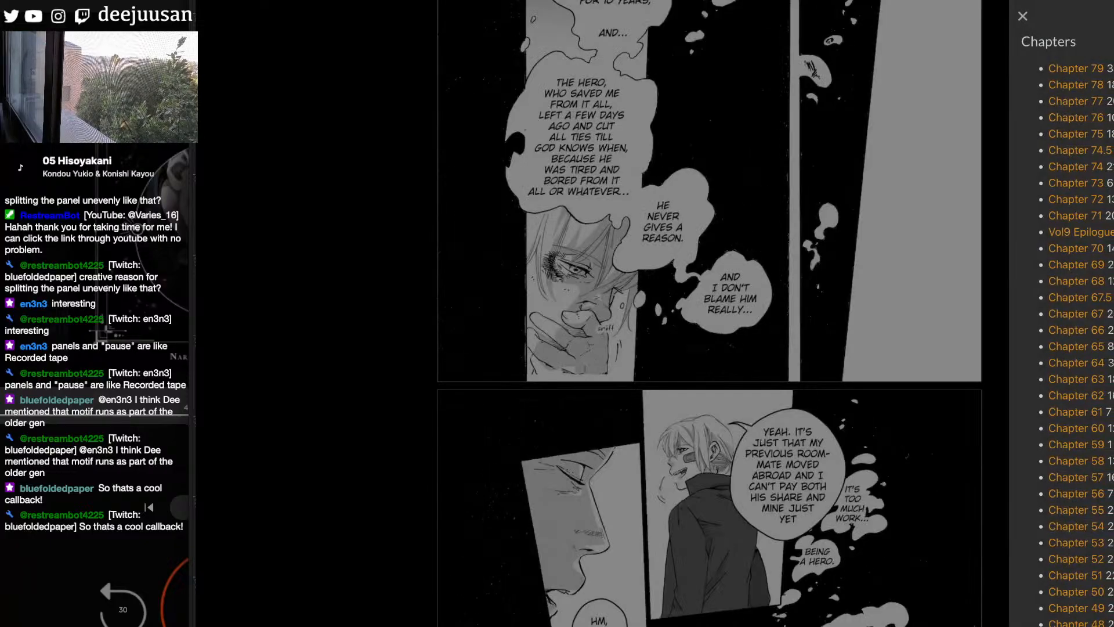
{"action": "scroll", "coordinate": [1062, 313], "scroll_direction": "down", "scroll_amount": 13}
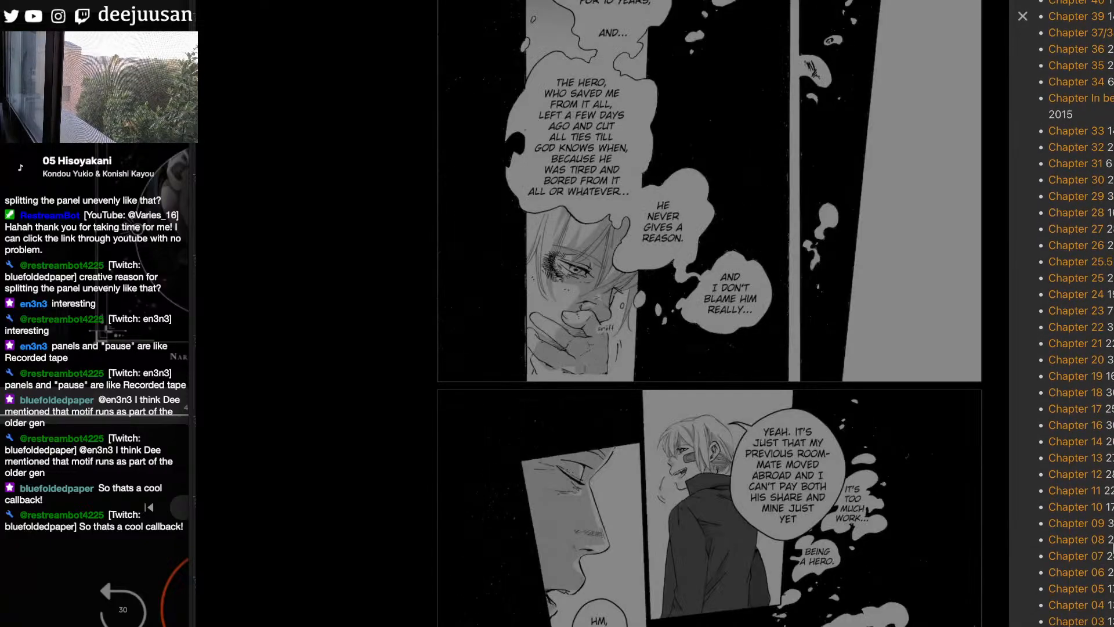
{"action": "left_click", "coordinate": [1096, 427]}
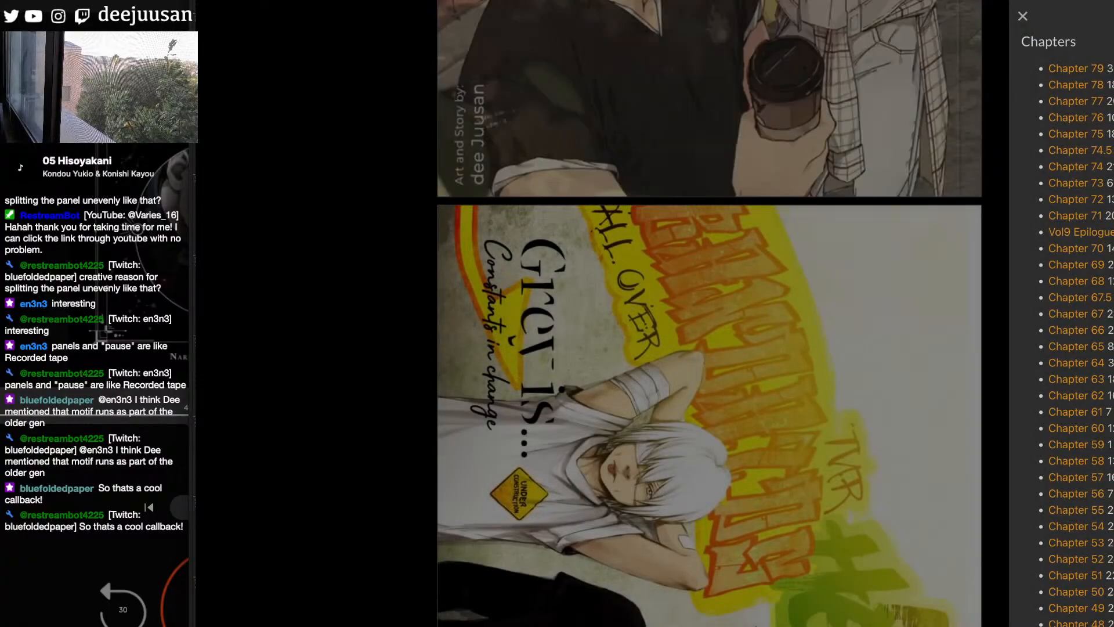
{"action": "scroll", "coordinate": [1062, 440], "scroll_direction": "down", "scroll_amount": 12}
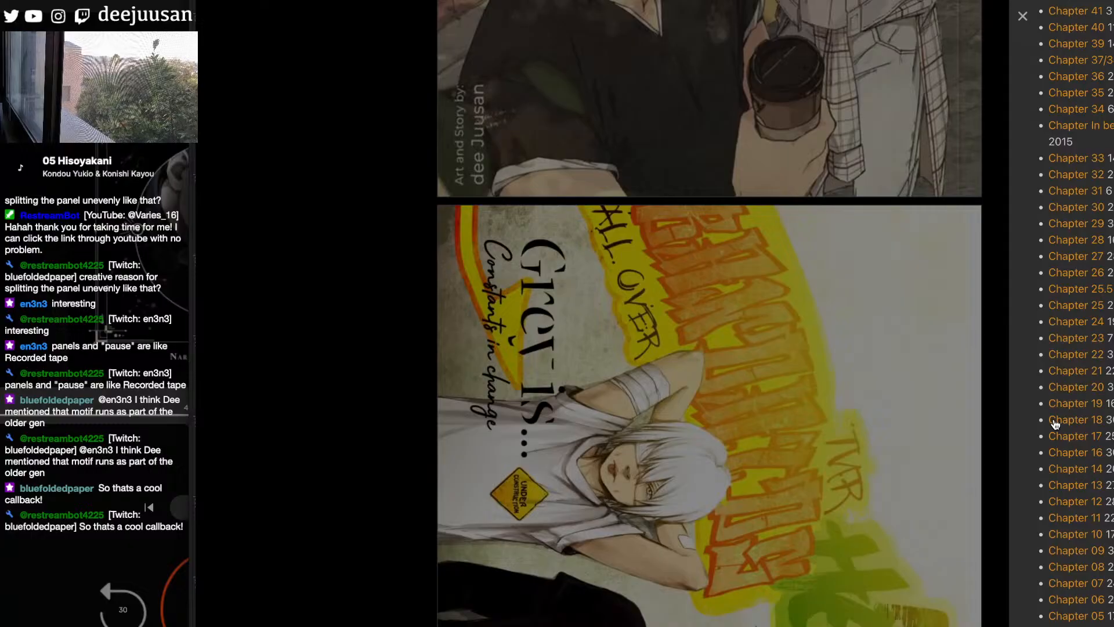
{"action": "left_click", "coordinate": [1054, 421]}
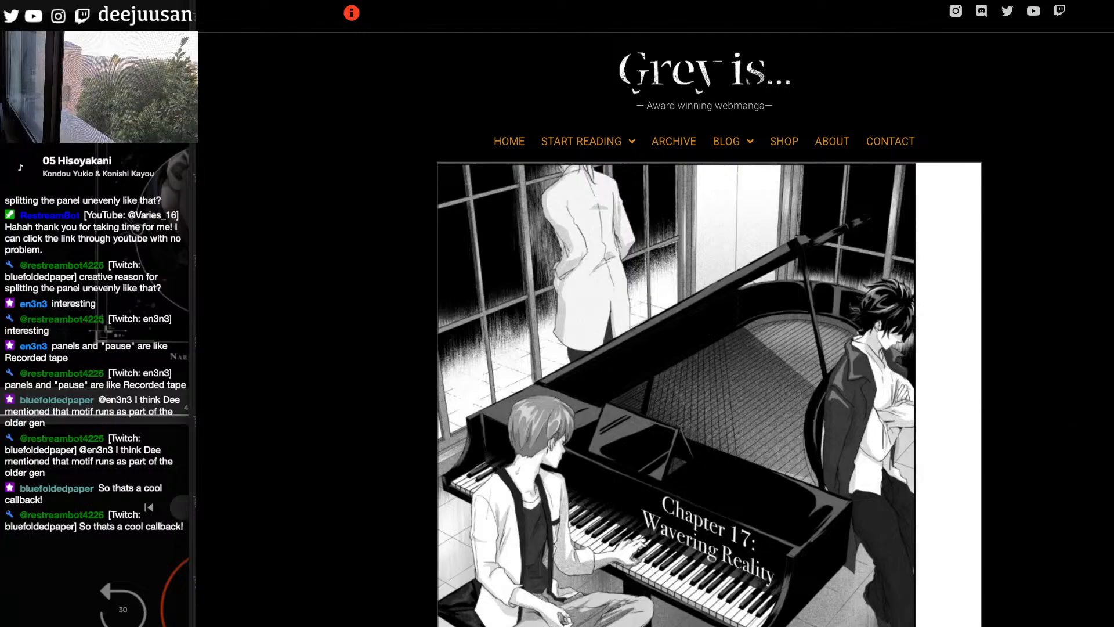
- Look through Chapter 17 and examine the older man's profile and seated poses in the family meal panels
{"action": "scroll", "coordinate": [1054, 419], "scroll_direction": "down", "scroll_amount": 15}
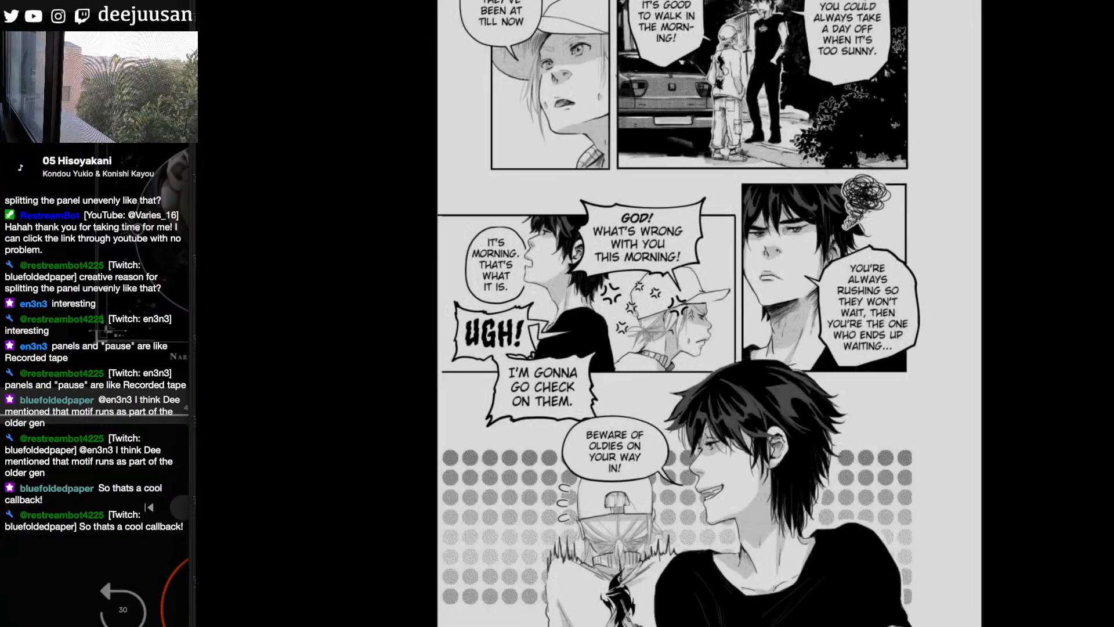
{"action": "scroll", "coordinate": [709, 314], "scroll_direction": "down", "scroll_amount": 15}
{"action": "scroll", "coordinate": [709, 313], "scroll_direction": "down", "scroll_amount": 10}
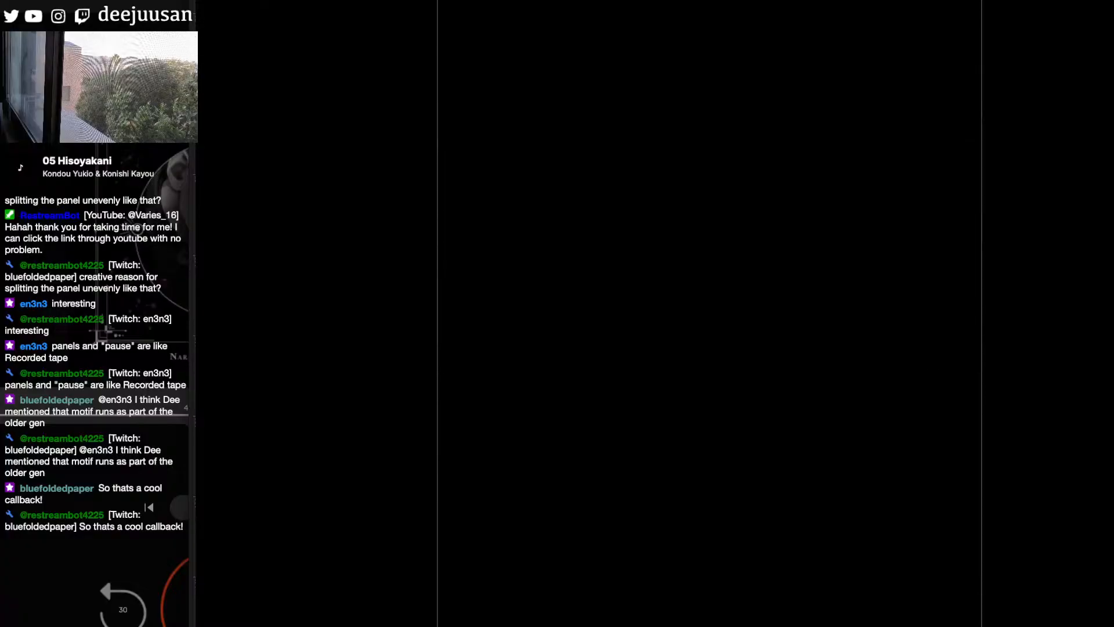
{"action": "scroll", "coordinate": [709, 313], "scroll_direction": "up", "scroll_amount": 1}
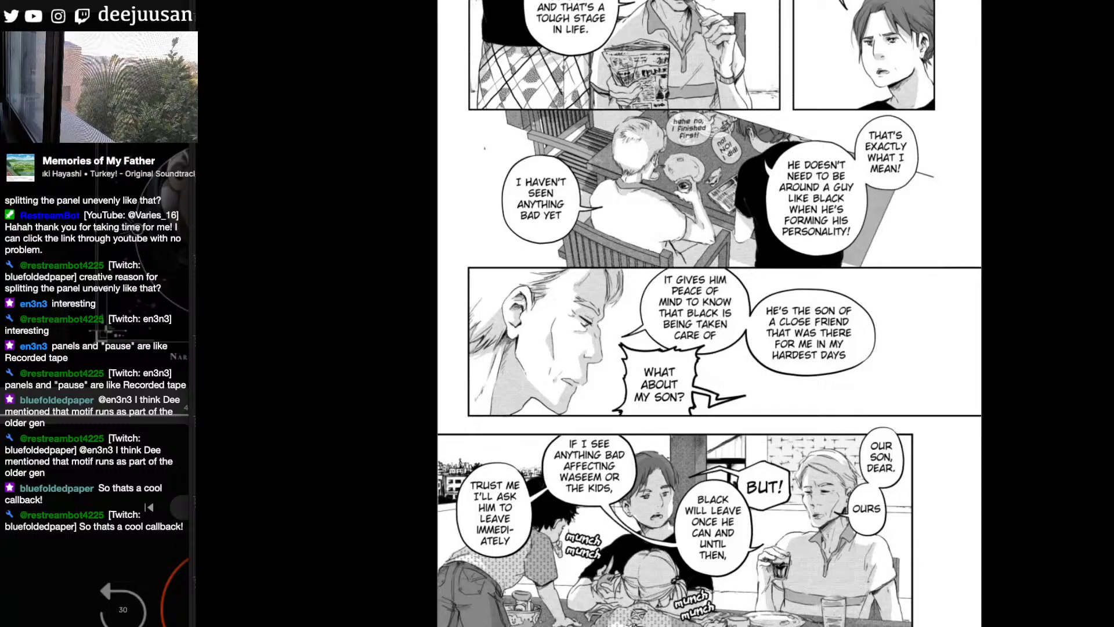
{"action": "scroll", "coordinate": [710, 313], "scroll_direction": "down", "scroll_amount": 5}
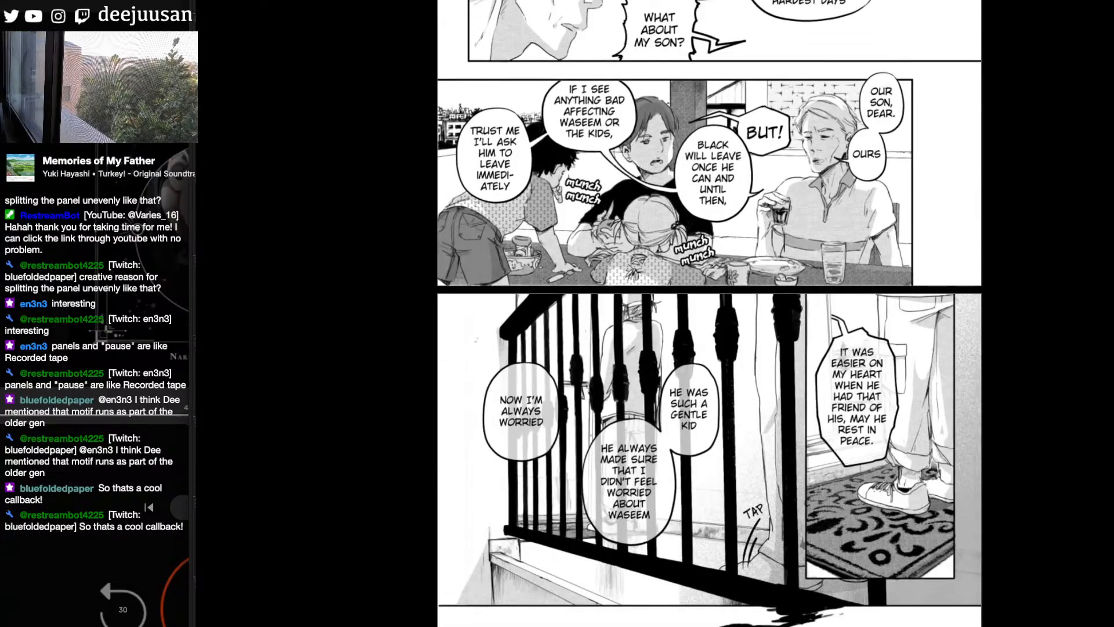
{"action": "scroll", "coordinate": [709, 313], "scroll_direction": "up", "scroll_amount": 6}
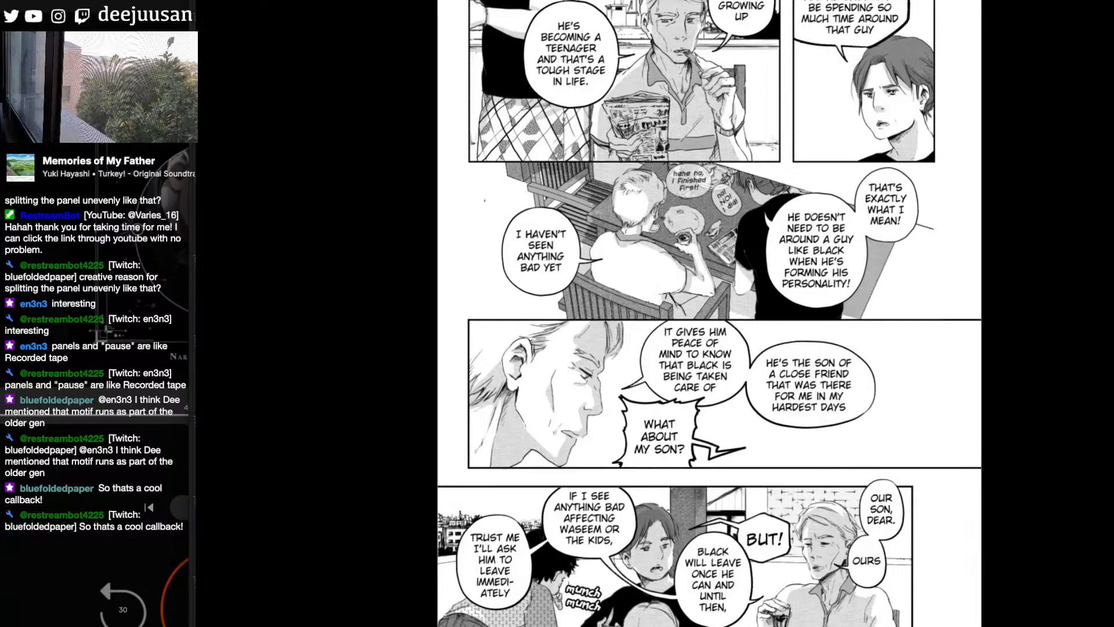
- Look through the chapter list again and open Chapter 45
{"action": "left_click", "coordinate": [1108, 435]}
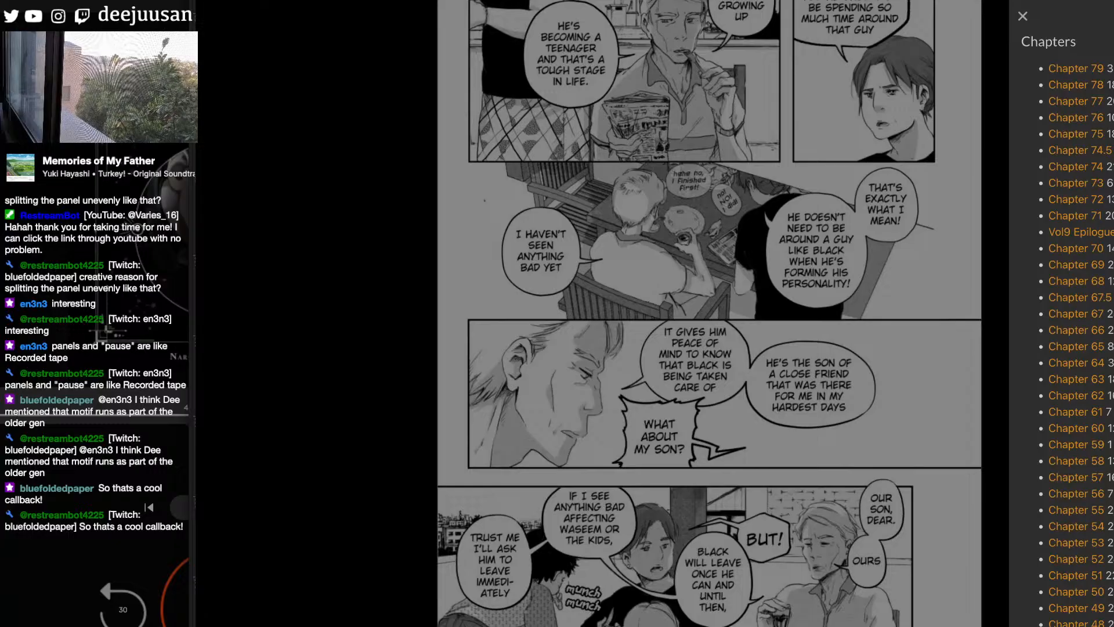
{"action": "scroll", "coordinate": [1062, 313], "scroll_direction": "down", "scroll_amount": 3}
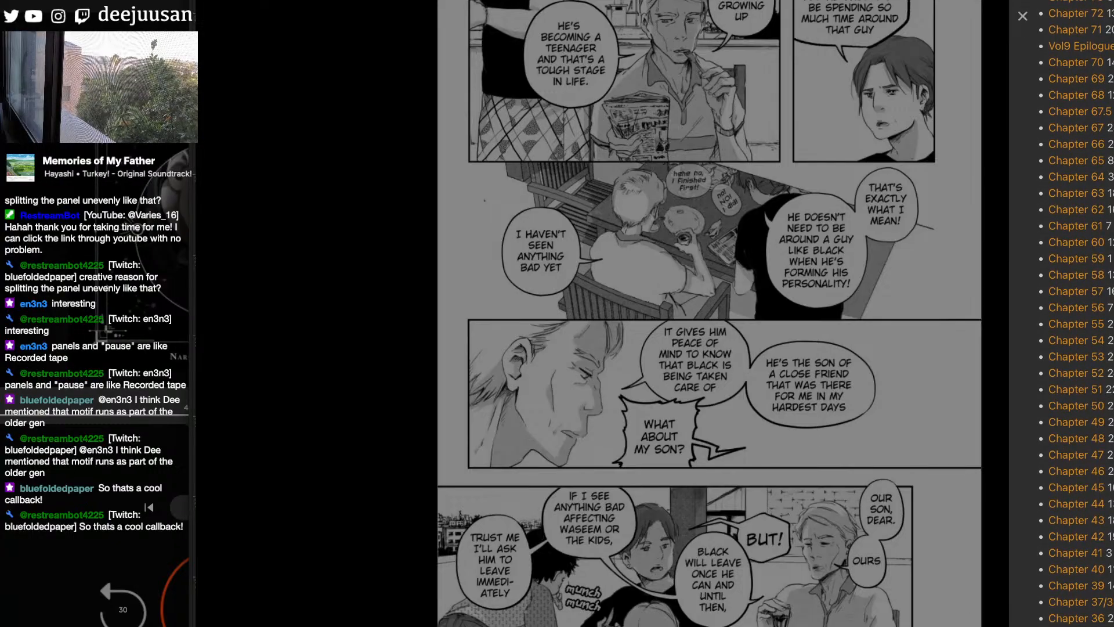
{"action": "scroll", "coordinate": [1079, 314], "scroll_direction": "up", "scroll_amount": 2}
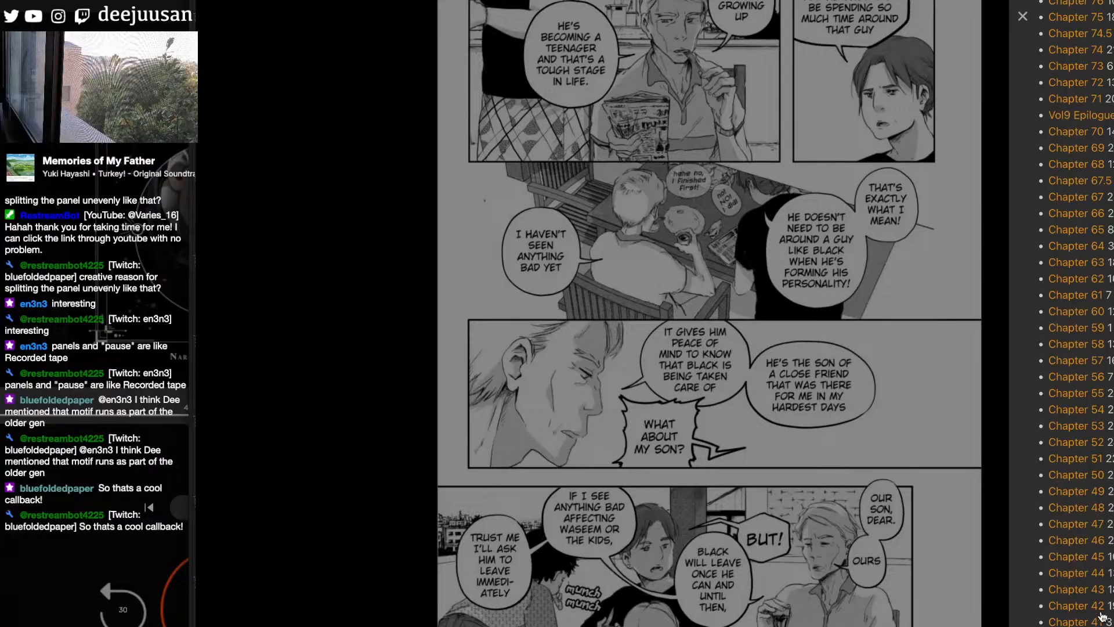
{"action": "left_click", "coordinate": [1099, 558]}
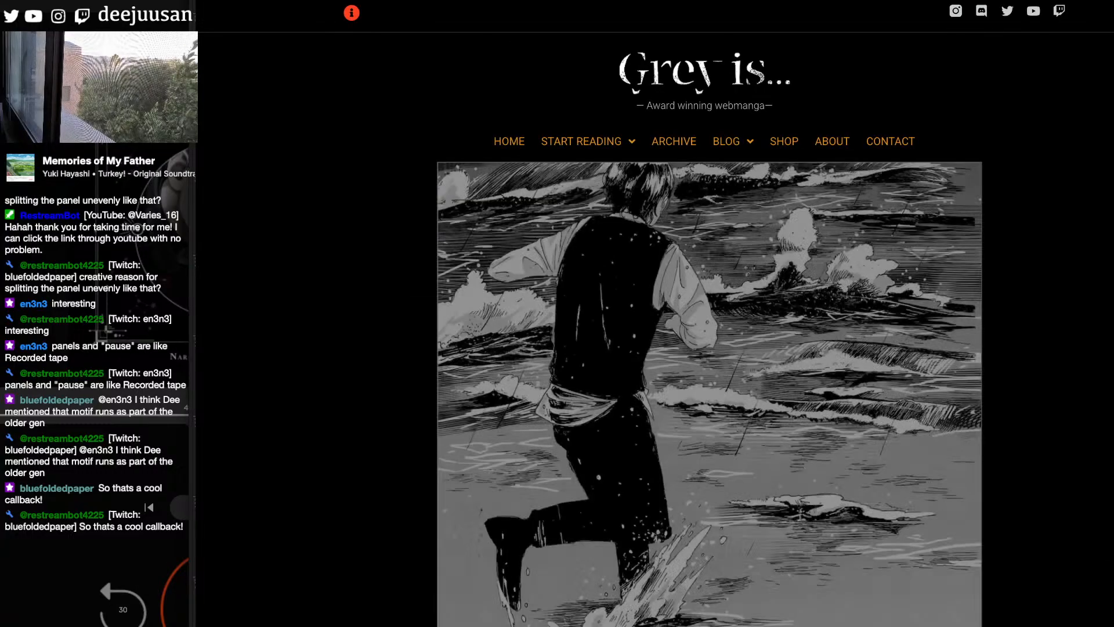
- Look through the opening pages of Chapter 45, examining the laptop-writing, make-up session and talk-show introduction panels
{"action": "scroll", "coordinate": [709, 313], "scroll_direction": "down", "scroll_amount": 15}
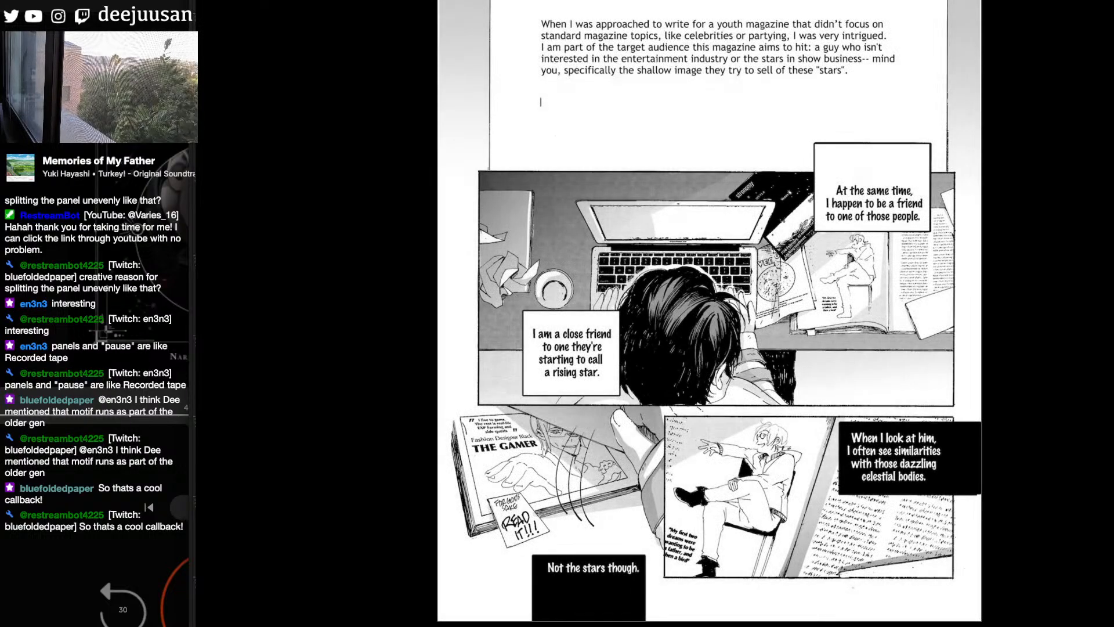
{"action": "scroll", "coordinate": [710, 314], "scroll_direction": "down", "scroll_amount": 15}
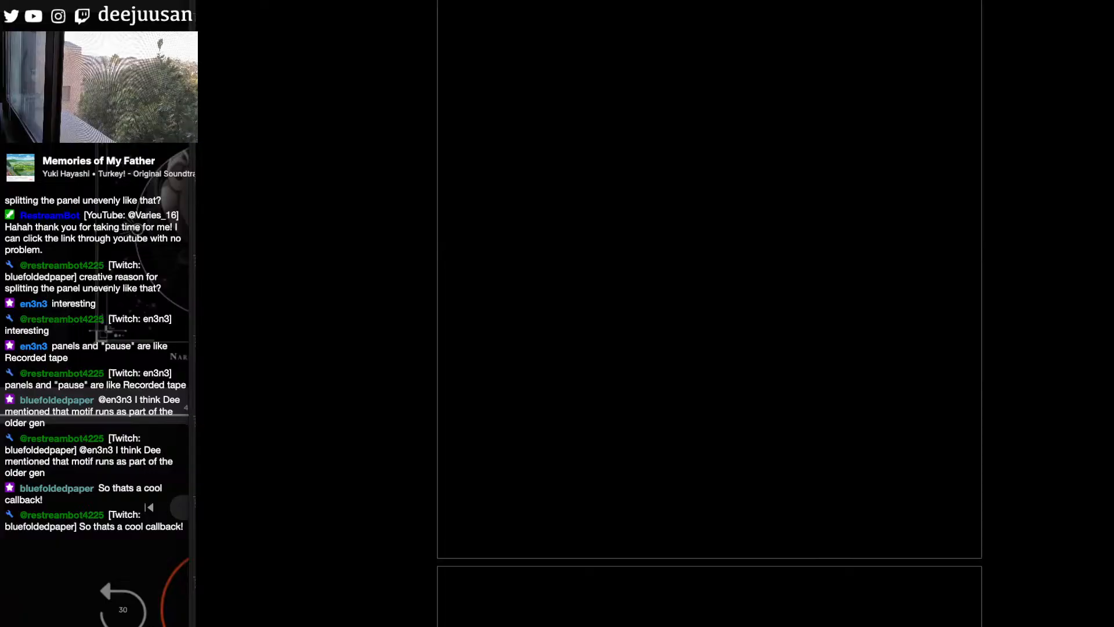
{"action": "scroll", "coordinate": [709, 313], "scroll_direction": "down", "scroll_amount": 10}
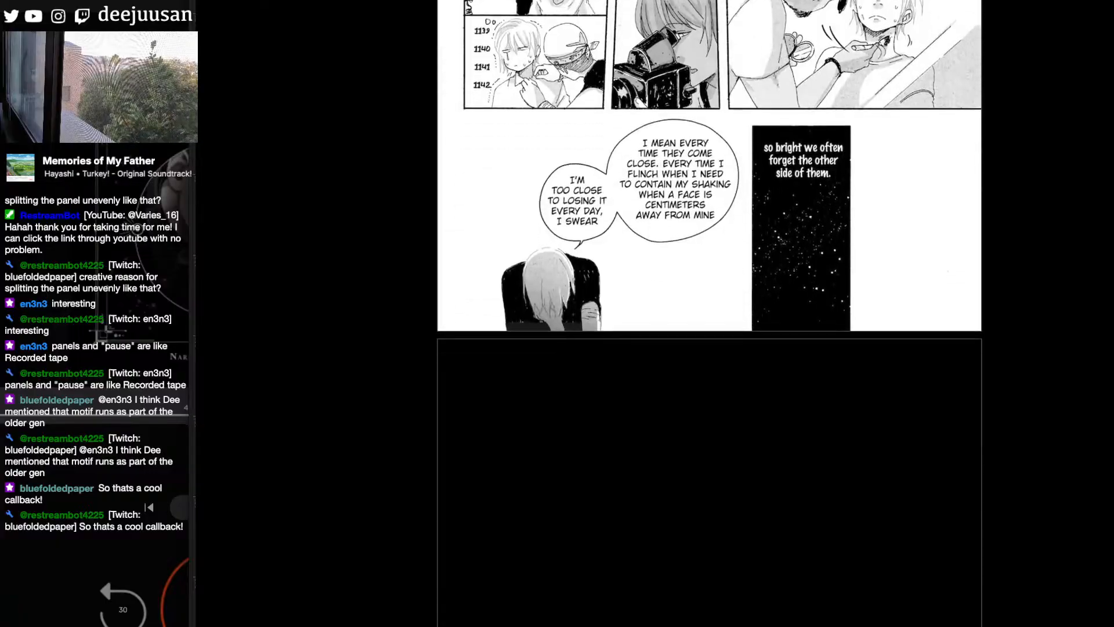
{"action": "scroll", "coordinate": [709, 313], "scroll_direction": "down", "scroll_amount": 10}
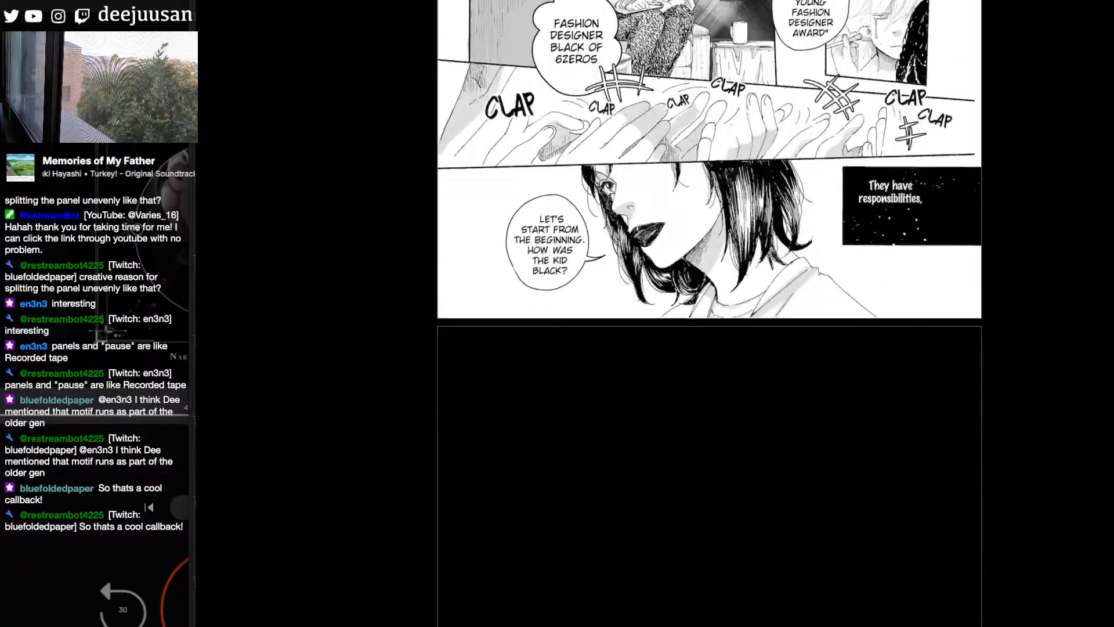
{"action": "scroll", "coordinate": [709, 314], "scroll_direction": "up", "scroll_amount": 5}
{"action": "scroll", "coordinate": [709, 313], "scroll_direction": "up", "scroll_amount": 5}
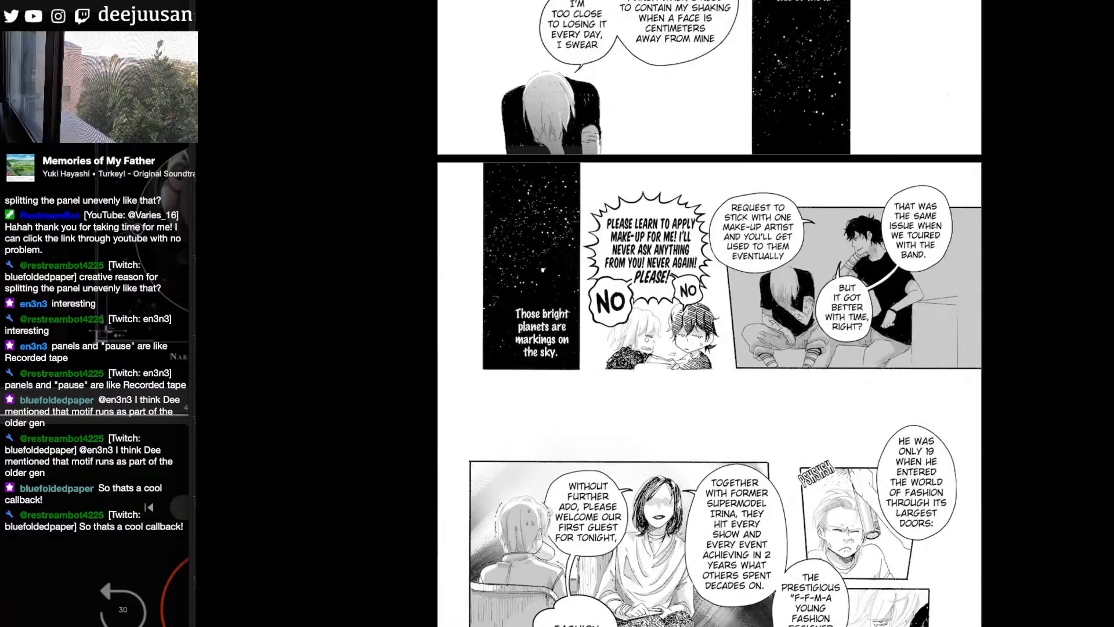
- Examine Chapter 45's seated interview panels, the two men's conversation on the bed and the photo-shoot panels
{"action": "scroll", "coordinate": [710, 313], "scroll_direction": "down", "scroll_amount": 15}
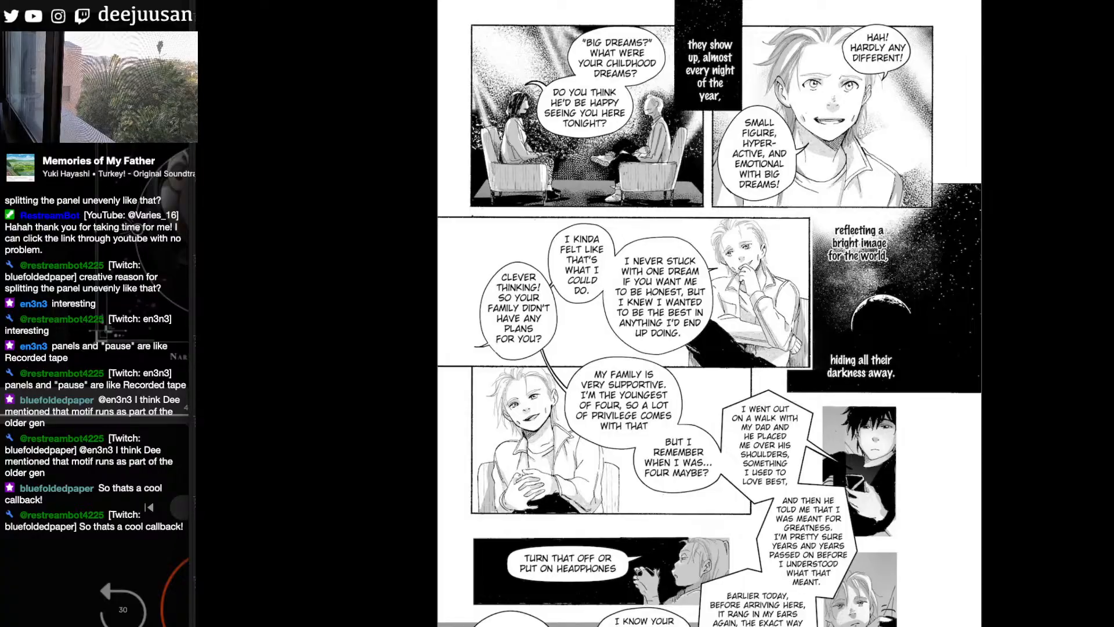
{"action": "scroll", "coordinate": [710, 314], "scroll_direction": "down", "scroll_amount": 1}
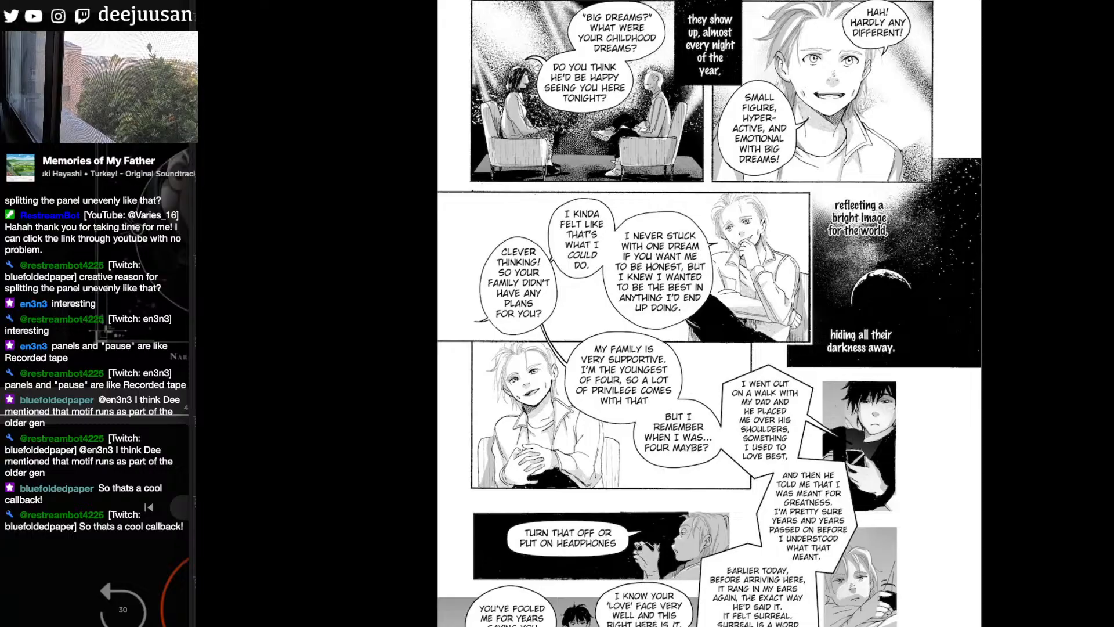
{"action": "scroll", "coordinate": [709, 313], "scroll_direction": "down", "scroll_amount": 3}
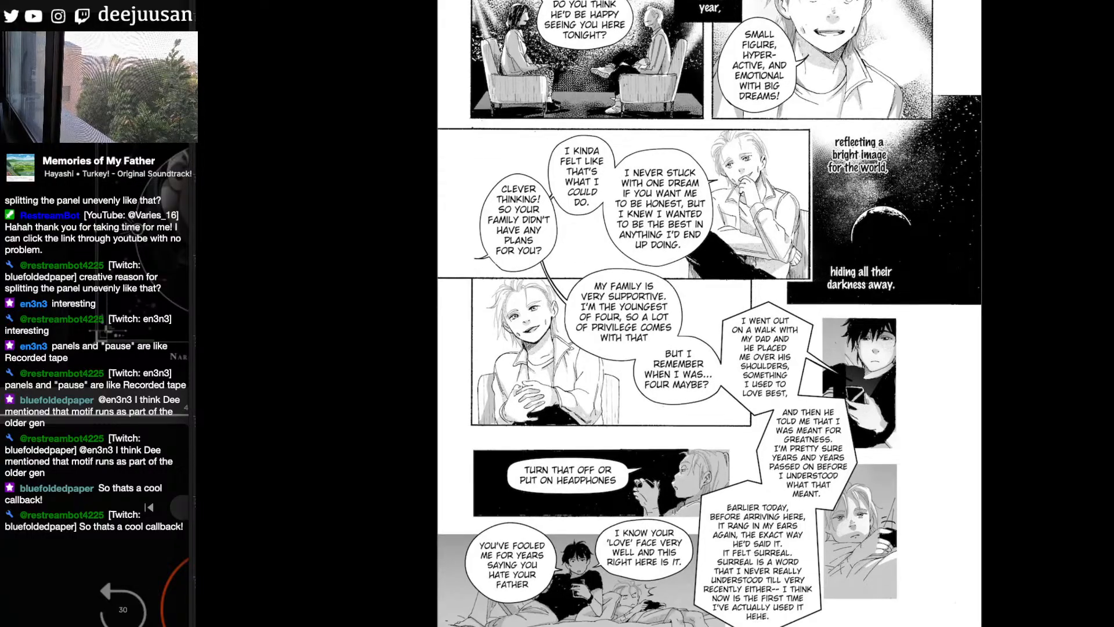
{"action": "scroll", "coordinate": [1094, 335], "scroll_direction": "down", "scroll_amount": 1}
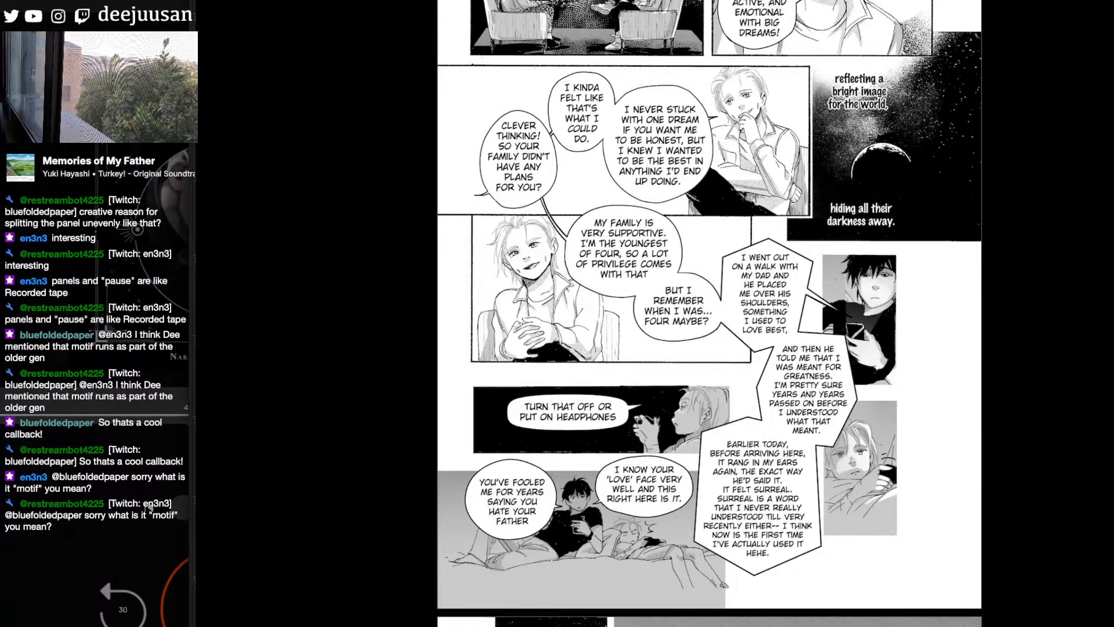
{"action": "scroll", "coordinate": [709, 313], "scroll_direction": "down", "scroll_amount": 2}
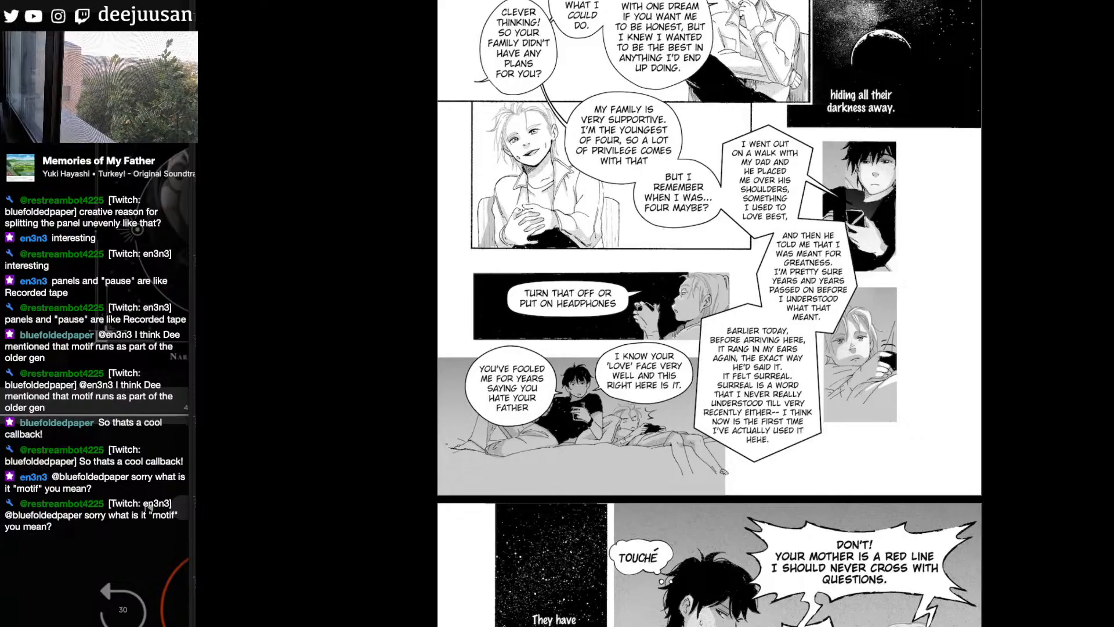
{"action": "scroll", "coordinate": [709, 313], "scroll_direction": "down", "scroll_amount": 4}
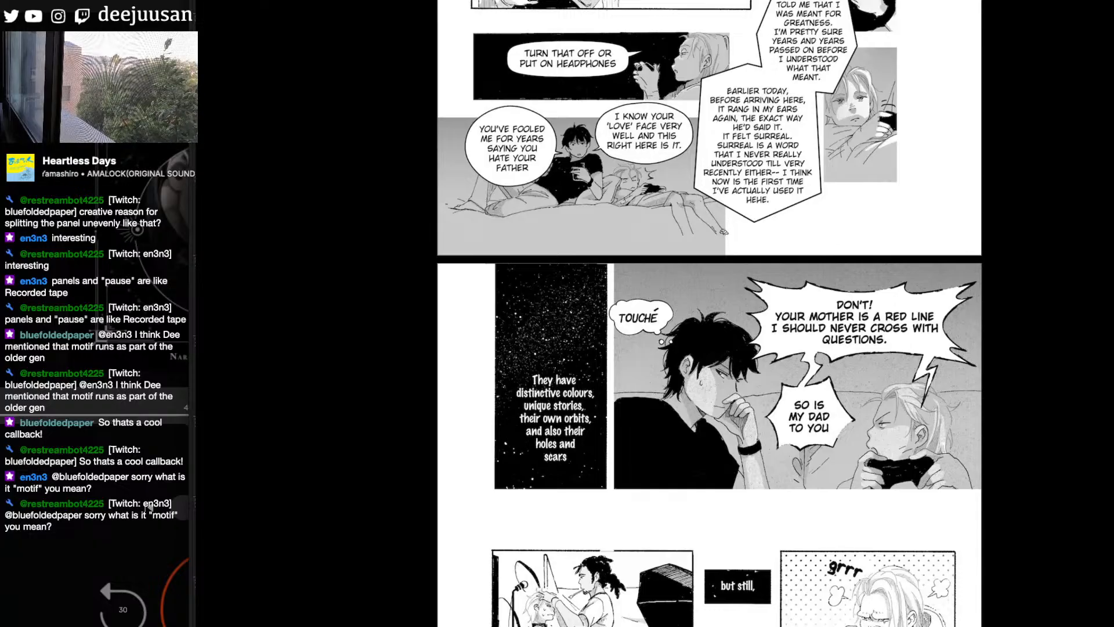
{"action": "scroll", "coordinate": [792, 494], "scroll_direction": "down", "scroll_amount": 6}
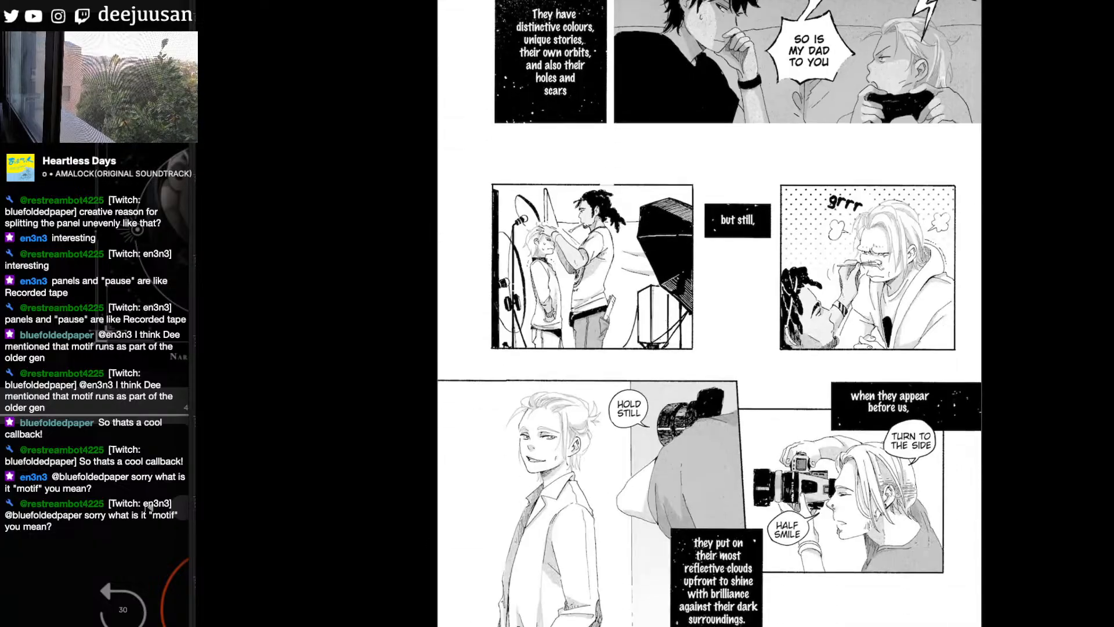
- Open Chapter 46 from the chapter list and view its title page
{"action": "left_click", "coordinate": [792, 493]}
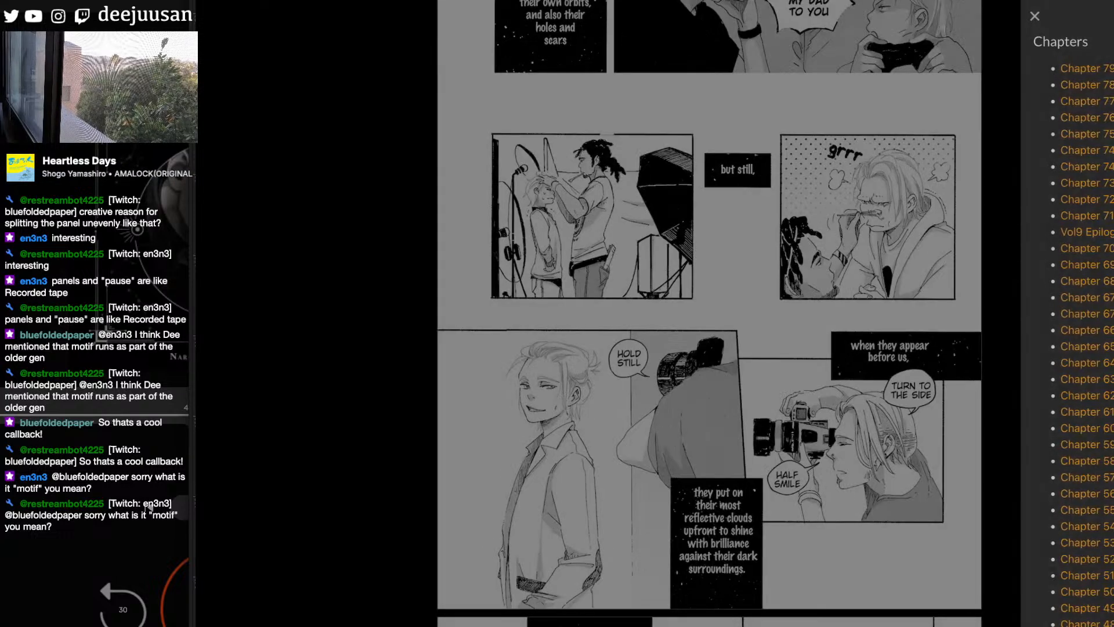
{"action": "scroll", "coordinate": [1068, 320], "scroll_direction": "down", "scroll_amount": 3}
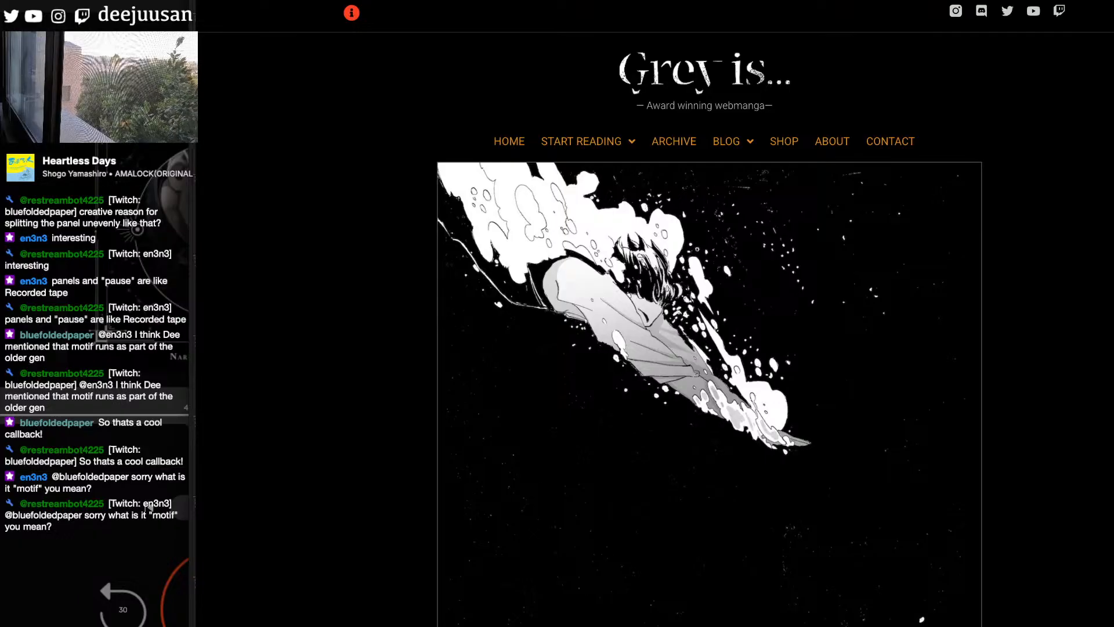
{"action": "scroll", "coordinate": [580, 586], "scroll_direction": "down", "scroll_amount": 6}
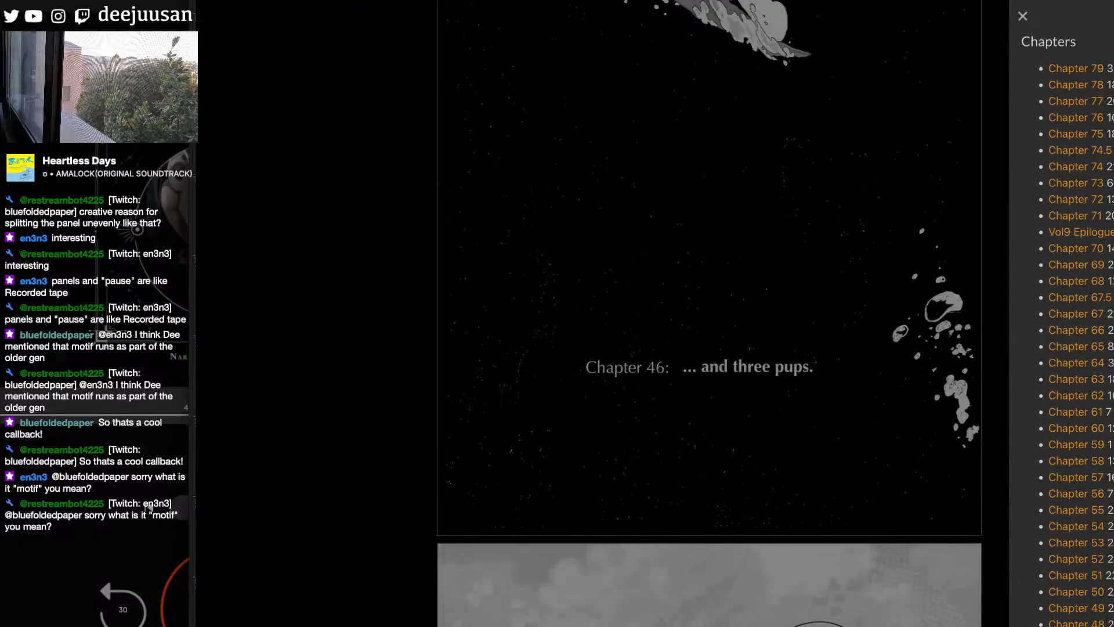
- Open Chapter 42 from the chapter list and look at its missed-calls and phone-argument panels
{"action": "scroll", "coordinate": [1068, 314], "scroll_direction": "down", "scroll_amount": 4}
{"action": "scroll", "coordinate": [1085, 418], "scroll_direction": "down", "scroll_amount": 1}
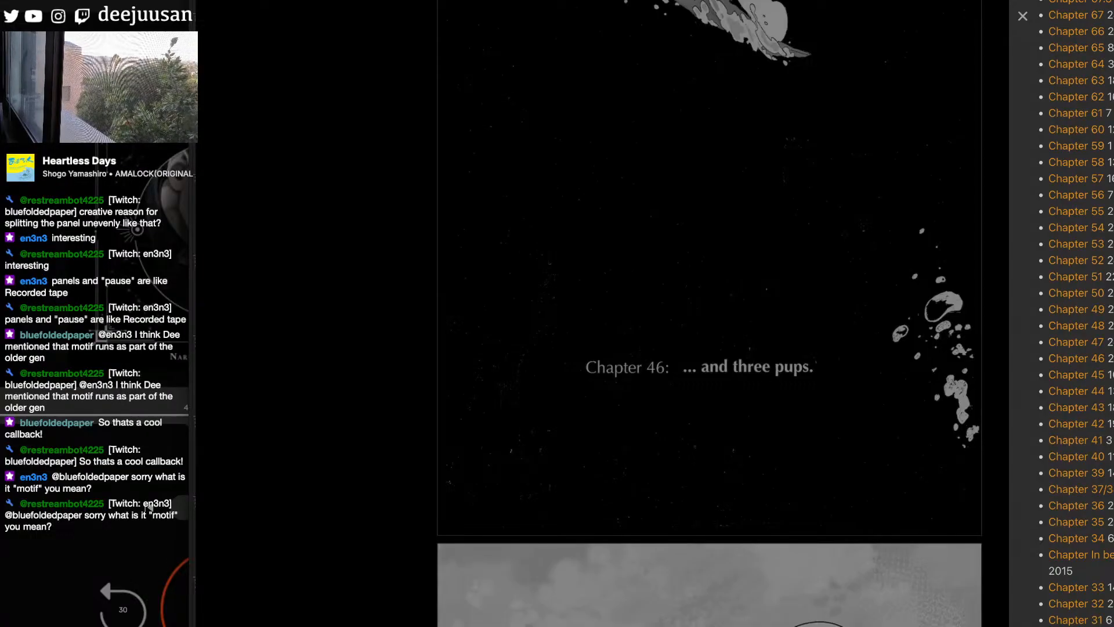
{"action": "left_click", "coordinate": [1076, 423]}
{"action": "scroll", "coordinate": [709, 313], "scroll_direction": "down", "scroll_amount": 20}
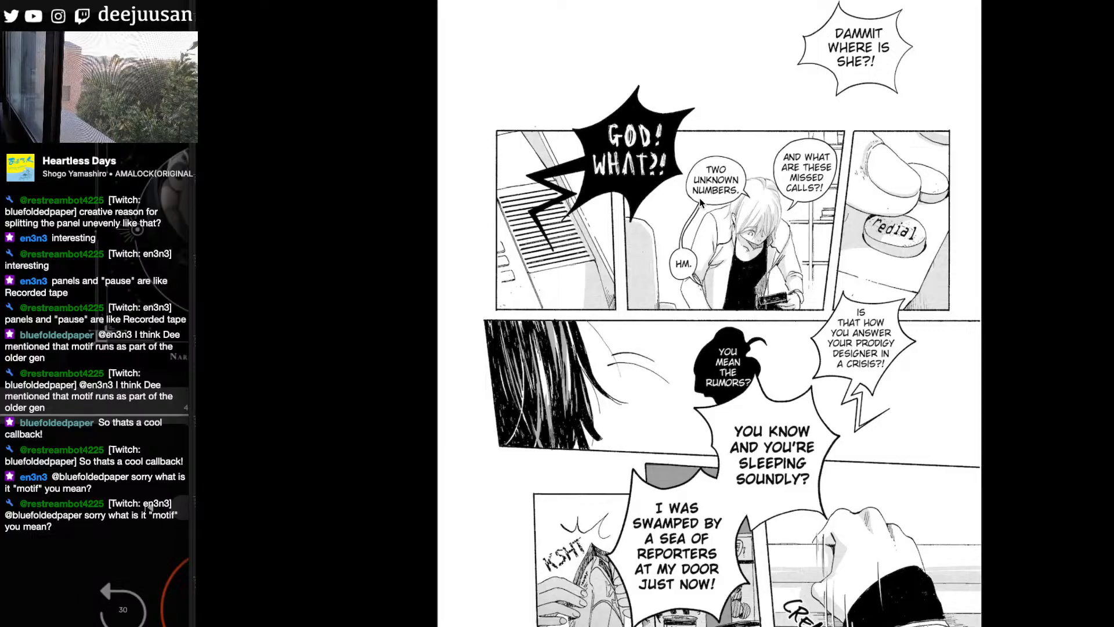
{"action": "scroll", "coordinate": [709, 313], "scroll_direction": "down", "scroll_amount": 2}
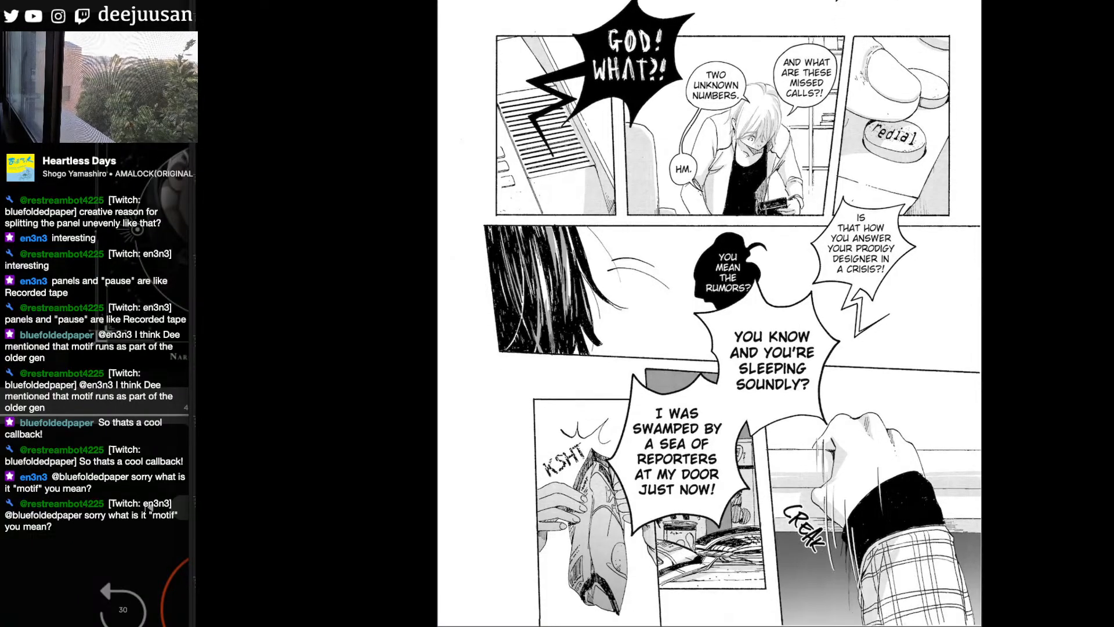
- Browse the chapter list again and open Chapter 43
{"action": "left_click", "coordinate": [1022, 400]}
{"action": "scroll", "coordinate": [709, 313], "scroll_direction": "down", "scroll_amount": 3}
{"action": "scroll", "coordinate": [710, 314], "scroll_direction": "up", "scroll_amount": 3}
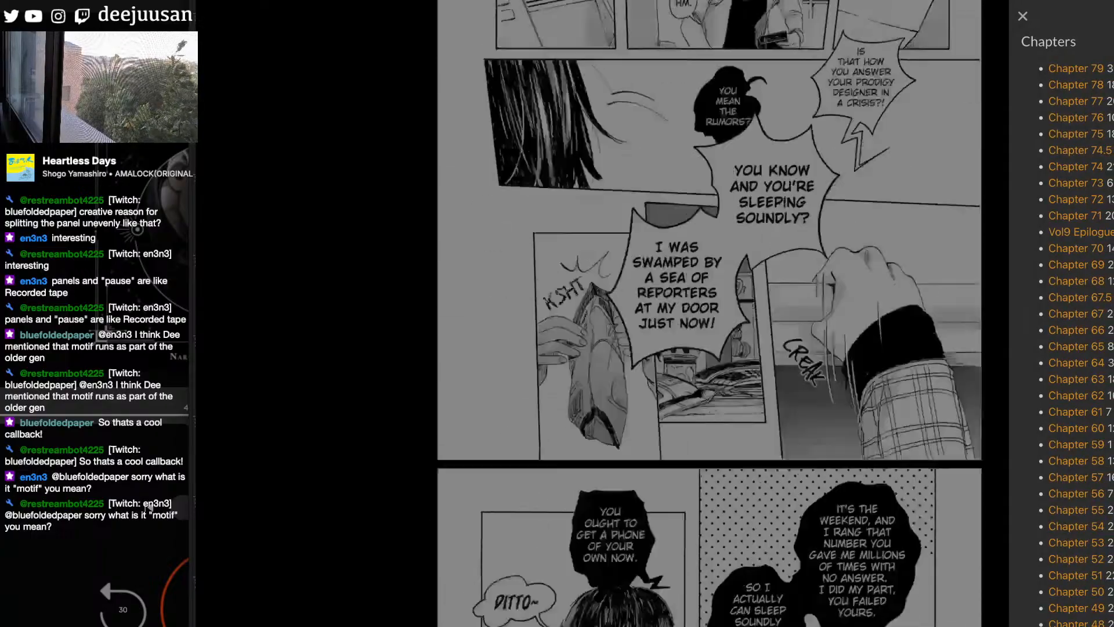
{"action": "scroll", "coordinate": [1074, 313], "scroll_direction": "down", "scroll_amount": 5}
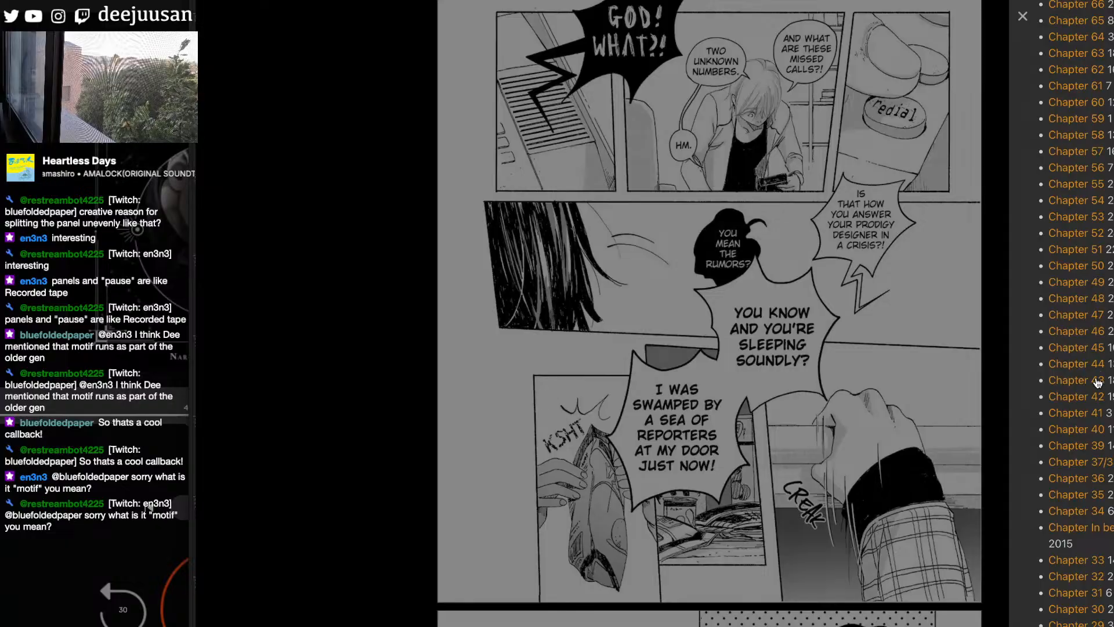
{"action": "left_click", "coordinate": [1076, 380]}
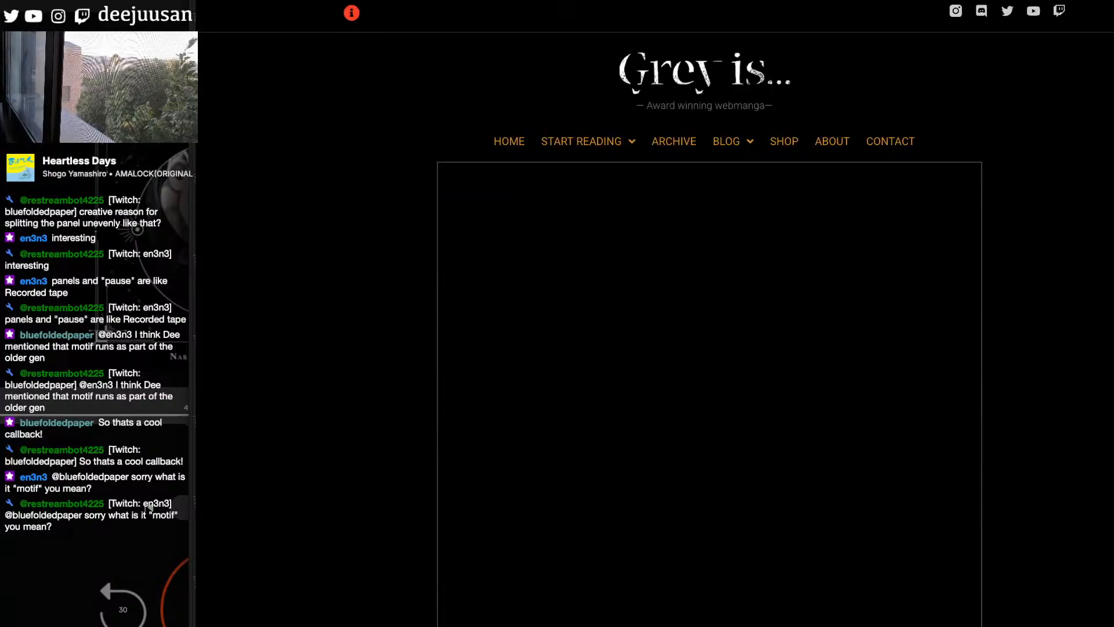
- Look through Chapter 43's first pages, from the bedroom conversation to the illustrated handwritten text pages
{"action": "scroll", "coordinate": [709, 314], "scroll_direction": "down", "scroll_amount": 13}
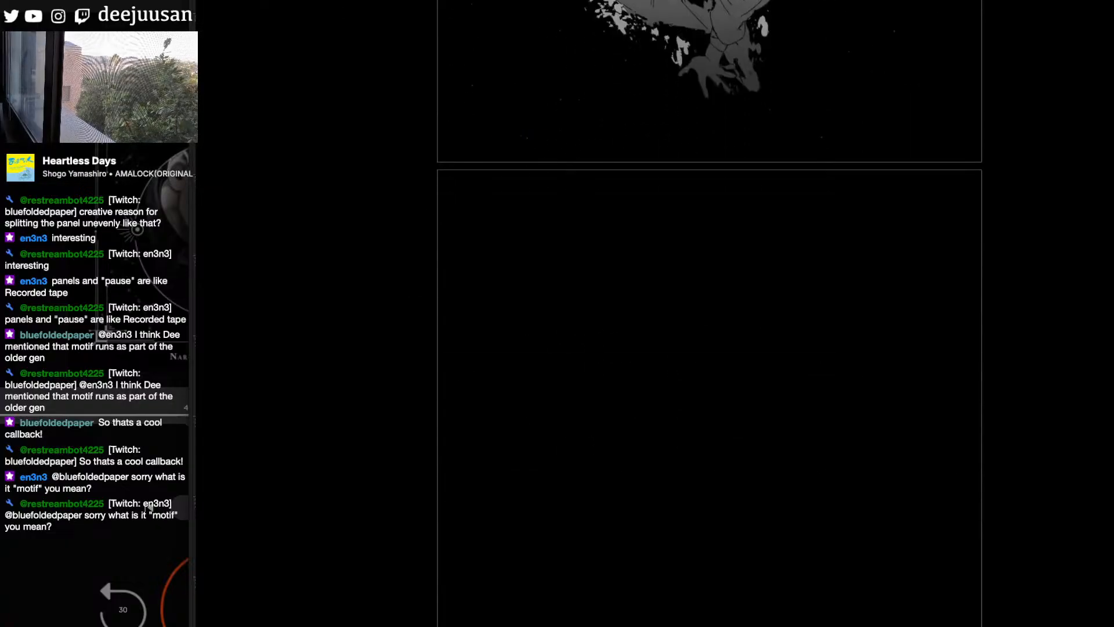
{"action": "scroll", "coordinate": [710, 314], "scroll_direction": "down", "scroll_amount": 9}
{"action": "scroll", "coordinate": [709, 314], "scroll_direction": "down", "scroll_amount": 15}
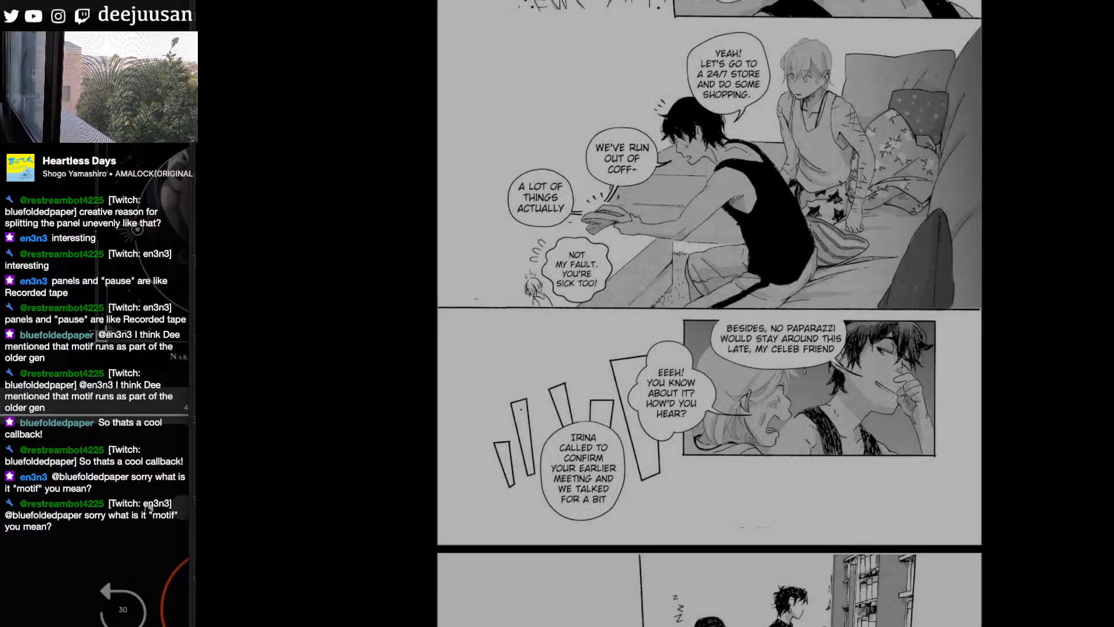
{"action": "scroll", "coordinate": [709, 313], "scroll_direction": "down", "scroll_amount": 10}
{"action": "scroll", "coordinate": [709, 313], "scroll_direction": "down", "scroll_amount": 15}
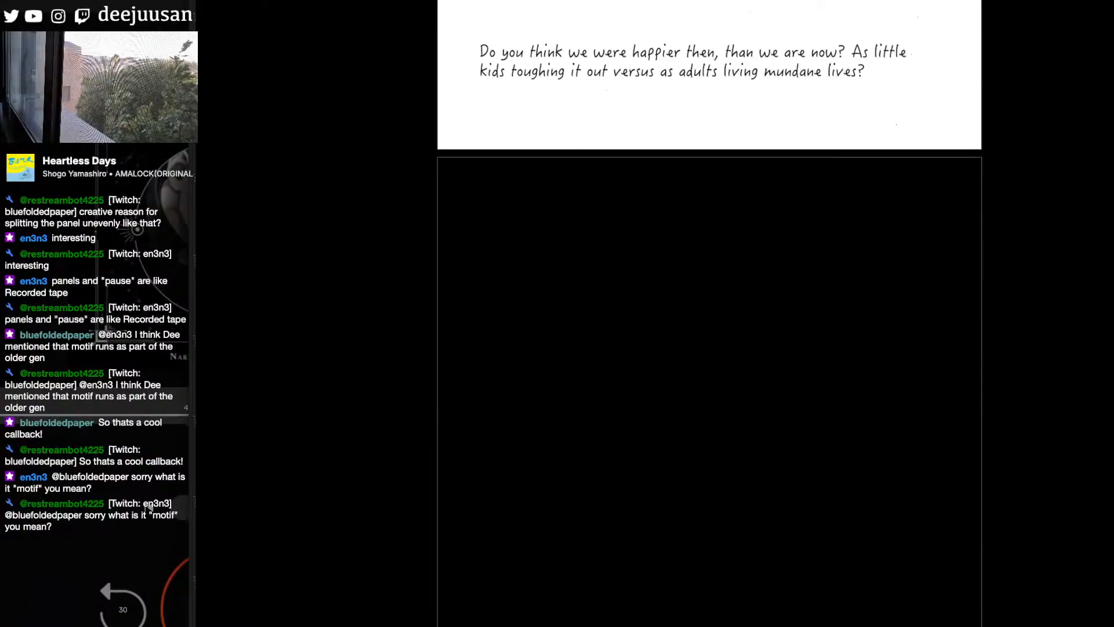
{"action": "scroll", "coordinate": [709, 313], "scroll_direction": "down", "scroll_amount": 15}
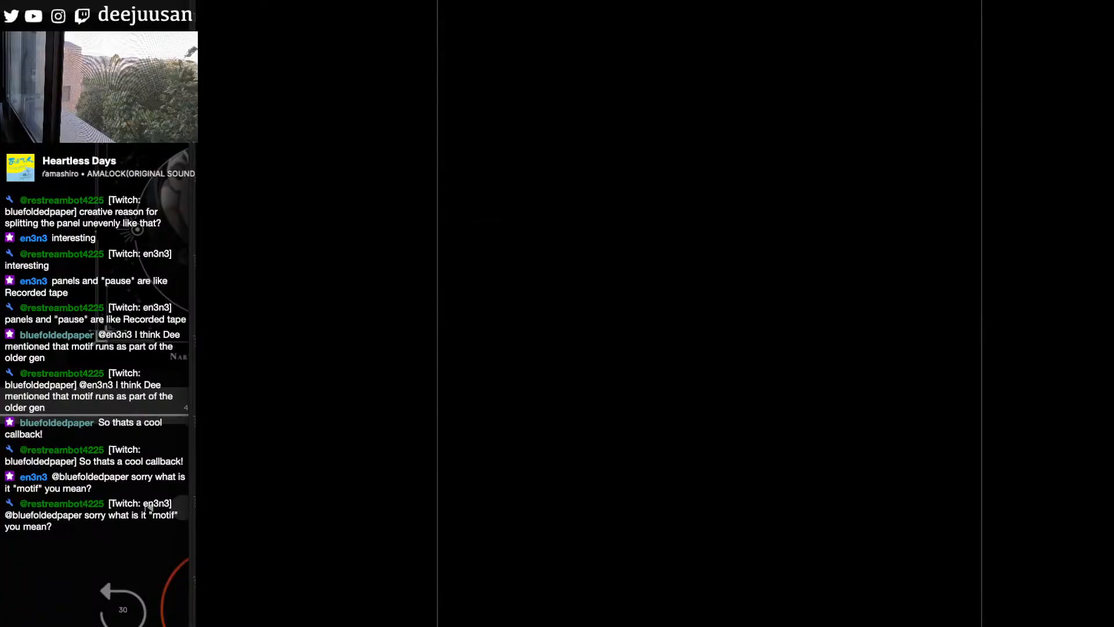
{"action": "scroll", "coordinate": [710, 314], "scroll_direction": "down", "scroll_amount": 15}
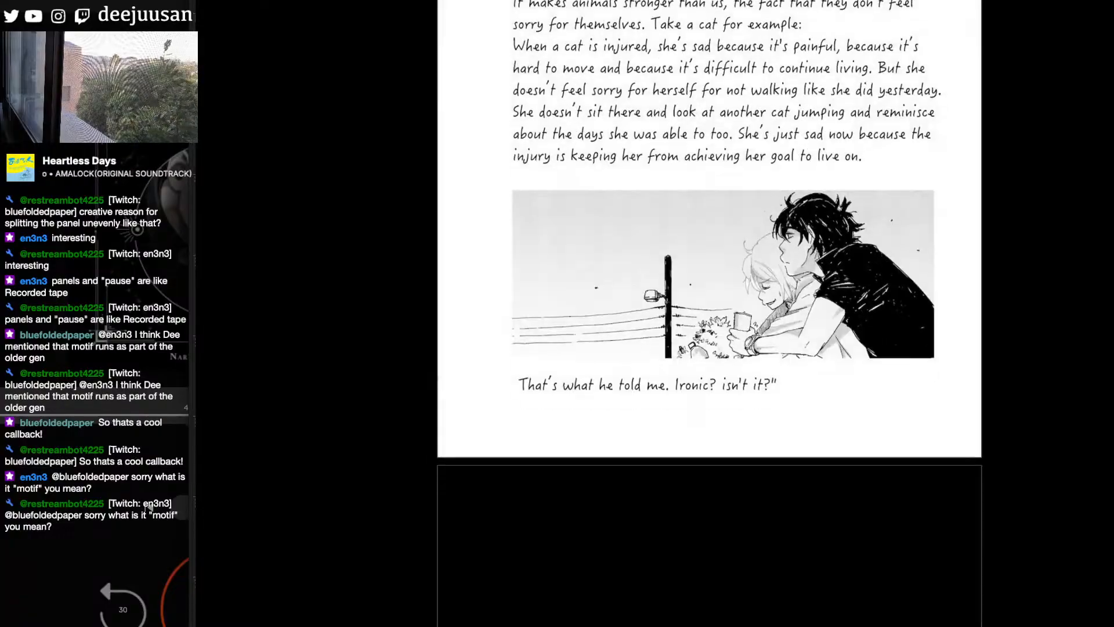
- Examine how Chapter 43 draws the bearded man in the phone-call panels, continuing past the chapter's end to the journal page
{"action": "scroll", "coordinate": [709, 313], "scroll_direction": "down", "scroll_amount": 5}
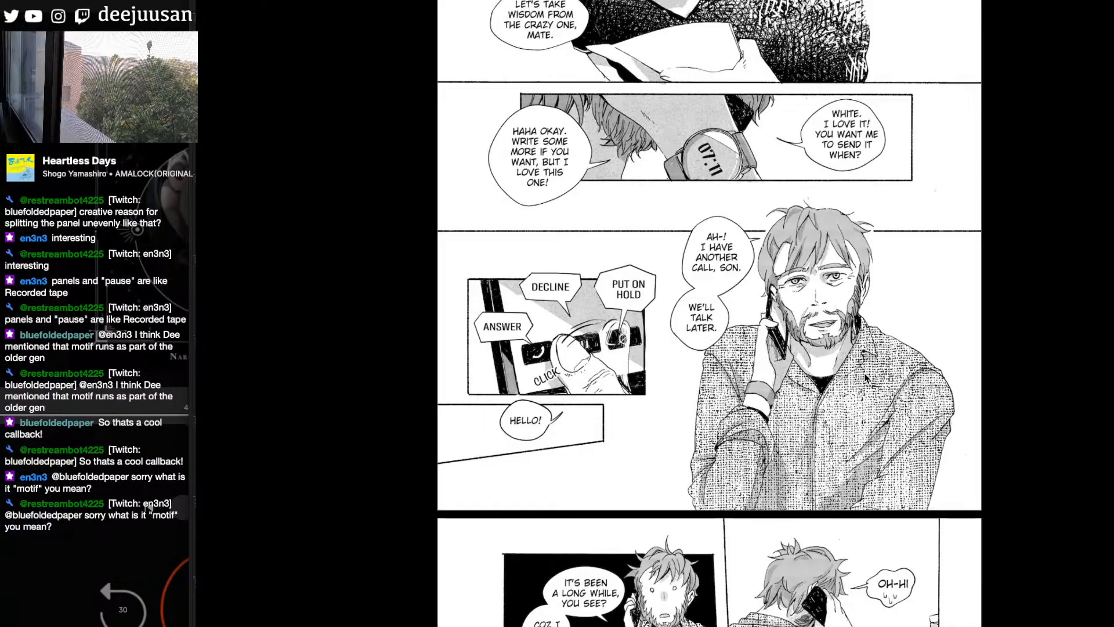
{"action": "scroll", "coordinate": [866, 378], "scroll_direction": "down", "scroll_amount": 2}
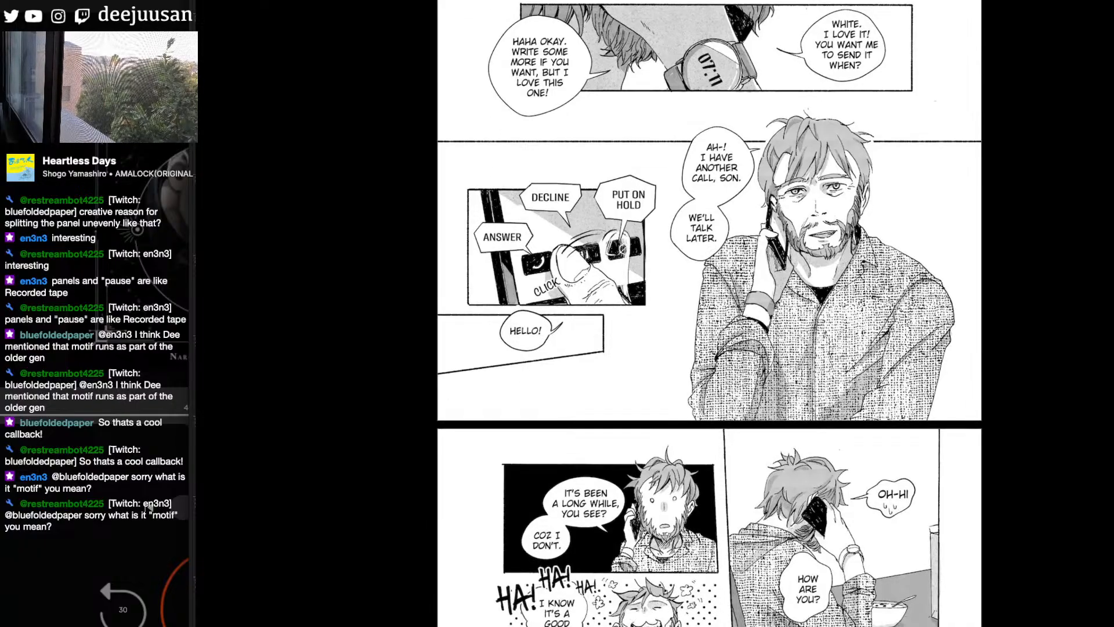
{"action": "scroll", "coordinate": [709, 314], "scroll_direction": "down", "scroll_amount": 8}
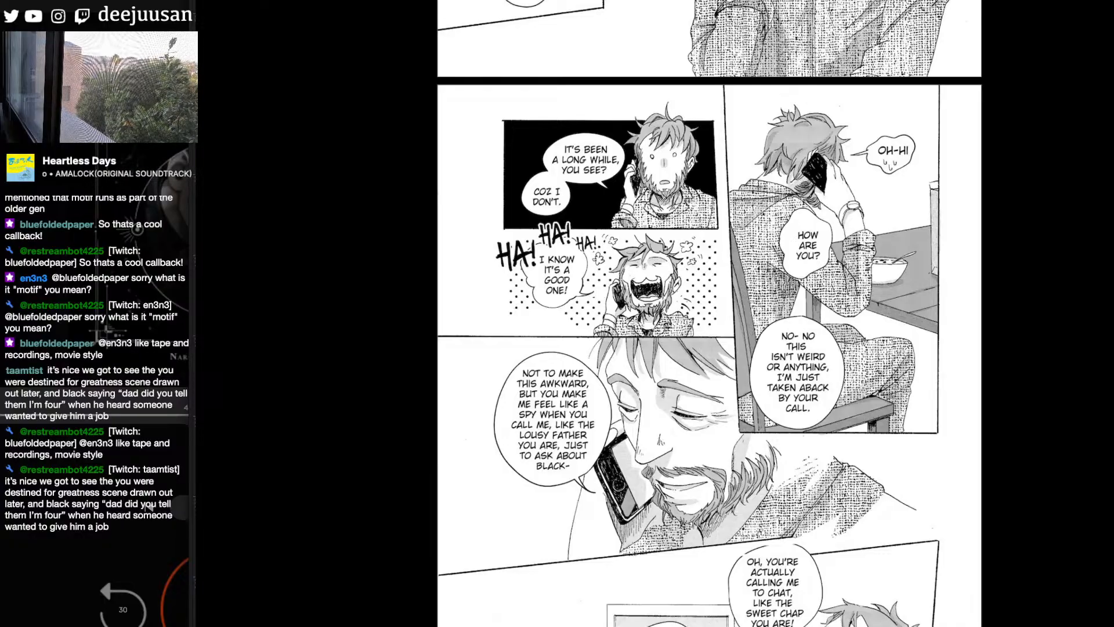
{"action": "scroll", "coordinate": [709, 314], "scroll_direction": "down", "scroll_amount": 3}
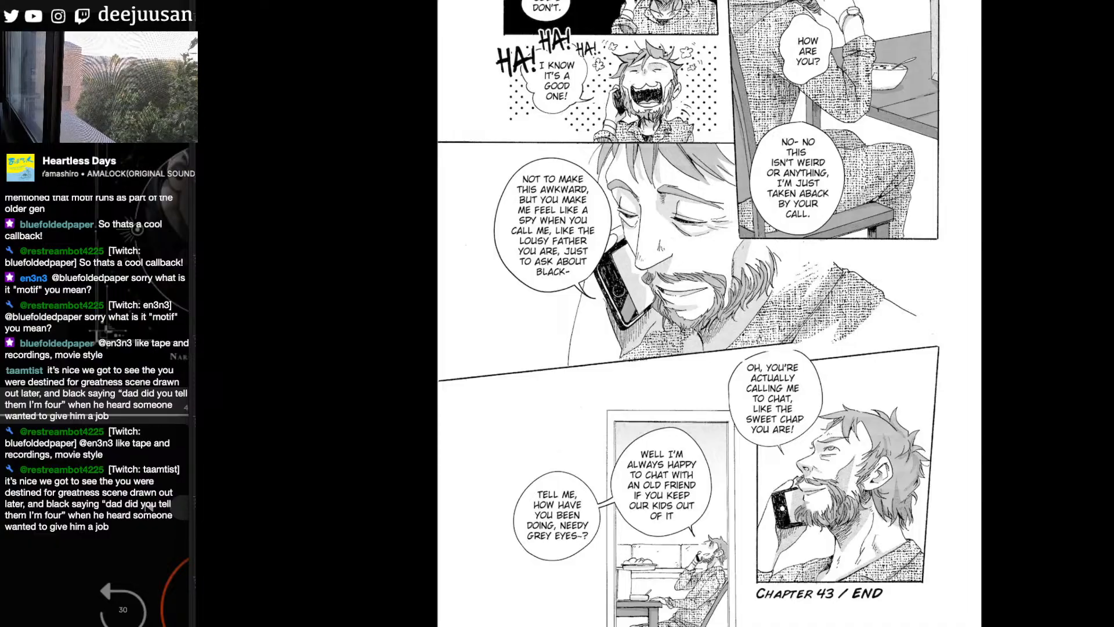
{"action": "scroll", "coordinate": [710, 313], "scroll_direction": "down", "scroll_amount": 3}
{"action": "scroll", "coordinate": [709, 313], "scroll_direction": "down", "scroll_amount": 8}
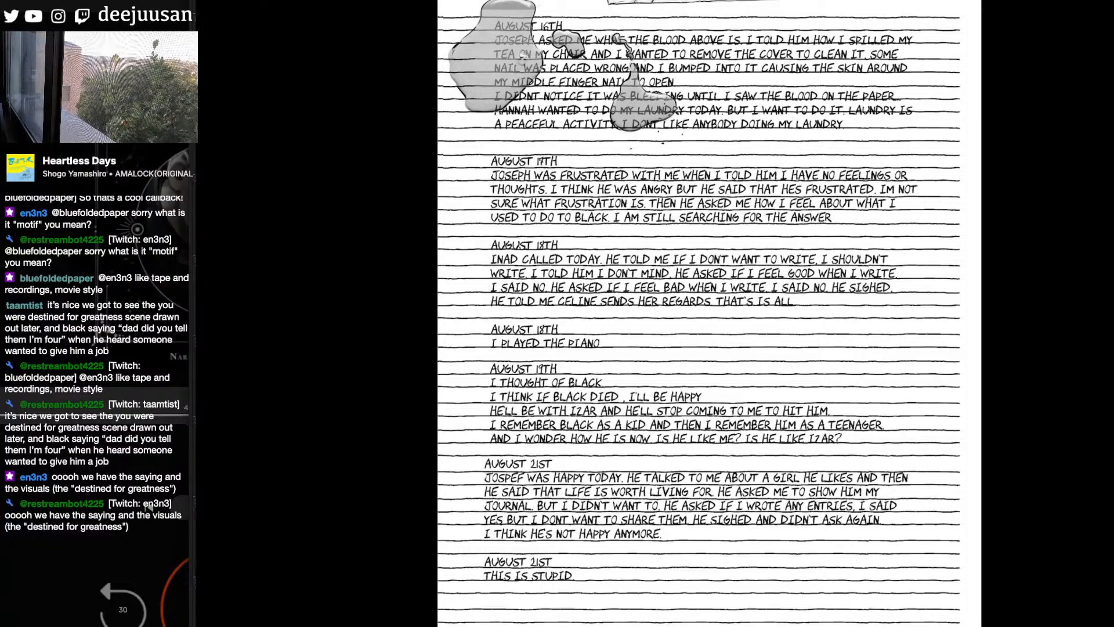
- Look over the handwritten August journal entries and open Chapter 44 from the chapter list
{"action": "scroll", "coordinate": [699, 314], "scroll_direction": "up", "scroll_amount": 1}
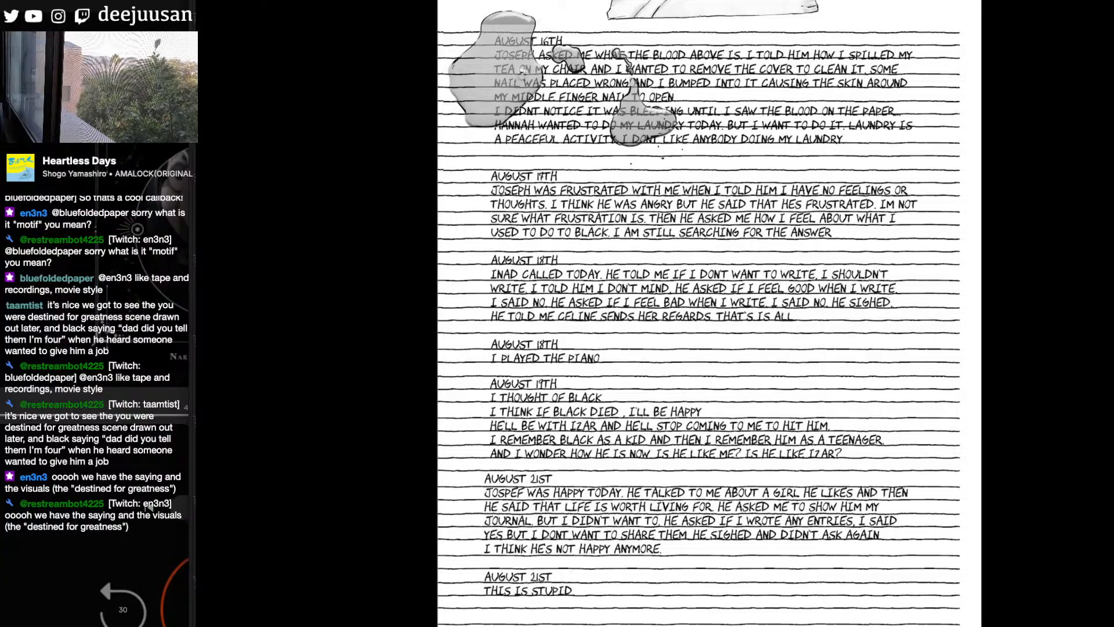
{"action": "scroll", "coordinate": [699, 313], "scroll_direction": "down", "scroll_amount": 1}
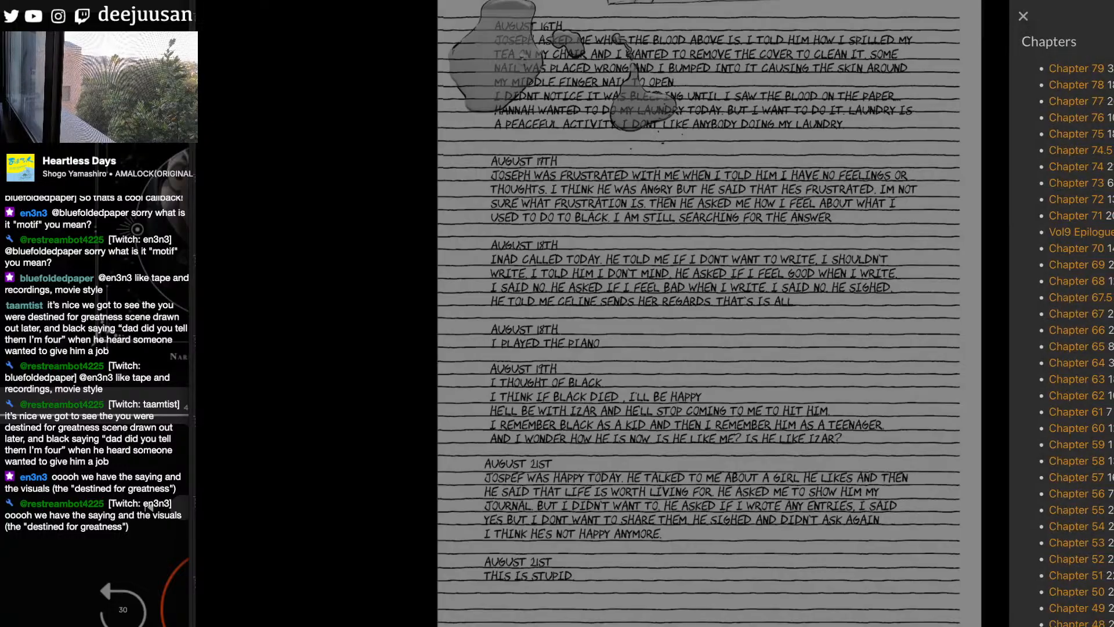
{"action": "scroll", "coordinate": [1062, 314], "scroll_direction": "down", "scroll_amount": 5}
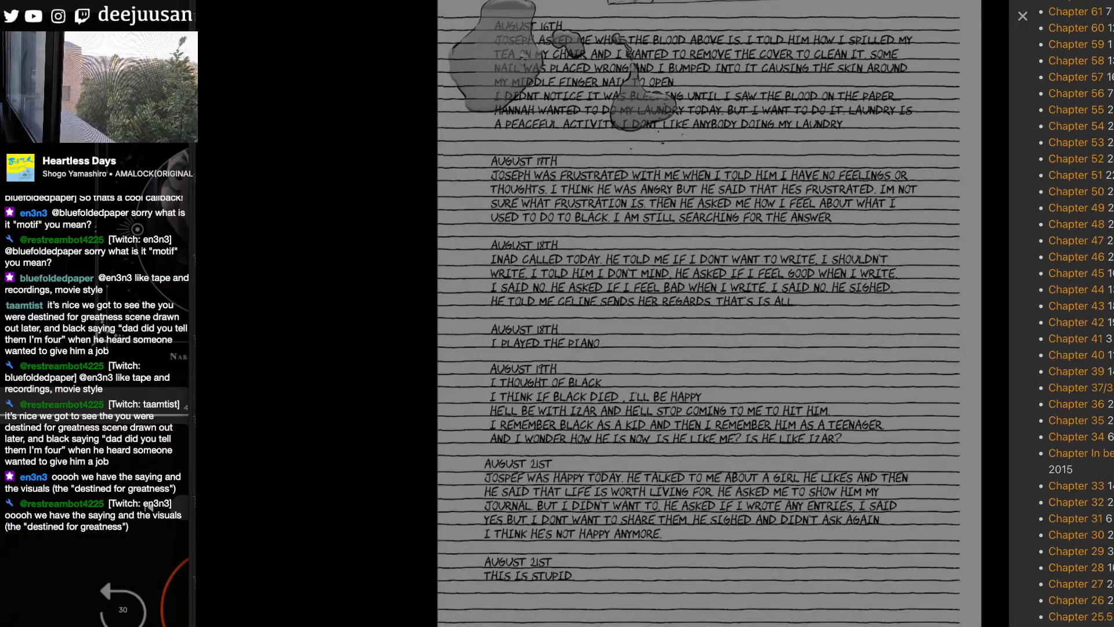
{"action": "left_click", "coordinate": [1091, 273]}
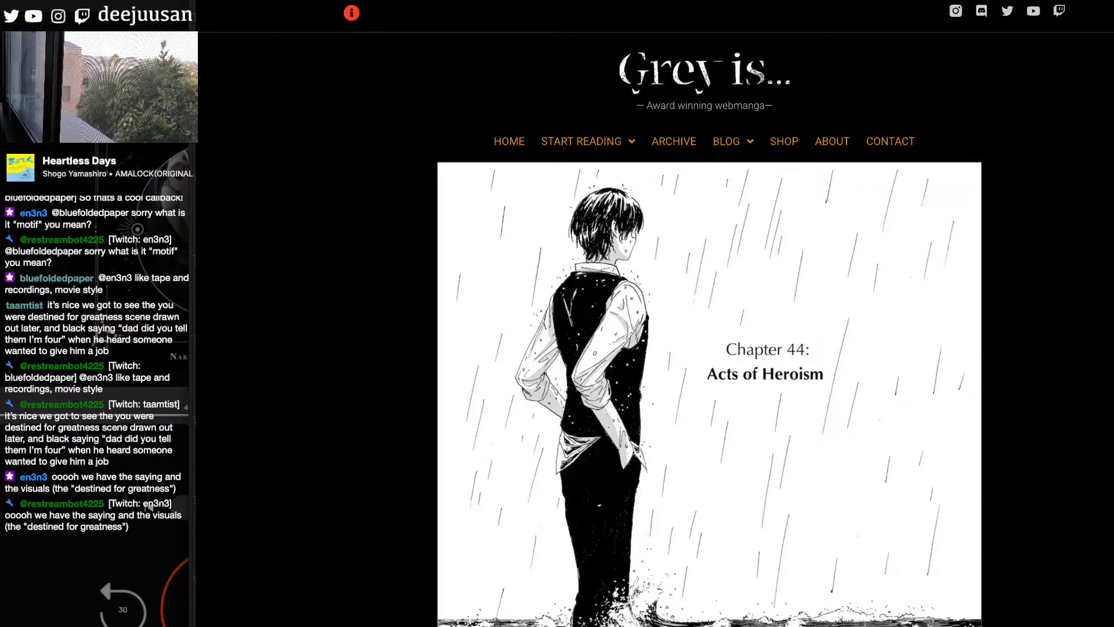
- Skim Chapter 44 from its title page to the handwritten September journal entries and bring up the chapter list
{"action": "scroll", "coordinate": [709, 313], "scroll_direction": "down", "scroll_amount": 10}
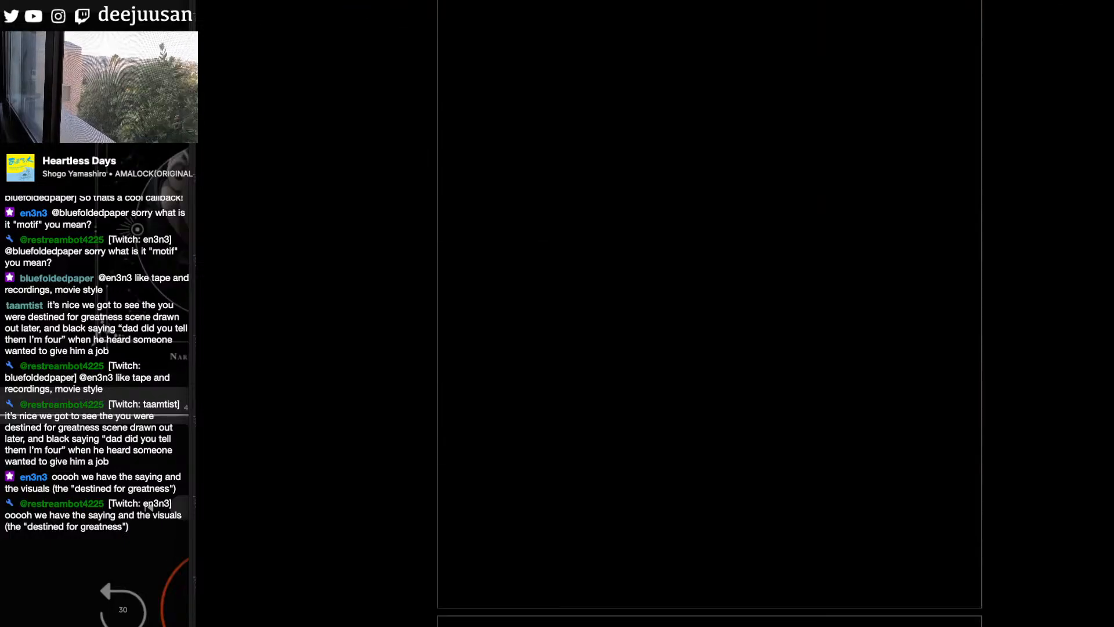
{"action": "scroll", "coordinate": [709, 313], "scroll_direction": "down", "scroll_amount": 10}
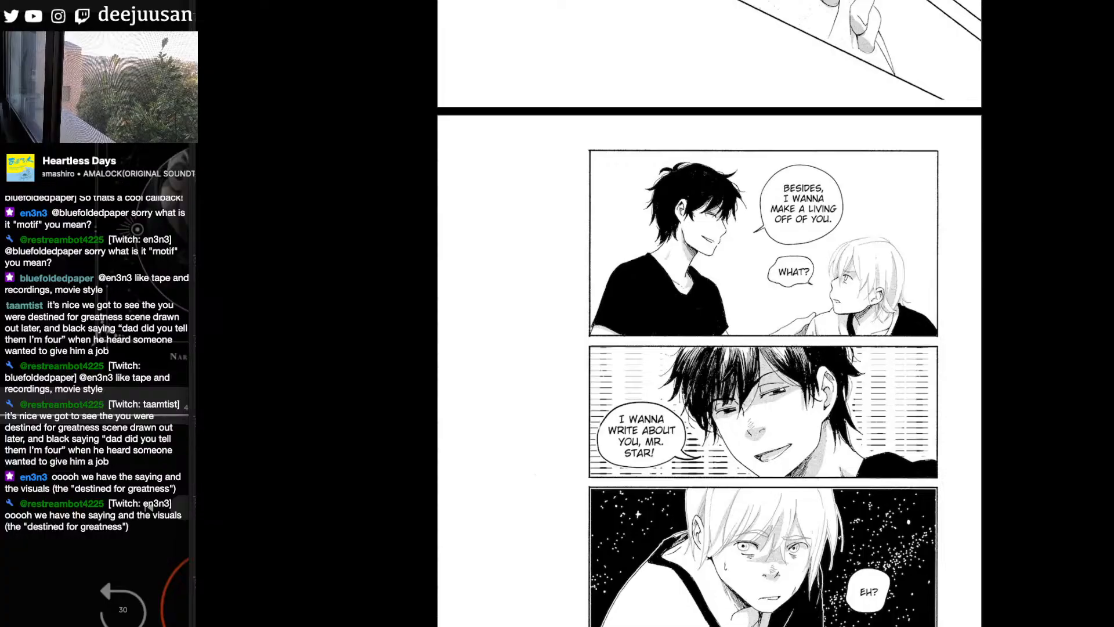
{"action": "scroll", "coordinate": [709, 314], "scroll_direction": "down", "scroll_amount": 6}
{"action": "scroll", "coordinate": [710, 314], "scroll_direction": "down", "scroll_amount": 10}
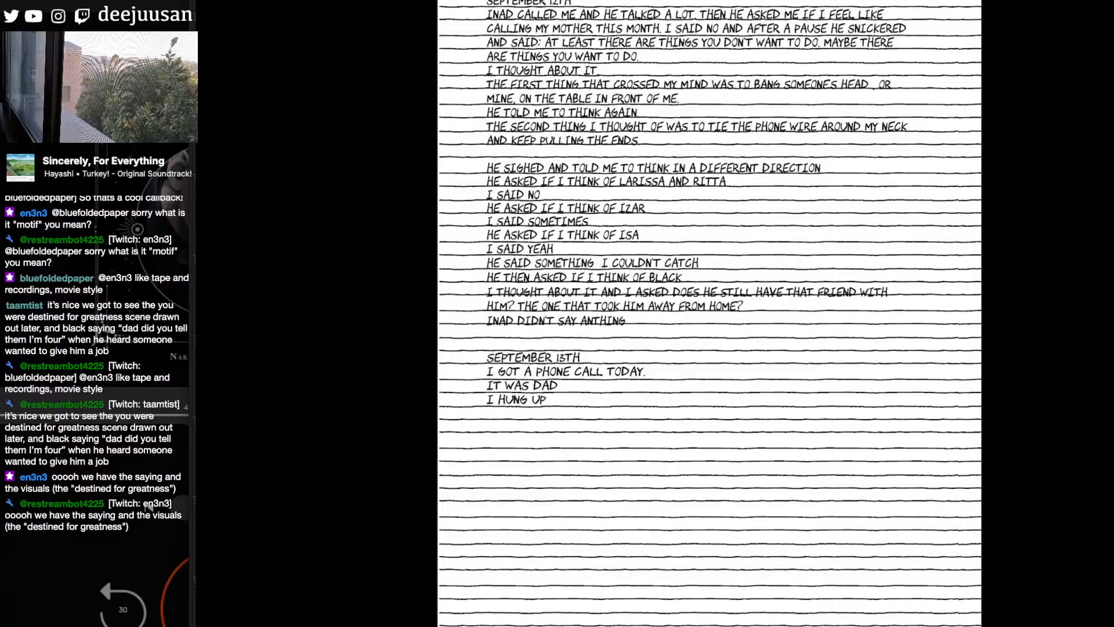
{"action": "scroll", "coordinate": [546, 385], "scroll_direction": "down", "scroll_amount": 1}
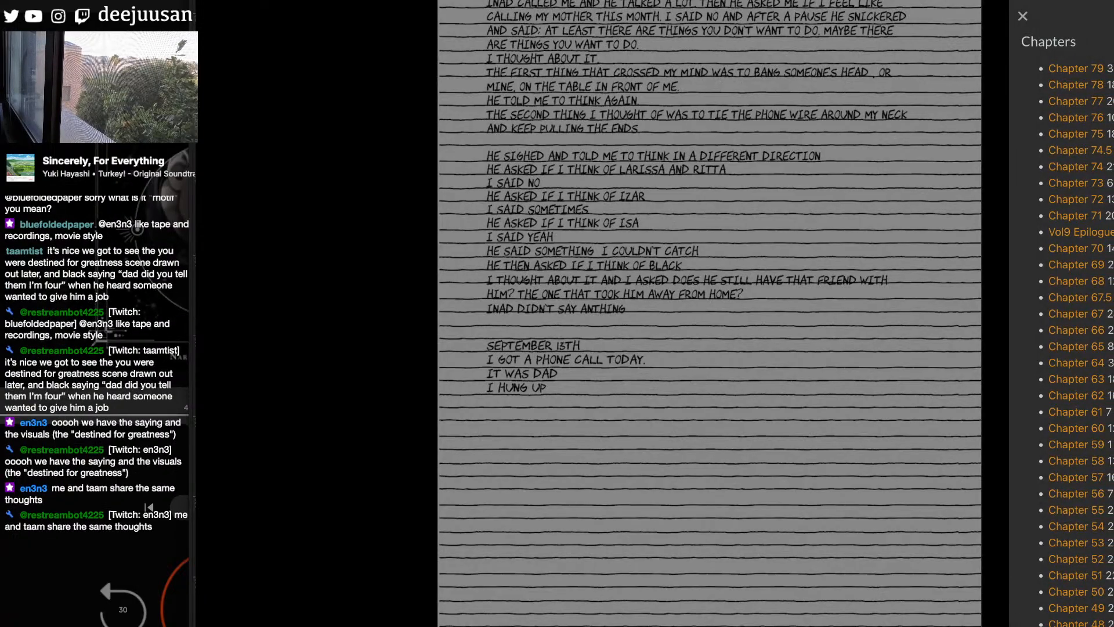
- Skim Chapter 45 through its closing October journal entries and open another chapter from the chapter list
{"action": "scroll", "coordinate": [542, 391], "scroll_direction": "down", "scroll_amount": 20}
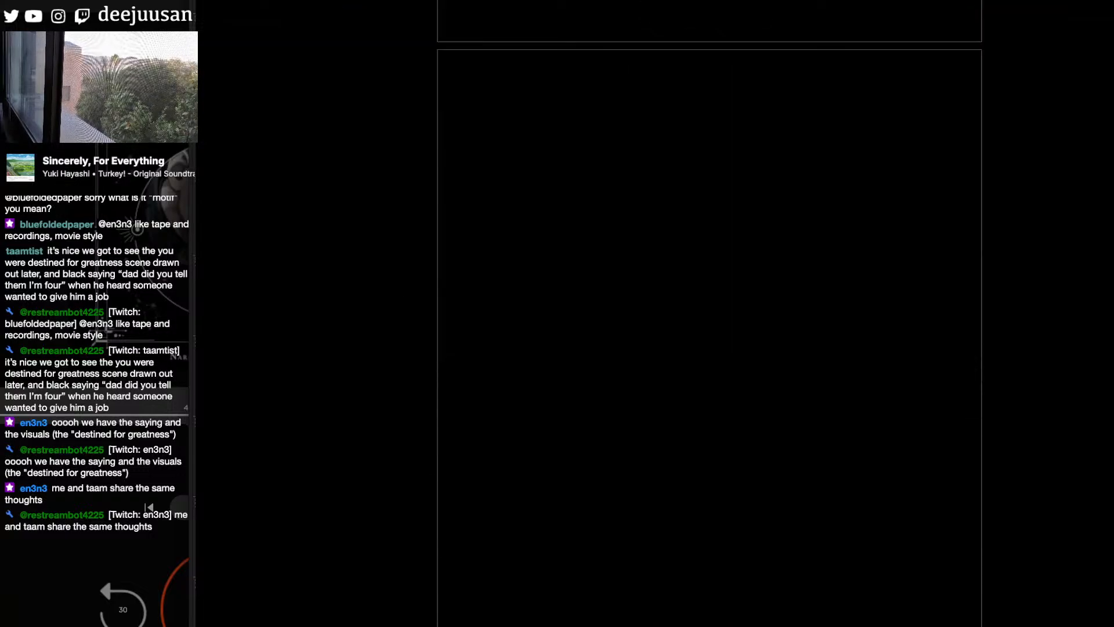
{"action": "scroll", "coordinate": [709, 313], "scroll_direction": "down", "scroll_amount": 10}
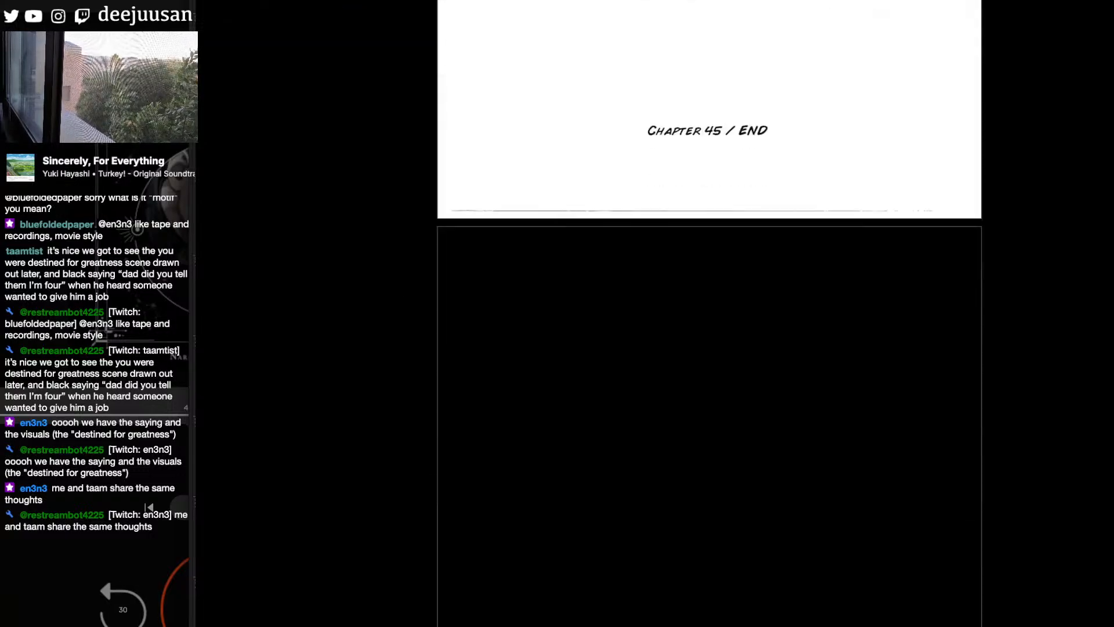
{"action": "scroll", "coordinate": [510, 354], "scroll_direction": "down", "scroll_amount": 15}
{"action": "scroll", "coordinate": [510, 354], "scroll_direction": "up", "scroll_amount": 1}
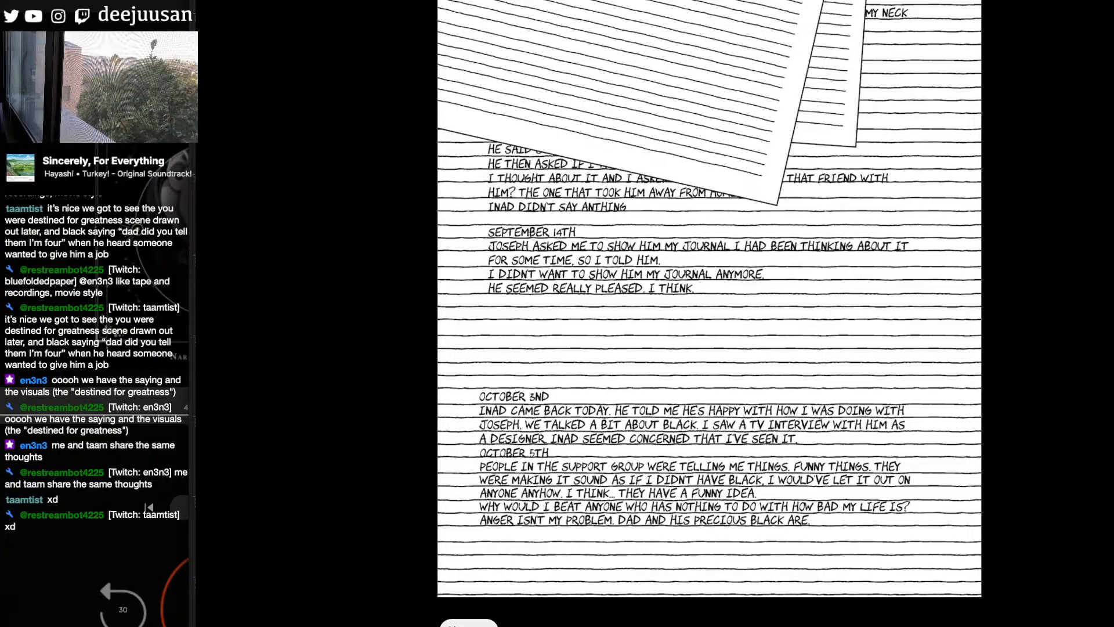
{"action": "left_click", "coordinate": [469, 623]}
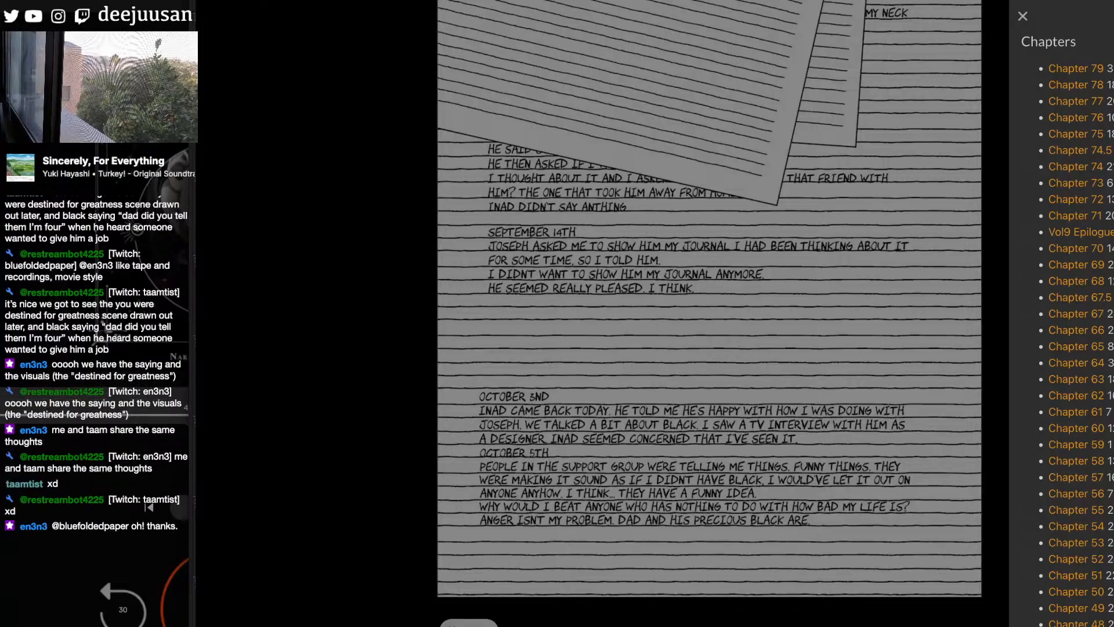
{"action": "left_click", "coordinate": [1078, 626]}
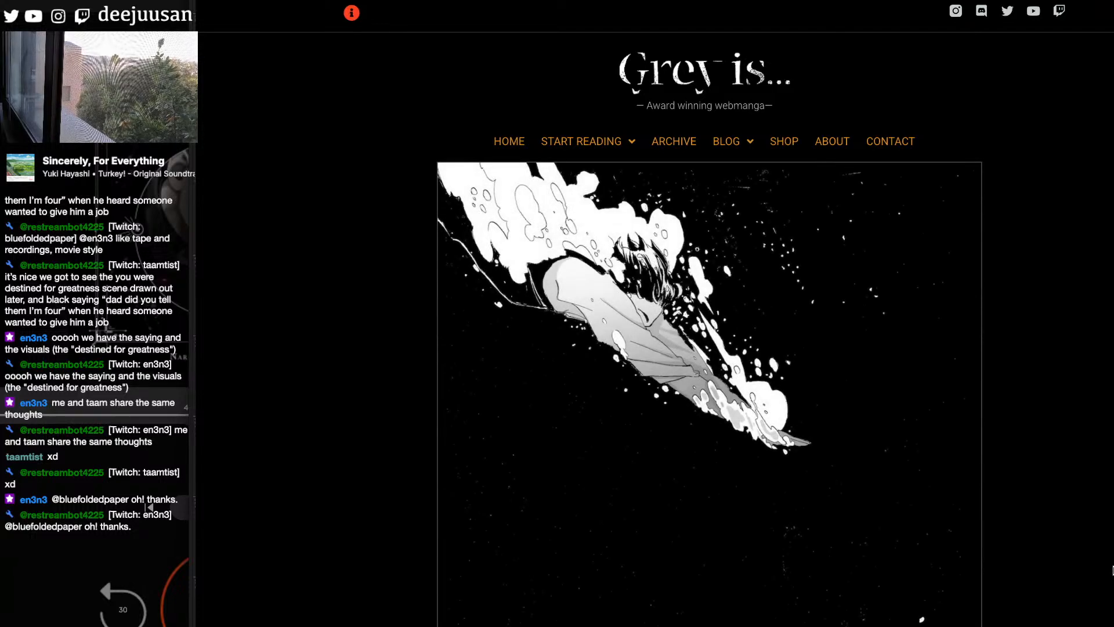
- Look through the newly opened chapter's first pages, from the underwater opening image to the rooftop smoking scene
{"action": "scroll", "coordinate": [709, 313], "scroll_direction": "down", "scroll_amount": 10}
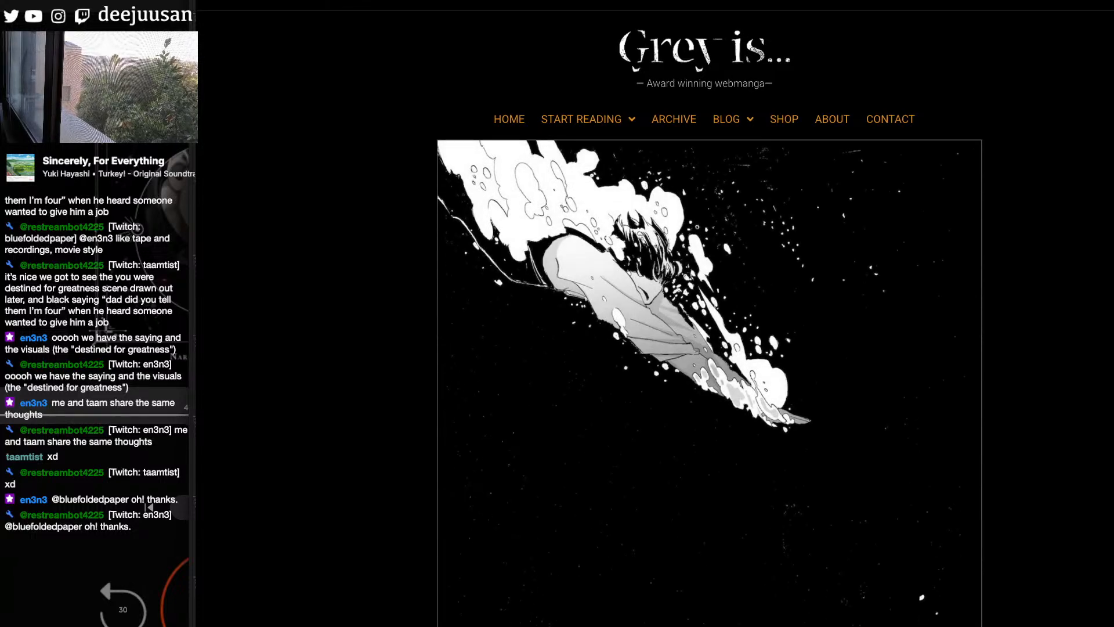
{"action": "scroll", "coordinate": [709, 313], "scroll_direction": "down", "scroll_amount": 15}
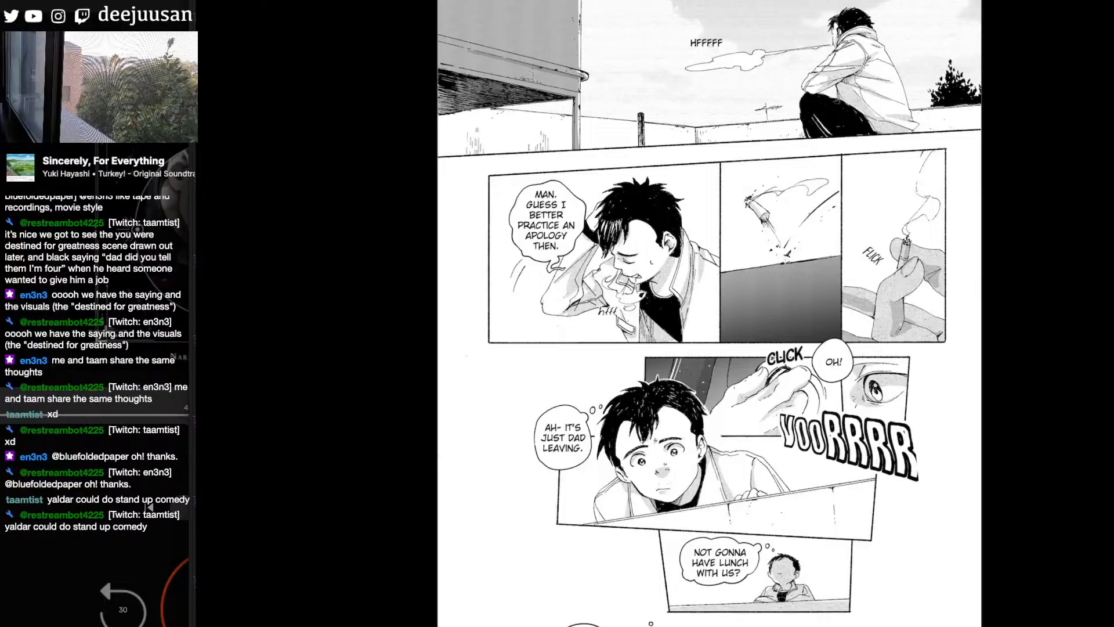
{"action": "scroll", "coordinate": [709, 313], "scroll_direction": "down", "scroll_amount": 2}
{"action": "scroll", "coordinate": [709, 313], "scroll_direction": "down", "scroll_amount": 1}
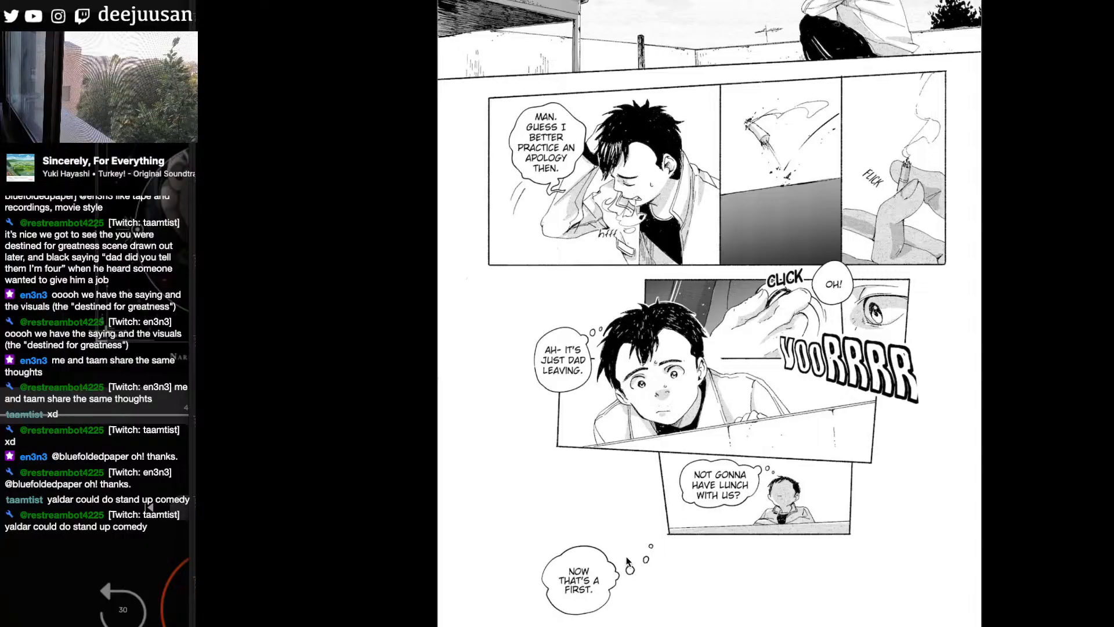
{"action": "scroll", "coordinate": [580, 583], "scroll_direction": "down", "scroll_amount": 3}
{"action": "scroll", "coordinate": [710, 313], "scroll_direction": "down", "scroll_amount": 2}
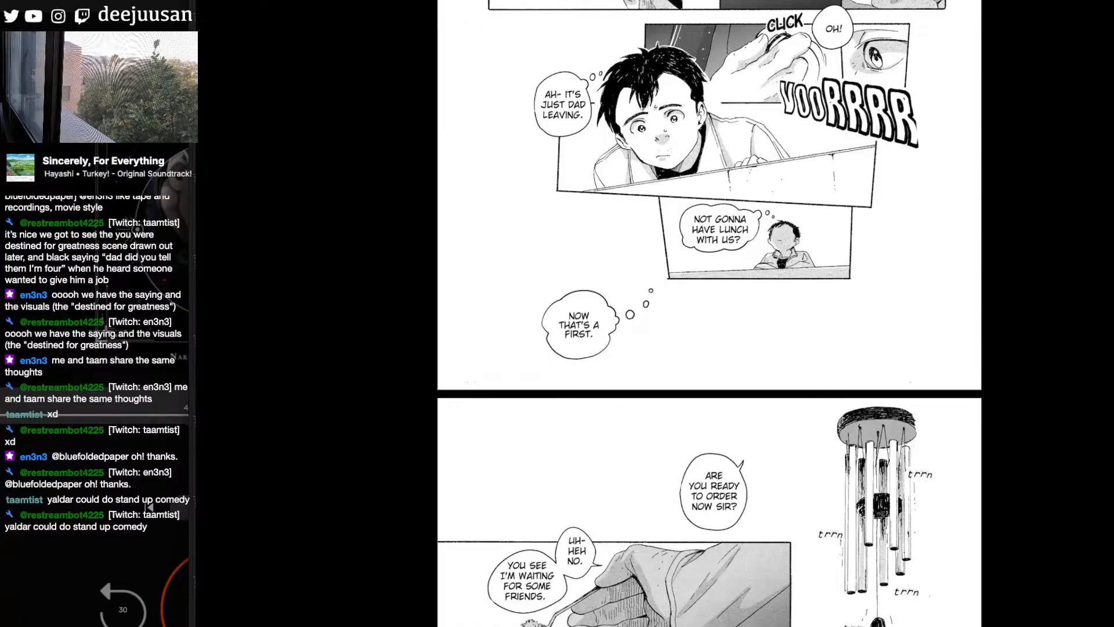
- Examine the café page with the wind chime, spoon and hat panels, continuing to the bearded man's first close-up
{"action": "scroll", "coordinate": [709, 313], "scroll_direction": "down", "scroll_amount": 4}
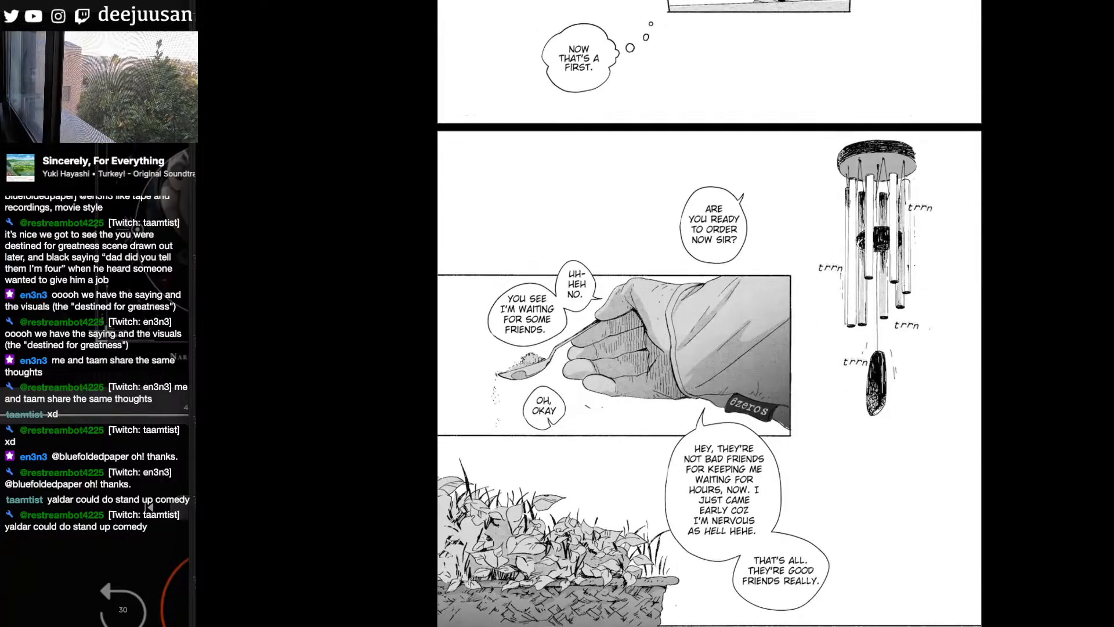
{"action": "scroll", "coordinate": [710, 314], "scroll_direction": "down", "scroll_amount": 3}
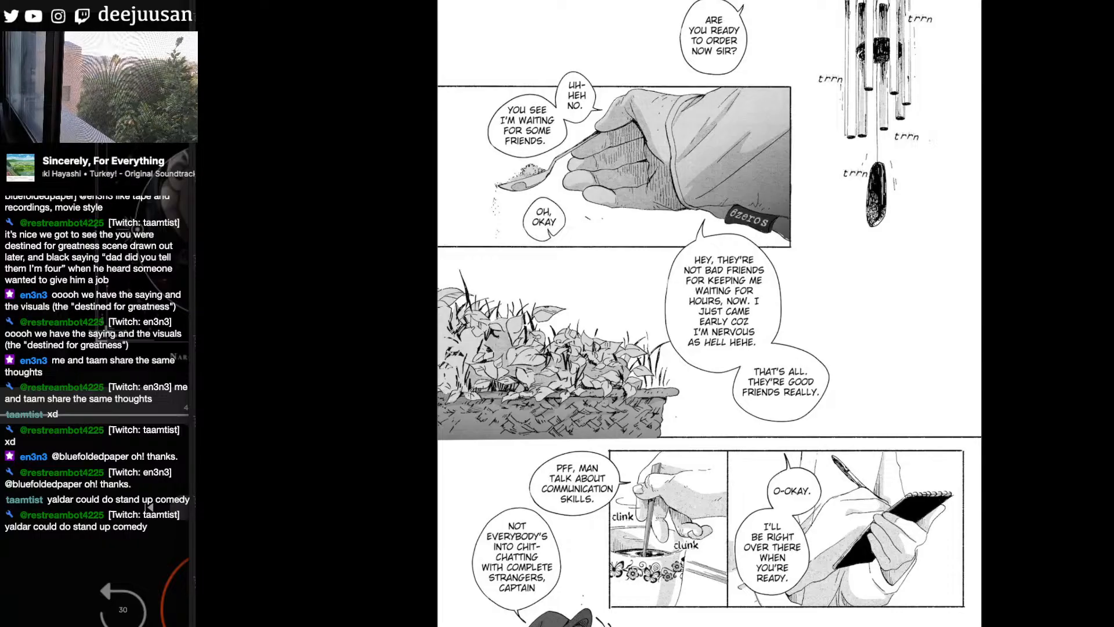
{"action": "scroll", "coordinate": [1088, 394], "scroll_direction": "down", "scroll_amount": 1}
{"action": "scroll", "coordinate": [709, 313], "scroll_direction": "down", "scroll_amount": 1}
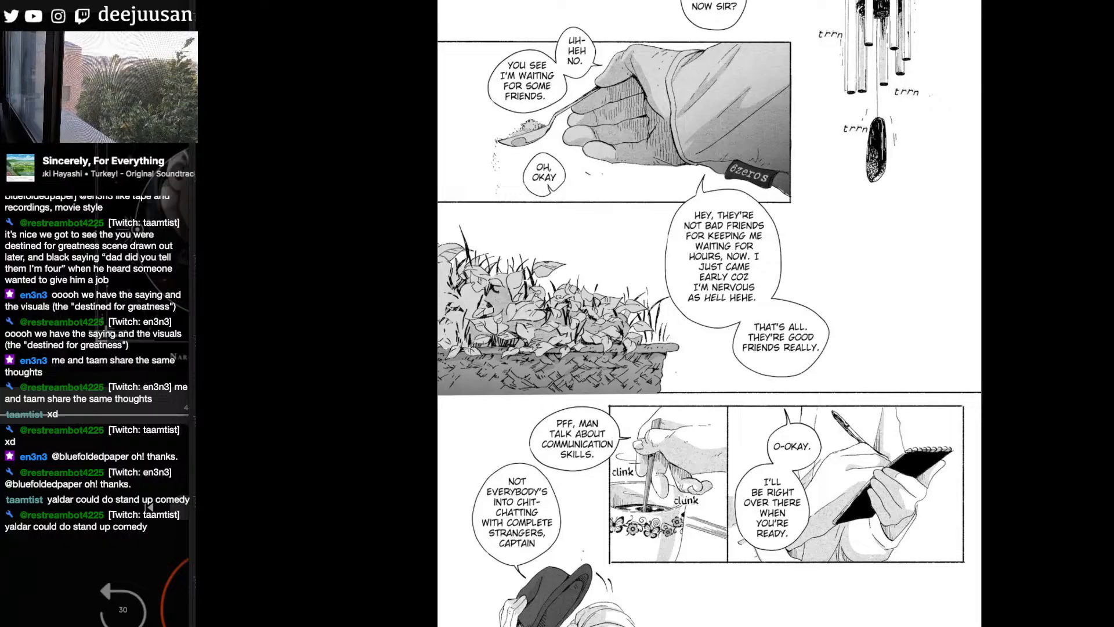
{"action": "scroll", "coordinate": [709, 313], "scroll_direction": "down", "scroll_amount": 1}
{"action": "scroll", "coordinate": [709, 313], "scroll_direction": "up", "scroll_amount": 1}
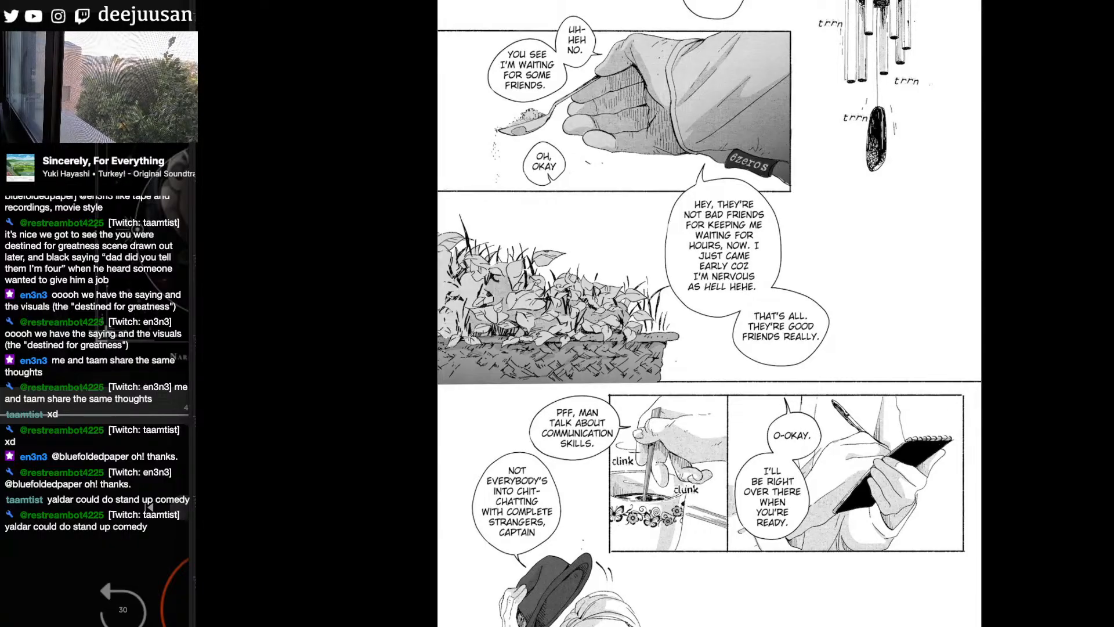
{"action": "scroll", "coordinate": [710, 313], "scroll_direction": "down", "scroll_amount": 2}
{"action": "scroll", "coordinate": [709, 313], "scroll_direction": "down", "scroll_amount": 1}
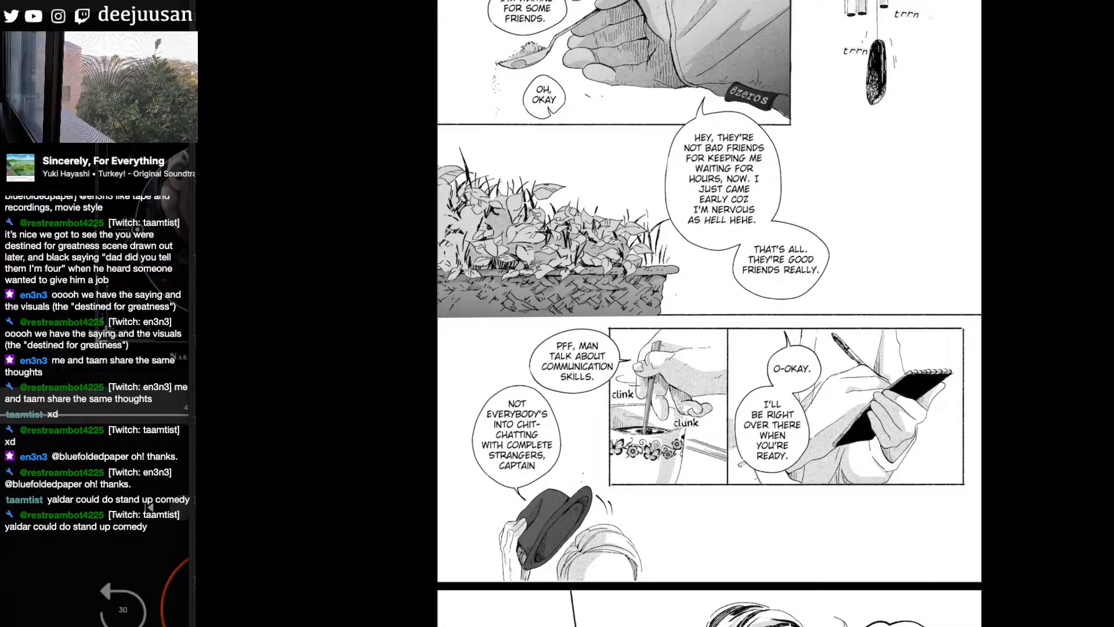
{"action": "scroll", "coordinate": [709, 314], "scroll_direction": "up", "scroll_amount": 1}
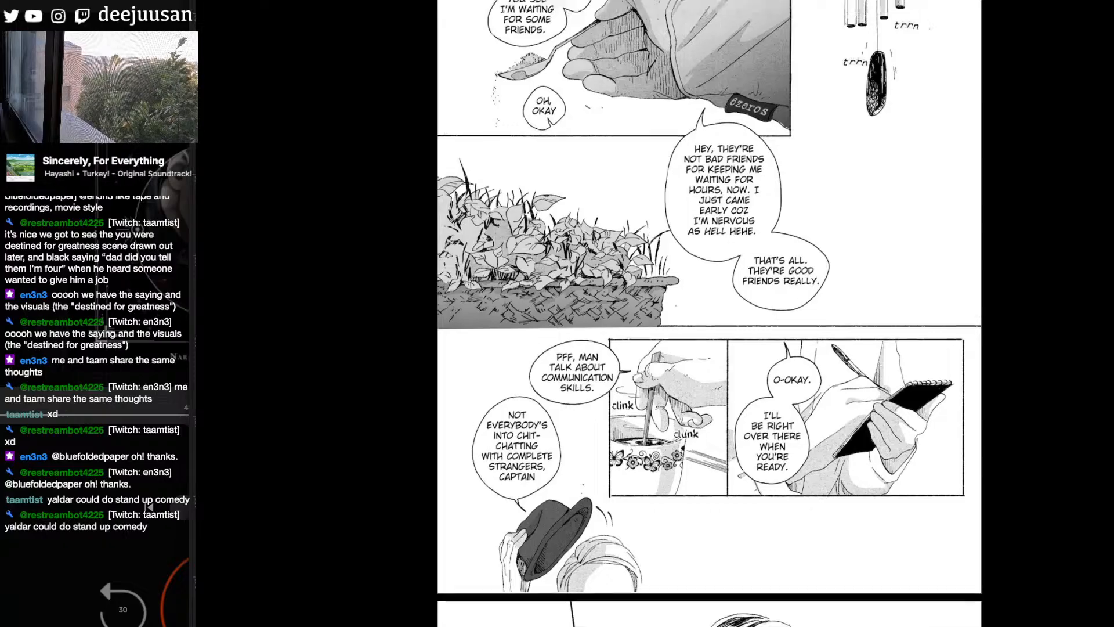
{"action": "scroll", "coordinate": [709, 313], "scroll_direction": "down", "scroll_amount": 3}
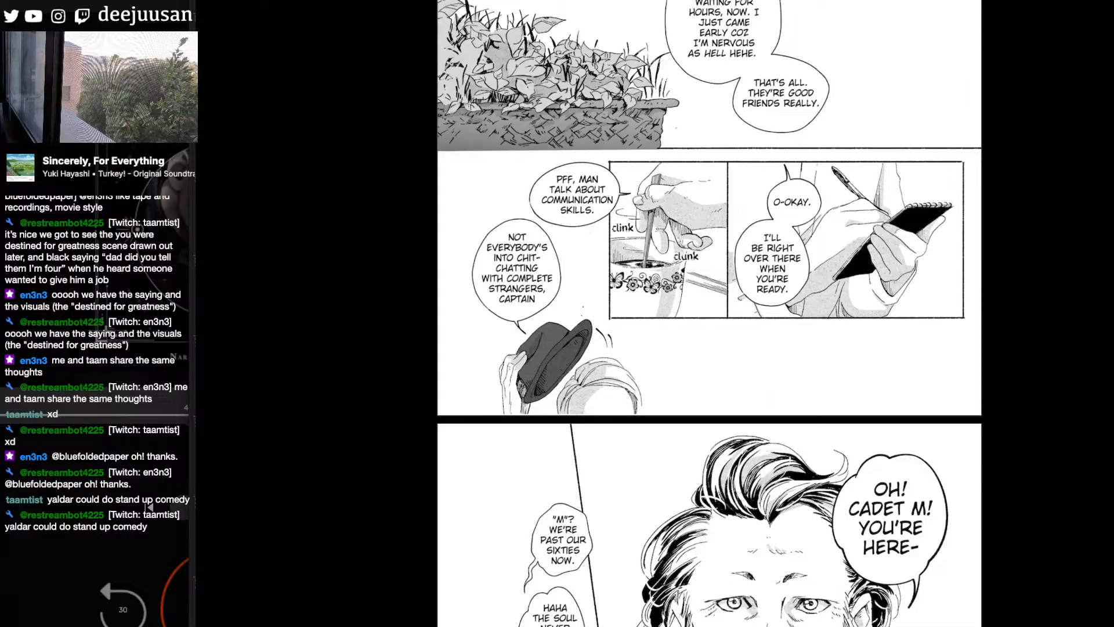
- Study the bearded man's hair, beard and turtleneck in the large close-up and the handshake and café-table panels
{"action": "scroll", "coordinate": [709, 313], "scroll_direction": "up", "scroll_amount": 2}
{"action": "scroll", "coordinate": [709, 313], "scroll_direction": "down", "scroll_amount": 8}
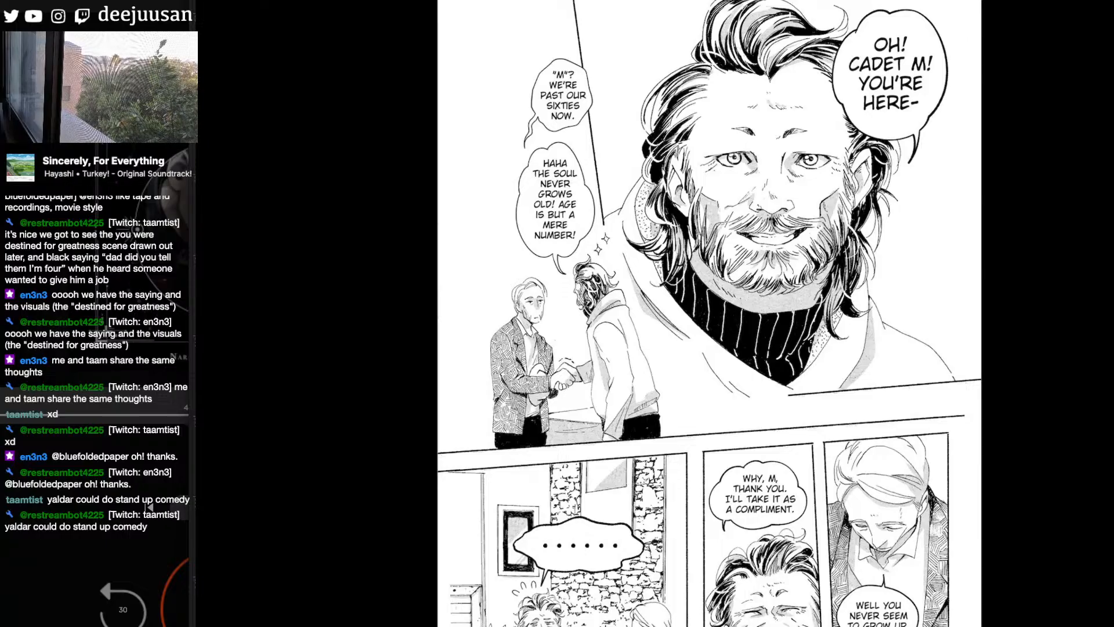
{"action": "scroll", "coordinate": [709, 314], "scroll_direction": "down", "scroll_amount": 2}
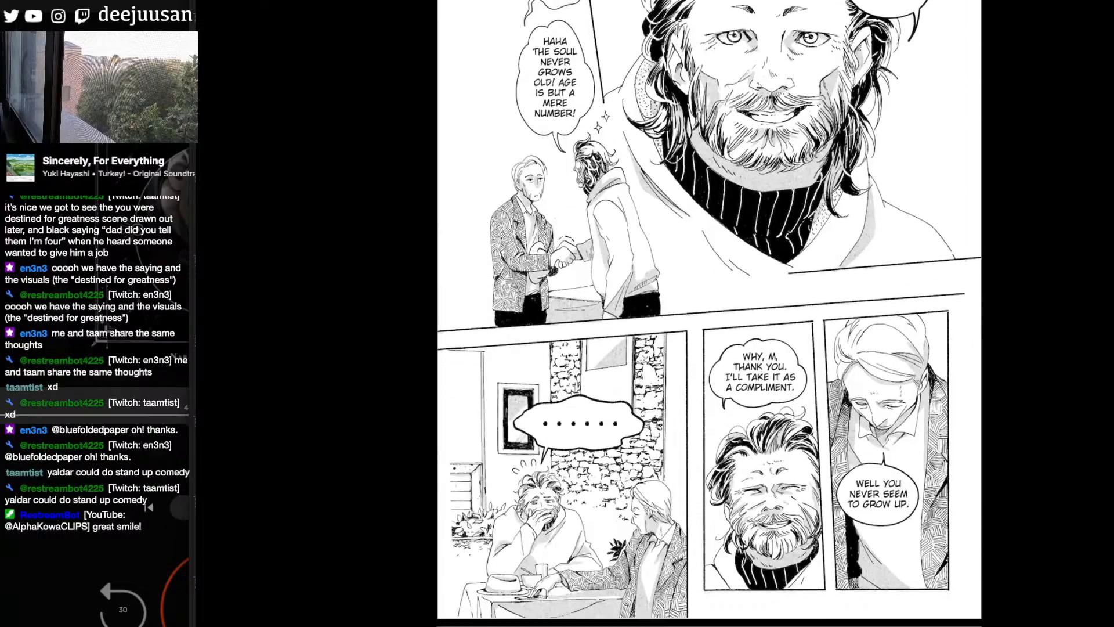
{"action": "scroll", "coordinate": [709, 313], "scroll_direction": "down", "scroll_amount": 1}
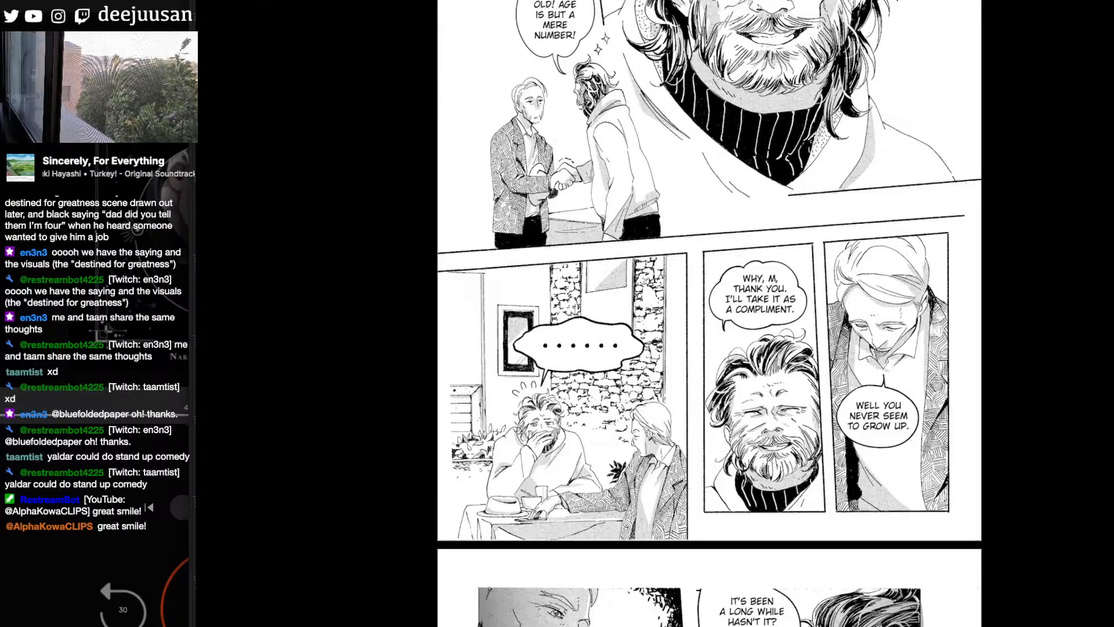
{"action": "scroll", "coordinate": [709, 313], "scroll_direction": "down", "scroll_amount": 1}
{"action": "scroll", "coordinate": [709, 314], "scroll_direction": "up", "scroll_amount": 1}
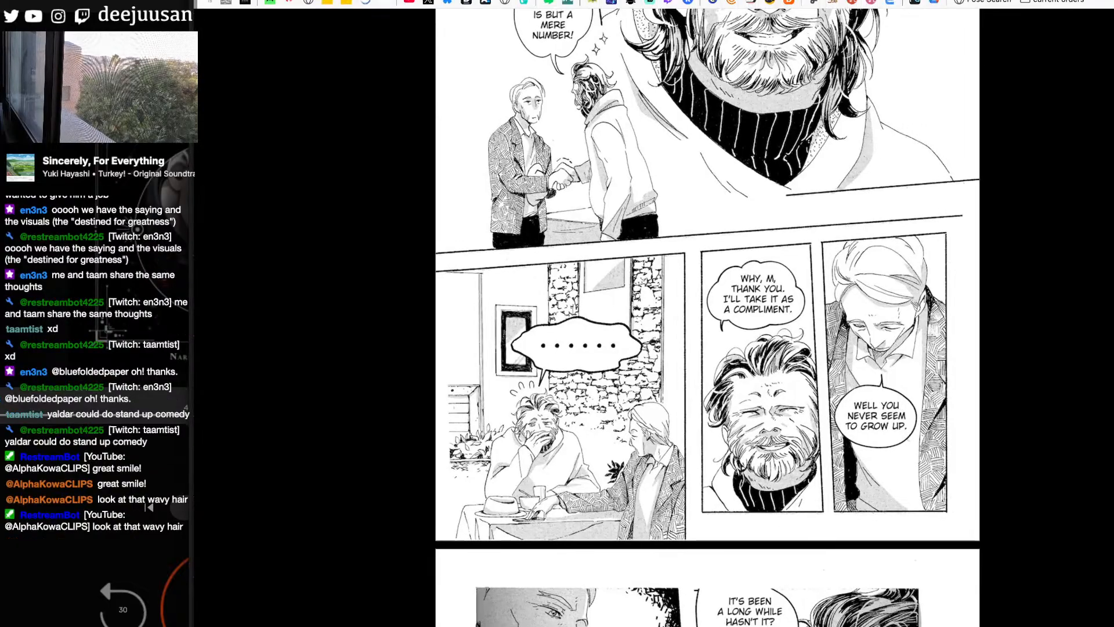
- Study the bearded man's profile and downward-looking panels on the following café conversation page
{"action": "scroll", "coordinate": [708, 314], "scroll_direction": "down", "scroll_amount": 10}
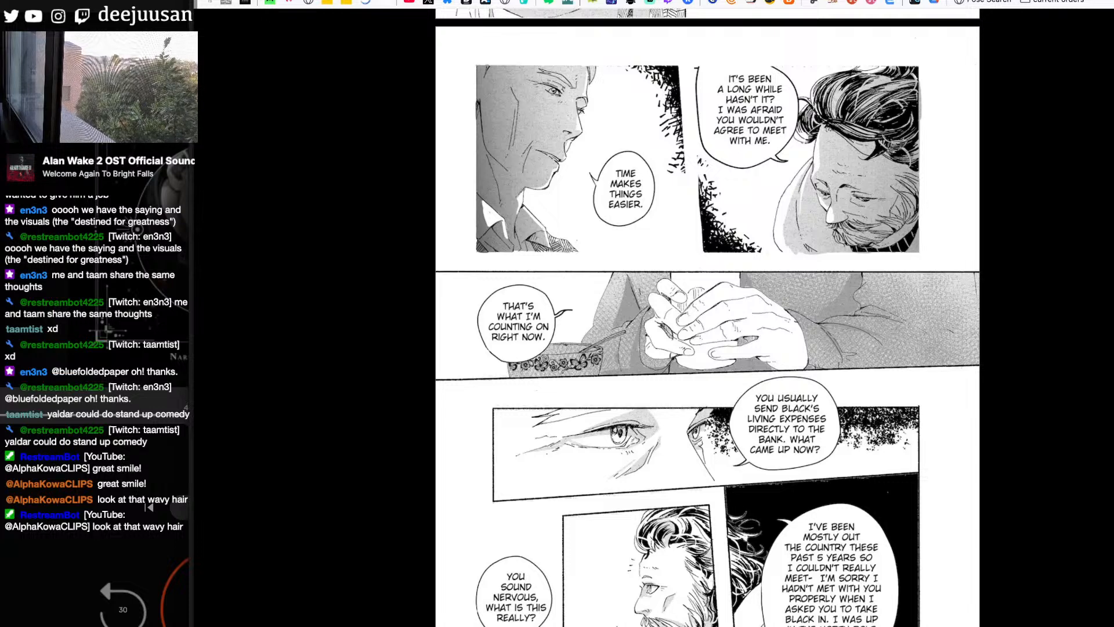
{"action": "scroll", "coordinate": [707, 317], "scroll_direction": "down", "scroll_amount": 3}
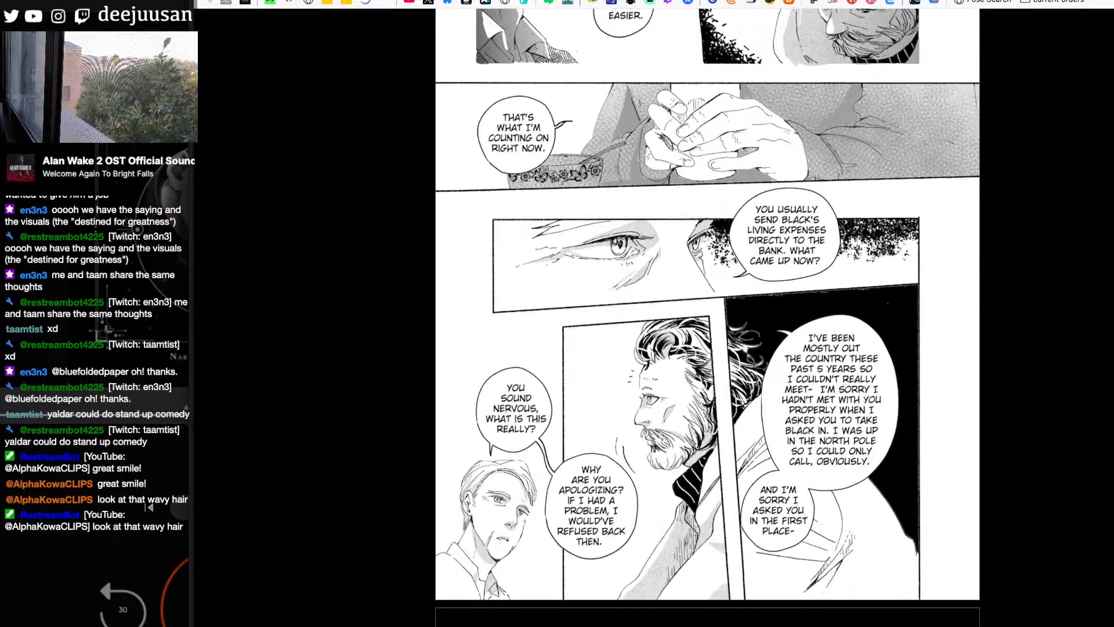
{"action": "scroll", "coordinate": [707, 317], "scroll_direction": "up", "scroll_amount": 1}
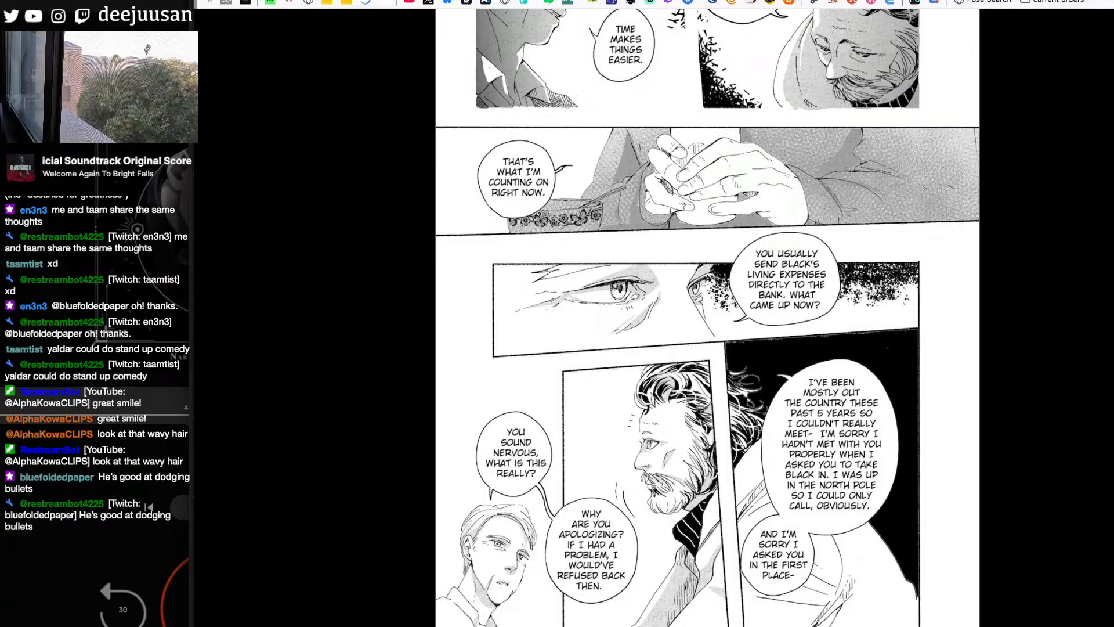
{"action": "scroll", "coordinate": [708, 318], "scroll_direction": "down", "scroll_amount": 2}
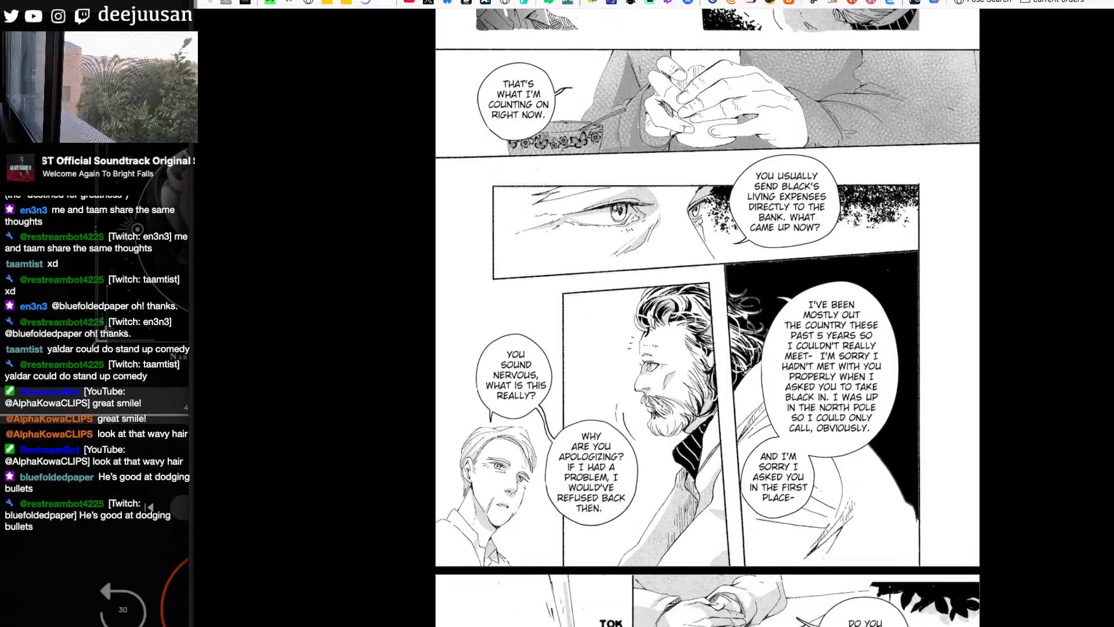
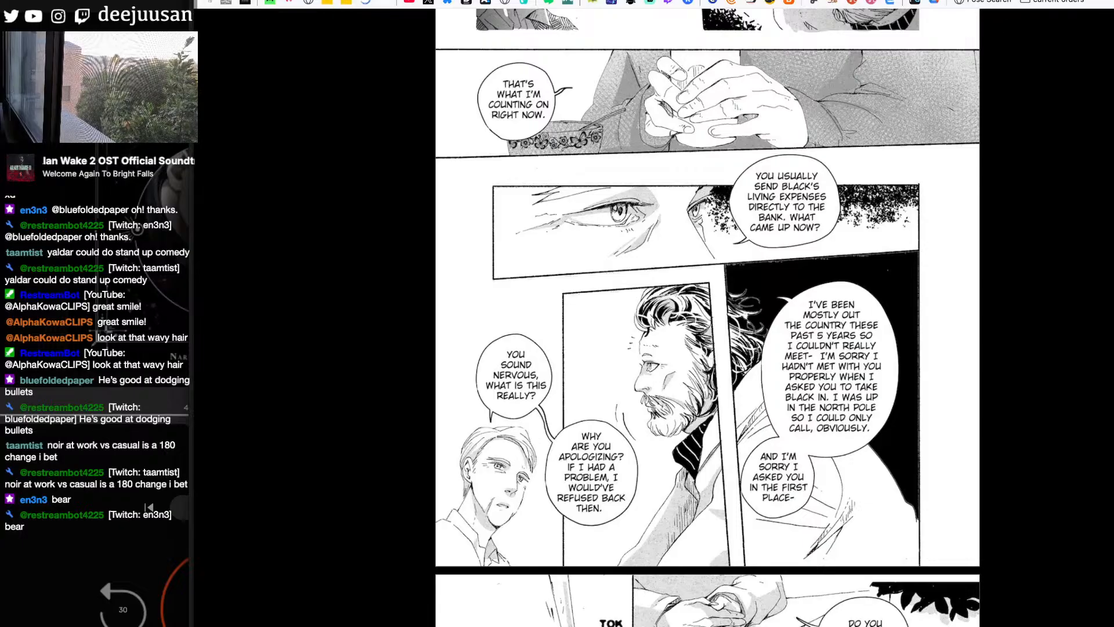
- Look through the café-table page and the sunglasses man's arrival, down to the group panel with the parrot
{"action": "scroll", "coordinate": [708, 317], "scroll_direction": "down", "scroll_amount": 10}
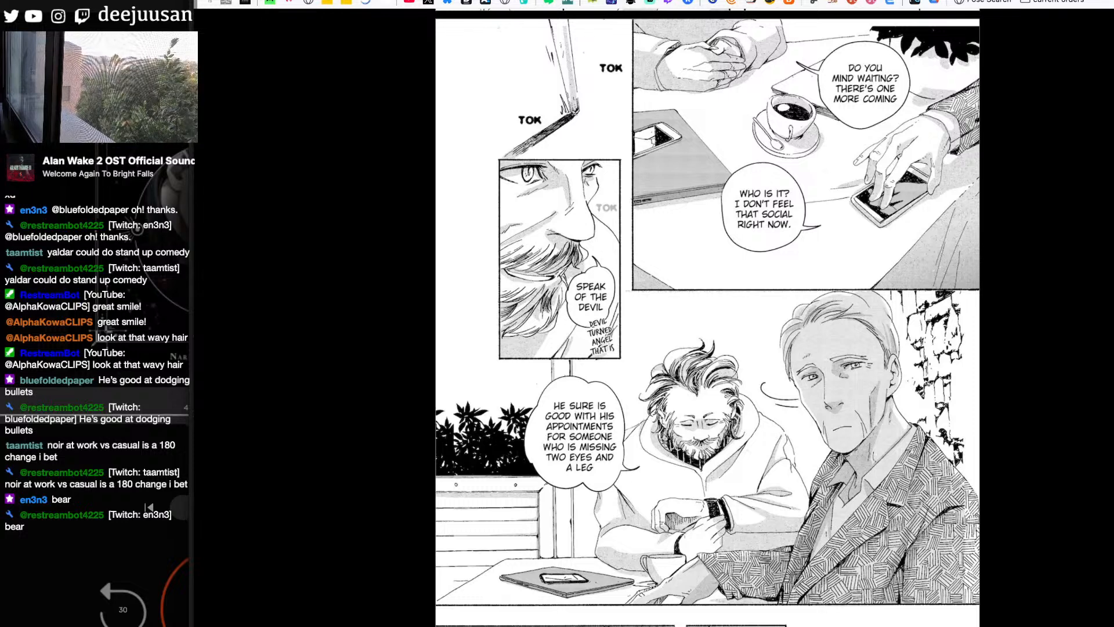
{"action": "scroll", "coordinate": [708, 317], "scroll_direction": "down", "scroll_amount": 2}
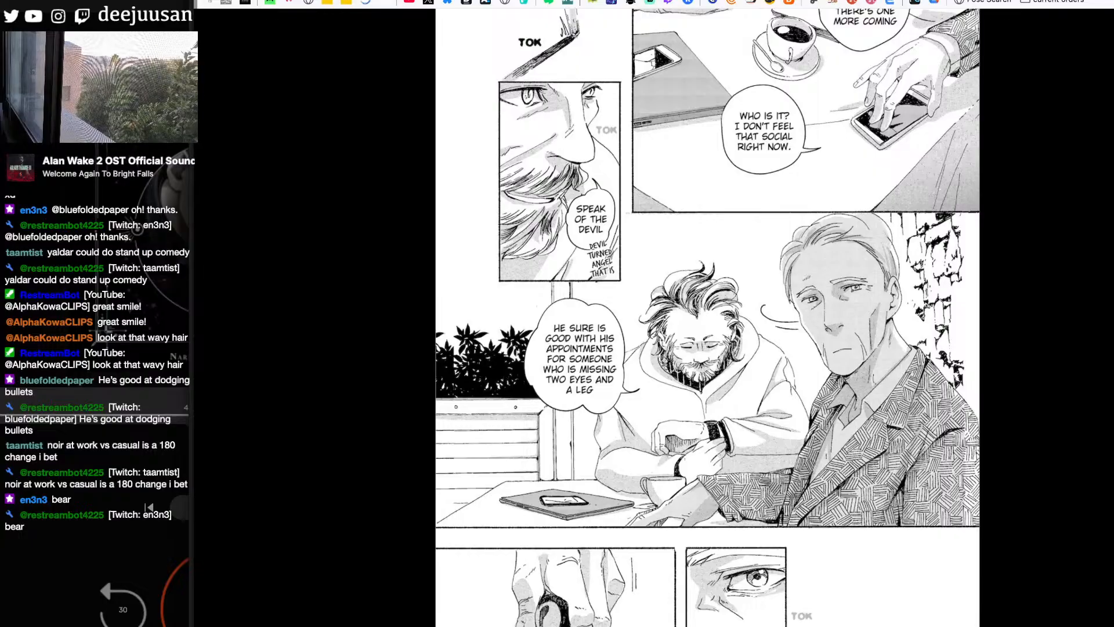
{"action": "scroll", "coordinate": [708, 317], "scroll_direction": "down", "scroll_amount": 4}
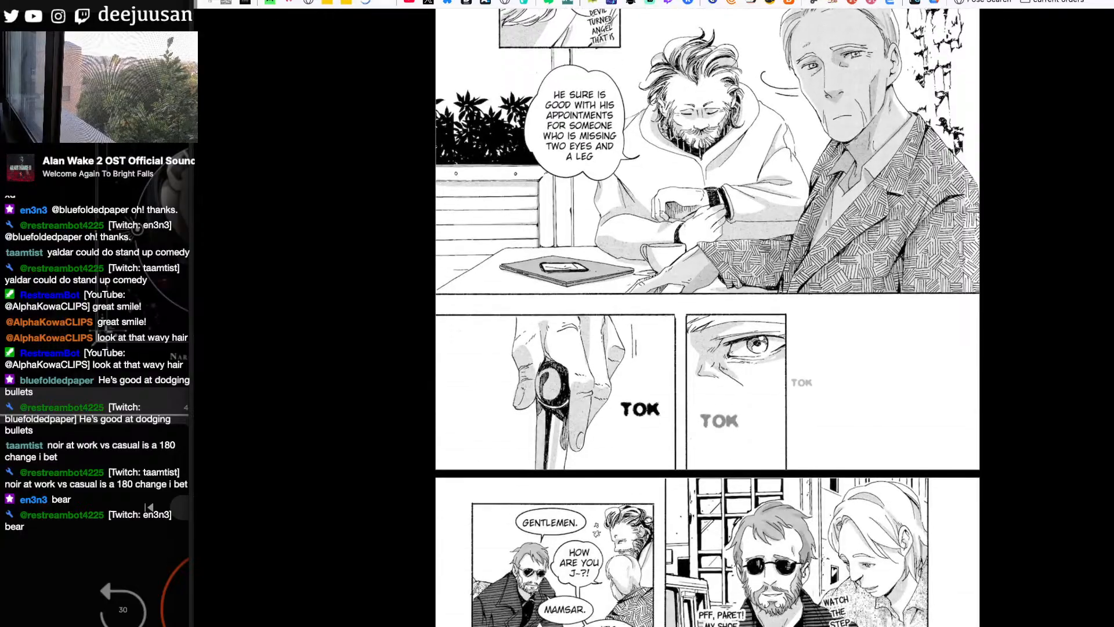
{"action": "scroll", "coordinate": [708, 317], "scroll_direction": "down", "scroll_amount": 6}
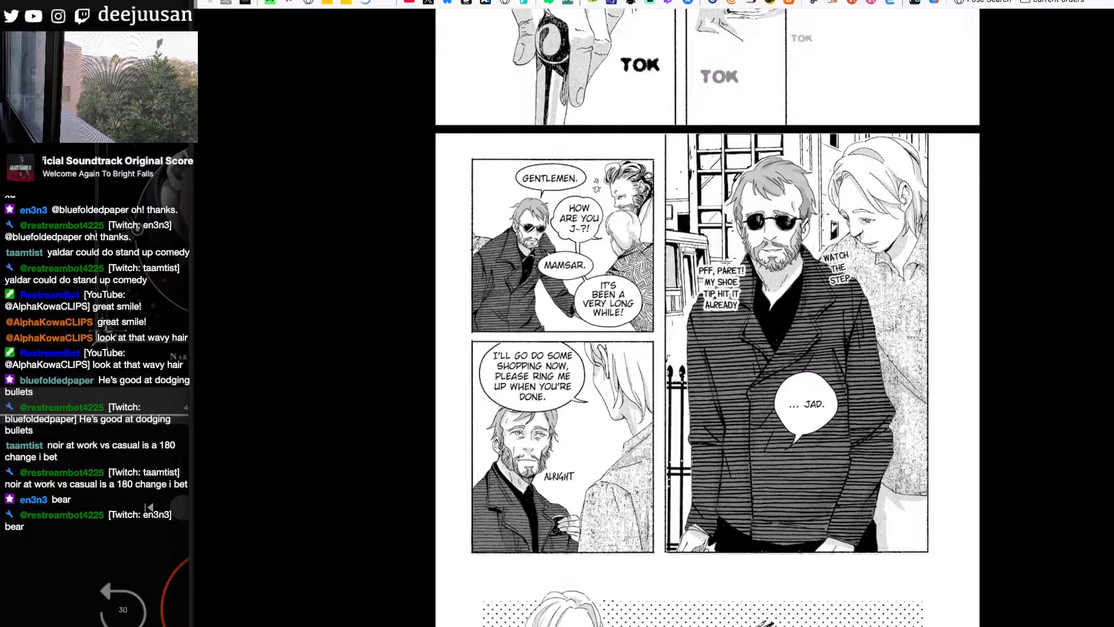
{"action": "scroll", "coordinate": [708, 318], "scroll_direction": "down", "scroll_amount": 2}
{"action": "scroll", "coordinate": [708, 317], "scroll_direction": "up", "scroll_amount": 1}
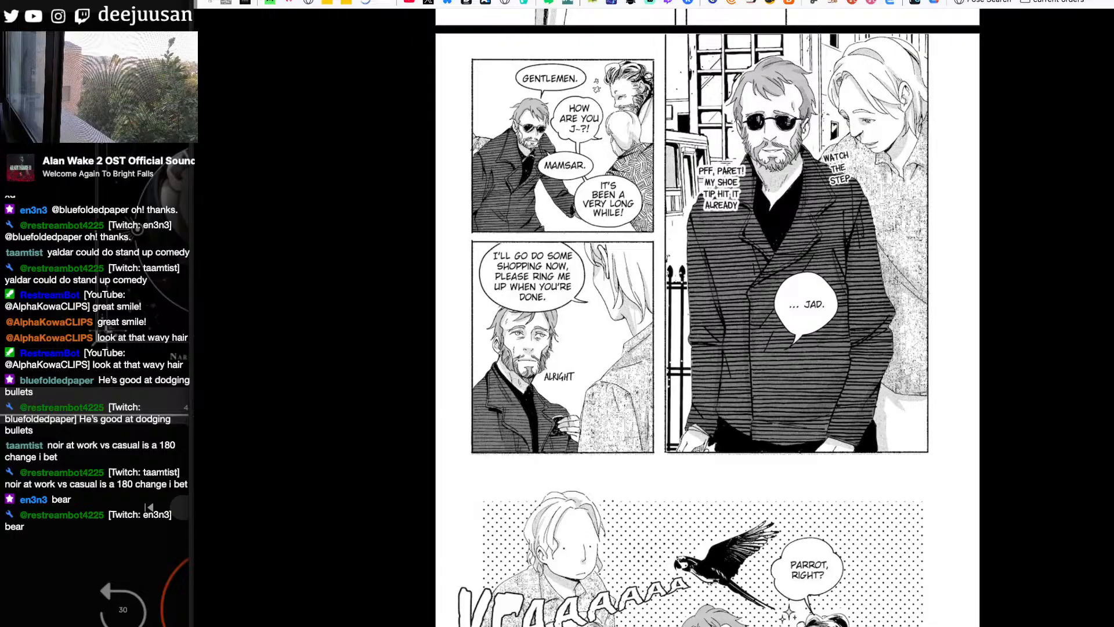
{"action": "scroll", "coordinate": [707, 317], "scroll_direction": "down", "scroll_amount": 5}
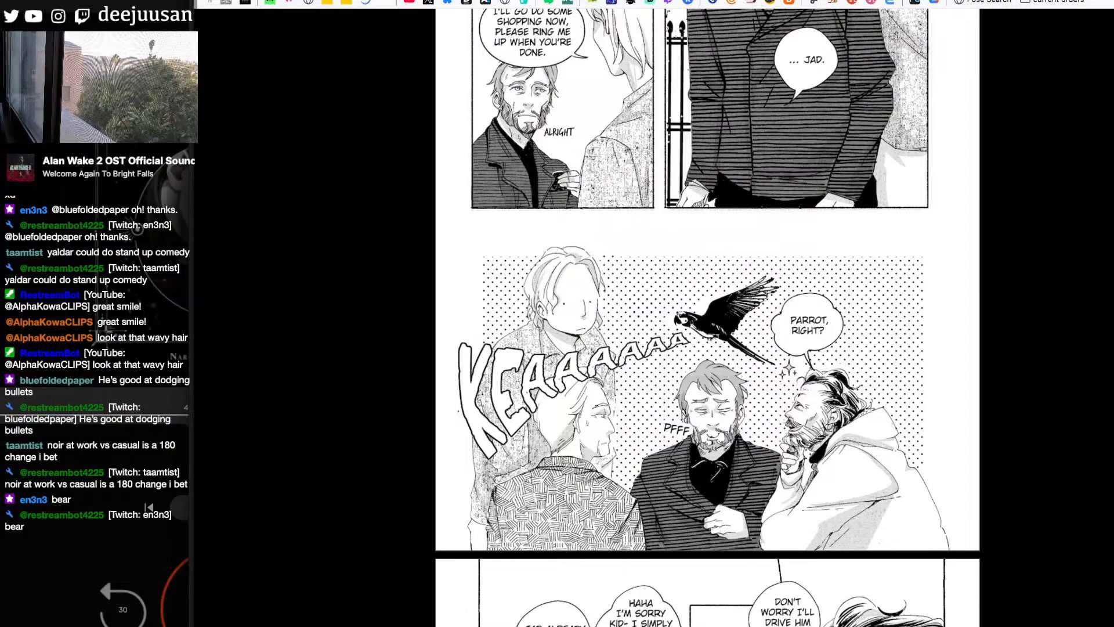
- Study the bearded man's profile, leaning pose and laughing embrace on the page with the slam and bromantic panels
{"action": "scroll", "coordinate": [708, 317], "scroll_direction": "down", "scroll_amount": 9}
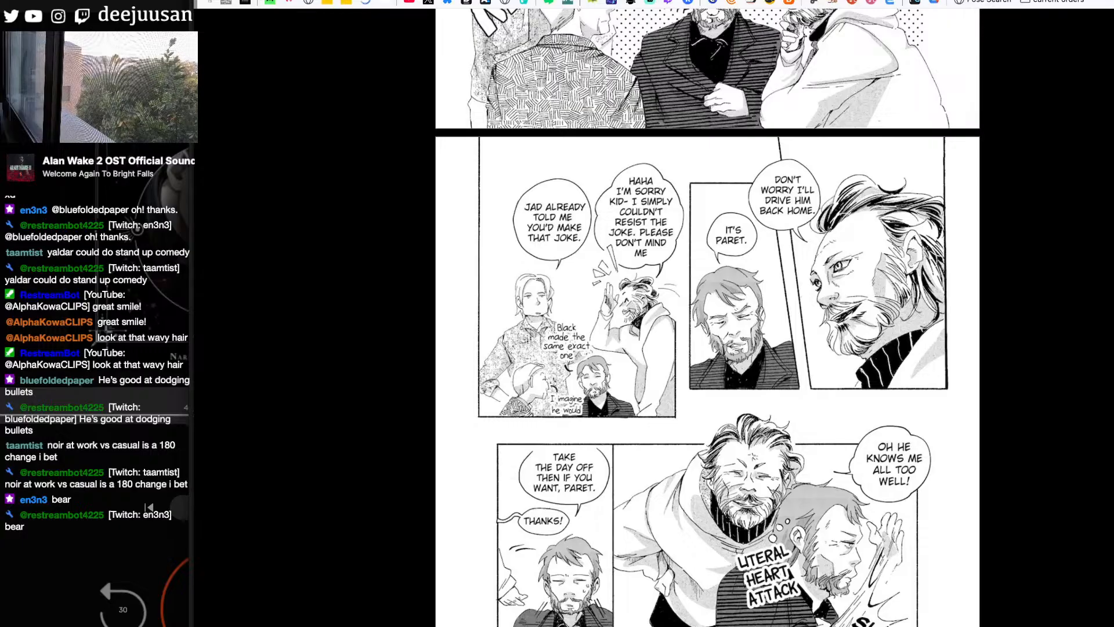
{"action": "scroll", "coordinate": [707, 318], "scroll_direction": "down", "scroll_amount": 3}
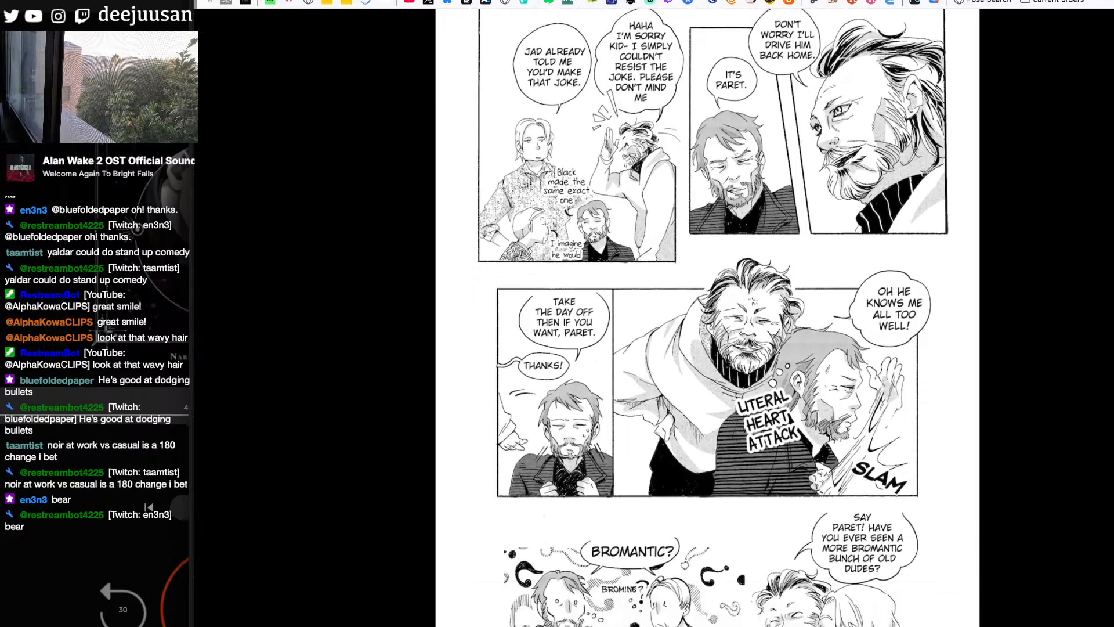
{"action": "scroll", "coordinate": [708, 317], "scroll_direction": "down", "scroll_amount": 1}
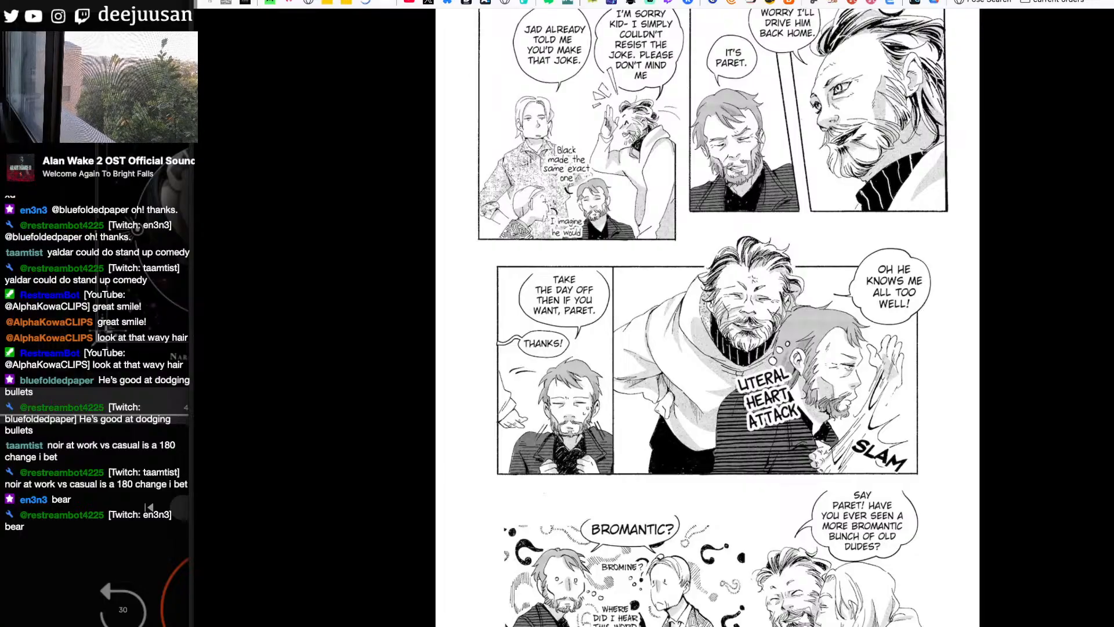
{"action": "scroll", "coordinate": [708, 317], "scroll_direction": "down", "scroll_amount": 3}
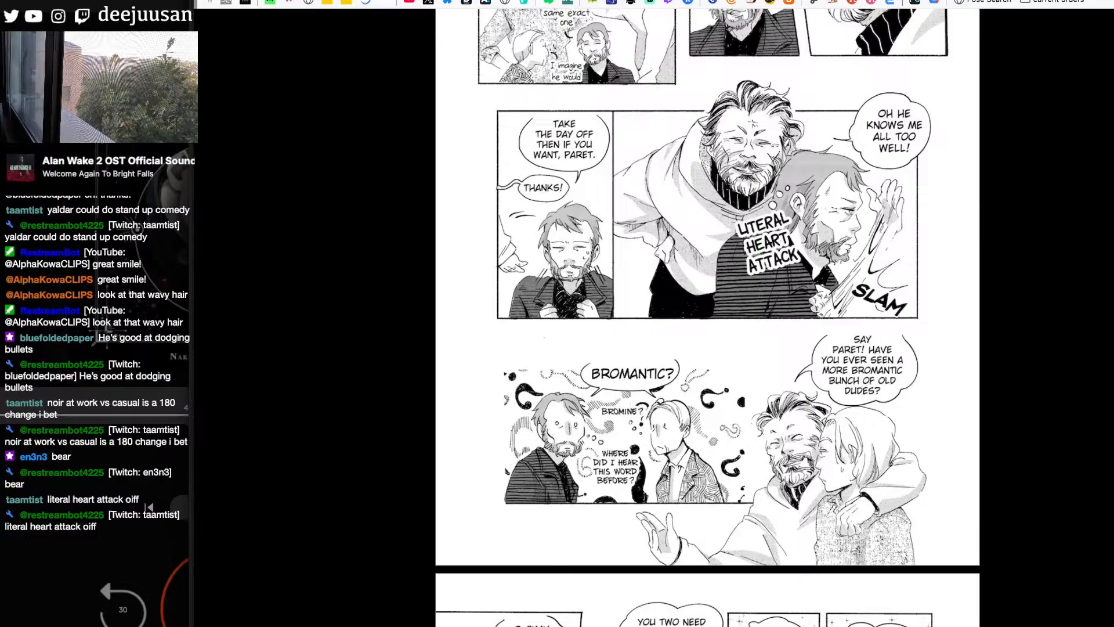
- Examine the bearded man in the small starry panels, the three-man meal panel and the hand-on-cheek profile close-ups
{"action": "scroll", "coordinate": [708, 317], "scroll_direction": "down", "scroll_amount": 8}
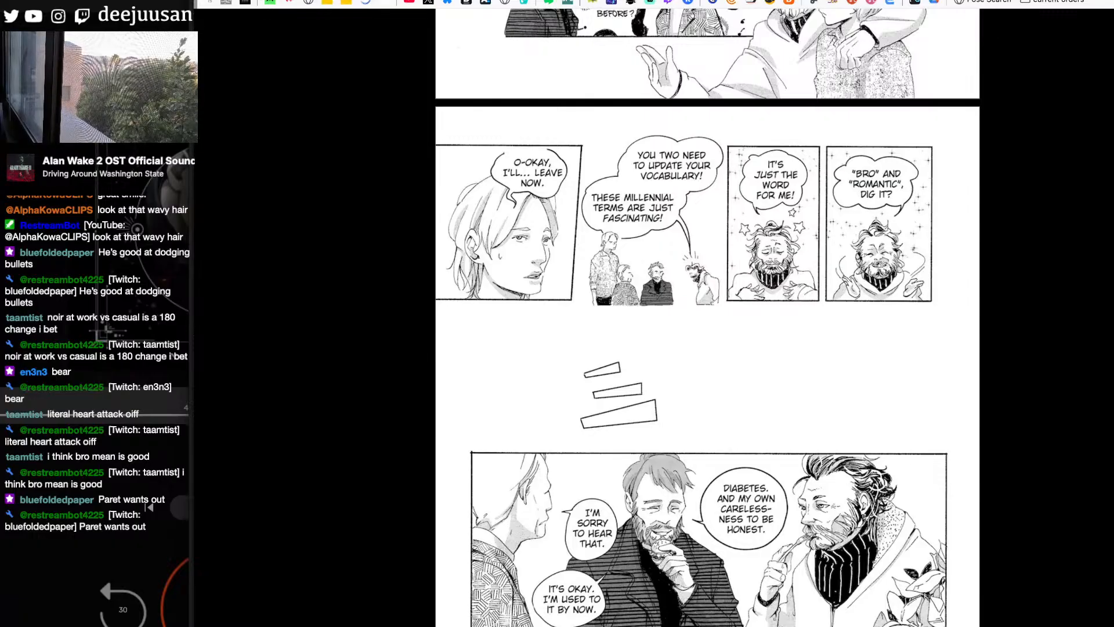
{"action": "scroll", "coordinate": [886, 295], "scroll_direction": "down", "scroll_amount": 6}
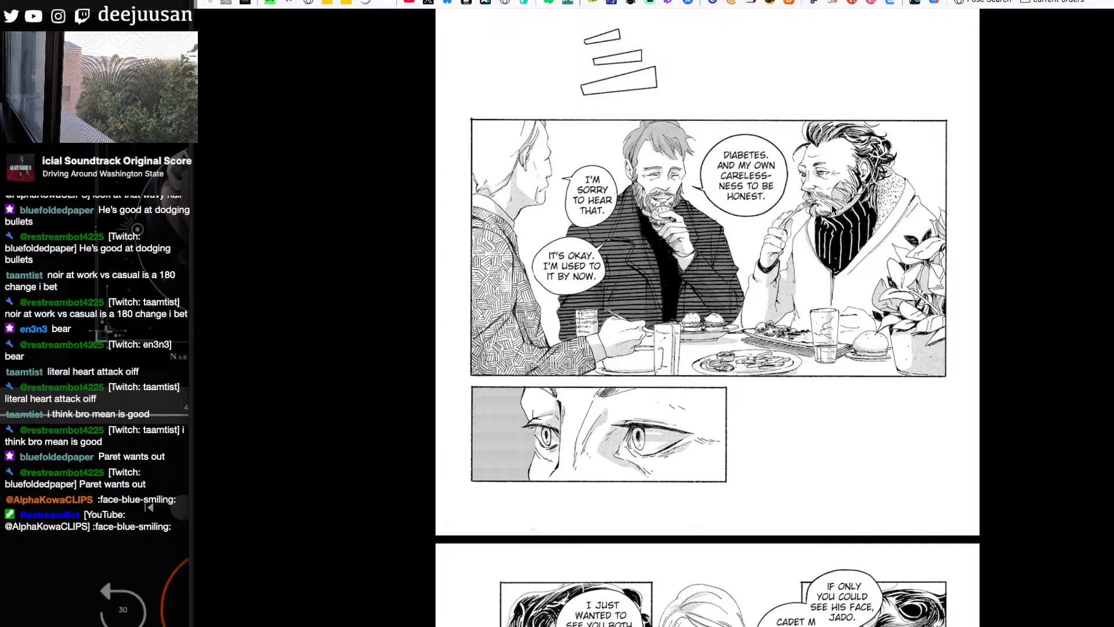
{"action": "scroll", "coordinate": [832, 208], "scroll_direction": "down", "scroll_amount": 7}
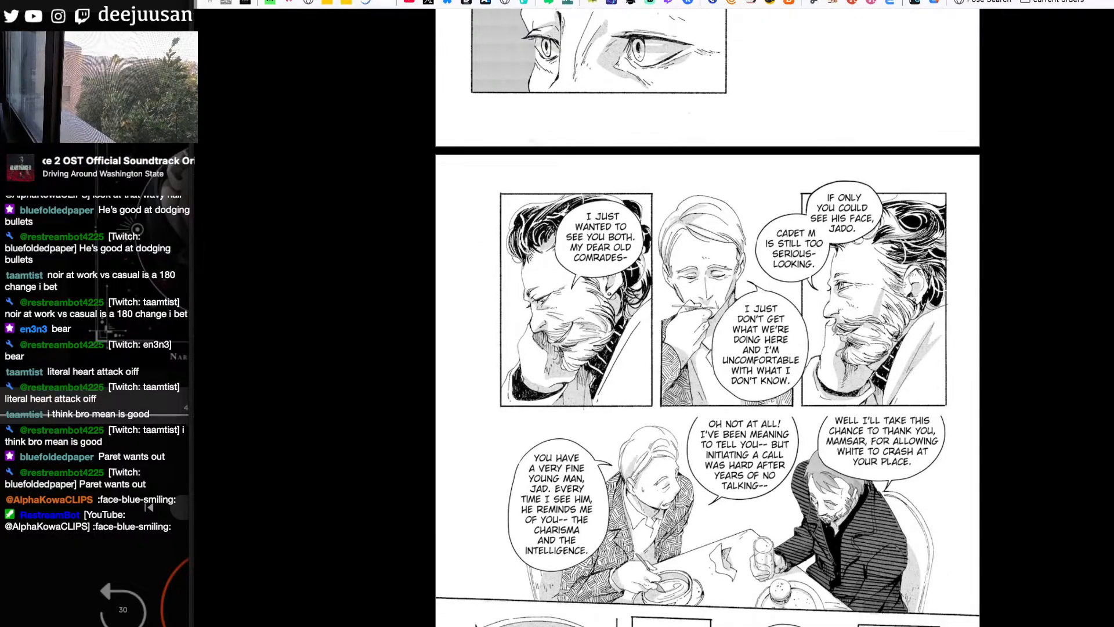
{"action": "scroll", "coordinate": [707, 318], "scroll_direction": "down", "scroll_amount": 1}
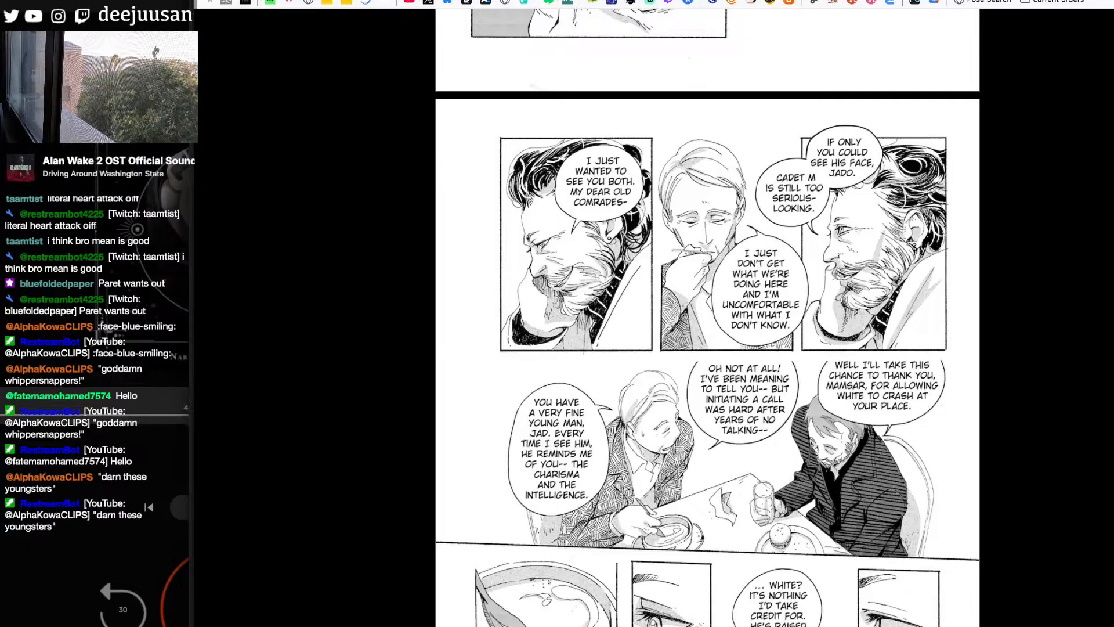
- Look over the rest of the meal conversation page, including the soup bowl, eye close-ups and drinking glass
{"action": "scroll", "coordinate": [707, 325], "scroll_direction": "down", "scroll_amount": 1}
{"action": "scroll", "coordinate": [708, 325], "scroll_direction": "down", "scroll_amount": 1}
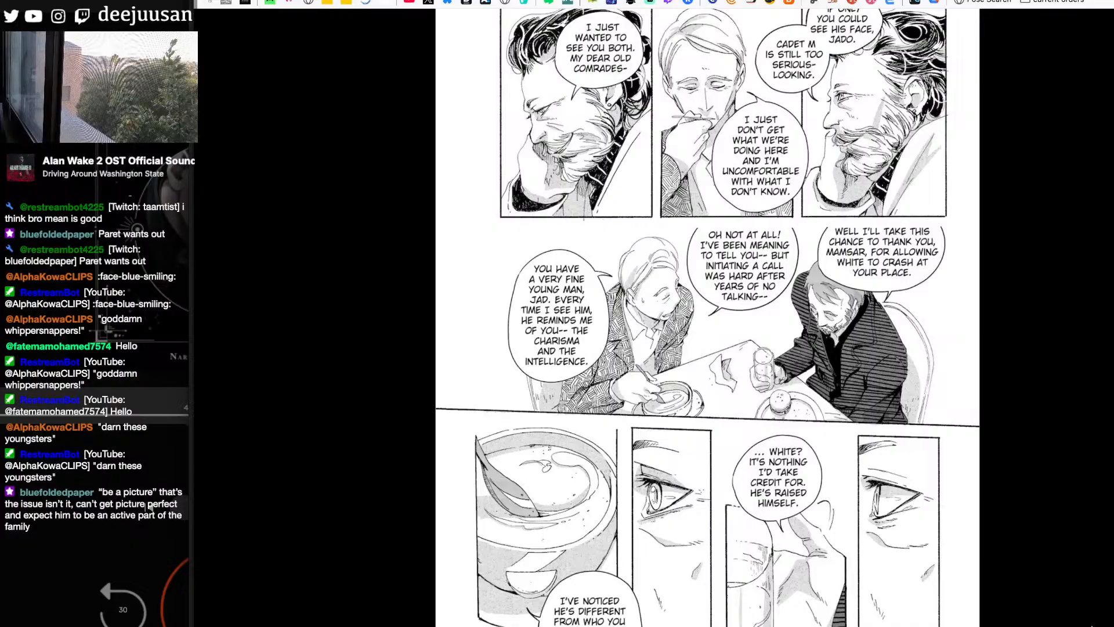
{"action": "scroll", "coordinate": [708, 325], "scroll_direction": "down", "scroll_amount": 3}
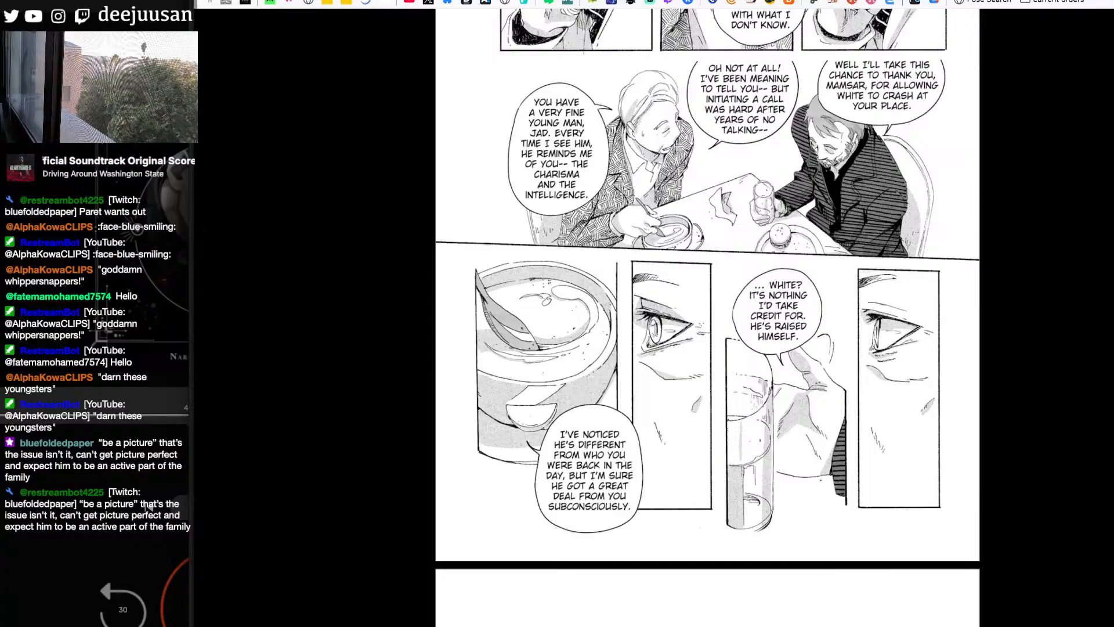
{"action": "scroll", "coordinate": [148, 507], "scroll_direction": "down", "scroll_amount": 1}
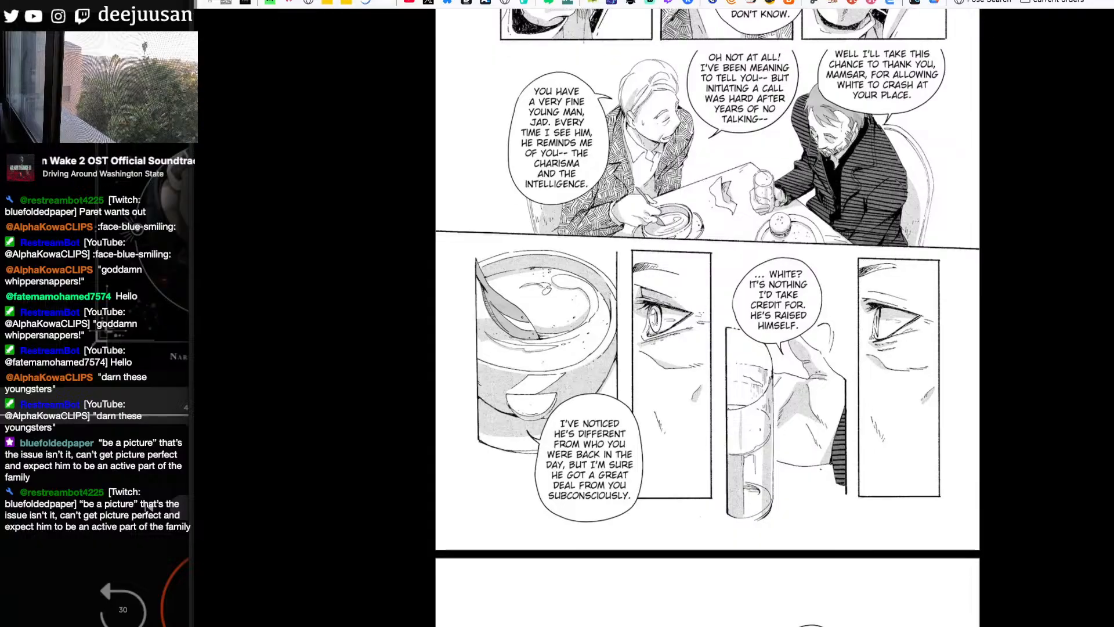
{"action": "scroll", "coordinate": [148, 507], "scroll_direction": "down", "scroll_amount": 1}
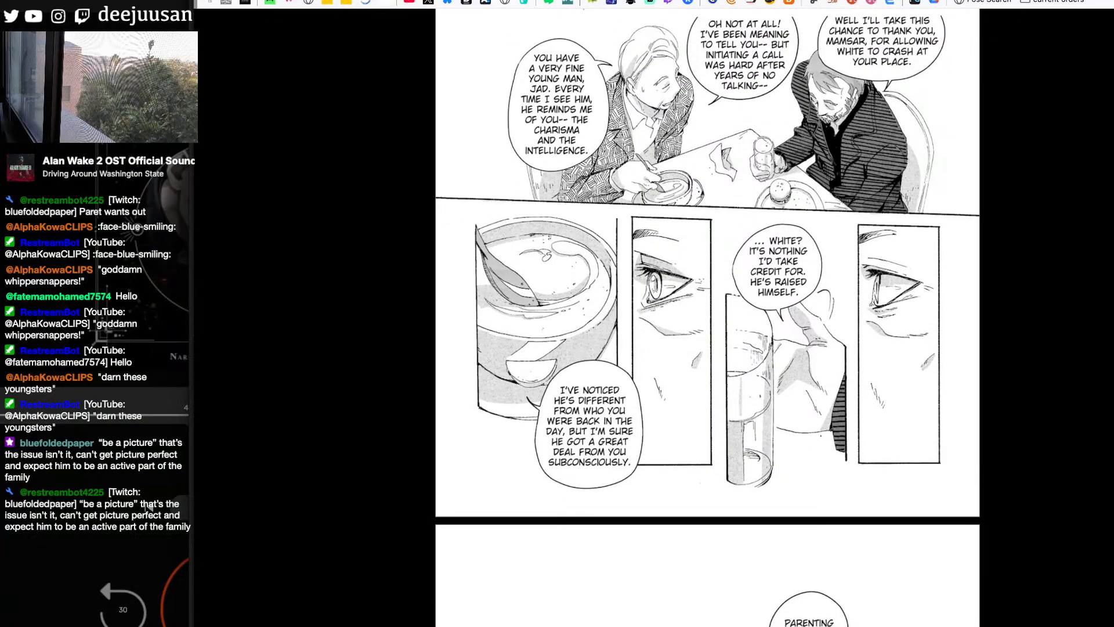
{"action": "scroll", "coordinate": [148, 507], "scroll_direction": "down", "scroll_amount": 1}
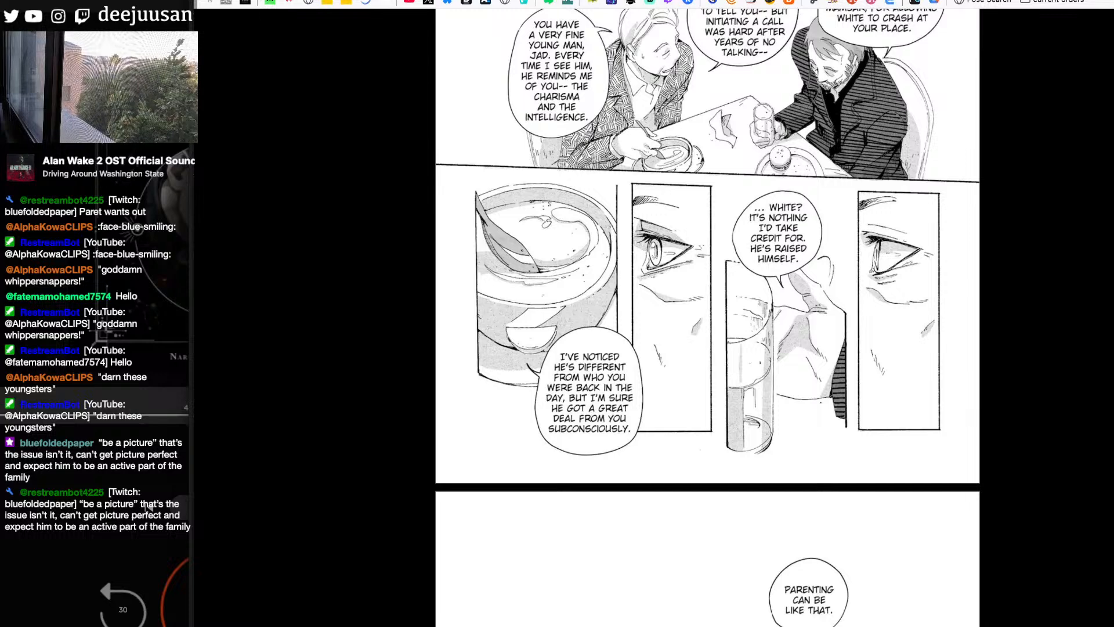
- Examine the parenting conversation page, focusing on the bearded man's large chin-on-hand profile with earring and striped turtleneck
{"action": "scroll", "coordinate": [148, 506], "scroll_direction": "down", "scroll_amount": 10}
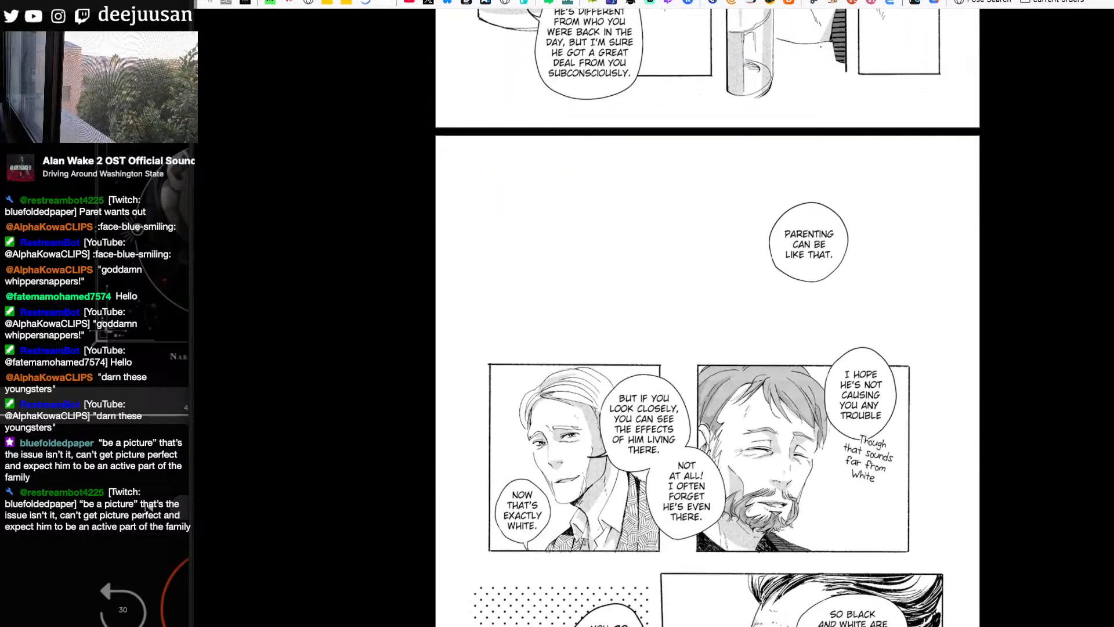
{"action": "scroll", "coordinate": [148, 506], "scroll_direction": "down", "scroll_amount": 2}
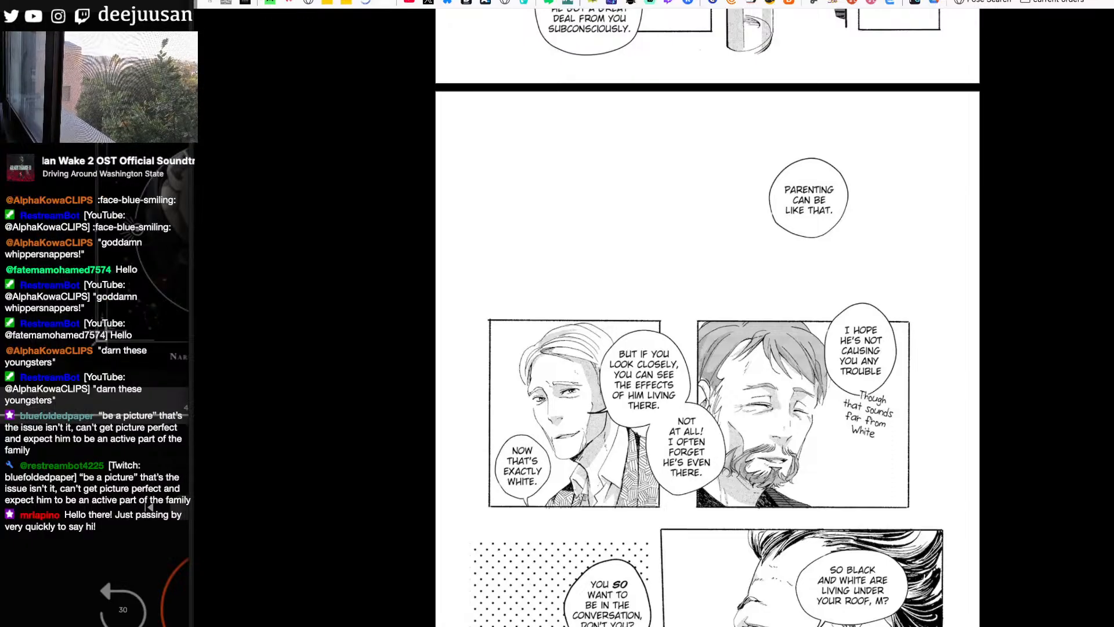
{"action": "scroll", "coordinate": [708, 314], "scroll_direction": "down", "scroll_amount": 6}
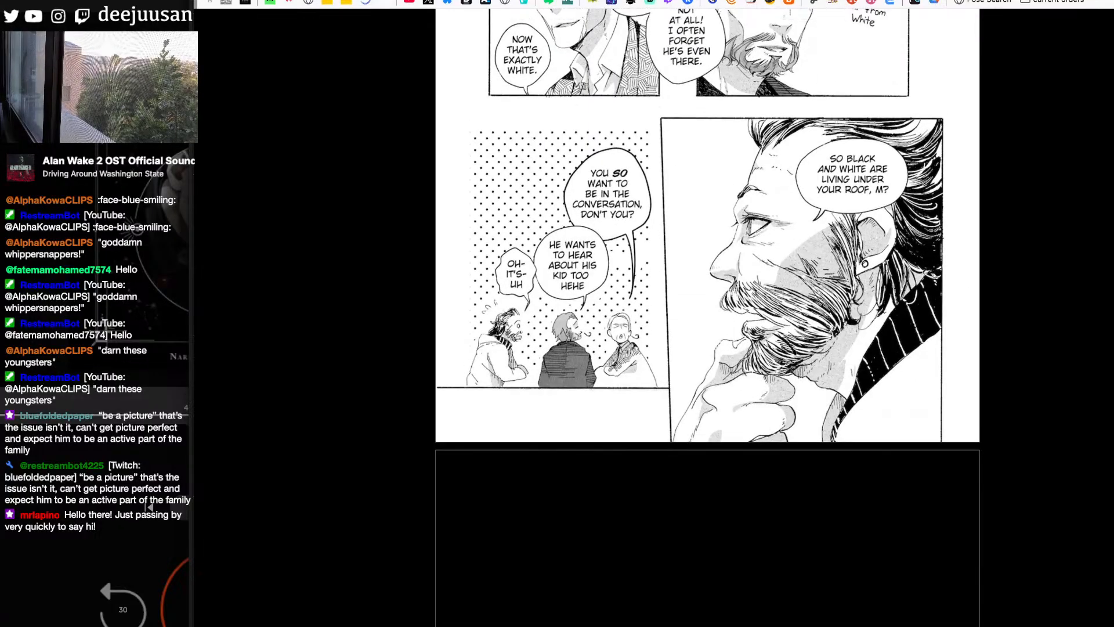
{"action": "scroll", "coordinate": [708, 313], "scroll_direction": "up", "scroll_amount": 1}
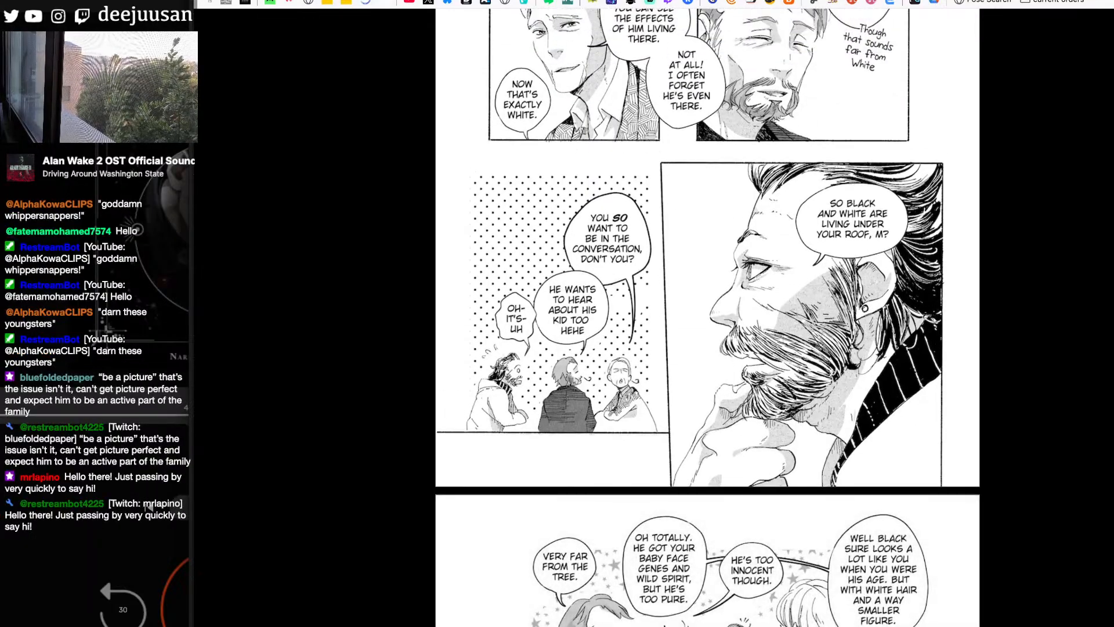
{"action": "scroll", "coordinate": [707, 313], "scroll_direction": "down", "scroll_amount": 2}
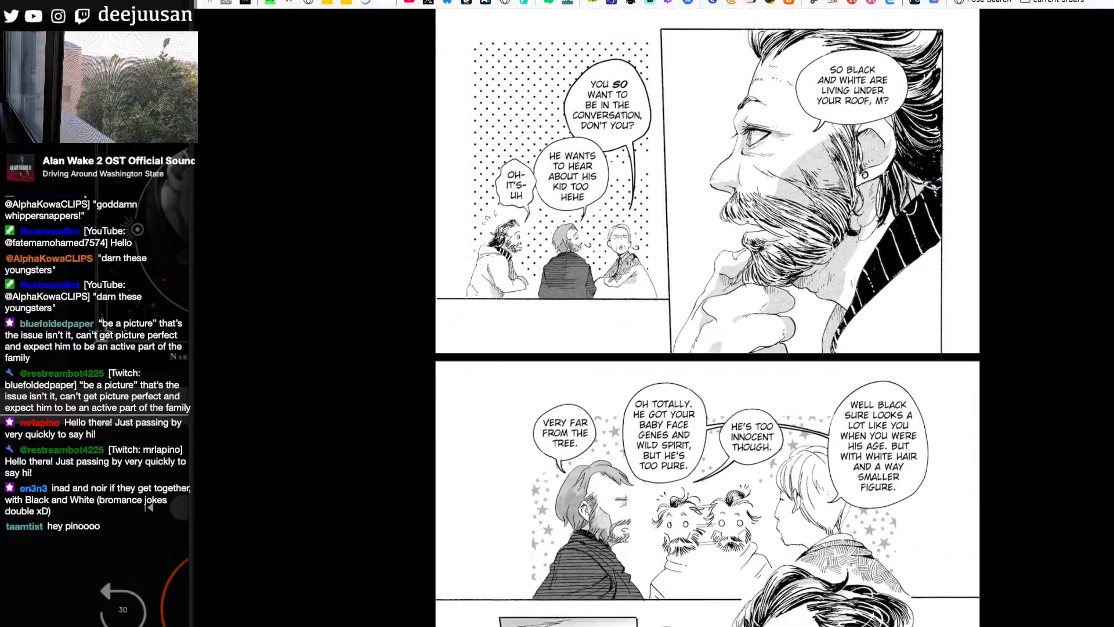
- Study the bearded man's swept-back hair, beard and earring beside the stacked eye panels on the Violet page
{"action": "scroll", "coordinate": [707, 313], "scroll_direction": "down", "scroll_amount": 2}
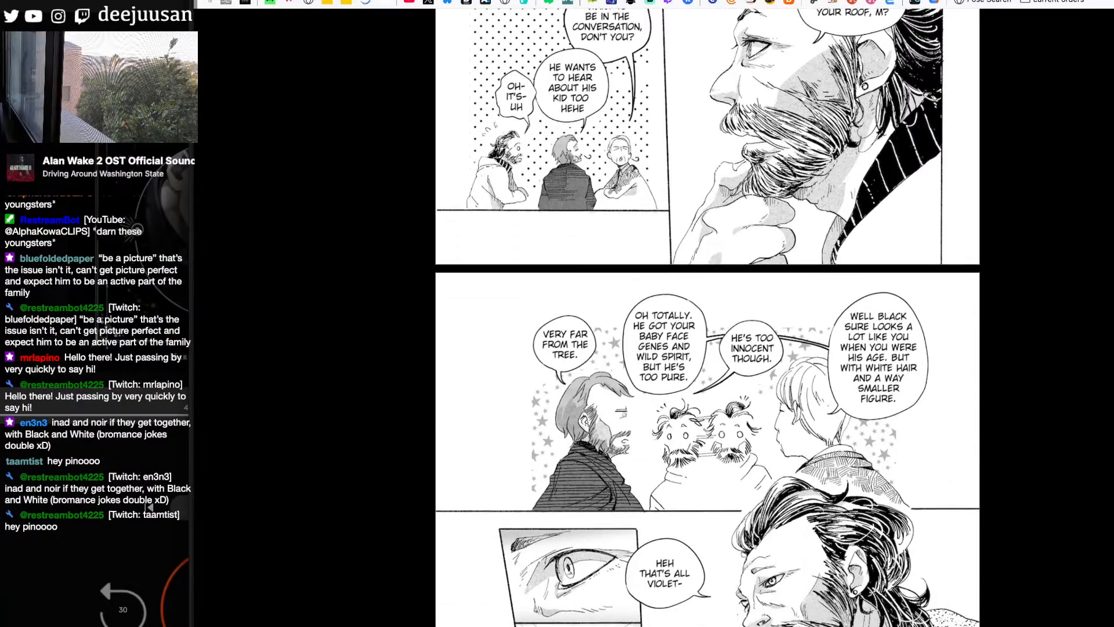
{"action": "scroll", "coordinate": [707, 313], "scroll_direction": "down", "scroll_amount": 1}
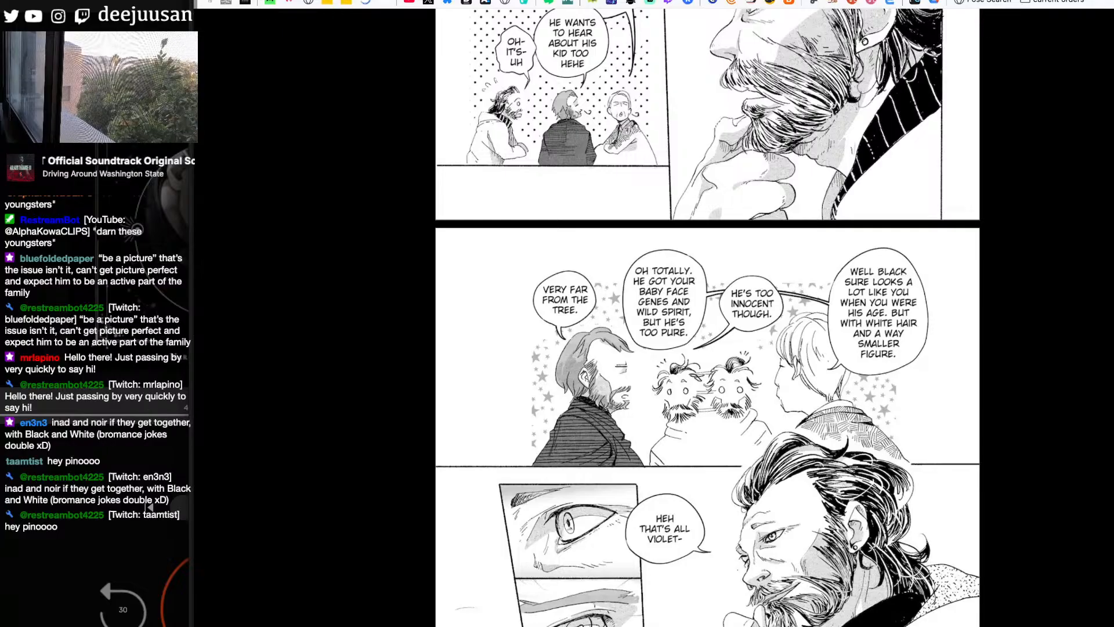
{"action": "scroll", "coordinate": [708, 317], "scroll_direction": "down", "scroll_amount": 6}
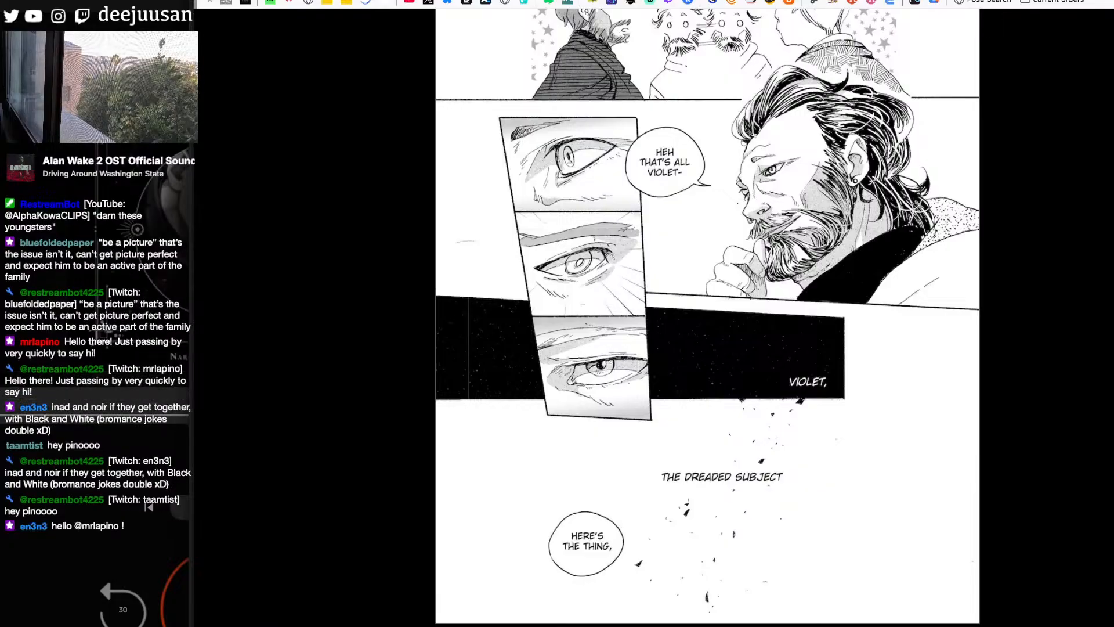
- Study the bearded man's bowed head, hand-in-hair pose and open-mouthed close-up on the apology page
{"action": "scroll", "coordinate": [707, 317], "scroll_direction": "down", "scroll_amount": 9}
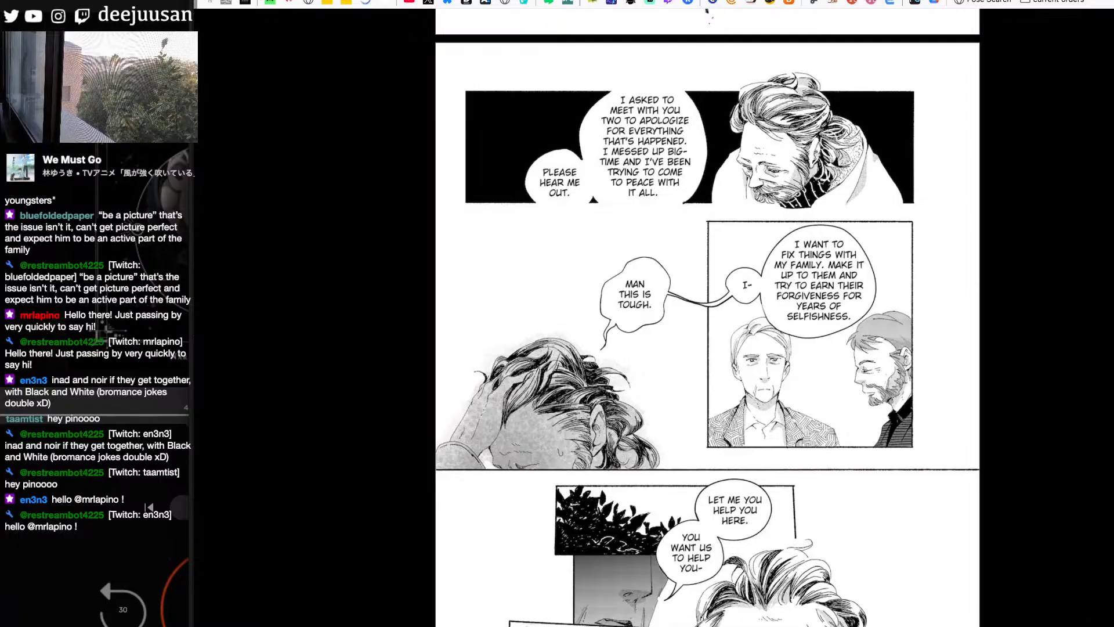
{"action": "scroll", "coordinate": [708, 318], "scroll_direction": "down", "scroll_amount": 4}
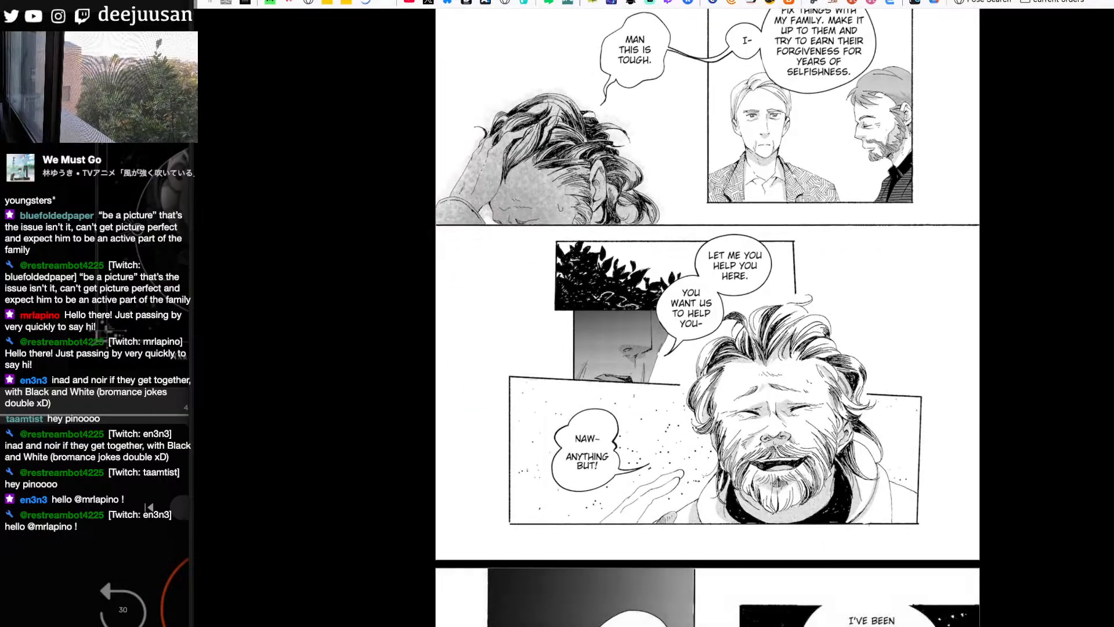
{"action": "scroll", "coordinate": [707, 318], "scroll_direction": "down", "scroll_amount": 1}
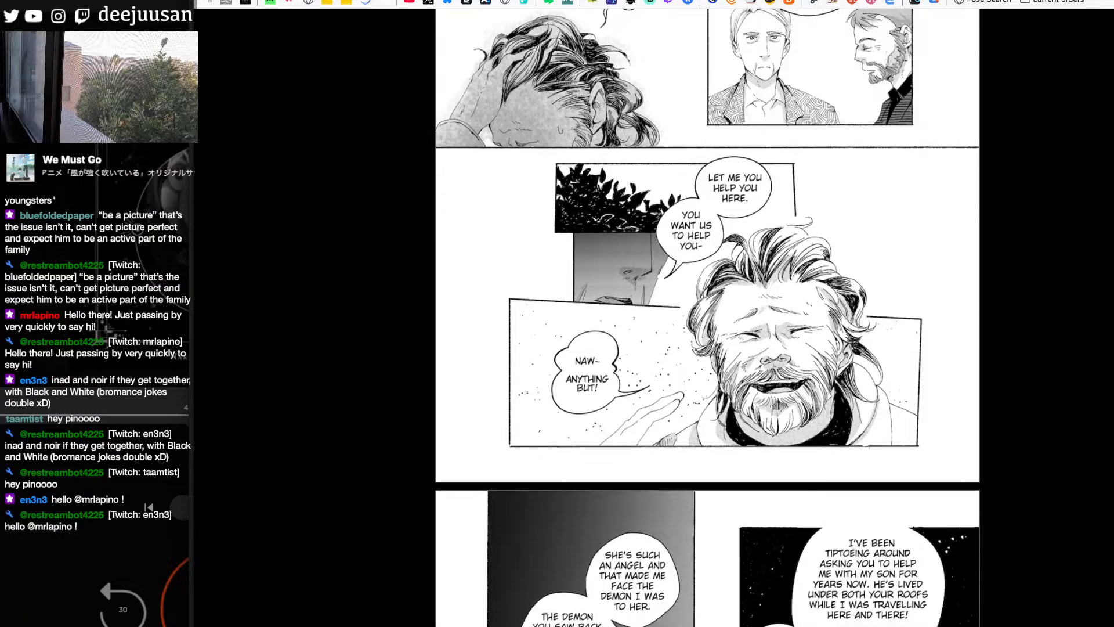
- Examine the bearded man's three-quarter portrait with dark turtleneck beside the blond man's tall close-up, comparing the preceding laughing panel
{"action": "scroll", "coordinate": [707, 317], "scroll_direction": "down", "scroll_amount": 5}
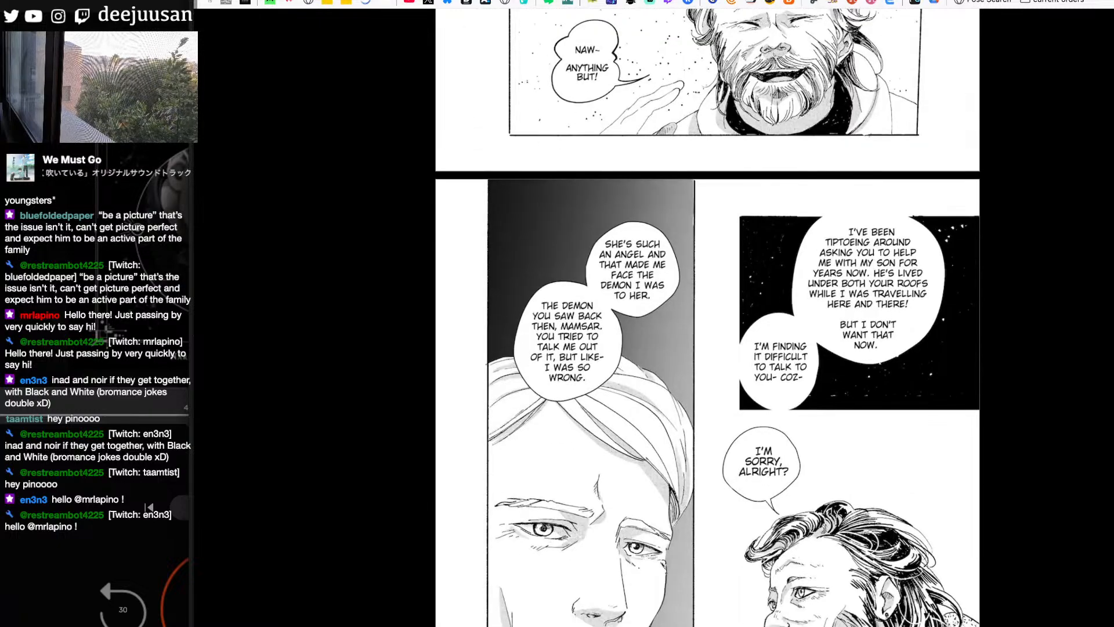
{"action": "scroll", "coordinate": [708, 318], "scroll_direction": "down", "scroll_amount": 3}
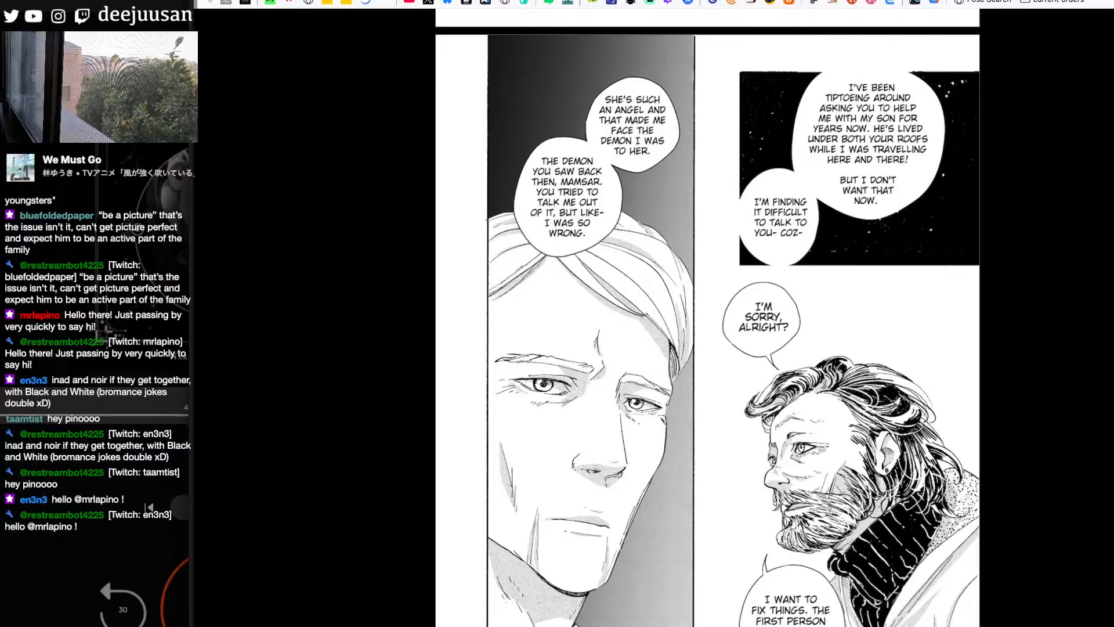
{"action": "scroll", "coordinate": [707, 318], "scroll_direction": "down", "scroll_amount": 3}
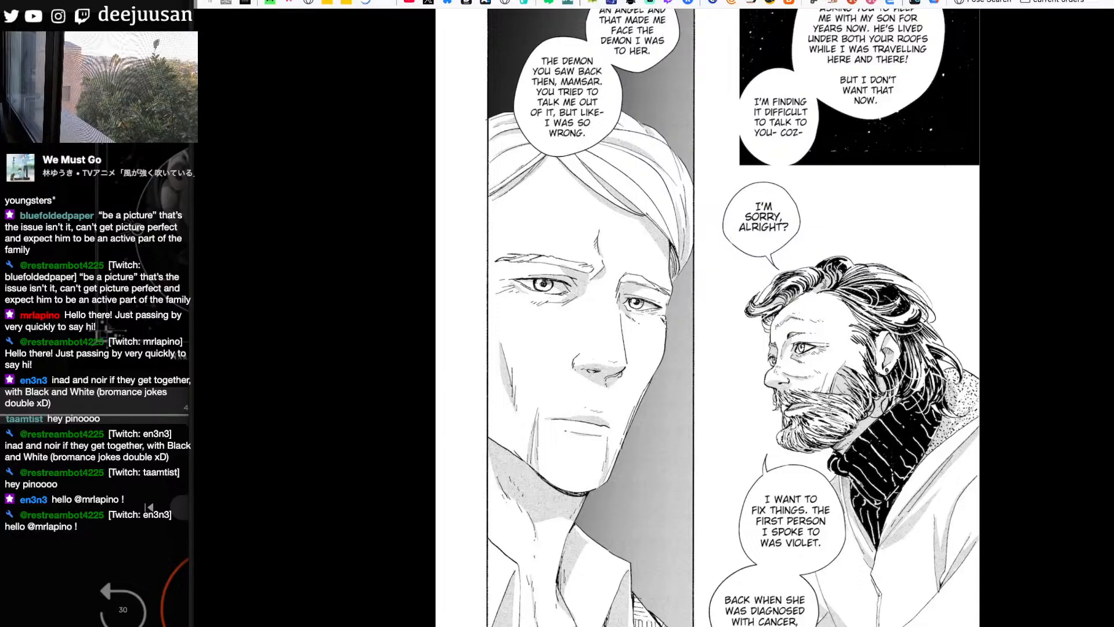
{"action": "scroll", "coordinate": [707, 318], "scroll_direction": "up", "scroll_amount": 10}
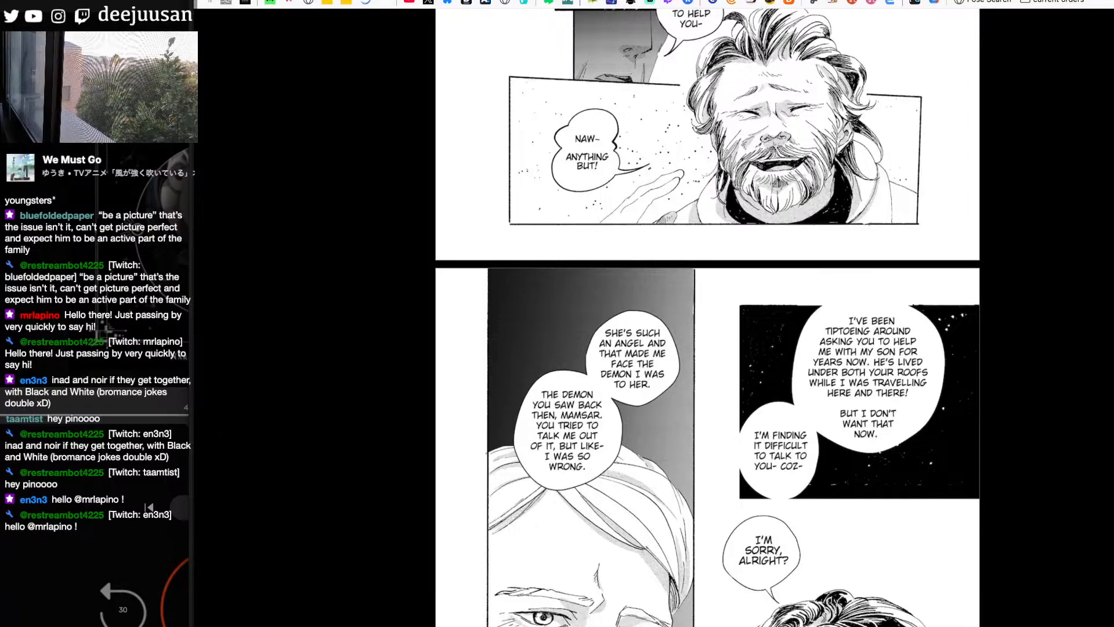
{"action": "scroll", "coordinate": [707, 318], "scroll_direction": "down", "scroll_amount": 5}
{"action": "scroll", "coordinate": [707, 317], "scroll_direction": "up", "scroll_amount": 2}
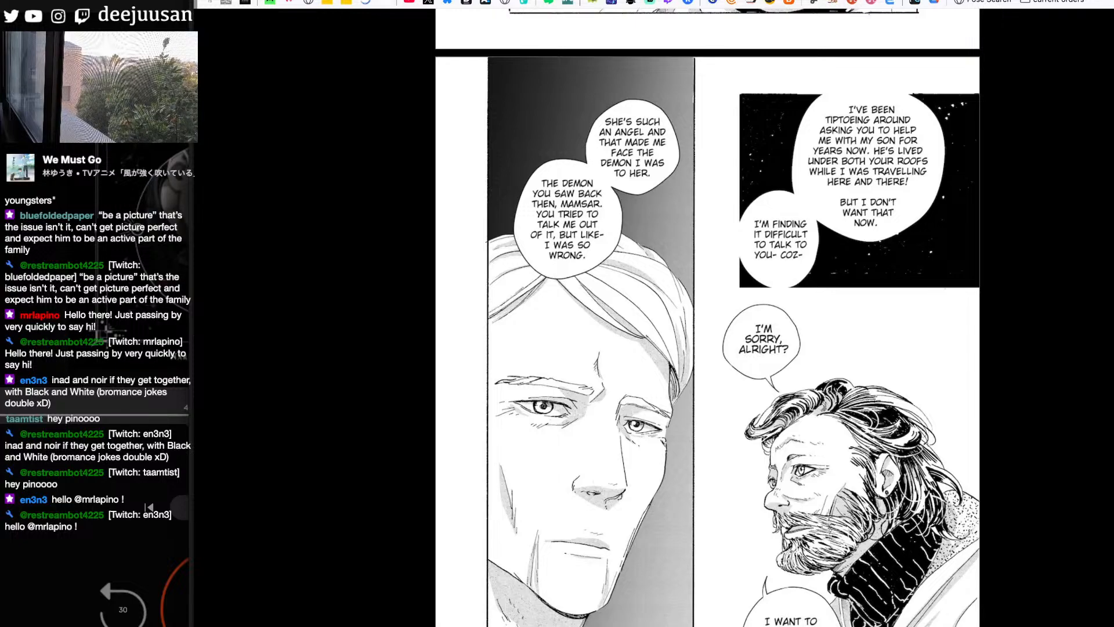
- Compare the older man's downcast profile in the long coat panel with the bearded man's hand-in-hair pose on the adjoining webmanga pages
{"action": "scroll", "coordinate": [707, 317], "scroll_direction": "down", "scroll_amount": 10}
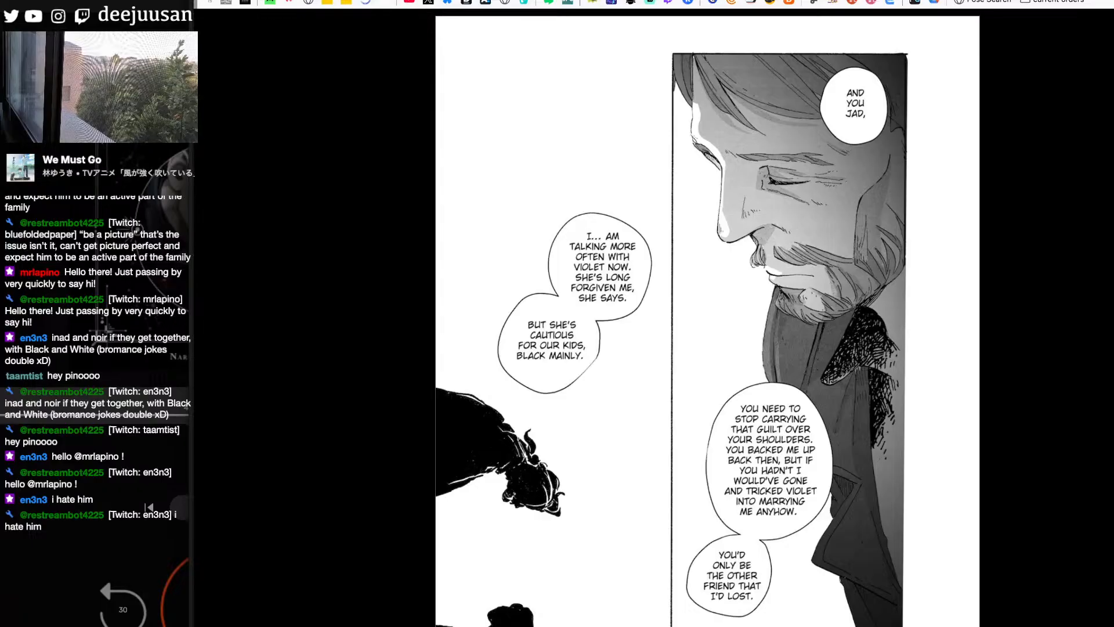
{"action": "scroll", "coordinate": [708, 317], "scroll_direction": "down", "scroll_amount": 10}
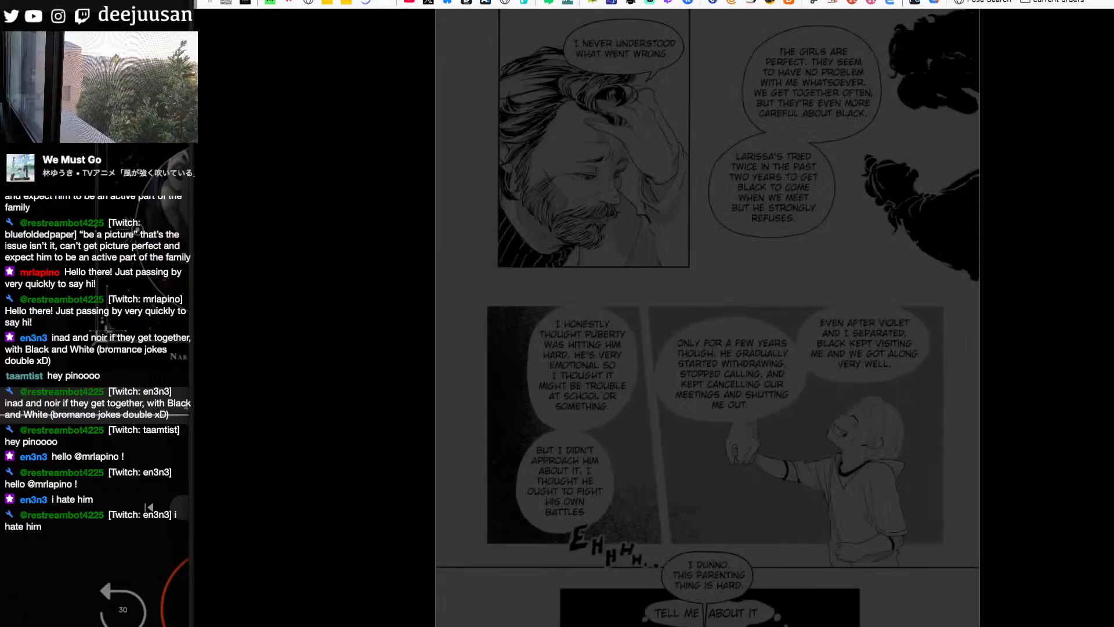
{"action": "scroll", "coordinate": [708, 316], "scroll_direction": "up", "scroll_amount": 2}
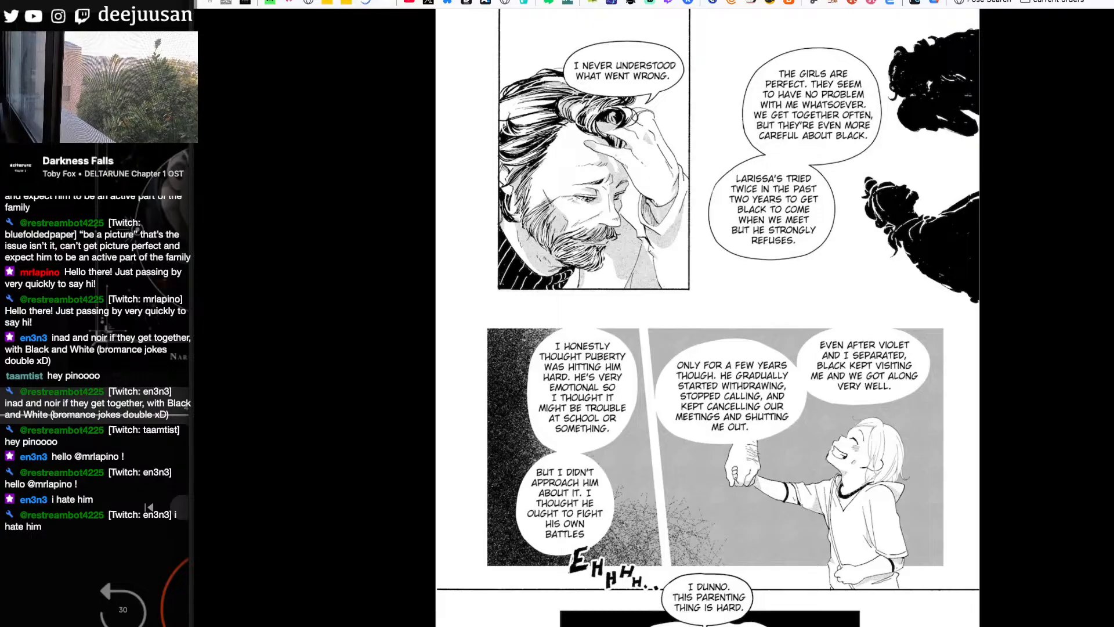
{"action": "scroll", "coordinate": [708, 317], "scroll_direction": "down", "scroll_amount": 10}
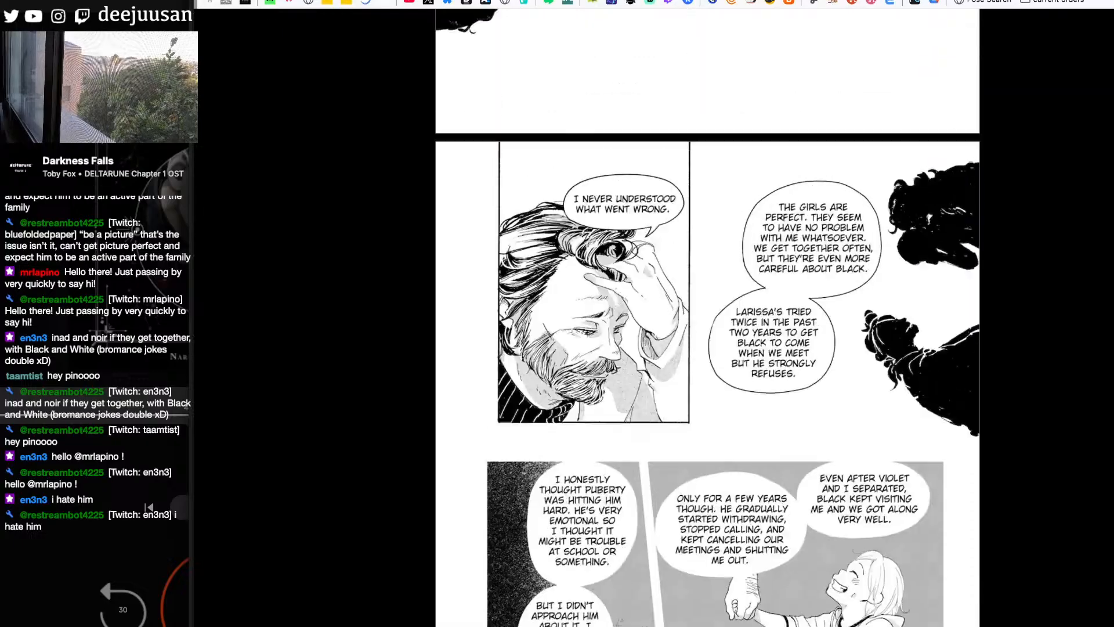
{"action": "scroll", "coordinate": [708, 318], "scroll_direction": "down", "scroll_amount": 1}
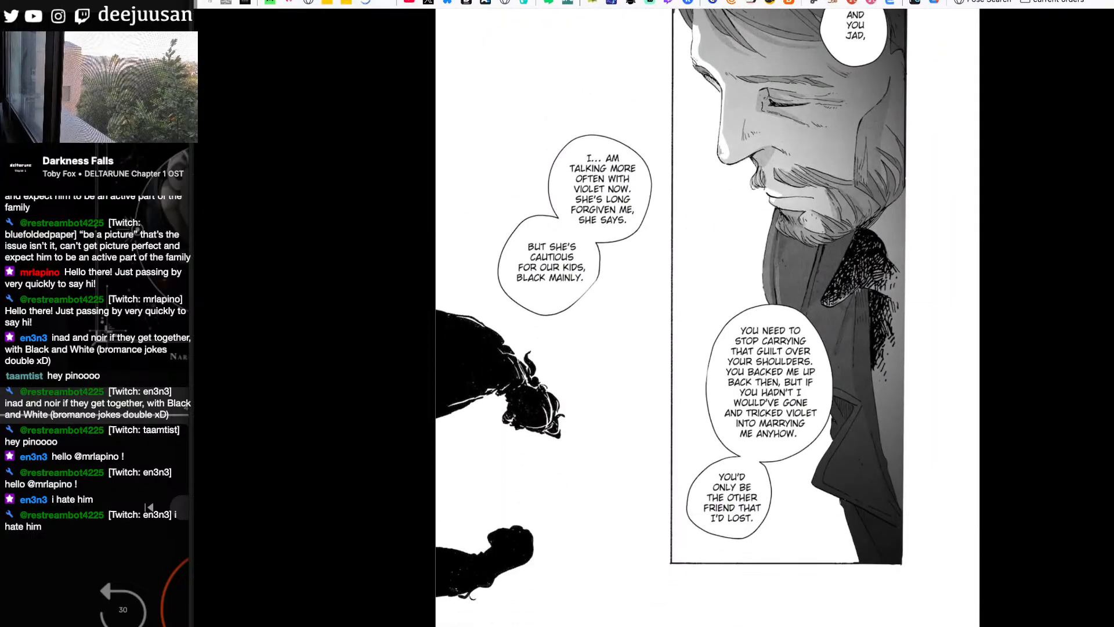
{"action": "scroll", "coordinate": [708, 317], "scroll_direction": "down", "scroll_amount": 10}
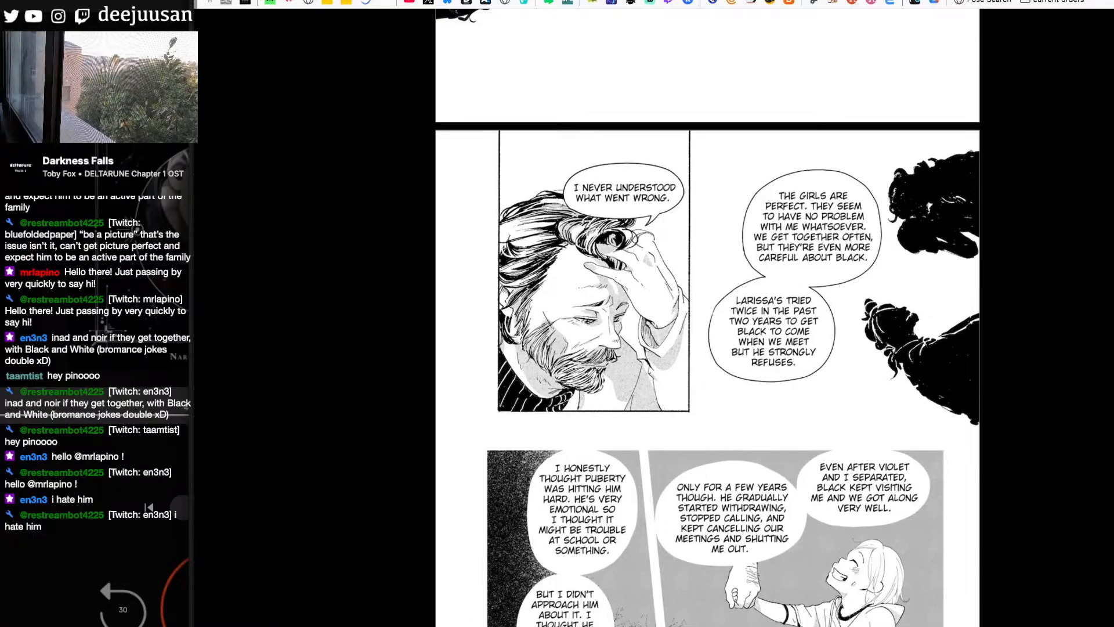
{"action": "scroll", "coordinate": [707, 316], "scroll_direction": "down", "scroll_amount": 5}
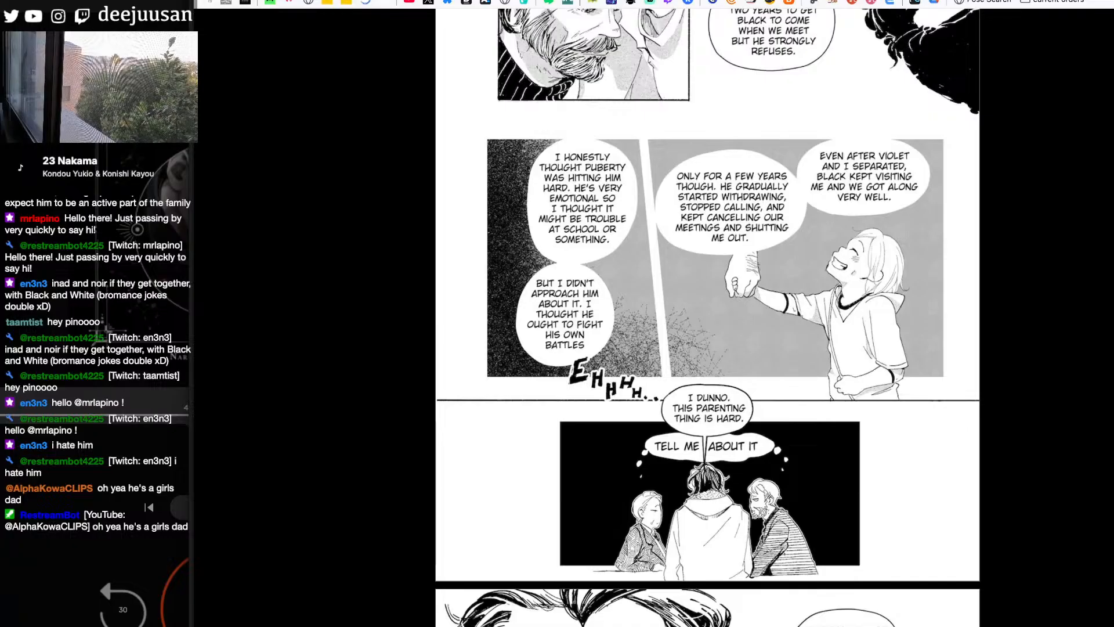
- Study the bearded man's large front-facing portrait below the three-figure table panel, focusing on his wavy hair, beard and dark collar
{"action": "scroll", "coordinate": [707, 317], "scroll_direction": "down", "scroll_amount": 3}
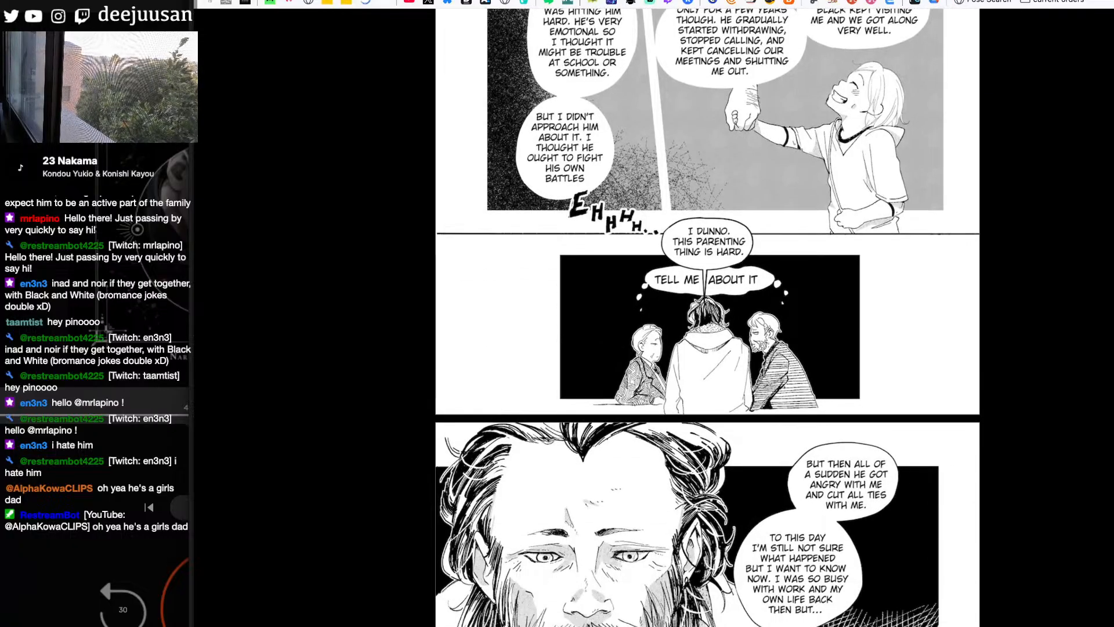
{"action": "scroll", "coordinate": [707, 317], "scroll_direction": "down", "scroll_amount": 5}
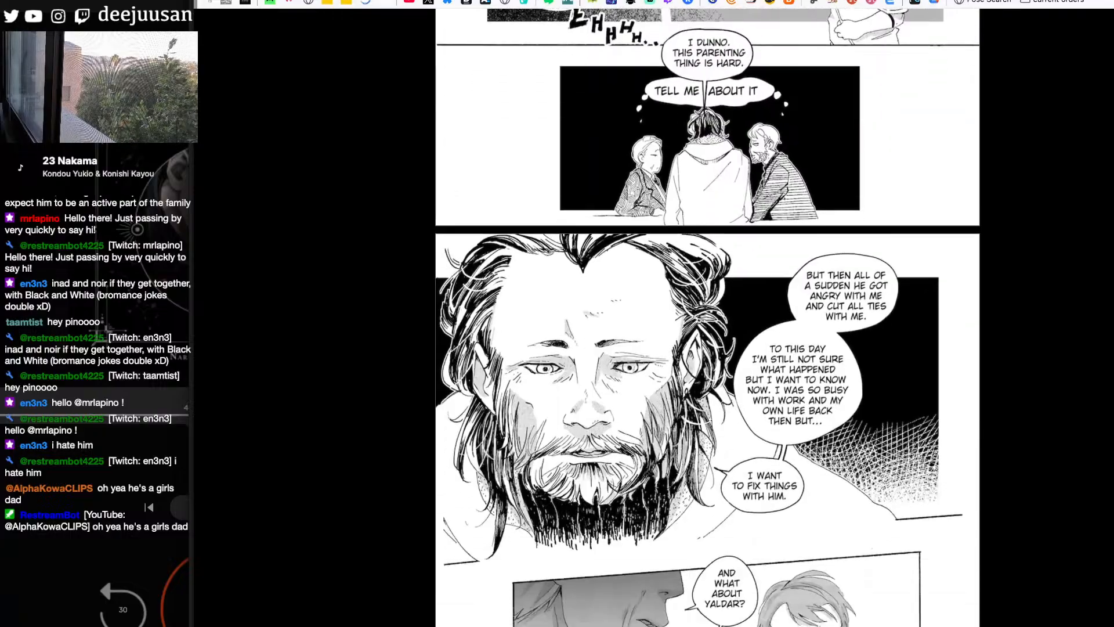
{"action": "scroll", "coordinate": [707, 317], "scroll_direction": "down", "scroll_amount": 1}
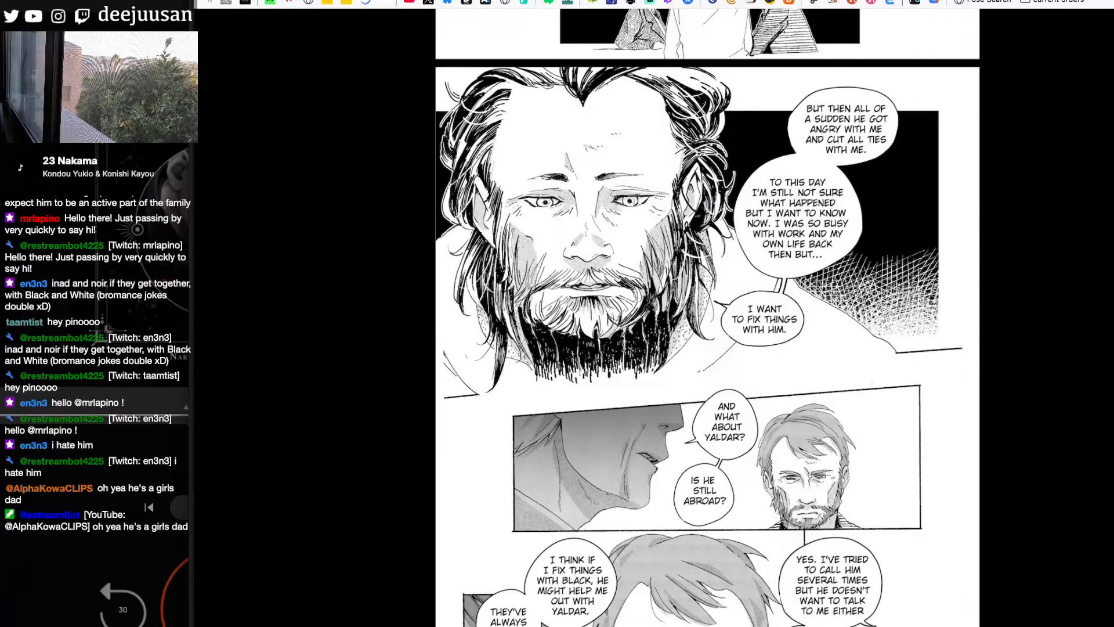
{"action": "scroll", "coordinate": [708, 318], "scroll_direction": "down", "scroll_amount": 3}
{"action": "scroll", "coordinate": [708, 318], "scroll_direction": "down", "scroll_amount": 2}
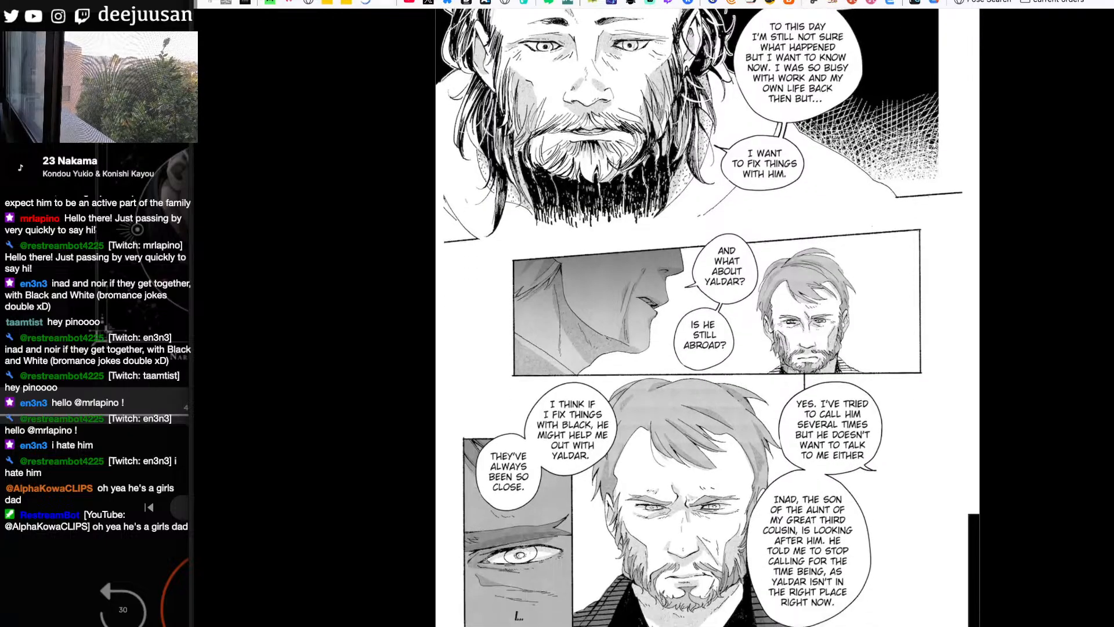
- Examine the blond bearded man's frontal close-up with open black collar and striped jacket on the page discussing Yaldar
{"action": "scroll", "coordinate": [708, 318], "scroll_direction": "down", "scroll_amount": 1}
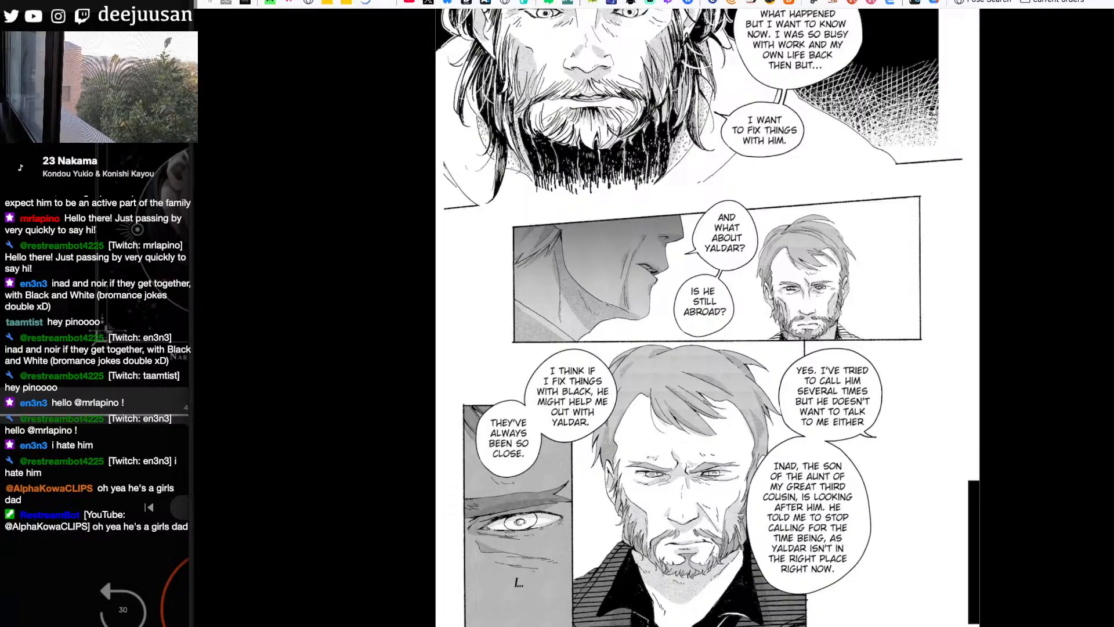
{"action": "scroll", "coordinate": [707, 318], "scroll_direction": "down", "scroll_amount": 3}
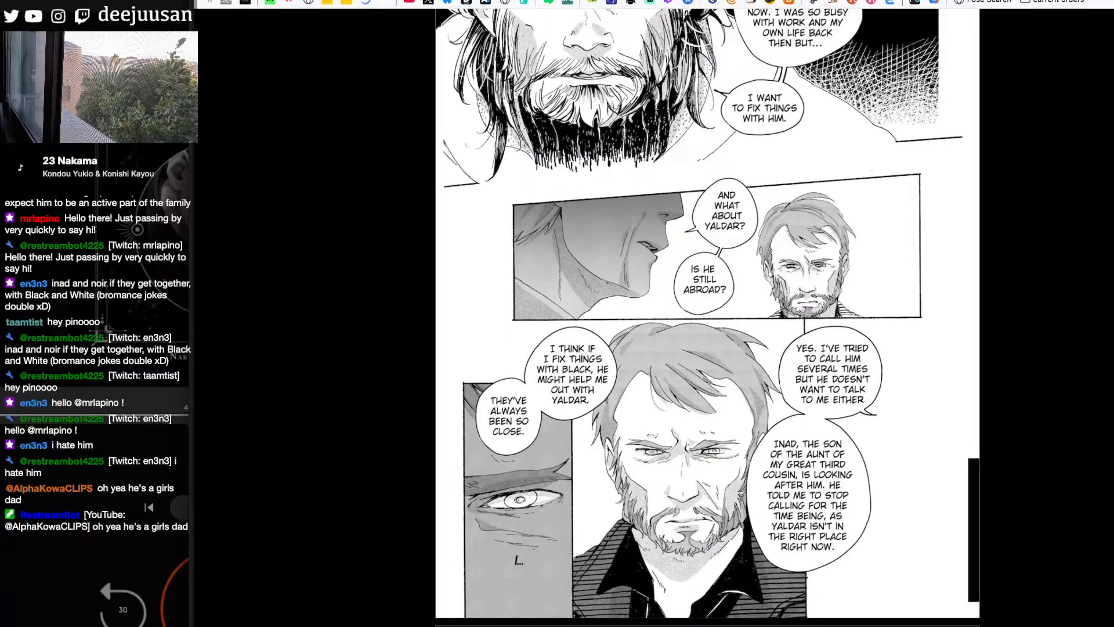
{"action": "scroll", "coordinate": [708, 317], "scroll_direction": "down", "scroll_amount": 2}
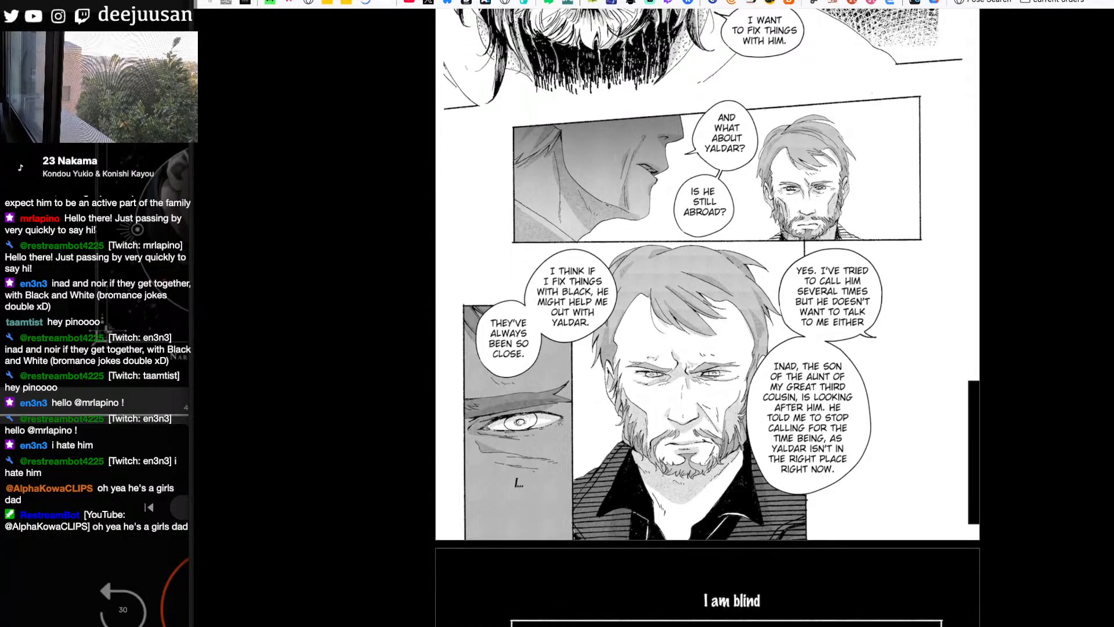
{"action": "scroll", "coordinate": [707, 318], "scroll_direction": "down", "scroll_amount": 1}
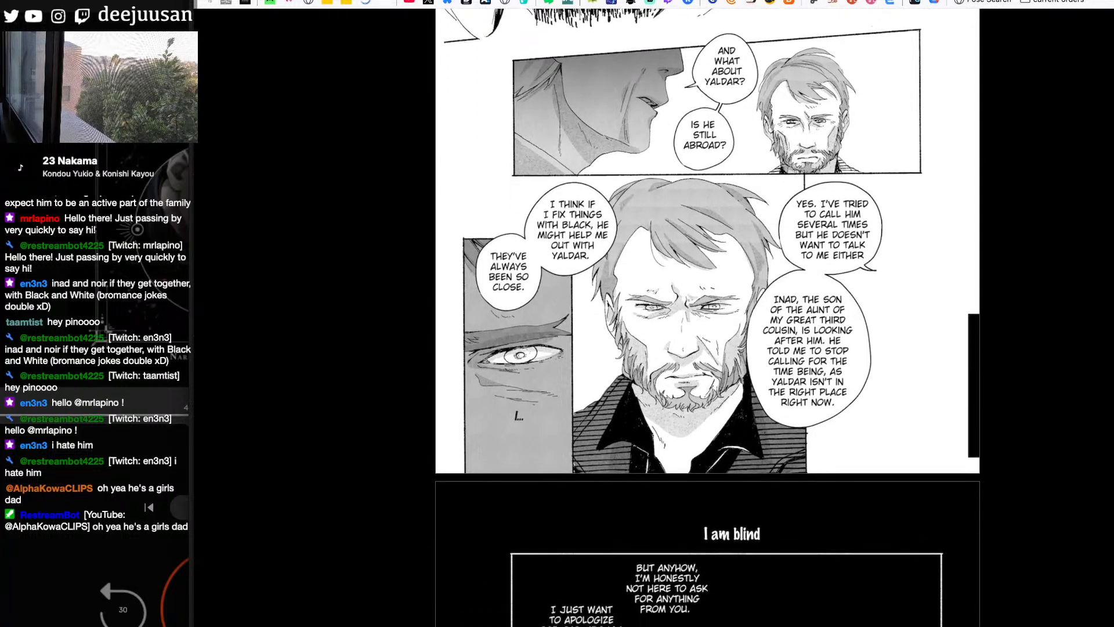
{"action": "scroll", "coordinate": [707, 318], "scroll_direction": "down", "scroll_amount": 1}
{"action": "scroll", "coordinate": [707, 317], "scroll_direction": "down", "scroll_amount": 1}
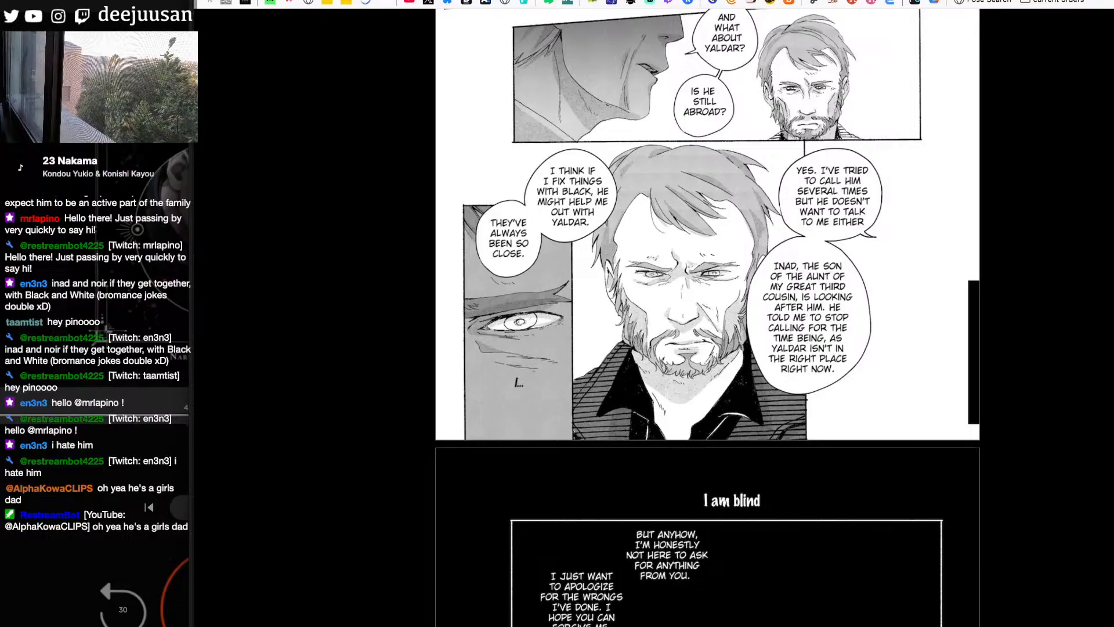
{"action": "scroll", "coordinate": [708, 317], "scroll_direction": "down", "scroll_amount": 1}
{"action": "scroll", "coordinate": [707, 317], "scroll_direction": "down", "scroll_amount": 1}
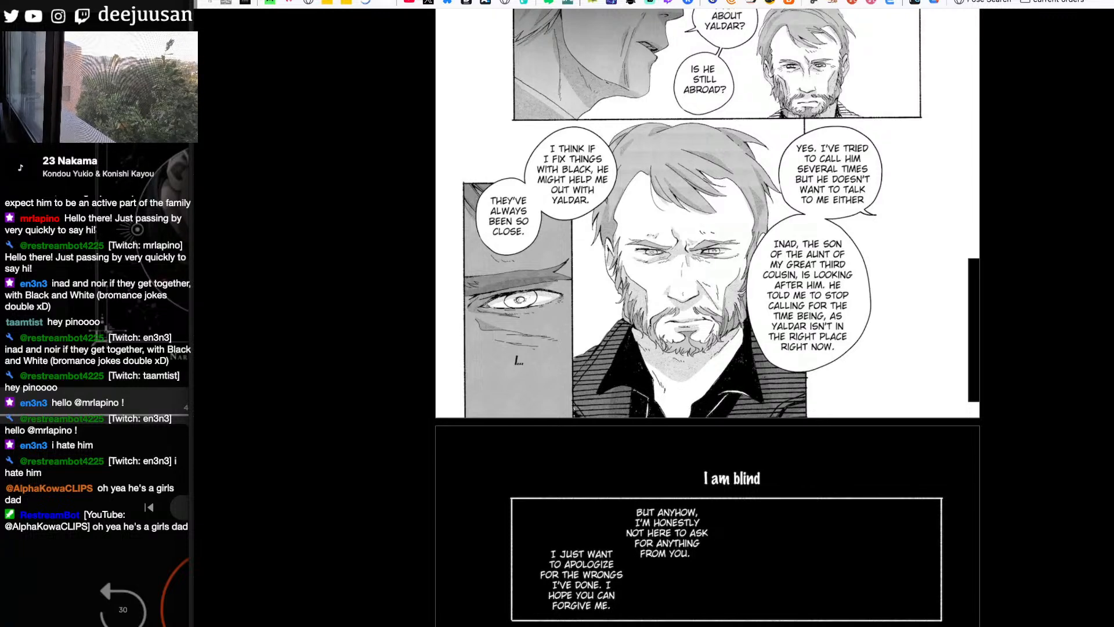
- Read through the black text-only pages from "I am blind" to the panels with the clink and tweet sound effects
{"action": "scroll", "coordinate": [708, 317], "scroll_direction": "down", "scroll_amount": 6}
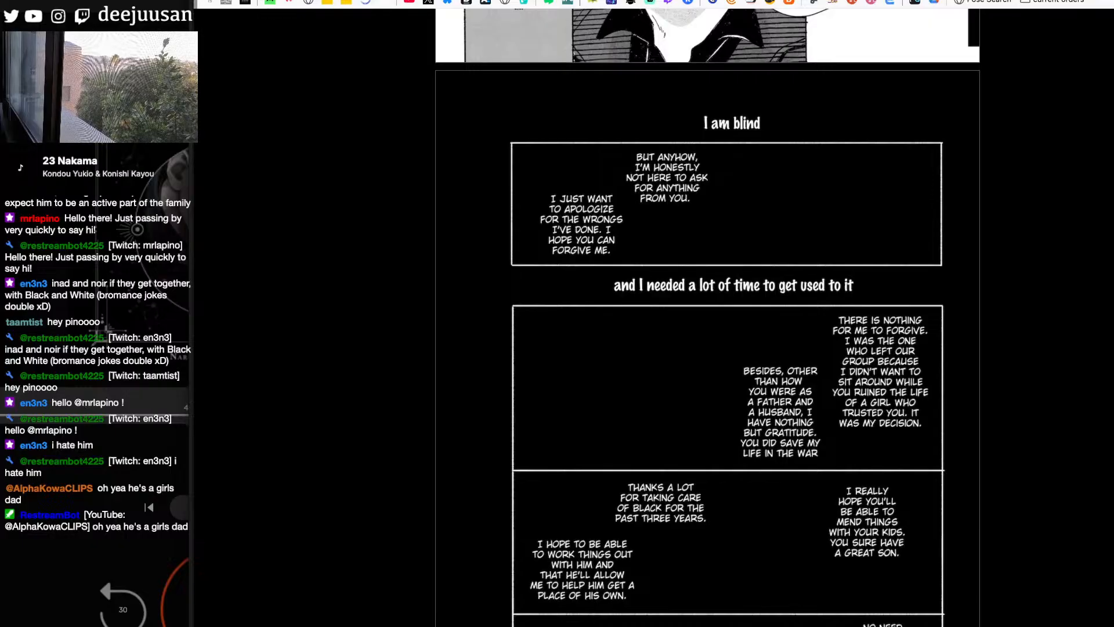
{"action": "scroll", "coordinate": [708, 316], "scroll_direction": "down", "scroll_amount": 1}
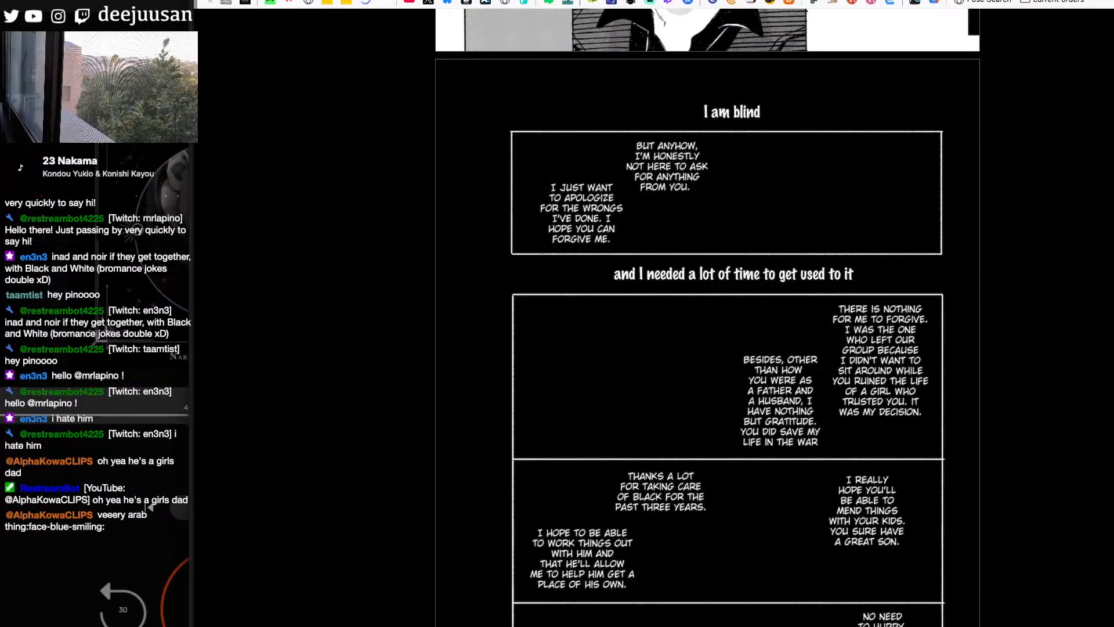
{"action": "scroll", "coordinate": [707, 317], "scroll_direction": "down", "scroll_amount": 5}
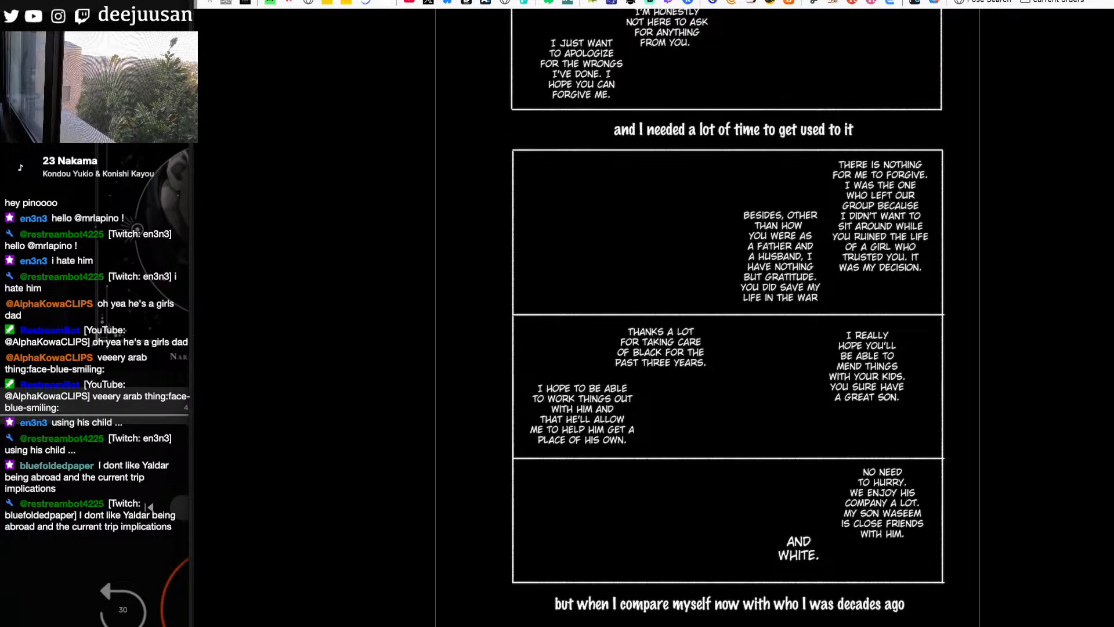
{"action": "scroll", "coordinate": [708, 313], "scroll_direction": "down", "scroll_amount": 9}
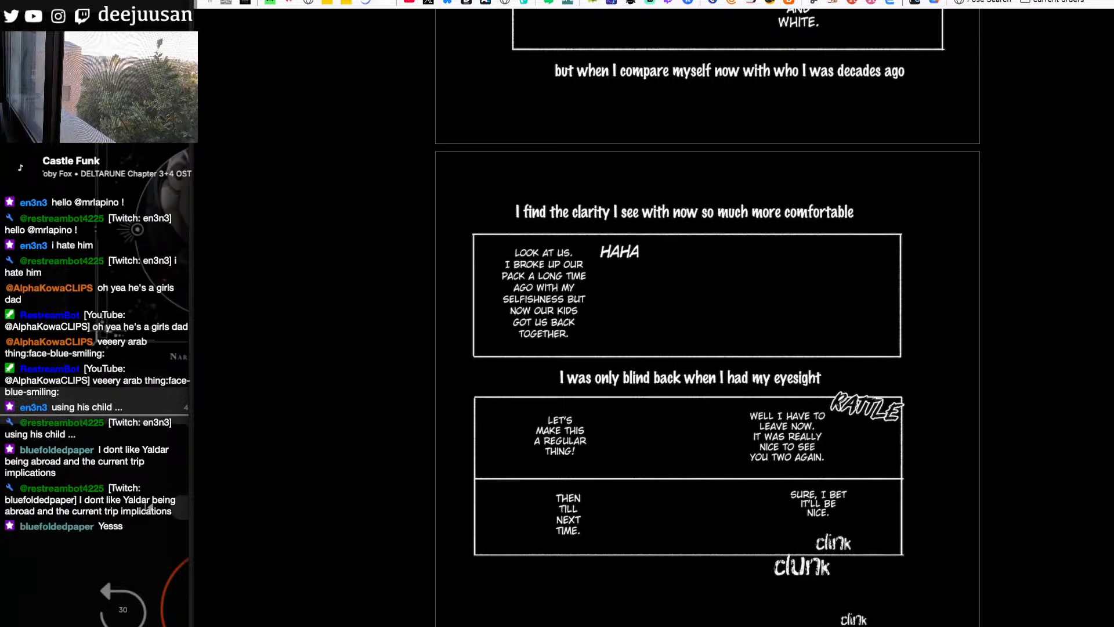
{"action": "scroll", "coordinate": [707, 318], "scroll_direction": "down", "scroll_amount": 2}
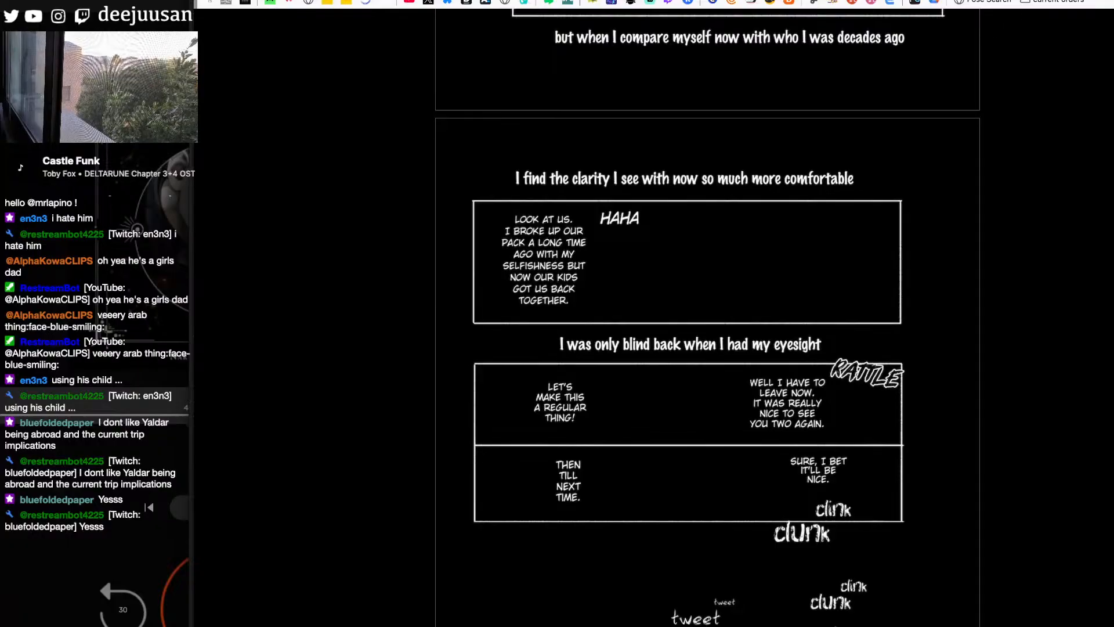
{"action": "scroll", "coordinate": [708, 314], "scroll_direction": "down", "scroll_amount": 5}
{"action": "scroll", "coordinate": [707, 313], "scroll_direction": "down", "scroll_amount": 7}
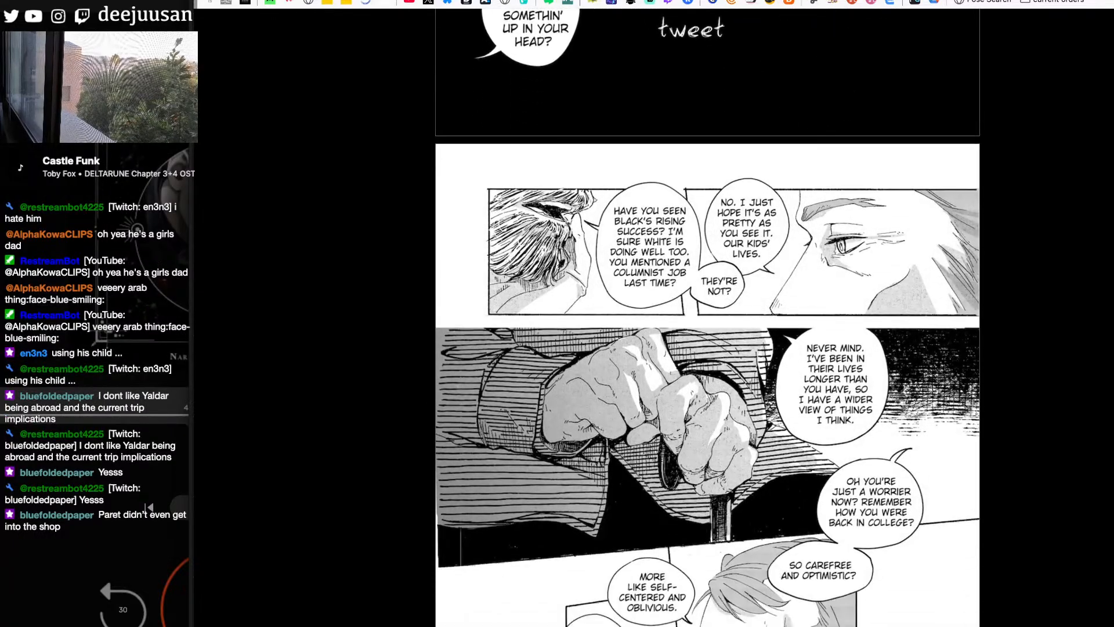
- Study the page with hands gripping a cane, including the two bearded men's facing portraits beneath
{"action": "scroll", "coordinate": [708, 313], "scroll_direction": "down", "scroll_amount": 1}
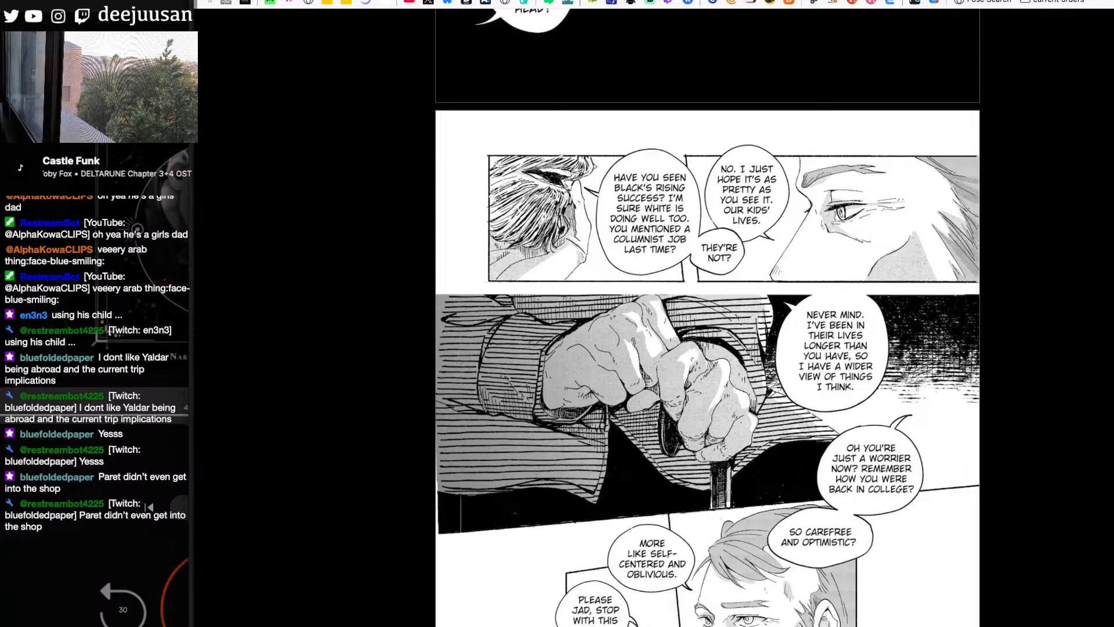
{"action": "scroll", "coordinate": [708, 331], "scroll_direction": "down", "scroll_amount": 1}
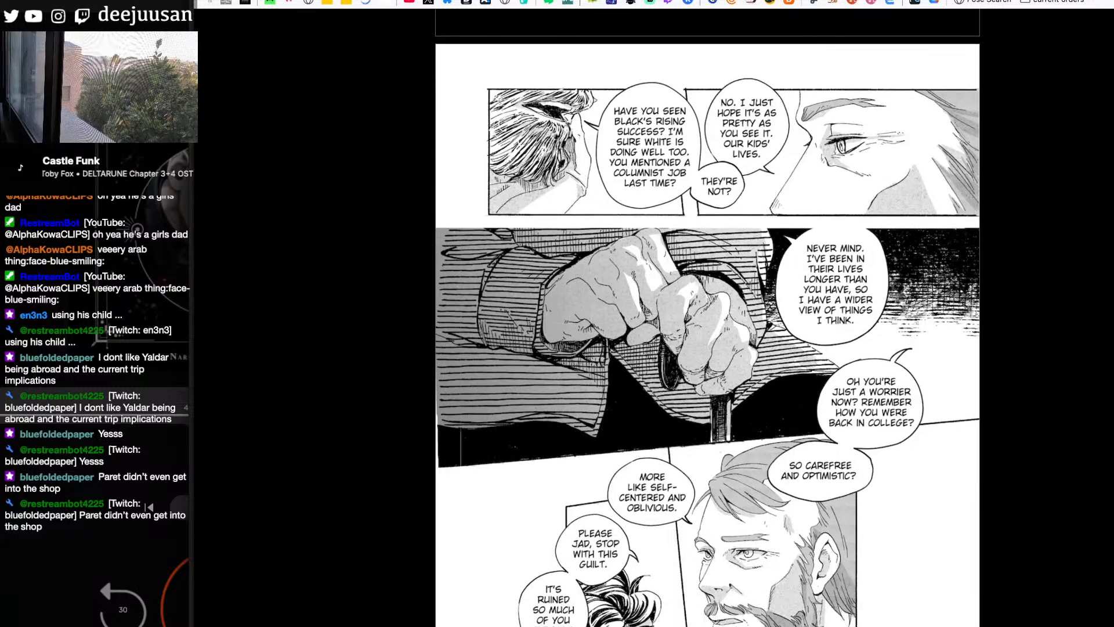
{"action": "scroll", "coordinate": [707, 331], "scroll_direction": "down", "scroll_amount": 1}
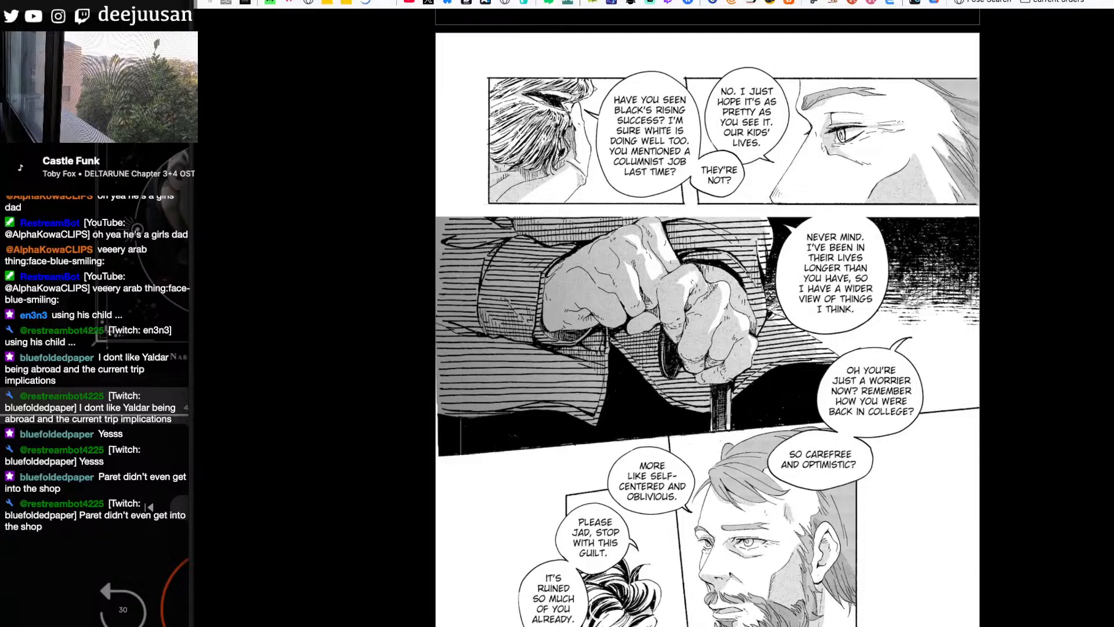
{"action": "scroll", "coordinate": [707, 331], "scroll_direction": "down", "scroll_amount": 3}
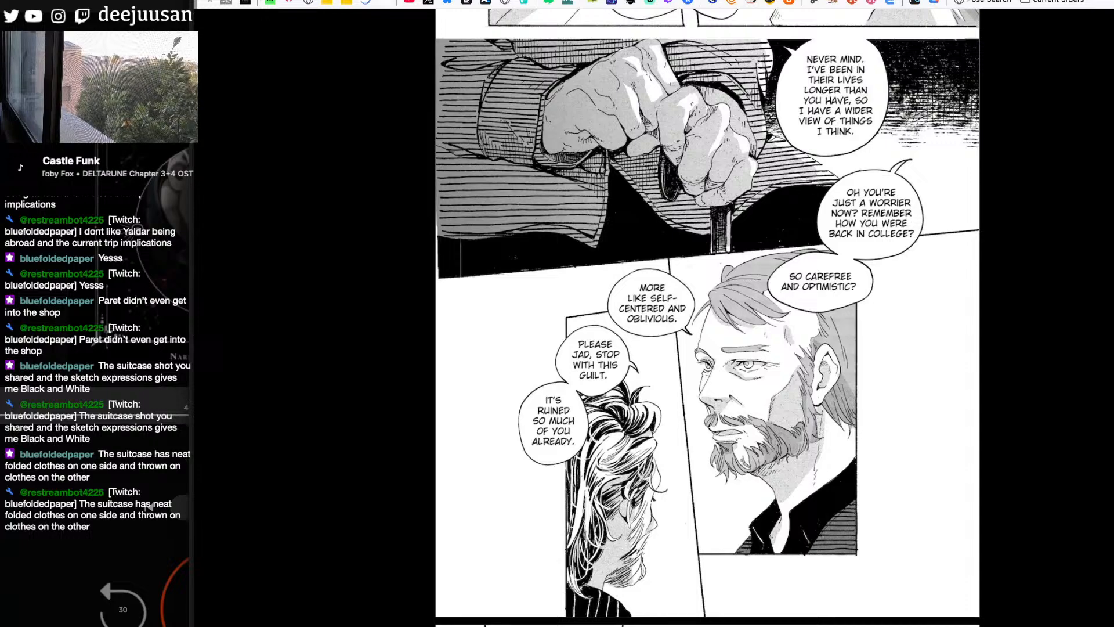
- Study the bearded man seated in a light hooded coat holding a cup, checking the seated-figure sketch in the drawing application before returning
{"action": "scroll", "coordinate": [707, 318], "scroll_direction": "down", "scroll_amount": 5}
{"action": "scroll", "coordinate": [707, 318], "scroll_direction": "down", "scroll_amount": 1}
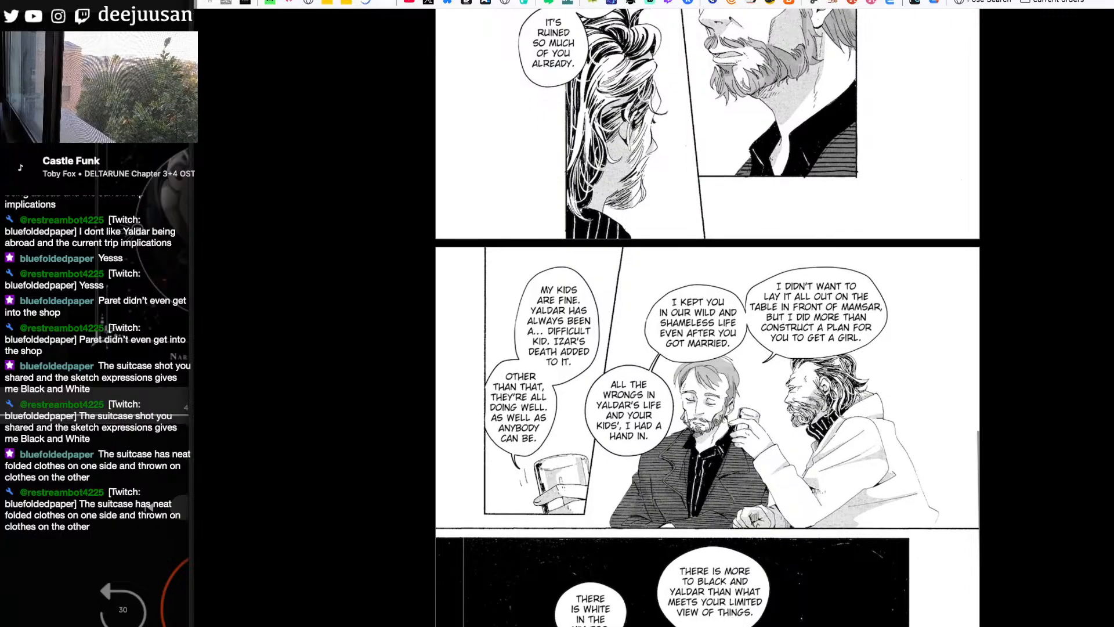
{"action": "scroll", "coordinate": [708, 318], "scroll_direction": "down", "scroll_amount": 2}
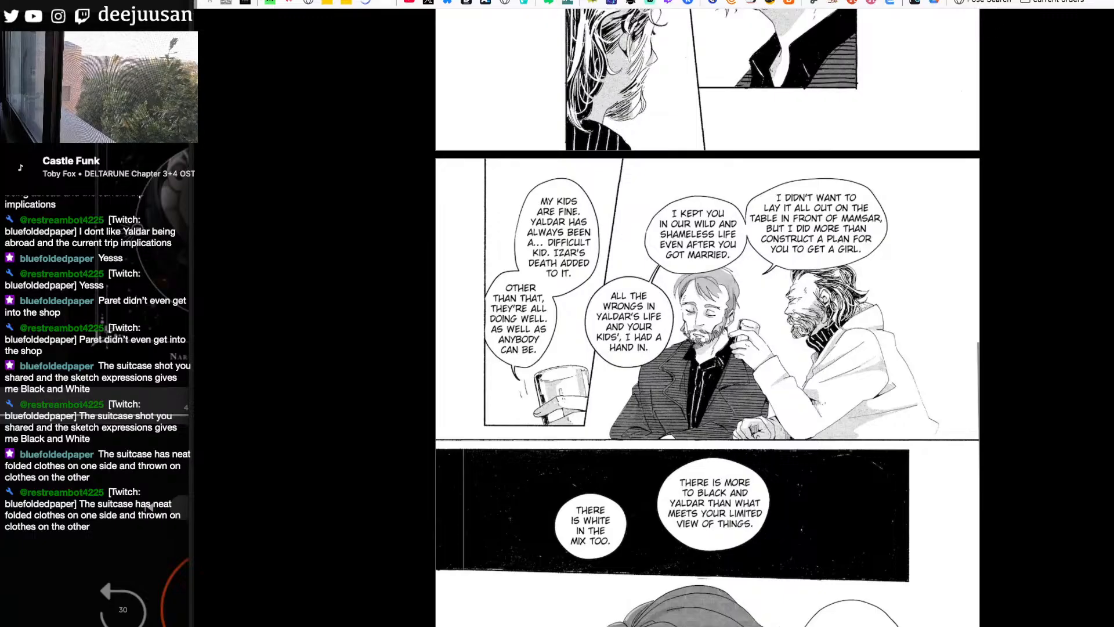
{"action": "scroll", "coordinate": [708, 318], "scroll_direction": "down", "scroll_amount": 1}
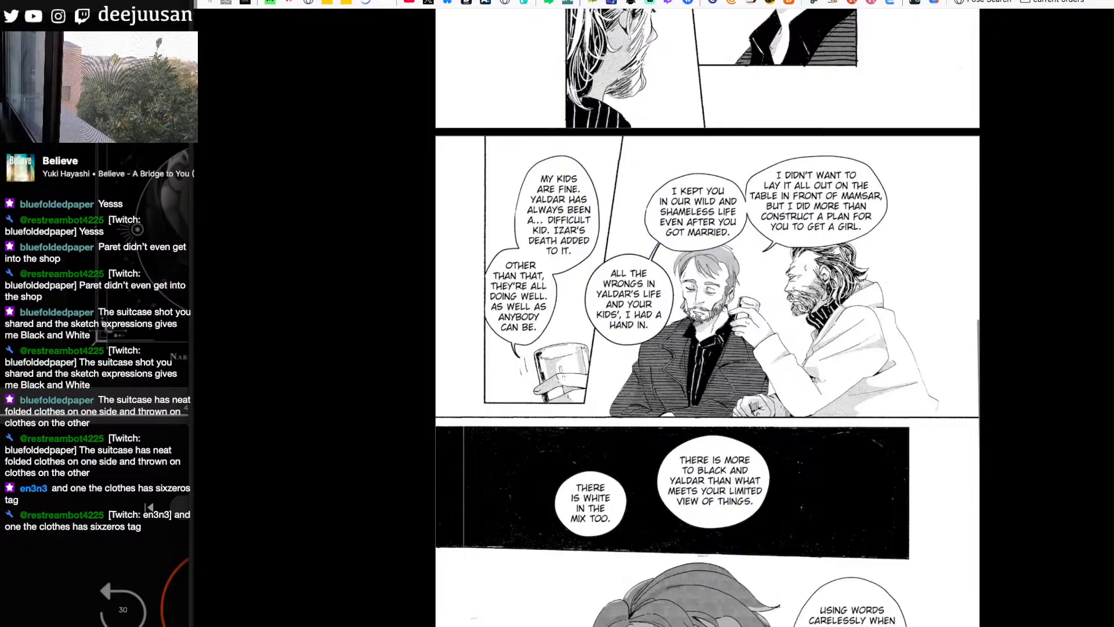
{"action": "key", "text": "super+Tab"}
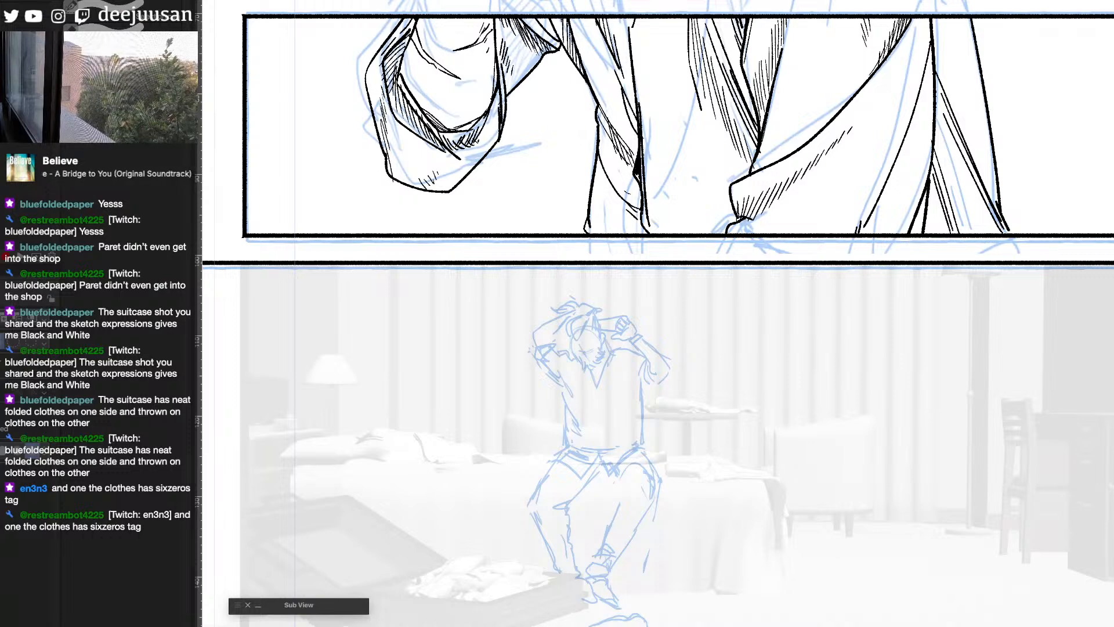
{"action": "key", "text": "super+Tab"}
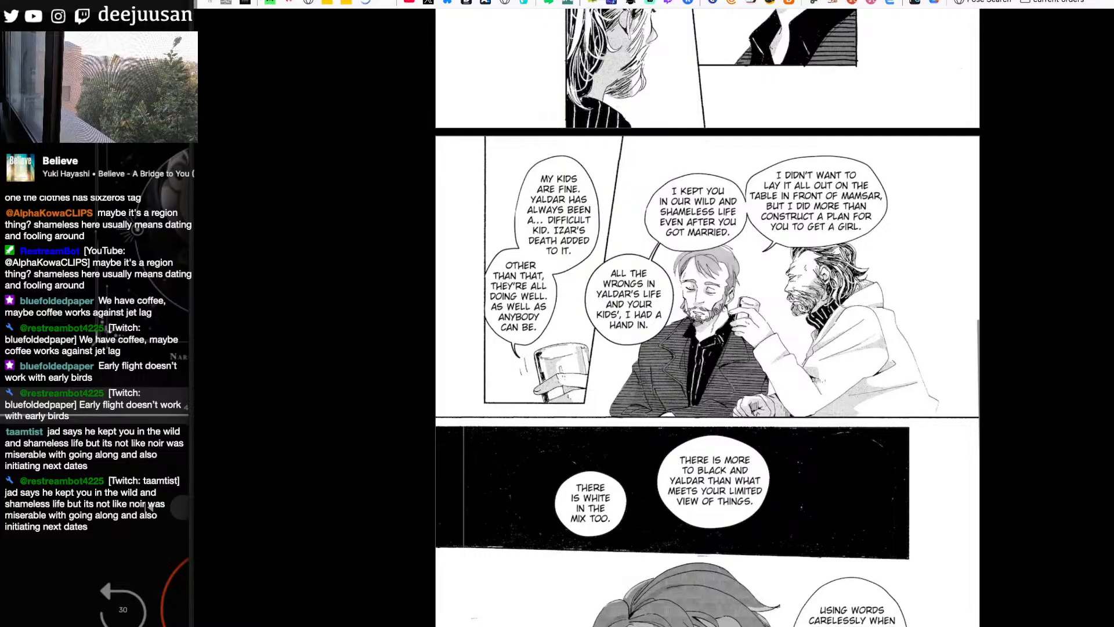
- Examine the bearded man's hooded-coat portrait, shaded turtleneck close-up and small comedic figure on the following pages
{"action": "scroll", "coordinate": [708, 317], "scroll_direction": "down", "scroll_amount": 5}
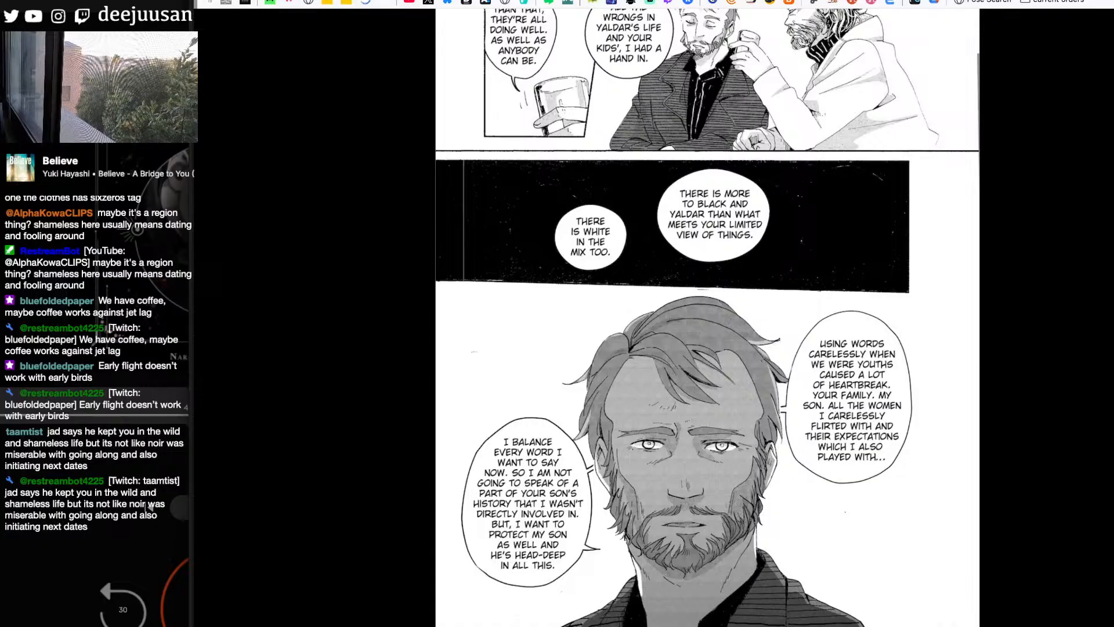
{"action": "scroll", "coordinate": [707, 317], "scroll_direction": "down", "scroll_amount": 10}
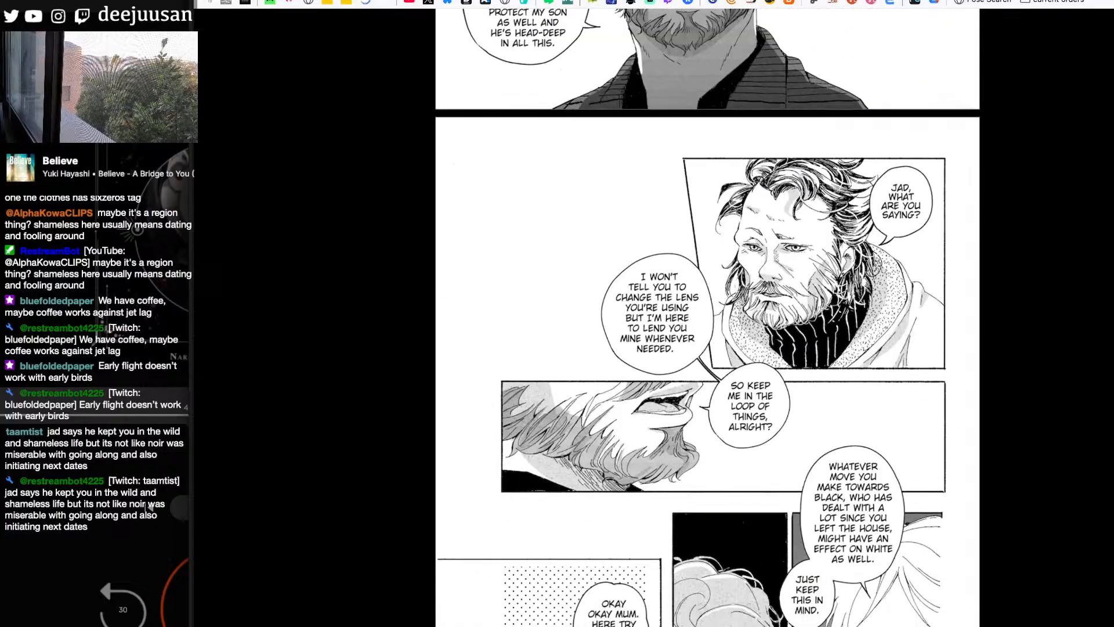
{"action": "scroll", "coordinate": [707, 317], "scroll_direction": "down", "scroll_amount": 5}
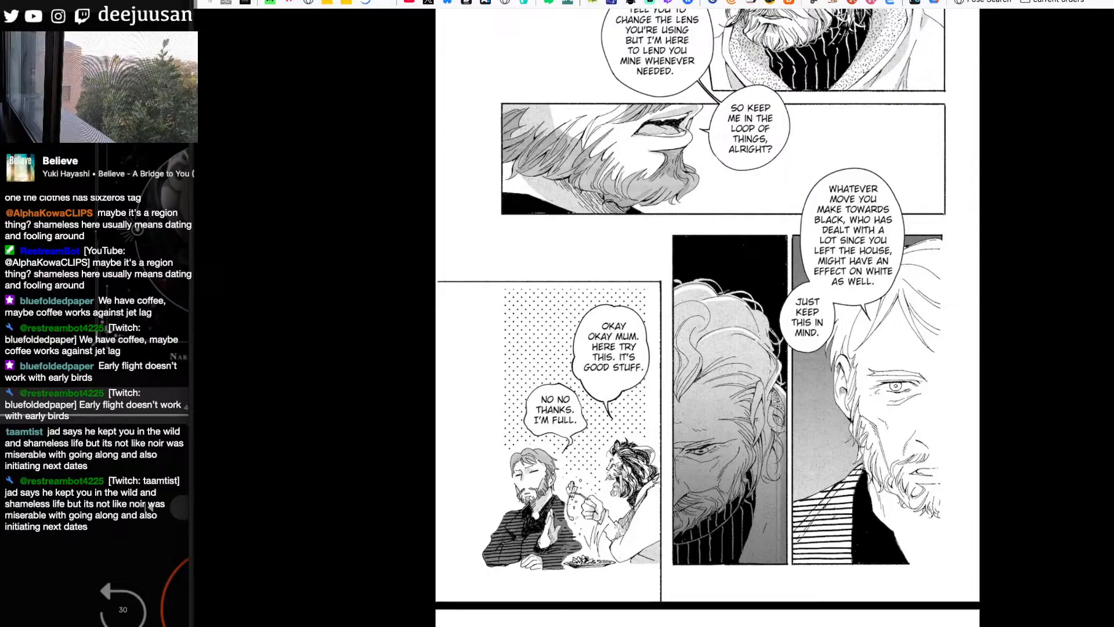
- Read the remaining pages through the end of chapter 46 and look through the webmanga's chapter list around chapters 47 and 48
{"action": "scroll", "coordinate": [707, 314], "scroll_direction": "down", "scroll_amount": 10}
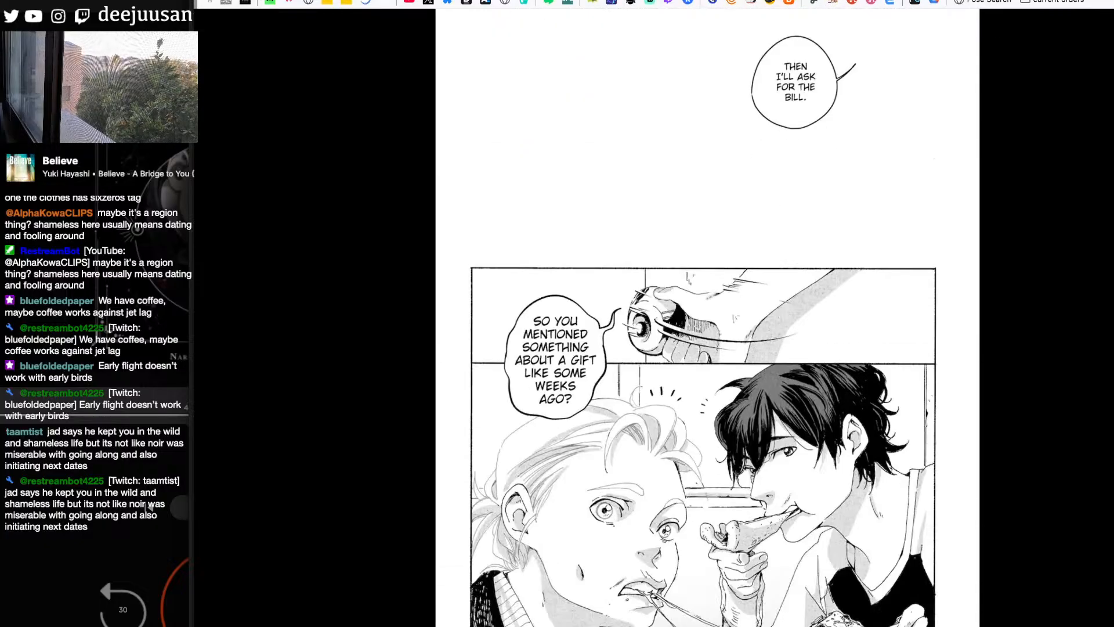
{"action": "scroll", "coordinate": [707, 313], "scroll_direction": "down", "scroll_amount": 10}
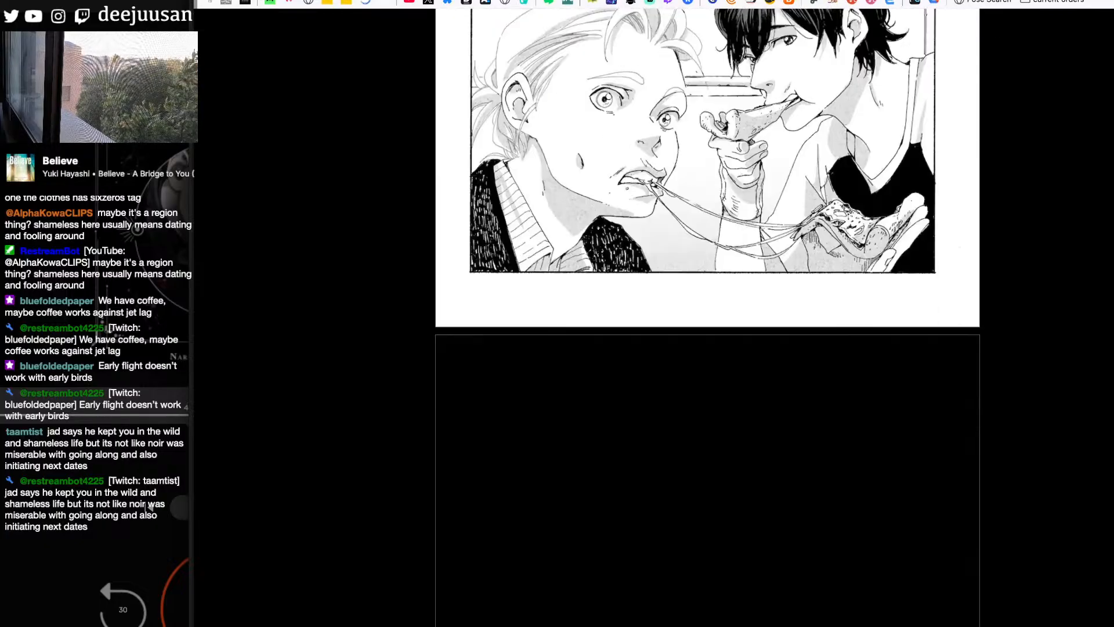
{"action": "scroll", "coordinate": [707, 313], "scroll_direction": "down", "scroll_amount": 10}
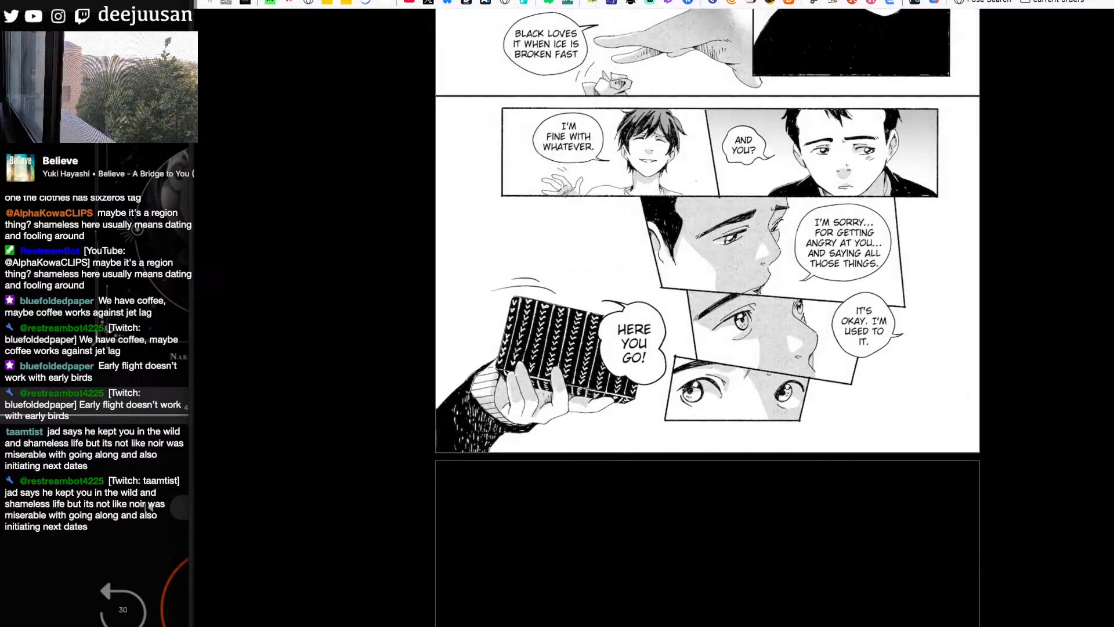
{"action": "scroll", "coordinate": [707, 314], "scroll_direction": "down", "scroll_amount": 10}
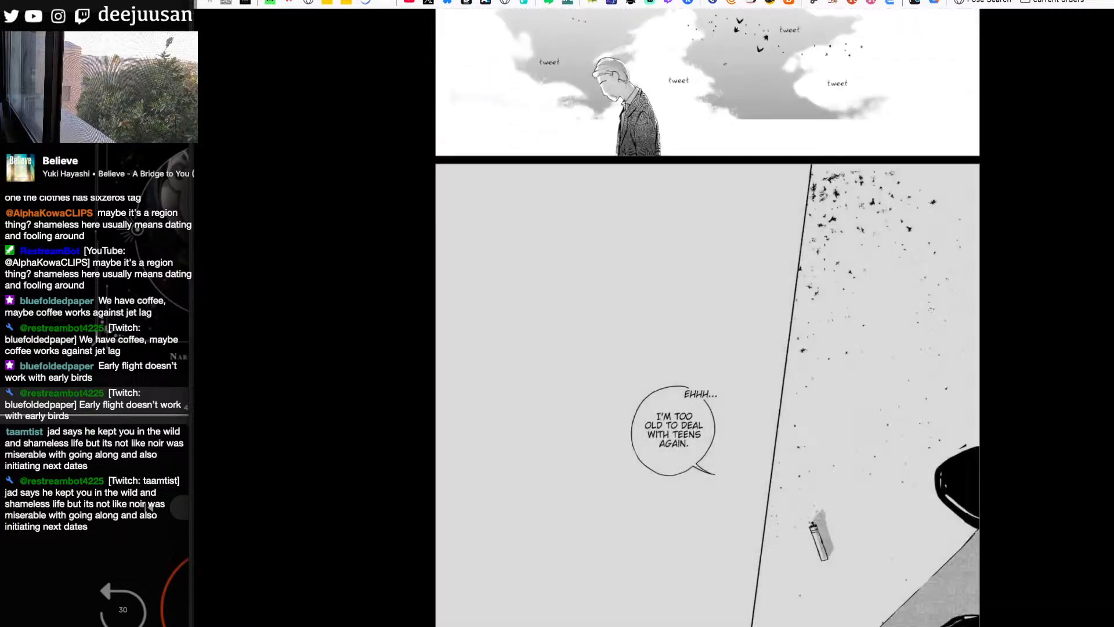
{"action": "left_click", "coordinate": [906, 568]}
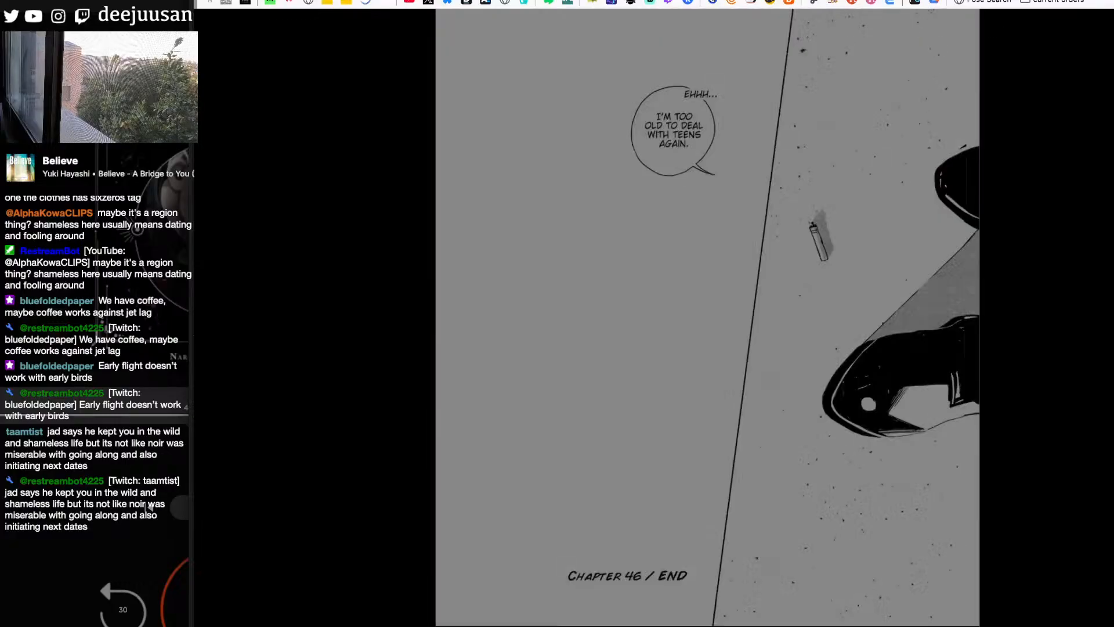
{"action": "scroll", "coordinate": [1074, 325], "scroll_direction": "down", "scroll_amount": 5}
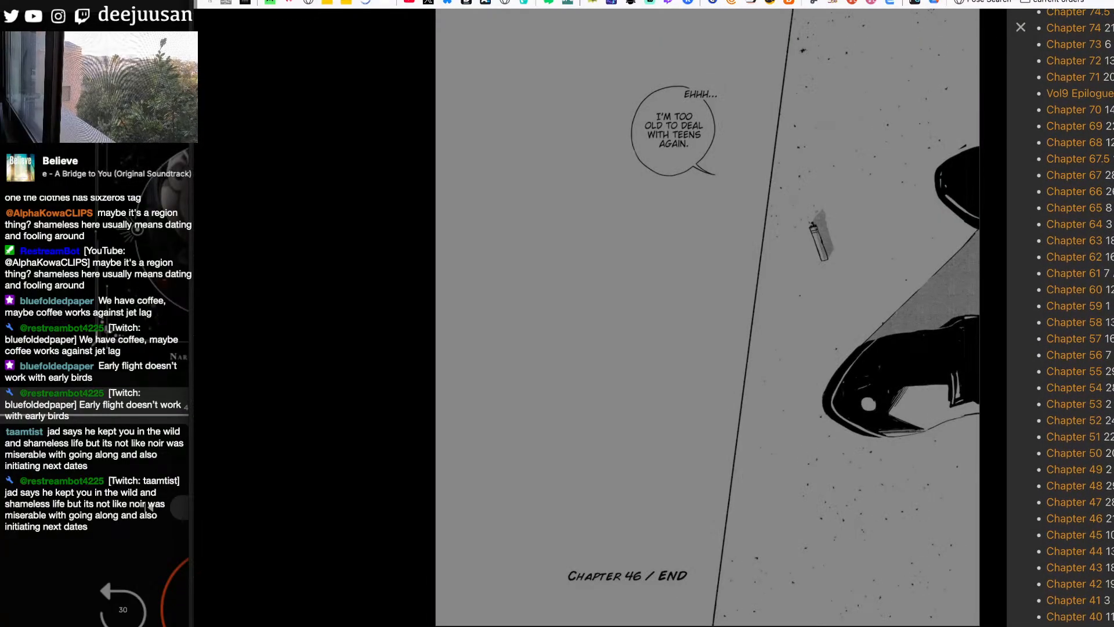
{"action": "left_click", "coordinate": [1083, 491]}
- Switch to the drawing application and review the inked page without the blue sketch, restoring the sketch's visibility
{"action": "key", "text": "super+Tab"}
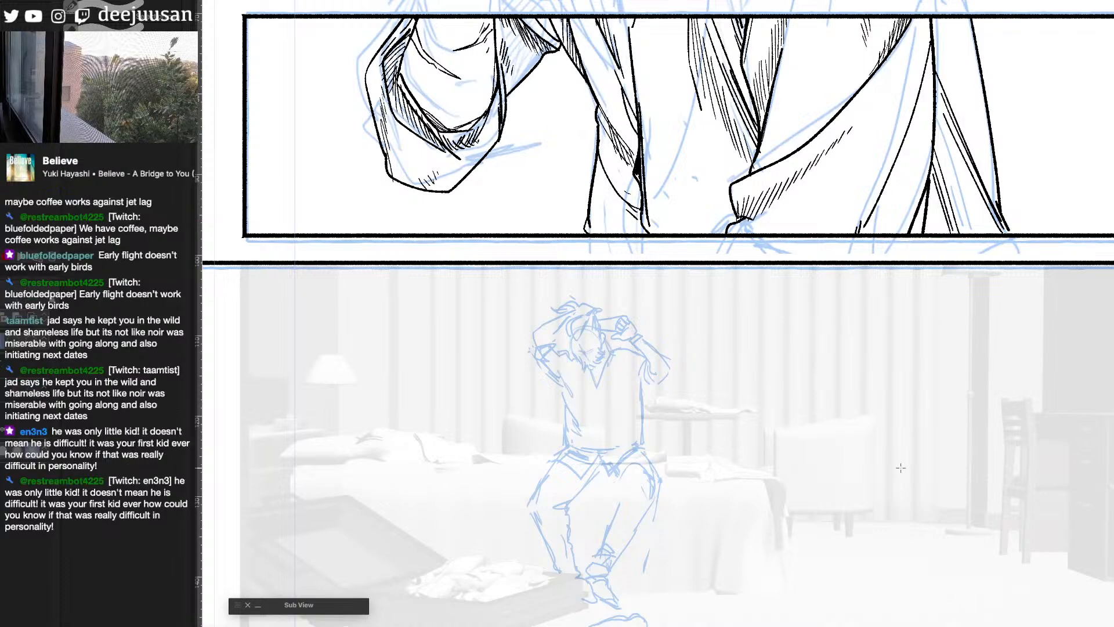
{"action": "scroll", "coordinate": [911, 465], "scroll_direction": "down", "scroll_amount": 2}
{"action": "left_click_drag", "start_coordinate": [1010, 356], "coordinate": [952, 383]}
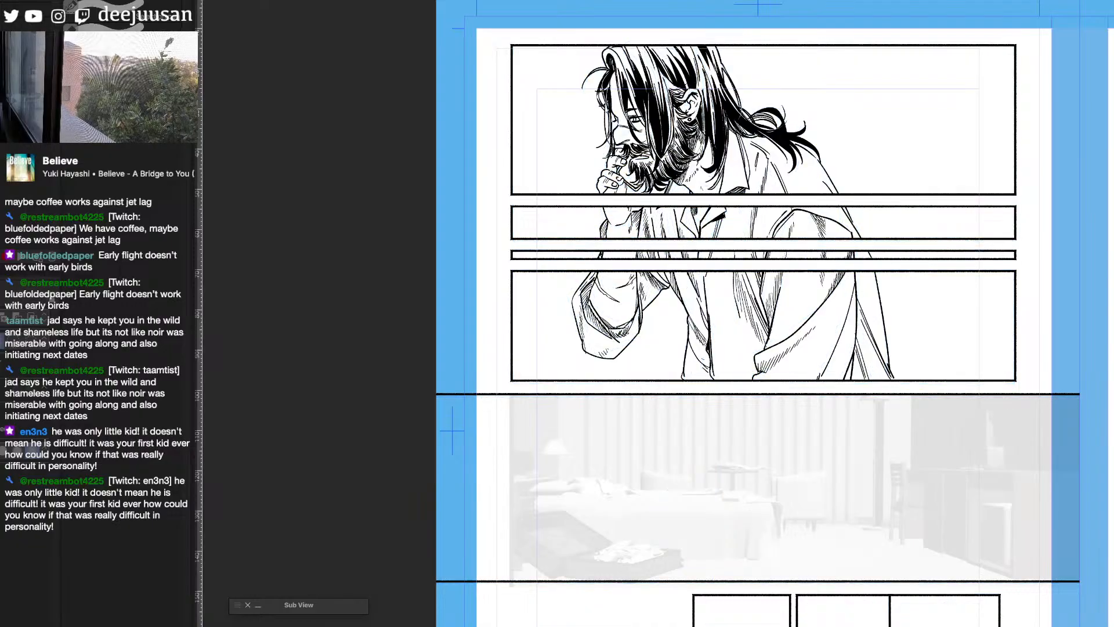
{"action": "scroll", "coordinate": [698, 300], "scroll_direction": "up", "scroll_amount": 1}
{"action": "left_click_drag", "start_coordinate": [699, 300], "coordinate": [695, 159]}
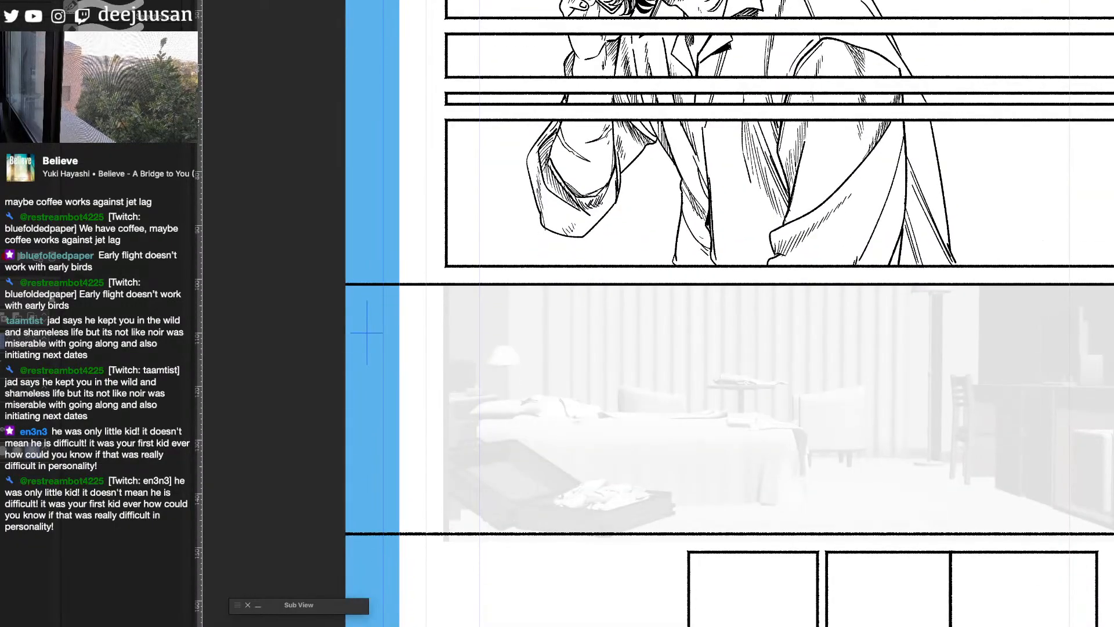
{"action": "key", "text": "ctrl+z"}
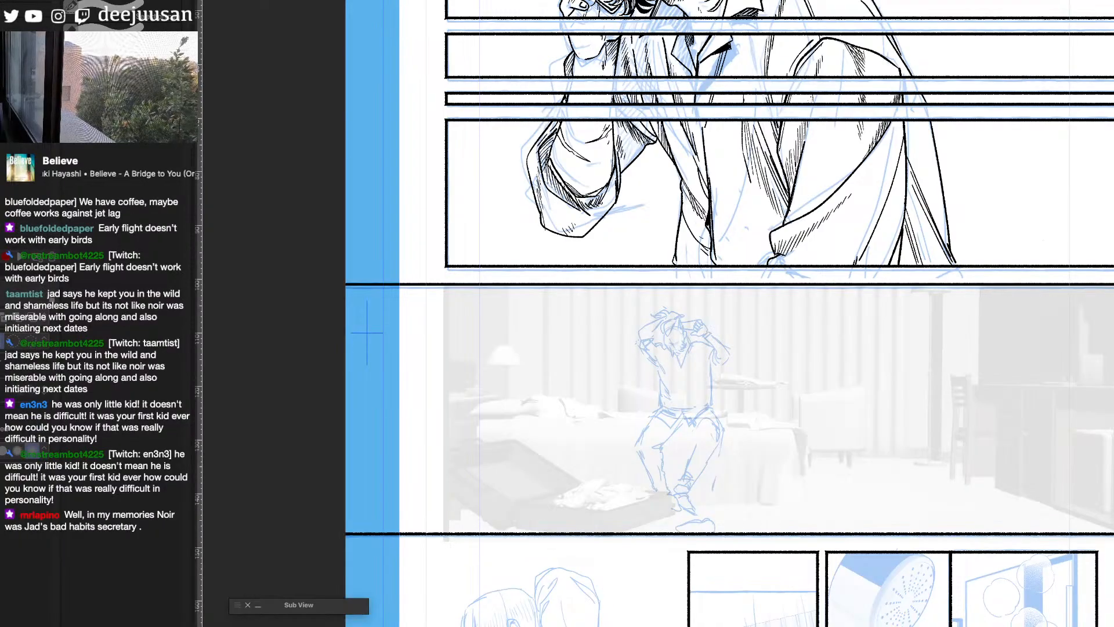
- Activate a layer for the seated-figure bedroom panel and choose an inking brush from the favourites set
{"action": "key", "text": "alt+bracketright"}
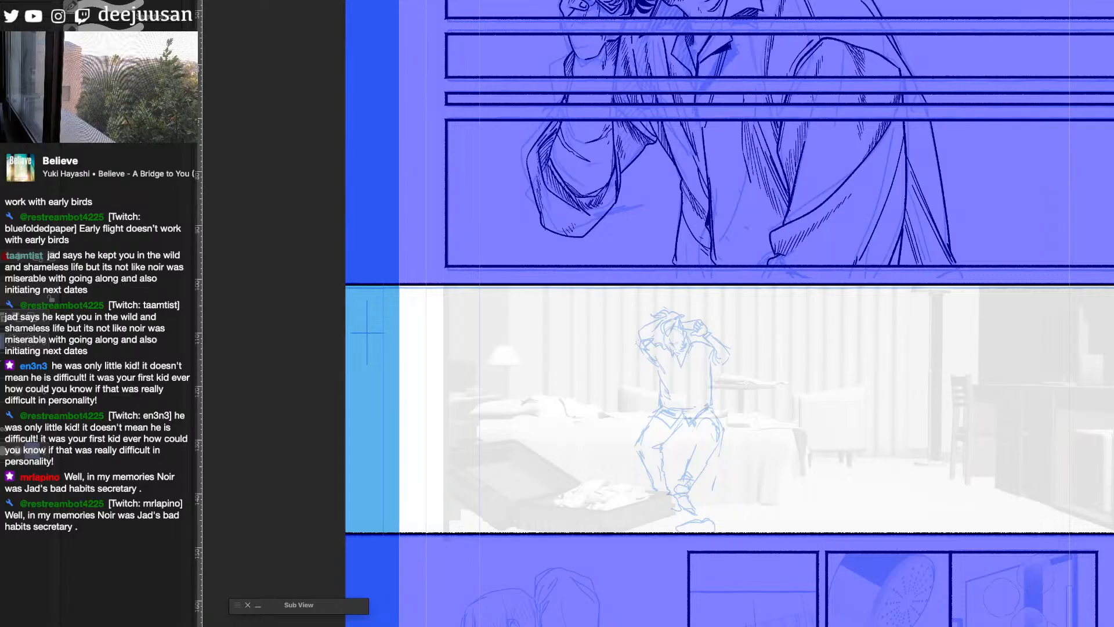
{"action": "key", "text": "alt+bracketleft"}
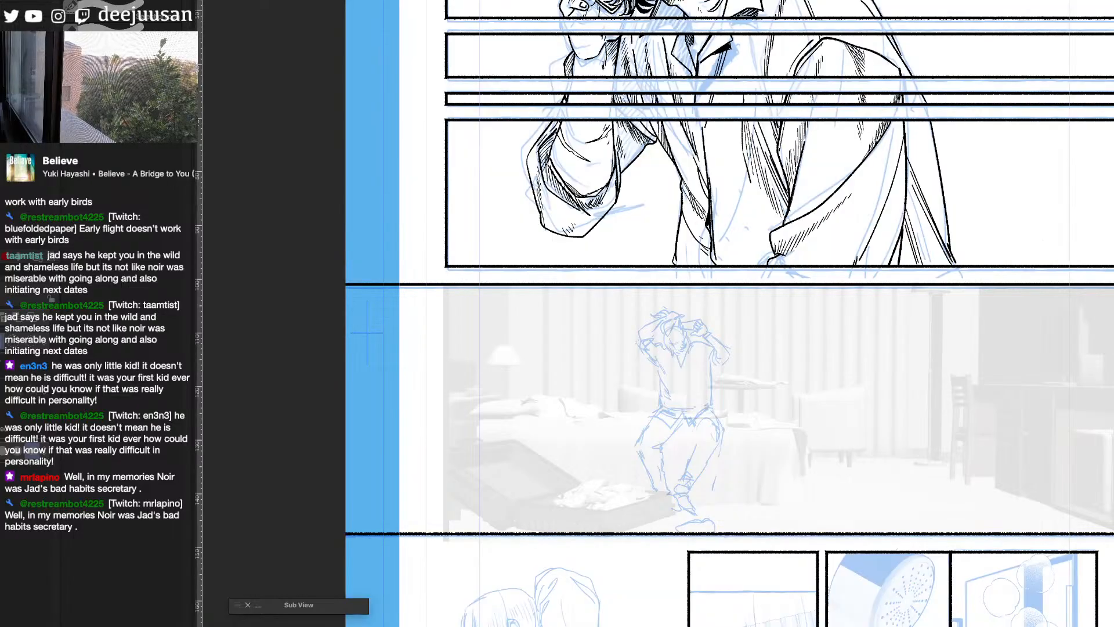
{"action": "key", "text": "q"}
{"action": "left_click", "coordinate": [631, 418]}
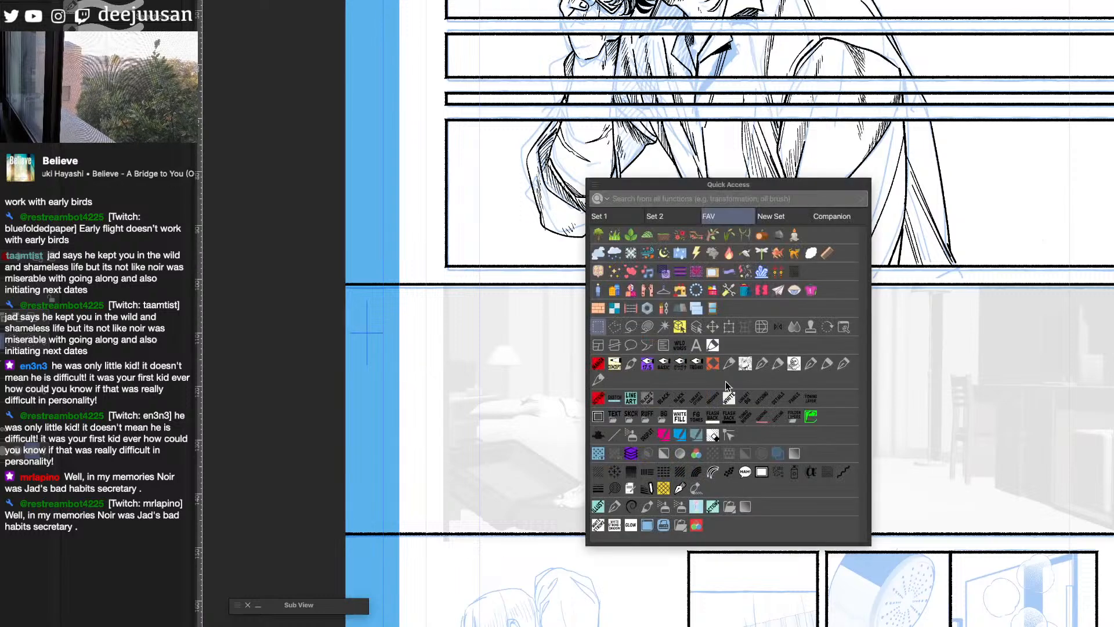
{"action": "scroll", "coordinate": [694, 398], "scroll_direction": "up", "scroll_amount": 2}
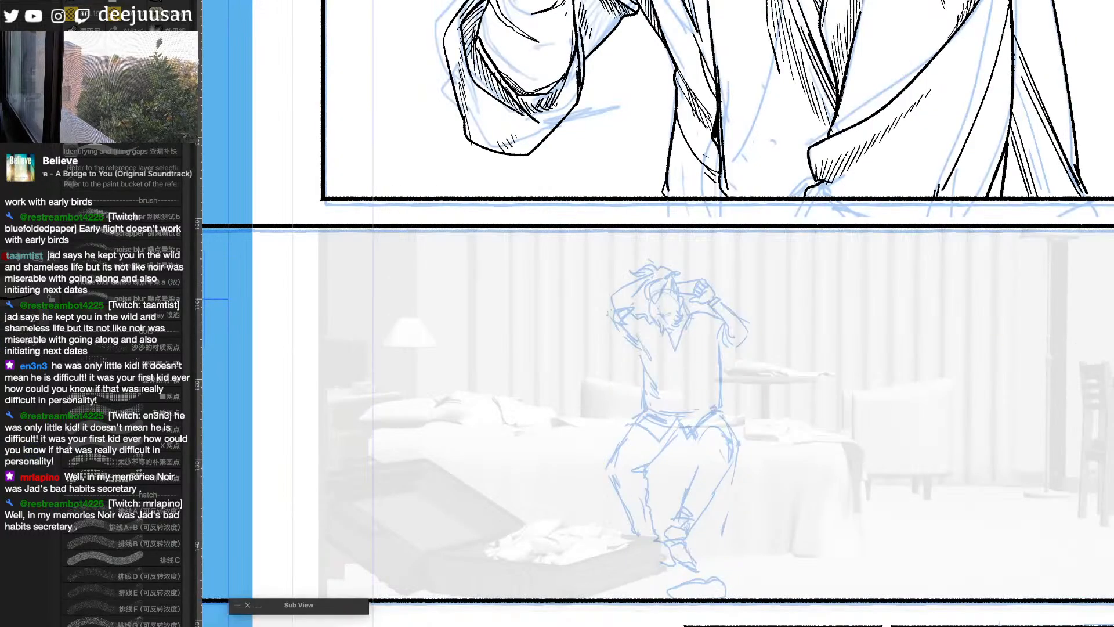
{"action": "key", "text": "q"}
{"action": "left_click", "coordinate": [950, 361]}
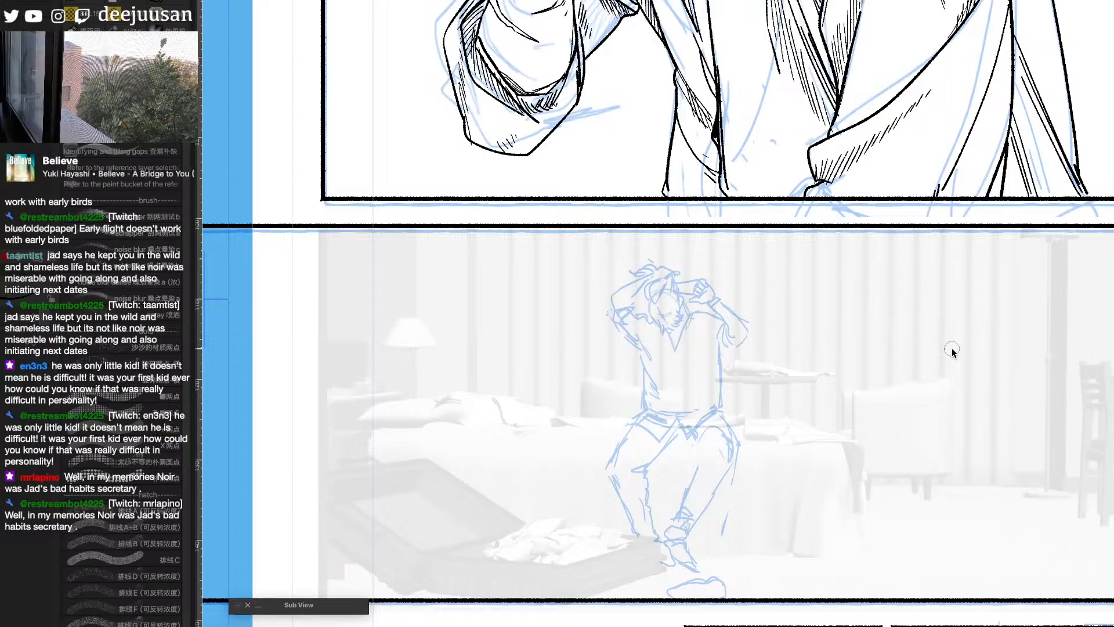
- Ink the front hair locks falling over the seated man's forehead, undoing stray strokes and reducing the brush size
{"action": "scroll", "coordinate": [674, 302], "scroll_direction": "up", "scroll_amount": 1}
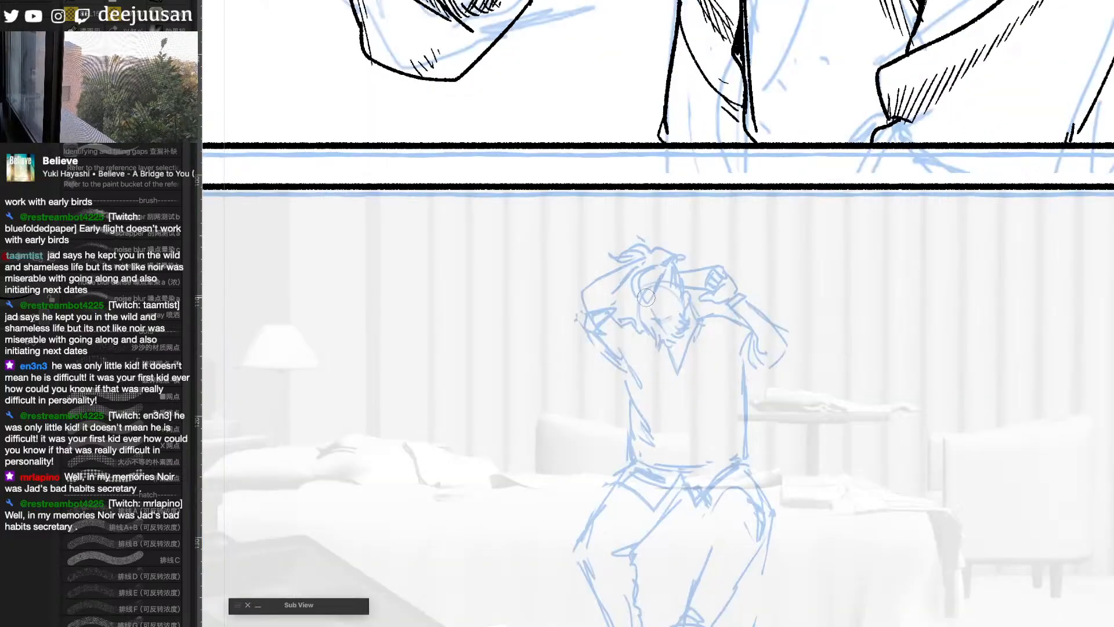
{"action": "left_click_drag", "start_coordinate": [646, 298], "coordinate": [653, 268]}
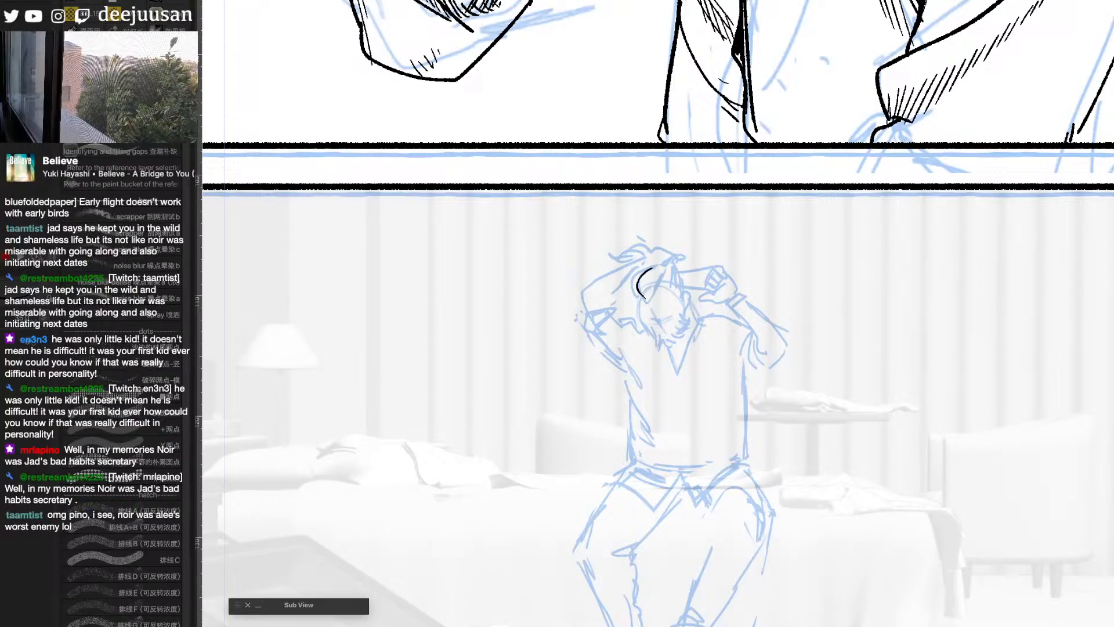
{"action": "left_click", "coordinate": [651, 296]}
{"action": "mouse_move", "coordinate": [651, 295]}
{"action": "left_mouse_down"}
{"action": "mouse_move", "coordinate": [660, 268]}
{"action": "mouse_move", "coordinate": [653, 295]}
{"action": "mouse_move", "coordinate": [673, 267]}
{"action": "mouse_move", "coordinate": [669, 287]}
{"action": "mouse_move", "coordinate": [678, 275]}
{"action": "mouse_move", "coordinate": [680, 288]}
{"action": "mouse_move", "coordinate": [677, 266]}
{"action": "mouse_move", "coordinate": [611, 256]}
{"action": "mouse_move", "coordinate": [676, 259]}
{"action": "left_mouse_up"}
{"action": "key", "text": "ctrl+z"}
{"action": "key", "text": "ctrl+z"}
{"action": "key", "text": "ctrl+z"}
{"action": "key", "text": "["}
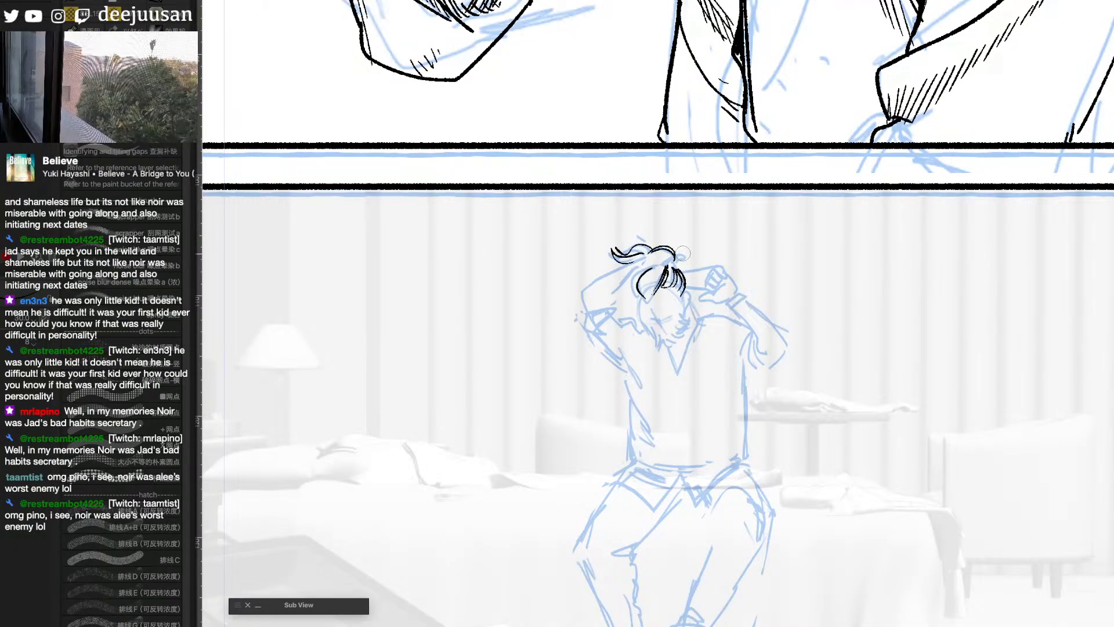
- Undo the last hair strokes and redraw the tuft gathered at the top of the man's head
{"action": "key", "text": "ctrl+z"}
{"action": "key", "text": "ctrl+z"}
{"action": "left_click_drag", "start_coordinate": [648, 254], "coordinate": [659, 249]}
{"action": "mouse_move", "coordinate": [659, 250]}
{"action": "left_mouse_down"}
{"action": "mouse_move", "coordinate": [669, 257]}
{"action": "mouse_move", "coordinate": [654, 259]}
{"action": "left_mouse_up"}
{"action": "scroll", "coordinate": [685, 247], "scroll_direction": "down", "scroll_amount": 1}
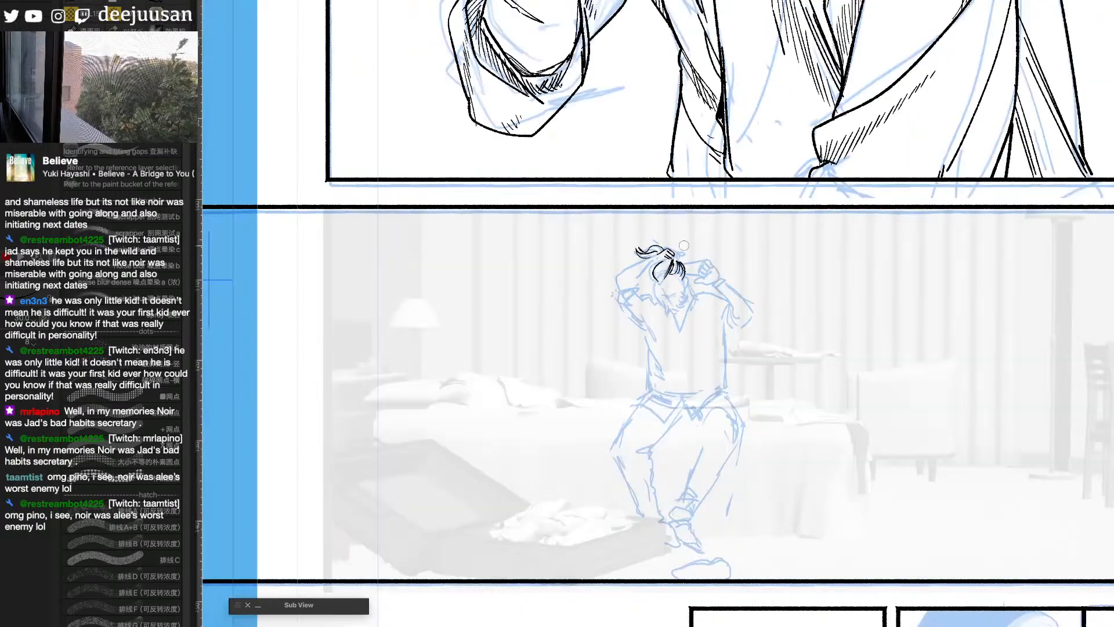
- Ink the raised arm beside the lamp-side of his head and the loose curls above the tied hair
{"action": "left_click_drag", "start_coordinate": [869, 307], "coordinate": [848, 267]}
{"action": "mouse_move", "coordinate": [636, 217]}
{"action": "left_mouse_down"}
{"action": "mouse_move", "coordinate": [601, 233]}
{"action": "mouse_move", "coordinate": [617, 224]}
{"action": "mouse_move", "coordinate": [601, 248]}
{"action": "left_mouse_up"}
{"action": "key", "text": "ctrl+z"}
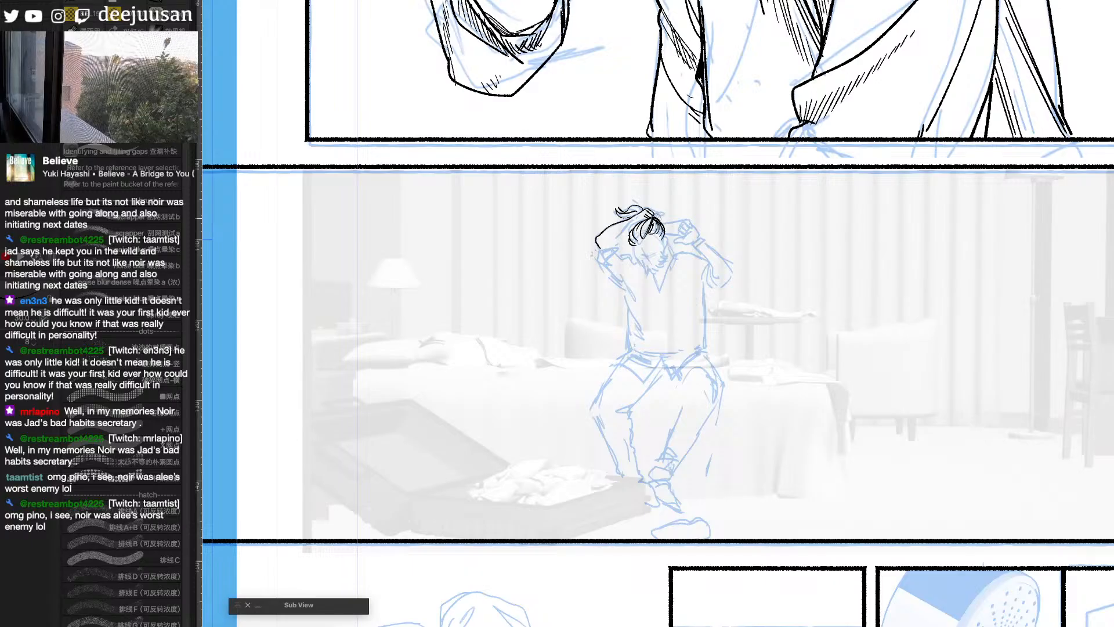
{"action": "left_click_drag", "start_coordinate": [650, 206], "coordinate": [652, 199]}
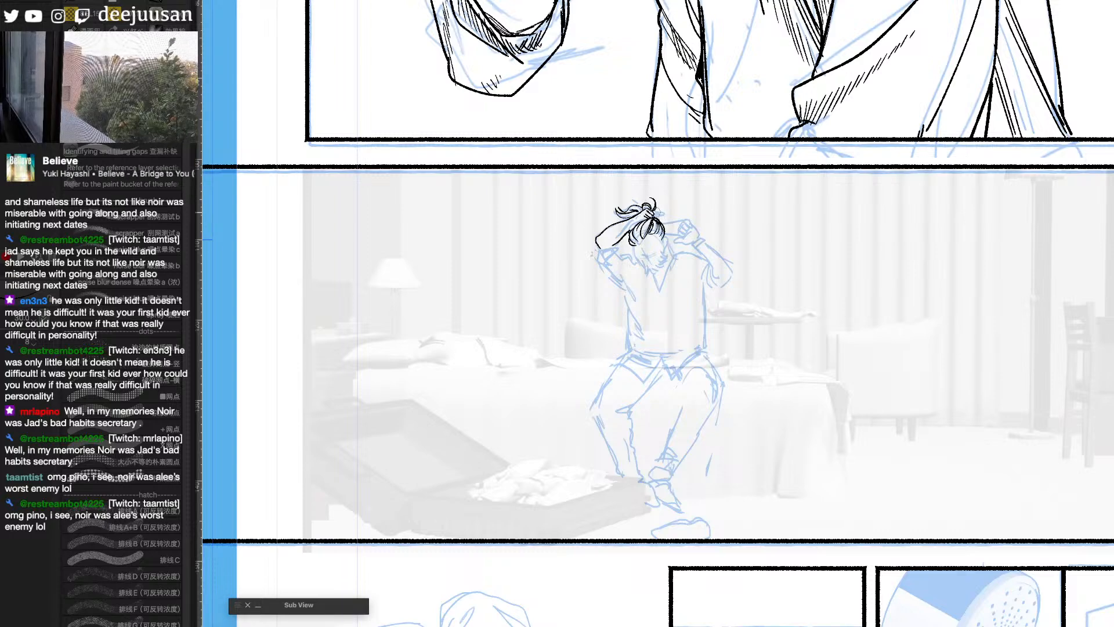
- Ink the clenched hand on the chair side and the taut line running from it to the gathered hair
{"action": "mouse_move", "coordinate": [684, 232]}
{"action": "left_mouse_down"}
{"action": "mouse_move", "coordinate": [685, 220]}
{"action": "mouse_move", "coordinate": [701, 235]}
{"action": "mouse_move", "coordinate": [682, 240]}
{"action": "mouse_move", "coordinate": [693, 242]}
{"action": "left_mouse_up"}
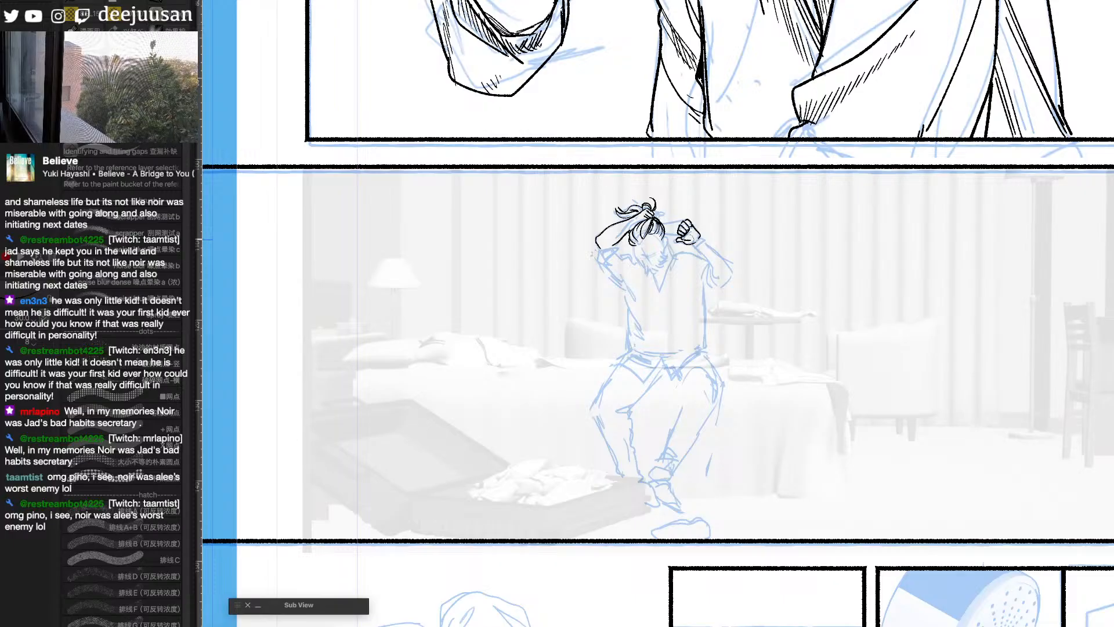
{"action": "mouse_move", "coordinate": [656, 228]}
{"action": "left_mouse_down"}
{"action": "mouse_move", "coordinate": [664, 216]}
{"action": "mouse_move", "coordinate": [686, 218]}
{"action": "mouse_move", "coordinate": [666, 226]}
{"action": "mouse_move", "coordinate": [685, 221]}
{"action": "left_mouse_up"}
{"action": "key", "text": "ctrl+z"}
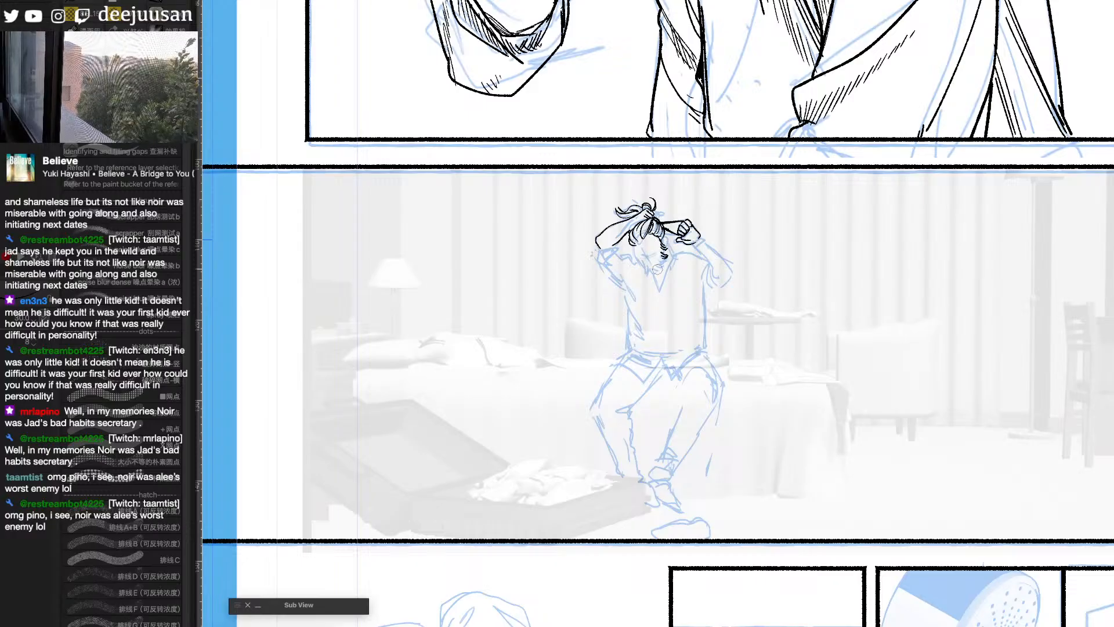
- Ink the man's beard and facial hair, plus the shirt's collar and lamp-side sleeve
{"action": "left_click_drag", "start_coordinate": [658, 266], "coordinate": [649, 272]}
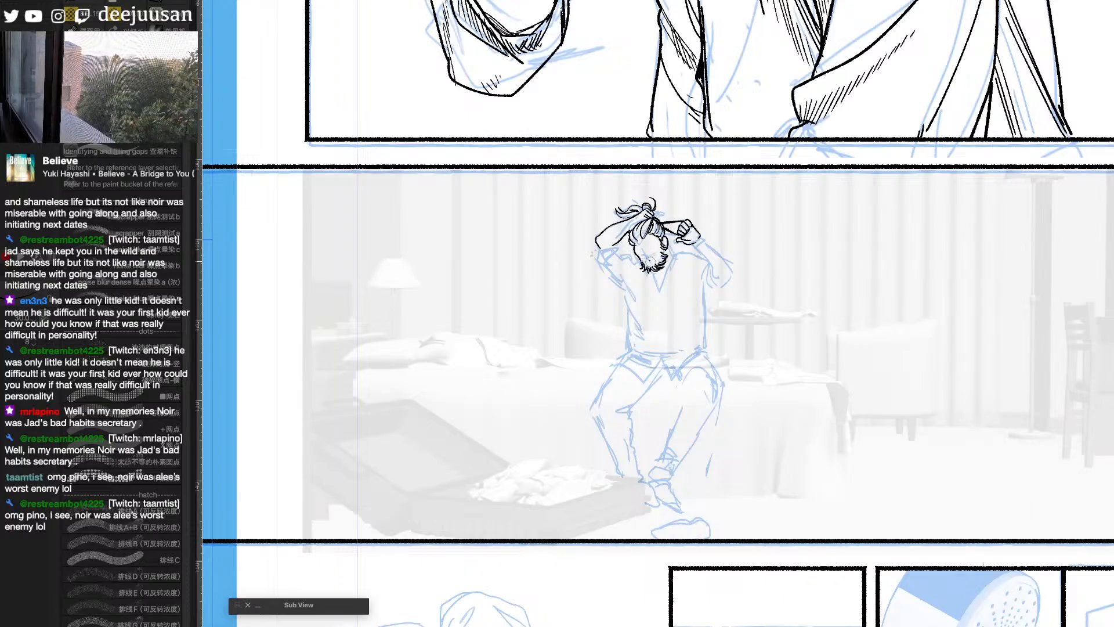
{"action": "left_click_drag", "start_coordinate": [655, 260], "coordinate": [659, 262]}
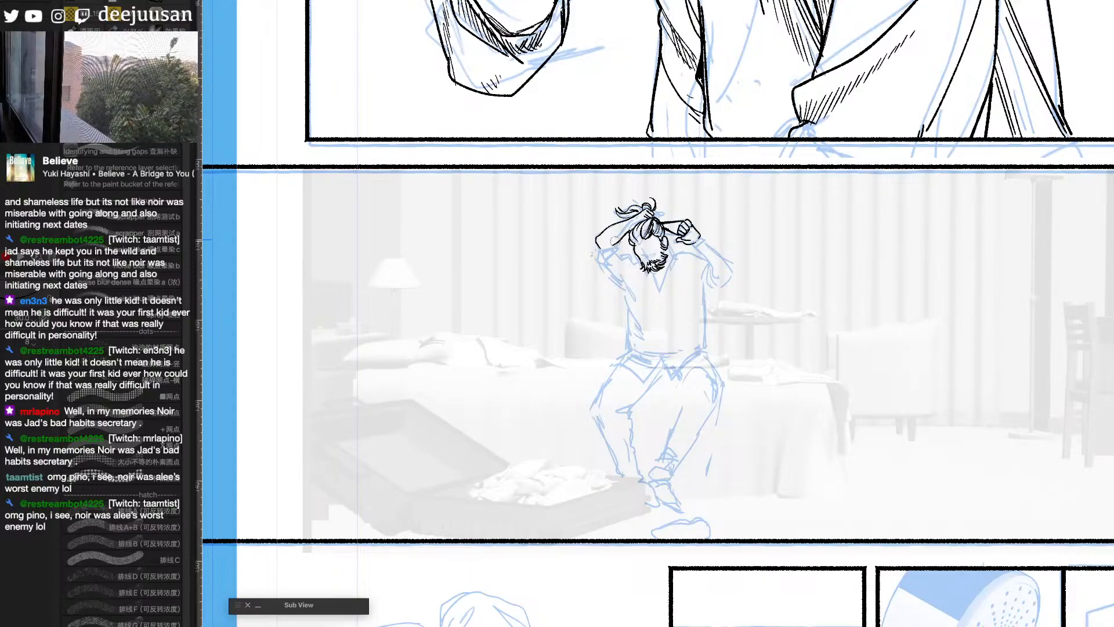
{"action": "mouse_move", "coordinate": [615, 242]}
{"action": "left_mouse_down"}
{"action": "mouse_move", "coordinate": [632, 304]}
{"action": "mouse_move", "coordinate": [661, 279]}
{"action": "mouse_move", "coordinate": [650, 273]}
{"action": "mouse_move", "coordinate": [658, 291]}
{"action": "mouse_move", "coordinate": [675, 272]}
{"action": "mouse_move", "coordinate": [668, 247]}
{"action": "left_mouse_up"}
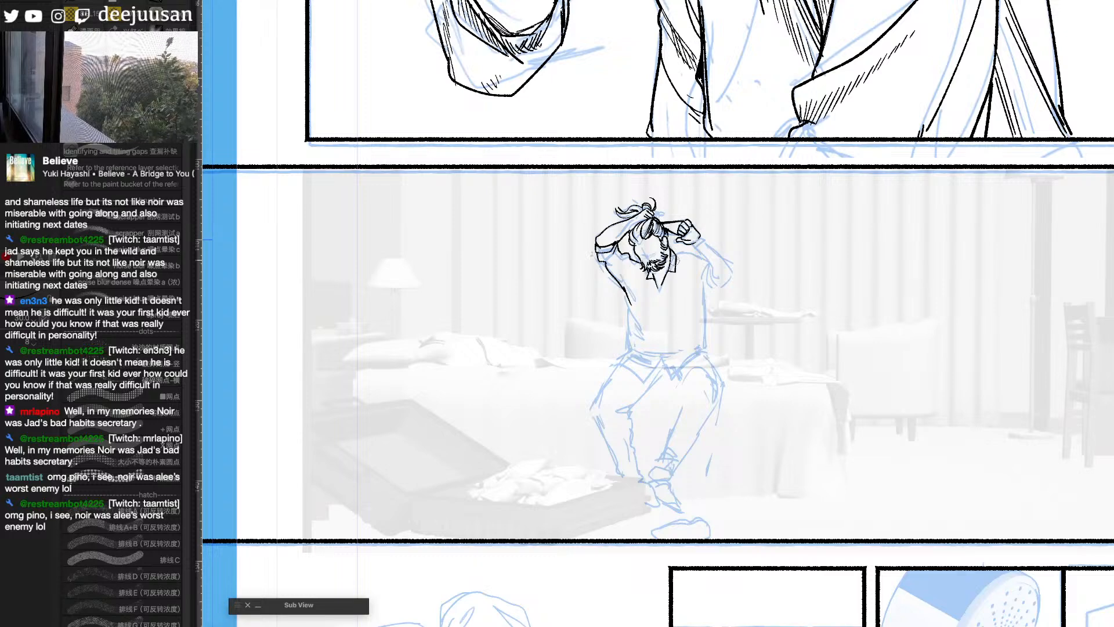
- Ink the chair-side forearm from the clenched hand down to the bent elbow, undoing unwanted strokes
{"action": "scroll", "coordinate": [819, 249], "scroll_direction": "up", "scroll_amount": 1}
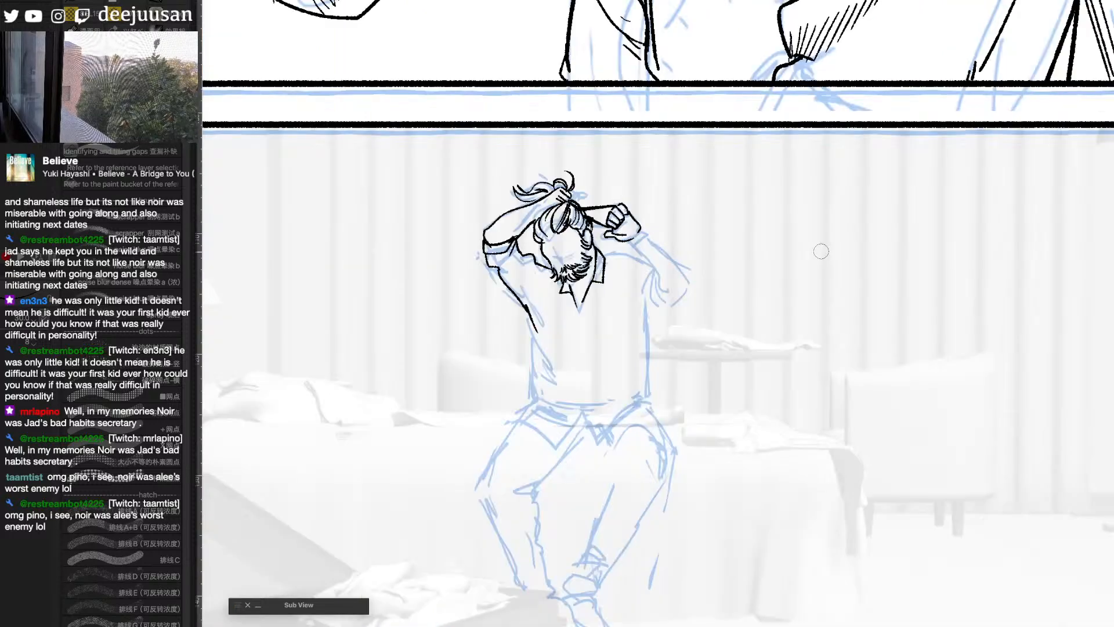
{"action": "left_click_drag", "start_coordinate": [820, 326], "coordinate": [761, 349]}
{"action": "mouse_move", "coordinate": [573, 266]}
{"action": "left_mouse_down"}
{"action": "mouse_move", "coordinate": [604, 314]}
{"action": "mouse_move", "coordinate": [587, 259]}
{"action": "mouse_move", "coordinate": [627, 307]}
{"action": "mouse_move", "coordinate": [586, 257]}
{"action": "mouse_move", "coordinate": [626, 300]}
{"action": "mouse_move", "coordinate": [621, 316]}
{"action": "mouse_move", "coordinate": [578, 271]}
{"action": "mouse_move", "coordinate": [608, 324]}
{"action": "mouse_move", "coordinate": [627, 314]}
{"action": "left_mouse_up"}
{"action": "key", "text": "ctrl+z"}
{"action": "key", "text": "ctrl+z"}
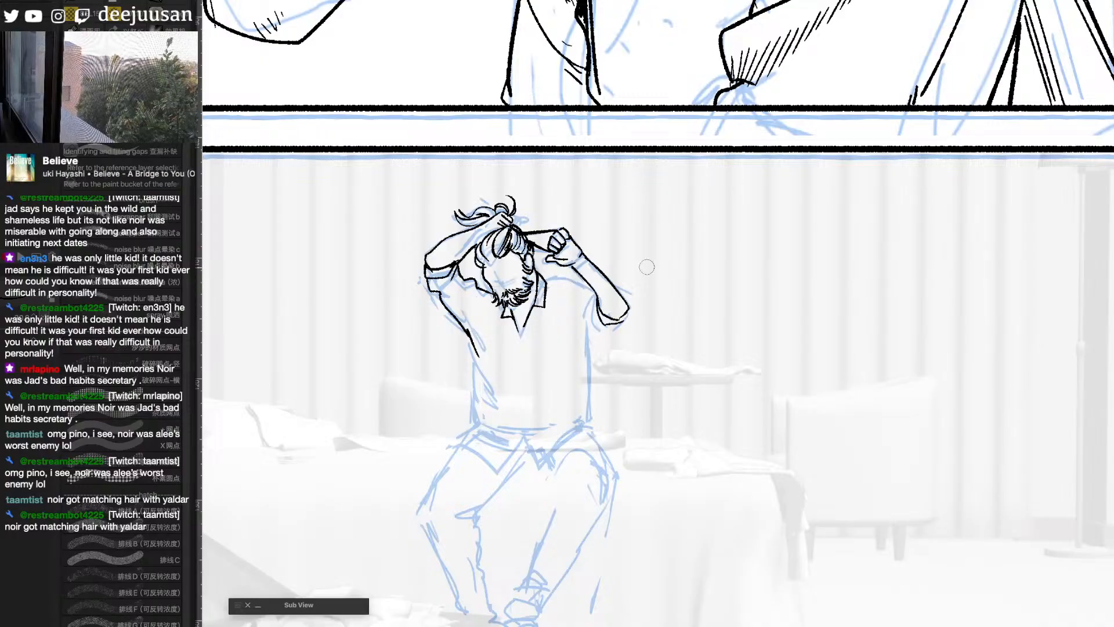
{"action": "left_click_drag", "start_coordinate": [680, 271], "coordinate": [791, 281]}
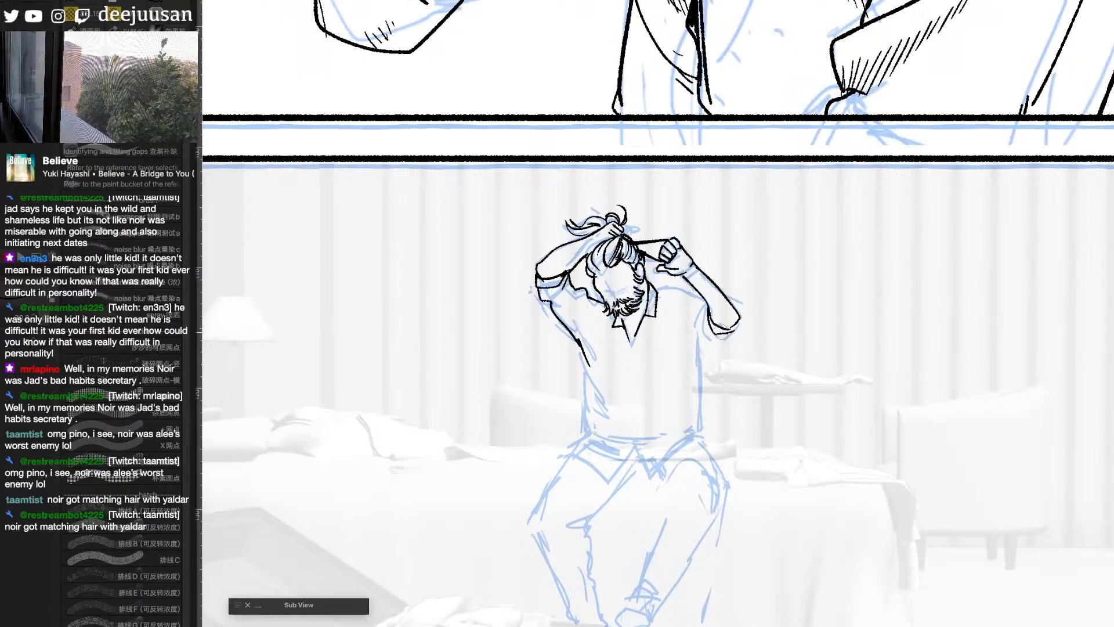
- Ink the chair-side sleeve opening and shoulder line, adding finer strokes to the hair beside the face
{"action": "mouse_move", "coordinate": [705, 306]}
{"action": "left_mouse_down"}
{"action": "mouse_move", "coordinate": [702, 329]}
{"action": "mouse_move", "coordinate": [694, 316]}
{"action": "left_mouse_up"}
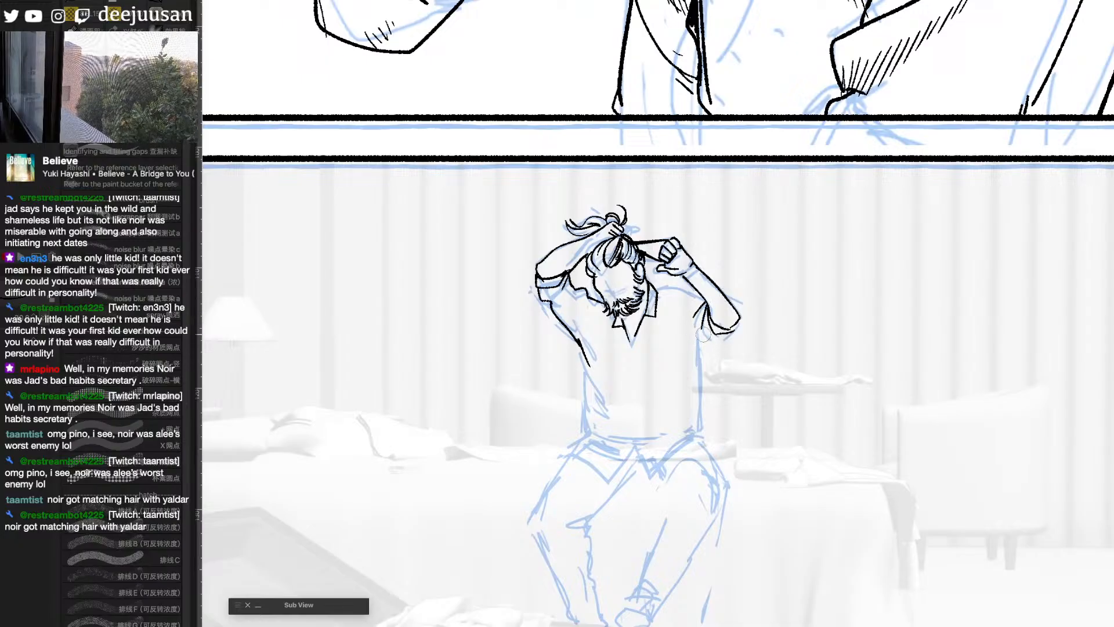
{"action": "mouse_move", "coordinate": [701, 332]}
{"action": "left_mouse_down"}
{"action": "mouse_move", "coordinate": [735, 330]}
{"action": "mouse_move", "coordinate": [719, 343]}
{"action": "left_mouse_up"}
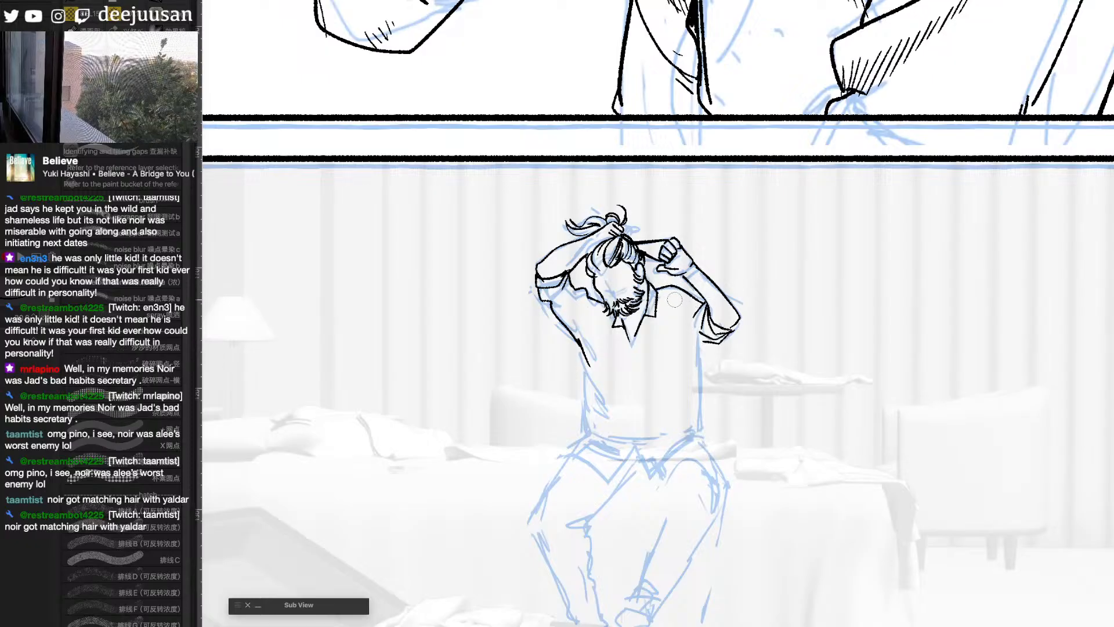
{"action": "left_click_drag", "start_coordinate": [601, 249], "coordinate": [605, 265]}
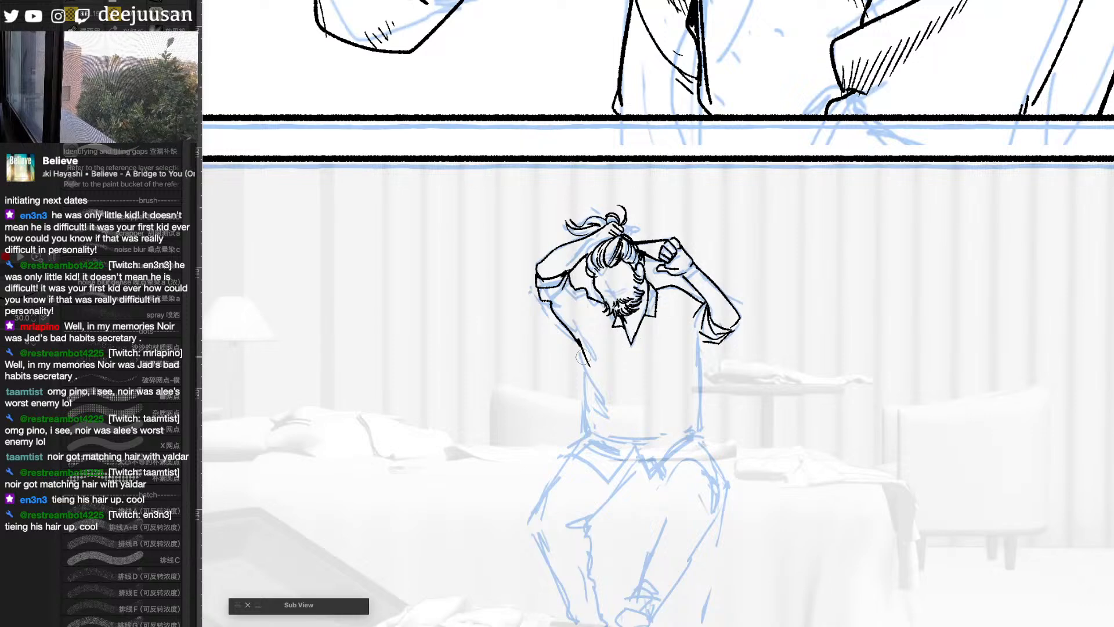
- Ink both sides of the shirt's torso and its pointed hem, adding folds to the chair-side sleeve
{"action": "mouse_move", "coordinate": [583, 356]}
{"action": "left_mouse_down"}
{"action": "mouse_move", "coordinate": [599, 433]}
{"action": "mouse_move", "coordinate": [569, 455]}
{"action": "mouse_move", "coordinate": [609, 480]}
{"action": "mouse_move", "coordinate": [632, 450]}
{"action": "mouse_move", "coordinate": [646, 476]}
{"action": "mouse_move", "coordinate": [705, 445]}
{"action": "left_mouse_up"}
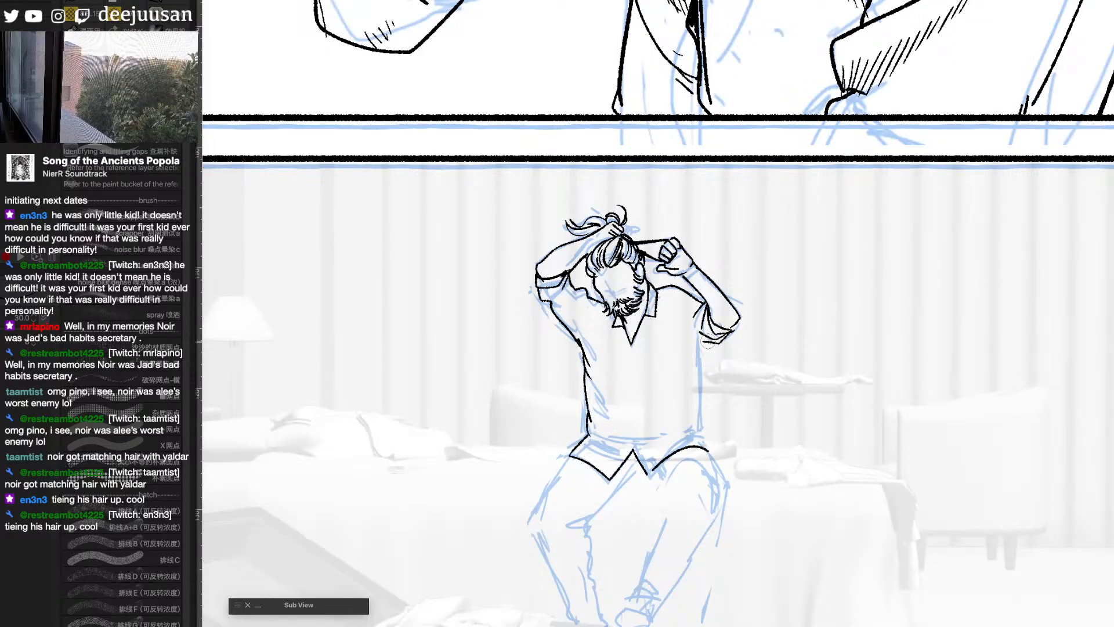
{"action": "left_click_drag", "start_coordinate": [709, 342], "coordinate": [693, 351]}
{"action": "mouse_move", "coordinate": [674, 311]}
{"action": "left_mouse_down"}
{"action": "mouse_move", "coordinate": [687, 350]}
{"action": "mouse_move", "coordinate": [709, 345]}
{"action": "mouse_move", "coordinate": [701, 433]}
{"action": "mouse_move", "coordinate": [710, 458]}
{"action": "mouse_move", "coordinate": [750, 390]}
{"action": "mouse_move", "coordinate": [795, 378]}
{"action": "left_mouse_up"}
{"action": "key", "text": "e"}
{"action": "key", "text": "p"}
{"action": "key", "text": "space"}
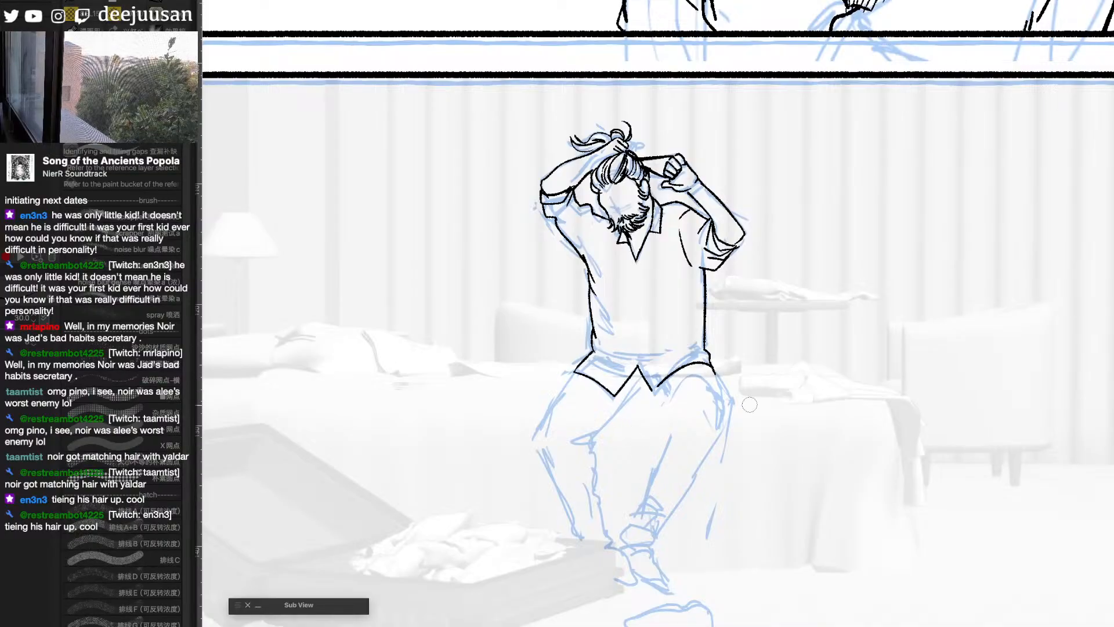
- Ink both thighs from the shirt hem to the knees, including the inner leg contours
{"action": "left_click_drag", "start_coordinate": [706, 367], "coordinate": [728, 414]}
{"action": "left_click_drag", "start_coordinate": [661, 391], "coordinate": [671, 413]}
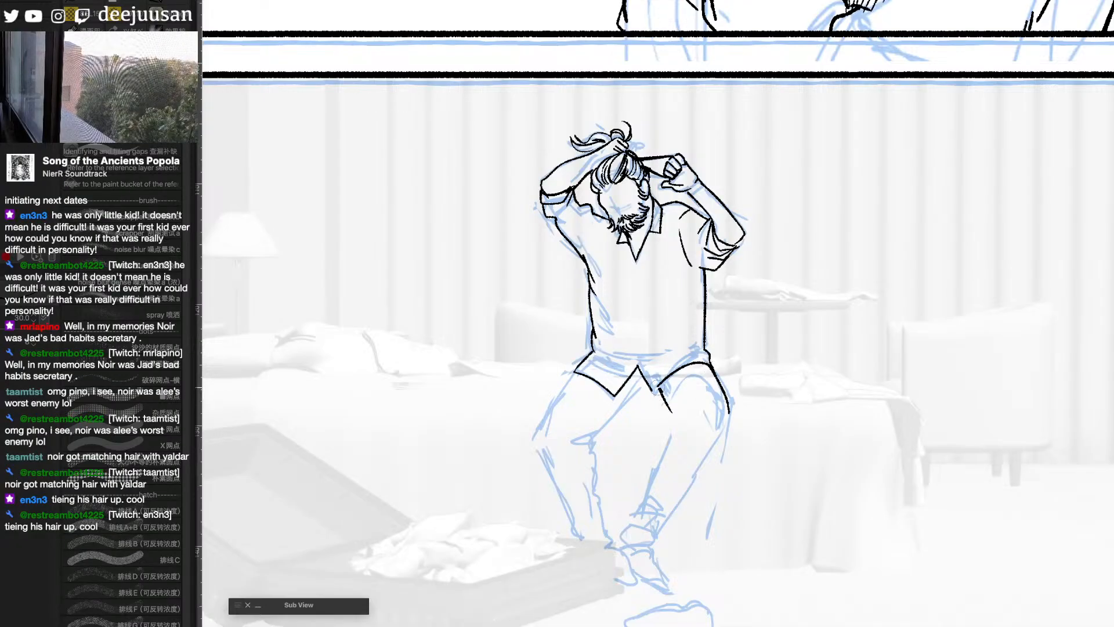
{"action": "mouse_move", "coordinate": [641, 377]}
{"action": "left_mouse_down"}
{"action": "mouse_move", "coordinate": [591, 441]}
{"action": "mouse_move", "coordinate": [576, 442]}
{"action": "mouse_move", "coordinate": [593, 440]}
{"action": "mouse_move", "coordinate": [591, 462]}
{"action": "left_mouse_up"}
{"action": "mouse_move", "coordinate": [580, 372]}
{"action": "left_mouse_down"}
{"action": "mouse_move", "coordinate": [541, 432]}
{"action": "mouse_move", "coordinate": [544, 458]}
{"action": "left_mouse_up"}
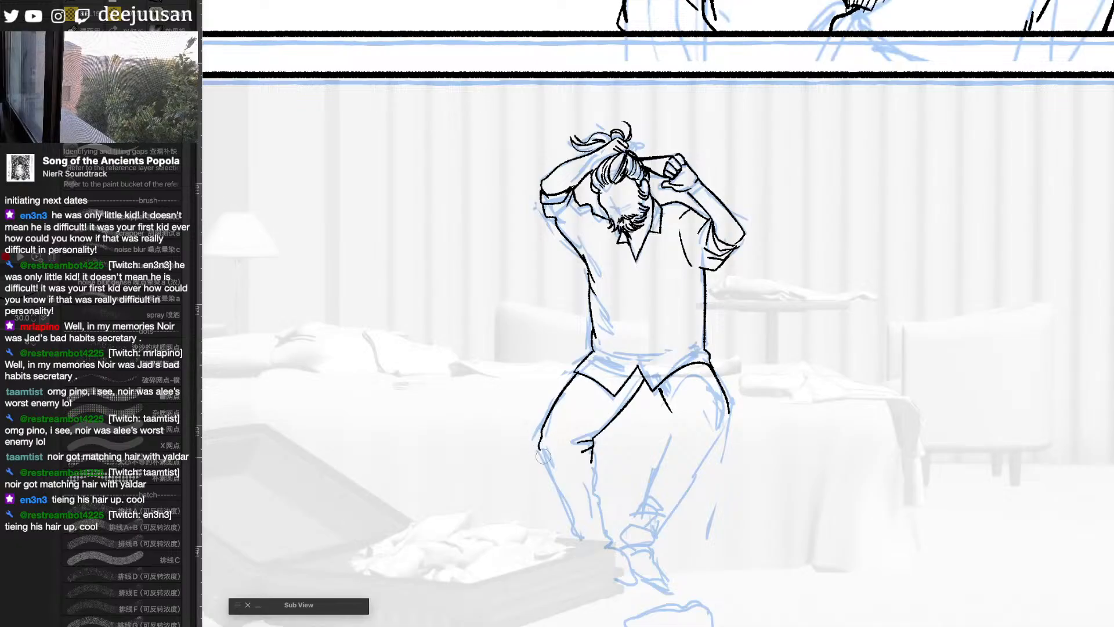
- Ink the lower legs down to the ankles, adding knee folds and the rolled cuff on the chair-side trouser leg
{"action": "key", "text": "space"}
{"action": "left_click_drag", "start_coordinate": [554, 410], "coordinate": [597, 336]}
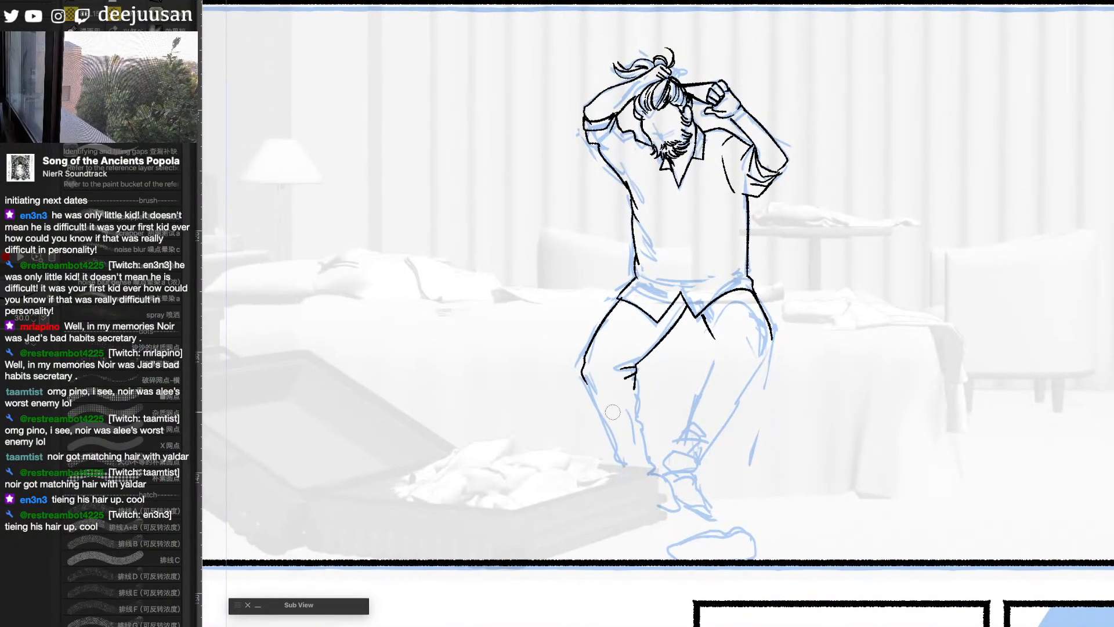
{"action": "left_click_drag", "start_coordinate": [585, 378], "coordinate": [619, 452]}
{"action": "left_click_drag", "start_coordinate": [635, 390], "coordinate": [656, 473]}
{"action": "mouse_move", "coordinate": [709, 329]}
{"action": "left_mouse_down"}
{"action": "mouse_move", "coordinate": [715, 347]}
{"action": "mouse_move", "coordinate": [747, 337]}
{"action": "mouse_move", "coordinate": [702, 395]}
{"action": "left_mouse_up"}
{"action": "mouse_move", "coordinate": [775, 339]}
{"action": "left_mouse_down"}
{"action": "mouse_move", "coordinate": [709, 441]}
{"action": "mouse_move", "coordinate": [673, 453]}
{"action": "mouse_move", "coordinate": [700, 457]}
{"action": "mouse_move", "coordinate": [696, 473]}
{"action": "mouse_move", "coordinate": [666, 467]}
{"action": "mouse_move", "coordinate": [682, 455]}
{"action": "mouse_move", "coordinate": [673, 442]}
{"action": "mouse_move", "coordinate": [701, 436]}
{"action": "mouse_move", "coordinate": [690, 435]}
{"action": "left_mouse_up"}
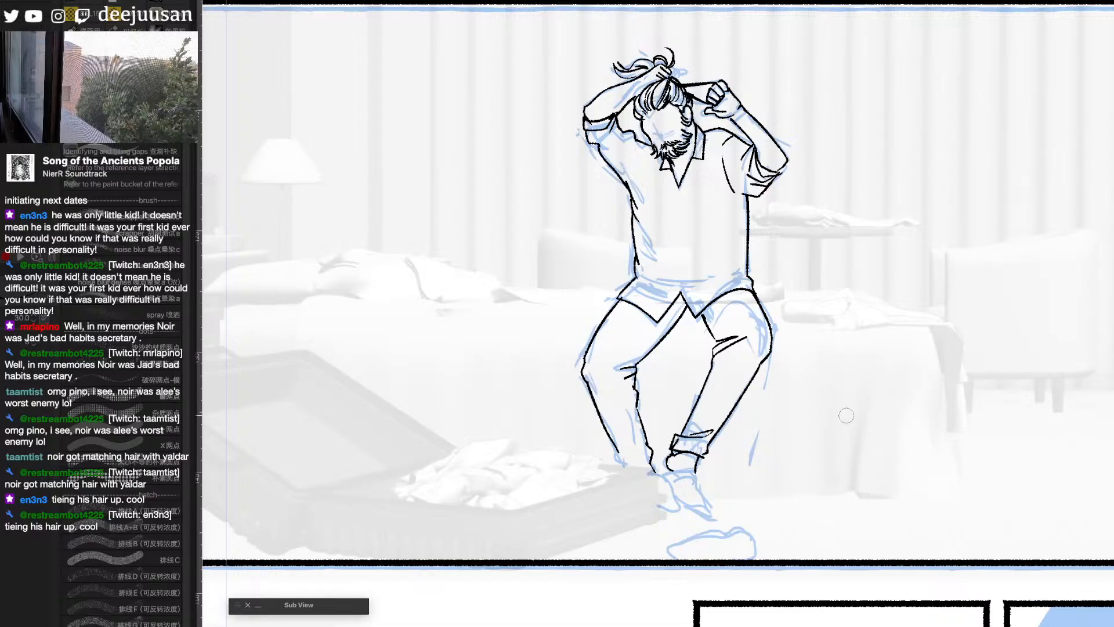
- Ink the pointed shoe below the rolled cuff of the chair-side trouser leg
{"action": "left_click_drag", "start_coordinate": [822, 408], "coordinate": [790, 409]}
{"action": "scroll", "coordinate": [774, 381], "scroll_direction": "down", "scroll_amount": 3}
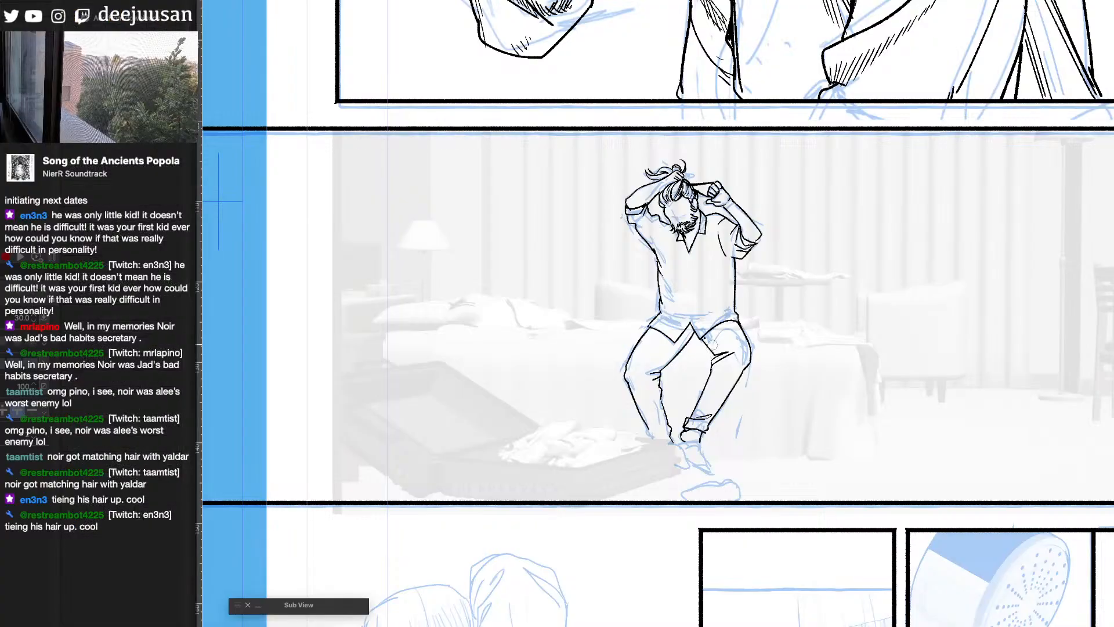
{"action": "key", "text": "p"}
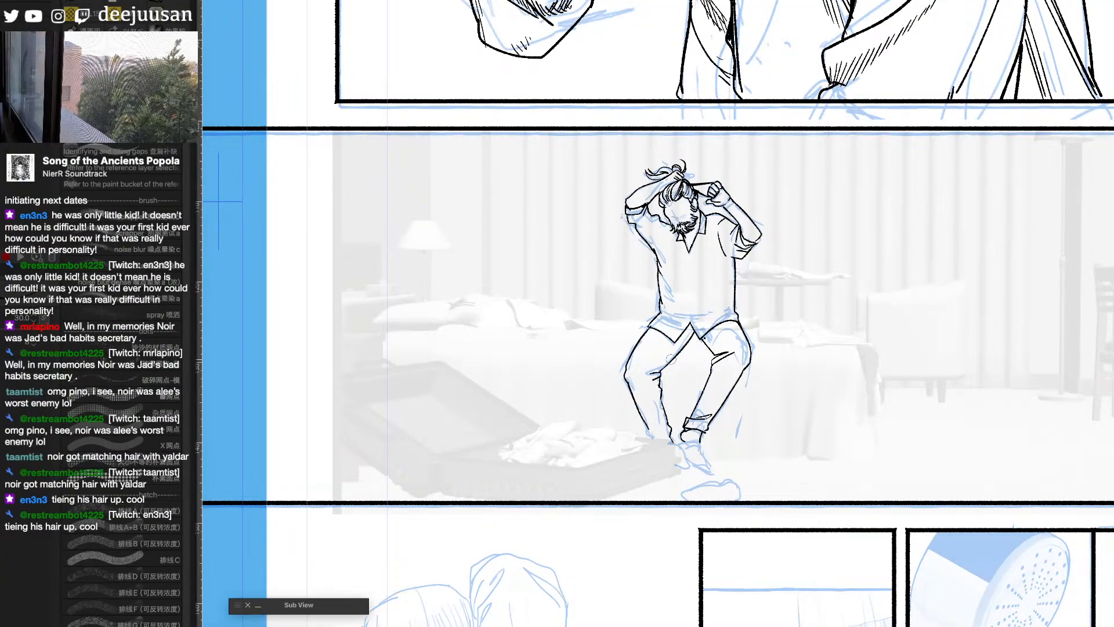
{"action": "key", "text": "e"}
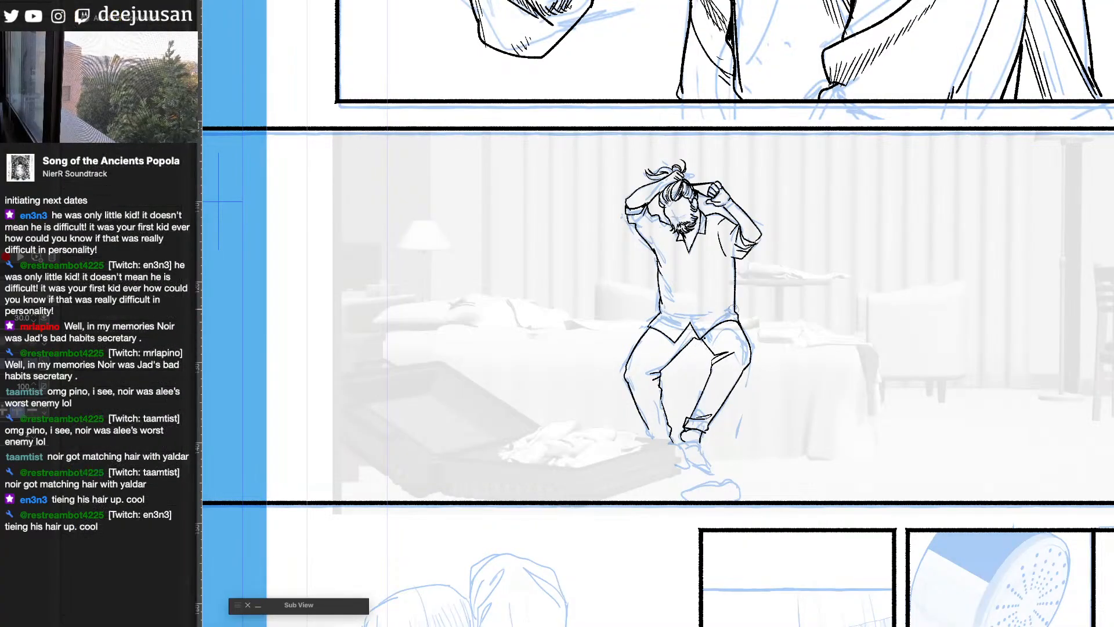
{"action": "key", "text": "p"}
{"action": "key", "text": "e"}
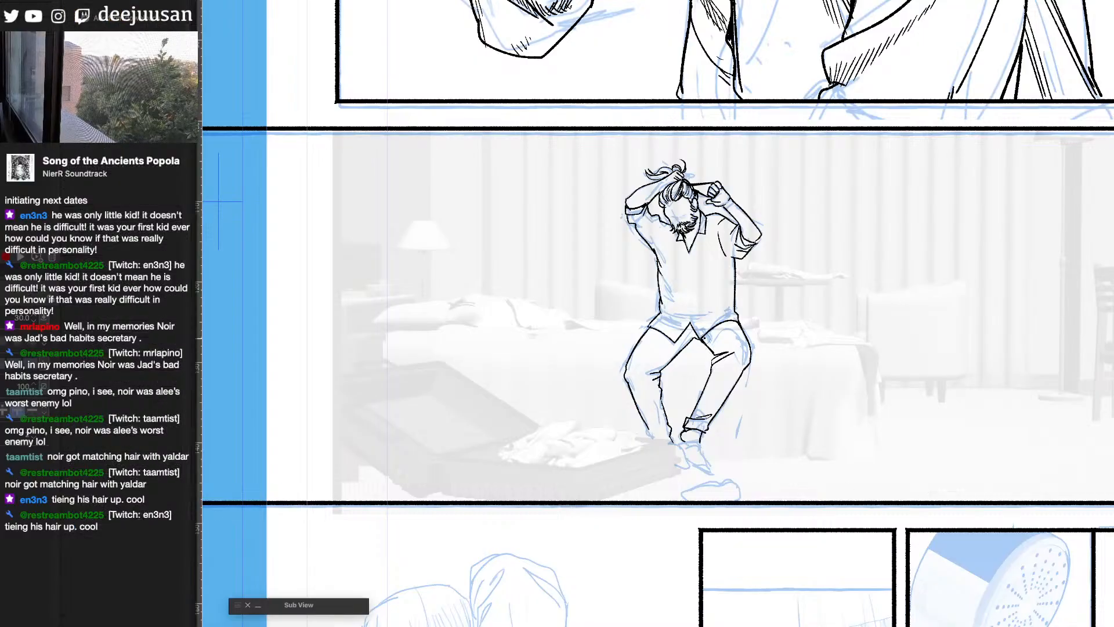
{"action": "key", "text": "p"}
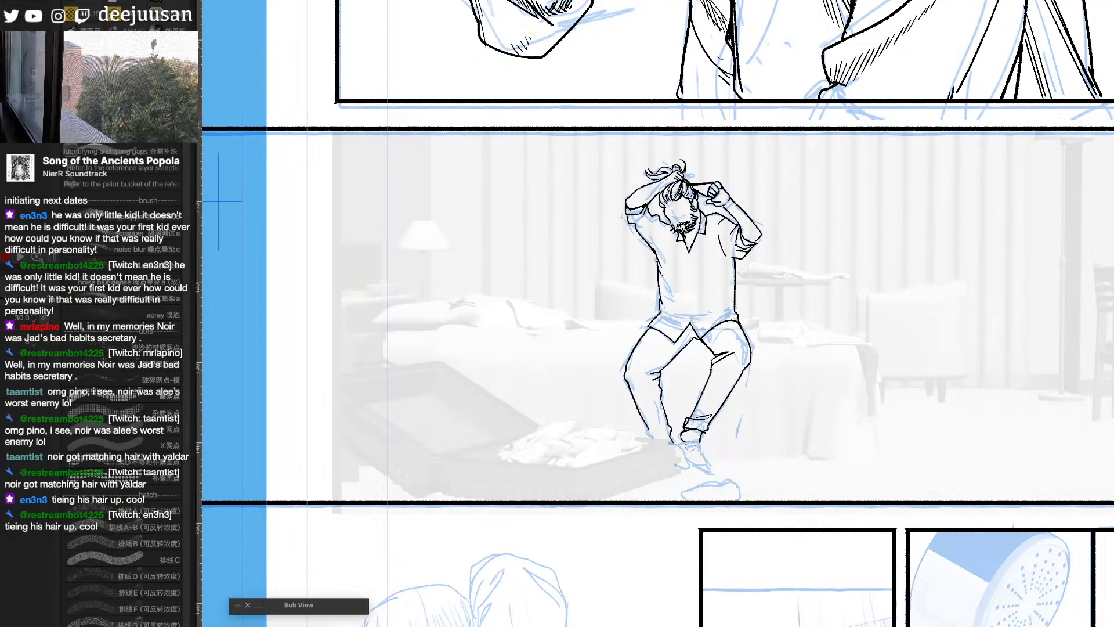
{"action": "mouse_move", "coordinate": [703, 447]}
{"action": "left_mouse_down"}
{"action": "mouse_move", "coordinate": [675, 447]}
{"action": "mouse_move", "coordinate": [711, 466]}
{"action": "mouse_move", "coordinate": [690, 465]}
{"action": "left_mouse_up"}
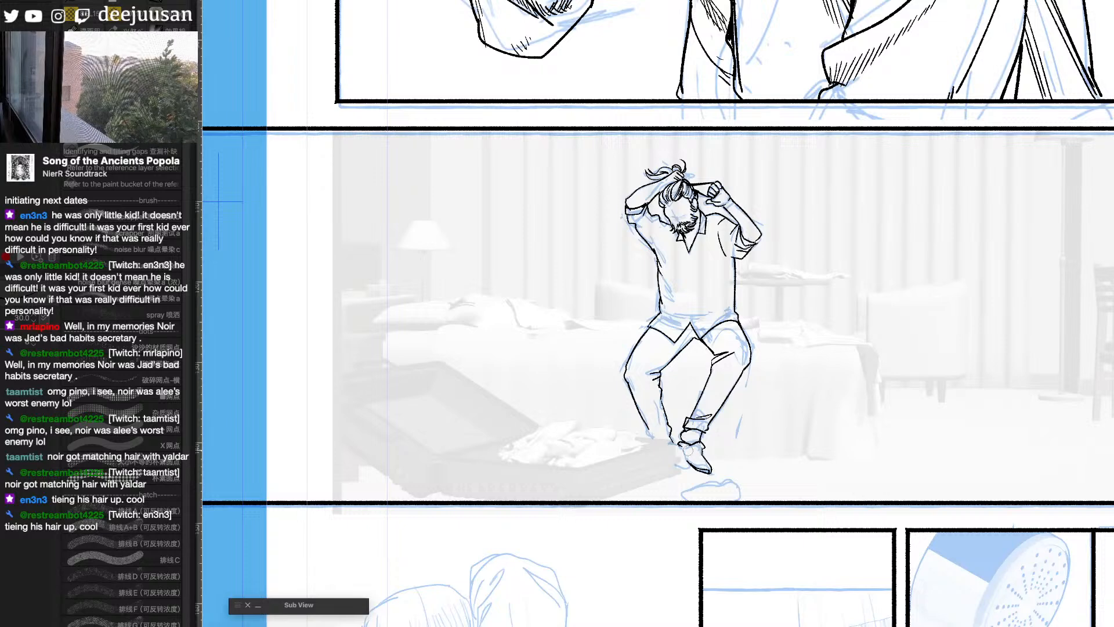
- Ink the bedcover's draped end beside the man, with its top edge, hanging corner and a long vertical fold
{"action": "left_click_drag", "start_coordinate": [996, 465], "coordinate": [997, 469]}
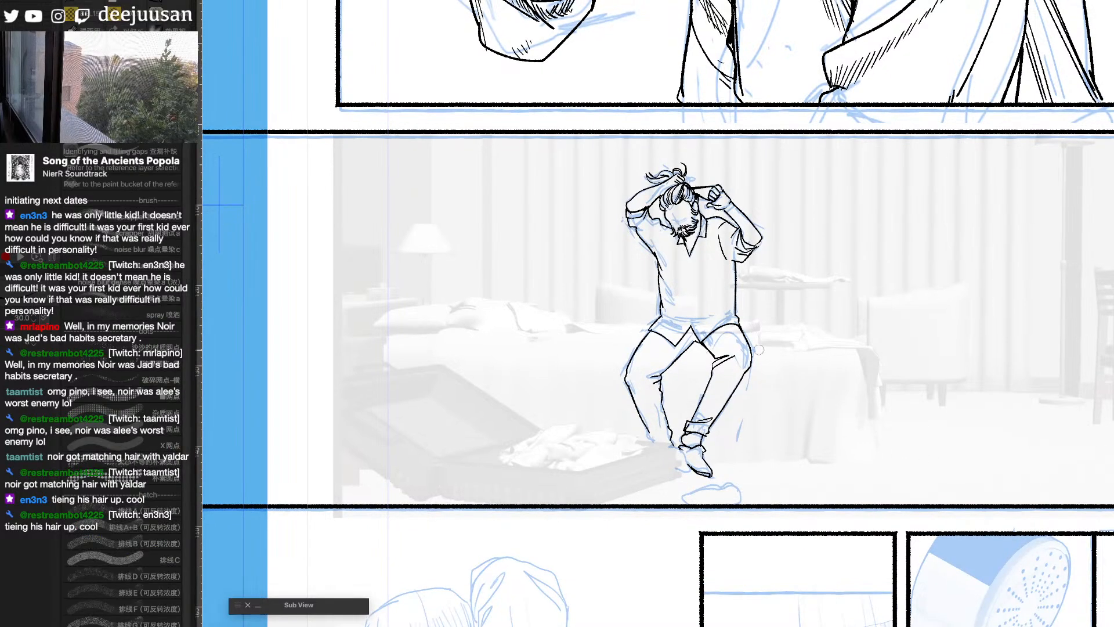
{"action": "mouse_move", "coordinate": [759, 350]}
{"action": "left_mouse_down"}
{"action": "mouse_move", "coordinate": [856, 342]}
{"action": "mouse_move", "coordinate": [874, 329]}
{"action": "mouse_move", "coordinate": [860, 345]}
{"action": "mouse_move", "coordinate": [861, 464]}
{"action": "left_mouse_up"}
{"action": "mouse_move", "coordinate": [862, 353]}
{"action": "left_mouse_down"}
{"action": "mouse_move", "coordinate": [862, 445]}
{"action": "mouse_move", "coordinate": [839, 463]}
{"action": "mouse_move", "coordinate": [803, 460]}
{"action": "left_mouse_up"}
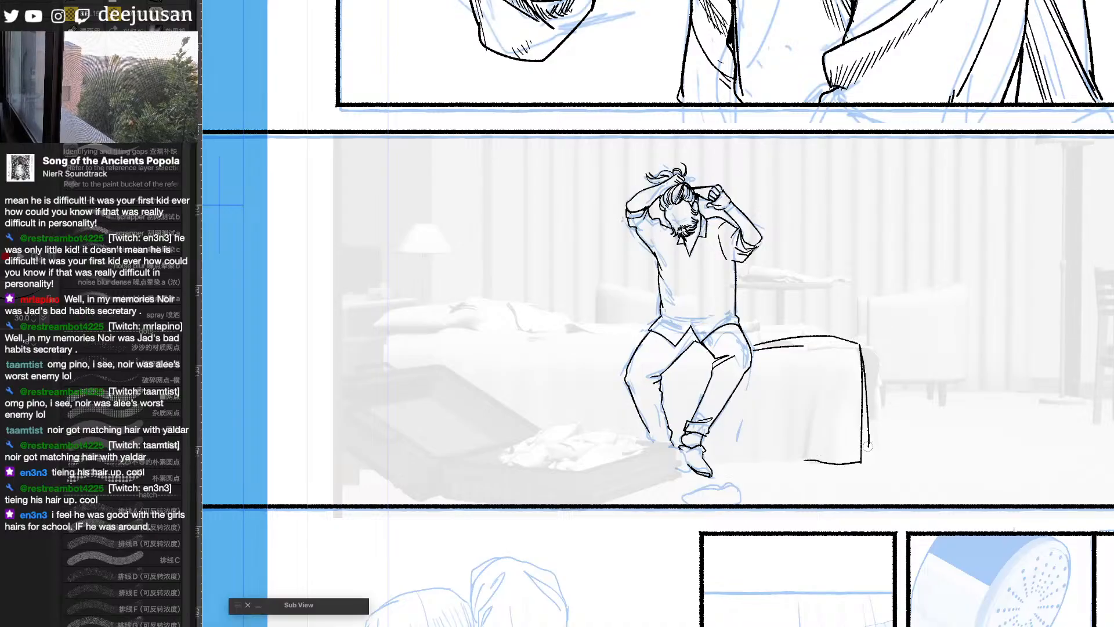
{"action": "left_click_drag", "start_coordinate": [822, 359], "coordinate": [805, 452]}
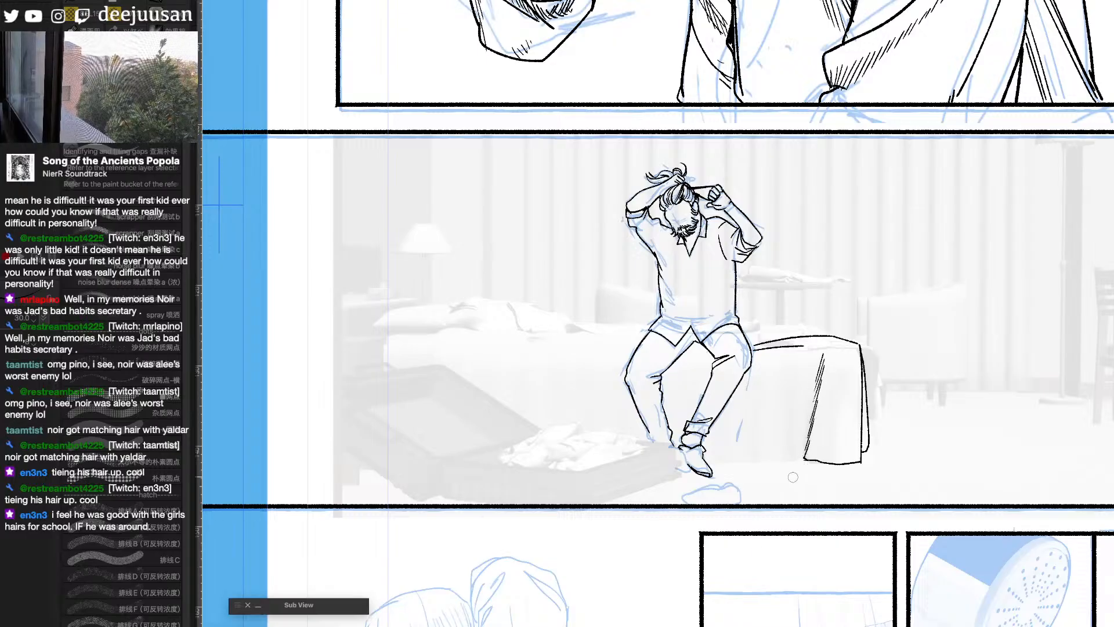
- Ink the bedcover's lower edge and folds beside the leg, plus the crumpled cloth lying on top of the bed
{"action": "left_click_drag", "start_coordinate": [894, 461], "coordinate": [969, 490]}
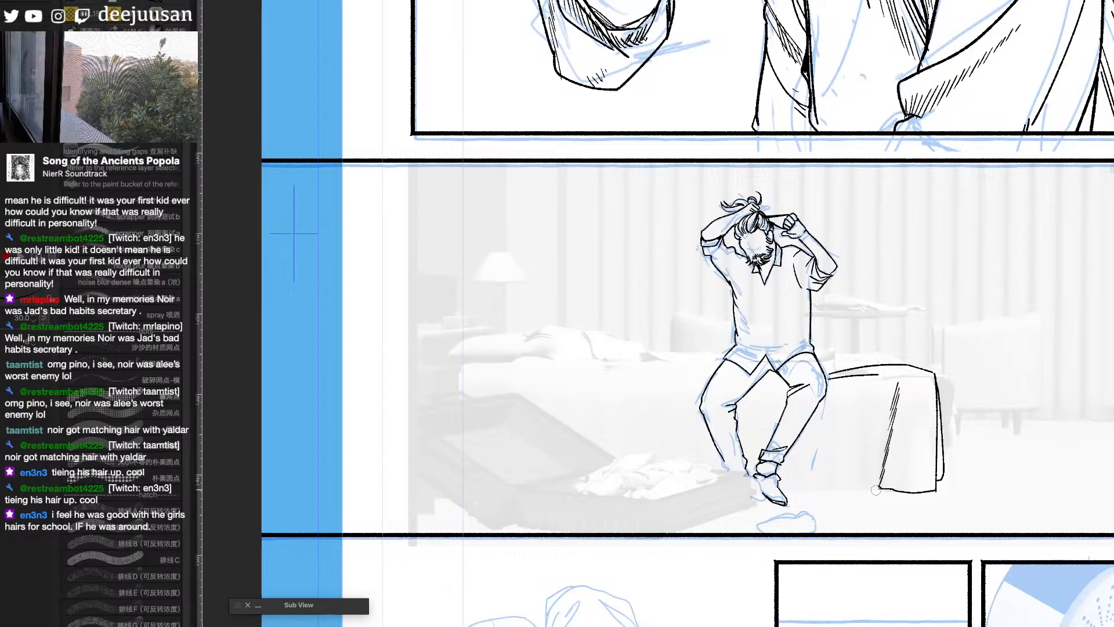
{"action": "left_click_drag", "start_coordinate": [877, 487], "coordinate": [788, 492]}
{"action": "left_click_drag", "start_coordinate": [823, 404], "coordinate": [810, 477]}
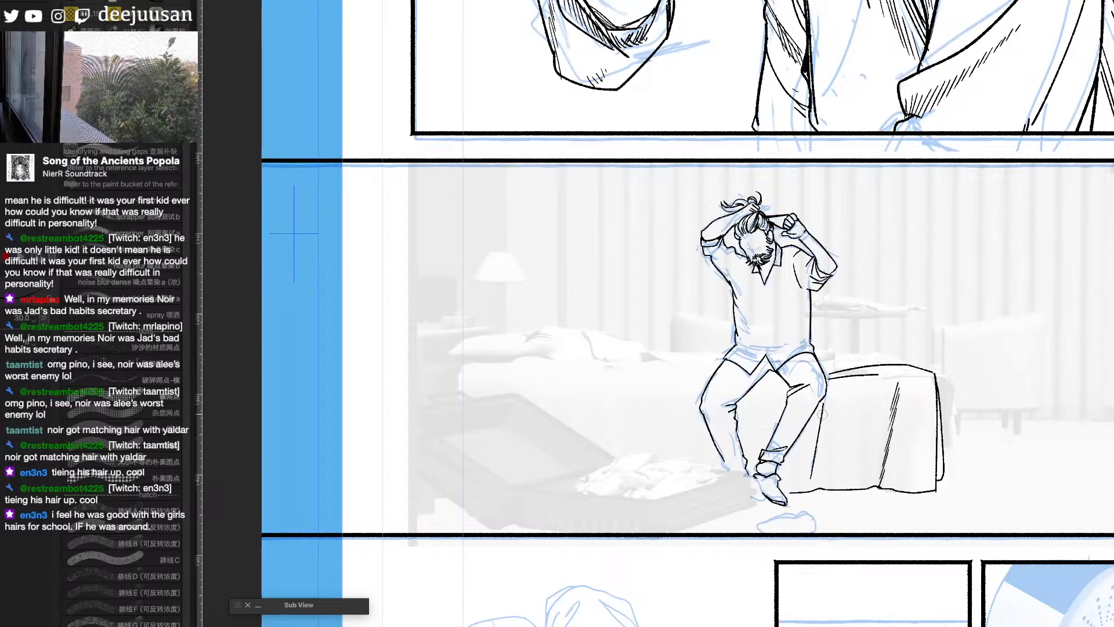
{"action": "left_click_drag", "start_coordinate": [829, 401], "coordinate": [818, 482]}
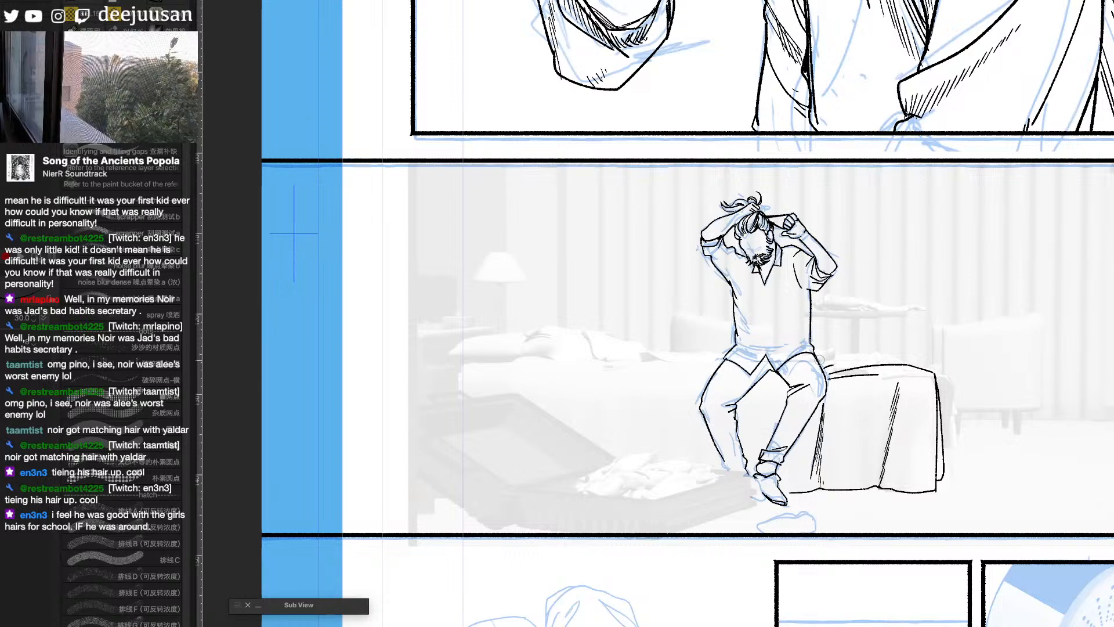
{"action": "mouse_move", "coordinate": [828, 358]}
{"action": "left_mouse_down"}
{"action": "mouse_move", "coordinate": [839, 360]}
{"action": "mouse_move", "coordinate": [917, 363]}
{"action": "left_mouse_up"}
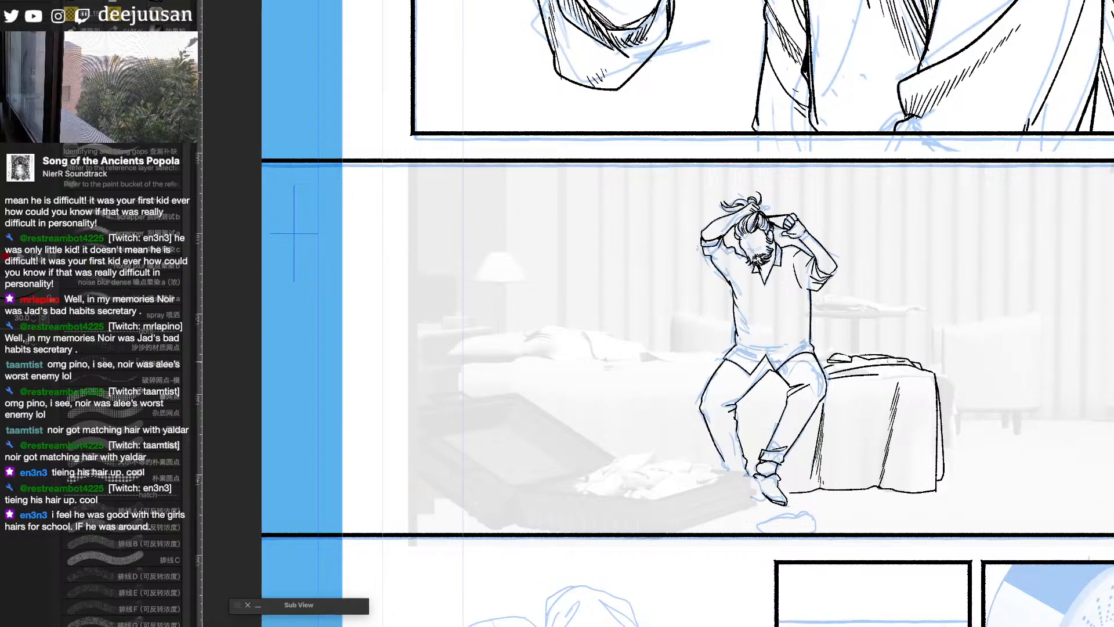
{"action": "mouse_move", "coordinate": [854, 350]}
{"action": "left_mouse_down"}
{"action": "mouse_move", "coordinate": [827, 358]}
{"action": "mouse_move", "coordinate": [889, 356]}
{"action": "left_mouse_up"}
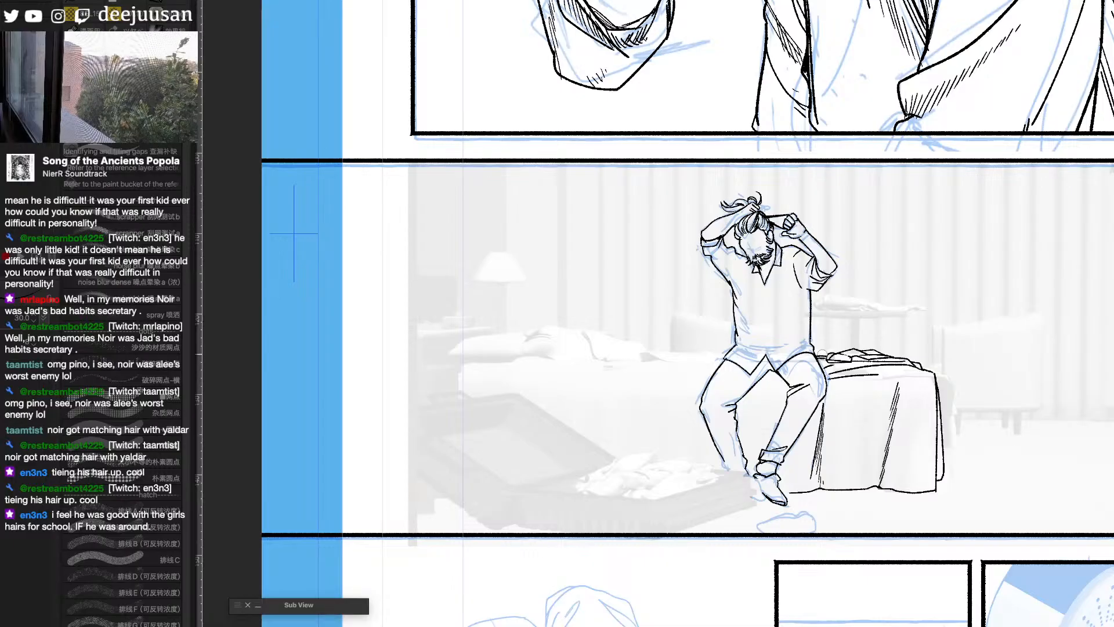
- Ink the bed's edge between the man's thighs and its upper edge from his hip toward the pillows
{"action": "left_click_drag", "start_coordinate": [1050, 454], "coordinate": [1087, 456]}
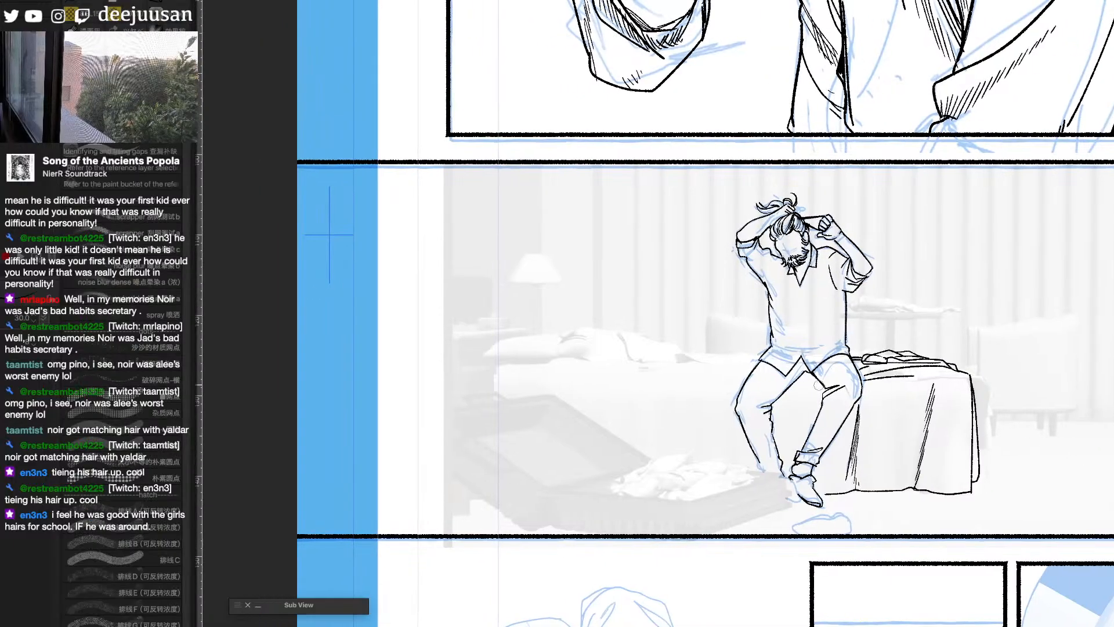
{"action": "mouse_move", "coordinate": [829, 385]}
{"action": "left_mouse_down"}
{"action": "mouse_move", "coordinate": [795, 386]}
{"action": "mouse_move", "coordinate": [823, 387]}
{"action": "left_mouse_up"}
{"action": "key", "text": "ctrl+z"}
{"action": "left_click_drag", "start_coordinate": [961, 393], "coordinate": [1016, 411]}
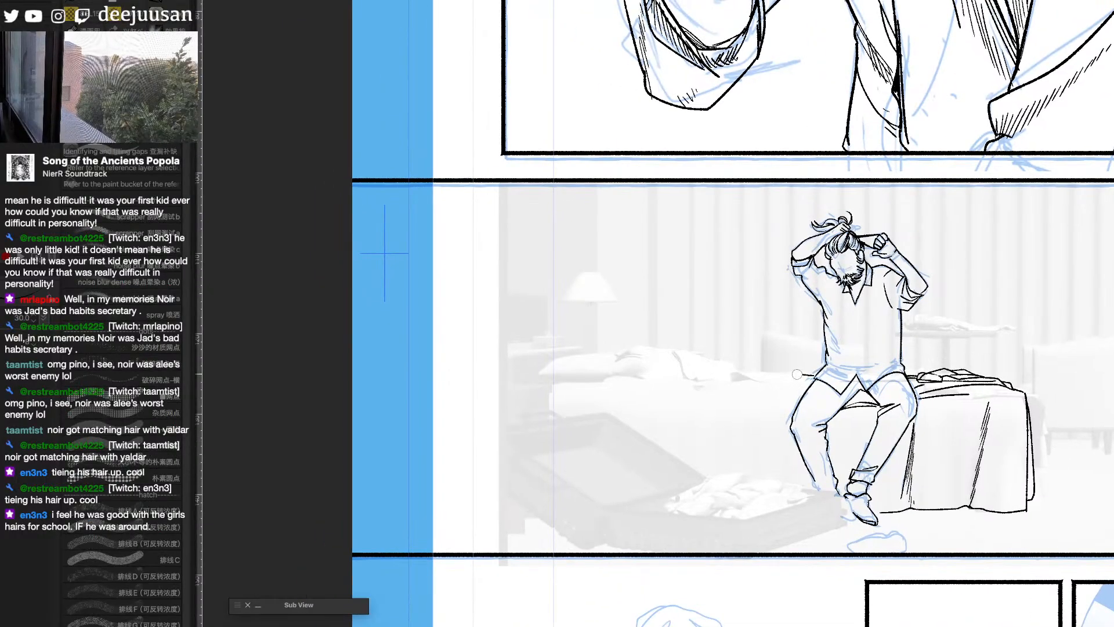
{"action": "left_click_drag", "start_coordinate": [797, 375], "coordinate": [766, 373]}
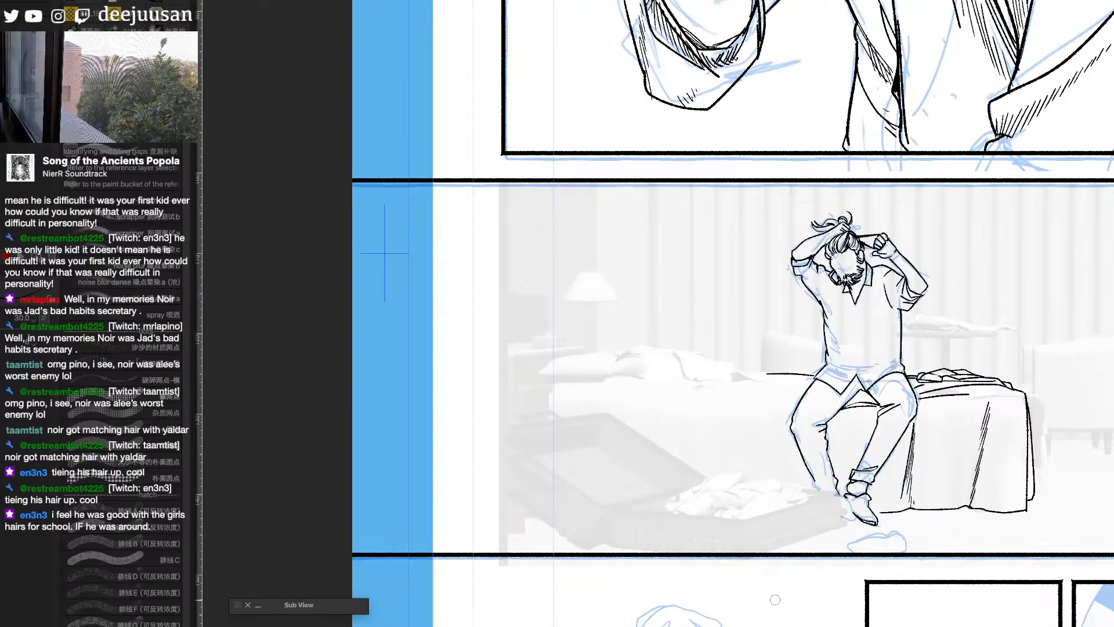
{"action": "left_click_drag", "start_coordinate": [774, 371], "coordinate": [695, 370]}
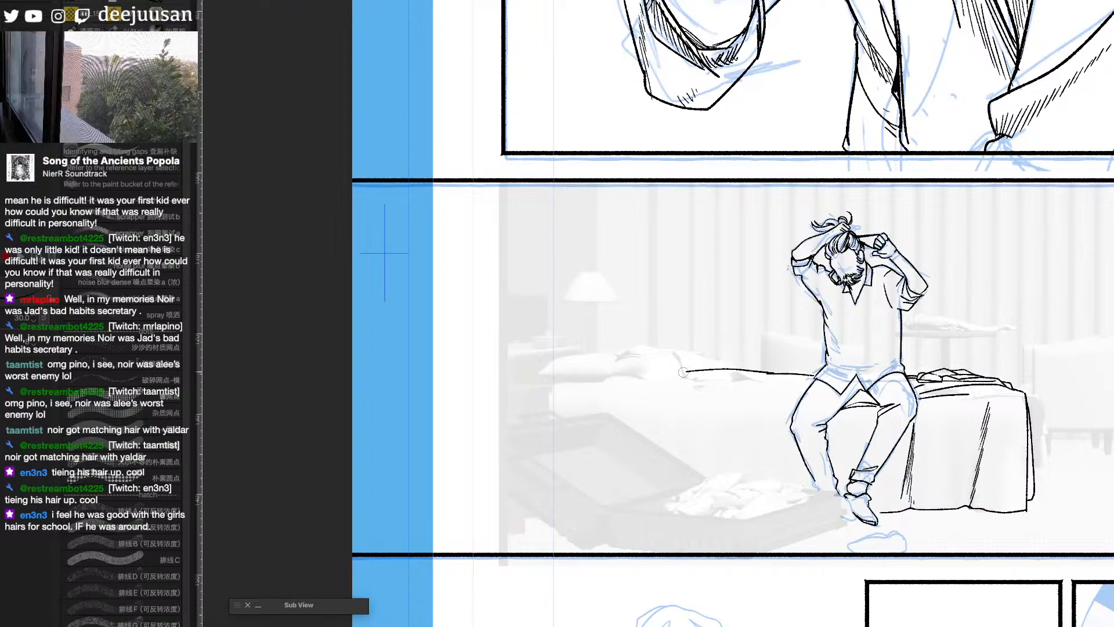
- Ink the shirt's vertical front opening, then add folds to both sides of the torso and detail to the lamp-side sleeve
{"action": "mouse_move", "coordinate": [860, 535]}
{"action": "left_mouse_down"}
{"action": "mouse_move", "coordinate": [877, 484]}
{"action": "mouse_move", "coordinate": [847, 477]}
{"action": "mouse_move", "coordinate": [585, 509]}
{"action": "mouse_move", "coordinate": [573, 526]}
{"action": "left_mouse_up"}
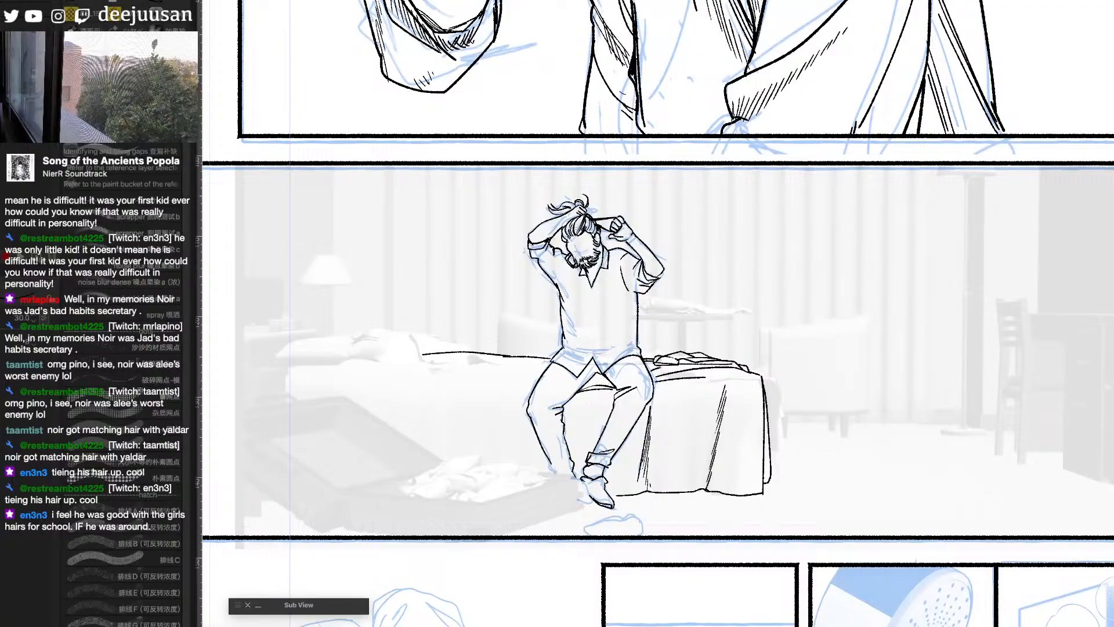
{"action": "key", "text": "super+minus"}
{"action": "key", "text": "super+plus"}
{"action": "left_click_drag", "start_coordinate": [793, 376], "coordinate": [913, 408]}
{"action": "left_click_drag", "start_coordinate": [714, 309], "coordinate": [708, 382]}
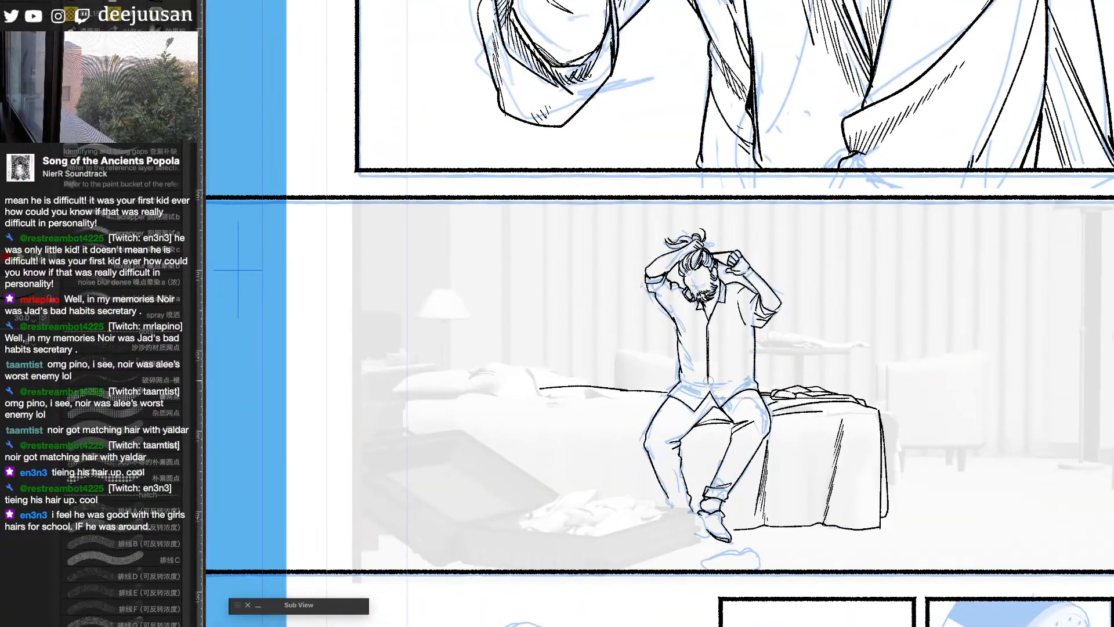
{"action": "left_click_drag", "start_coordinate": [678, 331], "coordinate": [690, 357]}
{"action": "left_click_drag", "start_coordinate": [747, 334], "coordinate": [755, 378]}
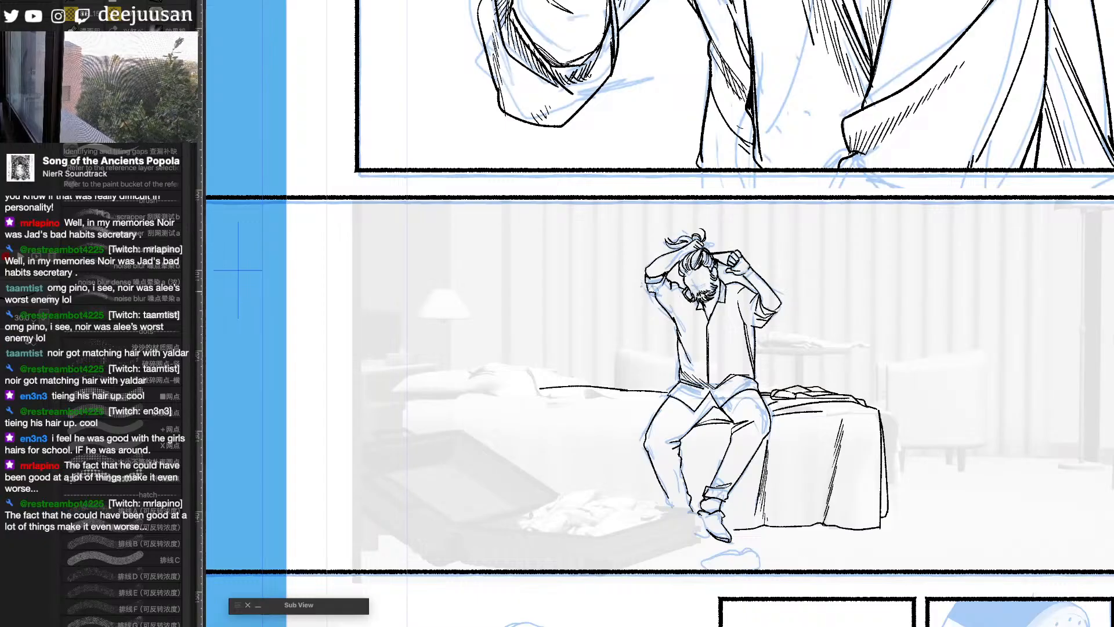
{"action": "left_click_drag", "start_coordinate": [646, 284], "coordinate": [661, 305]}
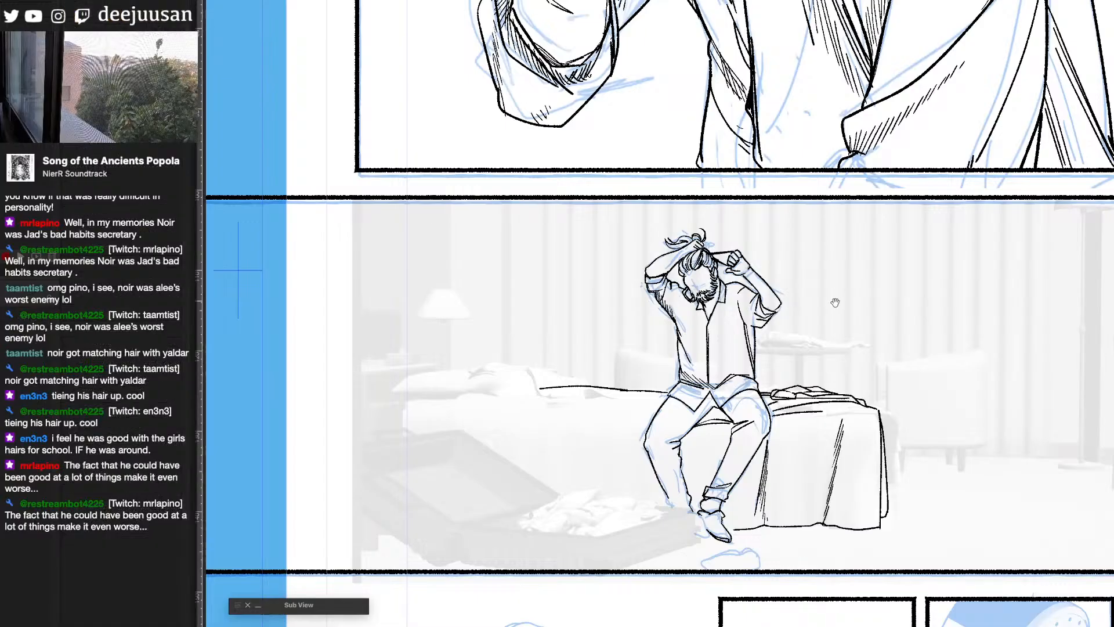
- Ink the mattress's front edge, the creases beside the man's hip, and the corner at the head of the bed
{"action": "left_click_drag", "start_coordinate": [833, 304], "coordinate": [821, 285]}
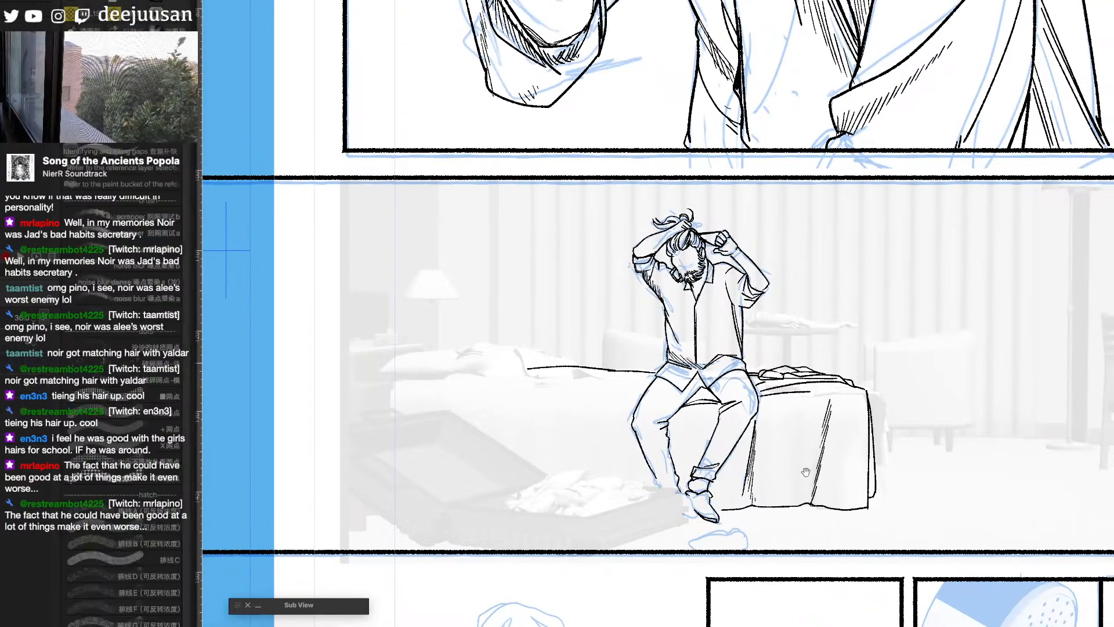
{"action": "left_click_drag", "start_coordinate": [539, 528], "coordinate": [674, 475]}
{"action": "key", "text": "q"}
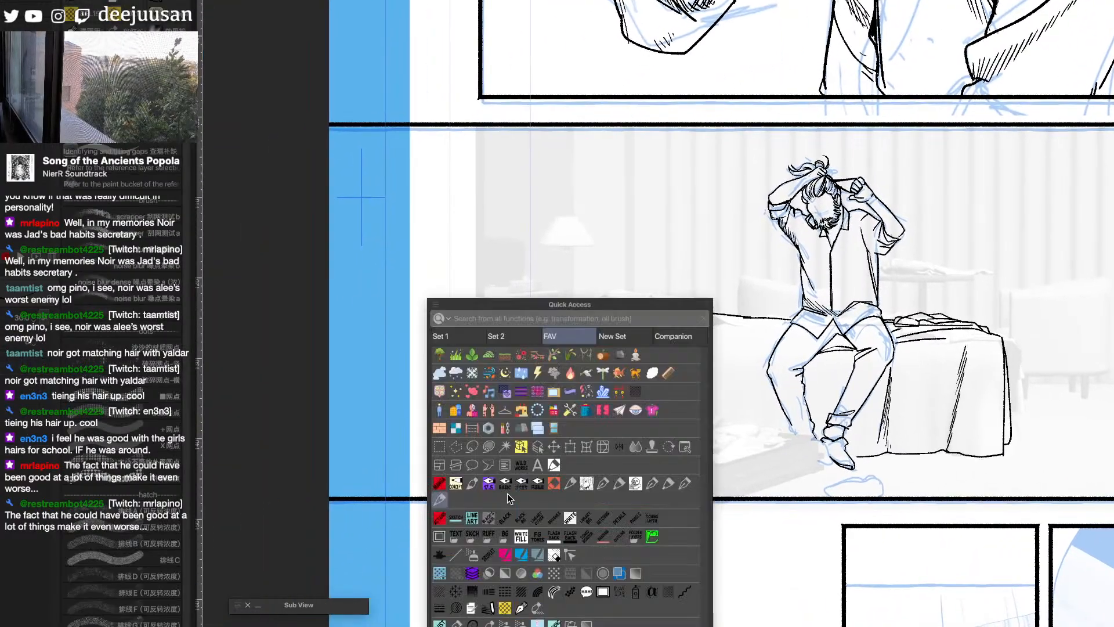
{"action": "left_click", "coordinate": [456, 555]}
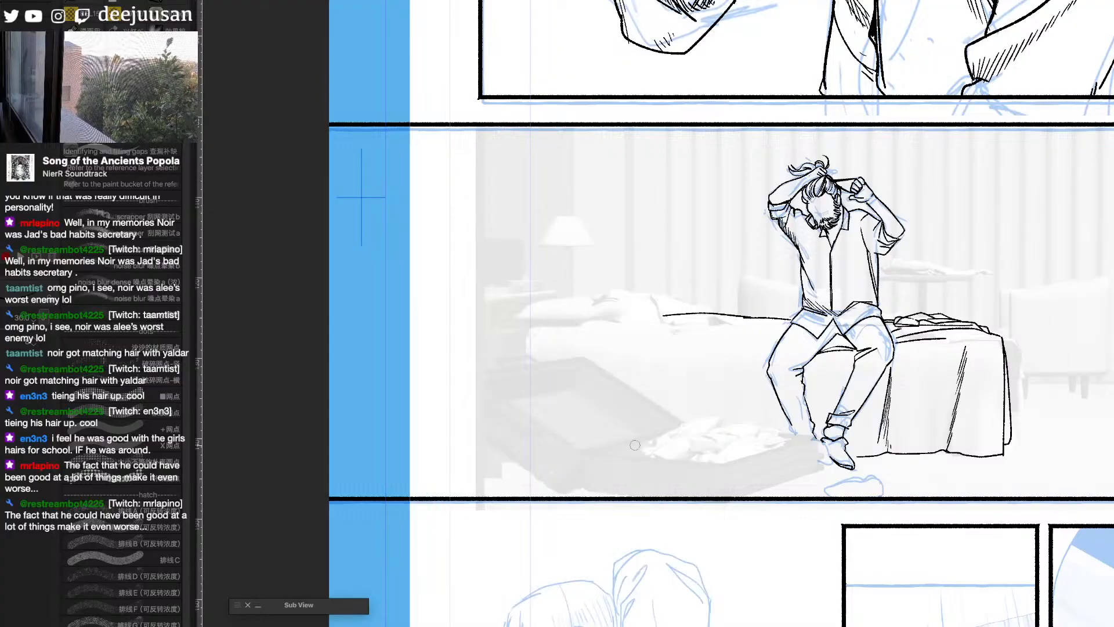
{"action": "left_click_drag", "start_coordinate": [752, 344], "coordinate": [631, 339]}
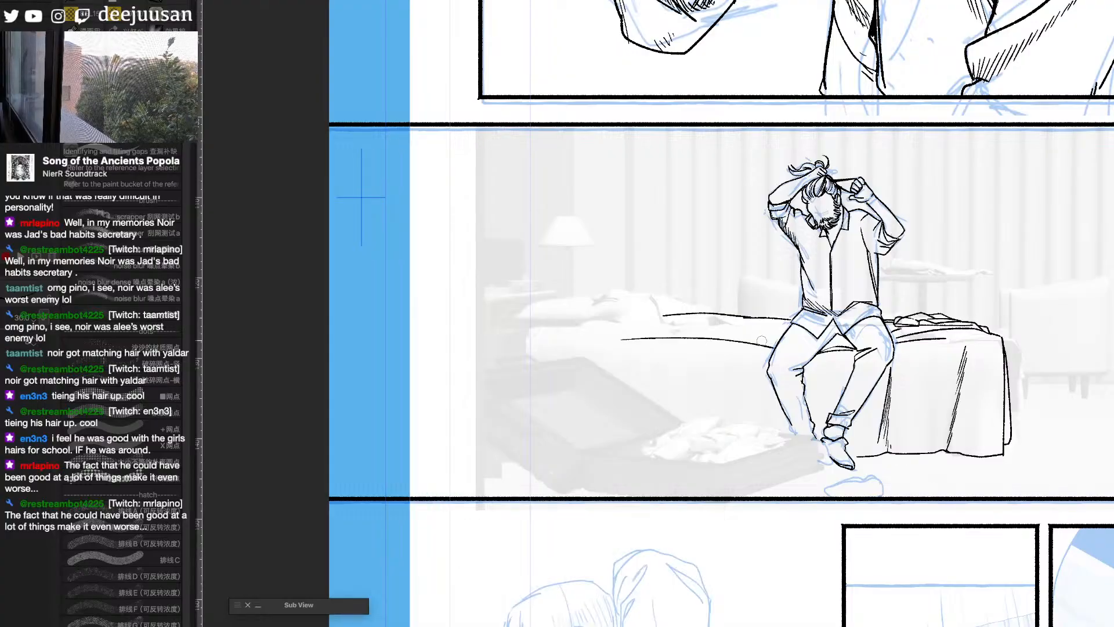
{"action": "left_click_drag", "start_coordinate": [778, 337], "coordinate": [735, 329]}
{"action": "left_click_drag", "start_coordinate": [919, 335], "coordinate": [952, 351]}
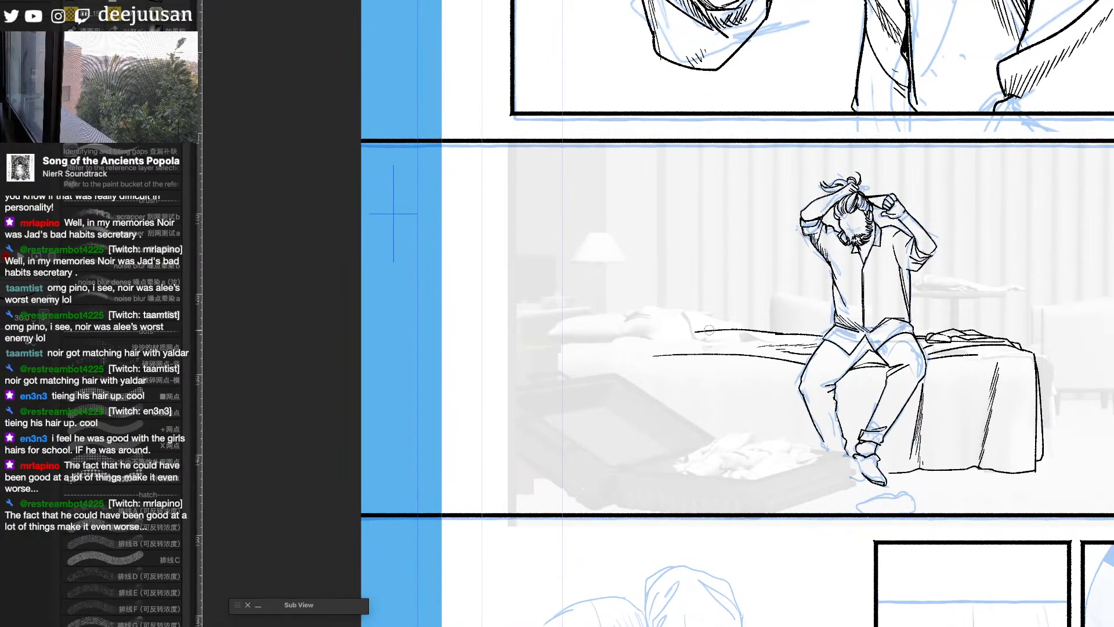
{"action": "mouse_move", "coordinate": [709, 330]}
{"action": "left_mouse_down"}
{"action": "mouse_move", "coordinate": [648, 328]}
{"action": "mouse_move", "coordinate": [606, 351]}
{"action": "mouse_move", "coordinate": [607, 371]}
{"action": "mouse_move", "coordinate": [637, 355]}
{"action": "left_mouse_up"}
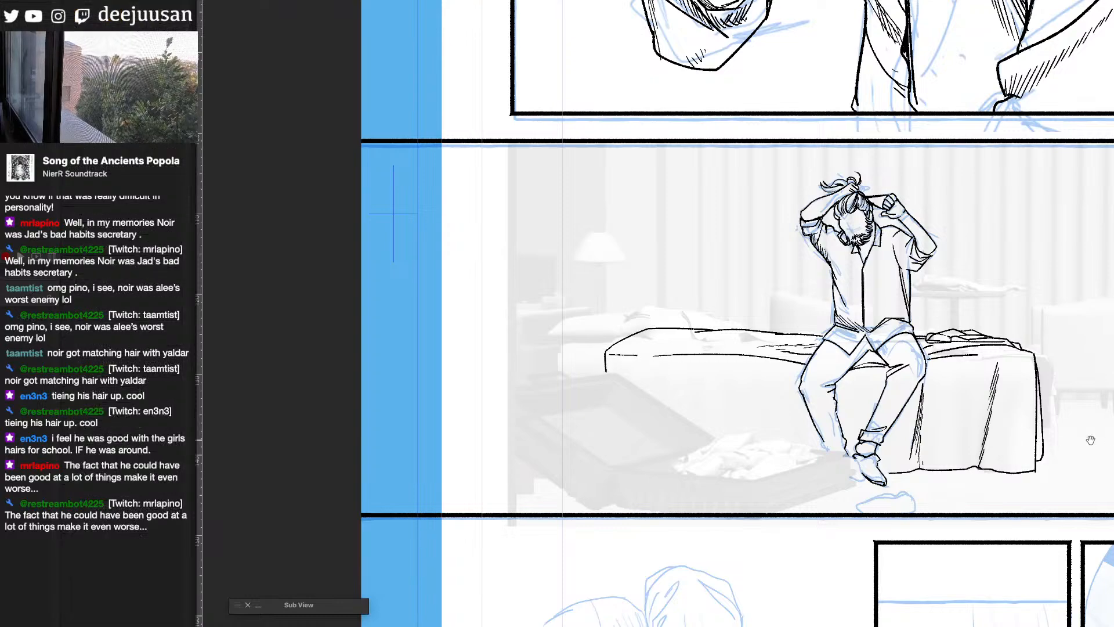
- Try to ink the pillow's outline, corners and lower edge at the lamp-side head of the bed
{"action": "left_click_drag", "start_coordinate": [1012, 448], "coordinate": [1046, 456]}
{"action": "left_click_drag", "start_coordinate": [938, 421], "coordinate": [982, 480]}
{"action": "scroll", "coordinate": [733, 400], "scroll_direction": "up", "scroll_amount": 2}
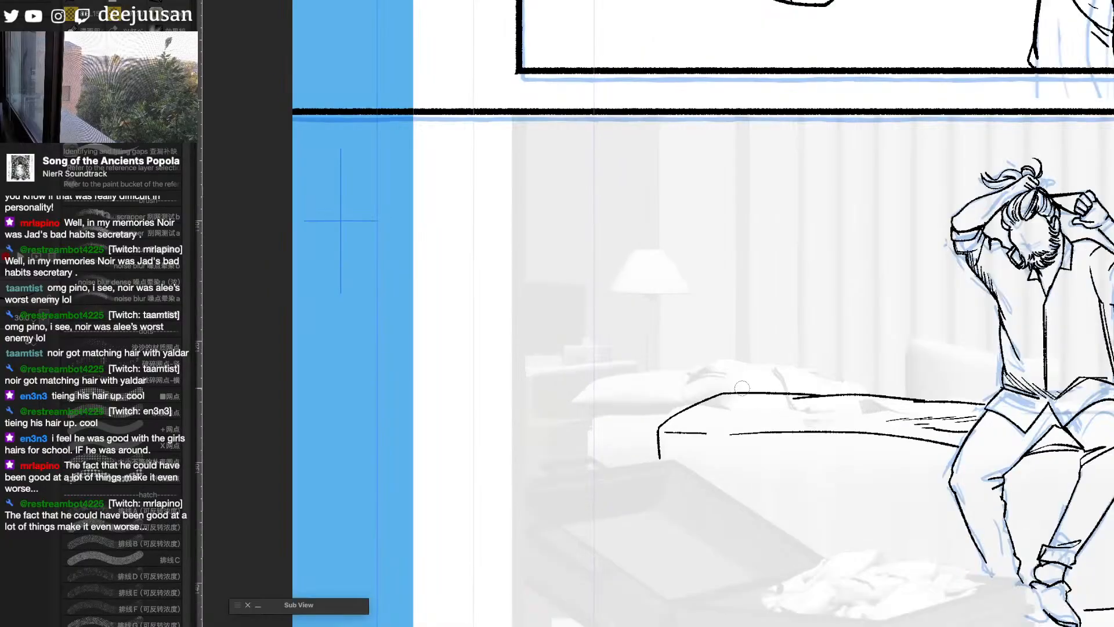
{"action": "mouse_move", "coordinate": [580, 392]}
{"action": "left_mouse_down"}
{"action": "mouse_move", "coordinate": [626, 376]}
{"action": "mouse_move", "coordinate": [671, 395]}
{"action": "left_mouse_up"}
{"action": "key", "text": "ctrl+z"}
{"action": "mouse_move", "coordinate": [582, 379]}
{"action": "left_mouse_down"}
{"action": "mouse_move", "coordinate": [621, 369]}
{"action": "mouse_move", "coordinate": [686, 400]}
{"action": "left_mouse_up"}
{"action": "left_click_drag", "start_coordinate": [582, 379], "coordinate": [659, 427]}
{"action": "left_click_drag", "start_coordinate": [630, 369], "coordinate": [651, 375]}
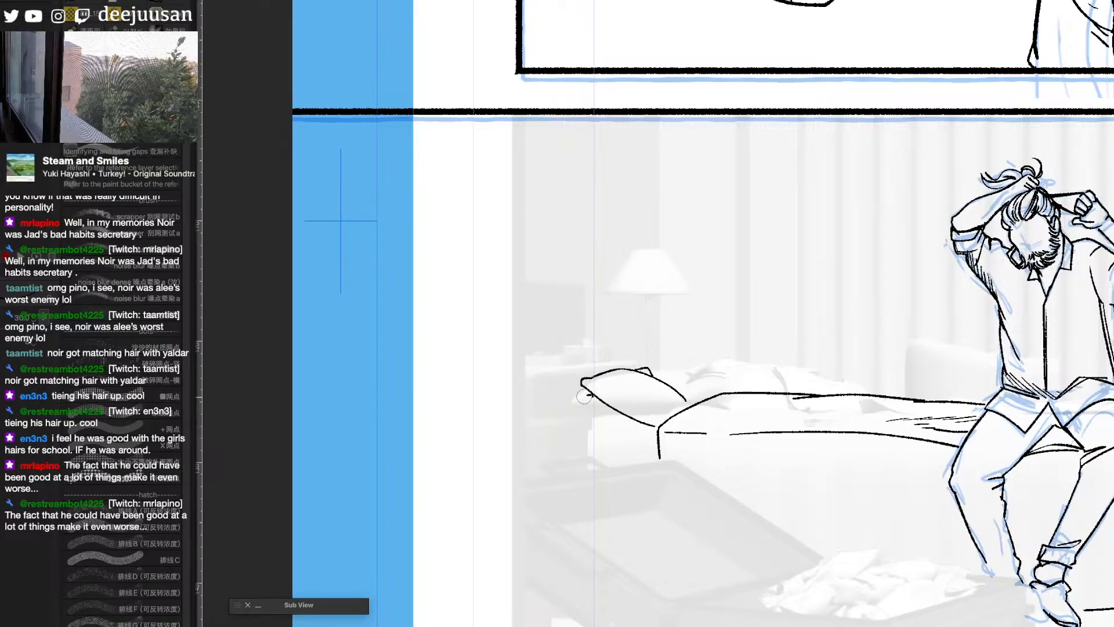
{"action": "left_click_drag", "start_coordinate": [631, 418], "coordinate": [749, 409]}
{"action": "key", "text": "q"}
{"action": "left_click", "coordinate": [645, 456]}
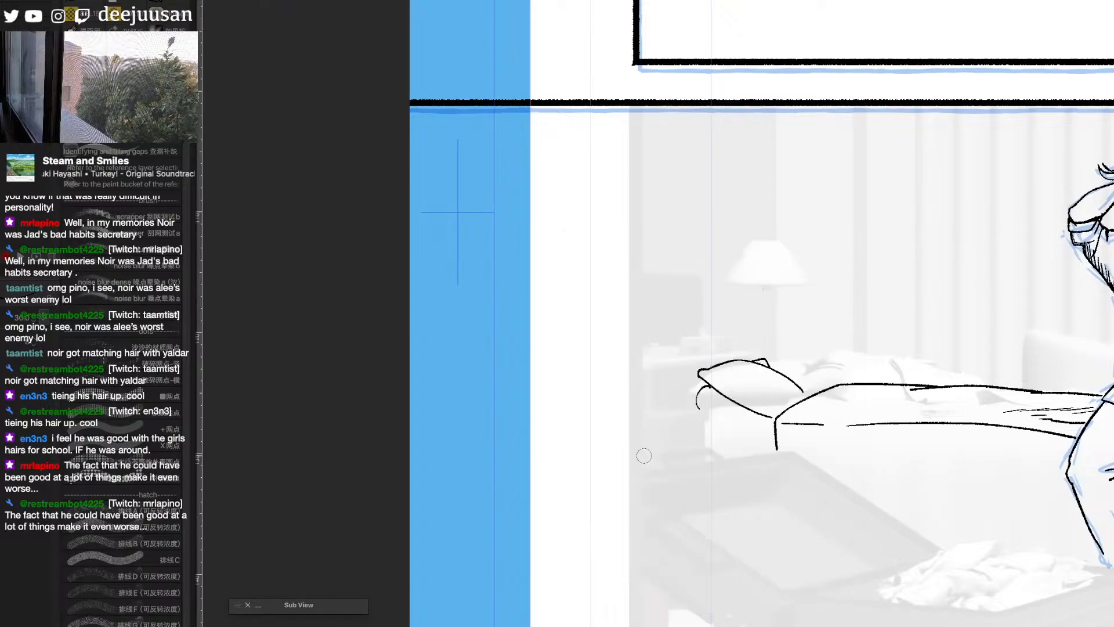
- Undo the pillow linework at the head of the bed
{"action": "scroll", "coordinate": [620, 502], "scroll_direction": "down", "scroll_amount": 1}
{"action": "scroll", "coordinate": [568, 552], "scroll_direction": "up", "scroll_amount": 1}
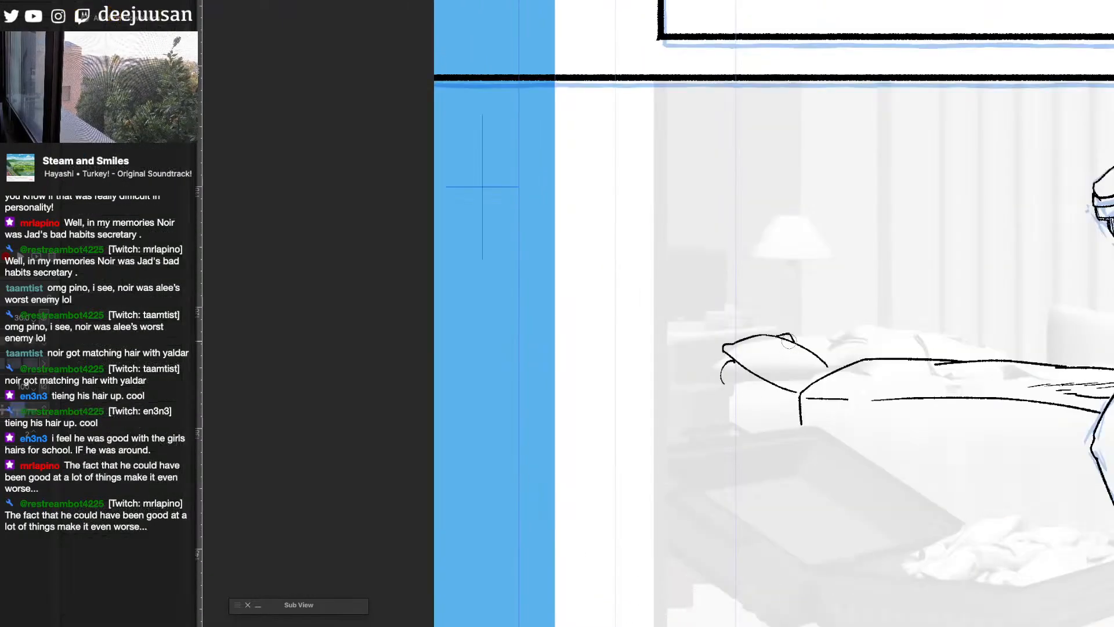
{"action": "scroll", "coordinate": [629, 498], "scroll_direction": "down", "scroll_amount": 2}
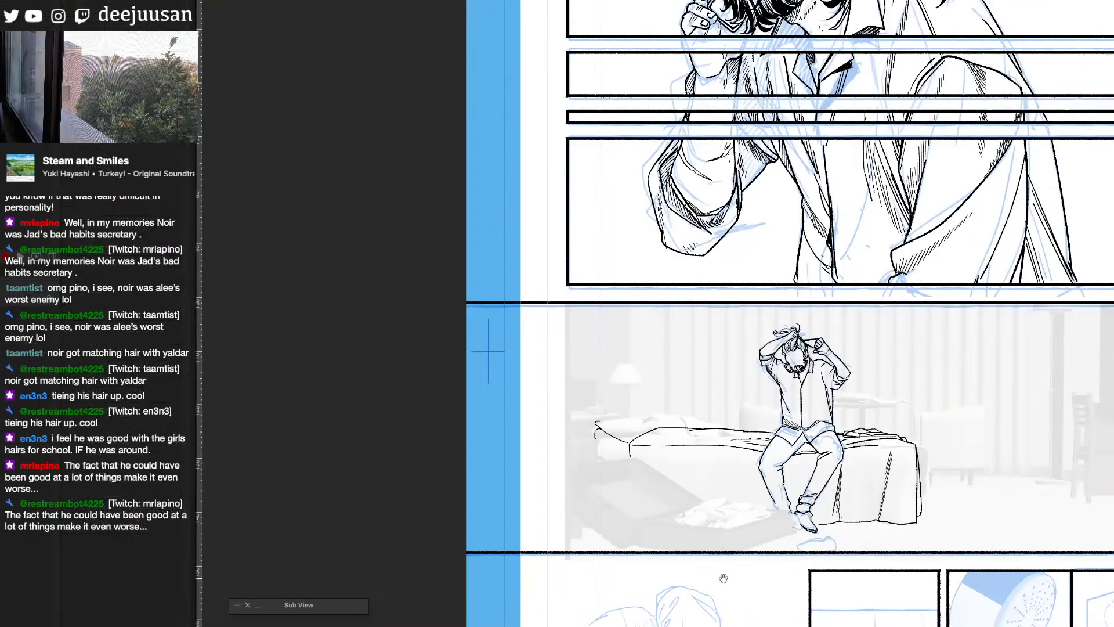
{"action": "left_click_drag", "start_coordinate": [716, 575], "coordinate": [679, 568]}
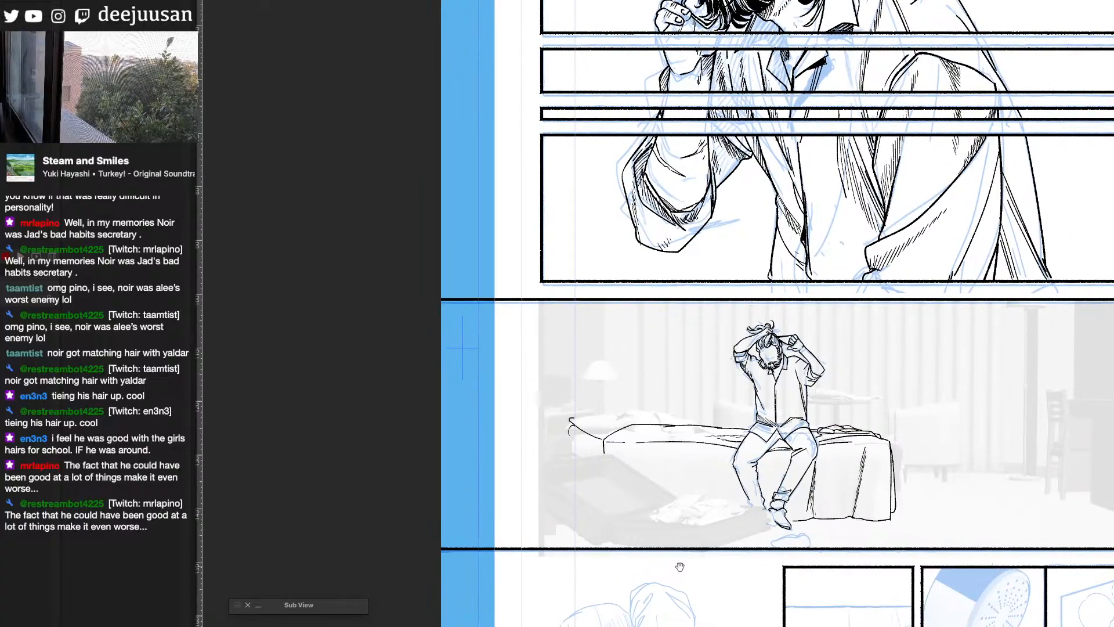
{"action": "left_click_drag", "start_coordinate": [679, 567], "coordinate": [850, 567]}
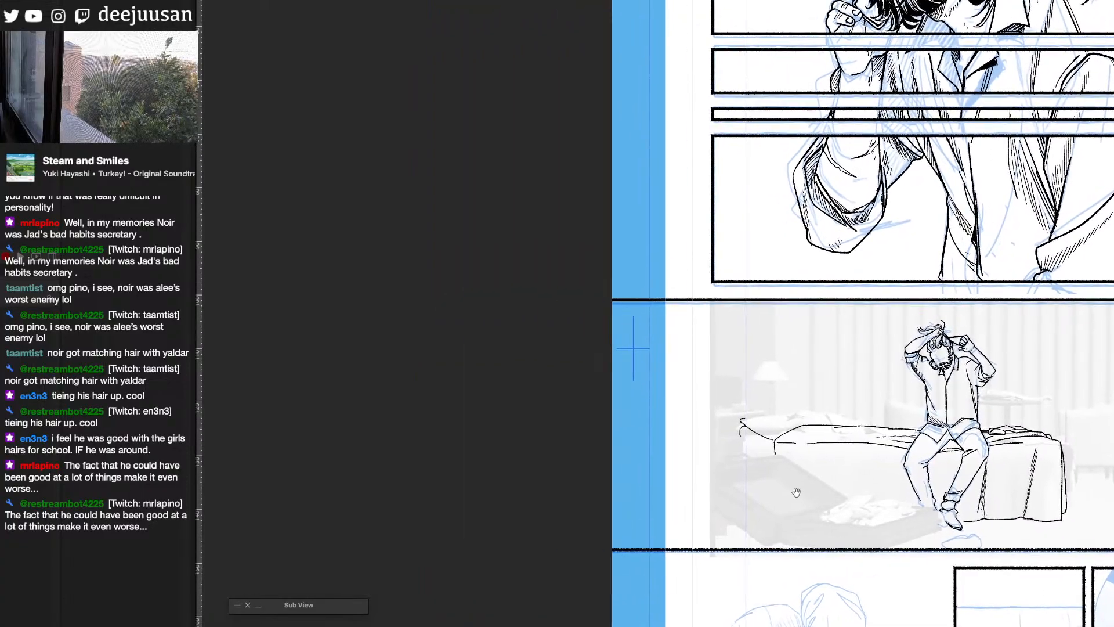
{"action": "key", "text": "b"}
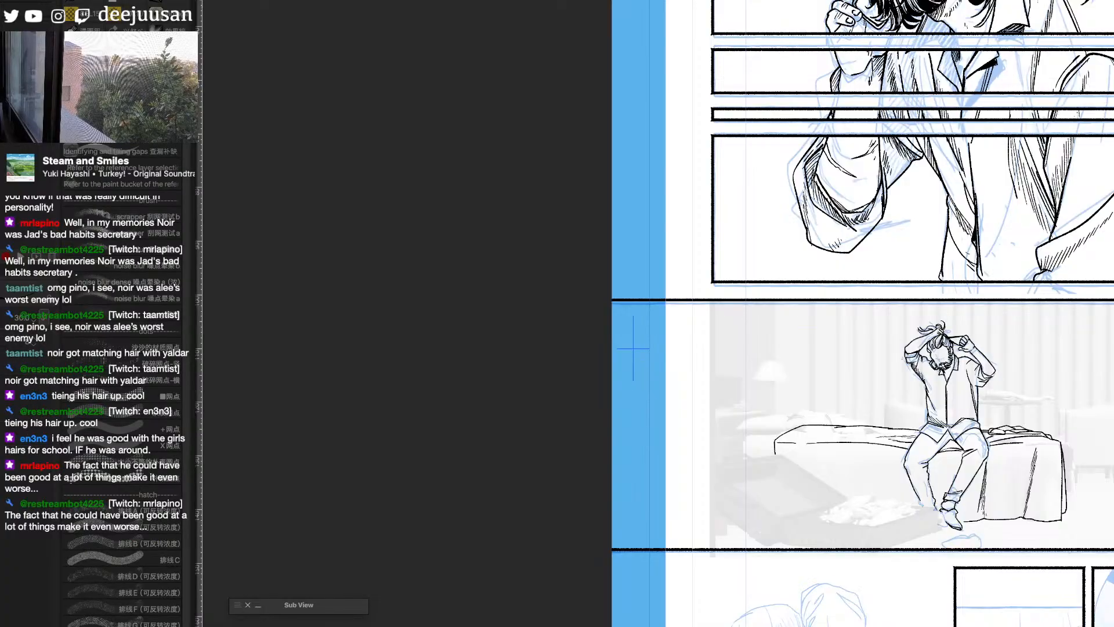
- Marquee-select the lamp-side strip of the bedroom reference image and shift it outward to the page margin
{"action": "key", "text": "m"}
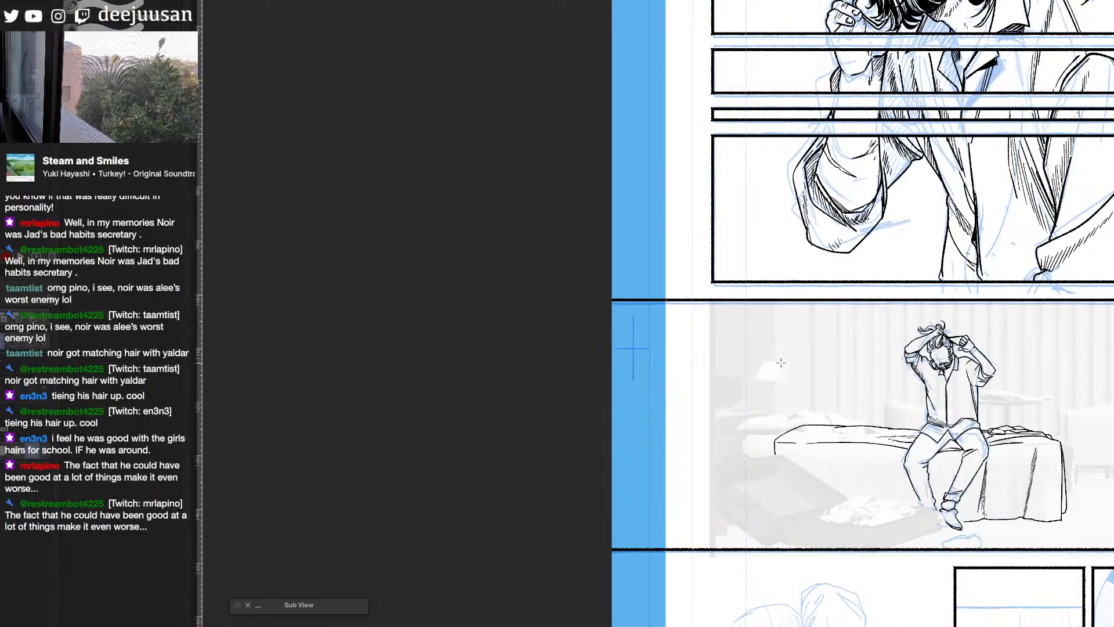
{"action": "key", "text": "q"}
{"action": "left_click", "coordinate": [723, 313]}
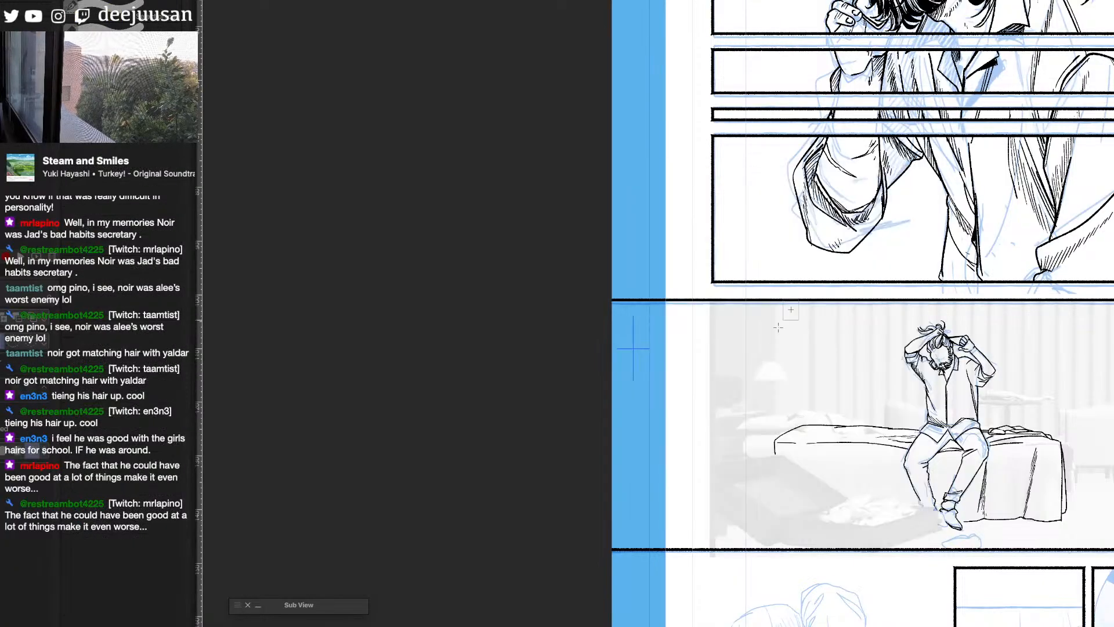
{"action": "left_click_drag", "start_coordinate": [799, 301], "coordinate": [665, 548]}
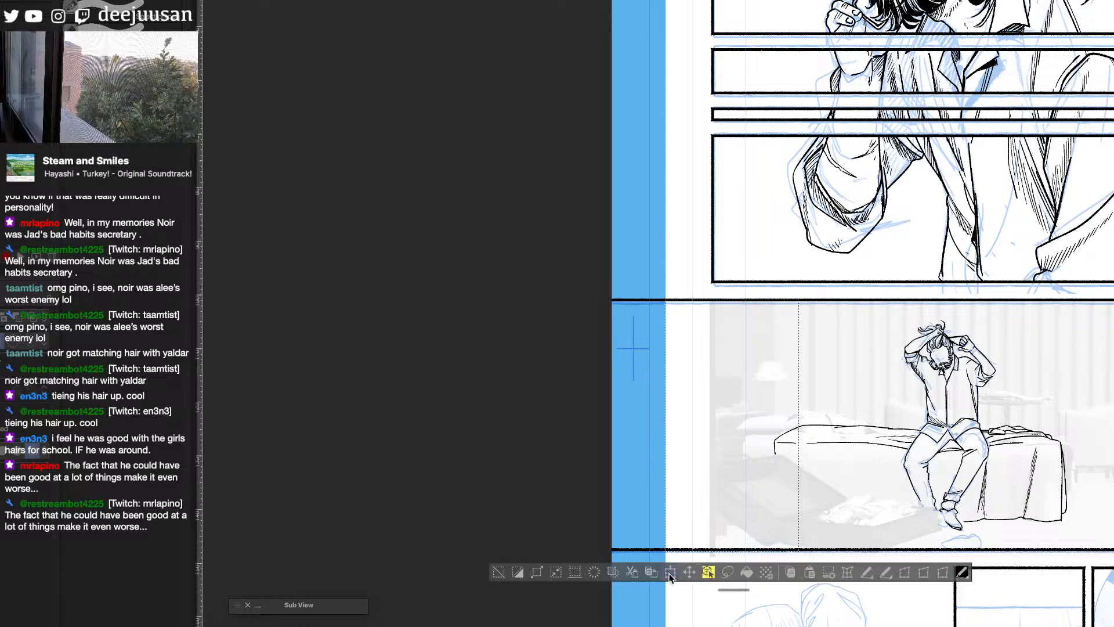
{"action": "left_click", "coordinate": [670, 574]}
{"action": "left_click_drag", "start_coordinate": [750, 456], "coordinate": [706, 460]}
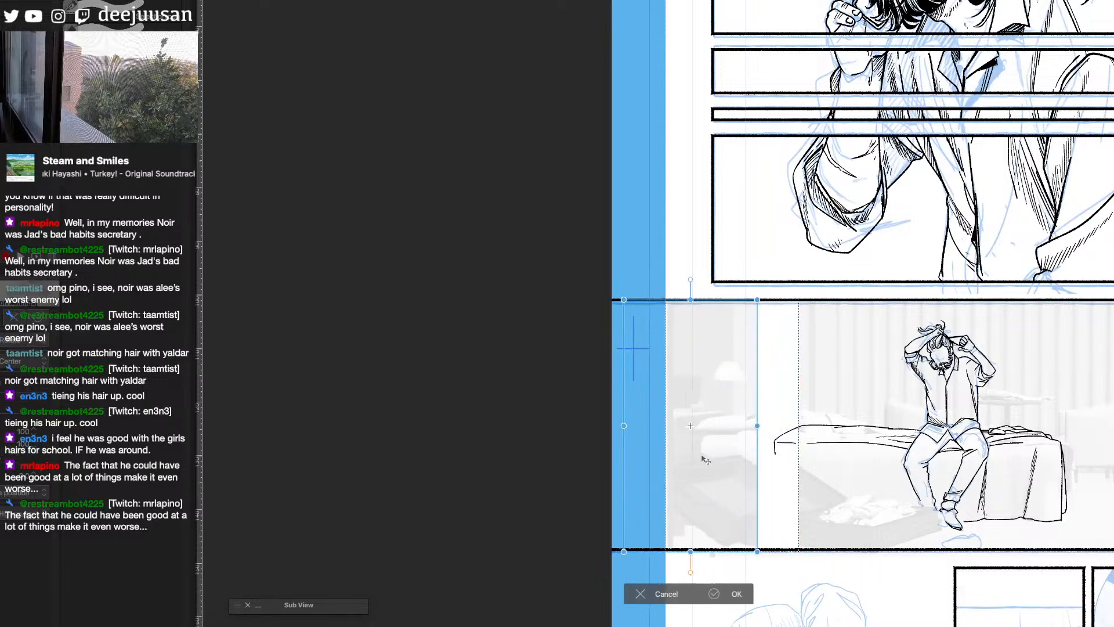
{"action": "left_click", "coordinate": [735, 593]}
- Marquee-select a narrow strip beside the gap in the reference, and undo the selection and the shift of the lamp-side section
{"action": "key", "text": "q"}
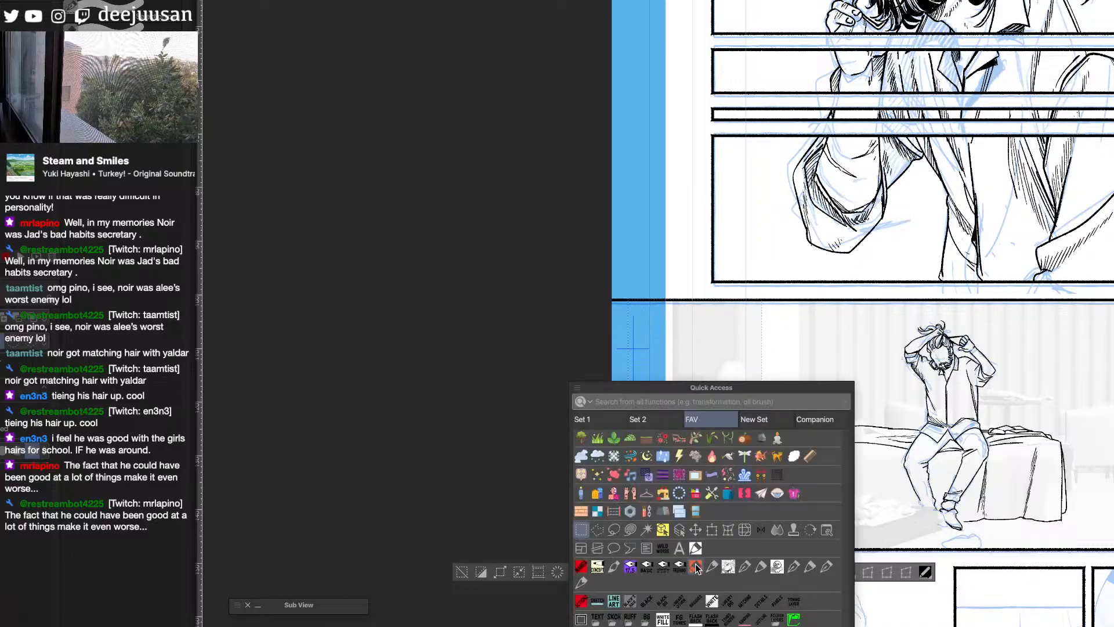
{"action": "left_click", "coordinate": [582, 531]}
{"action": "left_click", "coordinate": [856, 406]}
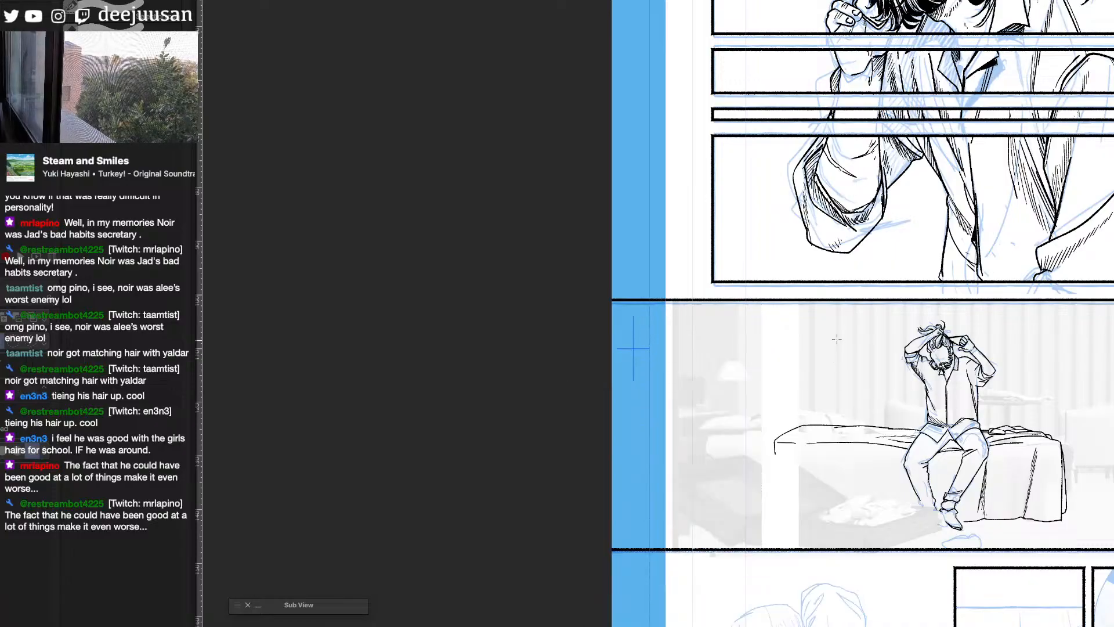
{"action": "left_click_drag", "start_coordinate": [817, 303], "coordinate": [780, 548]}
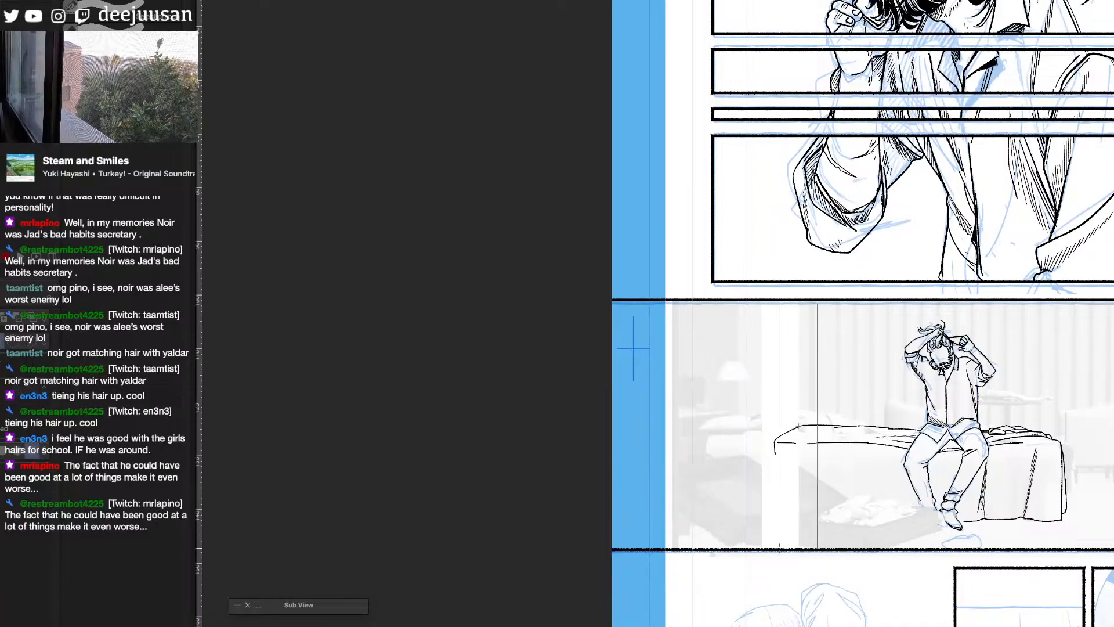
{"action": "key", "text": "ctrl+z"}
{"action": "key", "text": "ctrl+z"}
{"action": "key", "text": "ctrl+z"}
{"action": "key", "text": "ctrl+z"}
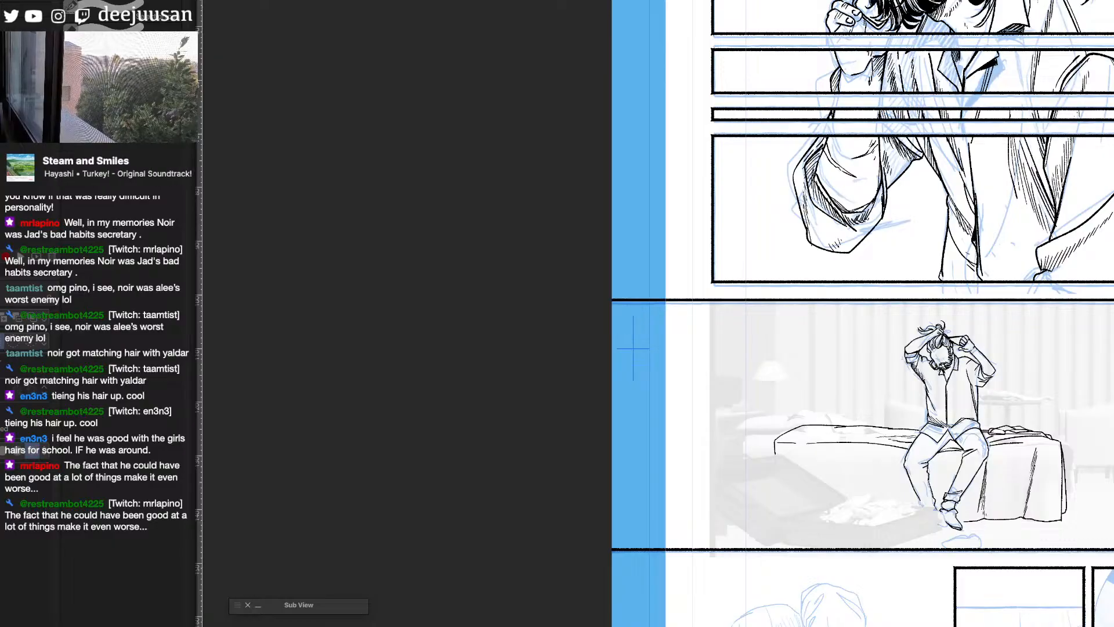
- Ink the open suitcase's inner rim line and long front rim freehand, below the pile of clothes
{"action": "scroll", "coordinate": [861, 494], "scroll_direction": "up", "scroll_amount": 1}
{"action": "left_click_drag", "start_coordinate": [944, 528], "coordinate": [859, 388]}
{"action": "scroll", "coordinate": [804, 390], "scroll_direction": "up", "scroll_amount": 1}
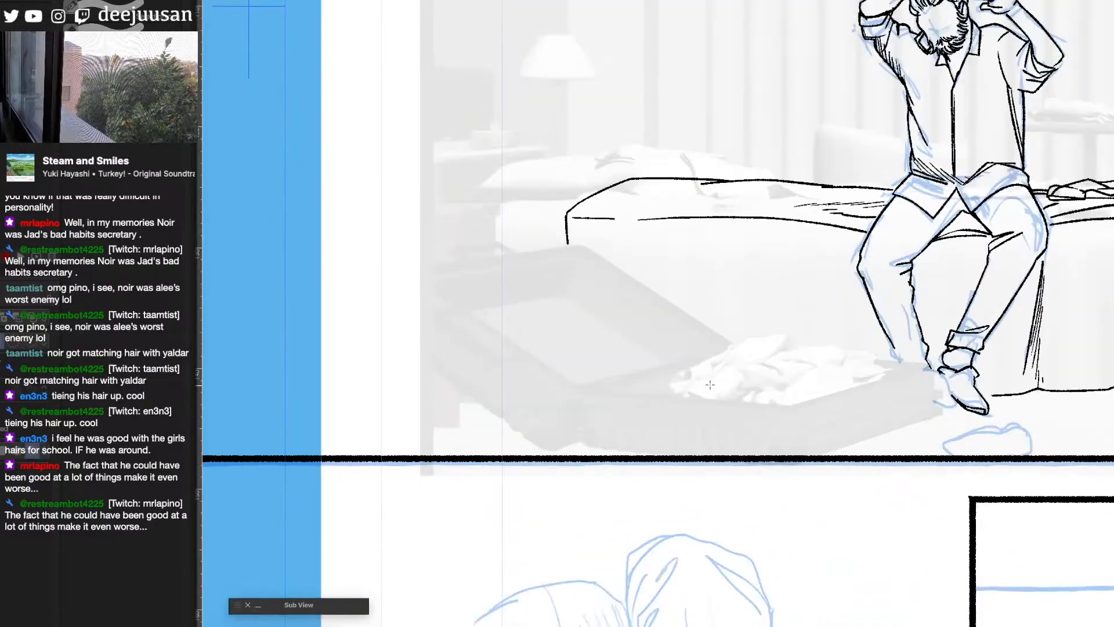
{"action": "key", "text": "q"}
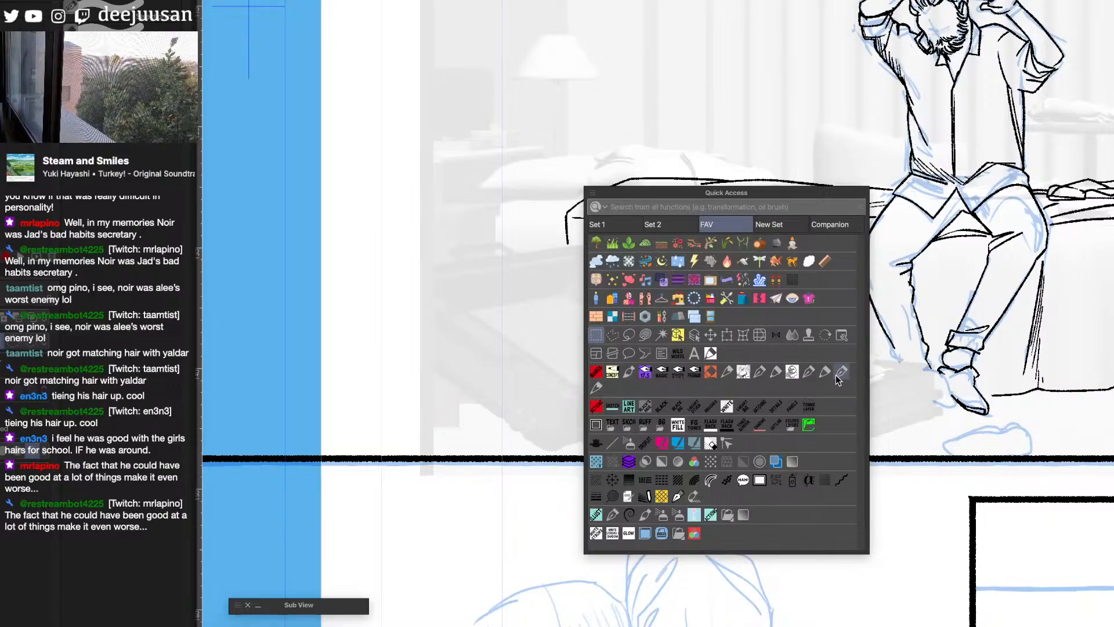
{"action": "left_click", "coordinate": [598, 389]}
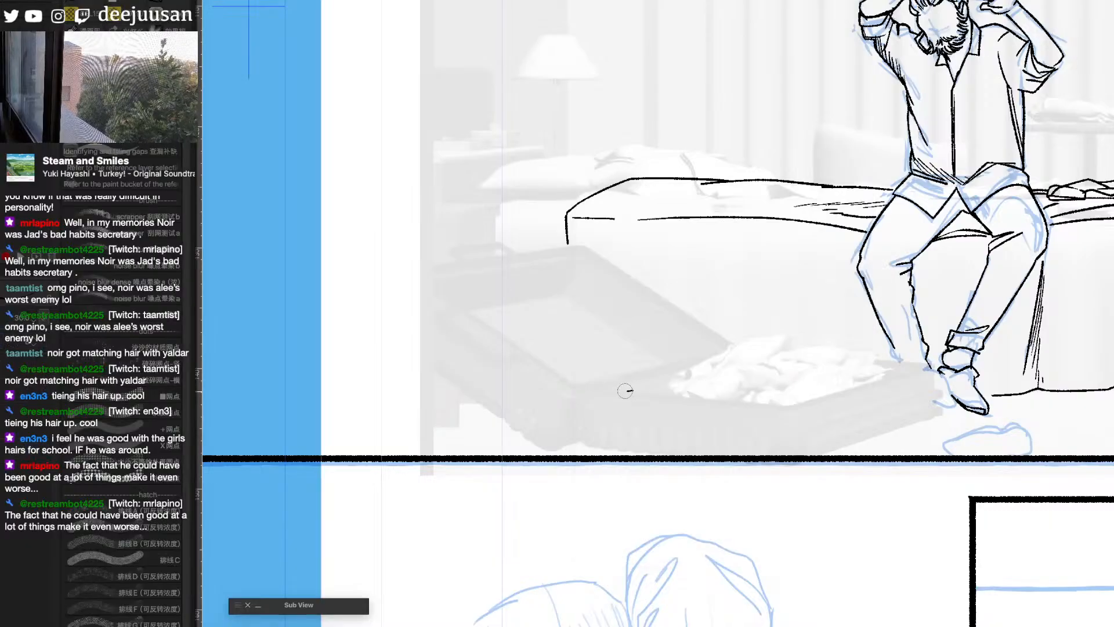
{"action": "left_click_drag", "start_coordinate": [625, 391], "coordinate": [695, 385]}
{"action": "left_click_drag", "start_coordinate": [601, 394], "coordinate": [783, 407]}
- Double the suitcase's front rim with a straight line and add two straight lines for the rim running toward the man's foot
{"action": "key", "text": "q"}
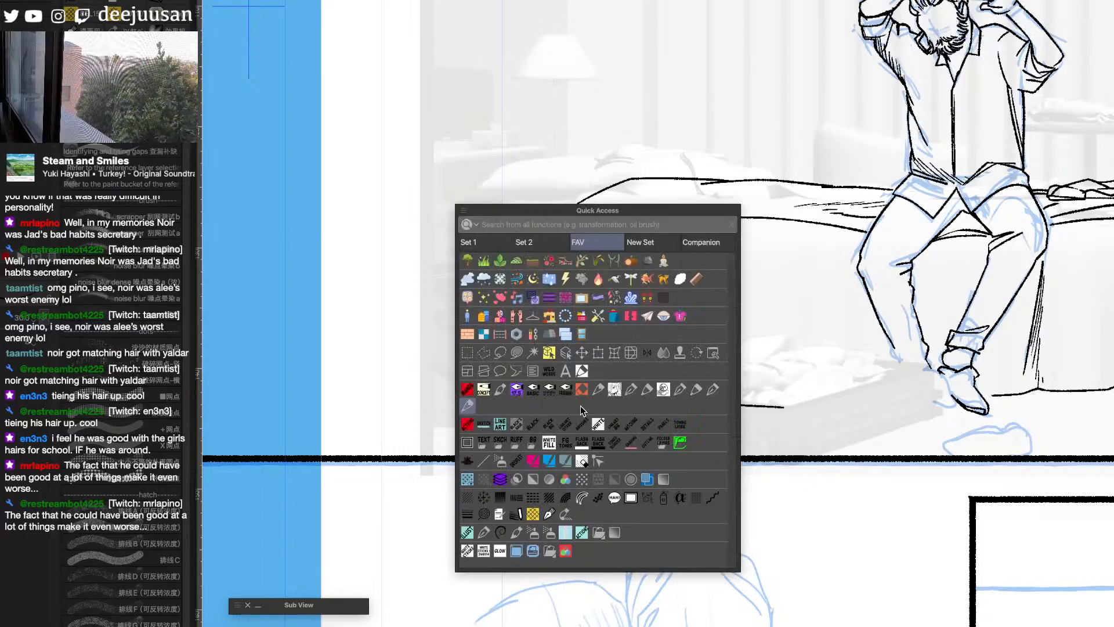
{"action": "left_click", "coordinate": [483, 461]}
{"action": "left_click_drag", "start_coordinate": [599, 400], "coordinate": [787, 413]}
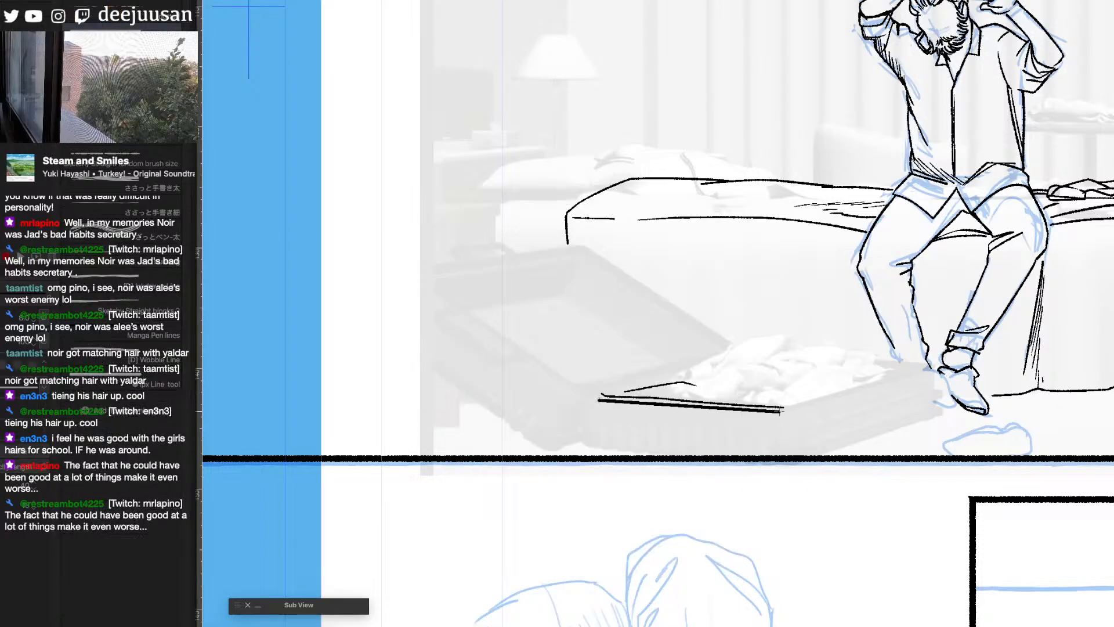
{"action": "key", "text": "ctrl+z"}
{"action": "scroll", "coordinate": [603, 400], "scroll_direction": "down", "scroll_amount": 1}
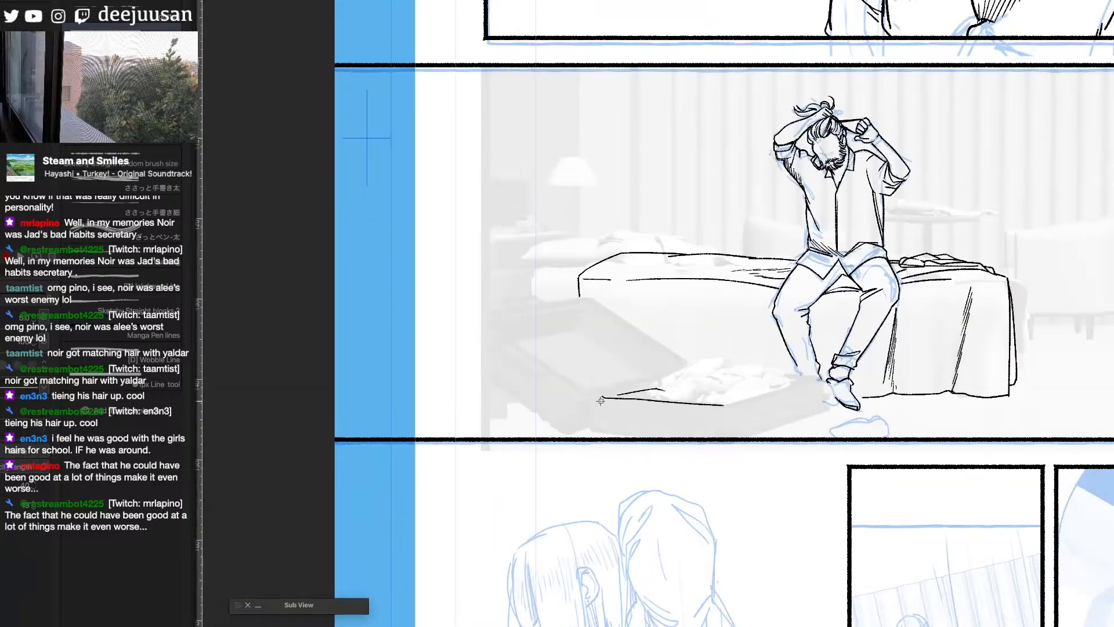
{"action": "mouse_move", "coordinate": [601, 401]}
{"action": "left_mouse_down"}
{"action": "mouse_move", "coordinate": [722, 408]}
{"action": "mouse_move", "coordinate": [823, 378]}
{"action": "left_mouse_up"}
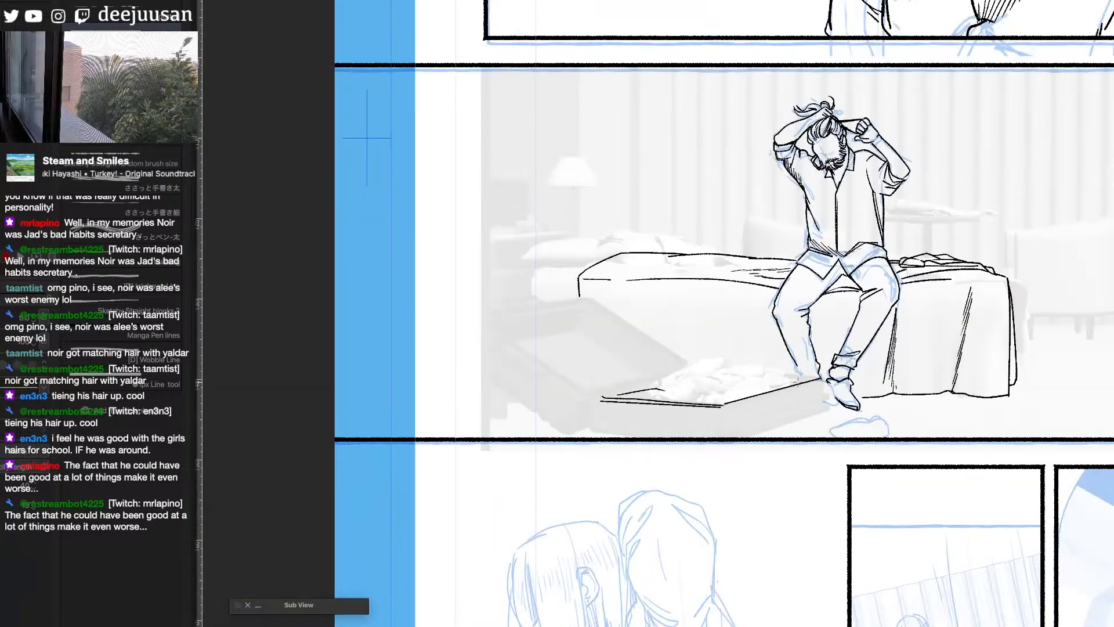
{"action": "left_click_drag", "start_coordinate": [724, 407], "coordinate": [823, 377]}
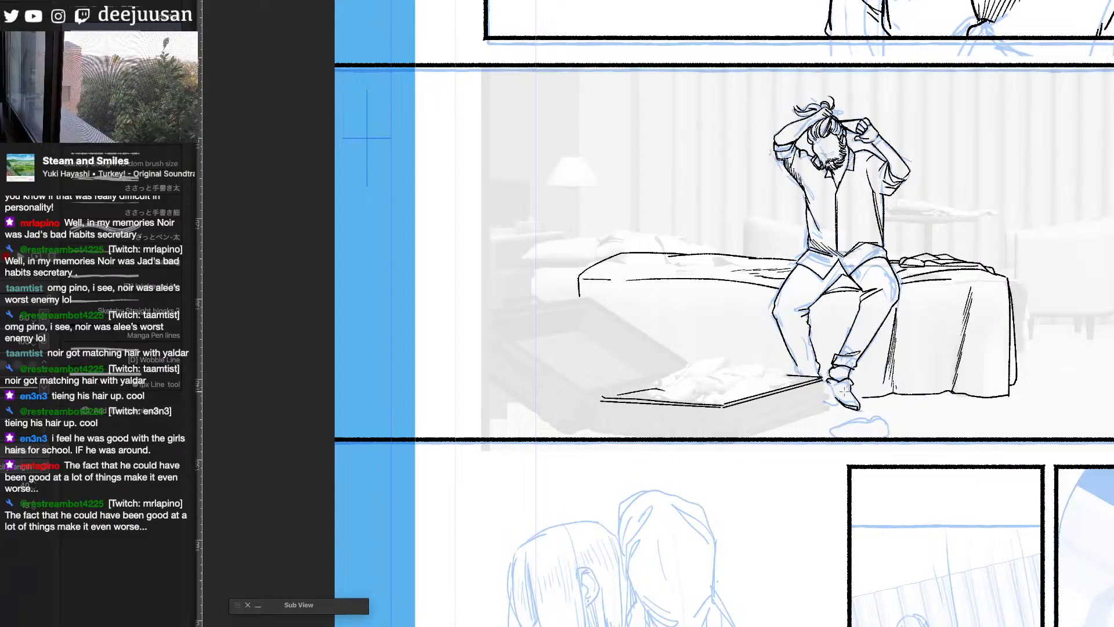
- Ink the suitcase's vertical front corner and its short end beside the man's shoe with the pen
{"action": "key", "text": "q"}
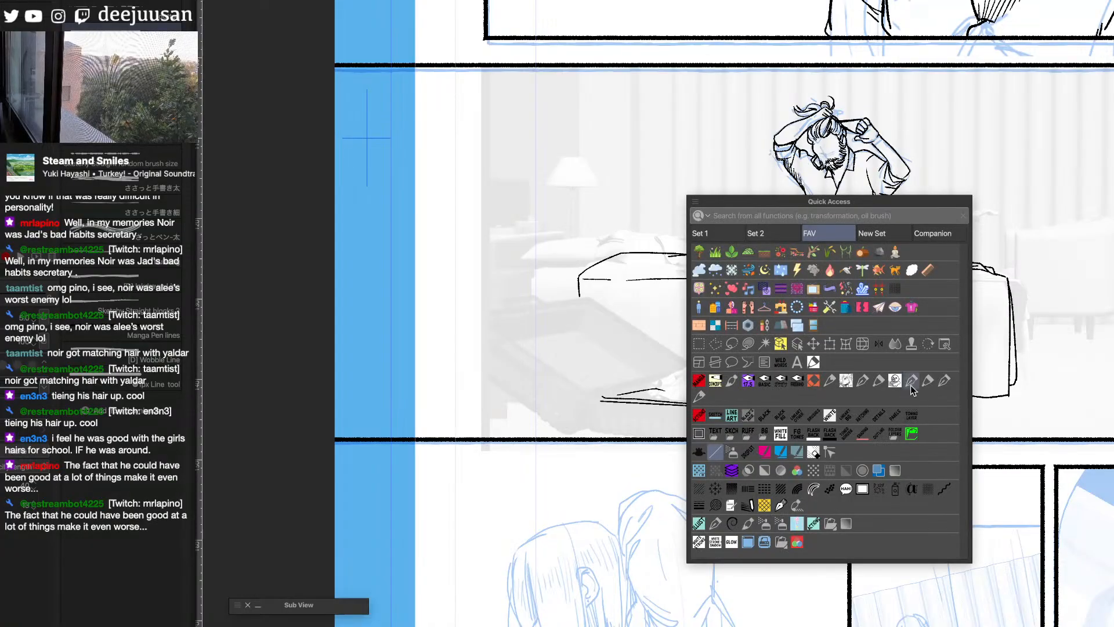
{"action": "left_click", "coordinate": [805, 404]}
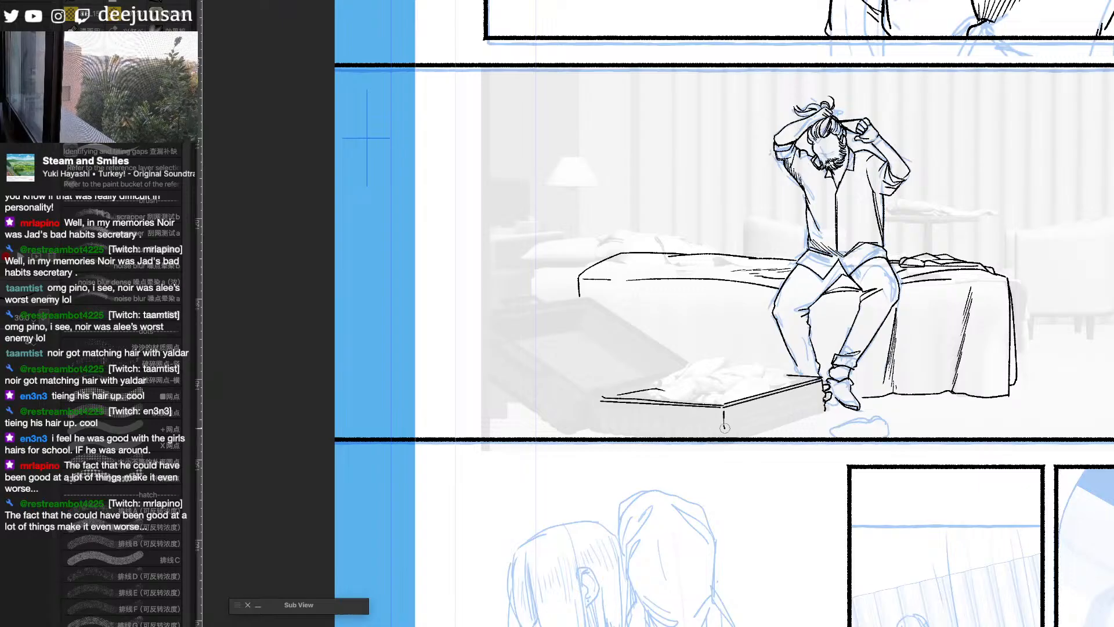
{"action": "key", "text": "F6"}
{"action": "left_click", "coordinate": [699, 467]}
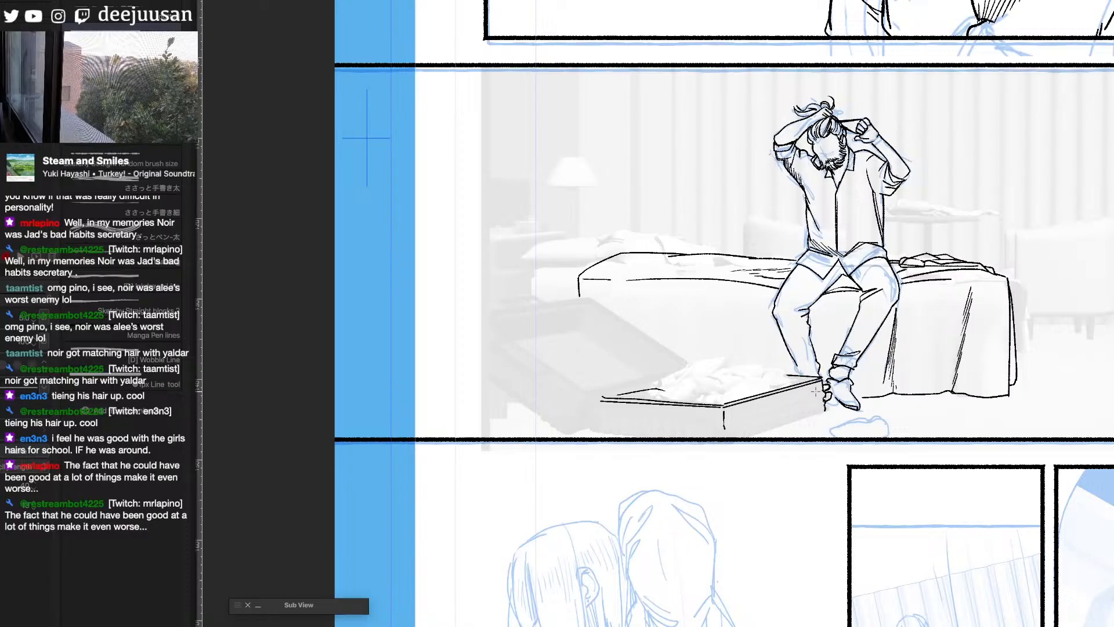
- Add parallel groove lines along the suitcase's short side with a background detail line brush, reducing the brush size for the lower ones
{"action": "key", "text": "F6"}
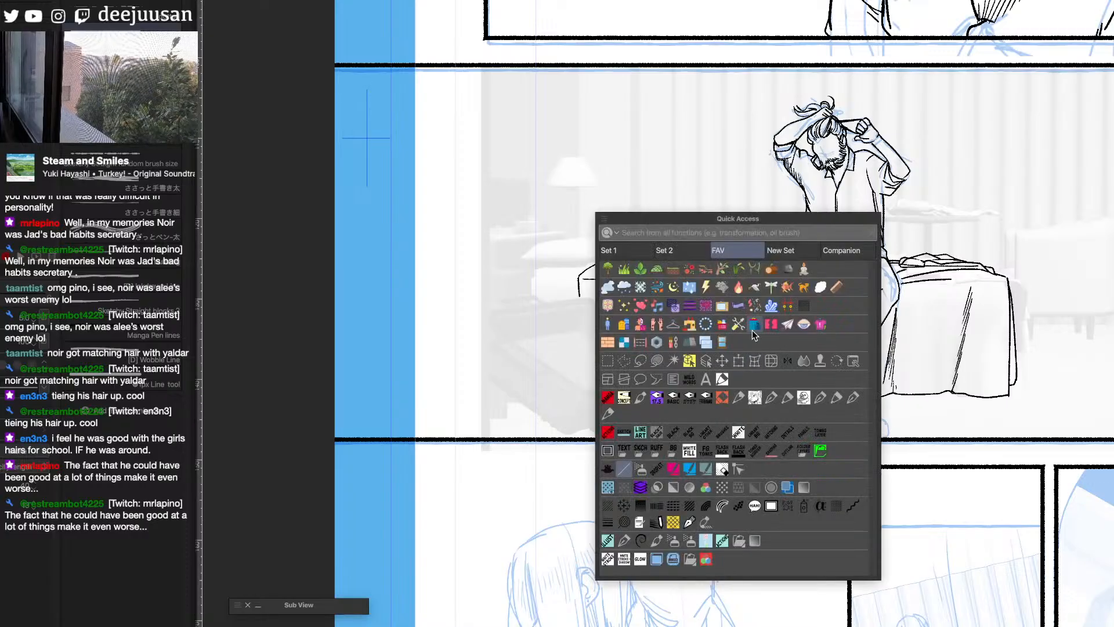
{"action": "left_click", "coordinate": [690, 342]}
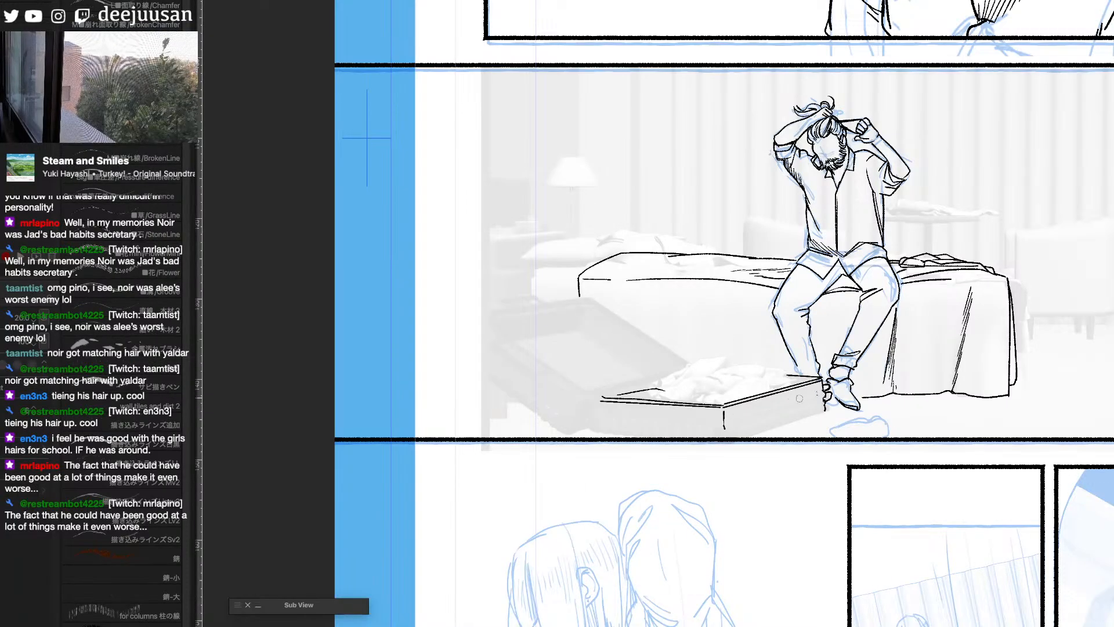
{"action": "mouse_move", "coordinate": [800, 399]}
{"action": "left_mouse_down"}
{"action": "mouse_move", "coordinate": [735, 419]}
{"action": "mouse_move", "coordinate": [819, 390]}
{"action": "left_mouse_up"}
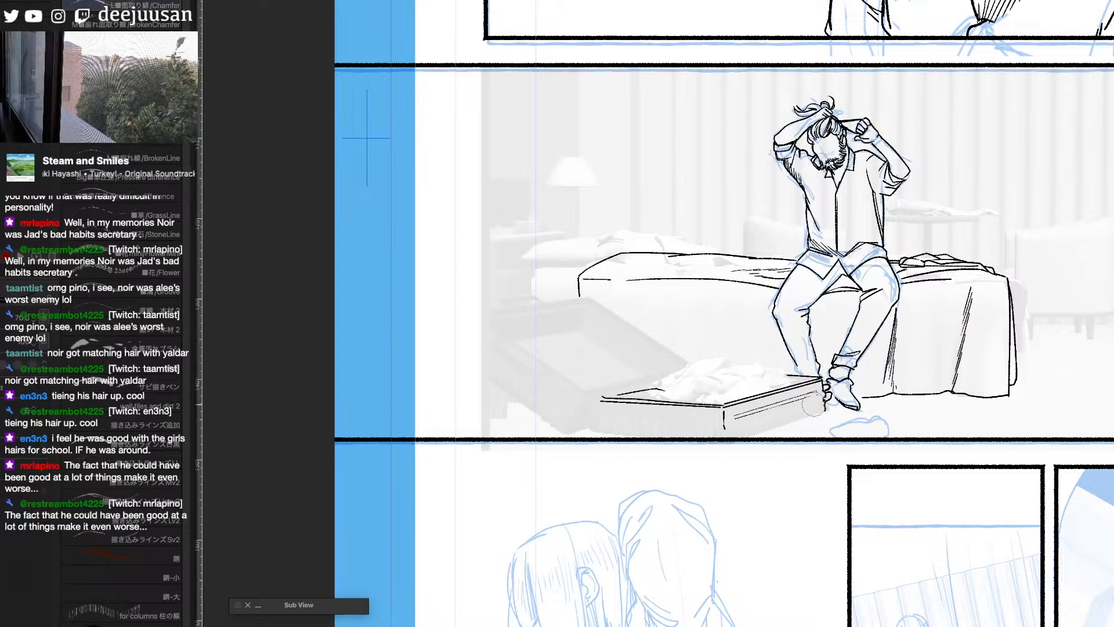
{"action": "key", "text": "bracketleft"}
{"action": "key", "text": "bracketleft"}
{"action": "left_click_drag", "start_coordinate": [815, 403], "coordinate": [736, 426]}
{"action": "mouse_move", "coordinate": [736, 427]}
{"action": "left_mouse_down"}
{"action": "mouse_move", "coordinate": [817, 402]}
{"action": "mouse_move", "coordinate": [737, 430]}
{"action": "left_mouse_up"}
- Ink the suitcase's bottom edge and the empty shoe lying on the floor in front of the man with the pen
{"action": "key", "text": "q"}
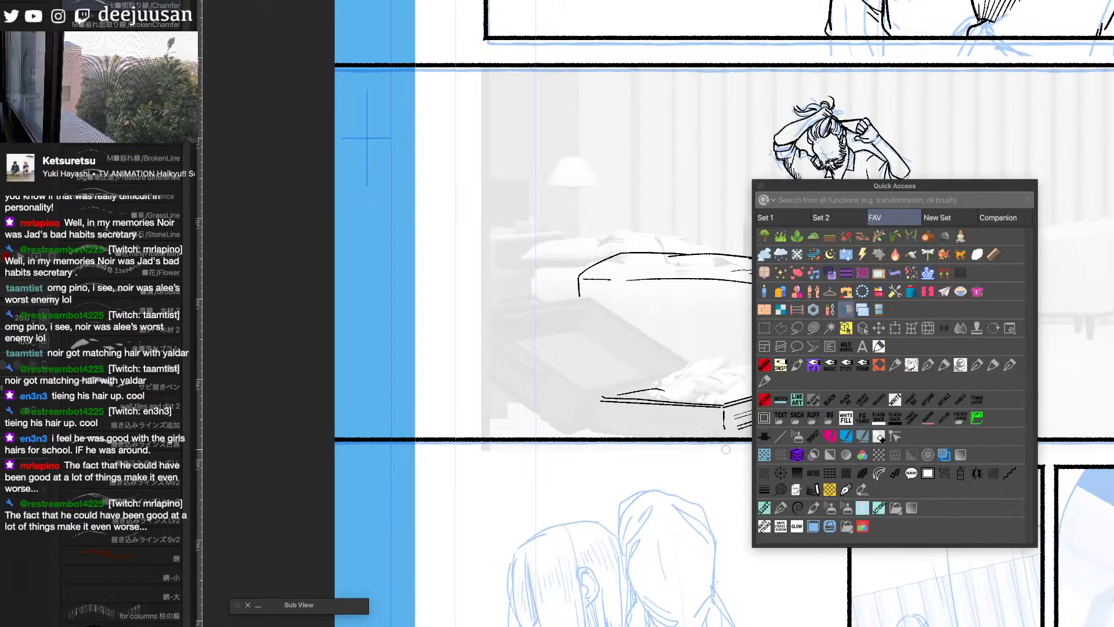
{"action": "left_click", "coordinate": [806, 400]}
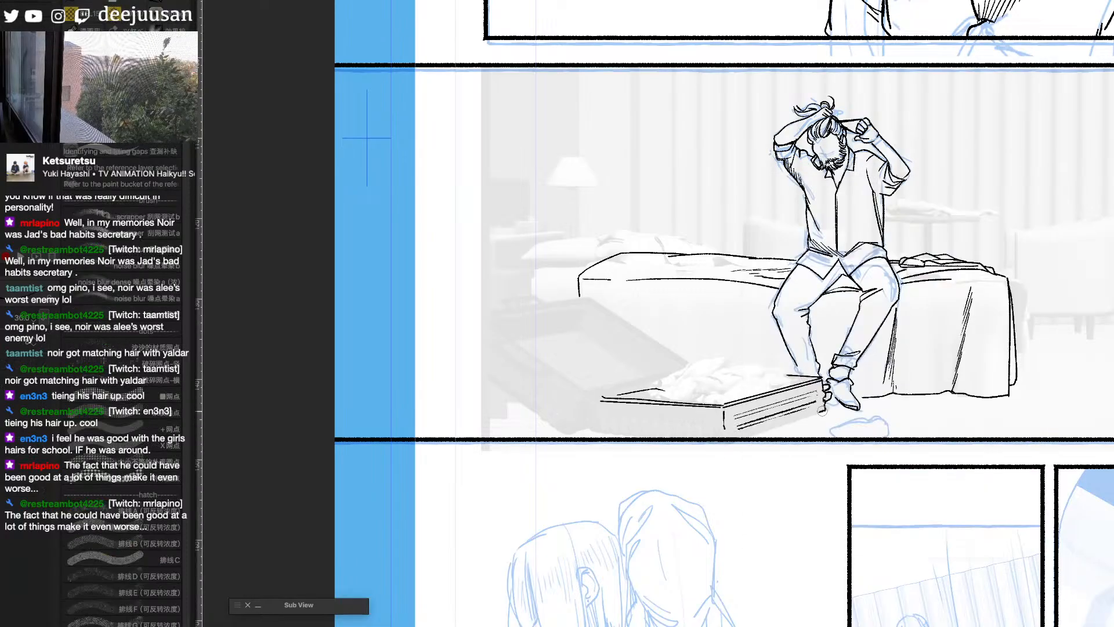
{"action": "mouse_move", "coordinate": [822, 410]}
{"action": "left_mouse_down"}
{"action": "mouse_move", "coordinate": [749, 435]}
{"action": "mouse_move", "coordinate": [838, 435]}
{"action": "mouse_move", "coordinate": [830, 431]}
{"action": "mouse_move", "coordinate": [865, 423]}
{"action": "left_mouse_up"}
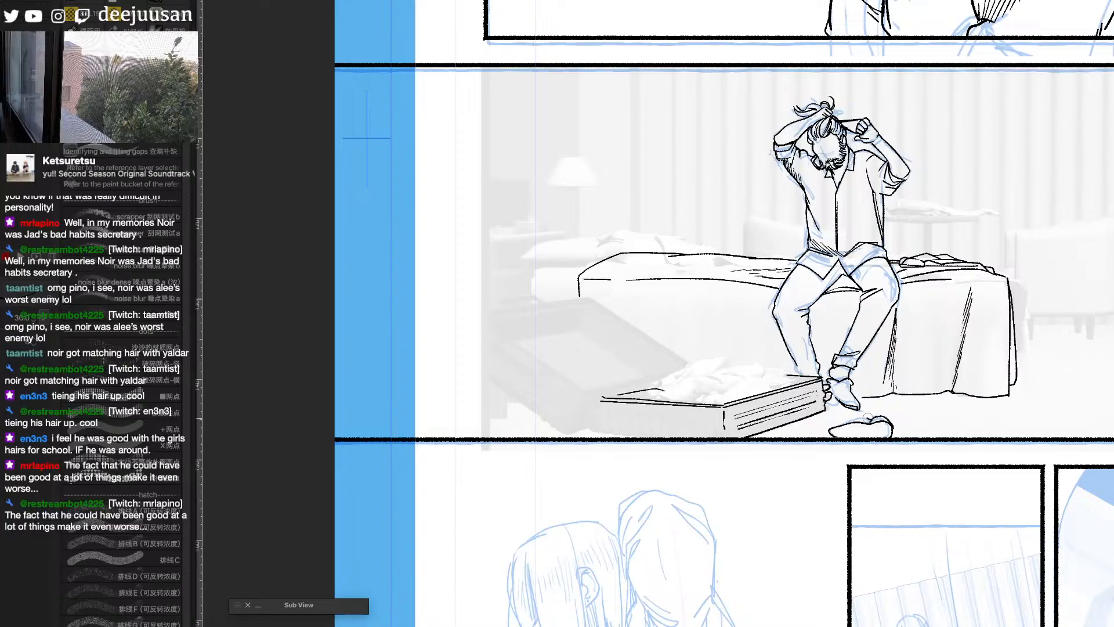
{"action": "left_click_drag", "start_coordinate": [840, 424], "coordinate": [830, 434]}
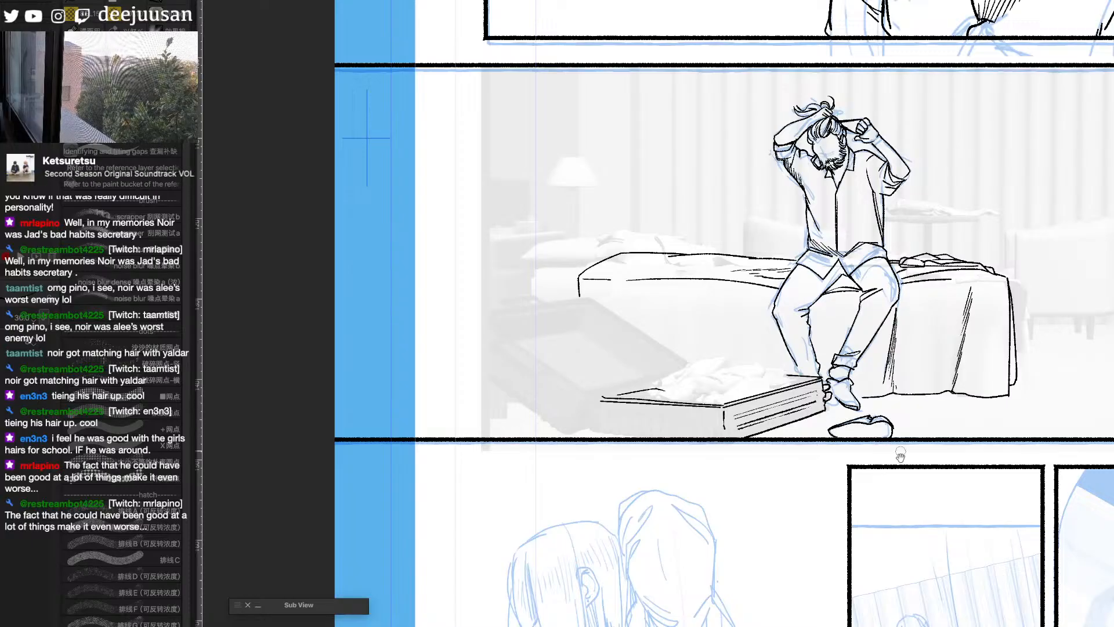
{"action": "mouse_move", "coordinate": [868, 416]}
{"action": "left_mouse_down"}
{"action": "mouse_move", "coordinate": [896, 420]}
{"action": "mouse_move", "coordinate": [893, 460]}
{"action": "left_mouse_up"}
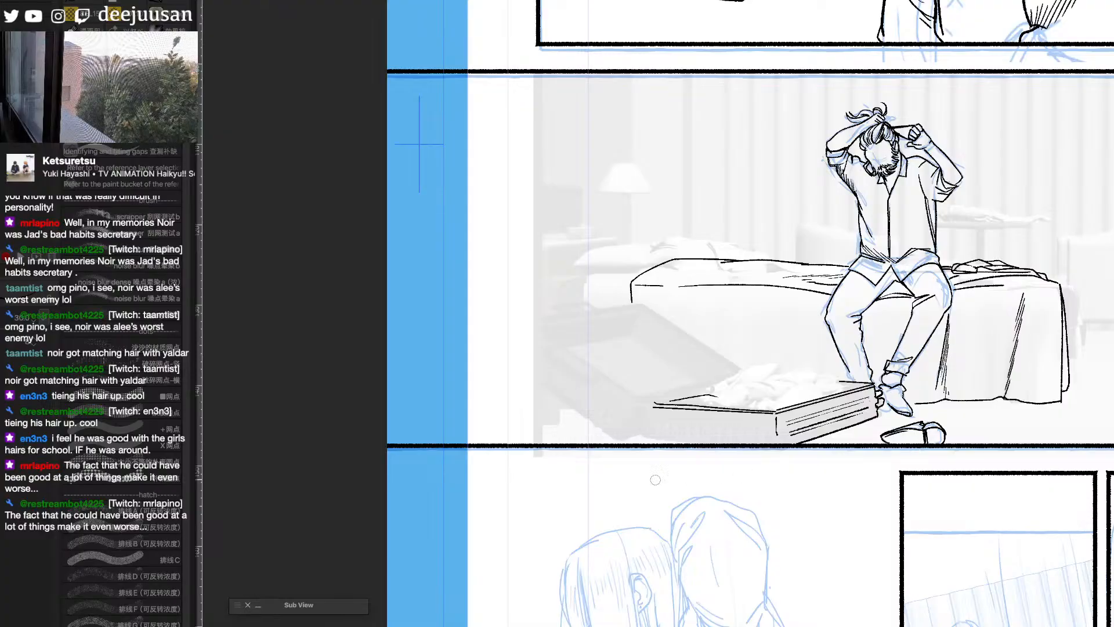
- Ink the suitcase's outer end and inner rim, adding the folded items lying inside along its front edge with the pen
{"action": "left_click_drag", "start_coordinate": [647, 438], "coordinate": [721, 439]}
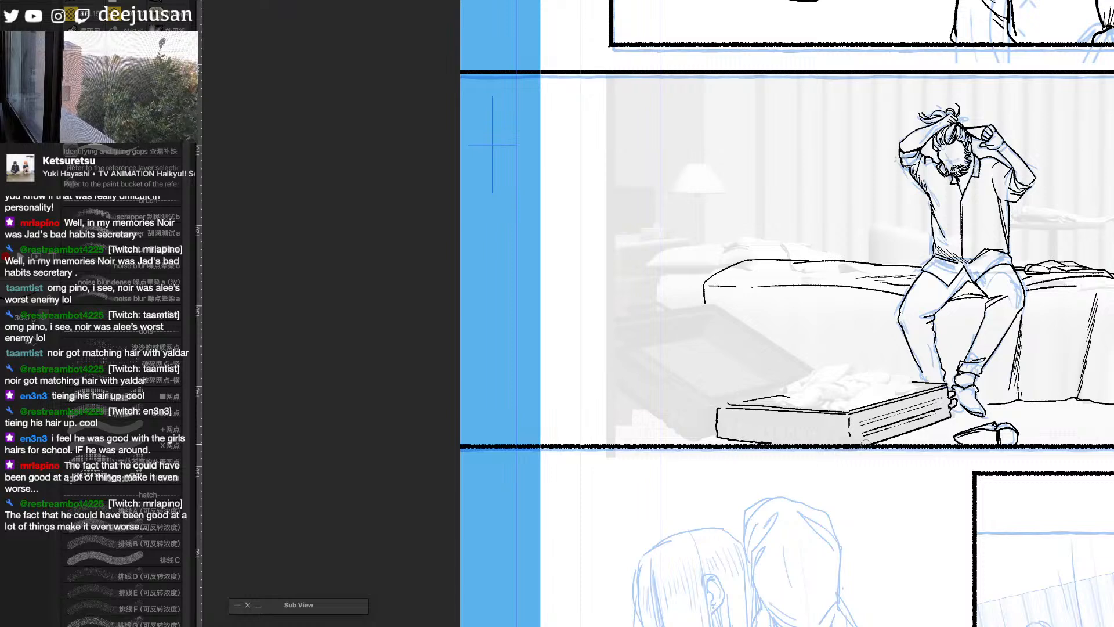
{"action": "left_click_drag", "start_coordinate": [849, 439], "coordinate": [718, 449]}
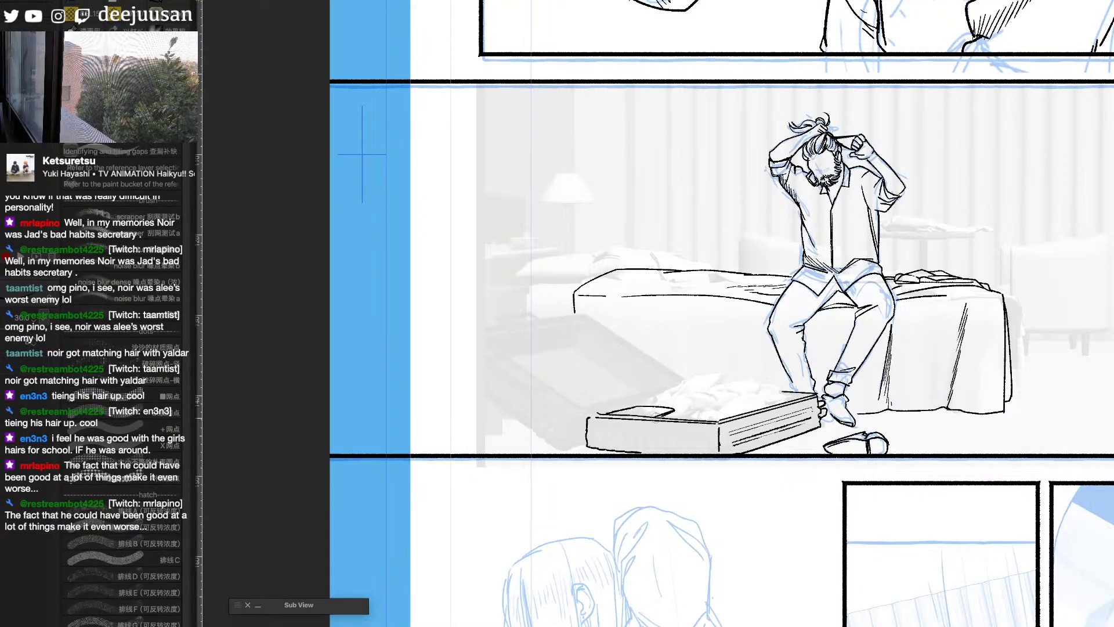
{"action": "left_click_drag", "start_coordinate": [657, 419], "coordinate": [676, 413]}
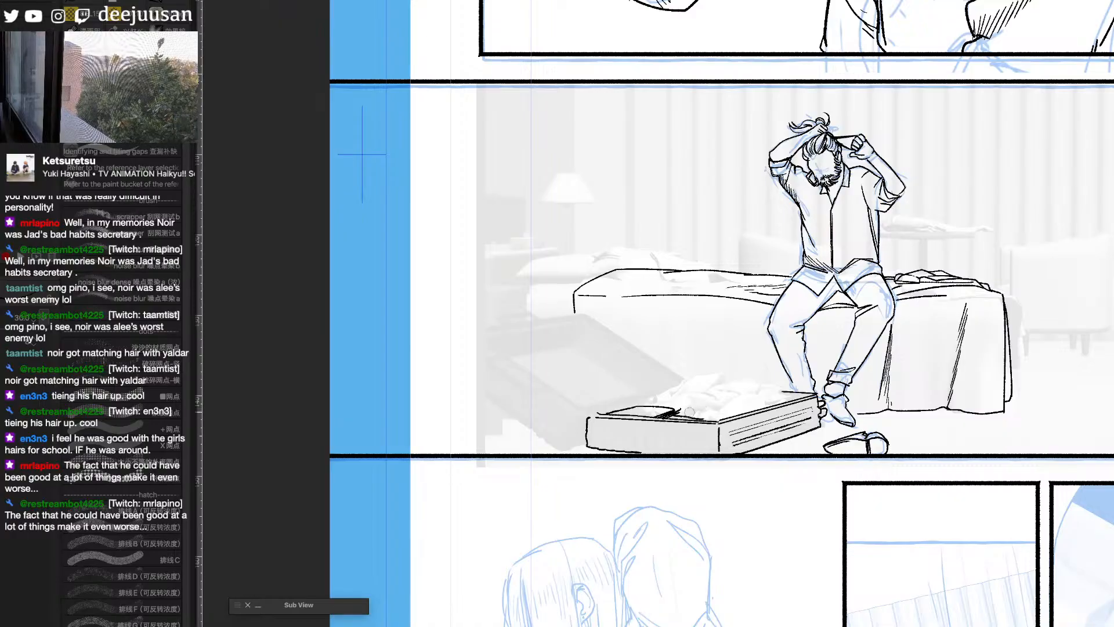
{"action": "left_click_drag", "start_coordinate": [690, 412], "coordinate": [720, 411]}
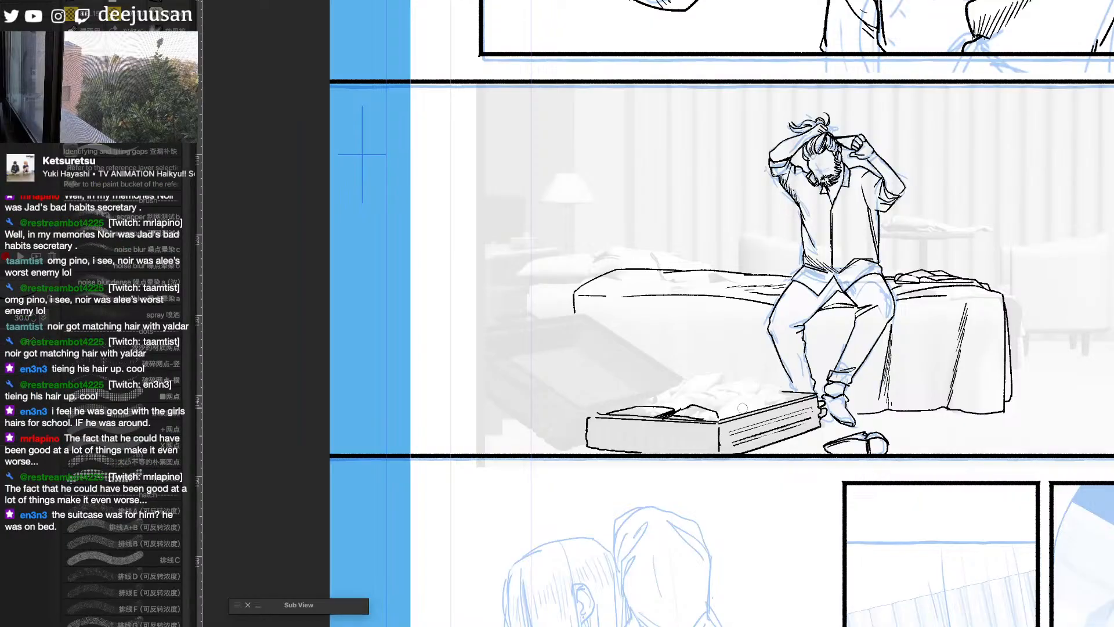
- Choose a clothing brush and try stamping a crumpled garment inside the open suitcase
{"action": "key", "text": "F6"}
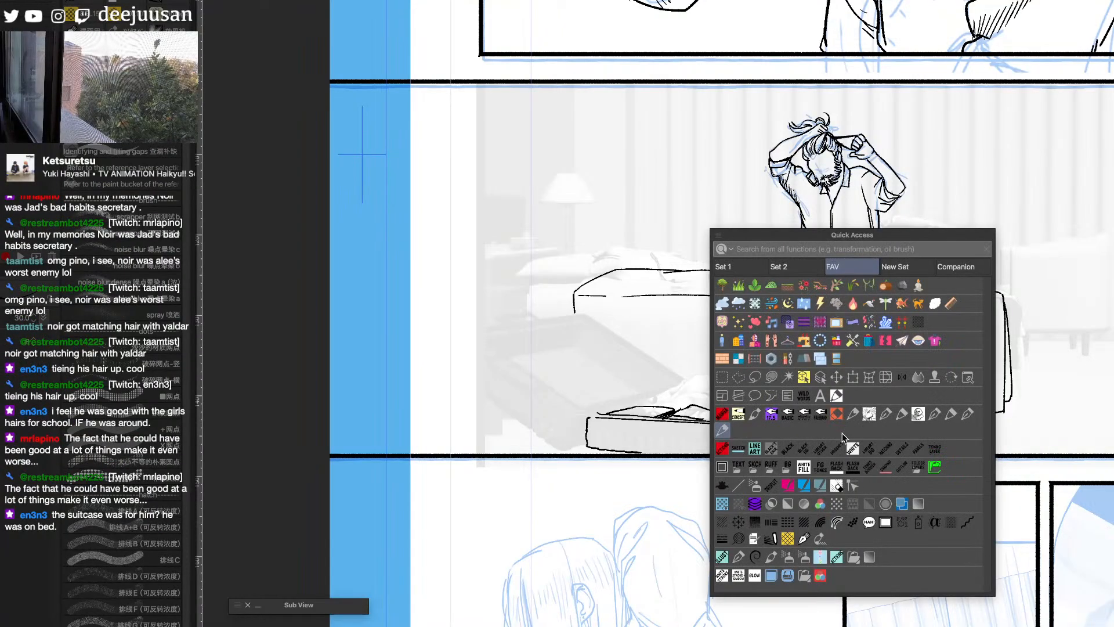
{"action": "left_click", "coordinate": [788, 450]}
{"action": "key", "text": "F6"}
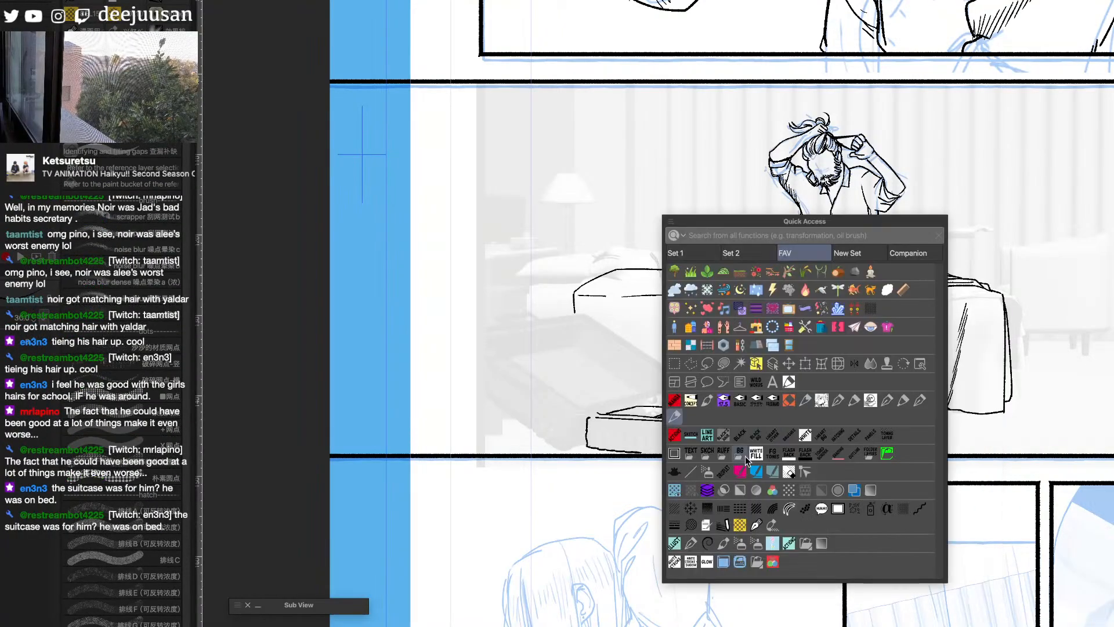
{"action": "left_click", "coordinate": [742, 328]}
{"action": "left_click", "coordinate": [725, 397]}
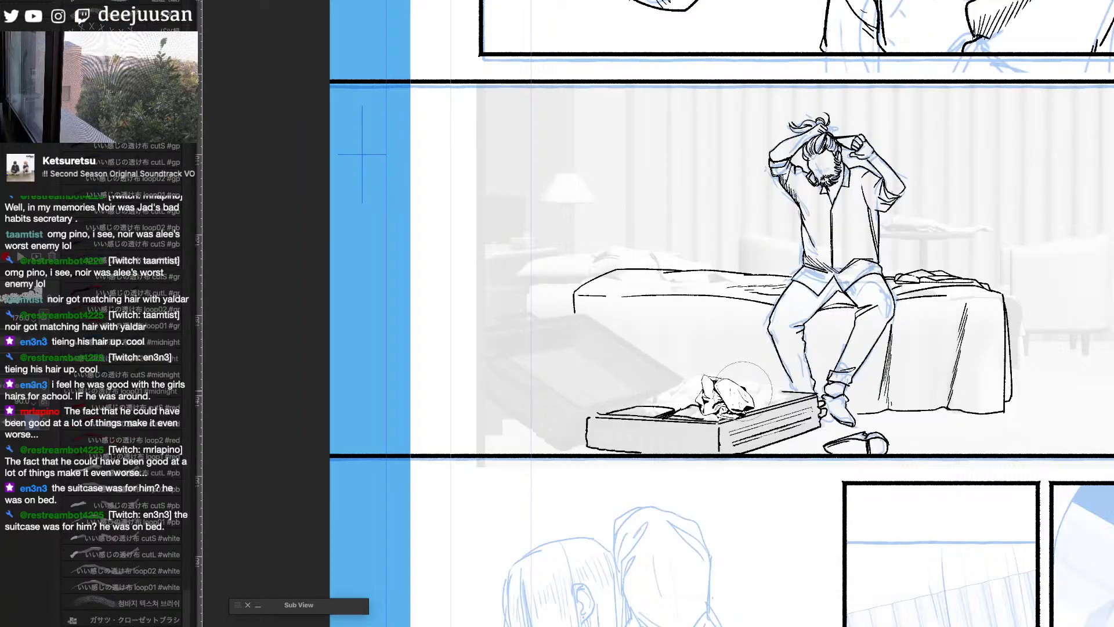
- Brush-fill a mask over the suitcase's interior and the space above it, and convert the mask to a selection
{"action": "key", "text": "g"}
{"action": "left_click", "coordinate": [749, 399]}
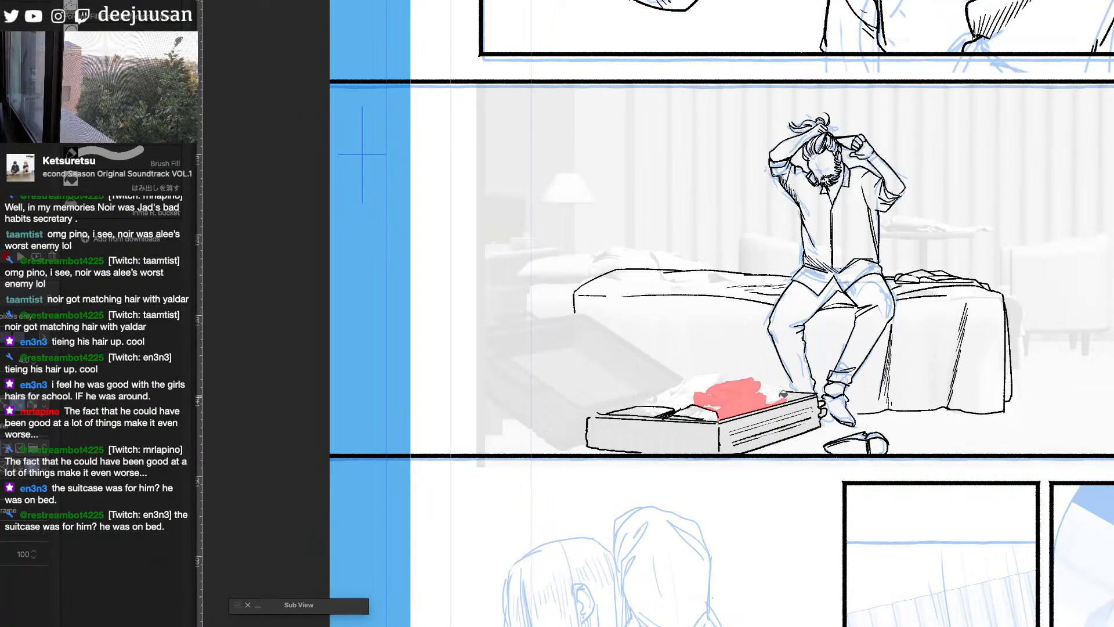
{"action": "left_click", "coordinate": [798, 395]}
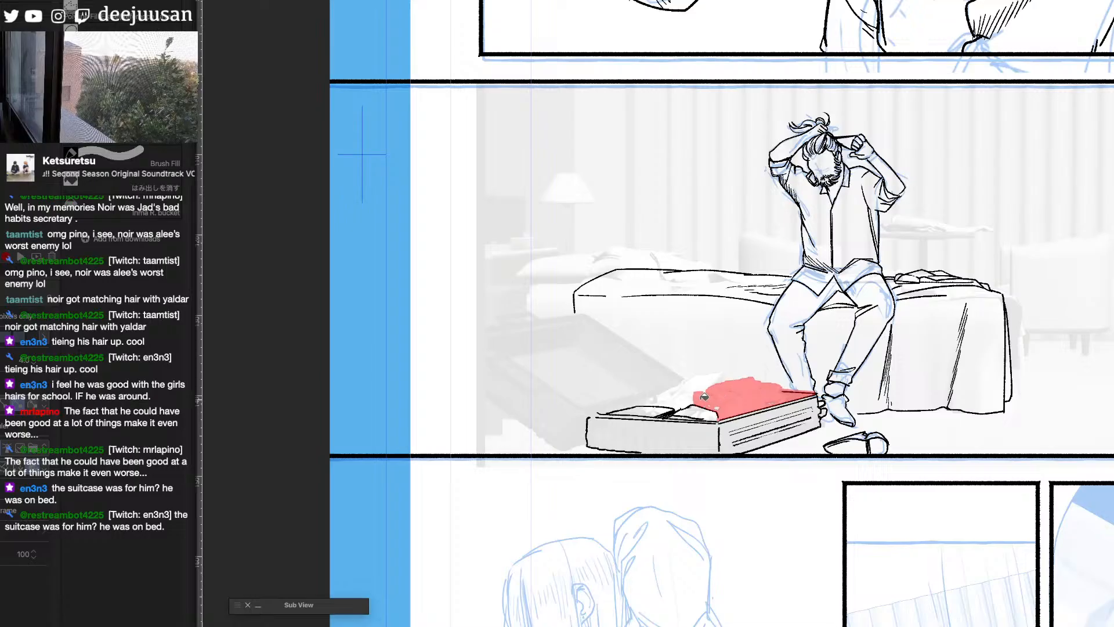
{"action": "left_click", "coordinate": [684, 400]}
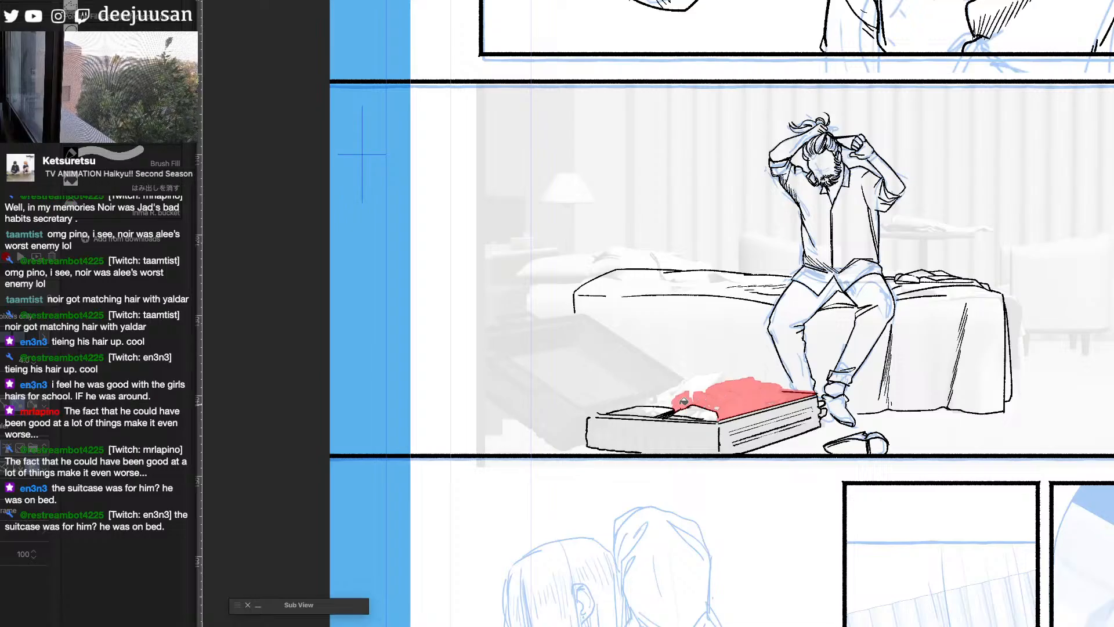
{"action": "left_click", "coordinate": [665, 399]}
{"action": "left_click", "coordinate": [687, 382]}
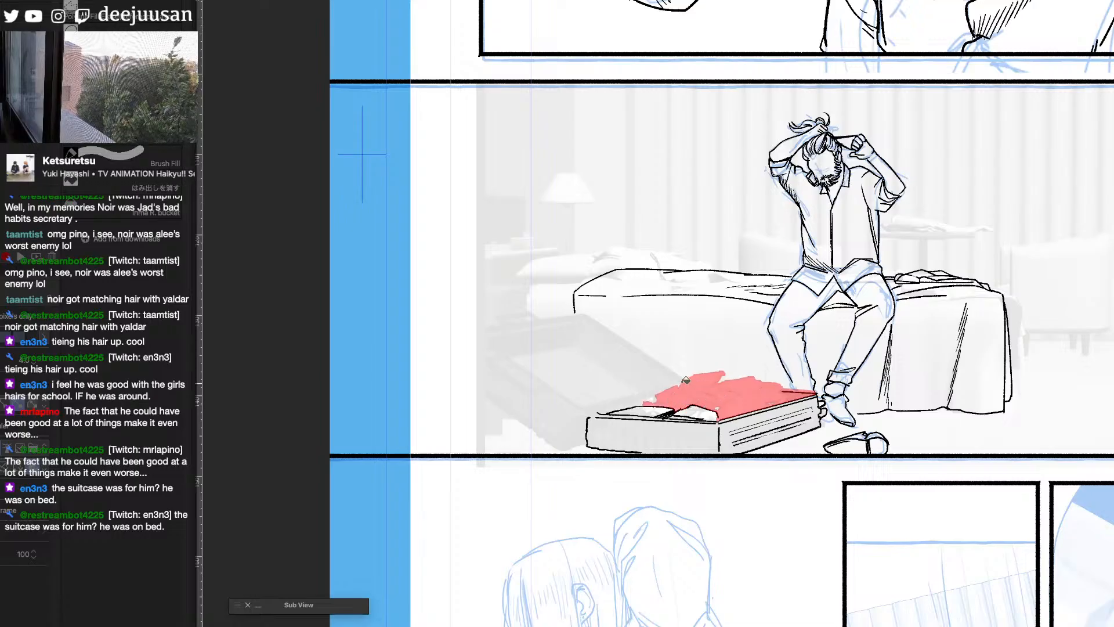
{"action": "left_click", "coordinate": [729, 374]}
{"action": "left_click", "coordinate": [682, 380]}
{"action": "key", "text": "b"}
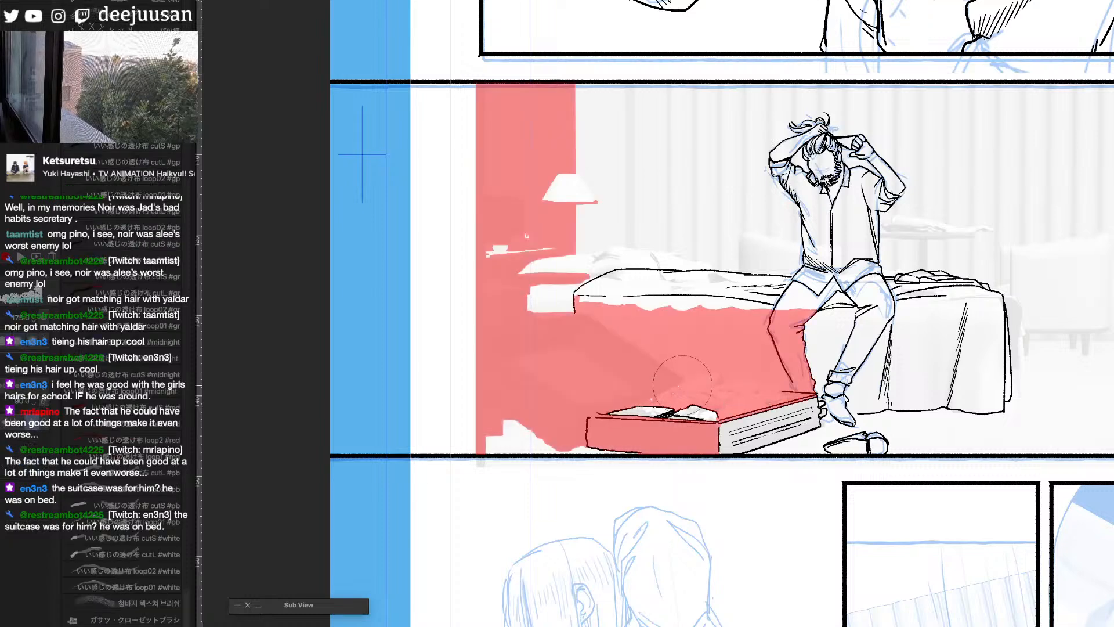
{"action": "key", "text": "q"}
- Stamp crumpled clothes across the suitcase's interior within the selection, adjusting the clothing brush size and undoing unsuitable stamps
{"action": "mouse_move", "coordinate": [703, 401]}
{"action": "left_mouse_down"}
{"action": "mouse_move", "coordinate": [675, 412]}
{"action": "mouse_move", "coordinate": [751, 401]}
{"action": "left_mouse_up"}
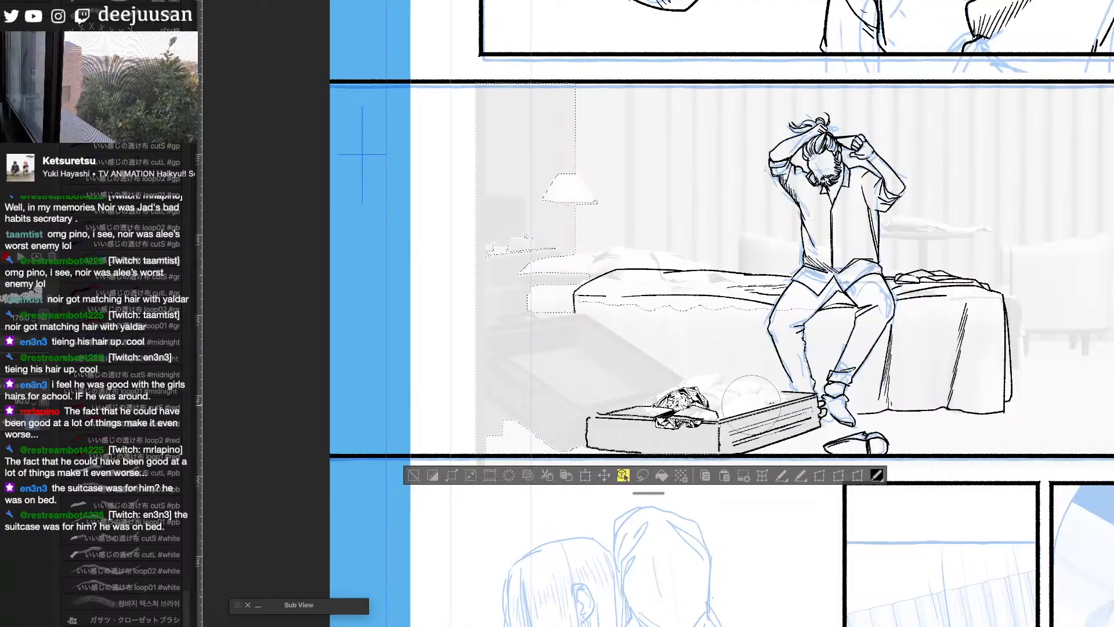
{"action": "key", "text": "b"}
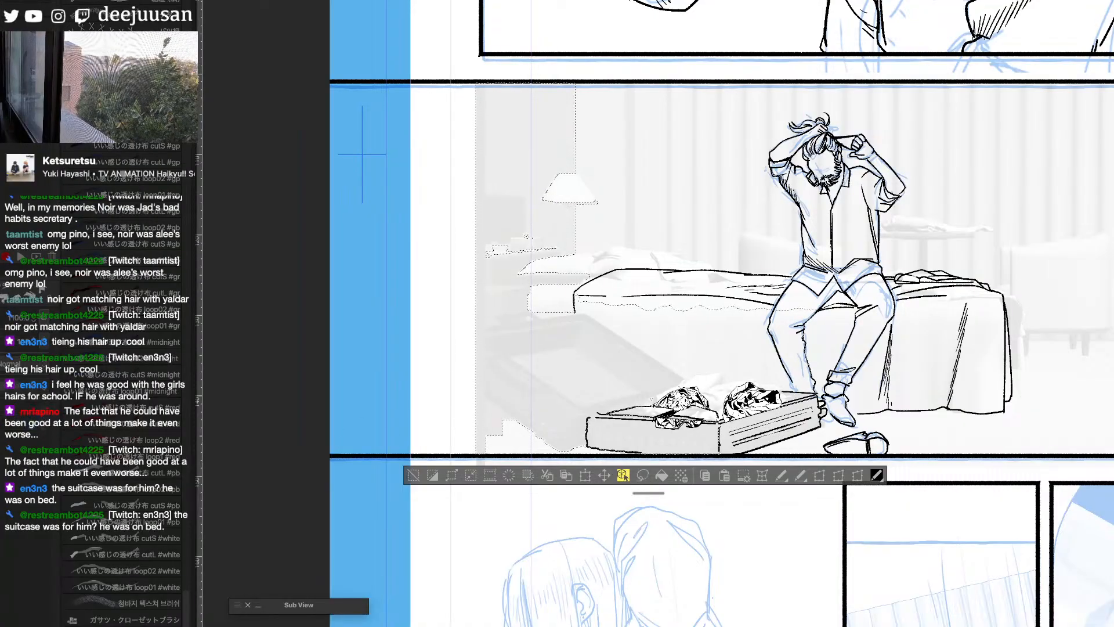
{"action": "key", "text": "super+z"}
{"action": "key", "text": "bracketleft"}
{"action": "key", "text": "bracketleft"}
{"action": "key", "text": "bracketleft"}
{"action": "key", "text": "bracketleft"}
{"action": "key", "text": "bracketleft"}
{"action": "key", "text": "bracketleft"}
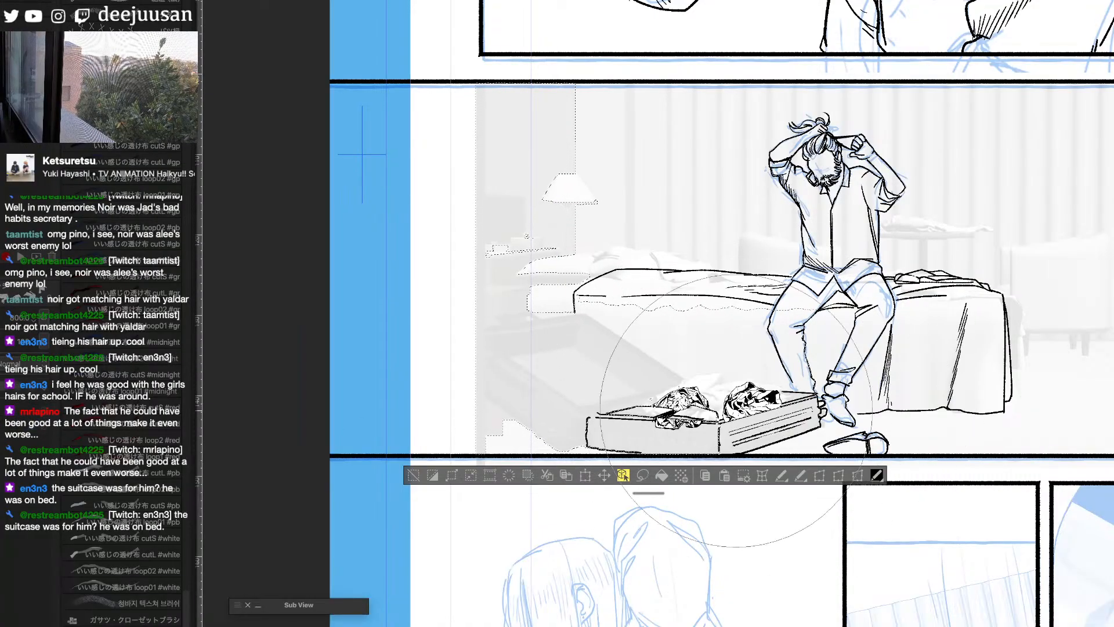
{"action": "key", "text": "bracketleft"}
{"action": "key", "text": "bracketleft"}
{"action": "key", "text": "bracketleft"}
{"action": "mouse_move", "coordinate": [703, 410]}
{"action": "left_mouse_down"}
{"action": "mouse_move", "coordinate": [827, 377]}
{"action": "mouse_move", "coordinate": [716, 414]}
{"action": "mouse_move", "coordinate": [773, 401]}
{"action": "mouse_move", "coordinate": [749, 407]}
{"action": "left_mouse_up"}
{"action": "key", "text": "super+z"}
{"action": "key", "text": "bracketright"}
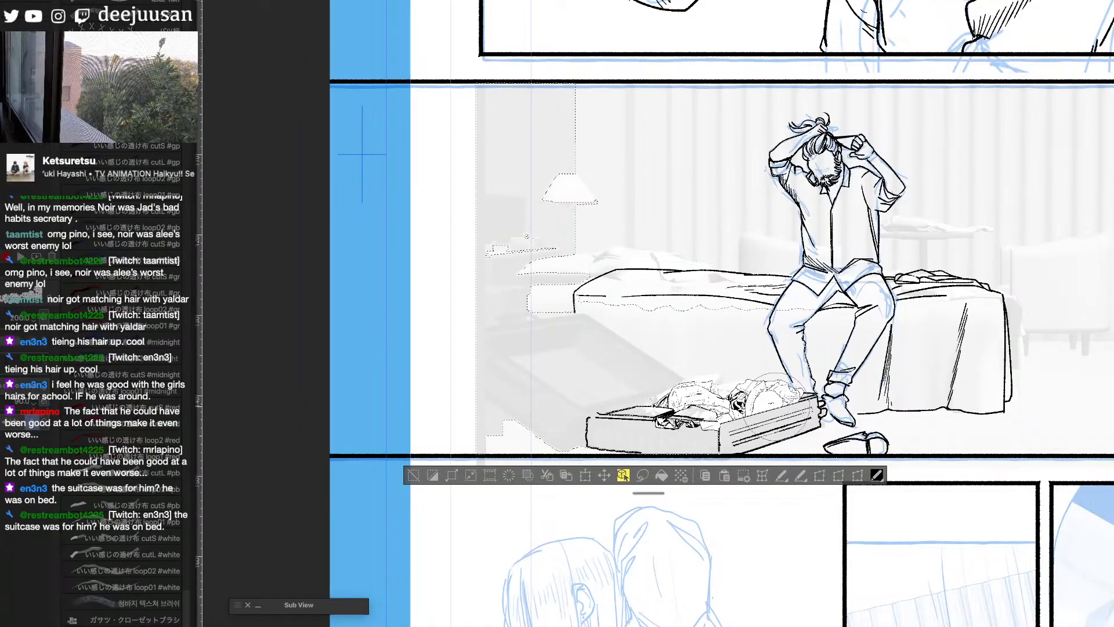
- Clean up the clothes overlapping the suitcase's front rim and folded items, and clear the selection
{"action": "key", "text": "ctrl+z"}
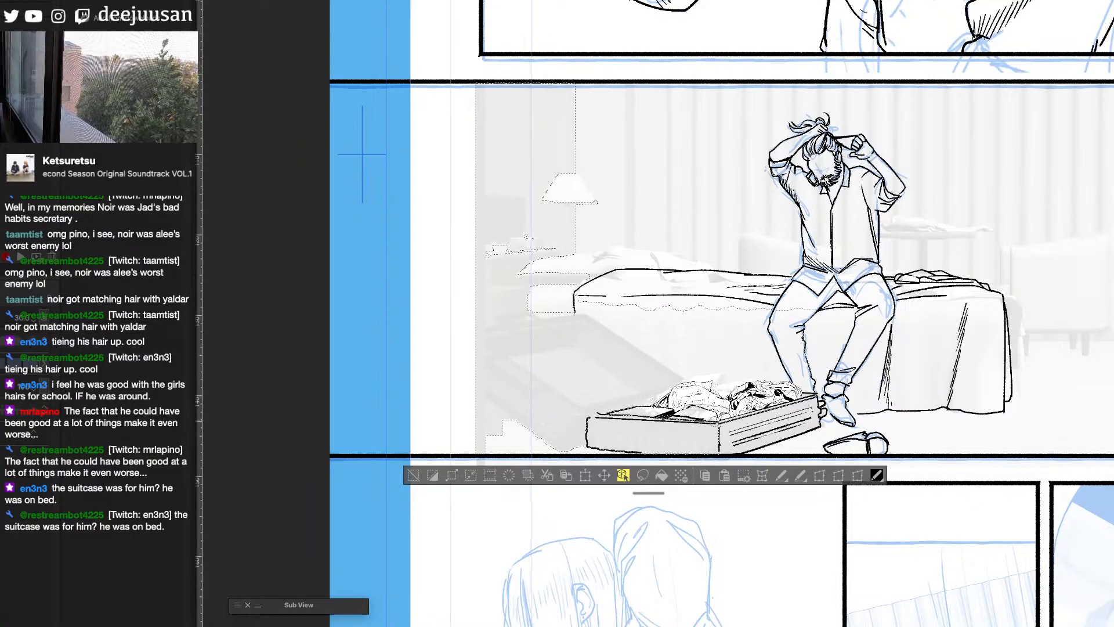
{"action": "left_click_drag", "start_coordinate": [725, 423], "coordinate": [802, 396]}
{"action": "key", "text": "b"}
{"action": "left_click", "coordinate": [413, 475]}
- Switch back to the inking pen and touch up the suitcase's outer front rim corner
{"action": "key", "text": "q"}
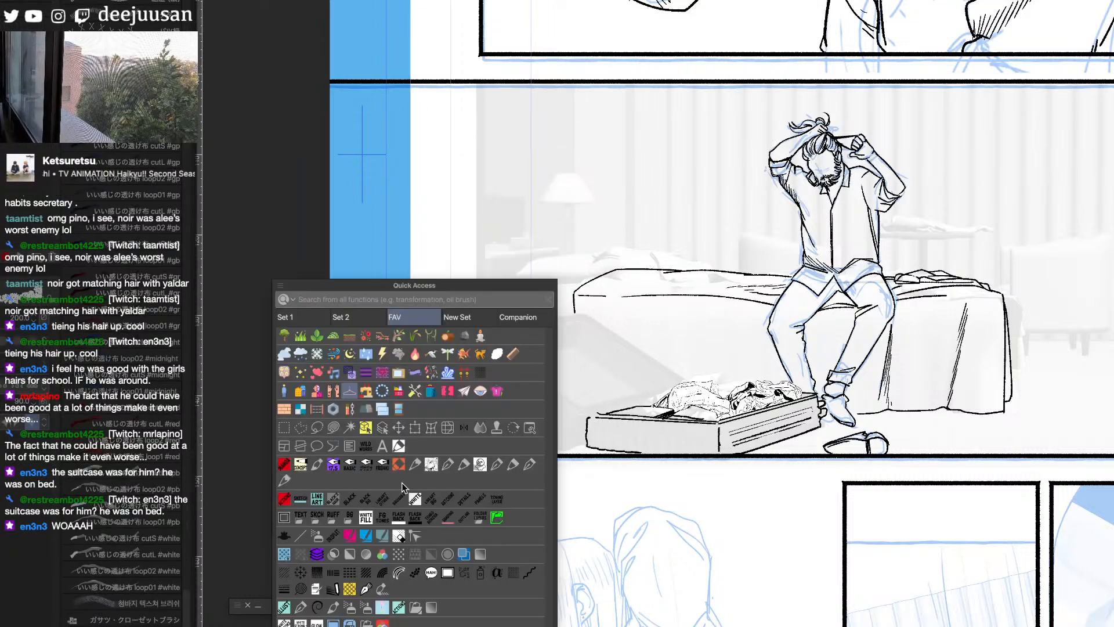
{"action": "left_click_drag", "start_coordinate": [891, 396], "coordinate": [954, 415]}
{"action": "scroll", "coordinate": [954, 415], "scroll_direction": "up", "scroll_amount": 2}
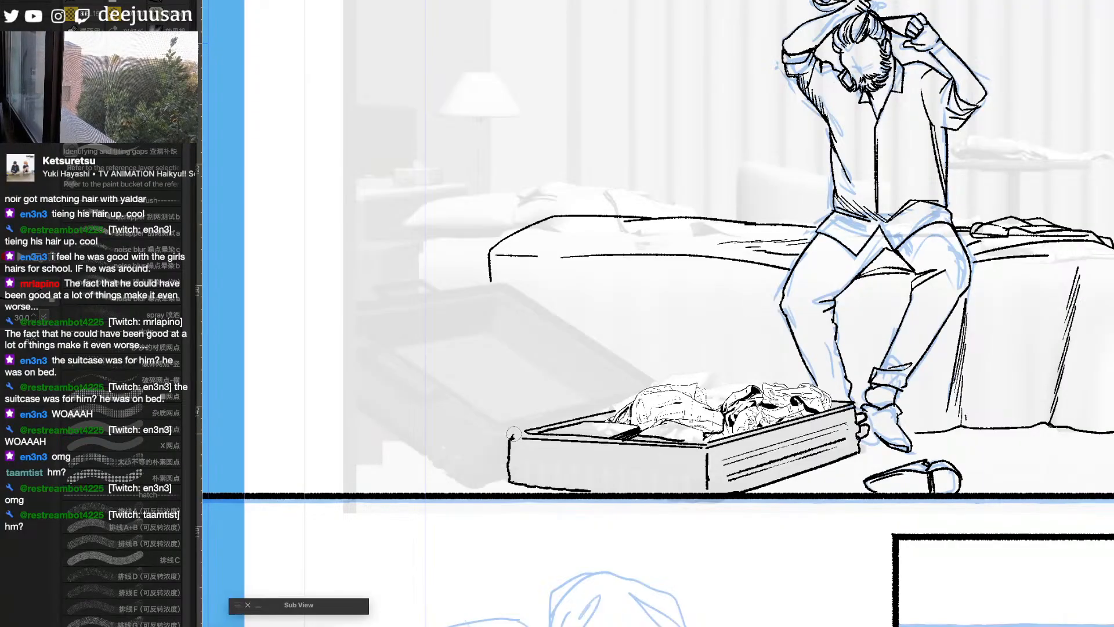
{"action": "left_click_drag", "start_coordinate": [513, 432], "coordinate": [528, 439]}
- Examine the facing page's finished hotel room panels, including the open suitcase, bed and furniture
{"action": "key", "text": "ctrl+minus"}
{"action": "key", "text": "ctrl+minus"}
{"action": "key", "text": "ctrl+minus"}
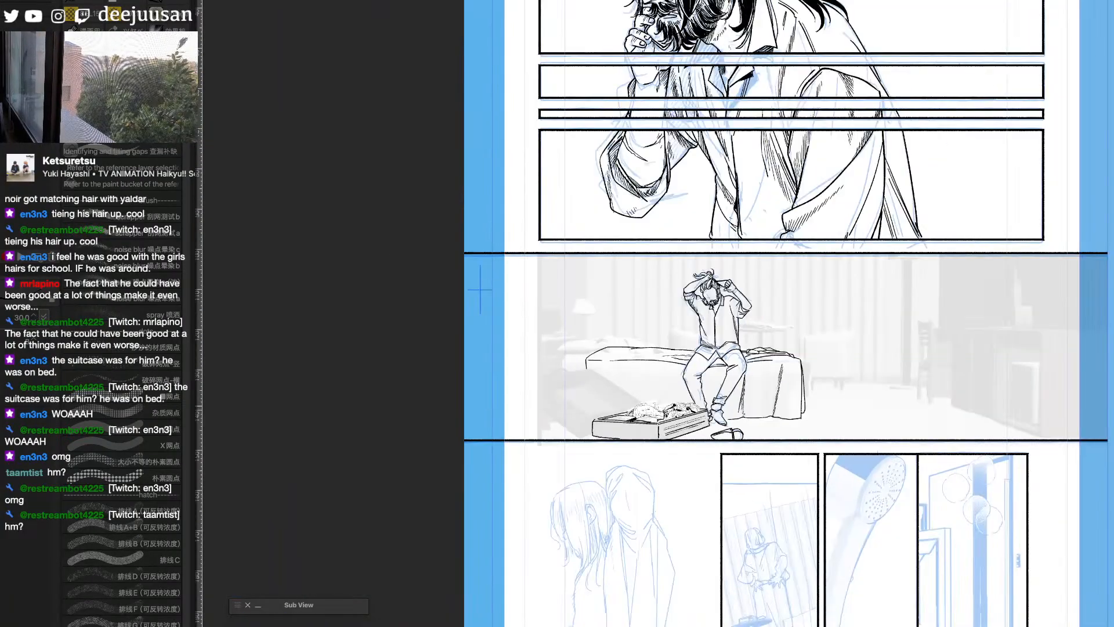
{"action": "key", "text": "space"}
{"action": "left_click_drag", "start_coordinate": [1037, 441], "coordinate": [518, 477]}
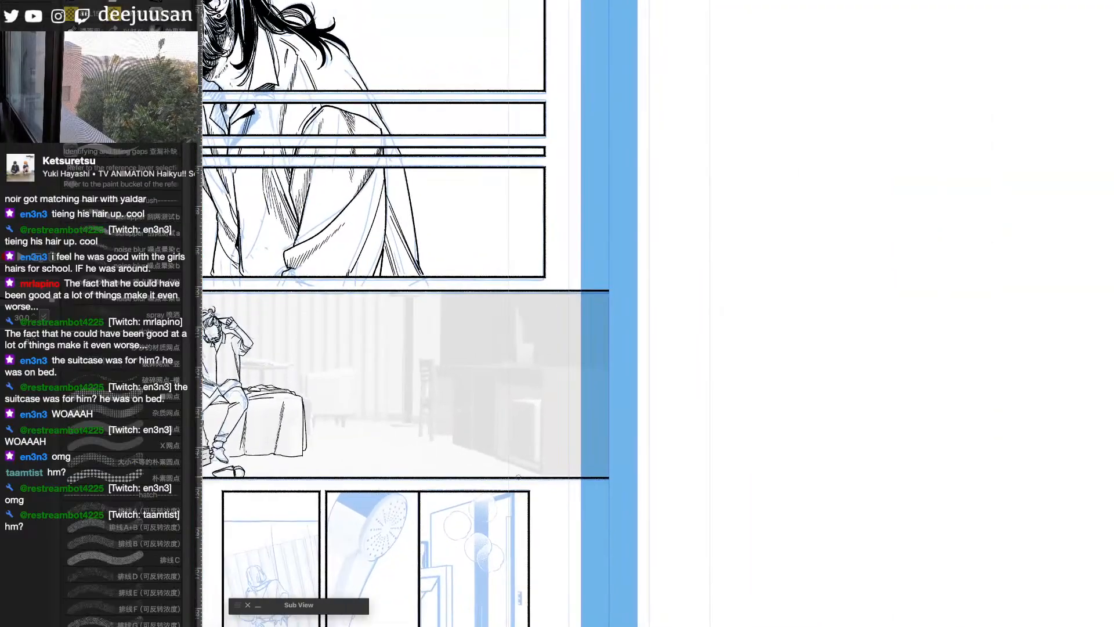
{"action": "key", "text": "space"}
{"action": "left_click_drag", "start_coordinate": [1091, 295], "coordinate": [896, 375]}
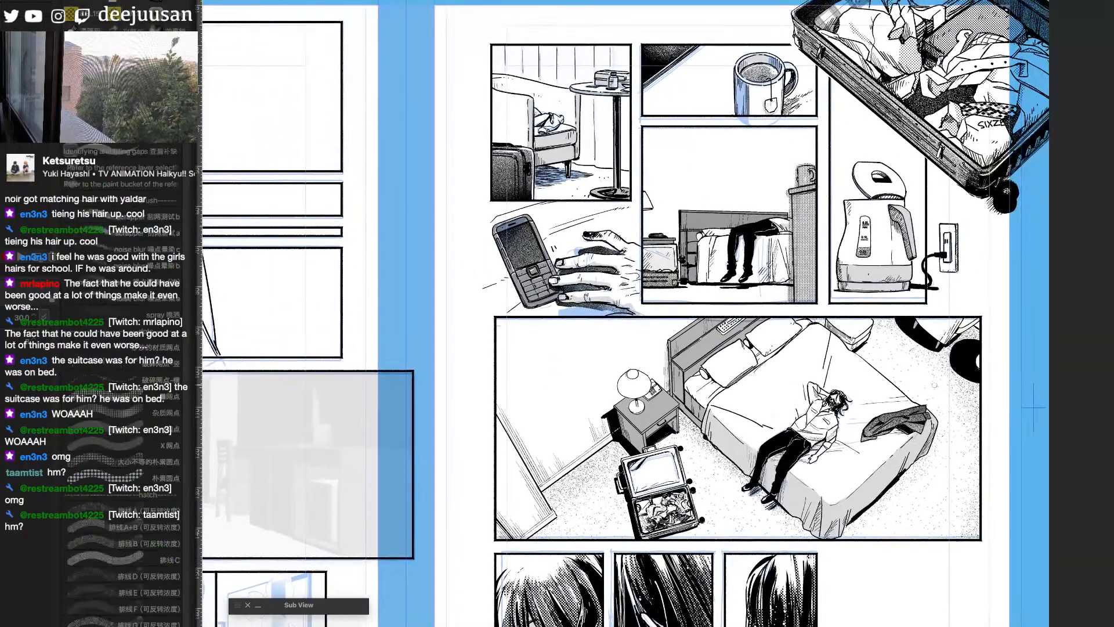
{"action": "key", "text": "ctrl+plus"}
{"action": "key", "text": "space"}
{"action": "left_click_drag", "start_coordinate": [1023, 370], "coordinate": [1031, 391]}
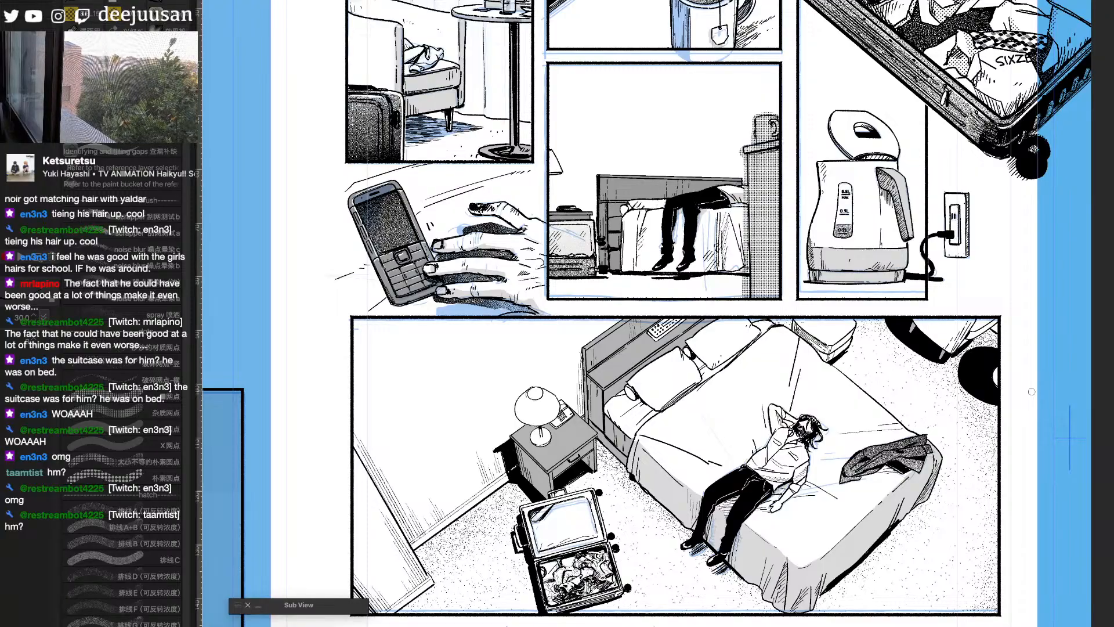
{"action": "left_click_drag", "start_coordinate": [1032, 392], "coordinate": [1050, 550]}
{"action": "scroll", "coordinate": [974, 181], "scroll_direction": "up", "scroll_amount": 3}
{"action": "left_click_drag", "start_coordinate": [1027, 207], "coordinate": [982, 273]}
{"action": "scroll", "coordinate": [941, 315], "scroll_direction": "down", "scroll_amount": 3}
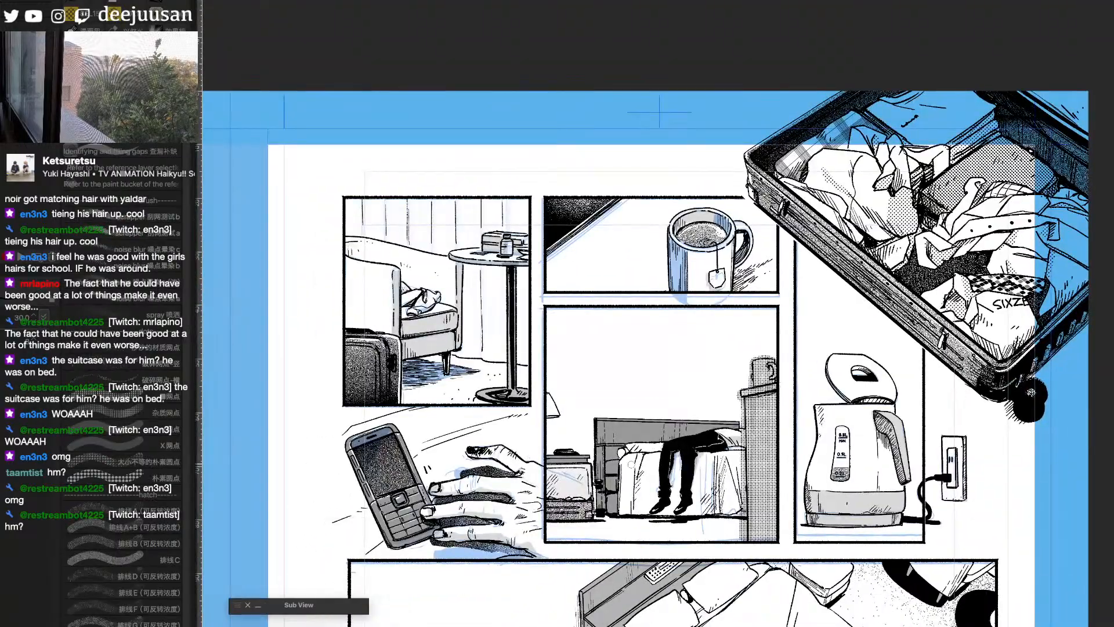
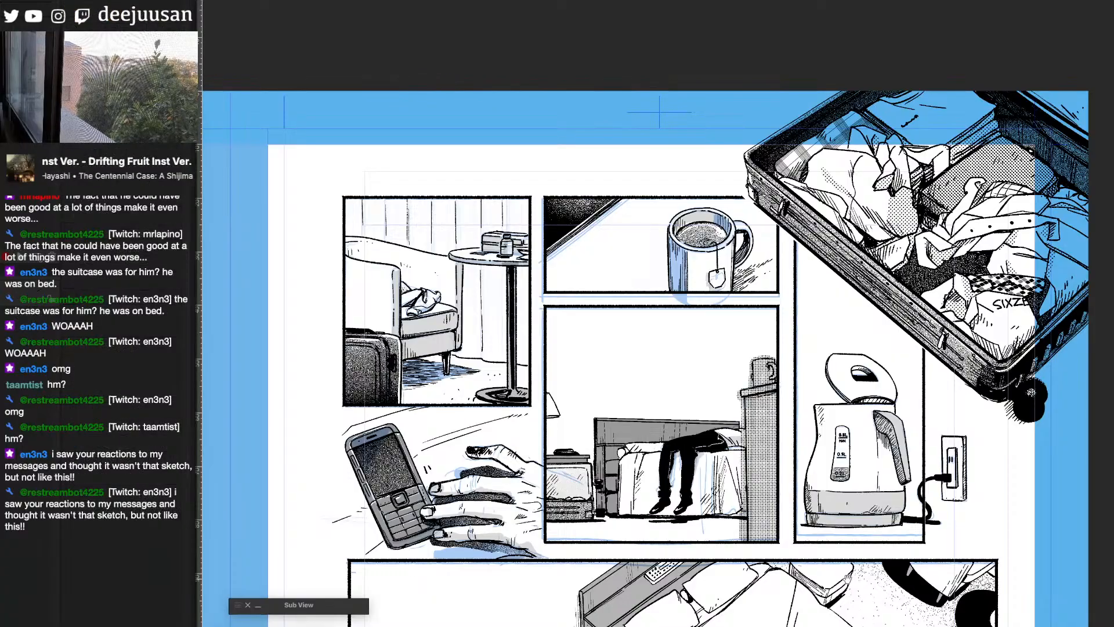
- Return to the seated man's bedroom panel and touch up the open suitcase's front rim beneath the clothes
{"action": "left_click_drag", "start_coordinate": [1053, 586], "coordinate": [1063, 382]}
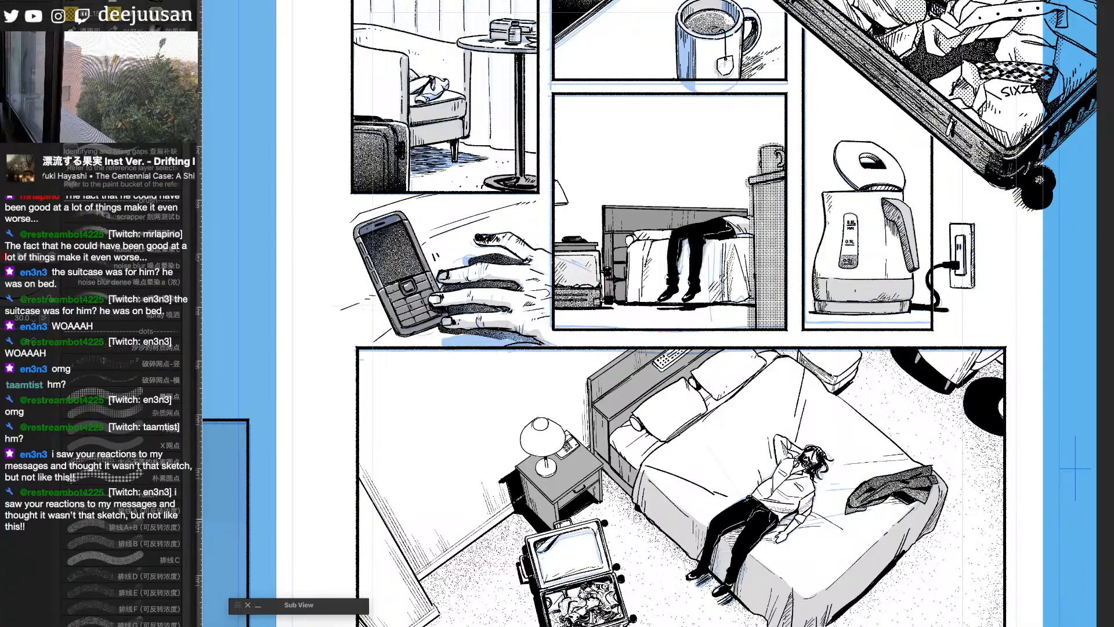
{"action": "left_click_drag", "start_coordinate": [296, 464], "coordinate": [1046, 534]}
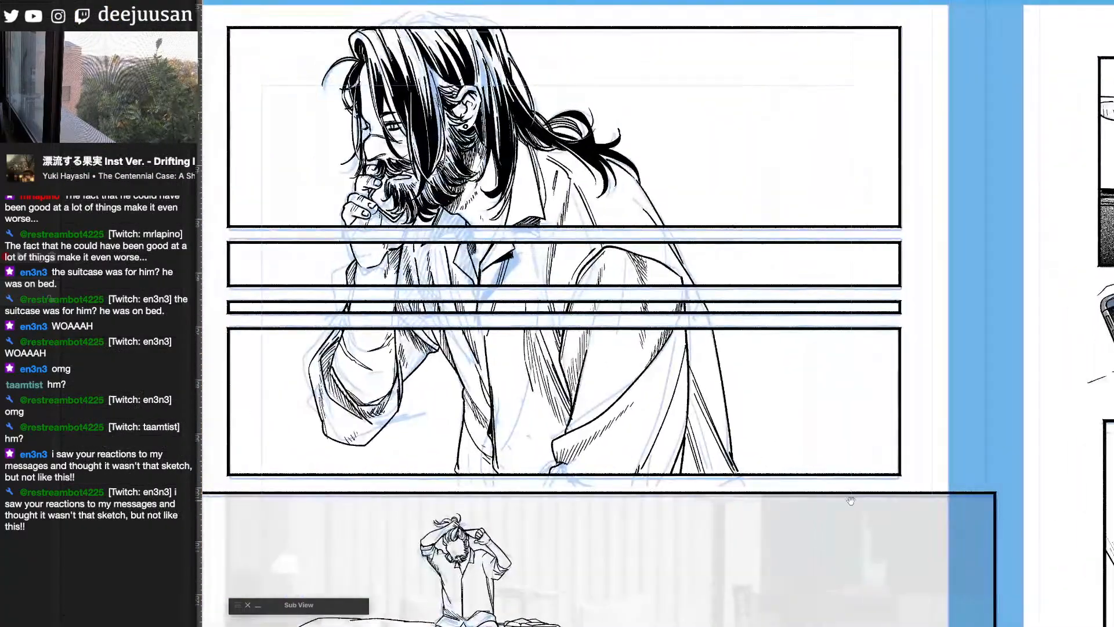
{"action": "left_click_drag", "start_coordinate": [811, 484], "coordinate": [984, 470]}
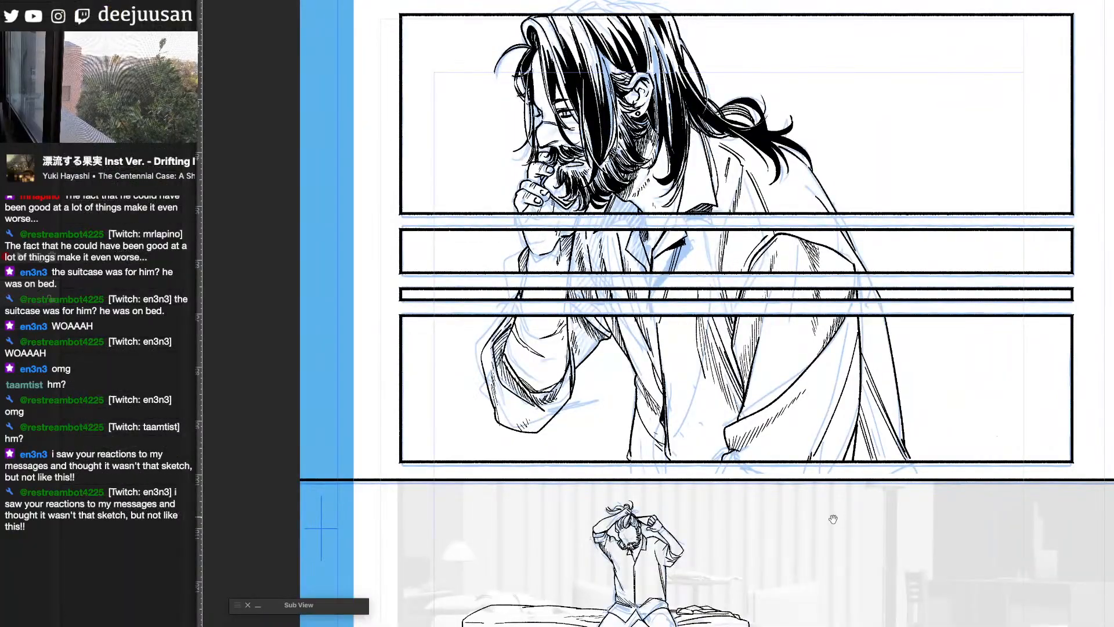
{"action": "left_click_drag", "start_coordinate": [833, 517], "coordinate": [778, 346]}
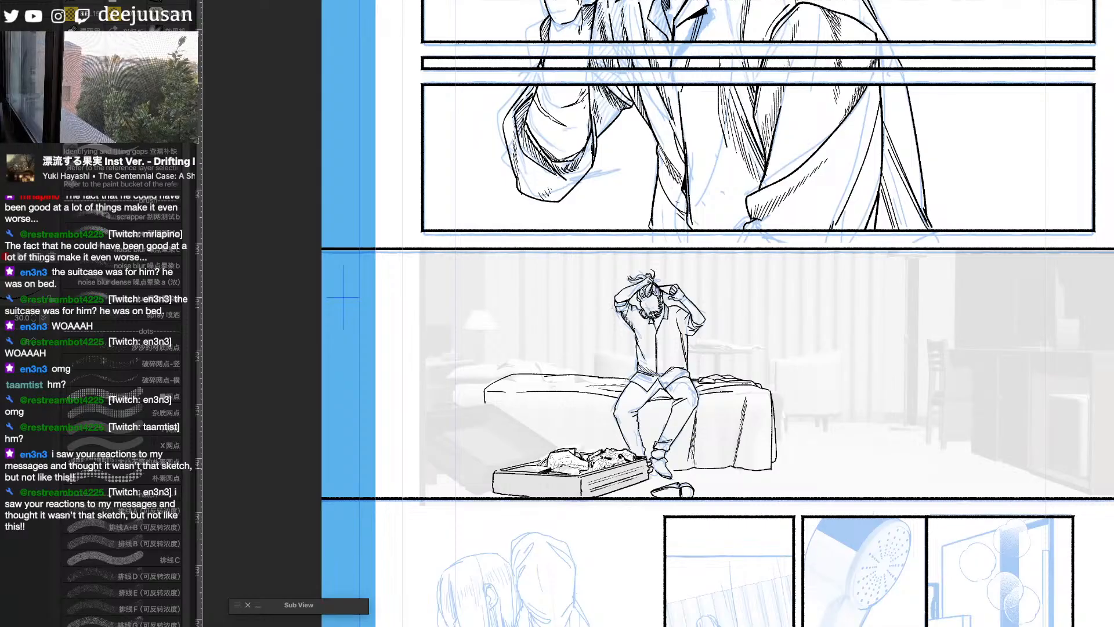
{"action": "mouse_move", "coordinate": [550, 471]}
{"action": "left_mouse_down"}
{"action": "mouse_move", "coordinate": [587, 464]}
{"action": "mouse_move", "coordinate": [588, 473]}
{"action": "left_mouse_up"}
{"action": "mouse_move", "coordinate": [588, 469]}
{"action": "left_mouse_down"}
{"action": "mouse_move", "coordinate": [598, 467]}
{"action": "mouse_move", "coordinate": [581, 474]}
{"action": "mouse_move", "coordinate": [613, 464]}
{"action": "left_mouse_up"}
{"action": "left_click_drag", "start_coordinate": [611, 468], "coordinate": [613, 458]}
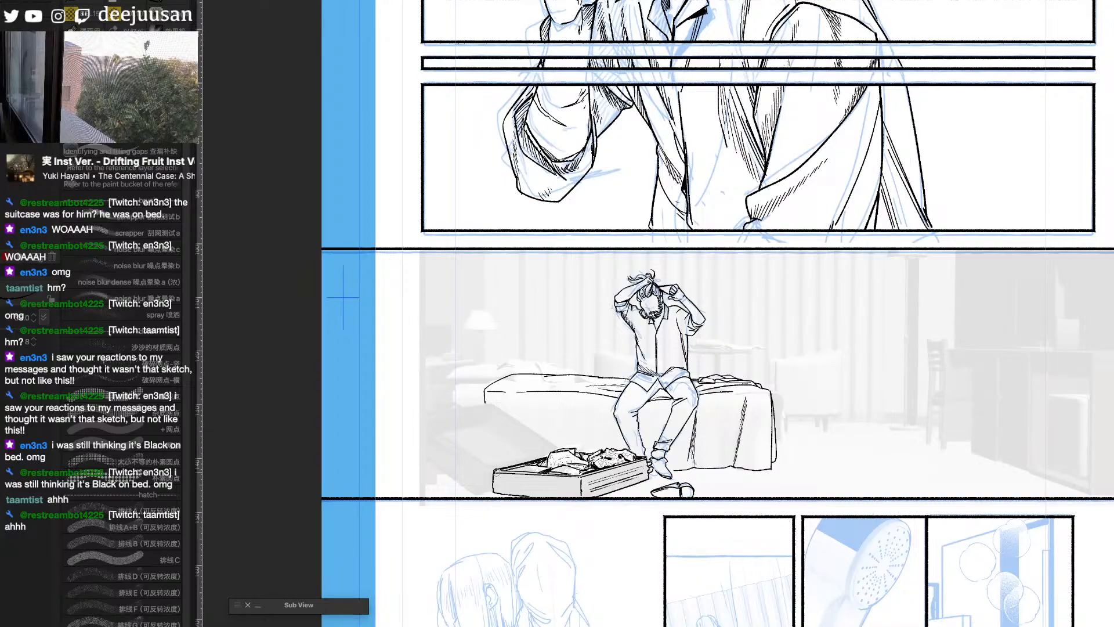
- Ink the far short edge of the suitcase's open lid as two parallel lines over the background reference
{"action": "key", "text": "q"}
{"action": "left_click", "coordinate": [398, 496]}
{"action": "left_click_drag", "start_coordinate": [384, 502], "coordinate": [486, 507]}
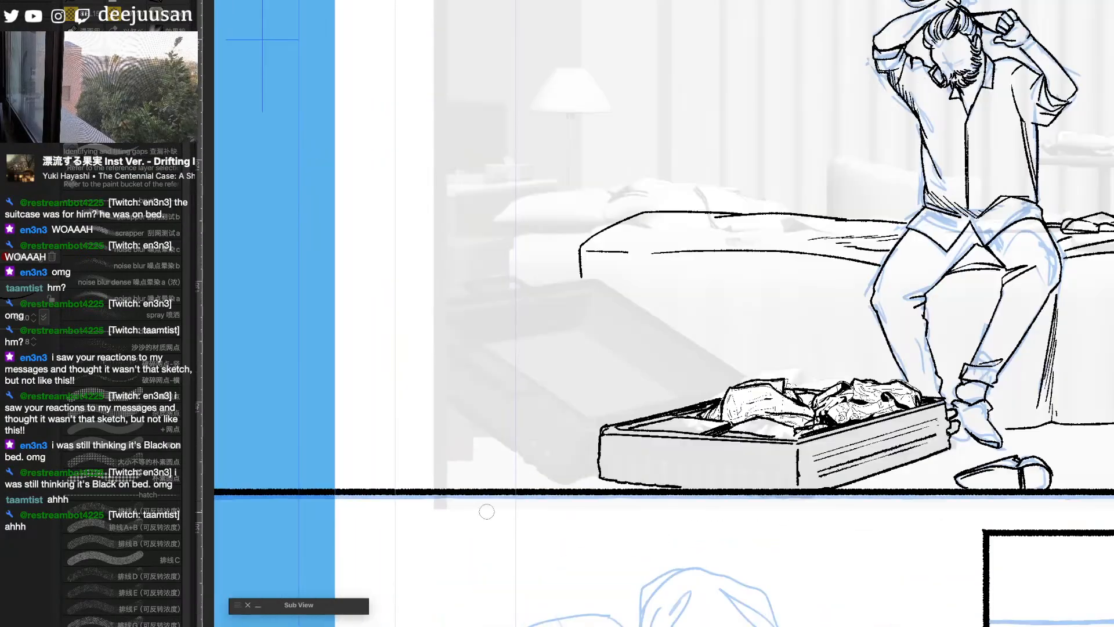
{"action": "left_click_drag", "start_coordinate": [756, 508], "coordinate": [652, 485]}
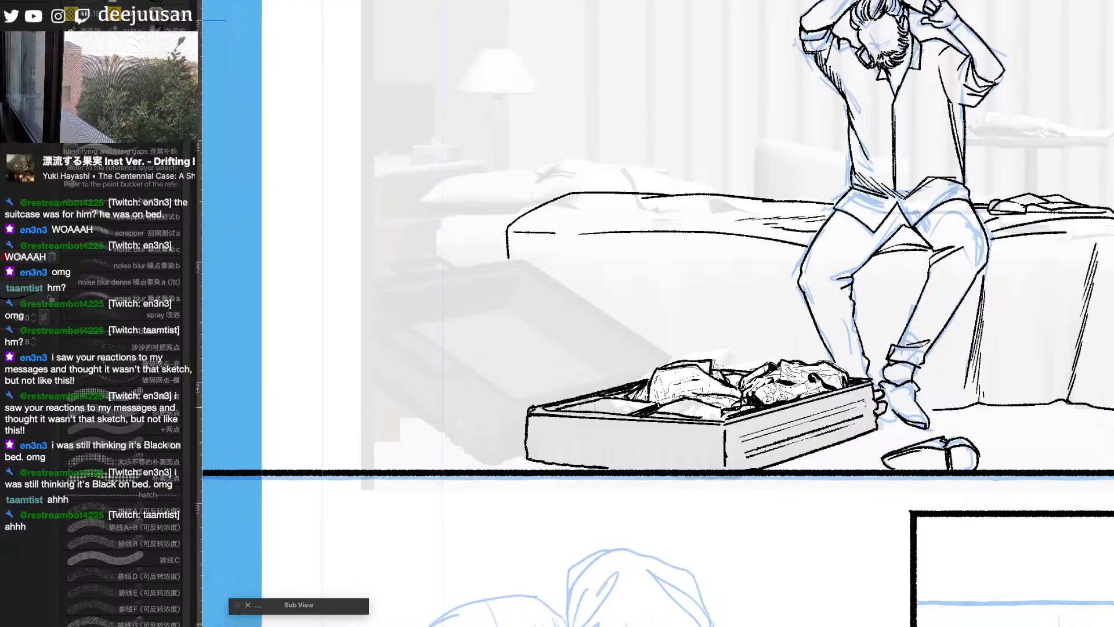
{"action": "left_click_drag", "start_coordinate": [370, 290], "coordinate": [521, 270]}
{"action": "left_click_drag", "start_coordinate": [362, 286], "coordinate": [527, 263]}
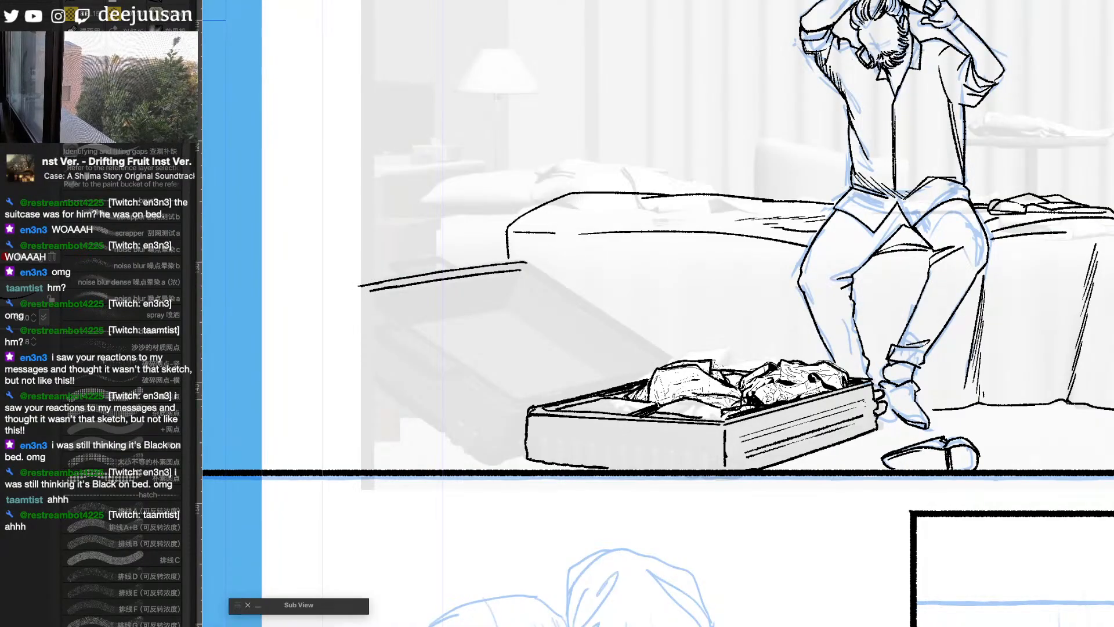
- Rule the lid's two long sides down to the suitcase with a straight line tool, doubling the side nearest the bed
{"action": "key", "text": "q"}
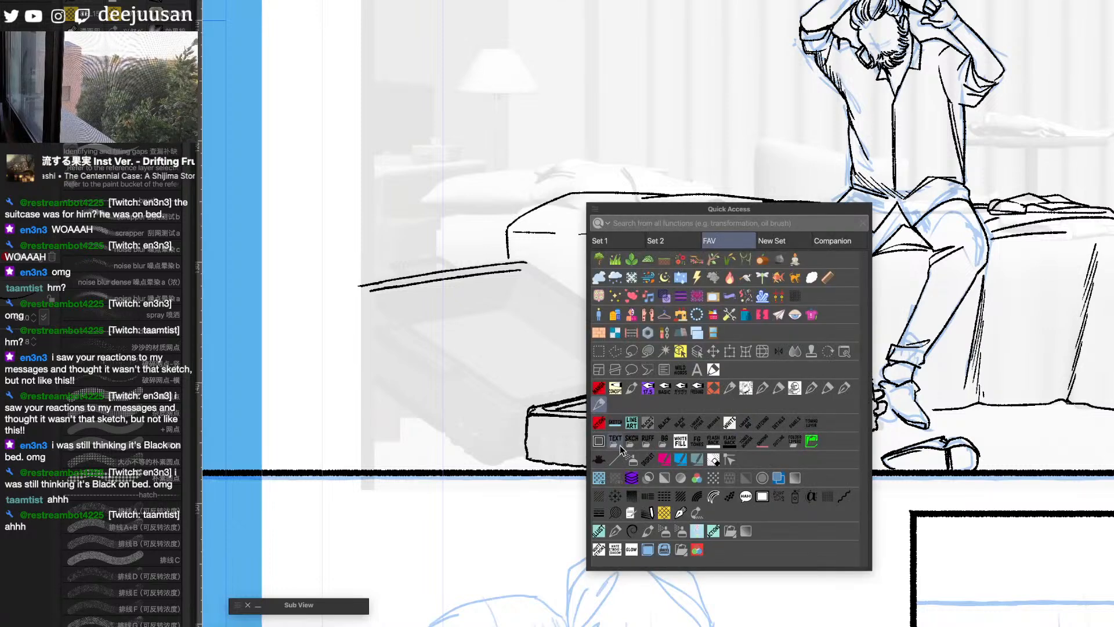
{"action": "left_click", "coordinate": [665, 440]}
{"action": "left_click_drag", "start_coordinate": [528, 263], "coordinate": [673, 360]}
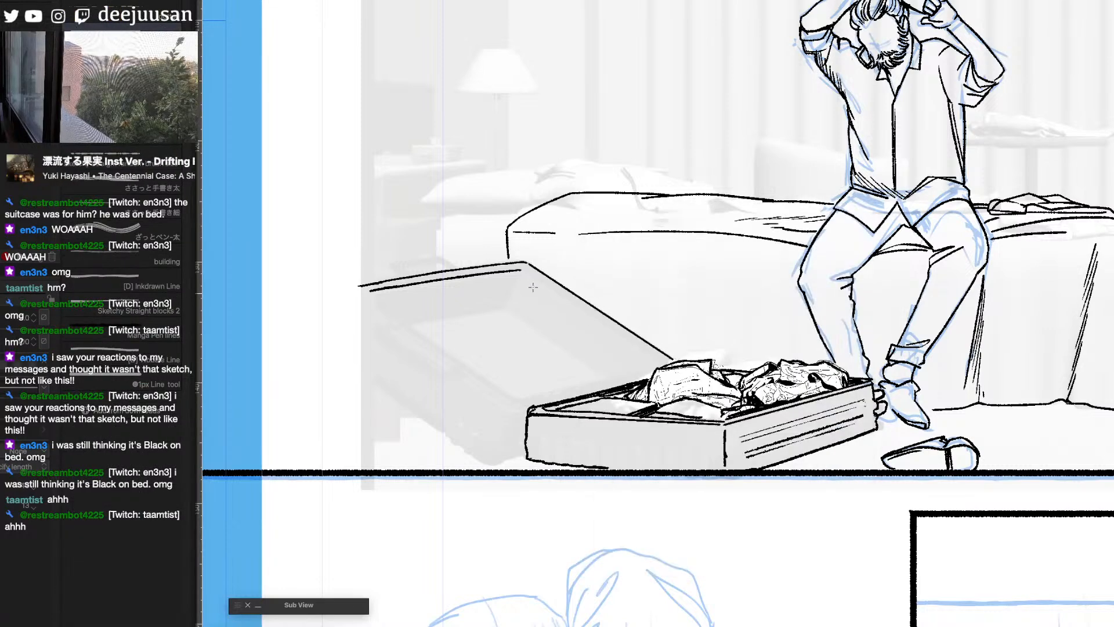
{"action": "left_click_drag", "start_coordinate": [526, 268], "coordinate": [665, 360]}
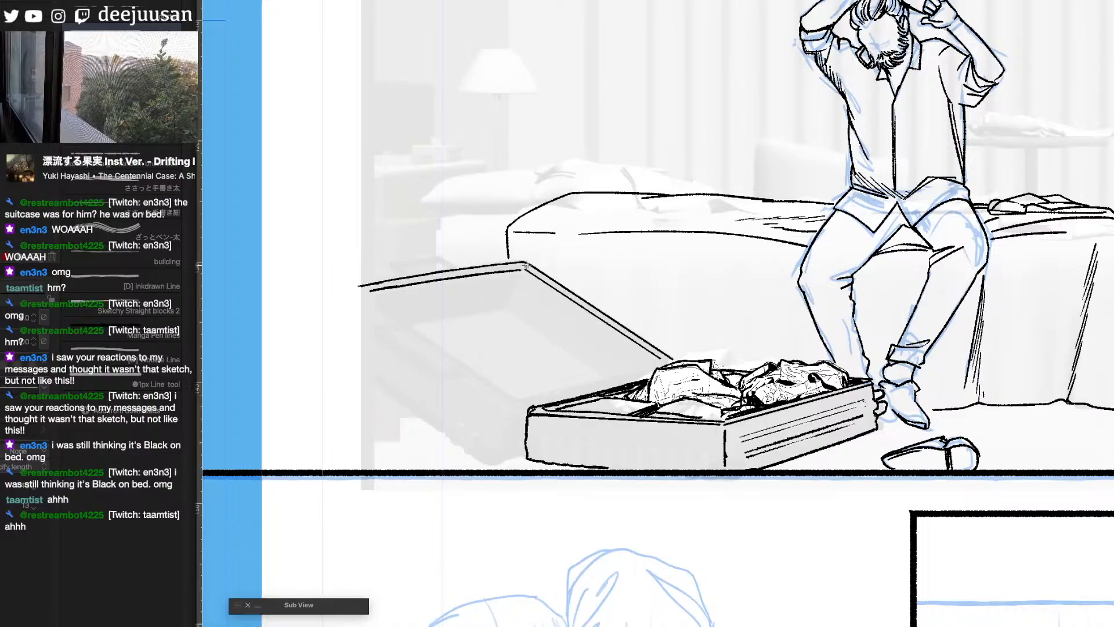
{"action": "left_click_drag", "start_coordinate": [527, 266], "coordinate": [672, 361]}
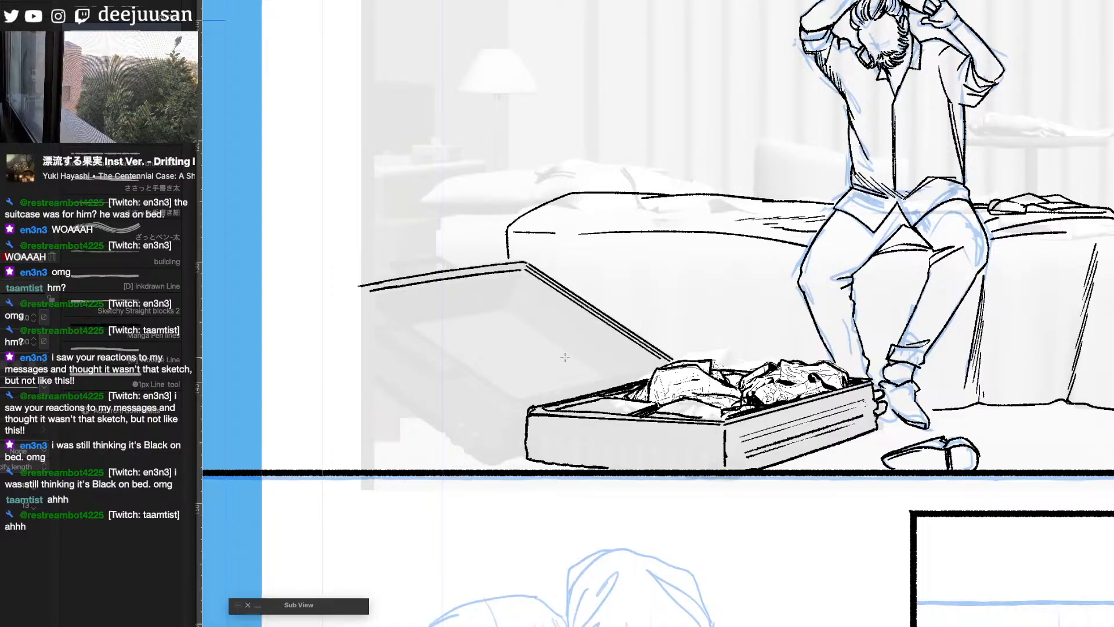
{"action": "left_click_drag", "start_coordinate": [366, 294], "coordinate": [517, 403]}
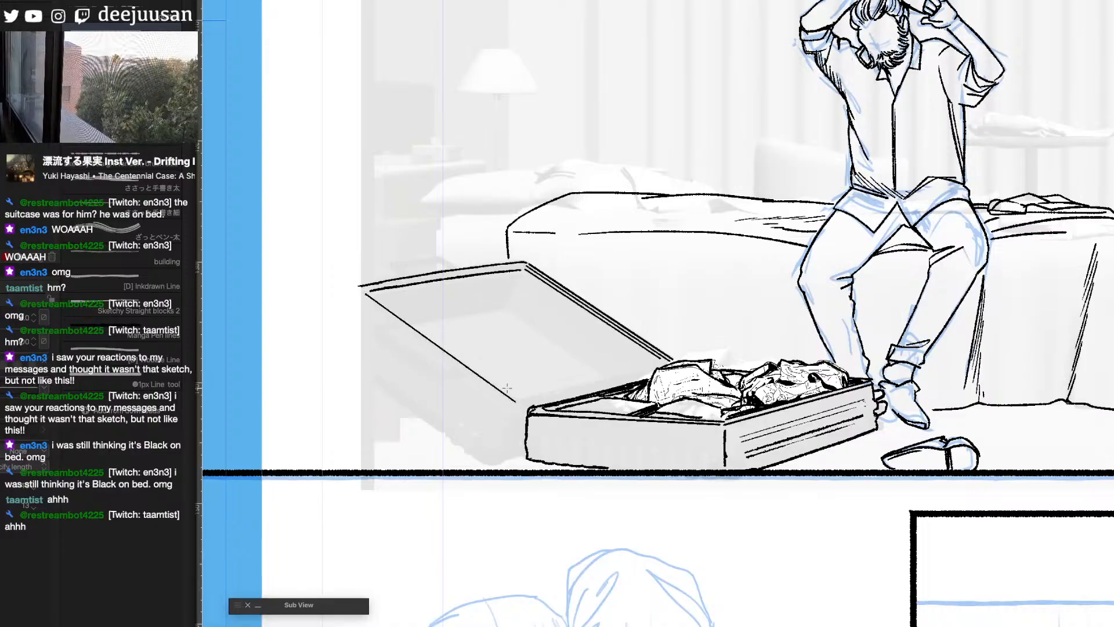
- Ink the lid's inner rim and curved lining pocket with the inking pen, and reinforce its far short edge
{"action": "key", "text": "q"}
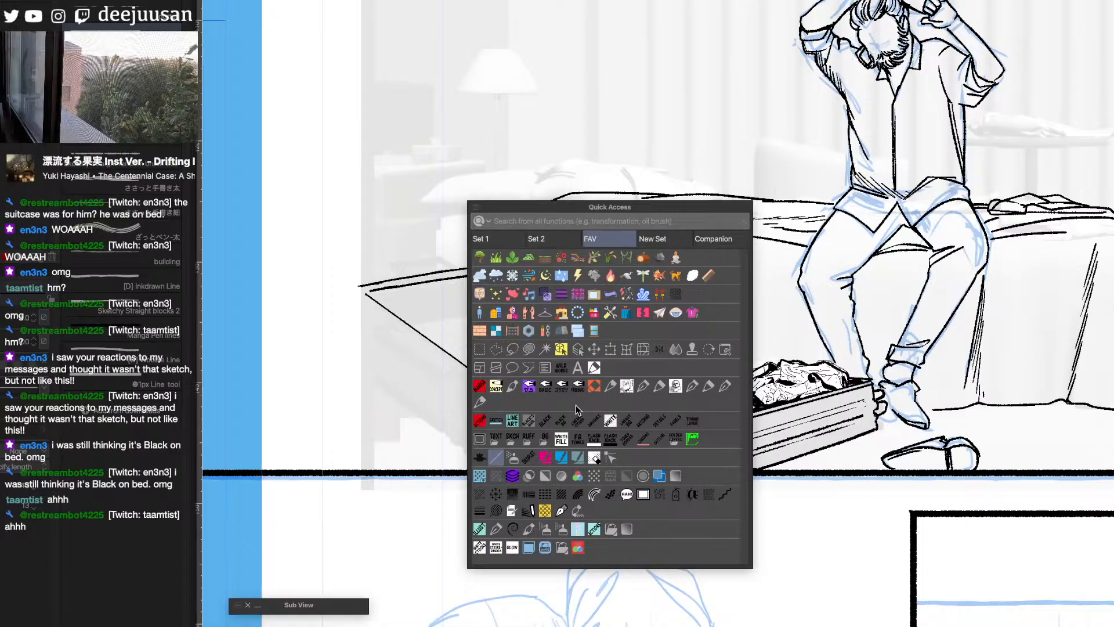
{"action": "left_click", "coordinate": [480, 404]}
{"action": "mouse_move", "coordinate": [473, 296]}
{"action": "left_mouse_down"}
{"action": "mouse_move", "coordinate": [448, 325]}
{"action": "mouse_move", "coordinate": [419, 319]}
{"action": "mouse_move", "coordinate": [444, 293]}
{"action": "mouse_move", "coordinate": [524, 281]}
{"action": "mouse_move", "coordinate": [646, 361]}
{"action": "left_mouse_up"}
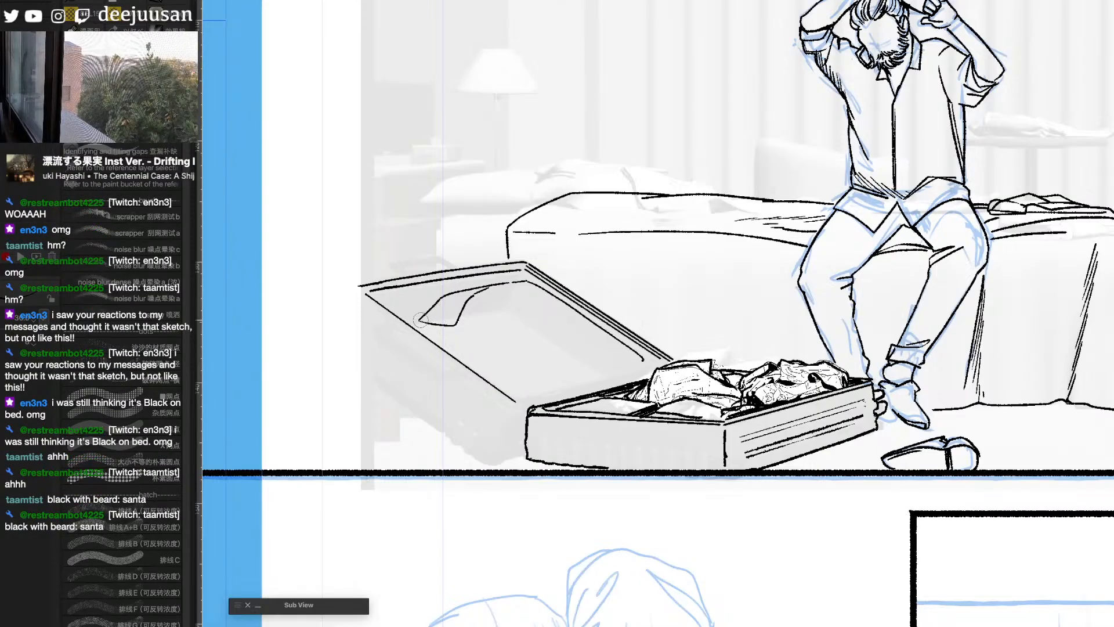
{"action": "left_click_drag", "start_coordinate": [421, 319], "coordinate": [516, 400]}
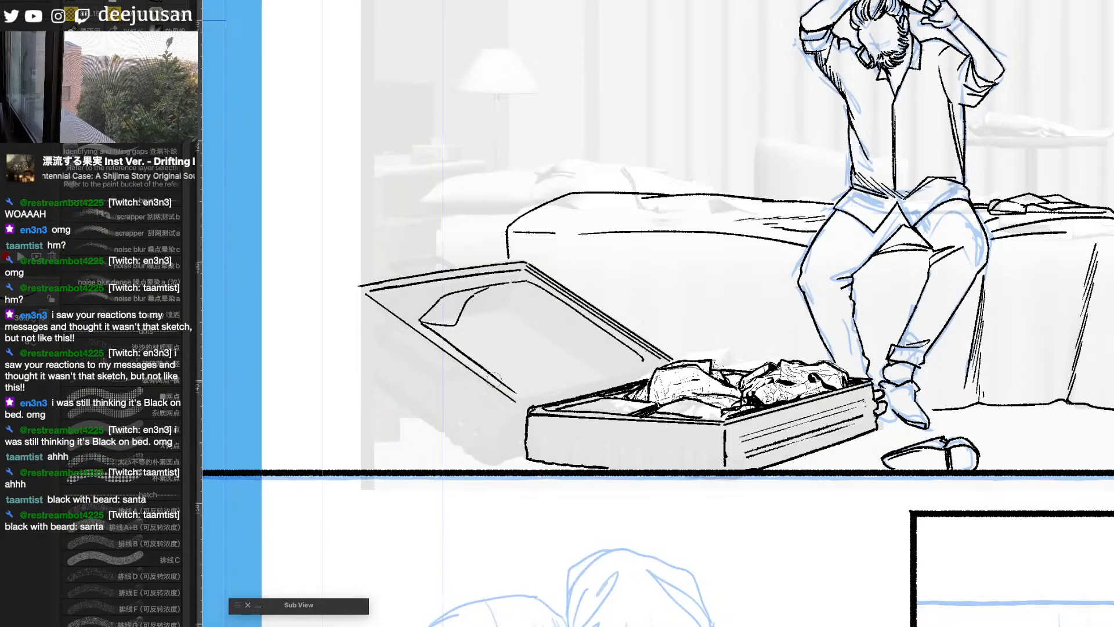
{"action": "mouse_move", "coordinate": [489, 284]}
{"action": "left_mouse_down"}
{"action": "mouse_move", "coordinate": [426, 298]}
{"action": "mouse_move", "coordinate": [488, 287]}
{"action": "left_mouse_up"}
{"action": "key", "text": "ctrl+z"}
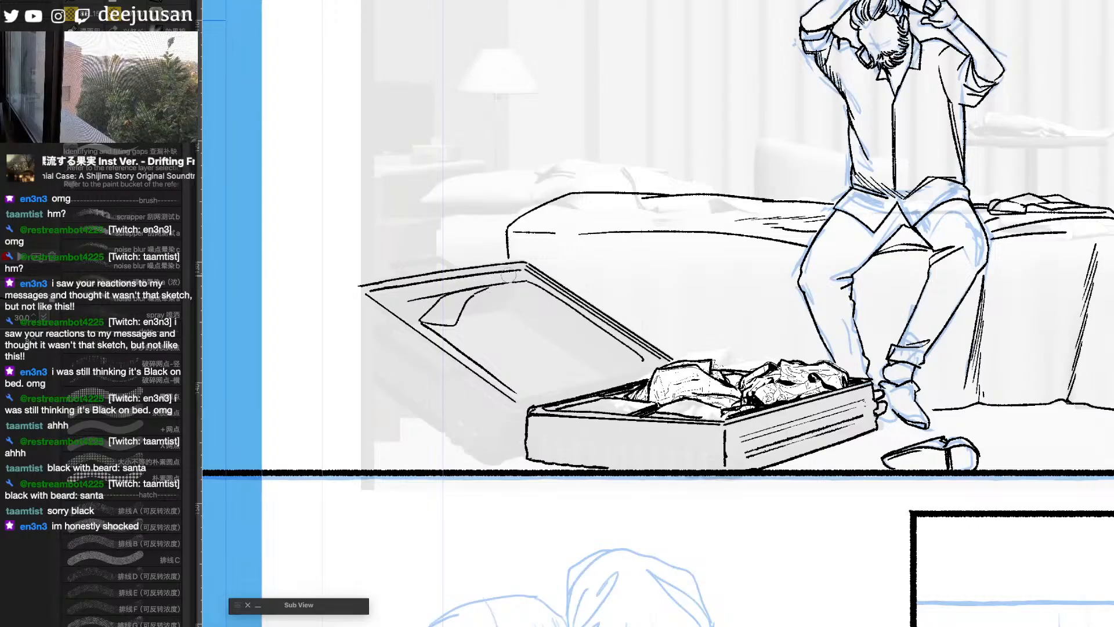
{"action": "mouse_move", "coordinate": [413, 300]}
{"action": "left_mouse_down"}
{"action": "mouse_move", "coordinate": [426, 323]}
{"action": "mouse_move", "coordinate": [429, 289]}
{"action": "mouse_move", "coordinate": [417, 296]}
{"action": "mouse_move", "coordinate": [435, 293]}
{"action": "mouse_move", "coordinate": [399, 305]}
{"action": "mouse_move", "coordinate": [456, 291]}
{"action": "mouse_move", "coordinate": [462, 300]}
{"action": "mouse_move", "coordinate": [428, 321]}
{"action": "mouse_move", "coordinate": [454, 321]}
{"action": "mouse_move", "coordinate": [483, 286]}
{"action": "left_mouse_up"}
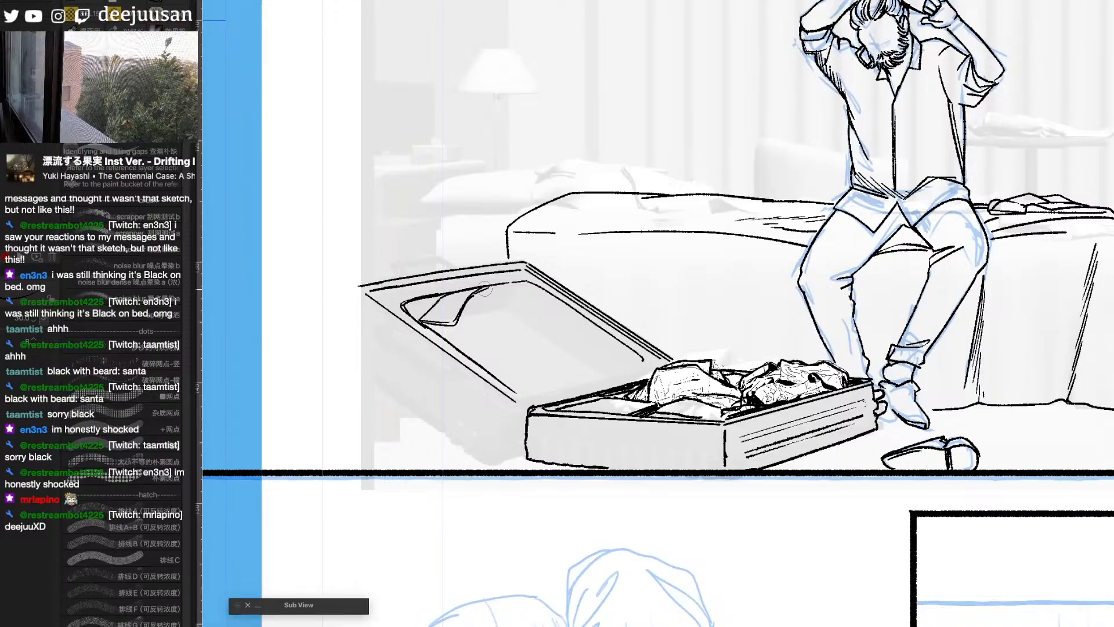
{"action": "left_click_drag", "start_coordinate": [380, 287], "coordinate": [521, 261]}
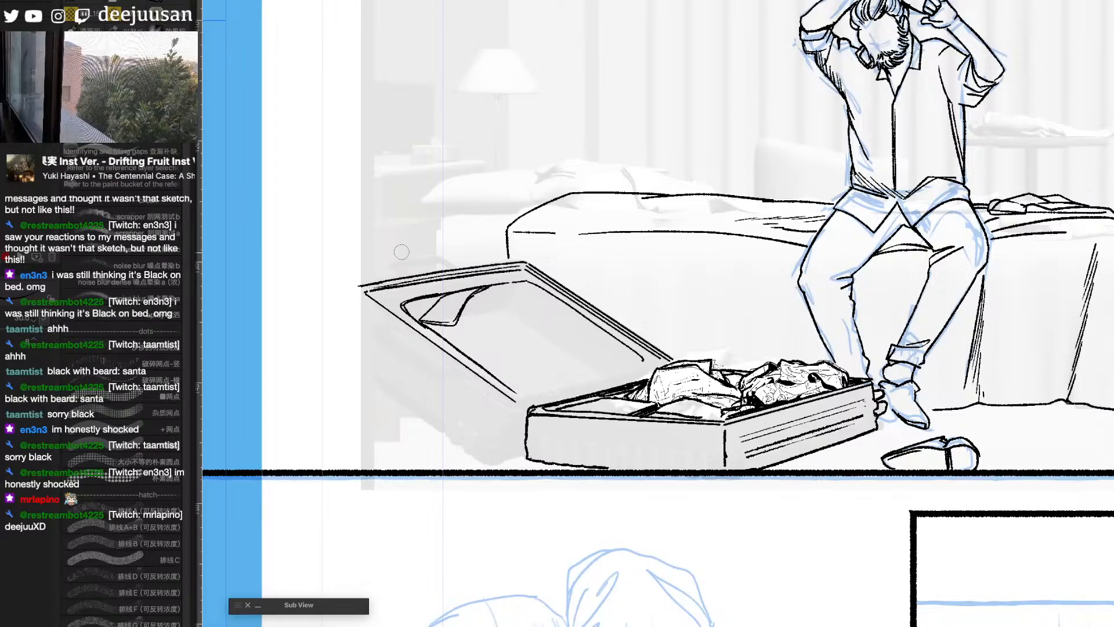
- Rule two more parallel straight lines along the lid's outer long side to give the rim thickness
{"action": "key", "text": "q"}
{"action": "left_click", "coordinate": [271, 372]}
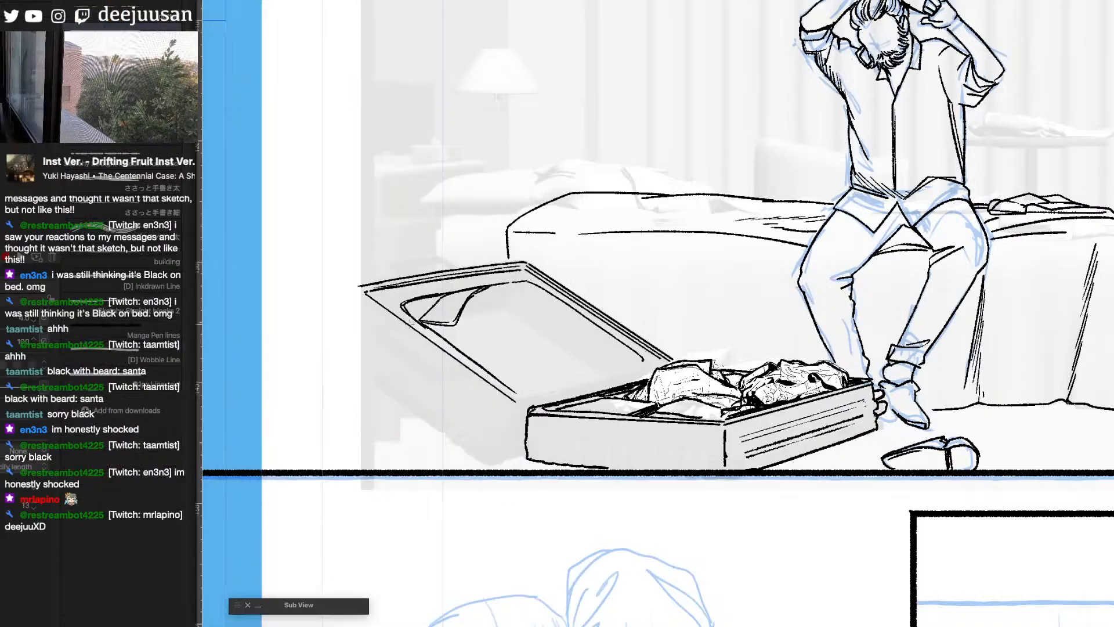
{"action": "left_click_drag", "start_coordinate": [360, 295], "coordinate": [515, 406]}
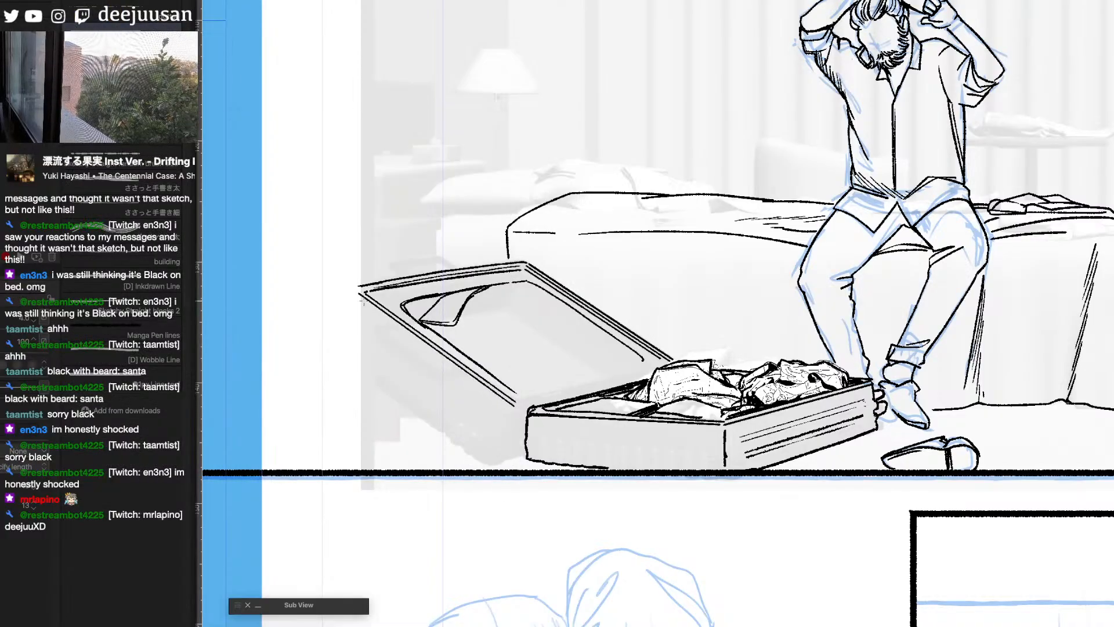
{"action": "left_click_drag", "start_coordinate": [363, 299], "coordinate": [514, 412]}
- Switch back to the inking pen and draw the hinge edge joining lid and case, plus the lid's bottom corner at the floor
{"action": "key", "text": "q"}
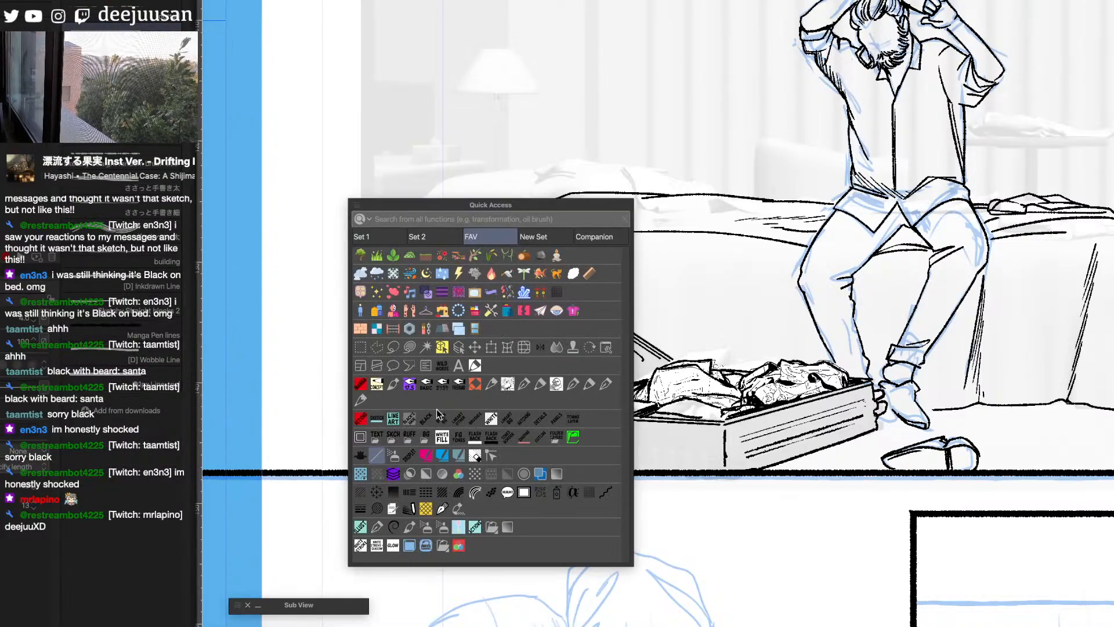
{"action": "left_click", "coordinate": [363, 398]}
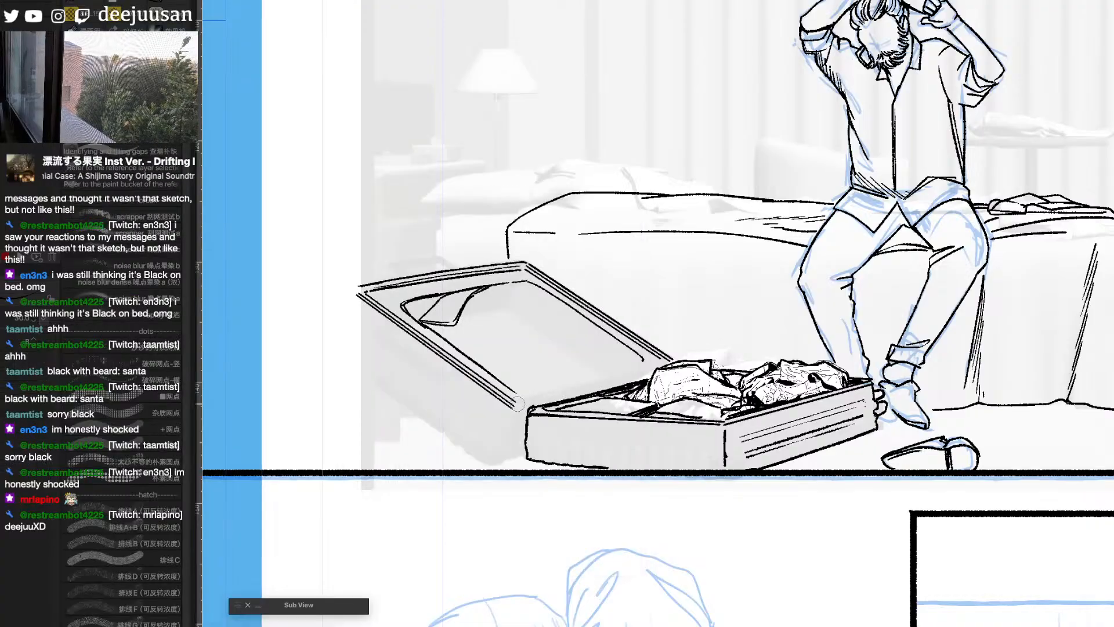
{"action": "left_click_drag", "start_coordinate": [521, 404], "coordinate": [633, 380]}
{"action": "left_click_drag", "start_coordinate": [595, 386], "coordinate": [647, 376]}
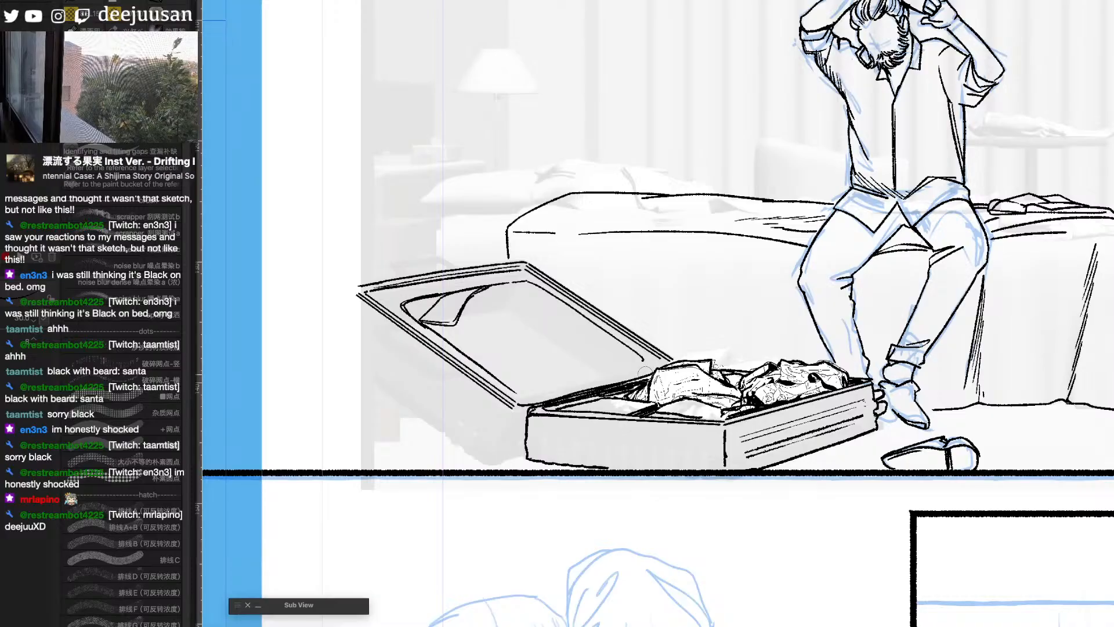
{"action": "left_click_drag", "start_coordinate": [511, 406], "coordinate": [531, 410]}
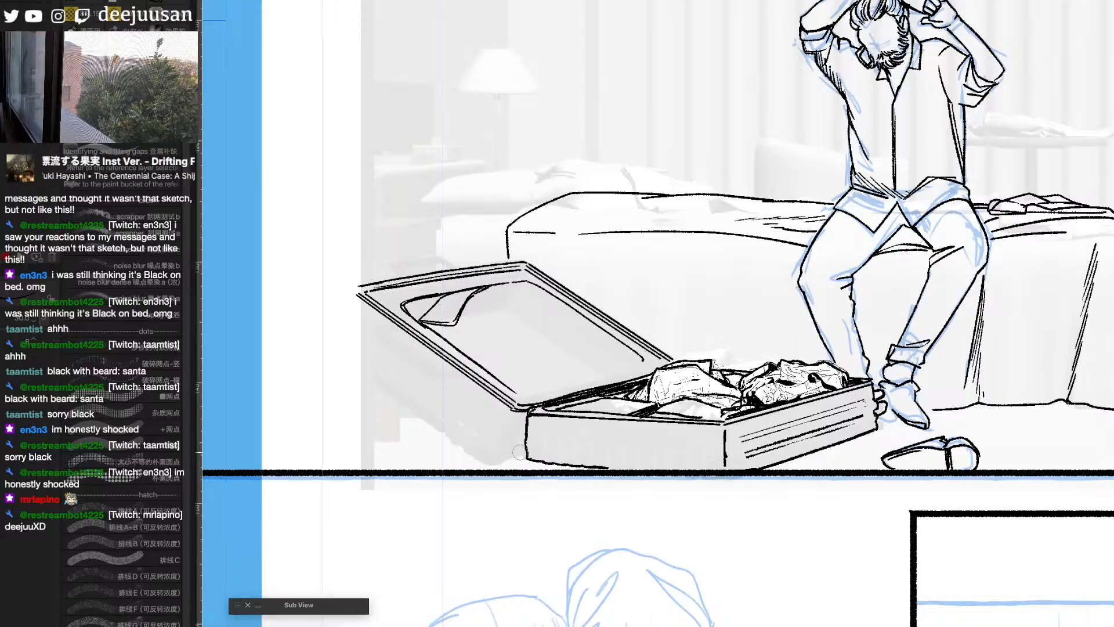
{"action": "left_click_drag", "start_coordinate": [525, 453], "coordinate": [502, 459]}
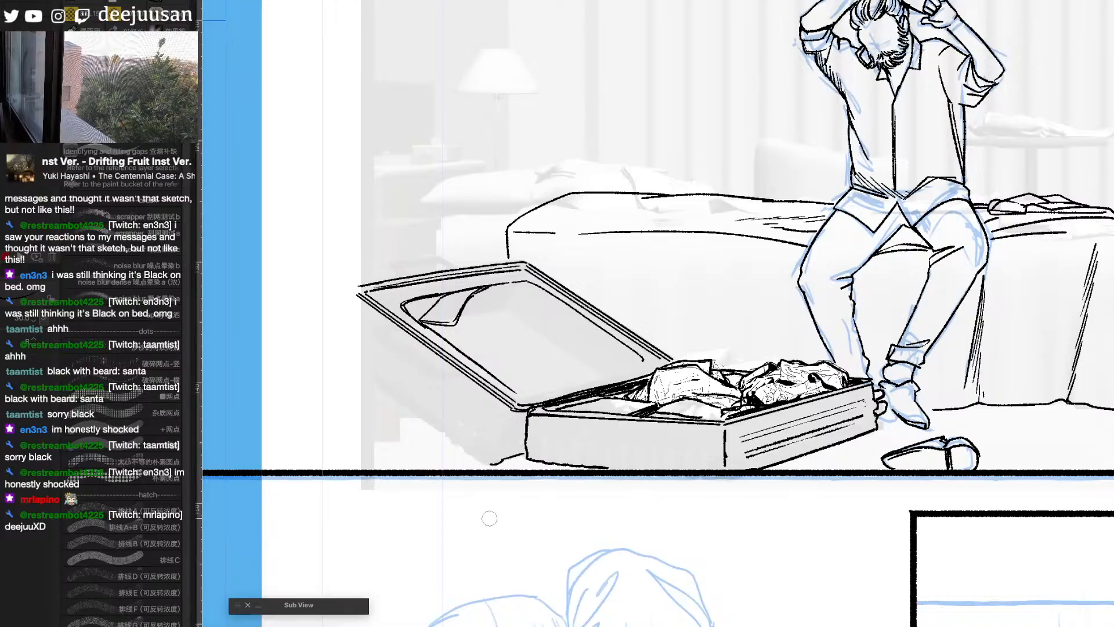
- Ink the underside contour of the lid's shell down to the floor, and darken the suitcase interior beside the hinge
{"action": "scroll", "coordinate": [503, 581], "scroll_direction": "down", "scroll_amount": 2}
{"action": "left_click_drag", "start_coordinate": [956, 521], "coordinate": [828, 523]}
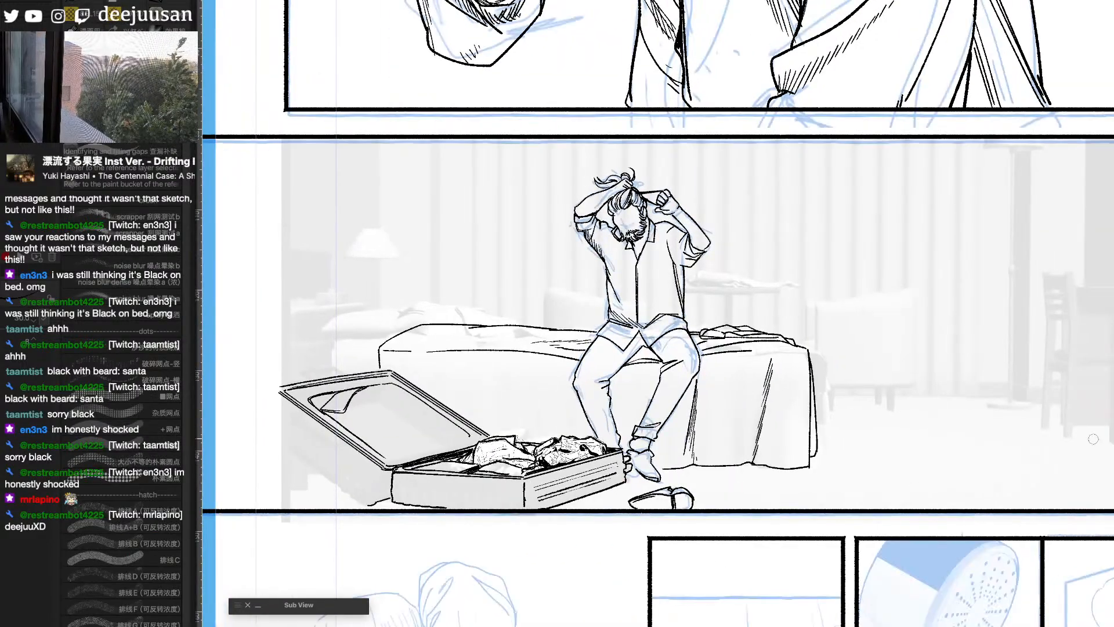
{"action": "scroll", "coordinate": [742, 441], "scroll_direction": "up", "scroll_amount": 2}
{"action": "mouse_move", "coordinate": [728, 449]}
{"action": "left_mouse_down"}
{"action": "mouse_move", "coordinate": [987, 398]}
{"action": "mouse_move", "coordinate": [1010, 383]}
{"action": "left_mouse_up"}
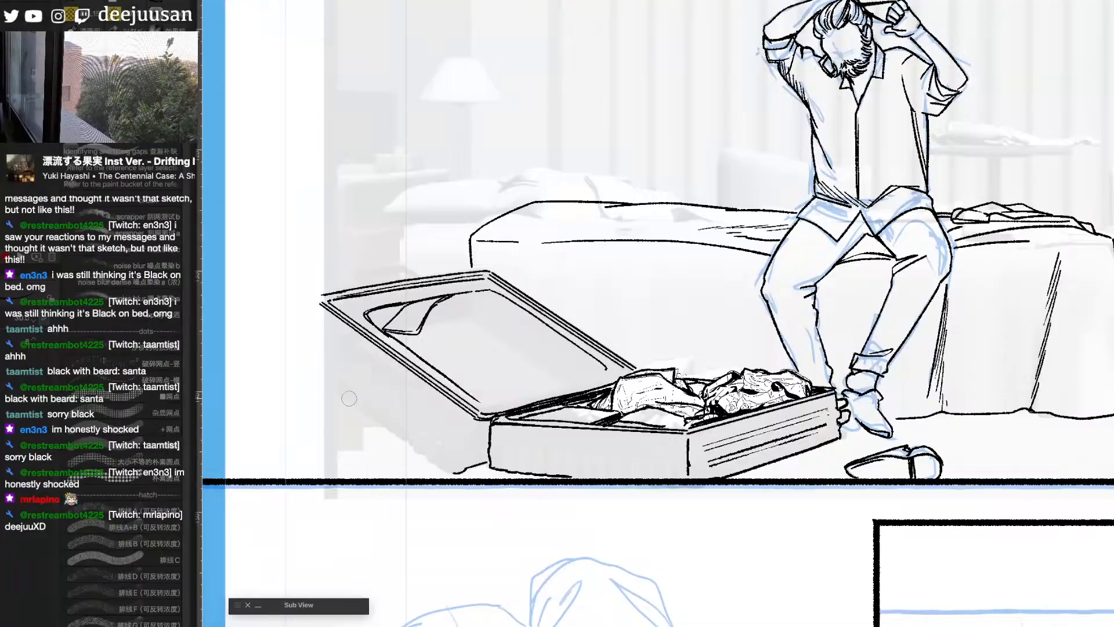
{"action": "left_click_drag", "start_coordinate": [323, 381], "coordinate": [455, 472]}
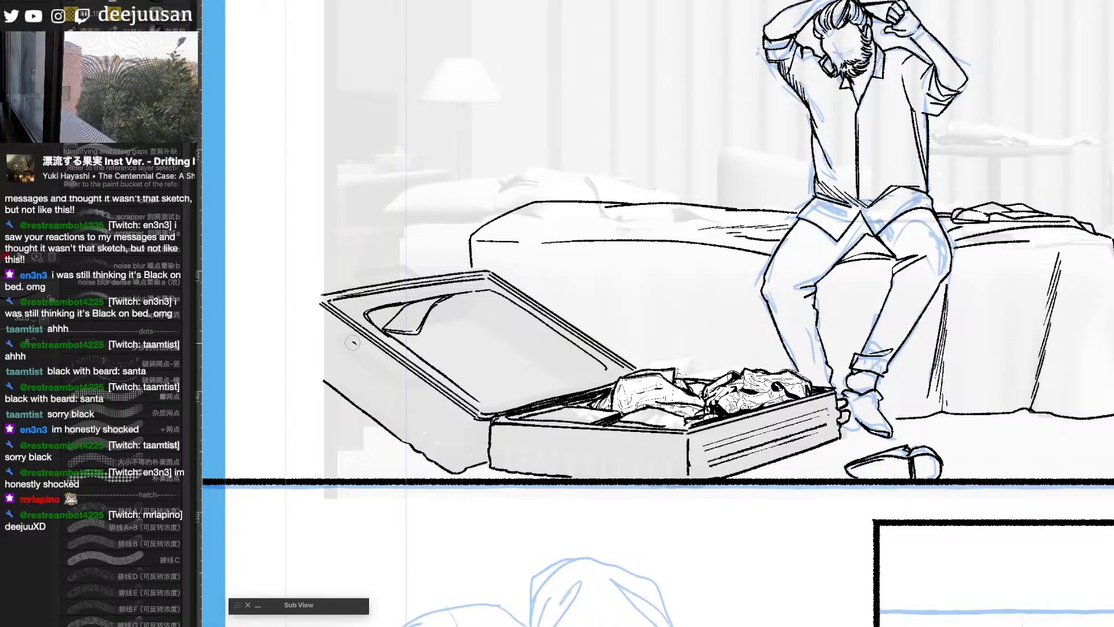
{"action": "scroll", "coordinate": [661, 424], "scroll_direction": "down", "scroll_amount": 2}
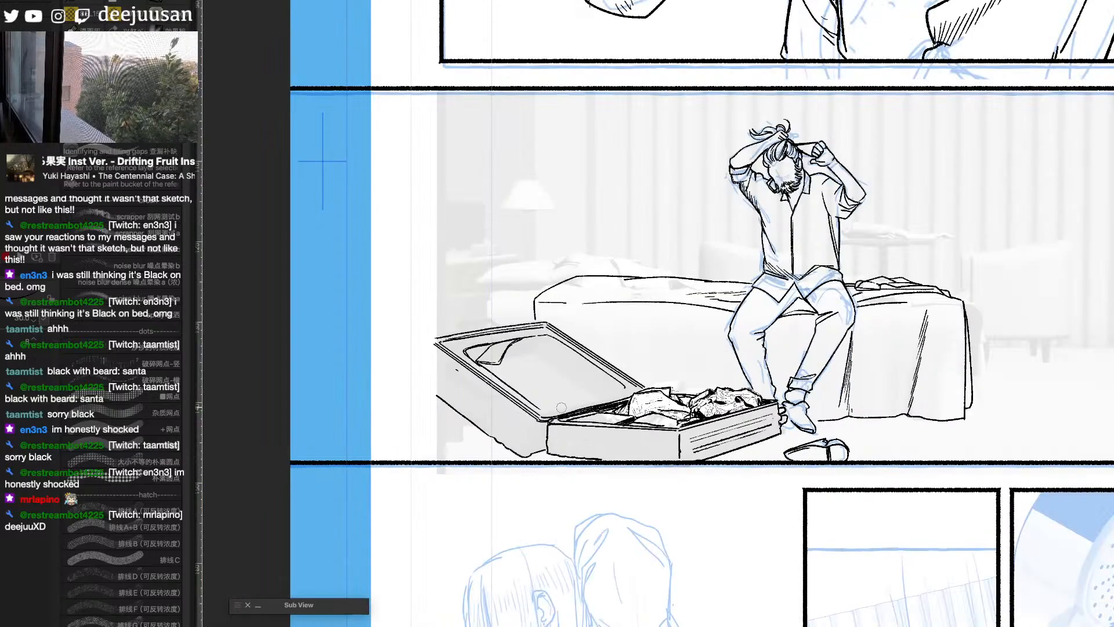
{"action": "left_click_drag", "start_coordinate": [583, 401], "coordinate": [610, 395]}
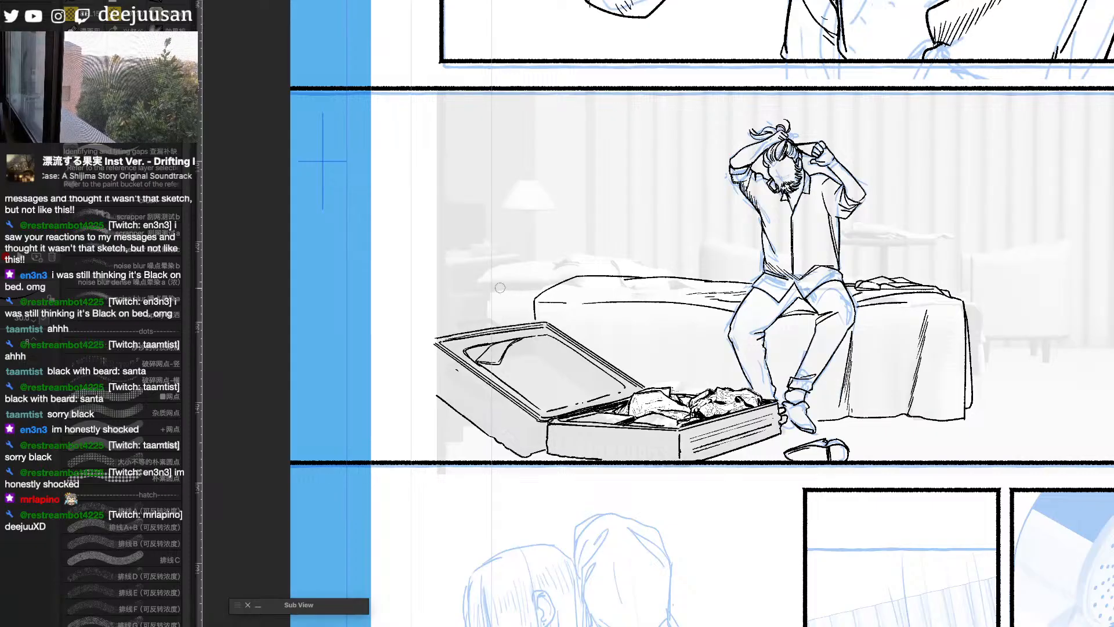
- Lasso the lamp and nightstand area of the grey room reference, shift it outward toward the page edge, and clear the selection
{"action": "key", "text": "q"}
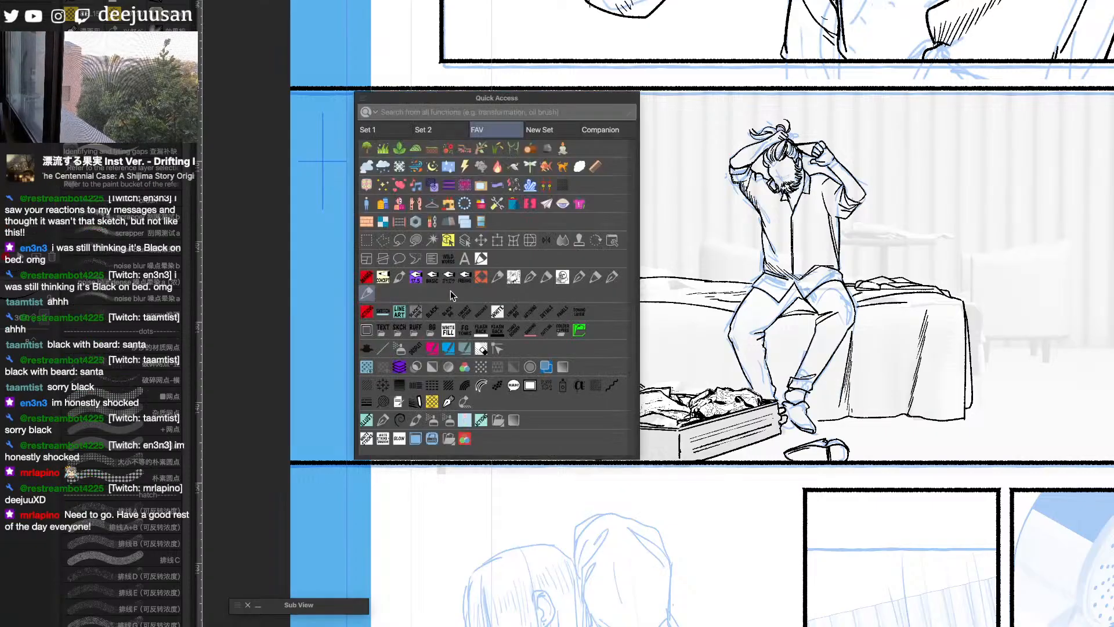
{"action": "left_click", "coordinate": [492, 241]}
{"action": "mouse_move", "coordinate": [591, 267]}
{"action": "left_mouse_down"}
{"action": "mouse_move", "coordinate": [558, 282]}
{"action": "mouse_move", "coordinate": [533, 320]}
{"action": "mouse_move", "coordinate": [438, 335]}
{"action": "mouse_move", "coordinate": [399, 307]}
{"action": "mouse_move", "coordinate": [434, 176]}
{"action": "mouse_move", "coordinate": [554, 162]}
{"action": "mouse_move", "coordinate": [575, 204]}
{"action": "left_mouse_up"}
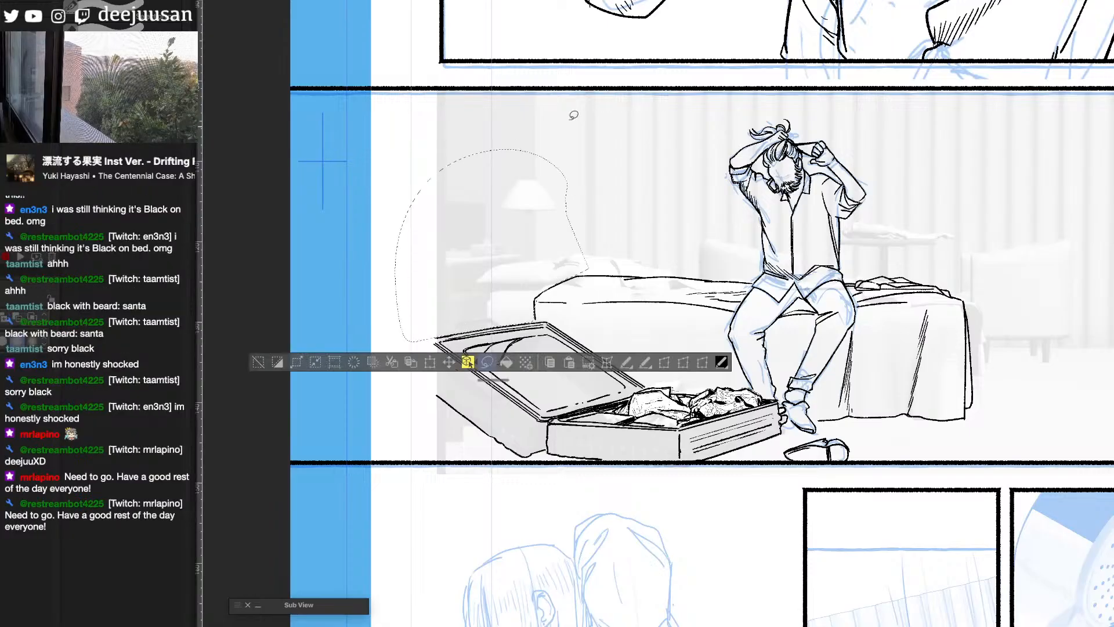
{"action": "left_click_drag", "start_coordinate": [537, 92], "coordinate": [554, 187]}
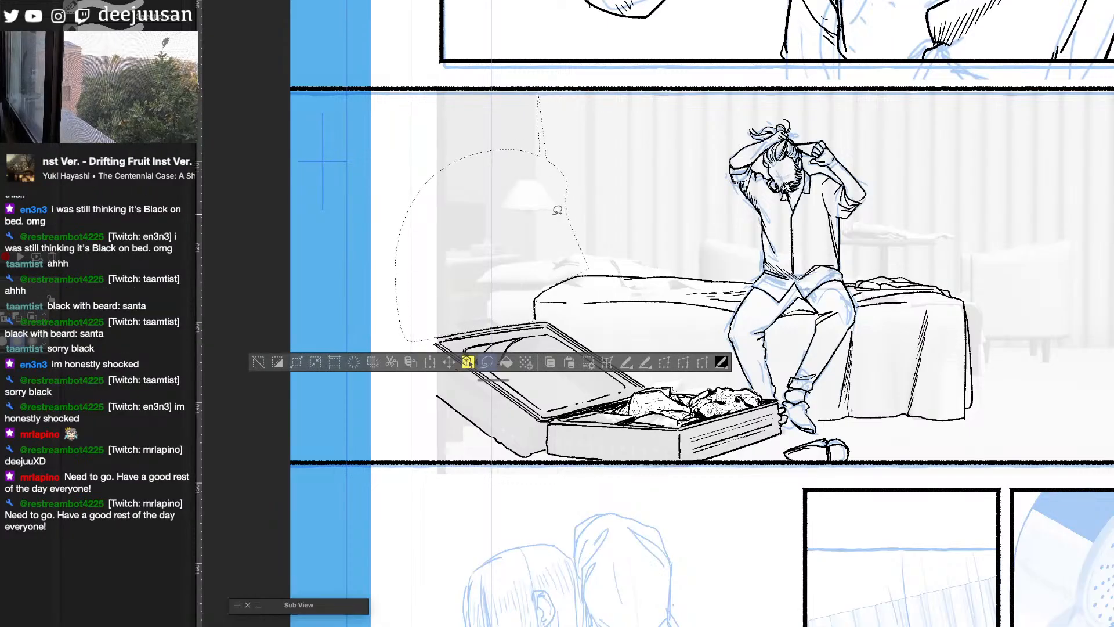
{"action": "mouse_move", "coordinate": [541, 91]}
{"action": "left_mouse_down"}
{"action": "mouse_move", "coordinate": [539, 158]}
{"action": "mouse_move", "coordinate": [420, 175]}
{"action": "mouse_move", "coordinate": [545, 64]}
{"action": "left_mouse_up"}
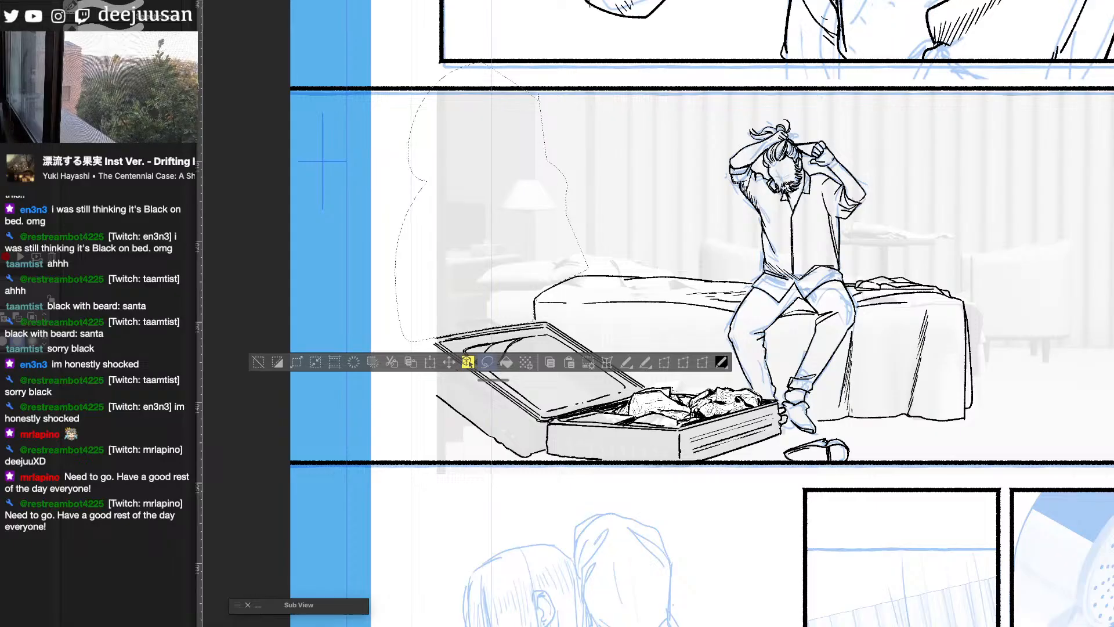
{"action": "key", "text": "F6"}
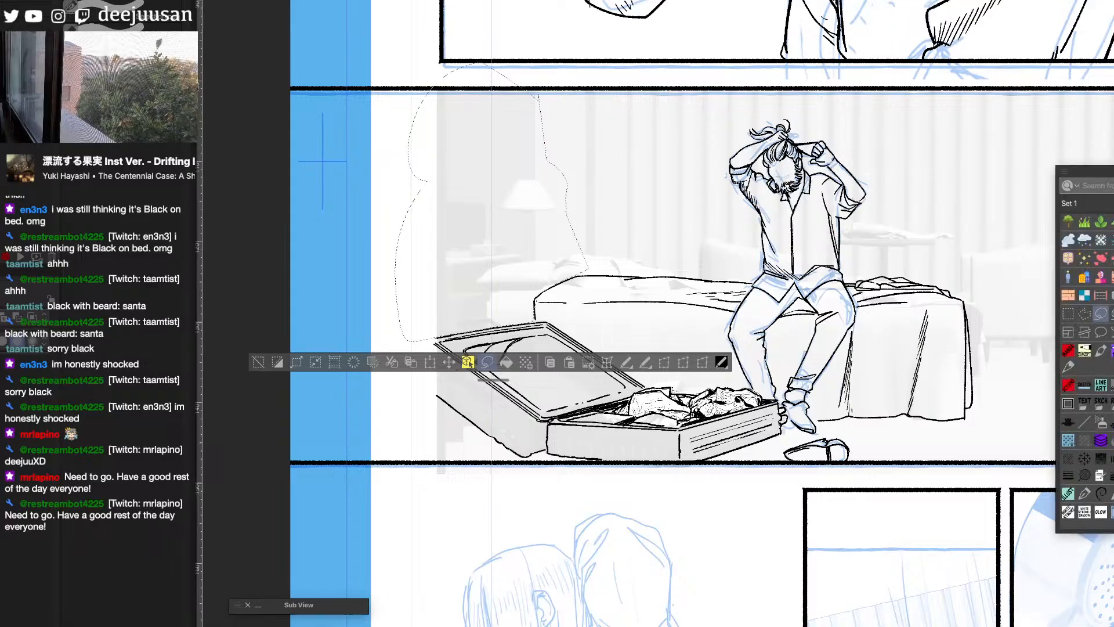
{"action": "key", "text": "k"}
{"action": "left_click_drag", "start_coordinate": [501, 304], "coordinate": [411, 303]}
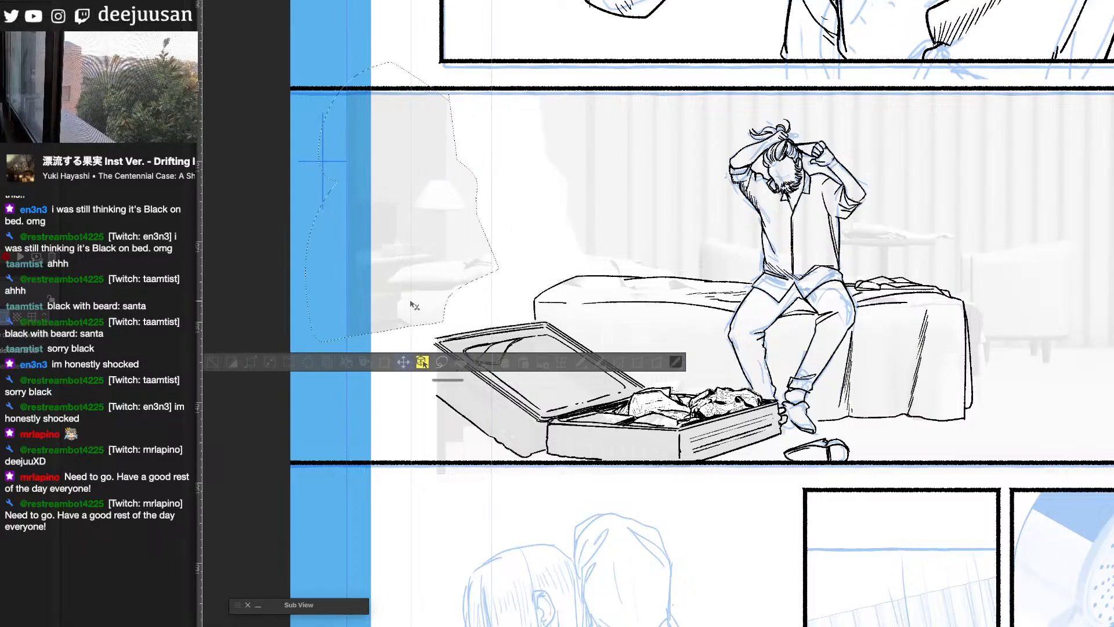
{"action": "left_click", "coordinate": [213, 362]}
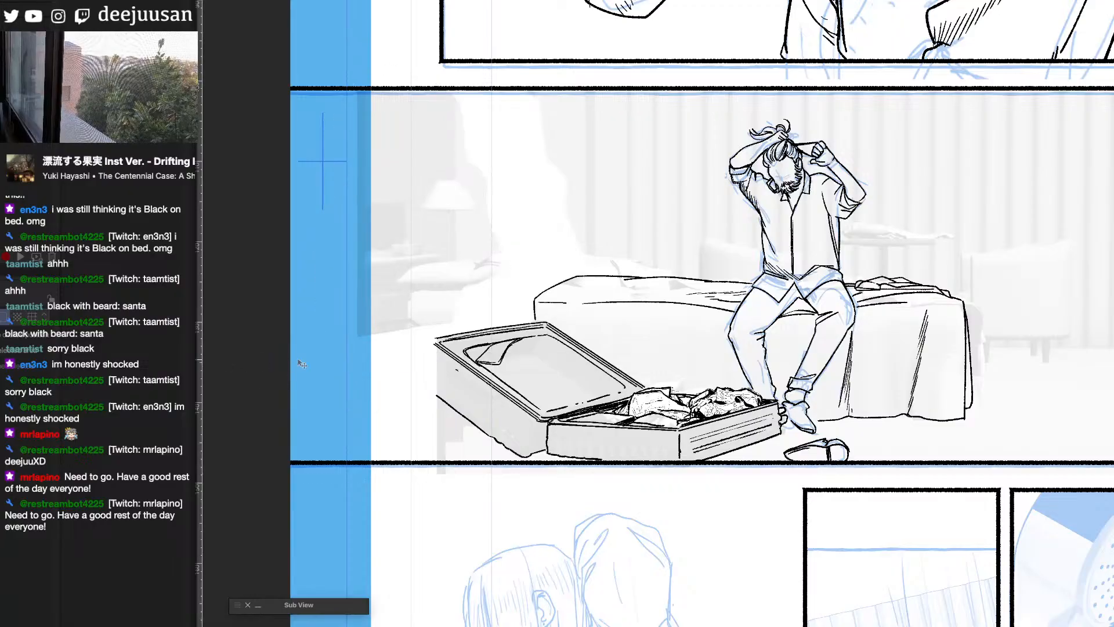
- Switch back to the inking pen and draw the carry handle on the outer side of the suitcase lid
{"action": "left_click_drag", "start_coordinate": [865, 396], "coordinate": [911, 385]}
{"action": "key", "text": "q"}
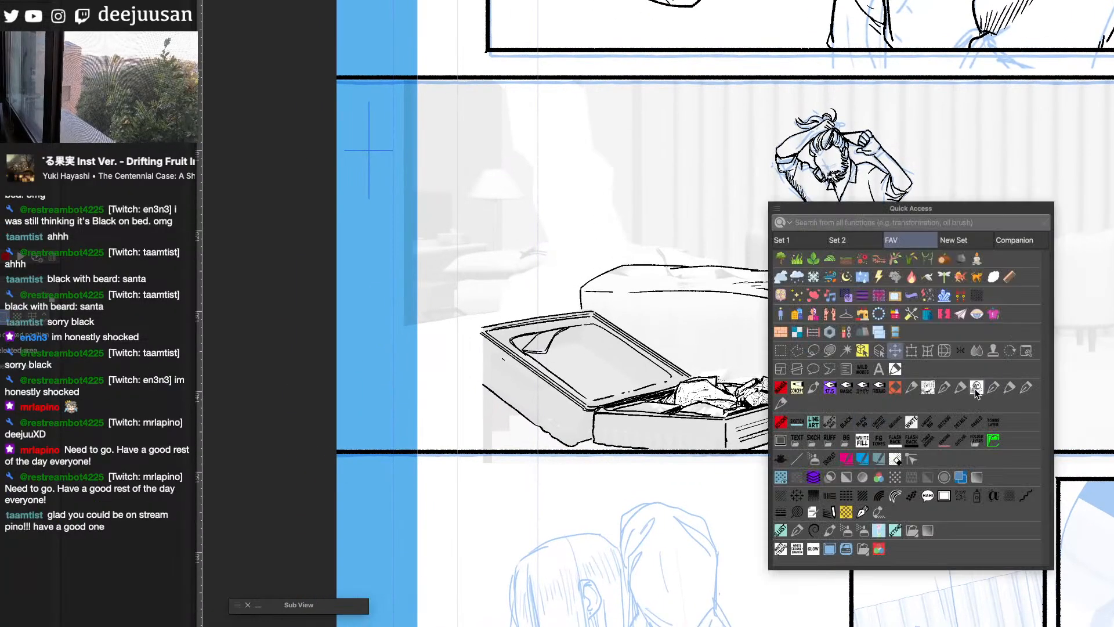
{"action": "left_click", "coordinate": [928, 391]}
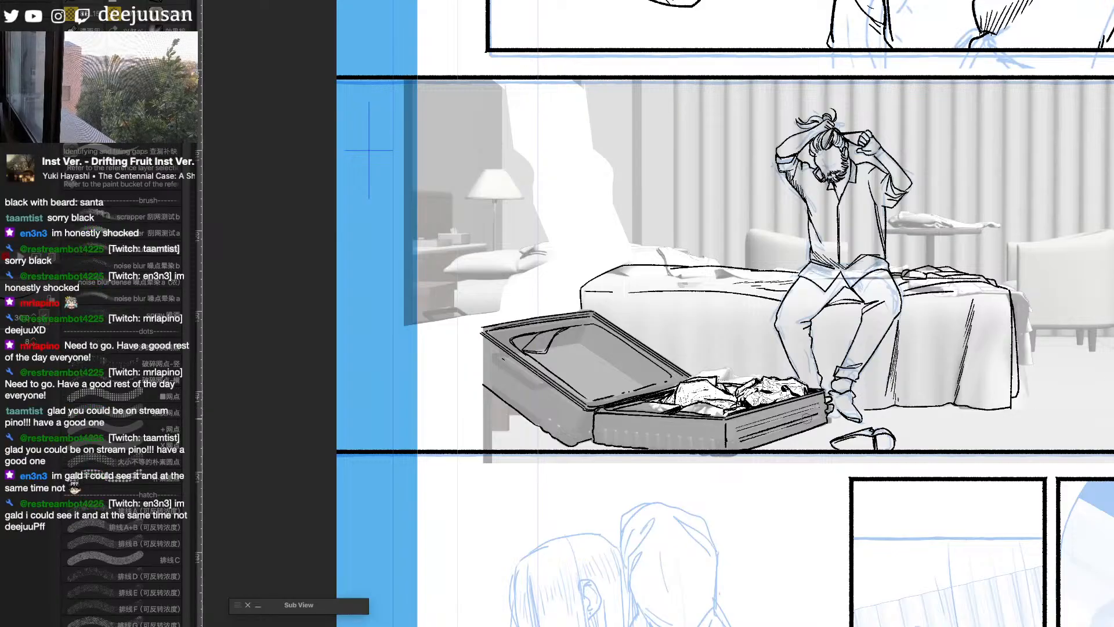
{"action": "scroll", "coordinate": [773, 425], "scroll_direction": "up", "scroll_amount": 1}
{"action": "left_click_drag", "start_coordinate": [626, 446], "coordinate": [779, 459]}
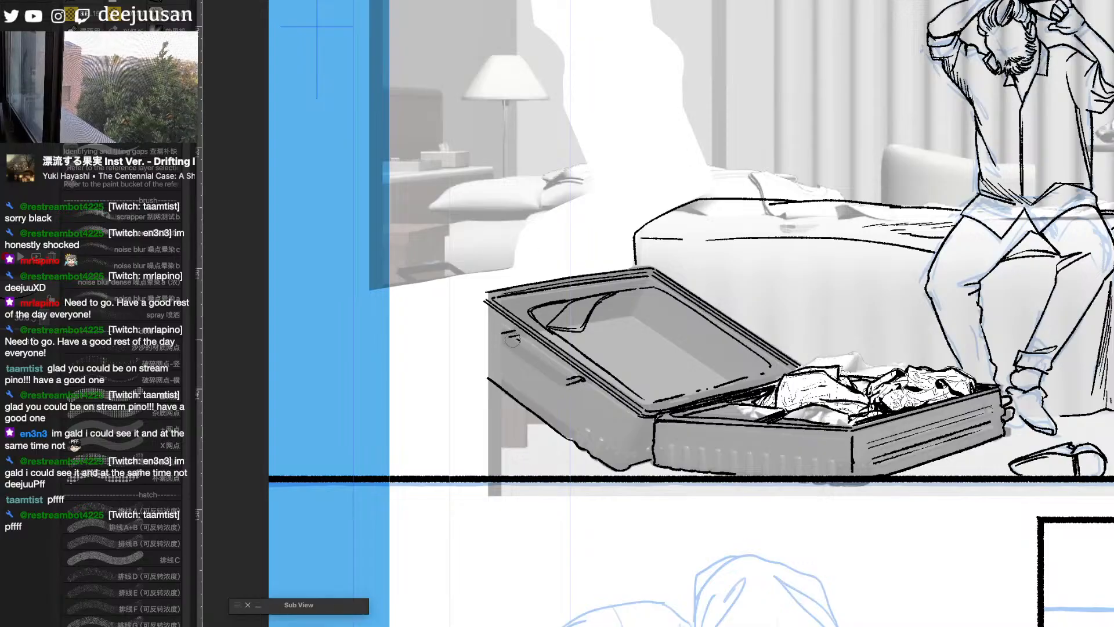
{"action": "left_click_drag", "start_coordinate": [510, 340], "coordinate": [563, 376]}
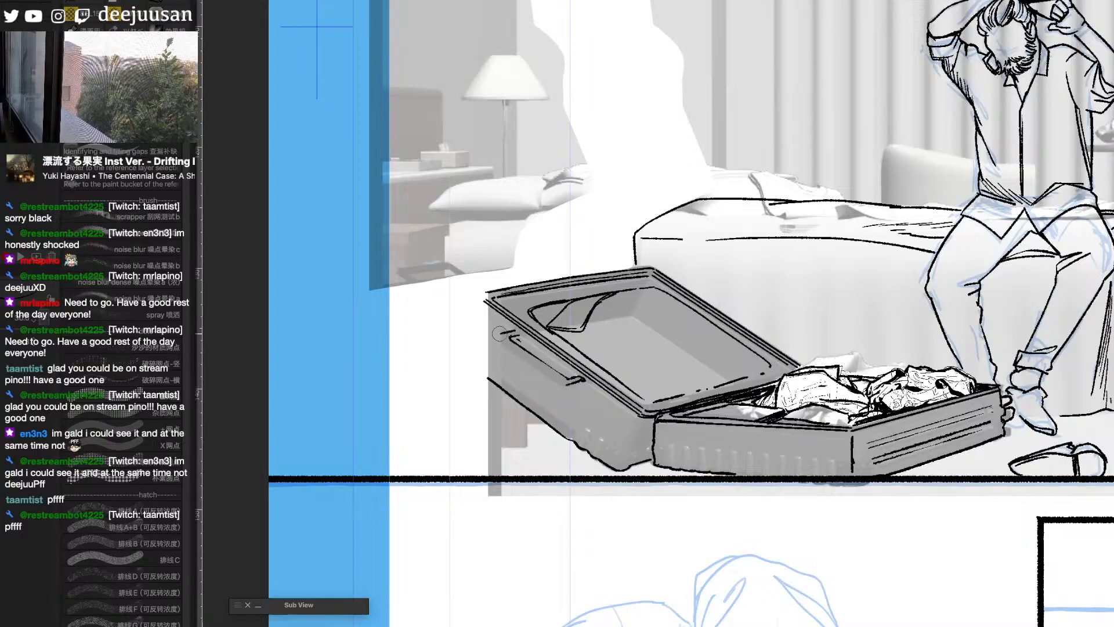
{"action": "left_click_drag", "start_coordinate": [499, 333], "coordinate": [566, 388]}
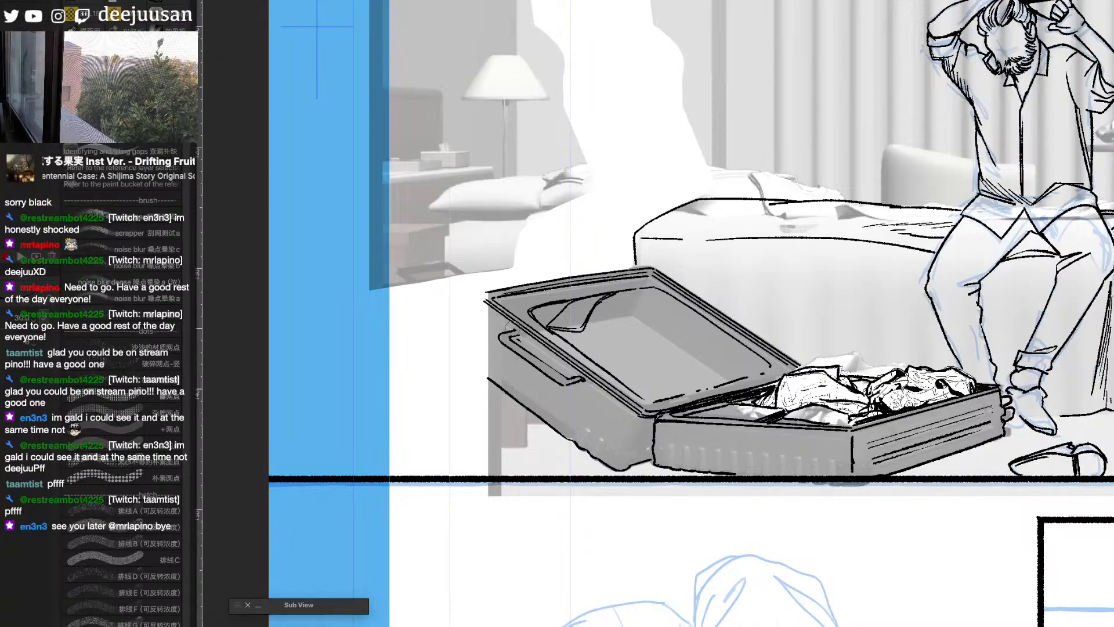
{"action": "left_click_drag", "start_coordinate": [512, 329], "coordinate": [523, 333]}
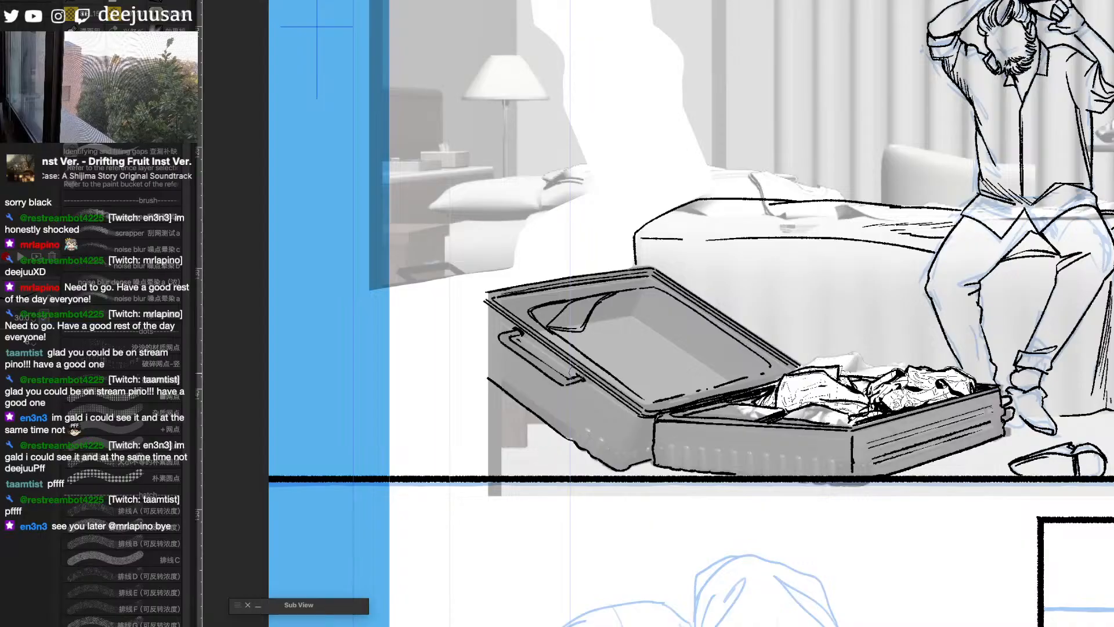
- Rule a straight line along the lid's outer shell, from the handle down to the hinge corner
{"action": "key", "text": "7"}
{"action": "left_click", "coordinate": [427, 423]}
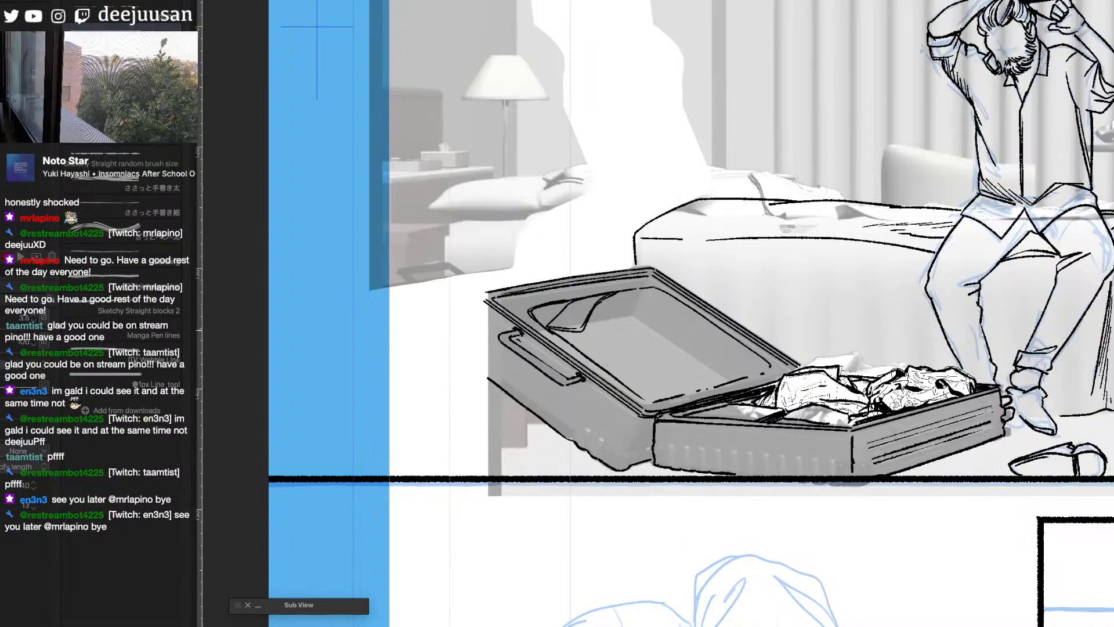
{"action": "left_click_drag", "start_coordinate": [541, 348], "coordinate": [635, 419]}
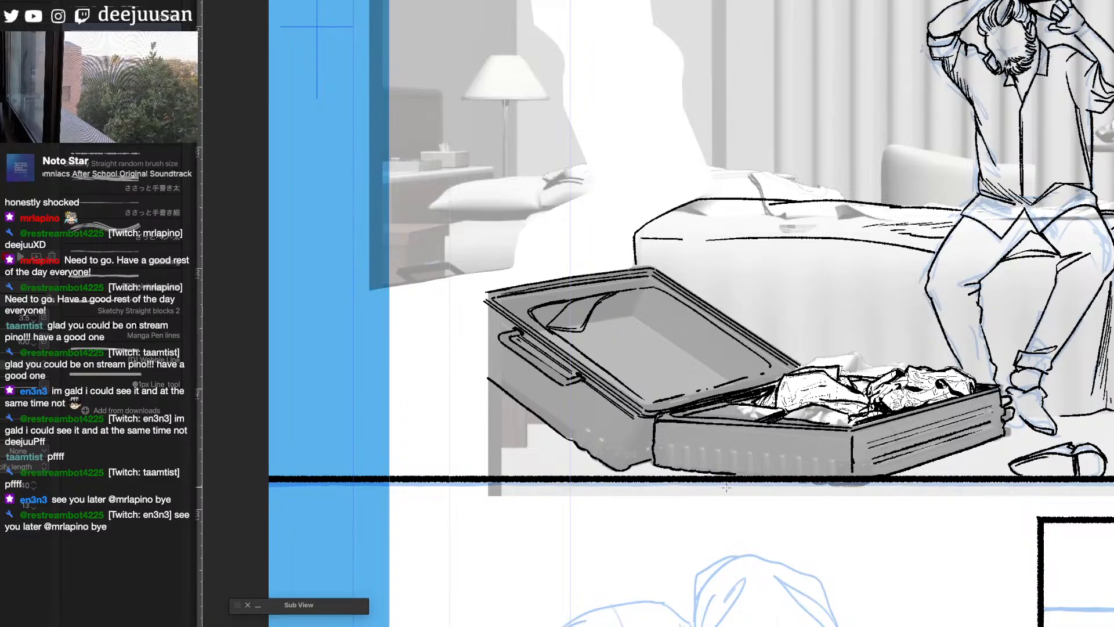
- Ink short vertical ribs and a corner guard along the lid's lower edge, and begin the ribs on the case's long side with the pen
{"action": "key", "text": "q"}
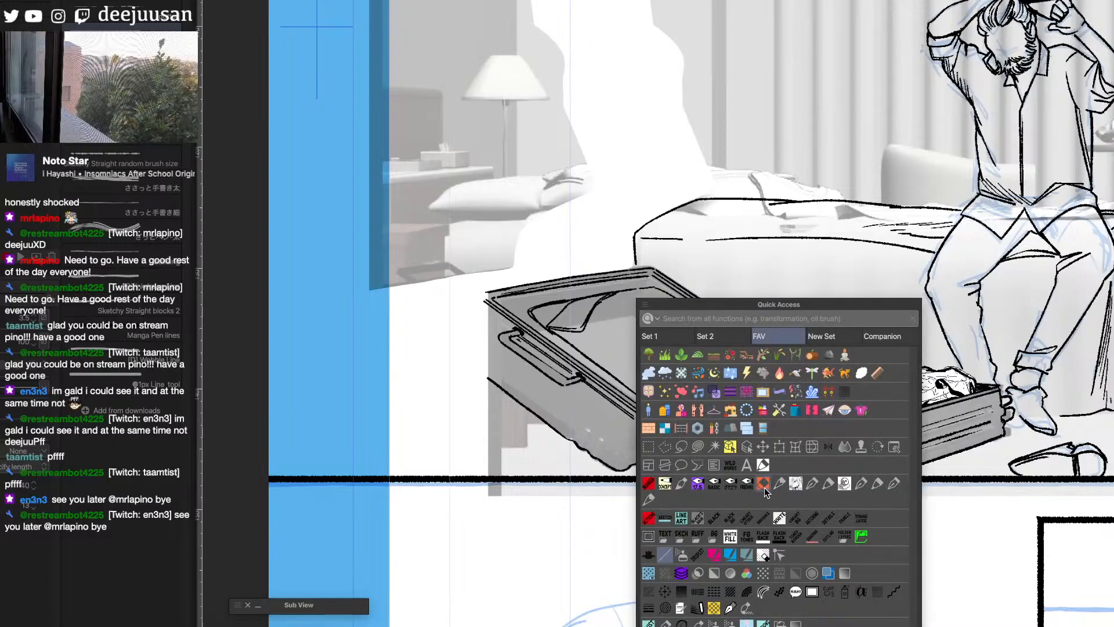
{"action": "left_click", "coordinate": [648, 499]}
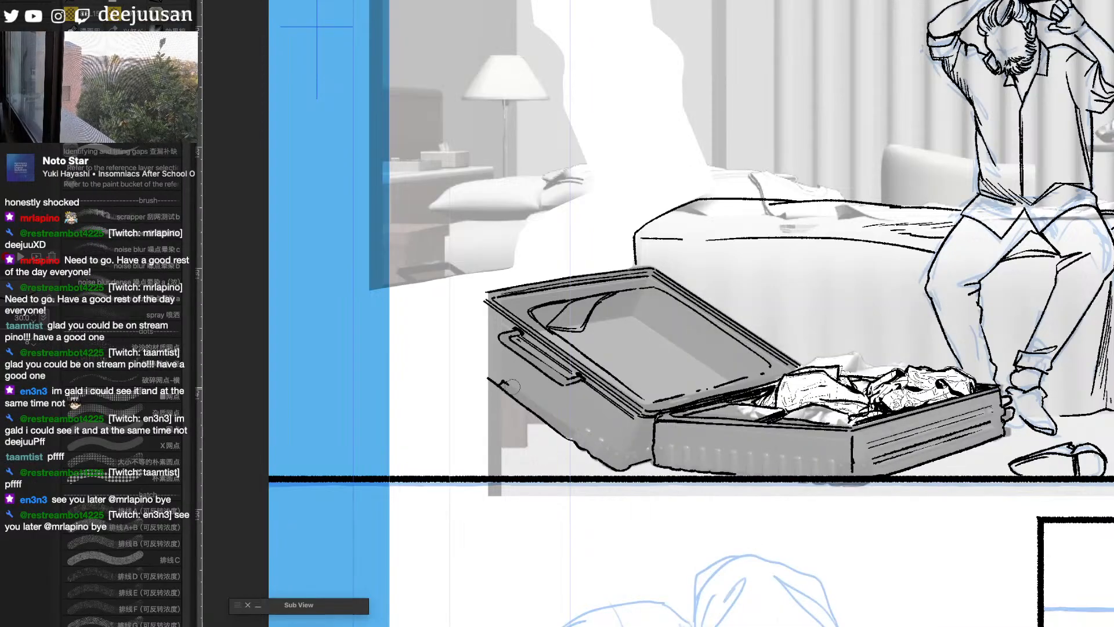
{"action": "mouse_move", "coordinate": [576, 432]}
{"action": "left_mouse_down"}
{"action": "mouse_move", "coordinate": [603, 442]}
{"action": "mouse_move", "coordinate": [594, 458]}
{"action": "mouse_move", "coordinate": [617, 448]}
{"action": "mouse_move", "coordinate": [603, 464]}
{"action": "mouse_move", "coordinate": [622, 449]}
{"action": "mouse_move", "coordinate": [610, 443]}
{"action": "mouse_move", "coordinate": [637, 450]}
{"action": "mouse_move", "coordinate": [631, 465]}
{"action": "mouse_move", "coordinate": [633, 453]}
{"action": "mouse_move", "coordinate": [618, 459]}
{"action": "mouse_move", "coordinate": [672, 449]}
{"action": "mouse_move", "coordinate": [648, 451]}
{"action": "mouse_move", "coordinate": [645, 464]}
{"action": "mouse_move", "coordinate": [645, 450]}
{"action": "mouse_move", "coordinate": [647, 463]}
{"action": "mouse_move", "coordinate": [665, 462]}
{"action": "mouse_move", "coordinate": [666, 441]}
{"action": "mouse_move", "coordinate": [676, 461]}
{"action": "mouse_move", "coordinate": [681, 448]}
{"action": "mouse_move", "coordinate": [682, 468]}
{"action": "mouse_move", "coordinate": [683, 446]}
{"action": "mouse_move", "coordinate": [688, 469]}
{"action": "mouse_move", "coordinate": [699, 447]}
{"action": "mouse_move", "coordinate": [707, 466]}
{"action": "mouse_move", "coordinate": [719, 449]}
{"action": "mouse_move", "coordinate": [737, 470]}
{"action": "left_mouse_up"}
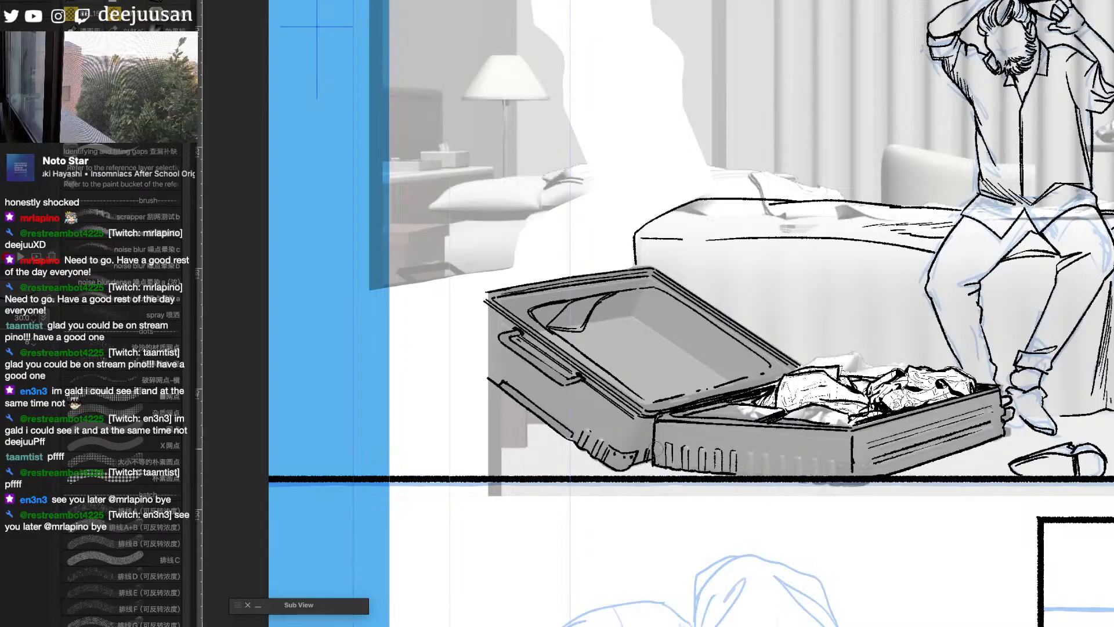
{"action": "left_click_drag", "start_coordinate": [746, 453], "coordinate": [752, 474]}
- Rule a straight line just below the upper rim of the case's long side
{"action": "key", "text": "F6"}
{"action": "left_click", "coordinate": [559, 504]}
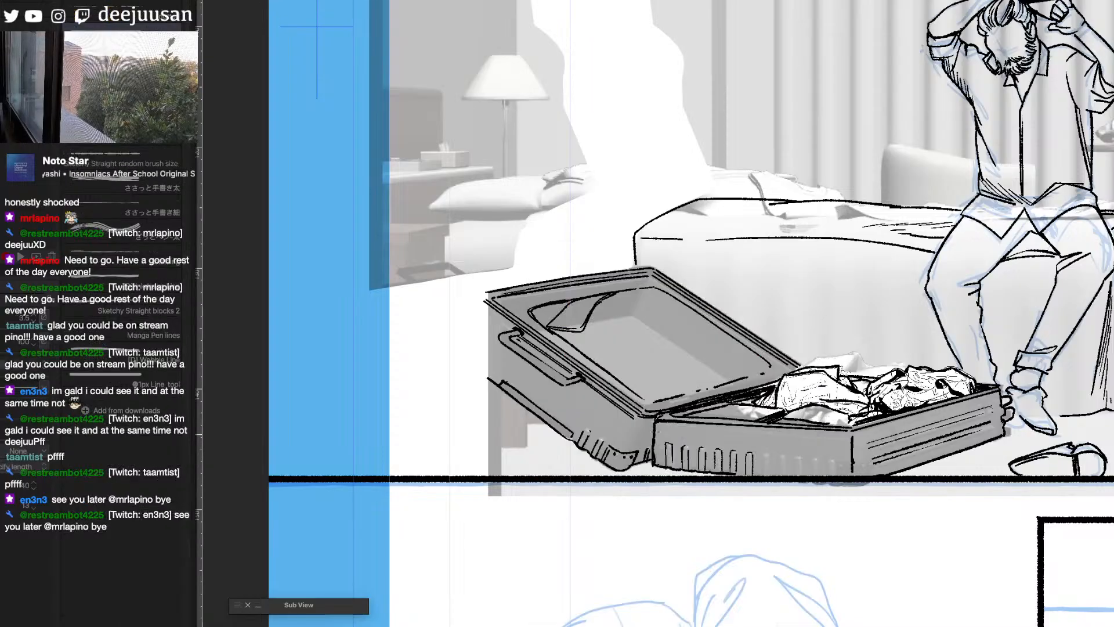
{"action": "left_click_drag", "start_coordinate": [662, 424], "coordinate": [845, 440]}
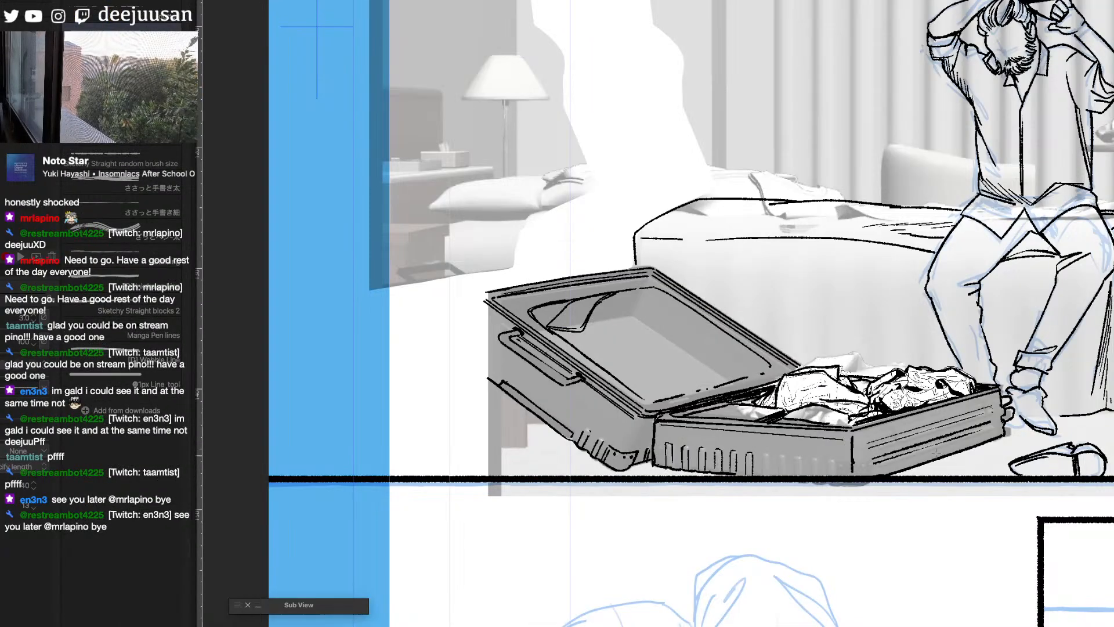
- Continue the vertical ribs along the case's long side with the inking pen and detail its lower corners
{"action": "key", "text": "F6"}
{"action": "left_click", "coordinate": [784, 451]}
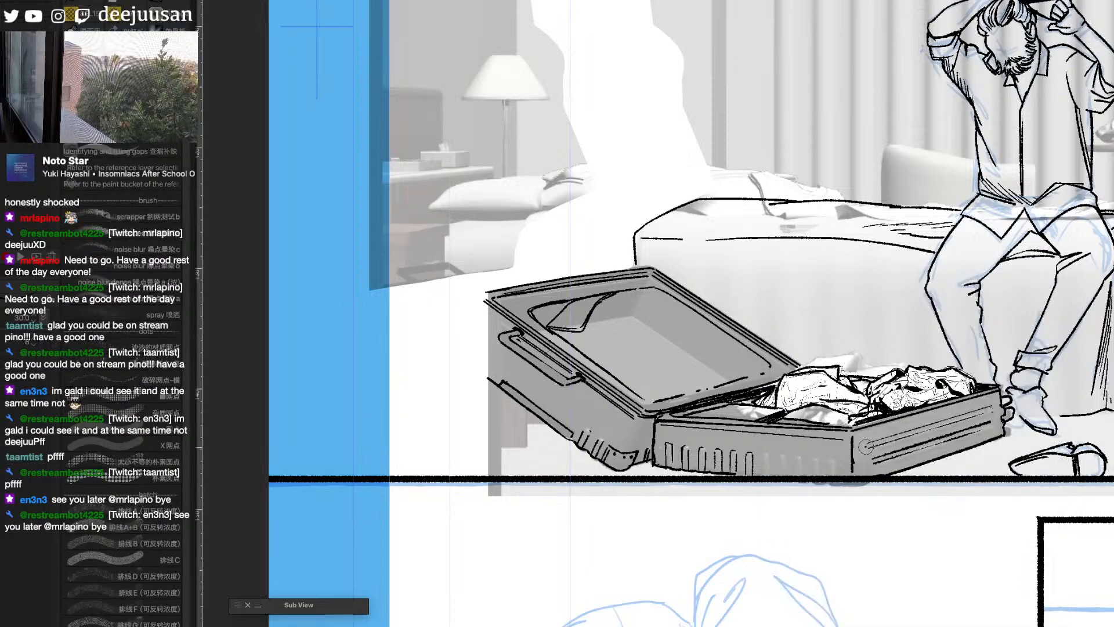
{"action": "scroll", "coordinate": [879, 447], "scroll_direction": "down", "scroll_amount": 1}
{"action": "left_click_drag", "start_coordinate": [1049, 538], "coordinate": [865, 552]}
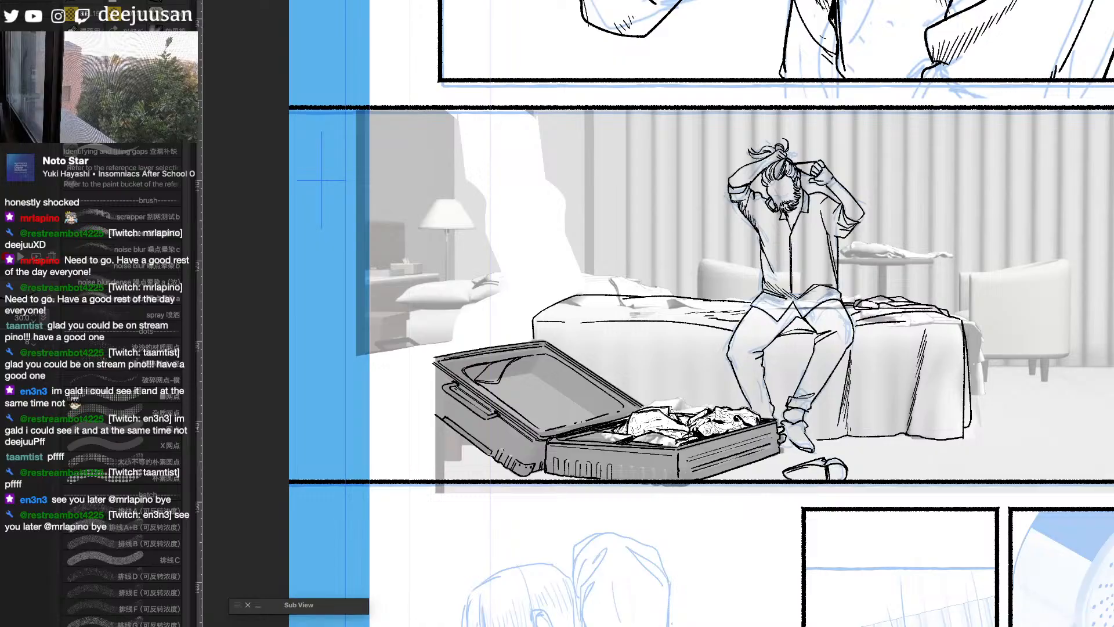
{"action": "scroll", "coordinate": [668, 473], "scroll_direction": "up", "scroll_amount": 2}
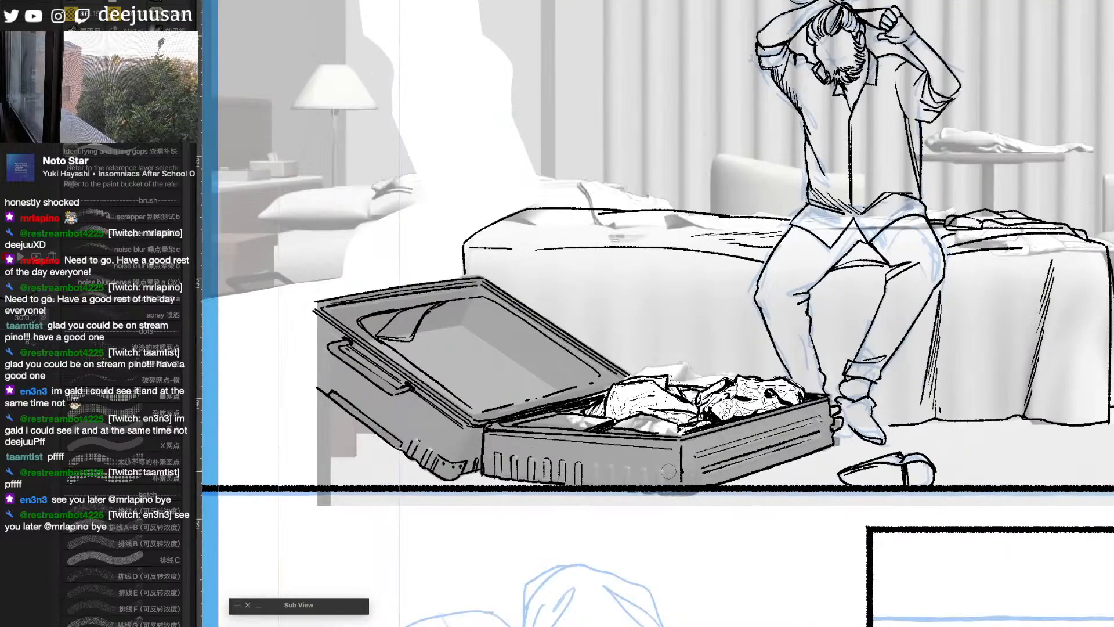
{"action": "mouse_move", "coordinate": [597, 469]}
{"action": "left_mouse_down"}
{"action": "mouse_move", "coordinate": [614, 486]}
{"action": "mouse_move", "coordinate": [629, 466]}
{"action": "mouse_move", "coordinate": [642, 480]}
{"action": "mouse_move", "coordinate": [645, 466]}
{"action": "mouse_move", "coordinate": [648, 487]}
{"action": "mouse_move", "coordinate": [672, 483]}
{"action": "left_mouse_up"}
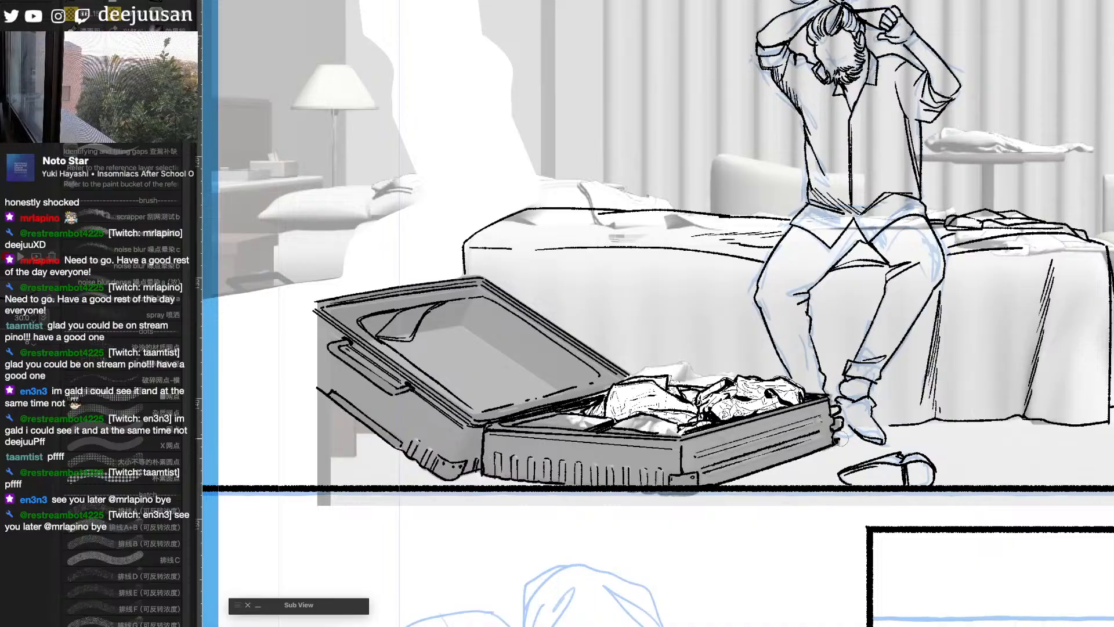
- Ink the lid's far corner beyond the reference edge, close it with ribbed edge marks, and check the line art without the reference
{"action": "mouse_move", "coordinate": [308, 317]}
{"action": "left_mouse_down"}
{"action": "mouse_move", "coordinate": [458, 327]}
{"action": "mouse_move", "coordinate": [444, 363]}
{"action": "left_mouse_up"}
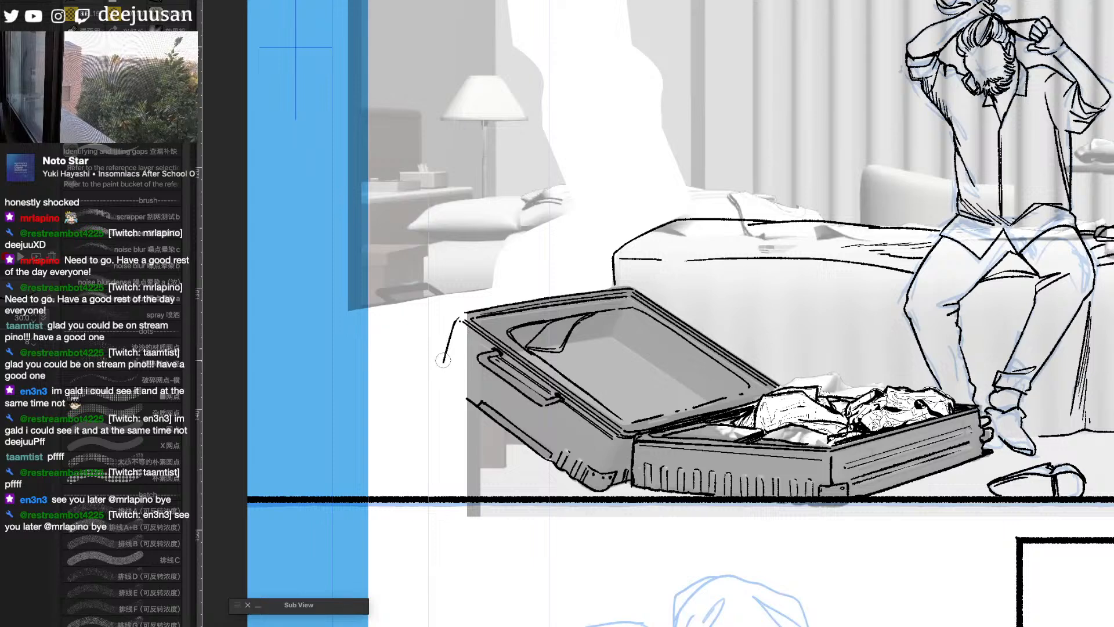
{"action": "left_click_drag", "start_coordinate": [444, 358], "coordinate": [439, 370]}
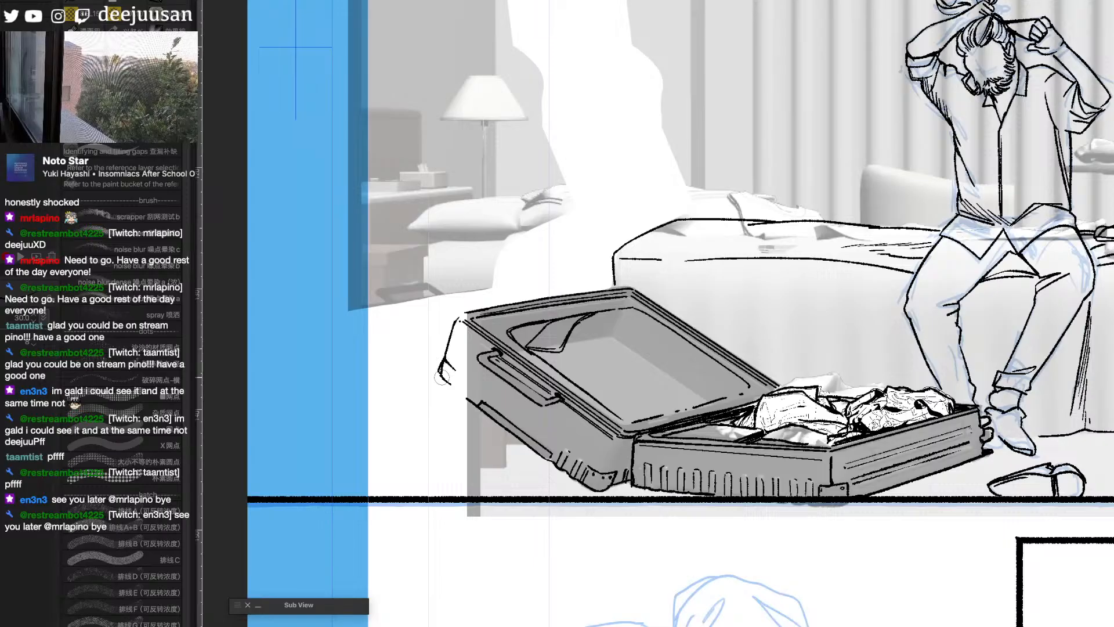
{"action": "key", "text": "e"}
{"action": "left_click_drag", "start_coordinate": [436, 373], "coordinate": [438, 360]}
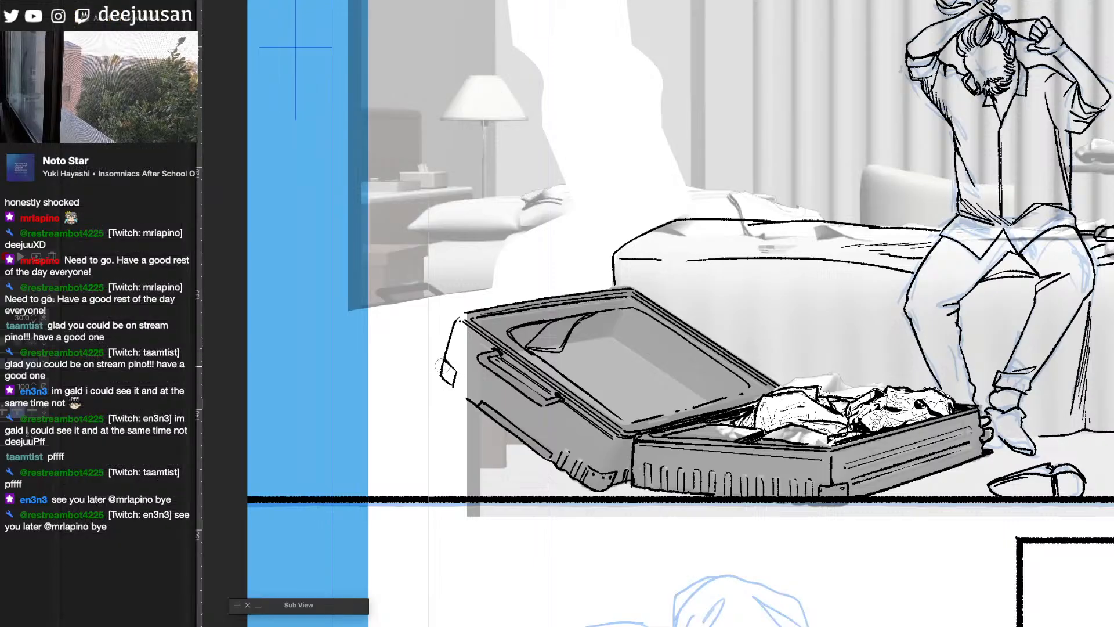
{"action": "key", "text": "p"}
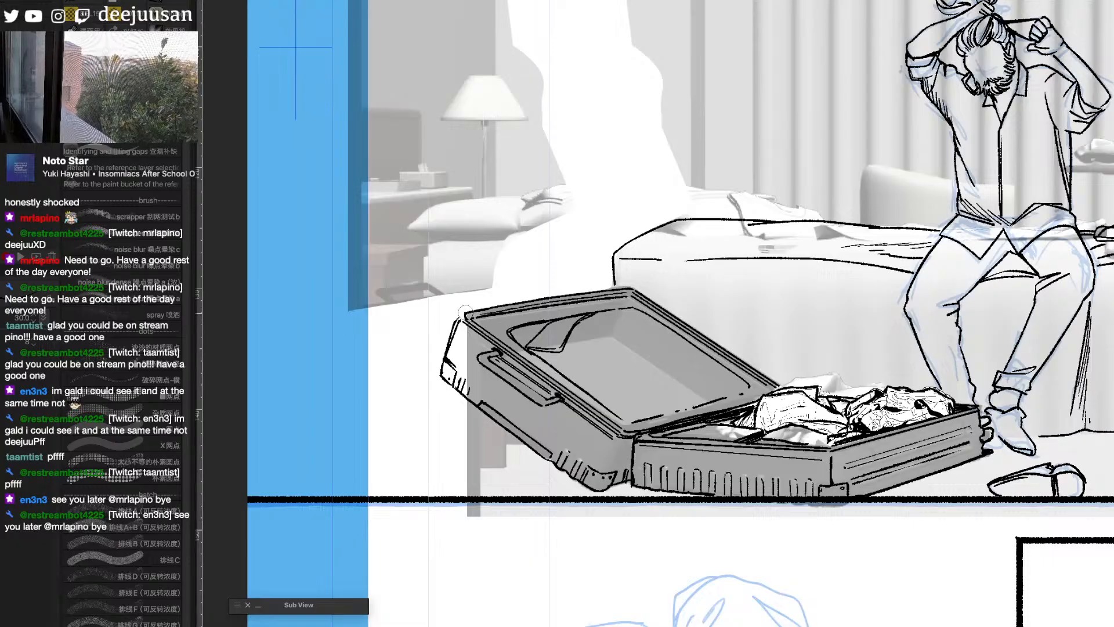
{"action": "scroll", "coordinate": [650, 471], "scroll_direction": "down", "scroll_amount": 4}
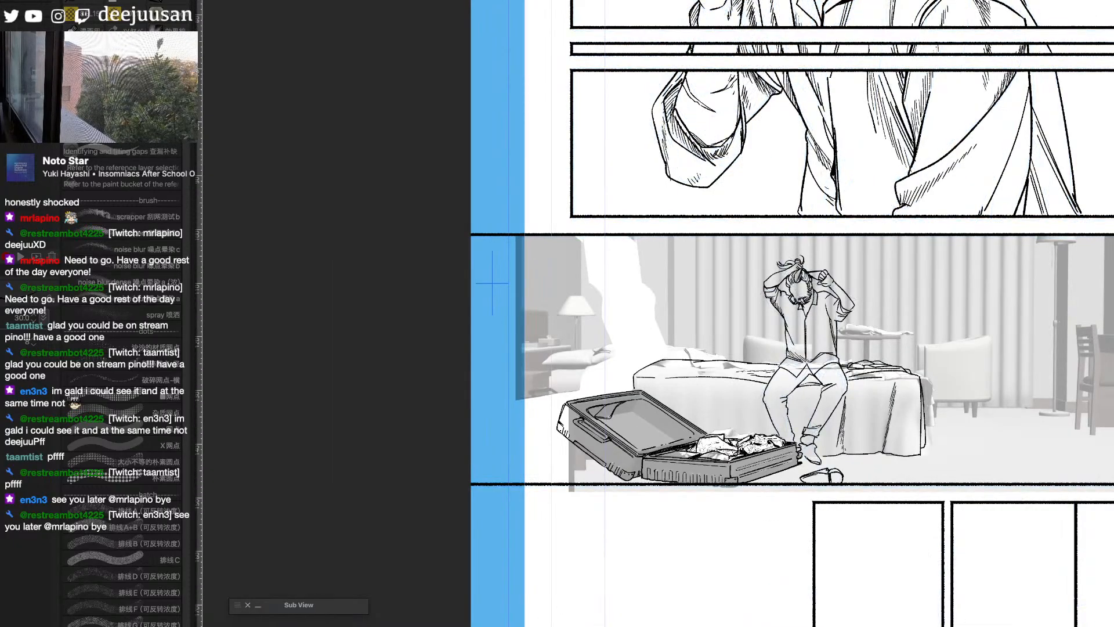
{"action": "key", "text": "ctrl+z"}
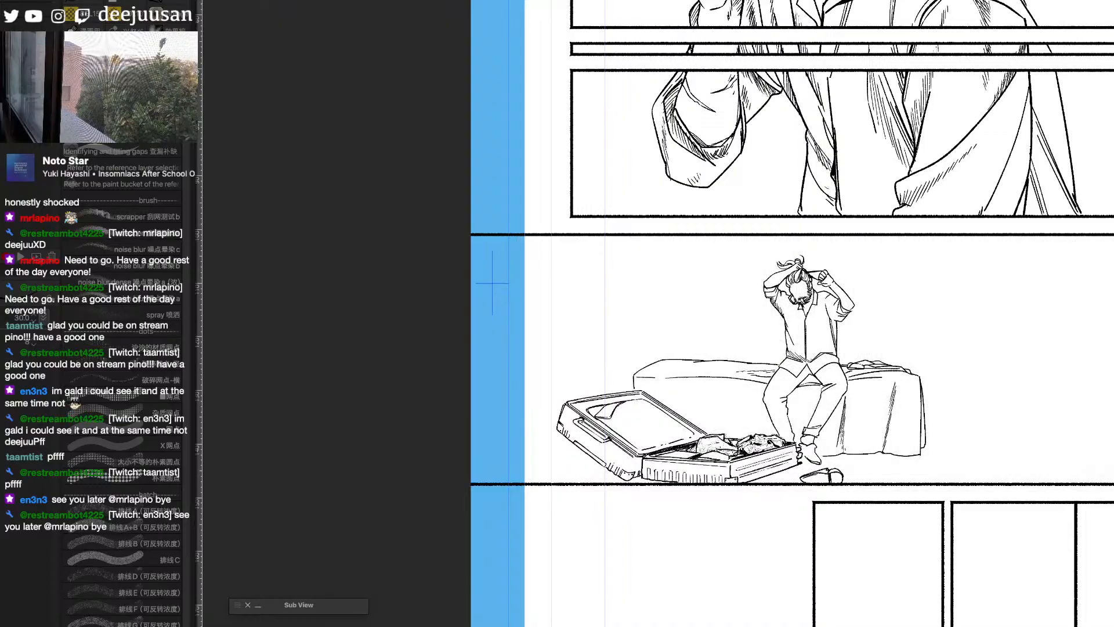
{"action": "key", "text": "ctrl+y"}
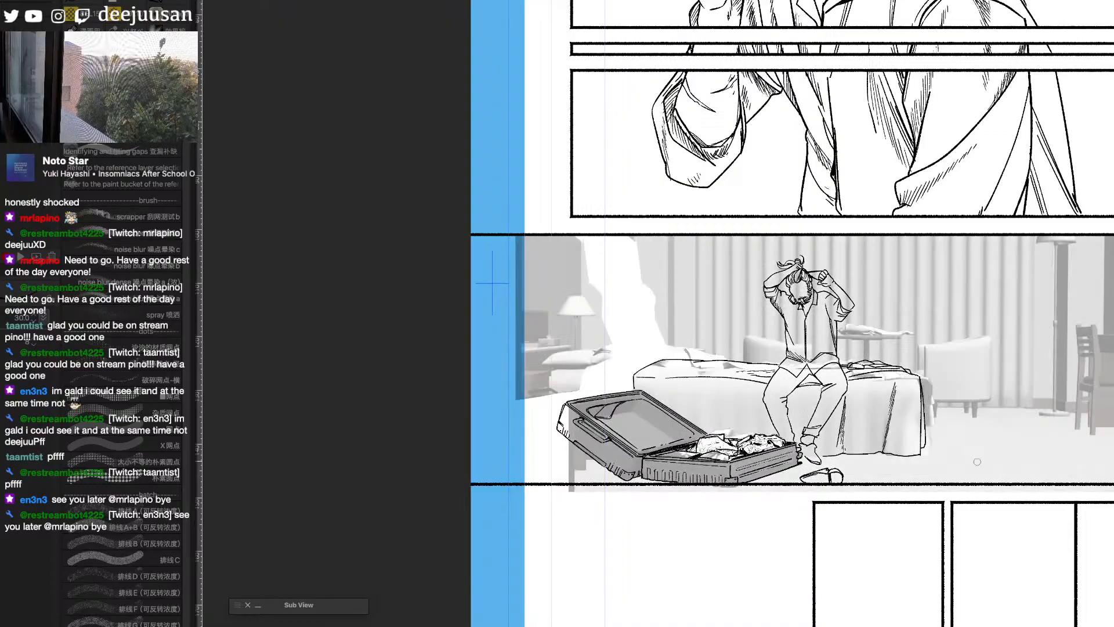
- Erase the bed's end nearest the lamp and re-ink its outline so the mattress extends farther behind the open suitcase
{"action": "scroll", "coordinate": [652, 365], "scroll_direction": "up", "scroll_amount": 3}
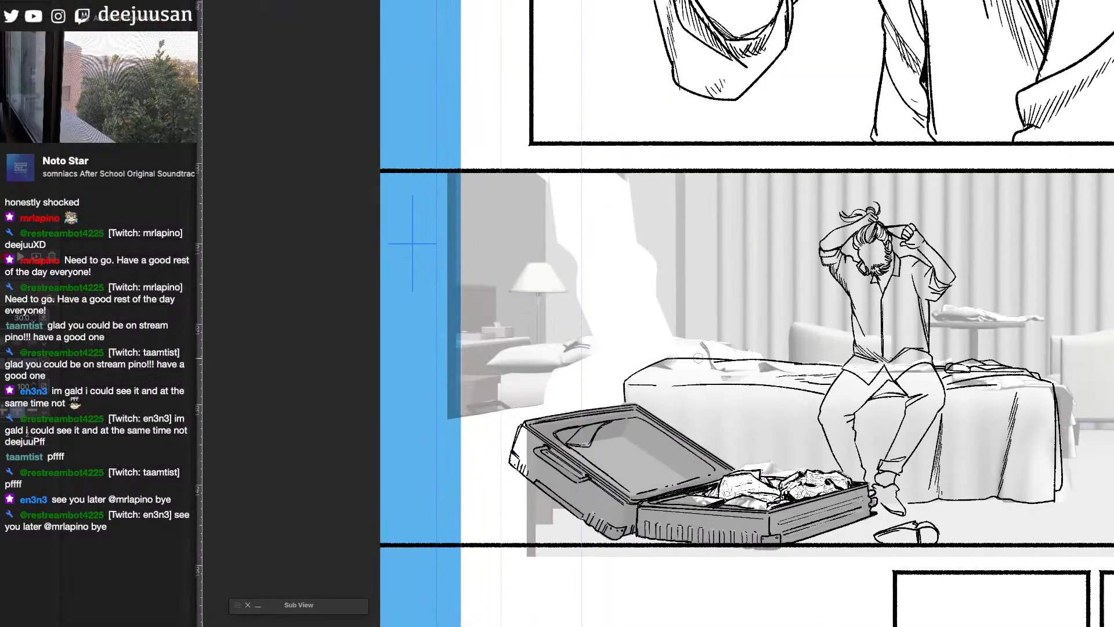
{"action": "mouse_move", "coordinate": [653, 363]}
{"action": "left_mouse_down"}
{"action": "mouse_move", "coordinate": [630, 381]}
{"action": "mouse_move", "coordinate": [715, 362]}
{"action": "left_mouse_up"}
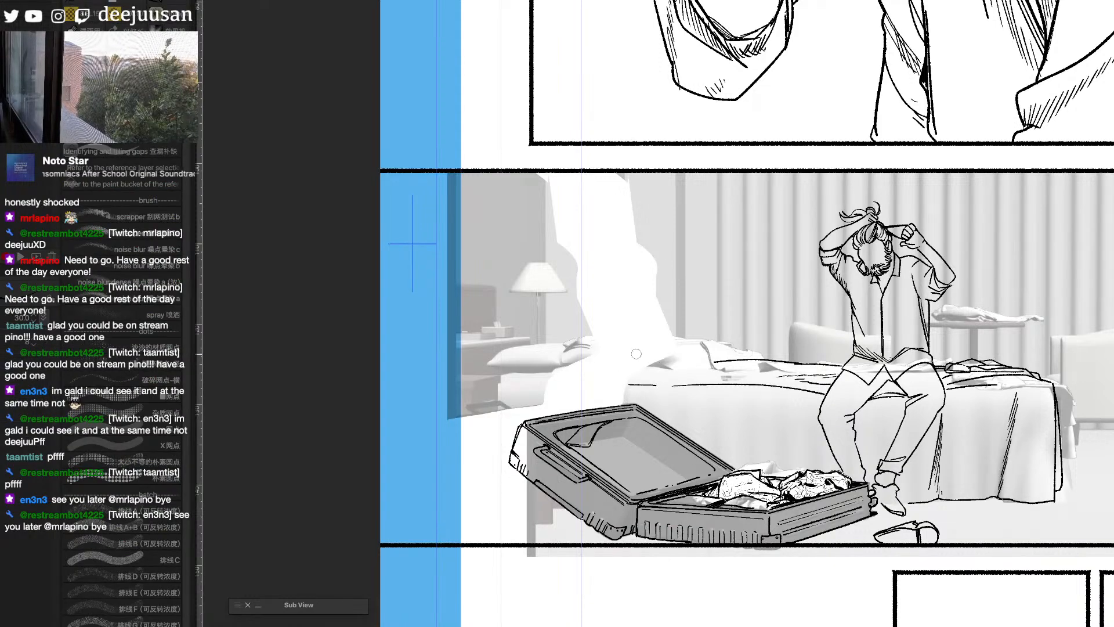
{"action": "left_click_drag", "start_coordinate": [594, 356], "coordinate": [830, 365]}
{"action": "key", "text": "ctrl+z"}
{"action": "mouse_move", "coordinate": [602, 355]}
{"action": "left_mouse_down"}
{"action": "mouse_move", "coordinate": [545, 374]}
{"action": "mouse_move", "coordinate": [547, 412]}
{"action": "mouse_move", "coordinate": [550, 382]}
{"action": "mouse_move", "coordinate": [609, 384]}
{"action": "left_mouse_up"}
{"action": "key", "text": "ctrl+z"}
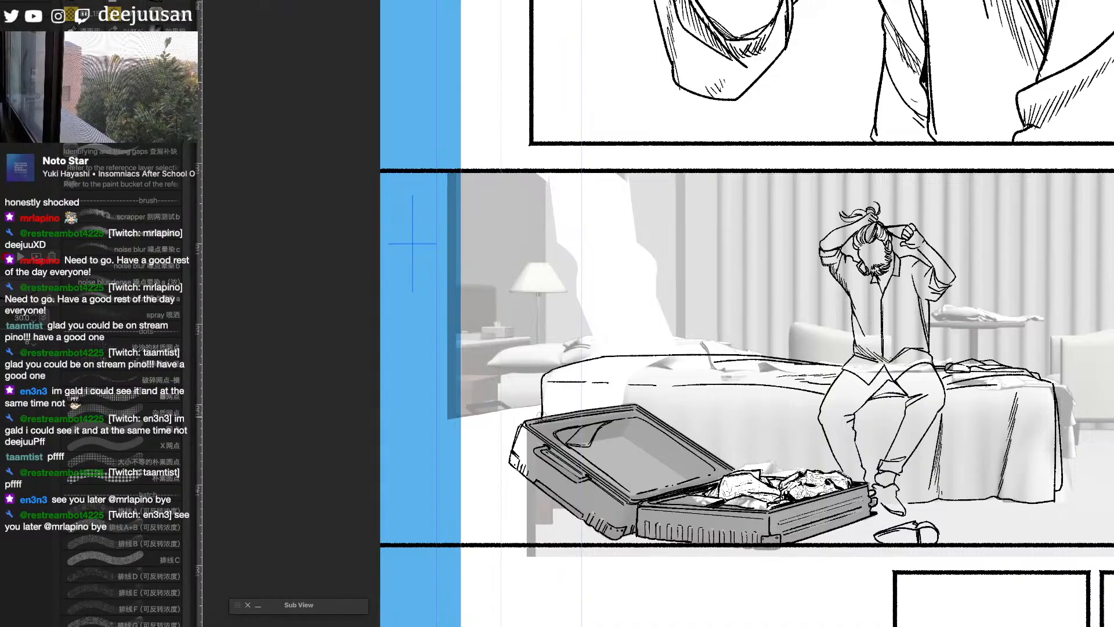
{"action": "left_click_drag", "start_coordinate": [996, 432], "coordinate": [823, 460]}
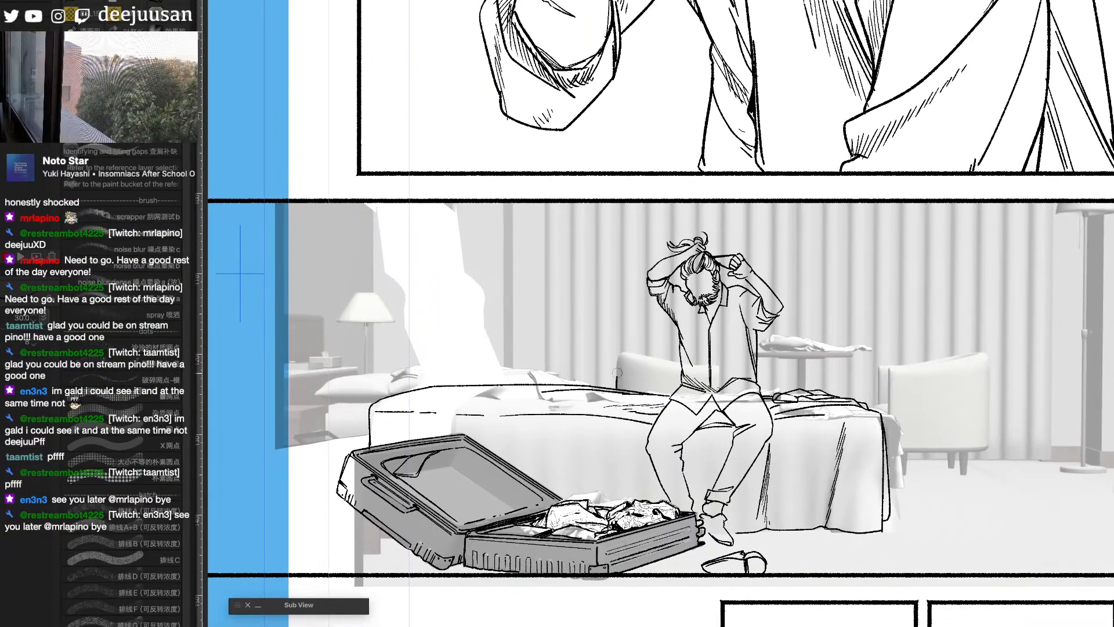
- Ink the two armchairs behind the bed, including the uncovered chair's legs, and extend the floor line toward the curtain's outer edge
{"action": "left_click_drag", "start_coordinate": [623, 352], "coordinate": [680, 365]}
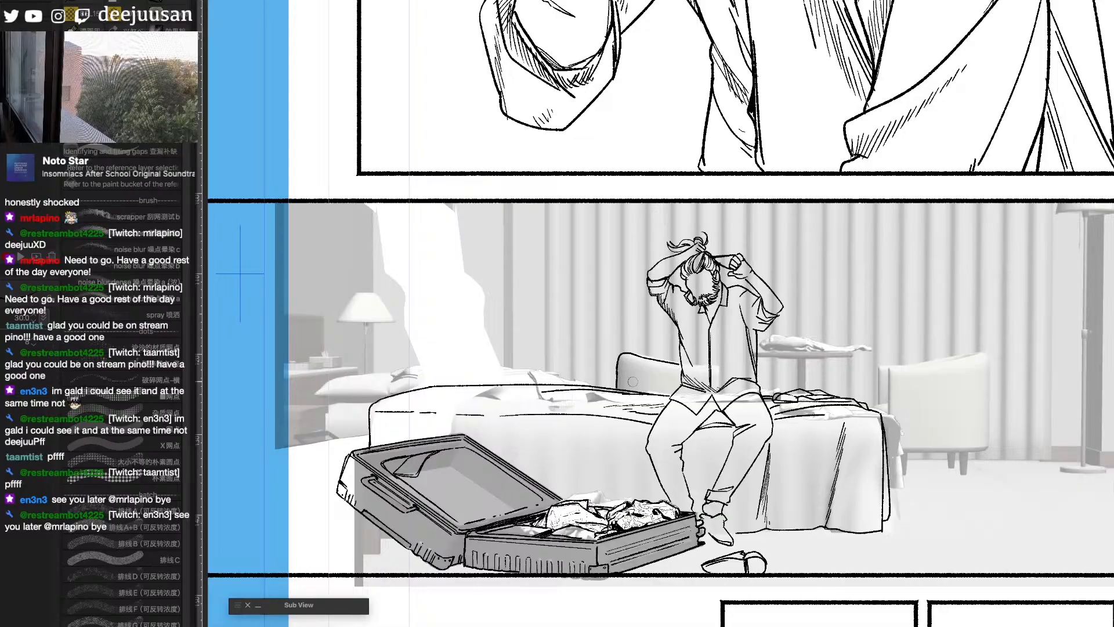
{"action": "mouse_move", "coordinate": [888, 375]}
{"action": "left_mouse_down"}
{"action": "mouse_move", "coordinate": [983, 354]}
{"action": "mouse_move", "coordinate": [986, 444]}
{"action": "left_mouse_up"}
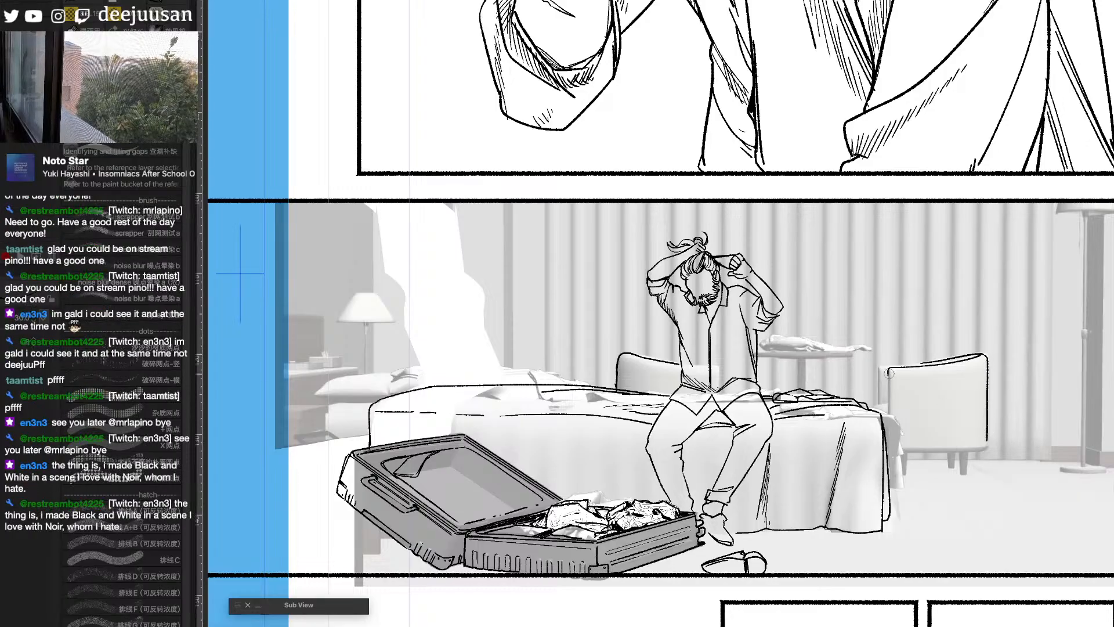
{"action": "left_click_drag", "start_coordinate": [889, 371], "coordinate": [889, 418]}
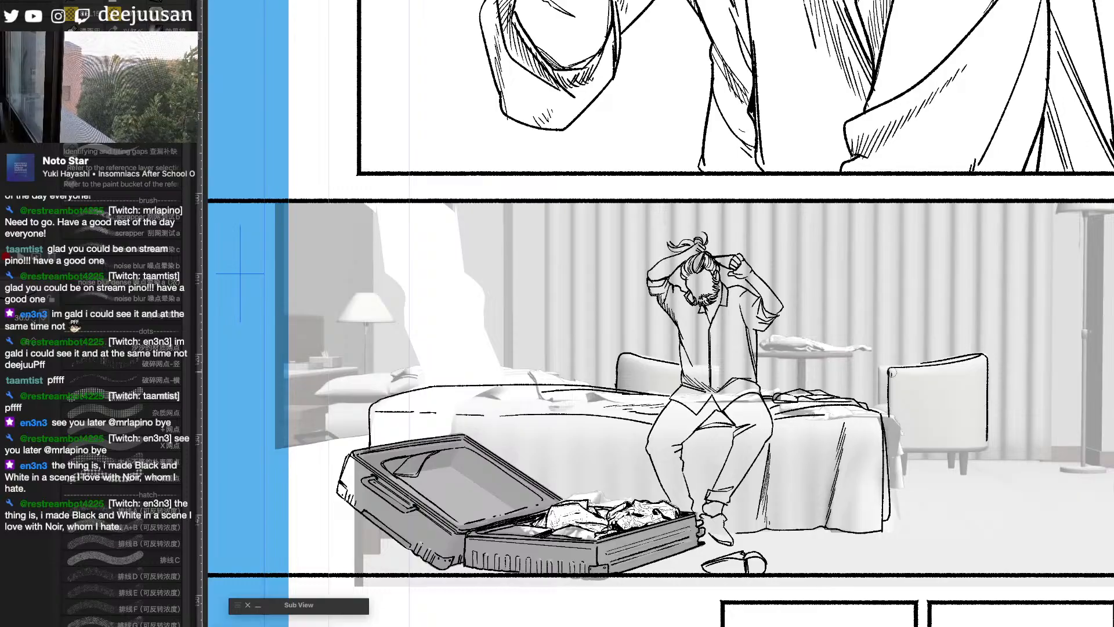
{"action": "mouse_move", "coordinate": [892, 373]}
{"action": "left_mouse_down"}
{"action": "mouse_move", "coordinate": [890, 411]}
{"action": "mouse_move", "coordinate": [879, 392]}
{"action": "mouse_move", "coordinate": [887, 450]}
{"action": "left_mouse_up"}
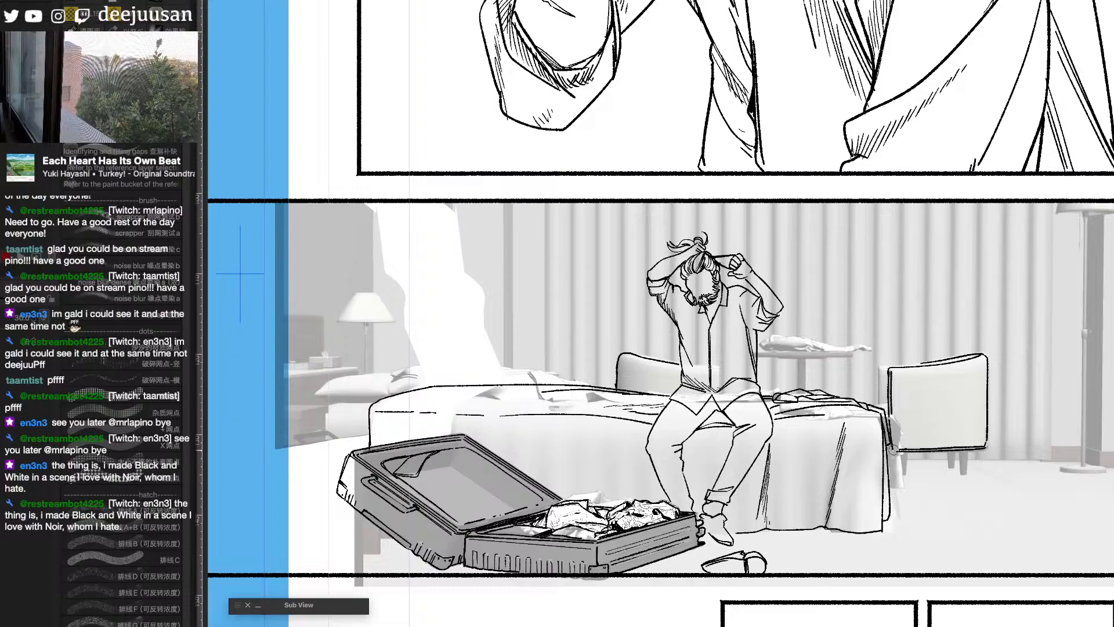
{"action": "mouse_move", "coordinate": [881, 367]}
{"action": "left_mouse_down"}
{"action": "mouse_move", "coordinate": [879, 400]}
{"action": "mouse_move", "coordinate": [880, 357]}
{"action": "mouse_move", "coordinate": [877, 368]}
{"action": "mouse_move", "coordinate": [919, 363]}
{"action": "left_mouse_up"}
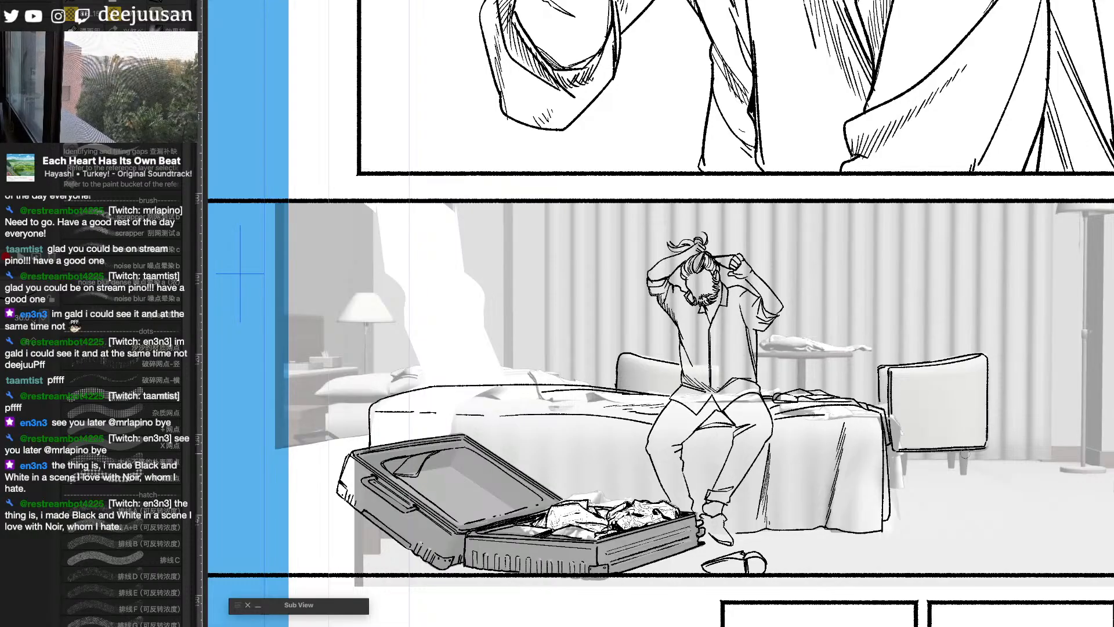
{"action": "mouse_move", "coordinate": [967, 451]}
{"action": "left_mouse_down"}
{"action": "mouse_move", "coordinate": [961, 475]}
{"action": "mouse_move", "coordinate": [948, 466]}
{"action": "mouse_move", "coordinate": [952, 450]}
{"action": "mouse_move", "coordinate": [951, 467]}
{"action": "mouse_move", "coordinate": [905, 454]}
{"action": "mouse_move", "coordinate": [905, 475]}
{"action": "mouse_move", "coordinate": [932, 470]}
{"action": "mouse_move", "coordinate": [904, 478]}
{"action": "mouse_move", "coordinate": [927, 470]}
{"action": "mouse_move", "coordinate": [907, 460]}
{"action": "mouse_move", "coordinate": [1050, 459]}
{"action": "left_mouse_up"}
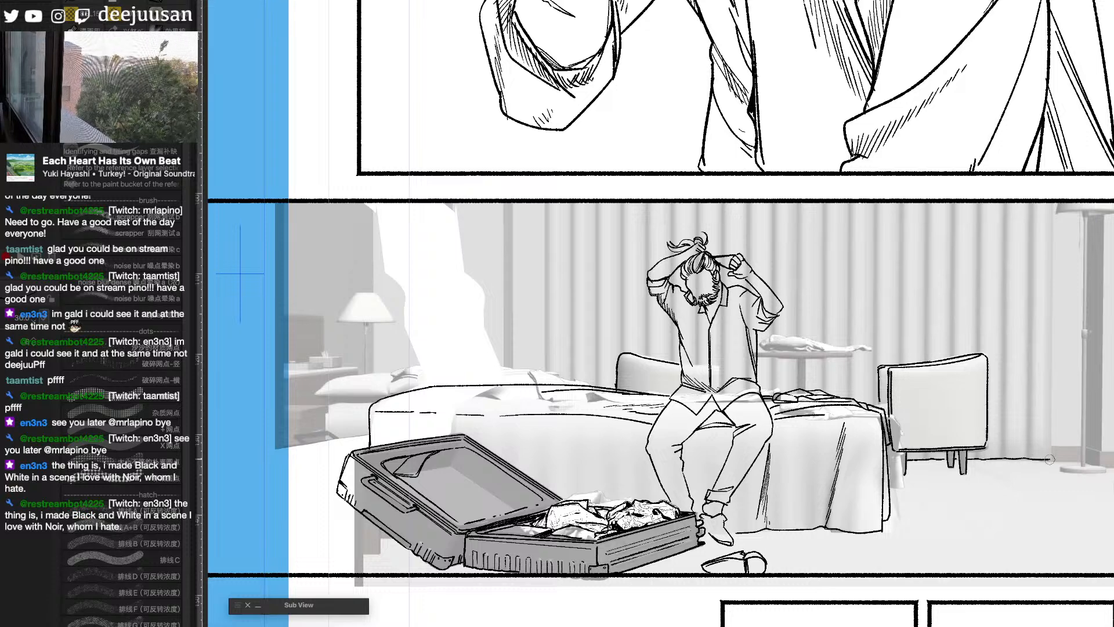
- Rule a straight vertical line along the curtain's outer edge near the floor lamp, redoing the first attempt, and return to the inking pen
{"action": "key", "text": "q"}
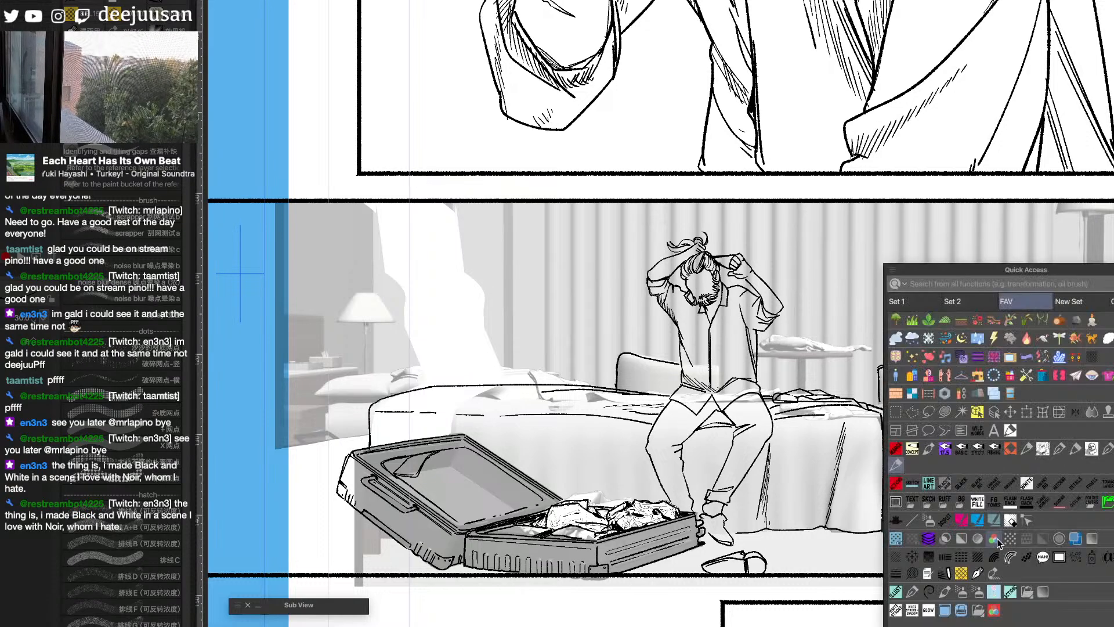
{"action": "left_click", "coordinate": [914, 520]}
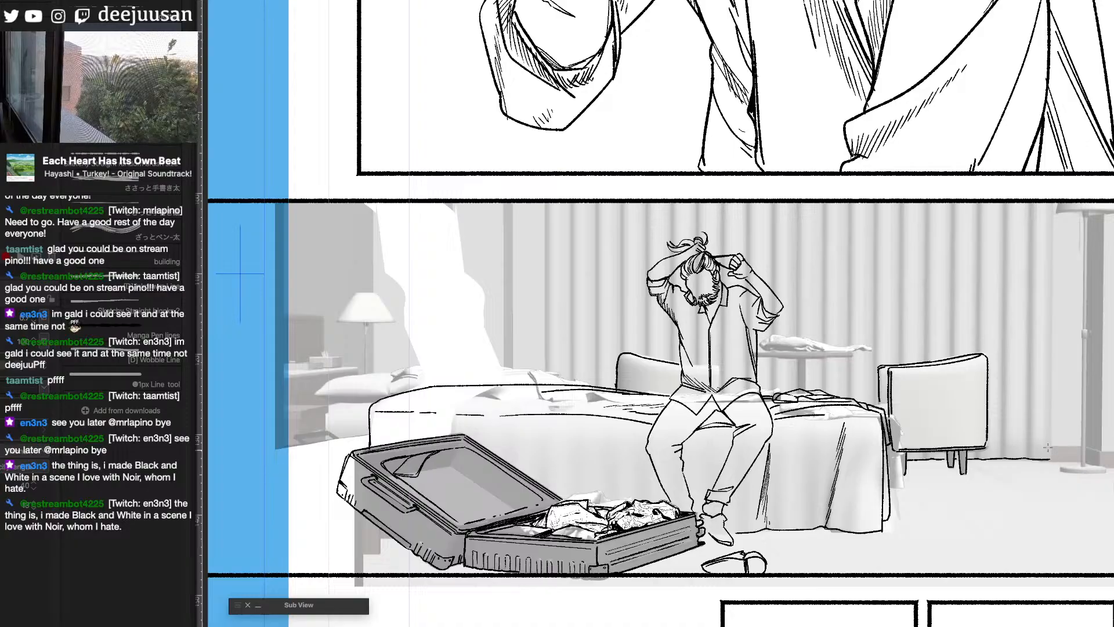
{"action": "mouse_move", "coordinate": [1048, 447]}
{"action": "left_mouse_down"}
{"action": "mouse_move", "coordinate": [1053, 208]}
{"action": "mouse_move", "coordinate": [1051, 460]}
{"action": "left_mouse_up"}
{"action": "key", "text": "ctrl+z"}
{"action": "key", "text": "]"}
{"action": "key", "text": "q"}
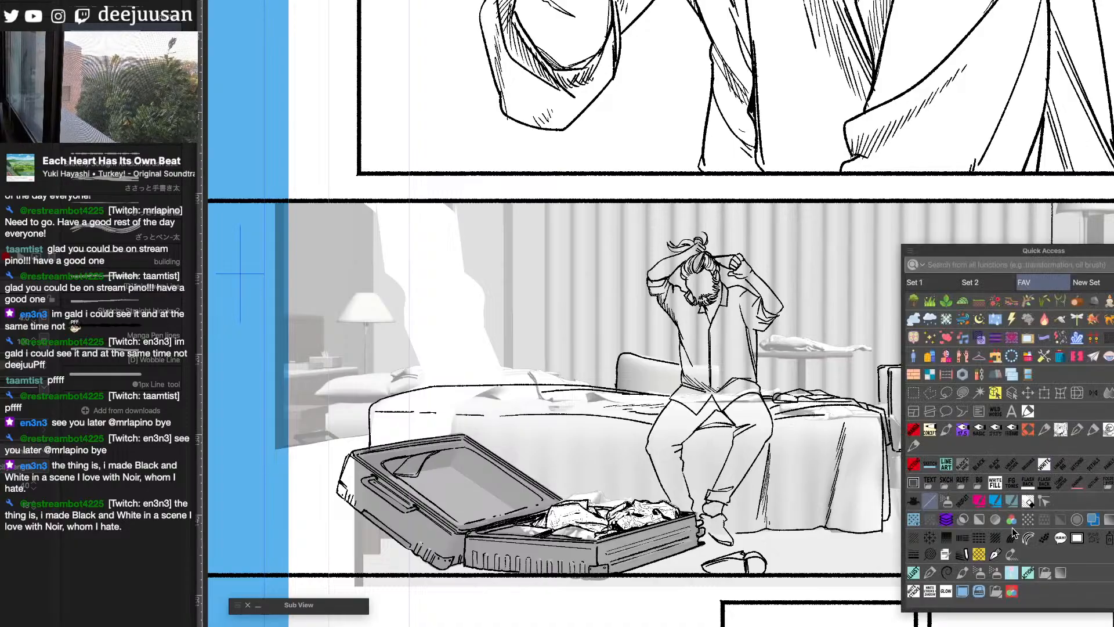
{"action": "left_click", "coordinate": [915, 447]}
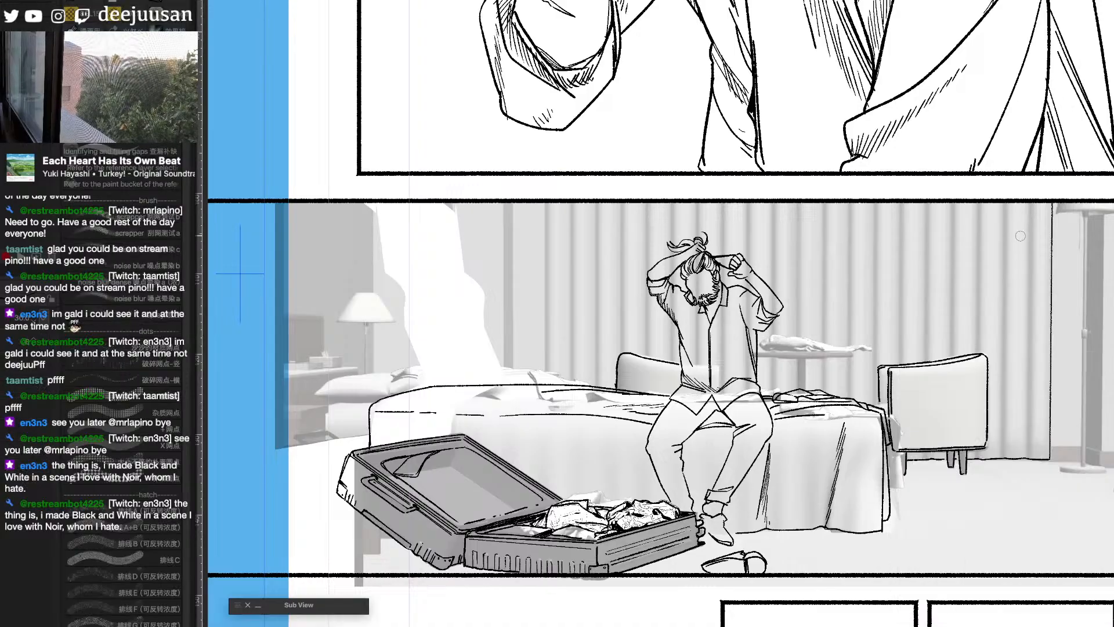
- Ink long vertical fold lines down the curtain behind the armchair beside the bed
{"action": "left_click_drag", "start_coordinate": [1028, 212], "coordinate": [1028, 446]}
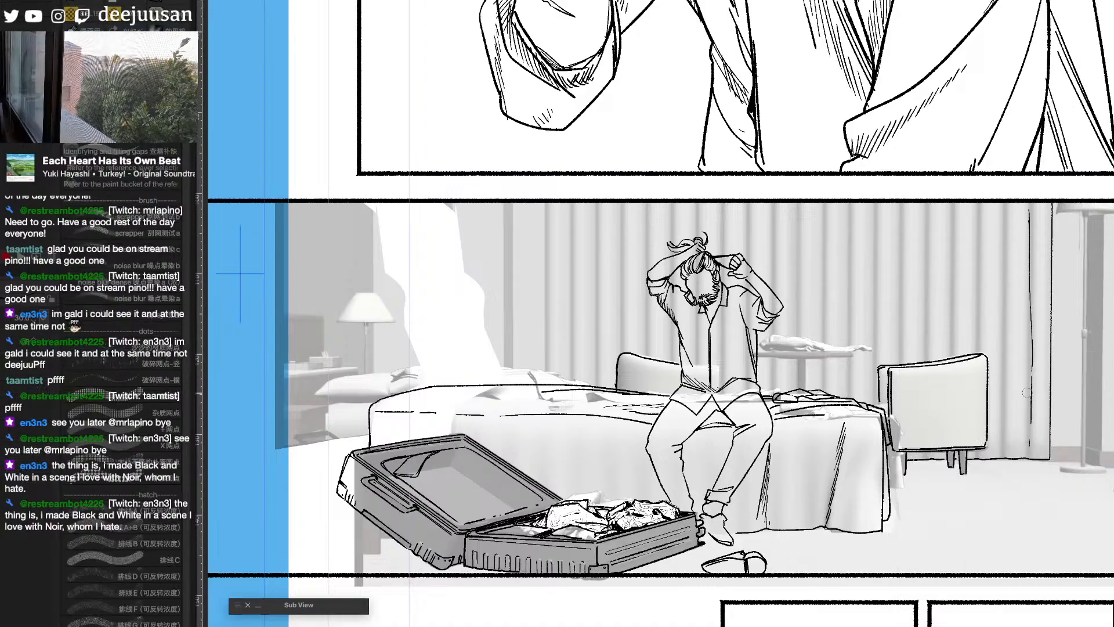
{"action": "left_click_drag", "start_coordinate": [1002, 209], "coordinate": [1001, 458]}
{"action": "left_click_drag", "start_coordinate": [1038, 344], "coordinate": [979, 339]}
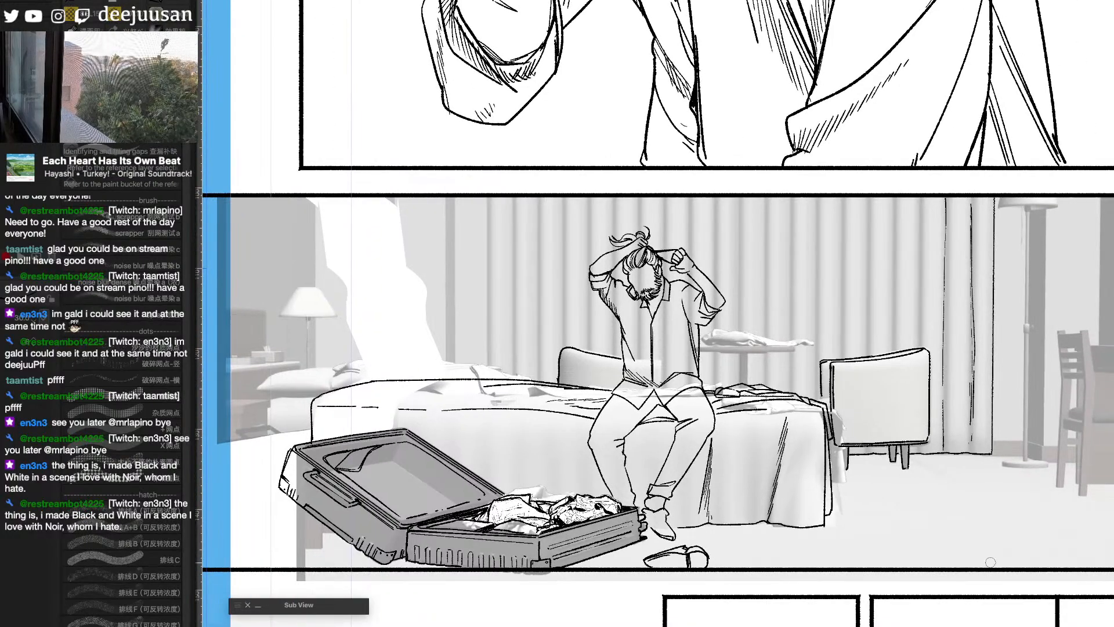
{"action": "left_click_drag", "start_coordinate": [922, 362], "coordinate": [979, 366]}
{"action": "left_click_drag", "start_coordinate": [978, 201], "coordinate": [978, 335]}
{"action": "left_click_drag", "start_coordinate": [950, 200], "coordinate": [949, 343]}
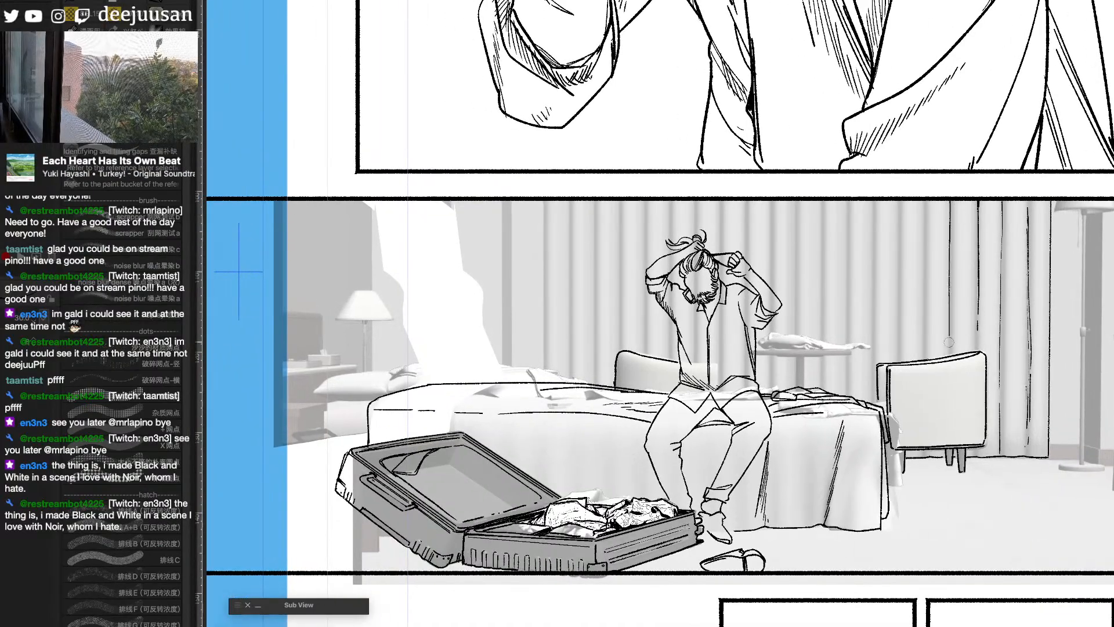
{"action": "left_click_drag", "start_coordinate": [1036, 535], "coordinate": [1002, 520]}
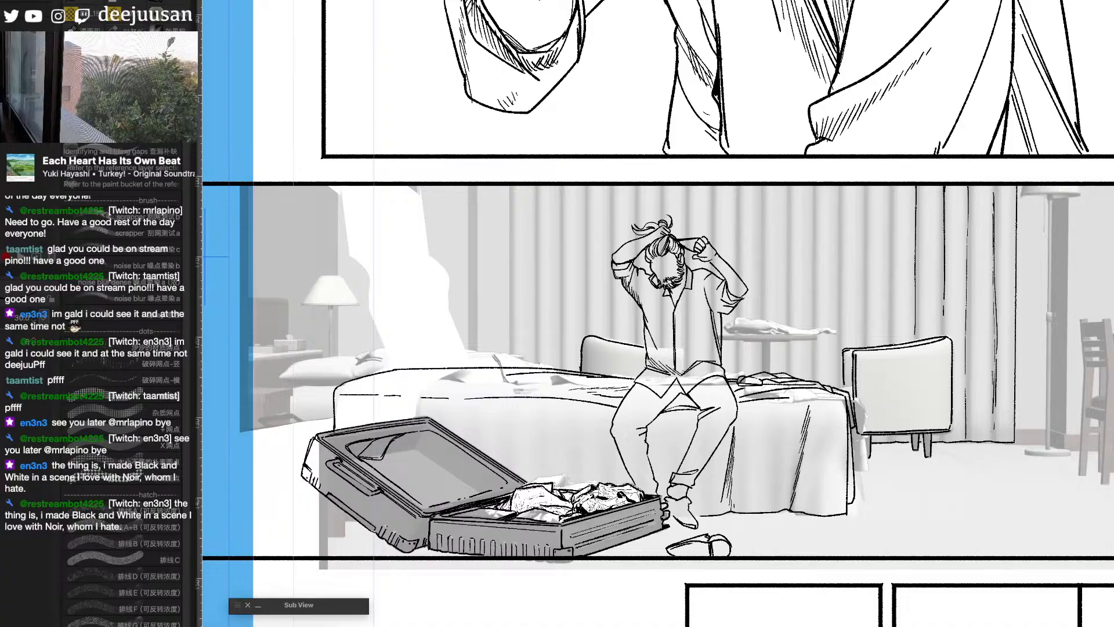
{"action": "key", "text": "ctrl+comma"}
{"action": "key", "text": "ctrl+comma"}
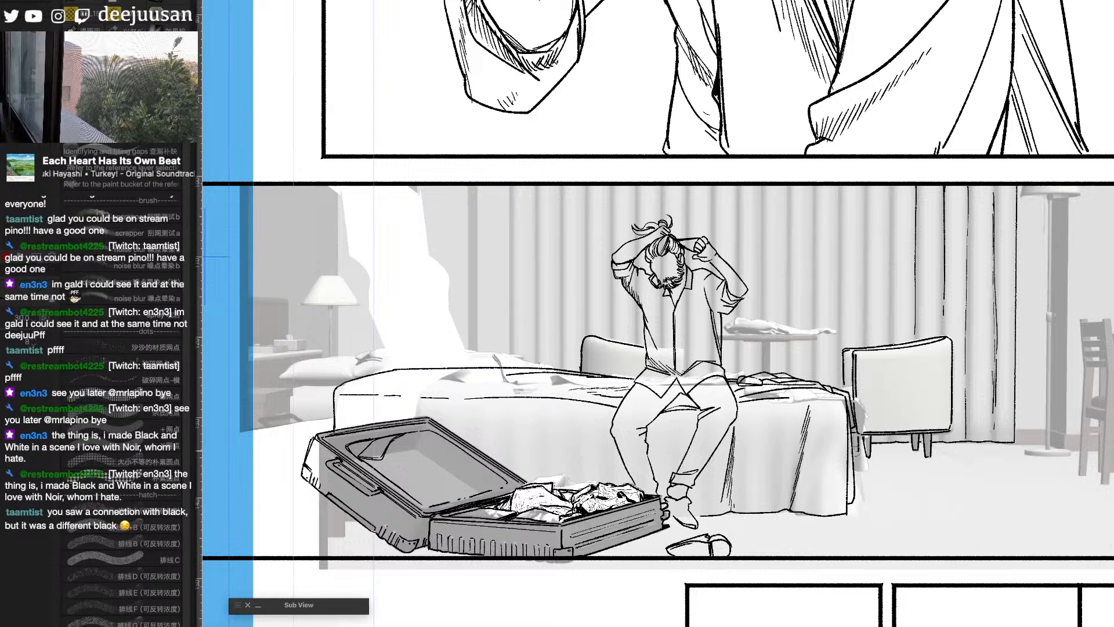
- Ink the edge of the round tabletop between the seated man and the armchair
{"action": "left_click_drag", "start_coordinate": [883, 475], "coordinate": [946, 480]}
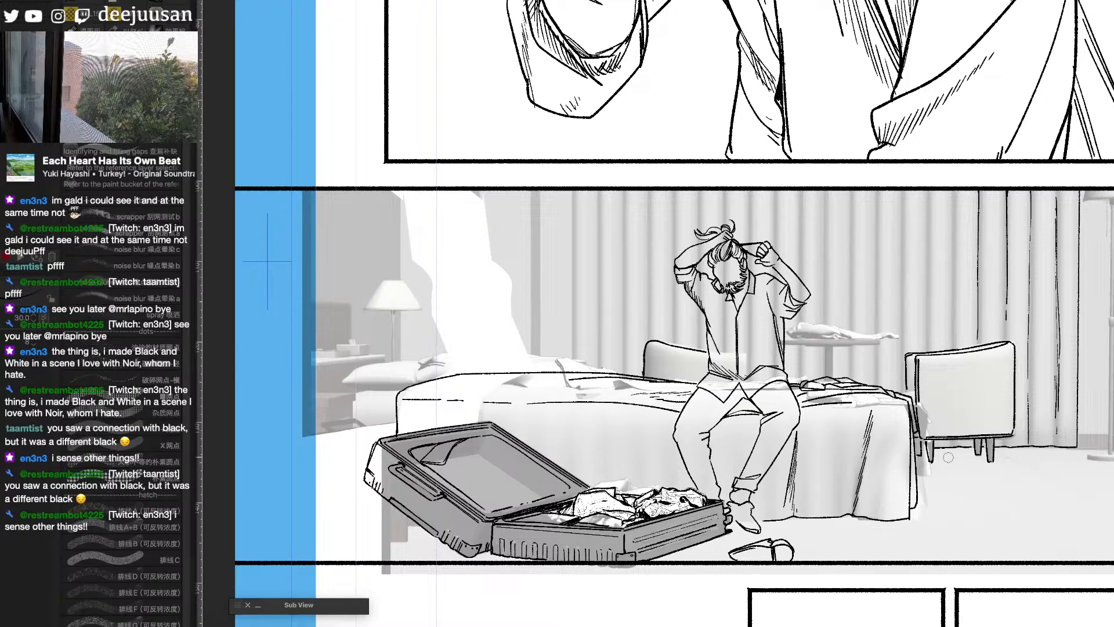
{"action": "left_click_drag", "start_coordinate": [790, 340], "coordinate": [880, 342]}
{"action": "left_click_drag", "start_coordinate": [790, 345], "coordinate": [881, 342]}
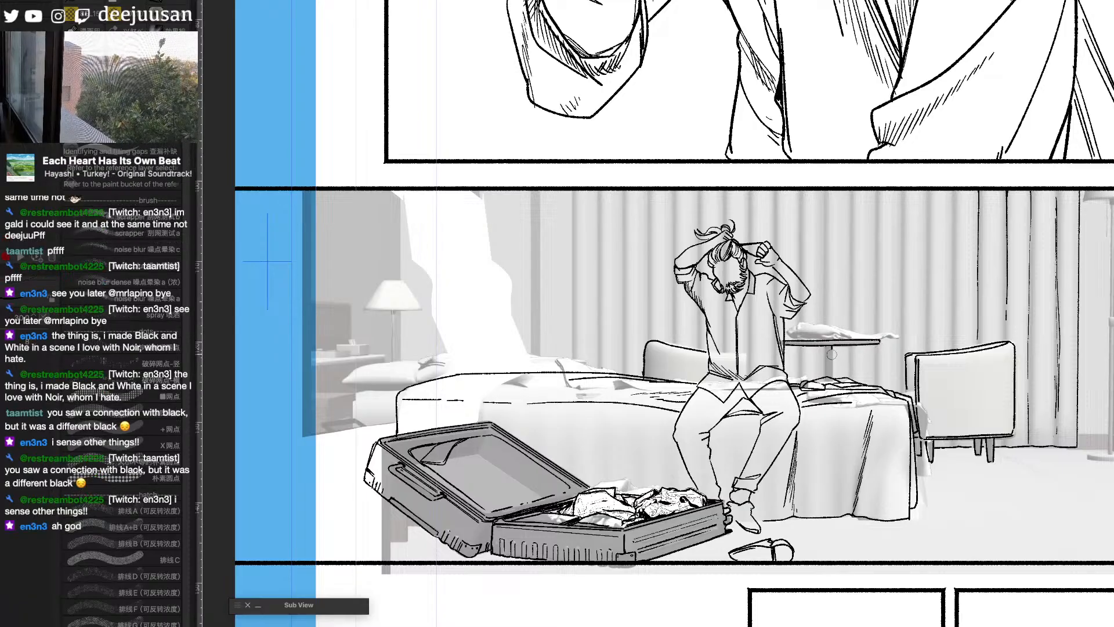
- Examine the finished hotel room and figure panels on the facing page for how their backgrounds and details are rendered
{"action": "scroll", "coordinate": [824, 360], "scroll_direction": "down", "scroll_amount": 2}
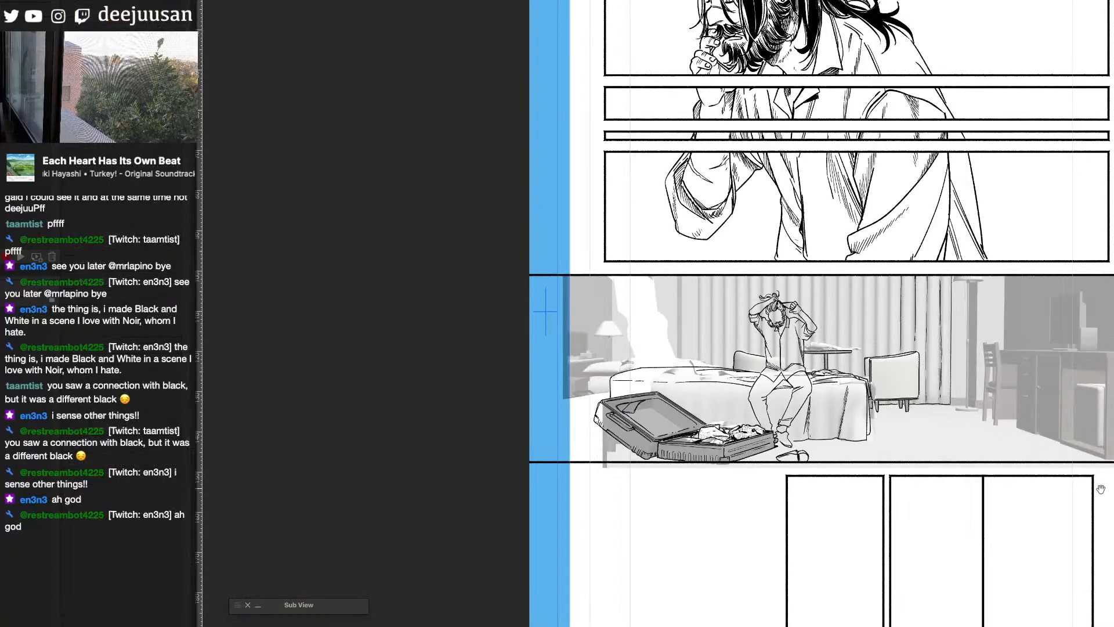
{"action": "left_click_drag", "start_coordinate": [1098, 488], "coordinate": [443, 472]}
{"action": "left_click_drag", "start_coordinate": [952, 477], "coordinate": [928, 470]}
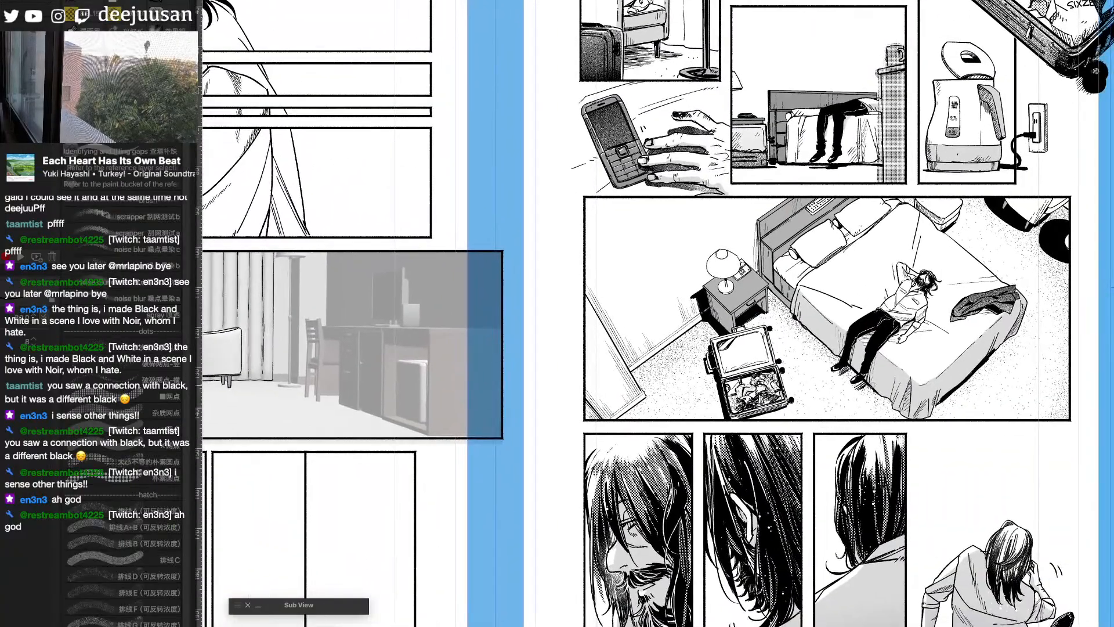
{"action": "scroll", "coordinate": [863, 124], "scroll_direction": "up", "scroll_amount": 2}
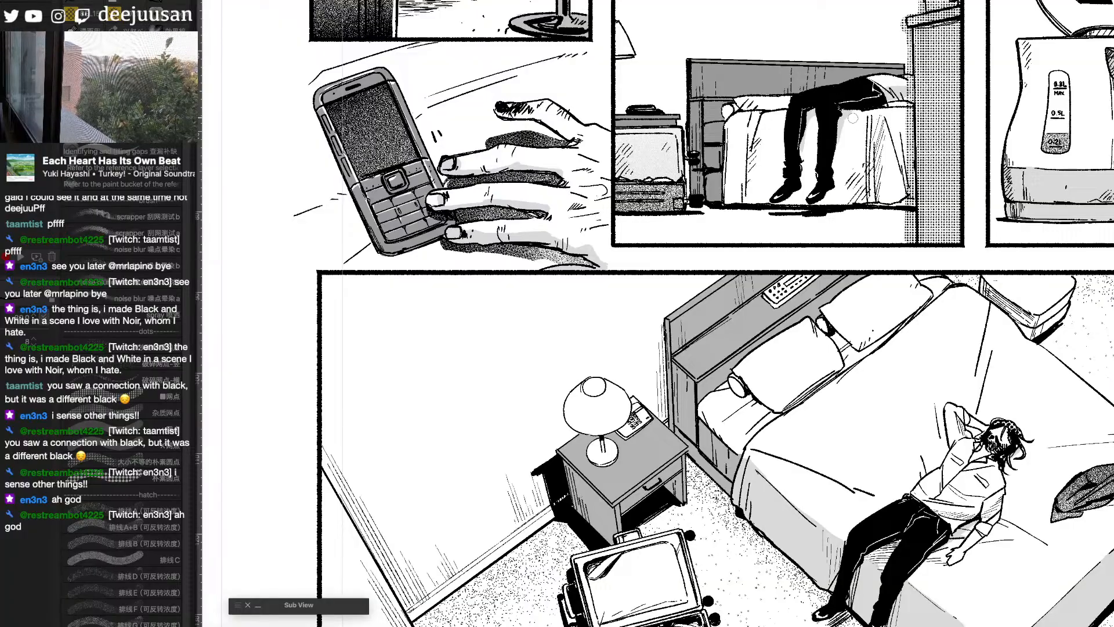
{"action": "scroll", "coordinate": [853, 118], "scroll_direction": "down", "scroll_amount": 2}
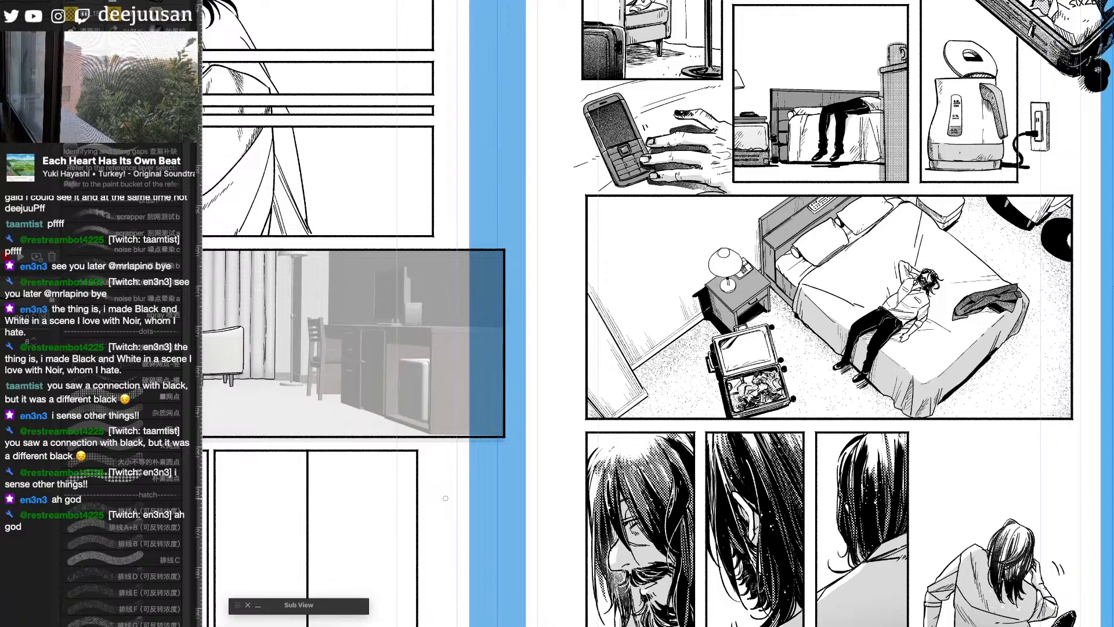
{"action": "left_click_drag", "start_coordinate": [624, 387], "coordinate": [743, 515]}
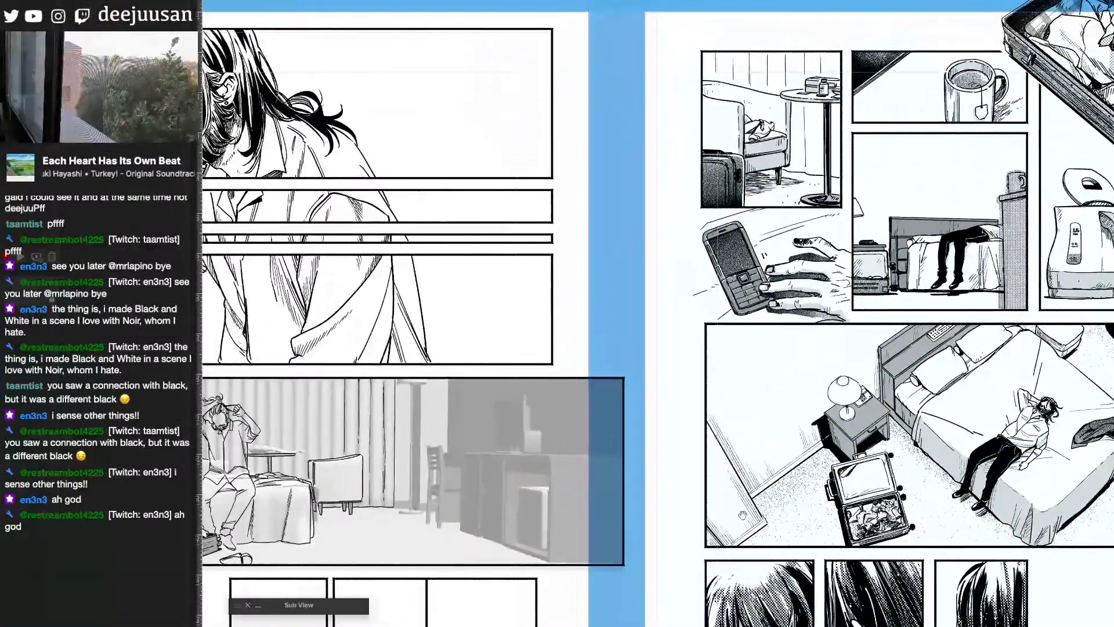
{"action": "scroll", "coordinate": [762, 300], "scroll_direction": "up", "scroll_amount": 2}
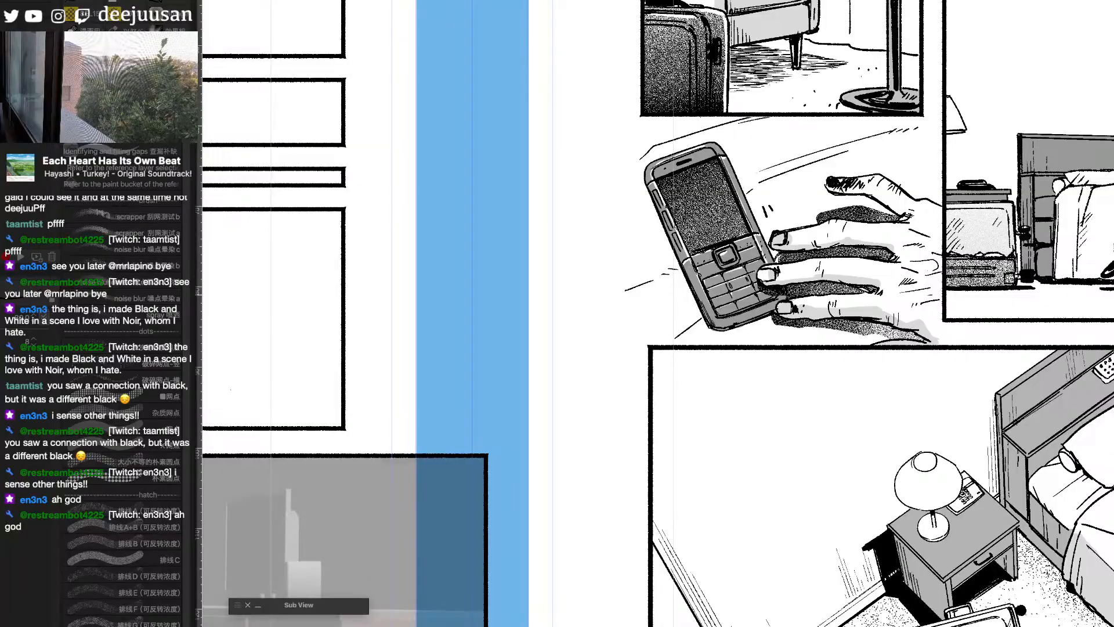
{"action": "scroll", "coordinate": [934, 413], "scroll_direction": "down", "scroll_amount": 1}
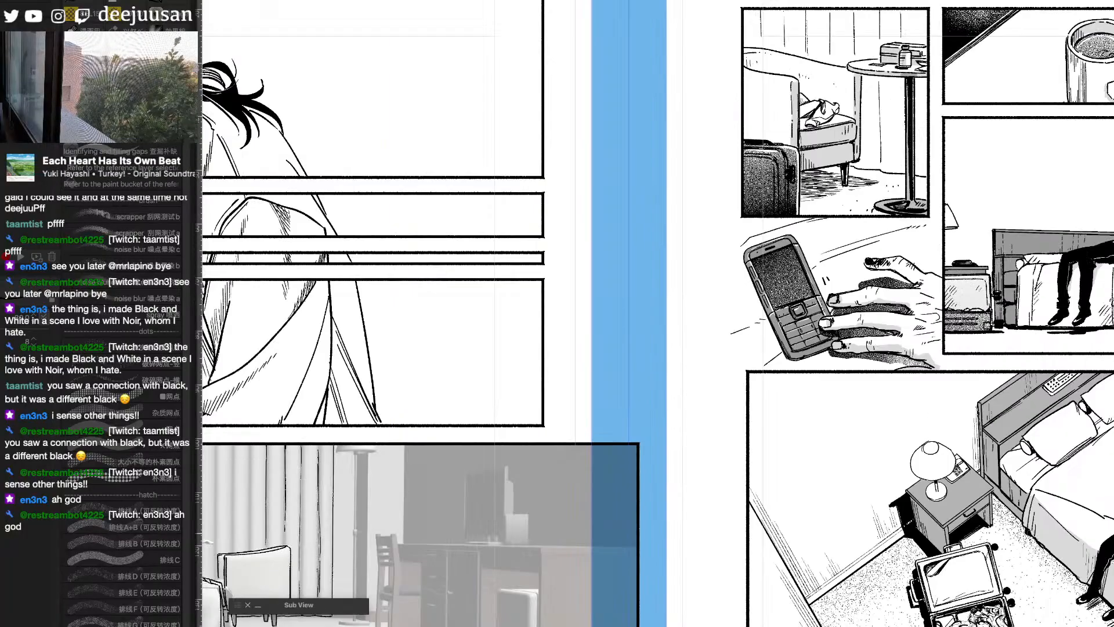
{"action": "mouse_move", "coordinate": [1073, 588]}
{"action": "left_mouse_down"}
{"action": "mouse_move", "coordinate": [860, 296]}
{"action": "mouse_move", "coordinate": [1003, 518]}
{"action": "mouse_move", "coordinate": [943, 436]}
{"action": "left_mouse_up"}
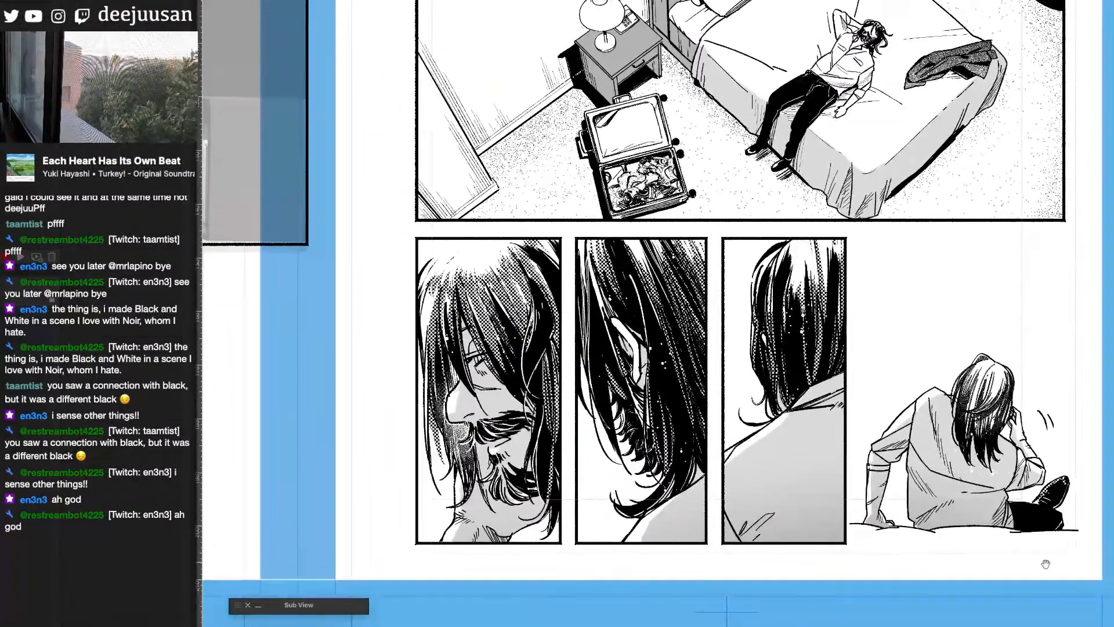
{"action": "scroll", "coordinate": [918, 546], "scroll_direction": "up", "scroll_amount": 1}
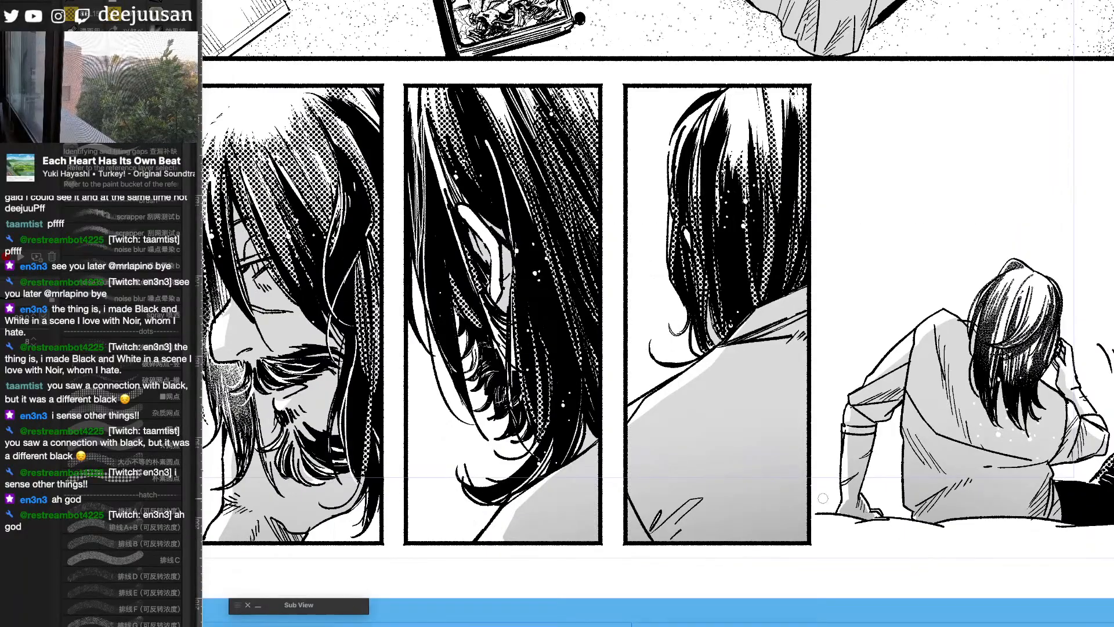
{"action": "scroll", "coordinate": [617, 525], "scroll_direction": "down", "scroll_amount": 2}
{"action": "mouse_move", "coordinate": [478, 435]}
{"action": "left_mouse_down"}
{"action": "mouse_move", "coordinate": [620, 594]}
{"action": "mouse_move", "coordinate": [785, 601]}
{"action": "left_mouse_up"}
{"action": "left_click_drag", "start_coordinate": [651, 474], "coordinate": [986, 497]}
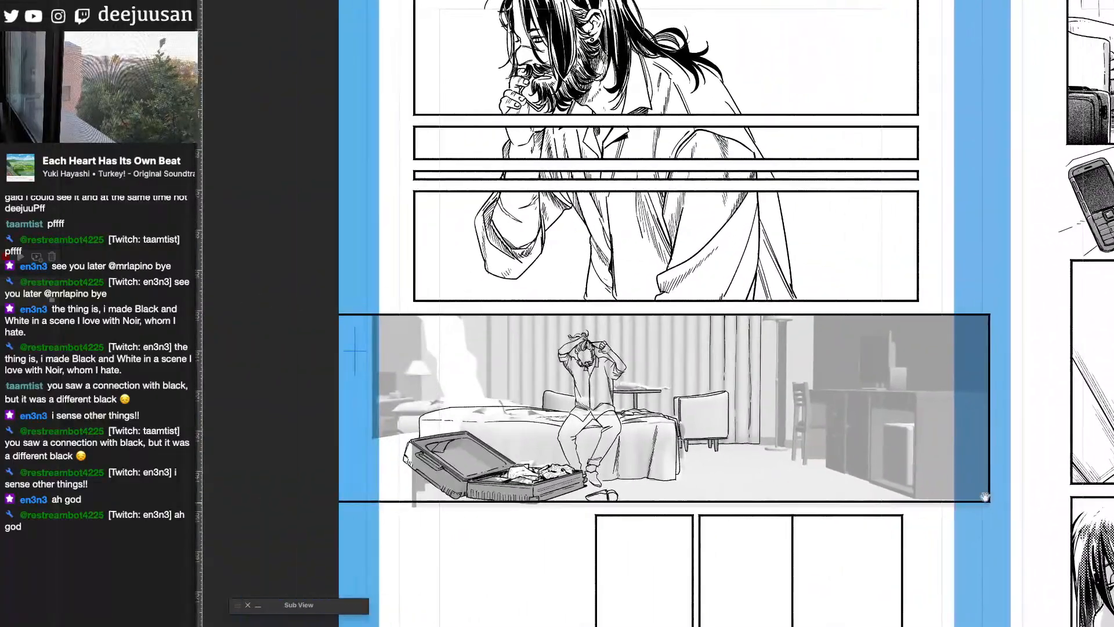
{"action": "left_click_drag", "start_coordinate": [776, 503], "coordinate": [816, 445]}
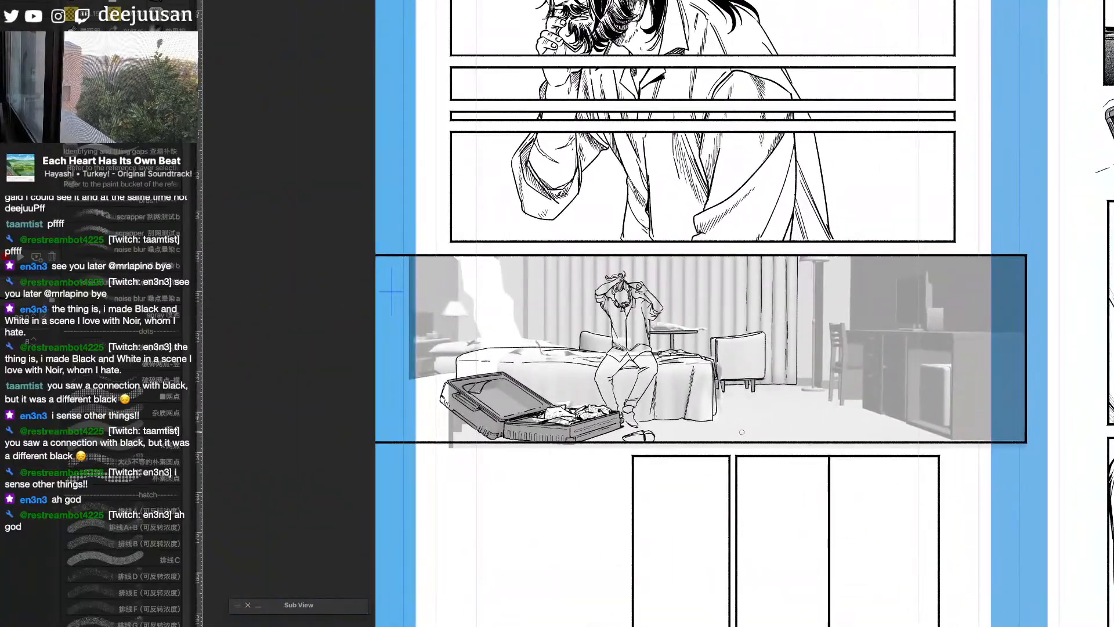
- Ink the front pillow with its rounded open end at the head of the bed, correcting stray strokes
{"action": "scroll", "coordinate": [742, 432], "scroll_direction": "up", "scroll_amount": 1}
{"action": "left_click_drag", "start_coordinate": [741, 432], "coordinate": [923, 435]}
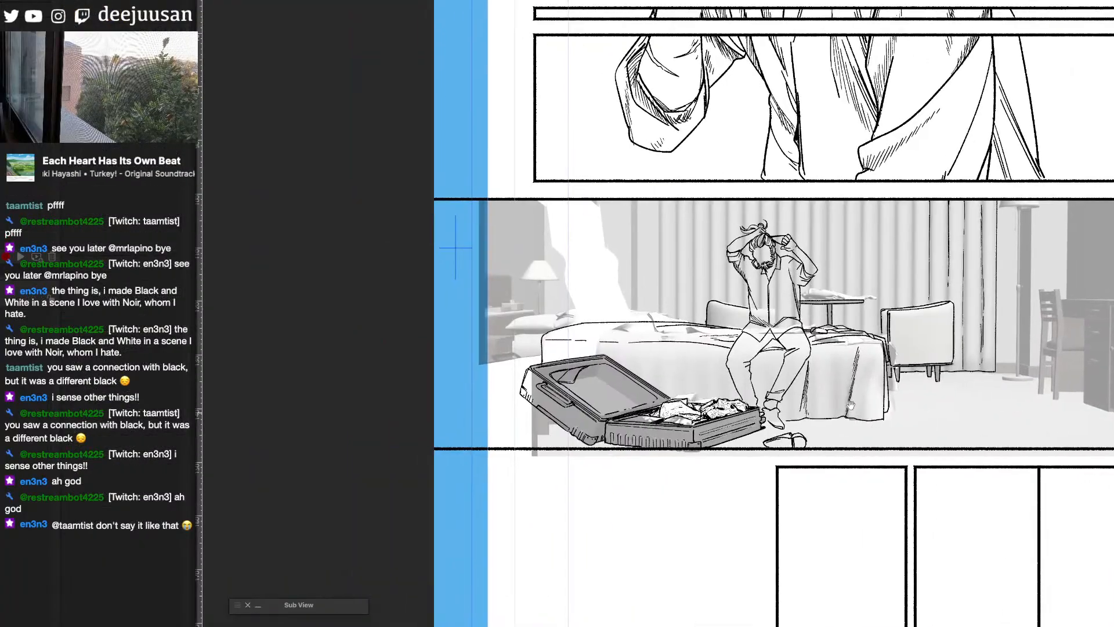
{"action": "mouse_move", "coordinate": [492, 319]}
{"action": "left_mouse_down"}
{"action": "mouse_move", "coordinate": [525, 311]}
{"action": "mouse_move", "coordinate": [544, 323]}
{"action": "mouse_move", "coordinate": [490, 315]}
{"action": "mouse_move", "coordinate": [552, 328]}
{"action": "left_mouse_up"}
{"action": "key", "text": "ctrl+z"}
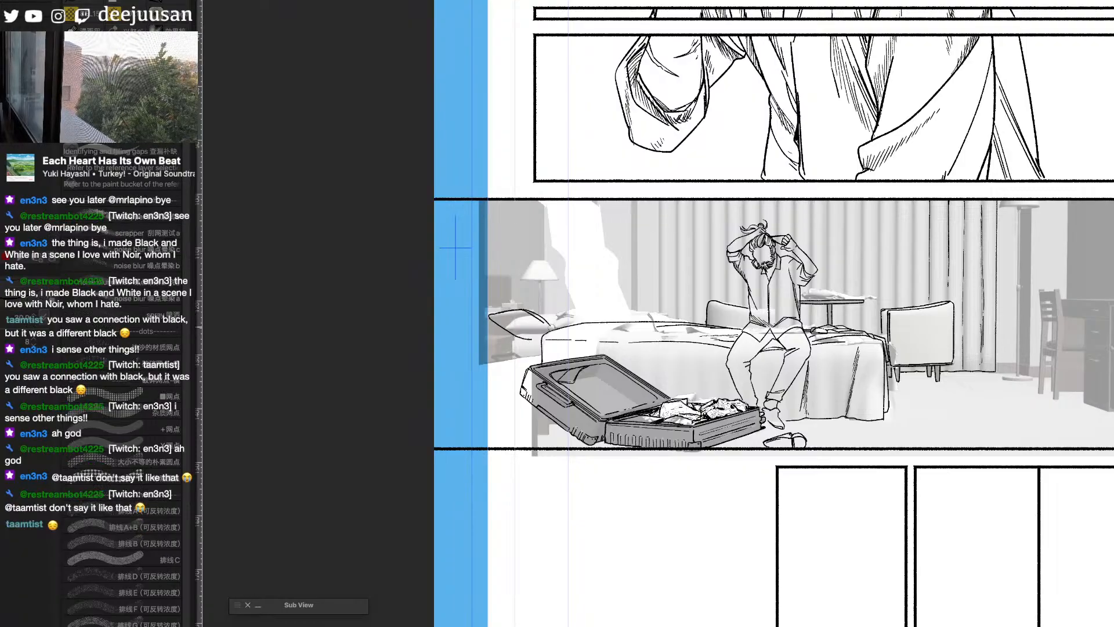
{"action": "key", "text": "super+z"}
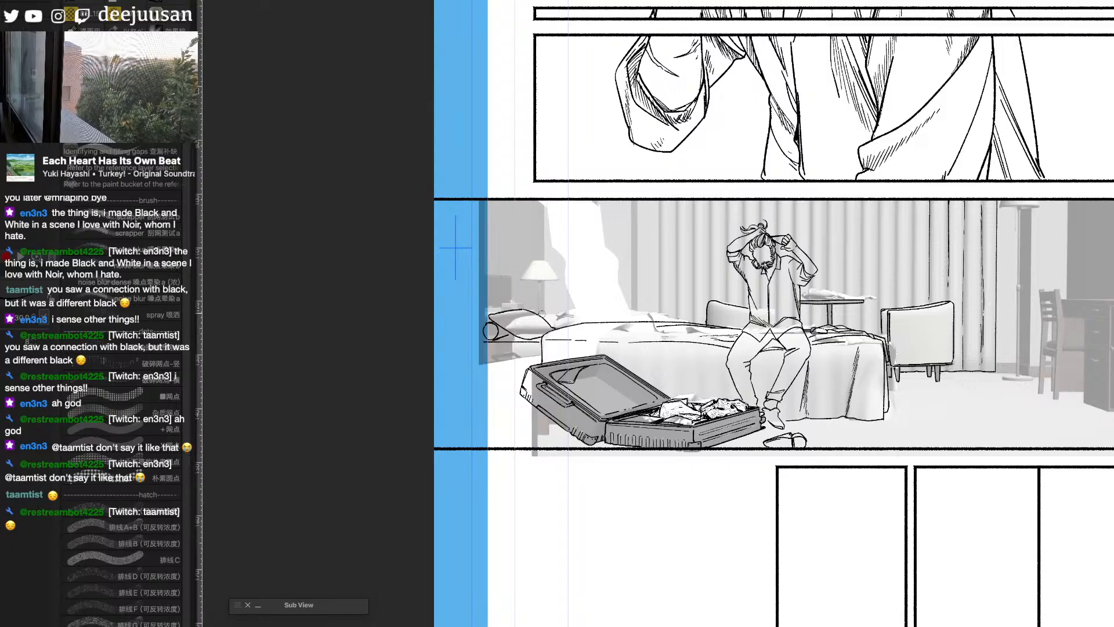
- Ink the rear pillow behind the front one and the small objects on the bedside surface, redoing stray strokes
{"action": "left_click_drag", "start_coordinate": [539, 309], "coordinate": [562, 305]}
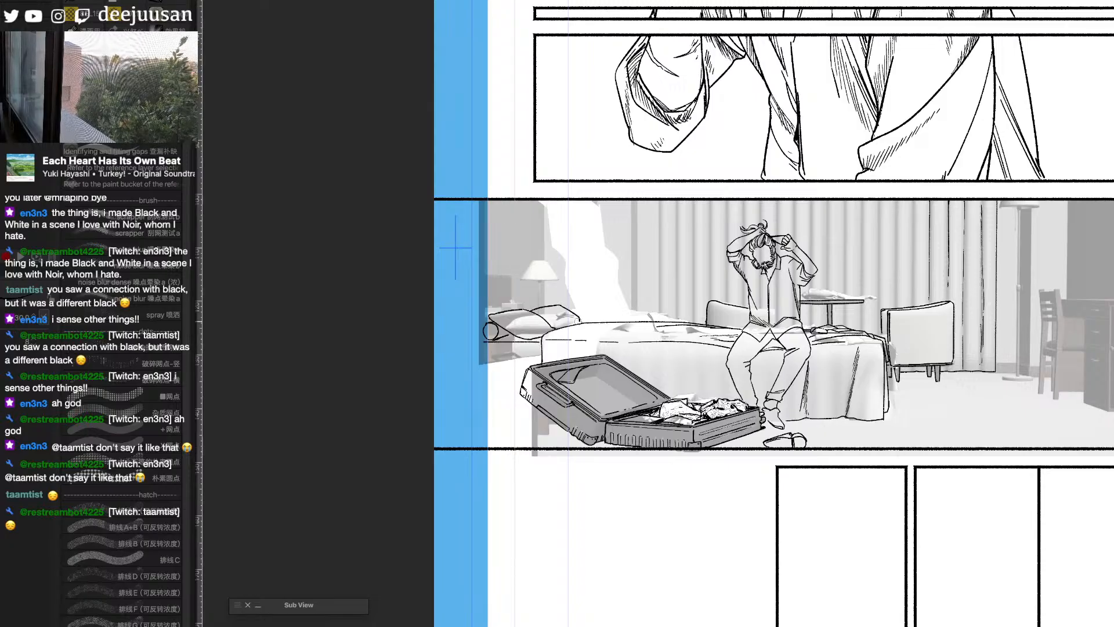
{"action": "key", "text": "ctrl+z"}
{"action": "key", "text": "ctrl+z"}
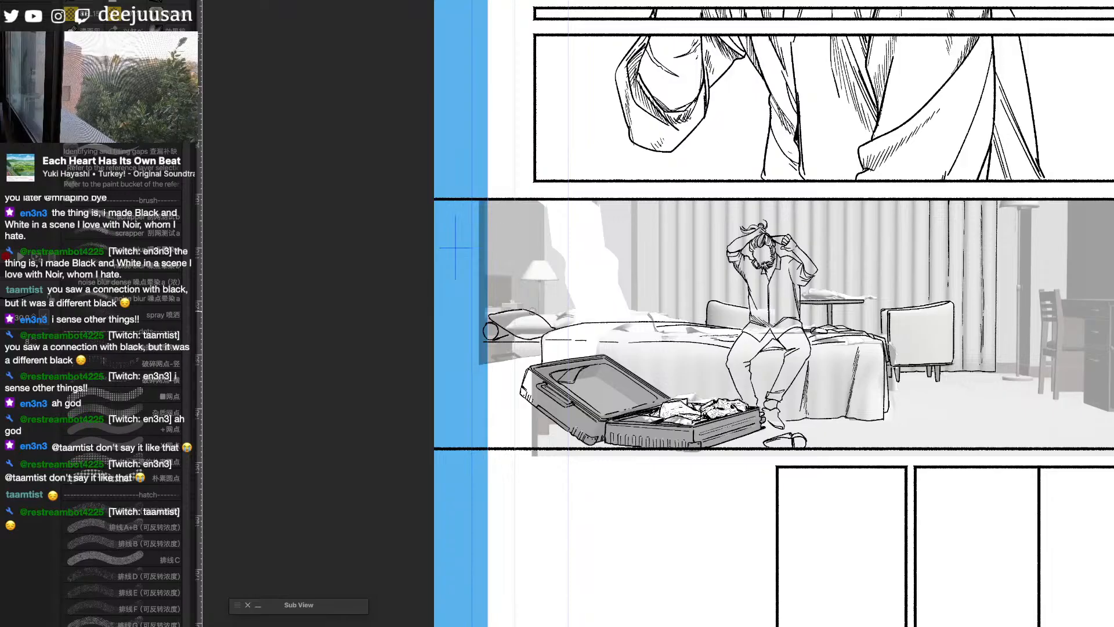
{"action": "left_click_drag", "start_coordinate": [532, 309], "coordinate": [558, 305]}
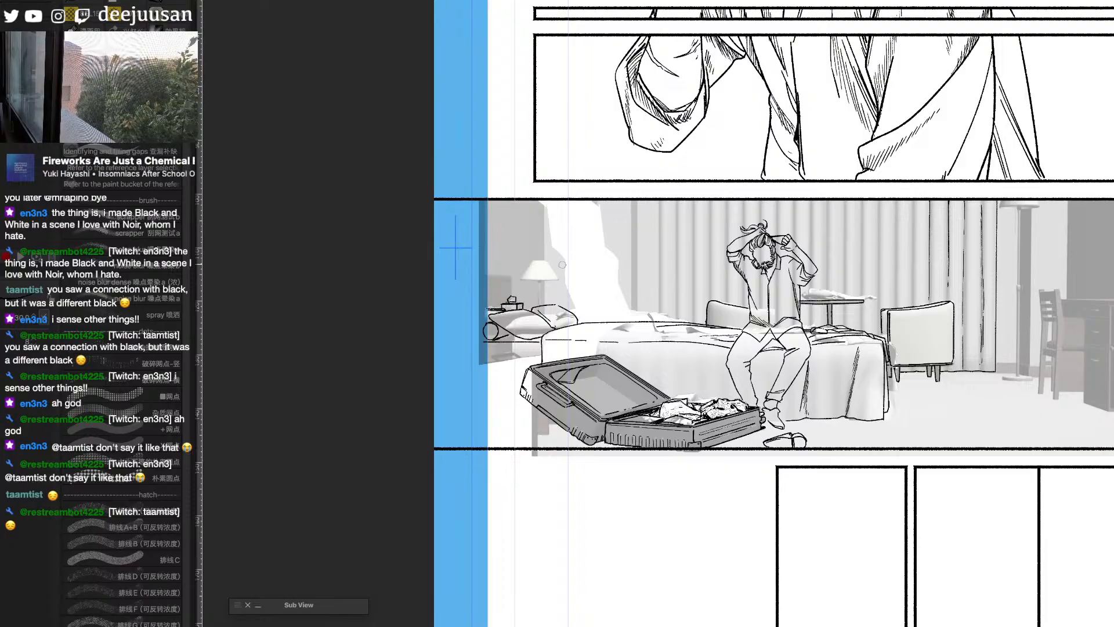
- Ink the outline of the headboard behind the pillows, extending its upper edge past the panel's outer side
{"action": "mouse_move", "coordinate": [527, 291]}
{"action": "left_mouse_down"}
{"action": "mouse_move", "coordinate": [632, 273]}
{"action": "mouse_move", "coordinate": [607, 283]}
{"action": "left_mouse_up"}
{"action": "scroll", "coordinate": [632, 274], "scroll_direction": "up", "scroll_amount": 1}
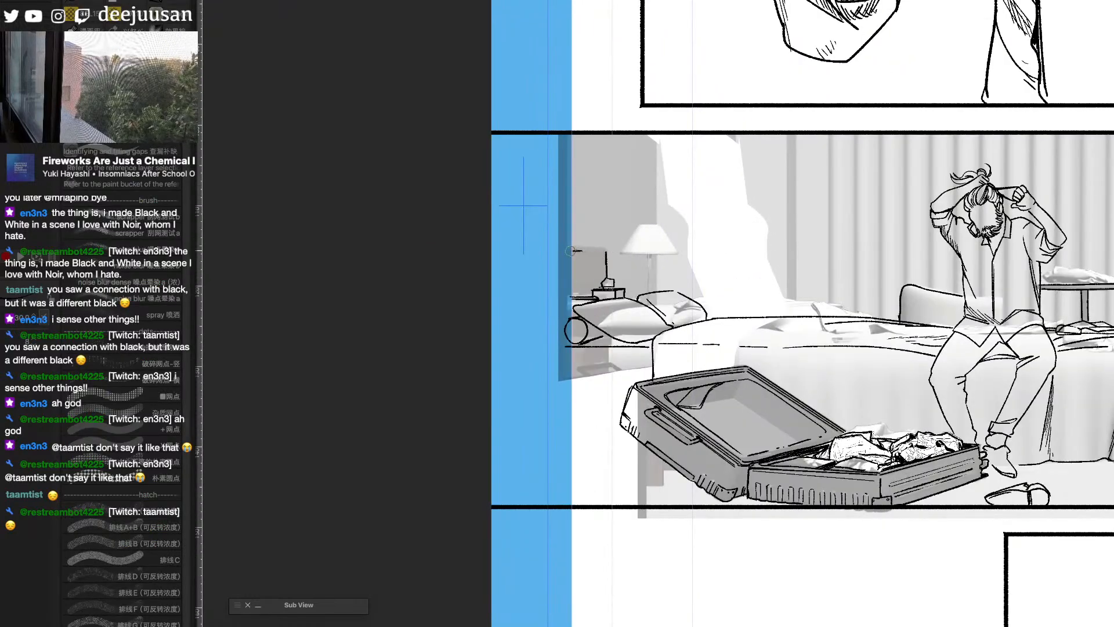
{"action": "left_click_drag", "start_coordinate": [570, 251], "coordinate": [605, 251]}
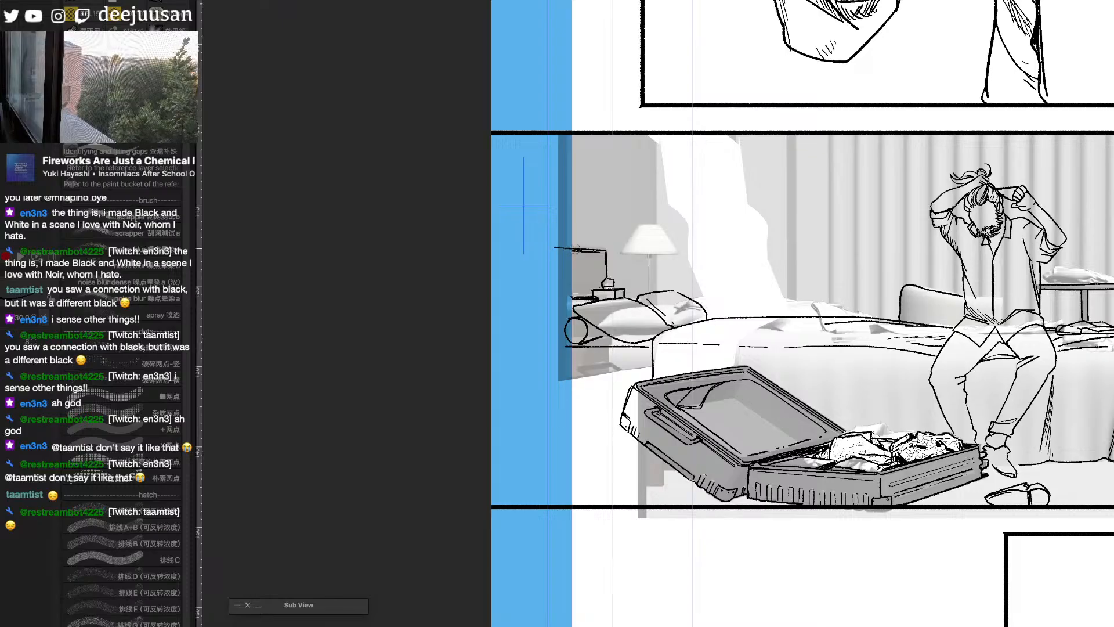
{"action": "mouse_move", "coordinate": [560, 248]}
{"action": "left_mouse_down"}
{"action": "mouse_move", "coordinate": [547, 248]}
{"action": "mouse_move", "coordinate": [567, 249]}
{"action": "left_mouse_up"}
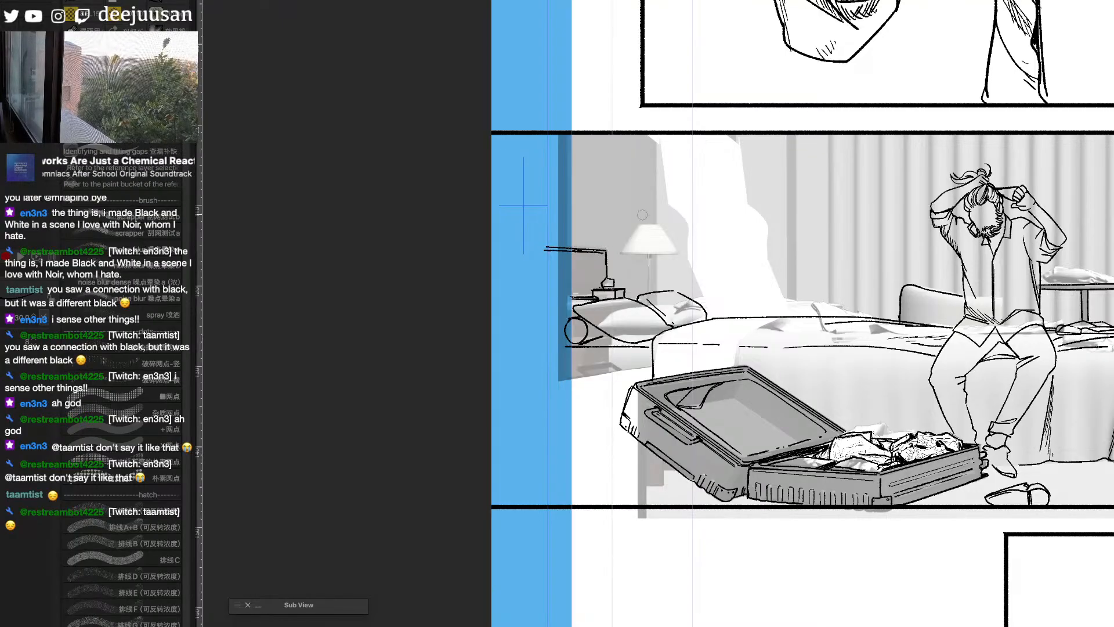
- Ink the bedside lamp's shade and stand, and the vertical wall edge running behind it from the panel border
{"action": "mouse_move", "coordinate": [638, 226]}
{"action": "left_mouse_down"}
{"action": "mouse_move", "coordinate": [624, 251]}
{"action": "mouse_move", "coordinate": [648, 226]}
{"action": "mouse_move", "coordinate": [675, 251]}
{"action": "left_mouse_up"}
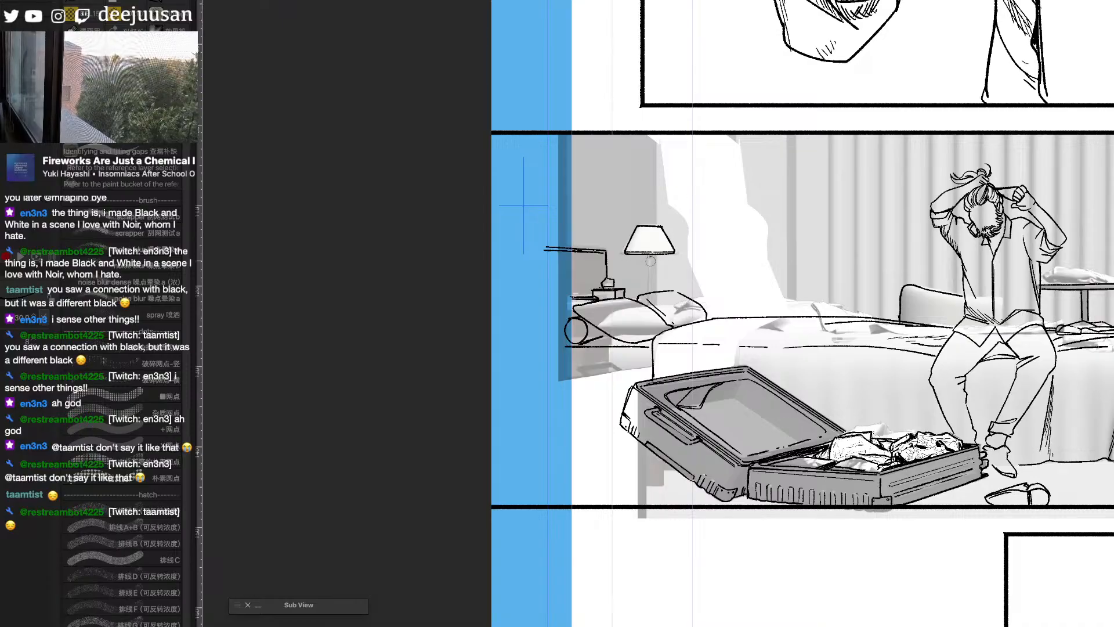
{"action": "left_click_drag", "start_coordinate": [647, 258], "coordinate": [650, 290]}
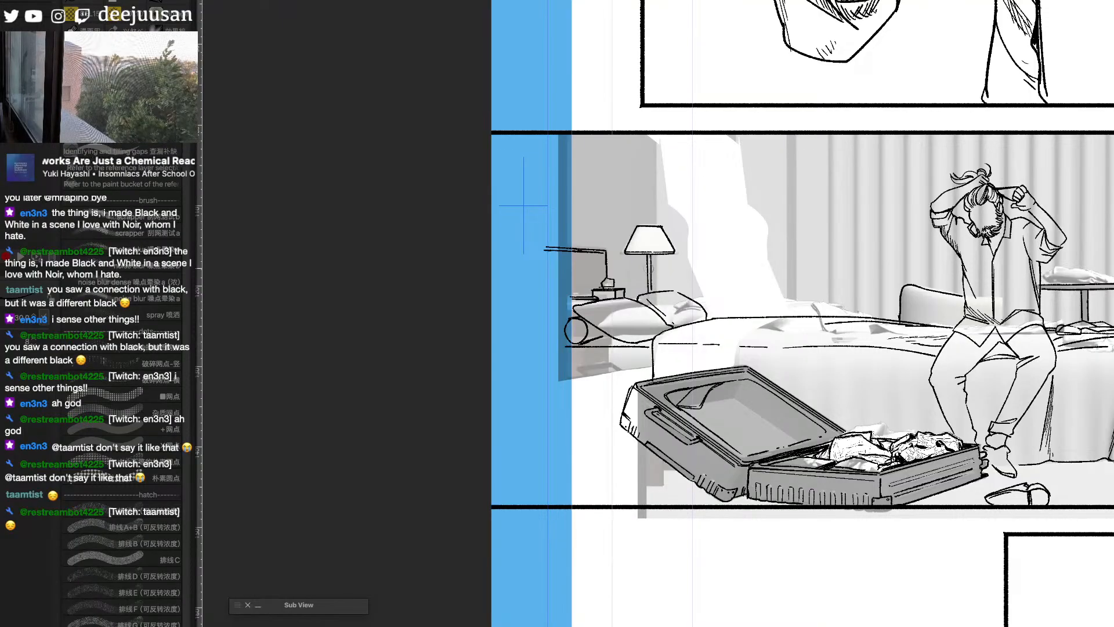
{"action": "left_click_drag", "start_coordinate": [654, 157], "coordinate": [654, 221]}
{"action": "key", "text": "ctrl+z"}
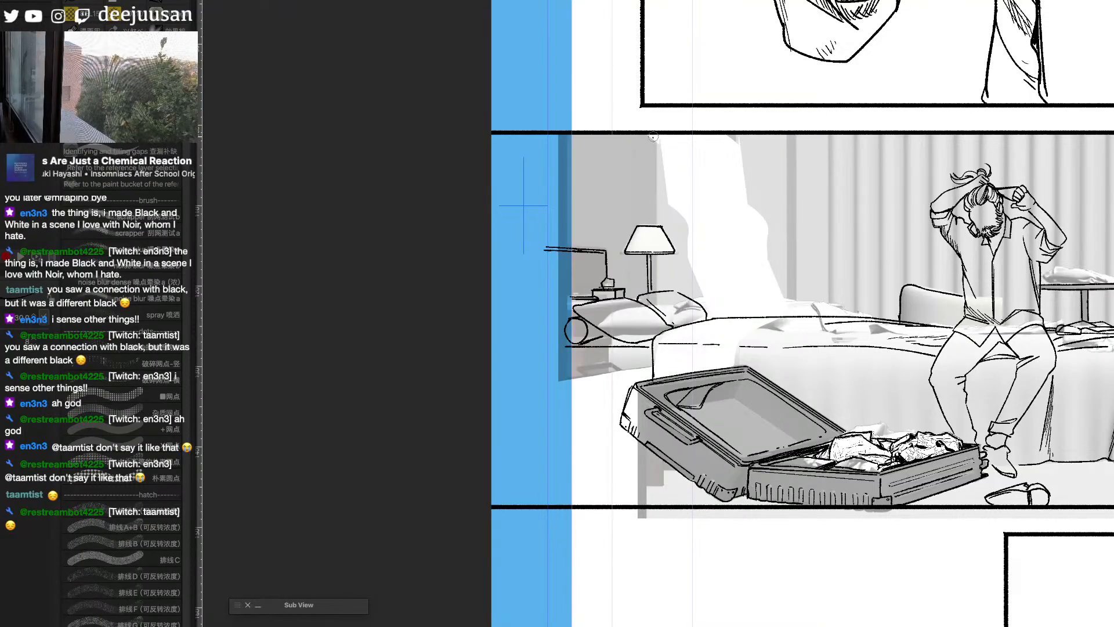
{"action": "left_click_drag", "start_coordinate": [654, 135], "coordinate": [656, 217]}
{"action": "left_click_drag", "start_coordinate": [657, 257], "coordinate": [659, 290]}
{"action": "key", "text": "ctrl+minus"}
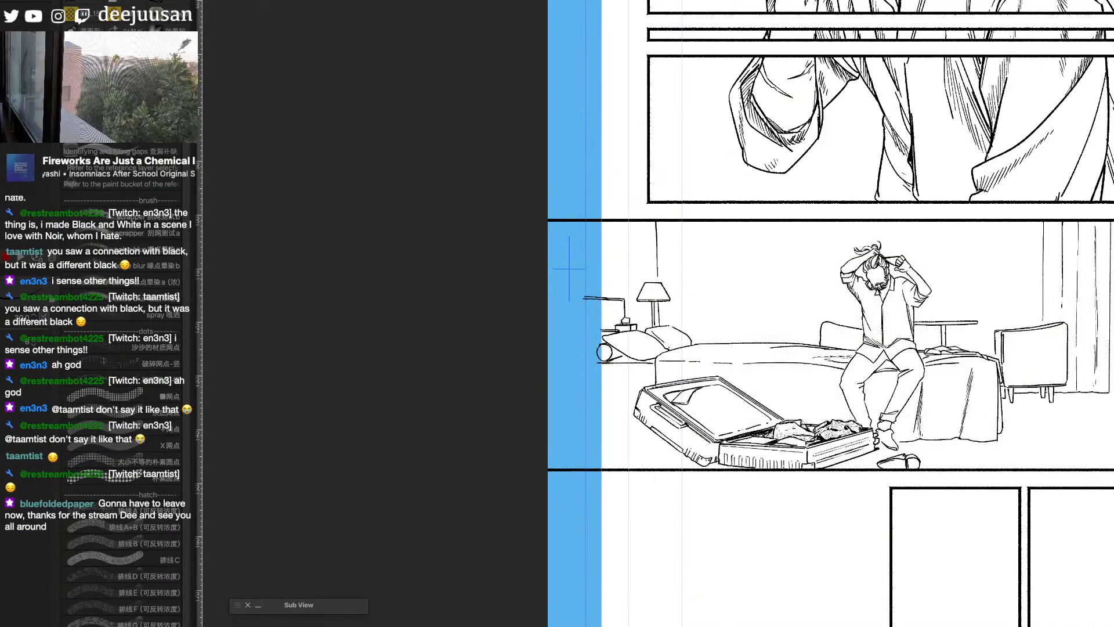
- Ink vertical curtain folds from the panel border down behind the armchair and round table, redrawing misplaced strokes
{"action": "left_click_drag", "start_coordinate": [986, 422], "coordinate": [842, 414]}
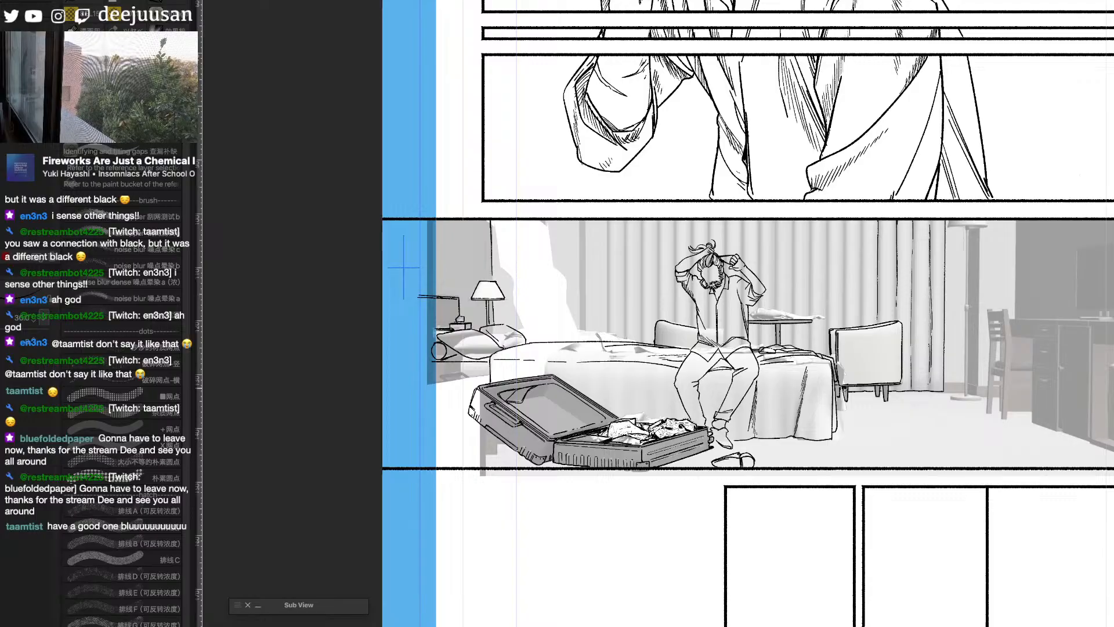
{"action": "key", "text": "space"}
{"action": "left_click_drag", "start_coordinate": [713, 325], "coordinate": [756, 339]}
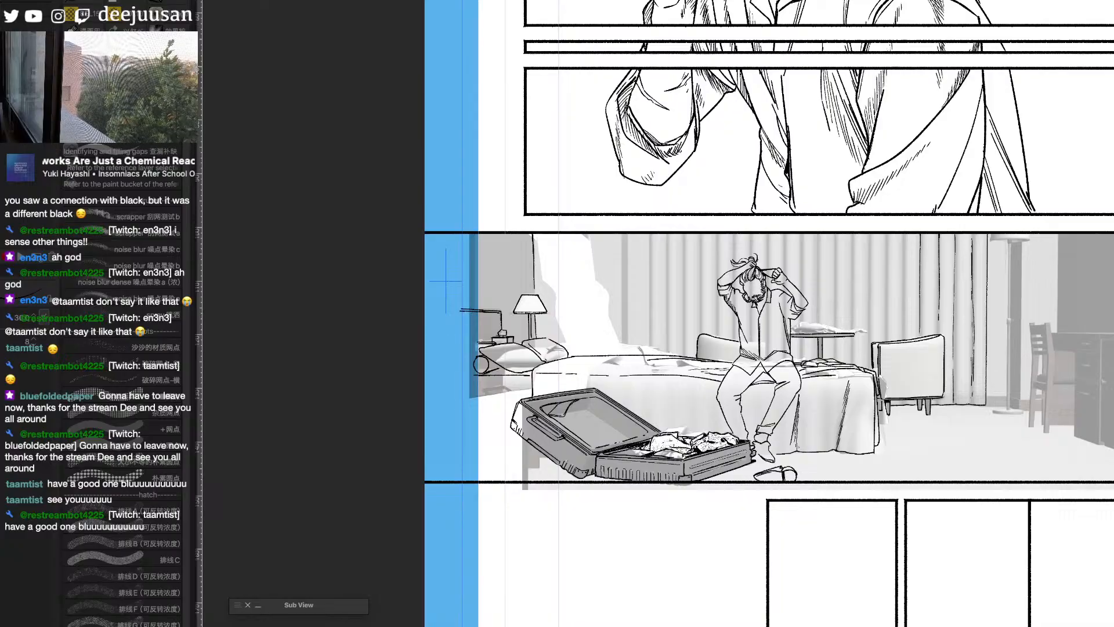
{"action": "scroll", "coordinate": [977, 375], "scroll_direction": "up", "scroll_amount": 1}
{"action": "left_click_drag", "start_coordinate": [887, 169], "coordinate": [894, 317]}
{"action": "key", "text": "super+z"}
{"action": "left_click_drag", "start_coordinate": [887, 168], "coordinate": [892, 306]}
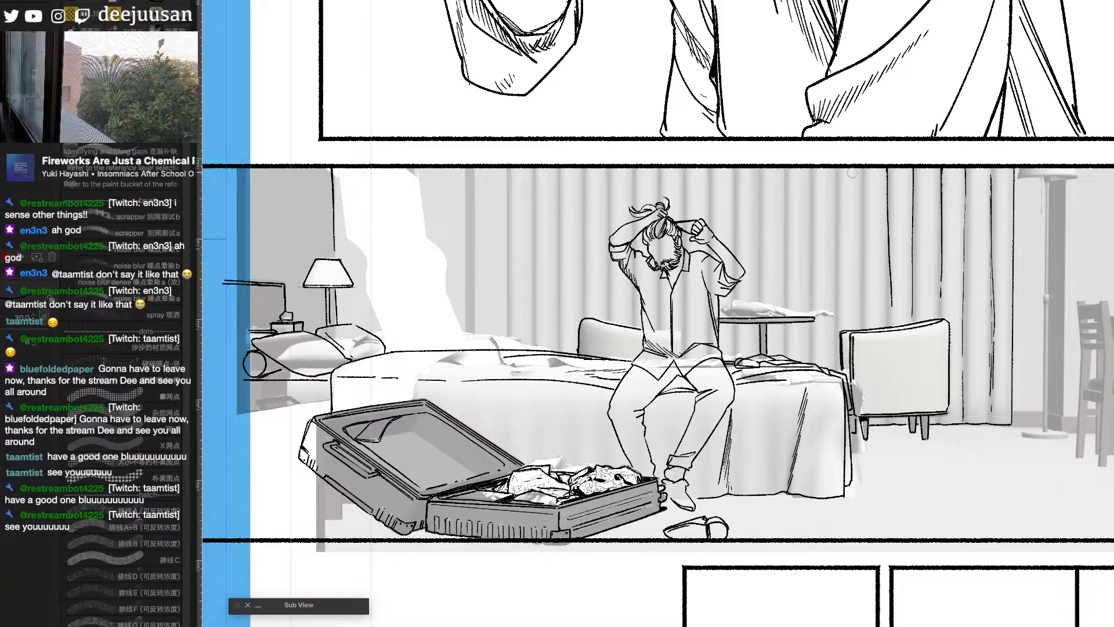
{"action": "key", "text": "super+z"}
{"action": "left_click_drag", "start_coordinate": [887, 169], "coordinate": [886, 299]}
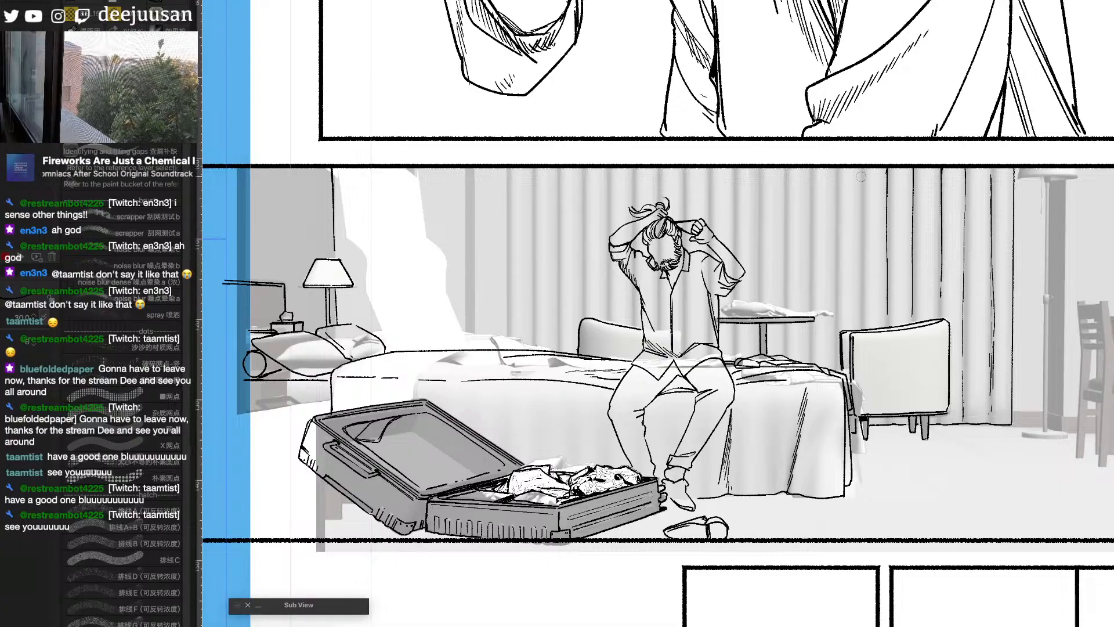
{"action": "left_click_drag", "start_coordinate": [862, 187], "coordinate": [863, 318]}
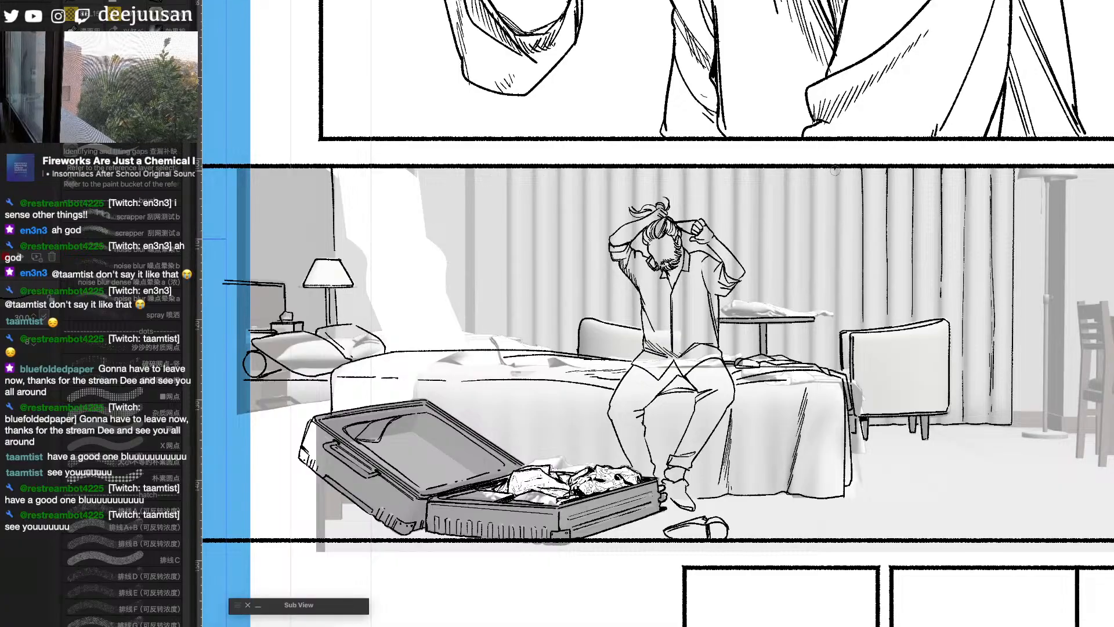
{"action": "left_click_drag", "start_coordinate": [836, 168], "coordinate": [839, 328]}
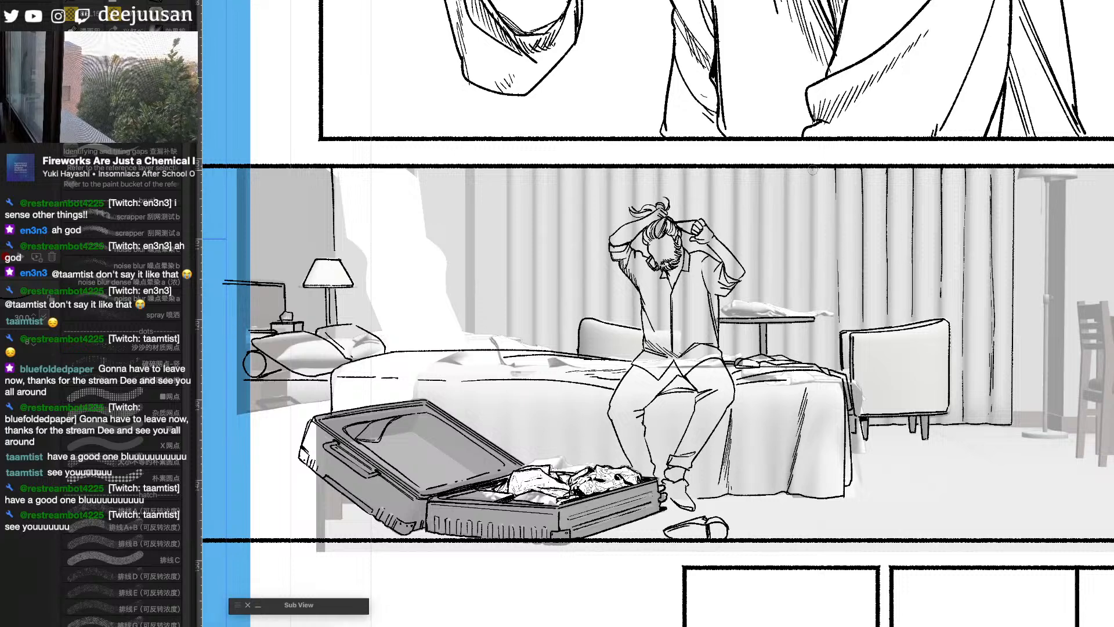
{"action": "left_click_drag", "start_coordinate": [813, 170], "coordinate": [817, 298]}
{"action": "key", "text": "ctrl+z"}
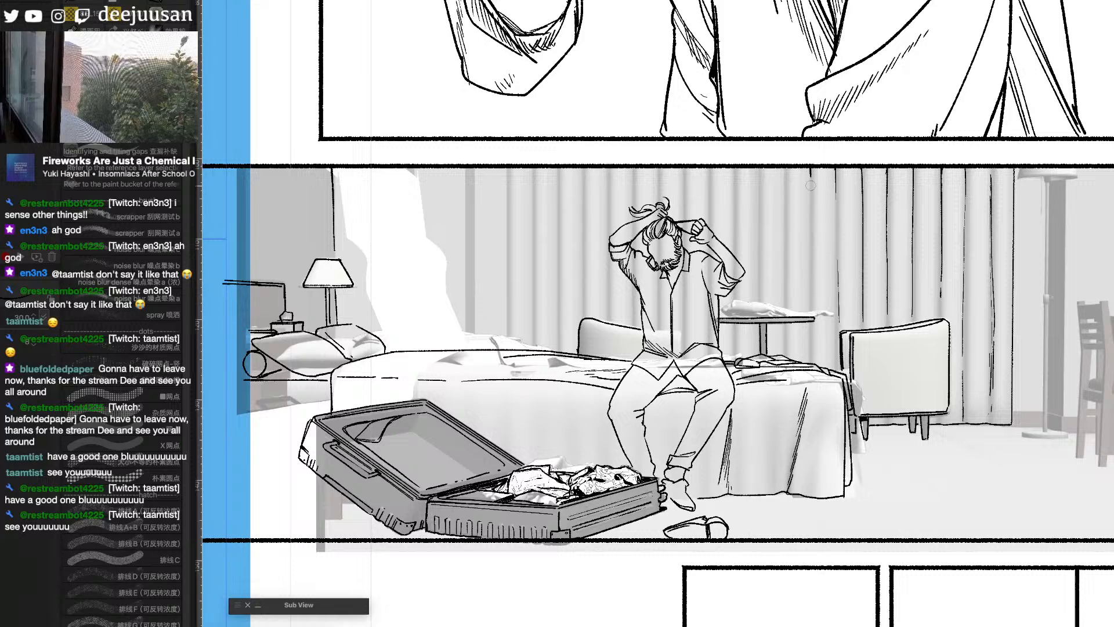
{"action": "left_click_drag", "start_coordinate": [811, 186], "coordinate": [812, 288]}
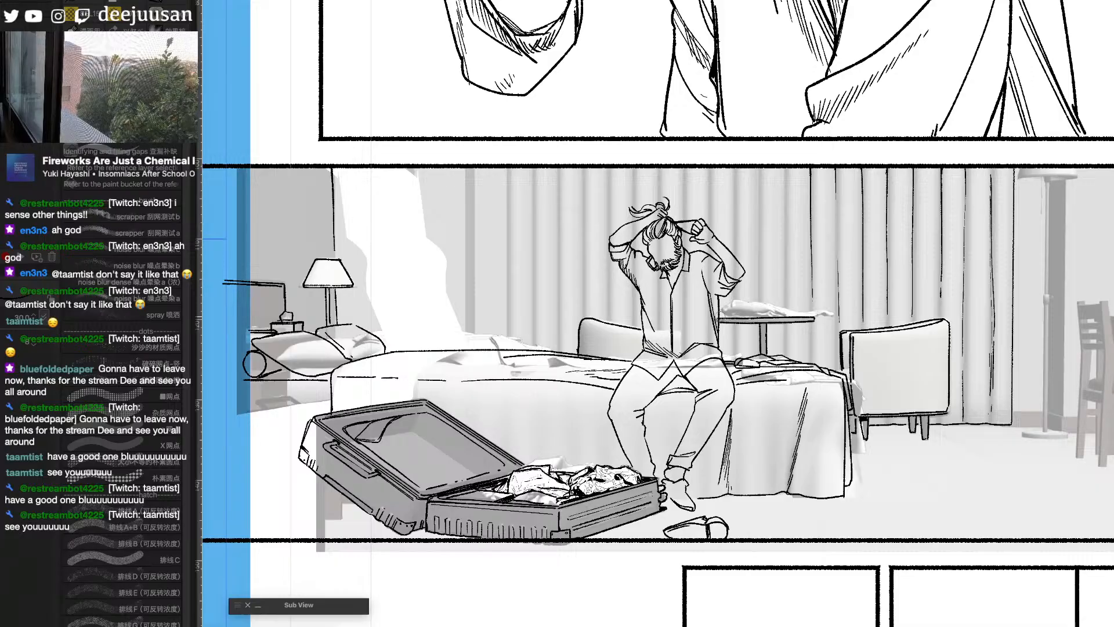
- Ink a small stack of books on the round table beside the seated man
{"action": "left_click_drag", "start_coordinate": [730, 305], "coordinate": [763, 306]}
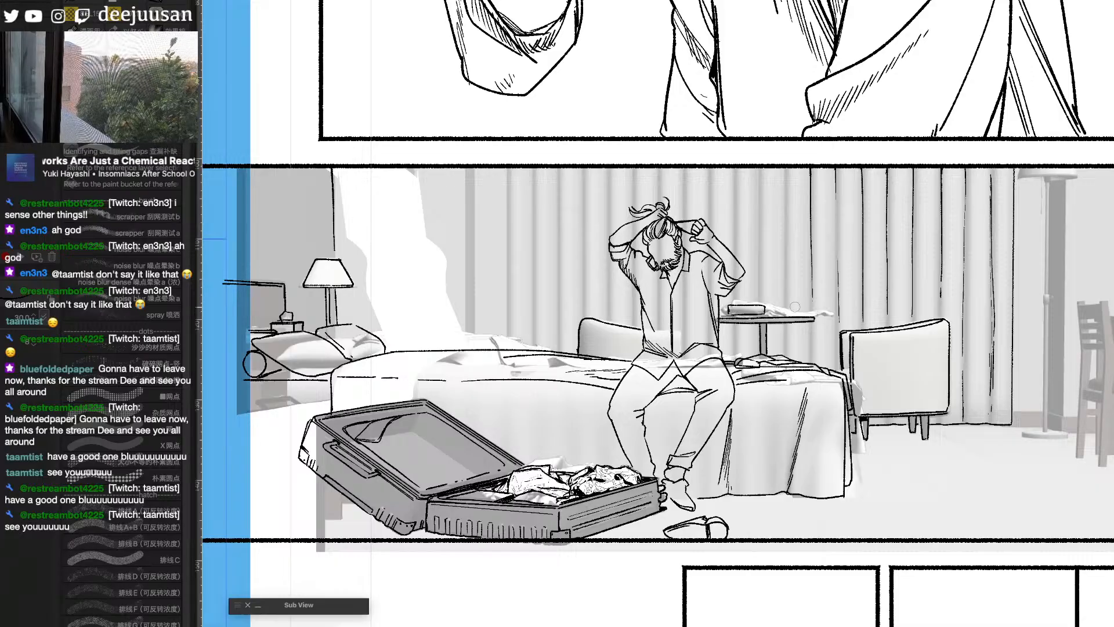
{"action": "key", "text": "ctrl+minus"}
{"action": "key", "text": "ctrl+minus"}
{"action": "left_click_drag", "start_coordinate": [1113, 289], "coordinate": [1038, 273]}
{"action": "key", "text": "ctrl+plus"}
{"action": "key", "text": "ctrl+plus"}
{"action": "key", "text": "ctrl+plus"}
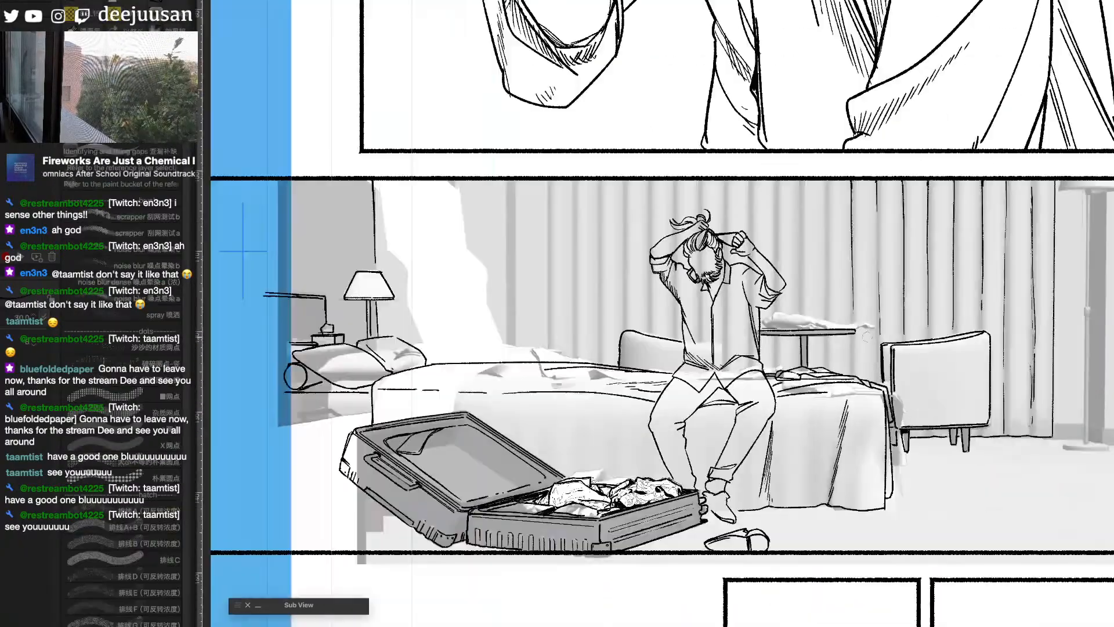
{"action": "mouse_move", "coordinate": [788, 324]}
{"action": "left_mouse_down"}
{"action": "mouse_move", "coordinate": [726, 315]}
{"action": "mouse_move", "coordinate": [738, 300]}
{"action": "mouse_move", "coordinate": [786, 301]}
{"action": "mouse_move", "coordinate": [787, 320]}
{"action": "mouse_move", "coordinate": [734, 323]}
{"action": "mouse_move", "coordinate": [787, 328]}
{"action": "left_mouse_up"}
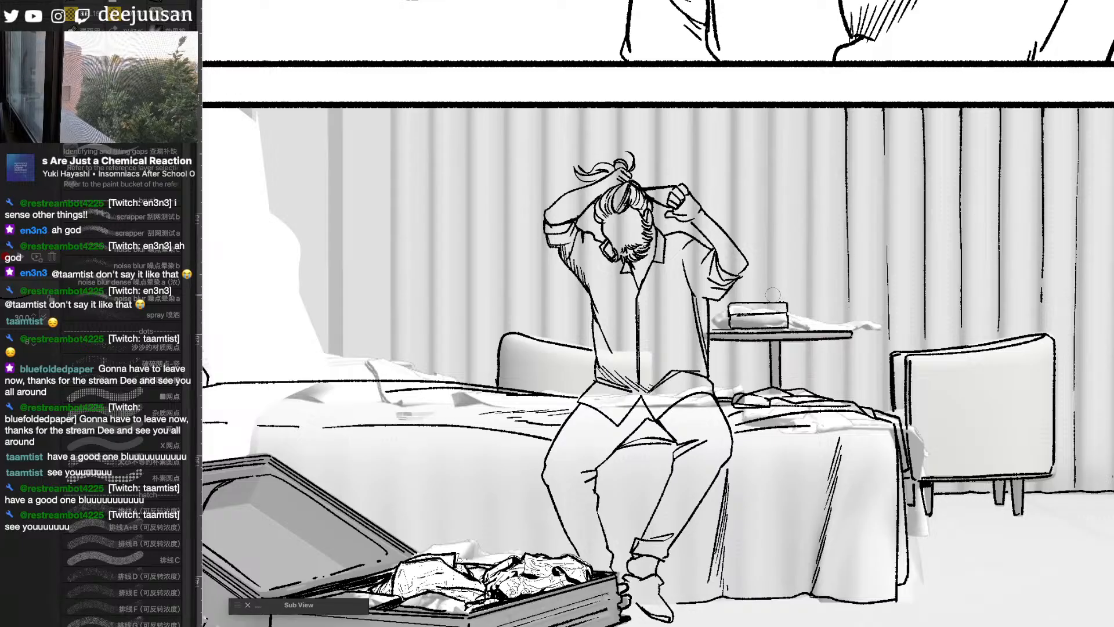
{"action": "mouse_move", "coordinate": [767, 307]}
{"action": "left_mouse_down"}
{"action": "mouse_move", "coordinate": [777, 310]}
{"action": "mouse_move", "coordinate": [717, 329]}
{"action": "left_mouse_up"}
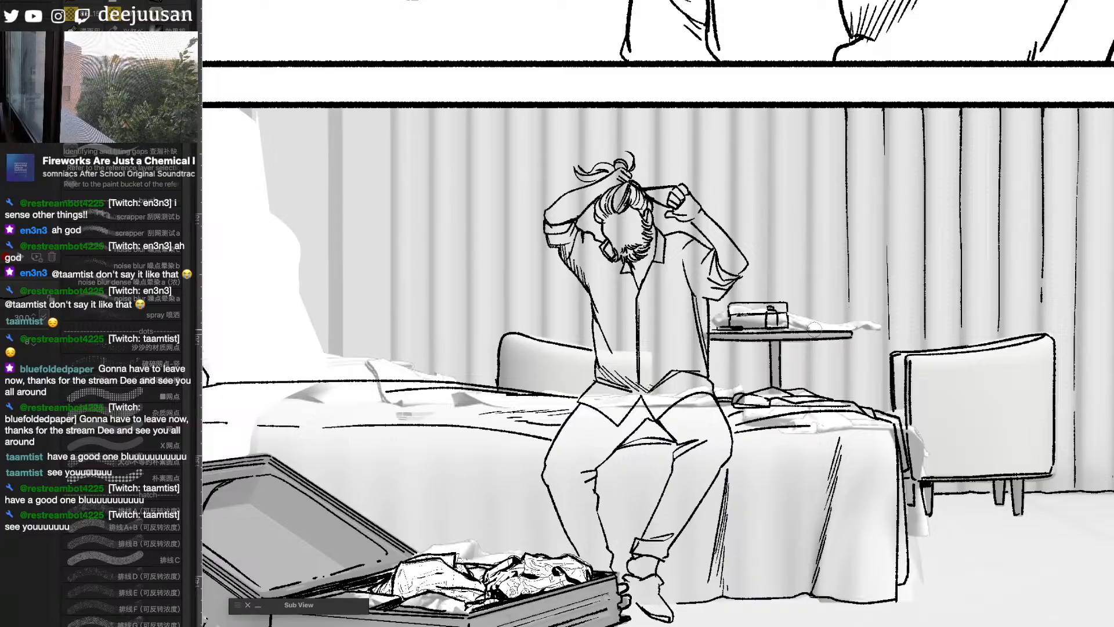
- Ink a thin flat object lying on the round table next to the stack of books
{"action": "left_click_drag", "start_coordinate": [791, 326], "coordinate": [850, 329]}
{"action": "left_click_drag", "start_coordinate": [738, 330], "coordinate": [796, 330]}
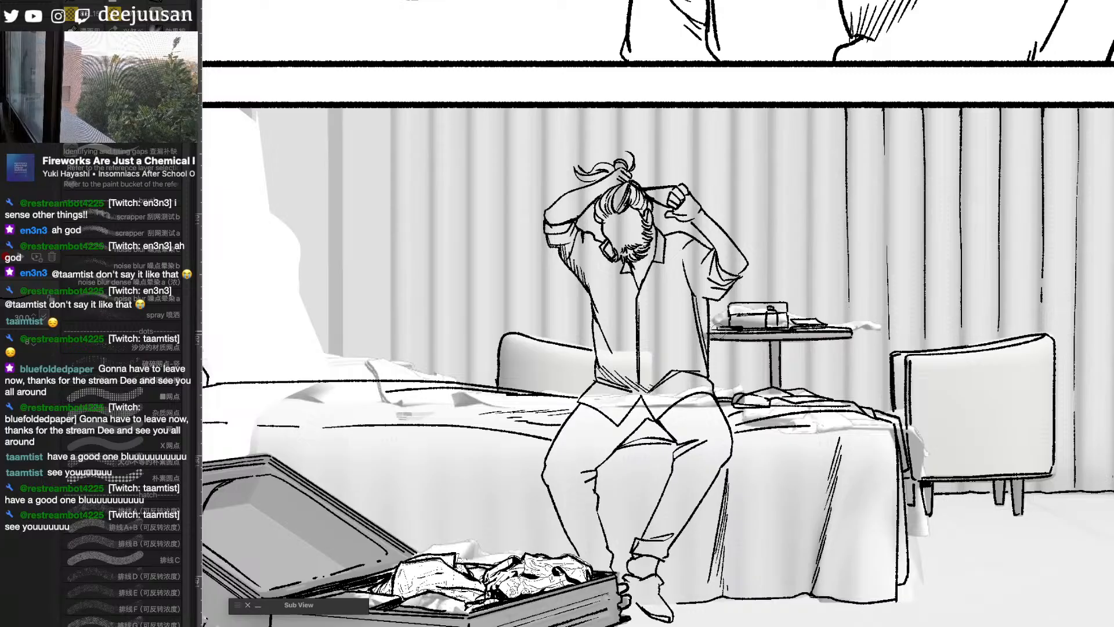
{"action": "scroll", "coordinate": [756, 312], "scroll_direction": "down", "scroll_amount": 2}
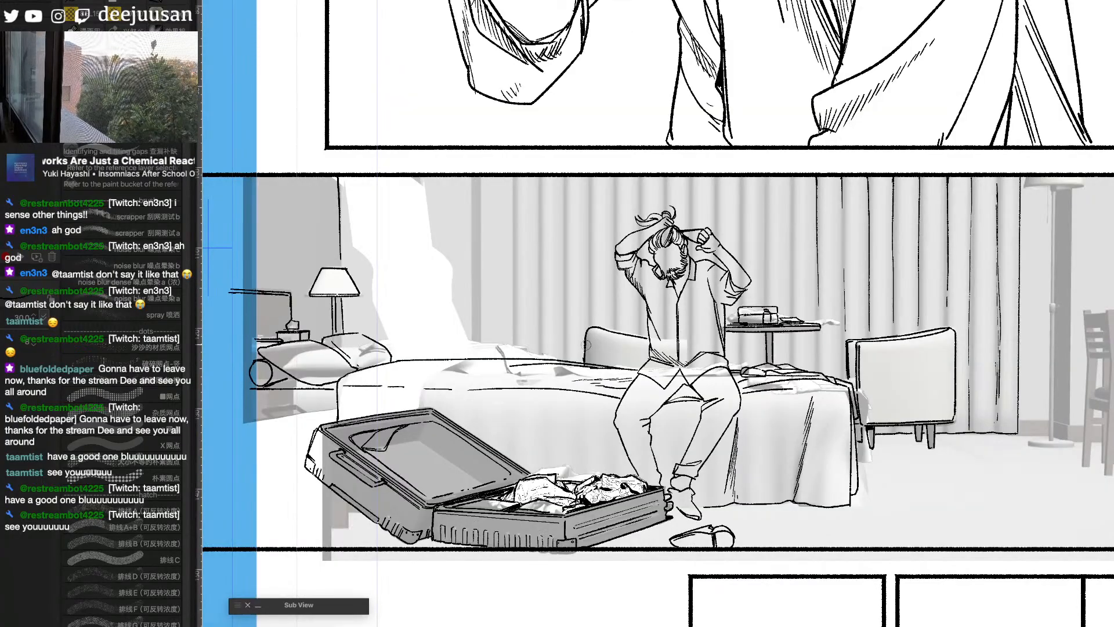
{"action": "key", "text": "e"}
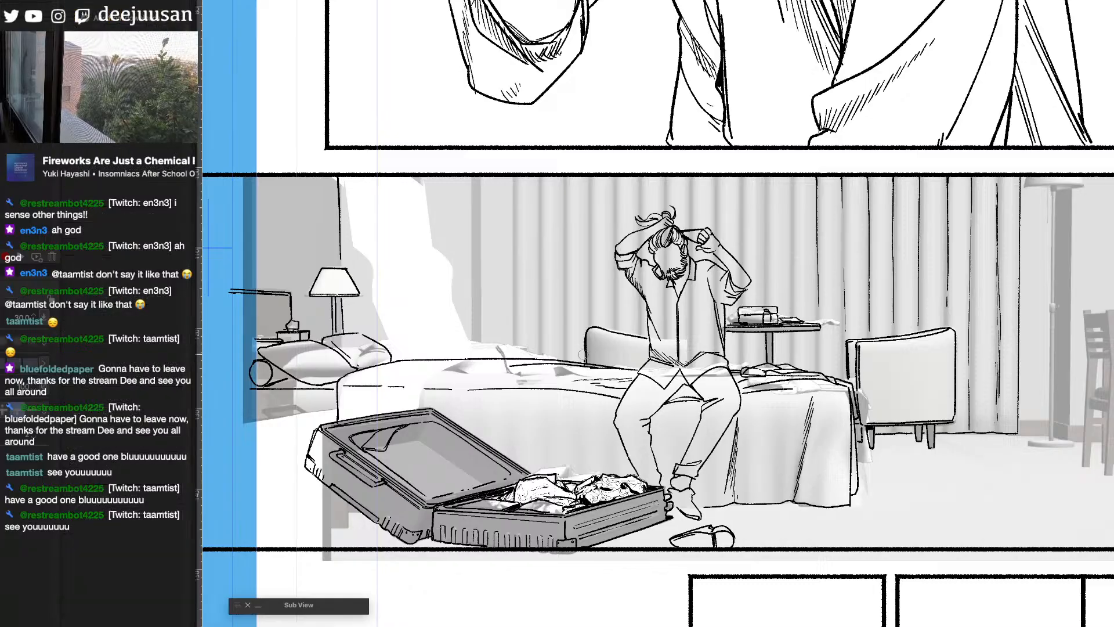
{"action": "key", "text": "b"}
- Ink the curtain folds above the round table and around the seated man's raised arm and head
{"action": "scroll", "coordinate": [600, 284], "scroll_direction": "down", "scroll_amount": 2}
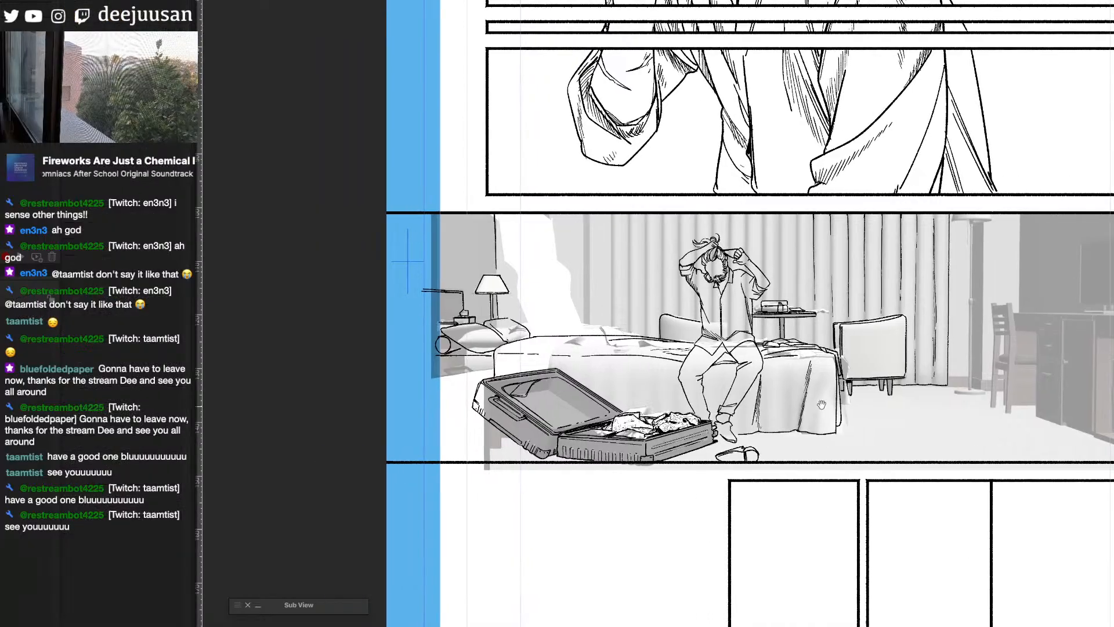
{"action": "scroll", "coordinate": [583, 206], "scroll_direction": "up", "scroll_amount": 2}
{"action": "left_click_drag", "start_coordinate": [799, 217], "coordinate": [799, 401]}
{"action": "left_click_drag", "start_coordinate": [826, 334], "coordinate": [642, 224]}
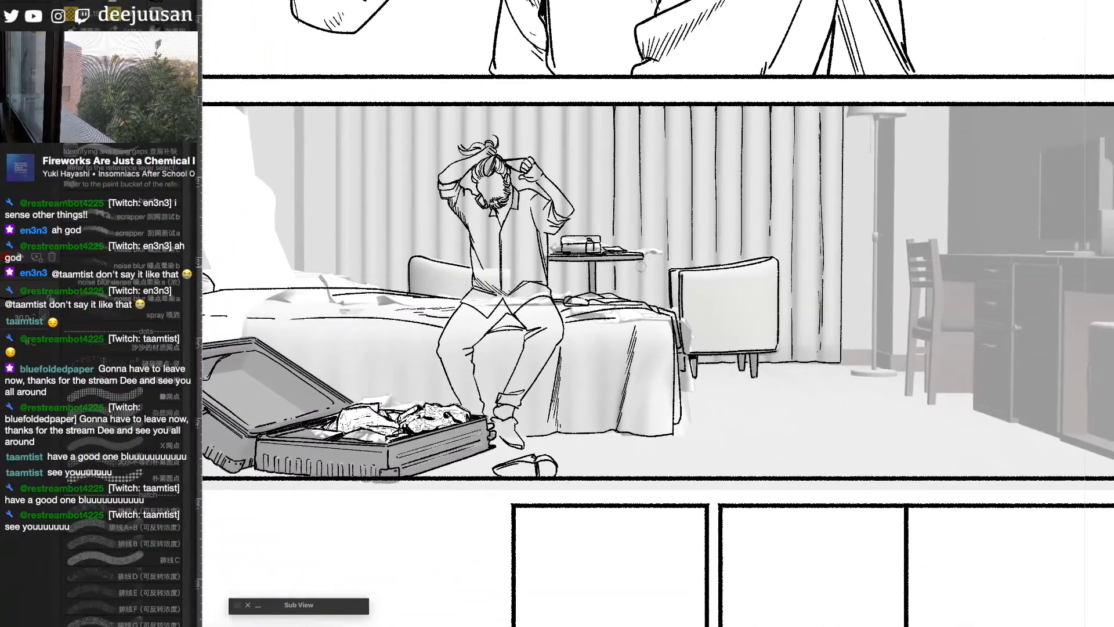
{"action": "left_click_drag", "start_coordinate": [587, 110], "coordinate": [585, 213]}
{"action": "left_click_drag", "start_coordinate": [562, 111], "coordinate": [563, 176]}
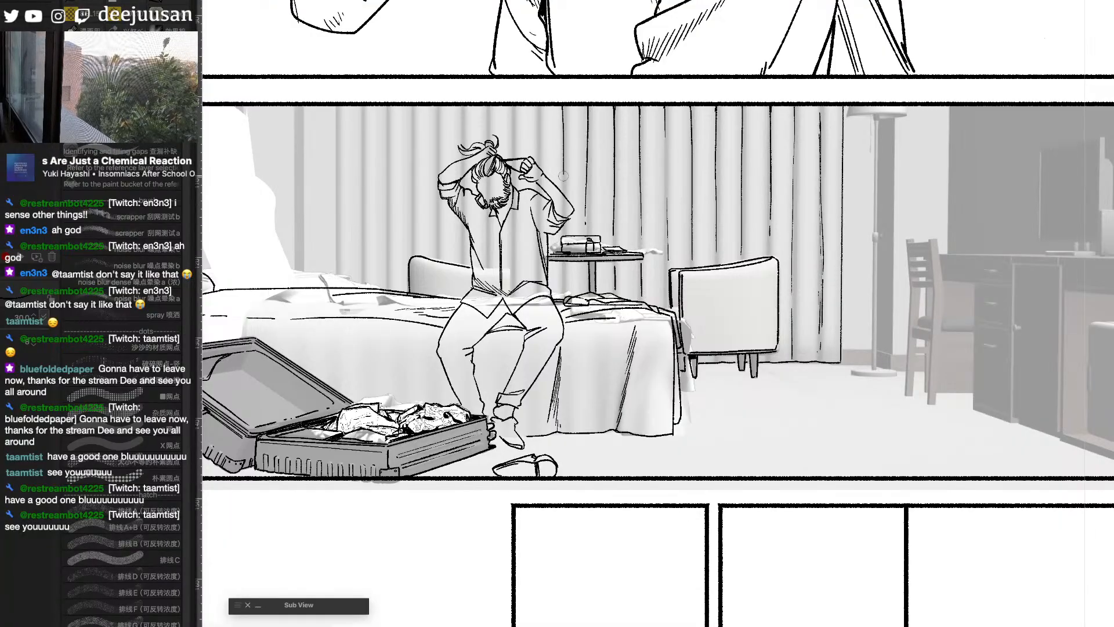
{"action": "left_click_drag", "start_coordinate": [539, 107], "coordinate": [539, 151]}
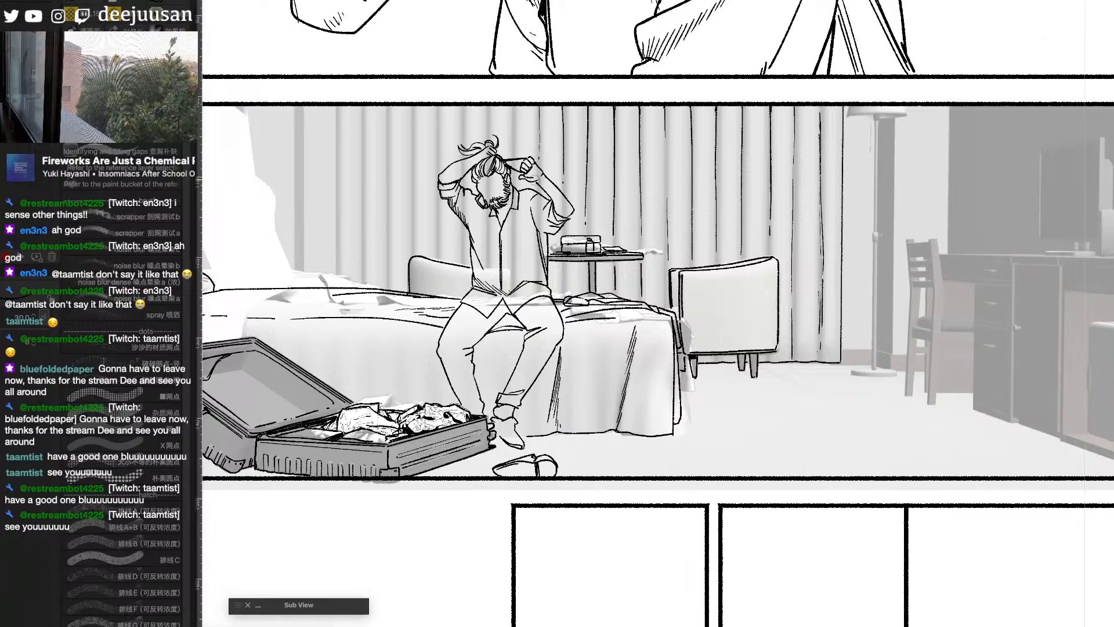
{"action": "left_click_drag", "start_coordinate": [514, 105], "coordinate": [514, 153]}
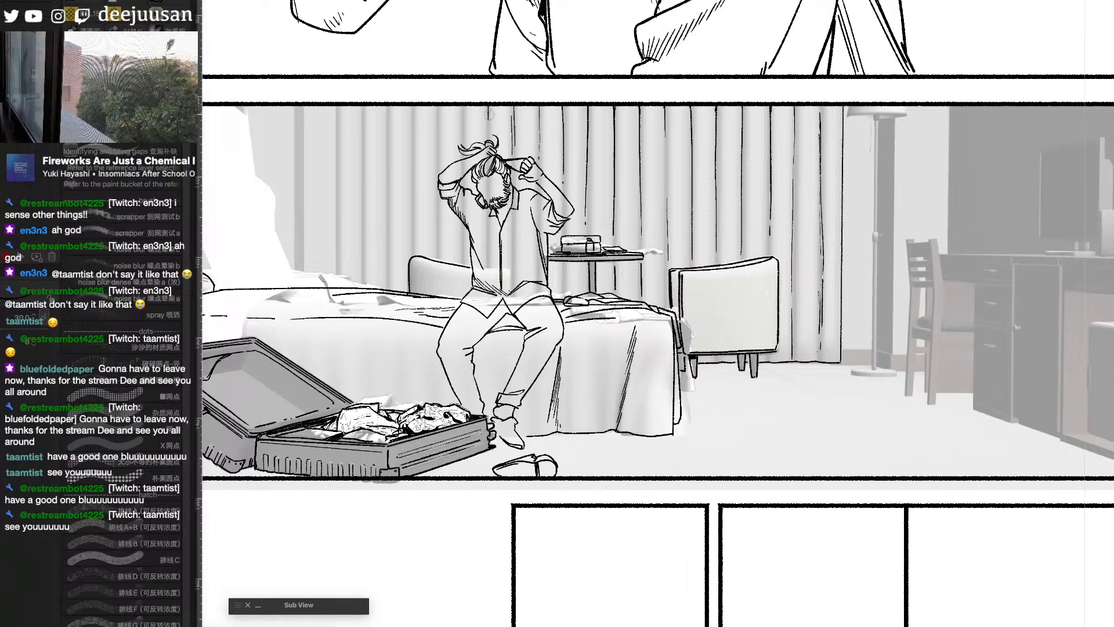
- Ink long vertical curtain folds on the bed side of the seated man, ending above the bed and far armchair
{"action": "left_click_drag", "start_coordinate": [785, 320], "coordinate": [921, 323]}
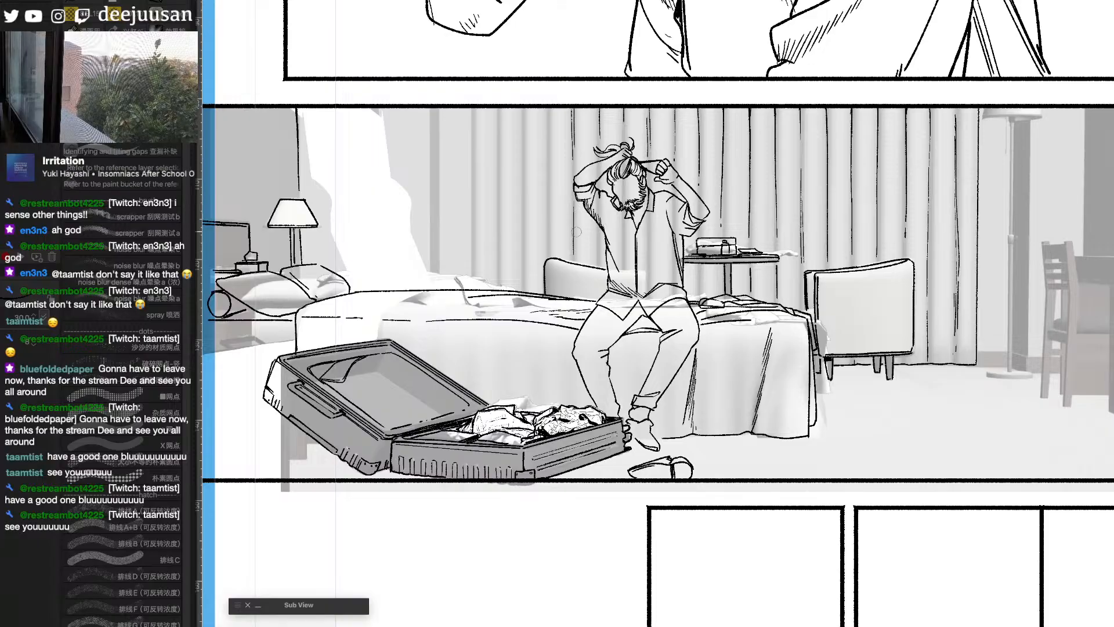
{"action": "left_click_drag", "start_coordinate": [521, 111], "coordinate": [523, 265]}
{"action": "left_click_drag", "start_coordinate": [497, 108], "coordinate": [498, 279]}
{"action": "left_click_drag", "start_coordinate": [471, 114], "coordinate": [474, 284]}
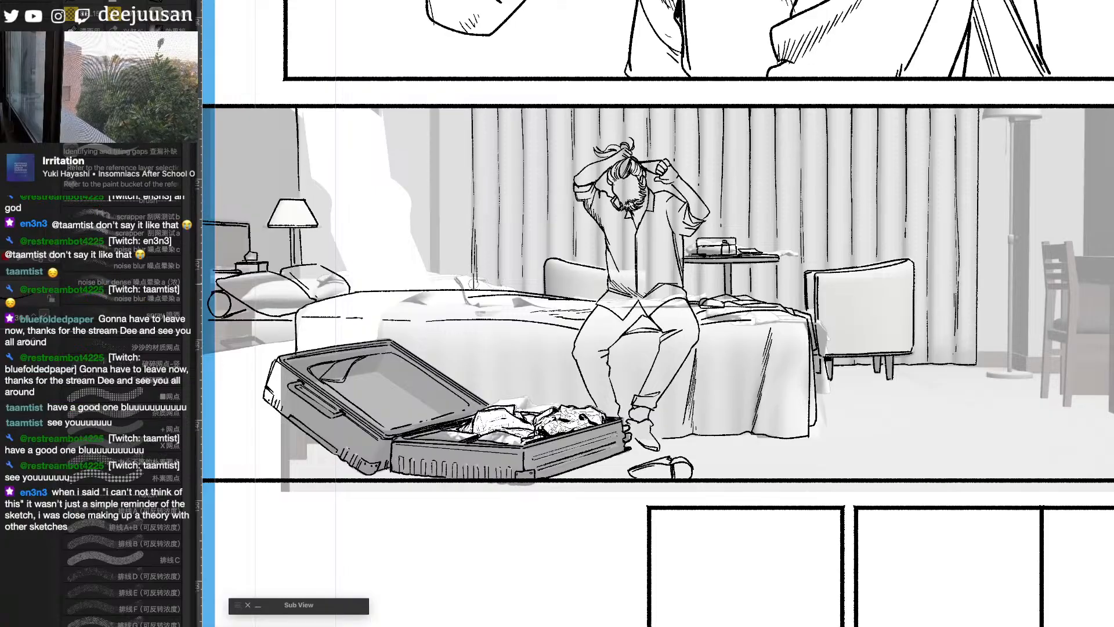
- Ink straight vertical lines for the curtain's edge beside the bright window area above the bed
{"action": "left_click_drag", "start_coordinate": [575, 224], "coordinate": [770, 248]}
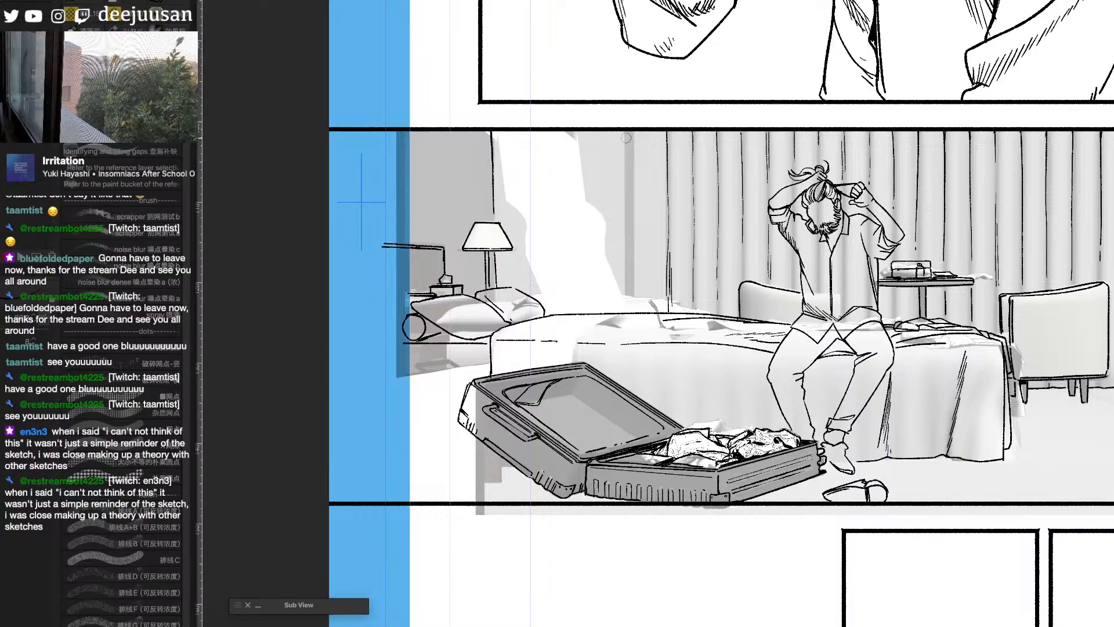
{"action": "key", "text": "q"}
{"action": "left_click", "coordinate": [505, 218]}
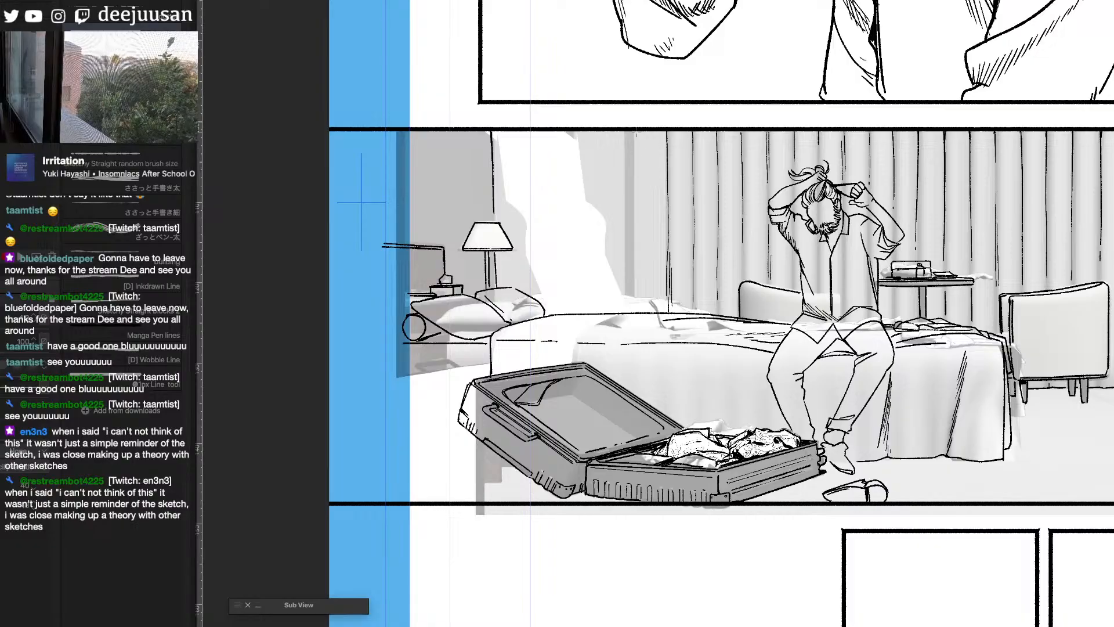
{"action": "left_click_drag", "start_coordinate": [636, 132], "coordinate": [634, 305]}
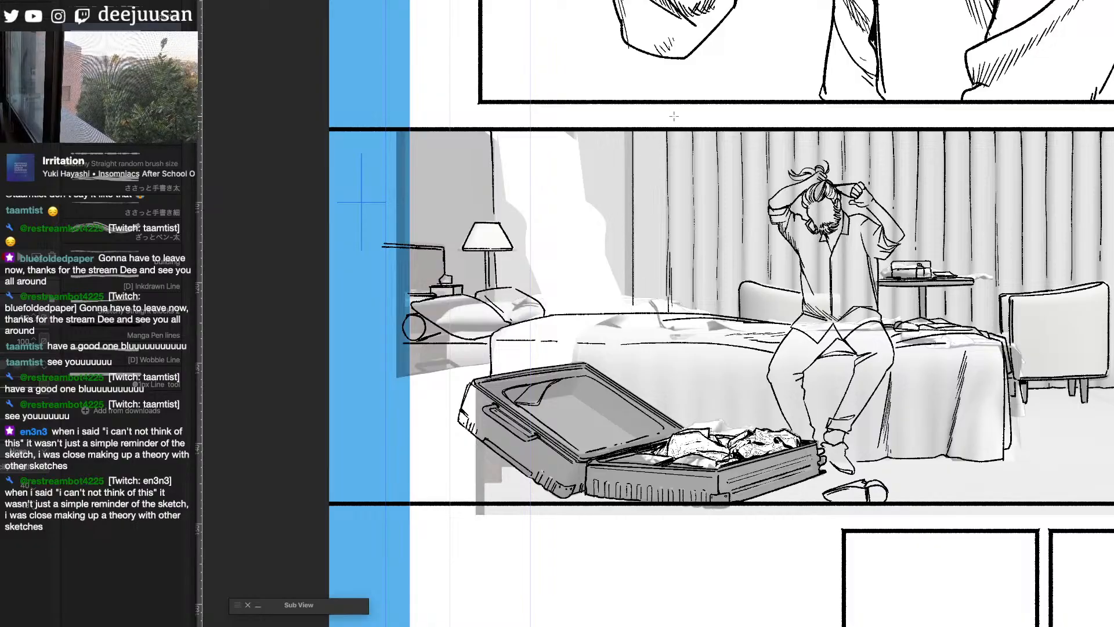
{"action": "left_click_drag", "start_coordinate": [624, 130], "coordinate": [625, 310]}
{"action": "key", "text": "q"}
{"action": "left_click", "coordinate": [482, 261]}
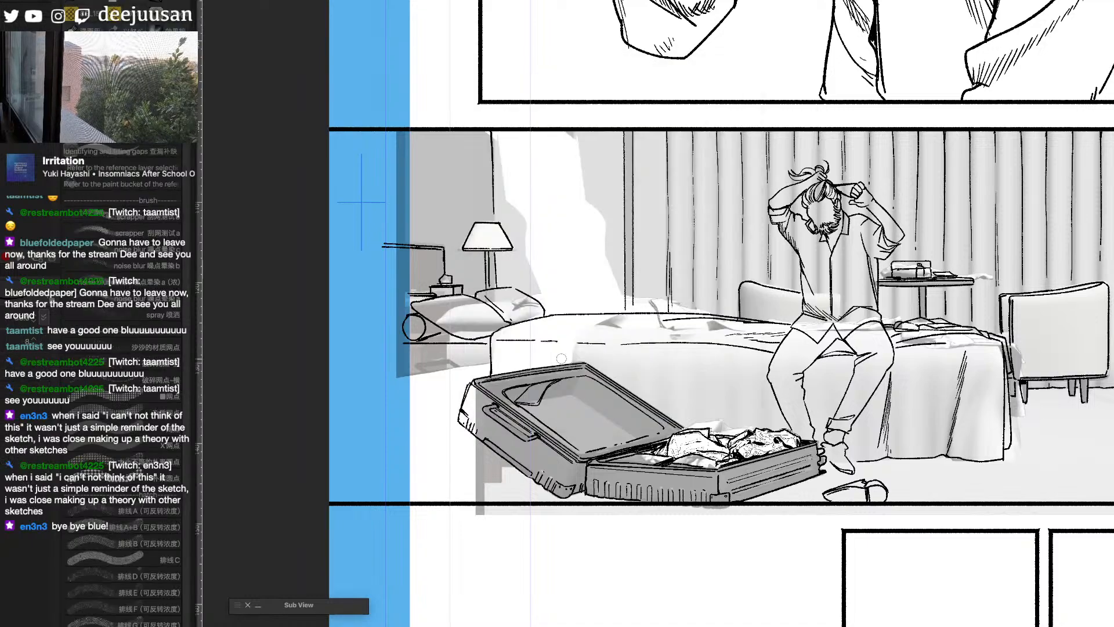
- Ink the straight vertical and floor edges of the desk's near side panel and the fridge compartment's base
{"action": "key", "text": "super+minus"}
{"action": "left_click_drag", "start_coordinate": [1039, 417], "coordinate": [952, 393]}
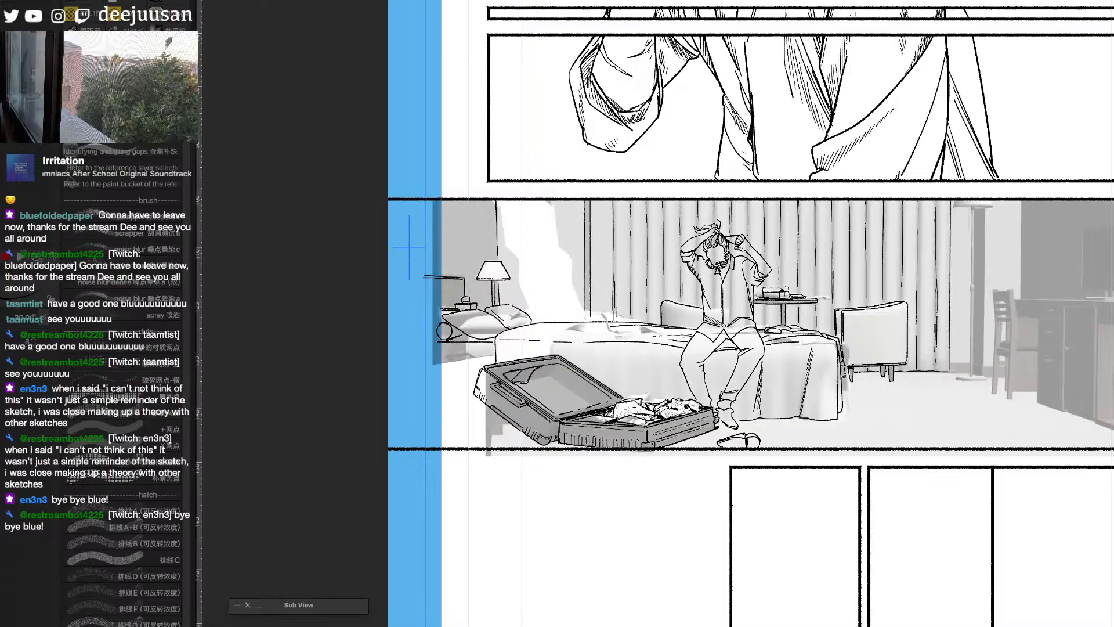
{"action": "key", "text": "super+plus"}
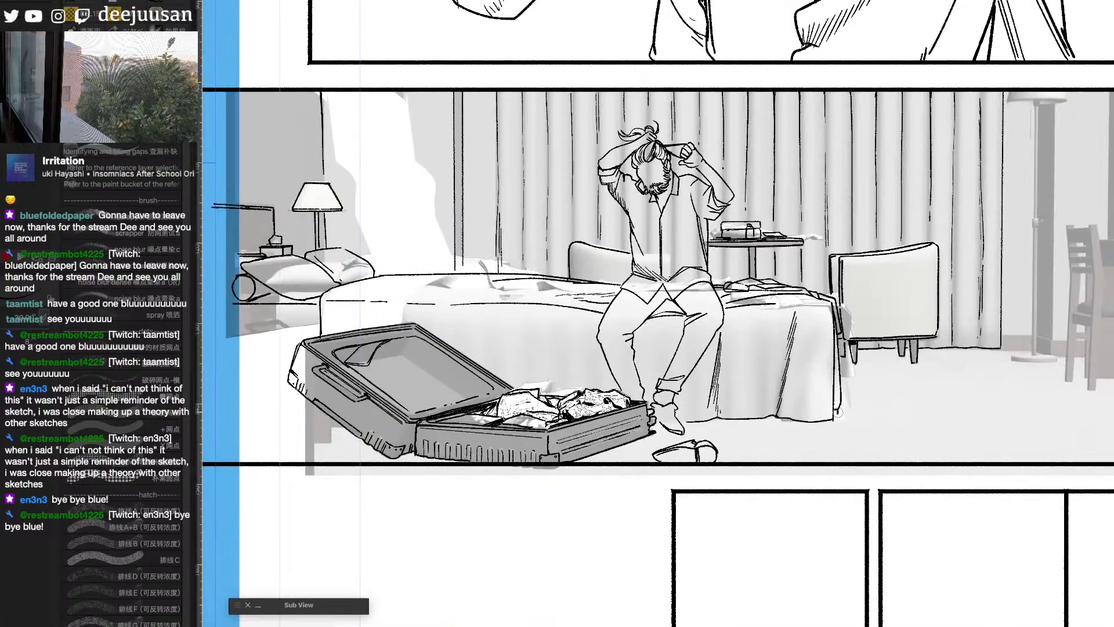
{"action": "left_click_drag", "start_coordinate": [1064, 422], "coordinate": [810, 414]}
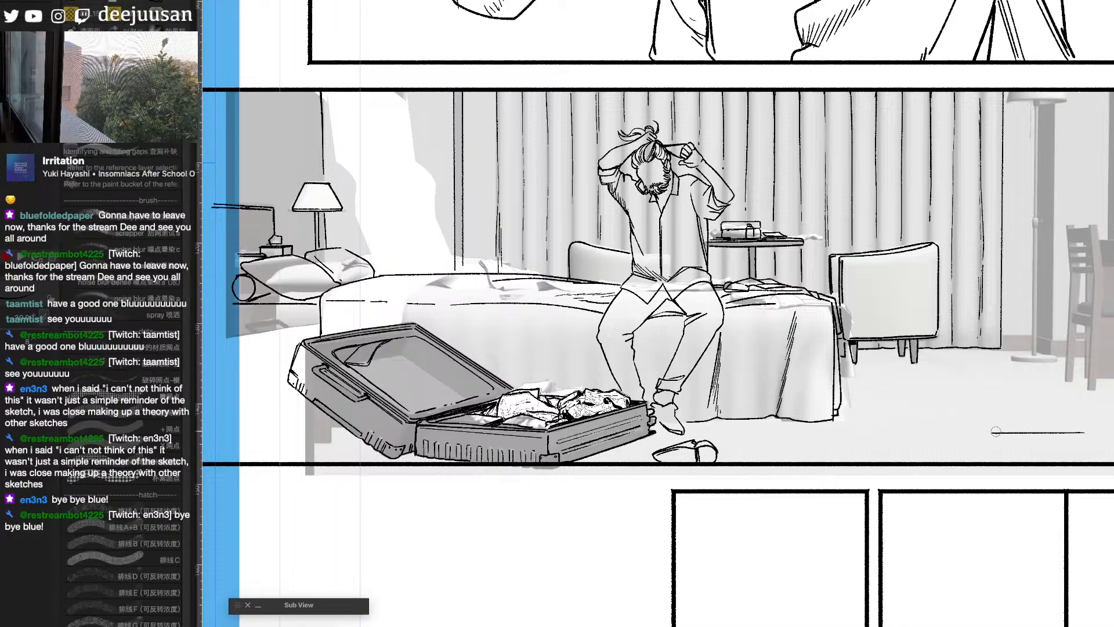
{"action": "left_click_drag", "start_coordinate": [1004, 432], "coordinate": [606, 444]}
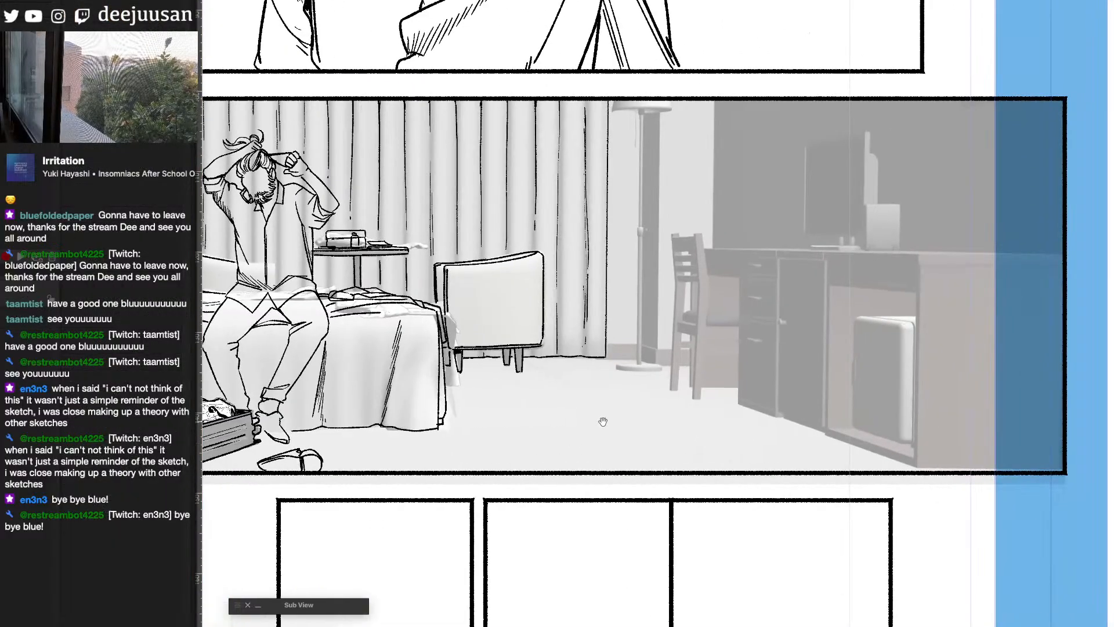
{"action": "key", "text": "q"}
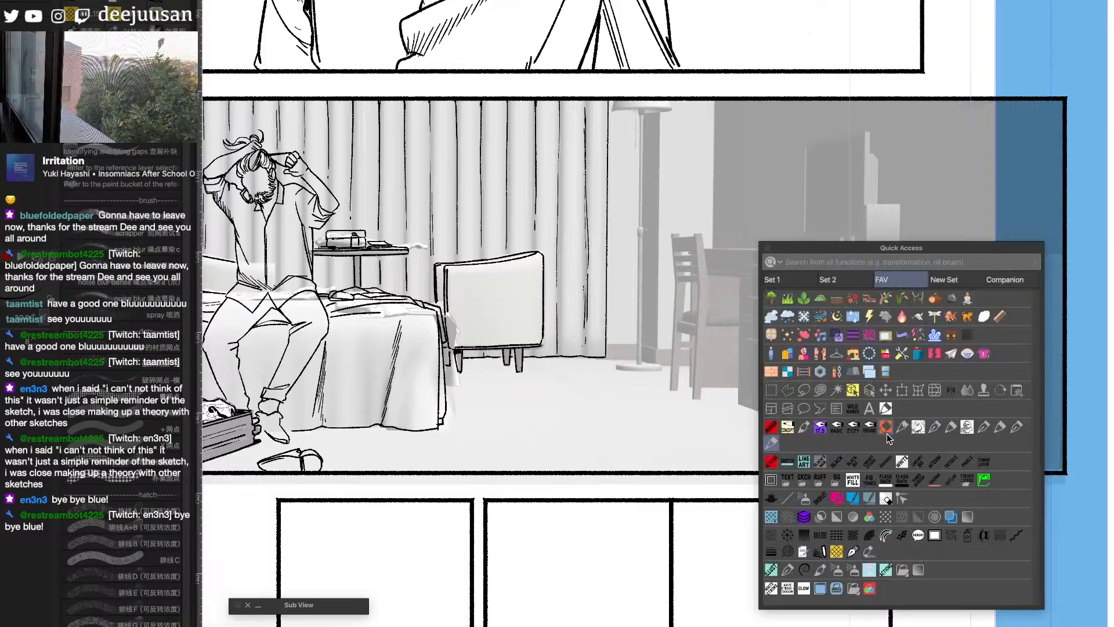
{"action": "left_click", "coordinate": [786, 495]}
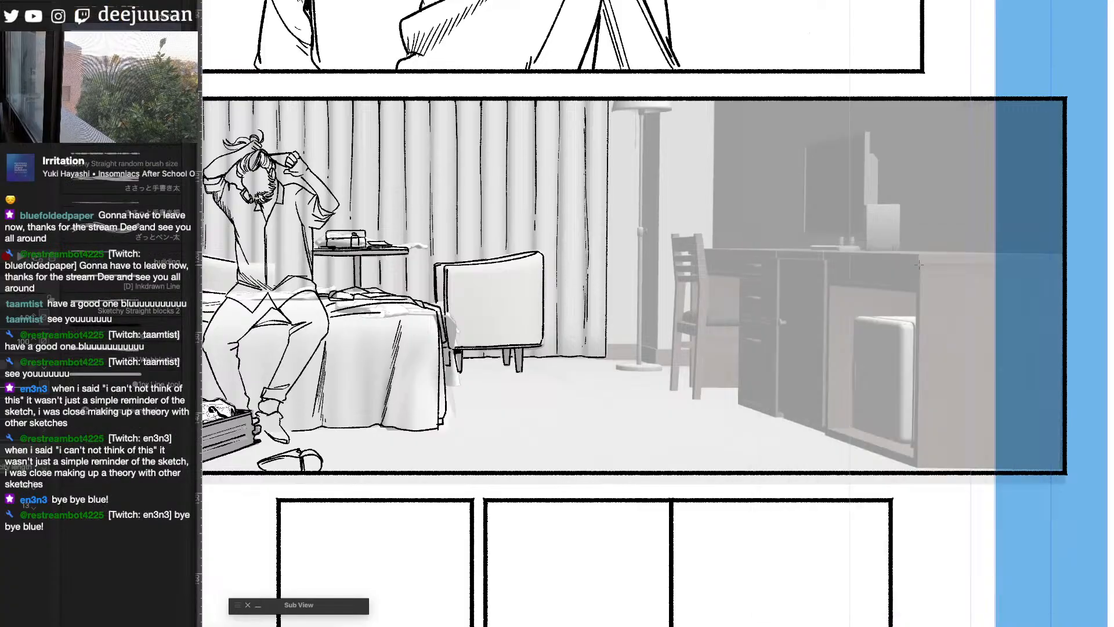
{"action": "mouse_move", "coordinate": [919, 265]}
{"action": "left_mouse_down"}
{"action": "mouse_move", "coordinate": [917, 466]}
{"action": "mouse_move", "coordinate": [1063, 466]}
{"action": "left_mouse_up"}
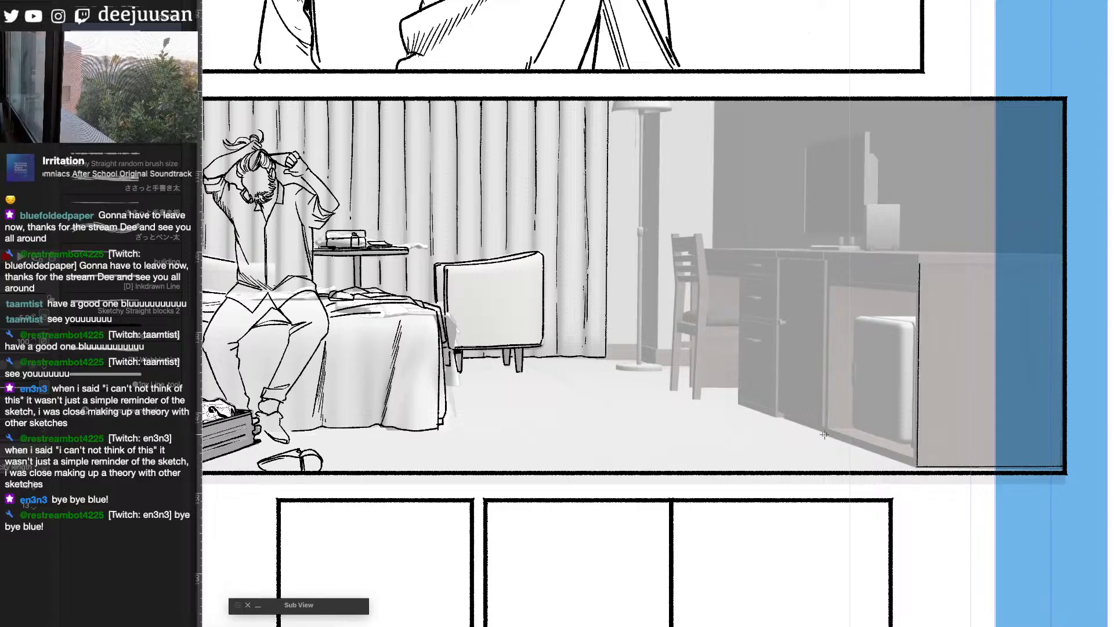
{"action": "left_click_drag", "start_coordinate": [824, 434], "coordinate": [916, 465]}
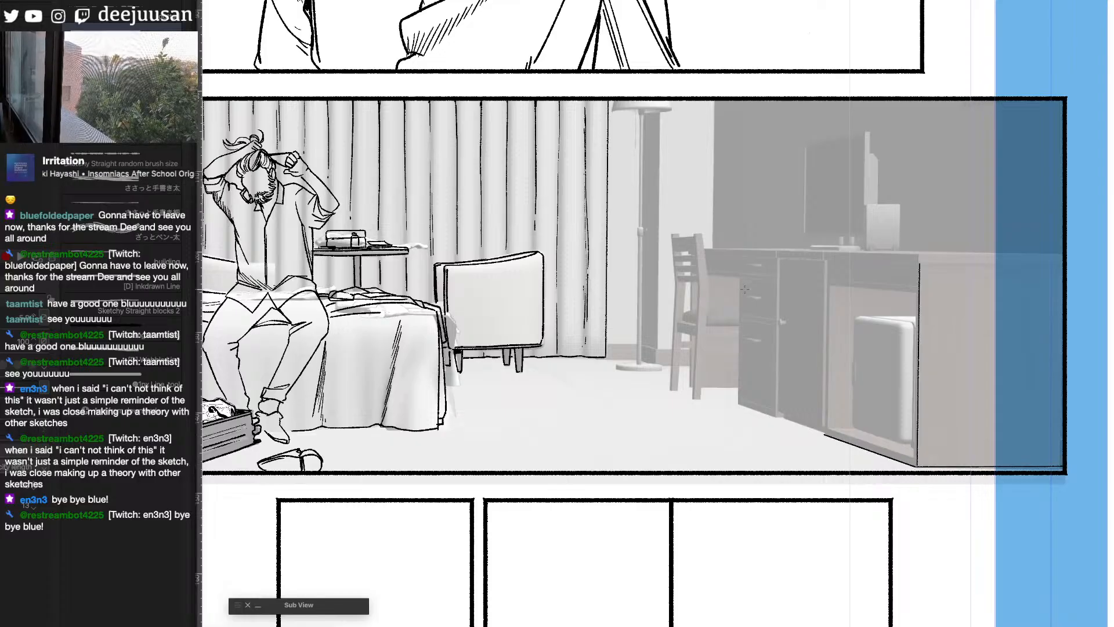
- Ink the desk drawer unit's outer vertical edge, the double line beside its cabinet door, and the small door knob
{"action": "left_click_drag", "start_coordinate": [740, 279], "coordinate": [739, 400]}
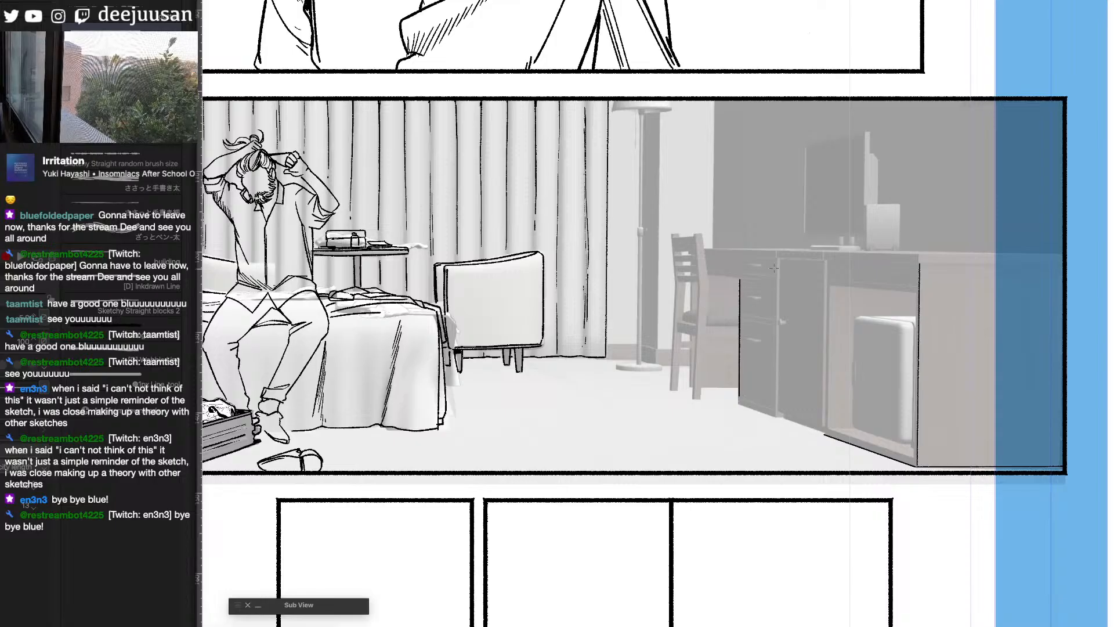
{"action": "left_click_drag", "start_coordinate": [777, 284], "coordinate": [776, 409]}
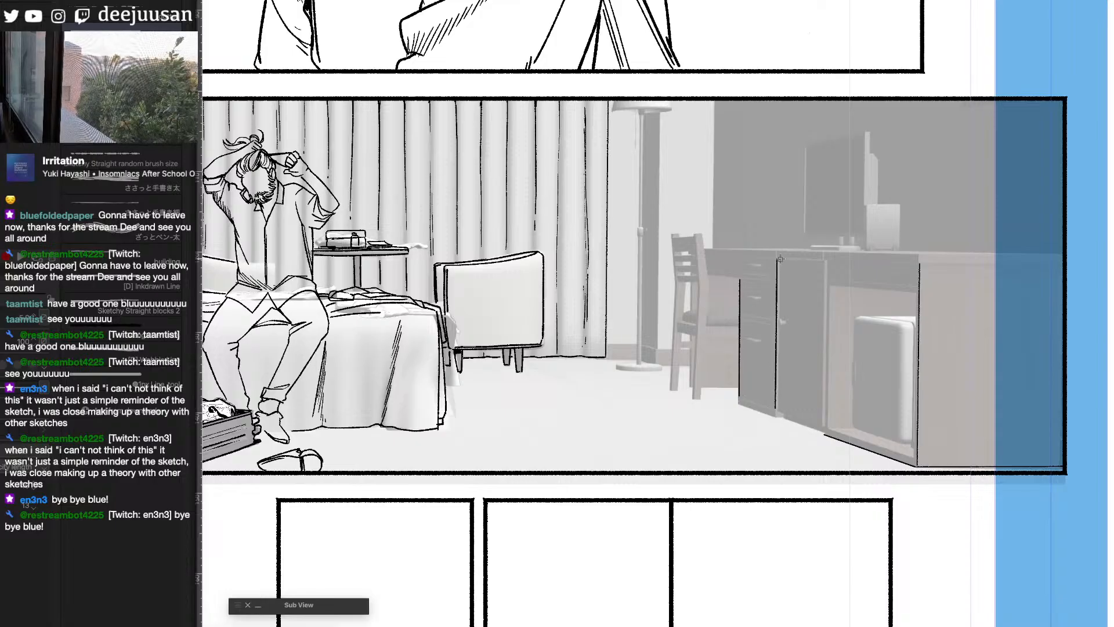
{"action": "left_click_drag", "start_coordinate": [781, 260], "coordinate": [776, 410]}
{"action": "key", "text": "super+plus"}
{"action": "key", "text": "q"}
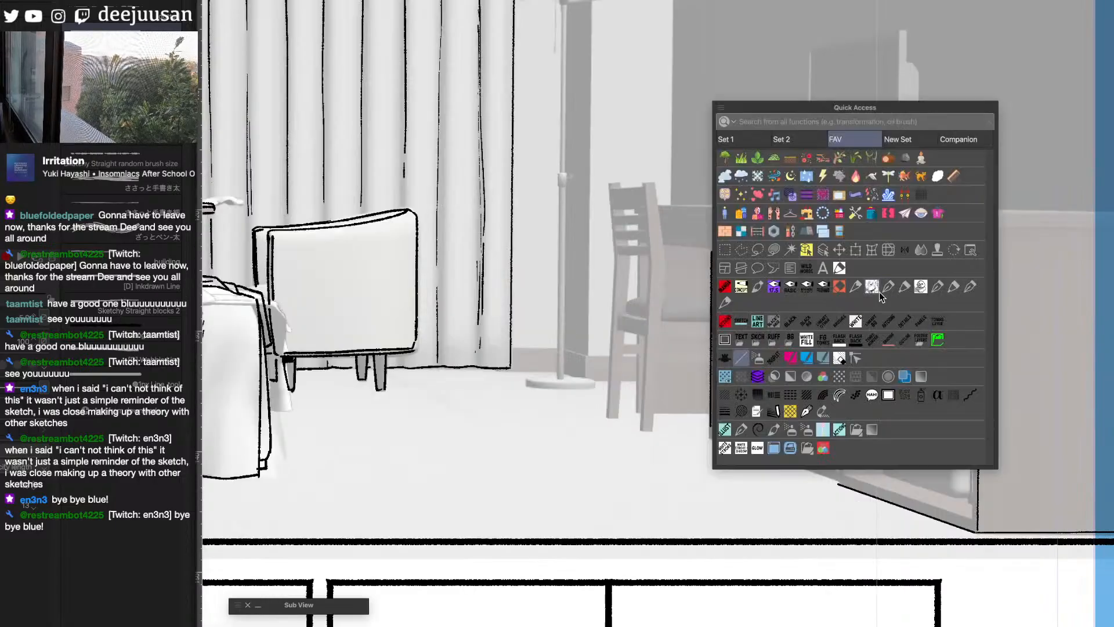
{"action": "left_click", "coordinate": [726, 302]}
{"action": "key", "text": "super+minus"}
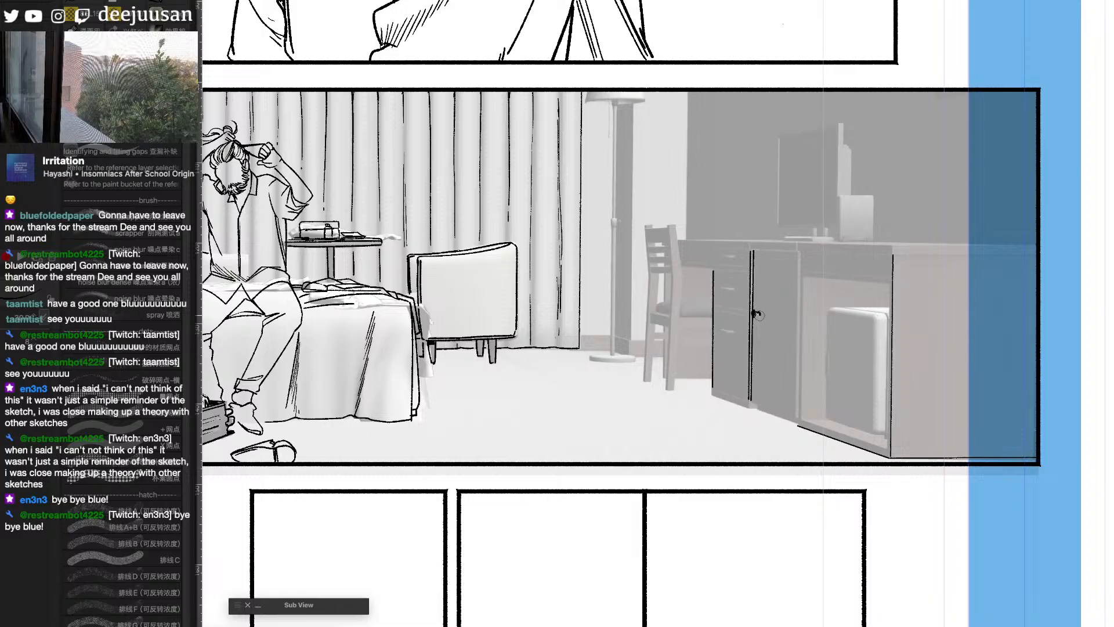
{"action": "left_click_drag", "start_coordinate": [754, 314], "coordinate": [760, 314]}
- Ink the floor lamp between the curtain and the desk, with its shade, straight pole, small switch and round base
{"action": "key", "text": "super+plus"}
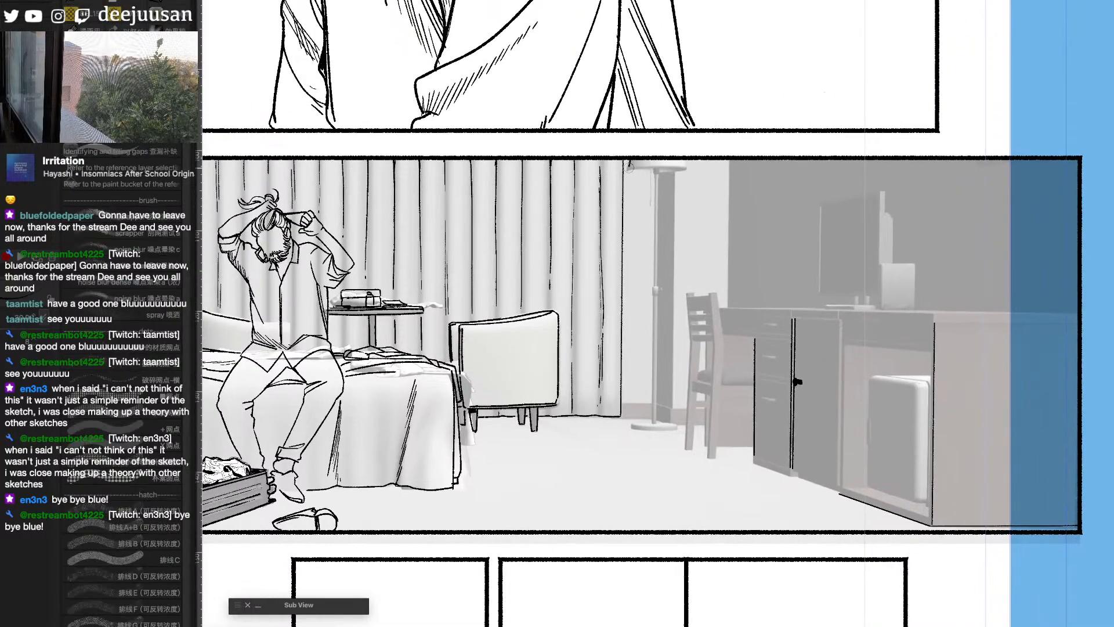
{"action": "mouse_move", "coordinate": [629, 169]}
{"action": "left_mouse_down"}
{"action": "mouse_move", "coordinate": [685, 169]}
{"action": "mouse_move", "coordinate": [629, 170]}
{"action": "mouse_move", "coordinate": [657, 172]}
{"action": "left_mouse_up"}
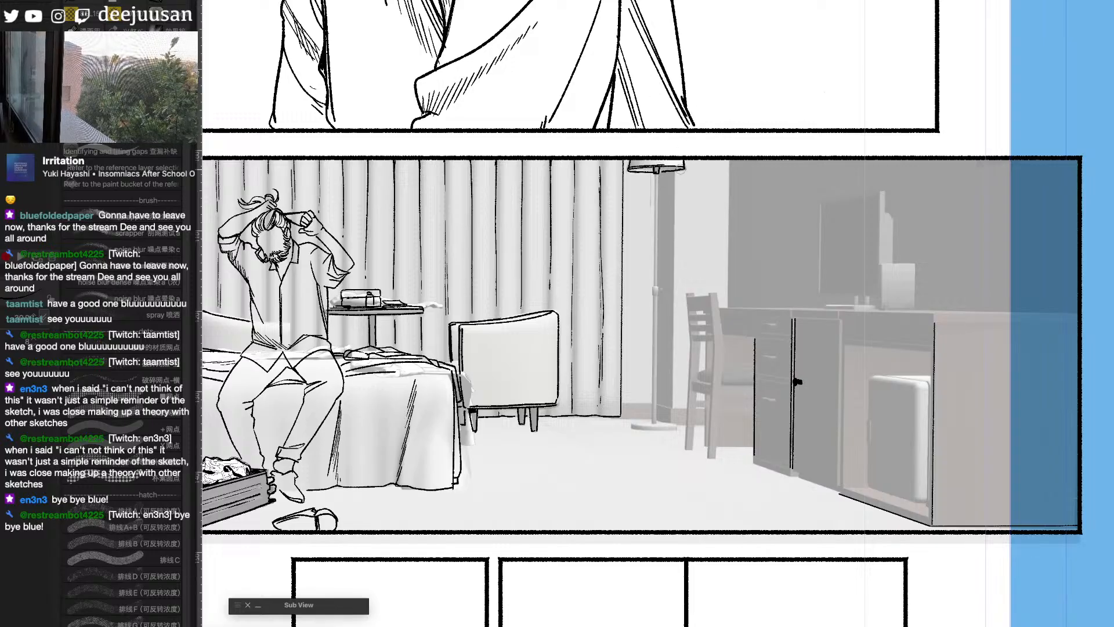
{"action": "left_click_drag", "start_coordinate": [771, 228], "coordinate": [754, 195]}
{"action": "key", "text": "q"}
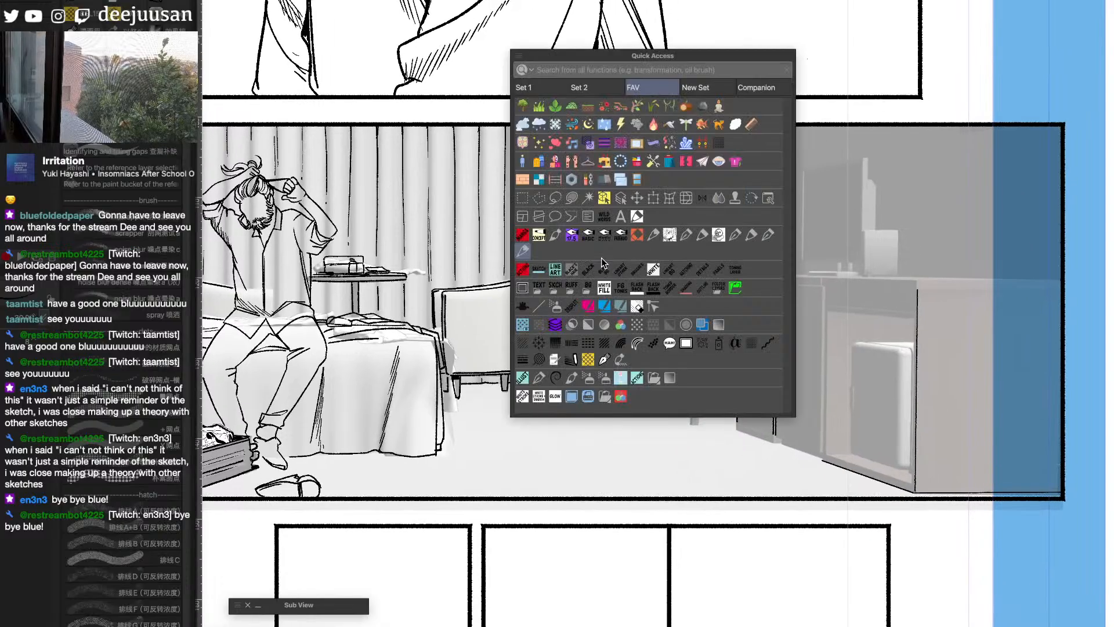
{"action": "left_click", "coordinate": [536, 308]}
{"action": "left_click_drag", "start_coordinate": [637, 137], "coordinate": [637, 255]}
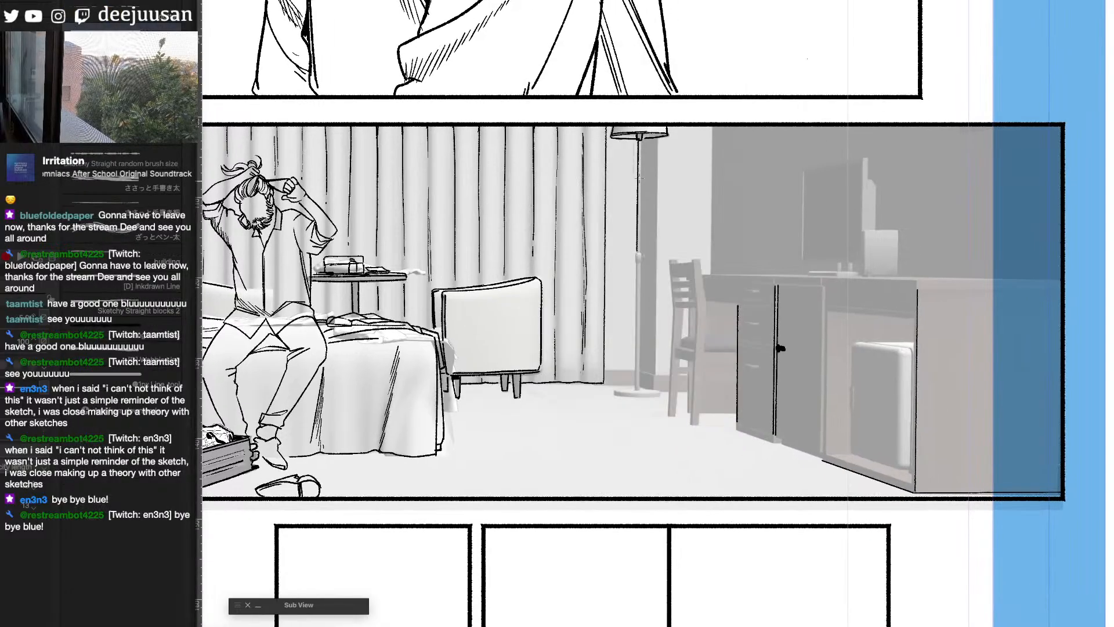
{"action": "left_click_drag", "start_coordinate": [642, 140], "coordinate": [635, 384]}
{"action": "key", "text": "super+z"}
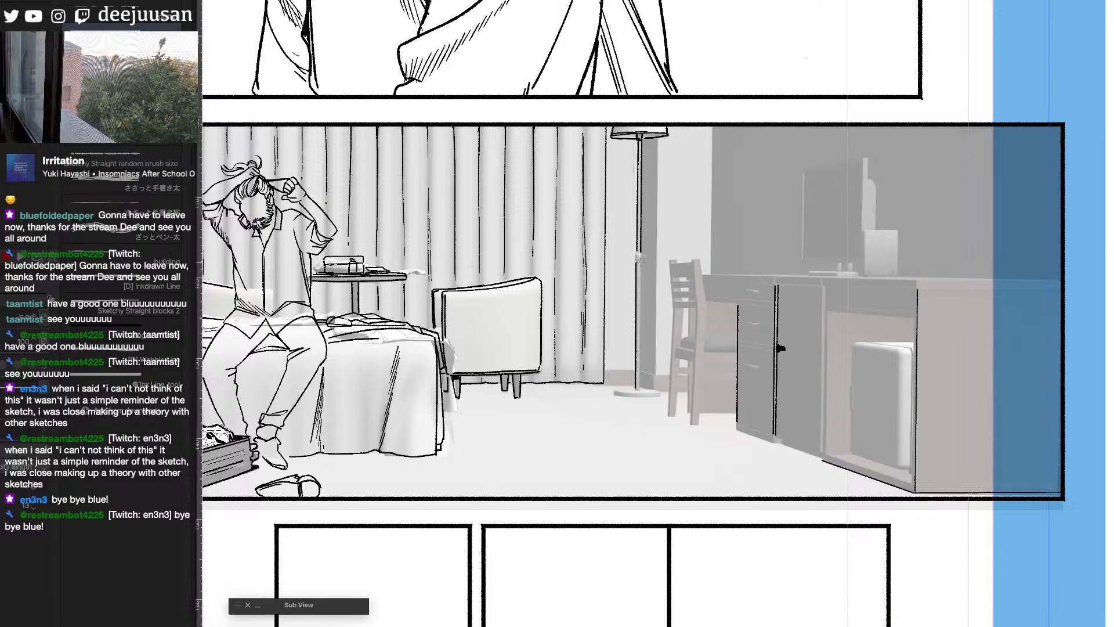
{"action": "left_click_drag", "start_coordinate": [637, 259], "coordinate": [639, 389]}
{"action": "key", "text": "q"}
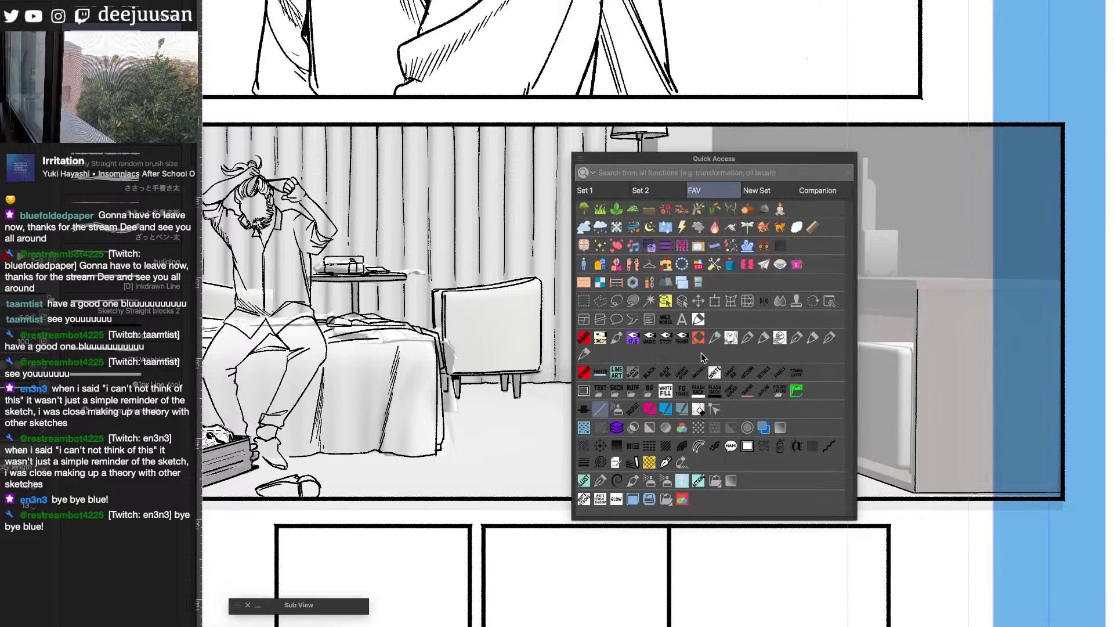
{"action": "left_click", "coordinate": [634, 372]}
{"action": "key", "text": "space"}
{"action": "mouse_move", "coordinate": [631, 371]}
{"action": "left_mouse_down"}
{"action": "mouse_move", "coordinate": [708, 372]}
{"action": "mouse_move", "coordinate": [718, 383]}
{"action": "left_mouse_up"}
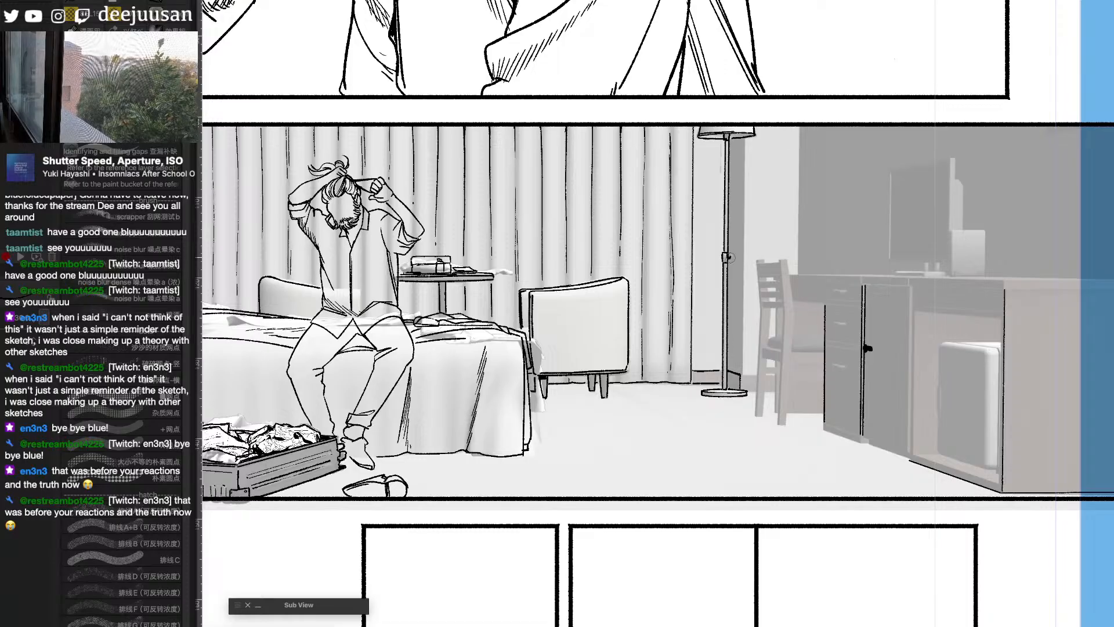
- Ink the vertical wall corner and the baseboard lines behind the floor lamp
{"action": "key", "text": "q"}
{"action": "left_click", "coordinate": [672, 293]}
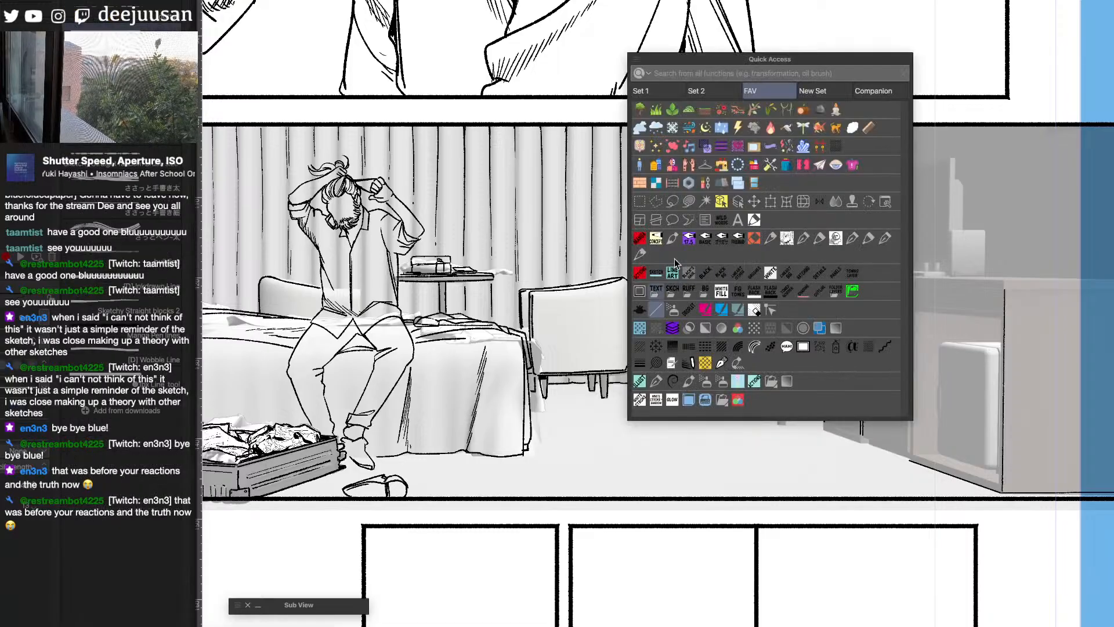
{"action": "key", "text": "q"}
{"action": "key", "text": "q"}
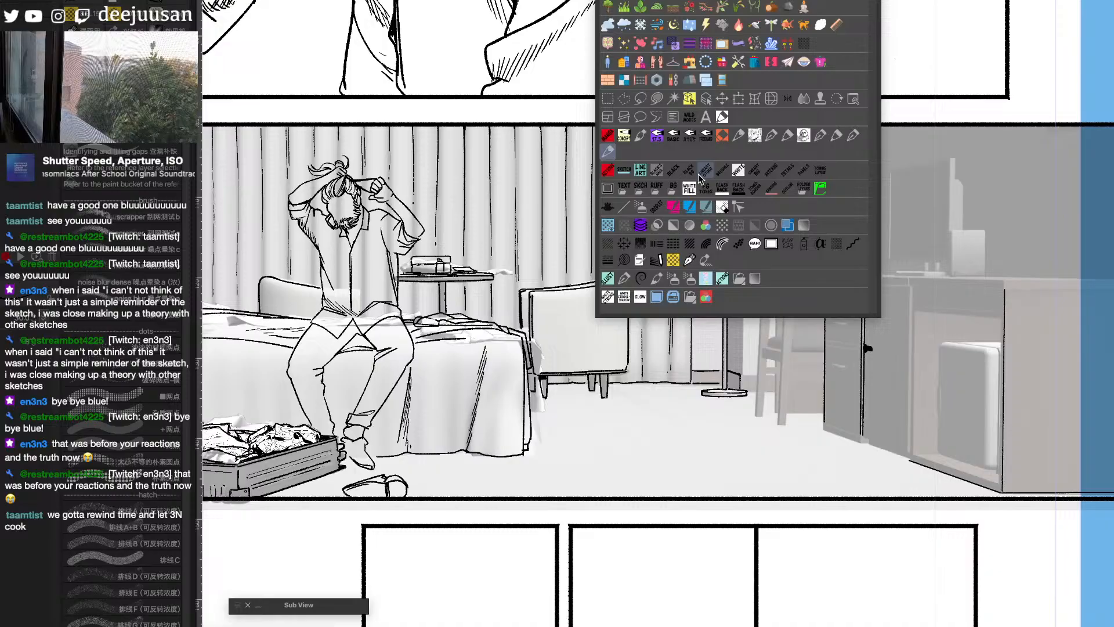
{"action": "left_click", "coordinate": [627, 210]}
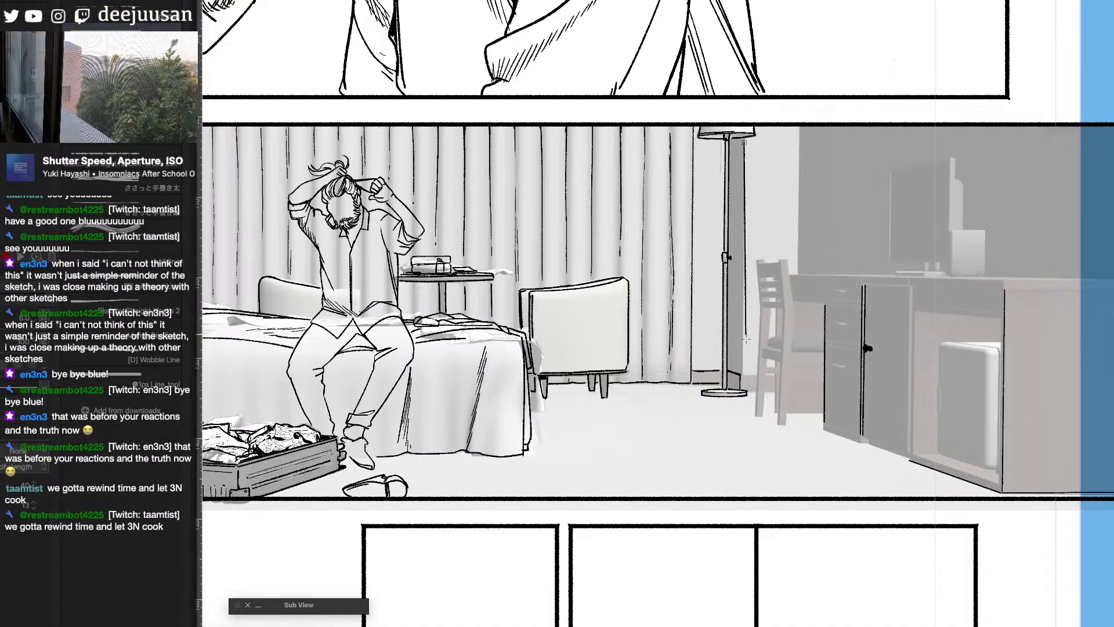
{"action": "key", "text": "q"}
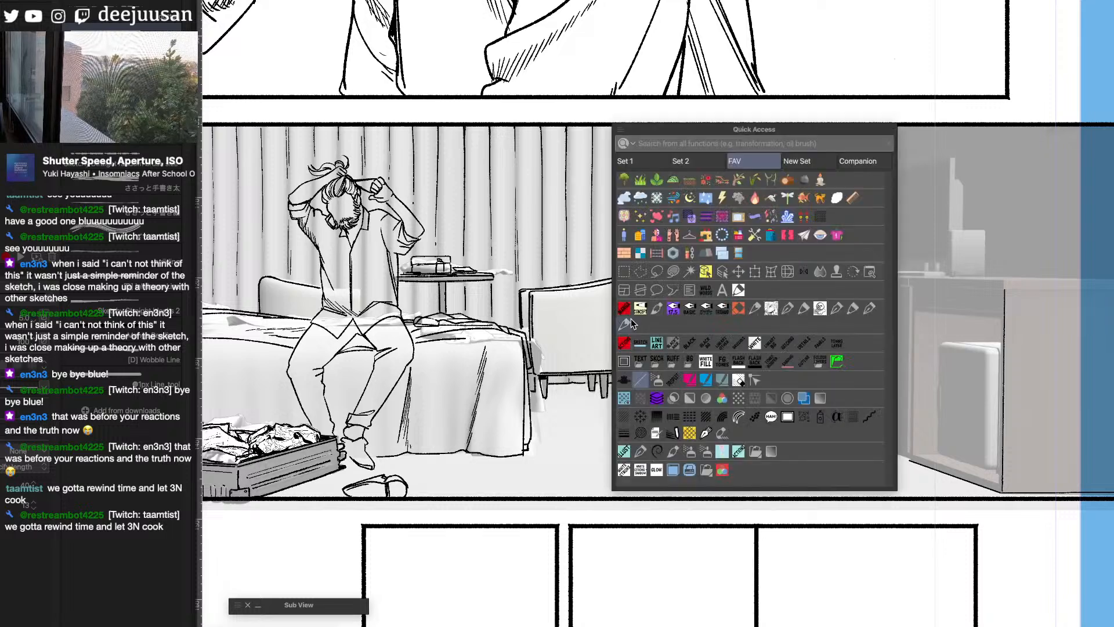
{"action": "left_click", "coordinate": [734, 380]}
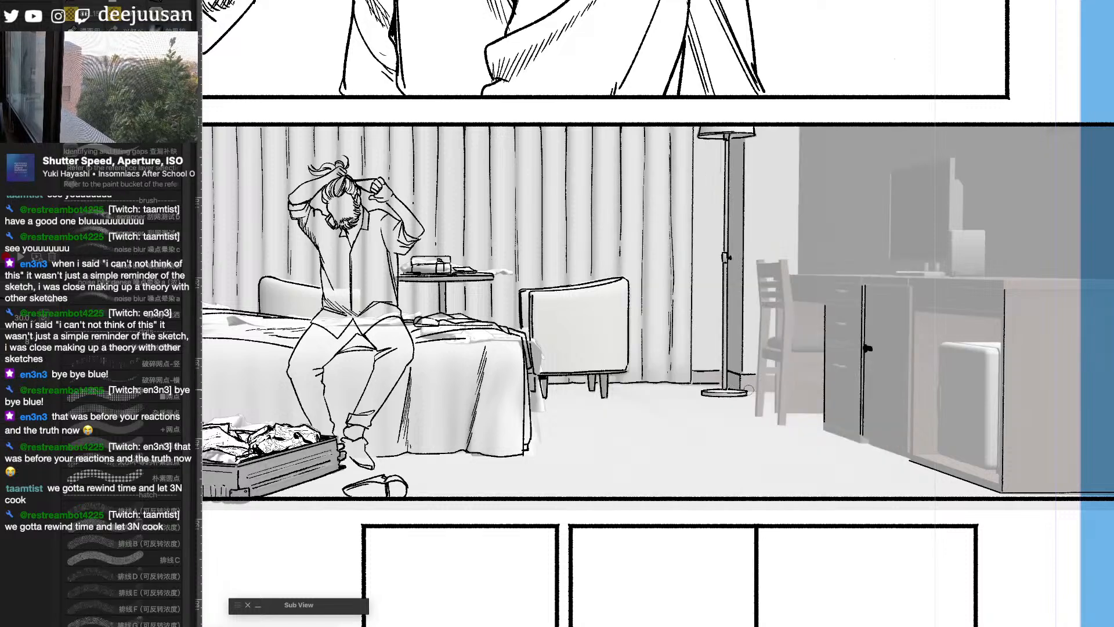
- Ink the desk chair's desk-side back post, running down into its leg on the floor
{"action": "left_click_drag", "start_coordinate": [779, 462], "coordinate": [882, 468]}
{"action": "scroll", "coordinate": [899, 276], "scroll_direction": "up", "scroll_amount": 1}
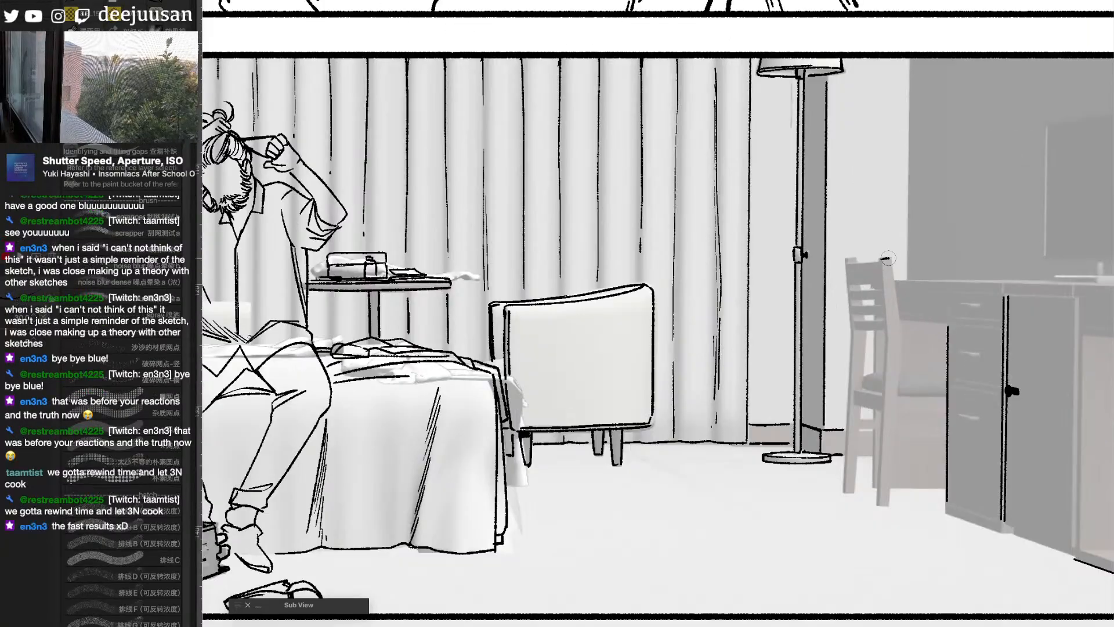
{"action": "left_click_drag", "start_coordinate": [891, 263], "coordinate": [898, 331]}
{"action": "key", "text": "ctrl+z"}
{"action": "mouse_move", "coordinate": [882, 260]}
{"action": "left_mouse_down"}
{"action": "mouse_move", "coordinate": [902, 329]}
{"action": "mouse_move", "coordinate": [883, 279]}
{"action": "mouse_move", "coordinate": [888, 330]}
{"action": "mouse_move", "coordinate": [902, 335]}
{"action": "mouse_move", "coordinate": [884, 507]}
{"action": "left_mouse_up"}
{"action": "left_click_drag", "start_coordinate": [892, 333], "coordinate": [878, 507]}
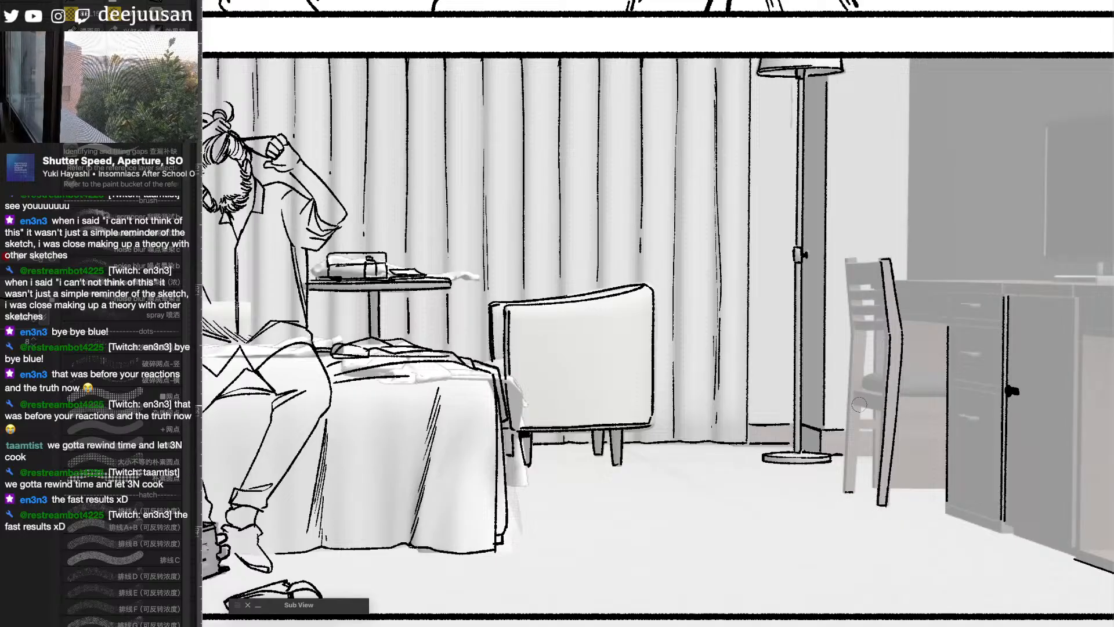
- Ink the desk chair's lamp-side leg with straight edges from below the back slats to the floor
{"action": "left_click_drag", "start_coordinate": [860, 404], "coordinate": [856, 491]}
{"action": "key", "text": "ctrl+z"}
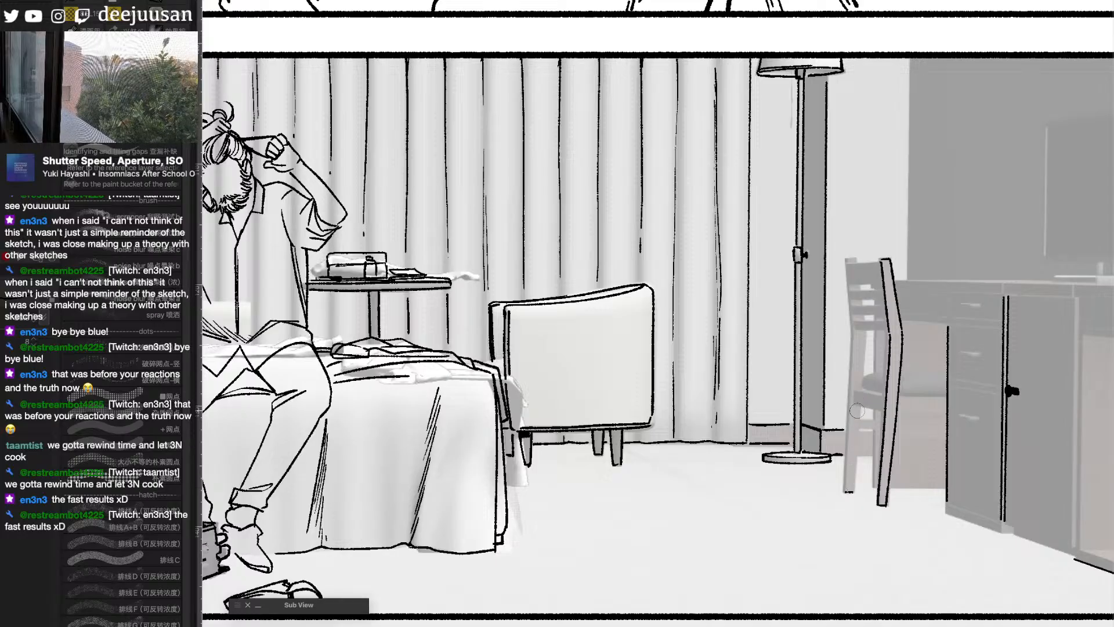
{"action": "left_click_drag", "start_coordinate": [859, 413], "coordinate": [854, 492]}
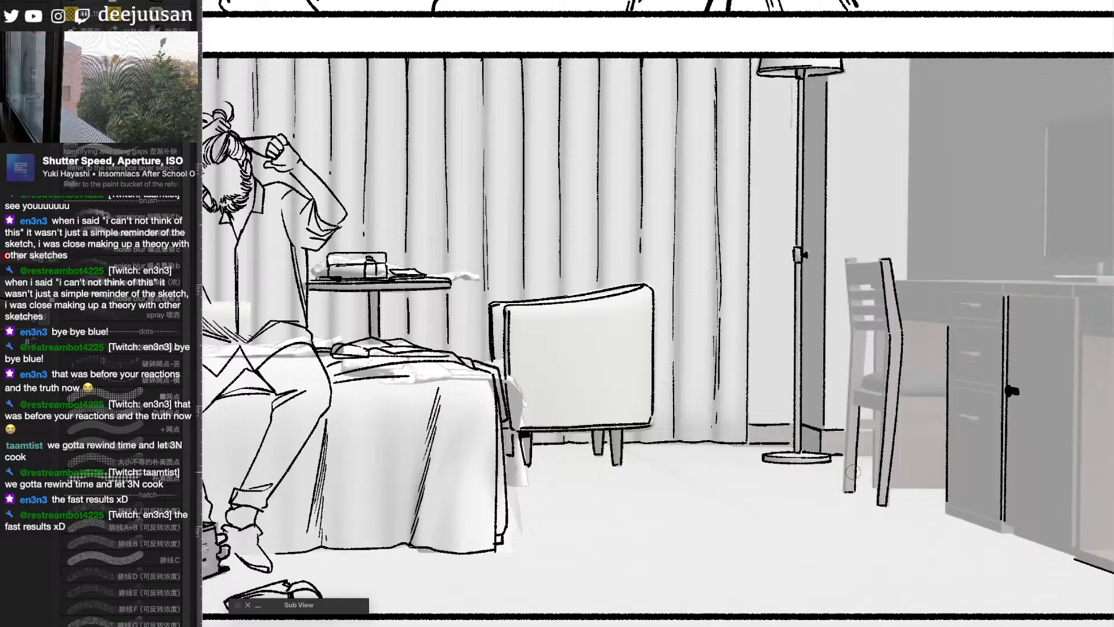
{"action": "key", "text": "q"}
{"action": "left_click", "coordinate": [735, 519]}
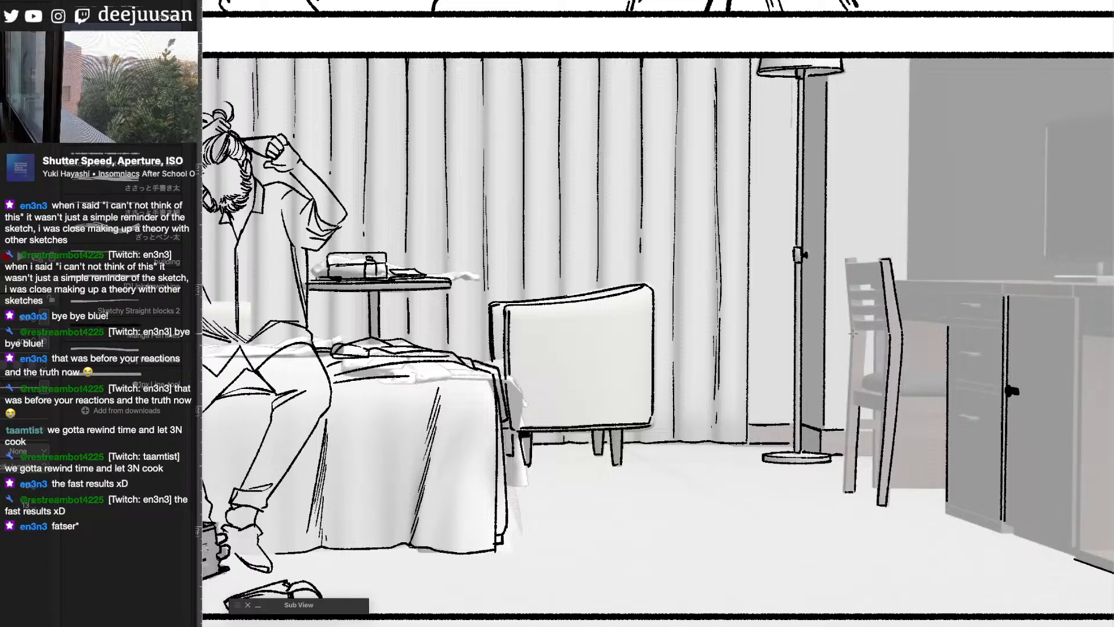
{"action": "left_click_drag", "start_coordinate": [852, 334], "coordinate": [845, 492]}
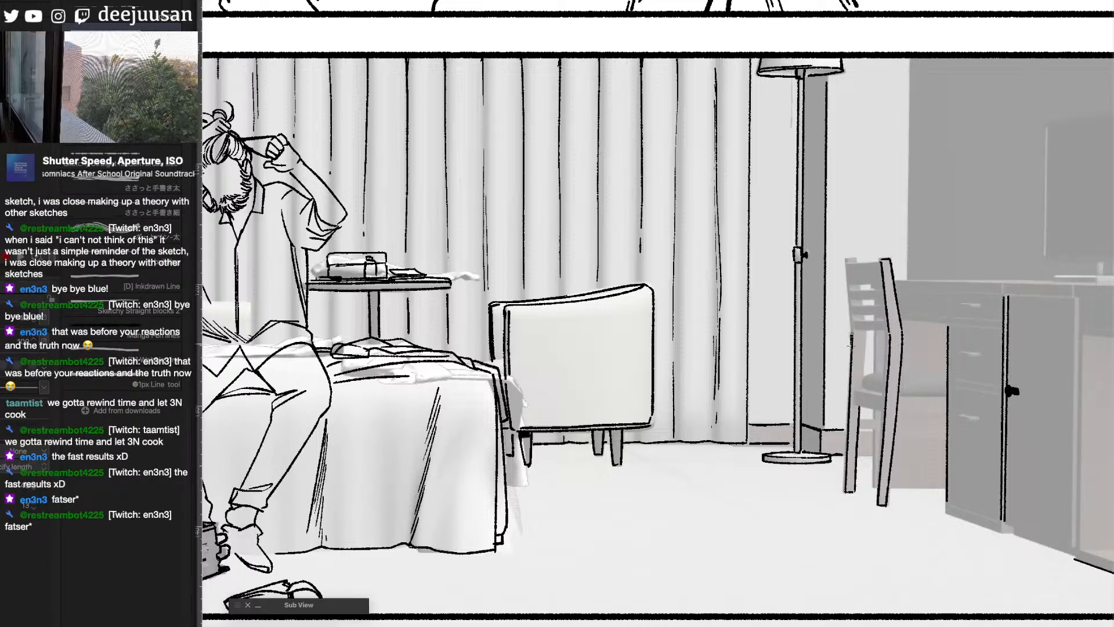
{"action": "left_click_drag", "start_coordinate": [851, 346], "coordinate": [843, 492]}
{"action": "key", "text": "F6"}
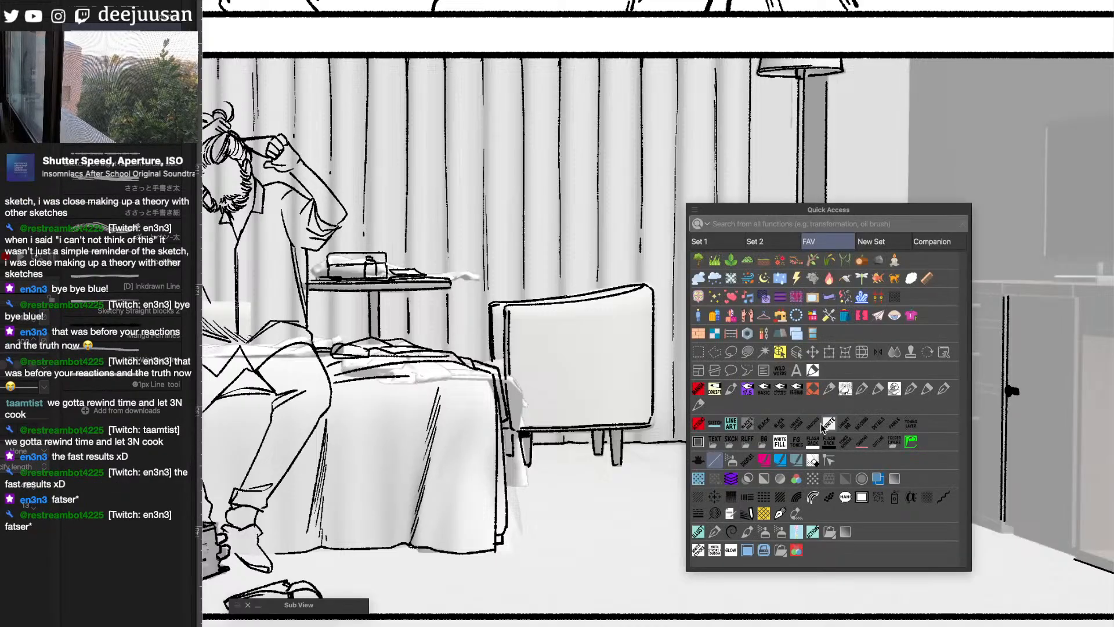
- Ink the top rail and horizontal slats of the desk chair's backrest between its two posts
{"action": "left_click", "coordinate": [698, 405]}
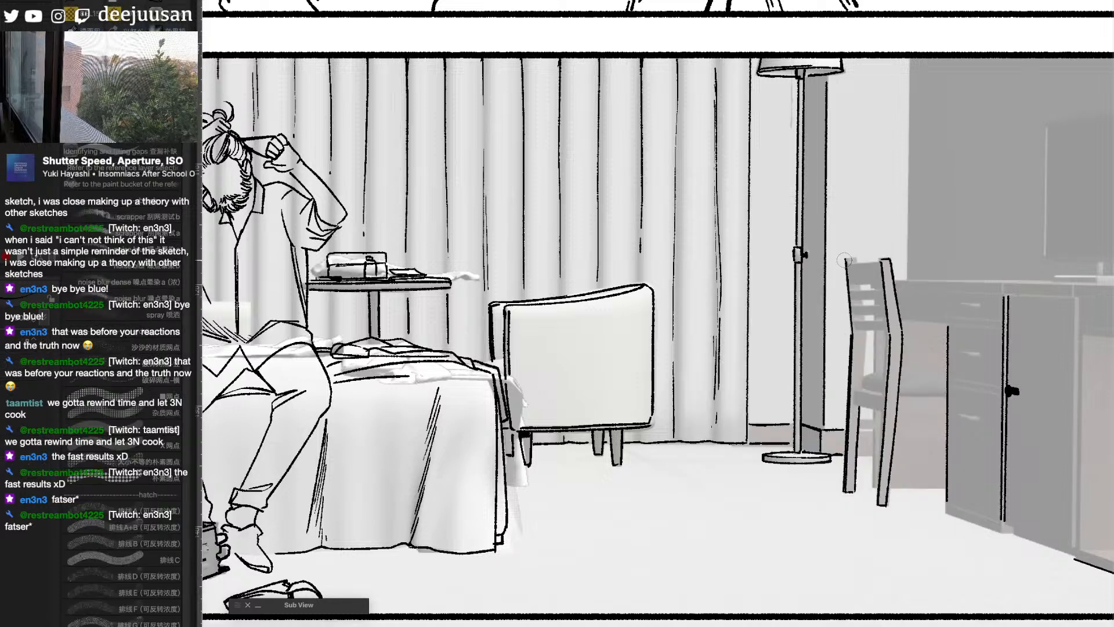
{"action": "left_click_drag", "start_coordinate": [844, 259], "coordinate": [850, 329]}
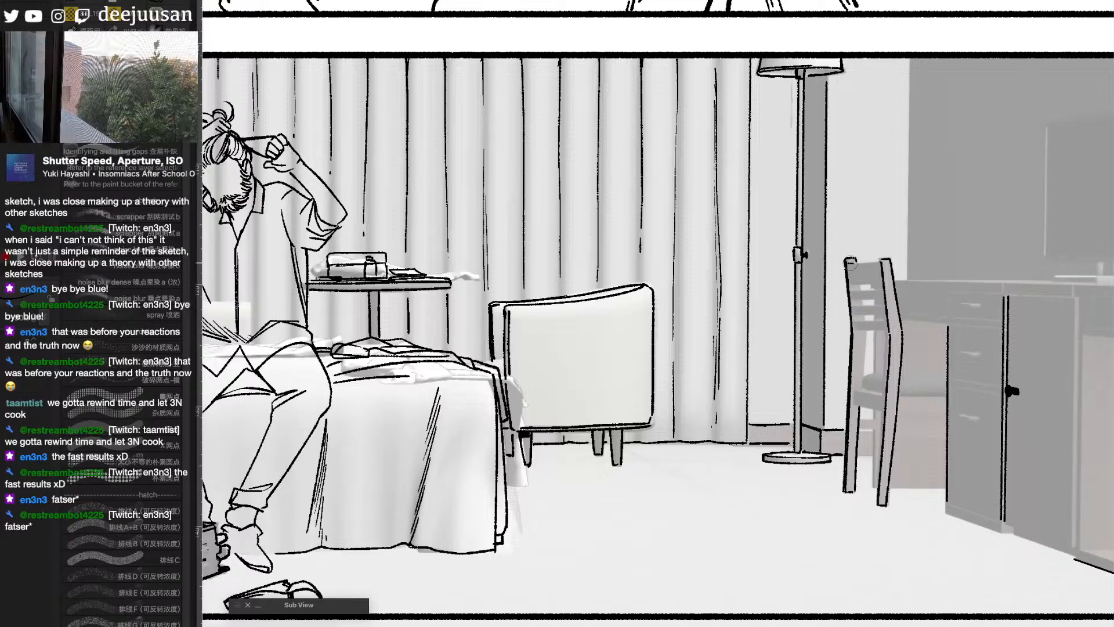
{"action": "mouse_move", "coordinate": [850, 262]}
{"action": "left_mouse_down"}
{"action": "mouse_move", "coordinate": [880, 257]}
{"action": "mouse_move", "coordinate": [848, 282]}
{"action": "mouse_move", "coordinate": [880, 283]}
{"action": "mouse_move", "coordinate": [853, 283]}
{"action": "mouse_move", "coordinate": [879, 283]}
{"action": "mouse_move", "coordinate": [880, 261]}
{"action": "mouse_move", "coordinate": [880, 283]}
{"action": "mouse_move", "coordinate": [850, 289]}
{"action": "mouse_move", "coordinate": [881, 290]}
{"action": "mouse_move", "coordinate": [849, 298]}
{"action": "mouse_move", "coordinate": [884, 306]}
{"action": "left_mouse_up"}
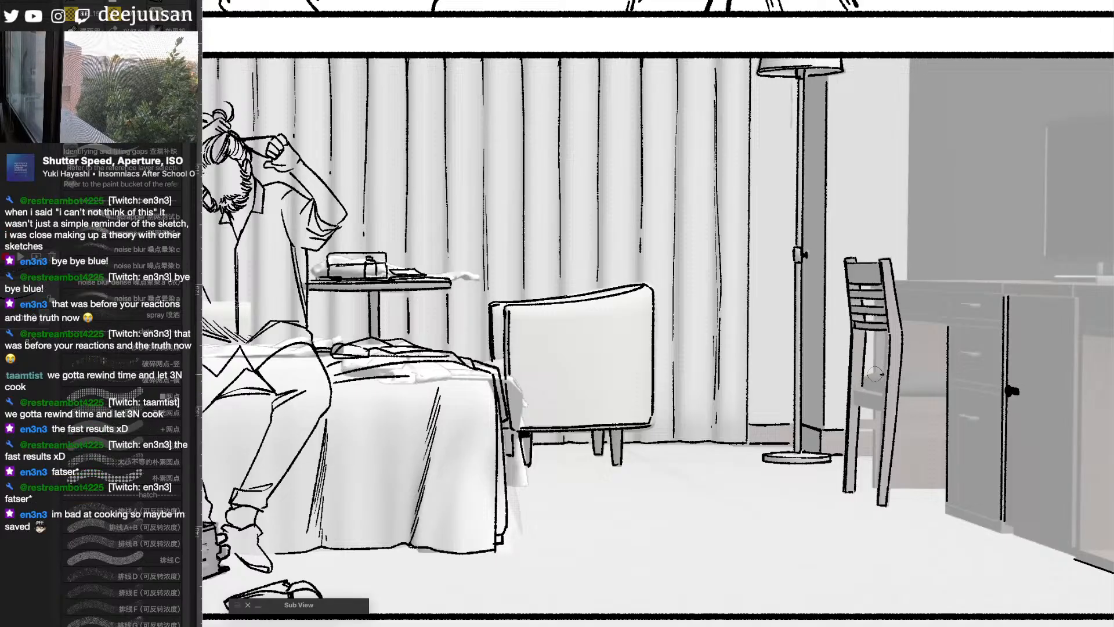
- Ink the desk chair's seat cushion with short hatching, plus the seat frame underneath it
{"action": "mouse_move", "coordinate": [875, 374]}
{"action": "left_mouse_down"}
{"action": "mouse_move", "coordinate": [943, 379]}
{"action": "mouse_move", "coordinate": [906, 396]}
{"action": "mouse_move", "coordinate": [943, 396]}
{"action": "mouse_move", "coordinate": [901, 394]}
{"action": "mouse_move", "coordinate": [944, 394]}
{"action": "left_mouse_up"}
{"action": "key", "text": "e"}
{"action": "key", "text": "p"}
{"action": "key", "text": "e"}
{"action": "key", "text": "p"}
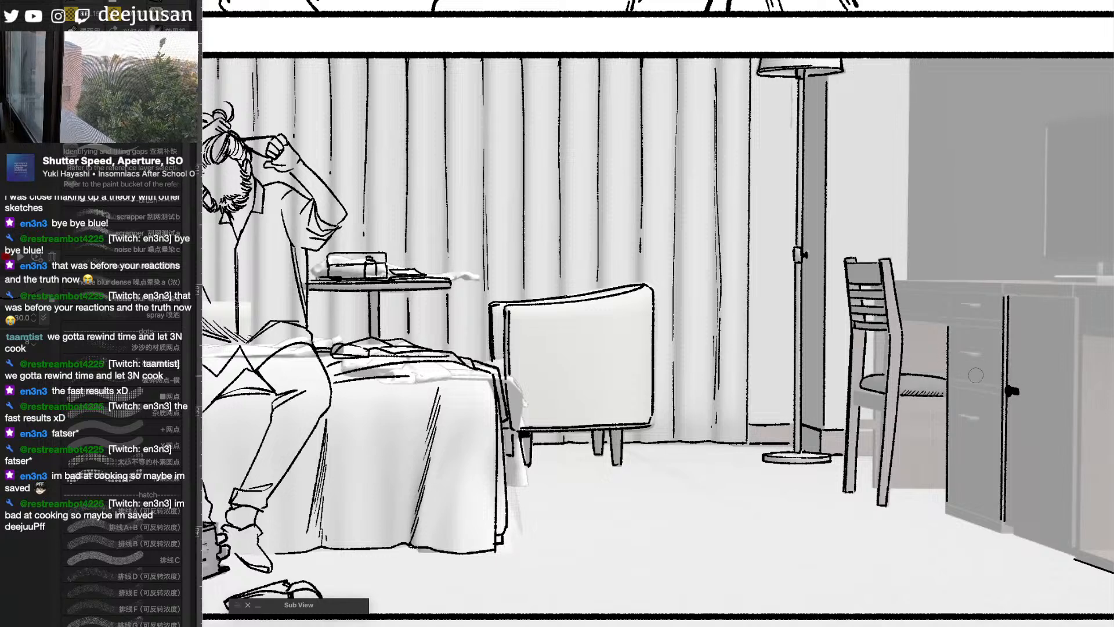
{"action": "left_click_drag", "start_coordinate": [857, 390], "coordinate": [886, 395]}
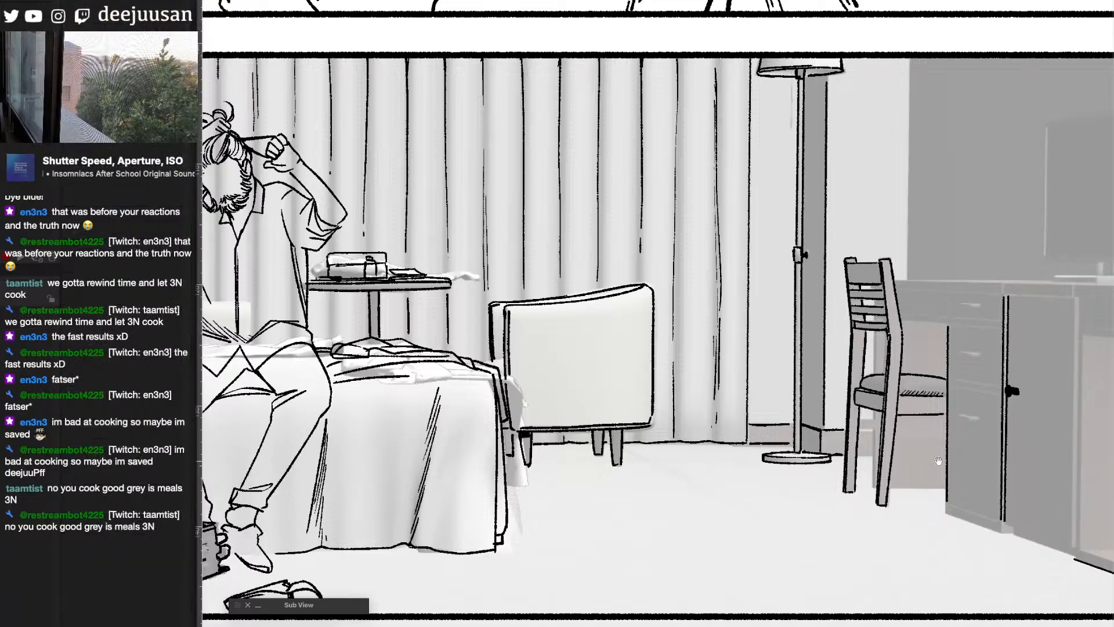
- Ink the desk's top drawer beside the chair, with its double lower edge and small oblong handle
{"action": "left_click_drag", "start_coordinate": [929, 458], "coordinate": [888, 453]}
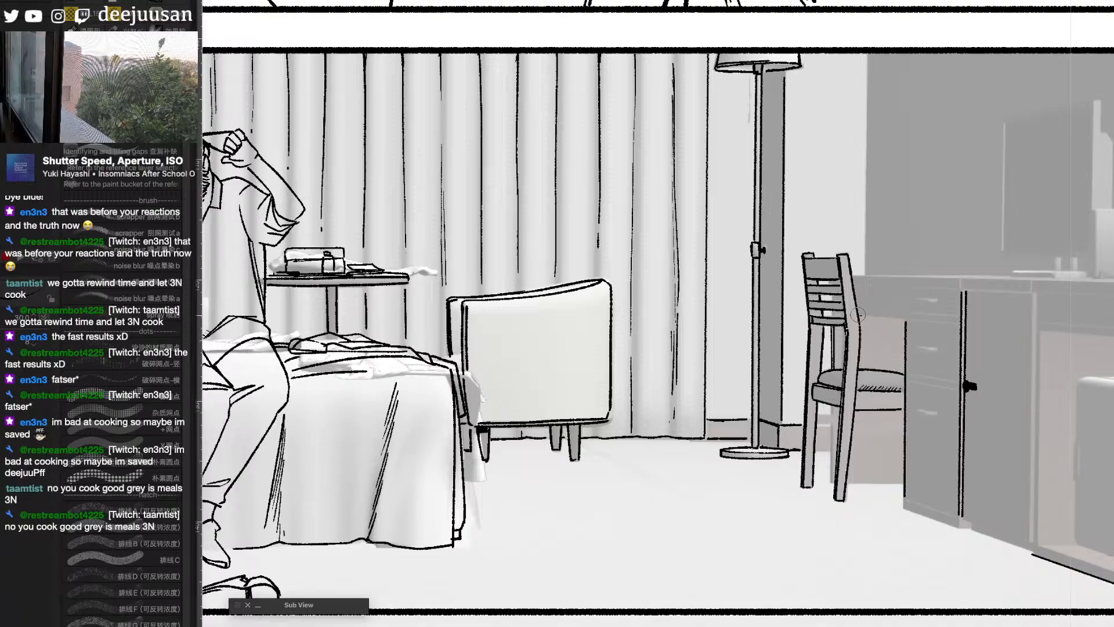
{"action": "left_click_drag", "start_coordinate": [858, 314], "coordinate": [958, 323]}
{"action": "left_click_drag", "start_coordinate": [860, 310], "coordinate": [953, 317]}
{"action": "key", "text": "ctrl+z"}
{"action": "mouse_move", "coordinate": [860, 311]}
{"action": "left_mouse_down"}
{"action": "mouse_move", "coordinate": [954, 317]}
{"action": "mouse_move", "coordinate": [914, 296]}
{"action": "mouse_move", "coordinate": [937, 301]}
{"action": "left_mouse_up"}
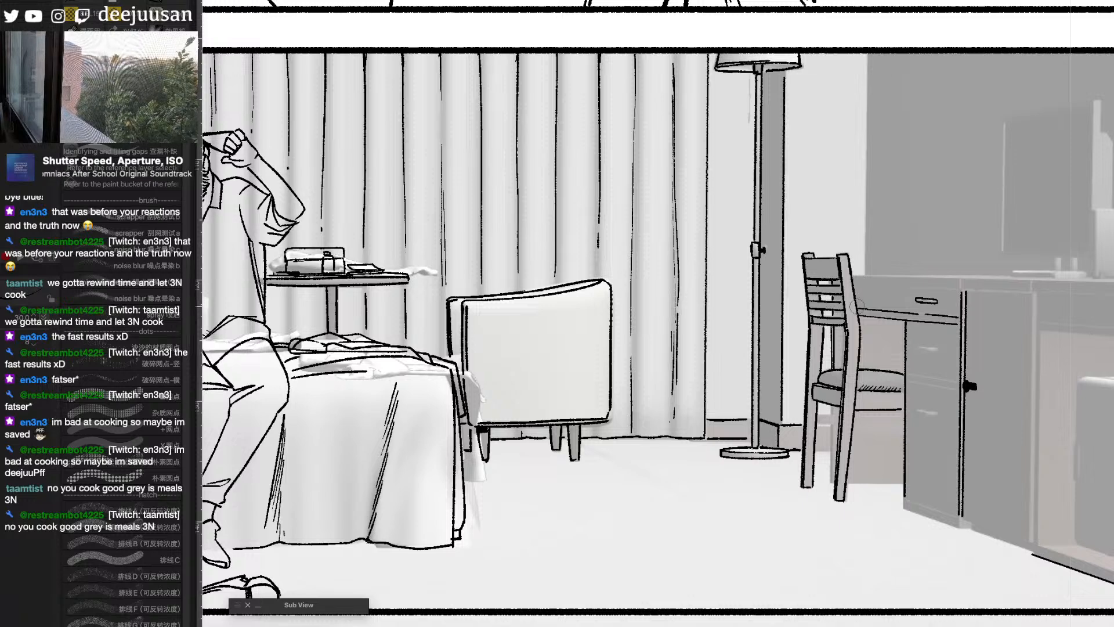
- Ink the drawer cabinet under the desk, including its outline, drawer divisions, base and two dark handles
{"action": "left_click_drag", "start_coordinate": [906, 409], "coordinate": [790, 401]}
{"action": "key", "text": "q"}
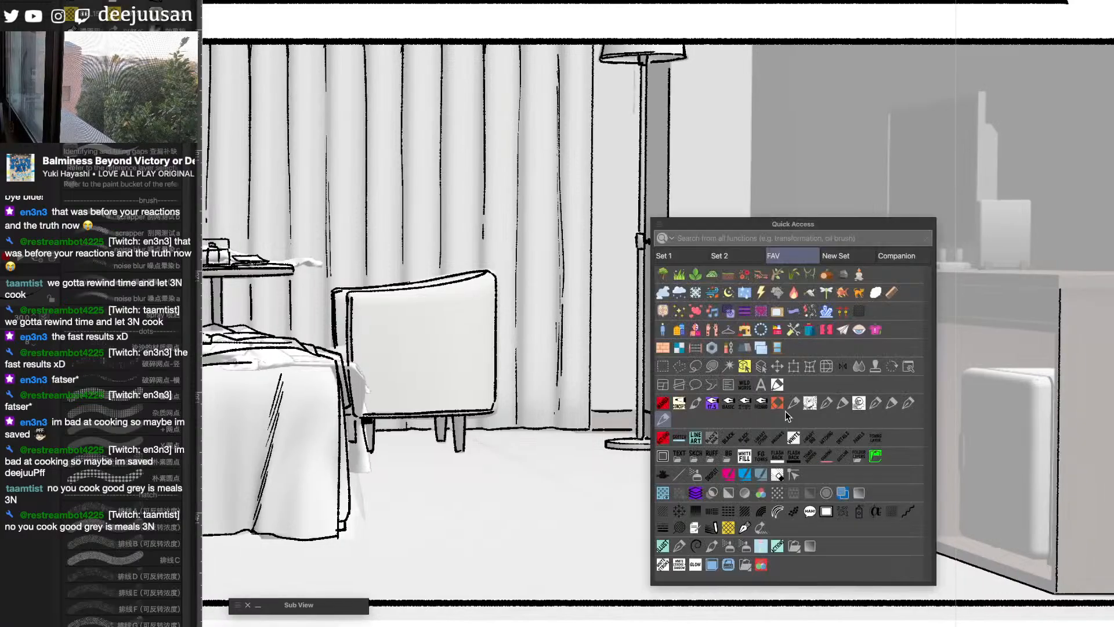
{"action": "left_click", "coordinate": [731, 438]}
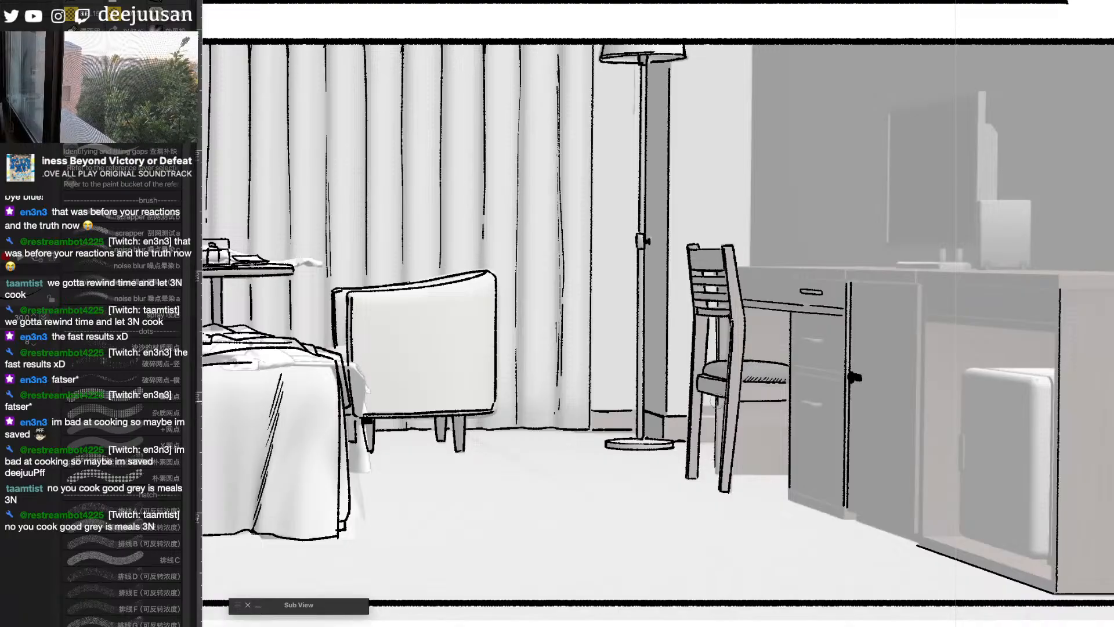
{"action": "mouse_move", "coordinate": [716, 402]}
{"action": "left_mouse_down"}
{"action": "mouse_move", "coordinate": [714, 471]}
{"action": "mouse_move", "coordinate": [734, 430]}
{"action": "mouse_move", "coordinate": [723, 472]}
{"action": "mouse_move", "coordinate": [847, 463]}
{"action": "mouse_move", "coordinate": [883, 496]}
{"action": "mouse_move", "coordinate": [790, 490]}
{"action": "mouse_move", "coordinate": [840, 505]}
{"action": "mouse_move", "coordinate": [787, 495]}
{"action": "mouse_move", "coordinate": [852, 516]}
{"action": "left_mouse_up"}
{"action": "mouse_move", "coordinate": [804, 401]}
{"action": "left_mouse_down"}
{"action": "mouse_move", "coordinate": [798, 369]}
{"action": "mouse_move", "coordinate": [835, 377]}
{"action": "mouse_move", "coordinate": [794, 363]}
{"action": "mouse_move", "coordinate": [838, 371]}
{"action": "mouse_move", "coordinate": [822, 339]}
{"action": "mouse_move", "coordinate": [821, 340]}
{"action": "left_mouse_up"}
- Ink straight lines for the desktop's front edges and underside, continuing along the cabinet's side to the panel border
{"action": "key", "text": "q"}
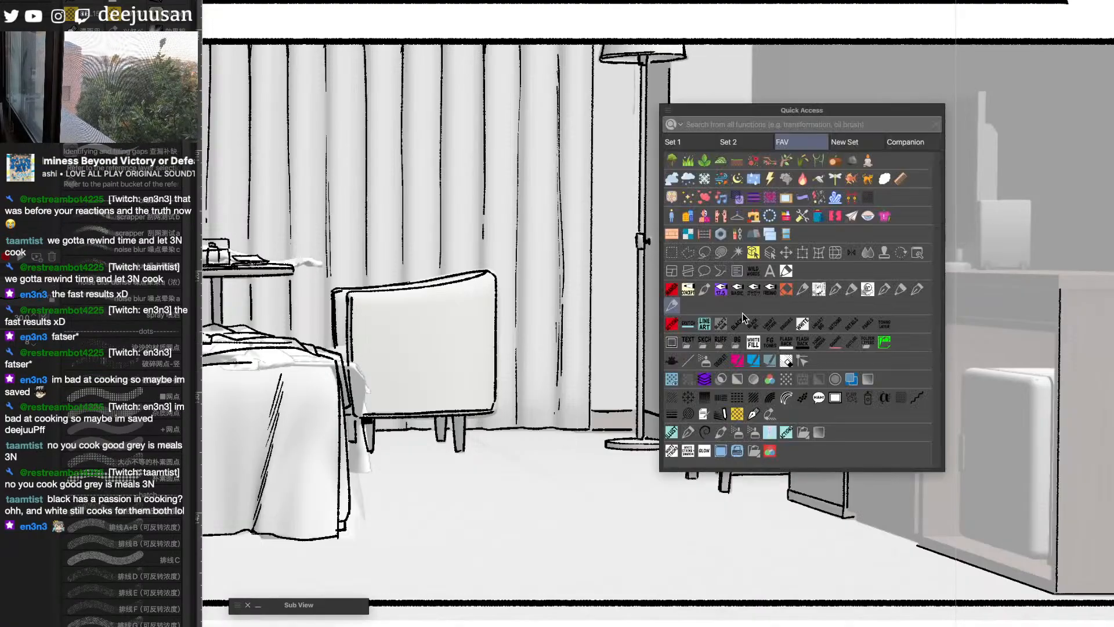
{"action": "left_click", "coordinate": [688, 360]}
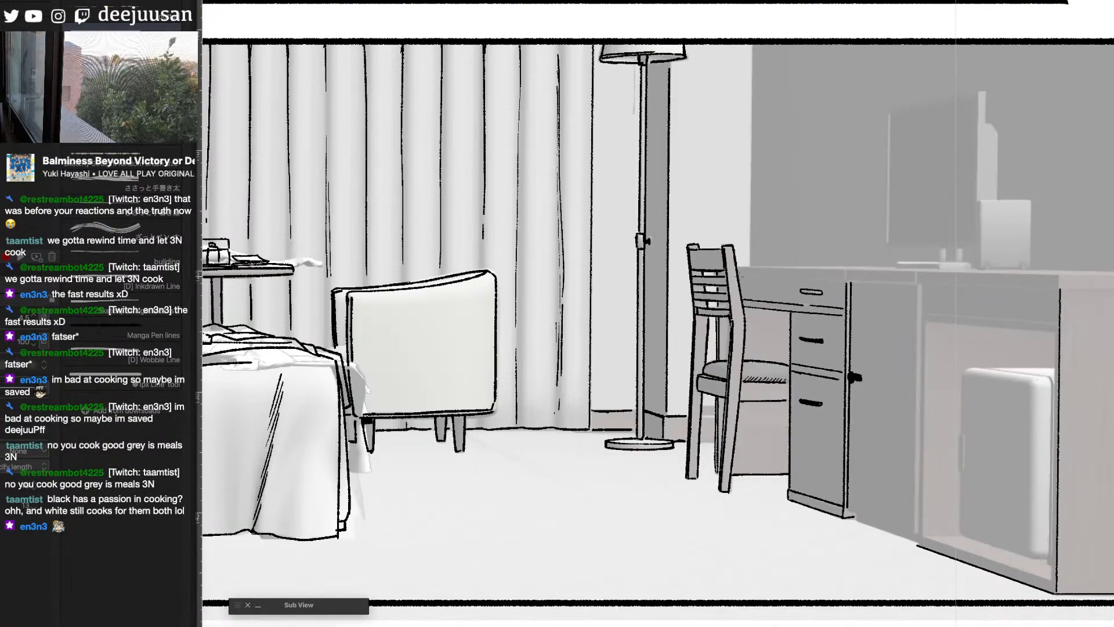
{"action": "left_click_drag", "start_coordinate": [736, 273], "coordinate": [909, 282]}
{"action": "left_click_drag", "start_coordinate": [737, 266], "coordinate": [1056, 272]}
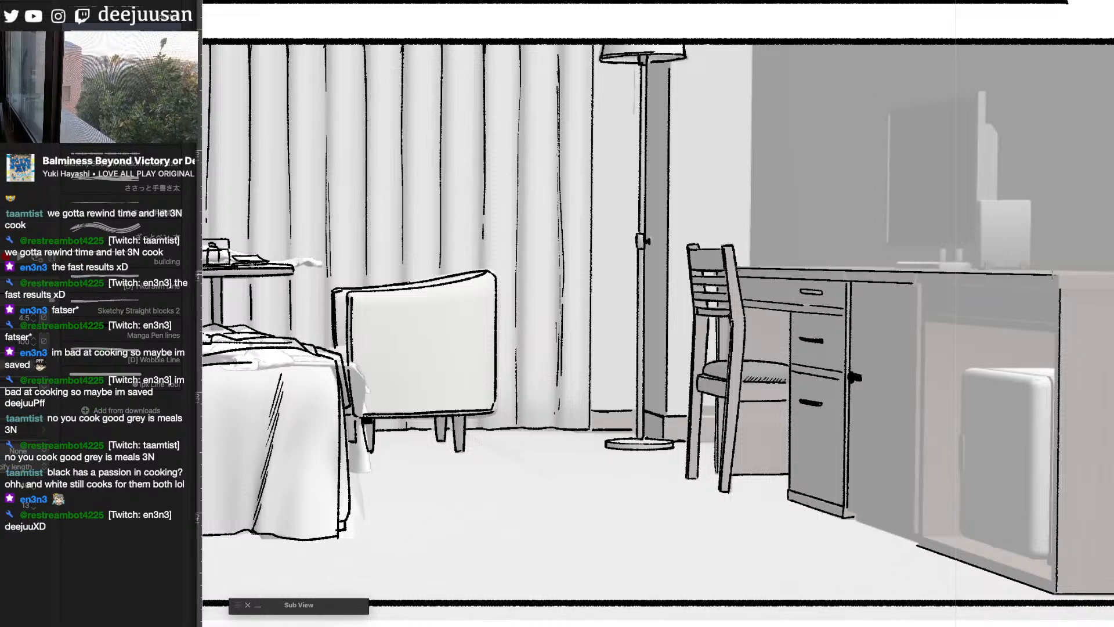
{"action": "mouse_move", "coordinate": [917, 283]}
{"action": "left_mouse_down"}
{"action": "mouse_move", "coordinate": [1056, 289]}
{"action": "mouse_move", "coordinate": [880, 296]}
{"action": "mouse_move", "coordinate": [1084, 262]}
{"action": "left_mouse_up"}
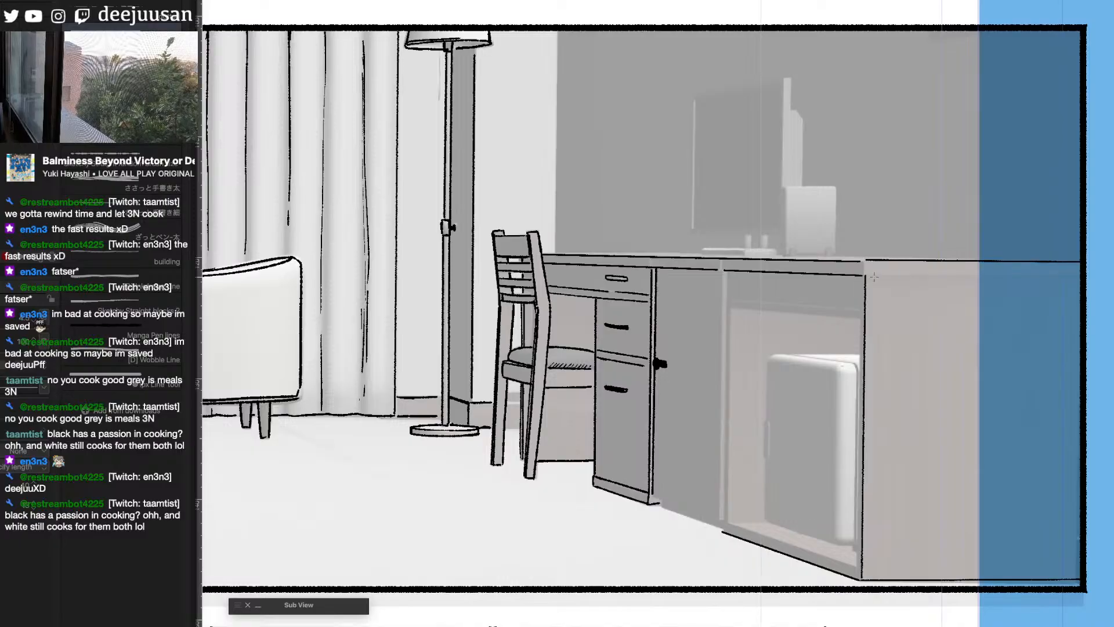
{"action": "left_click_drag", "start_coordinate": [874, 278], "coordinate": [1084, 276]}
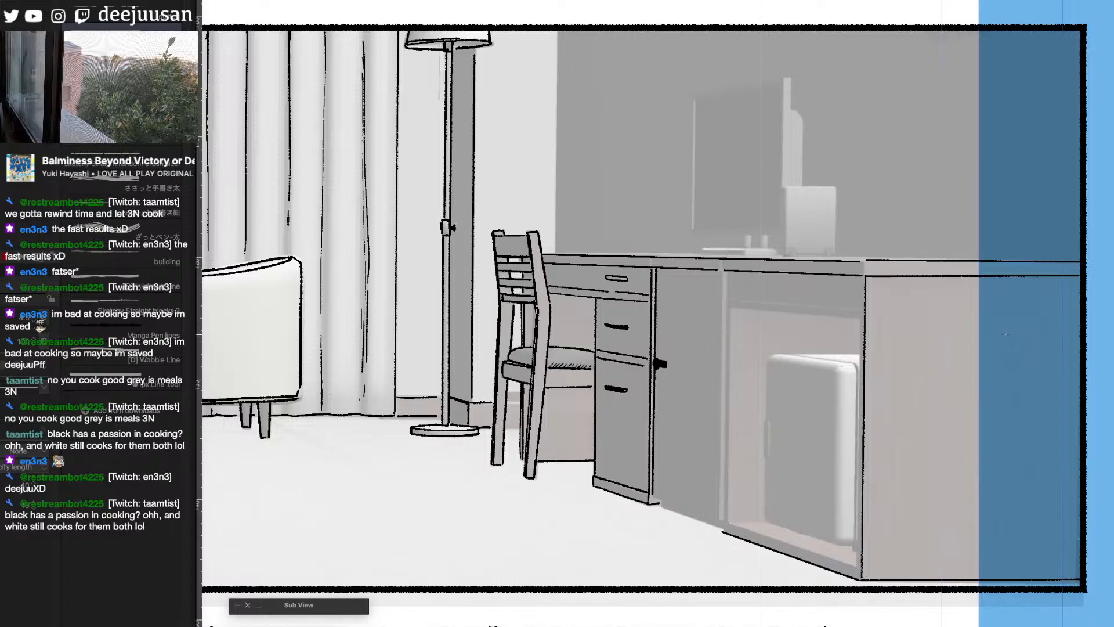
- Ink the desktop's rear edge with straight lines from behind the chair to the panel border
{"action": "key", "text": "q"}
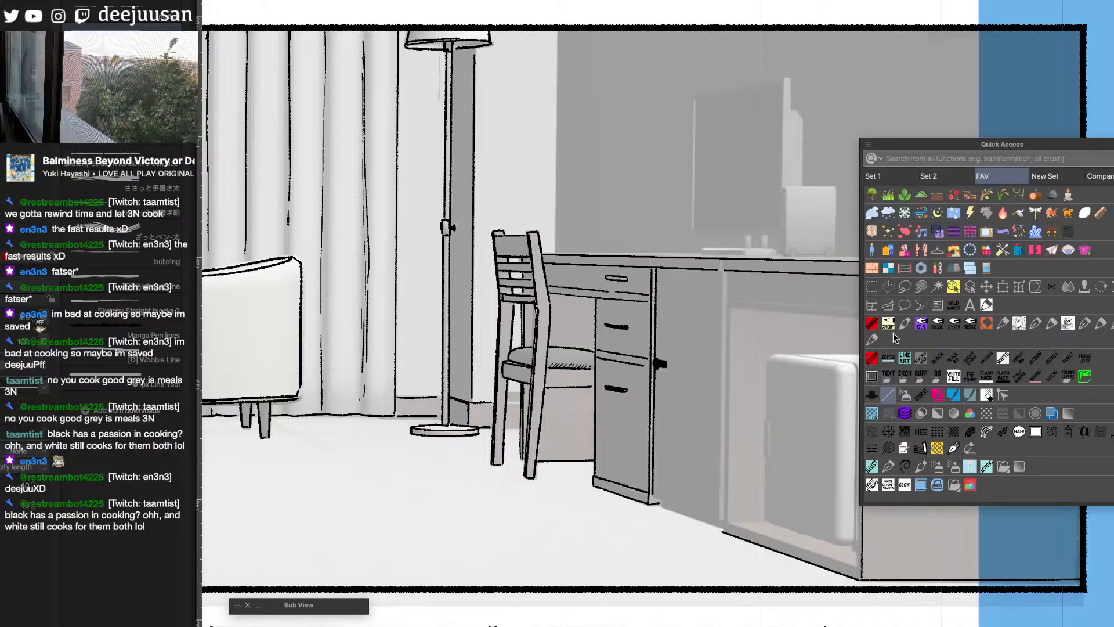
{"action": "left_click", "coordinate": [872, 339]}
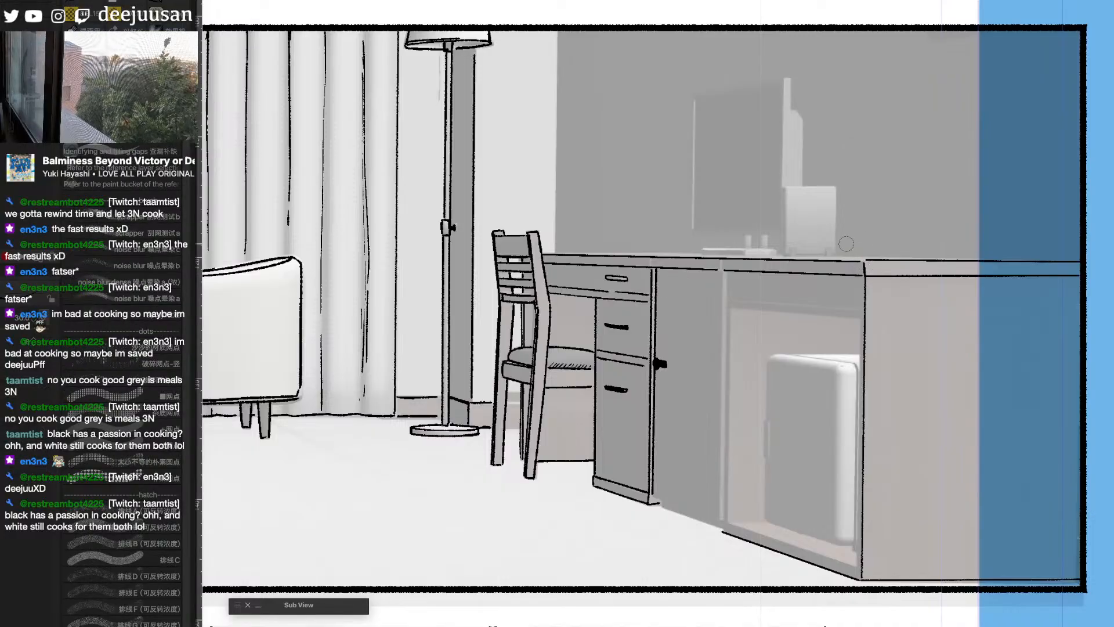
{"action": "key", "text": "q"}
{"action": "left_click", "coordinate": [475, 371]}
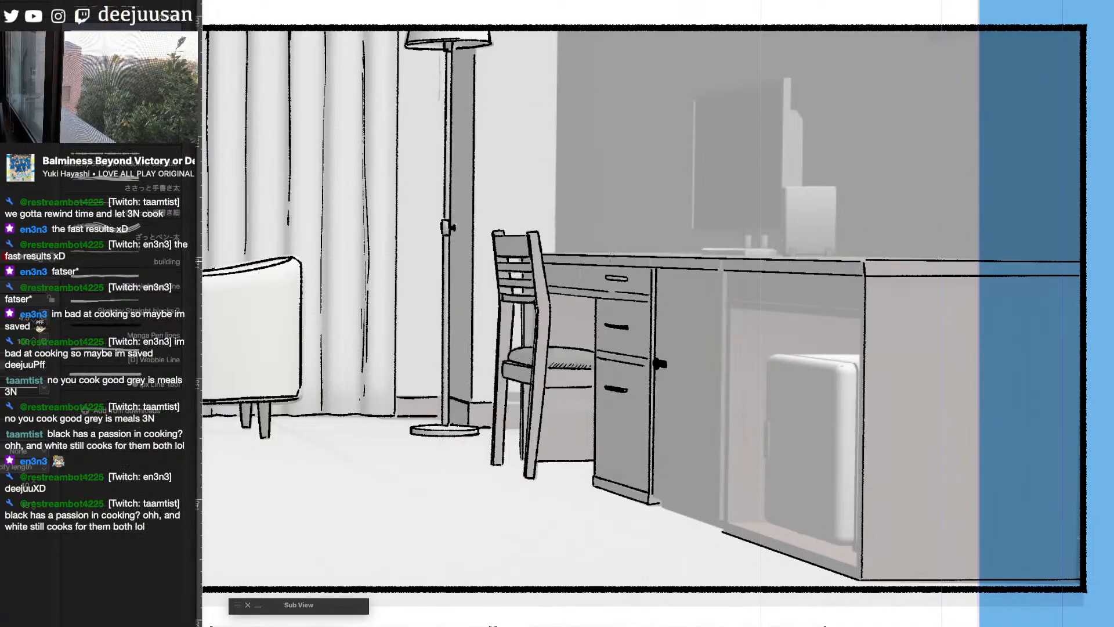
{"action": "left_click_drag", "start_coordinate": [570, 254], "coordinate": [665, 253]}
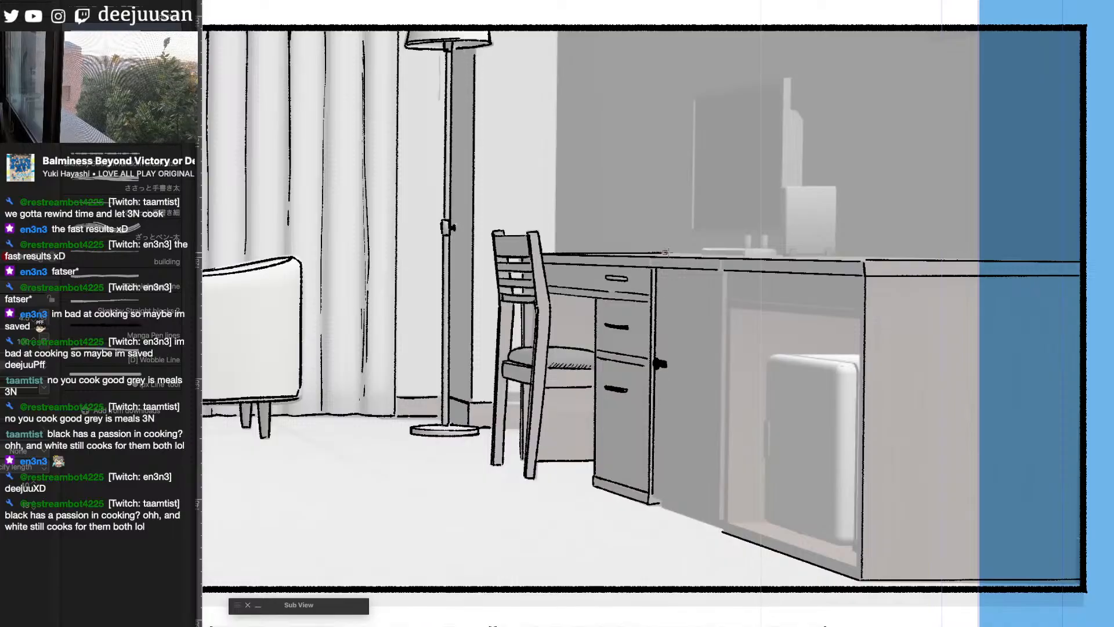
{"action": "left_click_drag", "start_coordinate": [843, 255], "coordinate": [1084, 260]}
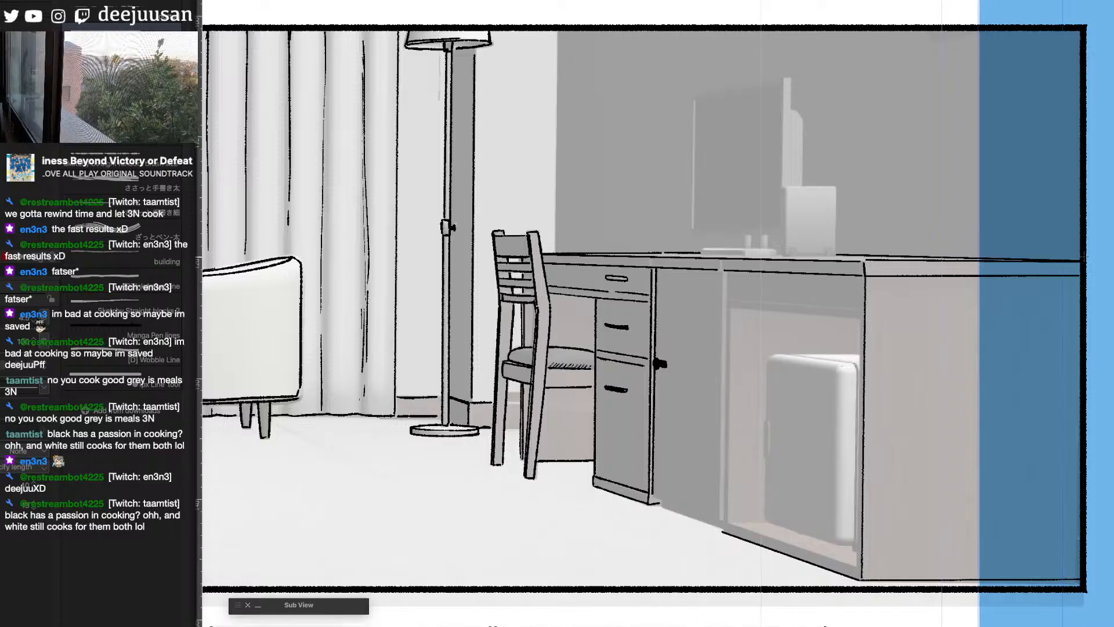
- Ink the straight frame of the open fridge compartment and the vertical edges separating it from the cabinet door
{"action": "left_click_drag", "start_coordinate": [731, 299], "coordinate": [861, 310]}
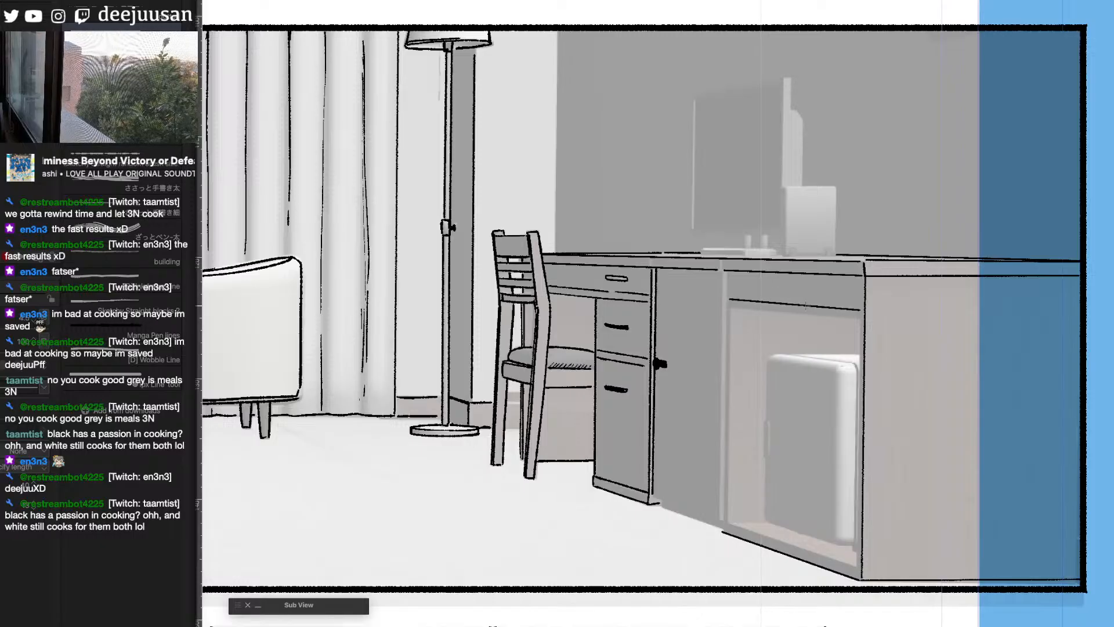
{"action": "mouse_move", "coordinate": [731, 307]}
{"action": "left_mouse_down"}
{"action": "mouse_move", "coordinate": [861, 319]}
{"action": "mouse_move", "coordinate": [855, 566]}
{"action": "left_mouse_up"}
{"action": "mouse_move", "coordinate": [732, 306]}
{"action": "left_mouse_down"}
{"action": "mouse_move", "coordinate": [729, 526]}
{"action": "mouse_move", "coordinate": [856, 566]}
{"action": "left_mouse_up"}
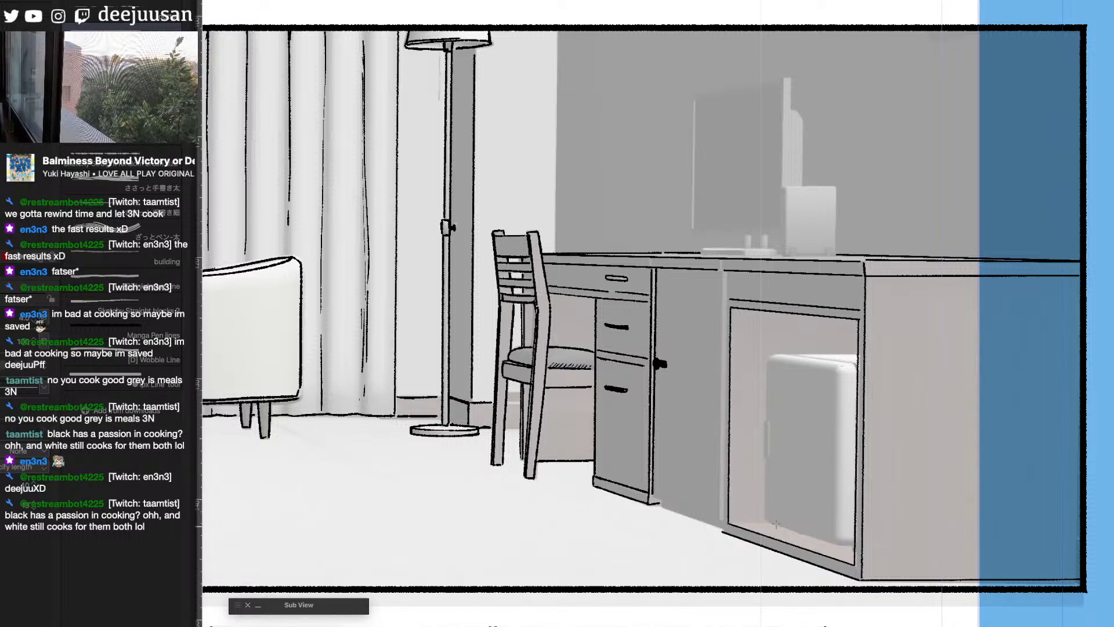
{"action": "left_click_drag", "start_coordinate": [727, 274], "coordinate": [724, 520]}
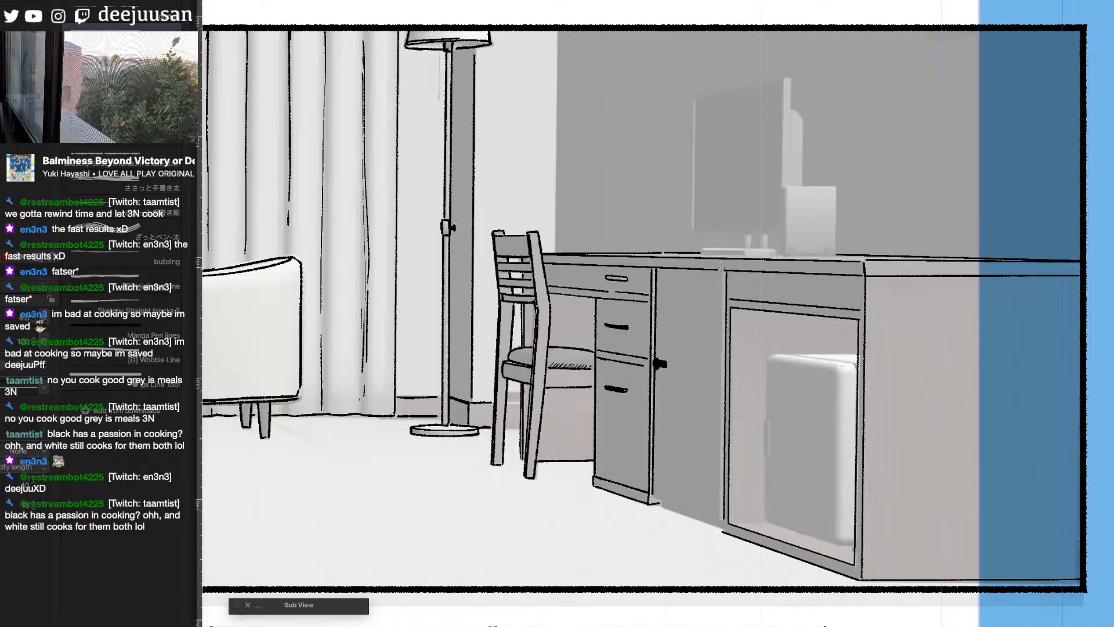
{"action": "mouse_move", "coordinate": [722, 269]}
{"action": "left_mouse_down"}
{"action": "mouse_move", "coordinate": [722, 523]}
{"action": "mouse_move", "coordinate": [654, 498]}
{"action": "mouse_move", "coordinate": [721, 520]}
{"action": "left_mouse_up"}
- Ink the base line of the cabinet door between the drawer cabinet and the fridge compartment
{"action": "left_click_drag", "start_coordinate": [806, 539], "coordinate": [834, 529]}
{"action": "key", "text": "q"}
{"action": "left_click", "coordinate": [724, 540]}
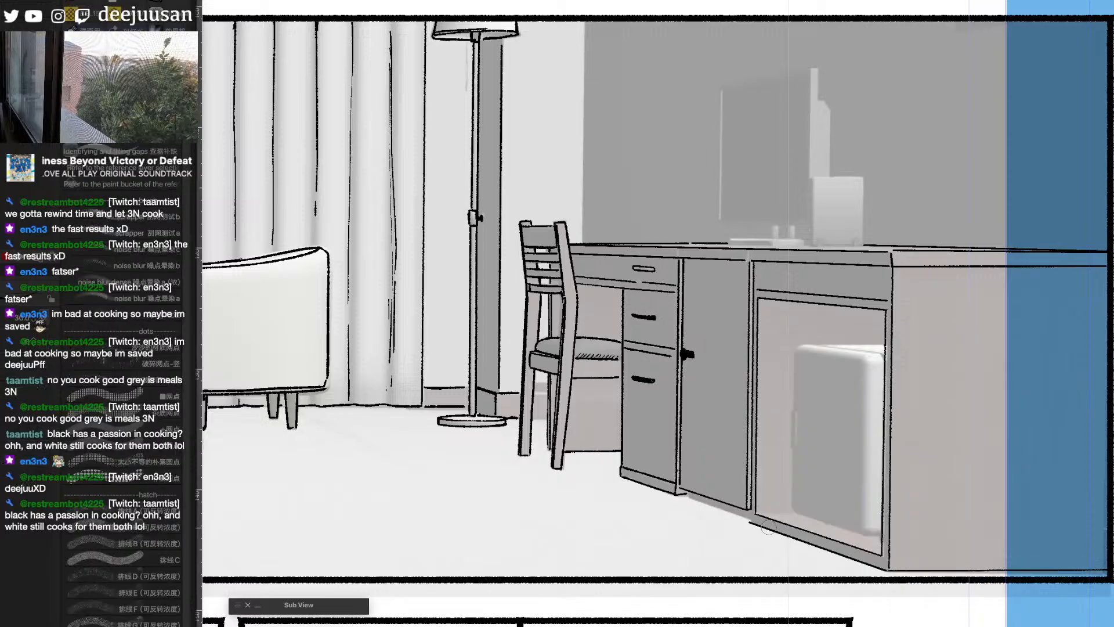
{"action": "left_click_drag", "start_coordinate": [689, 493], "coordinate": [750, 520]}
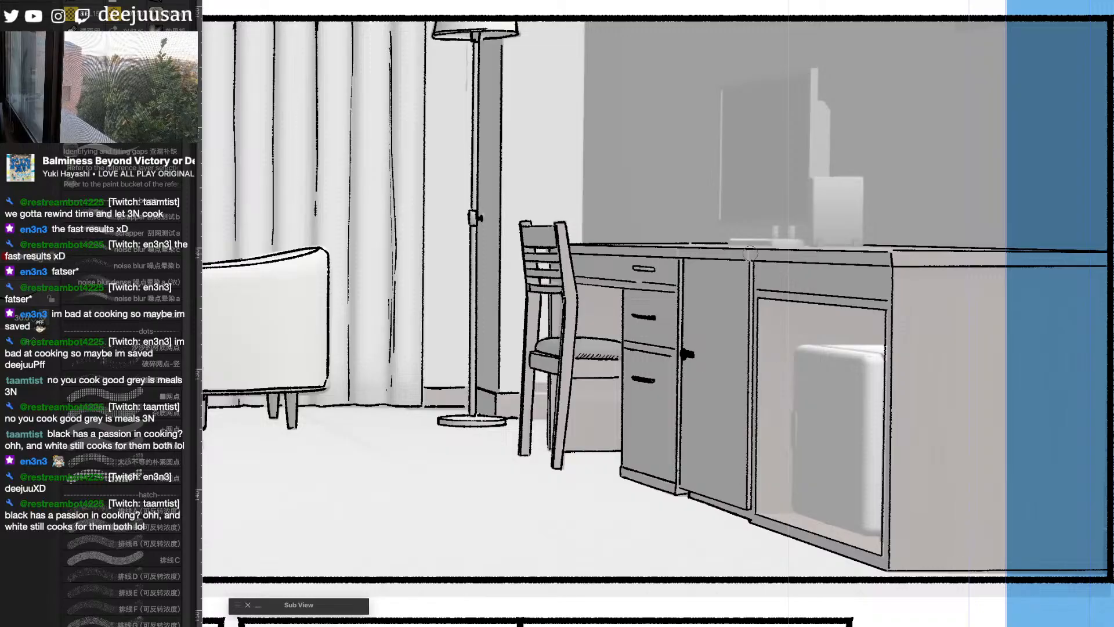
- Hide the grey room reference and flood-fill the bedroom panel's floor beside the bed and around the suitcase
{"action": "left_click_drag", "start_coordinate": [630, 402], "coordinate": [843, 403]}
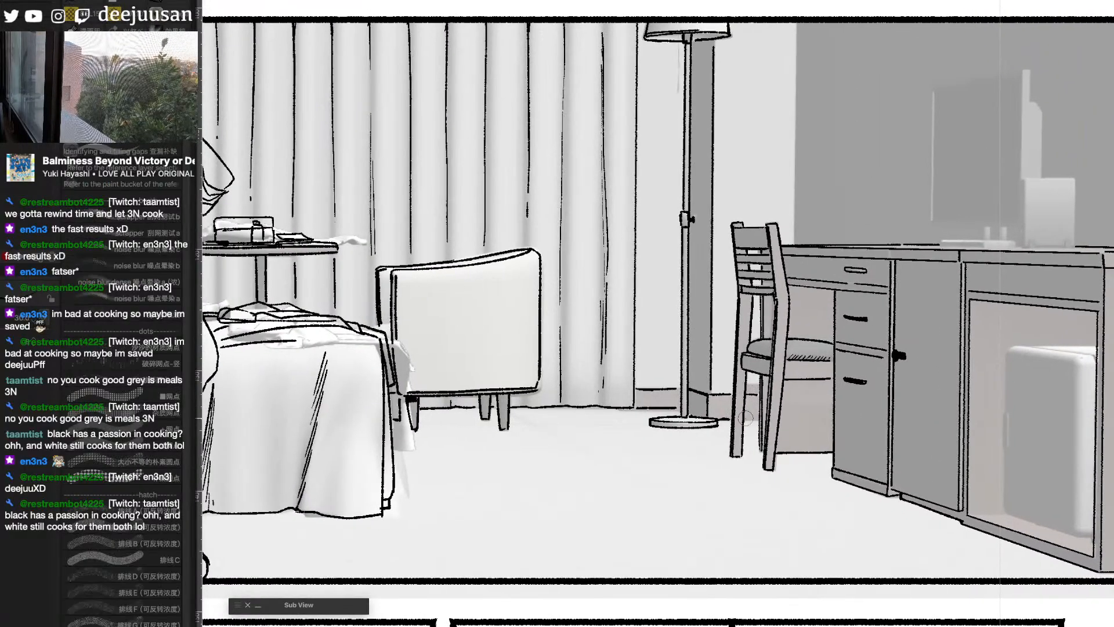
{"action": "scroll", "coordinate": [730, 419], "scroll_direction": "down", "scroll_amount": 3}
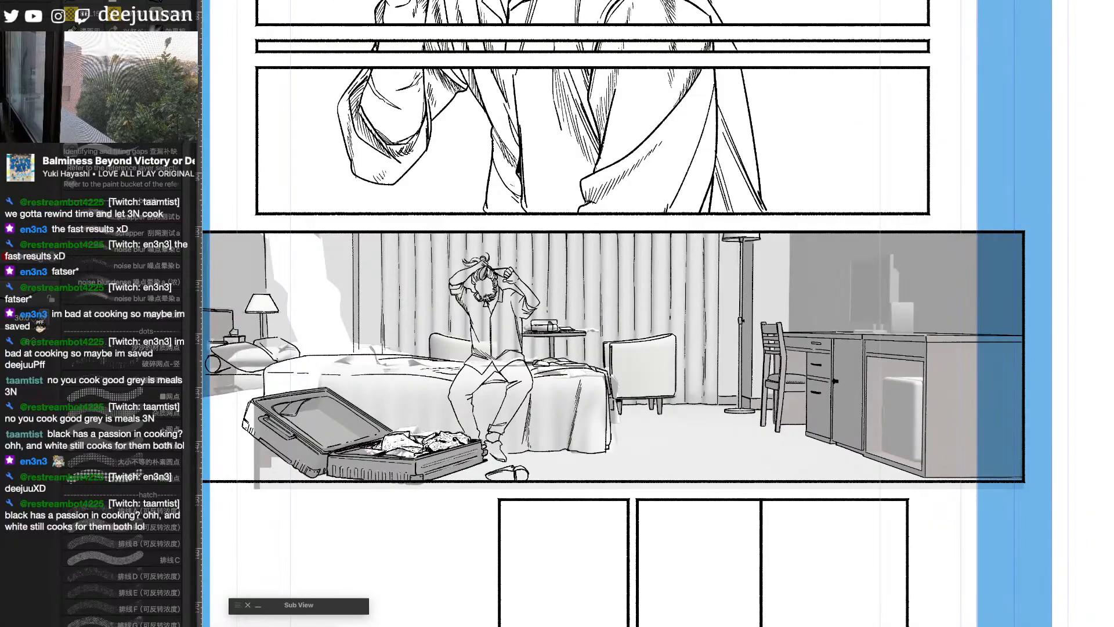
{"action": "key", "text": "super+minus"}
{"action": "key", "text": "super+plus"}
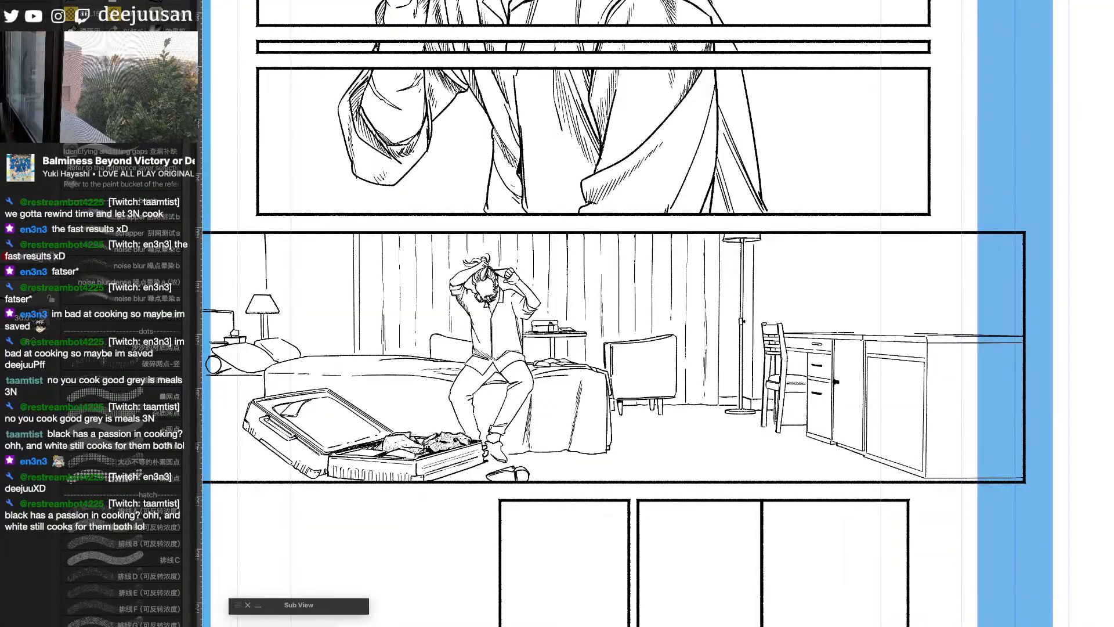
{"action": "key", "text": "g"}
{"action": "left_click", "coordinate": [819, 462]}
{"action": "left_click", "coordinate": [275, 468]}
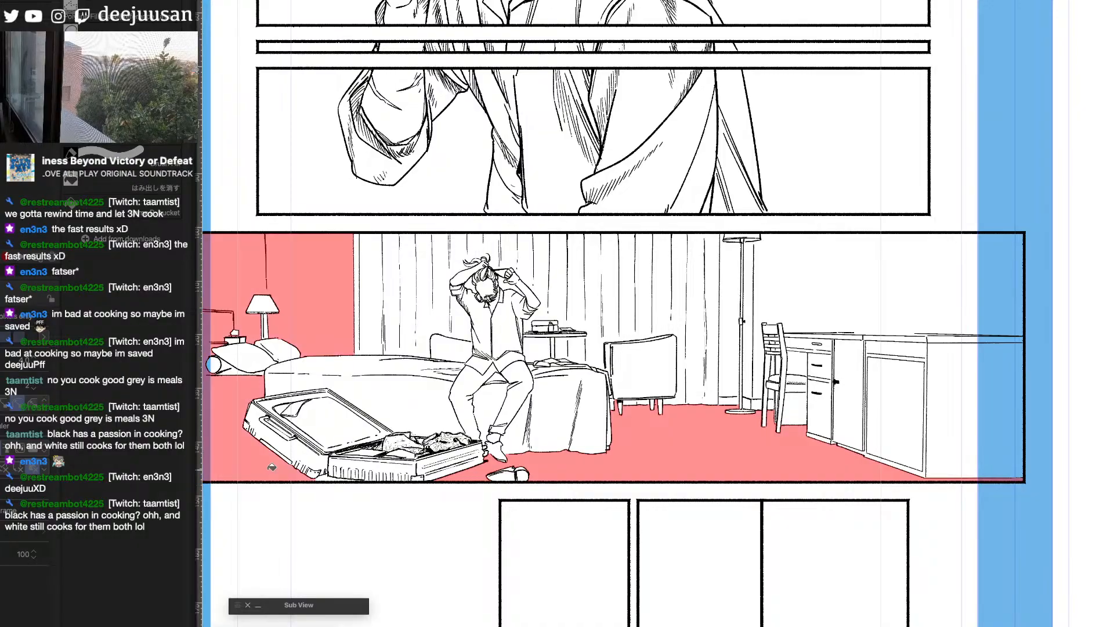
- Select the bedroom panel's frame border and pull its desk-side edge inward to line up with the panel above
{"action": "left_click_drag", "start_coordinate": [665, 437], "coordinate": [811, 450]}
{"action": "key", "text": "b"}
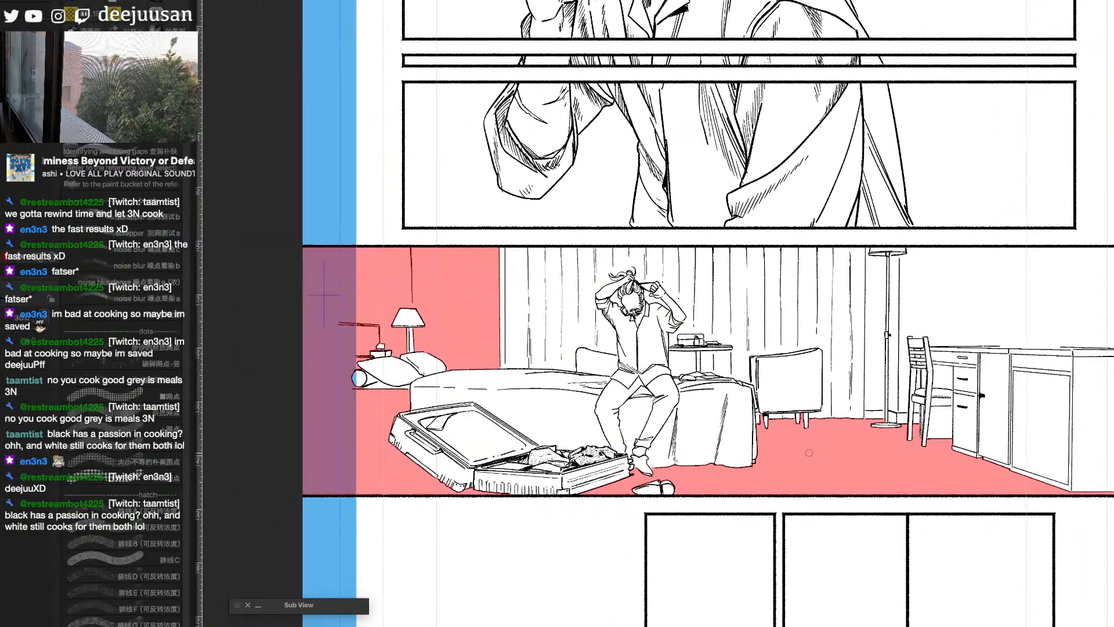
{"action": "key", "text": "q"}
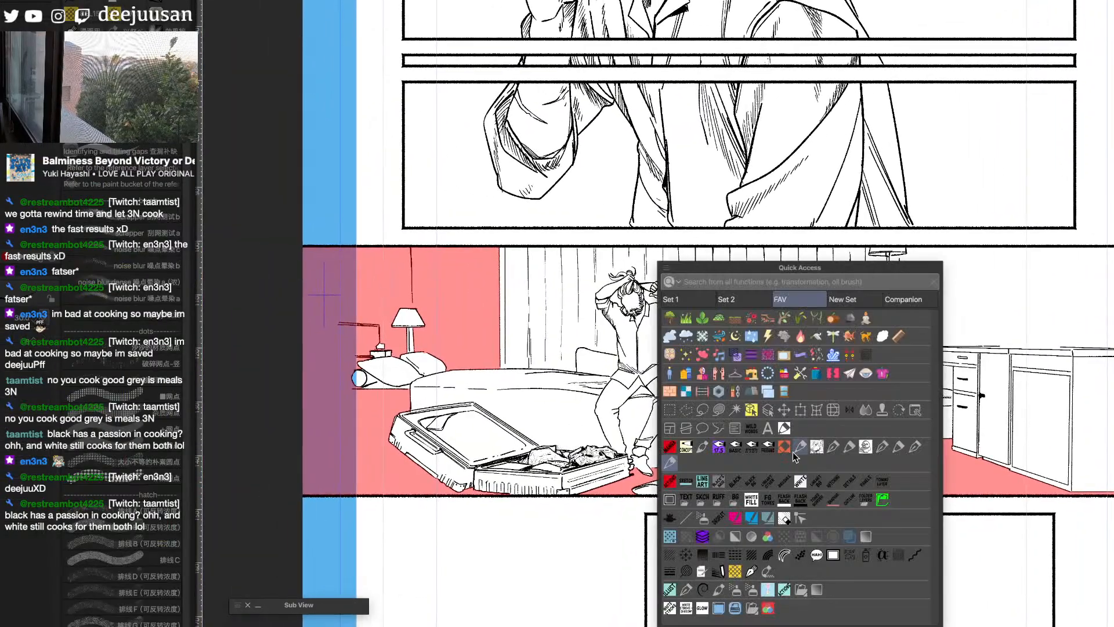
{"action": "left_click", "coordinate": [751, 410]}
{"action": "left_click", "coordinate": [660, 280]}
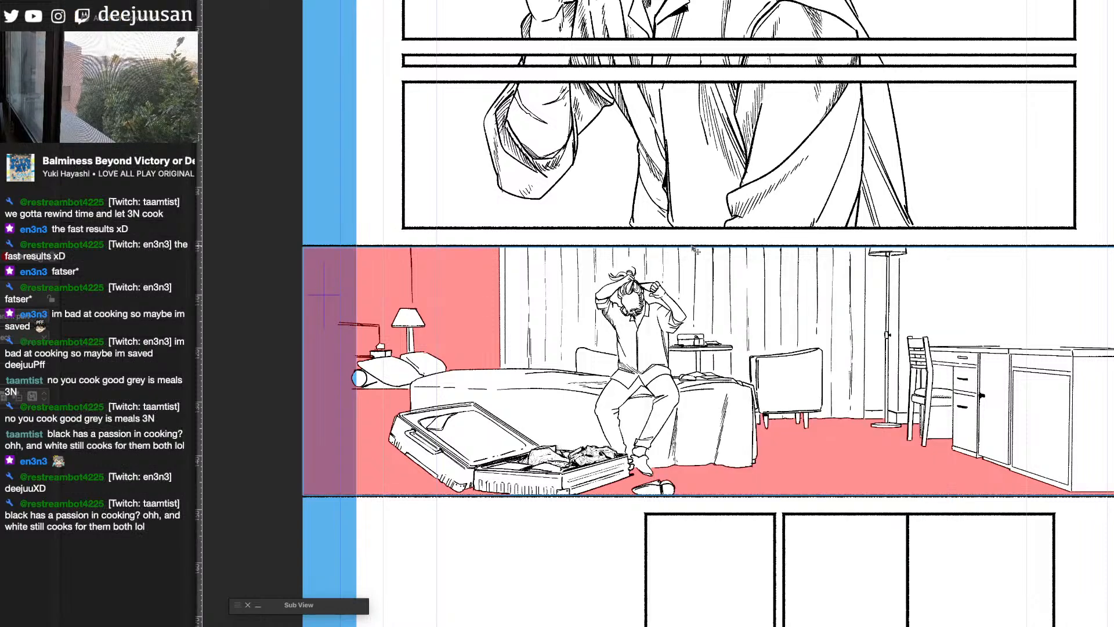
{"action": "key", "text": "q"}
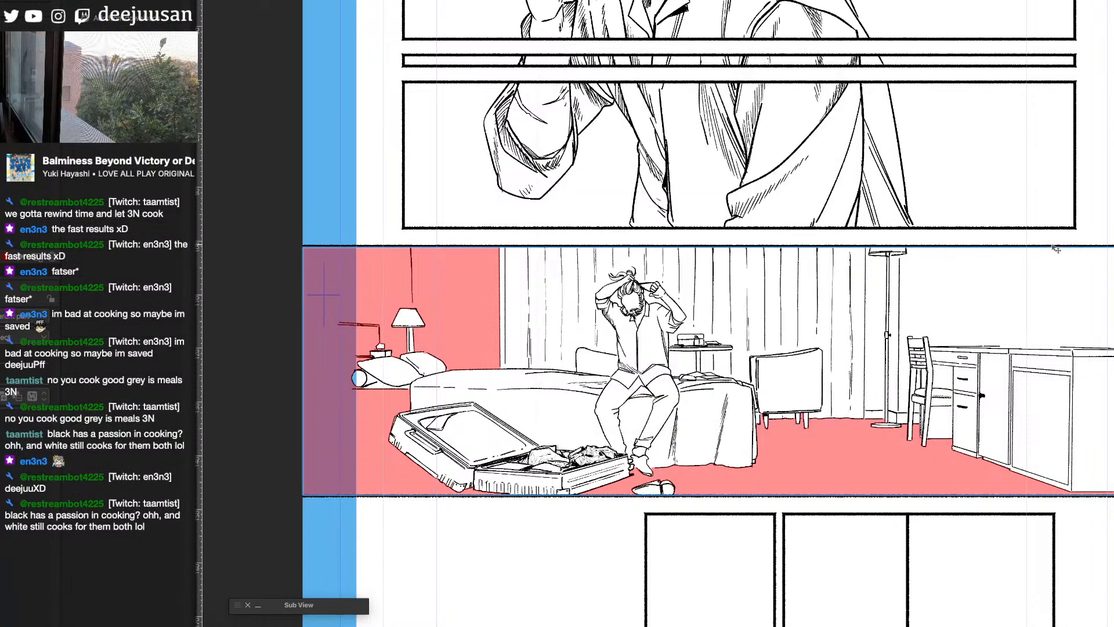
{"action": "left_click", "coordinate": [1029, 260]}
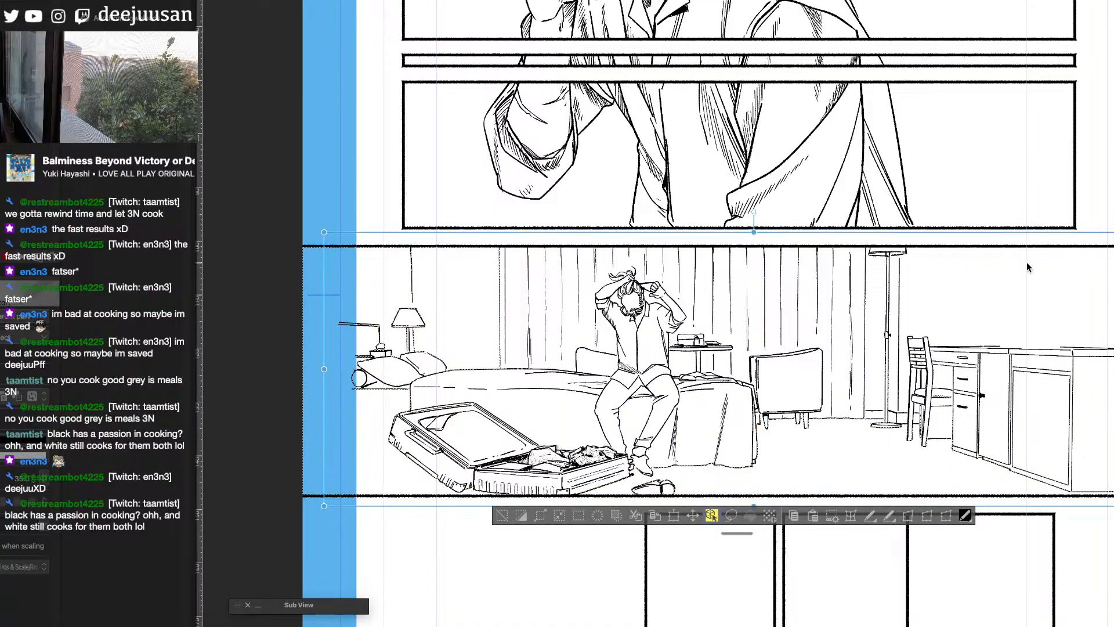
{"action": "left_click", "coordinate": [1036, 246]}
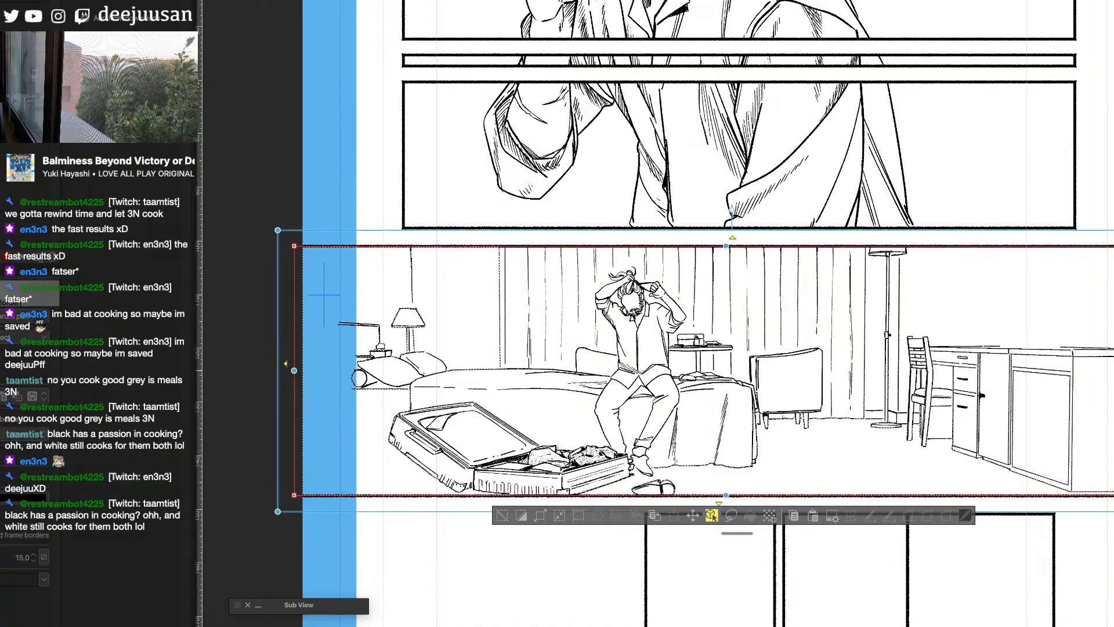
{"action": "left_click_drag", "start_coordinate": [1113, 371], "coordinate": [1075, 386]}
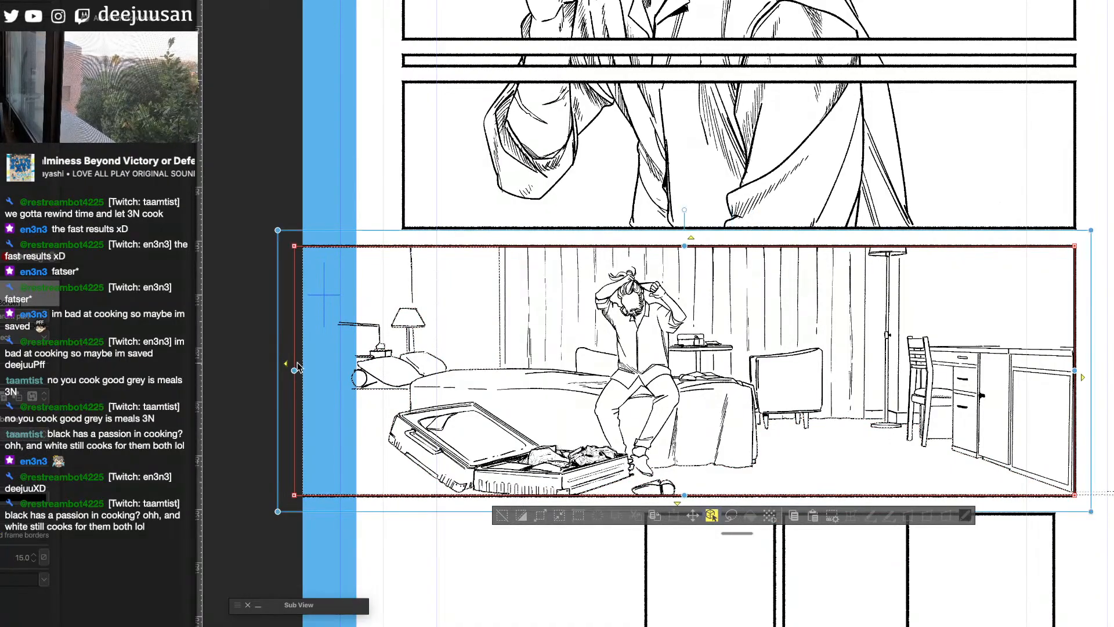
- Pull the bed-side edge of the bedroom panel's frame border inward to line up with the panel above and clear the selection
{"action": "left_click_drag", "start_coordinate": [297, 367], "coordinate": [405, 376]}
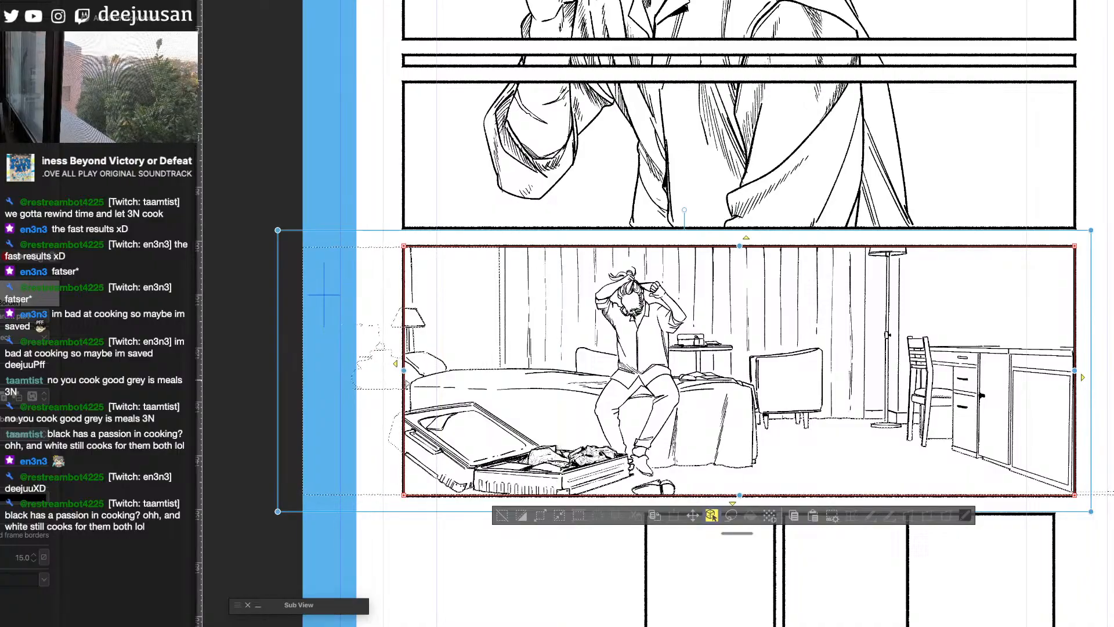
{"action": "left_click", "coordinate": [501, 515]}
{"action": "left_click_drag", "start_coordinate": [991, 562], "coordinate": [921, 549]}
- Show the grey room reference and ink the mini fridge's rounded outline, door handle and base inside the open compartment
{"action": "key", "text": "q"}
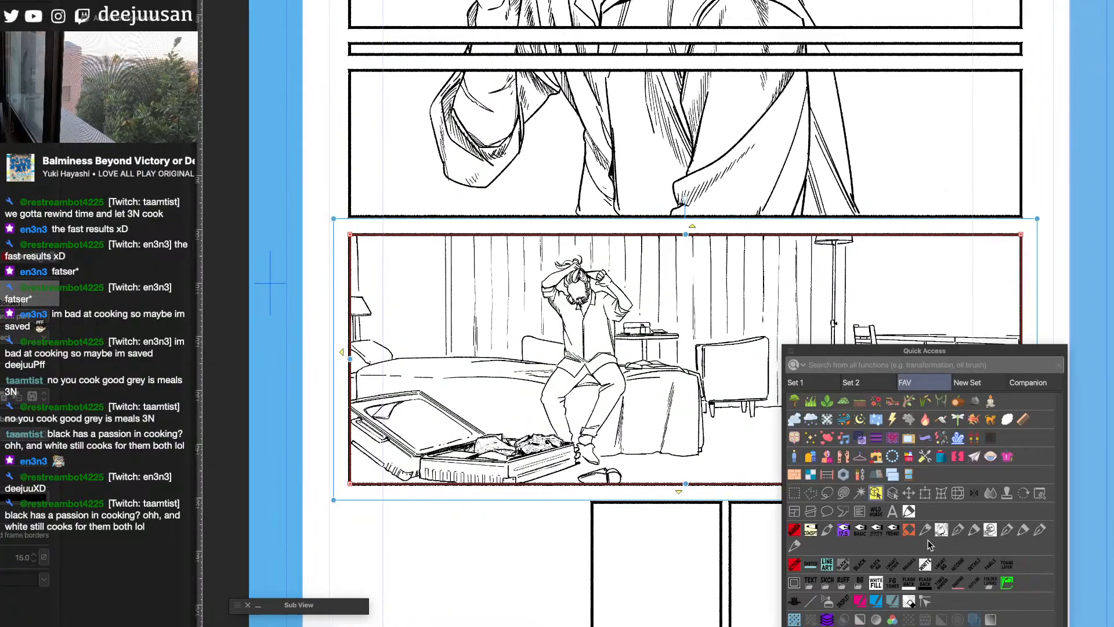
{"action": "left_click", "coordinate": [833, 607]}
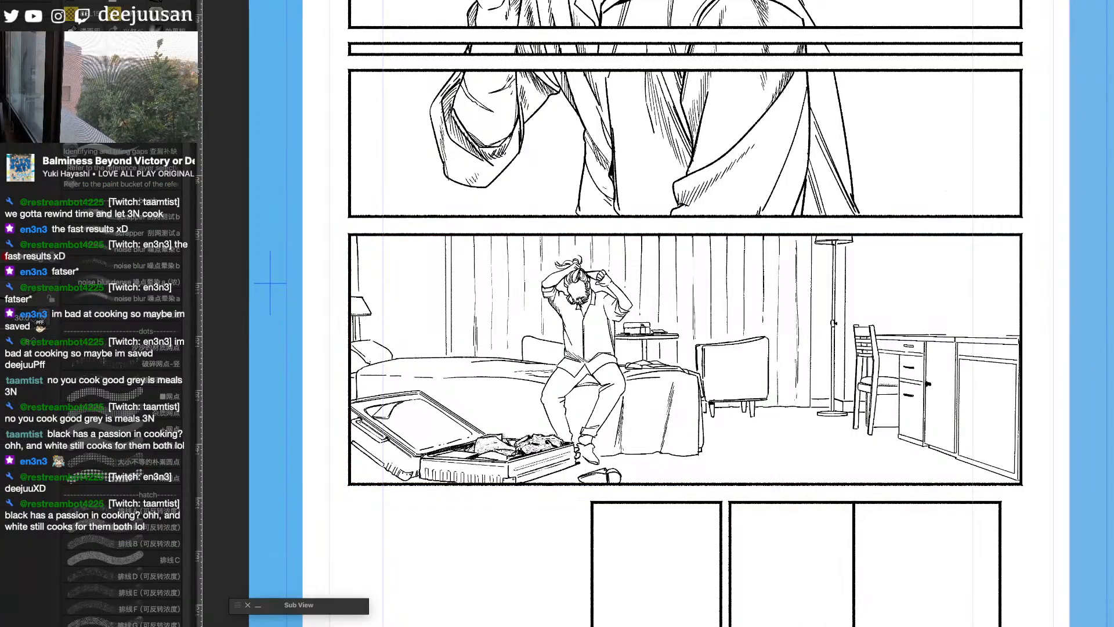
{"action": "key", "text": "ctrl+plus"}
{"action": "mouse_move", "coordinate": [1079, 508]}
{"action": "left_mouse_down"}
{"action": "mouse_move", "coordinate": [1045, 517]}
{"action": "mouse_move", "coordinate": [916, 497]}
{"action": "mouse_move", "coordinate": [787, 444]}
{"action": "left_mouse_up"}
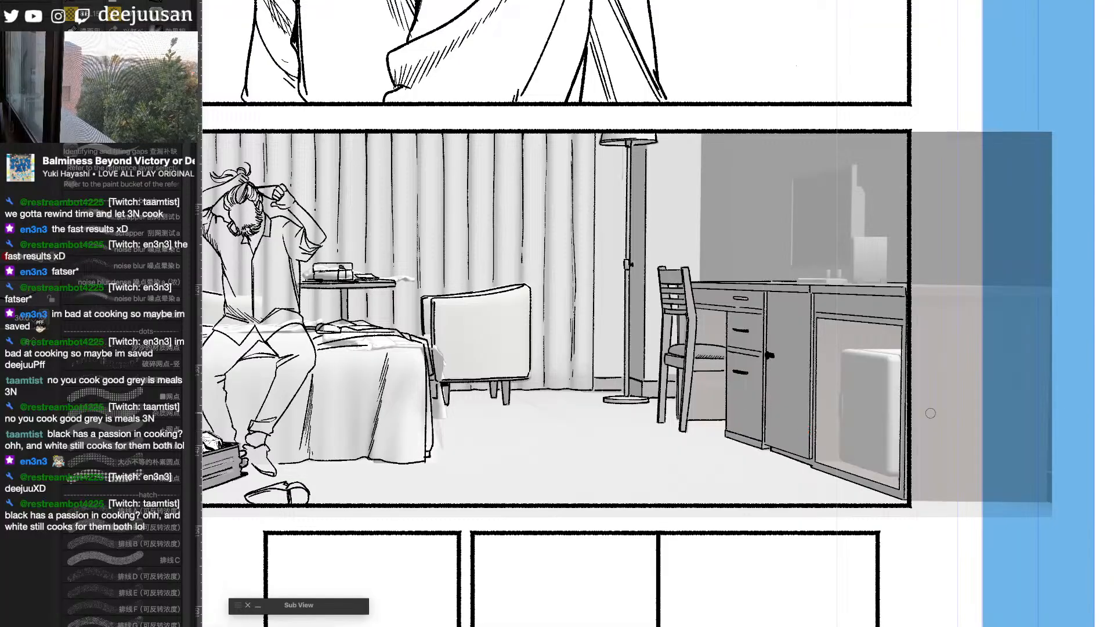
{"action": "mouse_move", "coordinate": [848, 349]}
{"action": "left_mouse_down"}
{"action": "mouse_move", "coordinate": [895, 354]}
{"action": "mouse_move", "coordinate": [844, 354]}
{"action": "mouse_move", "coordinate": [859, 322]}
{"action": "mouse_move", "coordinate": [842, 356]}
{"action": "mouse_move", "coordinate": [843, 418]}
{"action": "left_mouse_up"}
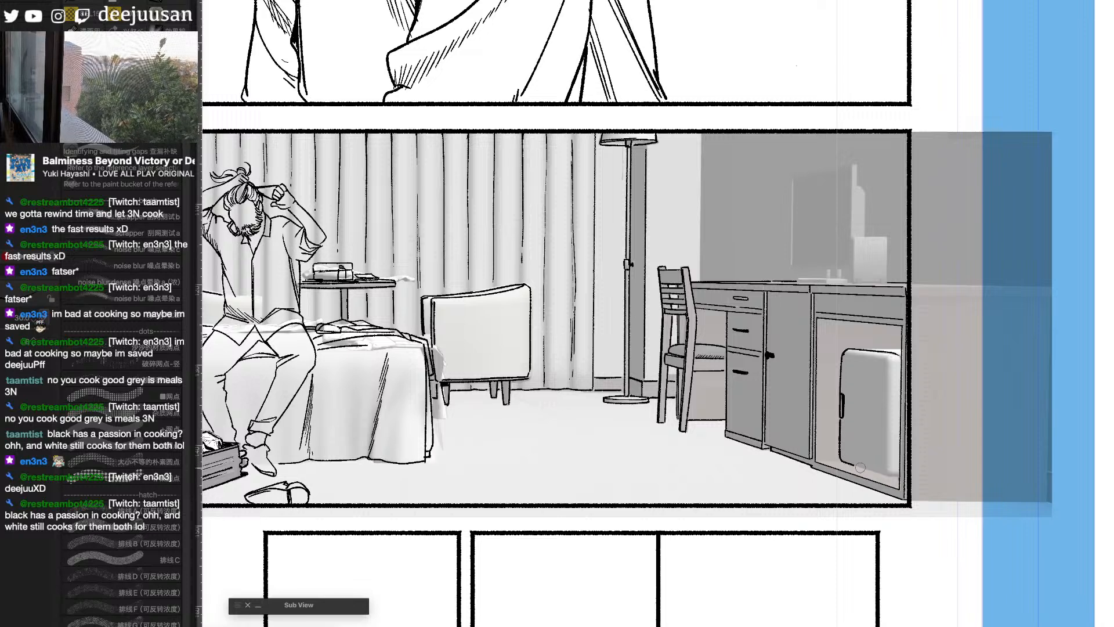
{"action": "left_click_drag", "start_coordinate": [860, 468], "coordinate": [889, 477]}
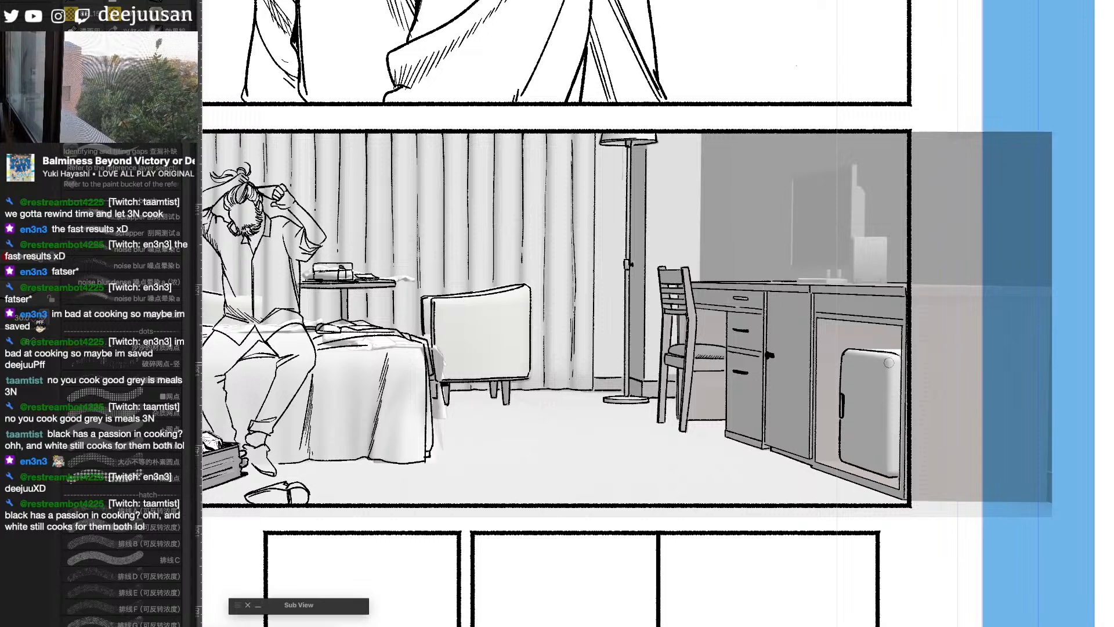
{"action": "mouse_move", "coordinate": [857, 348]}
{"action": "left_mouse_down"}
{"action": "mouse_move", "coordinate": [897, 348]}
{"action": "mouse_move", "coordinate": [899, 327]}
{"action": "left_mouse_up"}
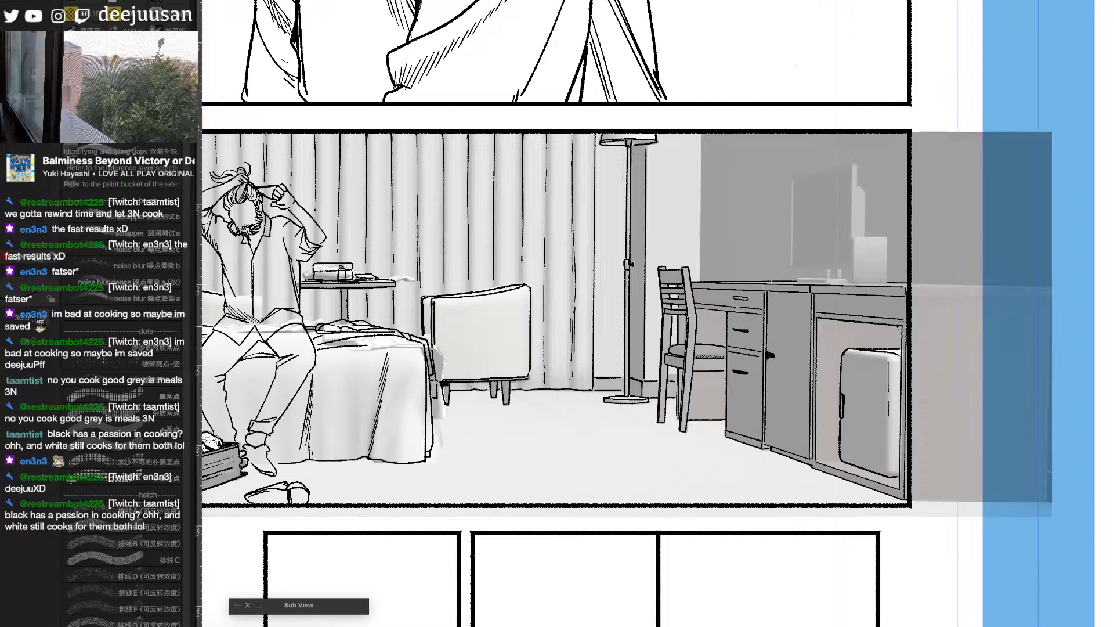
{"action": "left_click_drag", "start_coordinate": [820, 459], "coordinate": [898, 479]}
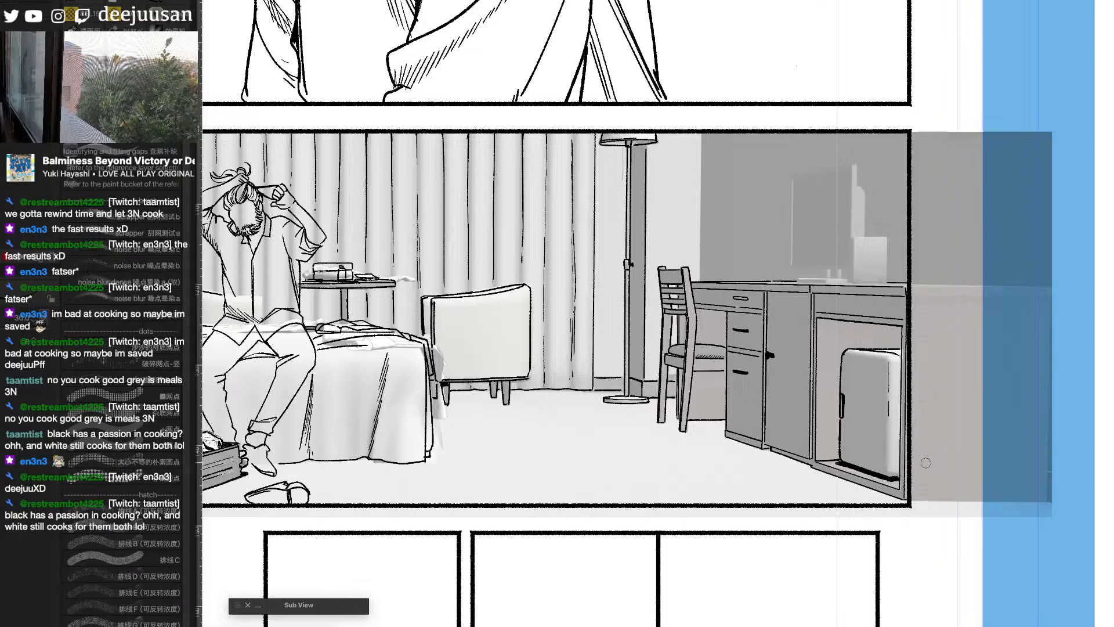
- Ink the straight outer outline of the television above the desk with a line tool
{"action": "scroll", "coordinate": [925, 463], "scroll_direction": "down", "scroll_amount": 1}
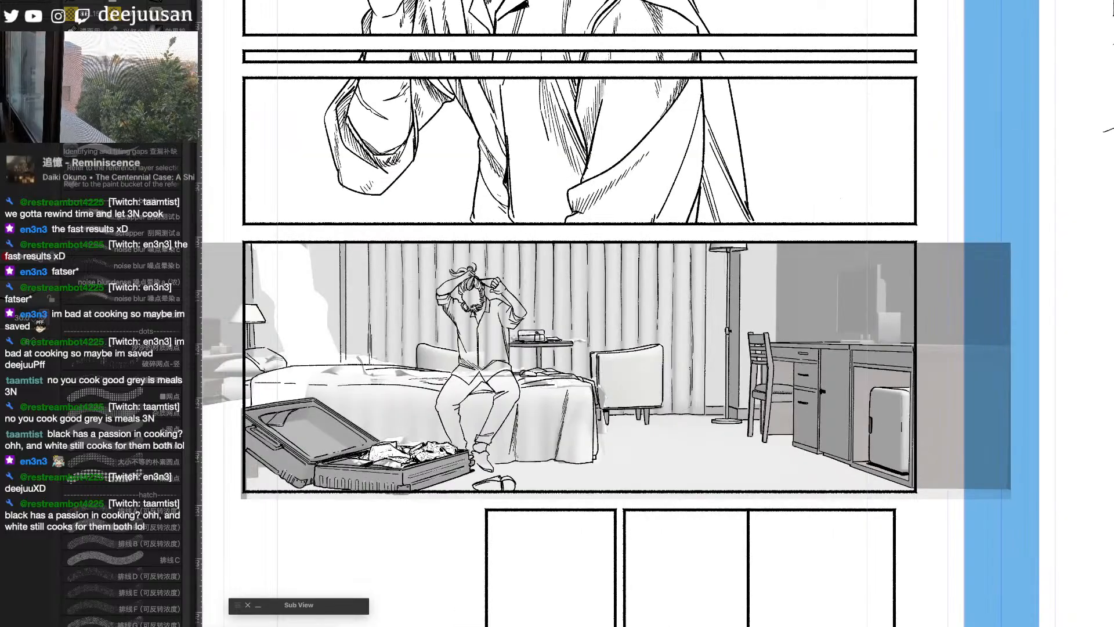
{"action": "key", "text": "super+plus"}
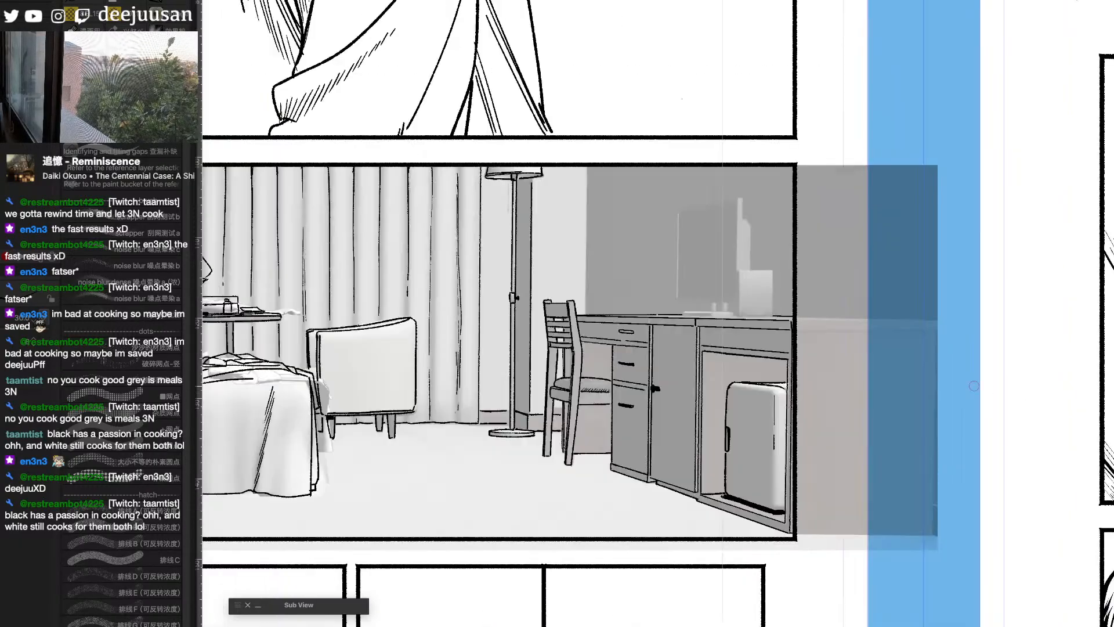
{"action": "left_click_drag", "start_coordinate": [801, 281], "coordinate": [899, 303]}
{"action": "key", "text": "q"}
{"action": "left_click", "coordinate": [659, 372]}
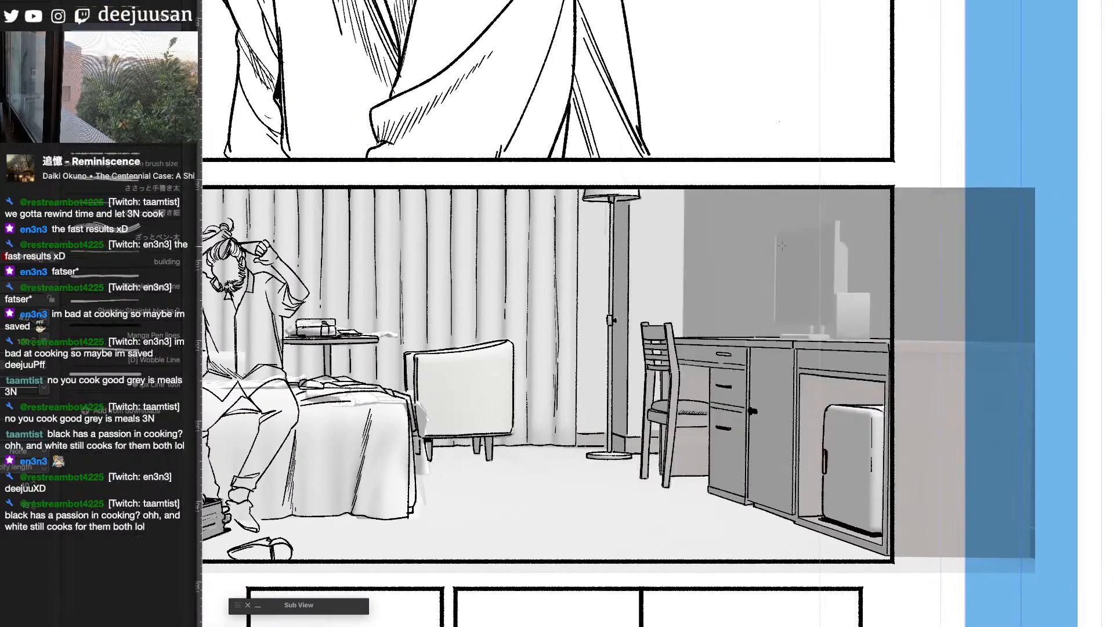
{"action": "scroll", "coordinate": [783, 244], "scroll_direction": "up", "scroll_amount": 1}
{"action": "mouse_move", "coordinate": [770, 225]}
{"action": "left_mouse_down"}
{"action": "mouse_move", "coordinate": [861, 208]}
{"action": "mouse_move", "coordinate": [849, 365]}
{"action": "mouse_move", "coordinate": [870, 365]}
{"action": "mouse_move", "coordinate": [856, 364]}
{"action": "left_mouse_up"}
{"action": "mouse_move", "coordinate": [768, 229]}
{"action": "left_mouse_down"}
{"action": "mouse_move", "coordinate": [766, 364]}
{"action": "mouse_move", "coordinate": [857, 363]}
{"action": "mouse_move", "coordinate": [775, 348]}
{"action": "mouse_move", "coordinate": [771, 361]}
{"action": "mouse_move", "coordinate": [855, 358]}
{"action": "left_mouse_up"}
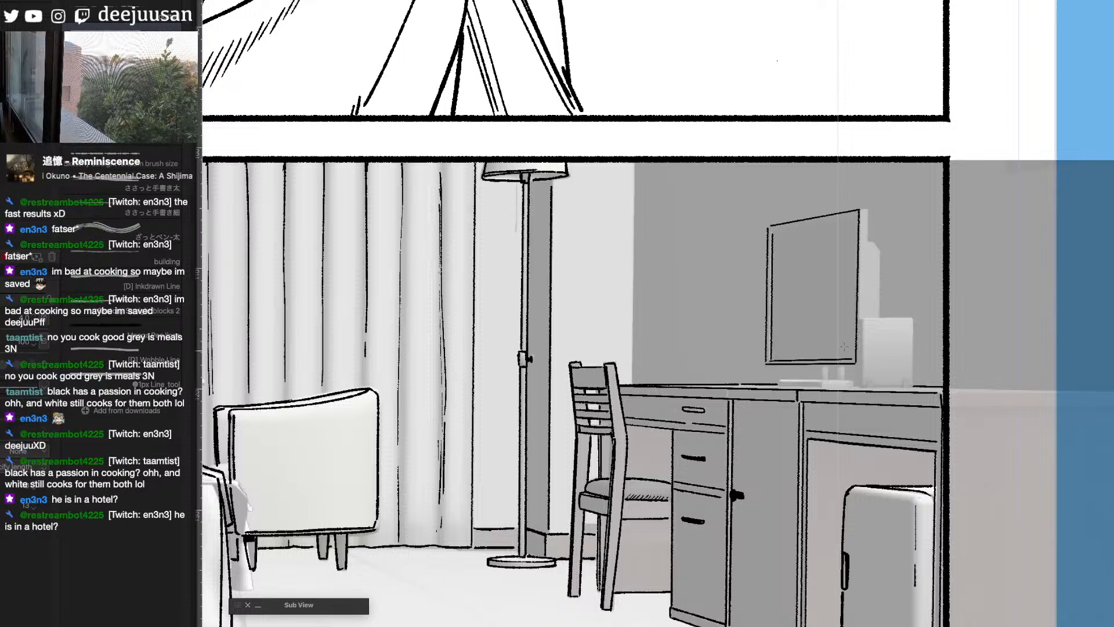
- Ink the inner bezel lines along the television screen's edges
{"action": "left_click_drag", "start_coordinate": [772, 233], "coordinate": [856, 216]}
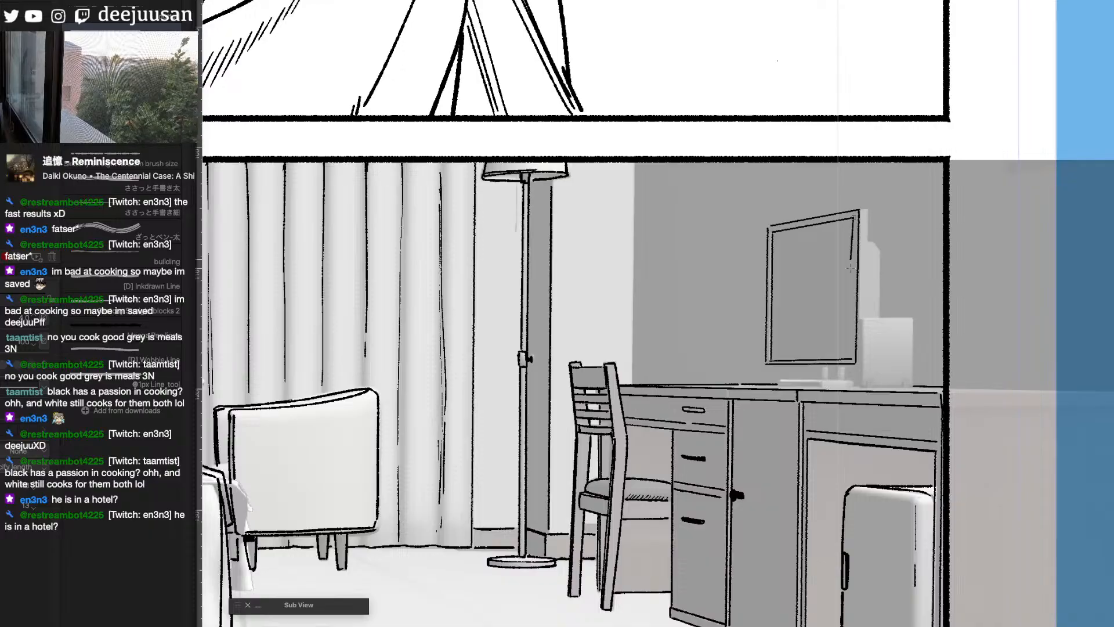
{"action": "left_click_drag", "start_coordinate": [851, 268], "coordinate": [852, 359]}
{"action": "left_click_drag", "start_coordinate": [775, 249], "coordinate": [774, 359]}
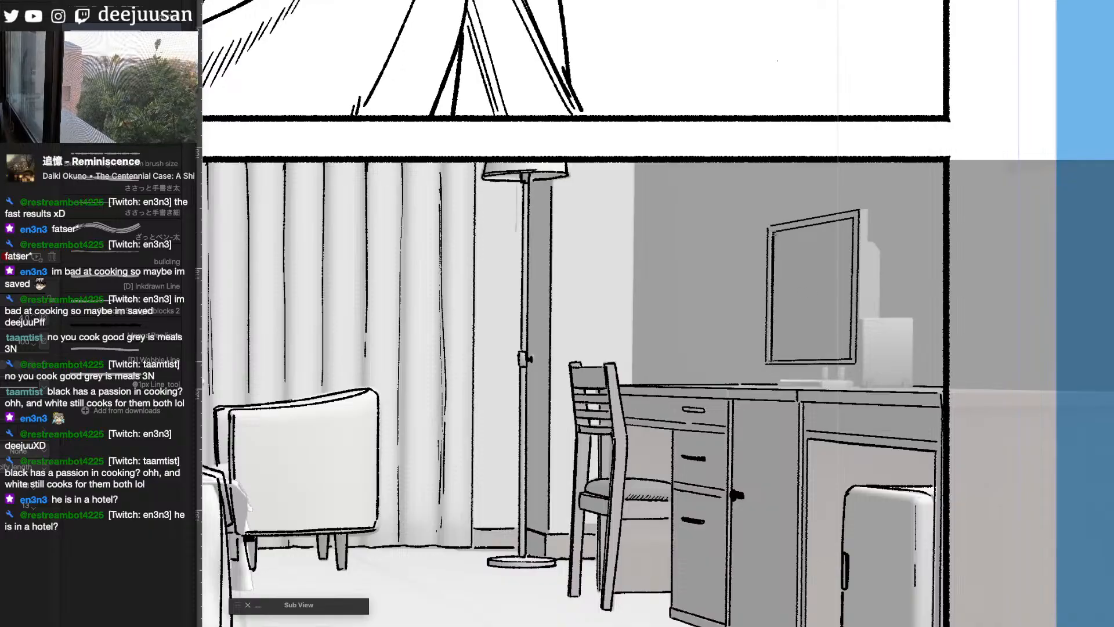
{"action": "left_click_drag", "start_coordinate": [774, 278], "coordinate": [774, 360]}
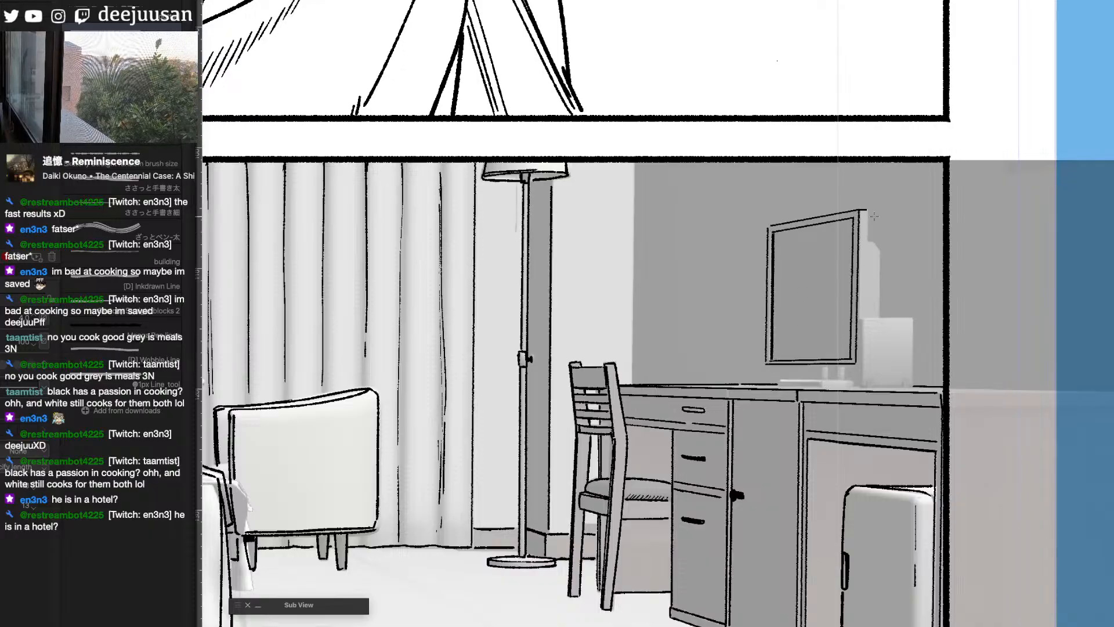
- Ink the television's side edge and rear housing, and outline the box standing behind it on the desk
{"action": "left_click_drag", "start_coordinate": [867, 240], "coordinate": [865, 317]}
{"action": "key", "text": "q"}
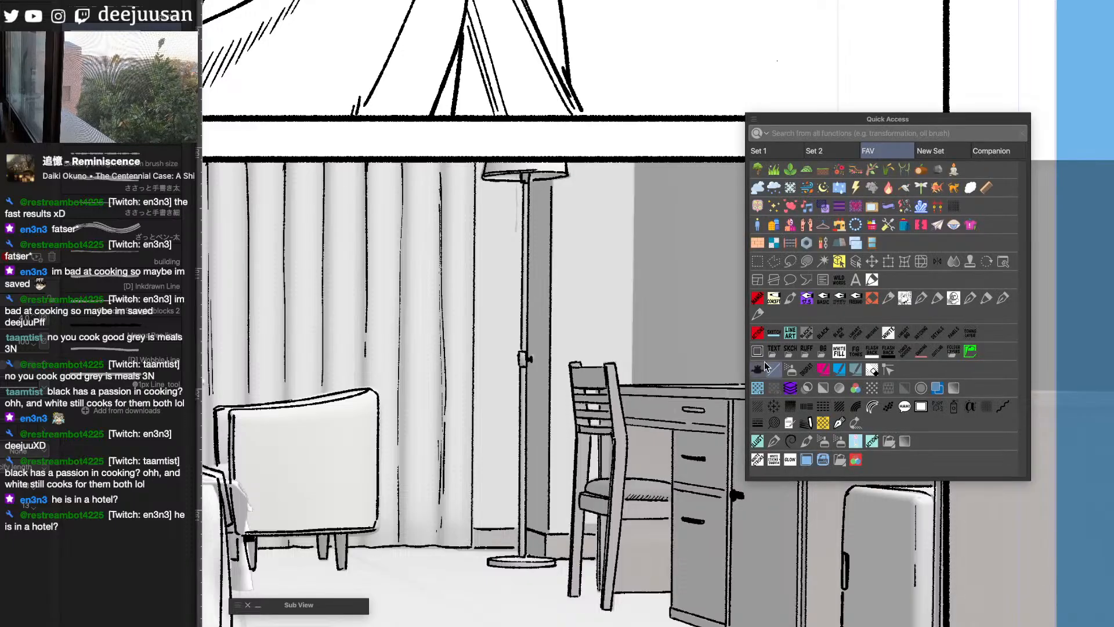
{"action": "left_click", "coordinate": [773, 303]}
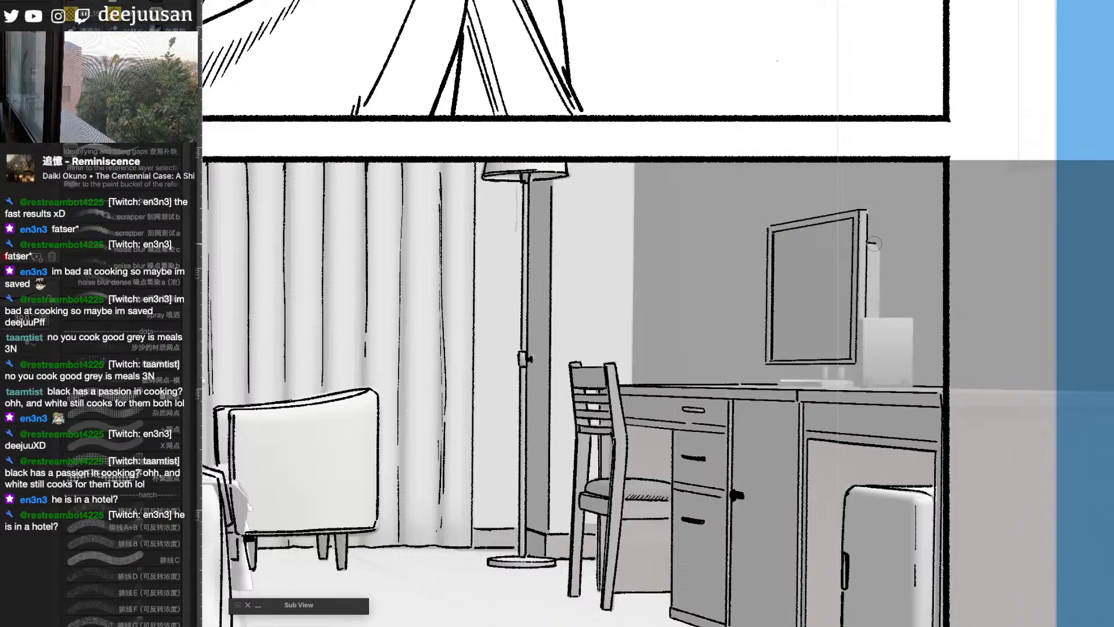
{"action": "mouse_move", "coordinate": [880, 254]}
{"action": "left_mouse_down"}
{"action": "mouse_move", "coordinate": [879, 314]}
{"action": "mouse_move", "coordinate": [880, 291]}
{"action": "mouse_move", "coordinate": [876, 322]}
{"action": "mouse_move", "coordinate": [864, 319]}
{"action": "mouse_move", "coordinate": [902, 319]}
{"action": "mouse_move", "coordinate": [862, 312]}
{"action": "mouse_move", "coordinate": [864, 388]}
{"action": "left_mouse_up"}
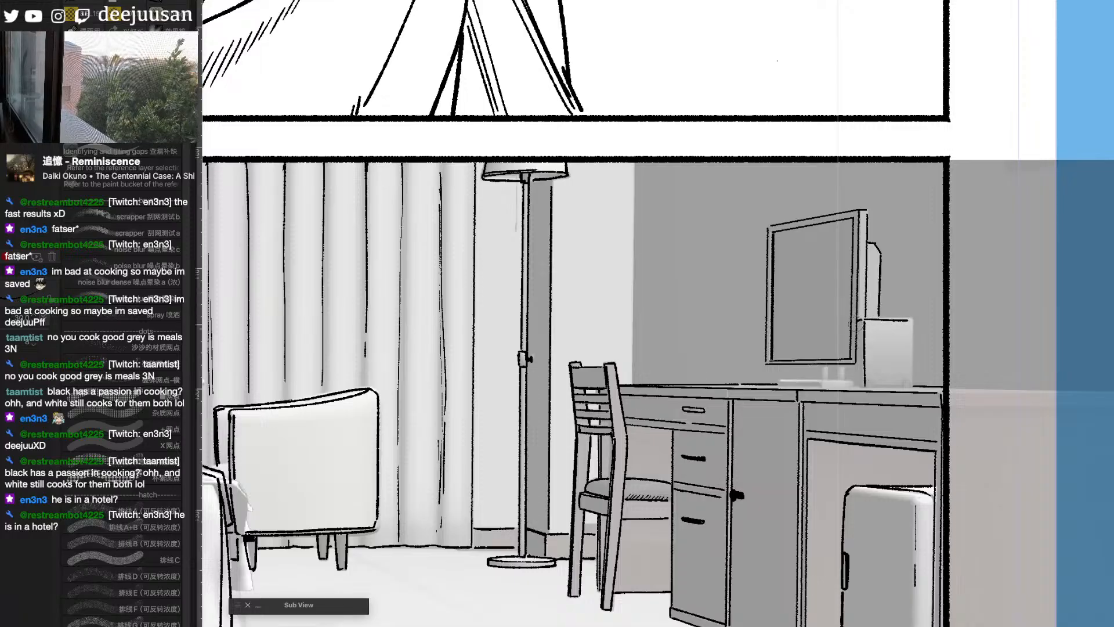
{"action": "mouse_move", "coordinate": [857, 322]}
{"action": "left_mouse_down"}
{"action": "mouse_move", "coordinate": [855, 388]}
{"action": "mouse_move", "coordinate": [916, 386]}
{"action": "left_mouse_up"}
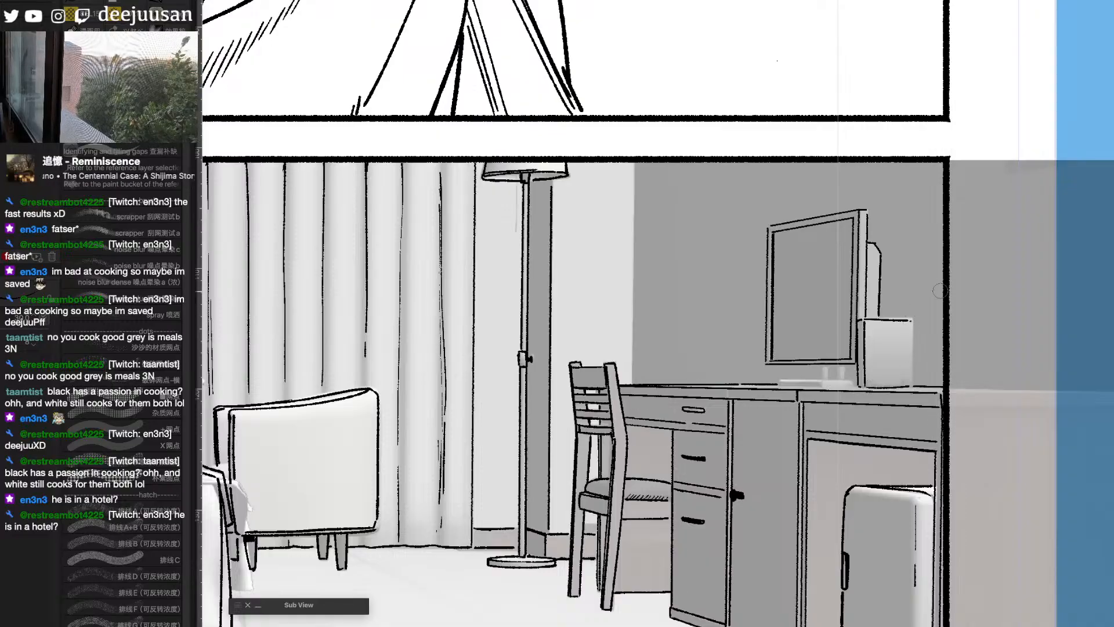
{"action": "left_click_drag", "start_coordinate": [913, 318], "coordinate": [912, 386]}
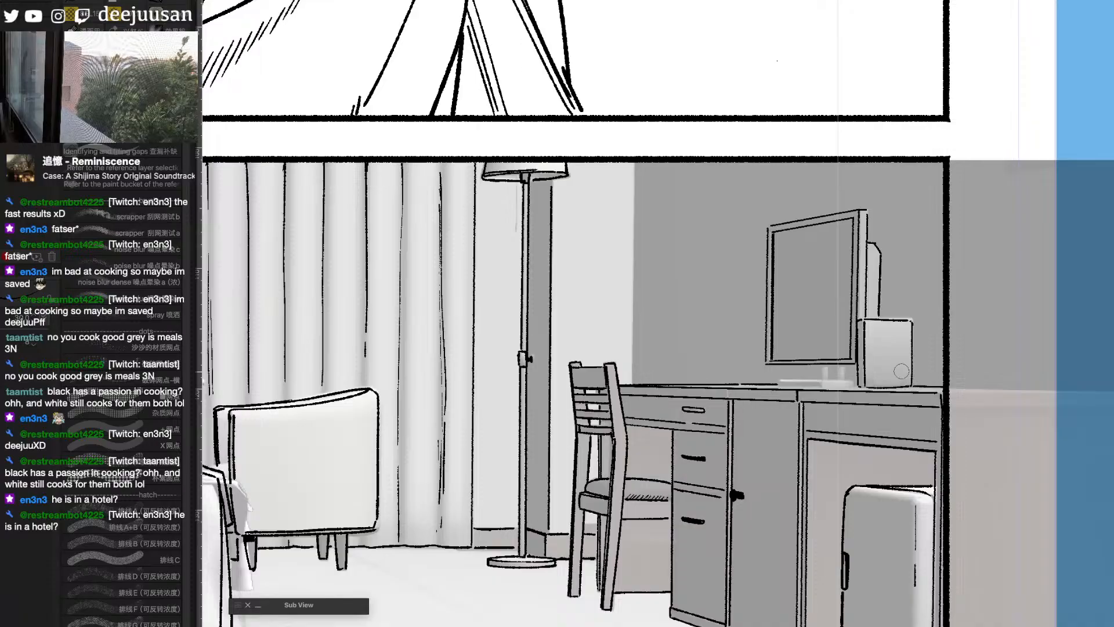
- Show the blue sketch and look over the unfinished lower panels beneath the bedroom panel
{"action": "left_click_drag", "start_coordinate": [856, 430], "coordinate": [870, 401]}
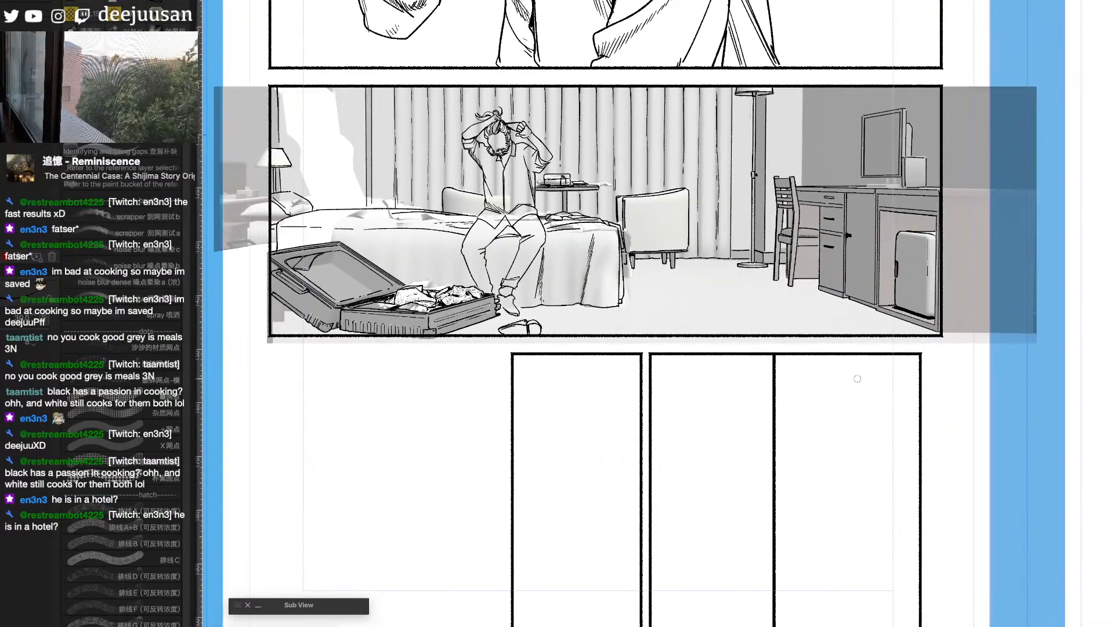
{"action": "left_click_drag", "start_coordinate": [1050, 318], "coordinate": [425, 498]}
{"action": "left_click_drag", "start_coordinate": [953, 580], "coordinate": [1010, 486]}
{"action": "left_click_drag", "start_coordinate": [615, 542], "coordinate": [1112, 462]}
{"action": "left_click_drag", "start_coordinate": [847, 554], "coordinate": [1079, 455]}
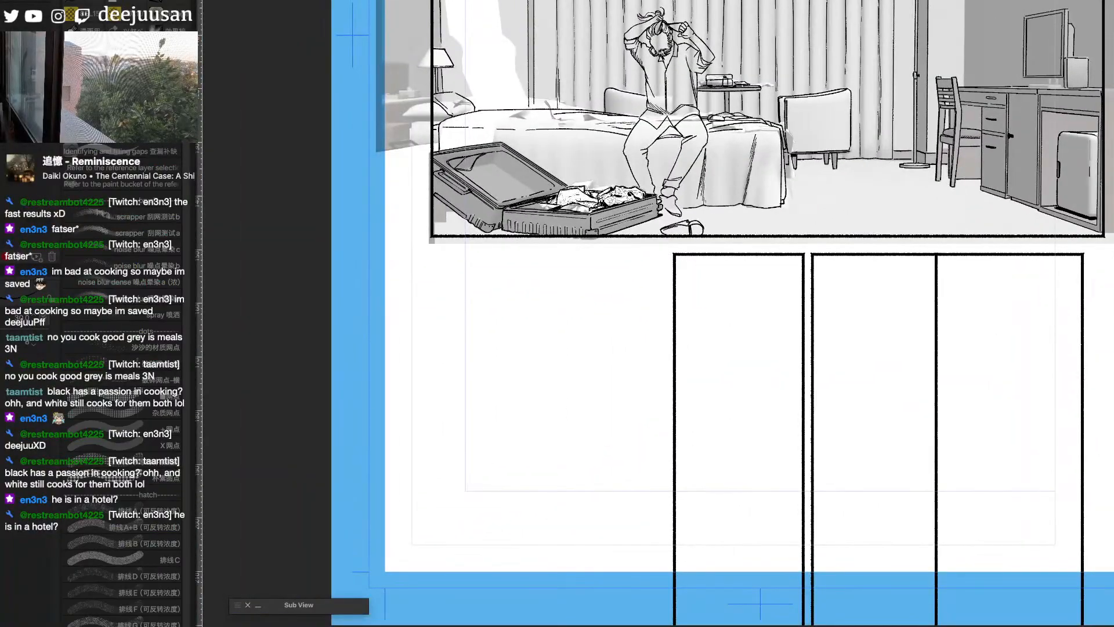
{"action": "scroll", "coordinate": [1044, 583], "scroll_direction": "up", "scroll_amount": 1}
{"action": "left_click_drag", "start_coordinate": [829, 527], "coordinate": [1069, 534]}
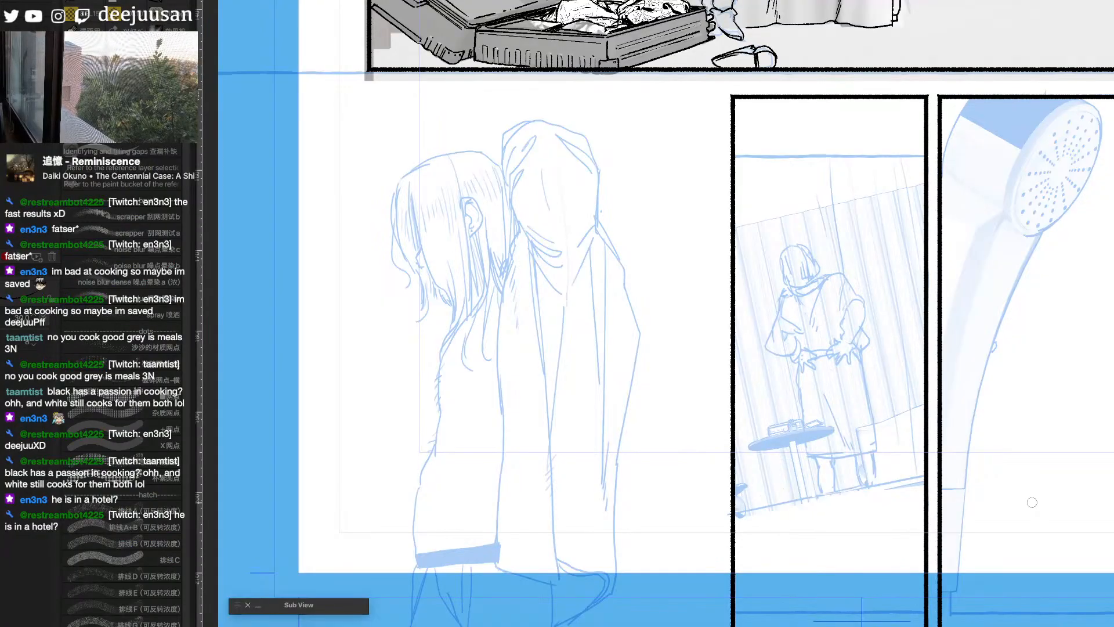
{"action": "left_click_drag", "start_coordinate": [919, 181], "coordinate": [854, 537]}
{"action": "left_click_drag", "start_coordinate": [1031, 410], "coordinate": [808, 437]}
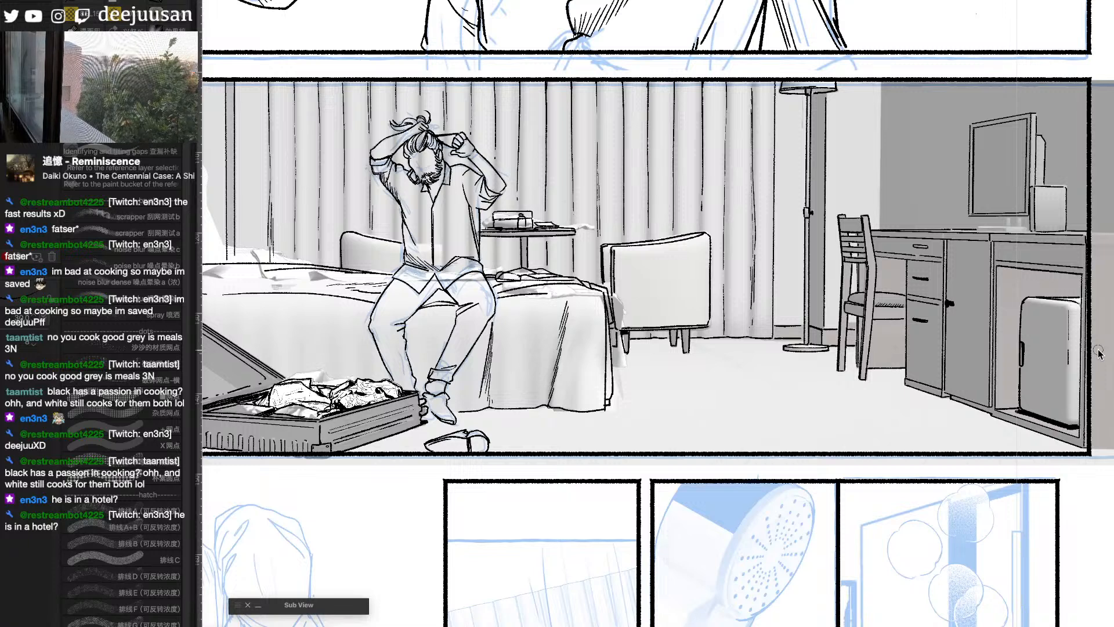
{"action": "key", "text": "q"}
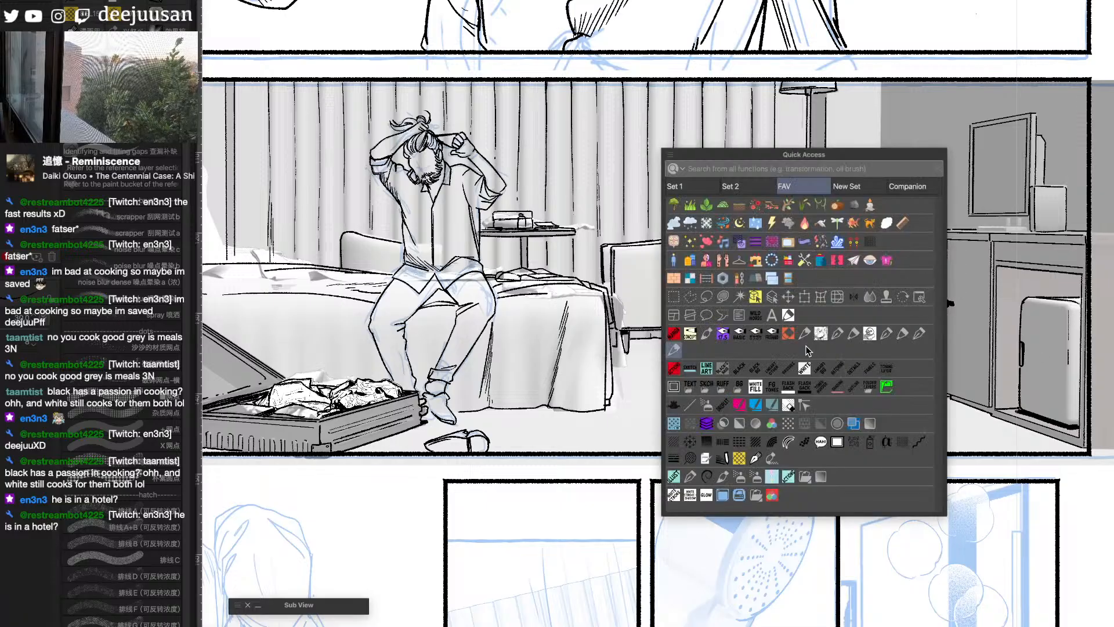
{"action": "left_click", "coordinate": [690, 369]}
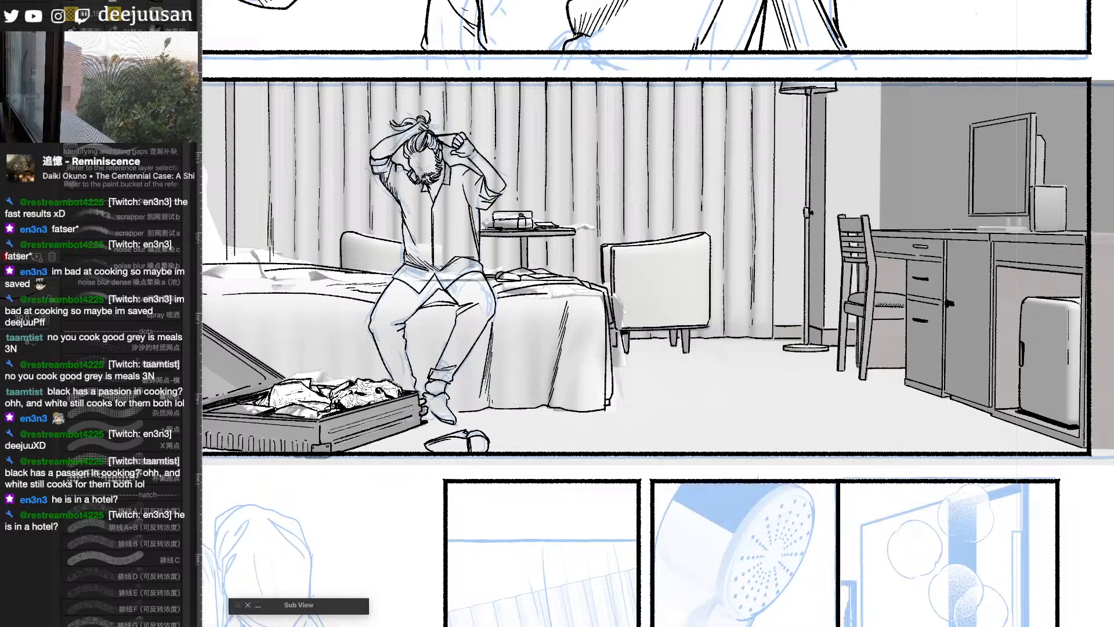
{"action": "left_click_drag", "start_coordinate": [980, 359], "coordinate": [922, 391]}
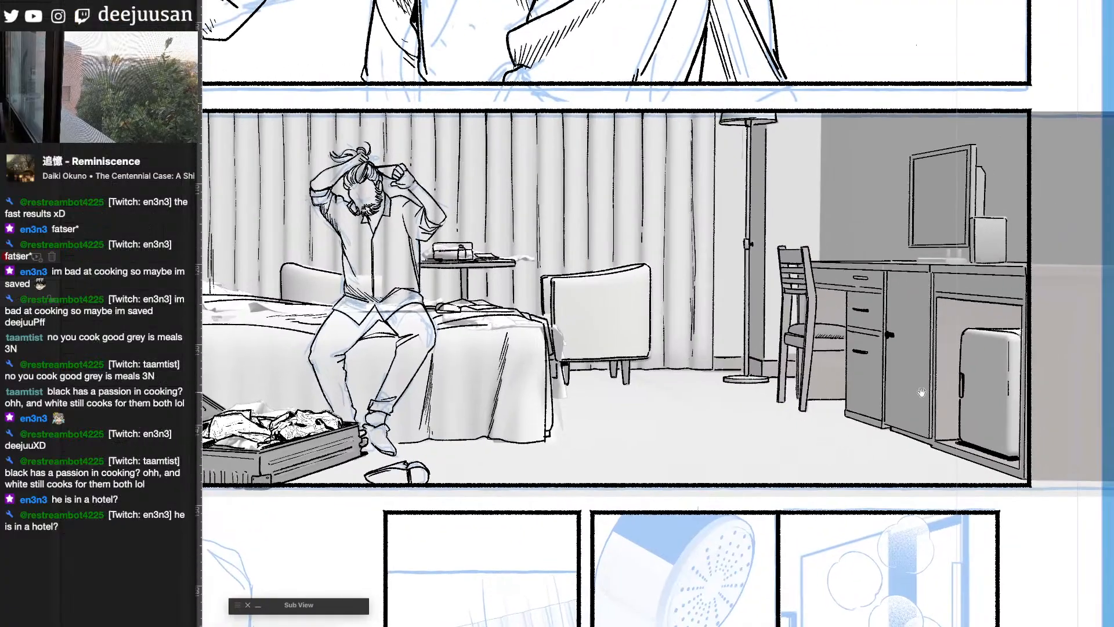
{"action": "key", "text": "q"}
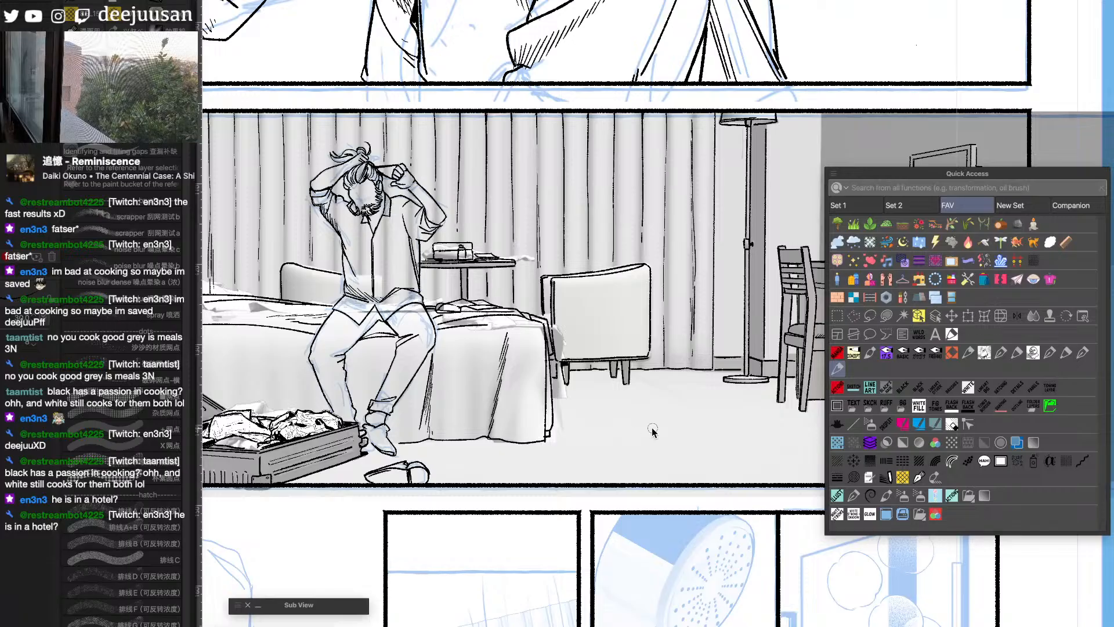
{"action": "key", "text": "Tab"}
{"action": "left_click_drag", "start_coordinate": [659, 434], "coordinate": [744, 203]}
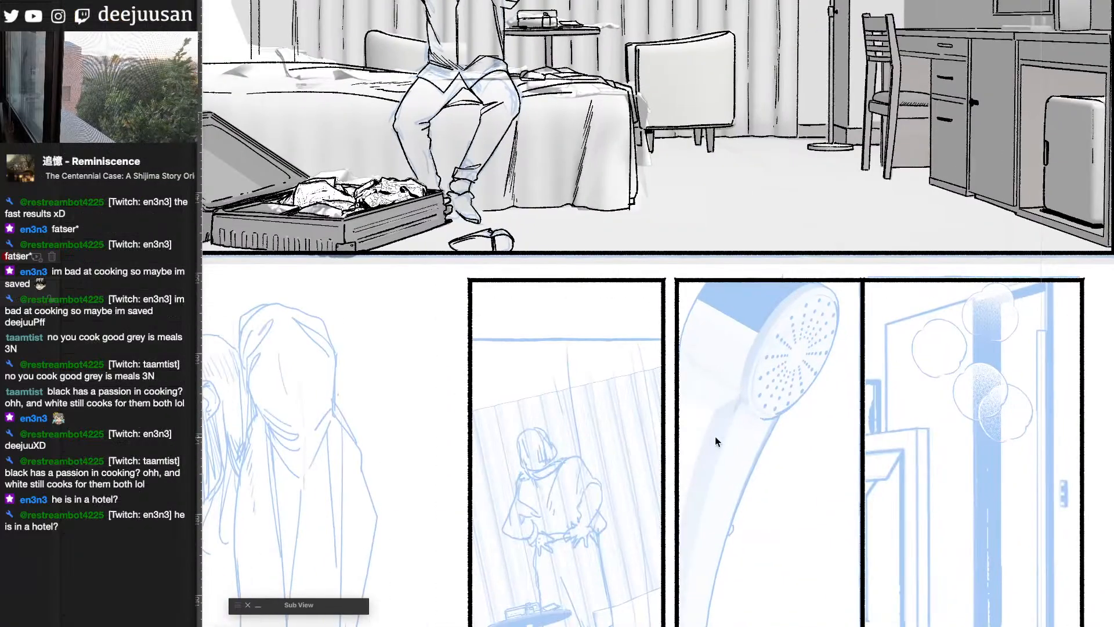
{"action": "left_click_drag", "start_coordinate": [754, 468], "coordinate": [761, 404]}
{"action": "left_click_drag", "start_coordinate": [863, 204], "coordinate": [793, 409]}
{"action": "left_click_drag", "start_coordinate": [968, 278], "coordinate": [884, 435]}
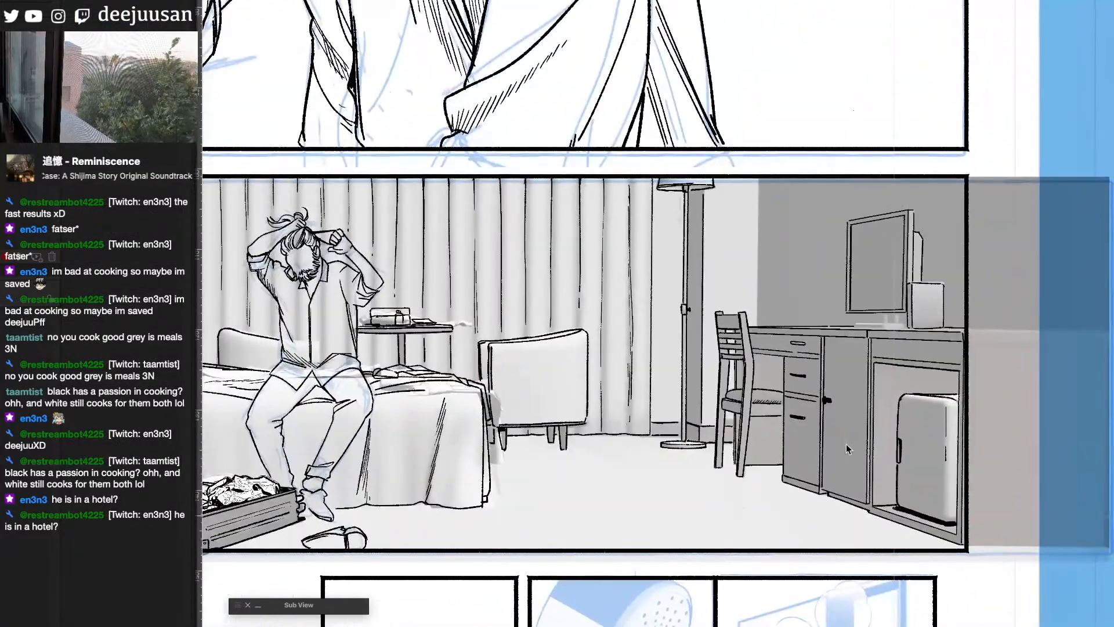
- Ink the television's stand and base on the desk, and hide the blue sketch and grey room reference
{"action": "key", "text": "Tab"}
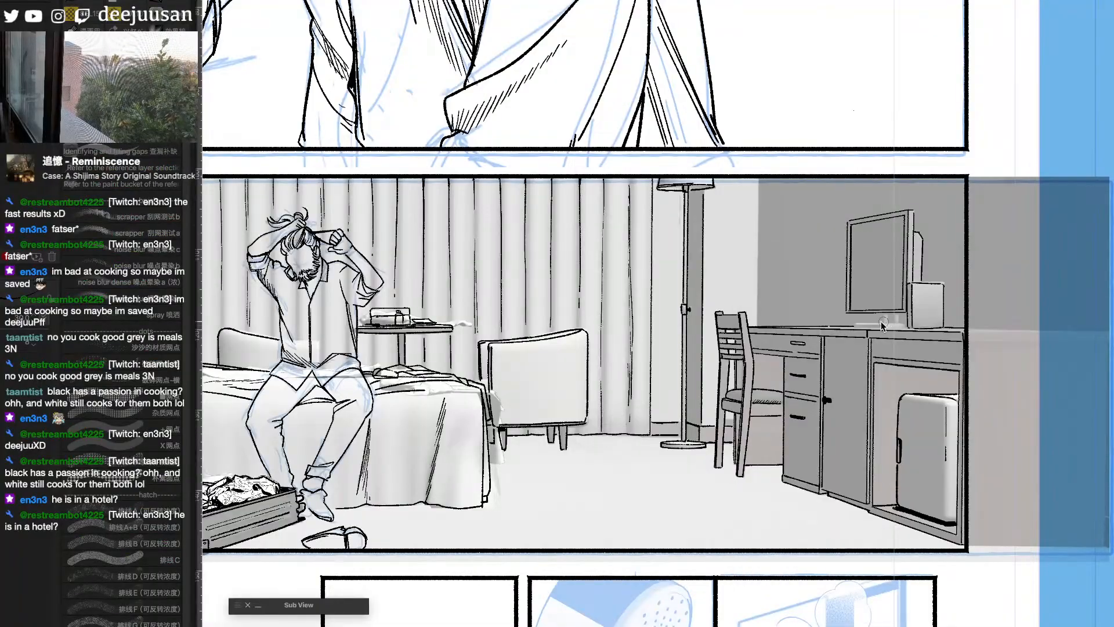
{"action": "scroll", "coordinate": [847, 328], "scroll_direction": "up", "scroll_amount": 2}
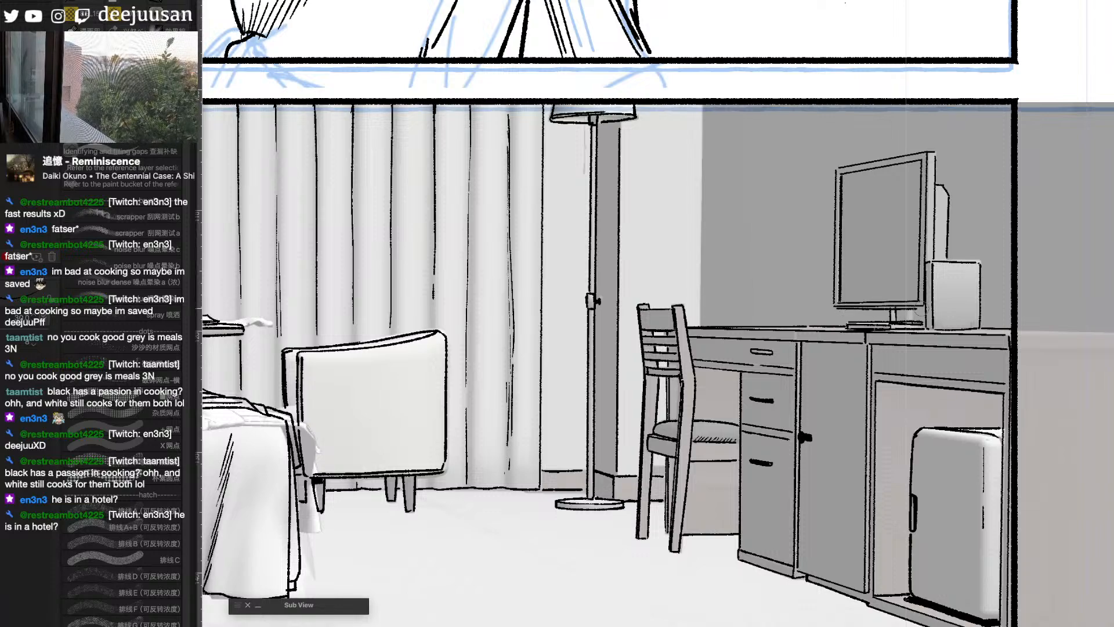
{"action": "scroll", "coordinate": [915, 313], "scroll_direction": "down", "scroll_amount": 2}
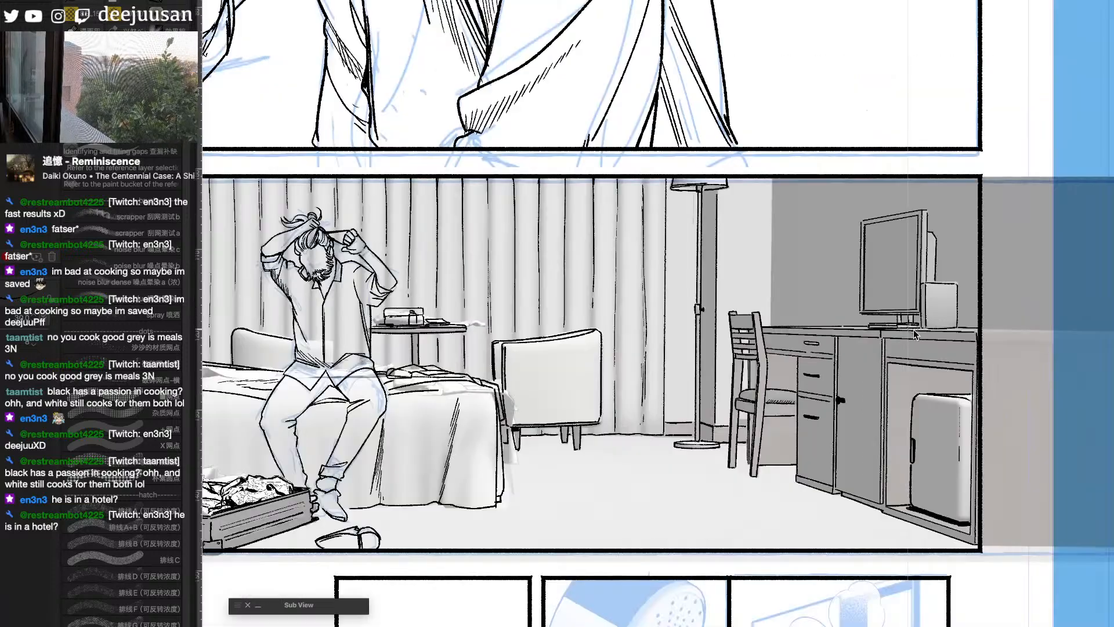
{"action": "left_click_drag", "start_coordinate": [992, 524], "coordinate": [1018, 491]}
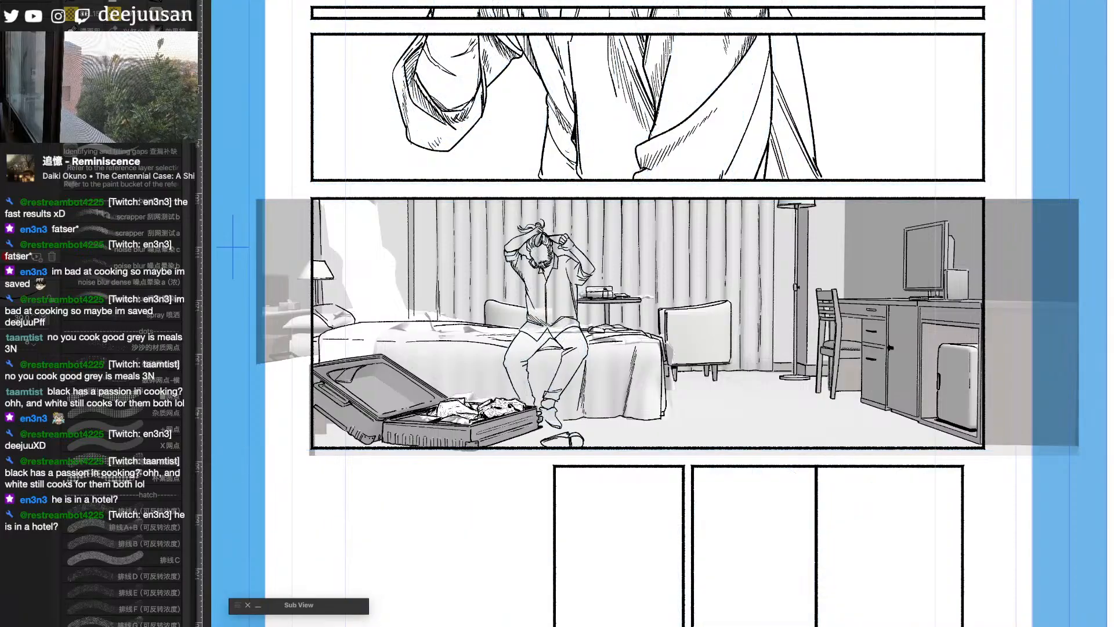
{"action": "left_click_drag", "start_coordinate": [910, 479], "coordinate": [919, 477]}
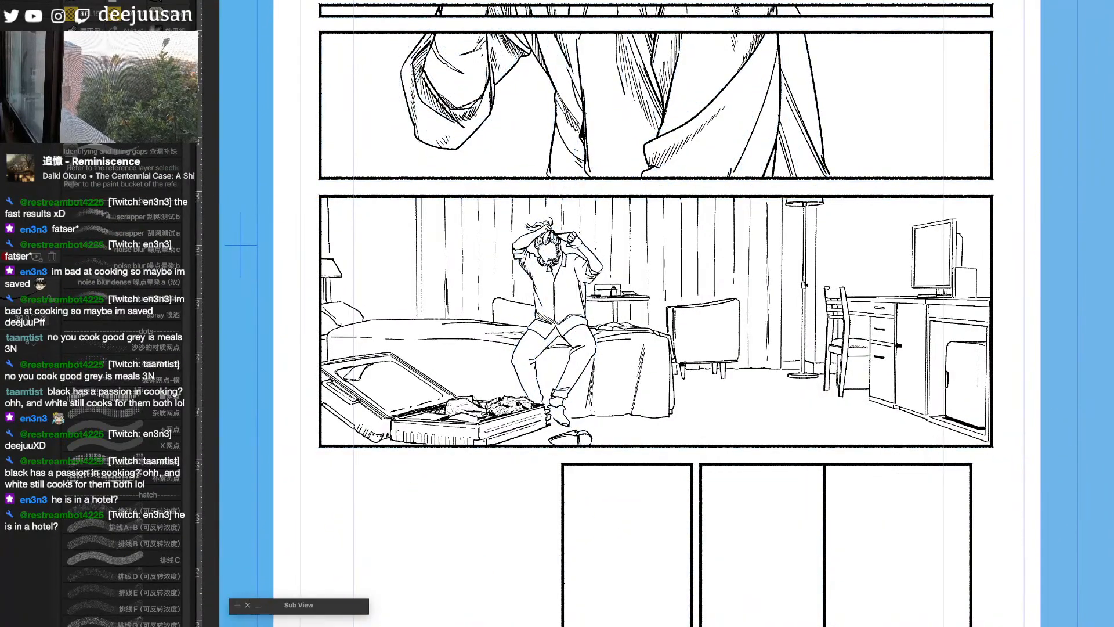
- Look over the inked hotel bedroom panel and how it sits among the neighbouring panels on the page
{"action": "key", "text": "super+plus"}
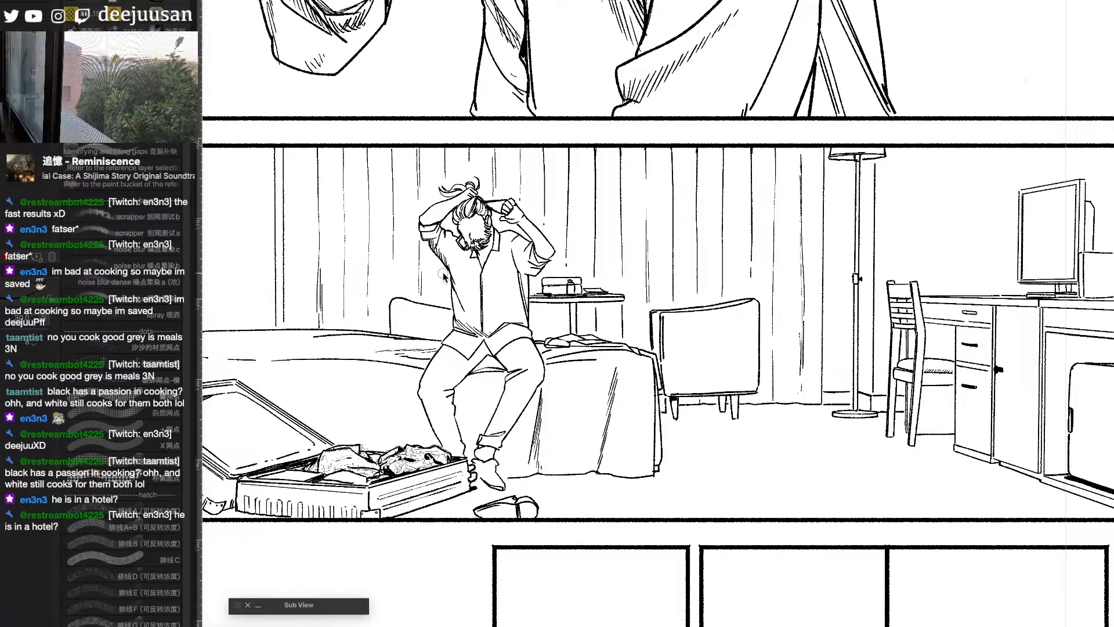
{"action": "scroll", "coordinate": [444, 277], "scroll_direction": "down", "scroll_amount": 1}
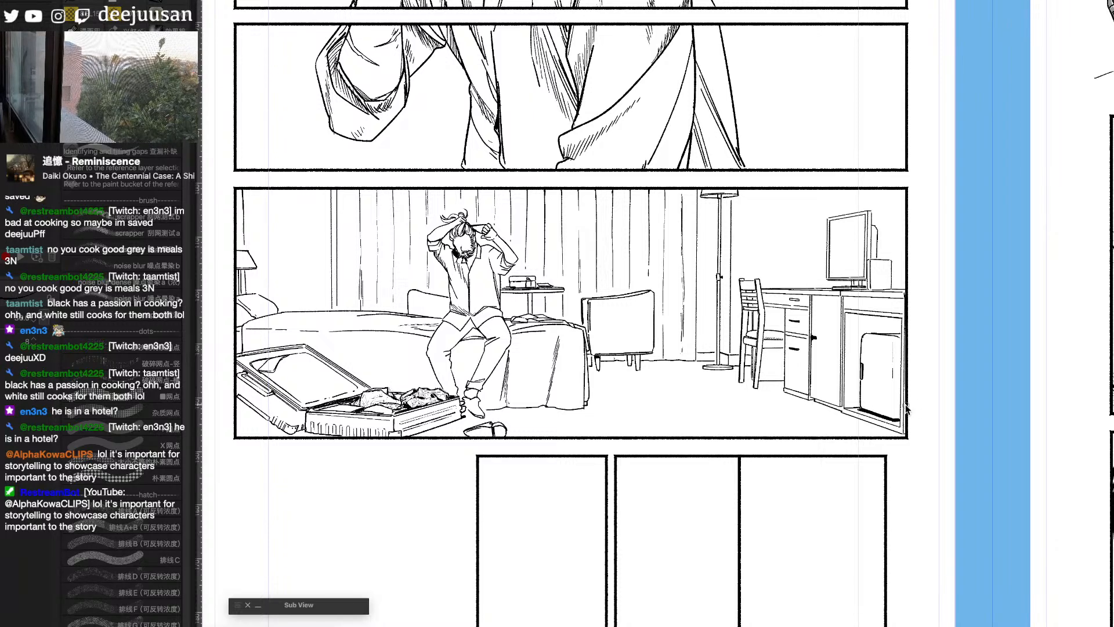
{"action": "key", "text": "q"}
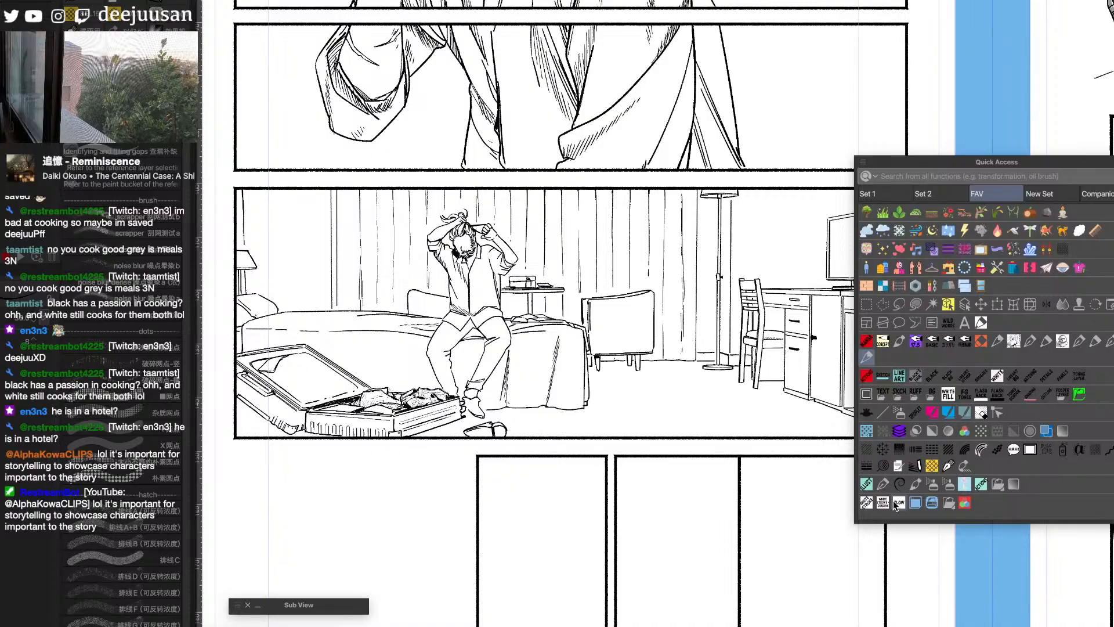
{"action": "left_click", "coordinate": [932, 488]}
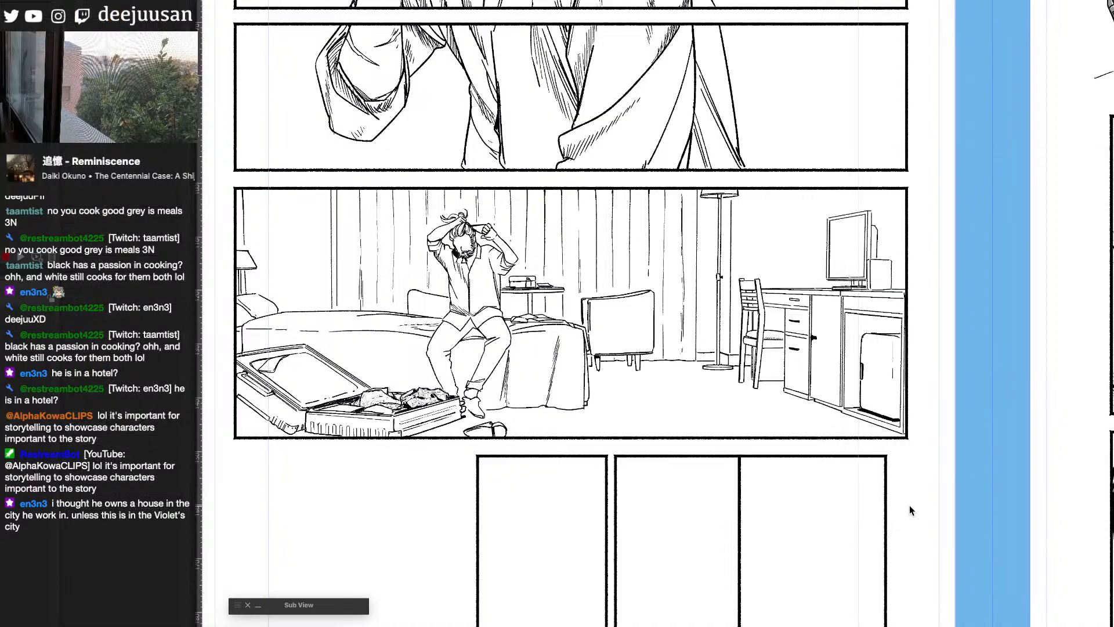
{"action": "left_click_drag", "start_coordinate": [914, 502], "coordinate": [783, 616]}
{"action": "scroll", "coordinate": [788, 603], "scroll_direction": "down", "scroll_amount": 1}
{"action": "left_click_drag", "start_coordinate": [942, 606], "coordinate": [908, 510]}
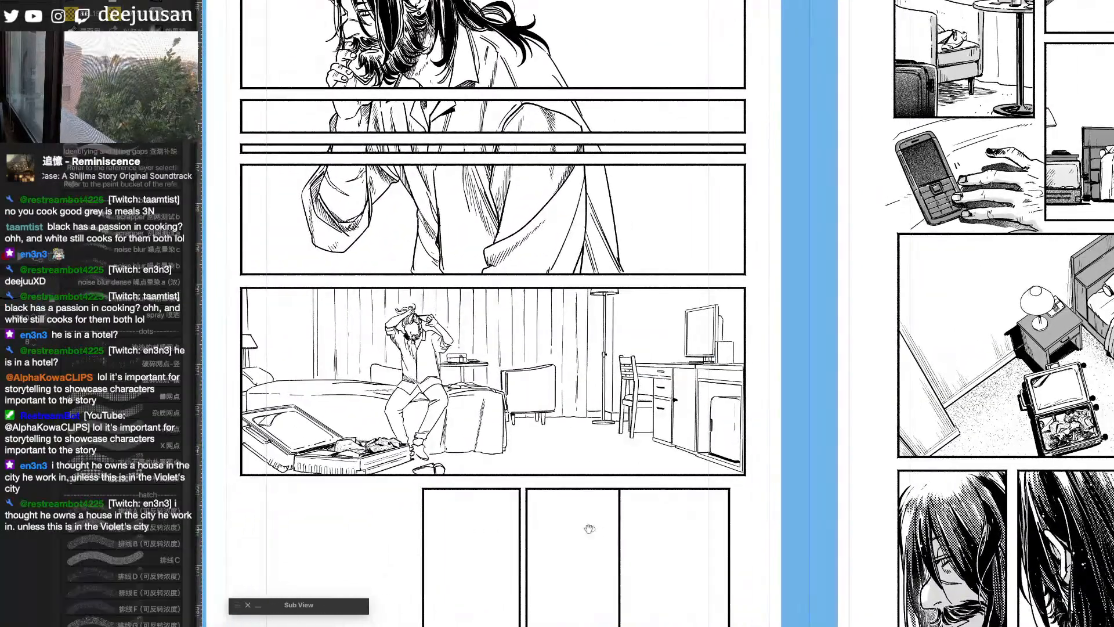
{"action": "left_click_drag", "start_coordinate": [589, 527], "coordinate": [809, 531]}
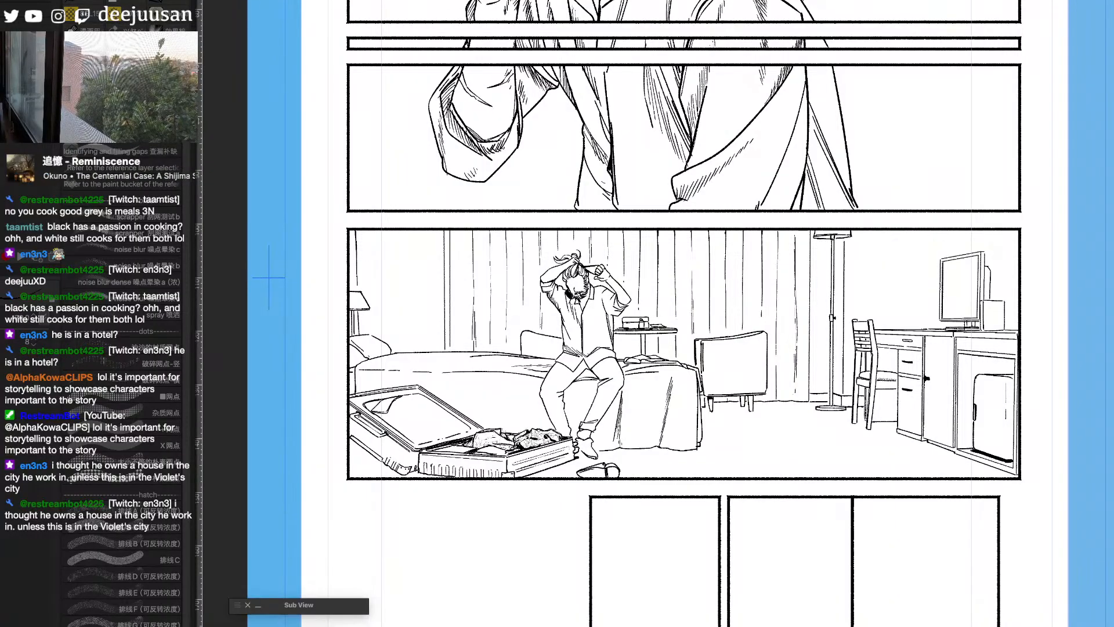
{"action": "key", "text": "y"}
{"action": "left_click_drag", "start_coordinate": [590, 289], "coordinate": [578, 387]}
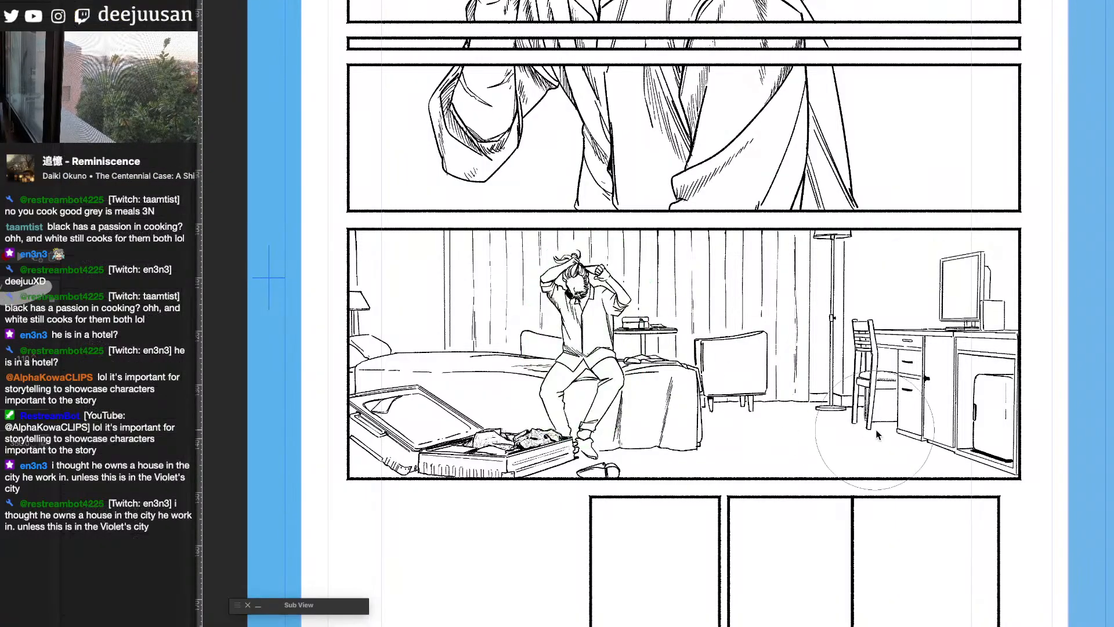
{"action": "left_click_drag", "start_coordinate": [878, 436], "coordinate": [813, 471]}
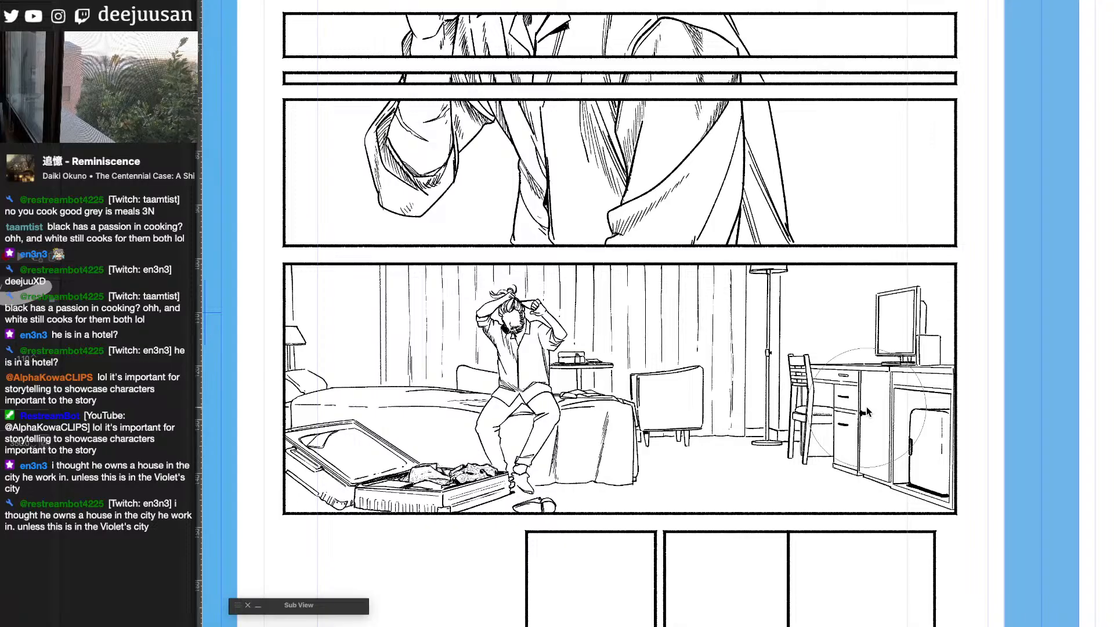
{"action": "left_click_drag", "start_coordinate": [898, 507], "coordinate": [1004, 504]}
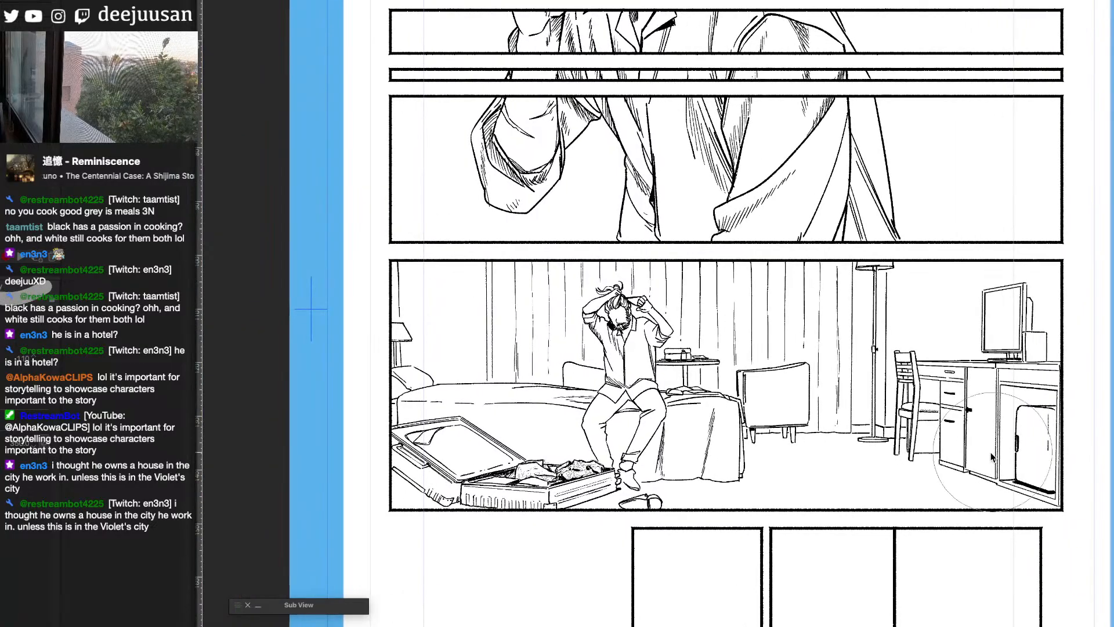
{"action": "key", "text": "q"}
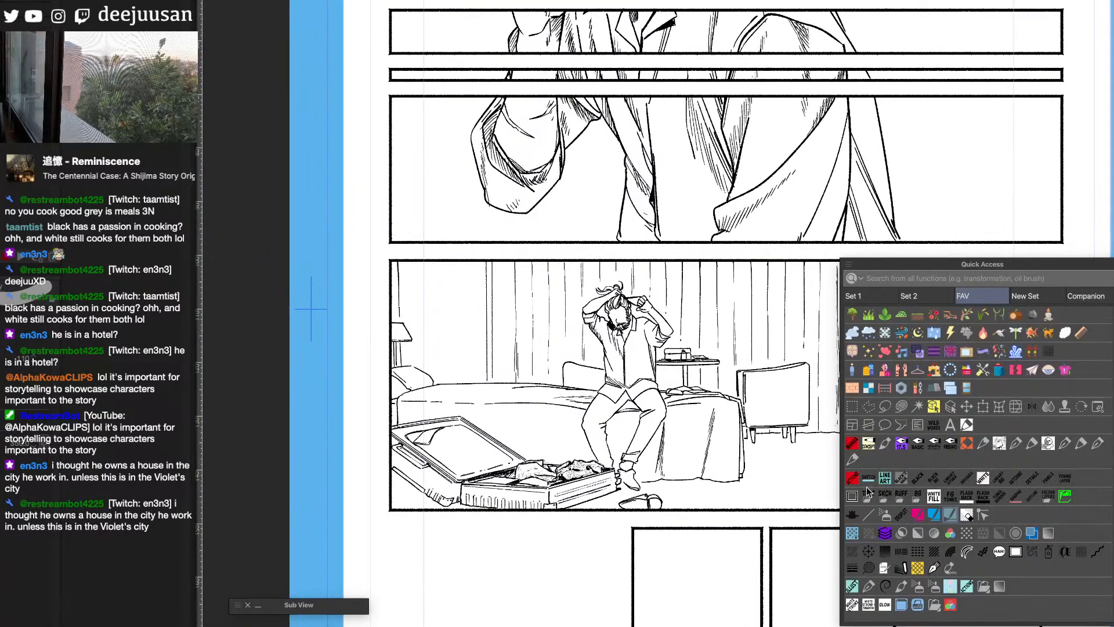
{"action": "left_click", "coordinate": [901, 445]}
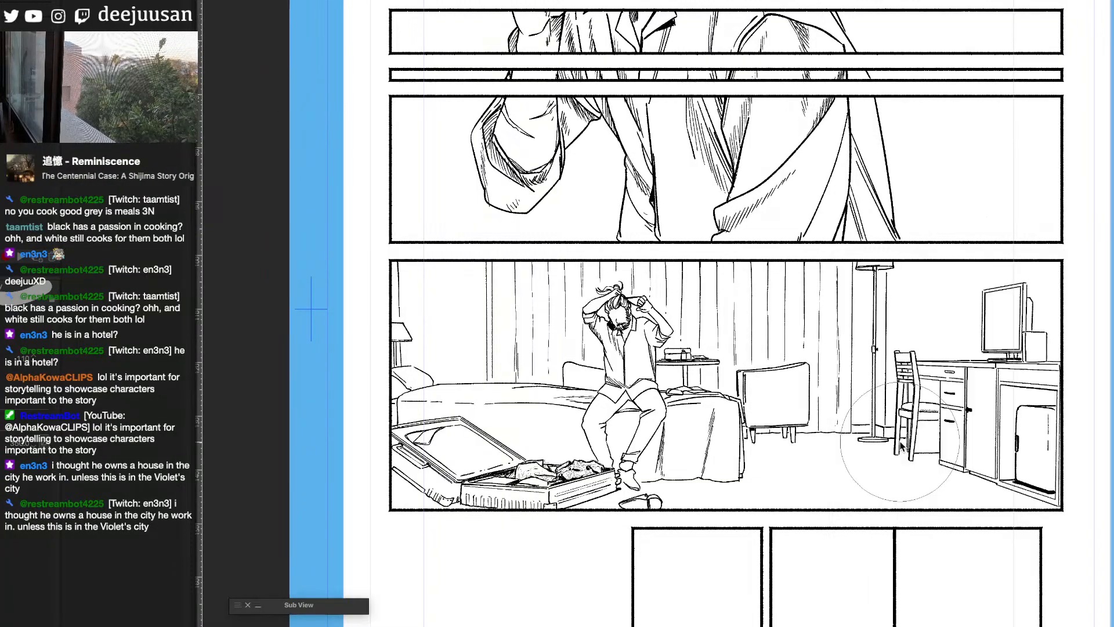
- Switch to the Grey is... webmanga site in the browser and open Chapter 79 from its chapter list
{"action": "key", "text": "super+Tab"}
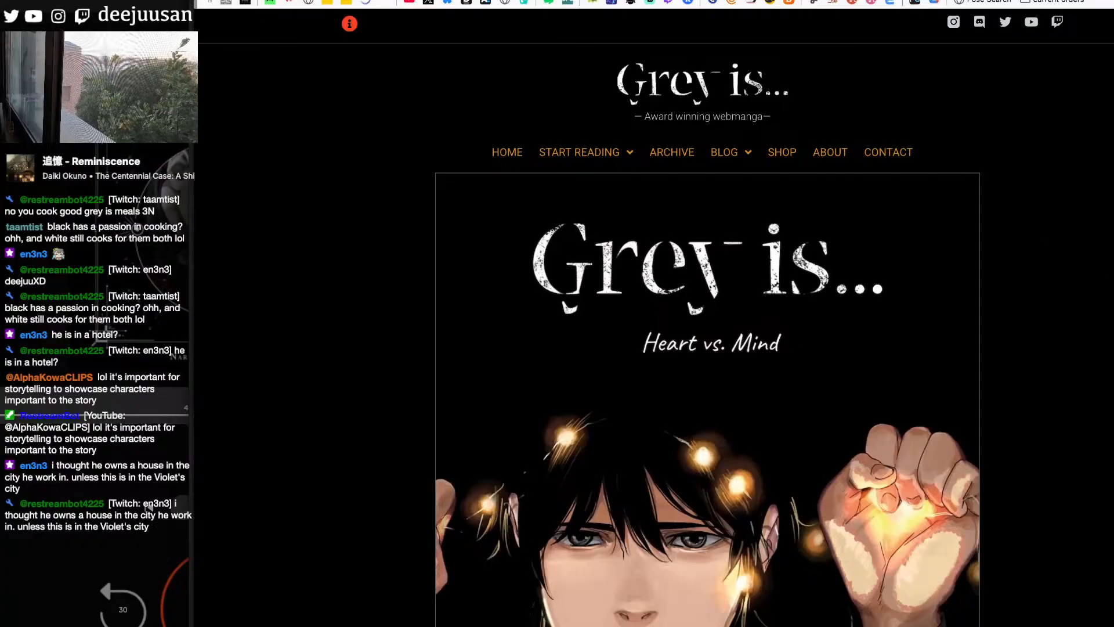
{"action": "scroll", "coordinate": [707, 348], "scroll_direction": "down", "scroll_amount": 10}
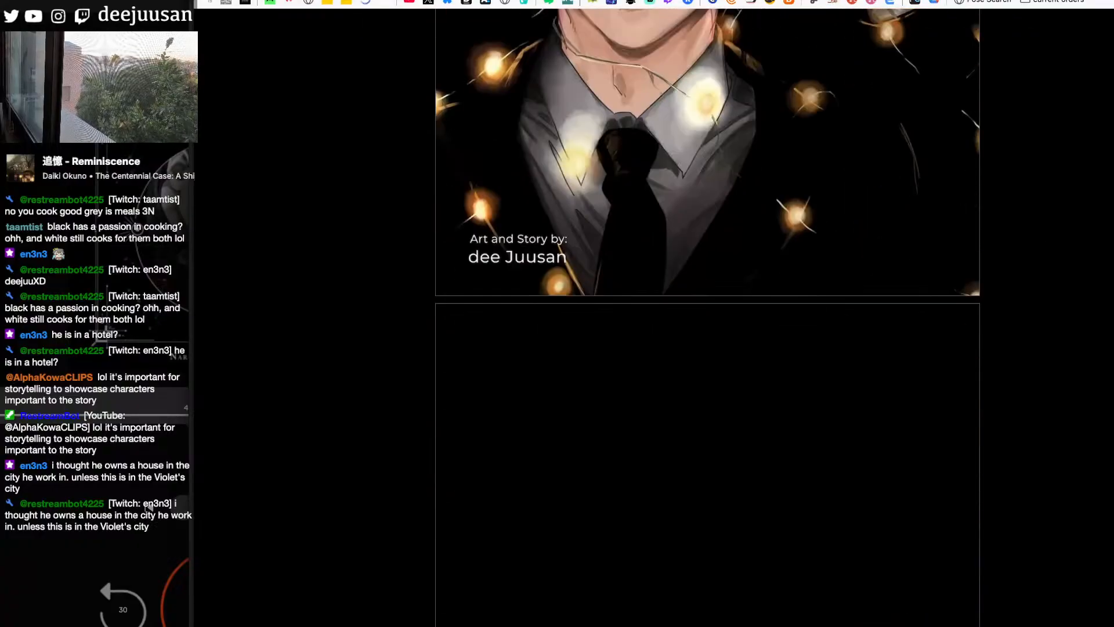
{"action": "left_click", "coordinate": [849, 490]}
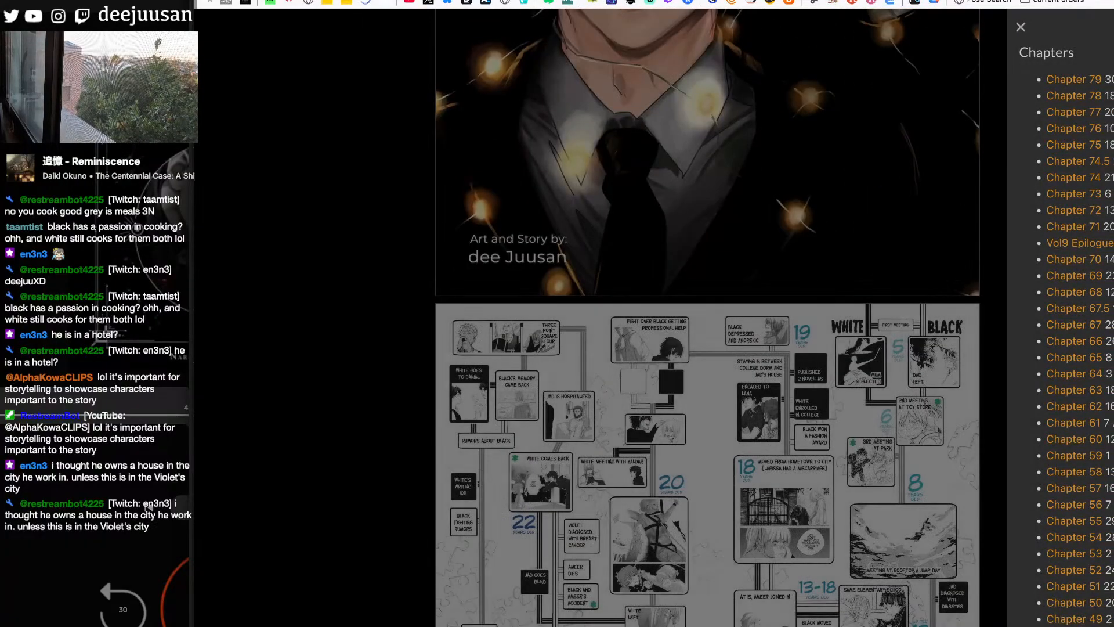
{"action": "left_click", "coordinate": [1097, 81]}
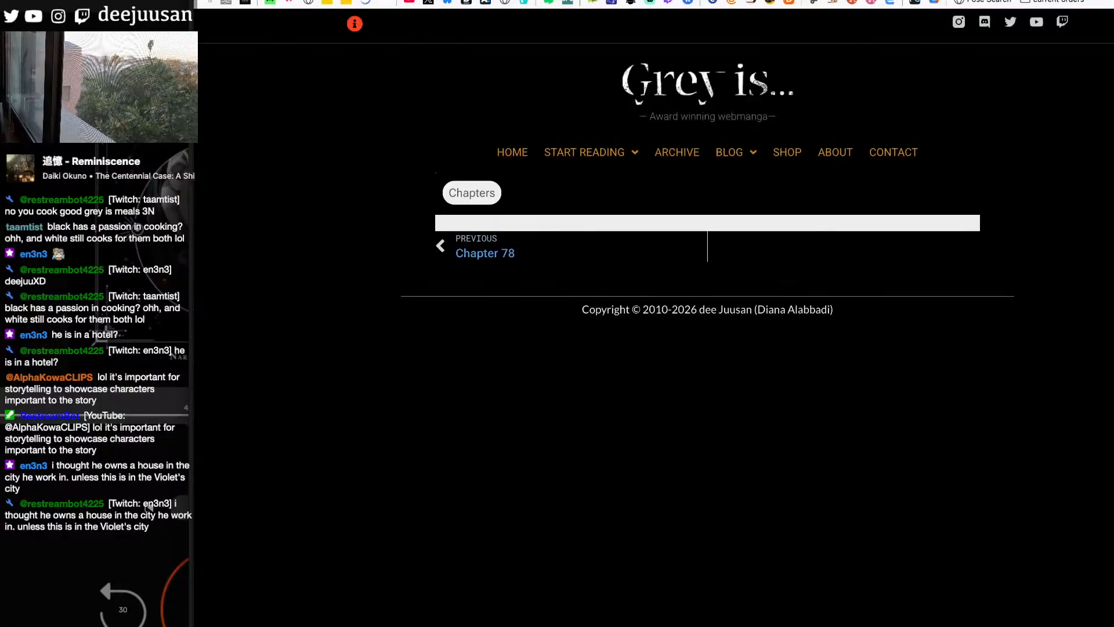
- Browse the chapter's pages and examine enlarged the hatched panels of the page starting with "Not at a dead end."
{"action": "scroll", "coordinate": [707, 348], "scroll_direction": "down", "scroll_amount": 20}
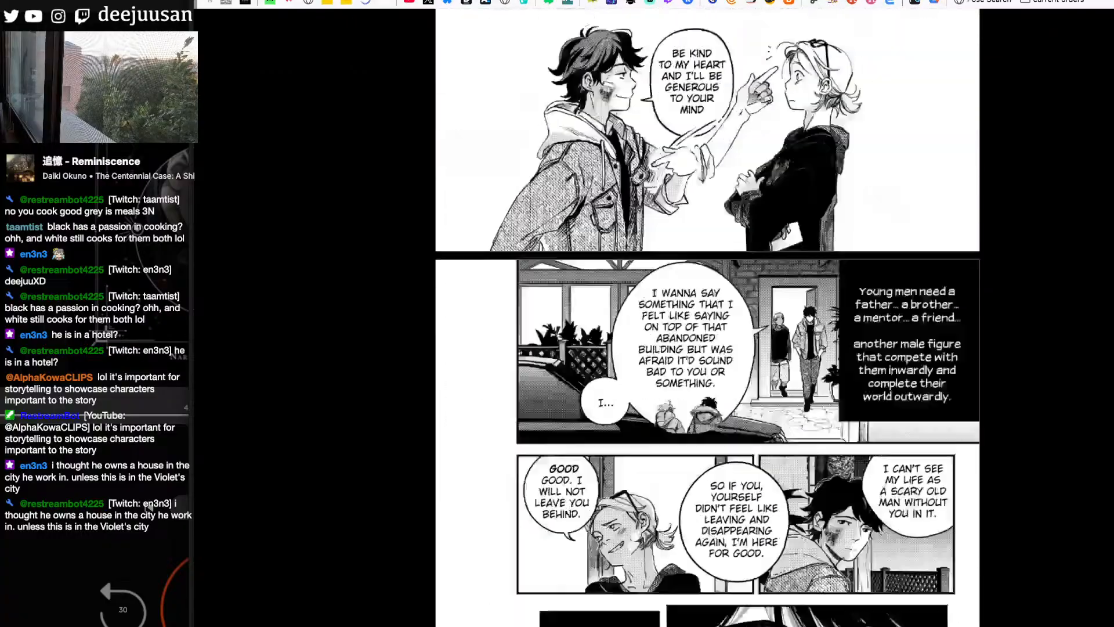
{"action": "scroll", "coordinate": [707, 348], "scroll_direction": "down", "scroll_amount": 20}
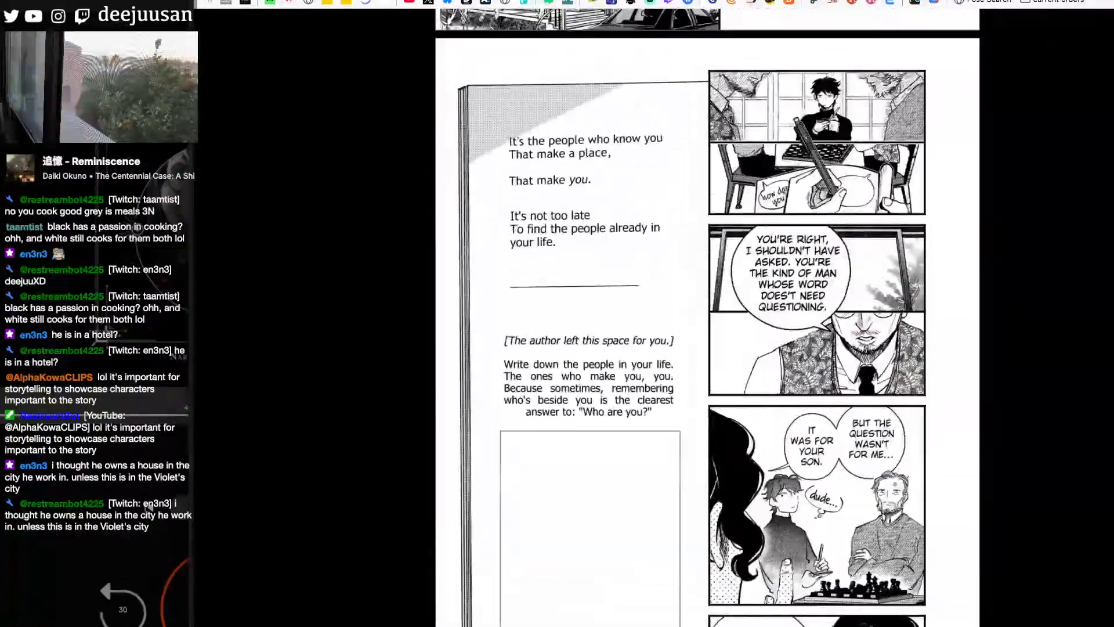
{"action": "scroll", "coordinate": [863, 370], "scroll_direction": "up", "scroll_amount": 2}
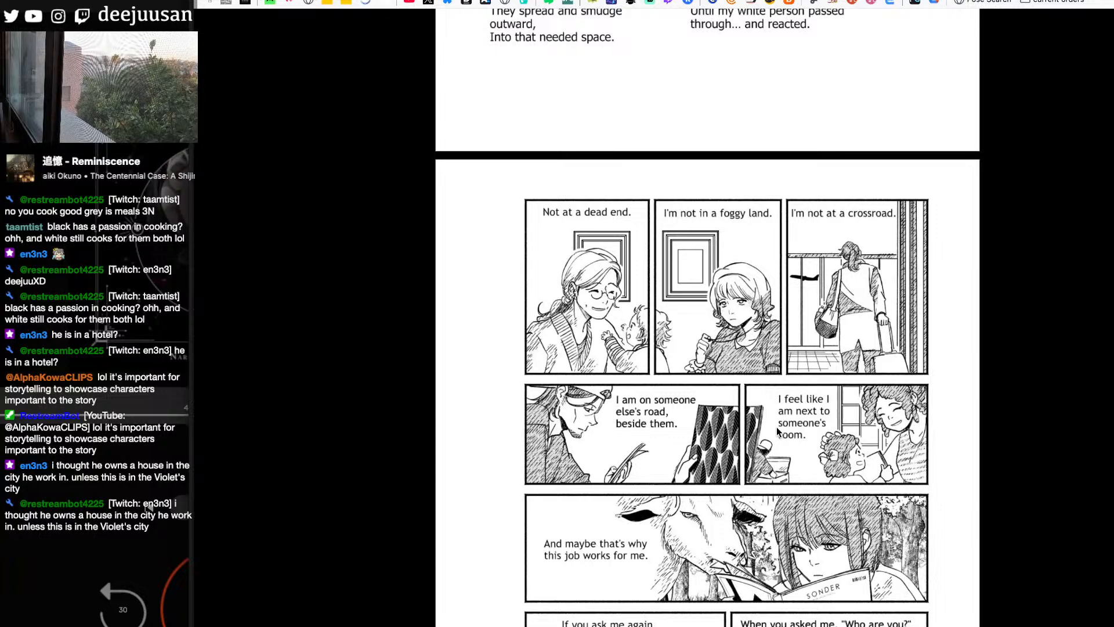
{"action": "key", "text": "super+plus"}
{"action": "key", "text": "super+plus"}
{"action": "key", "text": "super+plus"}
{"action": "key", "text": "super+plus"}
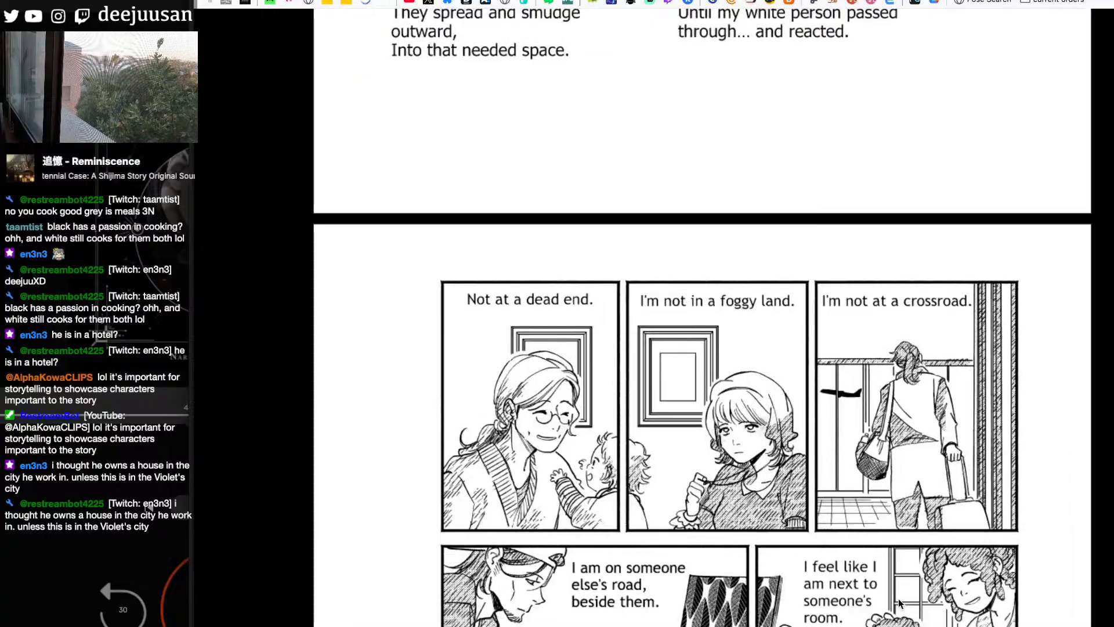
{"action": "key", "text": "super+plus"}
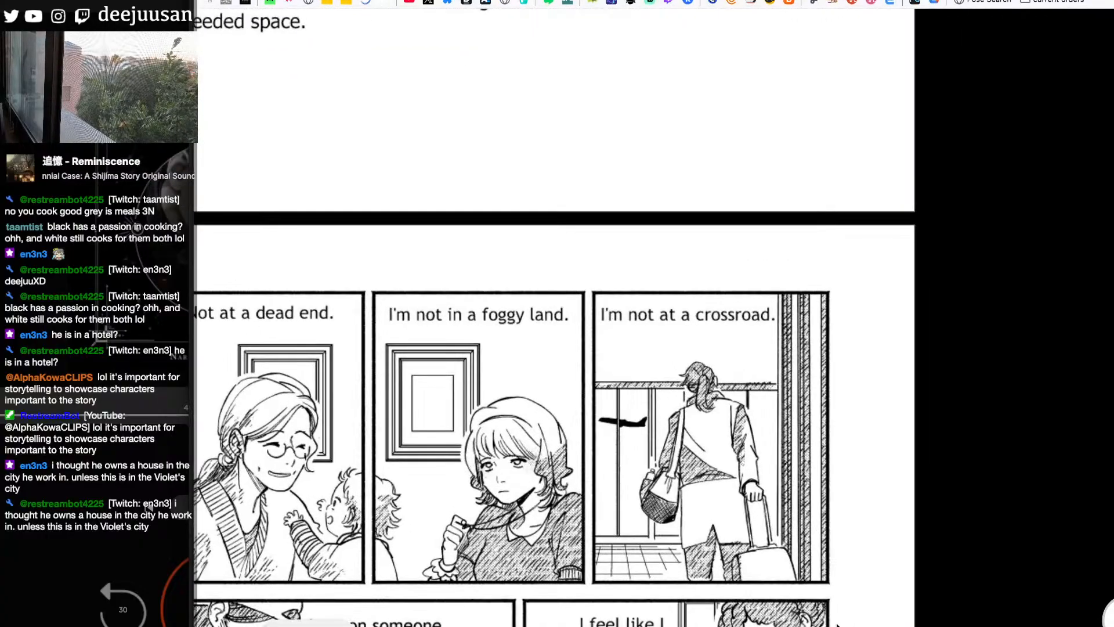
{"action": "scroll", "coordinate": [554, 316], "scroll_direction": "down", "scroll_amount": 5}
{"action": "scroll", "coordinate": [554, 316], "scroll_direction": "up", "scroll_amount": 3}
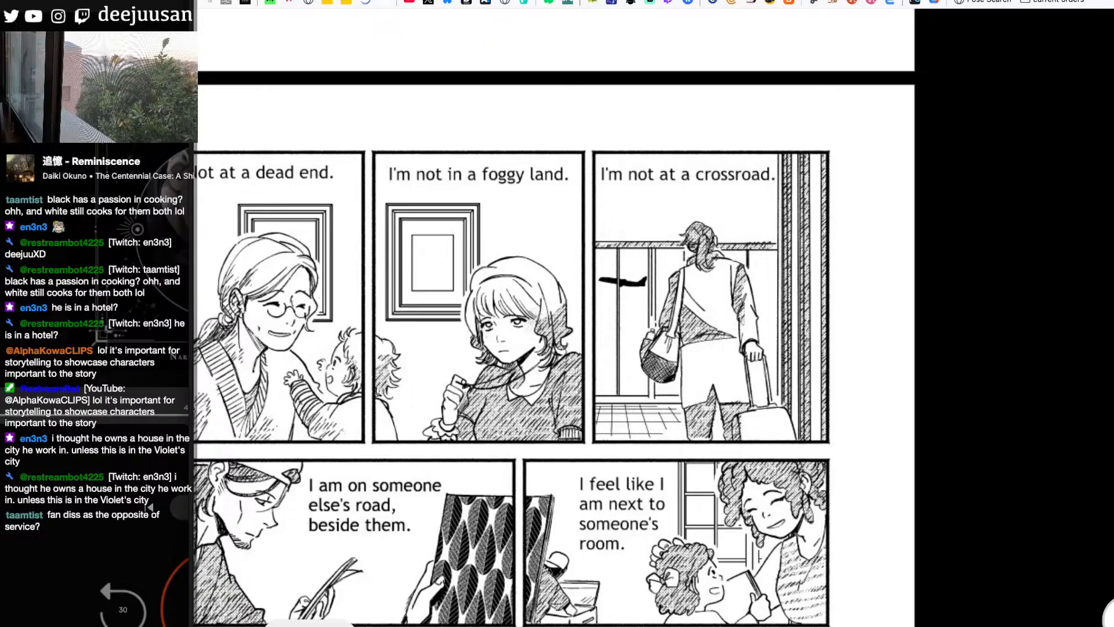
- Switch back to the manga page in Clip Studio Paint and ink the outline of the floor shadow beneath the armchair
{"action": "key", "text": "super+Tab"}
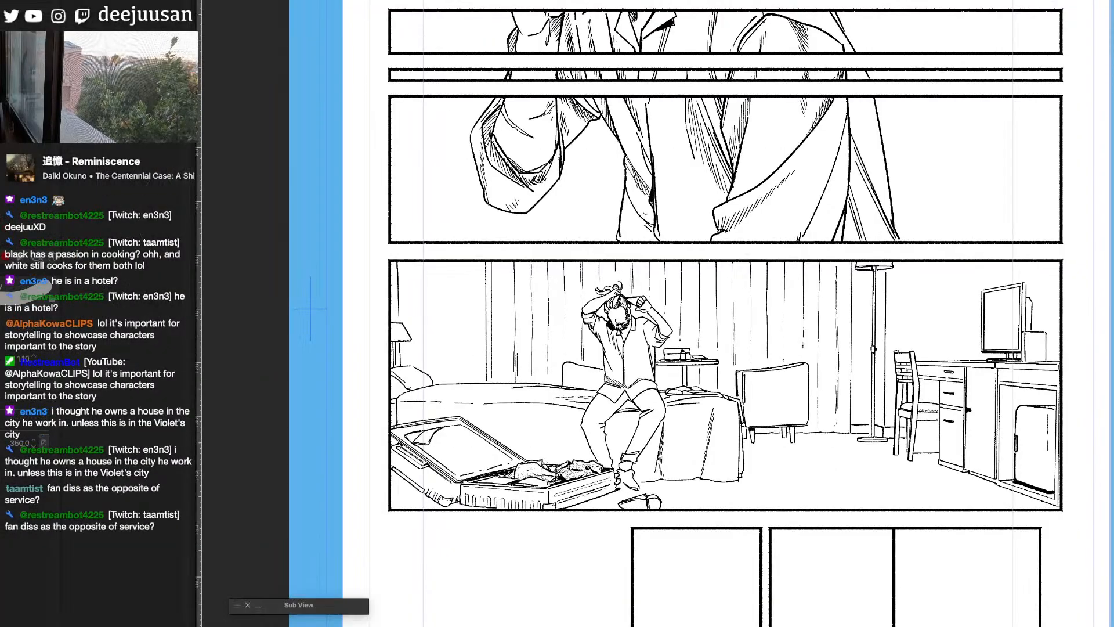
{"action": "key", "text": "q"}
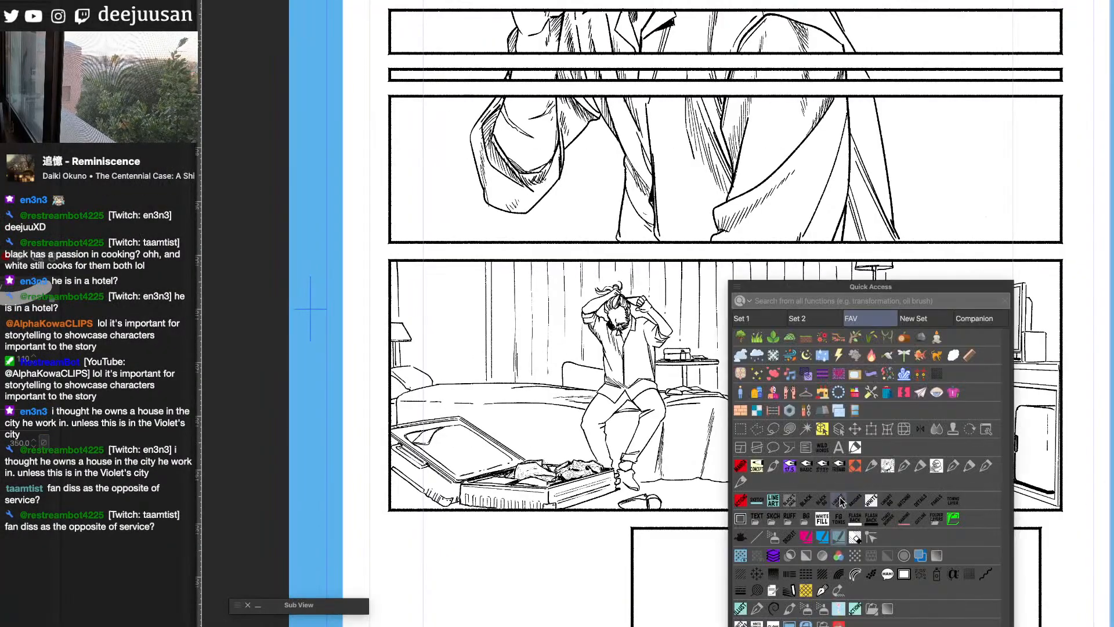
{"action": "left_click", "coordinate": [741, 483]}
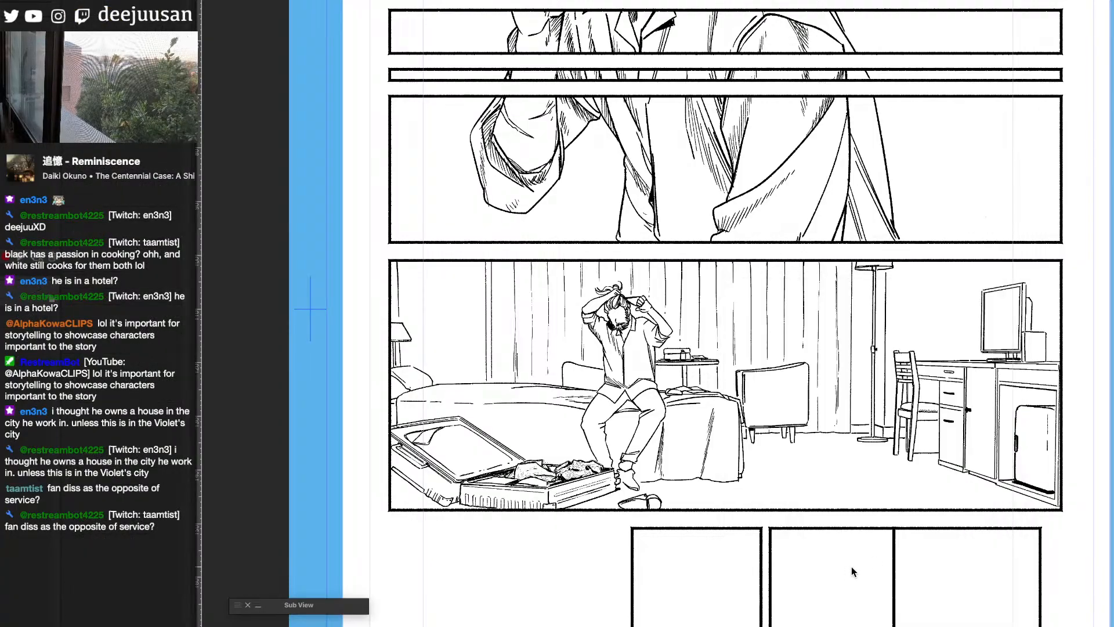
{"action": "scroll", "coordinate": [851, 566], "scroll_direction": "left", "scroll_amount": 6}
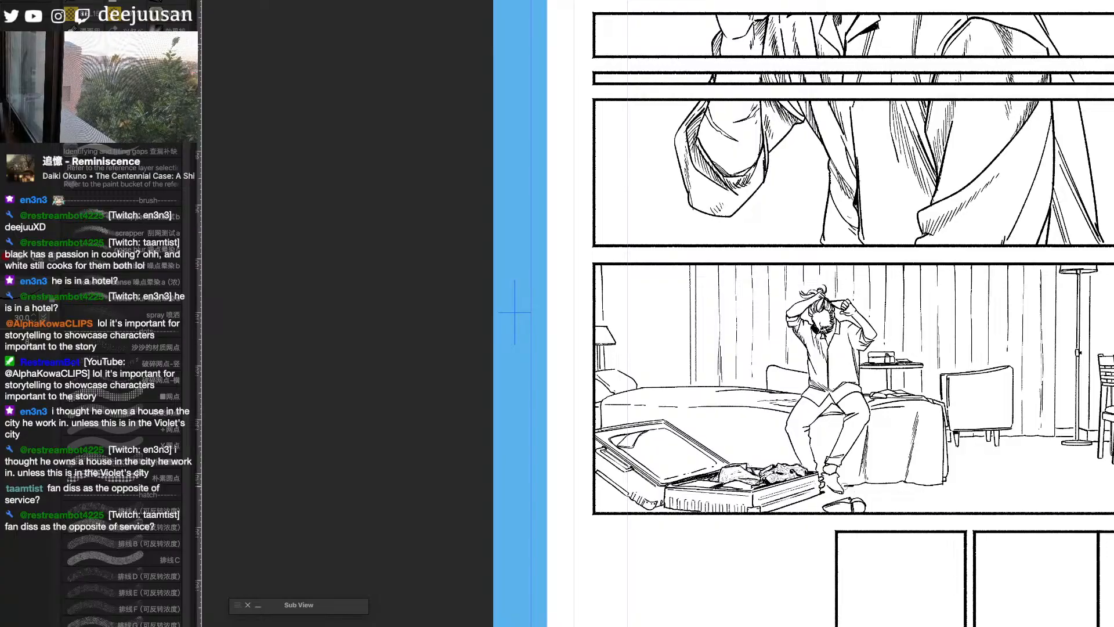
{"action": "key", "text": "g"}
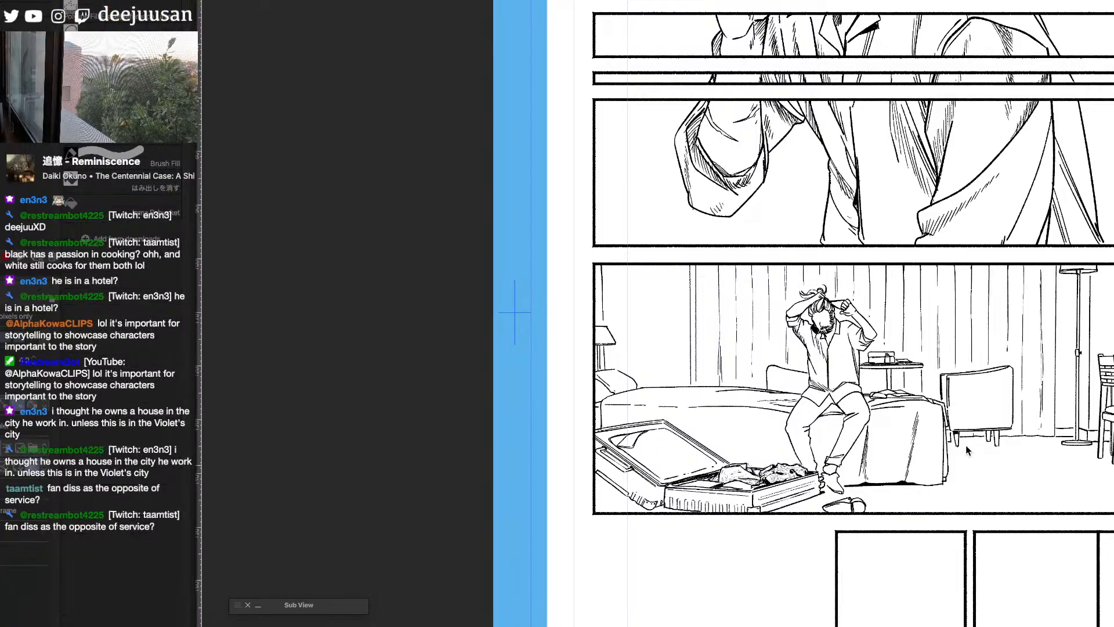
{"action": "key", "text": "b"}
{"action": "left_click_drag", "start_coordinate": [961, 447], "coordinate": [1004, 447]}
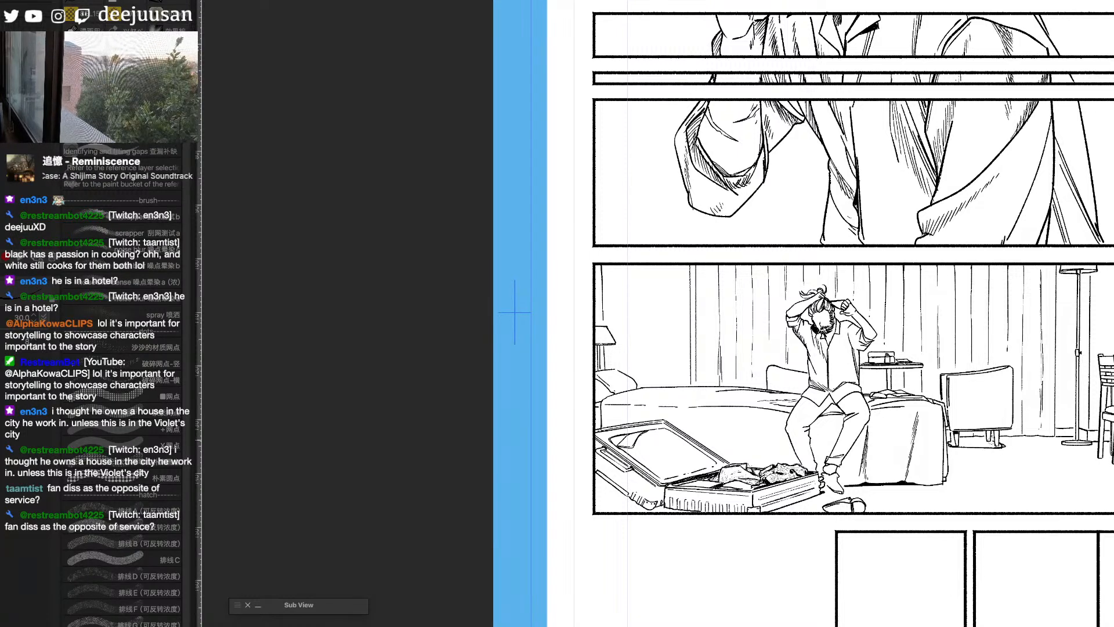
- Fill the floor shadow between and around the armchair's legs with solid black
{"action": "key", "text": "g"}
{"action": "left_click", "coordinate": [986, 441]}
{"action": "key", "text": "b"}
{"action": "key", "text": "ctrl+z"}
{"action": "key", "text": "g"}
{"action": "left_click", "coordinate": [954, 442]}
{"action": "left_click", "coordinate": [979, 442]}
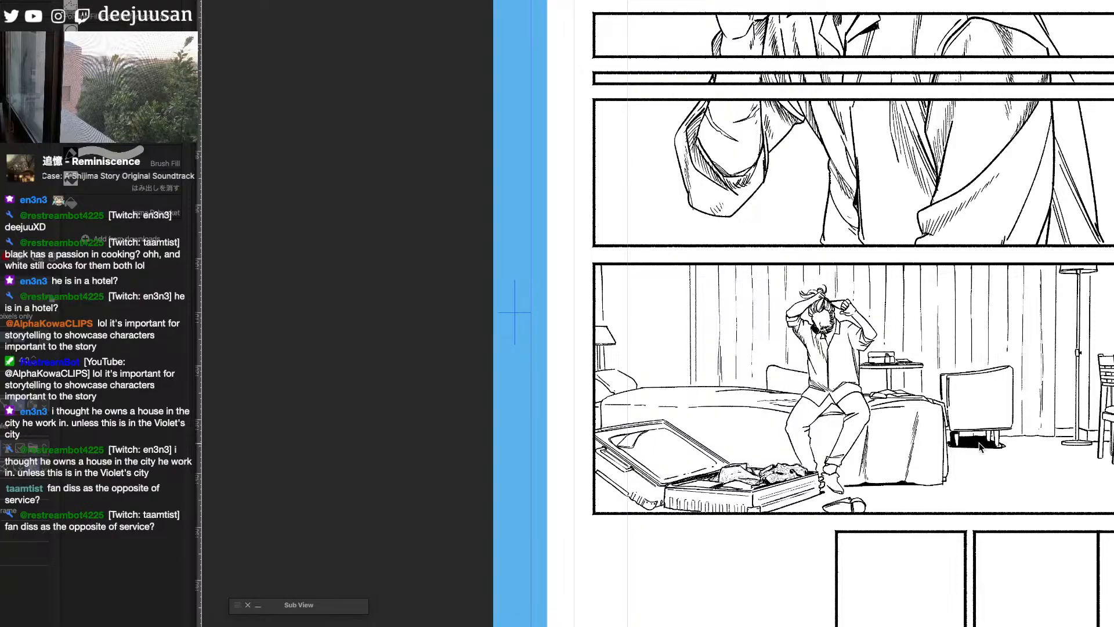
{"action": "key", "text": "b"}
{"action": "key", "text": "g"}
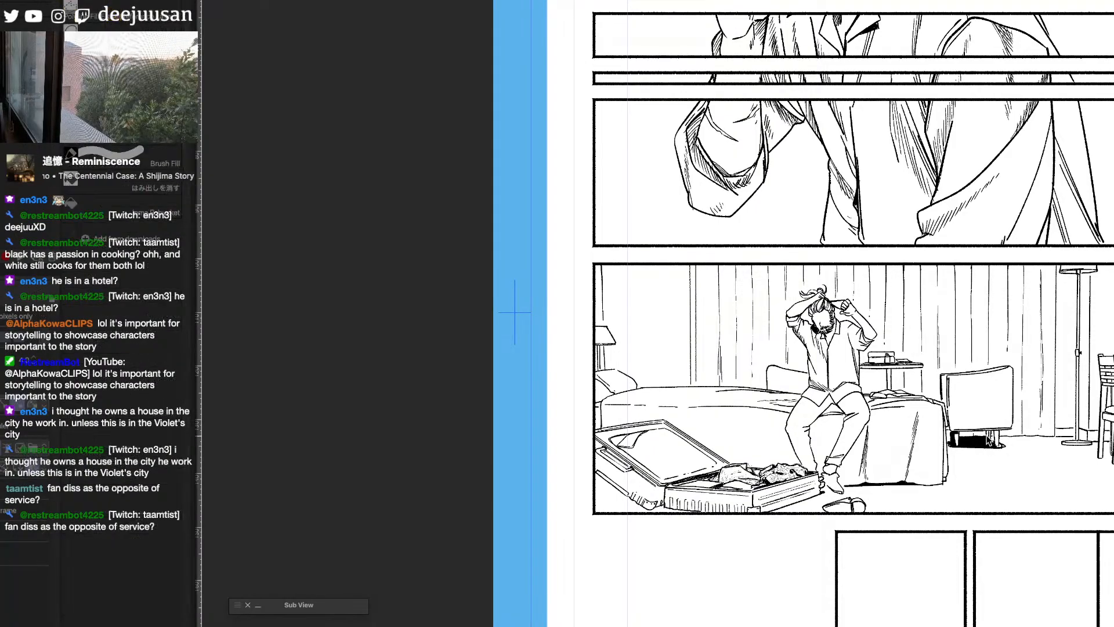
{"action": "left_click", "coordinate": [996, 441]}
{"action": "key", "text": "b"}
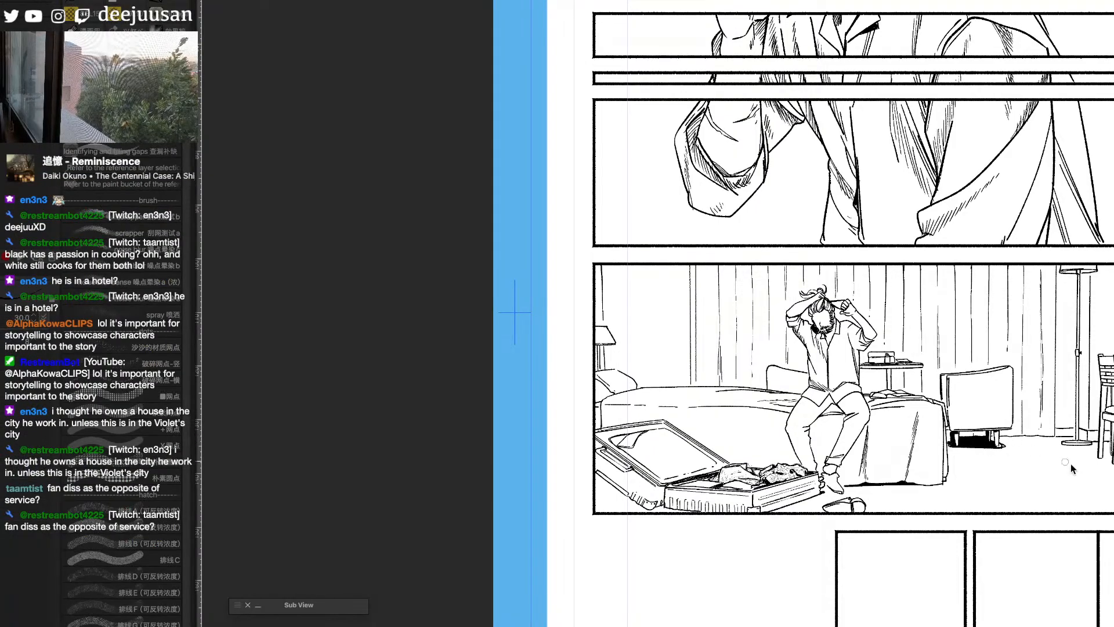
- Fill the dark gaps under the desk behind the wooden chair with solid black
{"action": "left_click_drag", "start_coordinate": [1081, 495], "coordinate": [894, 468]}
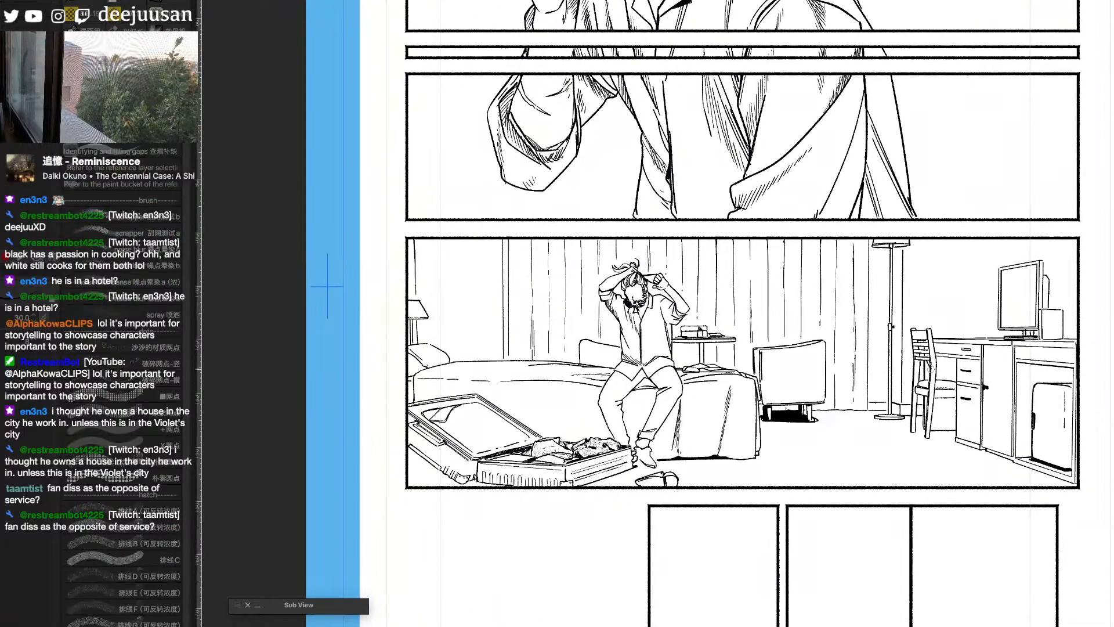
{"action": "key", "text": "g"}
{"action": "left_click", "coordinate": [947, 409]}
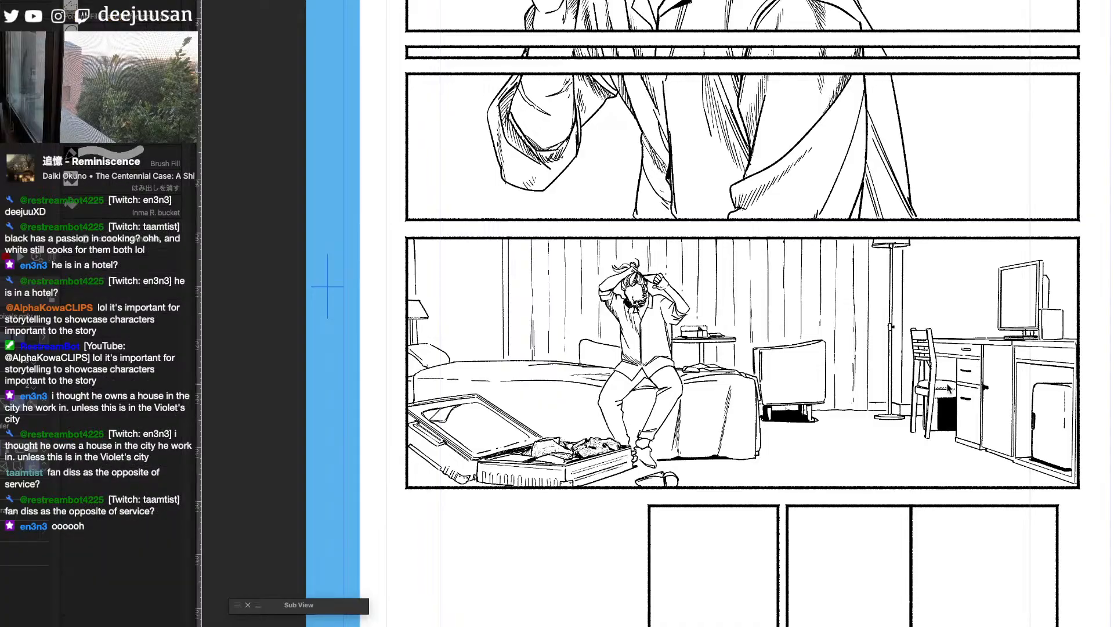
{"action": "left_click", "coordinate": [948, 365]}
{"action": "key", "text": "b"}
{"action": "key", "text": "g"}
{"action": "key", "text": "b"}
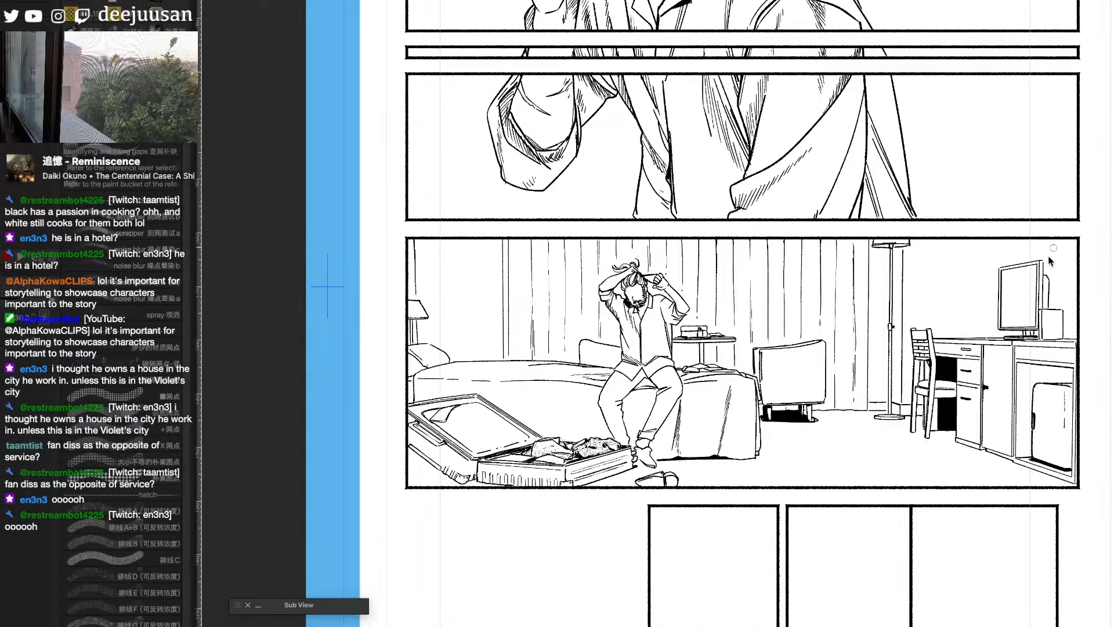
- Fill the television's bezel and side edge with solid black, and fill its screen area
{"action": "key", "text": "g"}
{"action": "left_click", "coordinate": [1041, 276]}
{"action": "left_click", "coordinate": [1038, 263]}
{"action": "left_click", "coordinate": [1002, 294]}
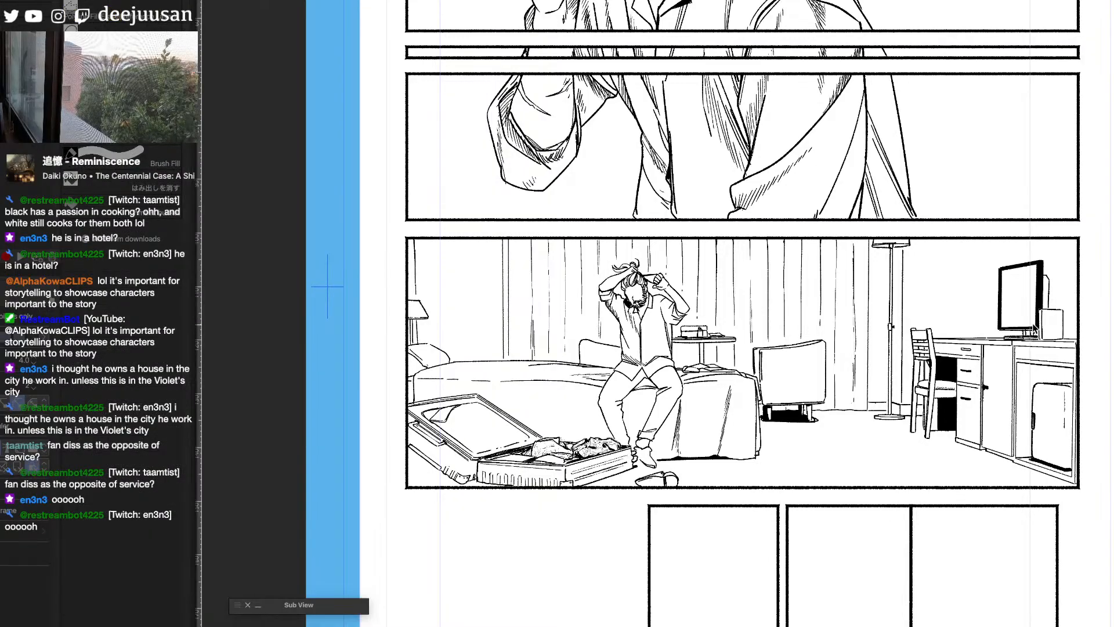
{"action": "left_click", "coordinate": [1048, 294]}
{"action": "left_click", "coordinate": [1028, 300]}
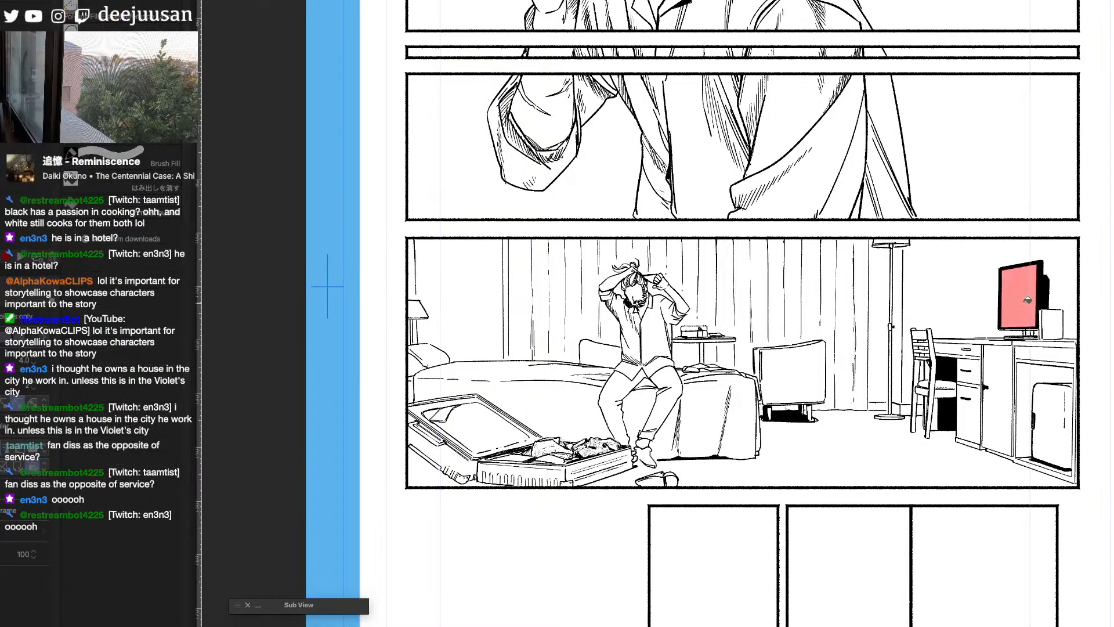
- Shade the television screen and the box beside it with a grainy noise gradient within a selection, and clear the selection
{"action": "left_click", "coordinate": [1052, 325]}
{"action": "key", "text": "q"}
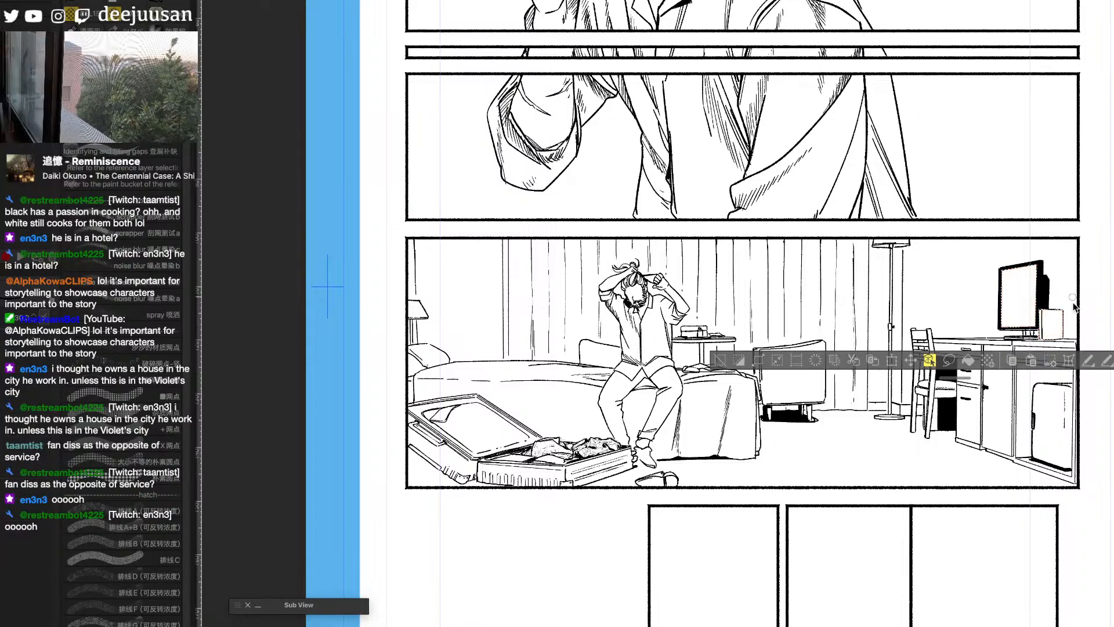
{"action": "key", "text": "a"}
{"action": "left_click", "coordinate": [973, 400]}
{"action": "left_click_drag", "start_coordinate": [928, 297], "coordinate": [1066, 305]}
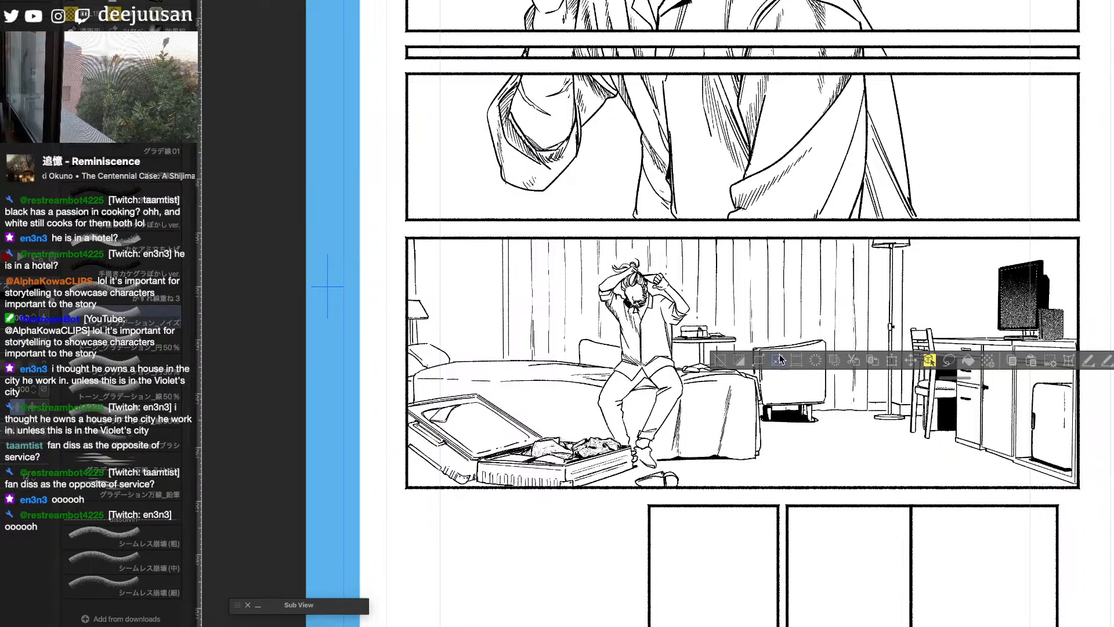
{"action": "left_click", "coordinate": [720, 360]}
- Ink the shadow edges inside the desk's open compartment and fill the gap around the small fridge with solid black
{"action": "key", "text": "a"}
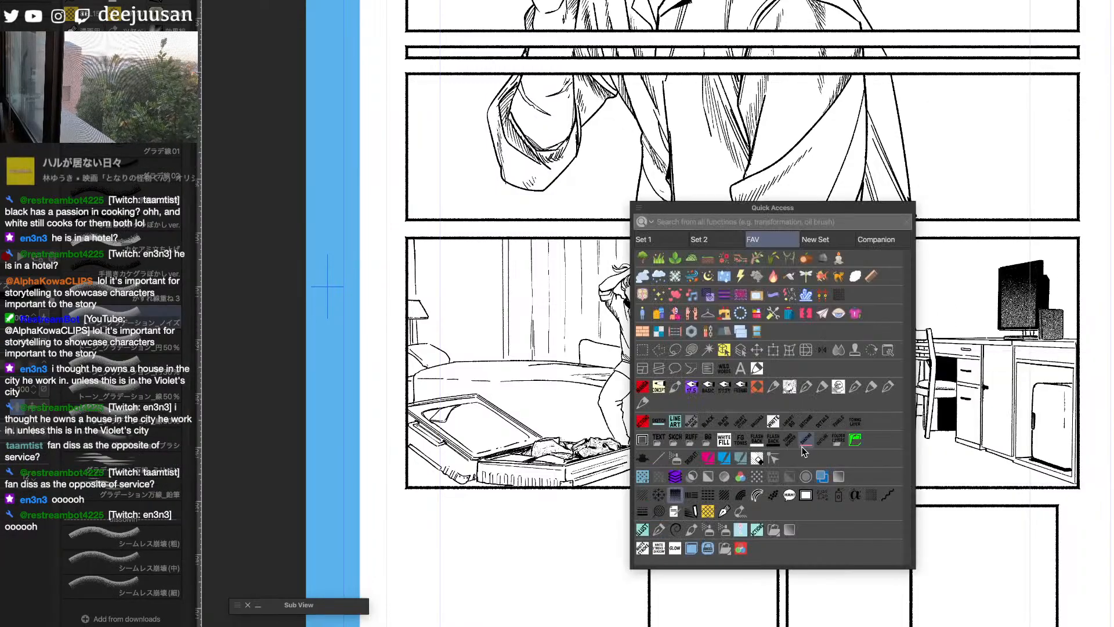
{"action": "left_click", "coordinate": [659, 388]}
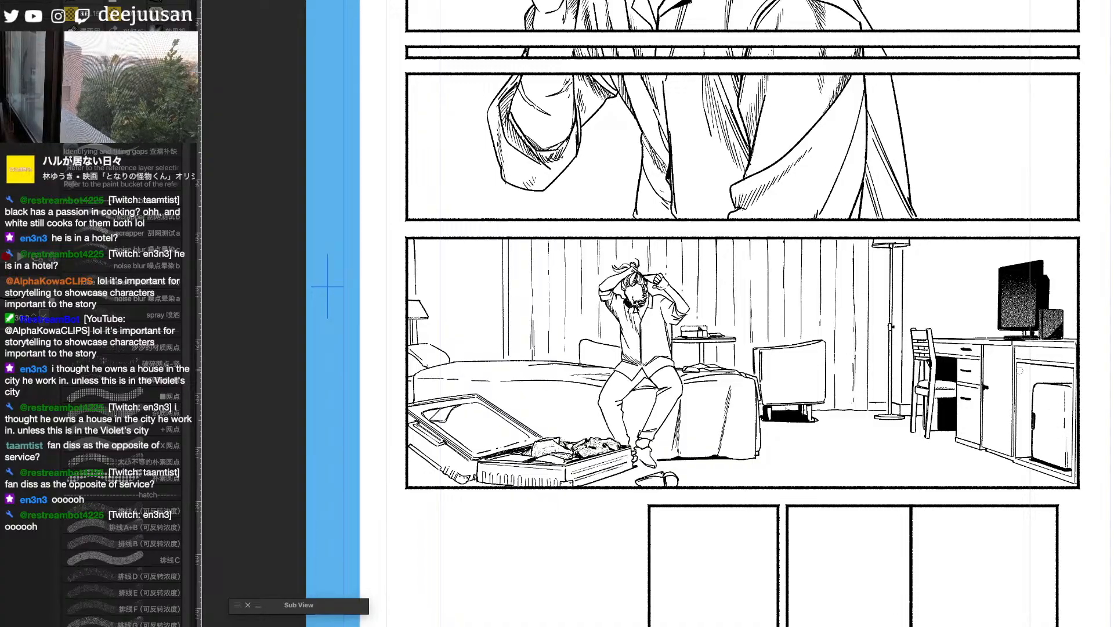
{"action": "key", "text": "g"}
{"action": "left_click", "coordinate": [1060, 367]}
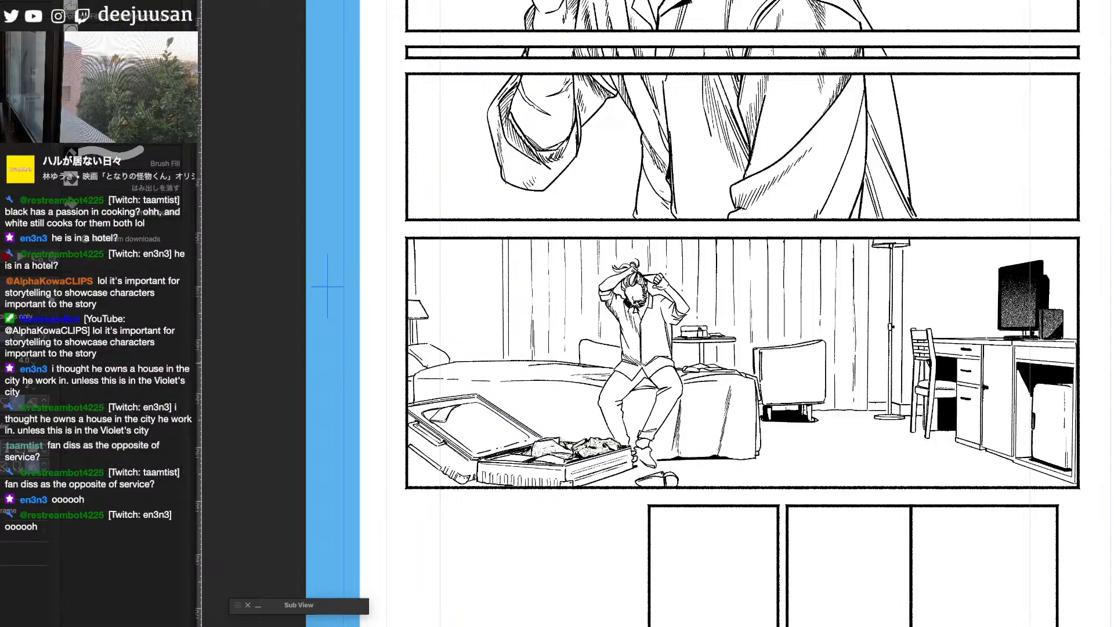
- Ink the floor shadow beneath the open suitcase and fill it with solid black
{"action": "left_click_drag", "start_coordinate": [812, 463], "coordinate": [1001, 458]}
{"action": "key", "text": "b"}
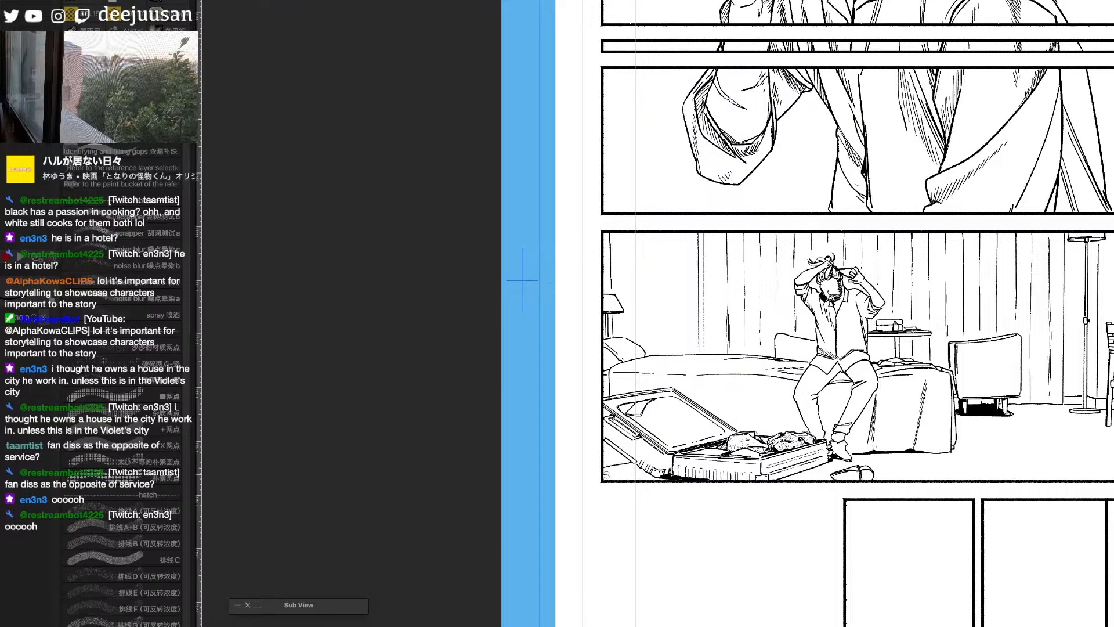
{"action": "left_click_drag", "start_coordinate": [931, 521], "coordinate": [837, 516]}
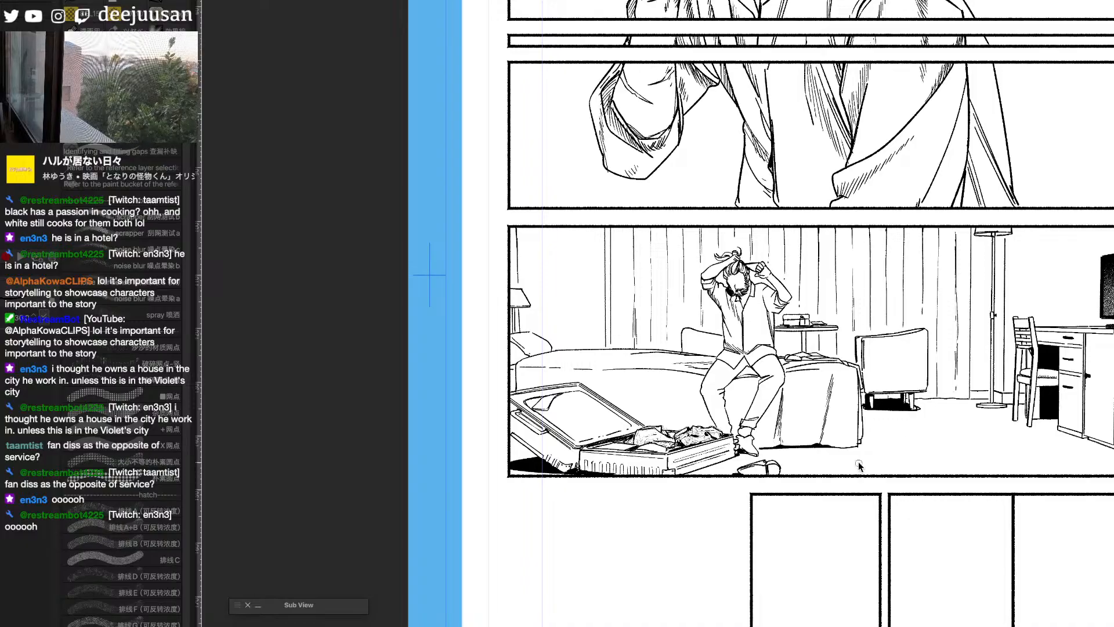
{"action": "key", "text": "g"}
{"action": "key", "text": "b"}
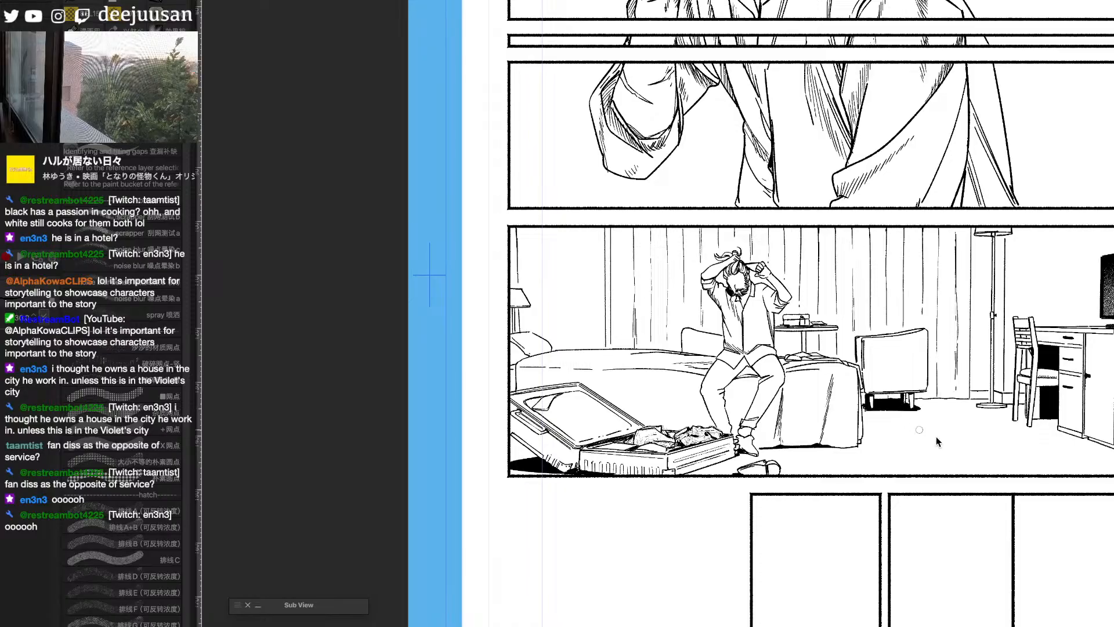
- Select the floor areas around the bed, suitcase and desk, and spray them with a speckled carpet texture
{"action": "key", "text": "g"}
{"action": "left_click", "coordinate": [954, 450]}
{"action": "left_click", "coordinate": [521, 473]}
{"action": "left_click", "coordinate": [515, 452]}
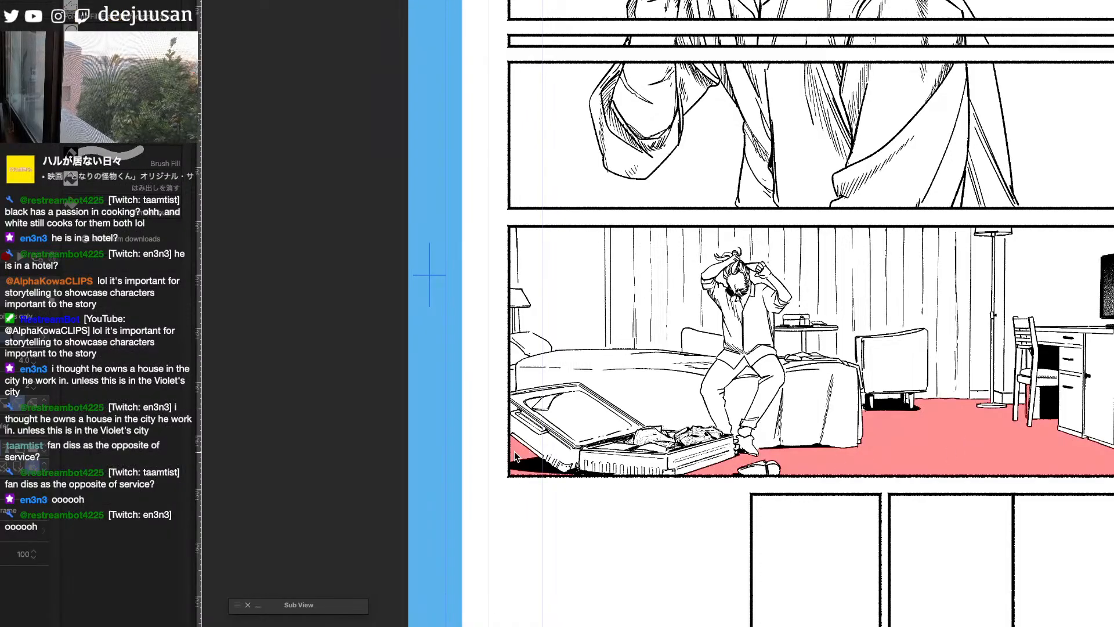
{"action": "key", "text": "b"}
{"action": "key", "text": "q"}
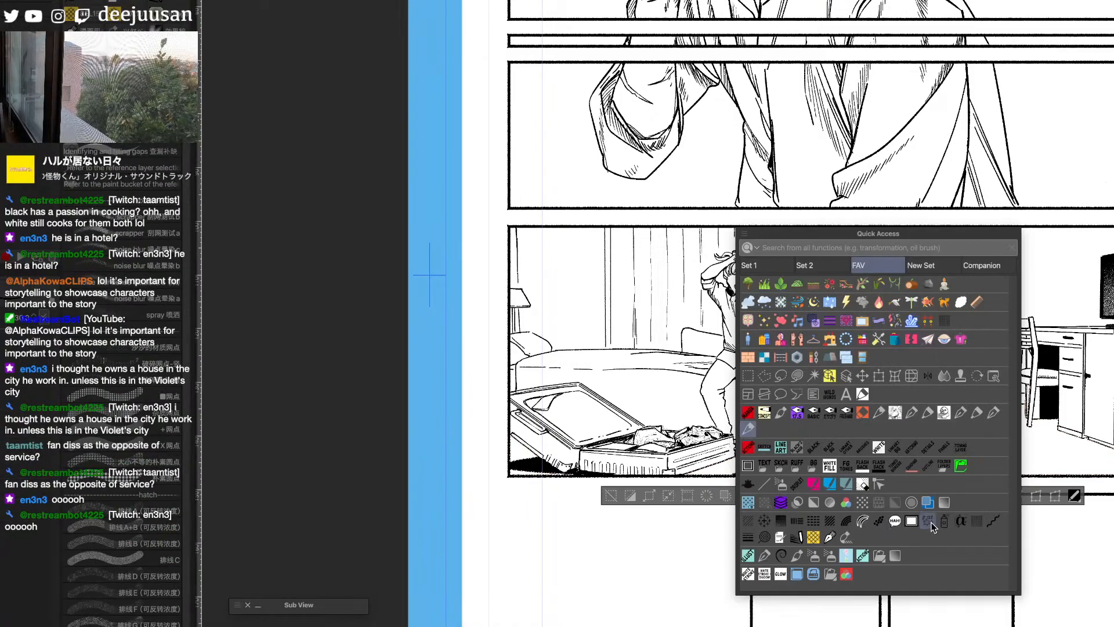
{"action": "left_click", "coordinate": [878, 520]}
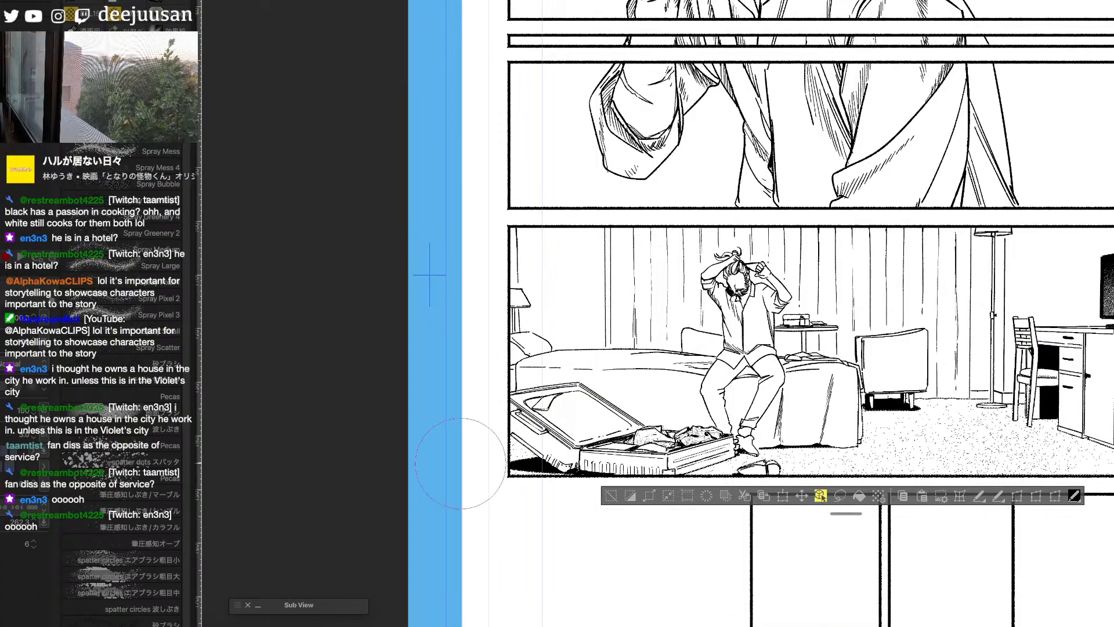
{"action": "key", "text": "super+plus"}
{"action": "left_click_drag", "start_coordinate": [948, 460], "coordinate": [766, 433]}
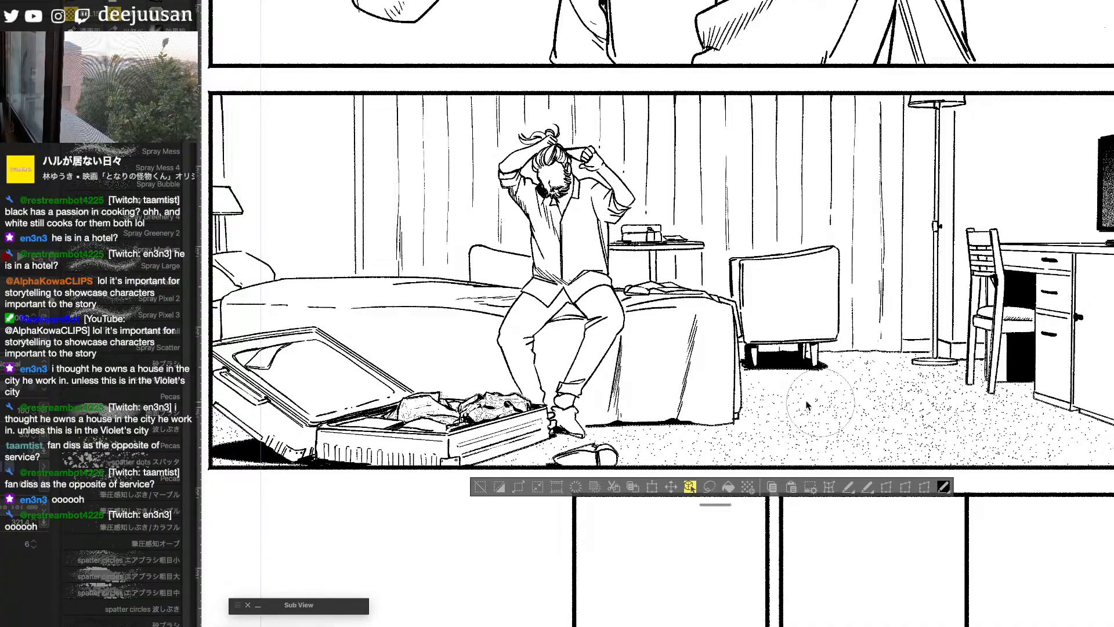
{"action": "left_click", "coordinate": [10, 451]}
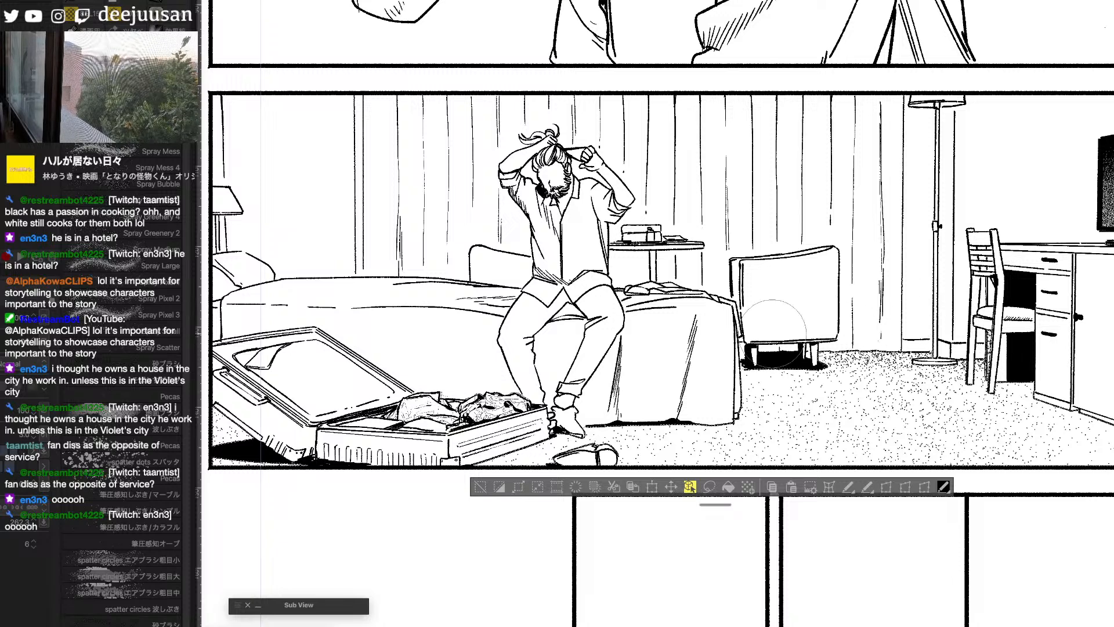
- Build up denser carpet speckles along the base of the curtains and beside the suitcase
{"action": "scroll", "coordinate": [1097, 350], "scroll_direction": "down", "scroll_amount": 2}
{"action": "key", "text": "e"}
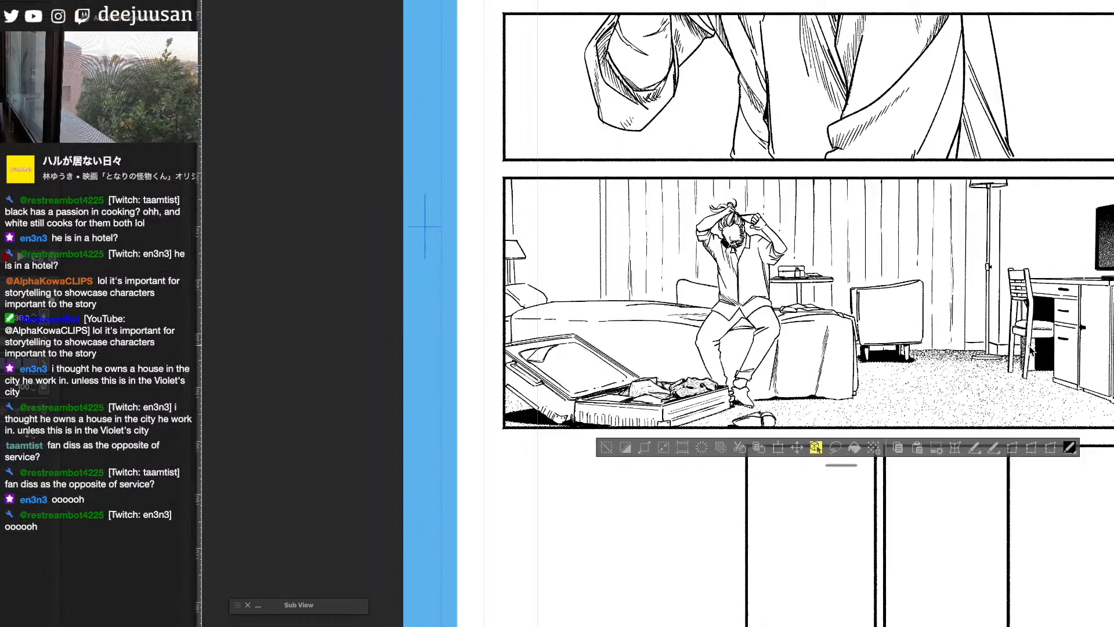
{"action": "key", "text": "q"}
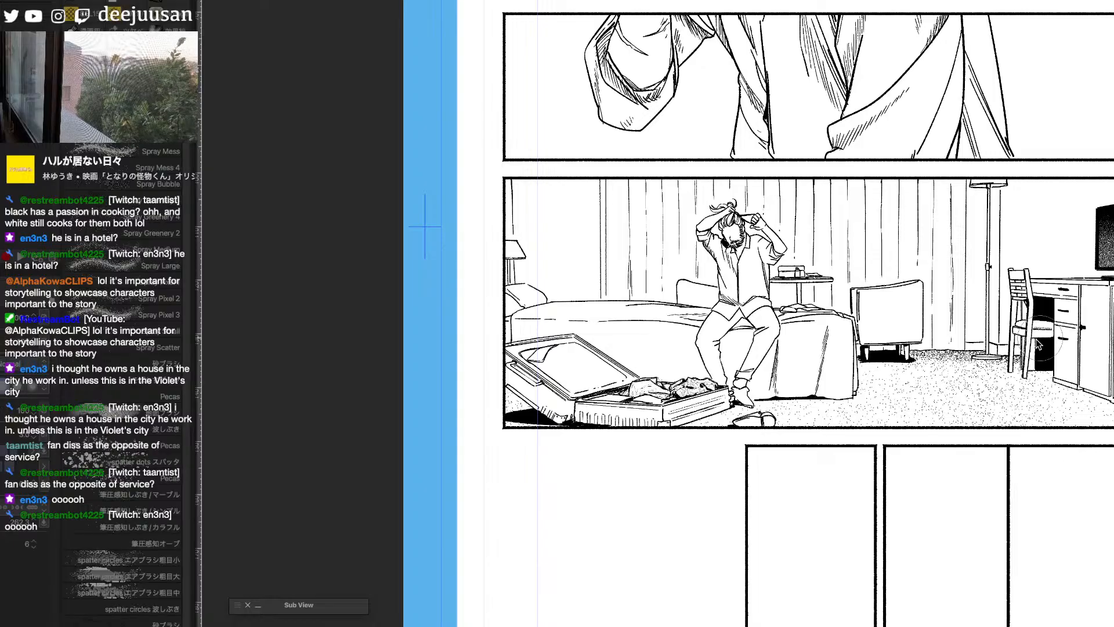
{"action": "key", "text": "b"}
{"action": "key", "text": "q"}
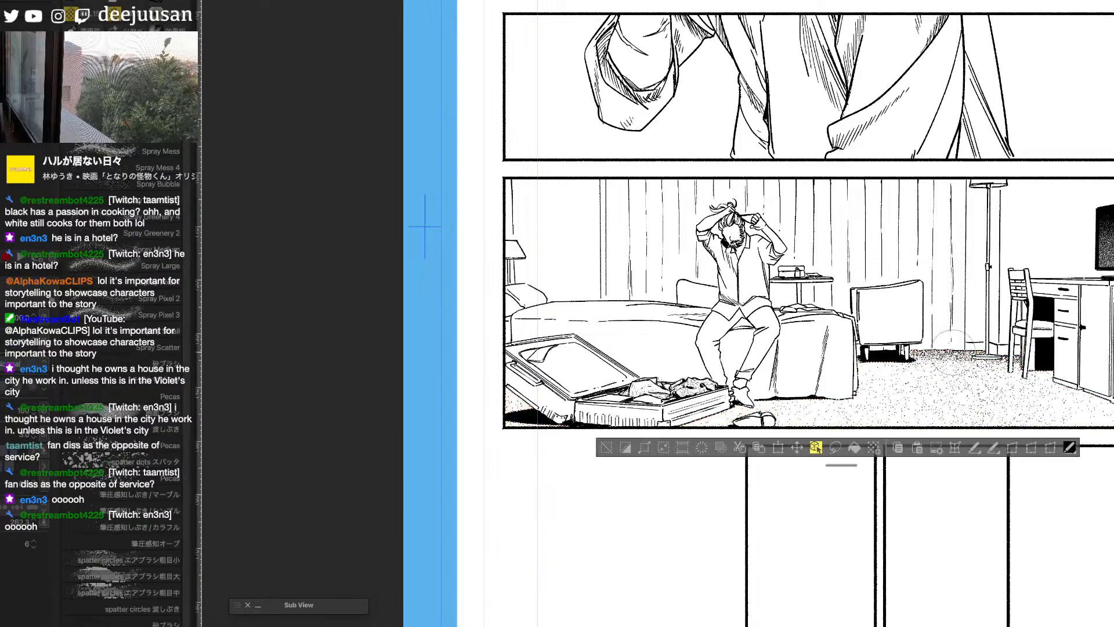
{"action": "mouse_move", "coordinate": [514, 400]}
{"action": "left_mouse_down"}
{"action": "mouse_move", "coordinate": [587, 382]}
{"action": "mouse_move", "coordinate": [477, 393]}
{"action": "mouse_move", "coordinate": [503, 397]}
{"action": "left_mouse_up"}
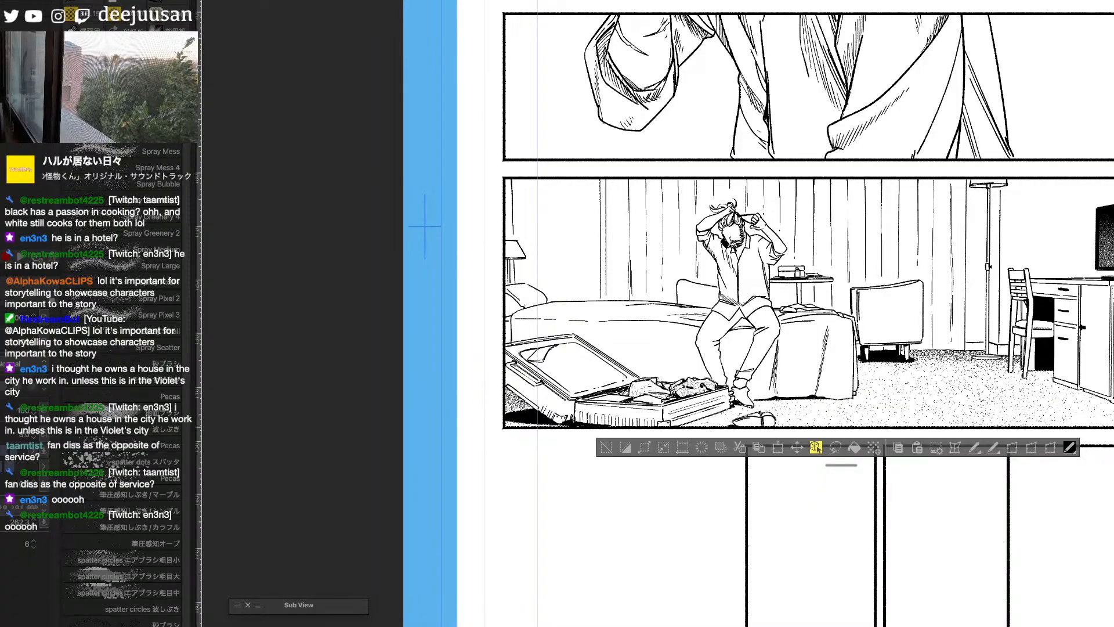
- Fill both legs of the seated man's trousers with solid black
{"action": "mouse_move", "coordinate": [1032, 480]}
{"action": "left_mouse_down"}
{"action": "mouse_move", "coordinate": [886, 521]}
{"action": "mouse_move", "coordinate": [853, 573]}
{"action": "left_mouse_up"}
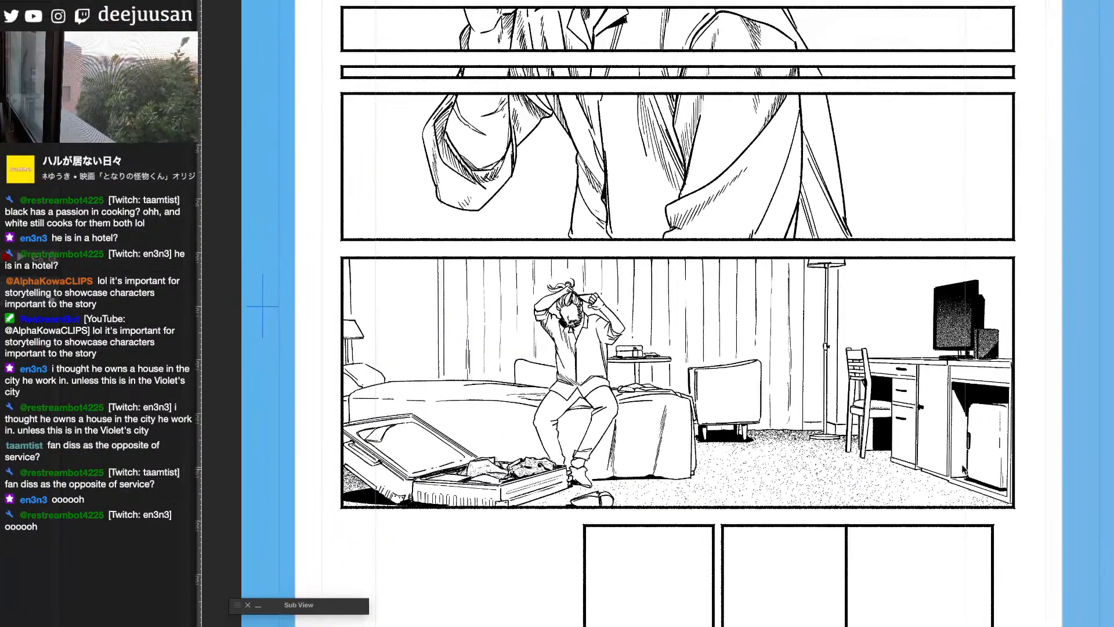
{"action": "left_click", "coordinate": [611, 408]}
{"action": "left_click", "coordinate": [556, 405]}
{"action": "key", "text": "b"}
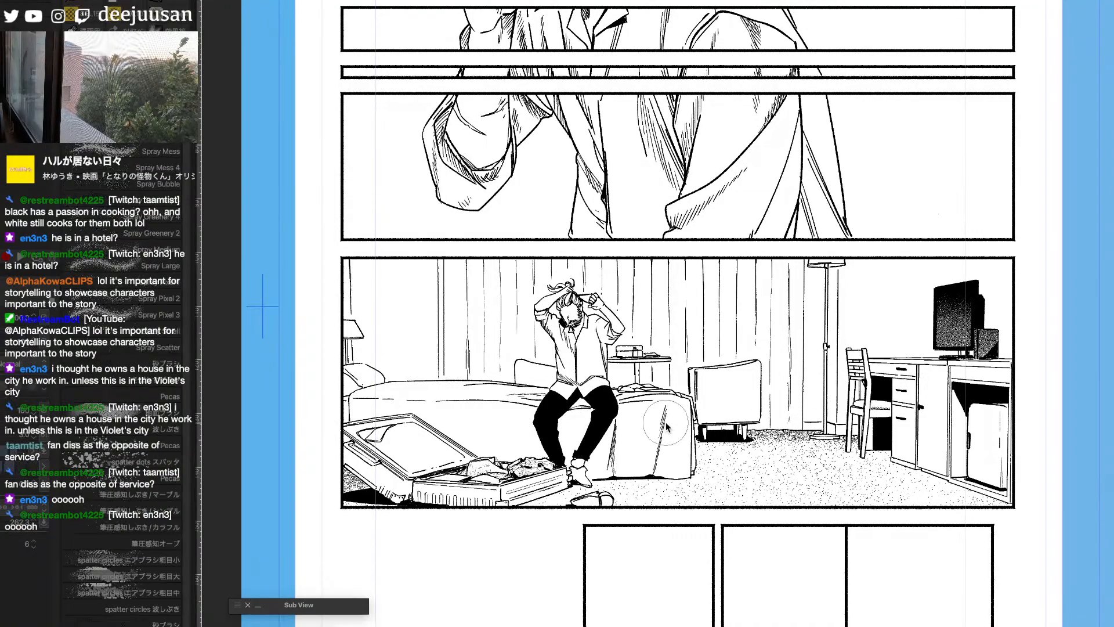
- Switch from the spatter brush back to the inking brush to detail the seated man
{"action": "key", "text": "q"}
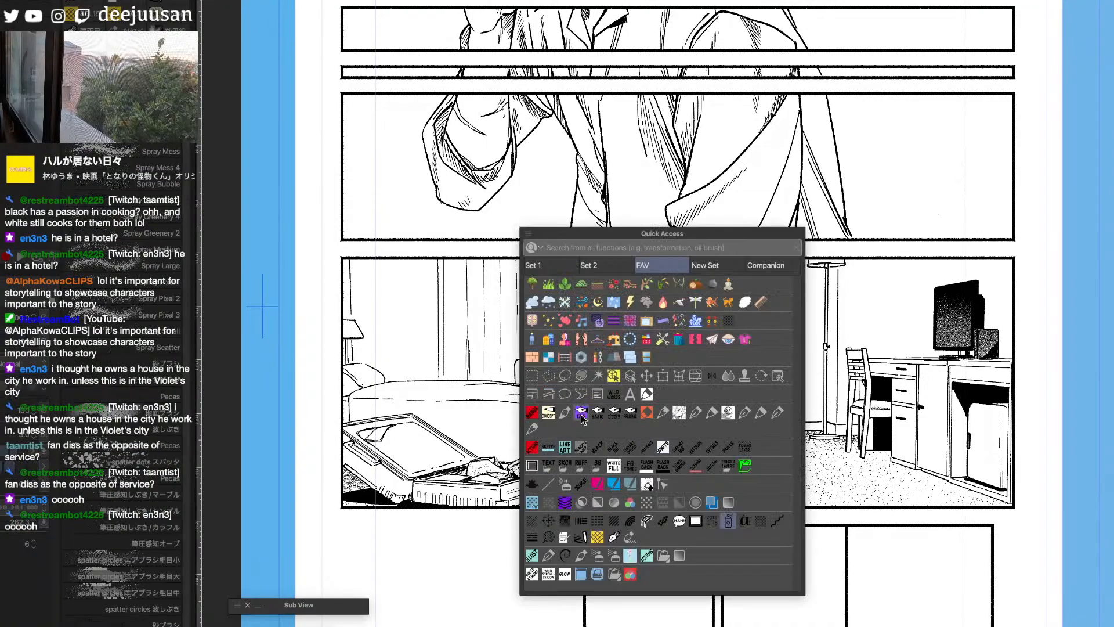
{"action": "left_click", "coordinate": [533, 429]}
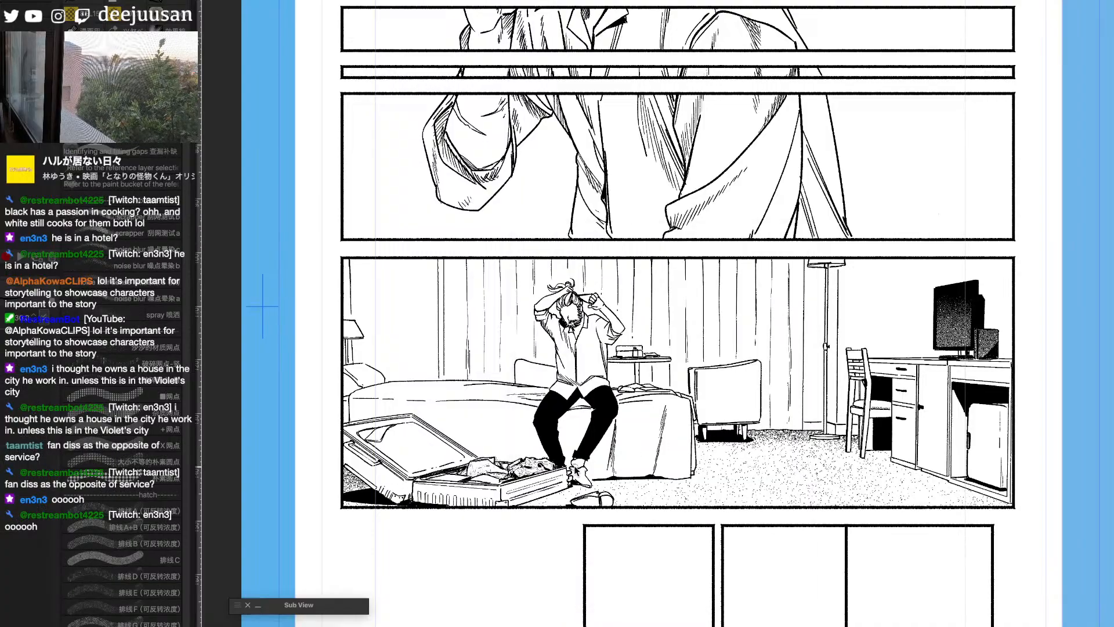
{"action": "left_click_drag", "start_coordinate": [636, 352], "coordinate": [652, 341]}
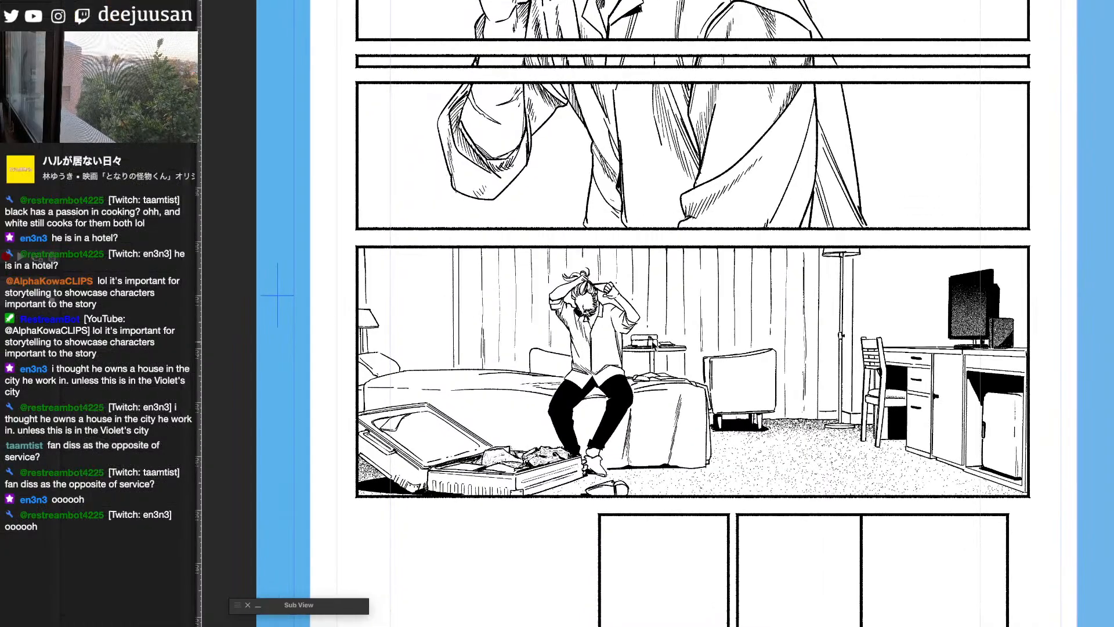
{"action": "left_click", "coordinate": [590, 318]}
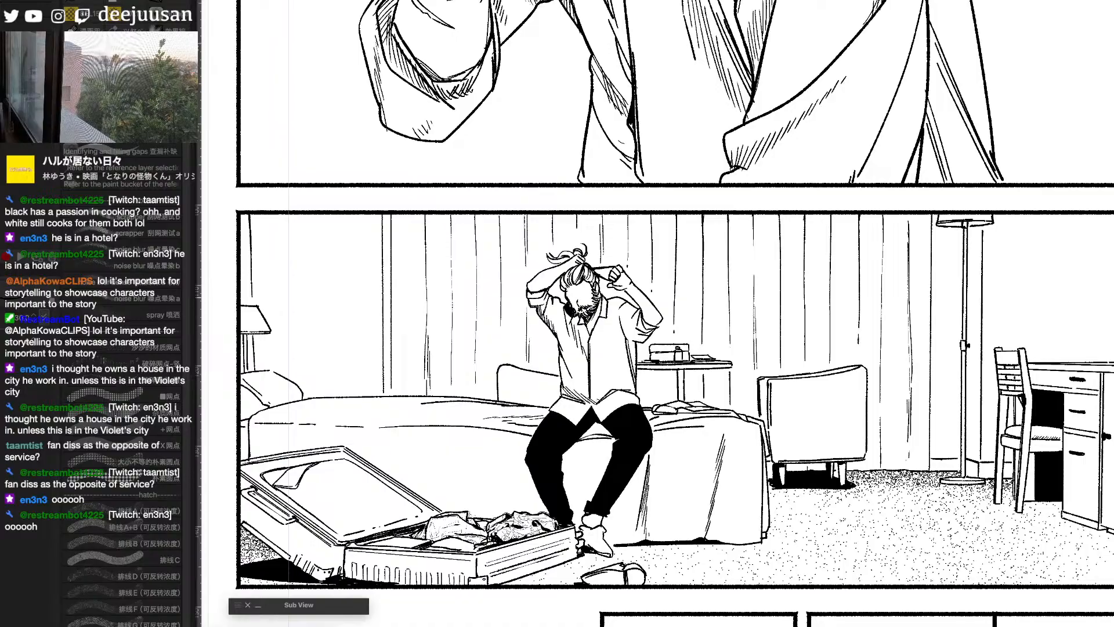
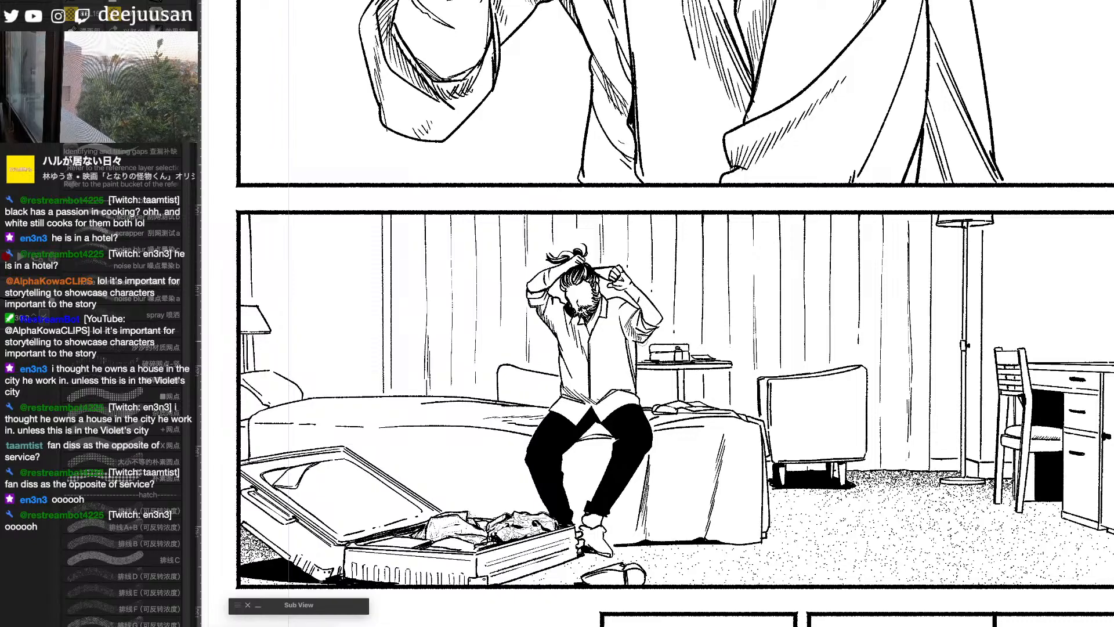
{"action": "key", "text": "super+minus"}
{"action": "key", "text": "super+plus"}
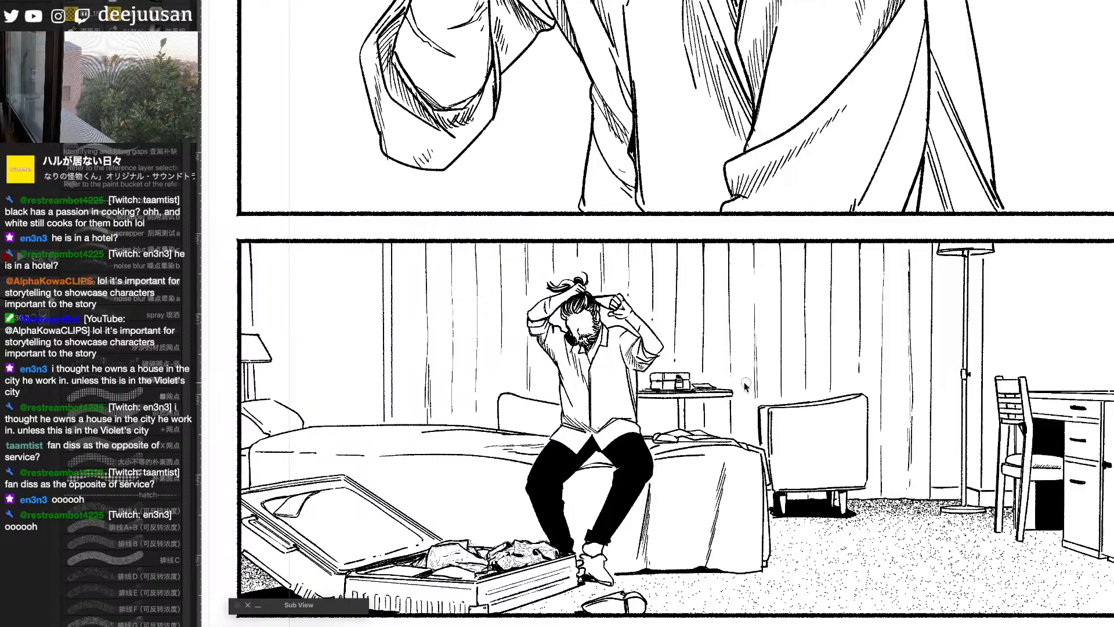
{"action": "key", "text": "space"}
{"action": "left_click_drag", "start_coordinate": [762, 402], "coordinate": [913, 391]}
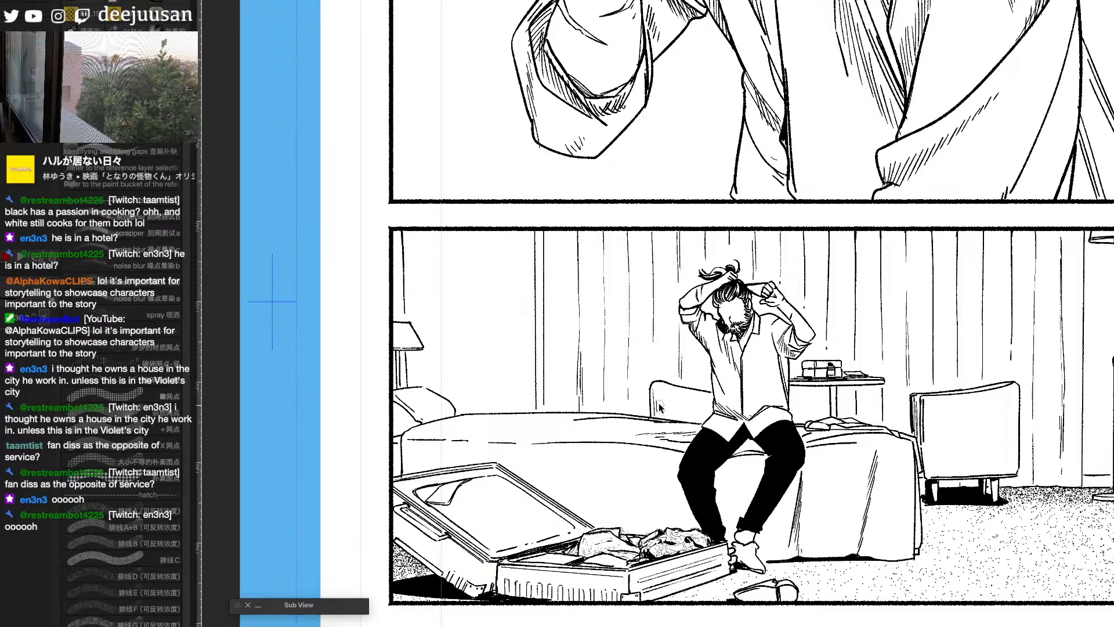
{"action": "scroll", "coordinate": [683, 383], "scroll_direction": "down", "scroll_amount": 2}
{"action": "key", "text": "space"}
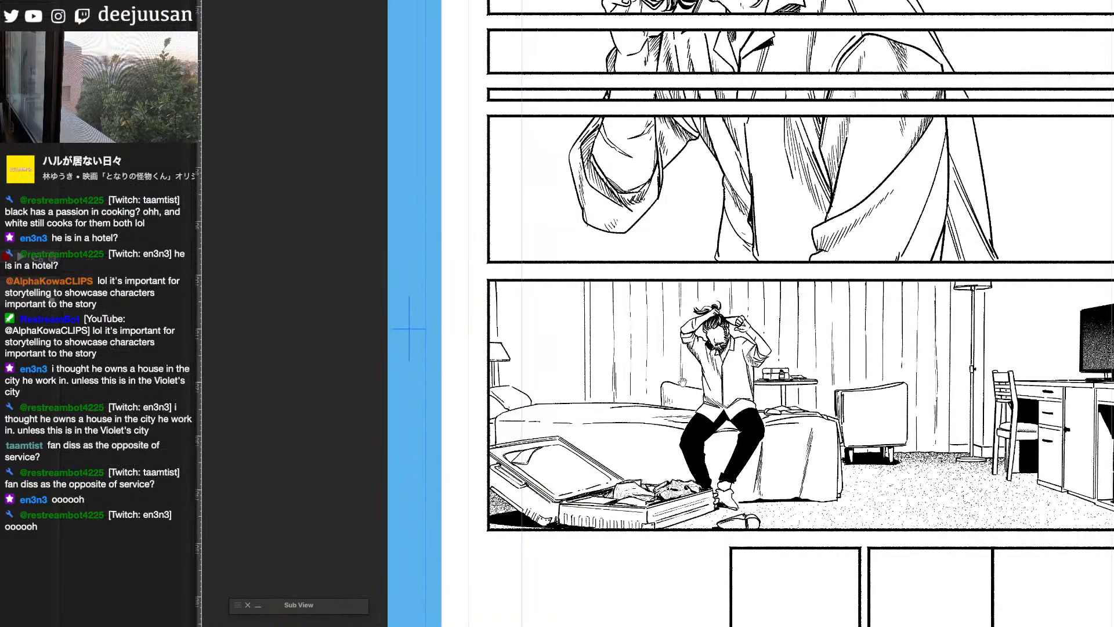
{"action": "scroll", "coordinate": [784, 389], "scroll_direction": "up", "scroll_amount": 2}
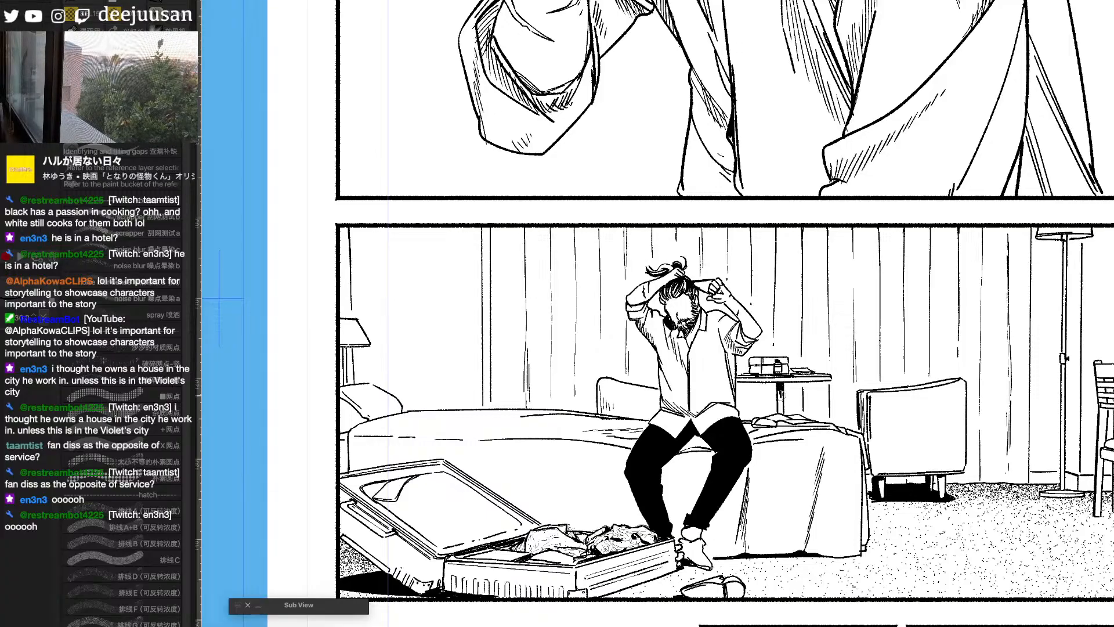
{"action": "scroll", "coordinate": [815, 364], "scroll_direction": "down", "scroll_amount": 2}
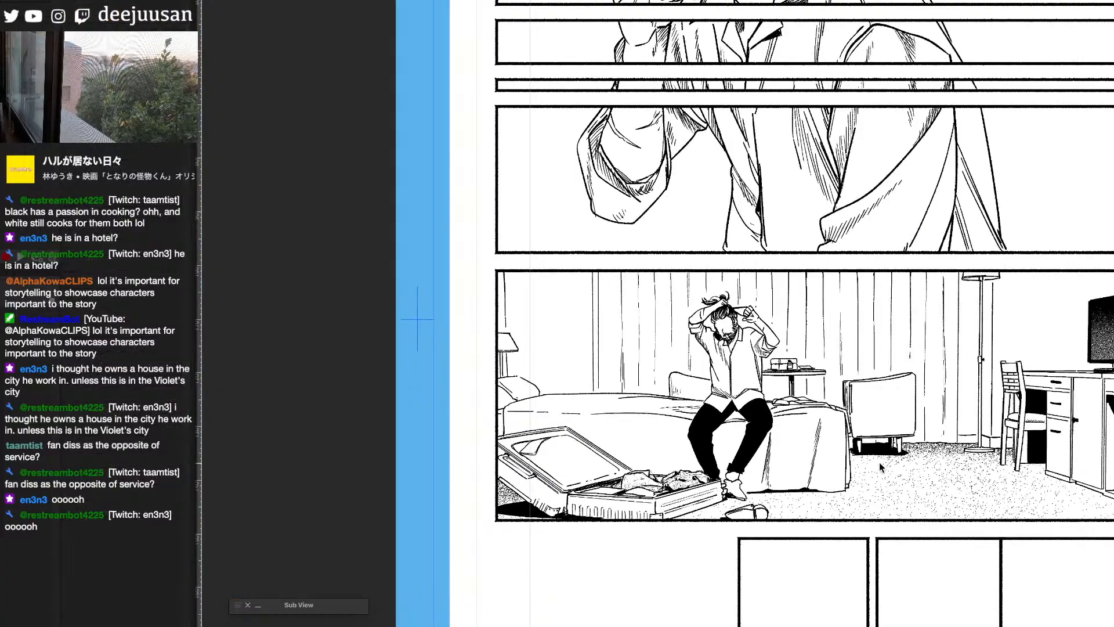
- Hatch the armchair's lower corner and the desk chair's seat with a hatching brush
{"action": "key", "text": "q"}
{"action": "left_click", "coordinate": [770, 508]}
{"action": "scroll", "coordinate": [676, 383], "scroll_direction": "up", "scroll_amount": 2}
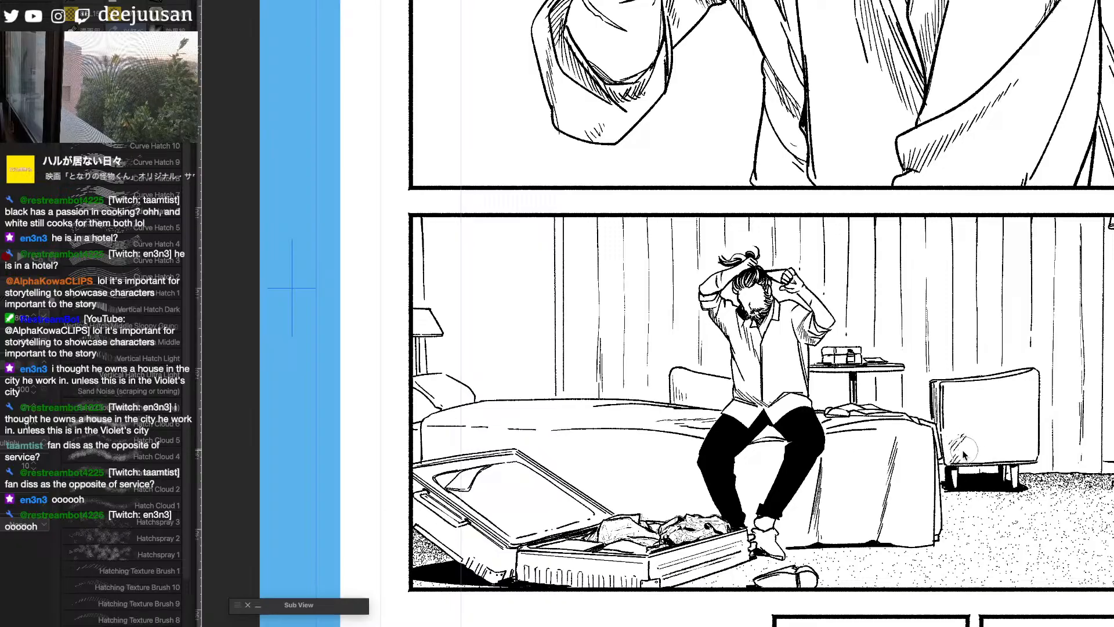
{"action": "left_click_drag", "start_coordinate": [1103, 488], "coordinate": [820, 485]}
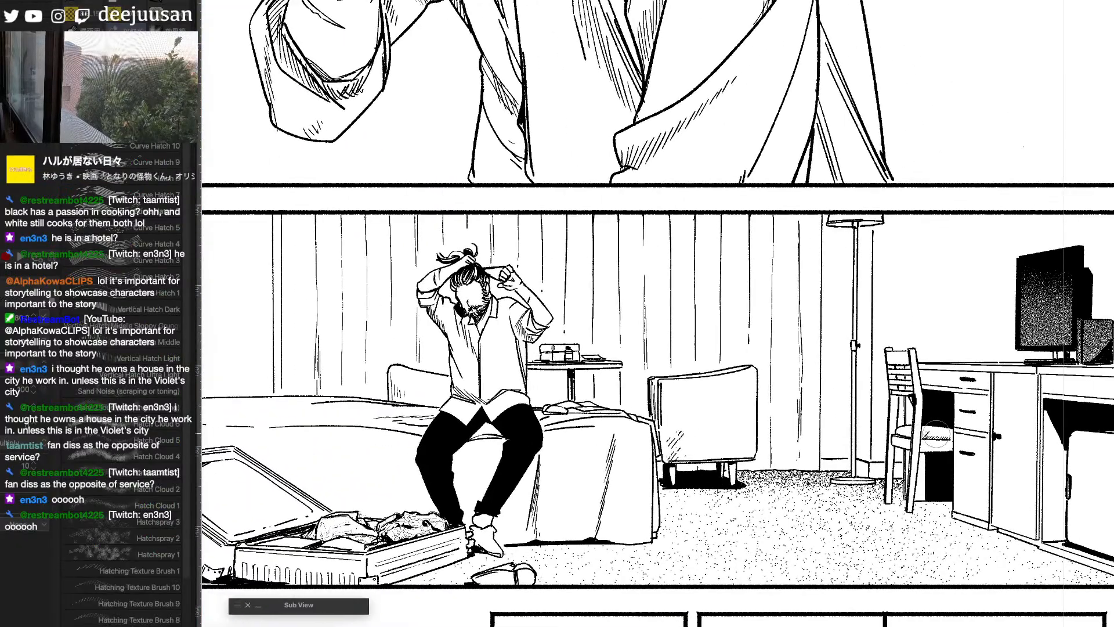
- Switch to a textured inking brush and darken the space under the desk behind the chair
{"action": "key", "text": "F6"}
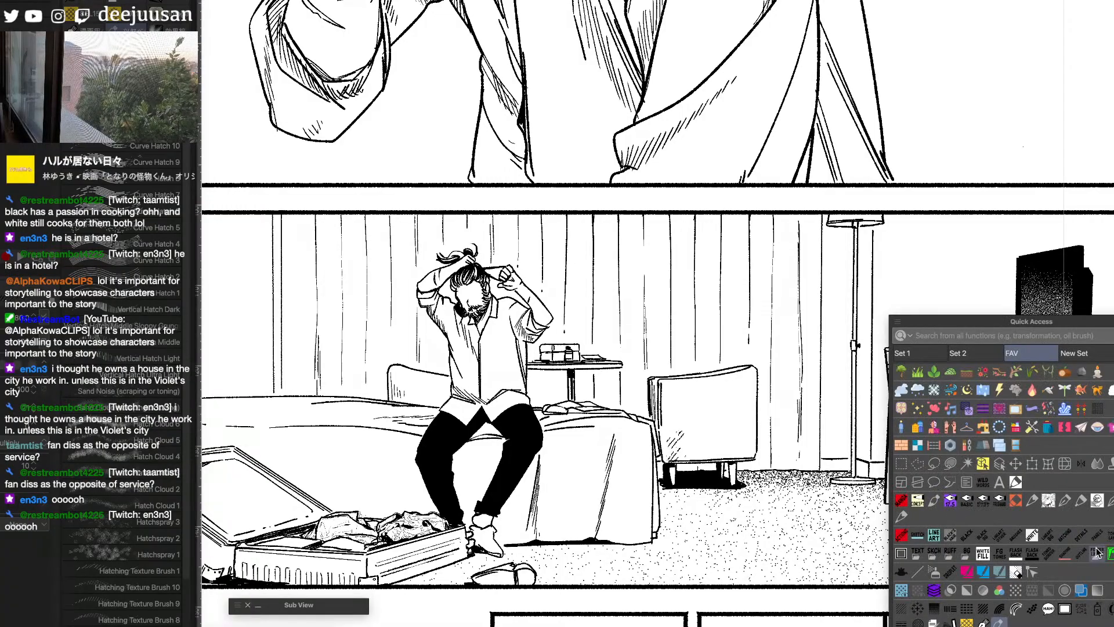
{"action": "left_click", "coordinate": [932, 503]}
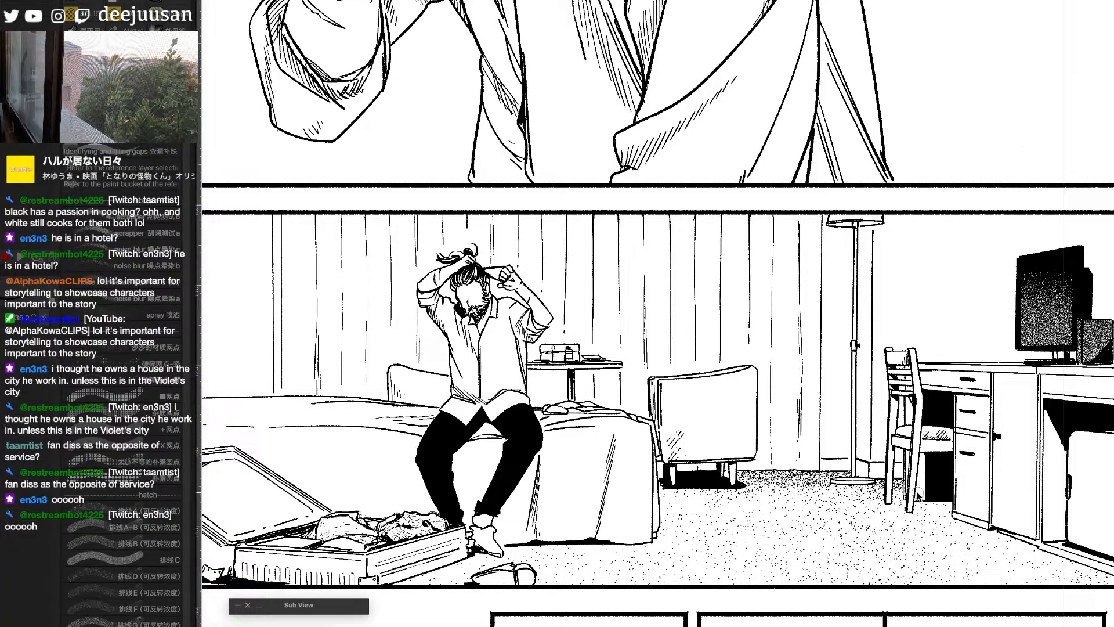
{"action": "left_click_drag", "start_coordinate": [924, 455], "coordinate": [924, 499]}
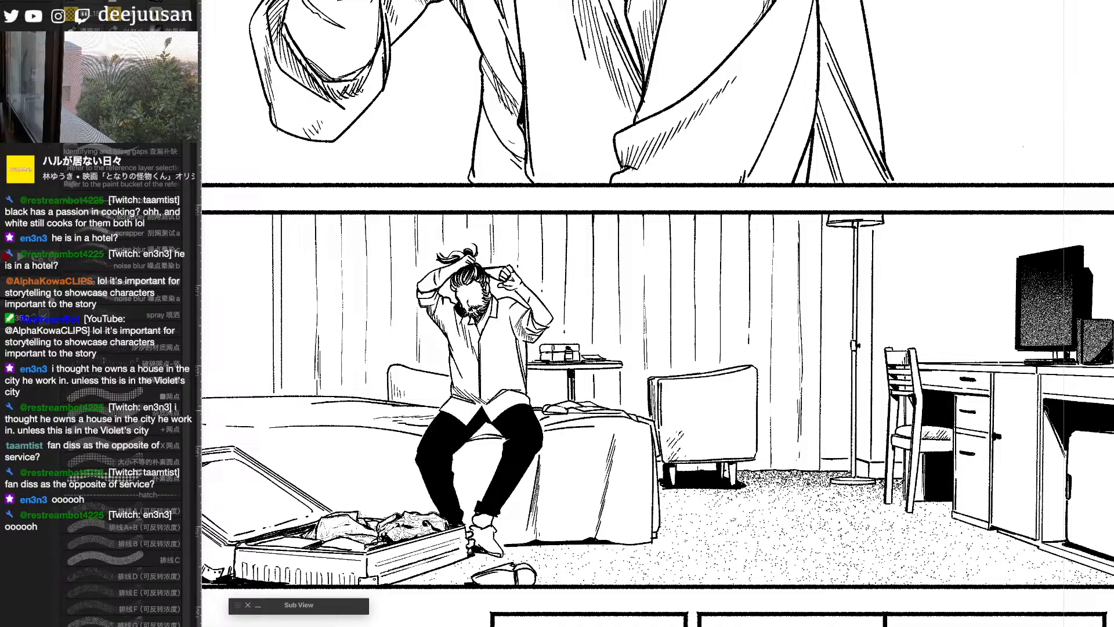
{"action": "left_click_drag", "start_coordinate": [985, 483], "coordinate": [916, 476]}
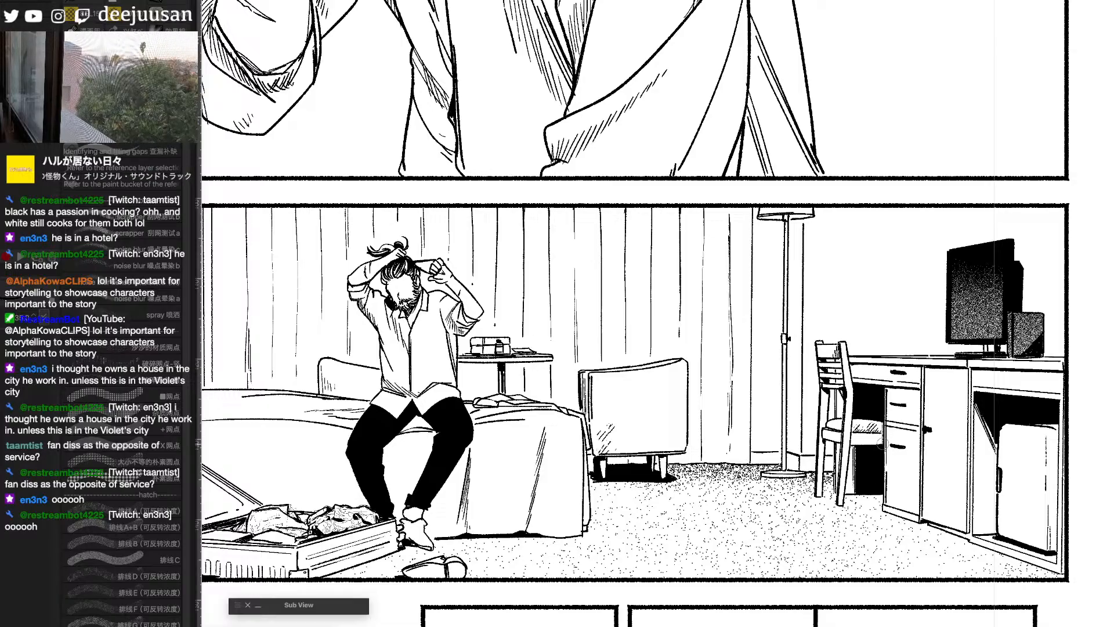
- Try a curved line on the wall between the monitor and the panel border
{"action": "key", "text": "super+minus"}
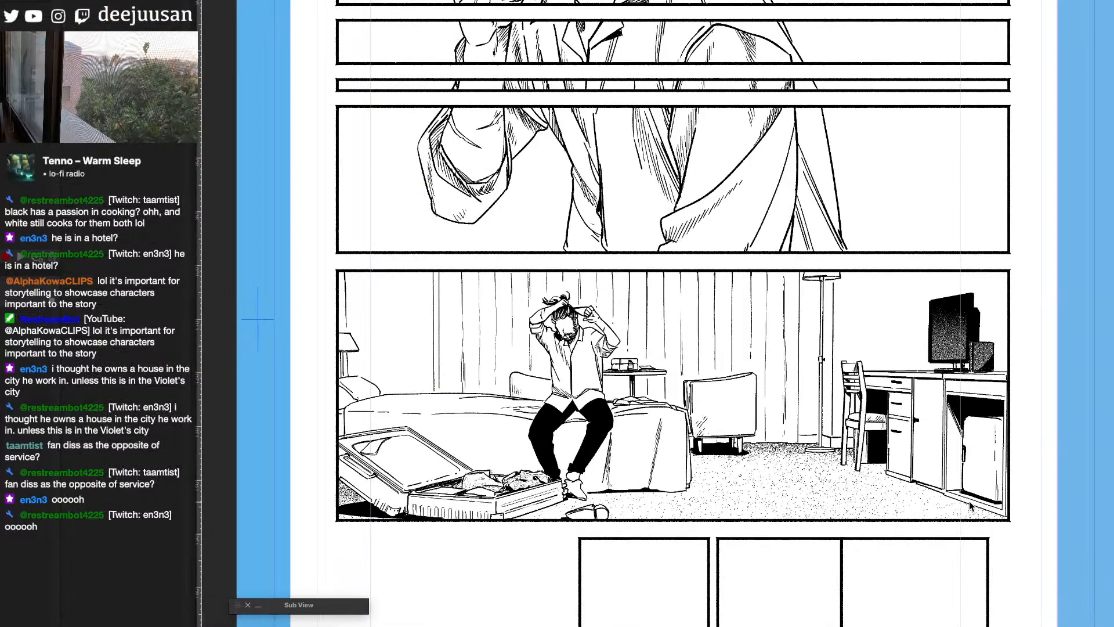
{"action": "key", "text": "super+plus"}
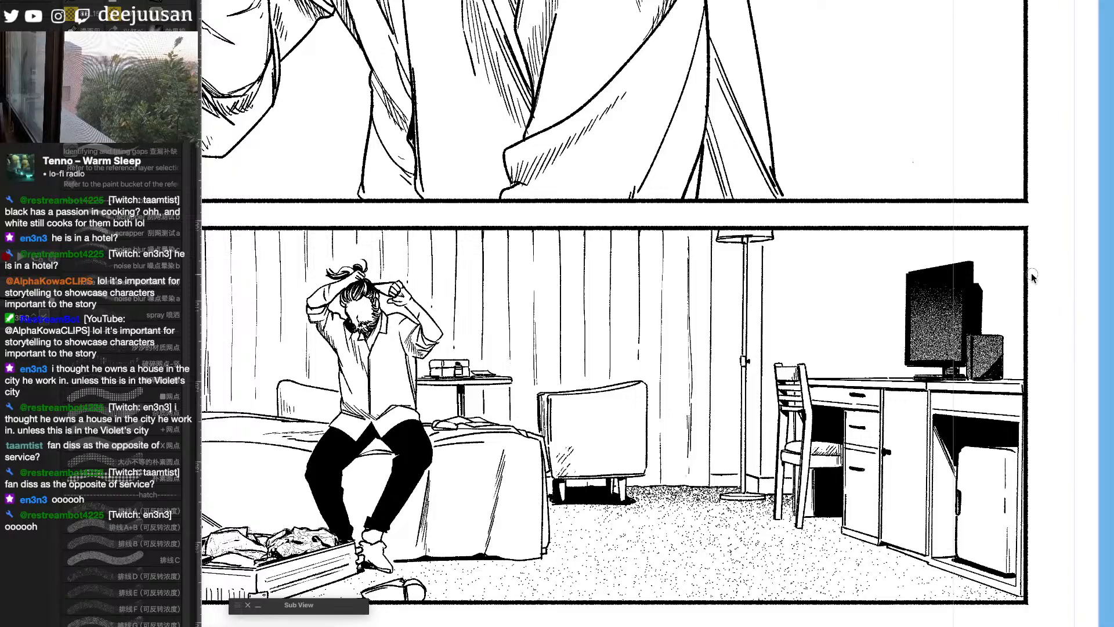
{"action": "left_click_drag", "start_coordinate": [1025, 308], "coordinate": [1018, 380]}
{"action": "key", "text": "super+z"}
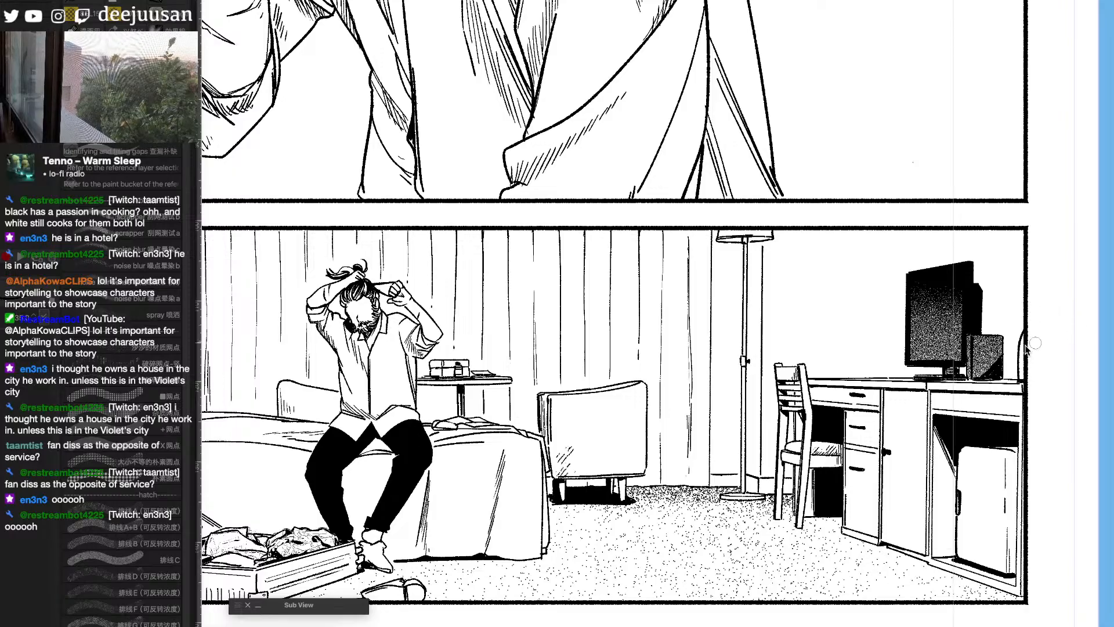
- Select the narrow wall area around the floor lamp's base, shade it with a thin hatching-line brush, and clear the selection
{"action": "left_click_drag", "start_coordinate": [855, 423], "coordinate": [924, 416]}
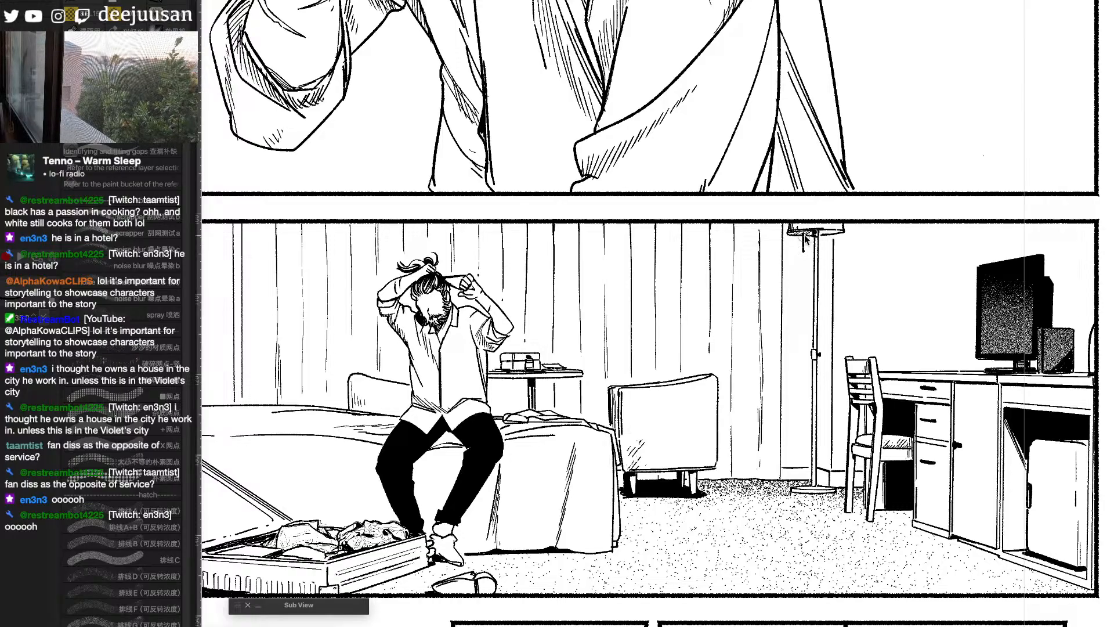
{"action": "scroll", "coordinate": [833, 235], "scroll_direction": "down", "scroll_amount": 2}
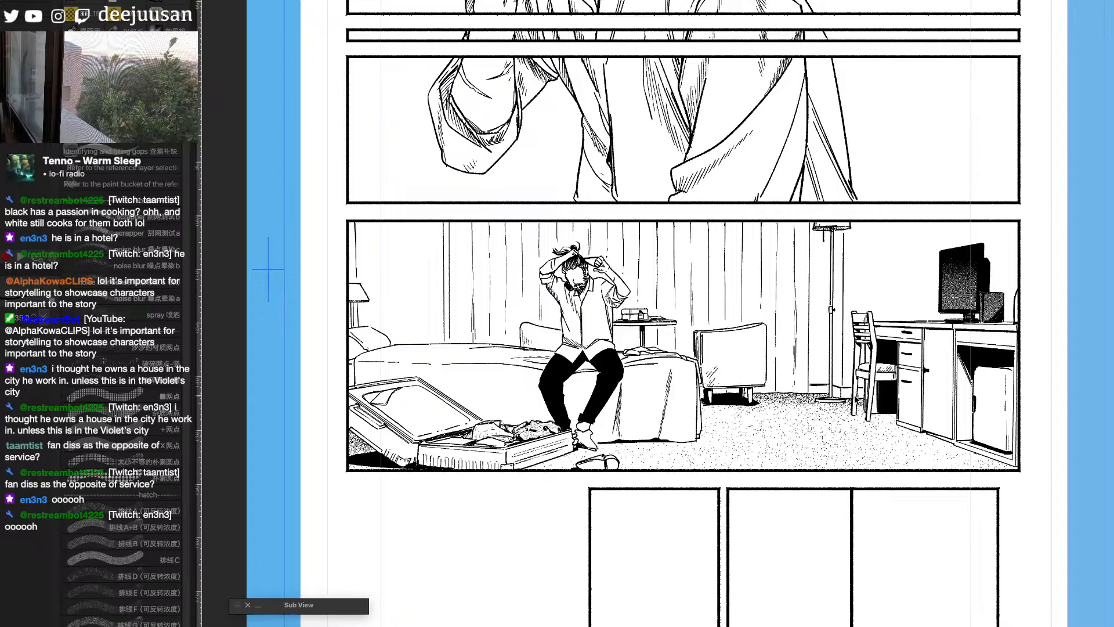
{"action": "key", "text": "w"}
{"action": "mouse_move", "coordinate": [819, 374]}
{"action": "left_mouse_down"}
{"action": "mouse_move", "coordinate": [848, 354]}
{"action": "mouse_move", "coordinate": [838, 361]}
{"action": "mouse_move", "coordinate": [865, 376]}
{"action": "left_mouse_up"}
{"action": "key", "text": "q"}
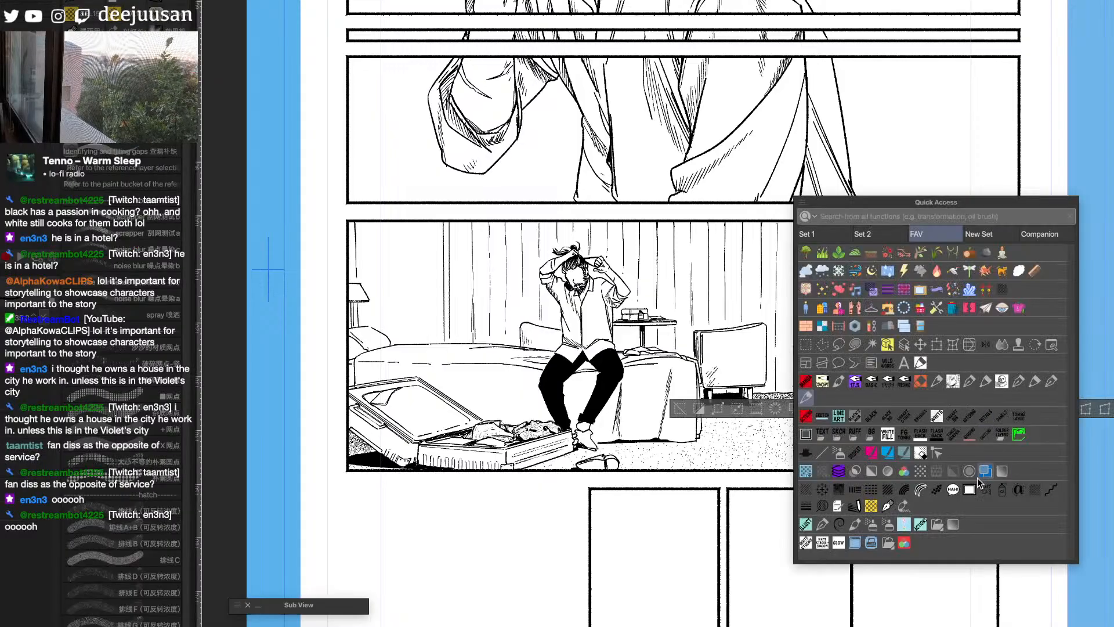
{"action": "left_click", "coordinate": [889, 490]}
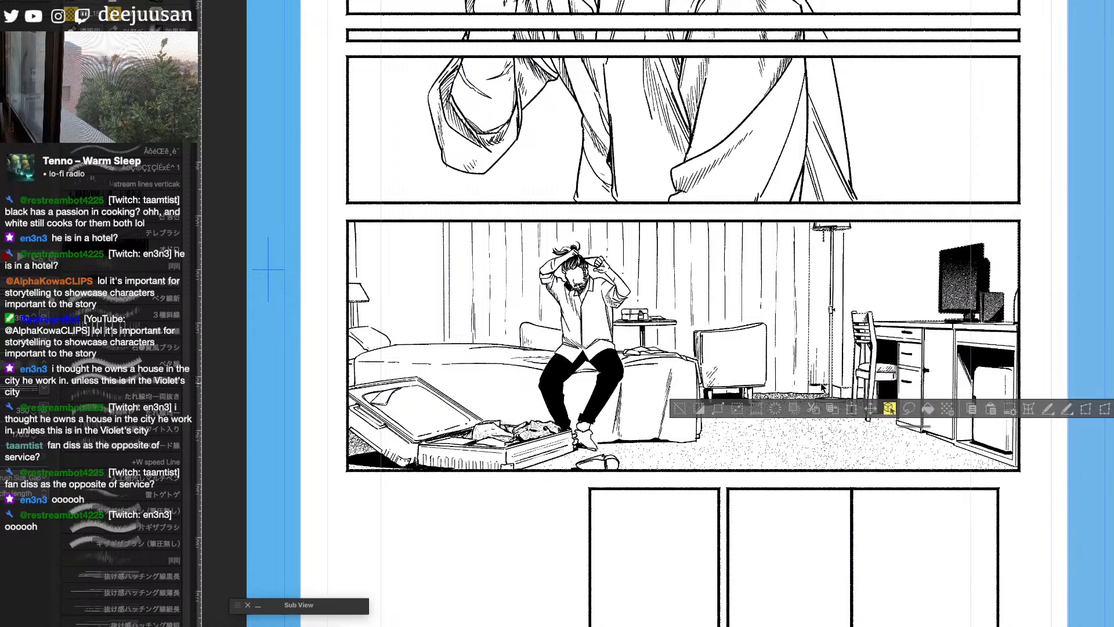
{"action": "left_click", "coordinate": [142, 596]}
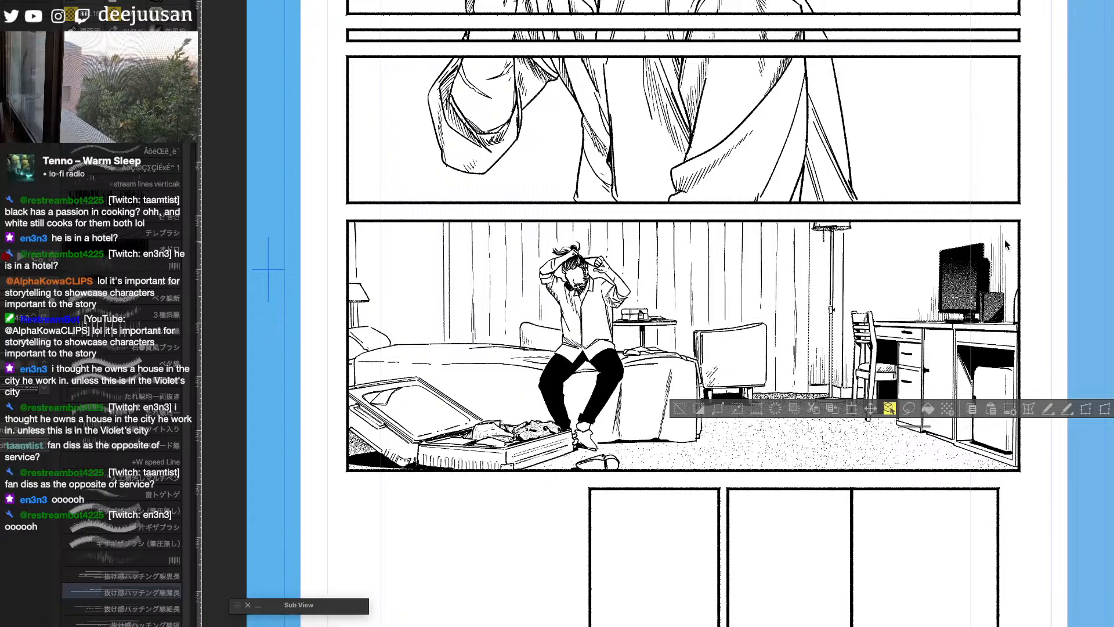
{"action": "left_click", "coordinate": [680, 409]}
- Add fine texture lines around the desk with a background line brush at a reduced size
{"action": "key", "text": "q"}
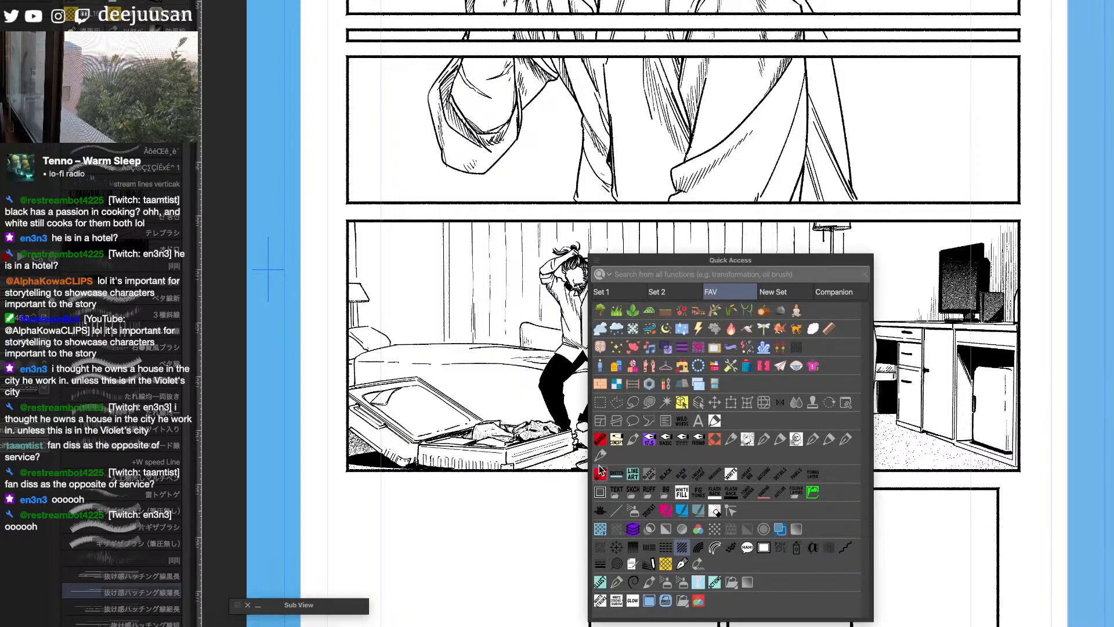
{"action": "left_click", "coordinate": [679, 388]}
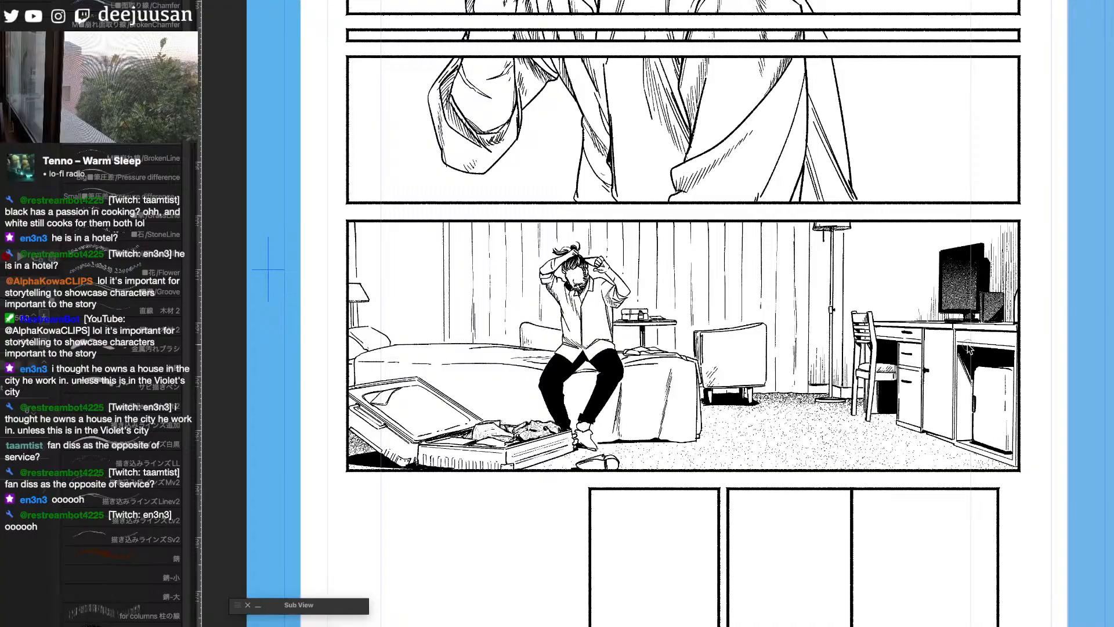
{"action": "key", "text": "bracketleft"}
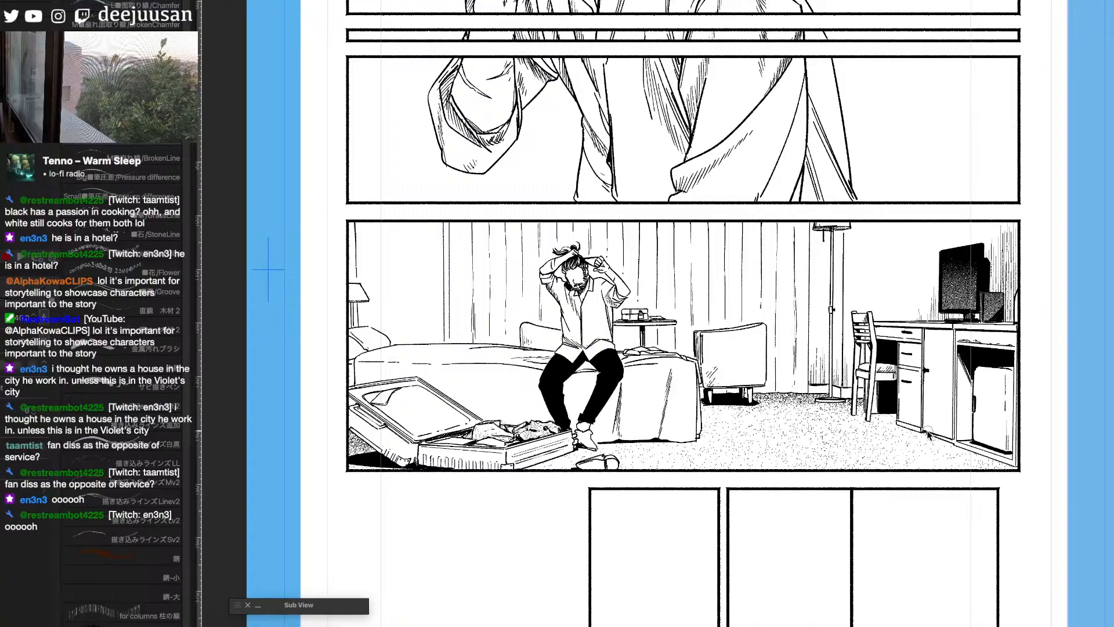
- Mask the cloth lying over the bed's corner in red and turn the mask into a selection
{"action": "key", "text": "q"}
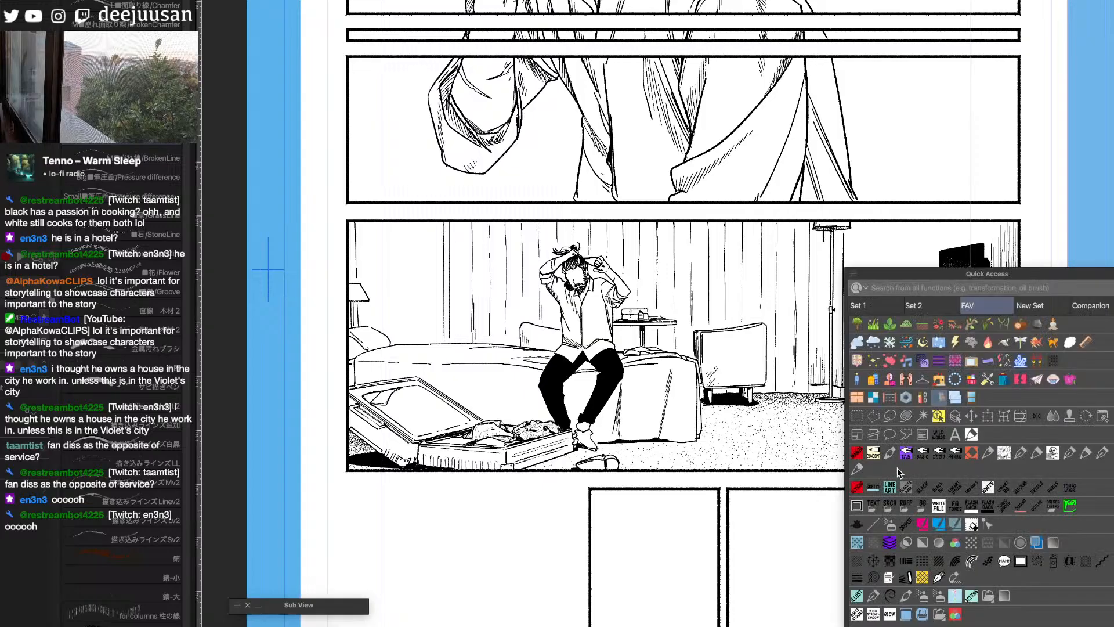
{"action": "left_click", "coordinate": [856, 469]}
{"action": "left_click_drag", "start_coordinate": [768, 562], "coordinate": [644, 523]}
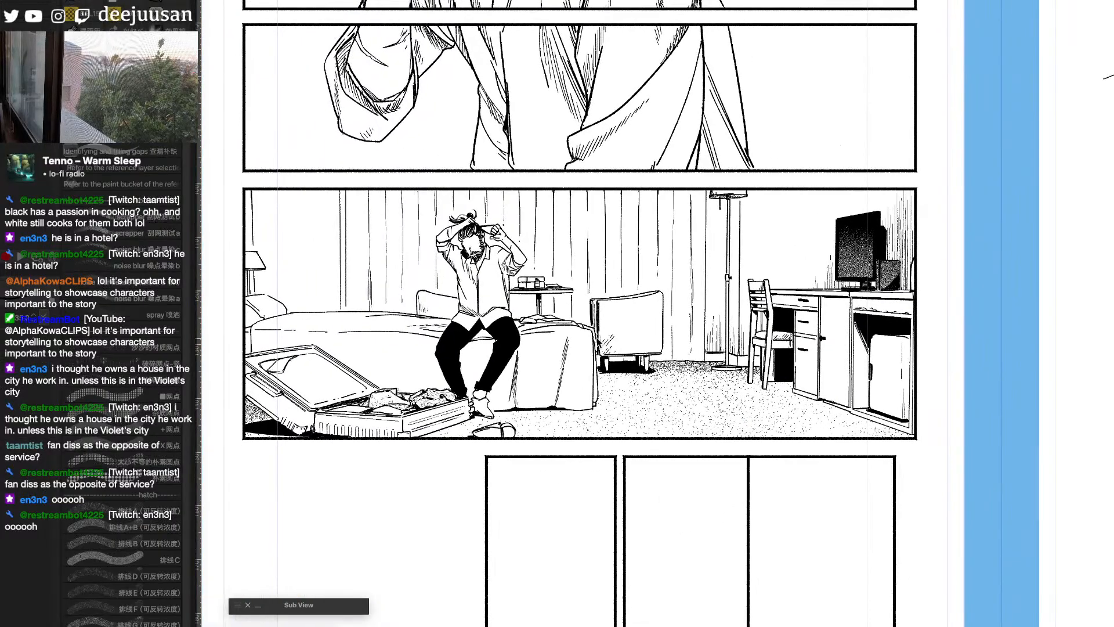
{"action": "key", "text": "g"}
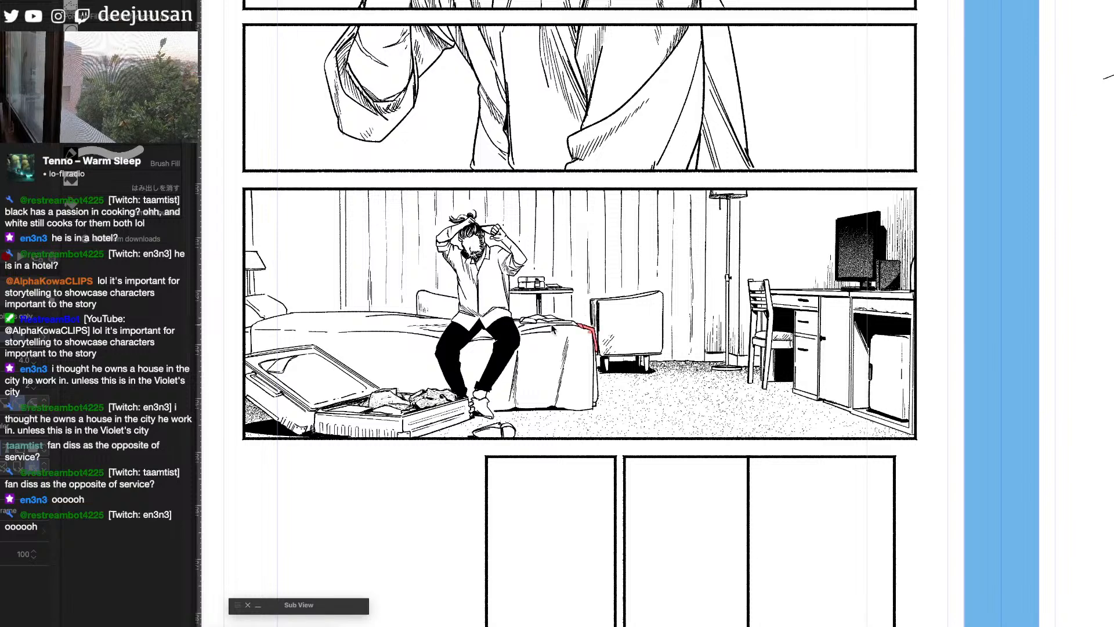
{"action": "left_click", "coordinate": [570, 319]}
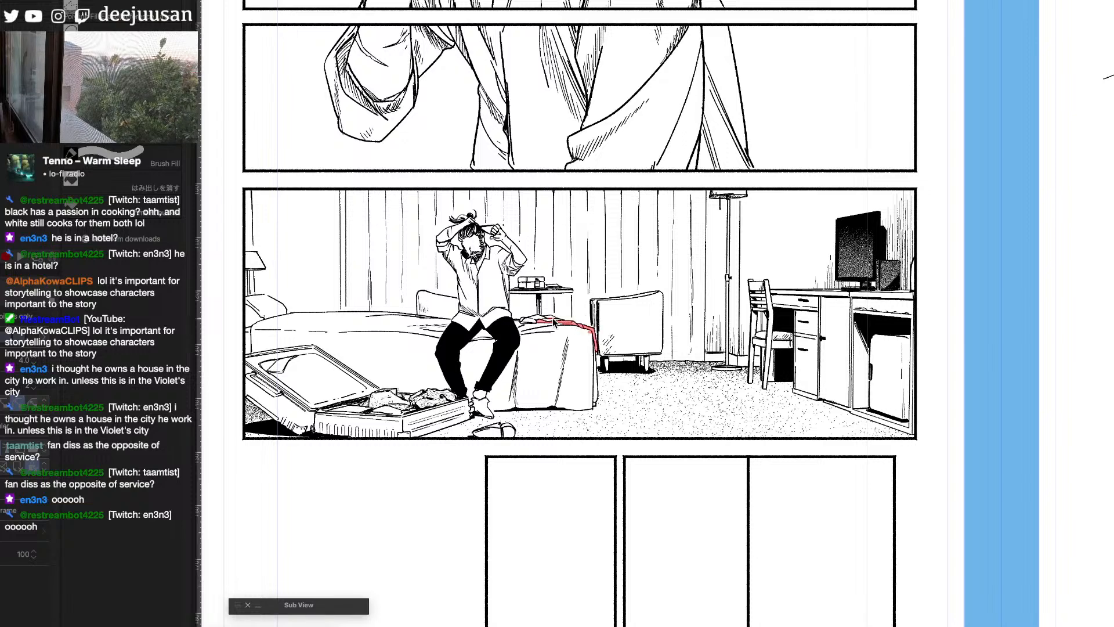
{"action": "left_click", "coordinate": [542, 318]}
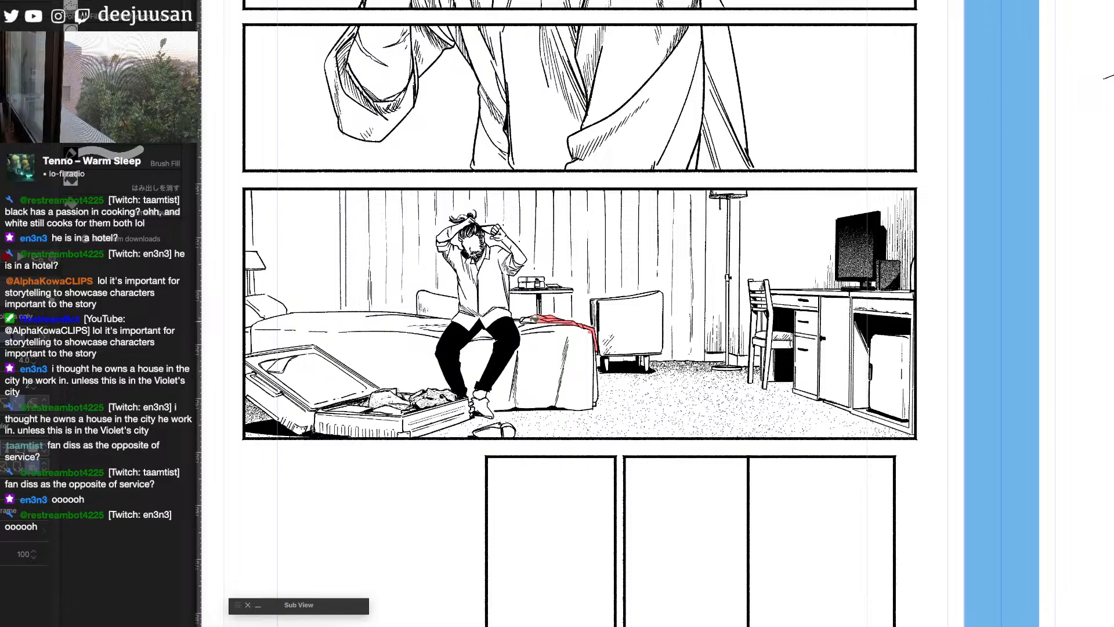
{"action": "key", "text": "b"}
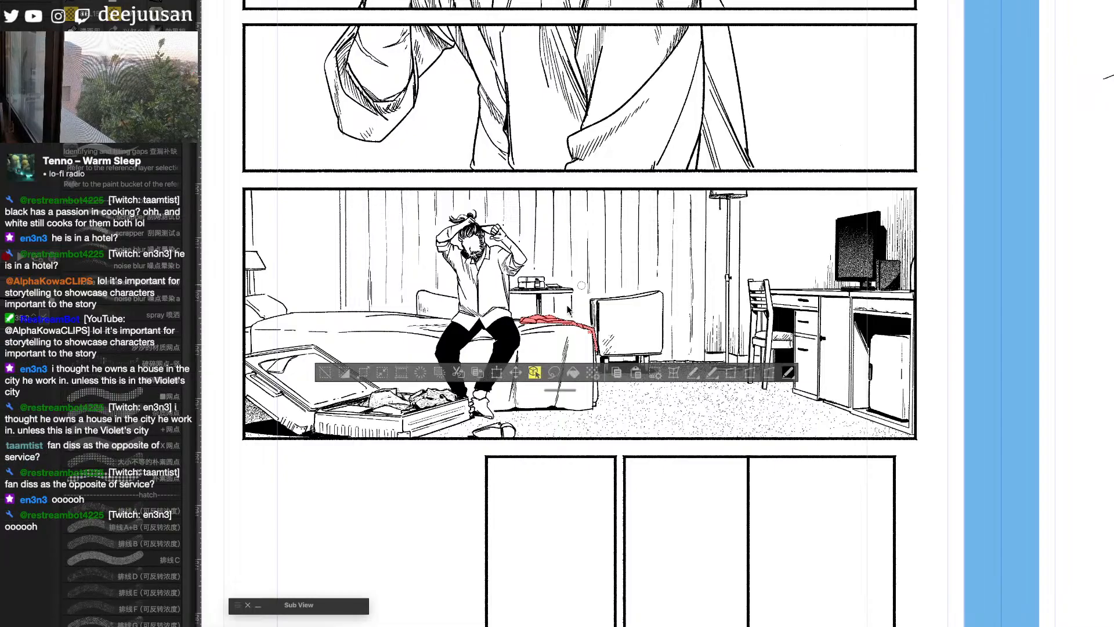
- Shade the selected cloth on the bed with a noise gradient tone brush and clear the selection
{"action": "key", "text": "q"}
{"action": "left_click", "coordinate": [497, 409]}
{"action": "left_click_drag", "start_coordinate": [584, 485], "coordinate": [655, 522]}
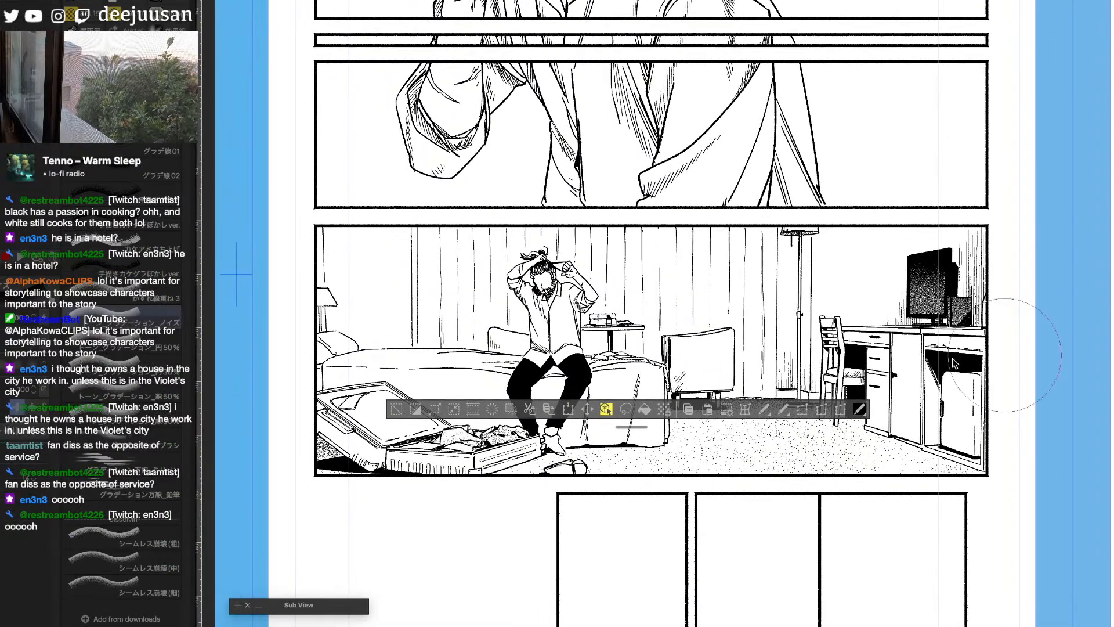
{"action": "left_click_drag", "start_coordinate": [557, 368], "coordinate": [752, 390]}
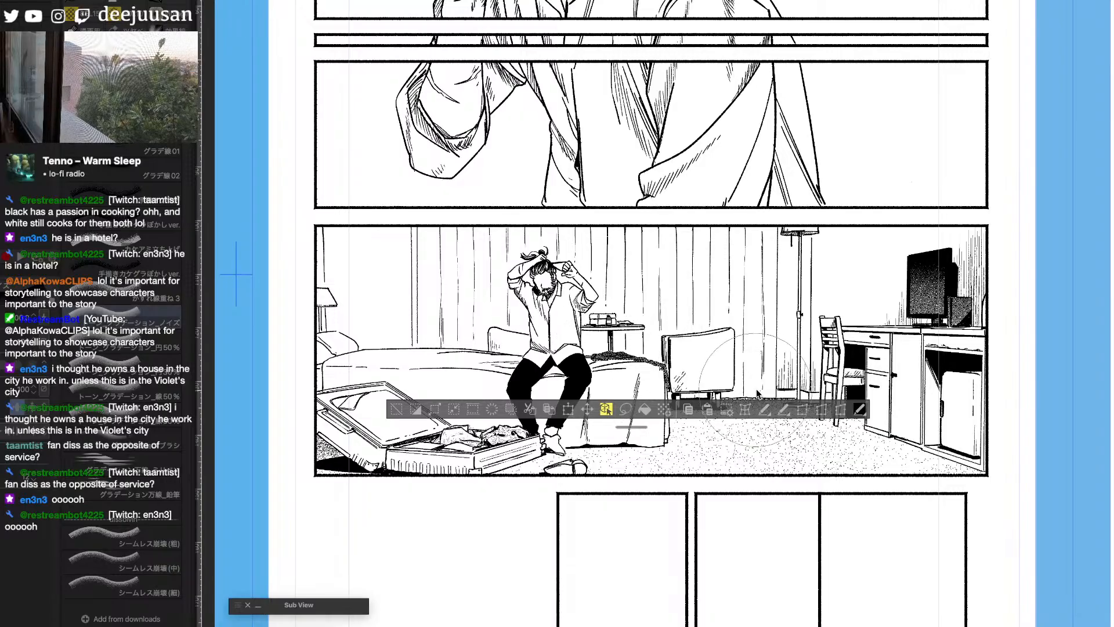
{"action": "left_click", "coordinate": [396, 410]}
{"action": "key", "text": "q"}
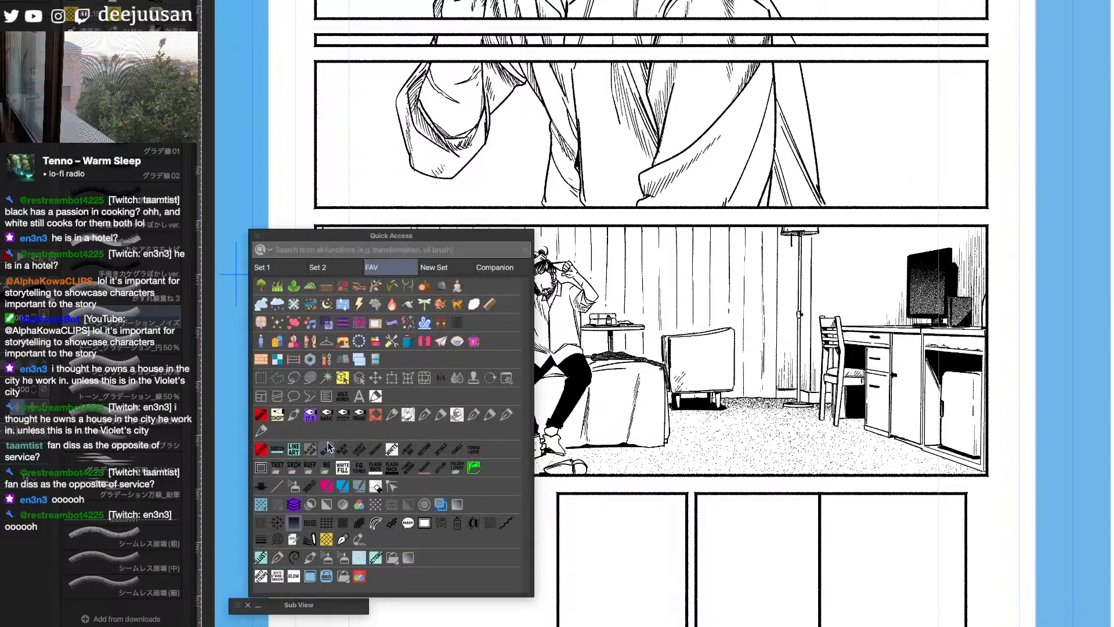
{"action": "left_click", "coordinate": [261, 432]}
{"action": "scroll", "coordinate": [640, 352], "scroll_direction": "up", "scroll_amount": 1}
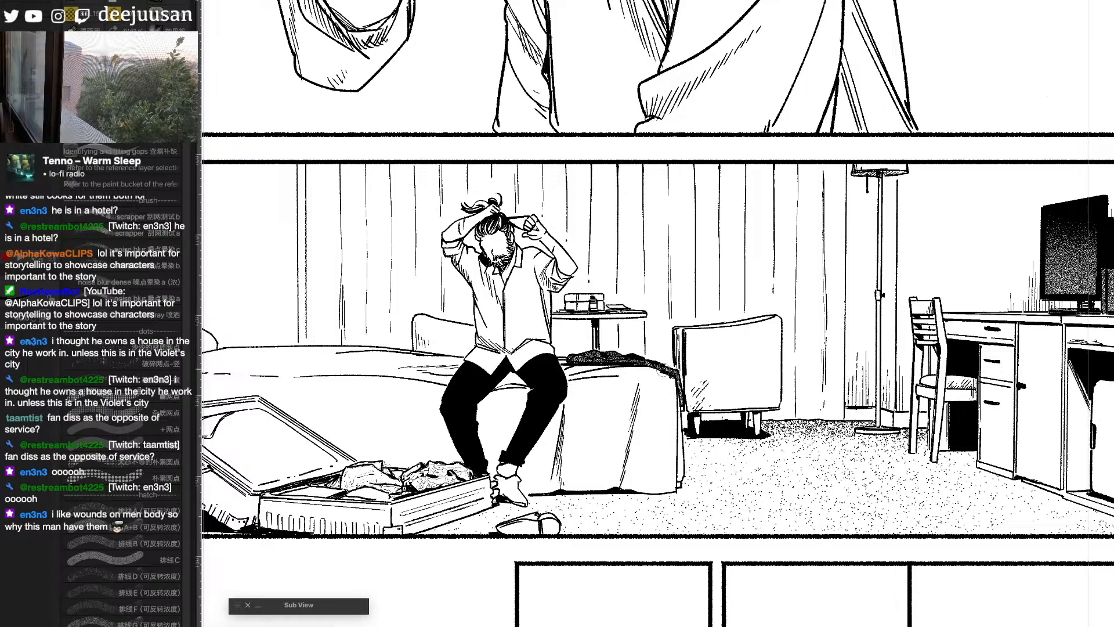
{"action": "scroll", "coordinate": [754, 346], "scroll_direction": "down", "scroll_amount": 2}
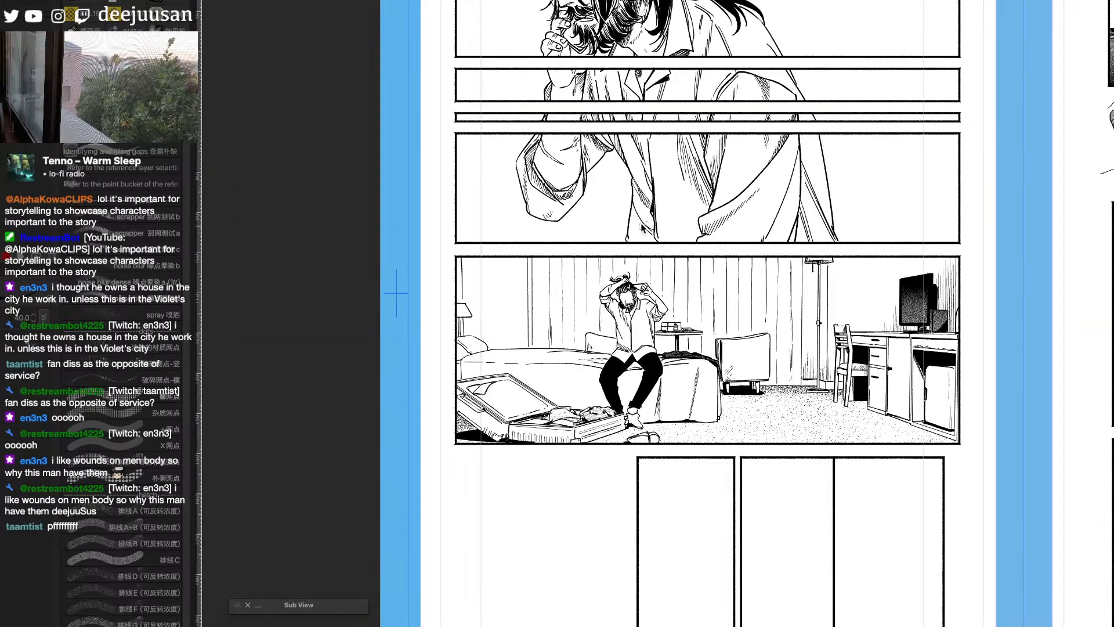
{"action": "scroll", "coordinate": [644, 383], "scroll_direction": "up", "scroll_amount": 1}
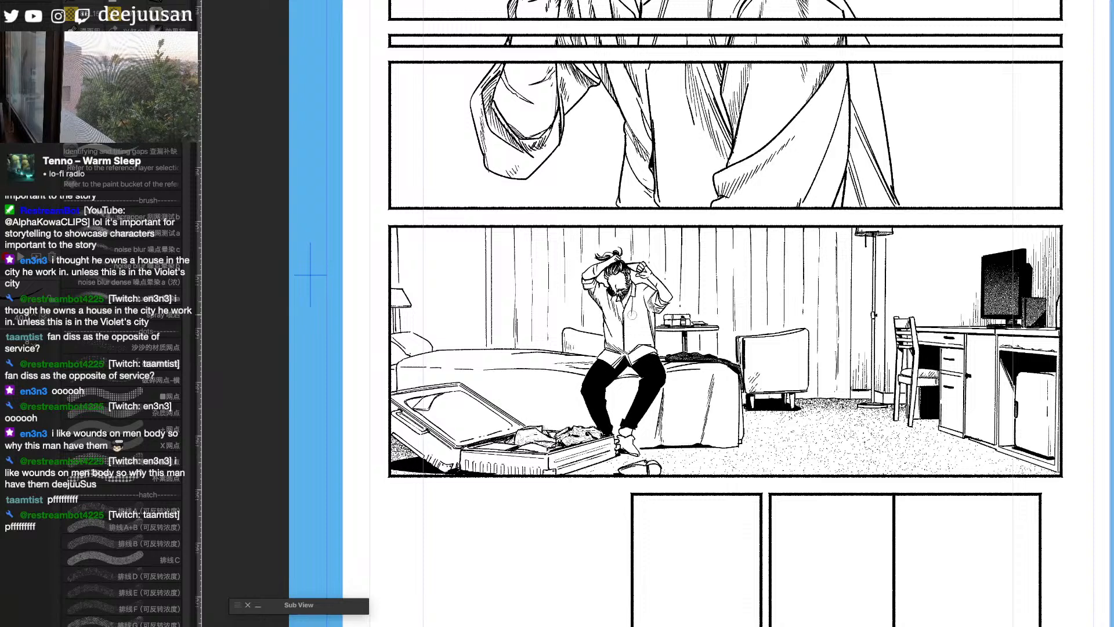
{"action": "scroll", "coordinate": [607, 313], "scroll_direction": "up", "scroll_amount": 2}
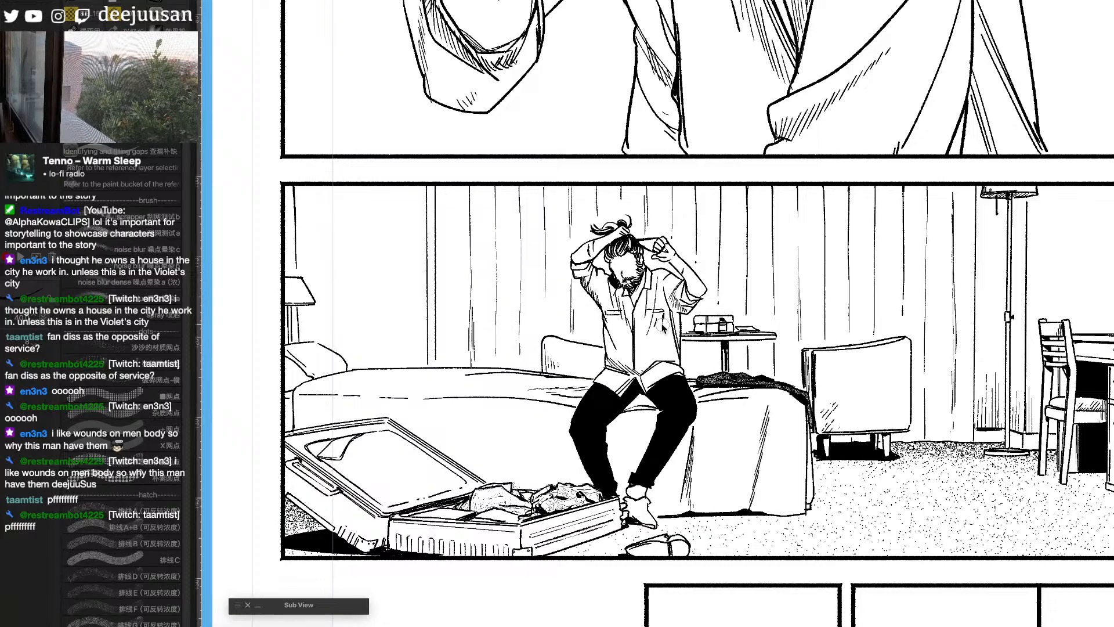
- Touch up the fold lines on the bedspread's hanging side, alternating between the eraser and the pen
{"action": "scroll", "coordinate": [697, 300], "scroll_direction": "down", "scroll_amount": 2}
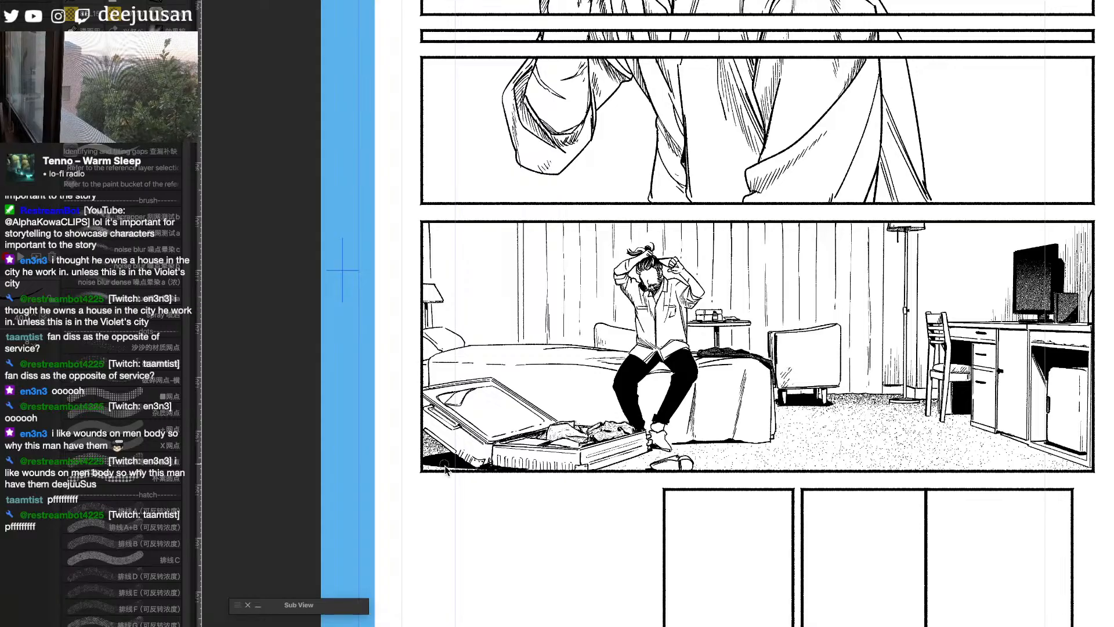
{"action": "left_click_drag", "start_coordinate": [440, 346], "coordinate": [580, 346]}
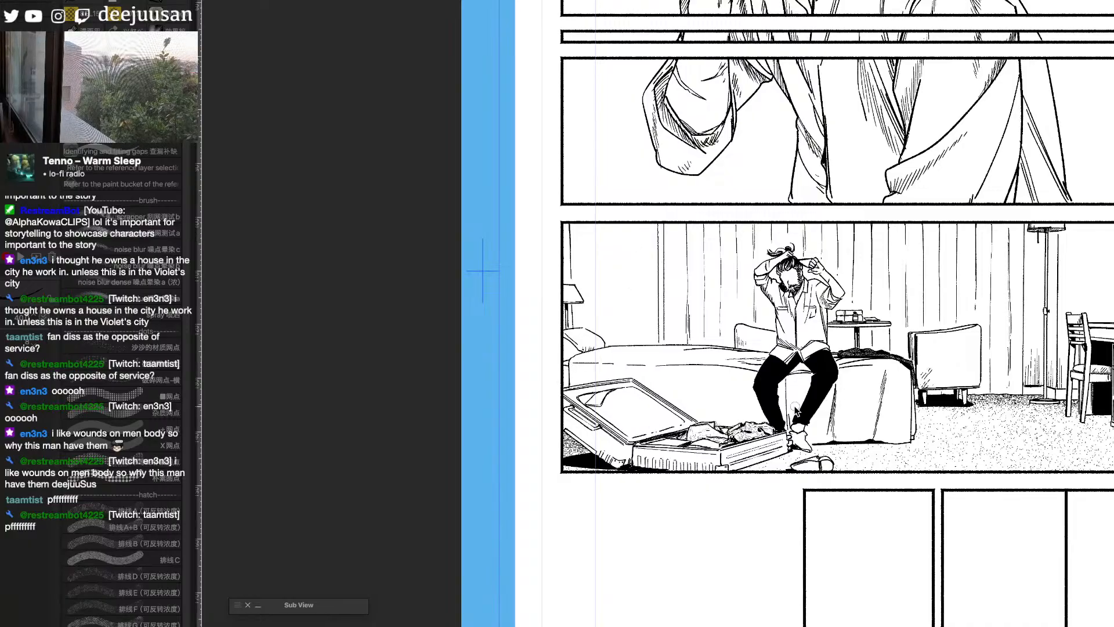
{"action": "key", "text": "e"}
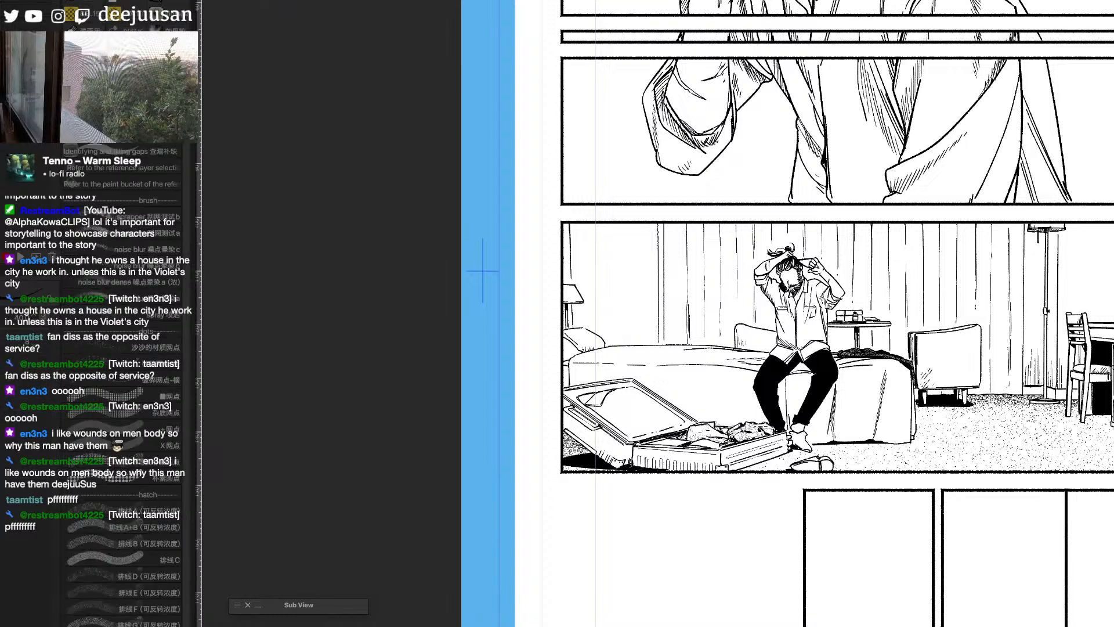
{"action": "key", "text": "p"}
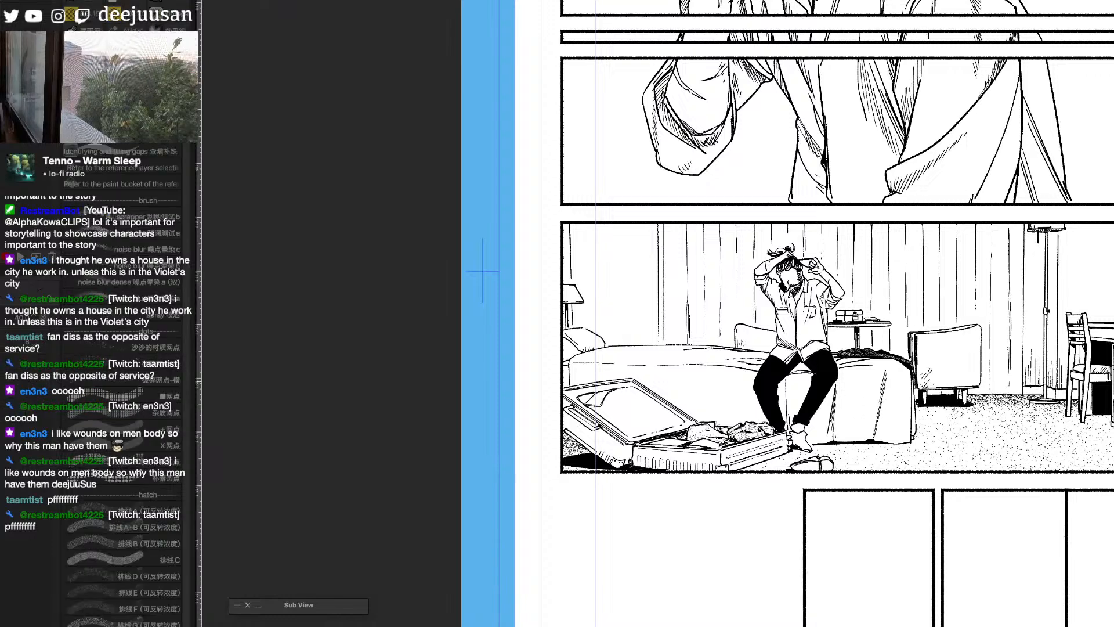
{"action": "key", "text": "e"}
{"action": "left_click_drag", "start_coordinate": [835, 400], "coordinate": [834, 427]}
{"action": "key", "text": "p"}
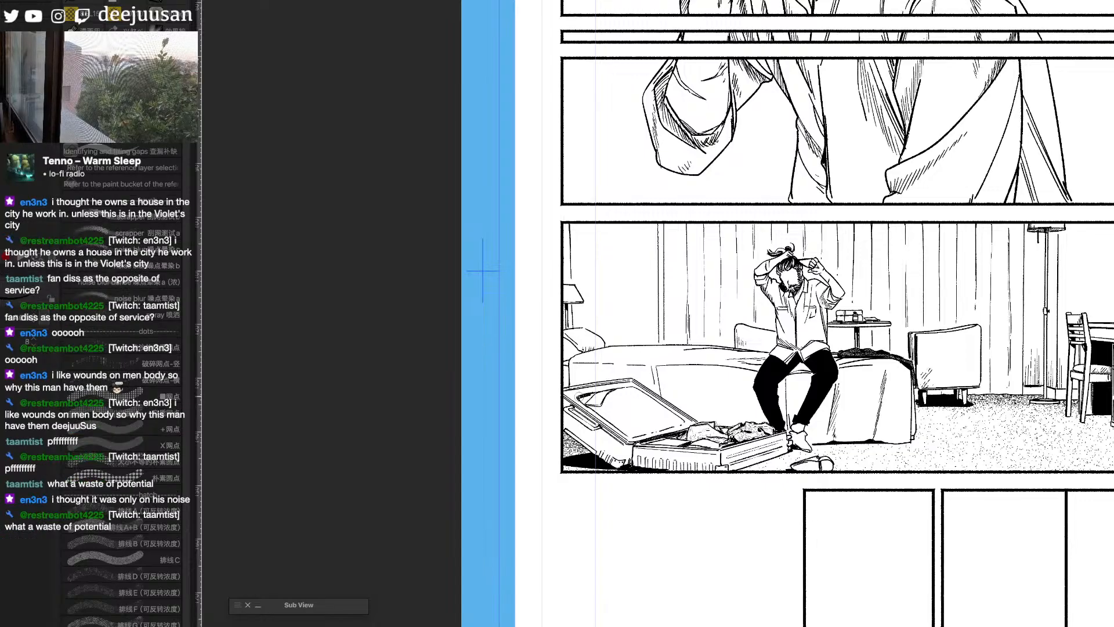
- Mask the pocket inside the open suitcase's lid in red, turn it into a selection, shade it with a texture brush, and deselect
{"action": "key", "text": "u"}
{"action": "left_click_drag", "start_coordinate": [585, 402], "coordinate": [596, 398]}
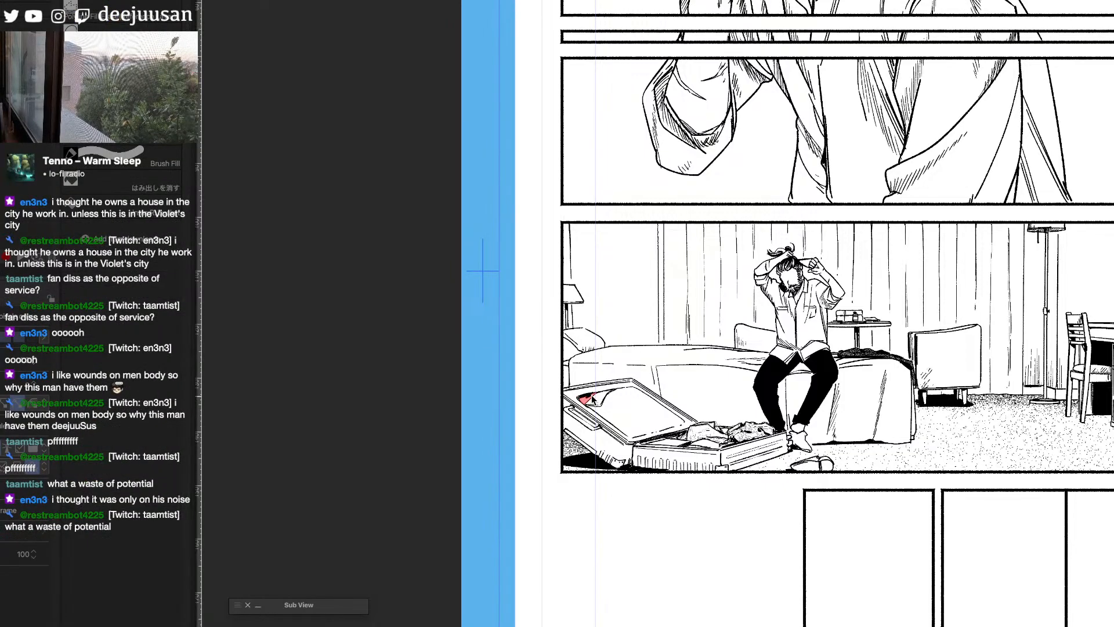
{"action": "key", "text": "b"}
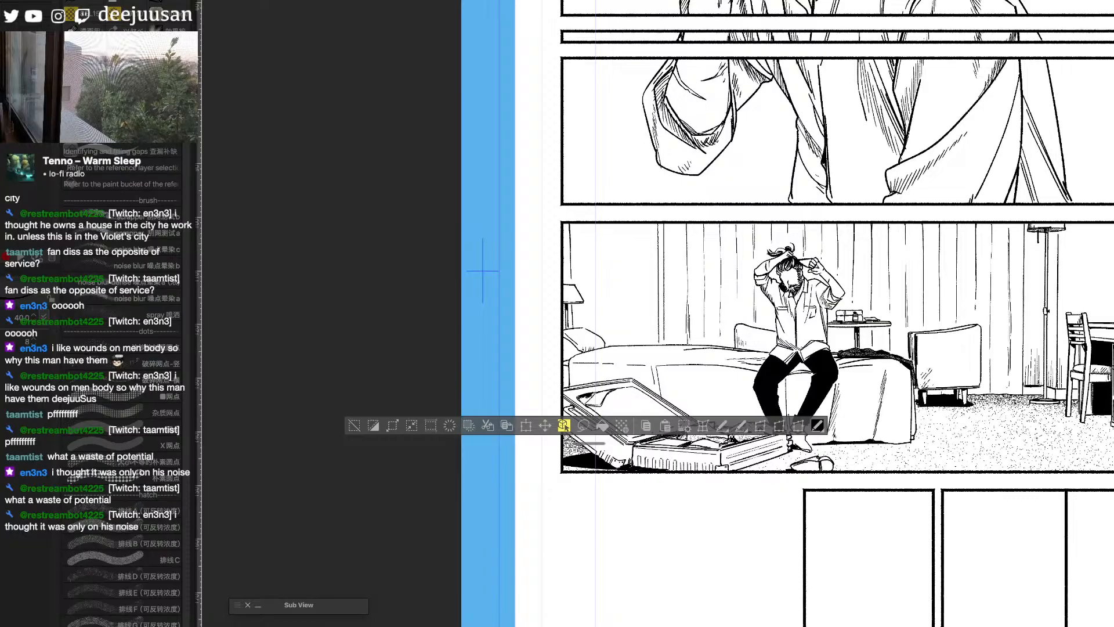
{"action": "key", "text": "b"}
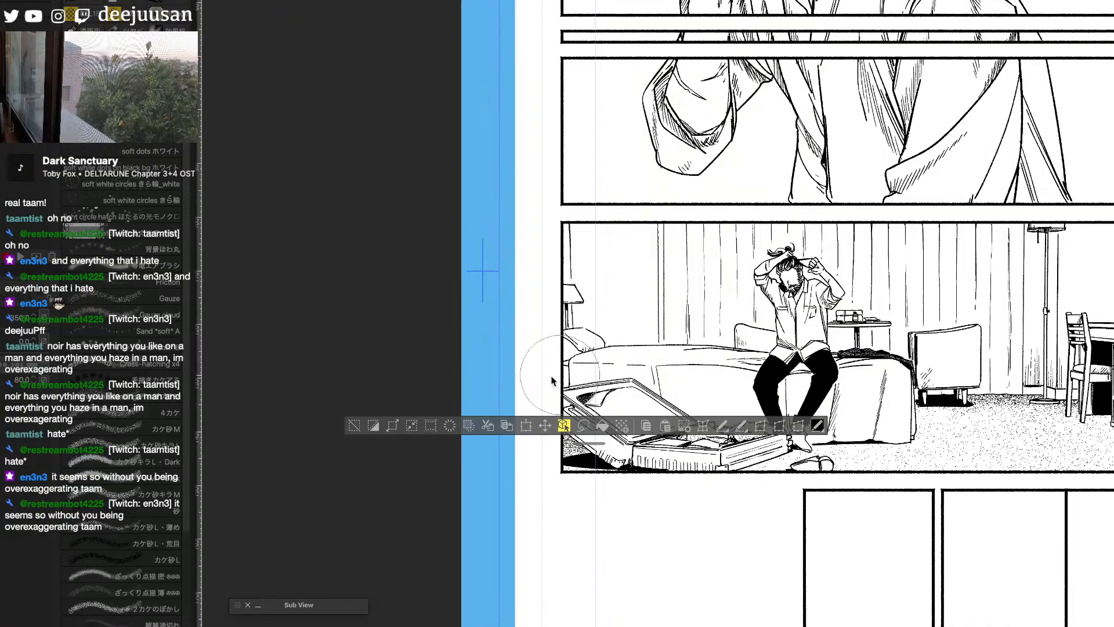
{"action": "left_click", "coordinate": [354, 426]}
- Add texture lines along the open suitcase's front side with a fading hatching-line brush, adjusting the brush size to 60
{"action": "left_click_drag", "start_coordinate": [901, 543], "coordinate": [845, 531]}
{"action": "key", "text": "q"}
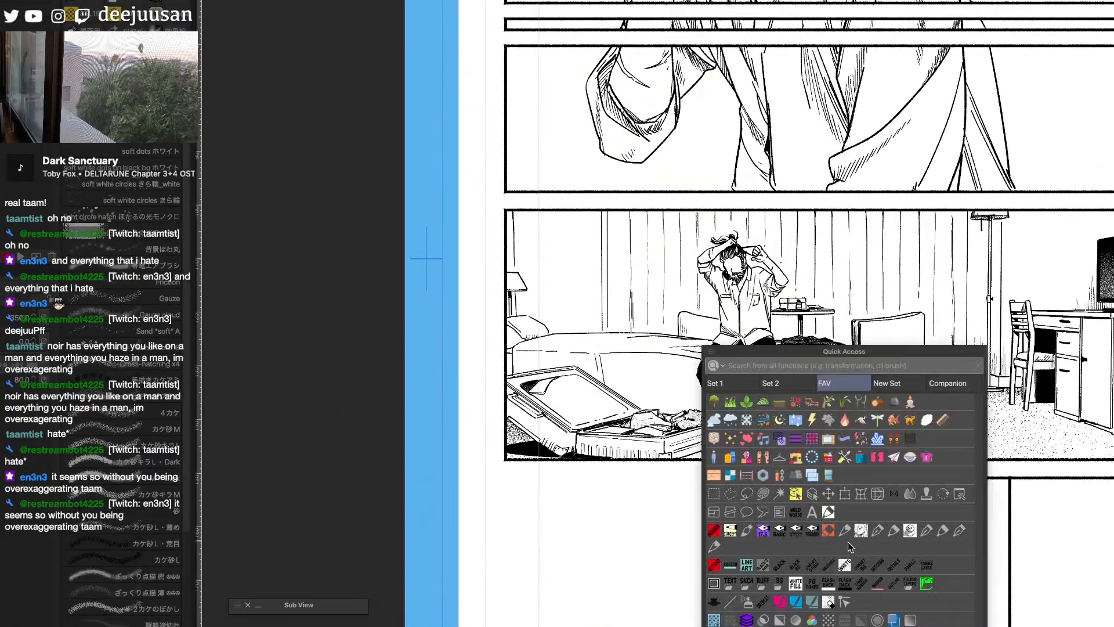
{"action": "left_click", "coordinate": [780, 602]}
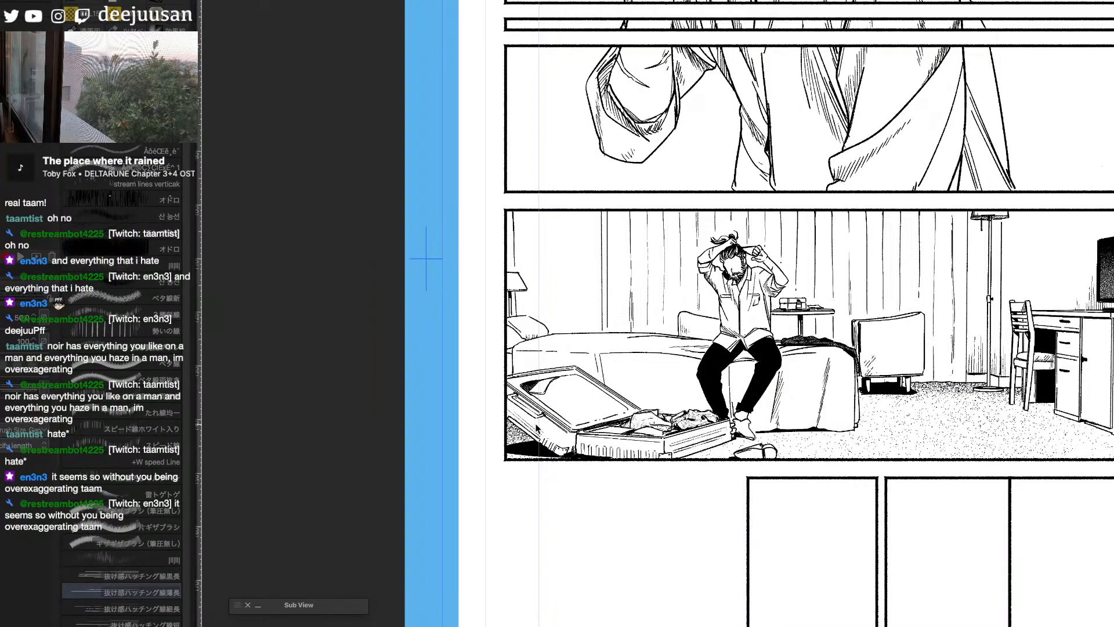
{"action": "key", "text": "bracketright"}
{"action": "key", "text": "bracketright"}
{"action": "left_click_drag", "start_coordinate": [586, 439], "coordinate": [662, 442]}
{"action": "key", "text": "bracketleft"}
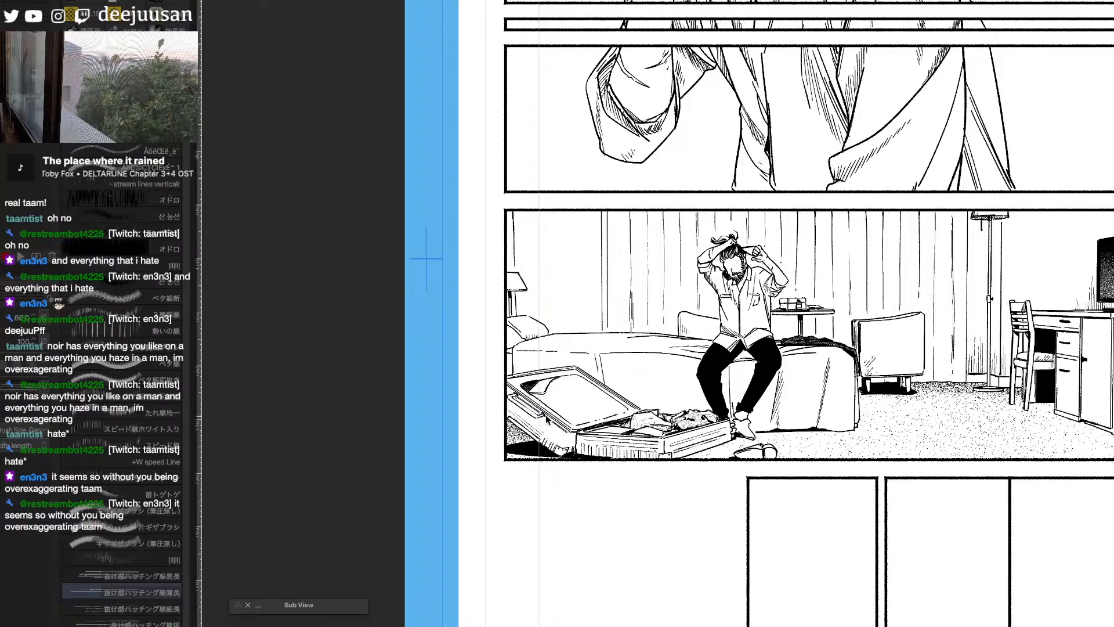
- Return to the inking pen and darken the handle on the open suitcase's outer side with solid black
{"action": "key", "text": "q"}
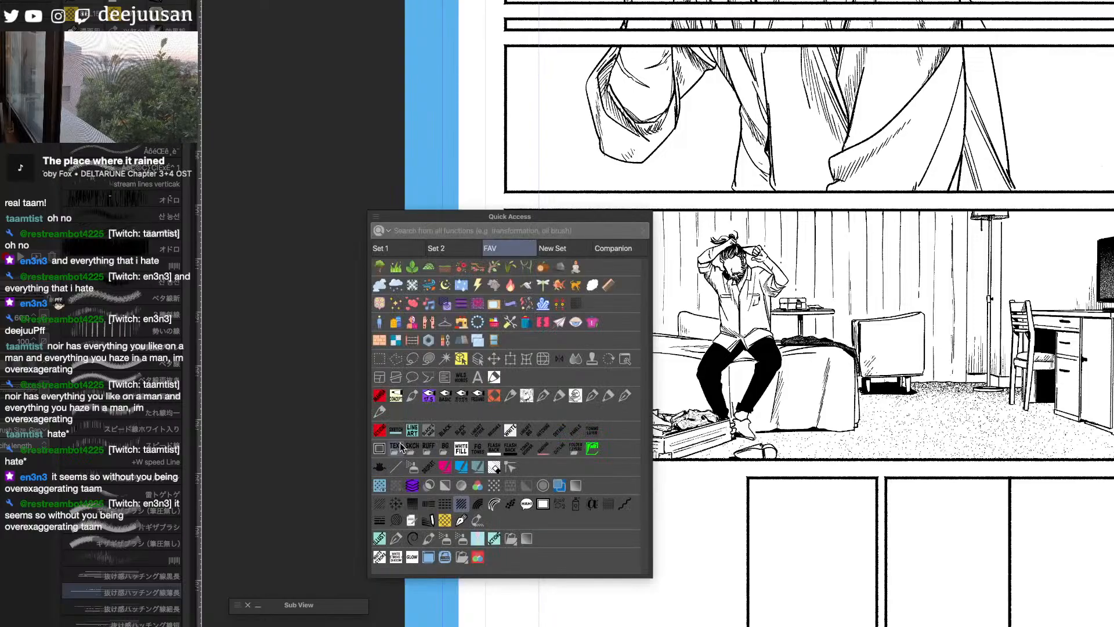
{"action": "left_click", "coordinate": [381, 413]}
{"action": "left_click_drag", "start_coordinate": [692, 377], "coordinate": [863, 396]}
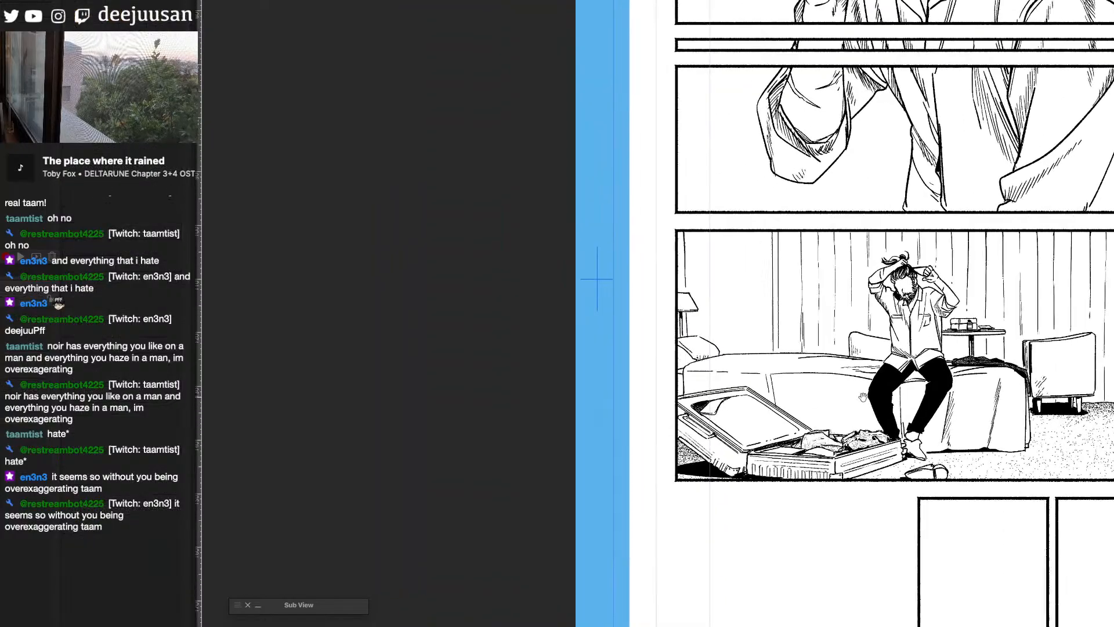
{"action": "scroll", "coordinate": [719, 396], "scroll_direction": "up", "scroll_amount": 2}
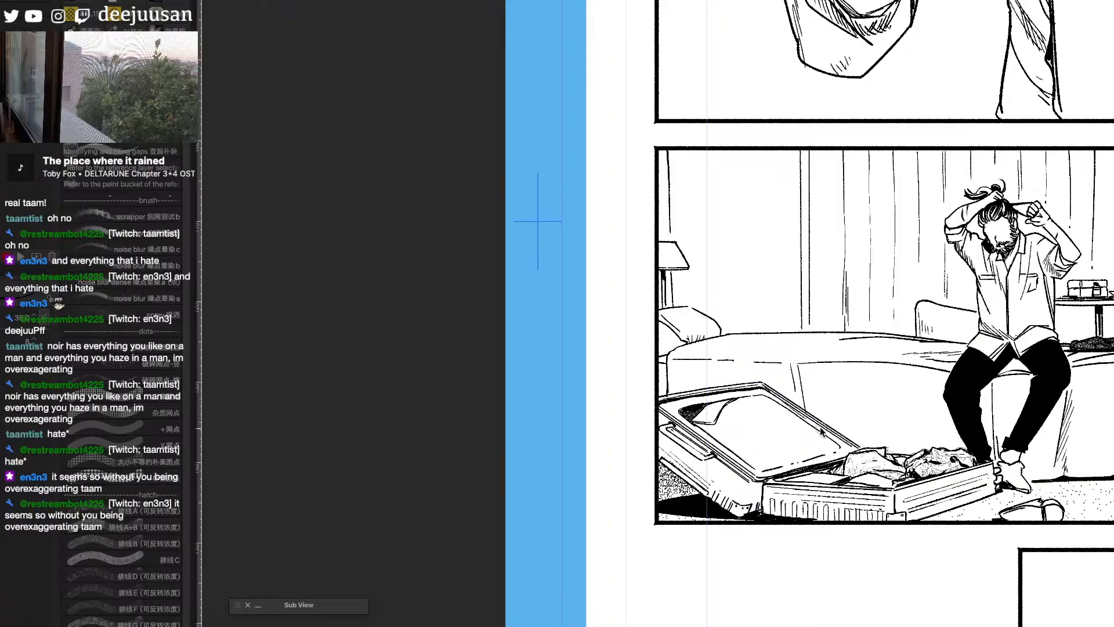
{"action": "scroll", "coordinate": [809, 423], "scroll_direction": "down", "scroll_amount": 2}
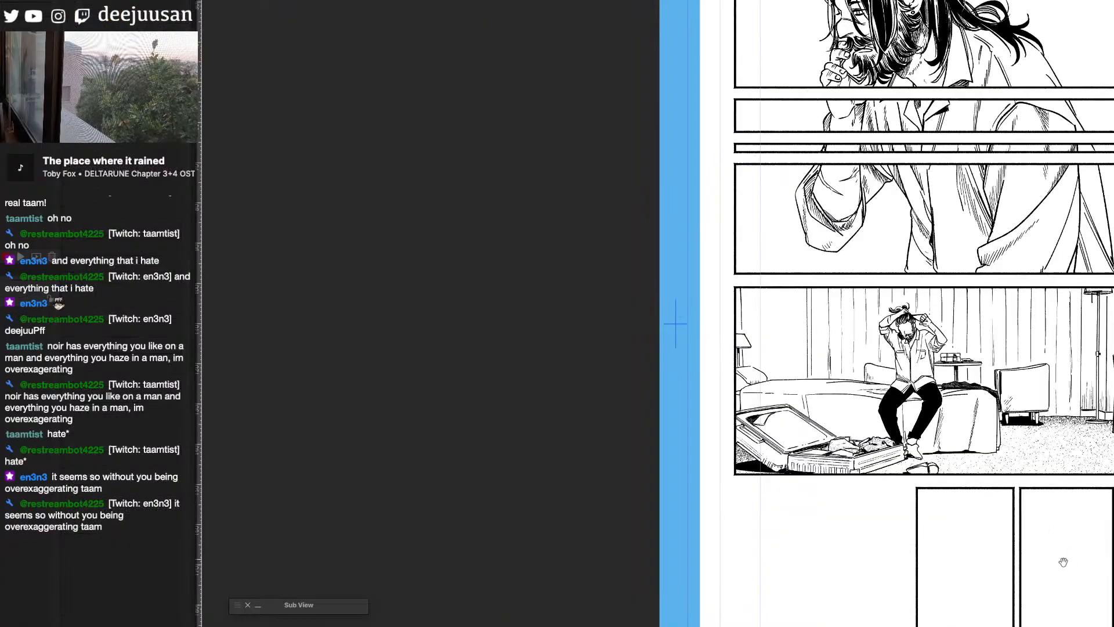
{"action": "left_click_drag", "start_coordinate": [1062, 562], "coordinate": [826, 448]}
{"action": "scroll", "coordinate": [813, 456], "scroll_direction": "down", "scroll_amount": 2}
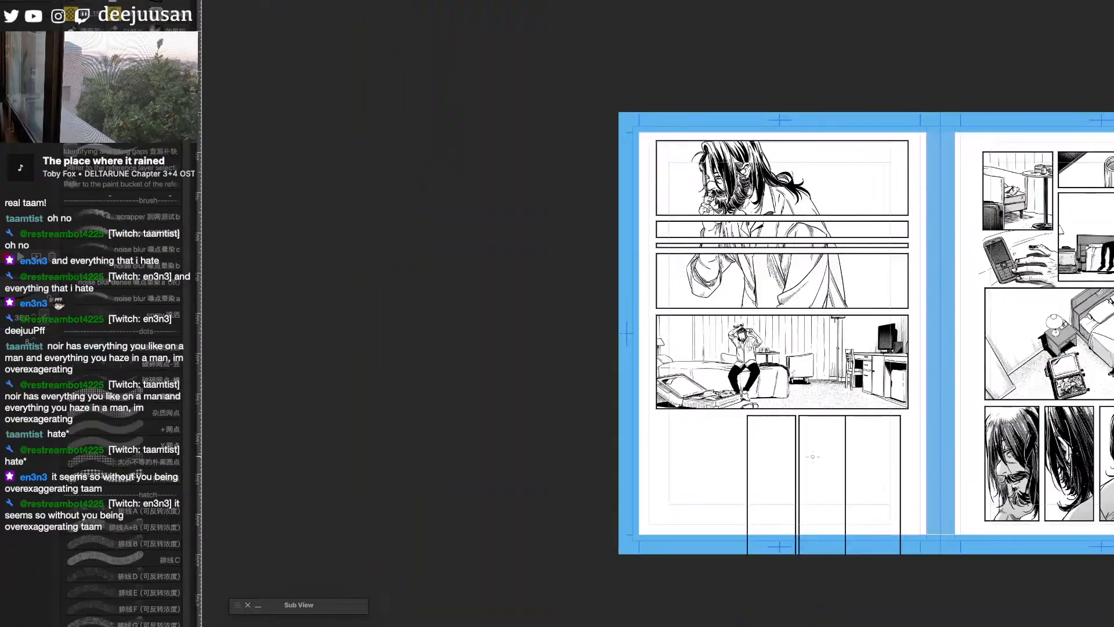
{"action": "scroll", "coordinate": [813, 456], "scroll_direction": "up", "scroll_amount": 1}
{"action": "scroll", "coordinate": [813, 457], "scroll_direction": "up", "scroll_amount": 3}
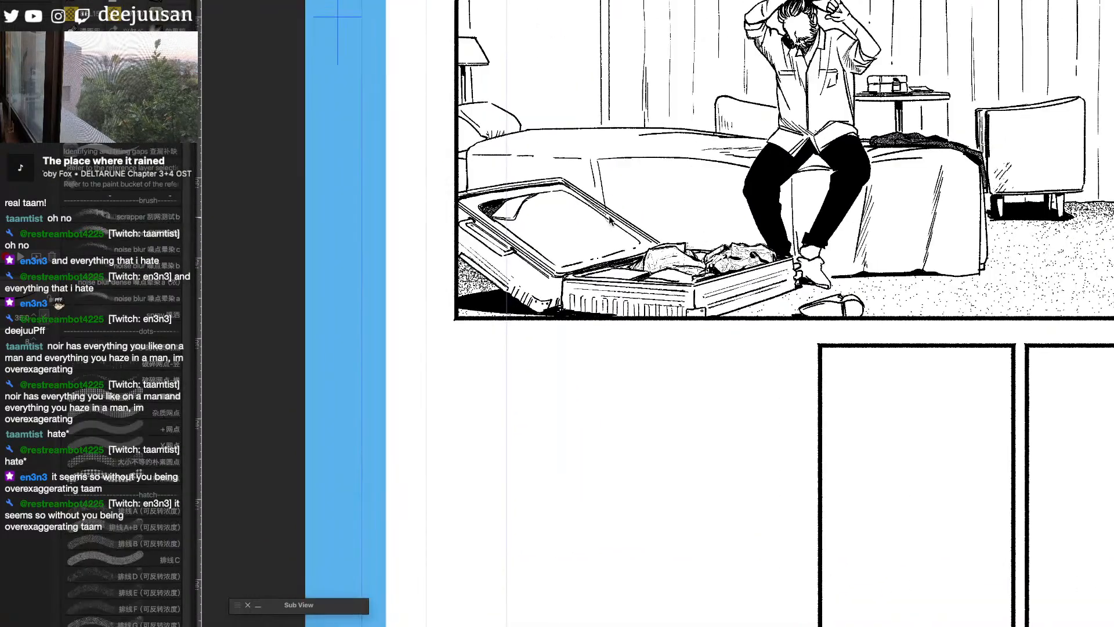
{"action": "left_click_drag", "start_coordinate": [638, 235], "coordinate": [674, 294]}
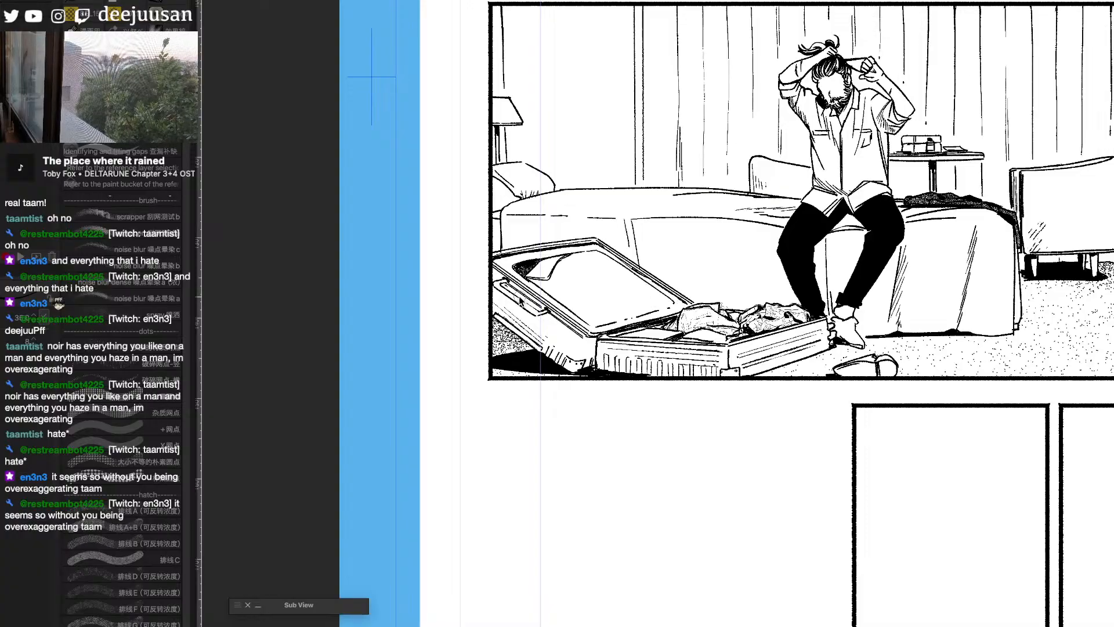
{"action": "key", "text": "g"}
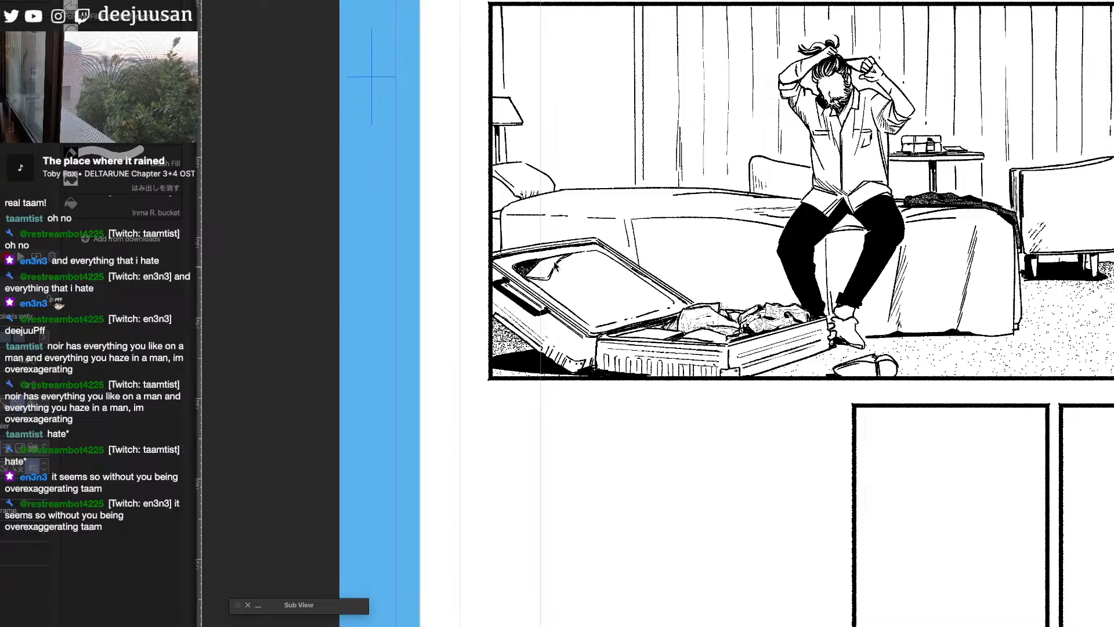
- Ink a black shoe on the seated man's foot and add small strokes at his ankle
{"action": "key", "text": "b"}
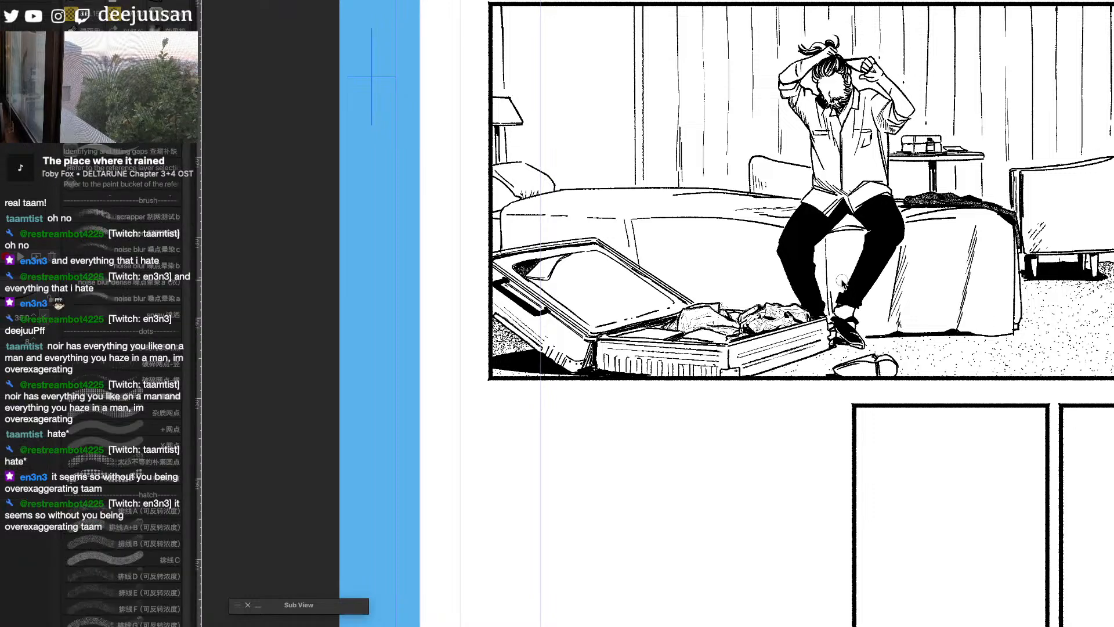
{"action": "left_click_drag", "start_coordinate": [837, 288], "coordinate": [844, 275]}
{"action": "scroll", "coordinate": [970, 347], "scroll_direction": "down", "scroll_amount": 1}
{"action": "left_click_drag", "start_coordinate": [968, 370], "coordinate": [883, 391]}
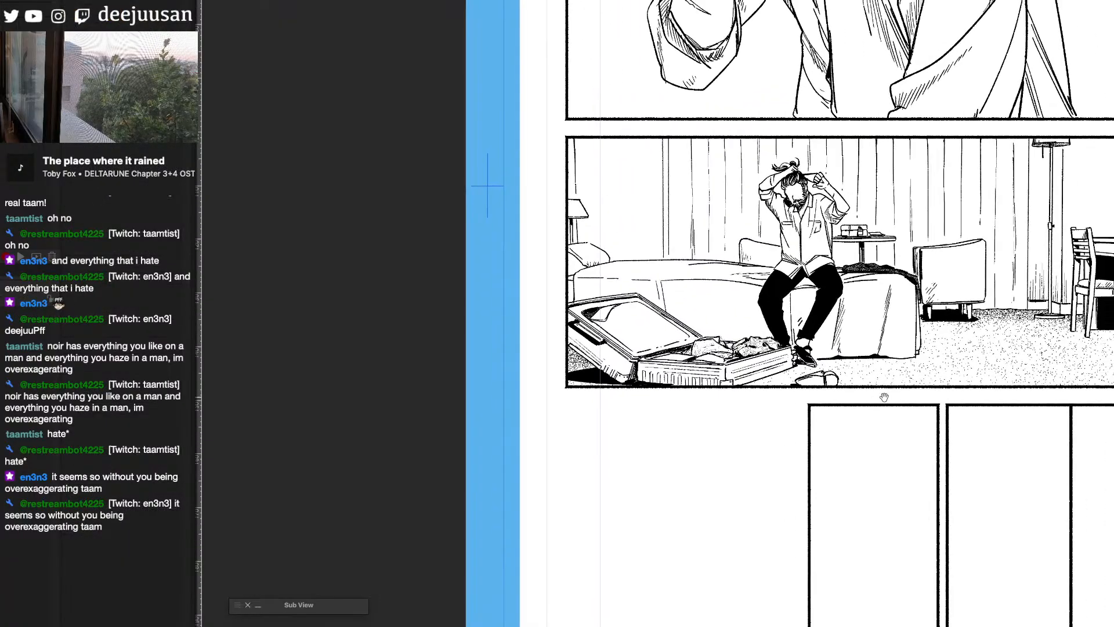
{"action": "left_click_drag", "start_coordinate": [969, 414], "coordinate": [855, 422]}
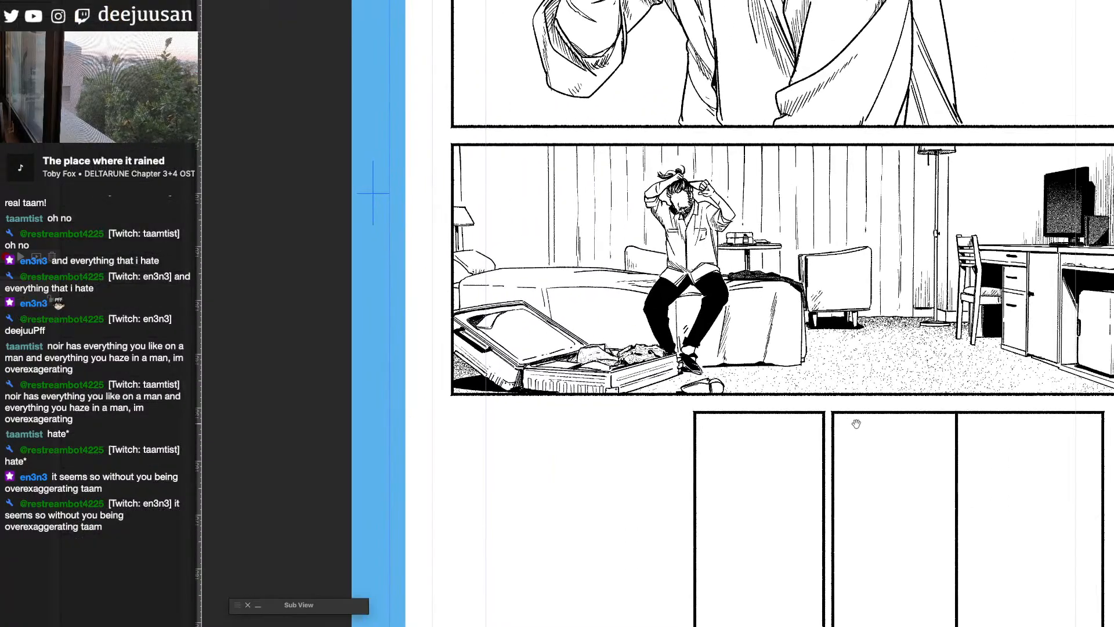
{"action": "left_click_drag", "start_coordinate": [849, 506], "coordinate": [807, 553]}
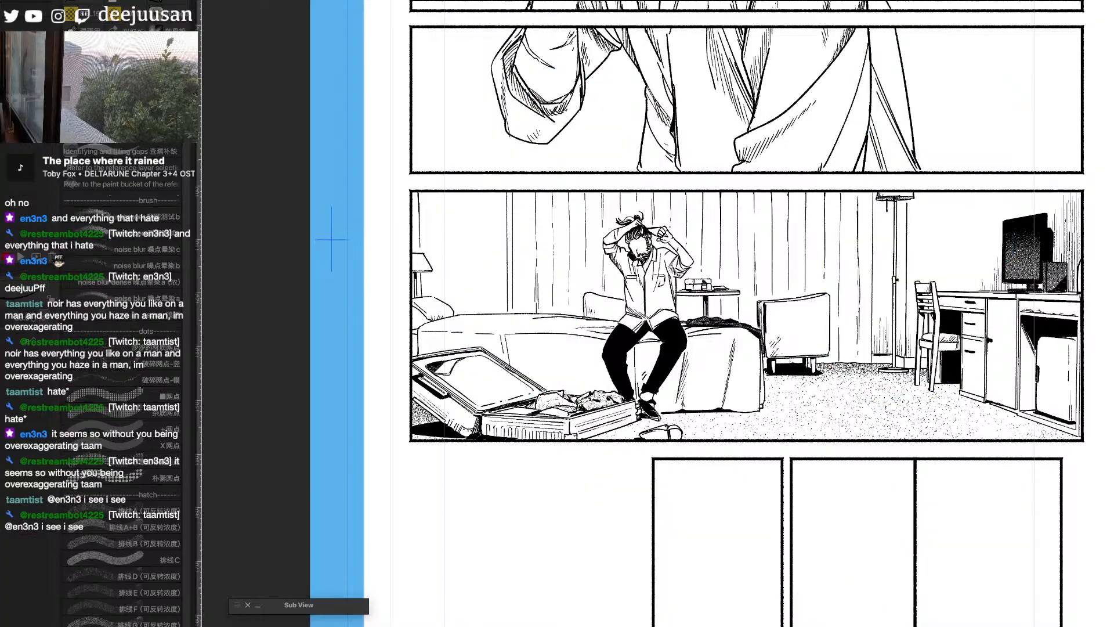
- Select the plain wall behind the bedside lamp, shade it with vertical strokes of the fading hatching-line brush, and clear the selection
{"action": "left_click_drag", "start_coordinate": [441, 322], "coordinate": [665, 328]}
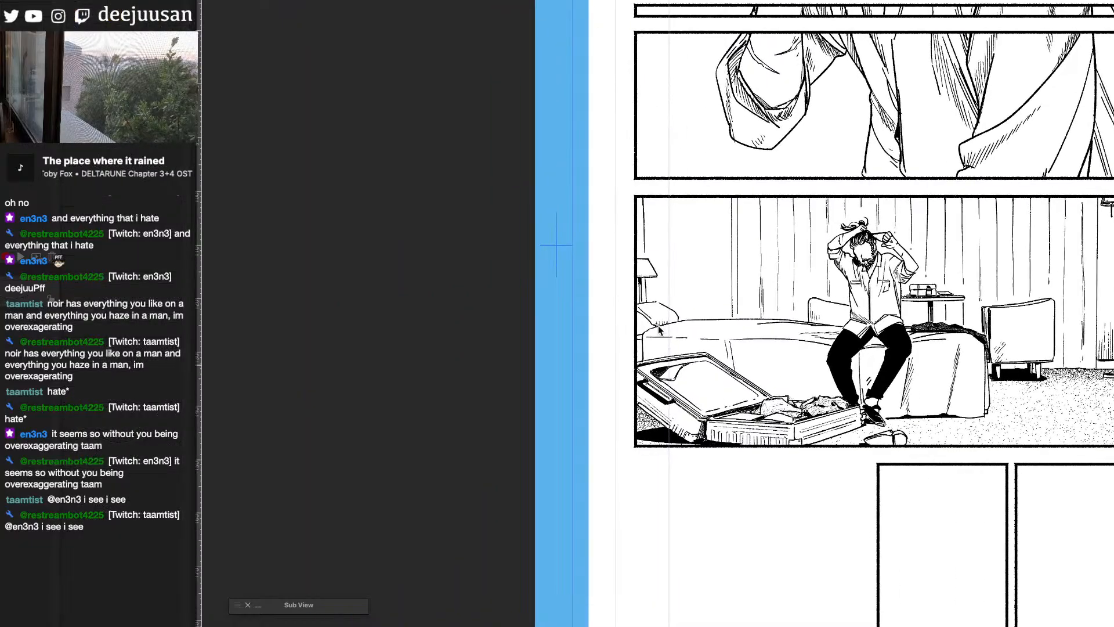
{"action": "left_click", "coordinate": [720, 308]}
{"action": "key", "text": "F6"}
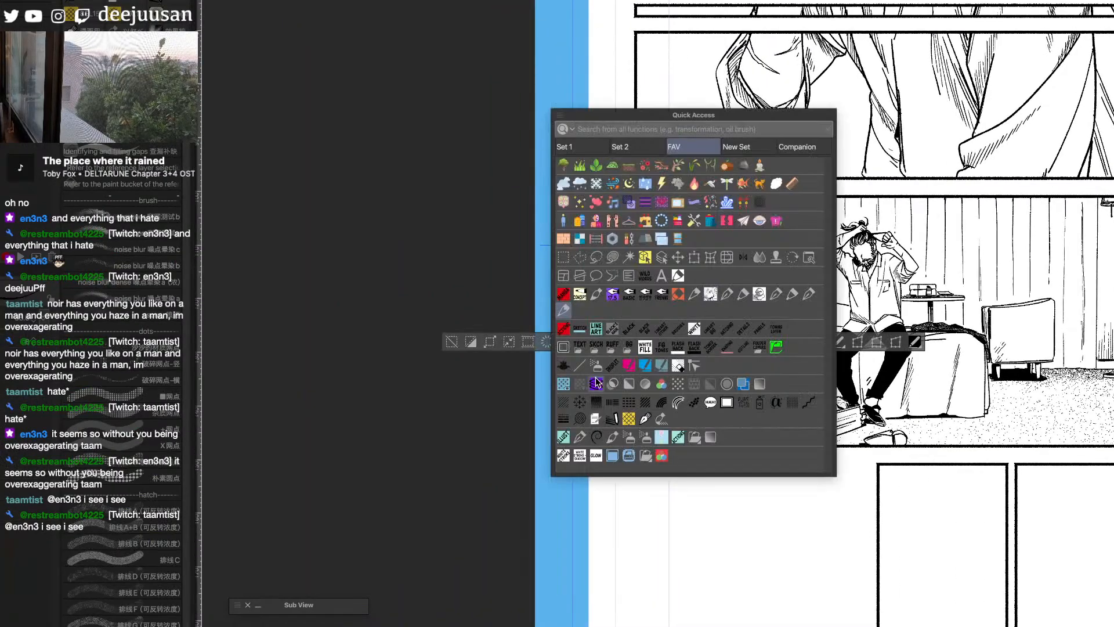
{"action": "left_click", "coordinate": [660, 404]}
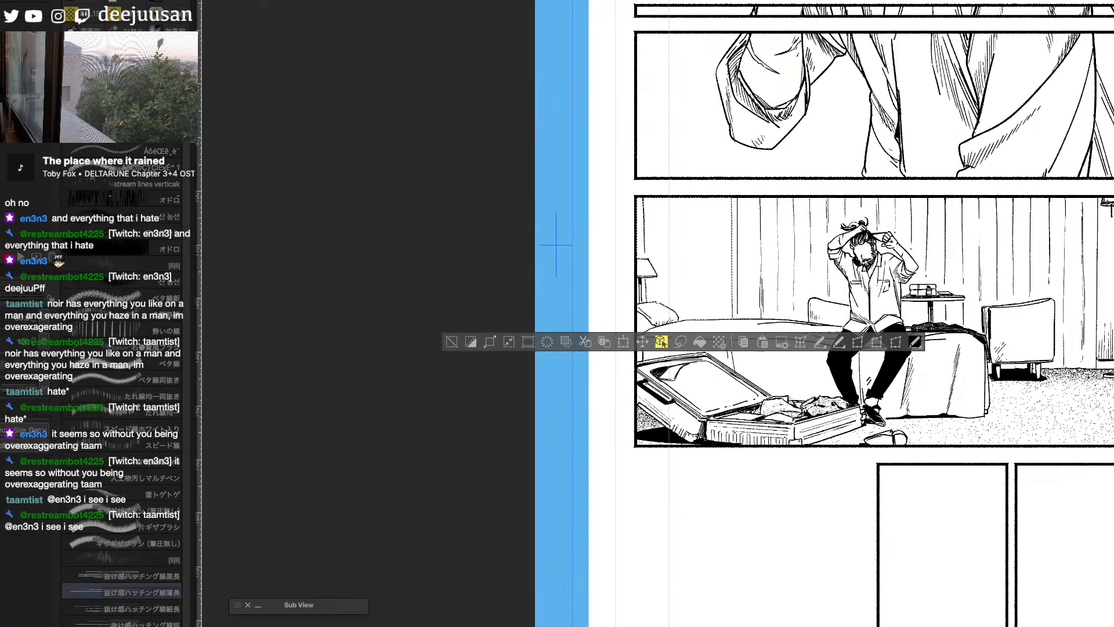
{"action": "left_click_drag", "start_coordinate": [654, 280], "coordinate": [658, 314]}
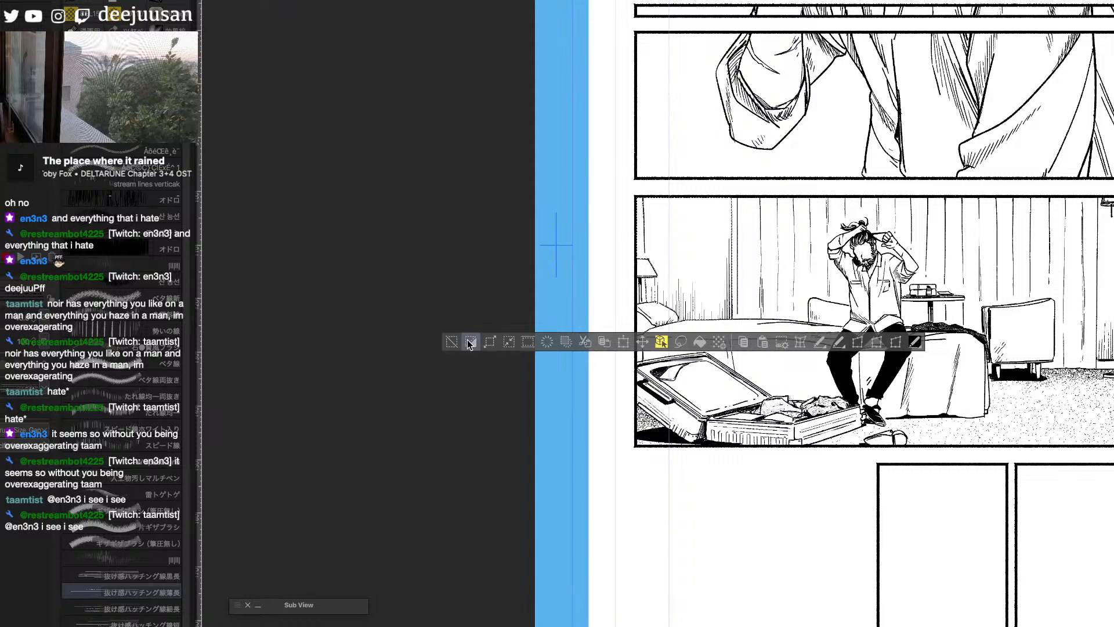
{"action": "left_click", "coordinate": [453, 341]}
- Select the wall area beside the floor lamp's pole, add vertical hatching lines to it, and clear the selection
{"action": "key", "text": "space"}
{"action": "left_click_drag", "start_coordinate": [959, 534], "coordinate": [809, 530]}
{"action": "key", "text": "w"}
{"action": "left_click", "coordinate": [958, 279]}
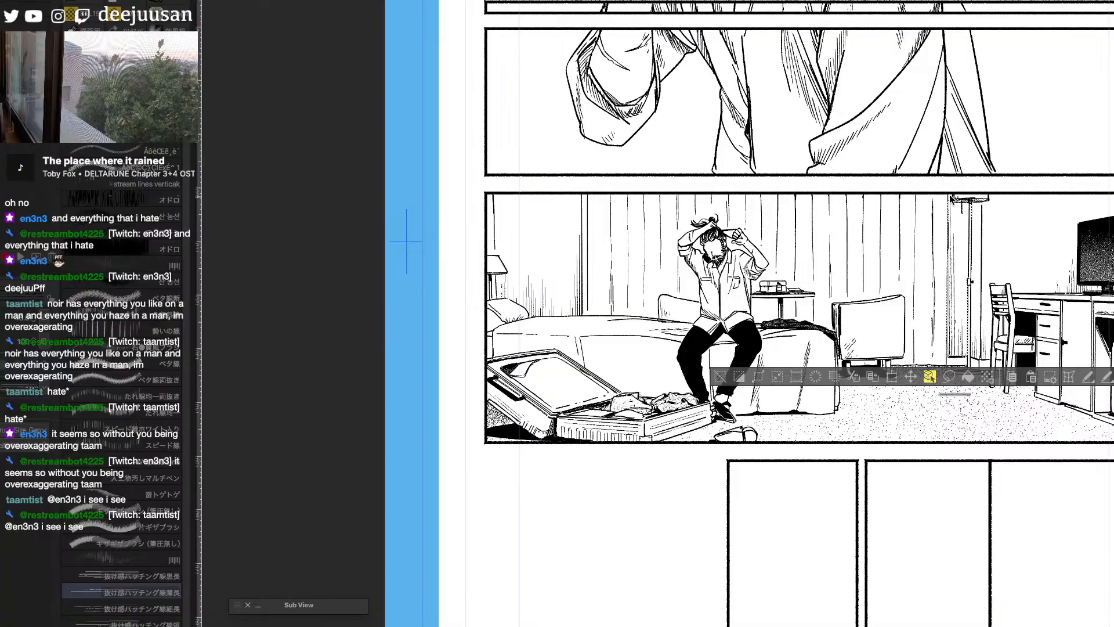
{"action": "left_click", "coordinate": [721, 376]}
- Select the narrow wall strip at the curtain's edge beyond the bed, hatch it vertically, and clear the selection
{"action": "key", "text": "space"}
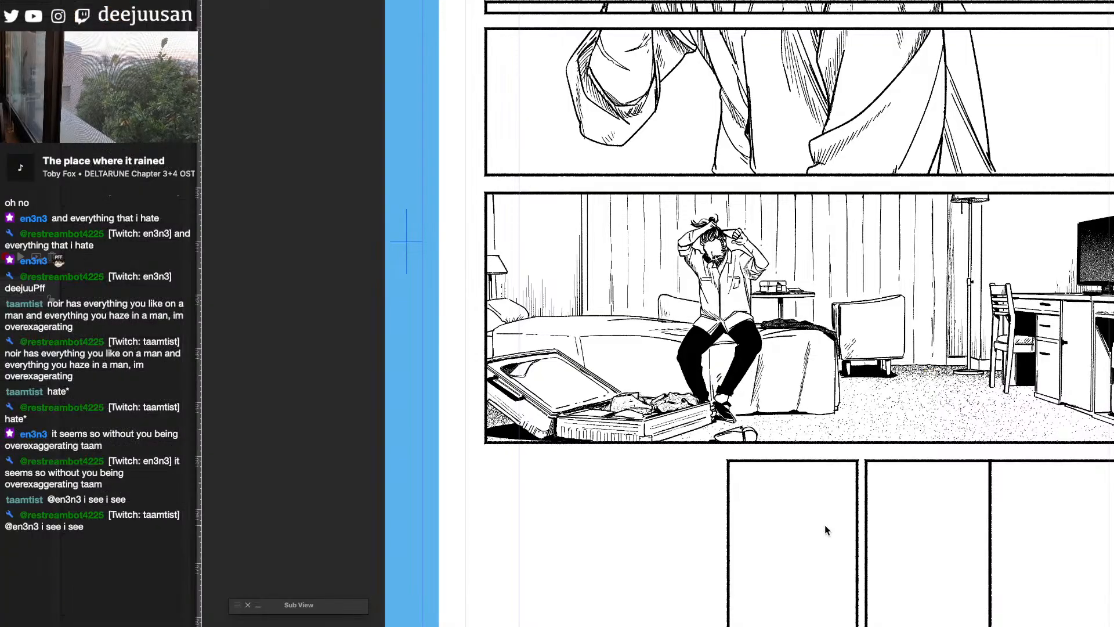
{"action": "left_click_drag", "start_coordinate": [836, 533], "coordinate": [982, 565]}
{"action": "left_click", "coordinate": [729, 242]}
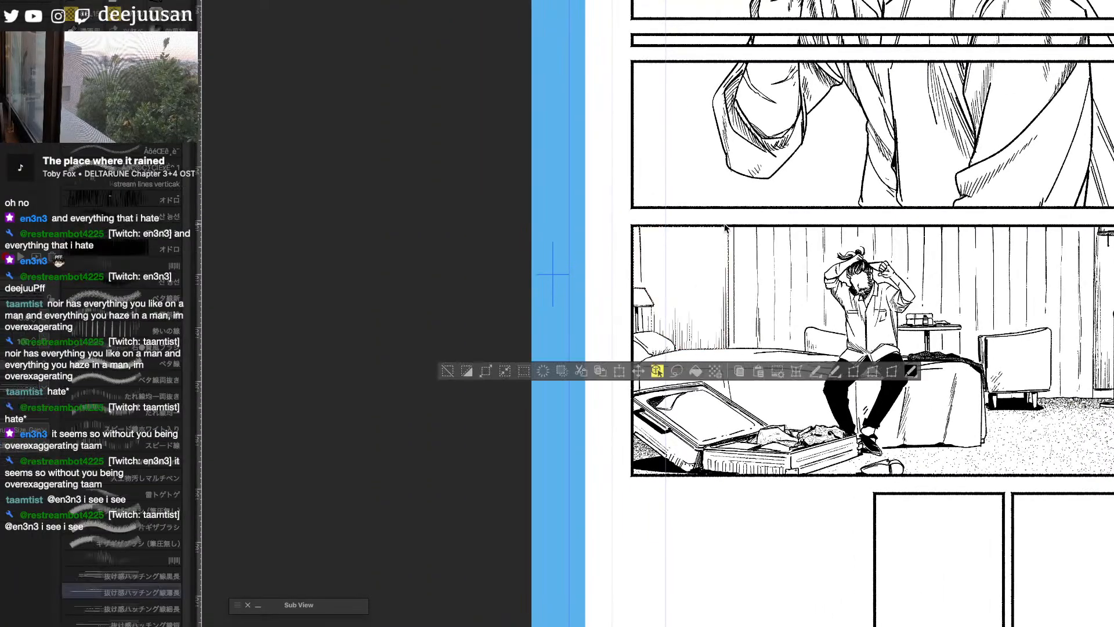
{"action": "left_click", "coordinate": [448, 374]}
- Return to the inking pen and review the hatched bedroom panel together with the rest of the page
{"action": "key", "text": "space"}
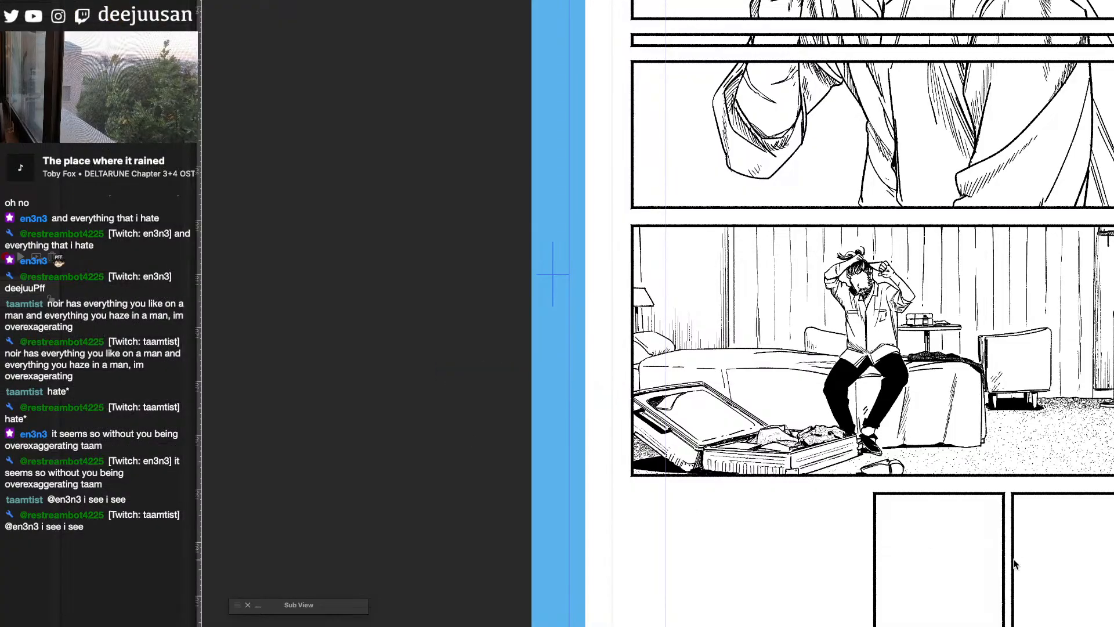
{"action": "left_click_drag", "start_coordinate": [1014, 559], "coordinate": [902, 527]}
{"action": "key", "text": "F6"}
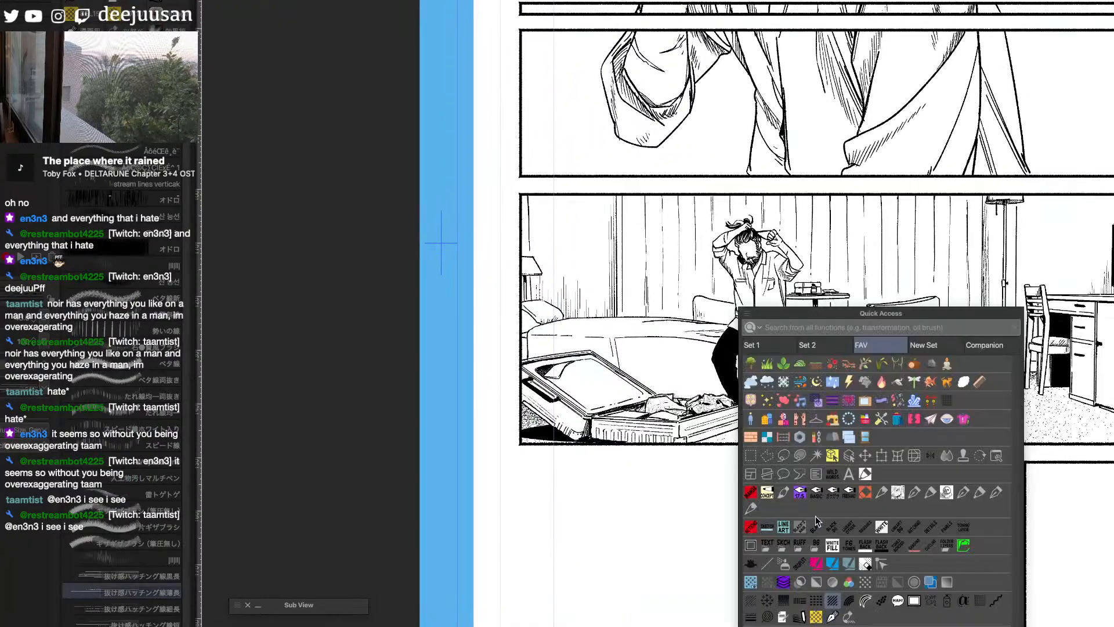
{"action": "left_click", "coordinate": [752, 508]}
{"action": "scroll", "coordinate": [826, 518], "scroll_direction": "down", "scroll_amount": 1}
{"action": "key", "text": "space"}
{"action": "left_click_drag", "start_coordinate": [1078, 578], "coordinate": [999, 556]}
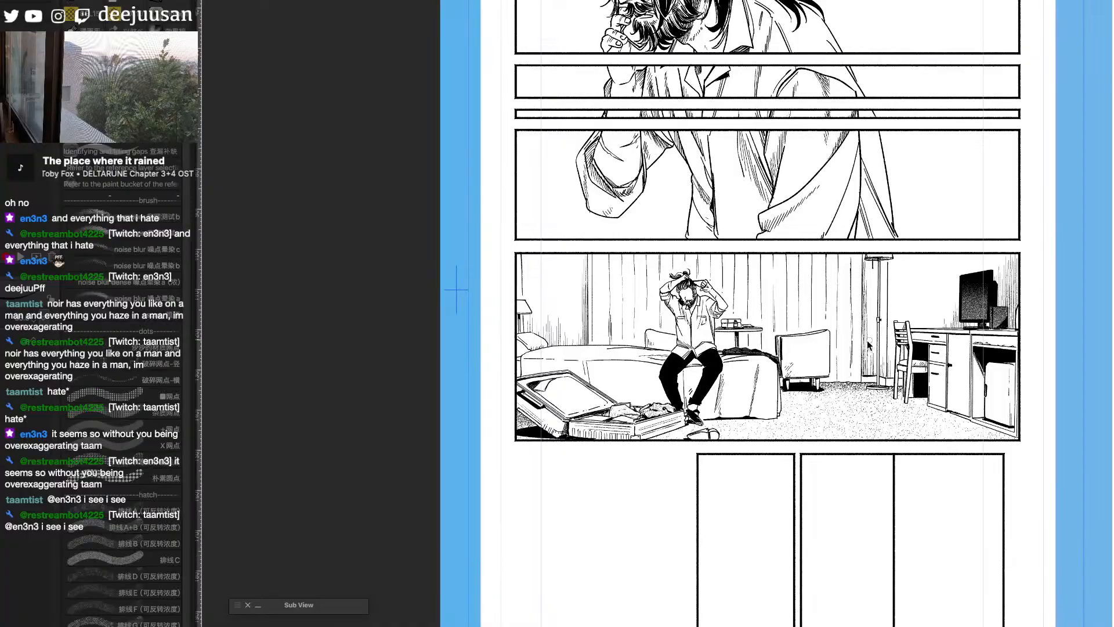
{"action": "scroll", "coordinate": [861, 343], "scroll_direction": "up", "scroll_amount": 1}
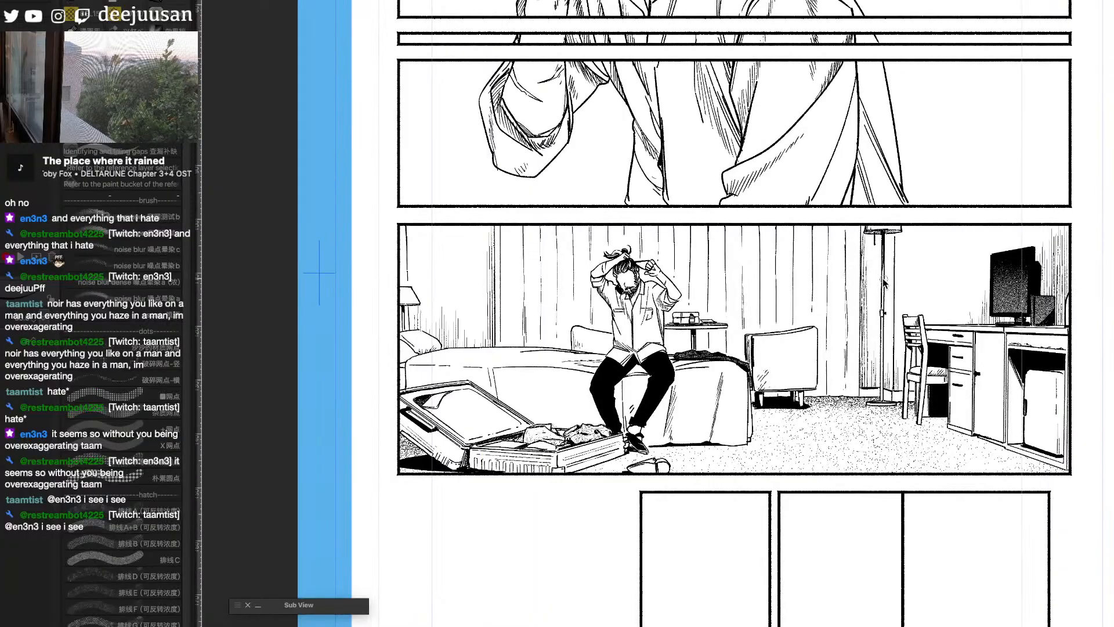
{"action": "scroll", "coordinate": [892, 444], "scroll_direction": "down", "scroll_amount": 1}
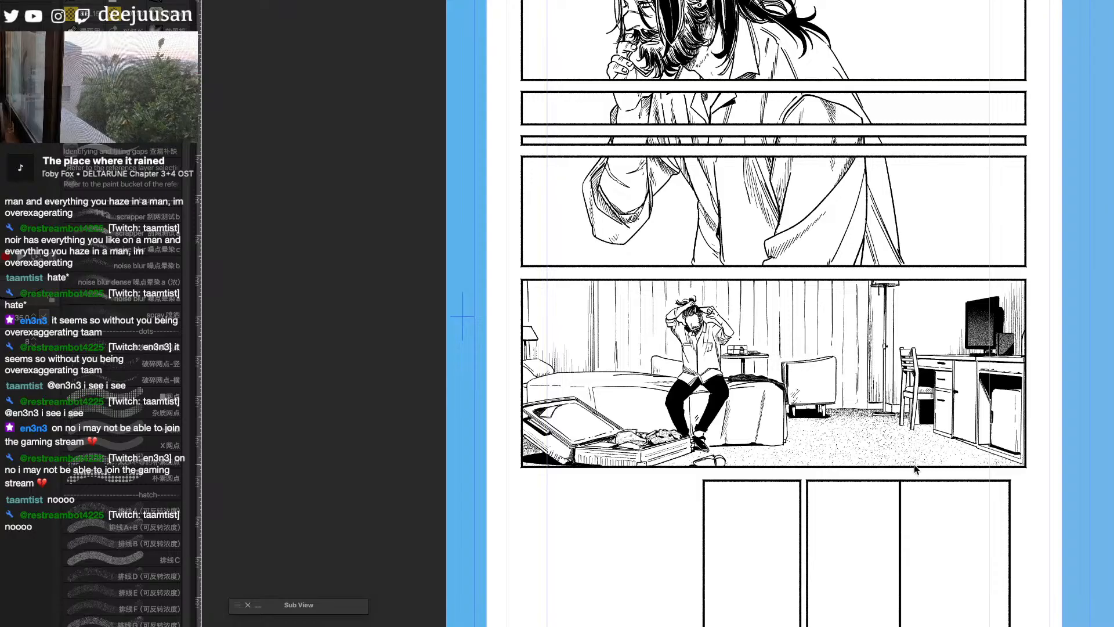
- Review the finished bedroom panel up close, checking its hatching, floor stippling and the open suitcase area
{"action": "left_click_drag", "start_coordinate": [914, 464], "coordinate": [866, 497]}
{"action": "left_click_drag", "start_coordinate": [975, 553], "coordinate": [977, 498]}
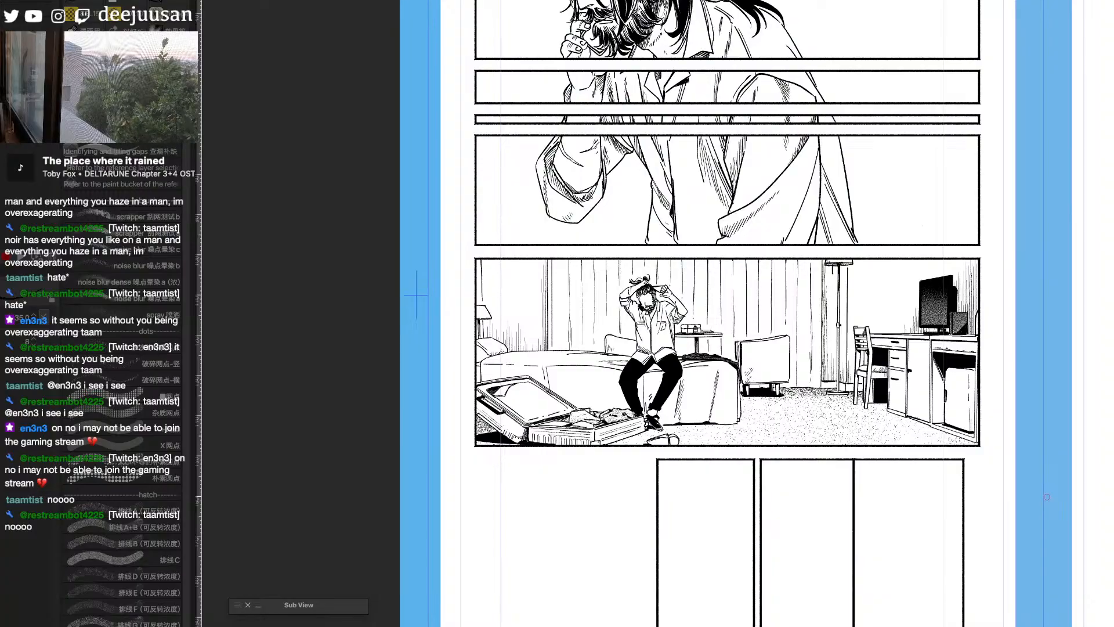
{"action": "scroll", "coordinate": [1047, 497], "scroll_direction": "up", "scroll_amount": 1}
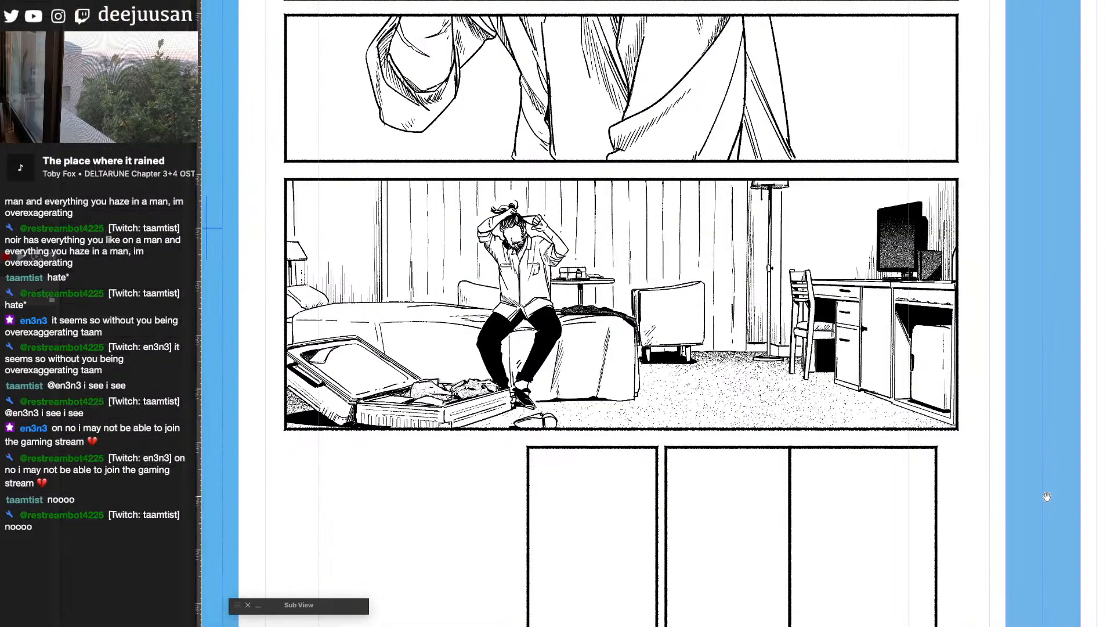
{"action": "left_click_drag", "start_coordinate": [774, 475], "coordinate": [1055, 473]}
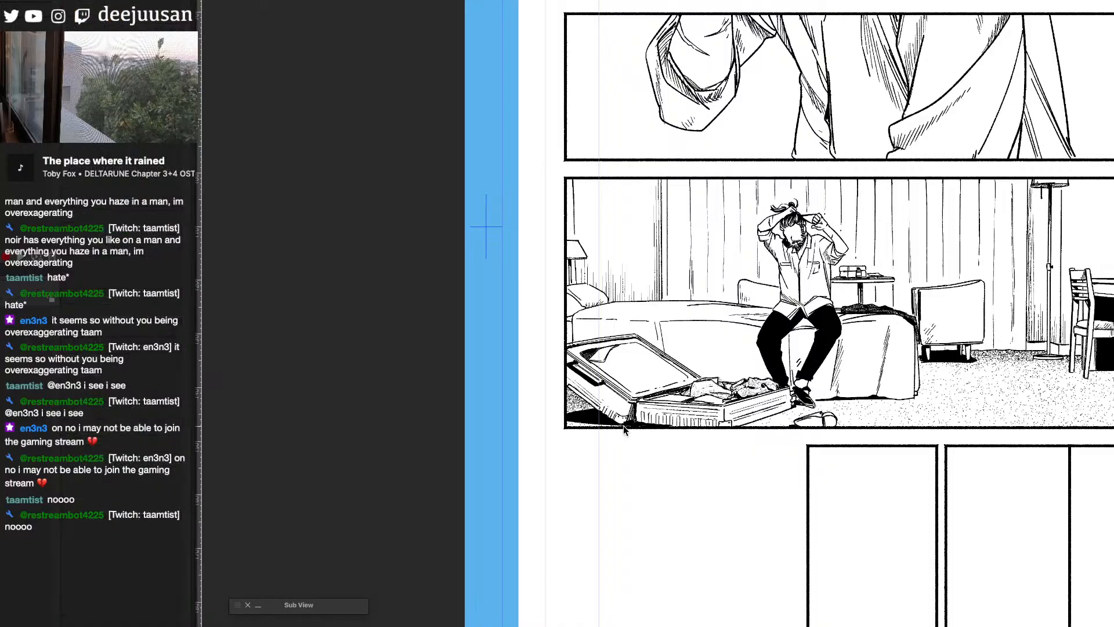
{"action": "left_click_drag", "start_coordinate": [624, 426], "coordinate": [517, 482]}
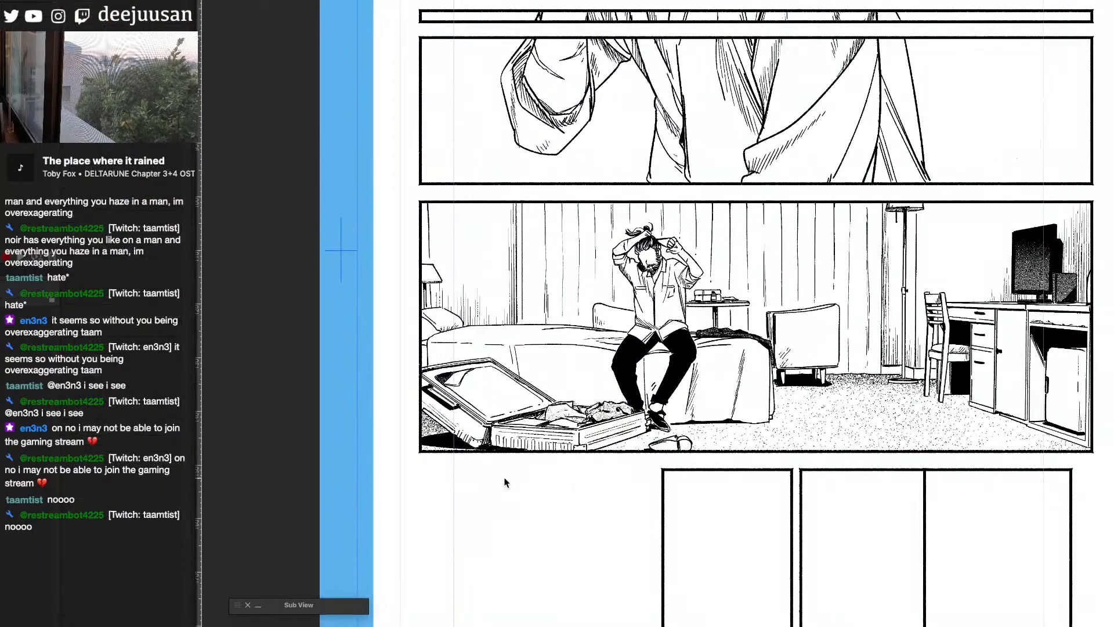
{"action": "key", "text": "b"}
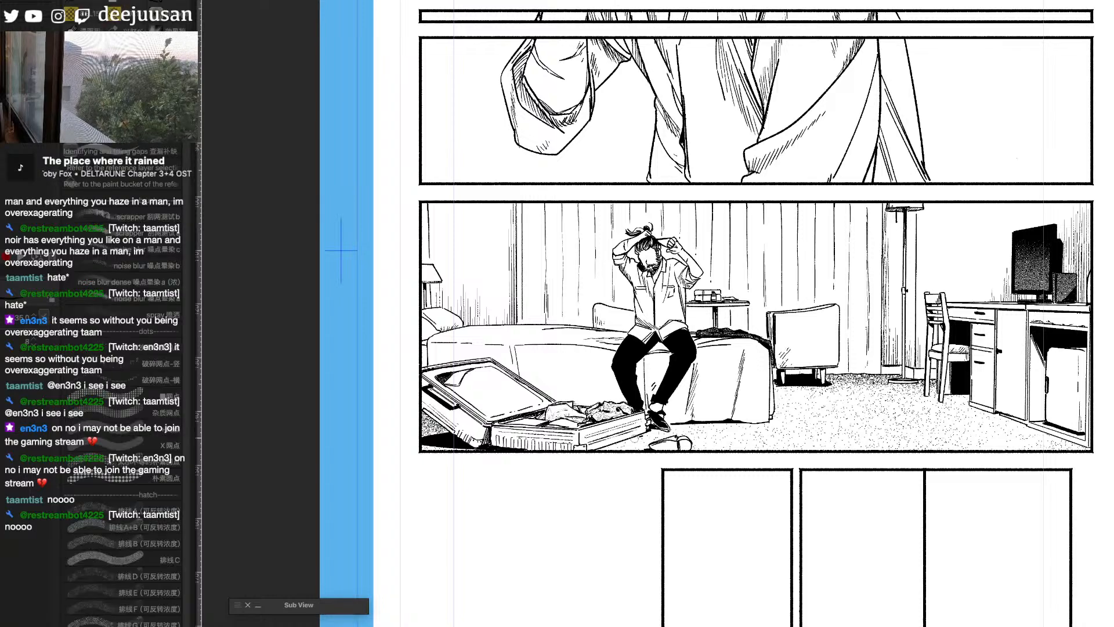
{"action": "left_click_drag", "start_coordinate": [641, 433], "coordinate": [594, 452]}
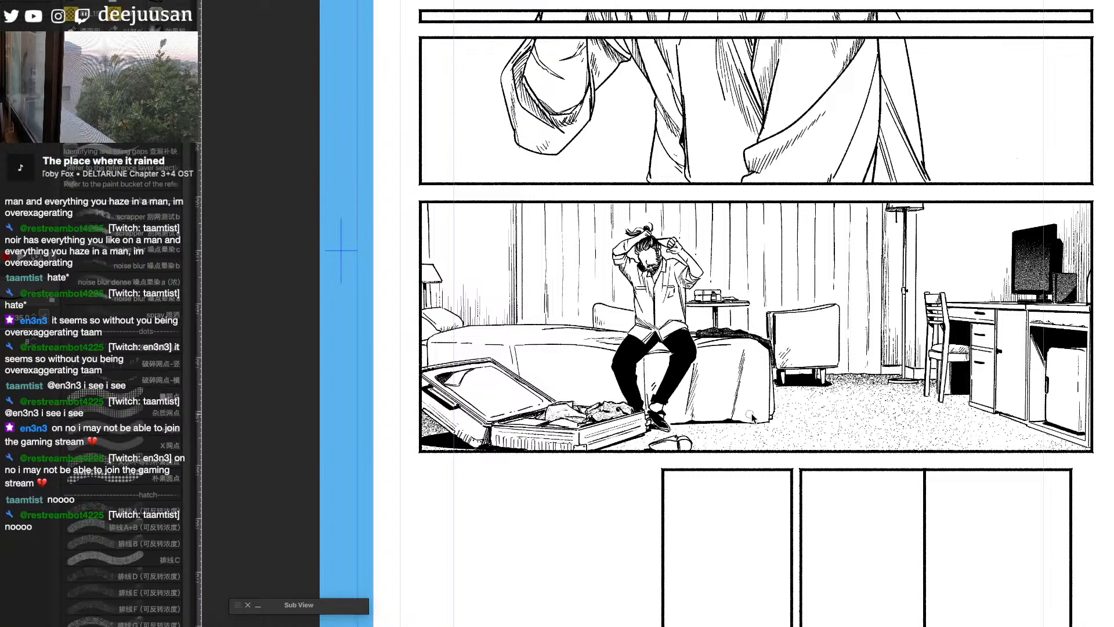
- Show the blue sketch and ink the outer rim and oval face outline of the shower head in the lower middle panel
{"action": "key", "text": "o"}
{"action": "left_click_drag", "start_coordinate": [929, 566], "coordinate": [928, 381]}
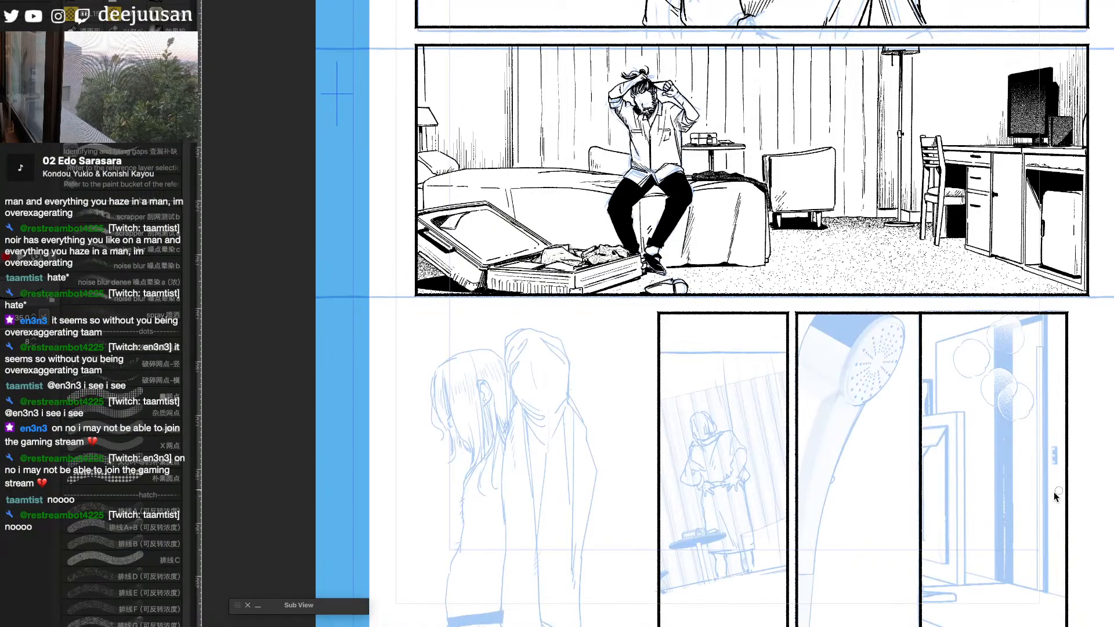
{"action": "scroll", "coordinate": [1054, 492], "scroll_direction": "up", "scroll_amount": 1}
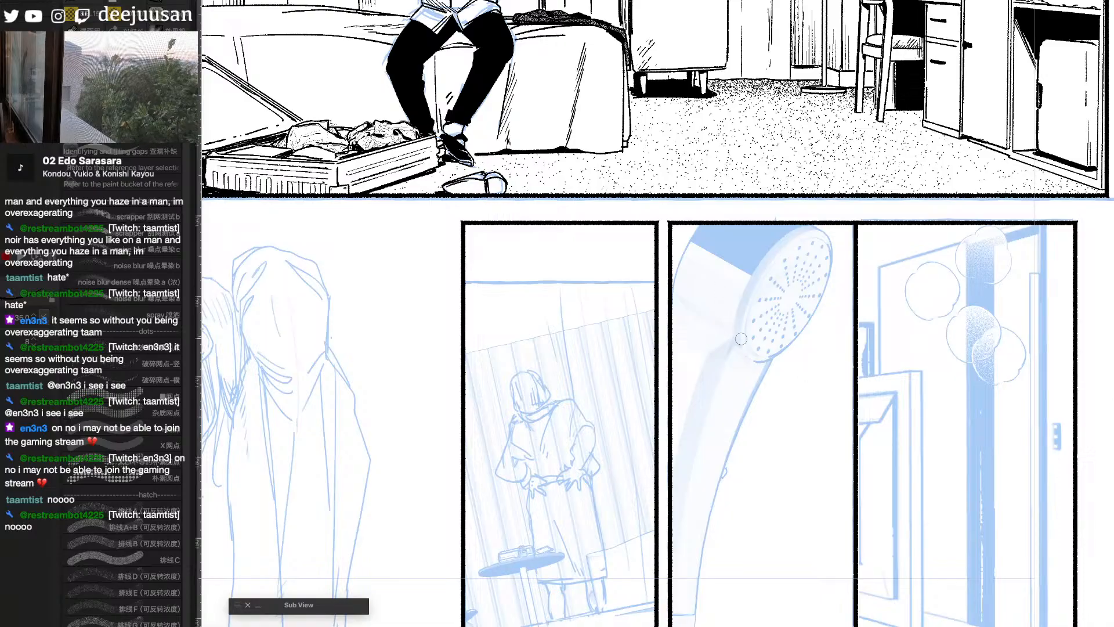
{"action": "mouse_move", "coordinate": [735, 335]}
{"action": "left_mouse_down"}
{"action": "mouse_move", "coordinate": [738, 298]}
{"action": "mouse_move", "coordinate": [771, 248]}
{"action": "mouse_move", "coordinate": [815, 224]}
{"action": "left_mouse_up"}
{"action": "key", "text": "ctrl+z"}
{"action": "mouse_move", "coordinate": [735, 333]}
{"action": "left_mouse_down"}
{"action": "mouse_move", "coordinate": [758, 264]}
{"action": "mouse_move", "coordinate": [811, 227]}
{"action": "left_mouse_up"}
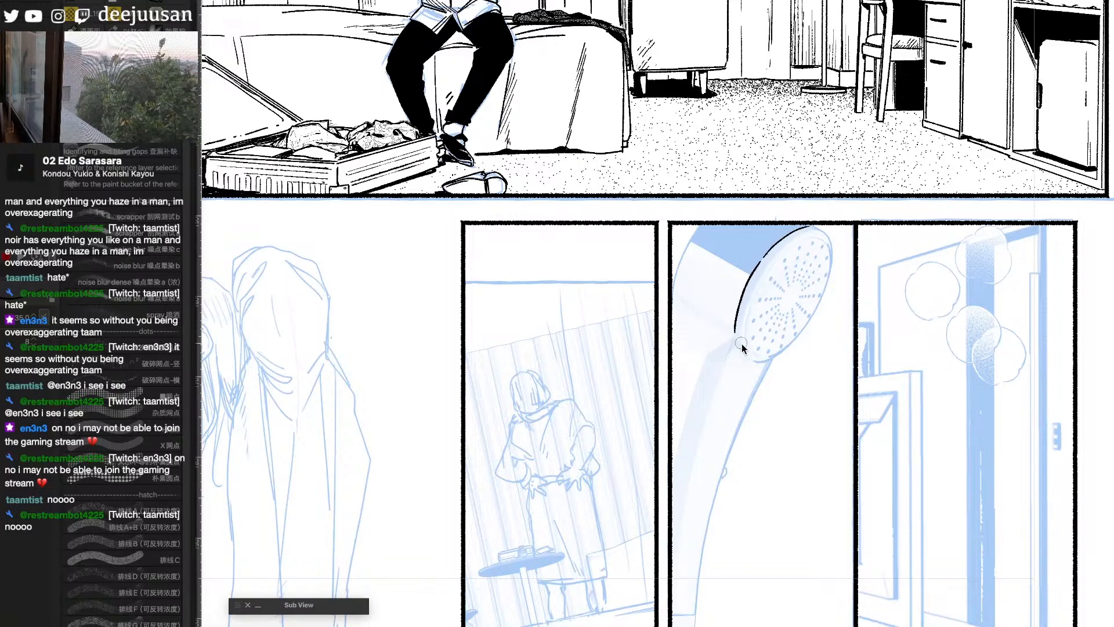
{"action": "mouse_move", "coordinate": [744, 351]}
{"action": "left_mouse_down"}
{"action": "mouse_move", "coordinate": [752, 297]}
{"action": "mouse_move", "coordinate": [786, 248]}
{"action": "mouse_move", "coordinate": [825, 233]}
{"action": "mouse_move", "coordinate": [815, 230]}
{"action": "mouse_move", "coordinate": [828, 234]}
{"action": "mouse_move", "coordinate": [824, 276]}
{"action": "left_mouse_up"}
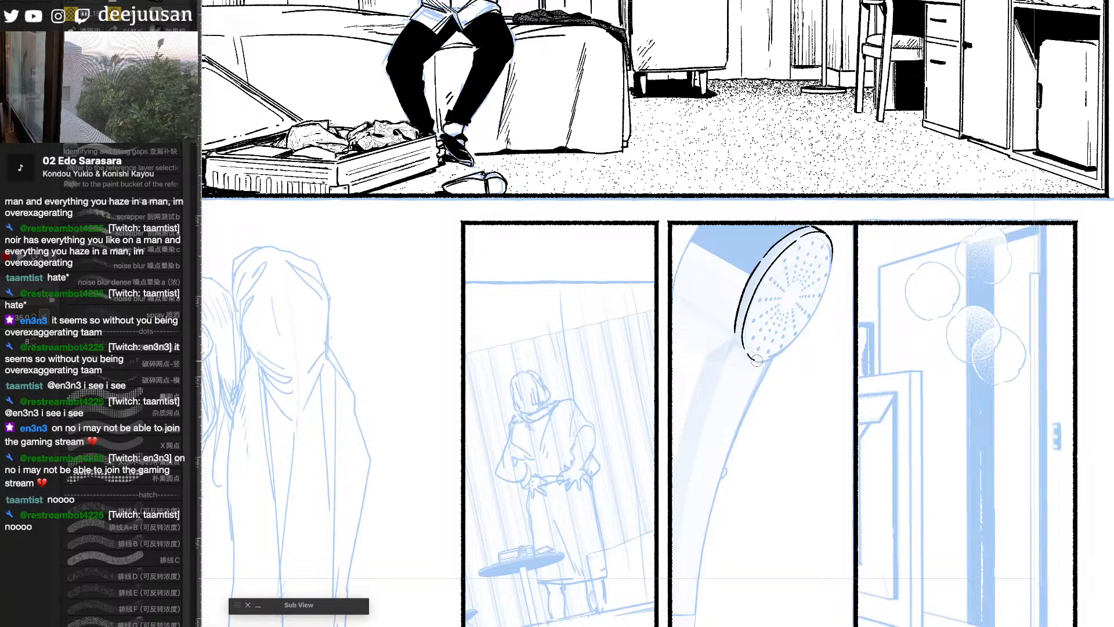
- Ink the handle's upper front edge with water drips, a falling drop, and the outline of the shower head's body behind the face
{"action": "mouse_move", "coordinate": [757, 359]}
{"action": "left_mouse_down"}
{"action": "mouse_move", "coordinate": [777, 354]}
{"action": "mouse_move", "coordinate": [822, 296]}
{"action": "mouse_move", "coordinate": [792, 348]}
{"action": "mouse_move", "coordinate": [795, 375]}
{"action": "mouse_move", "coordinate": [738, 426]}
{"action": "mouse_move", "coordinate": [723, 470]}
{"action": "left_mouse_up"}
{"action": "left_click", "coordinate": [793, 377]}
{"action": "left_click_drag", "start_coordinate": [793, 377], "coordinate": [791, 381]}
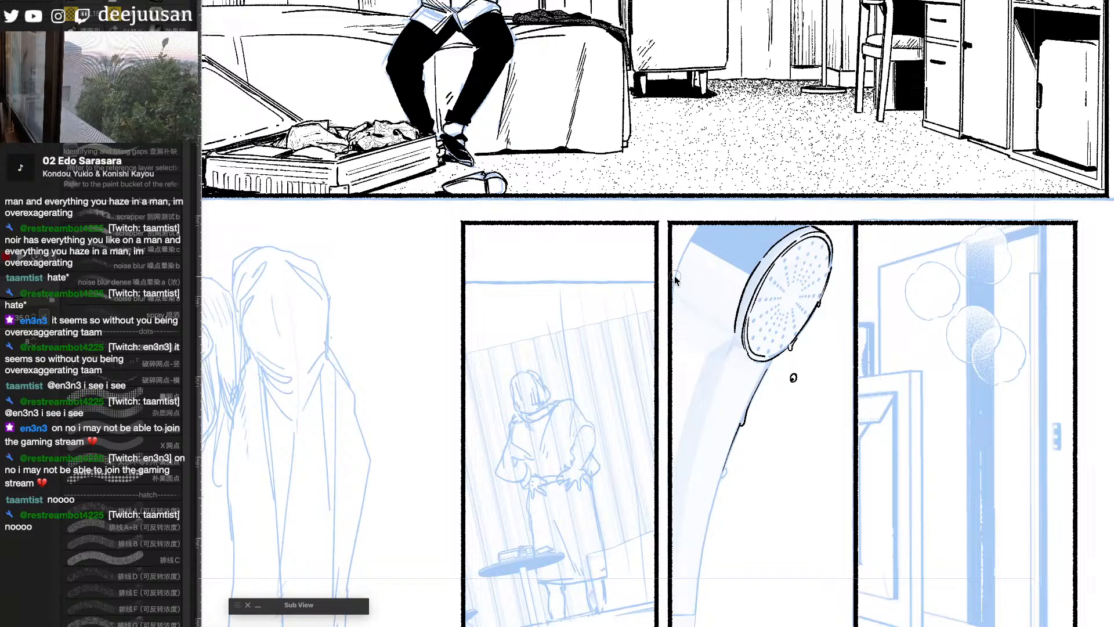
{"action": "mouse_move", "coordinate": [711, 206]}
{"action": "left_mouse_down"}
{"action": "mouse_move", "coordinate": [675, 298]}
{"action": "mouse_move", "coordinate": [734, 330]}
{"action": "left_mouse_up"}
{"action": "left_click_drag", "start_coordinate": [685, 302], "coordinate": [731, 327]}
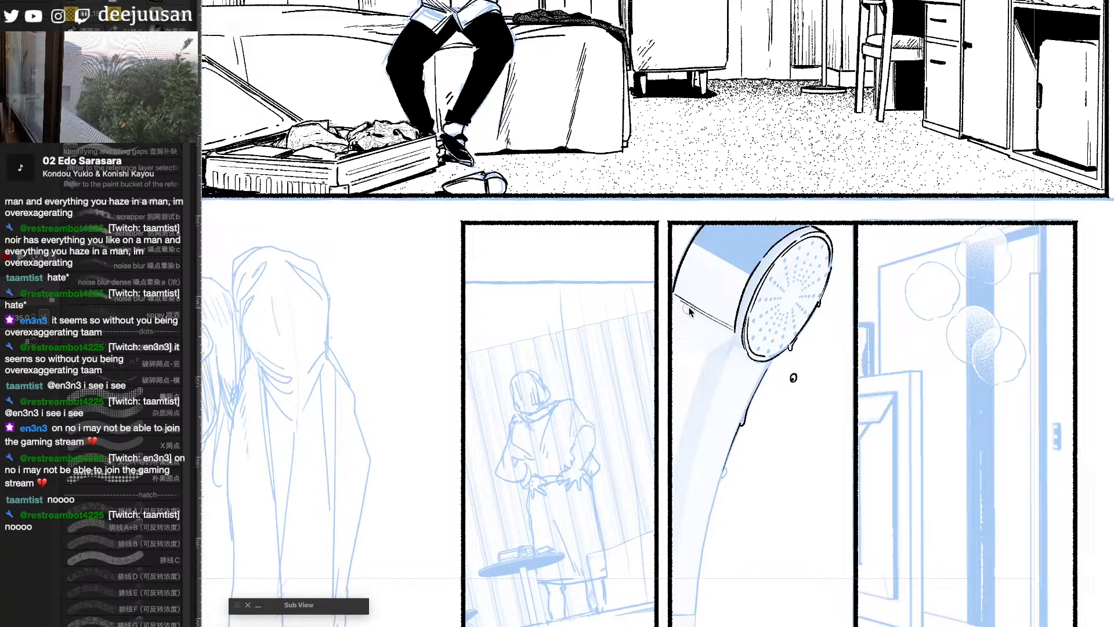
- Ink both sides of the shower handle down past the page edge, add its joint line, and hatch the rim where the neck meets it
{"action": "mouse_move", "coordinate": [682, 302]}
{"action": "left_mouse_down"}
{"action": "mouse_move", "coordinate": [732, 336]}
{"action": "mouse_move", "coordinate": [708, 325]}
{"action": "mouse_move", "coordinate": [728, 364]}
{"action": "mouse_move", "coordinate": [713, 376]}
{"action": "mouse_move", "coordinate": [777, 314]}
{"action": "mouse_move", "coordinate": [727, 363]}
{"action": "mouse_move", "coordinate": [732, 344]}
{"action": "mouse_move", "coordinate": [705, 423]}
{"action": "left_mouse_up"}
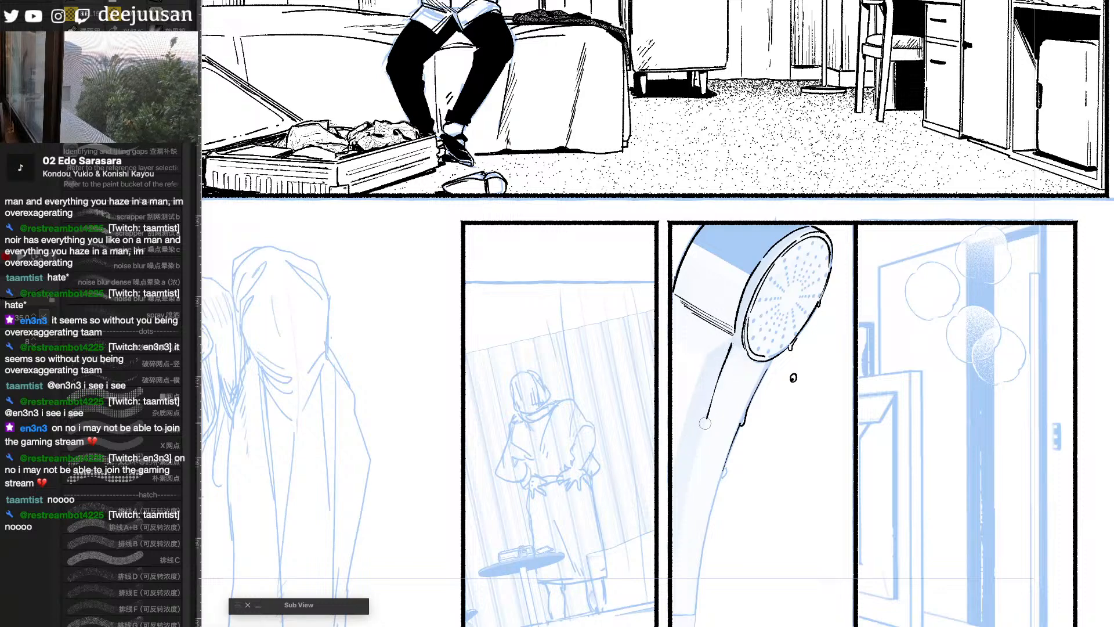
{"action": "mouse_move", "coordinate": [732, 343]}
{"action": "left_mouse_down"}
{"action": "mouse_move", "coordinate": [714, 368]}
{"action": "mouse_move", "coordinate": [672, 552]}
{"action": "left_mouse_up"}
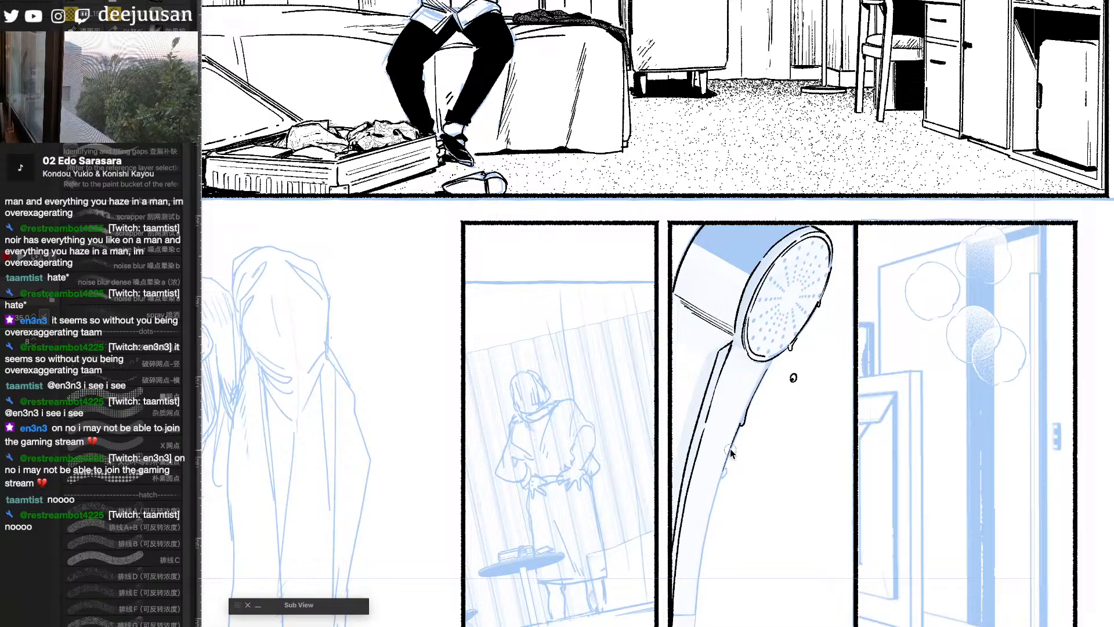
{"action": "left_click_drag", "start_coordinate": [731, 453], "coordinate": [691, 625]}
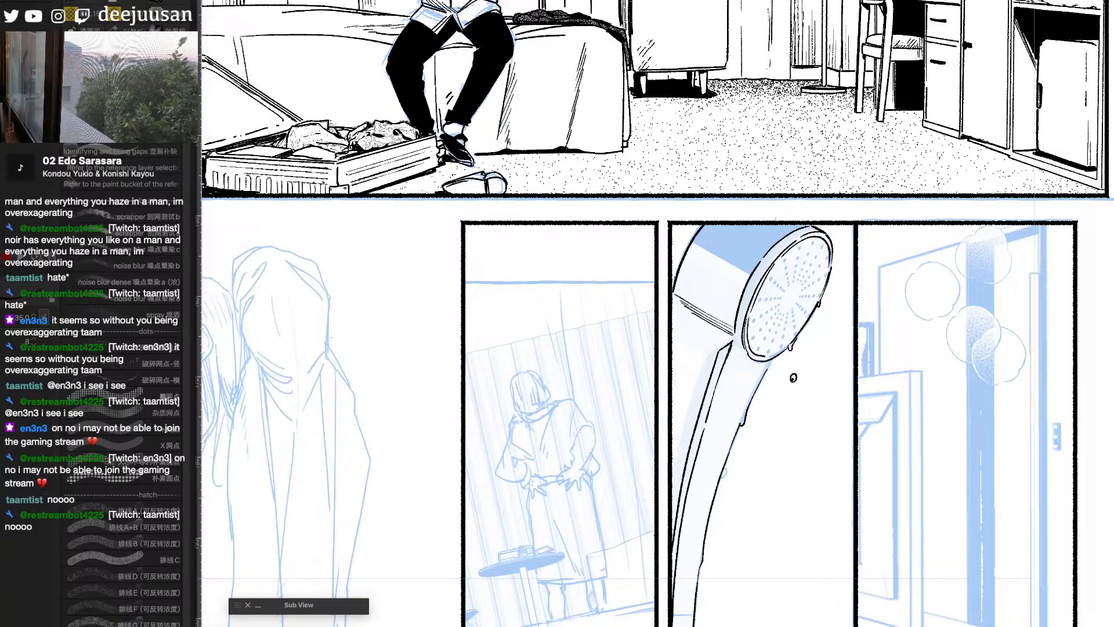
{"action": "left_click_drag", "start_coordinate": [793, 378], "coordinate": [817, 194]}
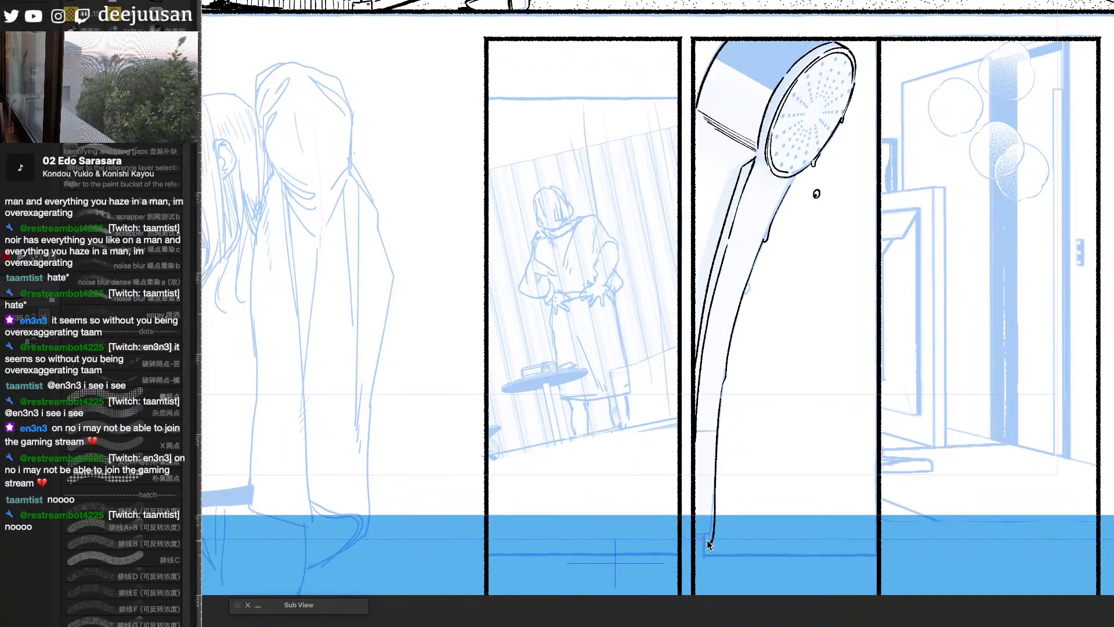
{"action": "left_click_drag", "start_coordinate": [696, 431], "coordinate": [718, 430]}
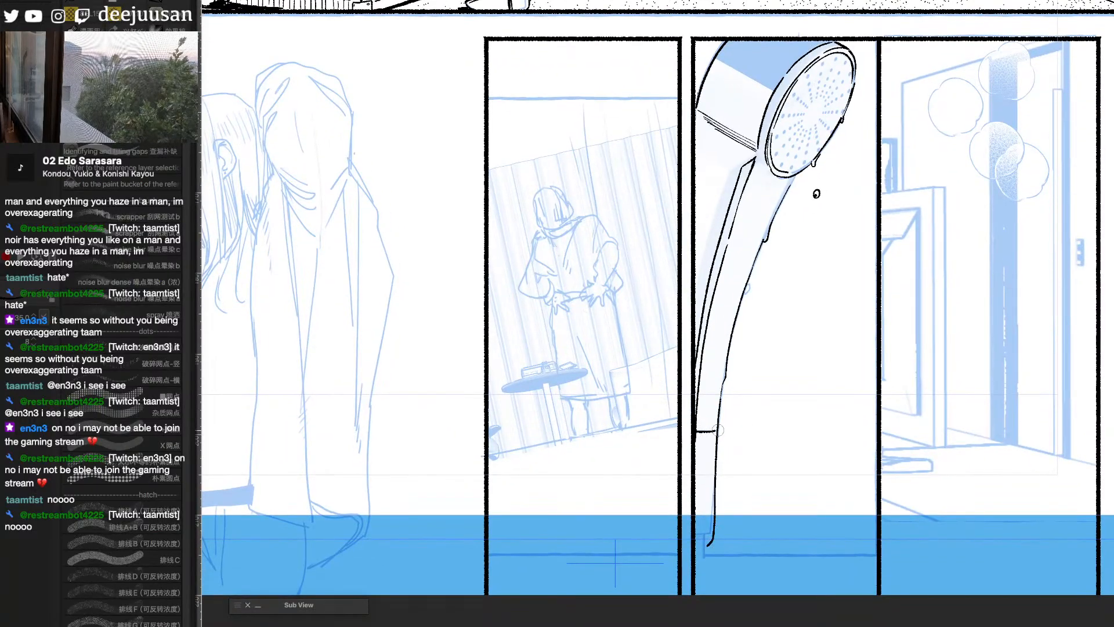
{"action": "left_click_drag", "start_coordinate": [794, 399], "coordinate": [816, 488]}
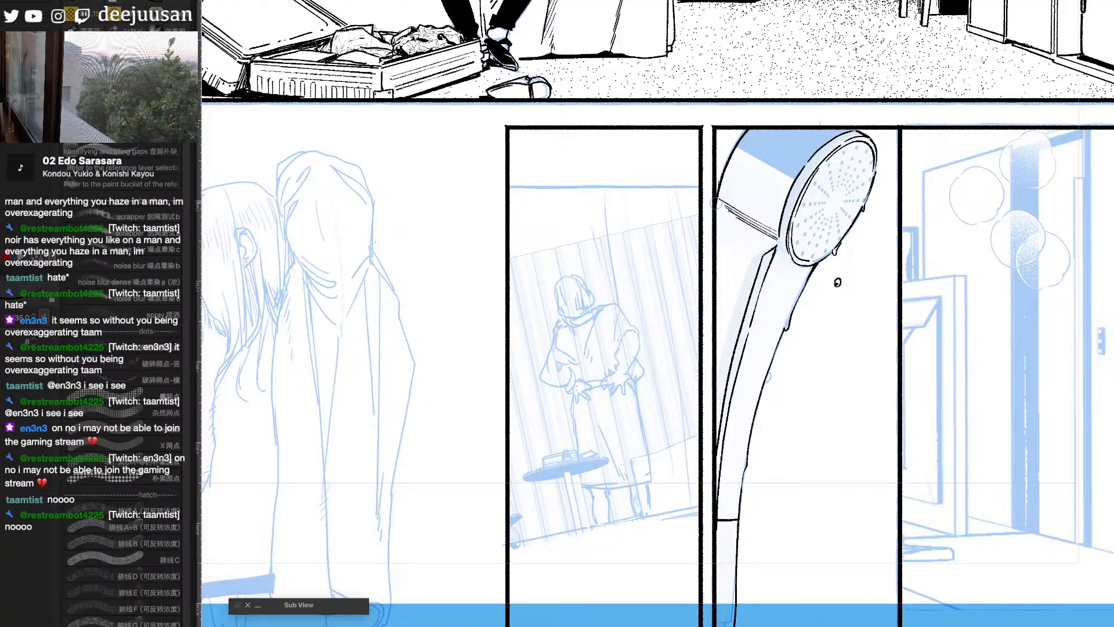
{"action": "mouse_move", "coordinate": [775, 246]}
{"action": "left_mouse_down"}
{"action": "mouse_move", "coordinate": [750, 264]}
{"action": "mouse_move", "coordinate": [787, 252]}
{"action": "left_mouse_up"}
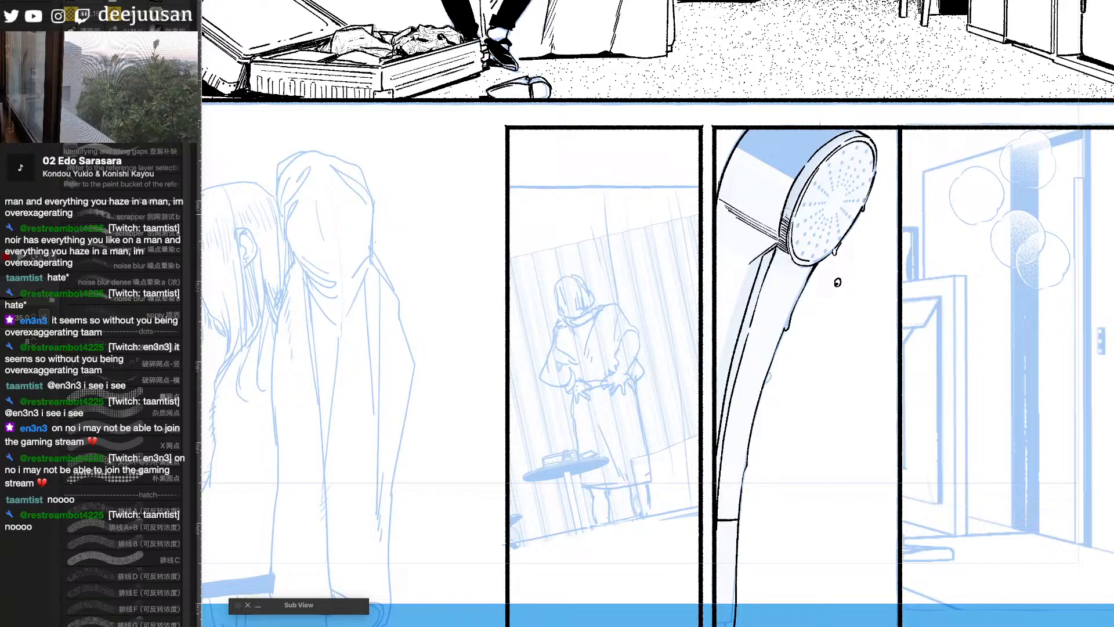
- Dot in the first radial rows of nozzle holes on the shower face and the ring of holes around its centre
{"action": "left_click_drag", "start_coordinate": [841, 432], "coordinate": [833, 452]}
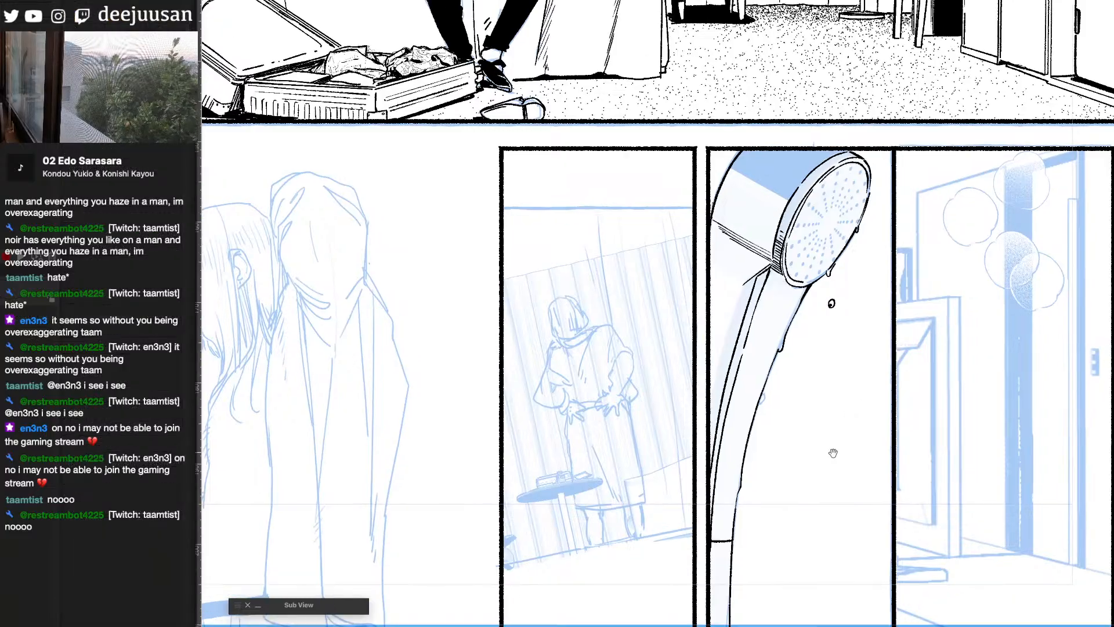
{"action": "scroll", "coordinate": [865, 354], "scroll_direction": "up", "scroll_amount": 1}
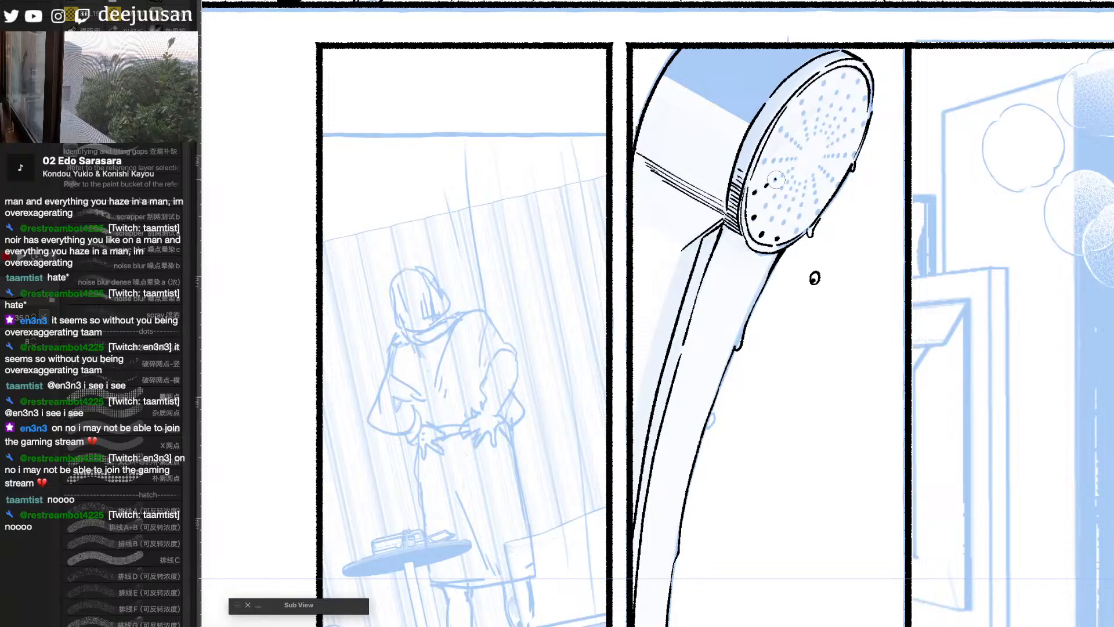
{"action": "left_click", "coordinate": [783, 175]}
{"action": "left_click", "coordinate": [788, 172]}
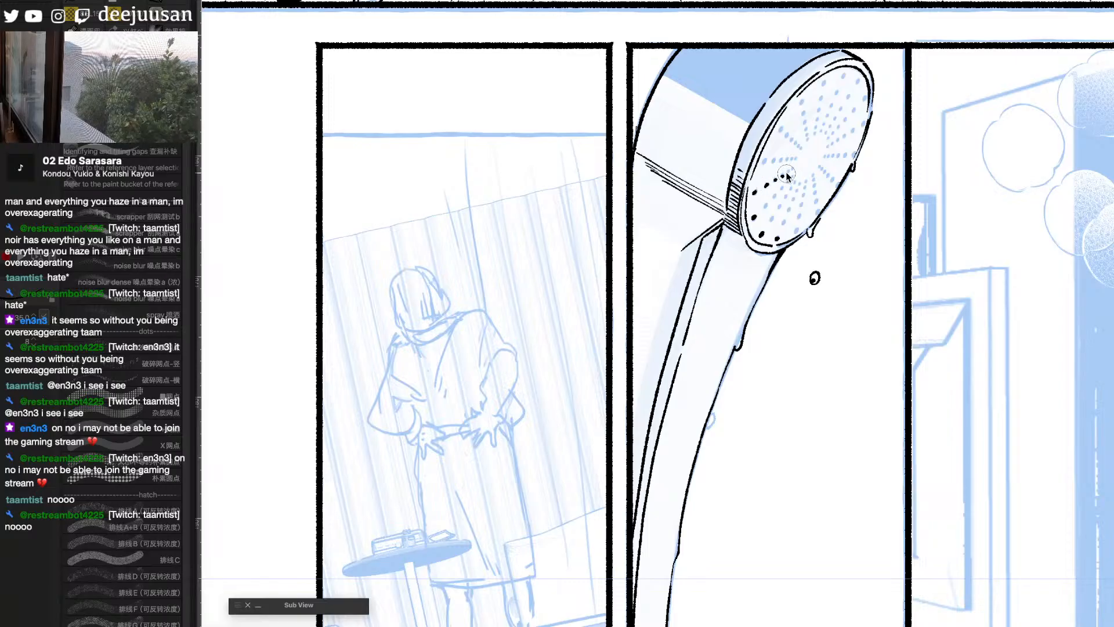
{"action": "left_click", "coordinate": [793, 168]}
{"action": "left_click", "coordinate": [794, 176]}
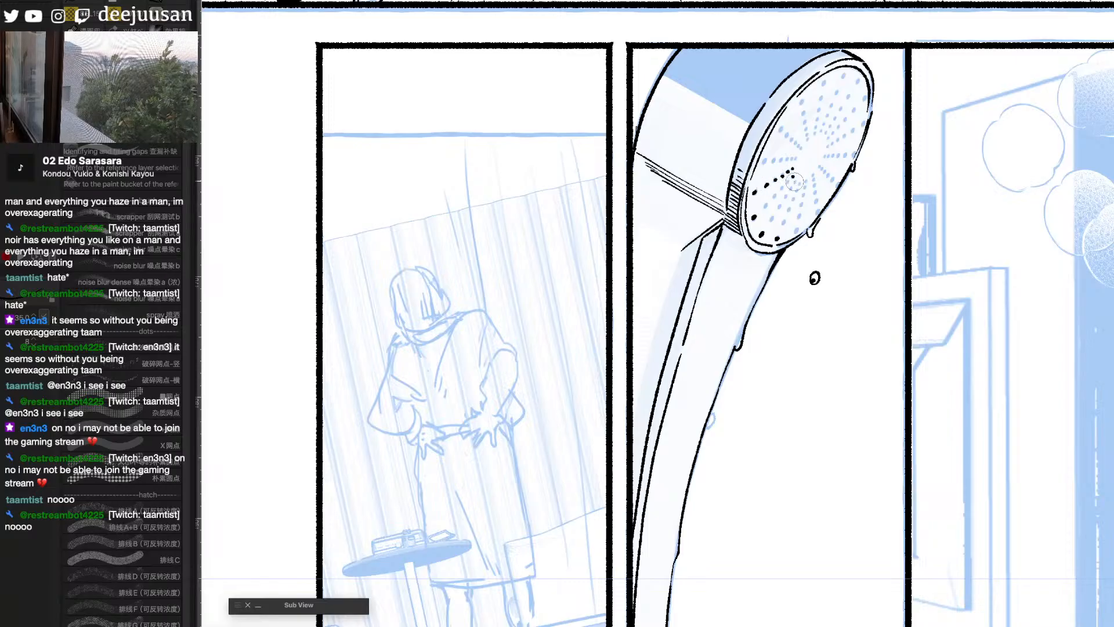
{"action": "left_click", "coordinate": [795, 181]}
{"action": "left_click", "coordinate": [800, 183]}
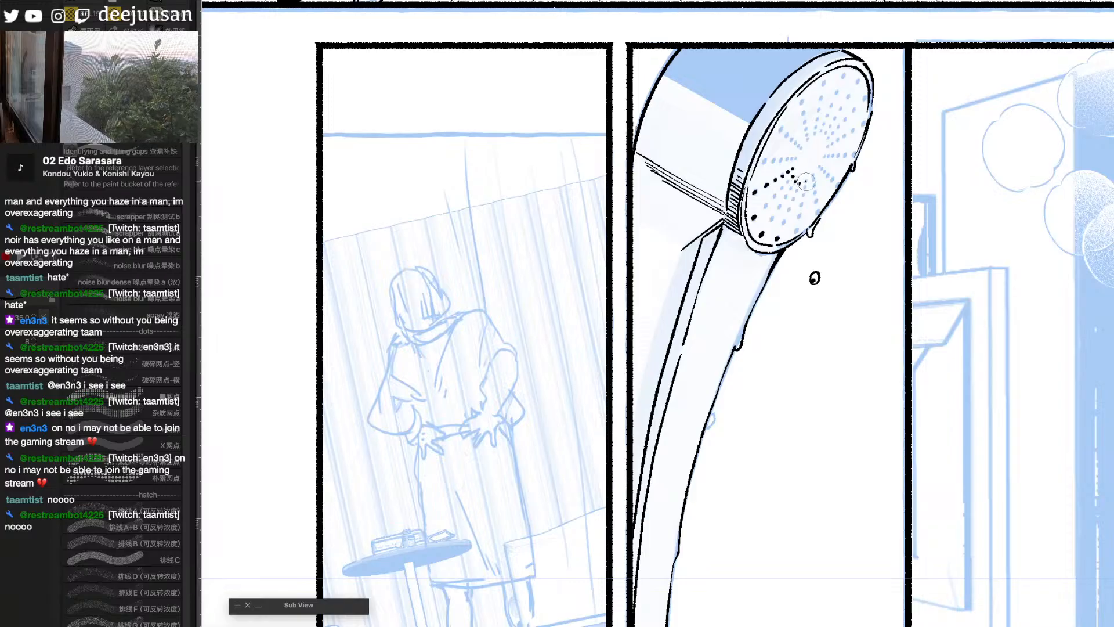
{"action": "left_click", "coordinate": [806, 182]}
{"action": "left_click", "coordinate": [813, 175]}
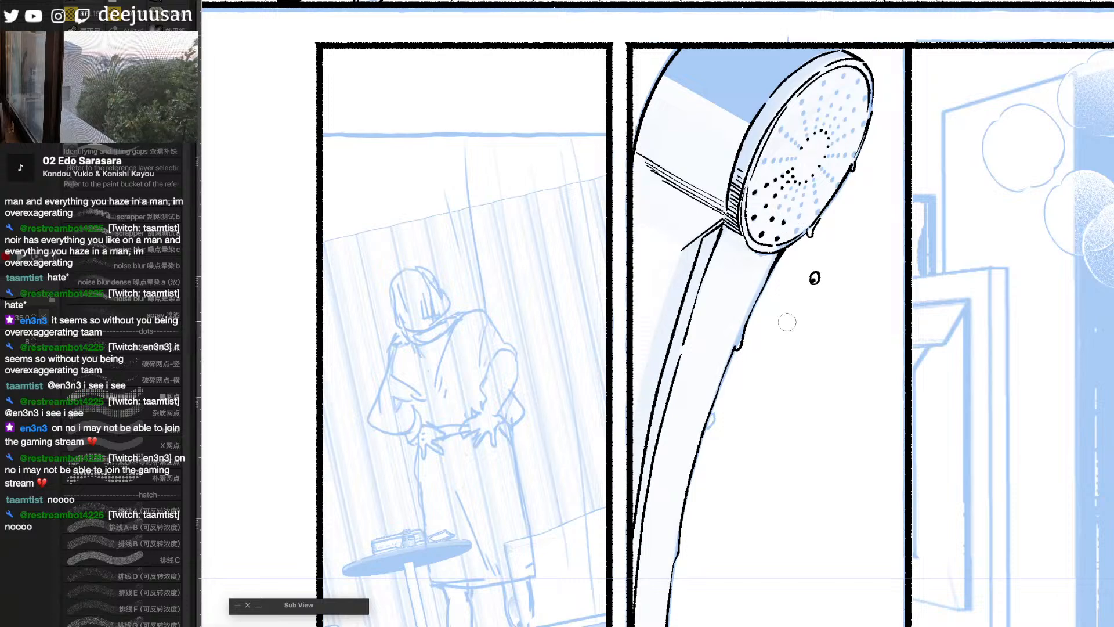
- Ink the remaining radial rows of nozzle holes across the shower face, undoing a stray mark near the lower drip
{"action": "key", "text": "F6"}
{"action": "left_click", "coordinate": [732, 348]}
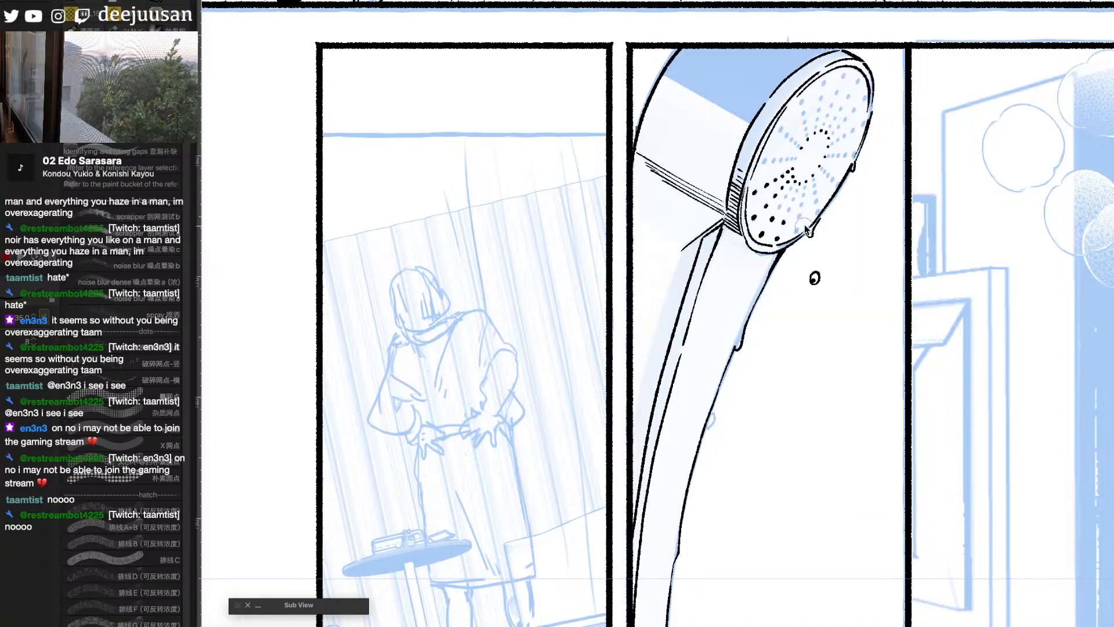
{"action": "left_click", "coordinate": [812, 223]}
{"action": "key", "text": "ctrl+z"}
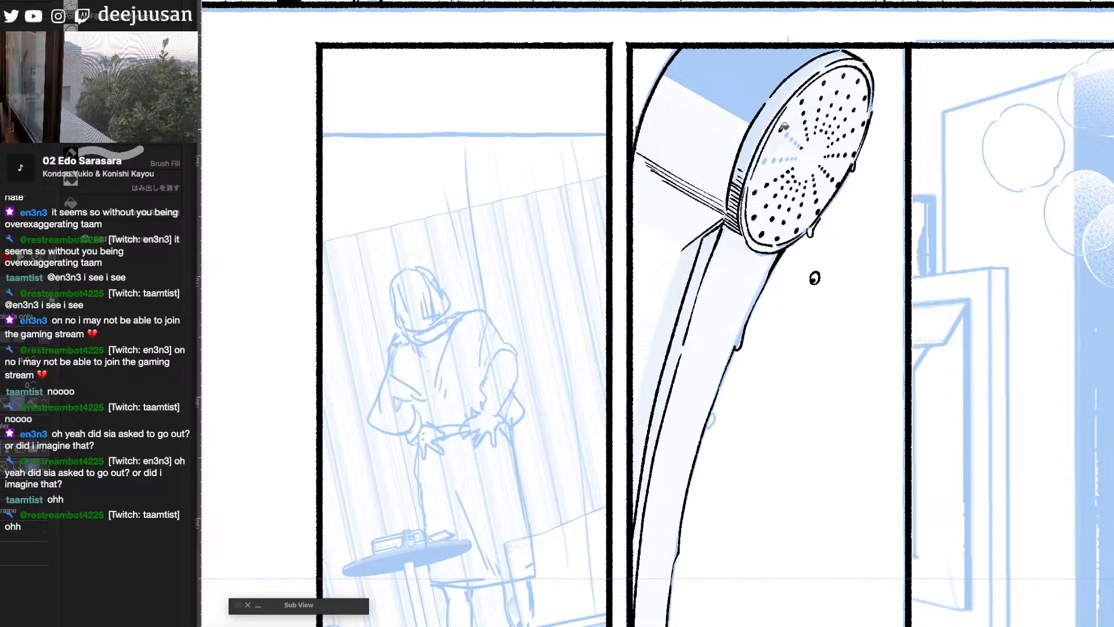
{"action": "left_click", "coordinate": [797, 144]}
{"action": "left_click", "coordinate": [800, 147]}
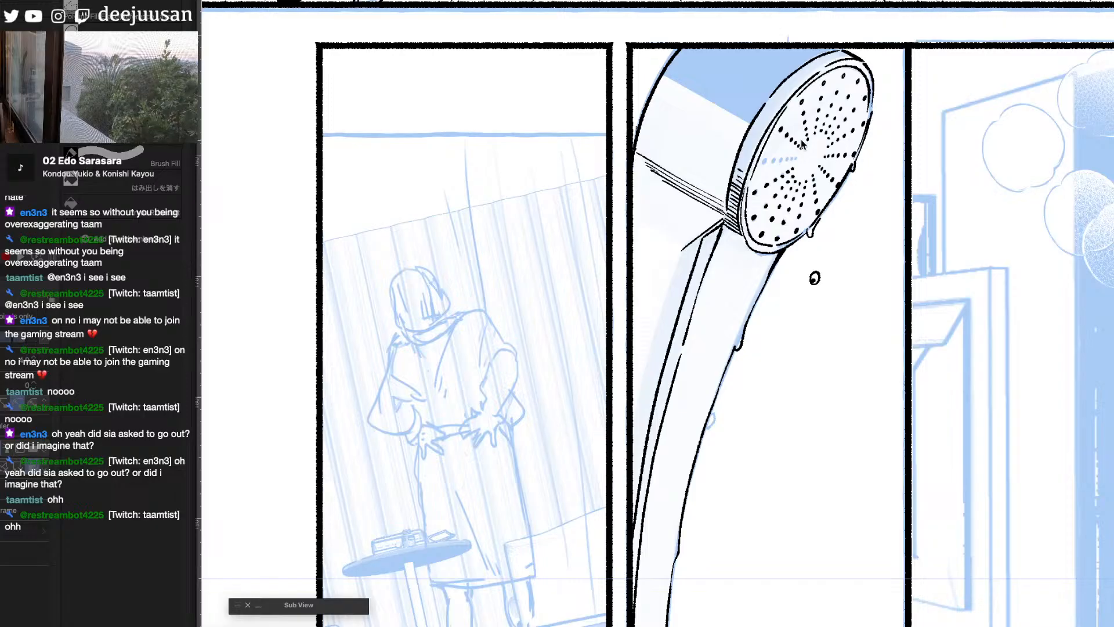
{"action": "left_click", "coordinate": [764, 161]}
{"action": "left_click", "coordinate": [773, 160]}
{"action": "left_click", "coordinate": [781, 159]}
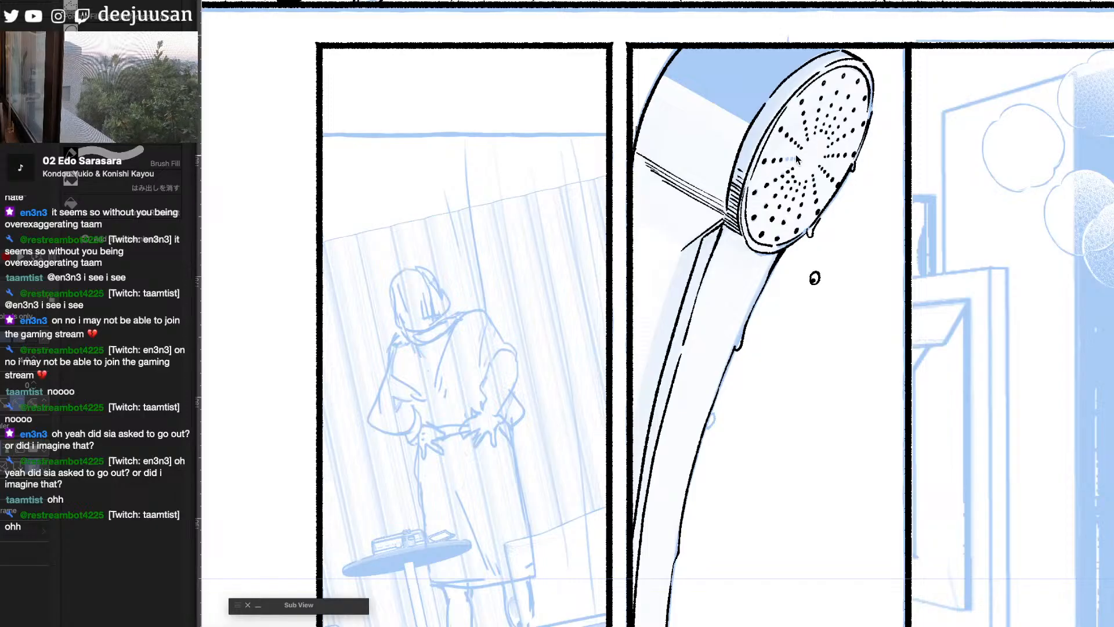
{"action": "left_click", "coordinate": [788, 159]}
{"action": "left_click", "coordinate": [794, 158]}
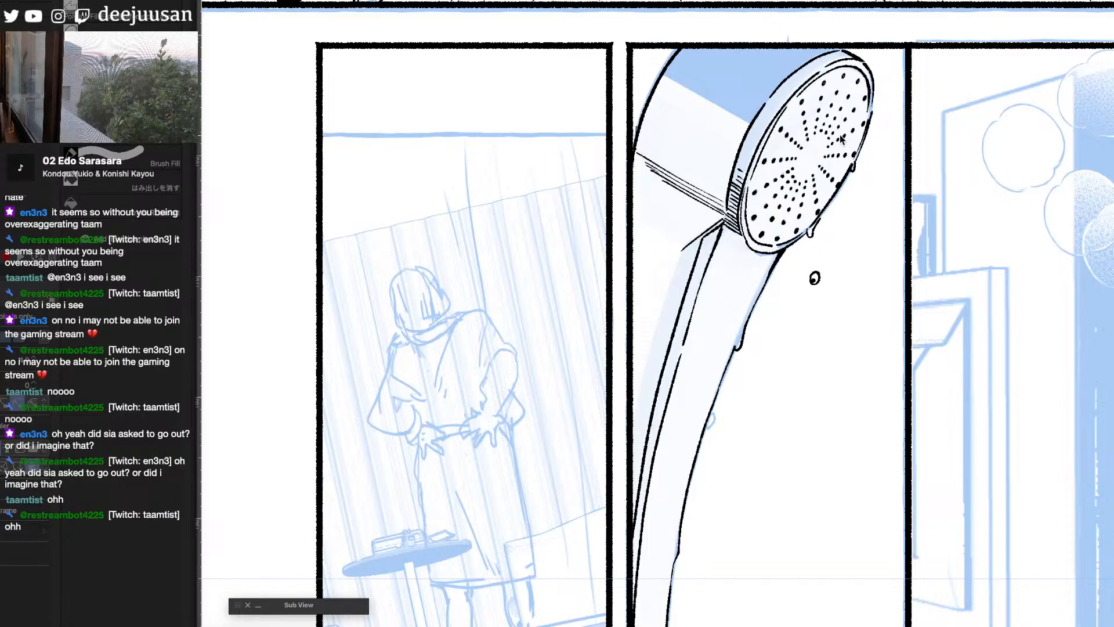
- Touch up the ink line along the lower rim of the shower face with the pen and eraser
{"action": "key", "text": "p"}
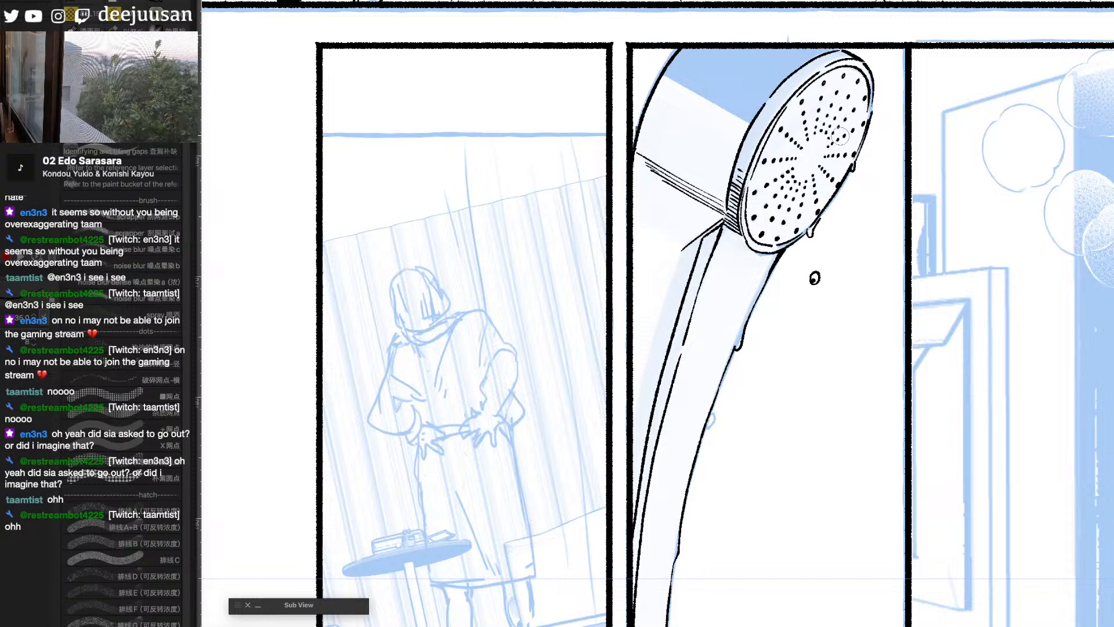
{"action": "key", "text": "q"}
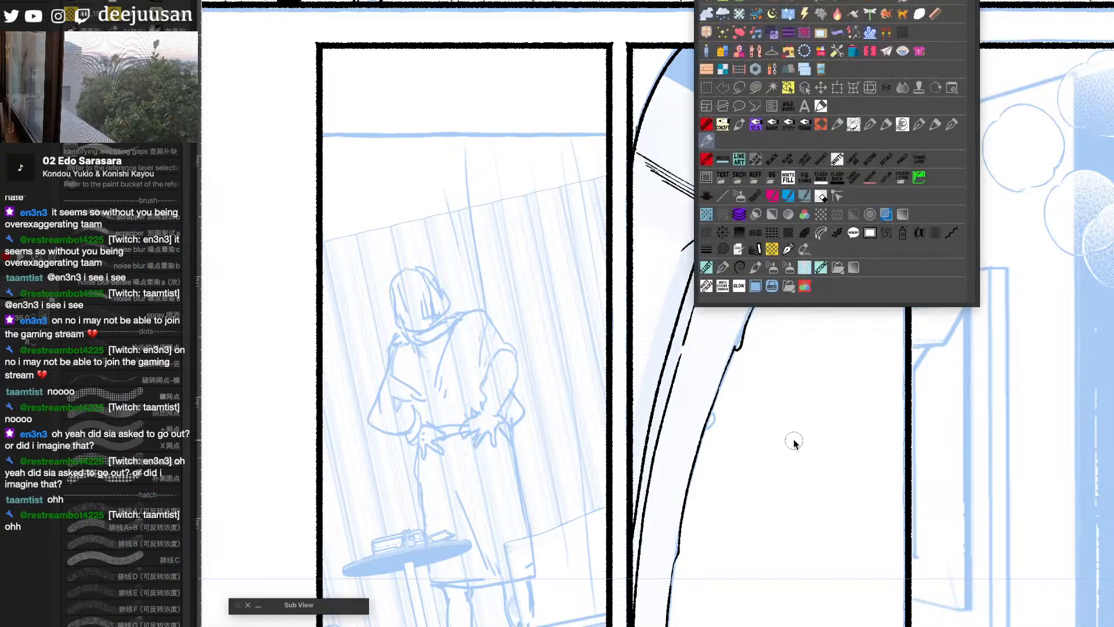
{"action": "left_click", "coordinate": [709, 144]}
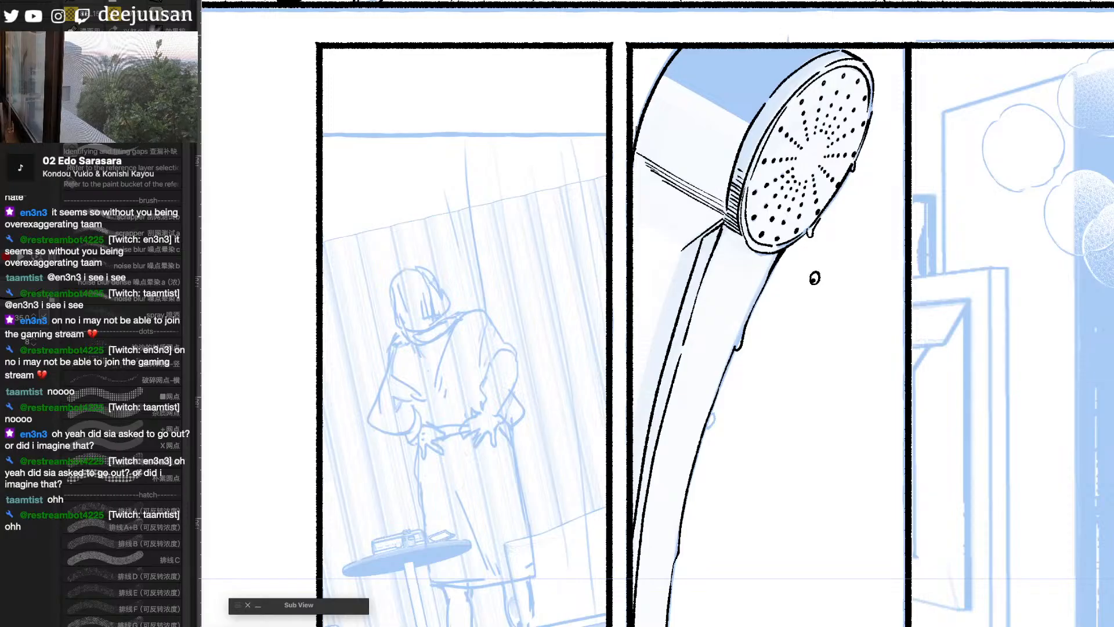
{"action": "key", "text": "e"}
{"action": "key", "text": "b"}
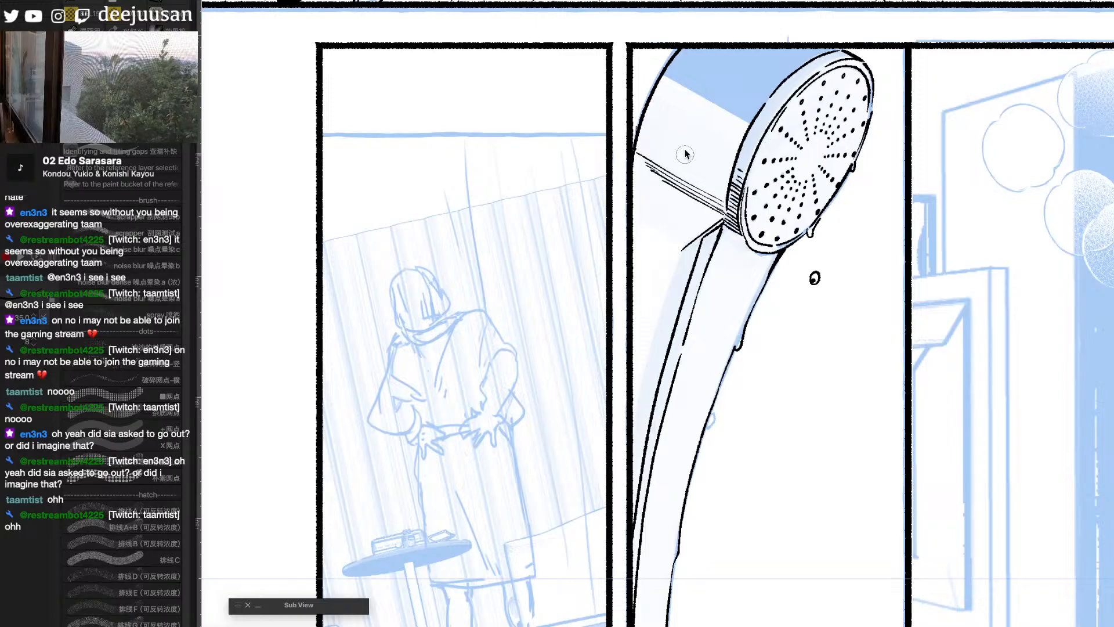
{"action": "key", "text": "e"}
{"action": "key", "text": "b"}
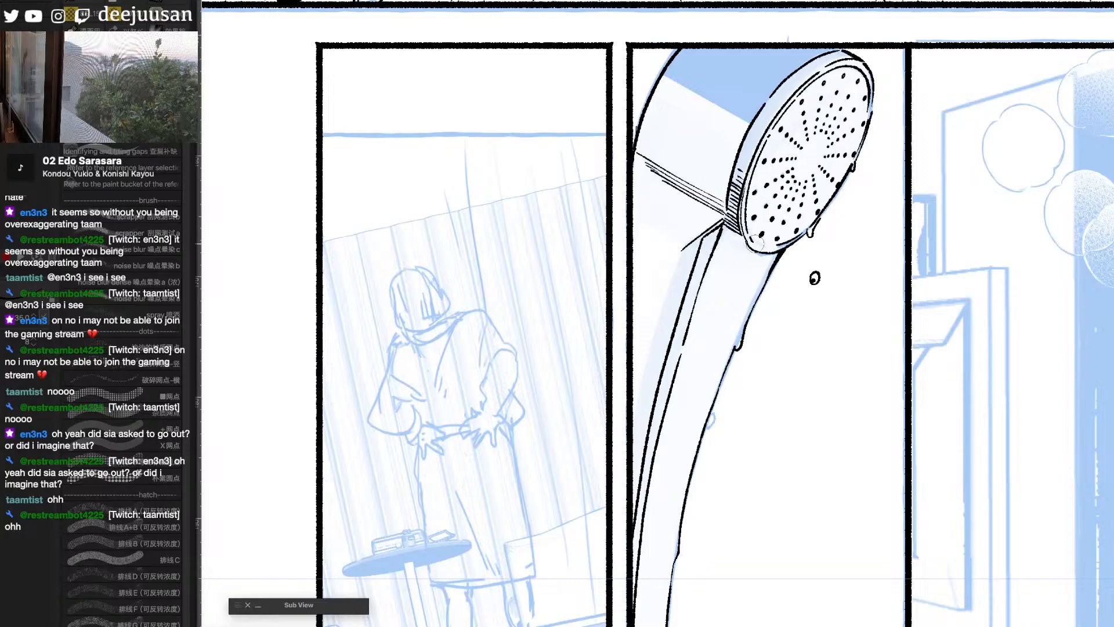
{"action": "mouse_move", "coordinate": [754, 246]}
{"action": "left_mouse_down"}
{"action": "mouse_move", "coordinate": [785, 244]}
{"action": "mouse_move", "coordinate": [811, 223]}
{"action": "left_mouse_up"}
{"action": "key", "text": "e"}
{"action": "key", "text": "b"}
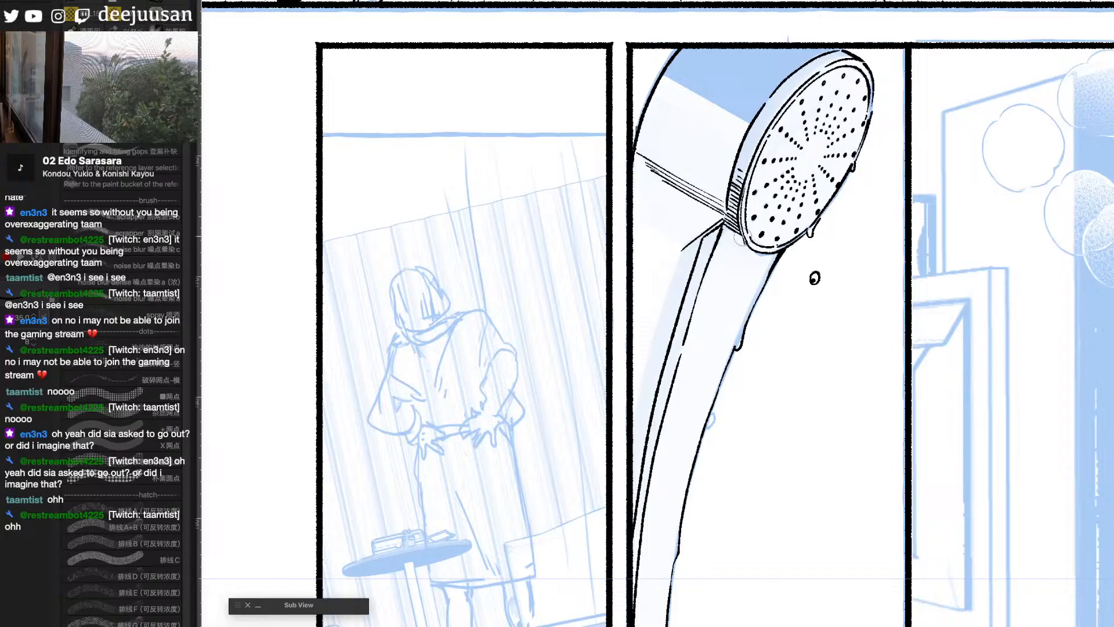
- Ink a second falling drop below the first one and a small droplet on the handle's upper front
{"action": "scroll", "coordinate": [759, 257], "scroll_direction": "down", "scroll_amount": 2}
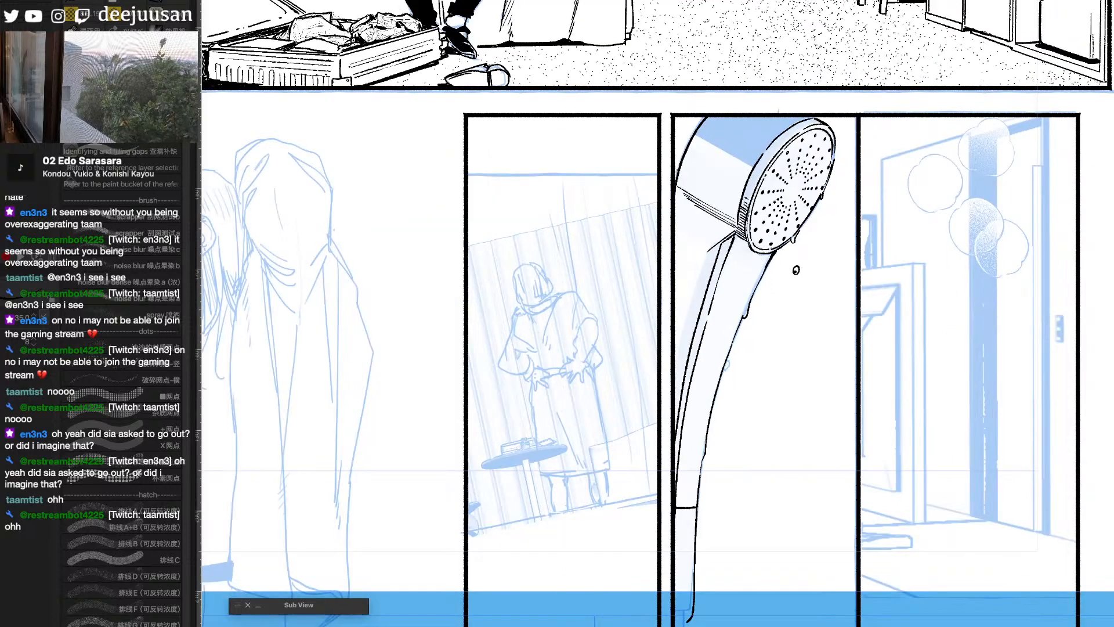
{"action": "key", "text": "ctrl+h"}
{"action": "key", "text": "ctrl+h"}
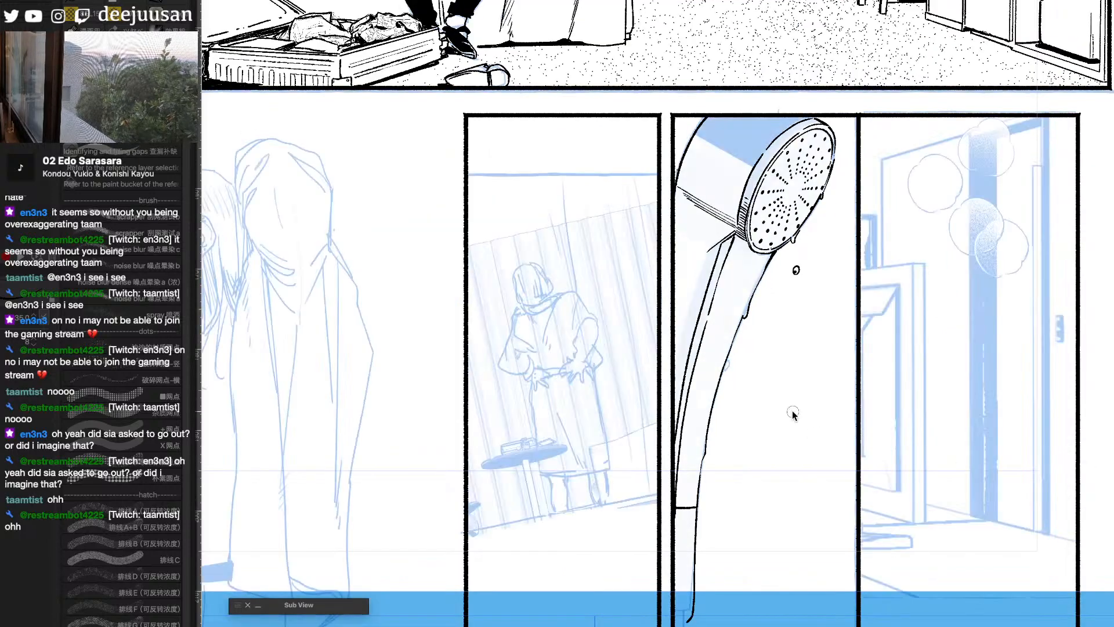
{"action": "left_click", "coordinate": [779, 359]}
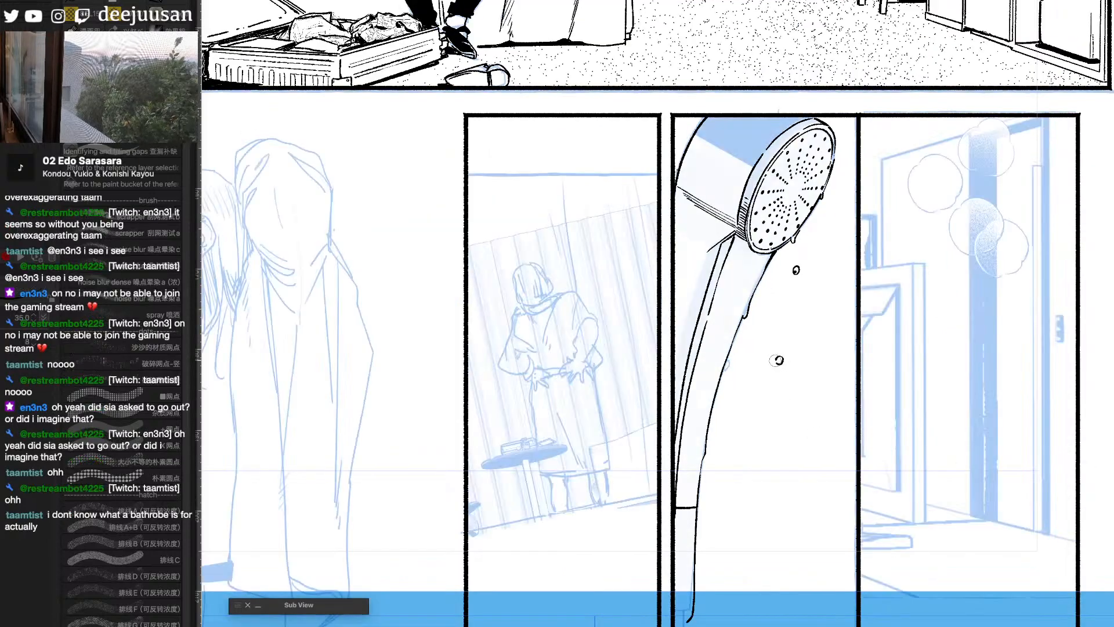
- Hide the sketch, select the handle's front face, and speckle its upper part with a noise texture brush
{"action": "key", "text": "g"}
{"action": "left_click", "coordinate": [748, 280]}
{"action": "key", "text": "b"}
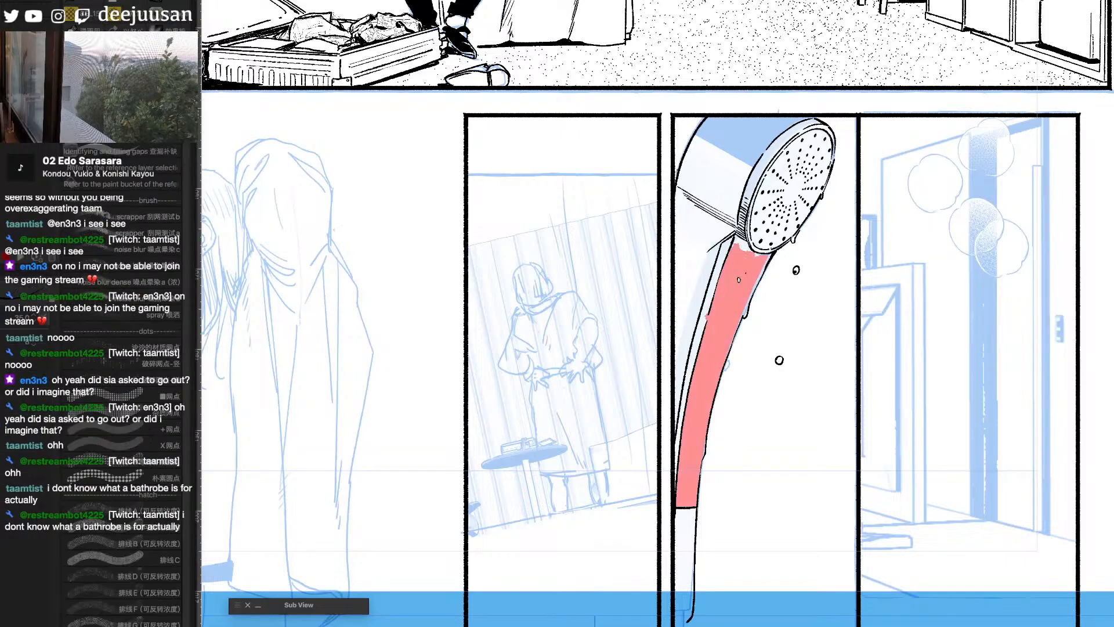
{"action": "key", "text": "ctrl+h"}
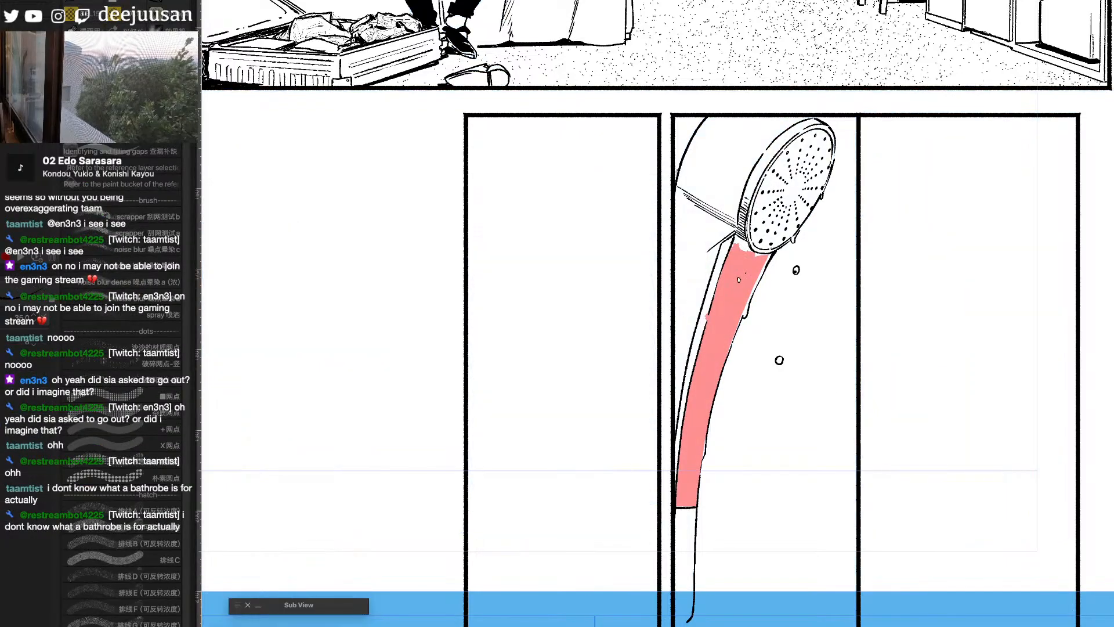
{"action": "key", "text": "q"}
{"action": "key", "text": "F1"}
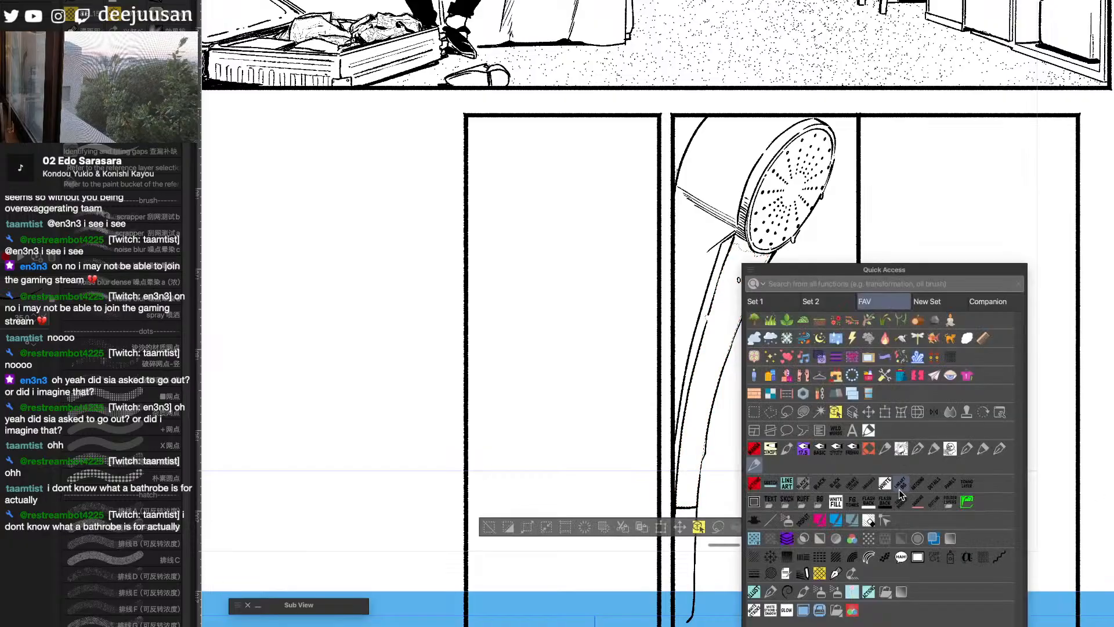
{"action": "left_click", "coordinate": [935, 558]}
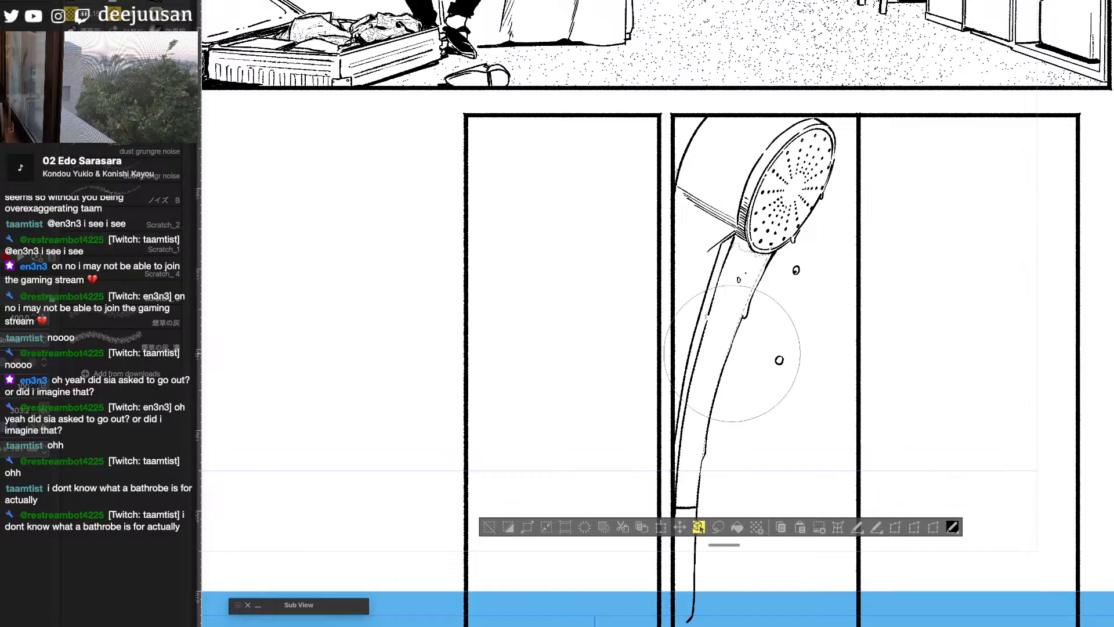
{"action": "mouse_move", "coordinate": [733, 354]}
{"action": "left_mouse_down"}
{"action": "mouse_move", "coordinate": [785, 259]}
{"action": "mouse_move", "coordinate": [758, 338]}
{"action": "left_mouse_up"}
{"action": "key", "text": "q"}
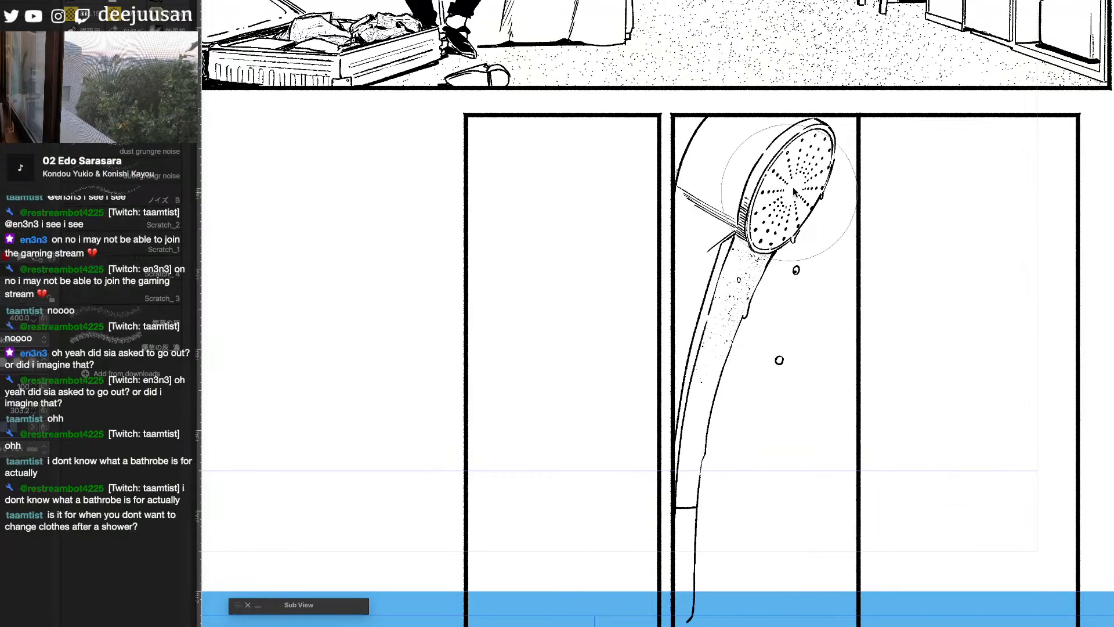
- Speckle the shower face and the lower end of the handle's front, above the joint line, with the noise brush
{"action": "key", "text": "q"}
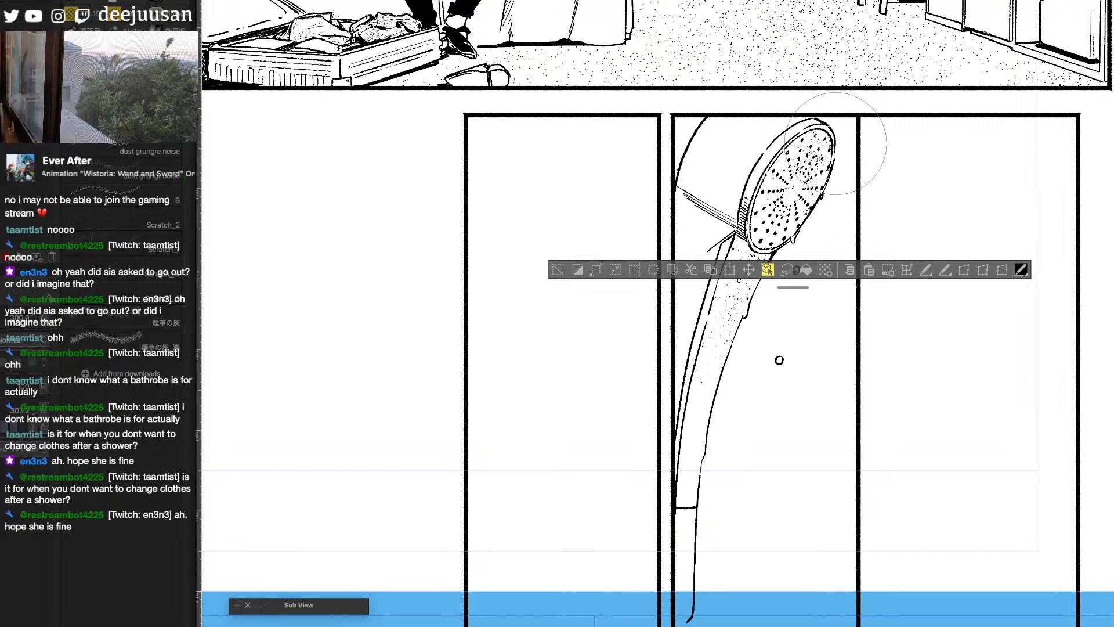
{"action": "left_click", "coordinate": [560, 274]}
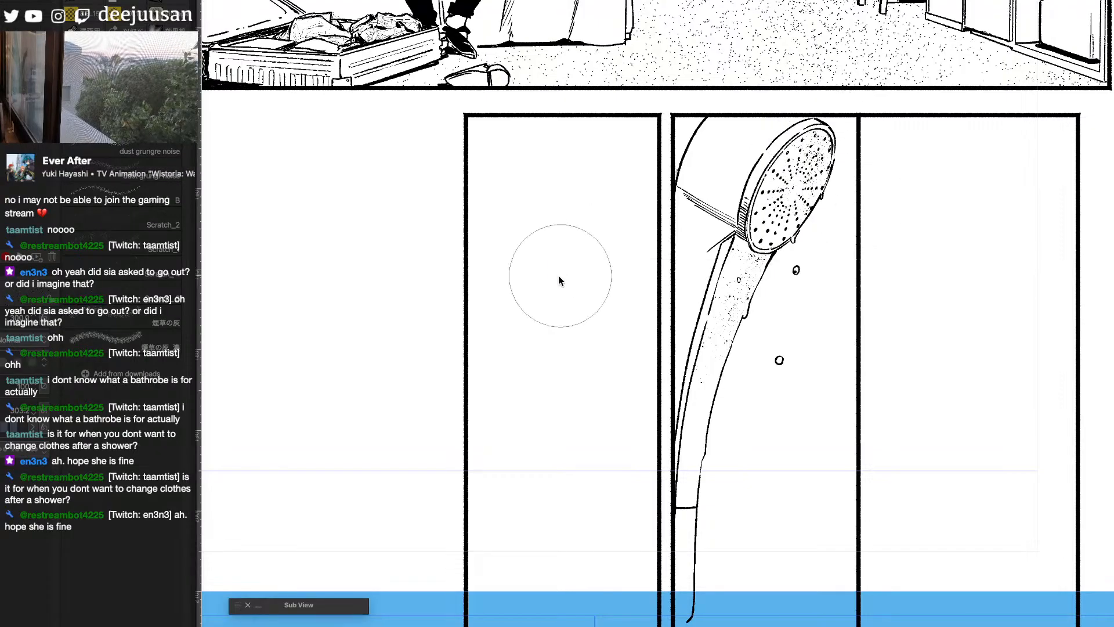
{"action": "key", "text": "g"}
{"action": "left_click", "coordinate": [689, 503]}
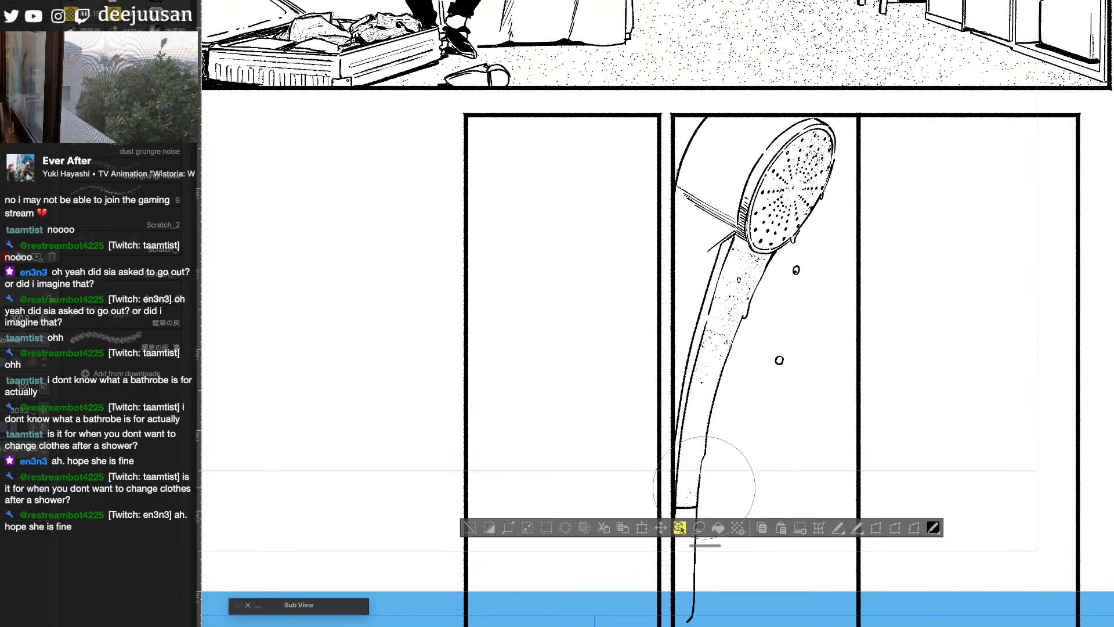
{"action": "left_click", "coordinate": [152, 318]}
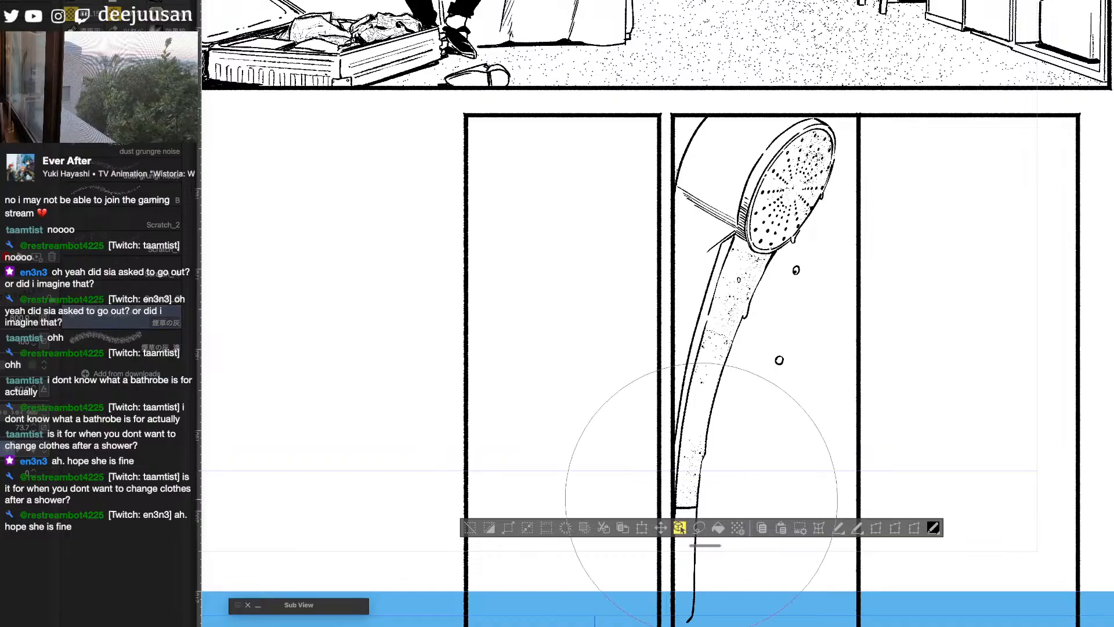
{"action": "mouse_move", "coordinate": [702, 497]}
{"action": "left_mouse_down"}
{"action": "mouse_move", "coordinate": [719, 457]}
{"action": "mouse_move", "coordinate": [744, 452]}
{"action": "mouse_move", "coordinate": [761, 430]}
{"action": "left_mouse_up"}
{"action": "key", "text": "ctrl+z"}
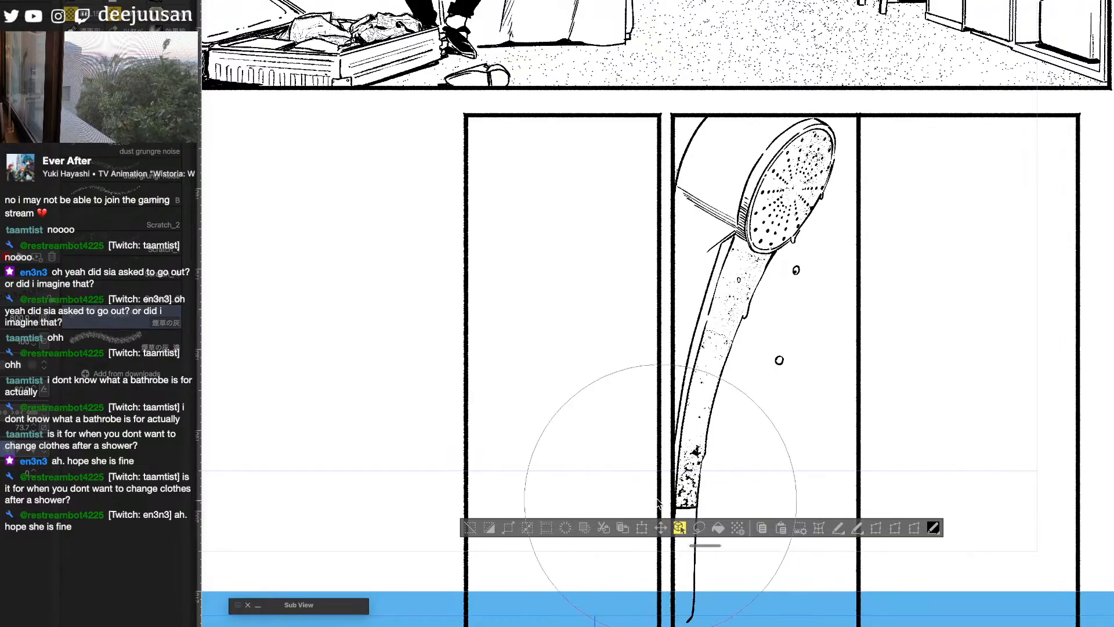
{"action": "key", "text": "ctrl+d"}
{"action": "key", "text": "q"}
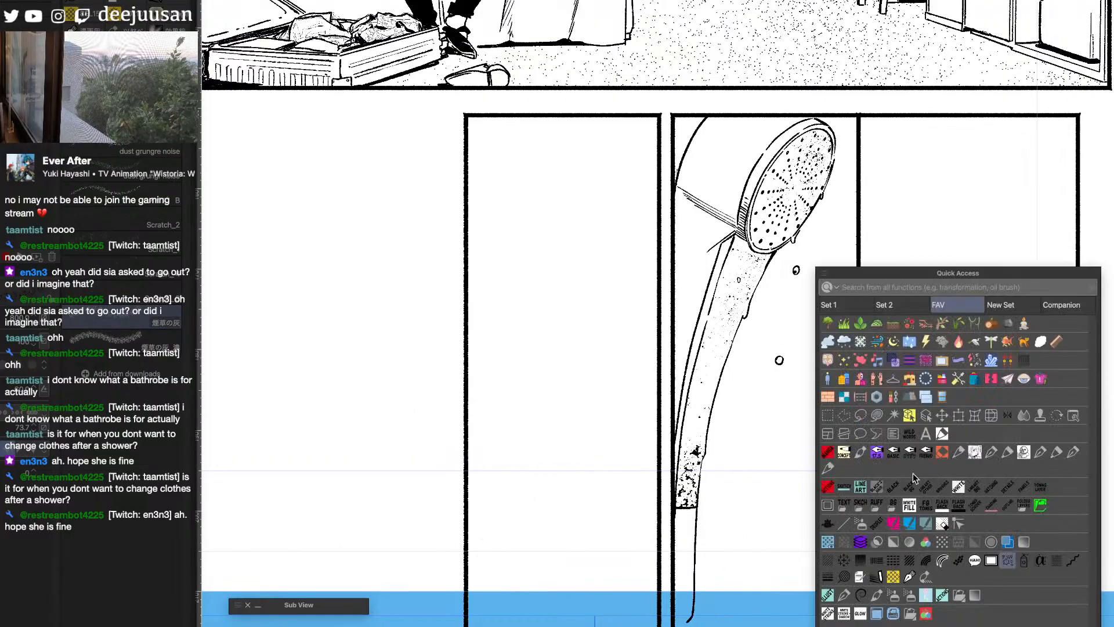
{"action": "left_click", "coordinate": [835, 521]}
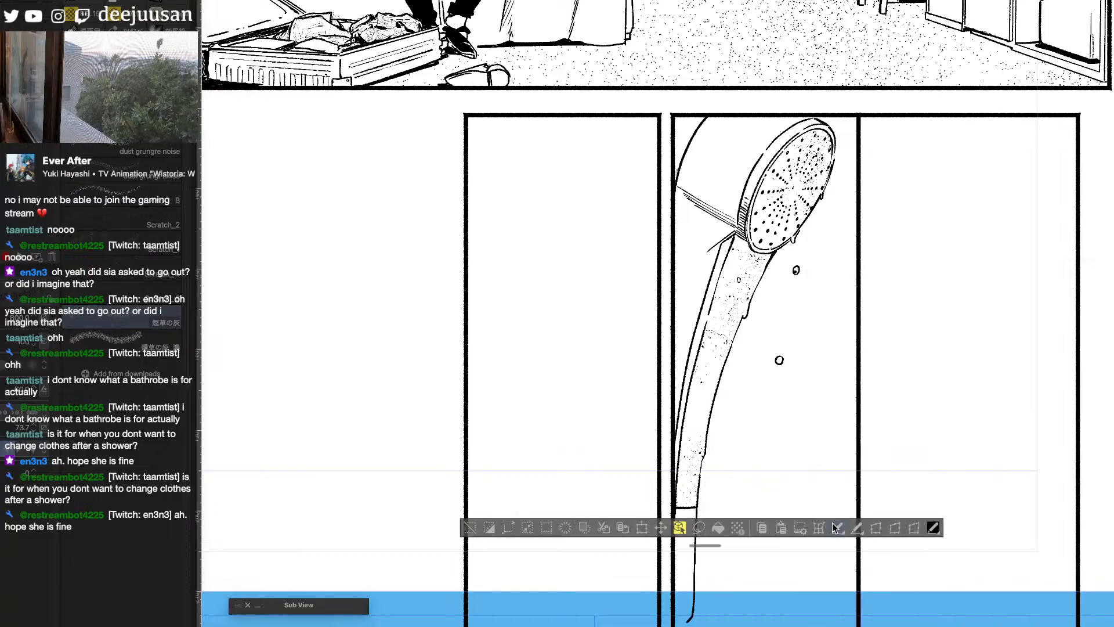
- Clear the selection, ink shading along the handle's back edge, add small marks on the shower head's body, and shade the lower drop
{"action": "key", "text": "q"}
{"action": "left_click", "coordinate": [409, 571]}
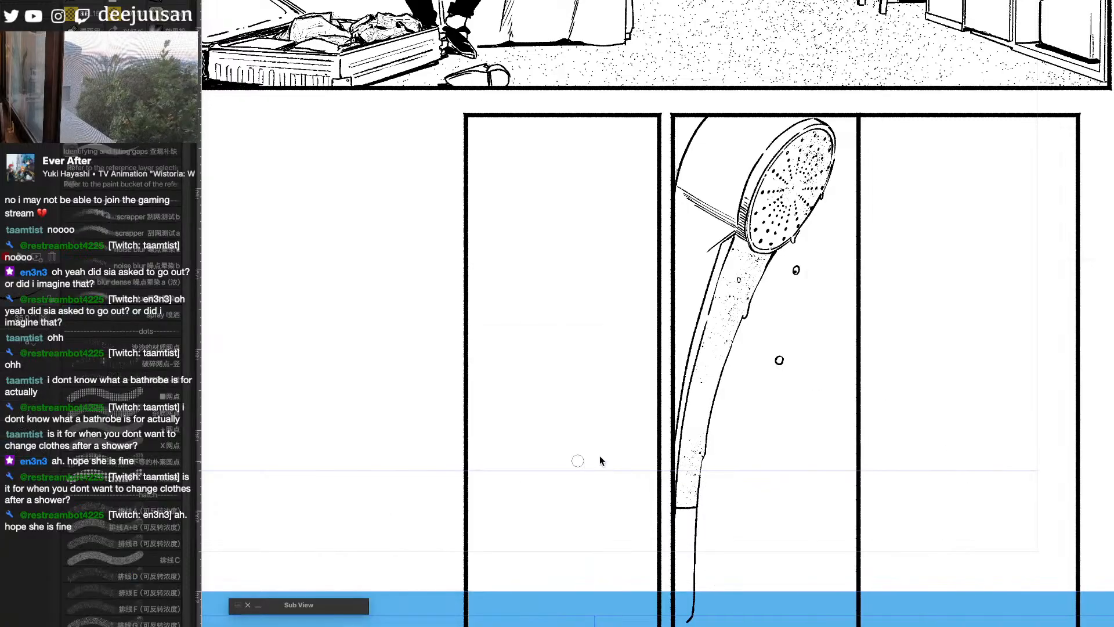
{"action": "scroll", "coordinate": [826, 448], "scroll_direction": "left", "scroll_amount": 3}
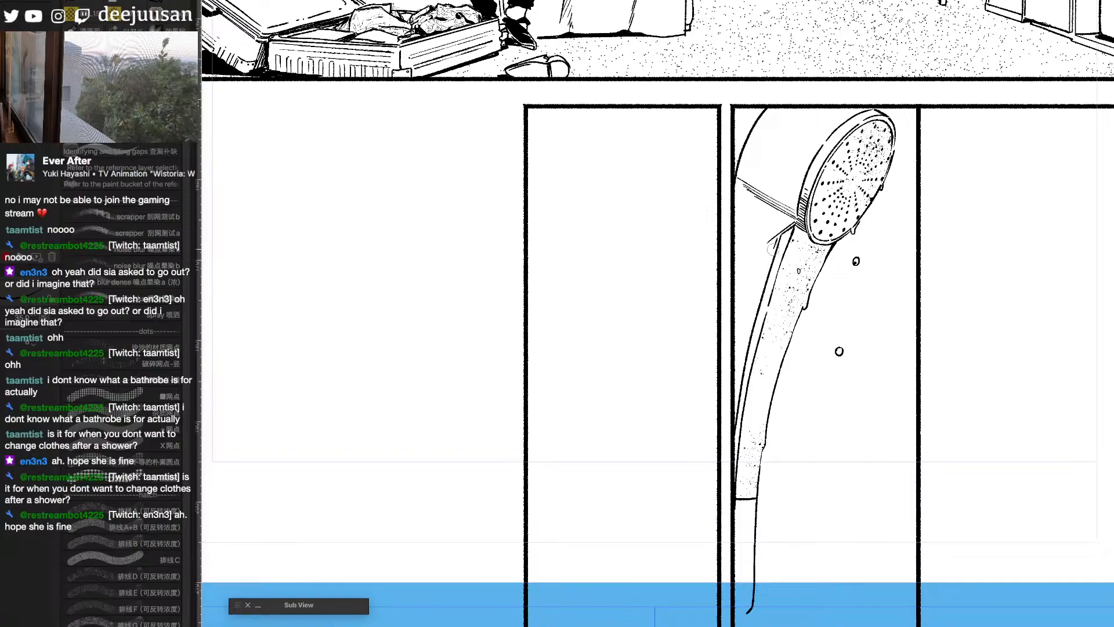
{"action": "left_click_drag", "start_coordinate": [779, 237], "coordinate": [763, 285]}
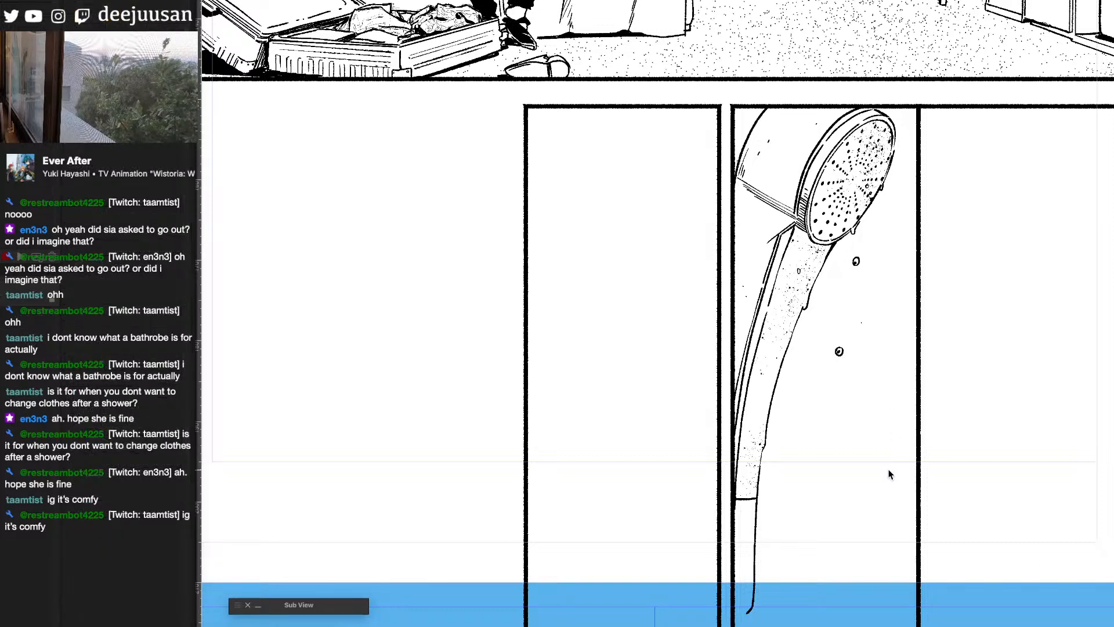
{"action": "left_click_drag", "start_coordinate": [882, 467], "coordinate": [779, 427]}
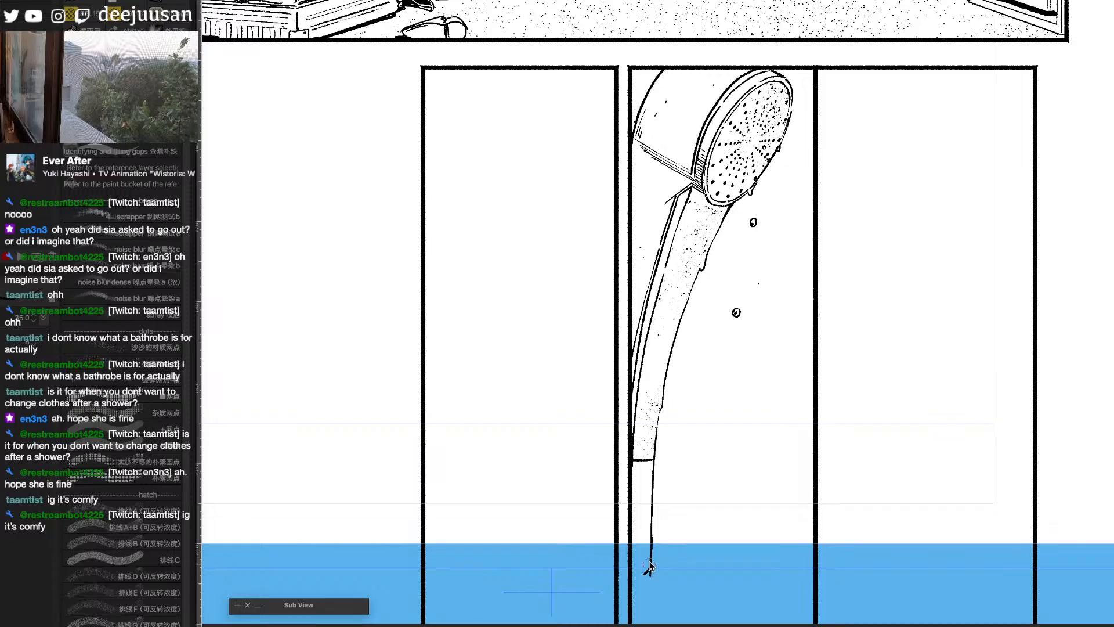
- Review the inked shower head panel together with the bedroom panel and the whole page spread
{"action": "scroll", "coordinate": [649, 554], "scroll_direction": "down", "scroll_amount": 2}
{"action": "scroll", "coordinate": [737, 229], "scroll_direction": "up", "scroll_amount": 2}
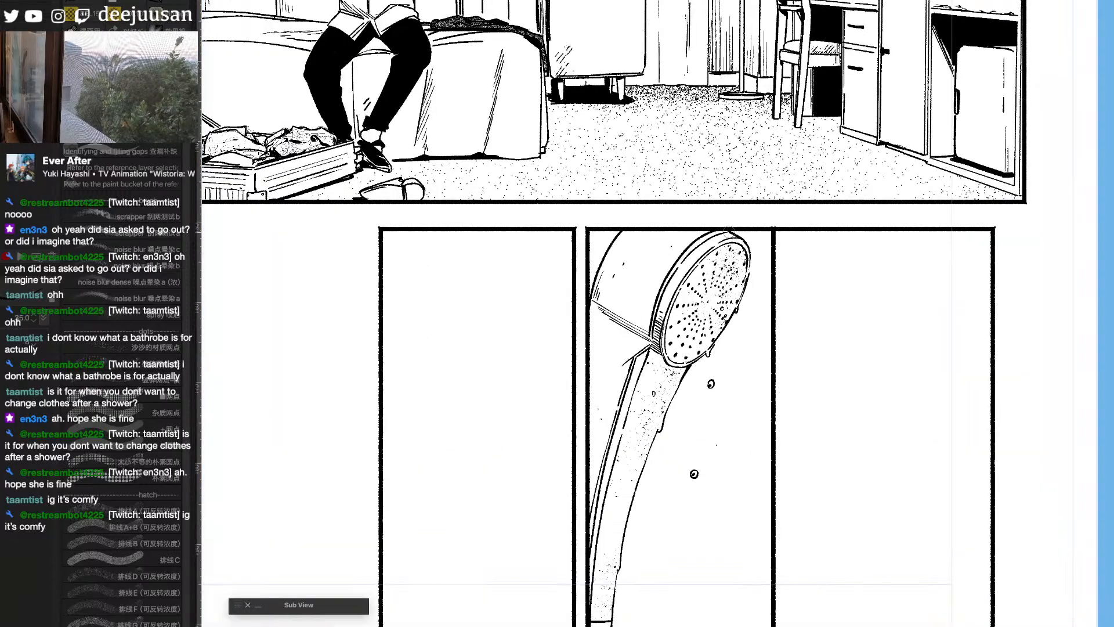
{"action": "scroll", "coordinate": [758, 401], "scroll_direction": "down", "scroll_amount": 2}
{"action": "left_click_drag", "start_coordinate": [872, 562], "coordinate": [894, 561]}
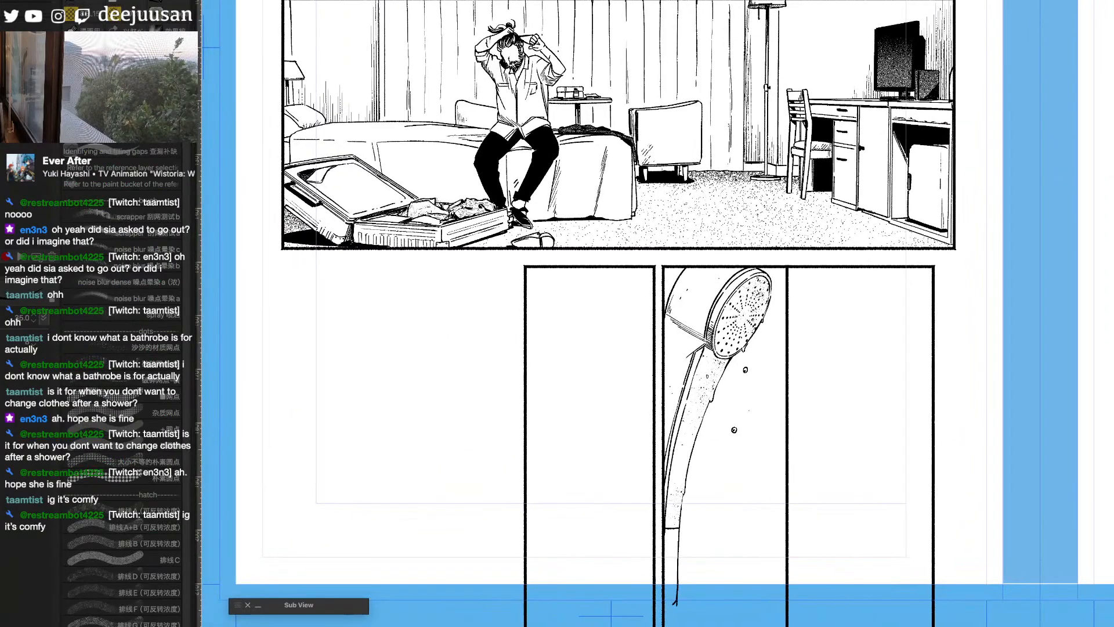
{"action": "left_click_drag", "start_coordinate": [1016, 566], "coordinate": [1004, 582]}
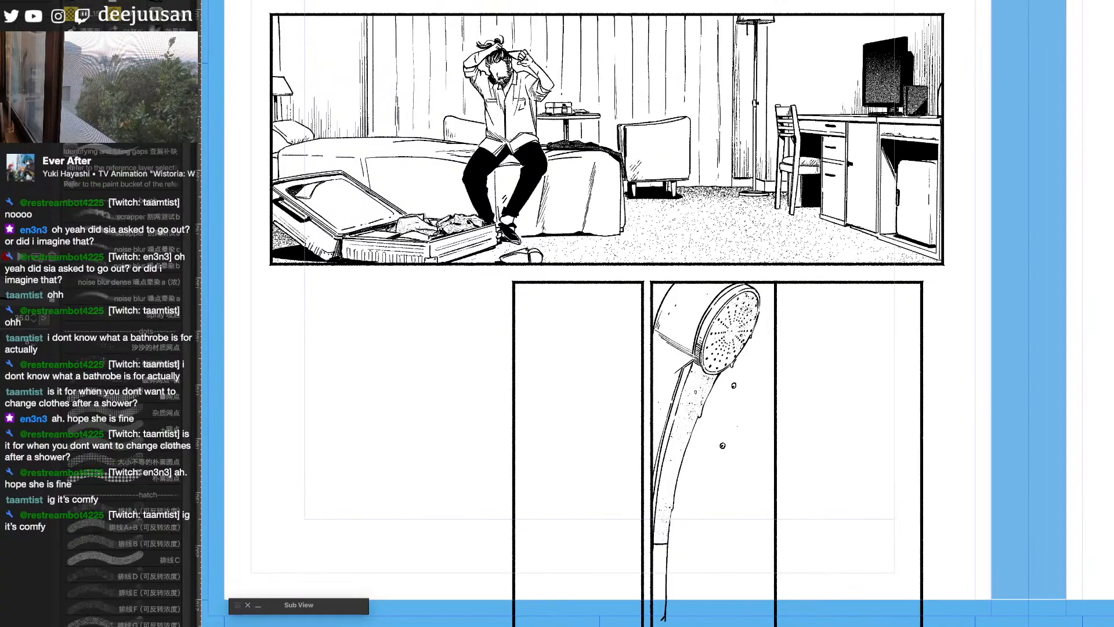
{"action": "mouse_move", "coordinate": [951, 540]}
{"action": "left_mouse_down"}
{"action": "mouse_move", "coordinate": [920, 605]}
{"action": "mouse_move", "coordinate": [807, 586]}
{"action": "mouse_move", "coordinate": [849, 534]}
{"action": "left_mouse_up"}
{"action": "scroll", "coordinate": [920, 605], "scroll_direction": "down", "scroll_amount": 1}
{"action": "scroll", "coordinate": [830, 591], "scroll_direction": "down", "scroll_amount": 1}
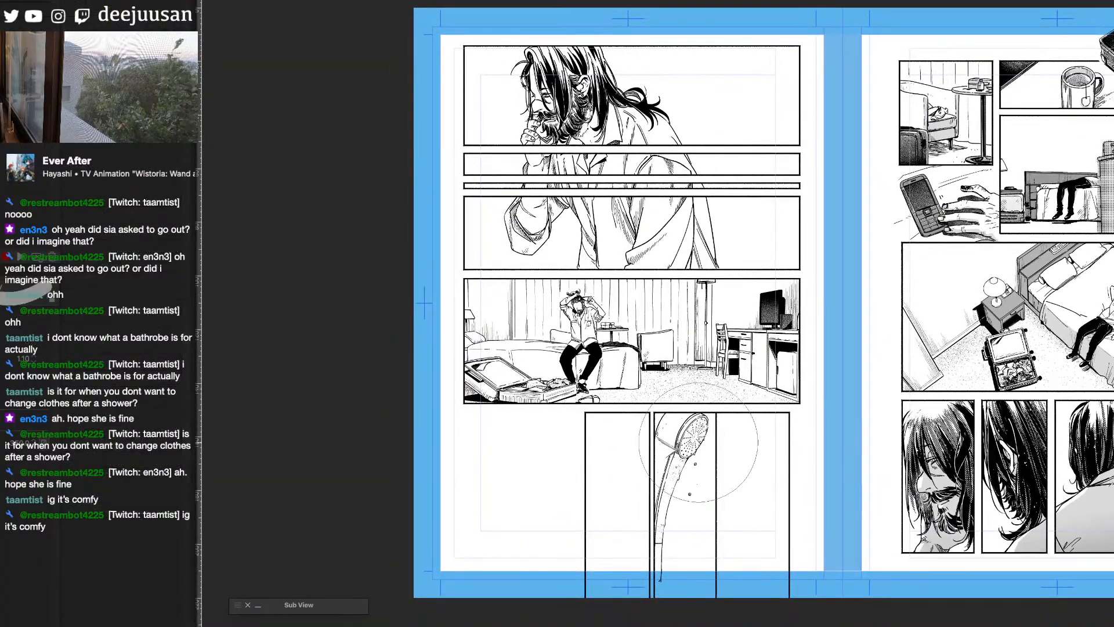
{"action": "key", "text": "q"}
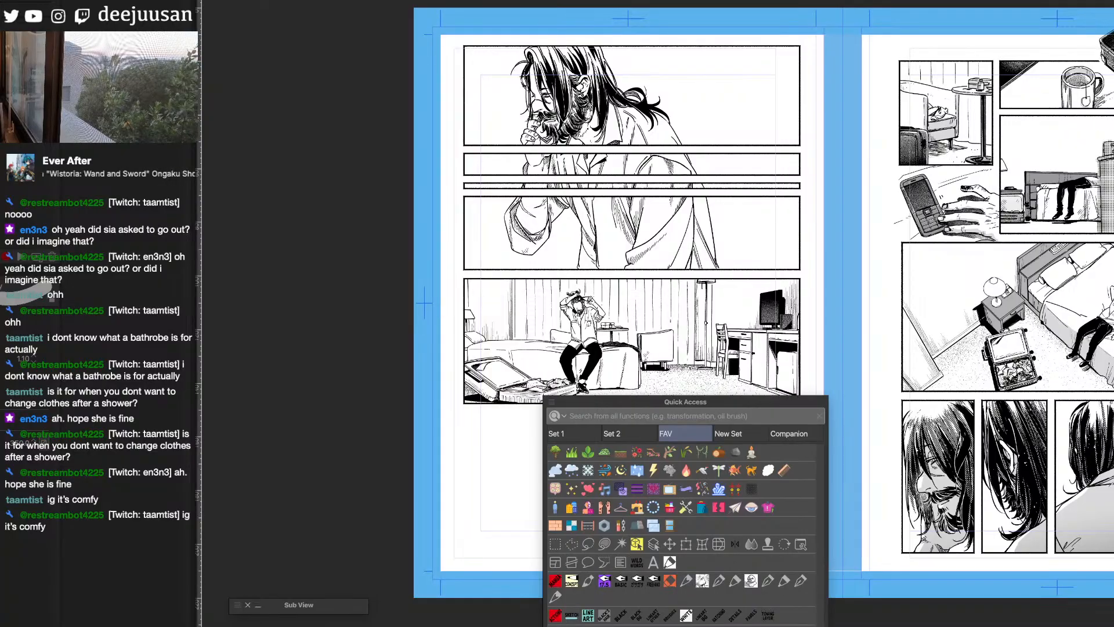
{"action": "left_click", "coordinate": [558, 595]}
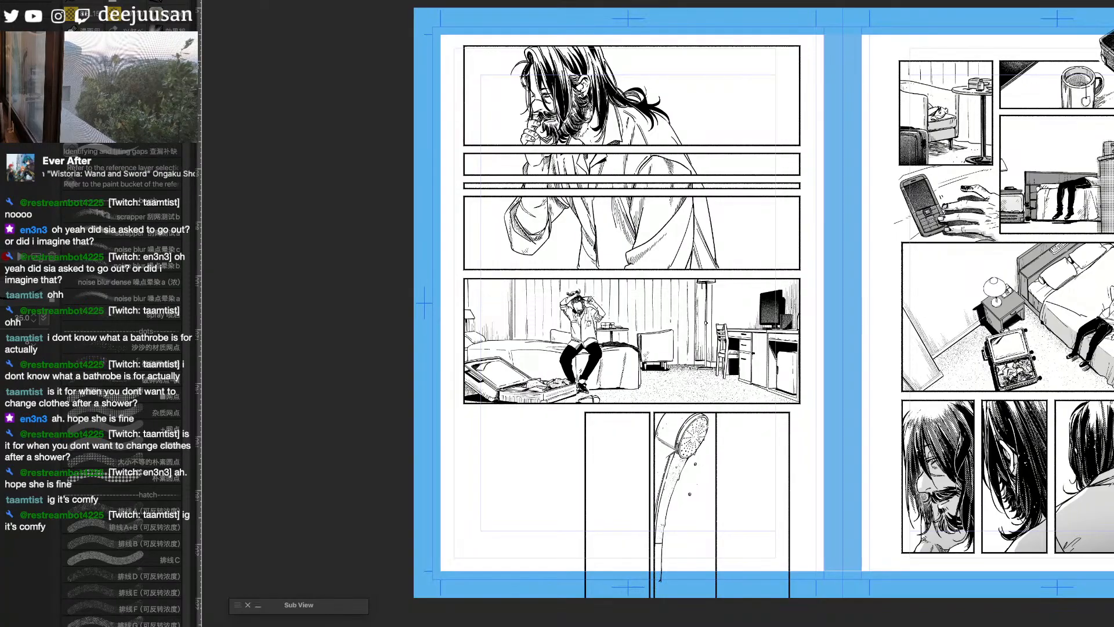
- Compare the page's bottom row of panels with the sketch shown and hidden
{"action": "key", "text": "ctrl+plus"}
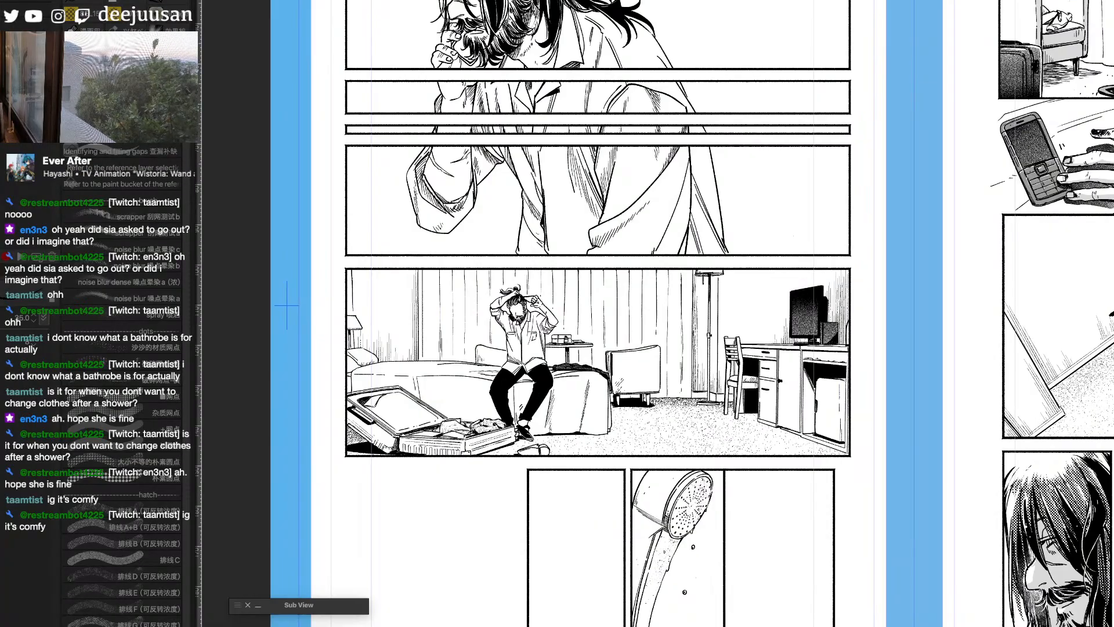
{"action": "key", "text": "o"}
{"action": "left_click_drag", "start_coordinate": [756, 601], "coordinate": [937, 391]}
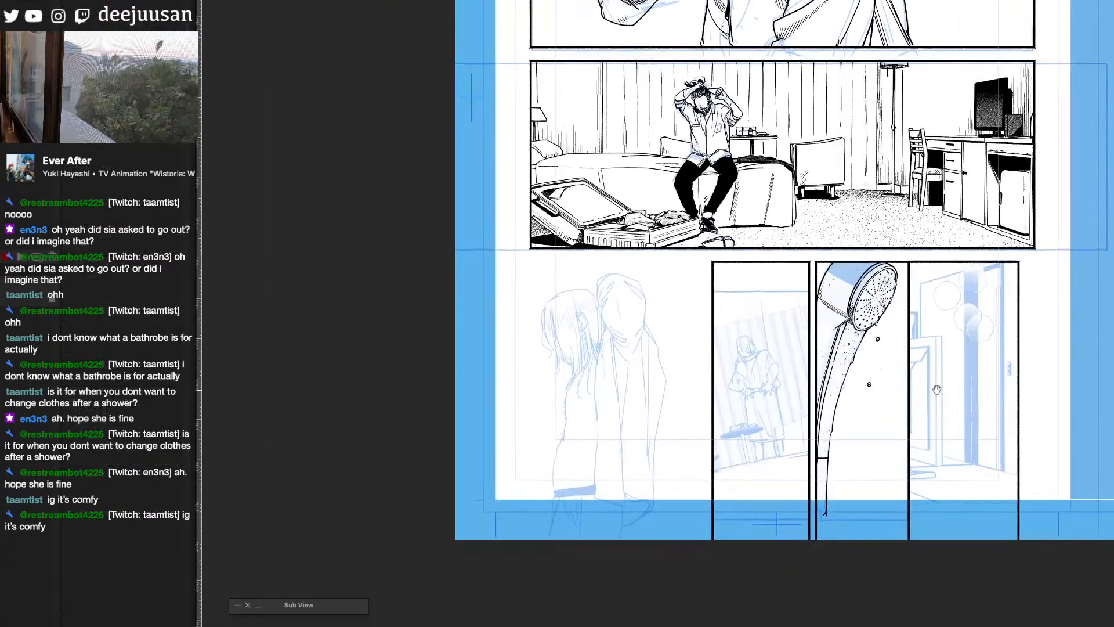
{"action": "key", "text": "ctrl+plus"}
{"action": "left_click_drag", "start_coordinate": [802, 487], "coordinate": [584, 542]}
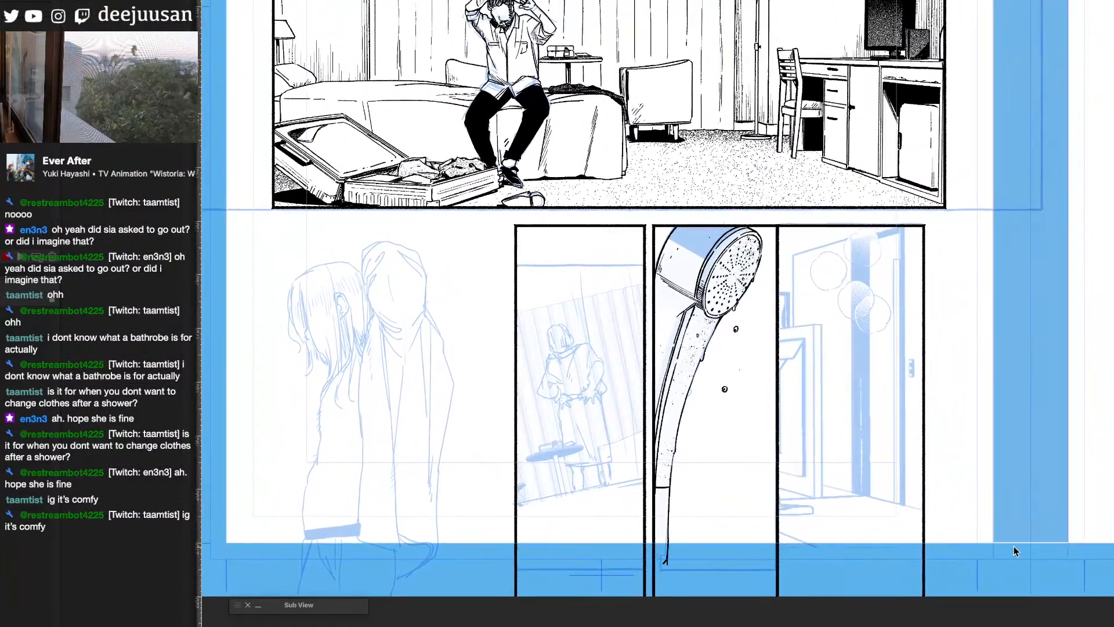
{"action": "key", "text": "b"}
{"action": "key", "text": "ctrl+minus"}
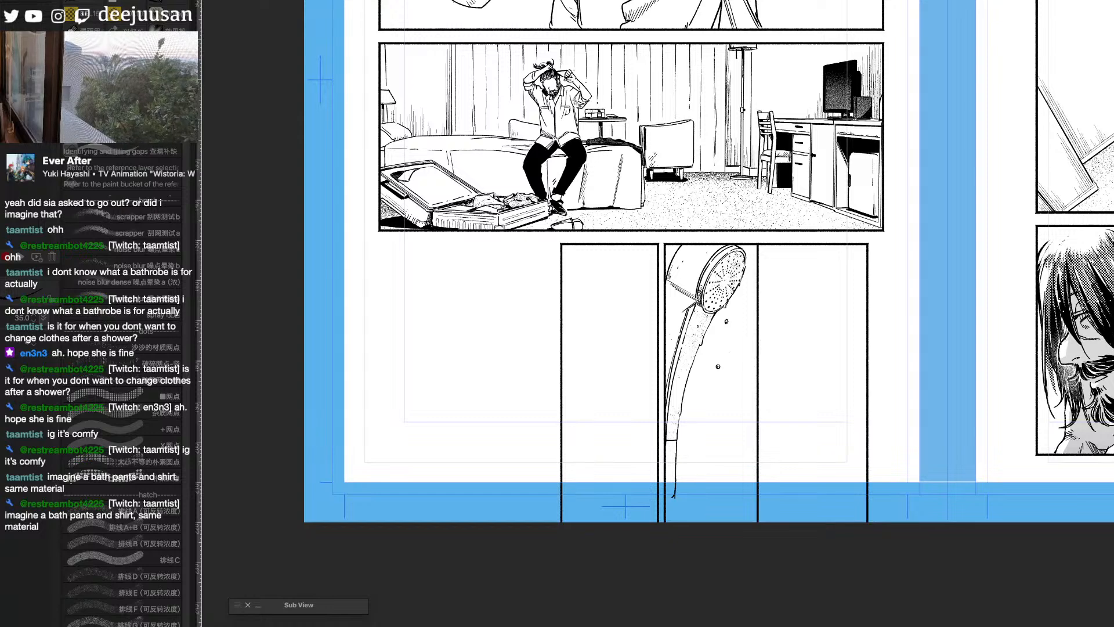
{"action": "key", "text": "super+Tab"}
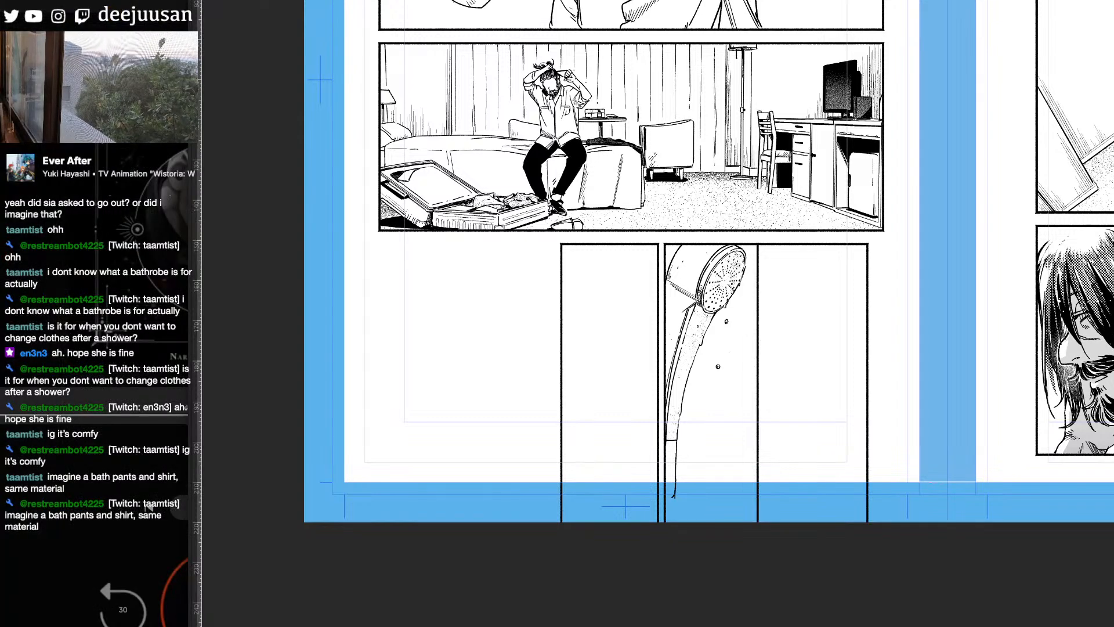